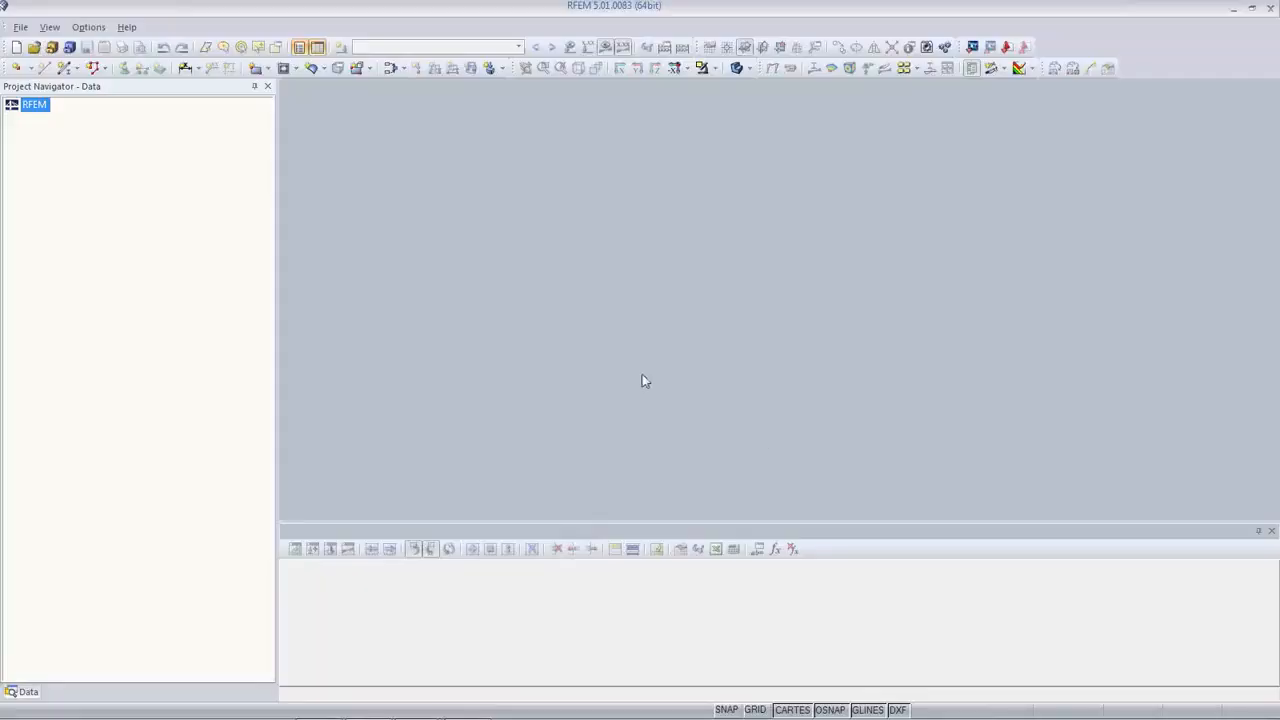
Step: Start a new model and name it 'Model of Gas Station'
{"action": "left_click", "coordinate": [15, 50]}
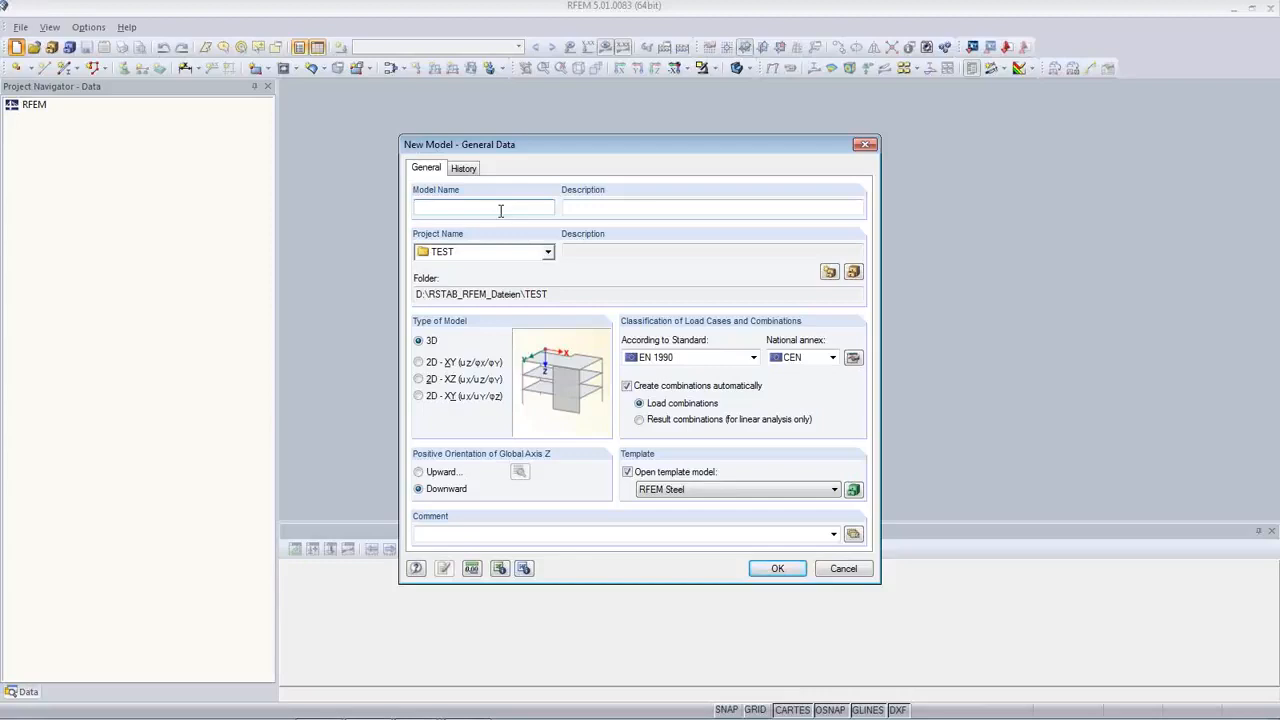
{"action": "type", "text": "Model of GasStation"}
{"action": "left_click", "coordinate": [469, 207]}
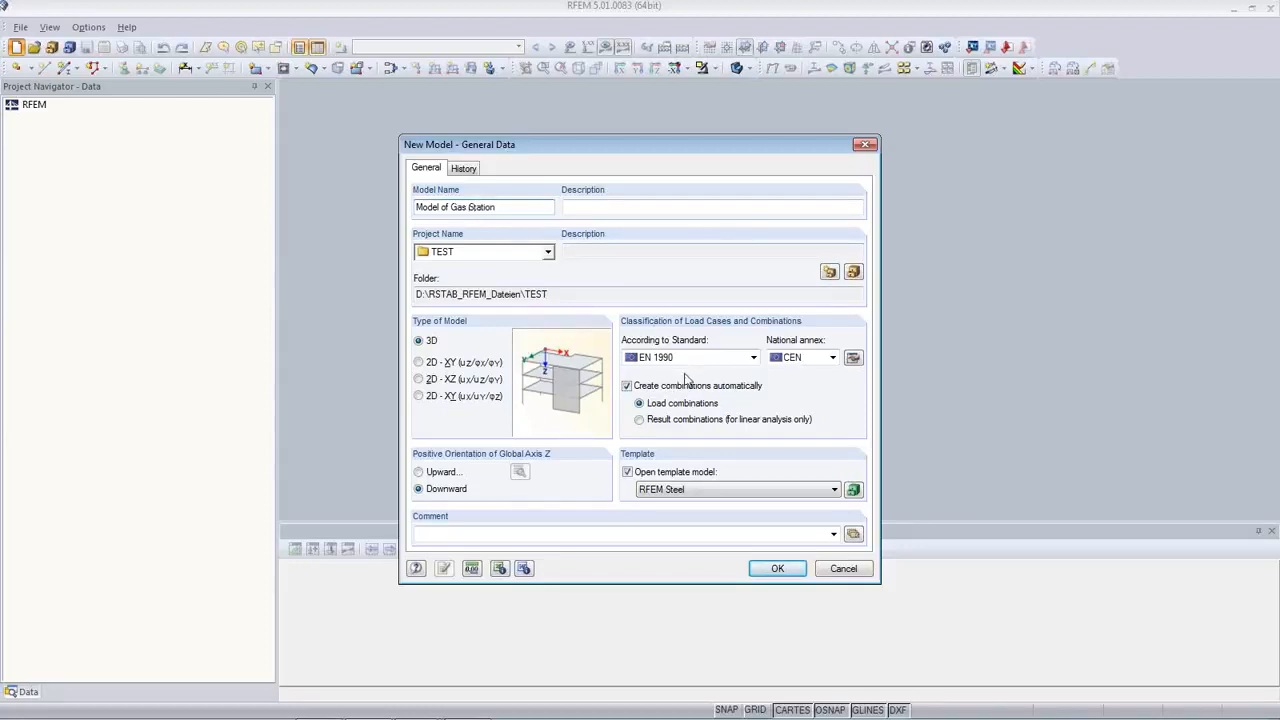
Step: Keep EN 1990 with the CEN national annex and open the annex's coefficient settings
{"action": "left_click", "coordinate": [753, 358]}
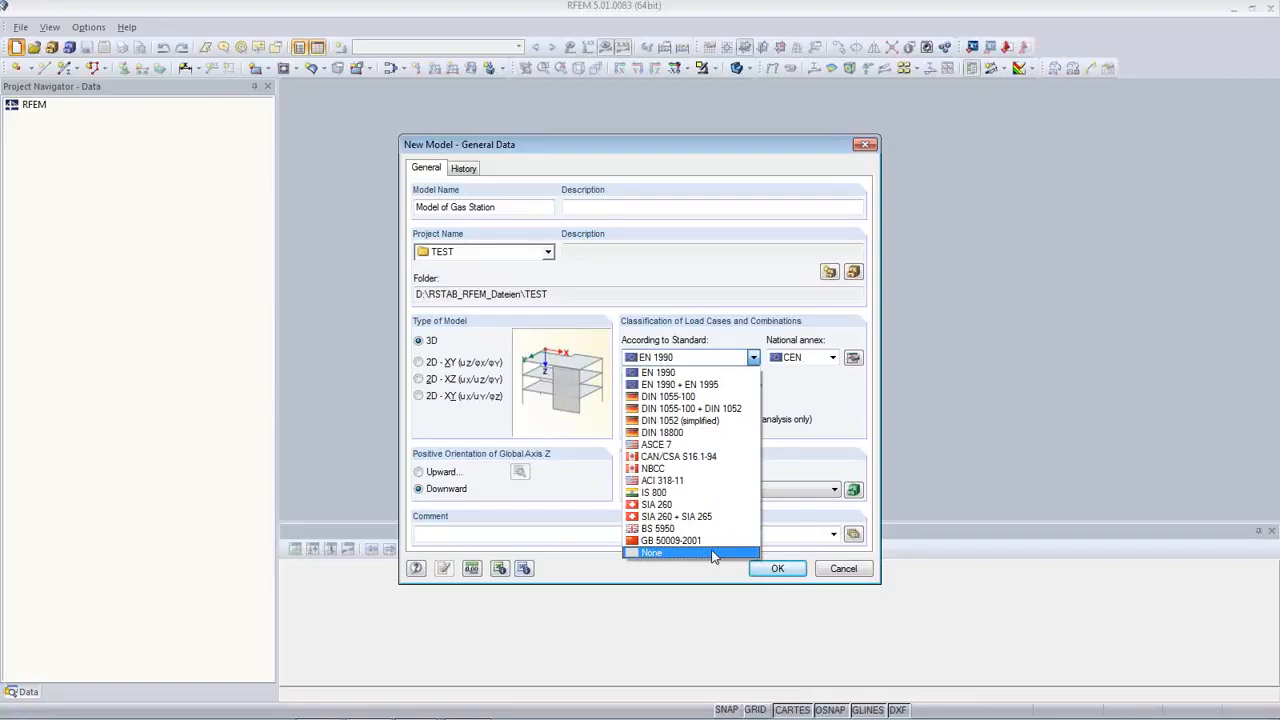
{"action": "left_click", "coordinate": [680, 373]}
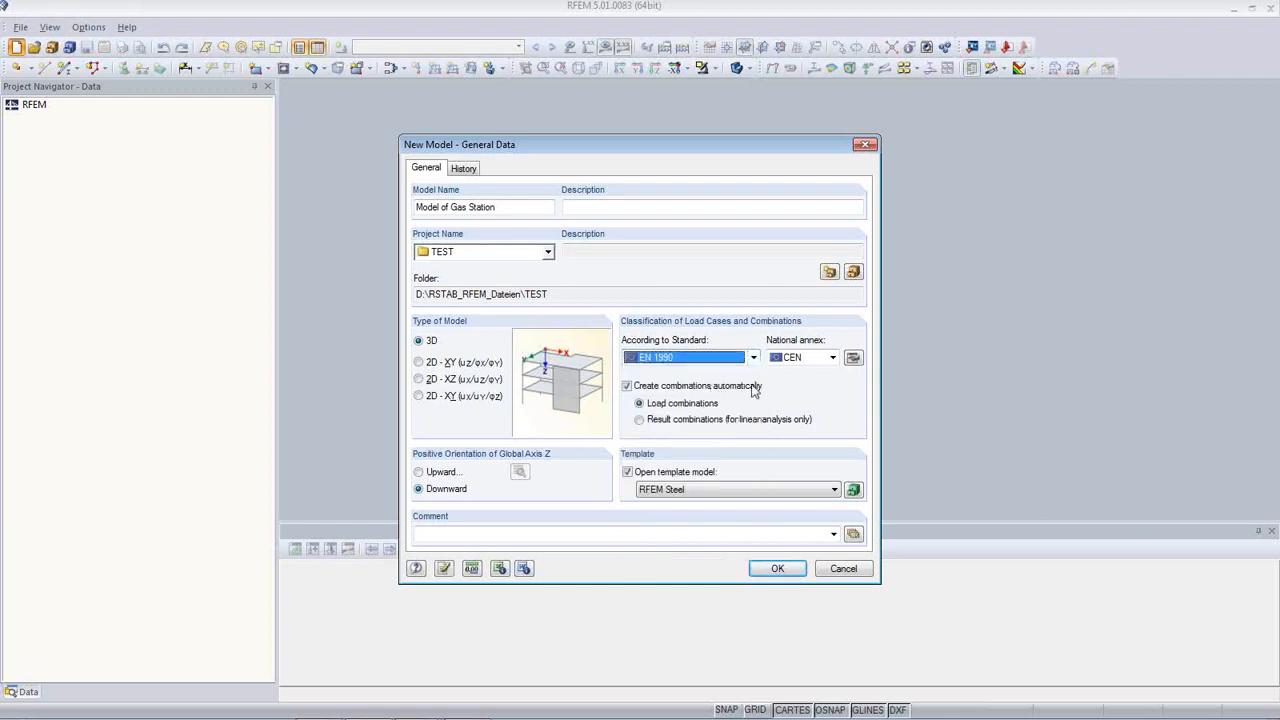
{"action": "left_click", "coordinate": [832, 358]}
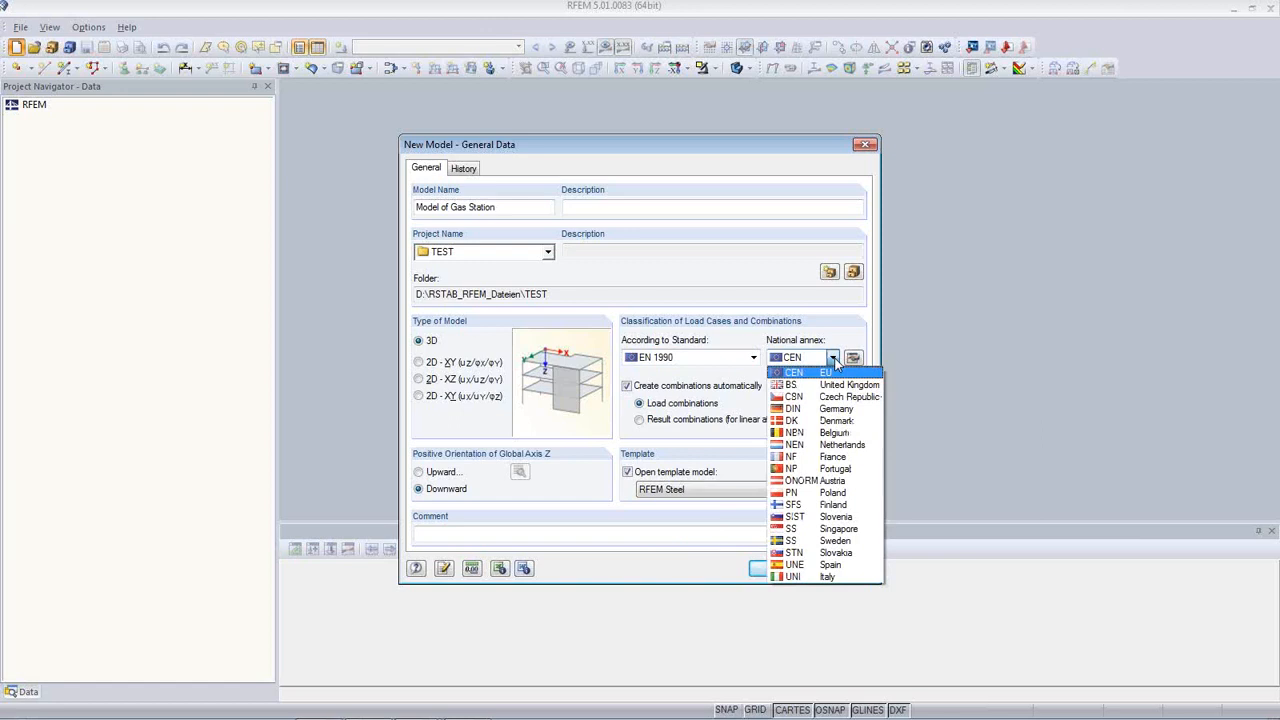
{"action": "left_click", "coordinate": [820, 374]}
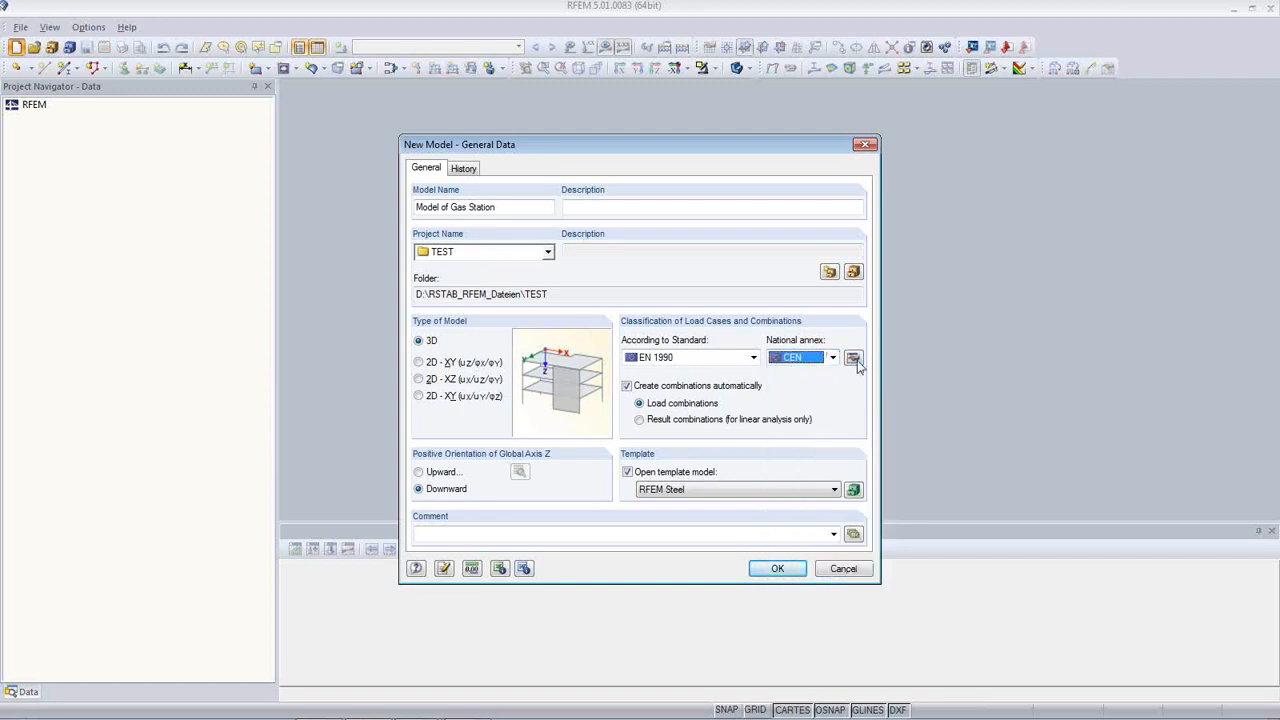
{"action": "left_click", "coordinate": [853, 359]}
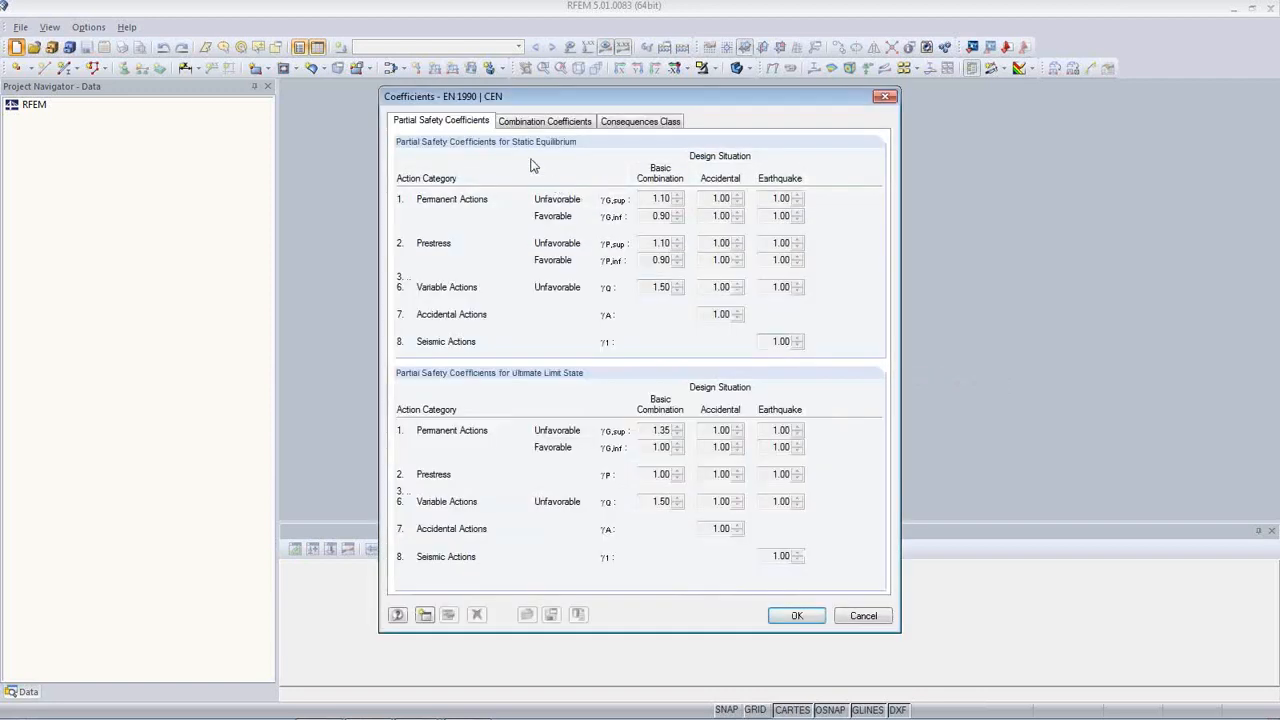
Step: Review the combination coefficients and consequences class, then cancel the EN 1990 | CEN coefficients unchanged
{"action": "left_click", "coordinate": [565, 122]}
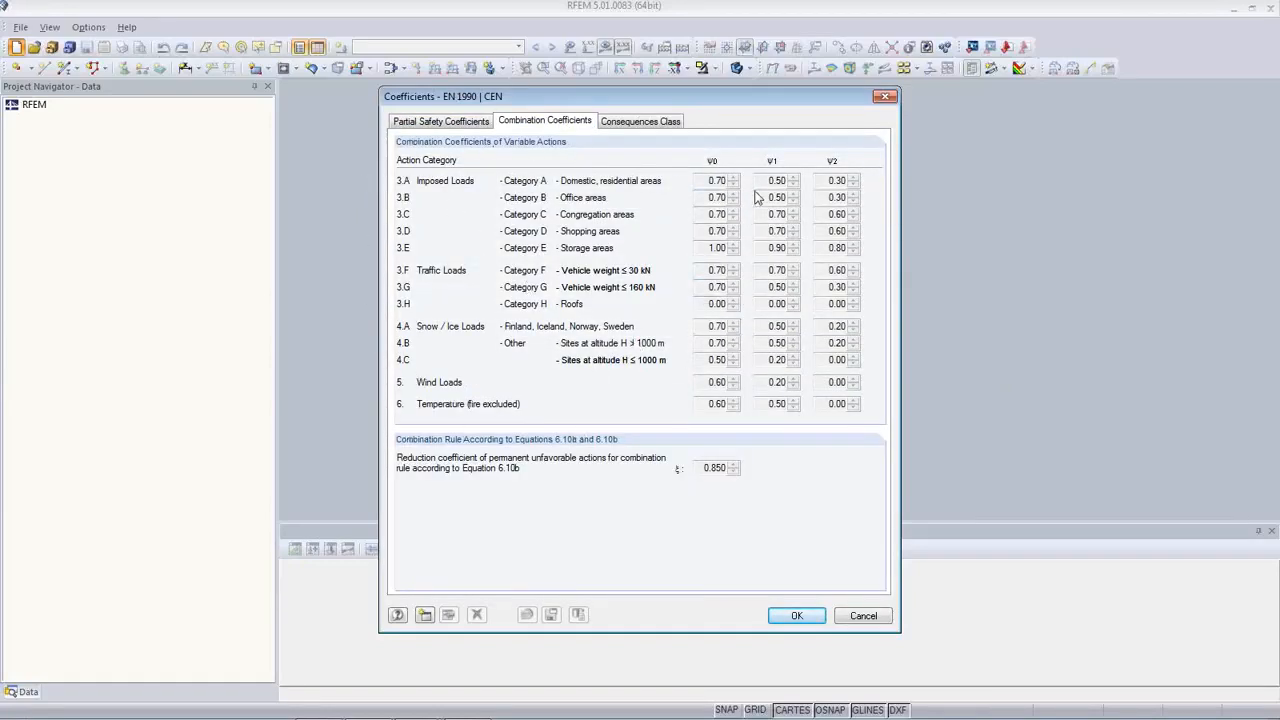
{"action": "left_click", "coordinate": [645, 126]}
{"action": "left_click", "coordinate": [430, 123]}
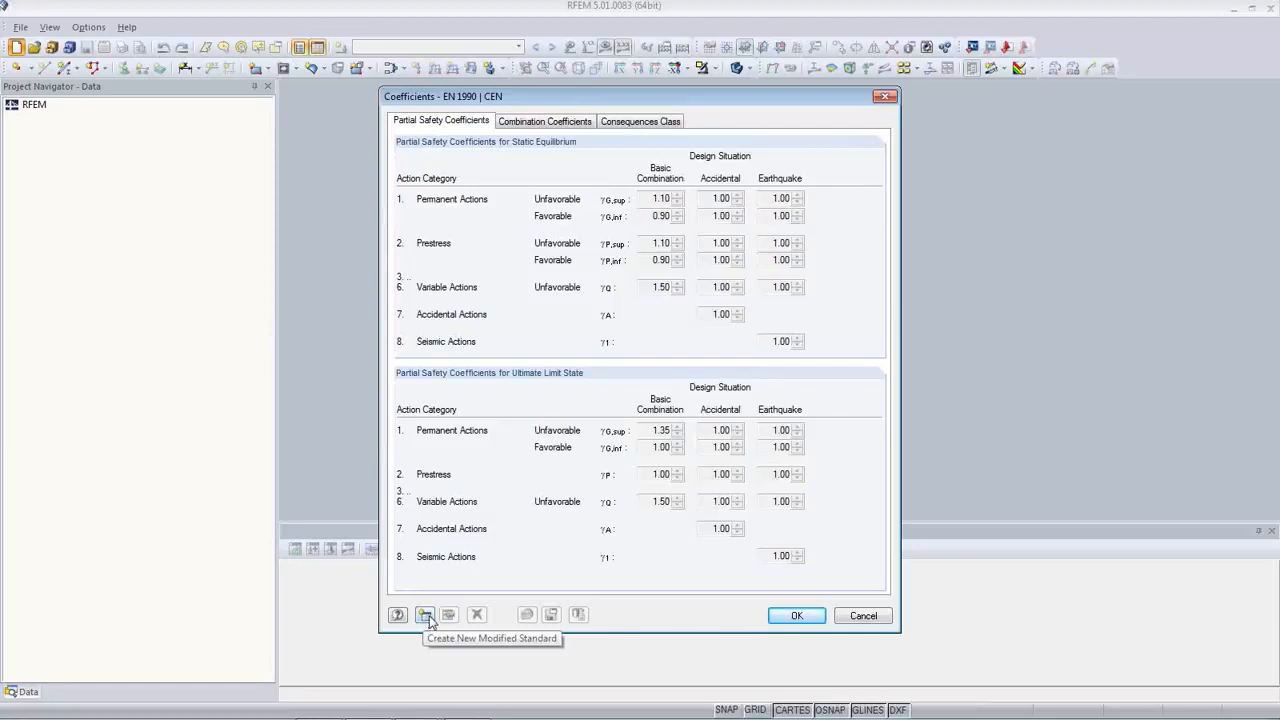
{"action": "left_click", "coordinate": [863, 616]}
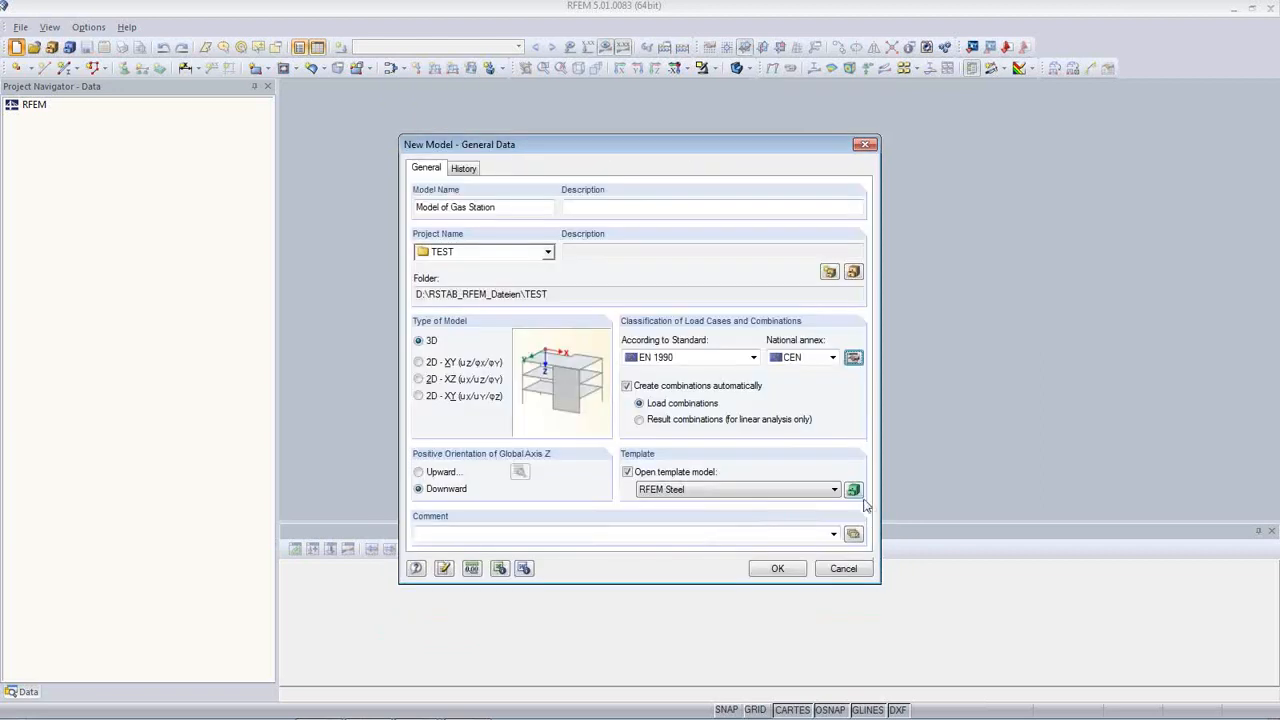
Step: Create the Model of Gas Station and browse the navigator's display and views tabs
{"action": "left_click", "coordinate": [783, 570]}
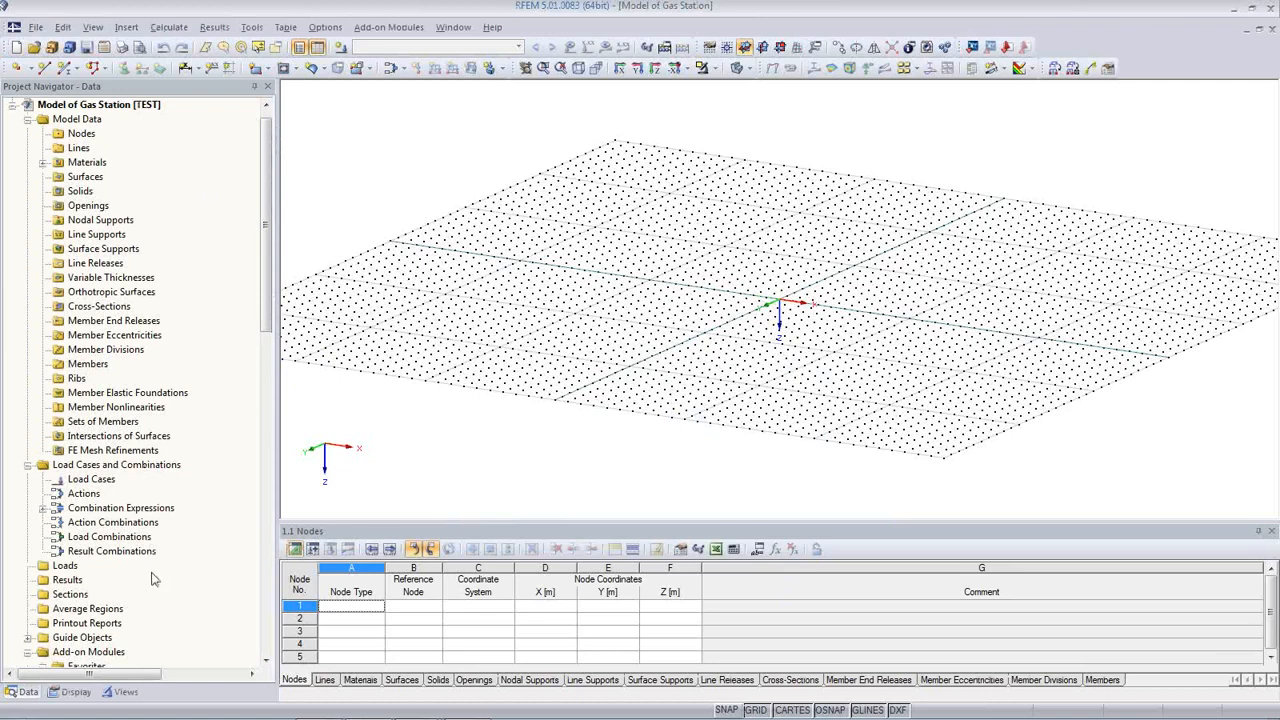
{"action": "left_click", "coordinate": [72, 693]}
{"action": "left_click", "coordinate": [108, 693]}
{"action": "left_click", "coordinate": [24, 692]}
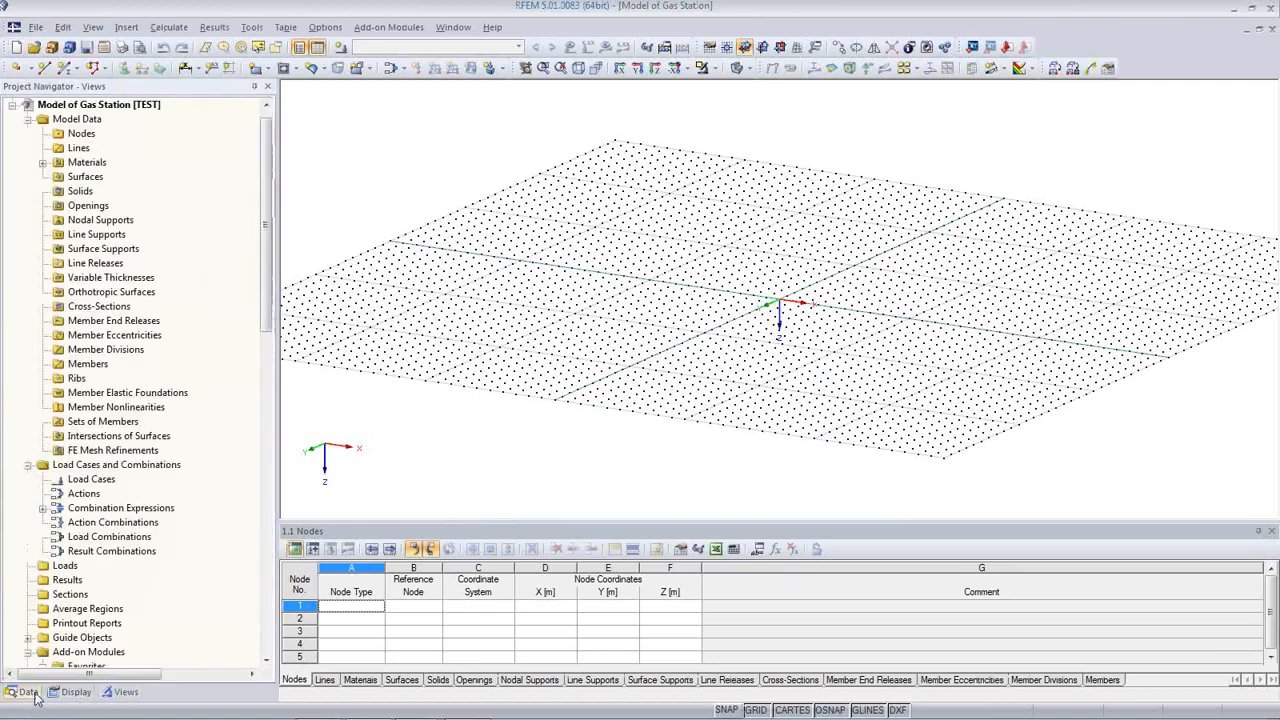
{"action": "left_click", "coordinate": [72, 692]}
{"action": "left_click", "coordinate": [120, 692]}
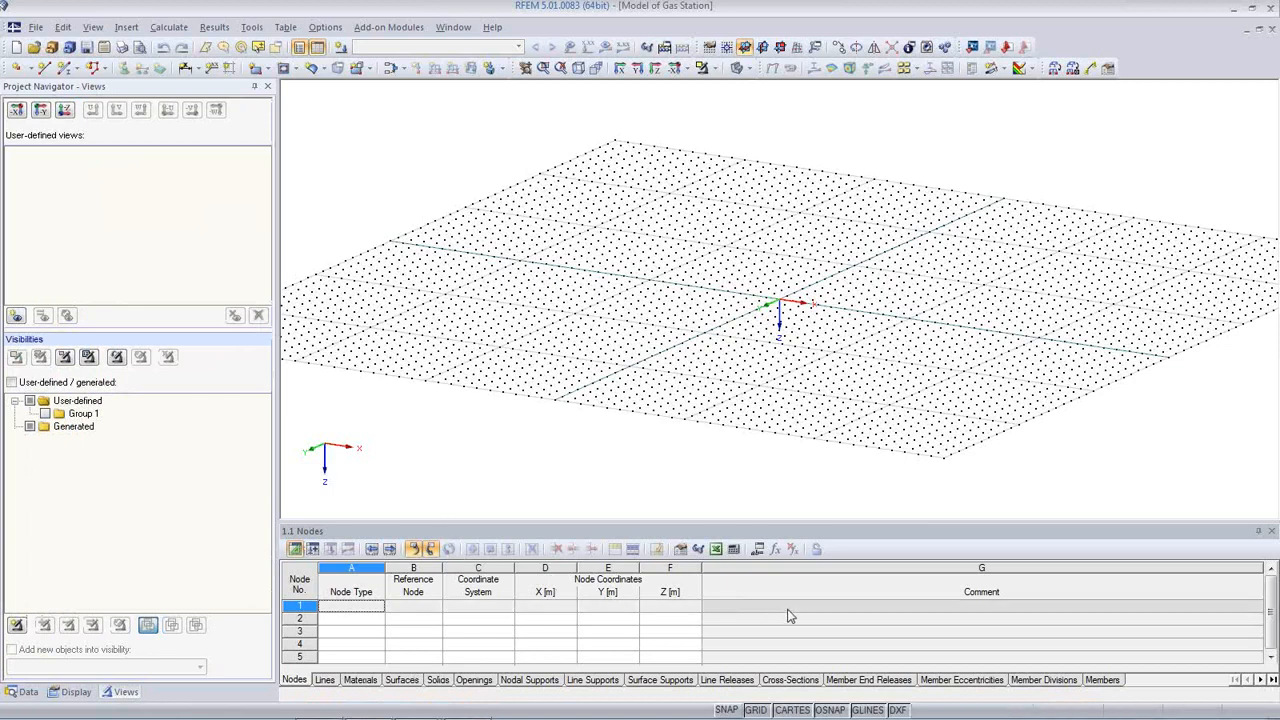
Step: Bring up the Cross-Sections input table below the empty work plane
{"action": "middle_click_drag", "start_coordinate": [912, 405], "coordinate": [903, 389]}
{"action": "middle_click_drag", "start_coordinate": [886, 421], "coordinate": [884, 426]}
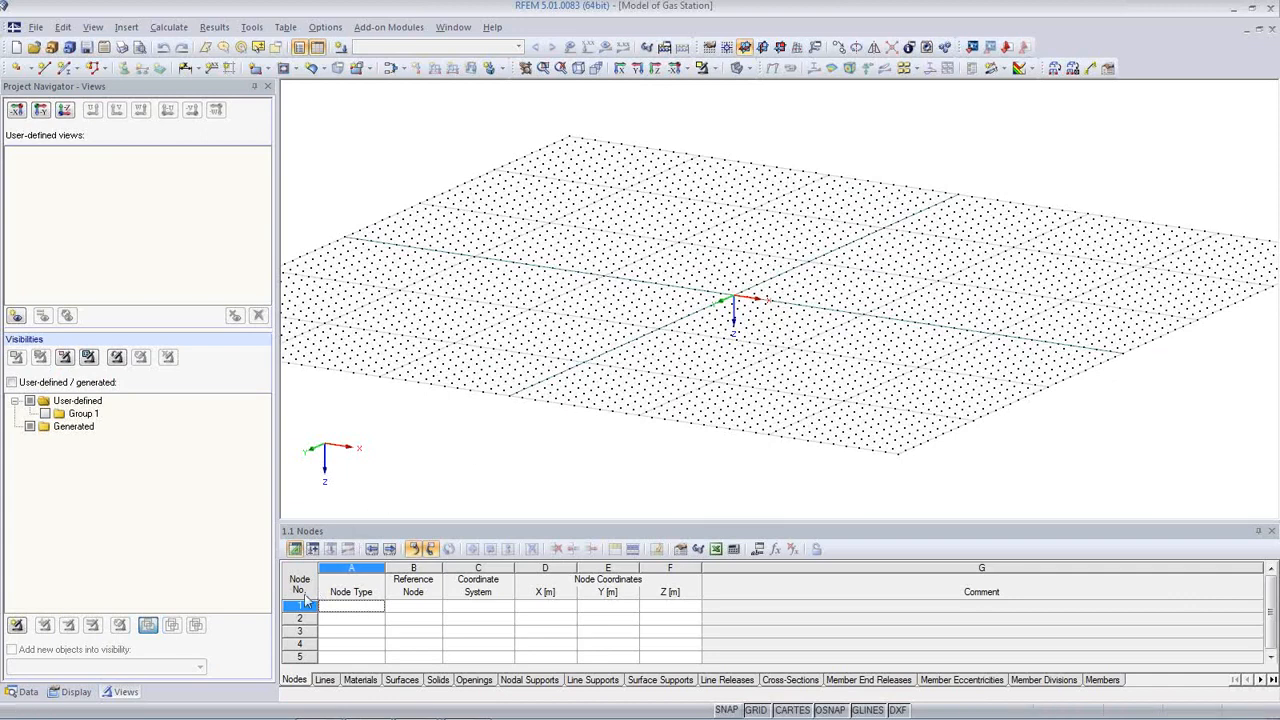
{"action": "left_click", "coordinate": [798, 682]}
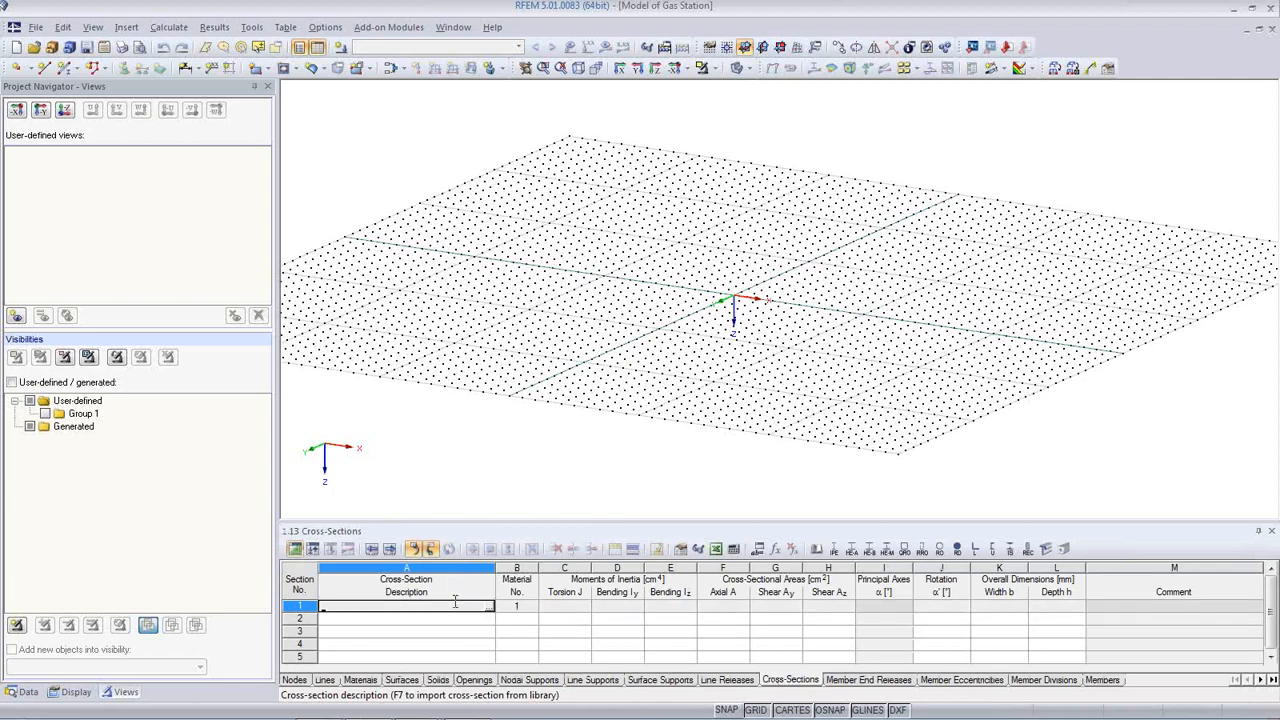
Step: Pick the rolled HEB 300 I-section for row 1 and open the Material Library
{"action": "left_click_drag", "start_coordinate": [475, 461], "coordinate": [475, 447]}
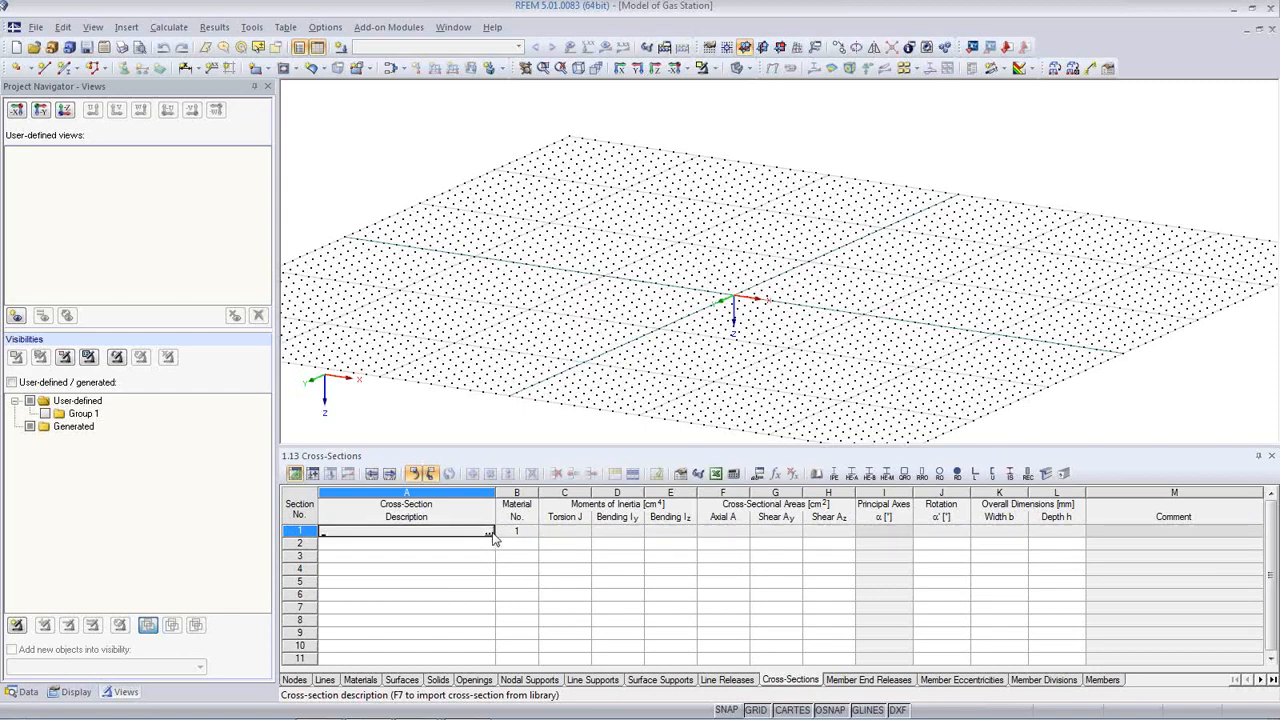
{"action": "left_click", "coordinate": [490, 534]}
{"action": "left_click", "coordinate": [368, 208]}
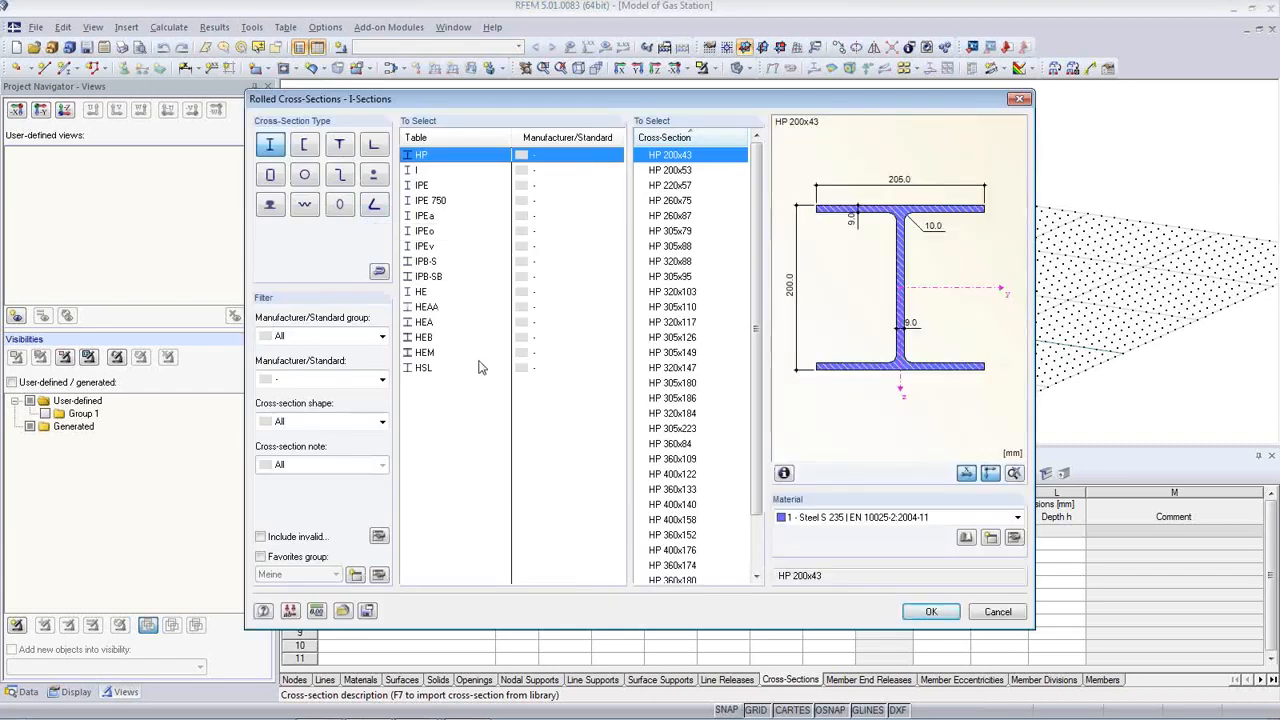
{"action": "left_click", "coordinate": [430, 338]}
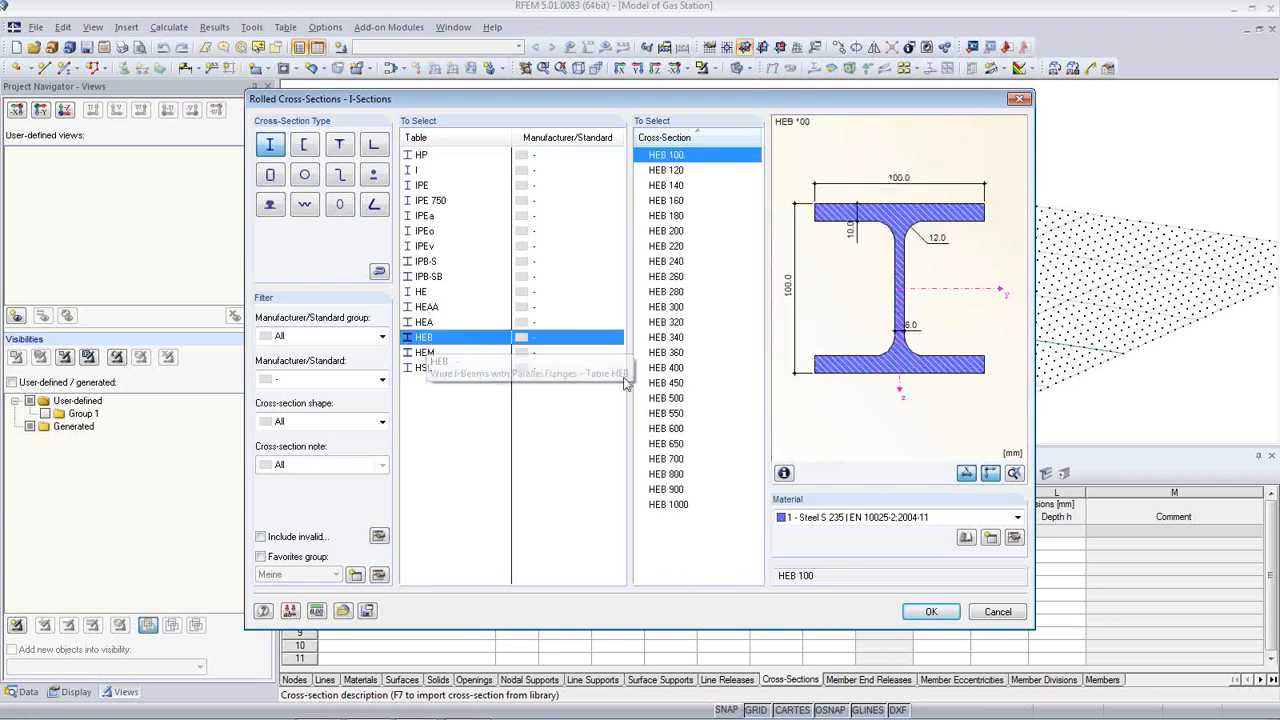
{"action": "left_click", "coordinate": [666, 307]}
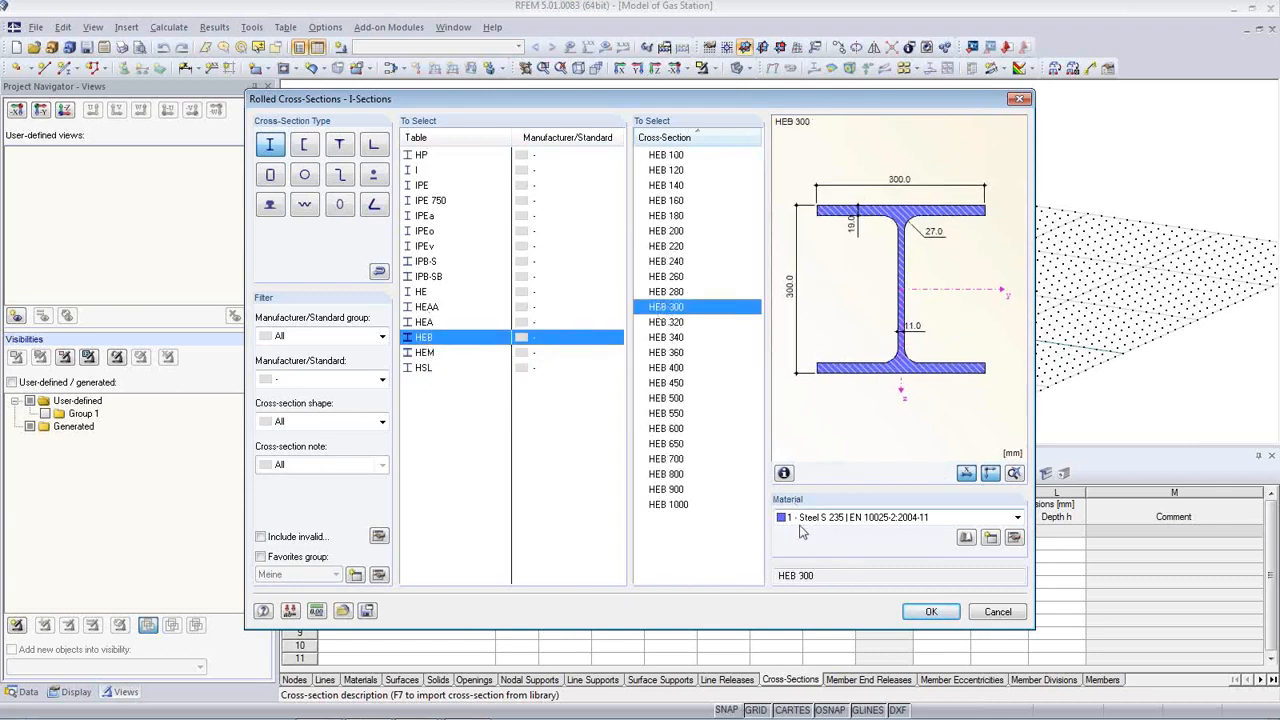
{"action": "left_click", "coordinate": [1018, 518]}
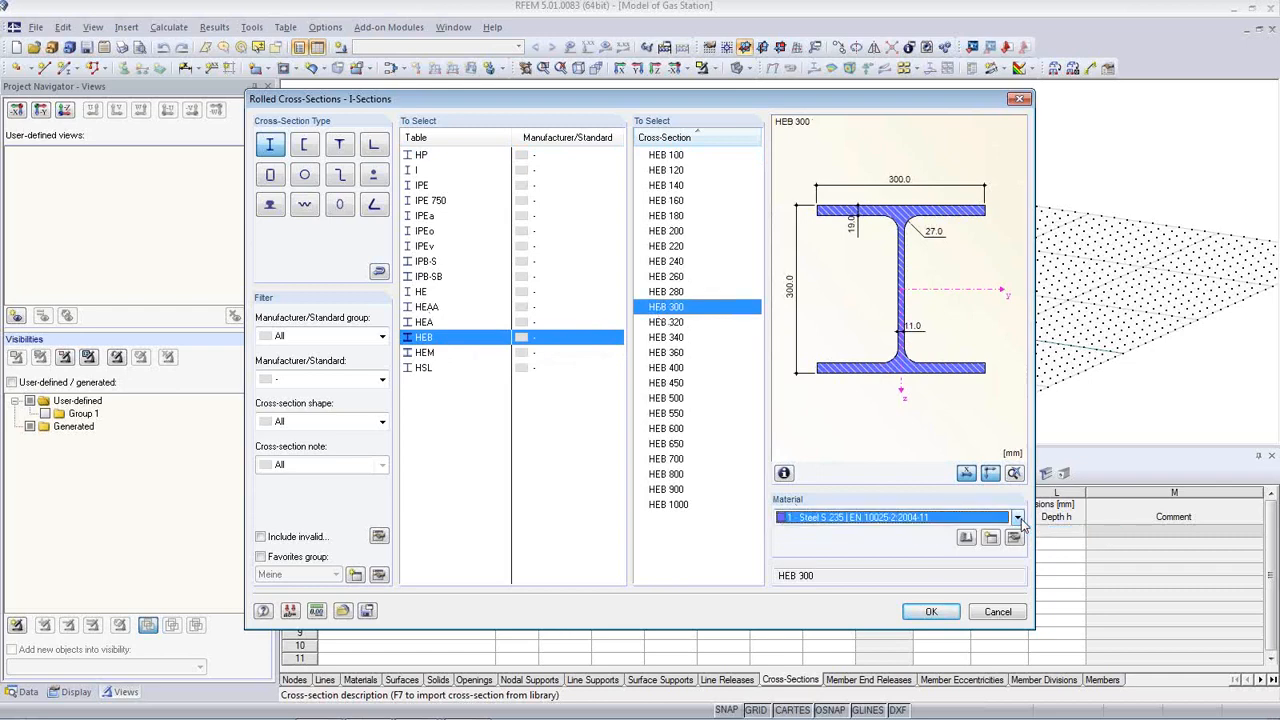
{"action": "left_click", "coordinate": [966, 538]}
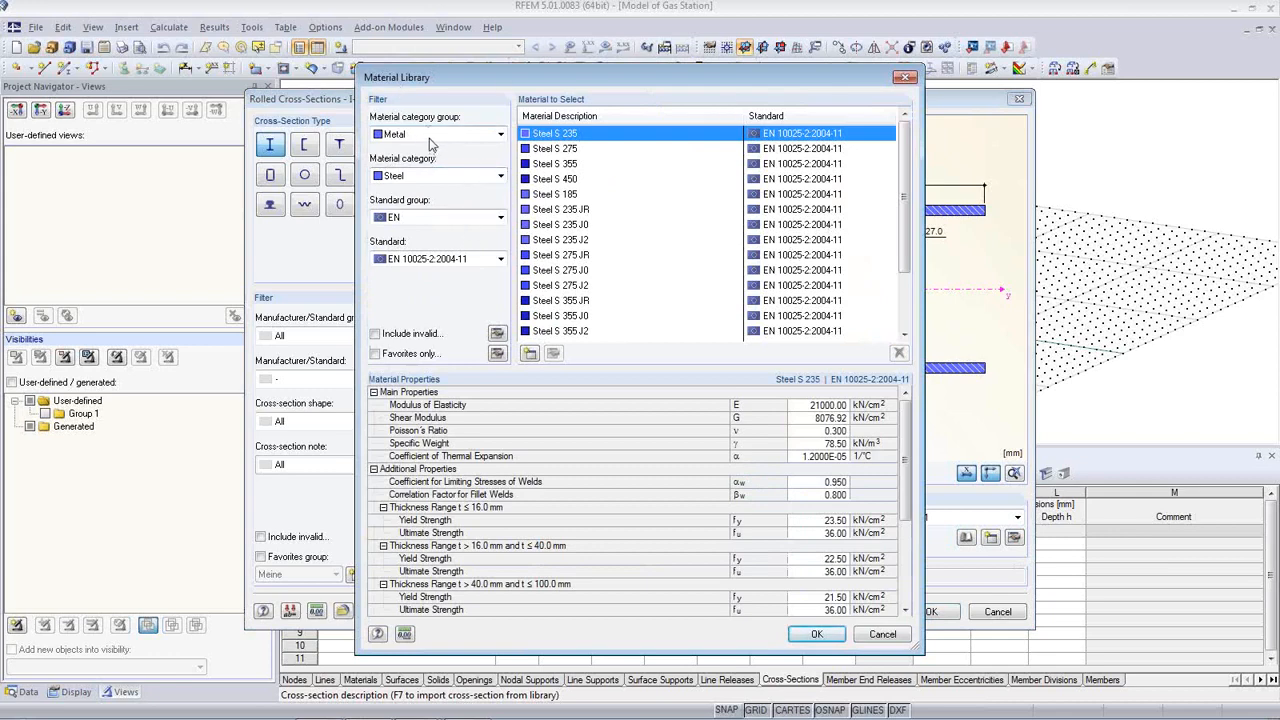
Step: Keep the EN standard group, close the Material Library, and confirm HEB 300 as cross-section 1
{"action": "left_click", "coordinate": [500, 218]}
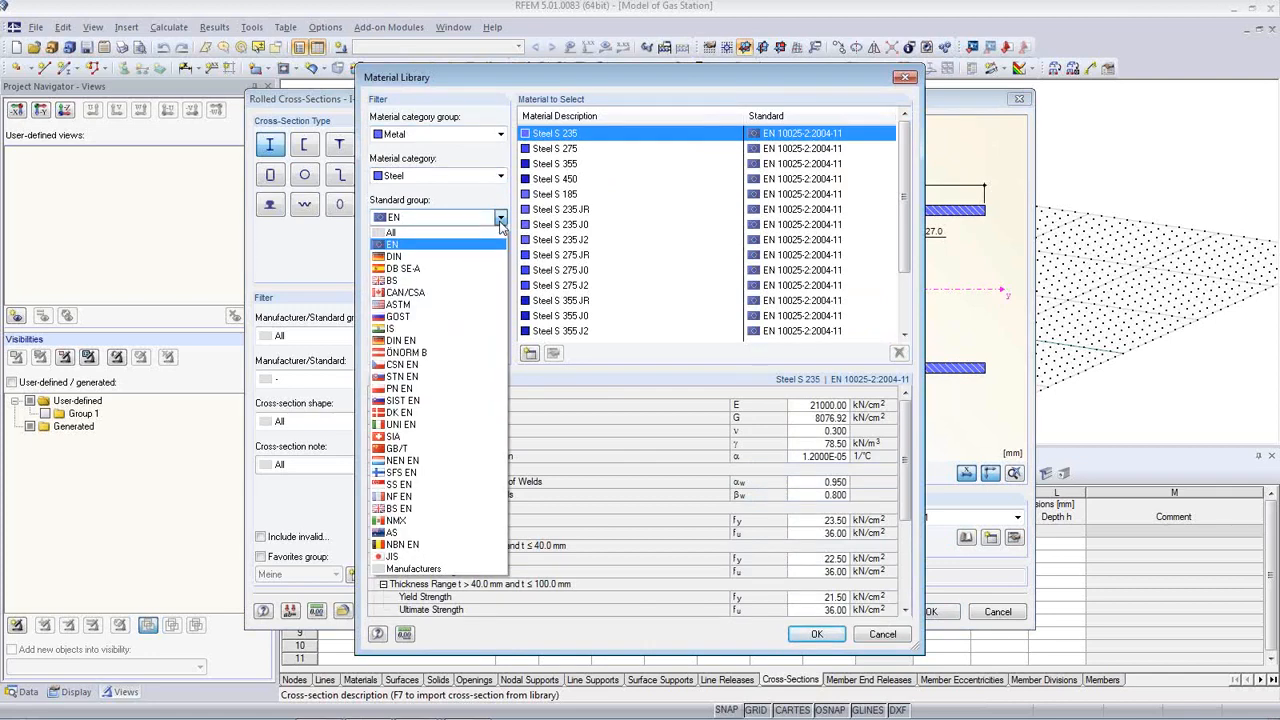
{"action": "left_click", "coordinate": [500, 222]}
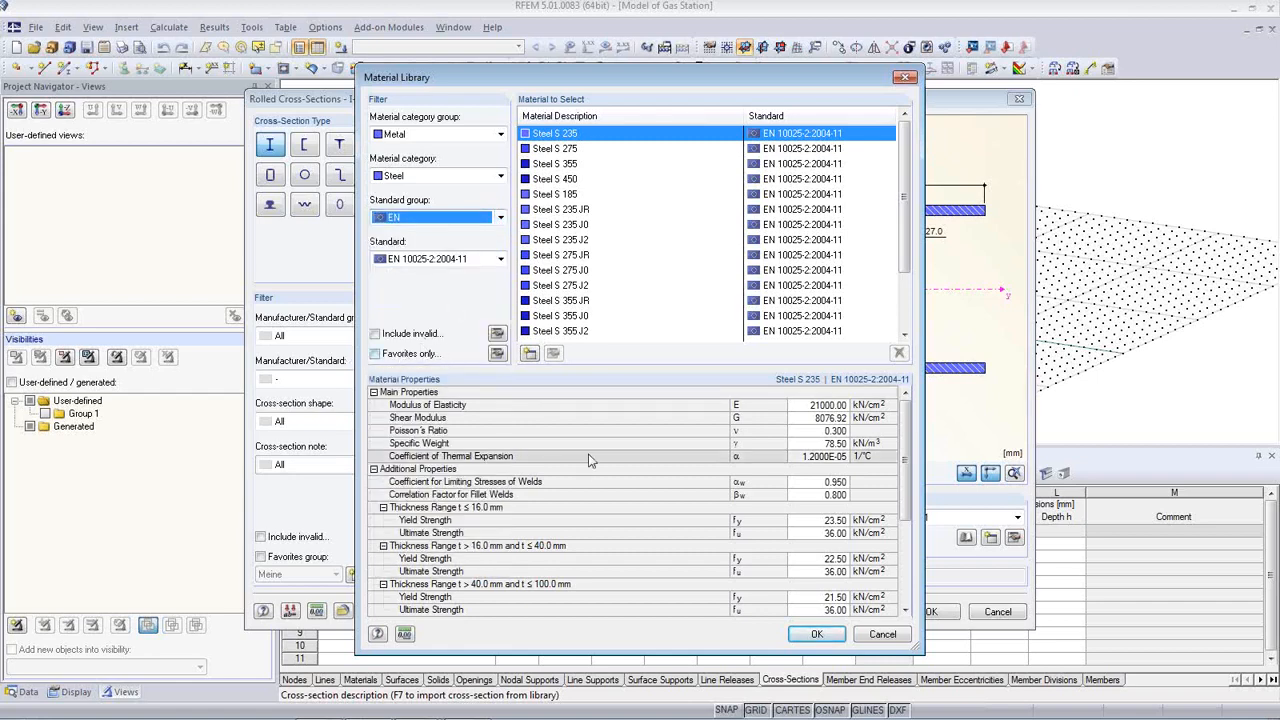
{"action": "left_click", "coordinate": [881, 635]}
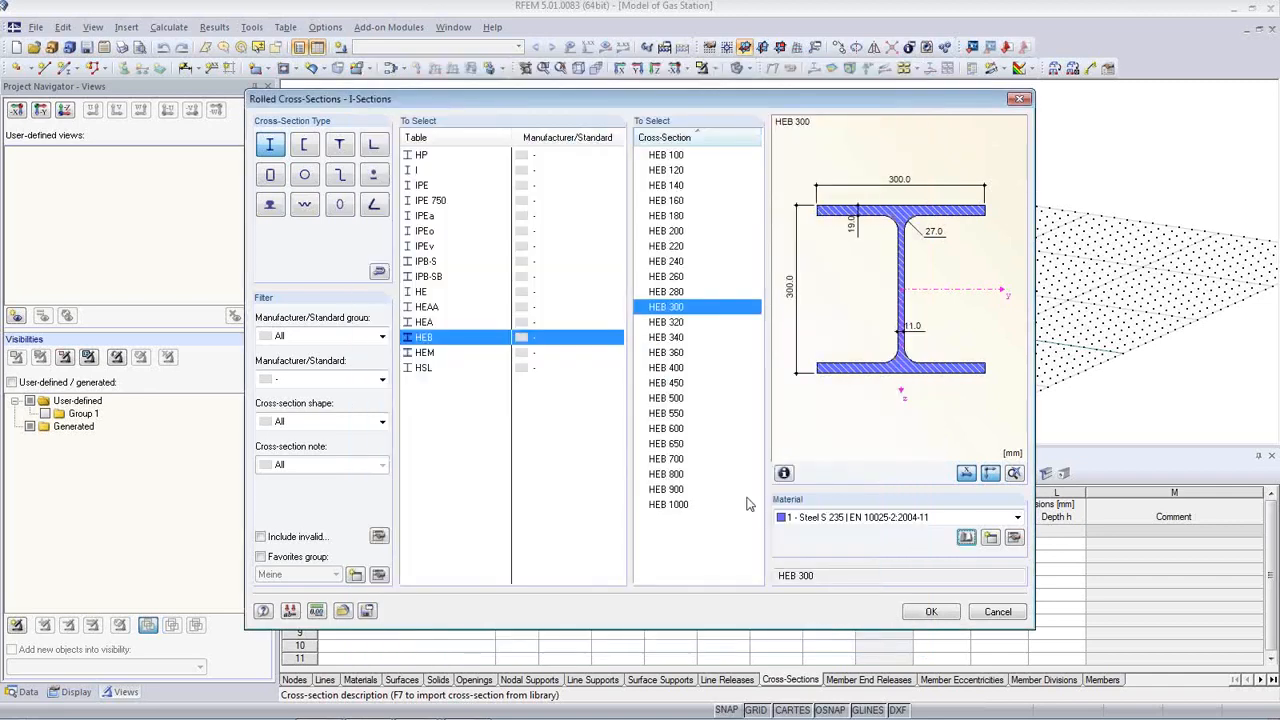
{"action": "left_click", "coordinate": [931, 615]}
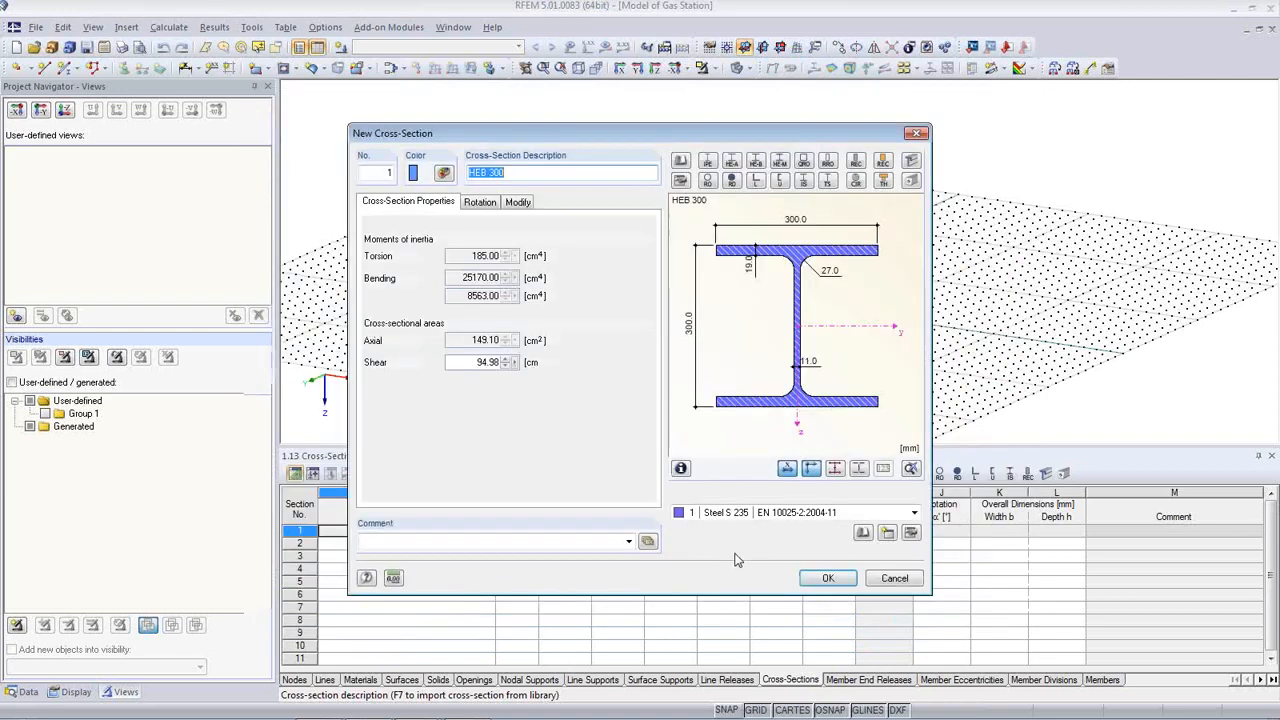
{"action": "left_click", "coordinate": [826, 578]}
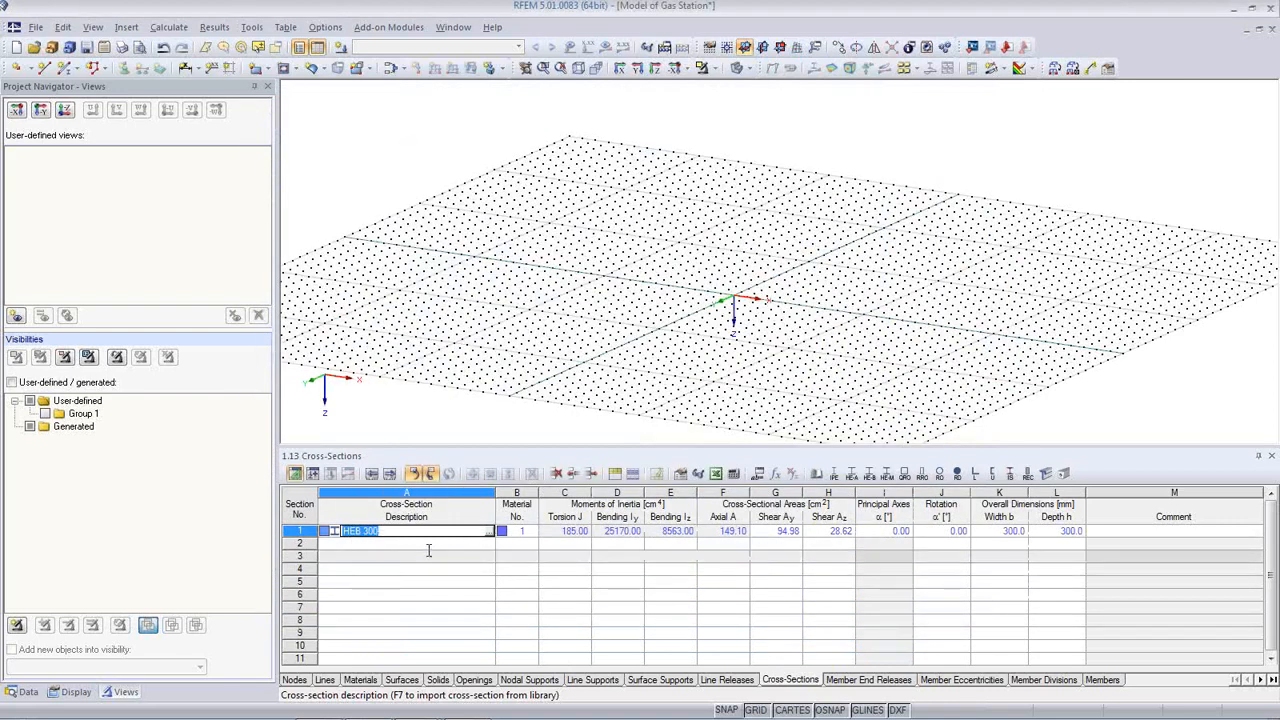
{"action": "left_click", "coordinate": [445, 541]}
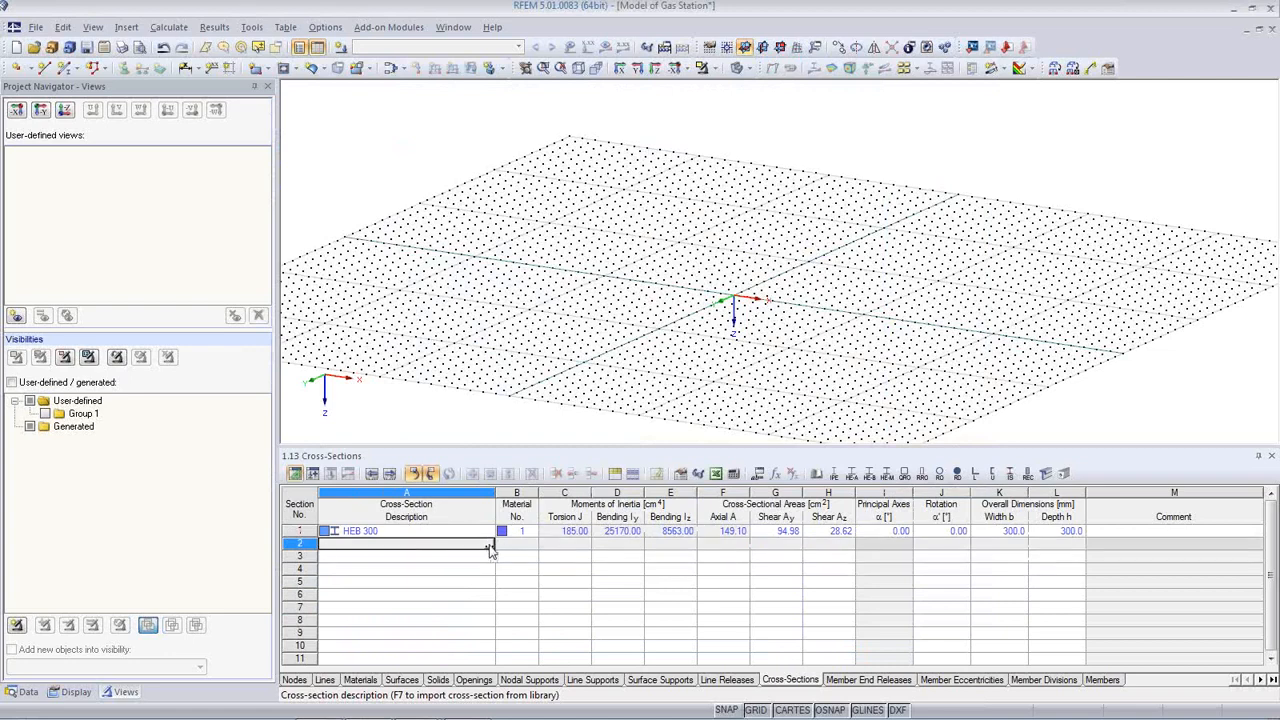
Step: Add the rolled IPE 400 I-section as cross-section 2
{"action": "left_click", "coordinate": [490, 547]}
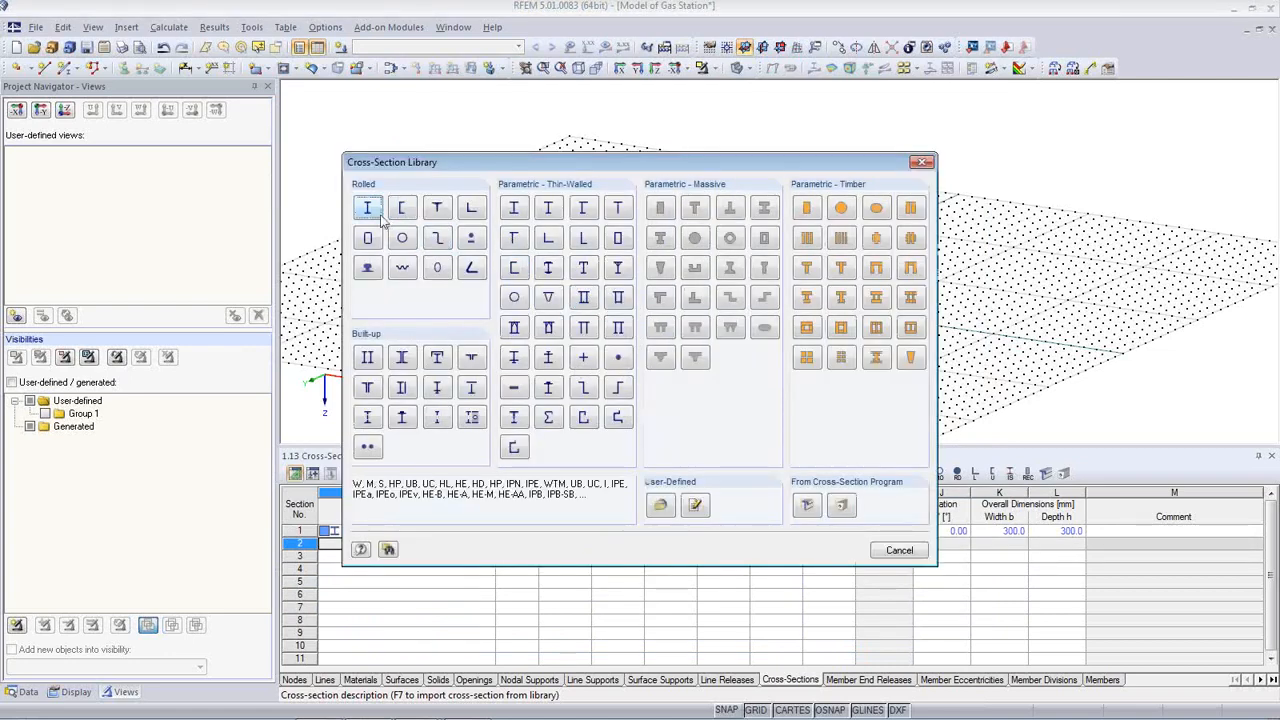
{"action": "left_click", "coordinate": [368, 210]}
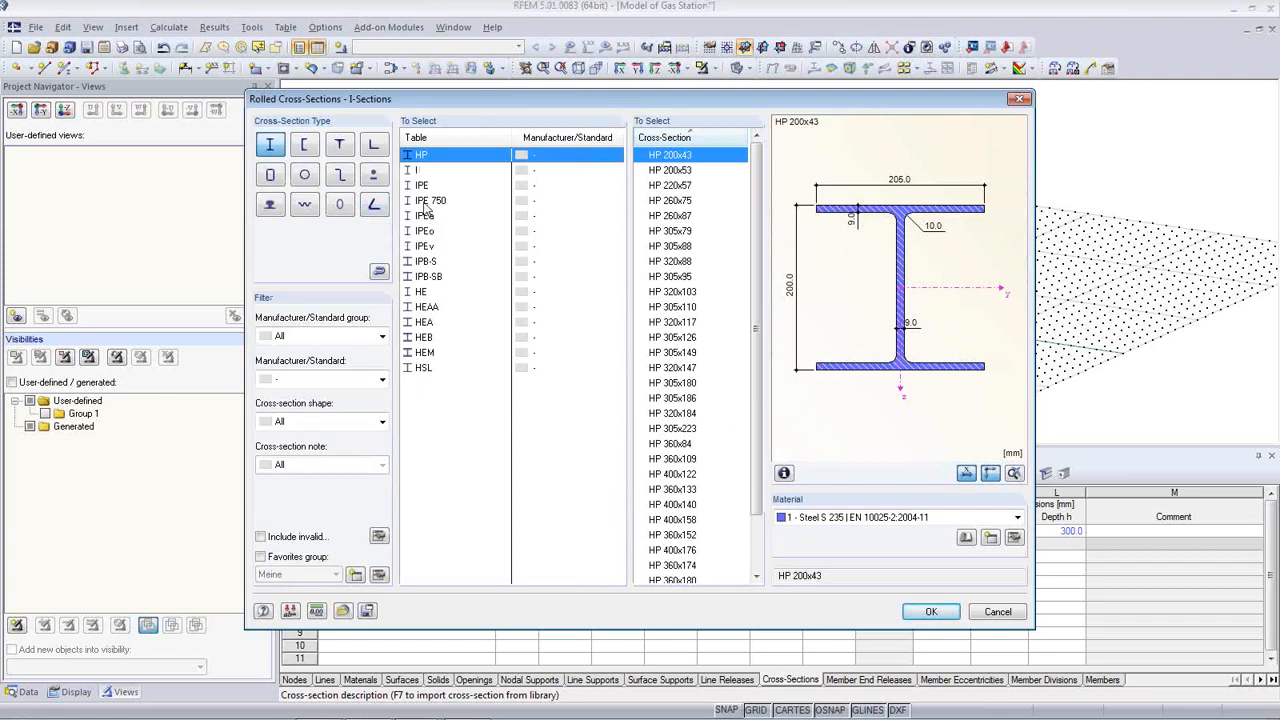
{"action": "left_click", "coordinate": [421, 187]}
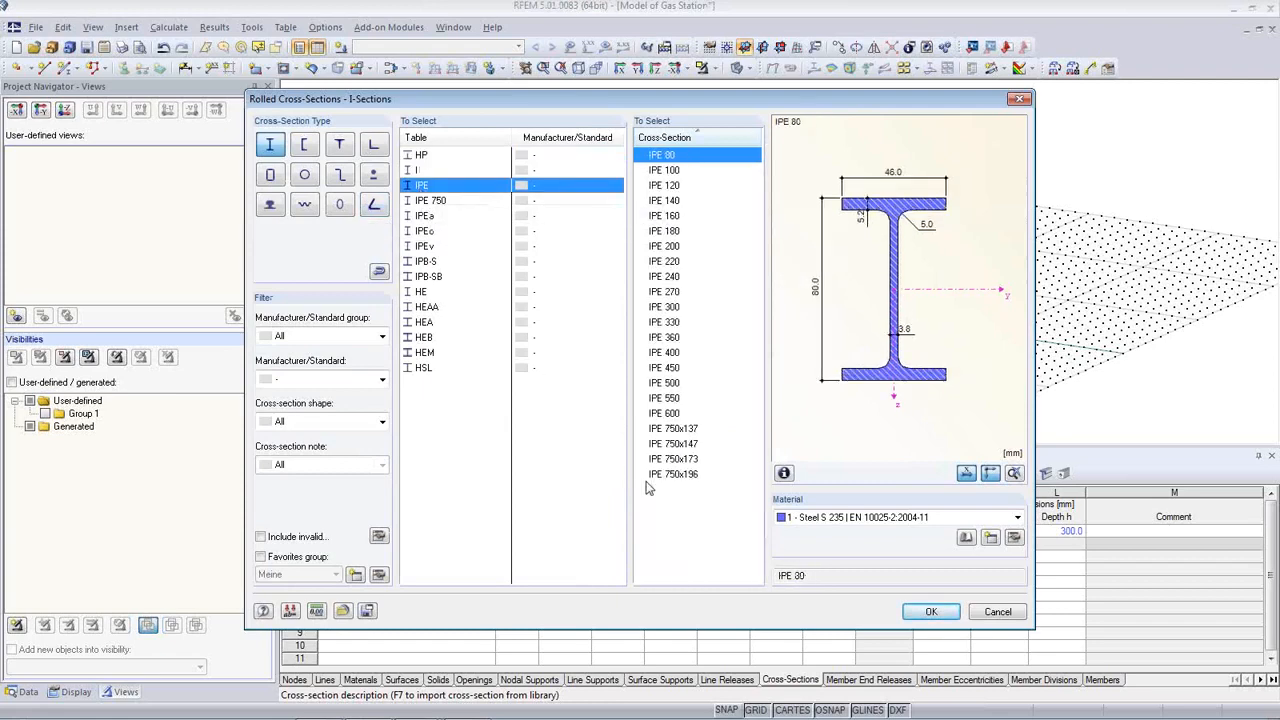
{"action": "left_click", "coordinate": [665, 353]}
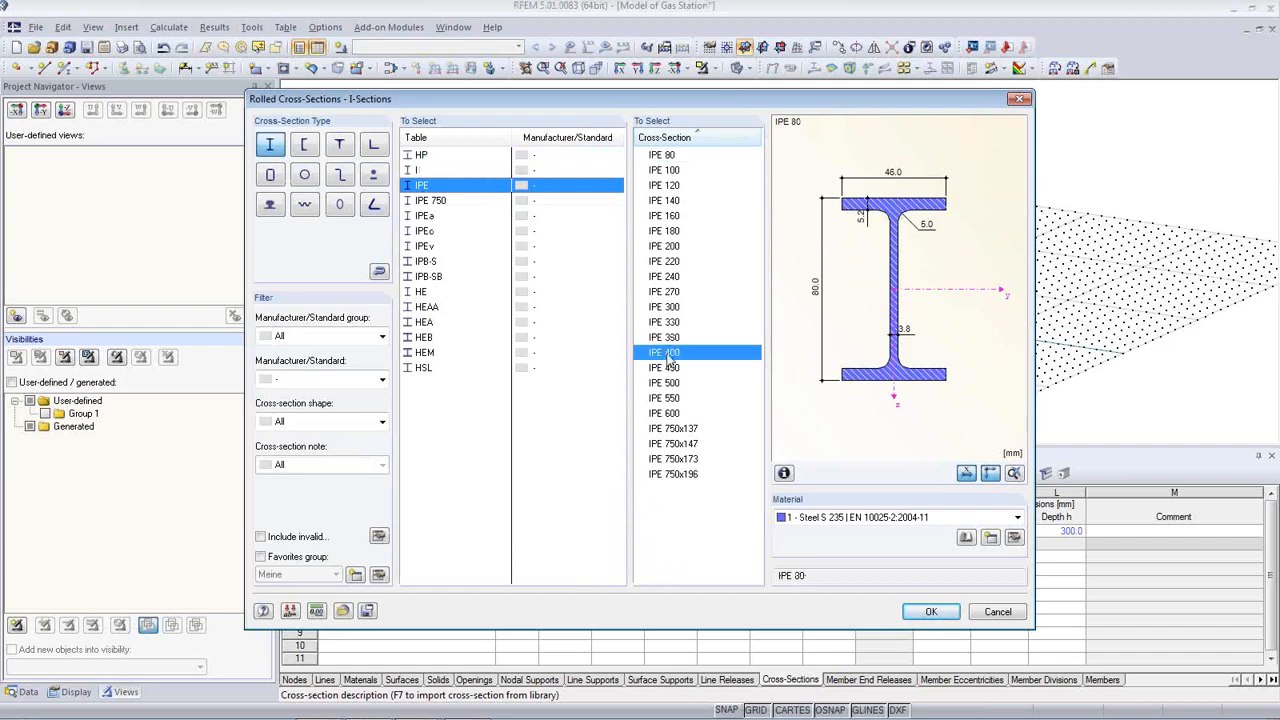
{"action": "left_click", "coordinate": [936, 612]}
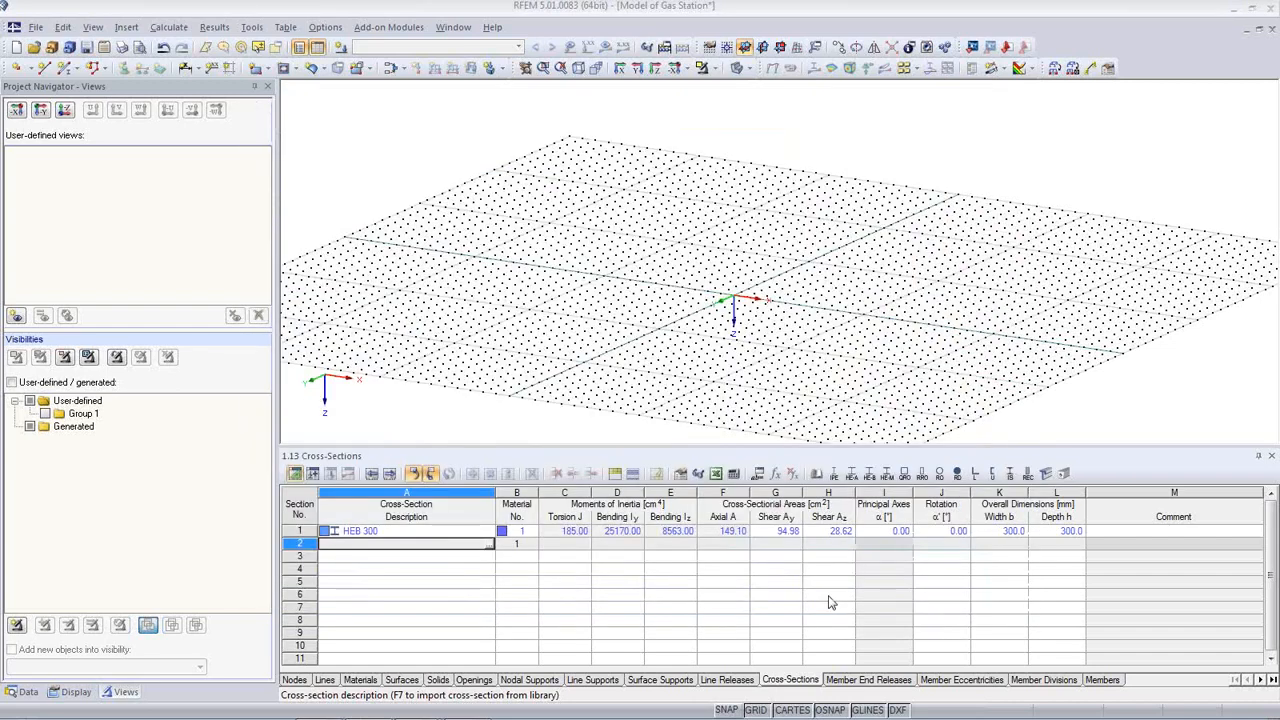
{"action": "left_click", "coordinate": [826, 578]}
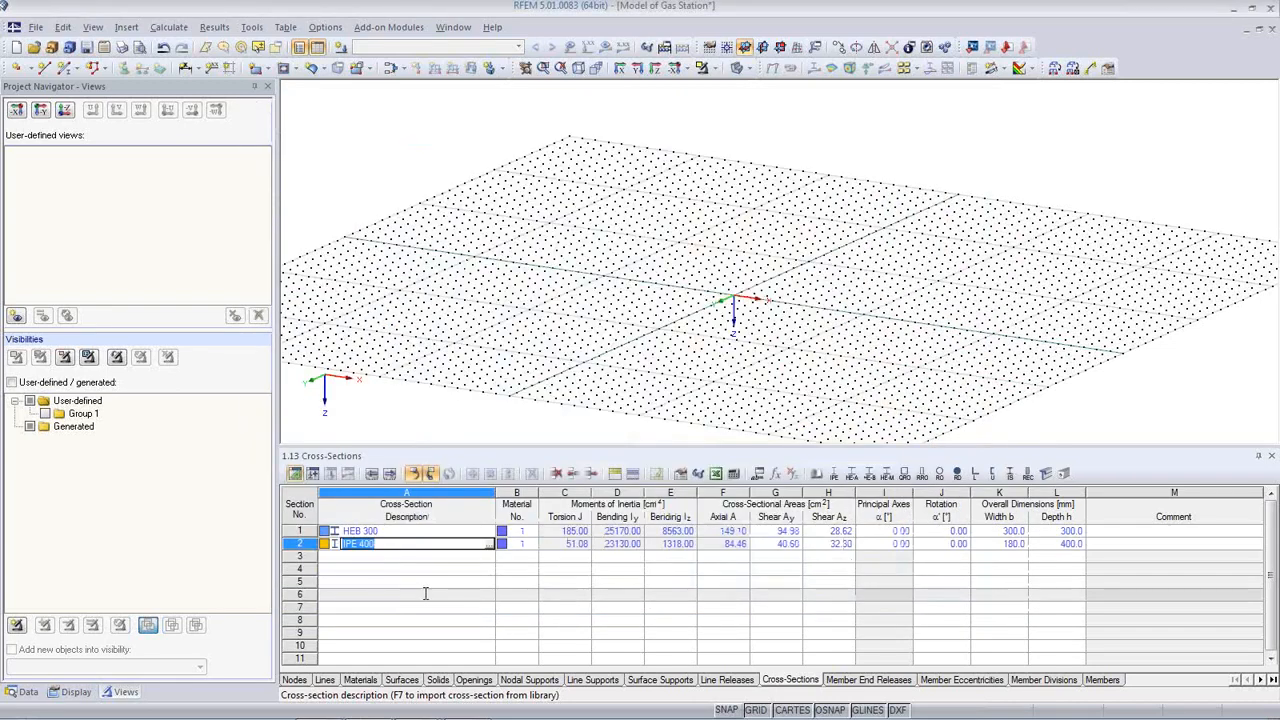
{"action": "left_click", "coordinate": [489, 558]}
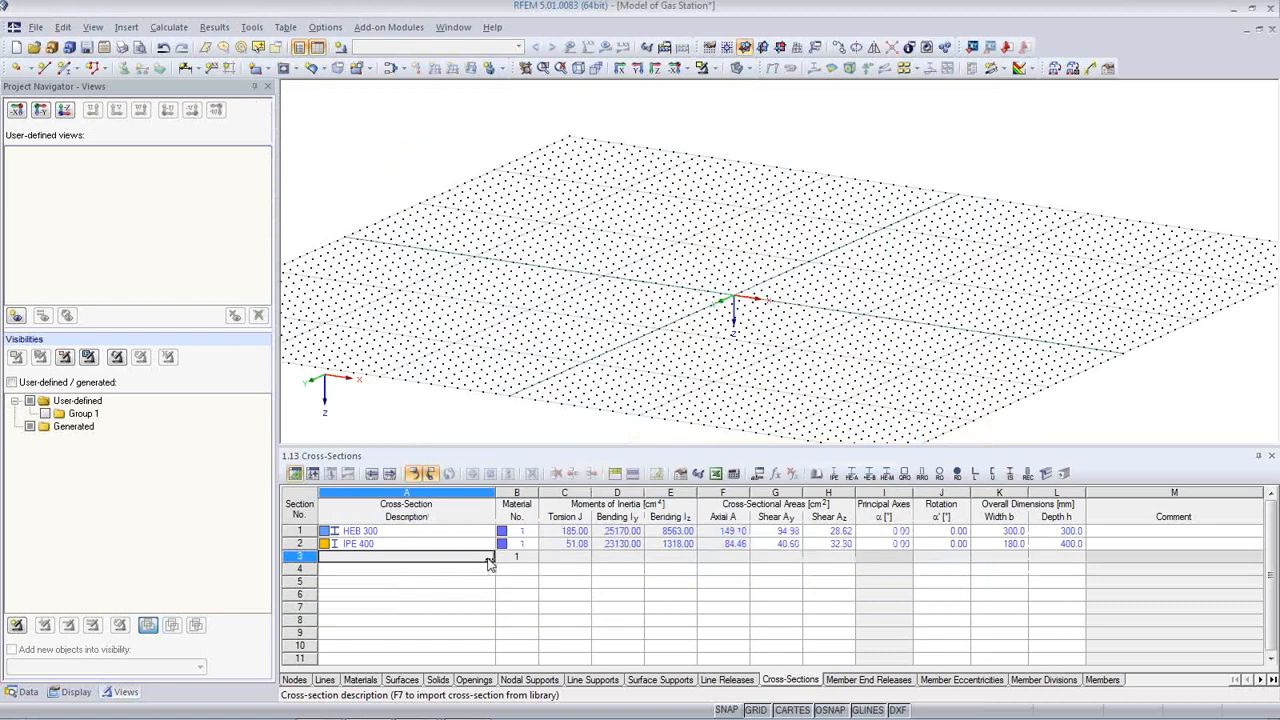
Step: Add the rolled IPE 300 I-section as cross-section 3
{"action": "left_click", "coordinate": [489, 558]}
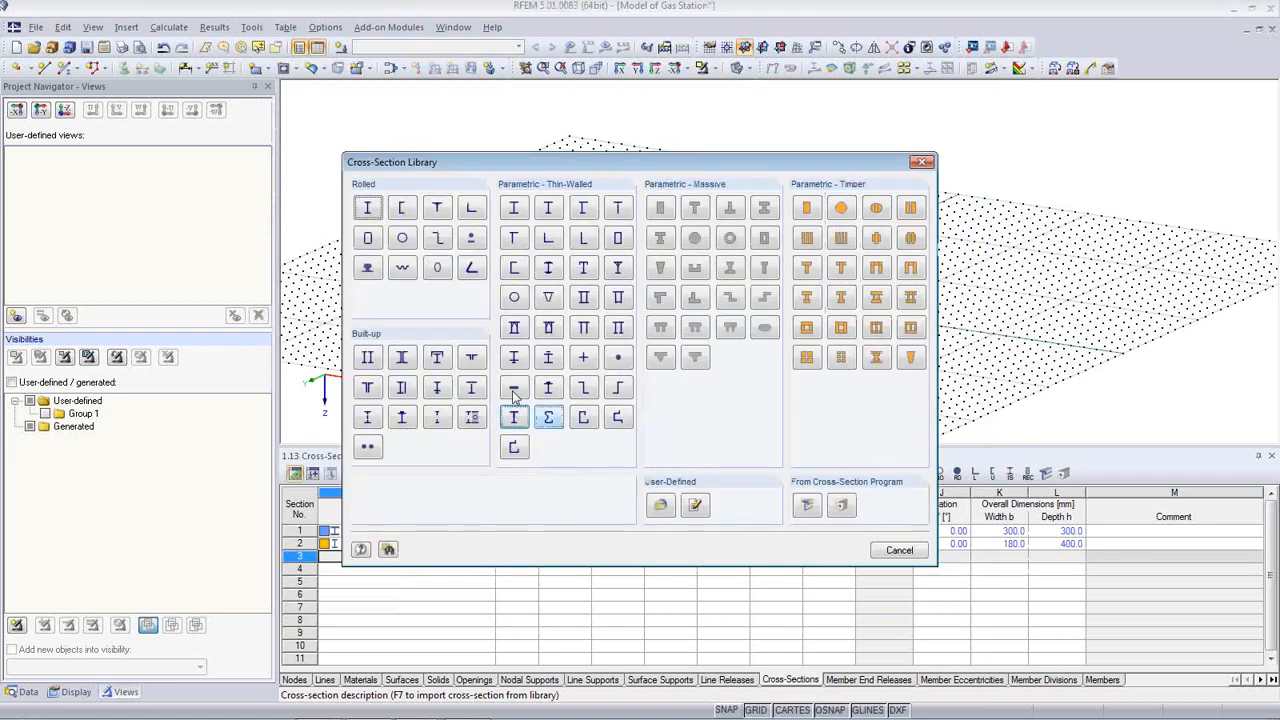
{"action": "left_click", "coordinate": [367, 207]}
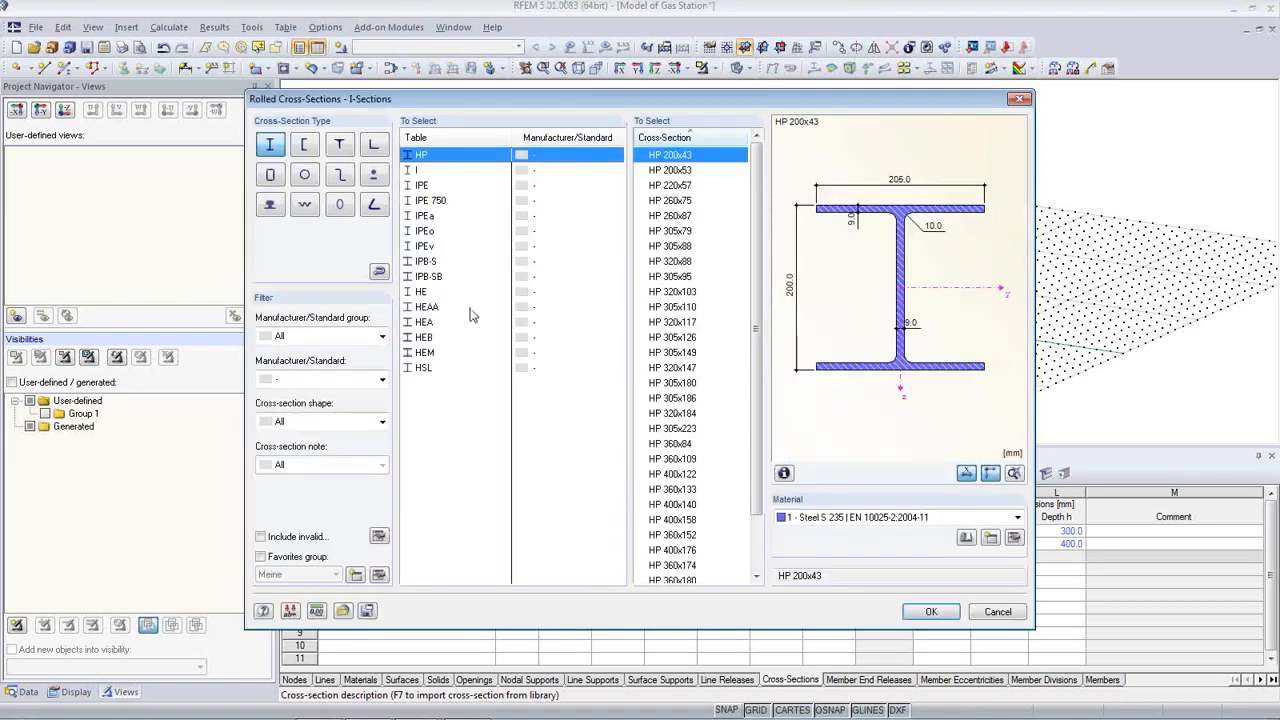
{"action": "left_click", "coordinate": [422, 187]}
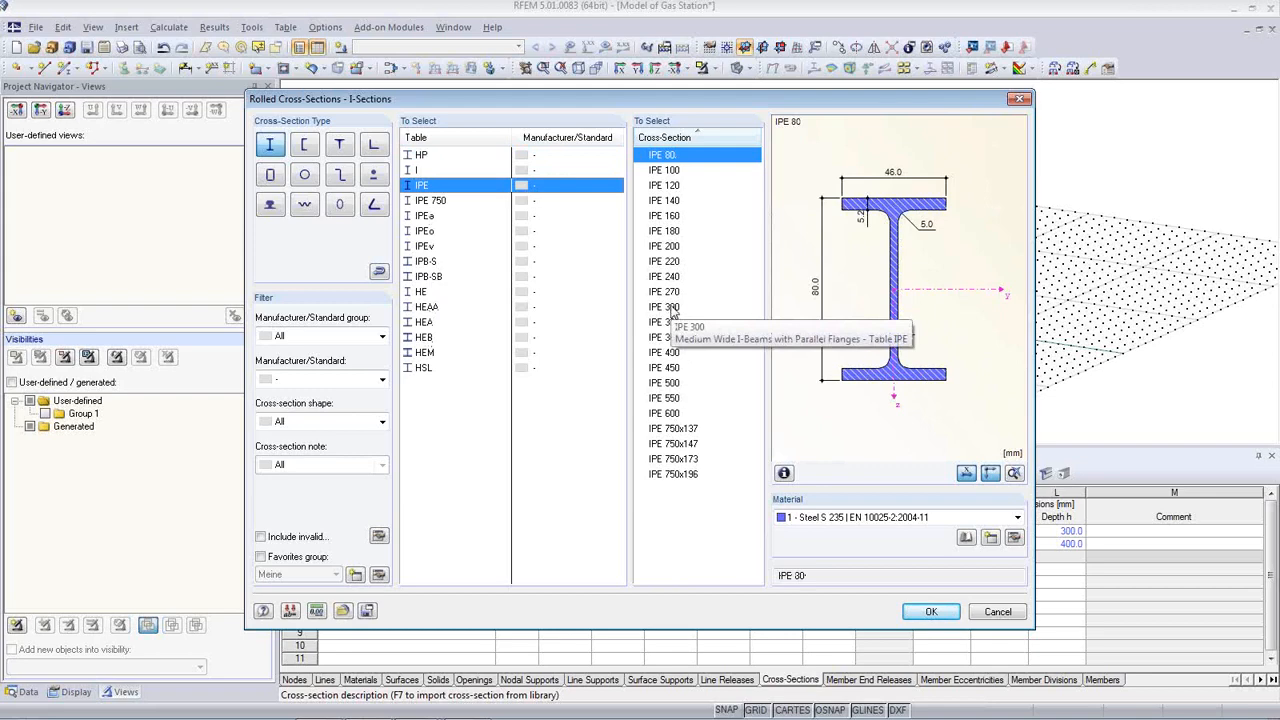
{"action": "left_click", "coordinate": [665, 307]}
{"action": "left_click", "coordinate": [930, 611]}
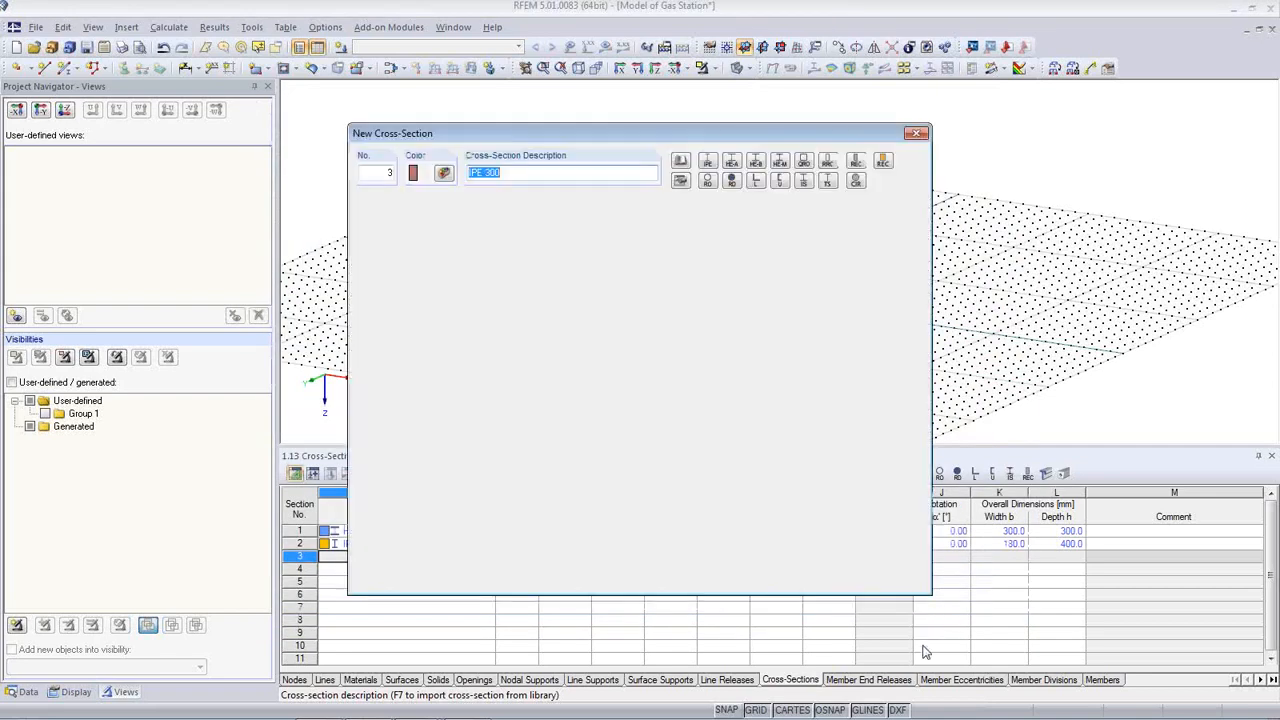
{"action": "left_click", "coordinate": [823, 580]}
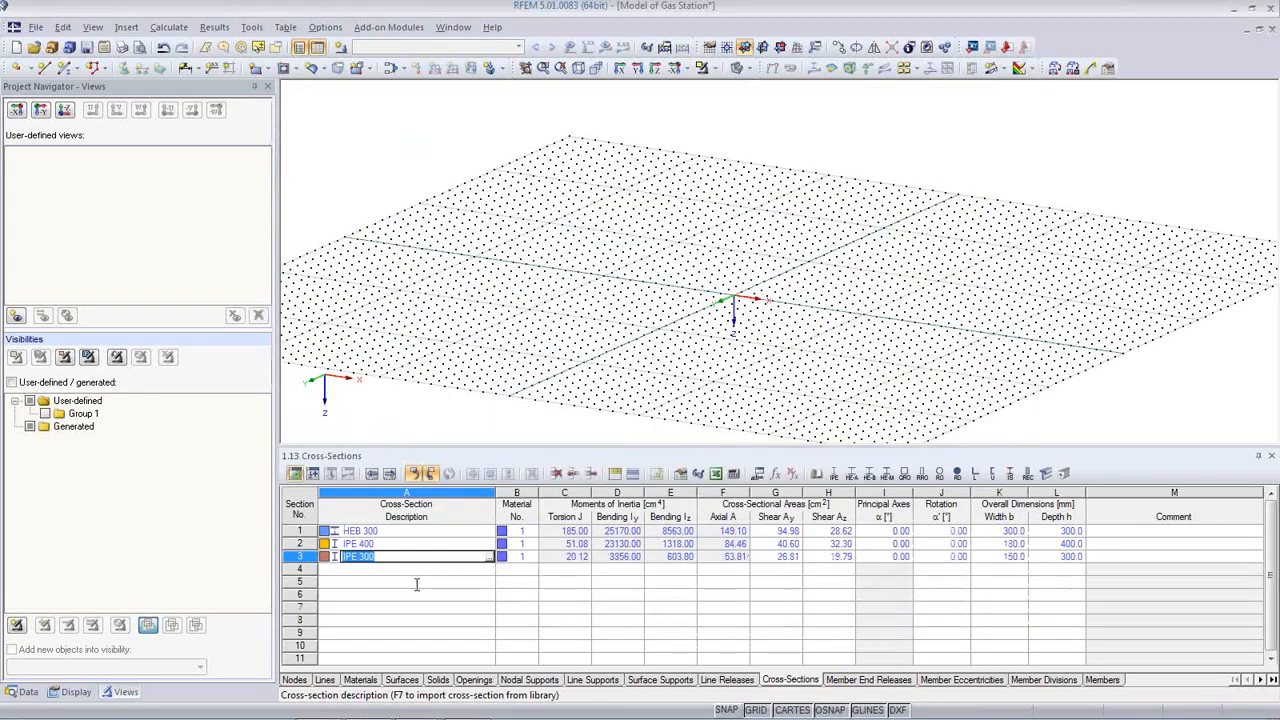
{"action": "key", "text": "Return"}
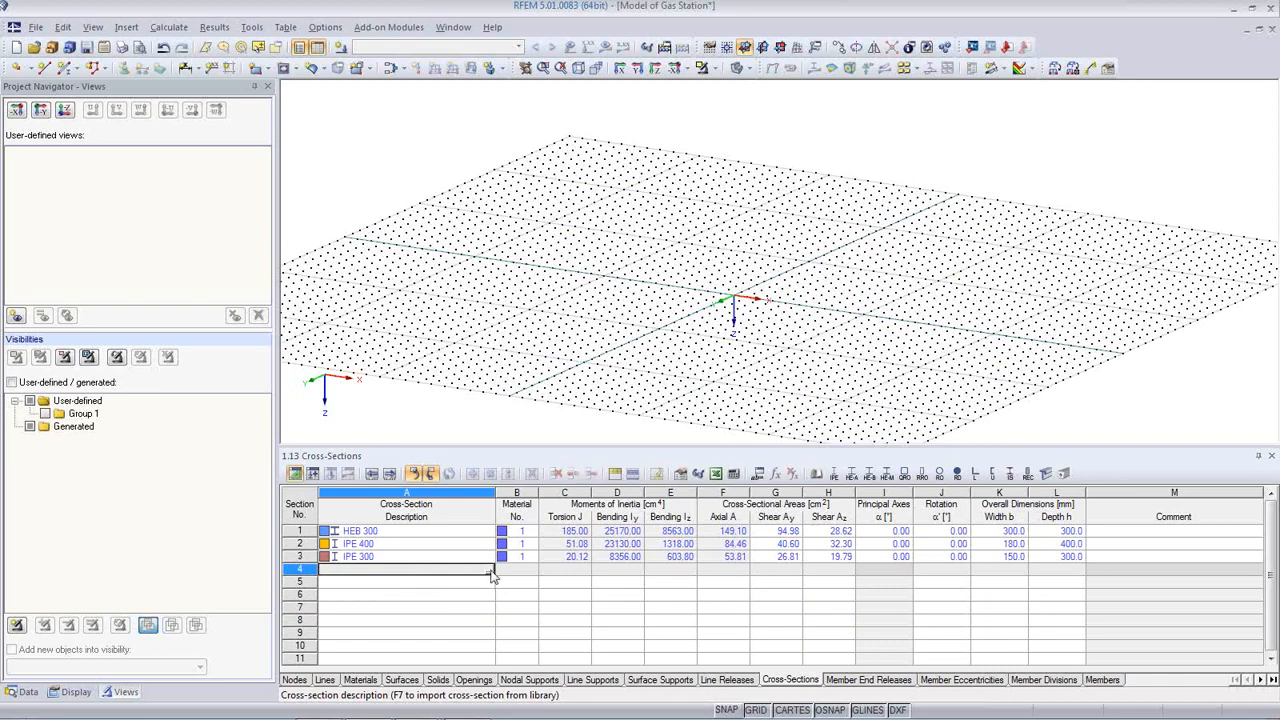
Step: Add a rolled U 200 channel as cross-section 4 and enlarge the model view above the table
{"action": "left_click", "coordinate": [489, 571]}
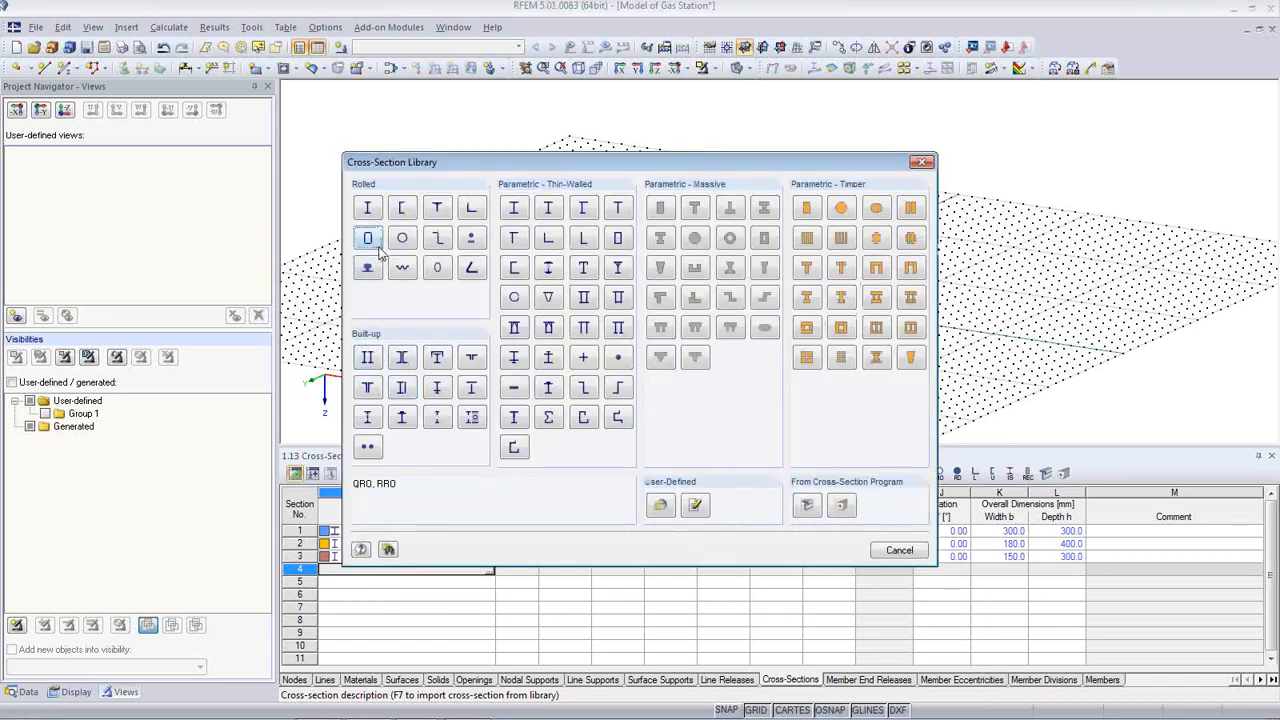
{"action": "left_click", "coordinate": [368, 209]}
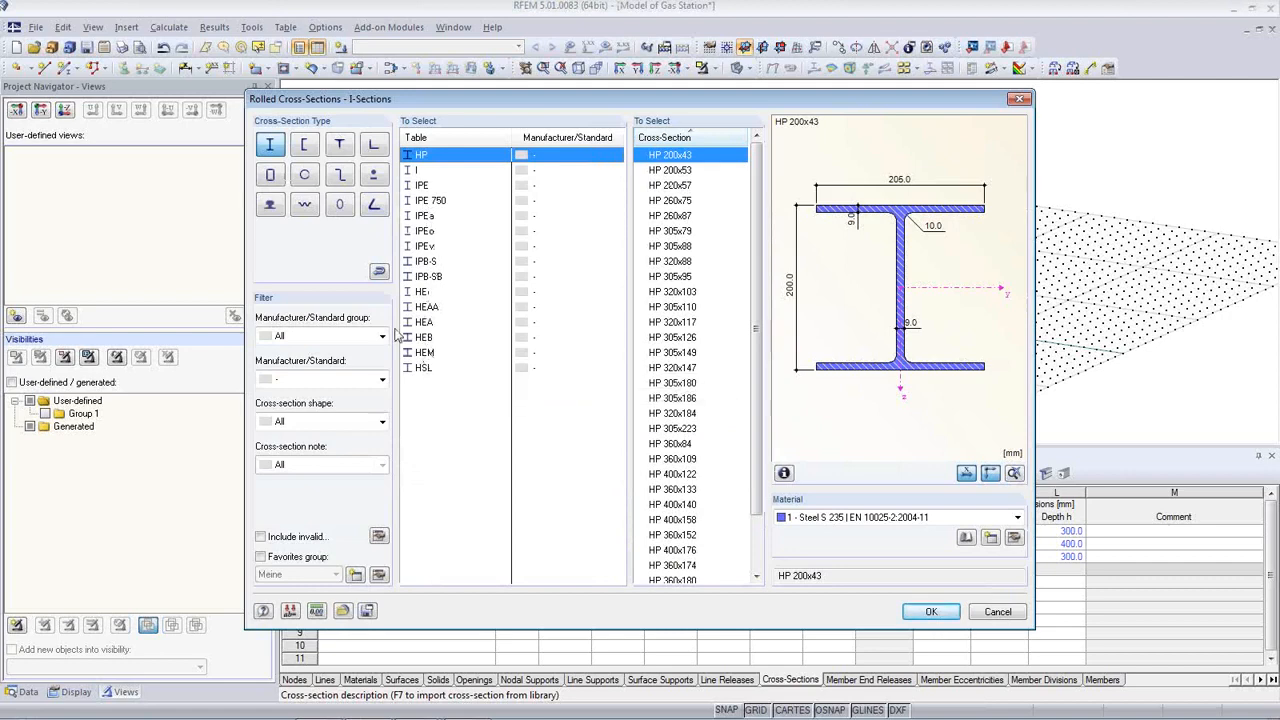
{"action": "left_click", "coordinate": [306, 147]}
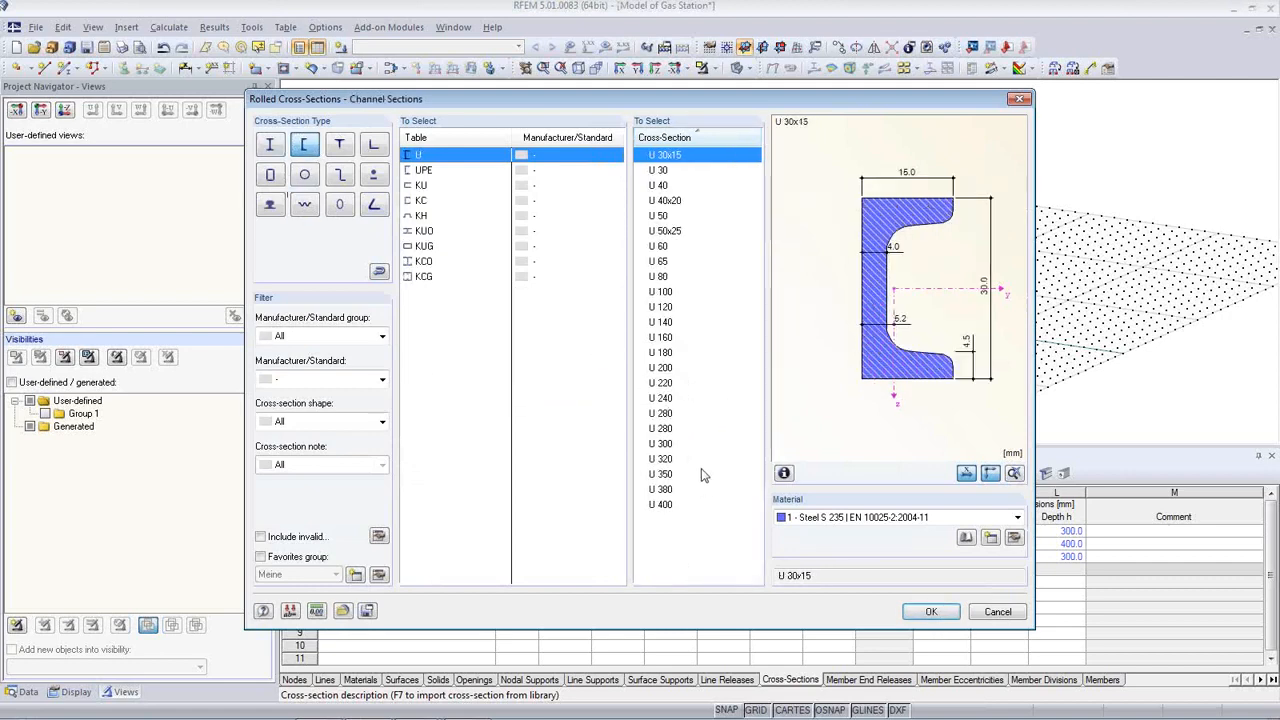
{"action": "left_click", "coordinate": [668, 370]}
{"action": "left_click", "coordinate": [928, 614]}
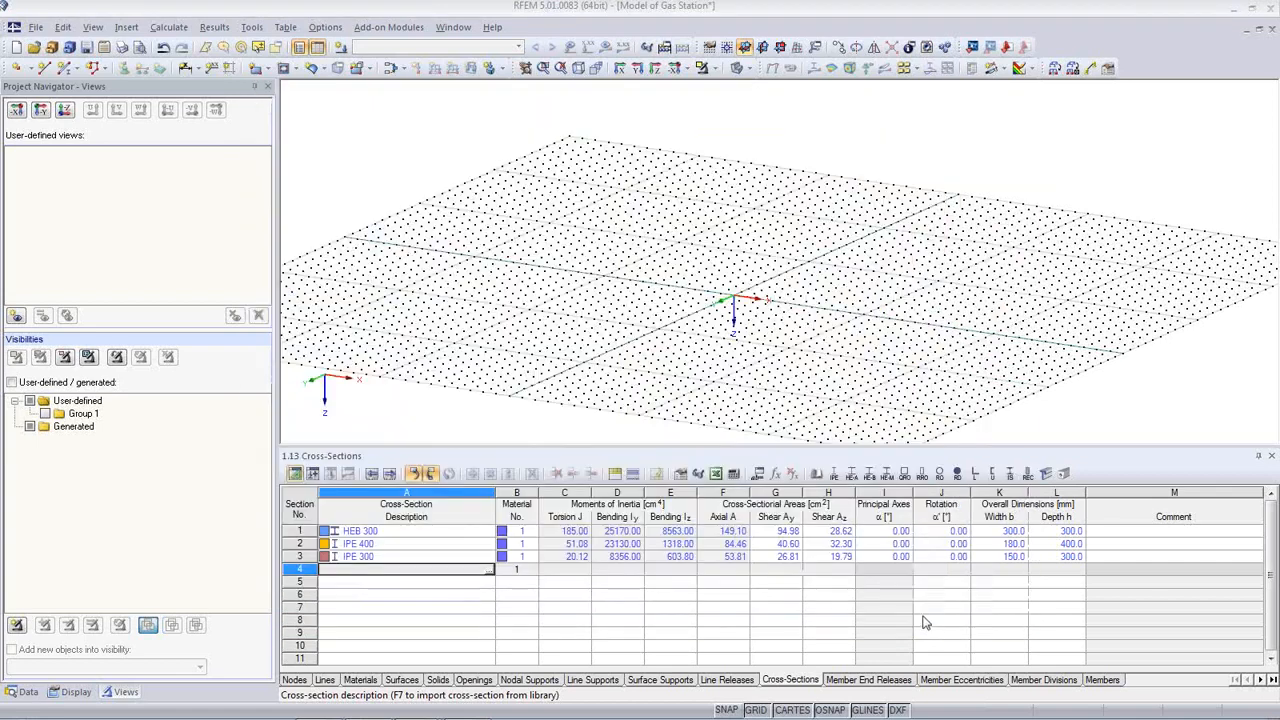
{"action": "left_click", "coordinate": [828, 579]}
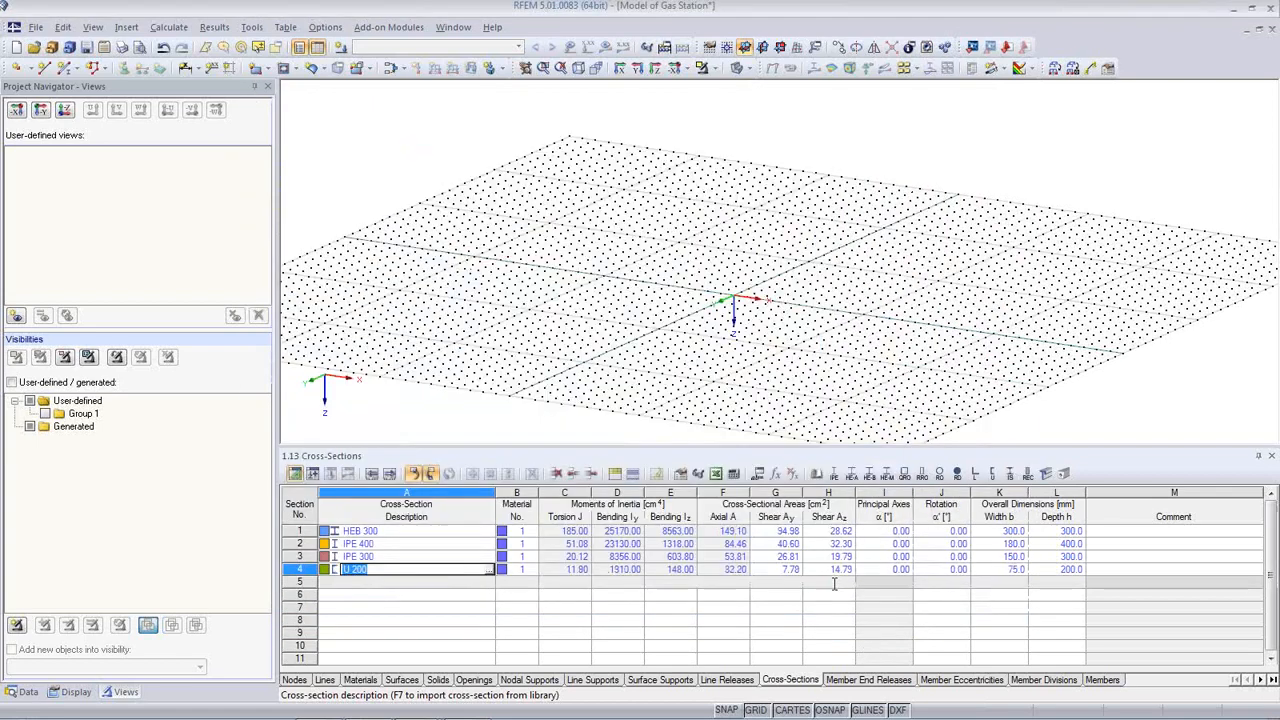
{"action": "left_click_drag", "start_coordinate": [717, 450], "coordinate": [714, 484]}
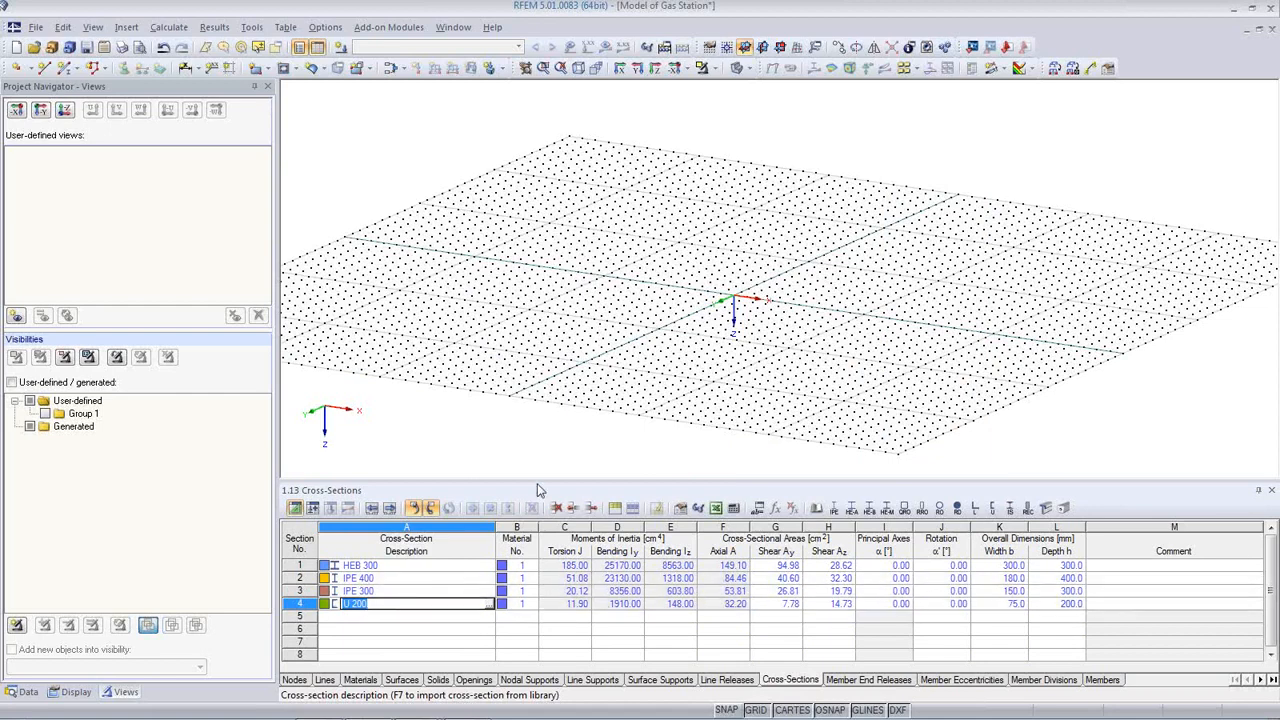
{"action": "left_click_drag", "start_coordinate": [537, 480], "coordinate": [542, 518]}
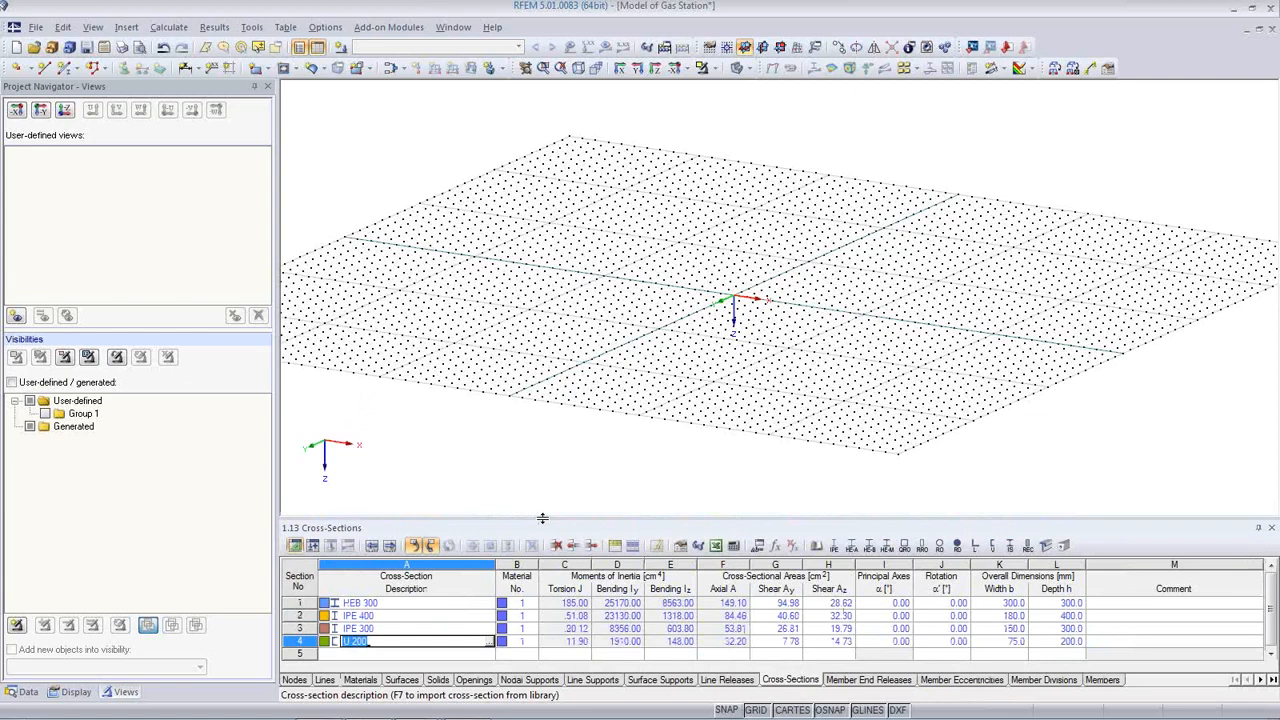
Step: Switch to the front view in the -Y direction, showing the XZ plane
{"action": "left_click", "coordinate": [779, 50]}
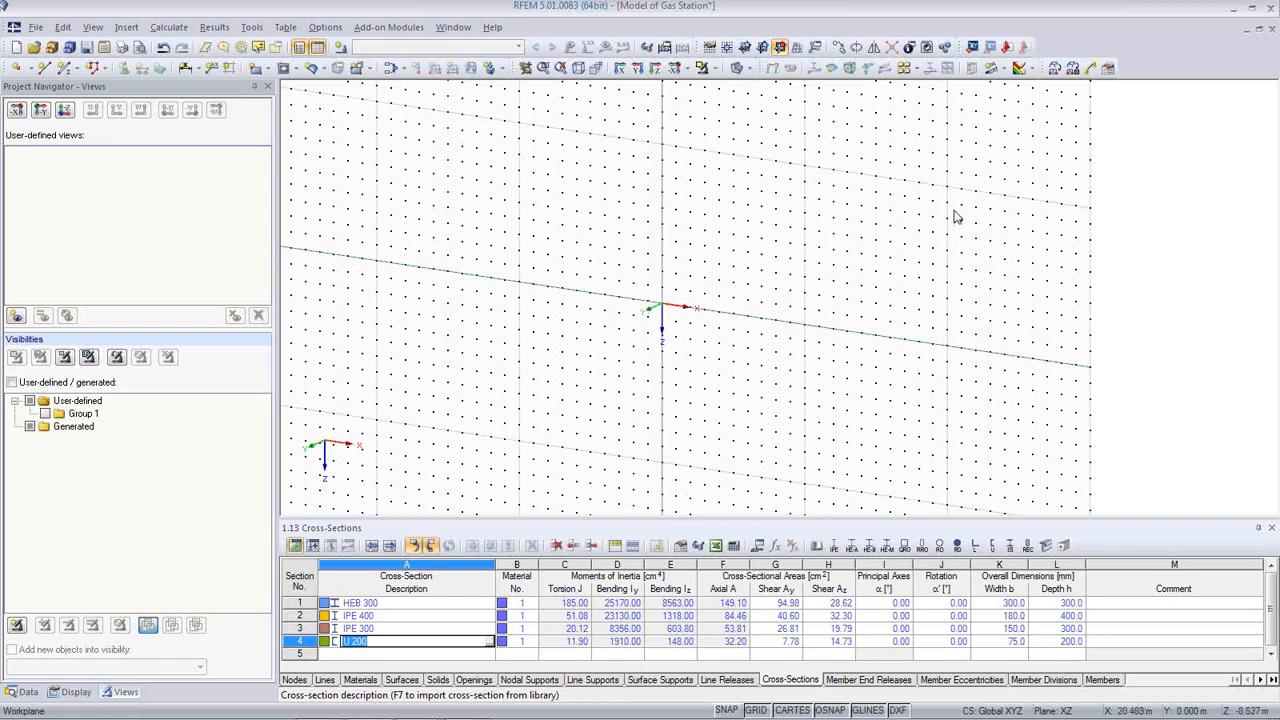
Step: Draw member 1 as a Beam-type HEB 300 column from node (-3, 0, 0) up to Z = -5
{"action": "left_click", "coordinate": [63, 69]}
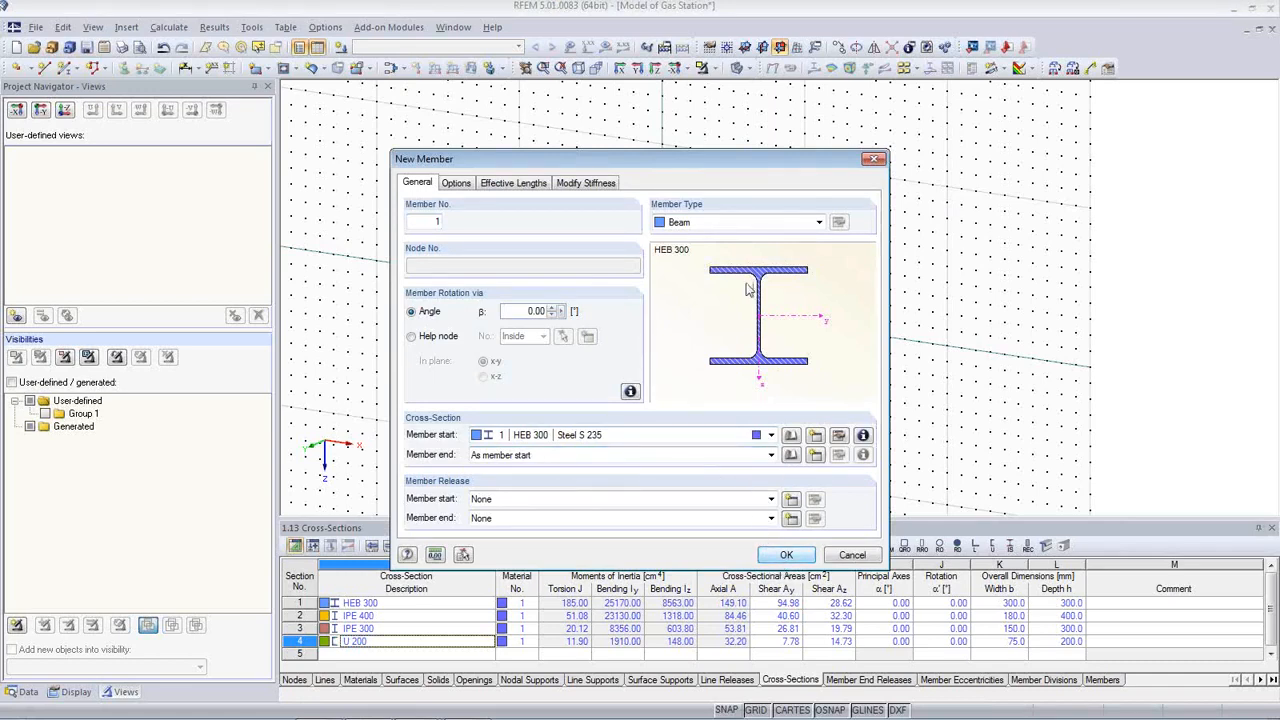
{"action": "left_click", "coordinate": [722, 224]}
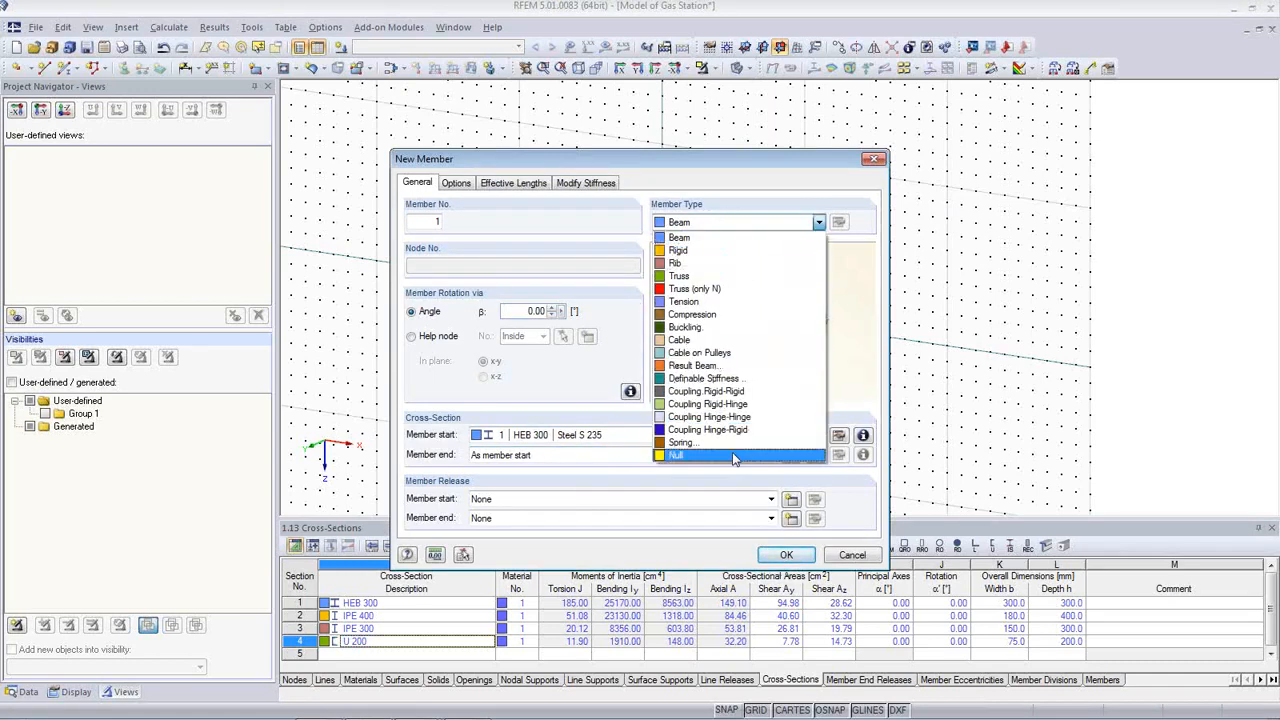
{"action": "left_click", "coordinate": [720, 238]}
{"action": "left_click", "coordinate": [786, 556]}
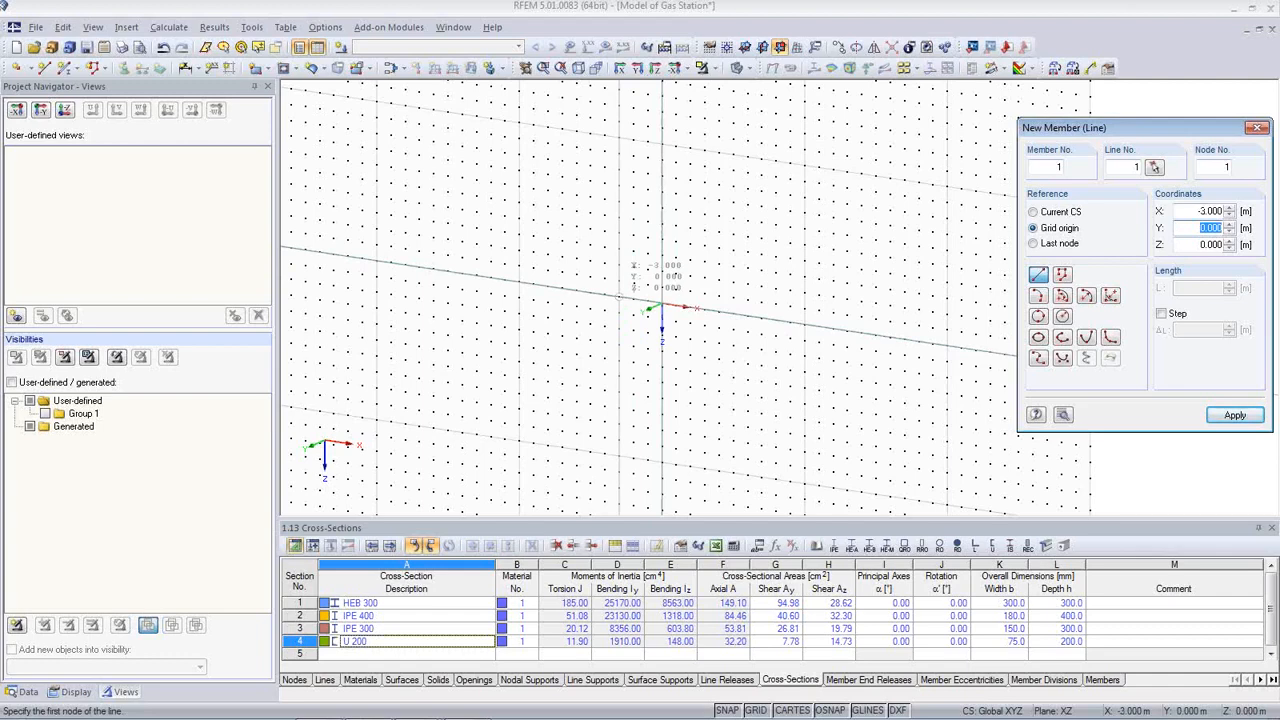
{"action": "left_click", "coordinate": [617, 297]}
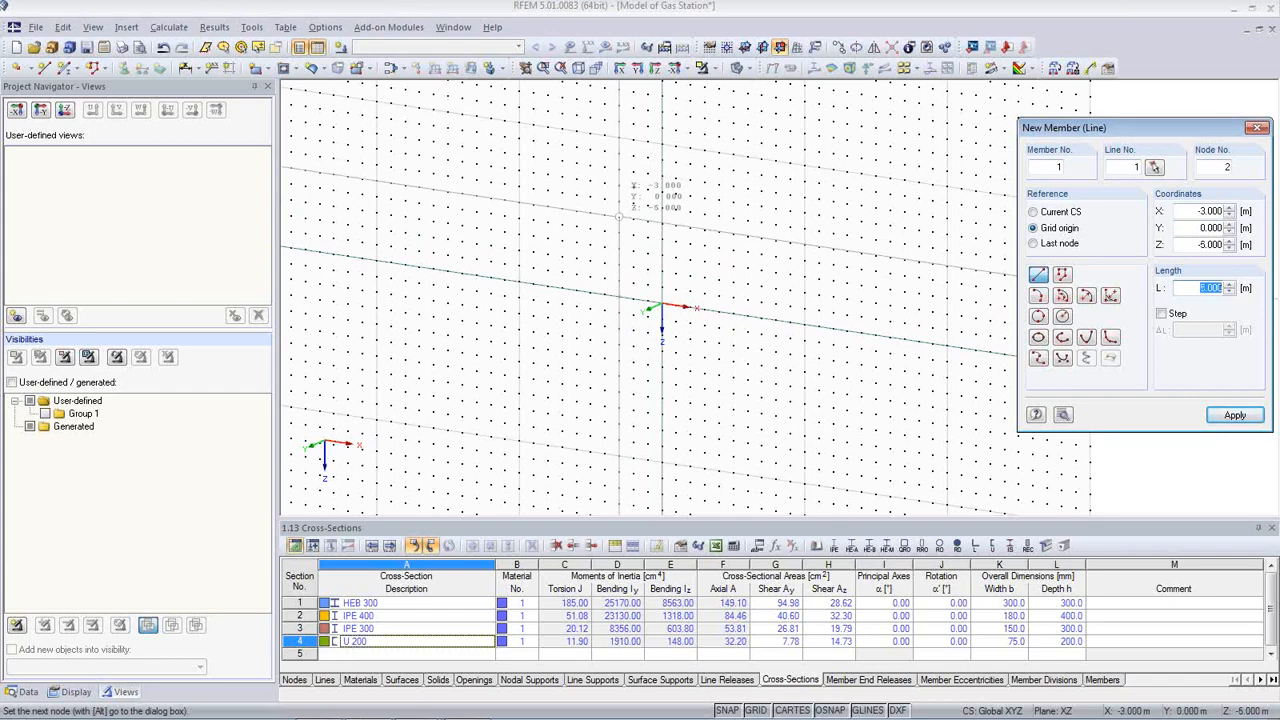
{"action": "left_click", "coordinate": [619, 216]}
{"action": "scroll", "coordinate": [586, 370], "scroll_direction": "up", "scroll_amount": 2}
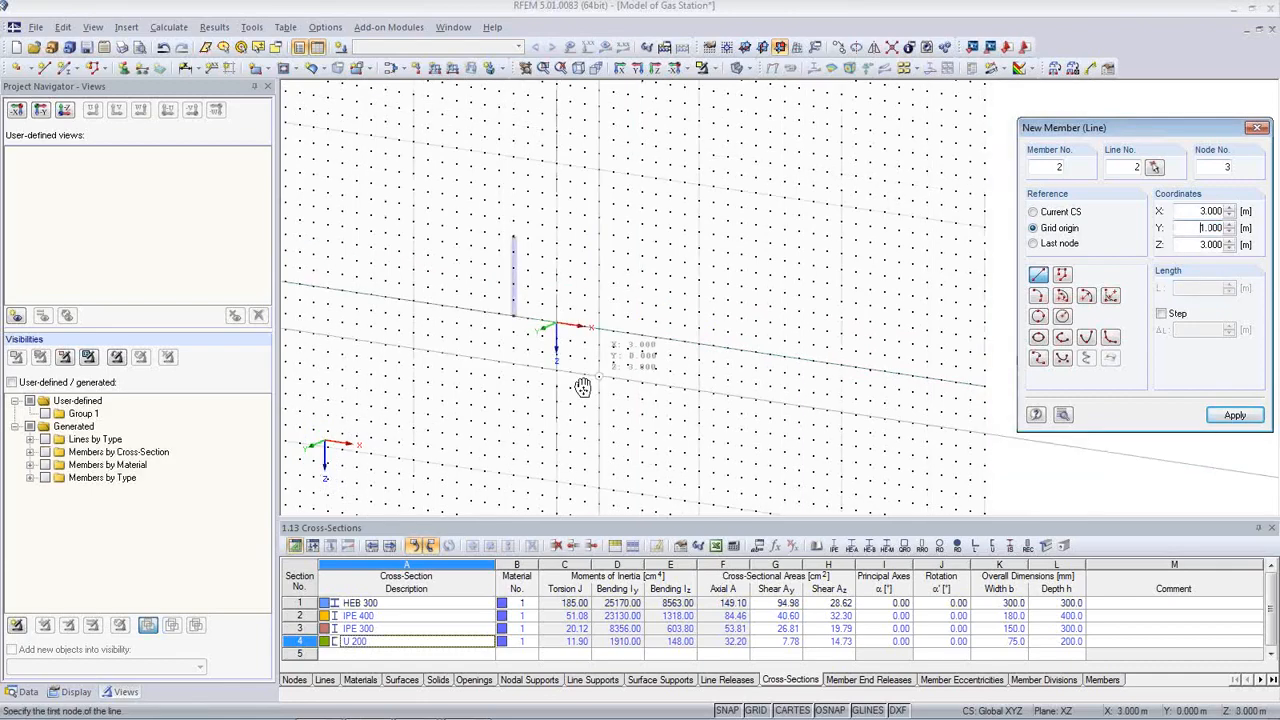
{"action": "key", "text": "Escape"}
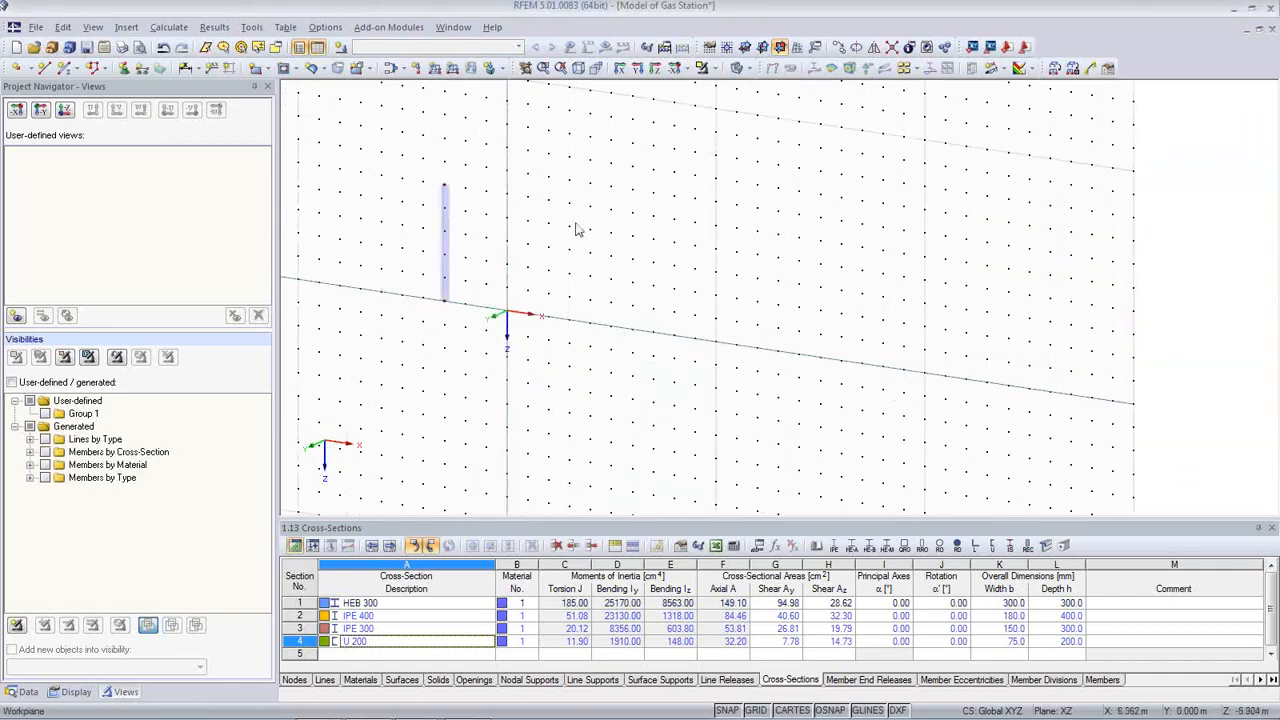
Step: Set member 1's rotation angle β to 90°
{"action": "scroll", "coordinate": [475, 220], "scroll_direction": "up", "scroll_amount": 1}
{"action": "scroll", "coordinate": [475, 220], "scroll_direction": "up", "scroll_amount": 3}
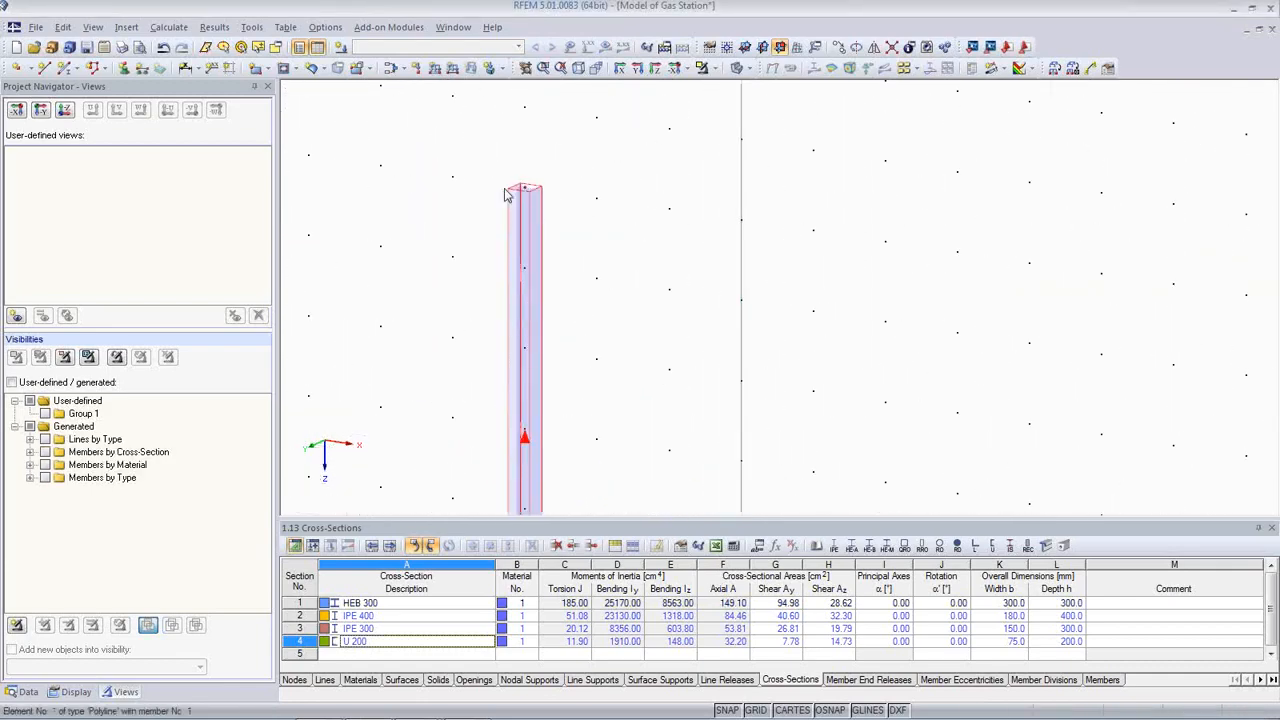
{"action": "double_click", "coordinate": [522, 351]}
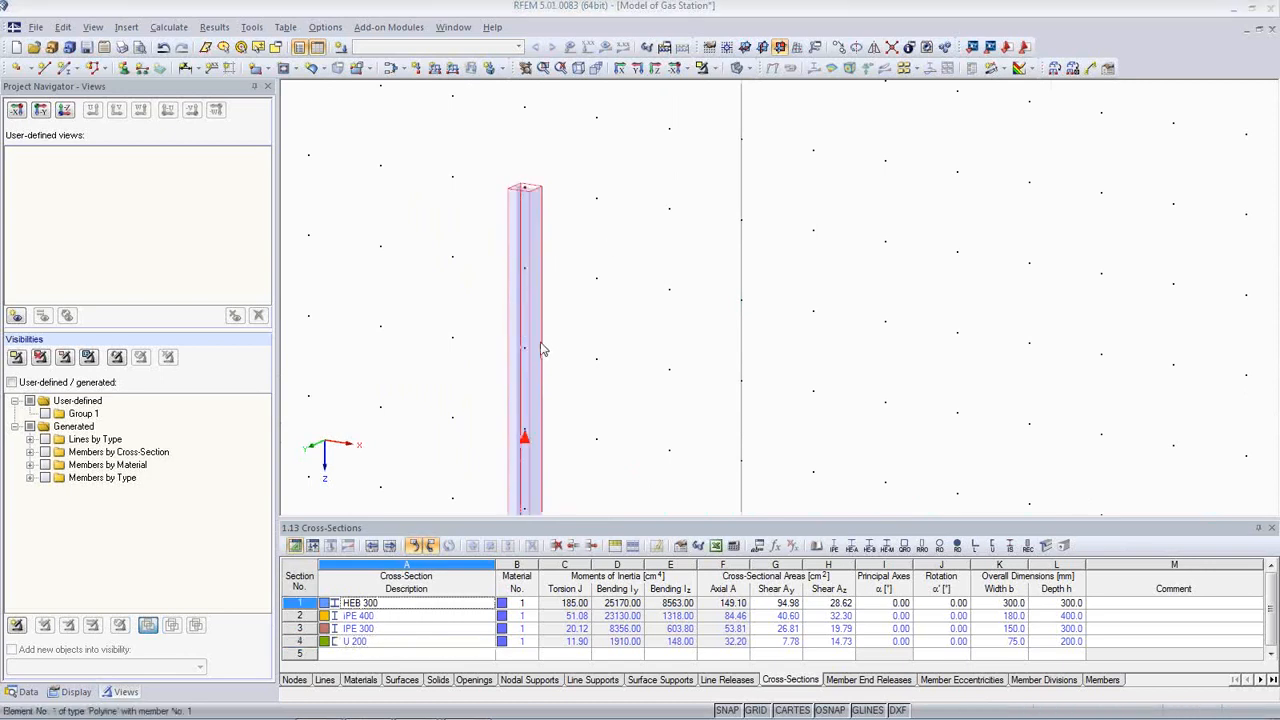
{"action": "double_click", "coordinate": [535, 311]}
{"action": "type", "text": "90"}
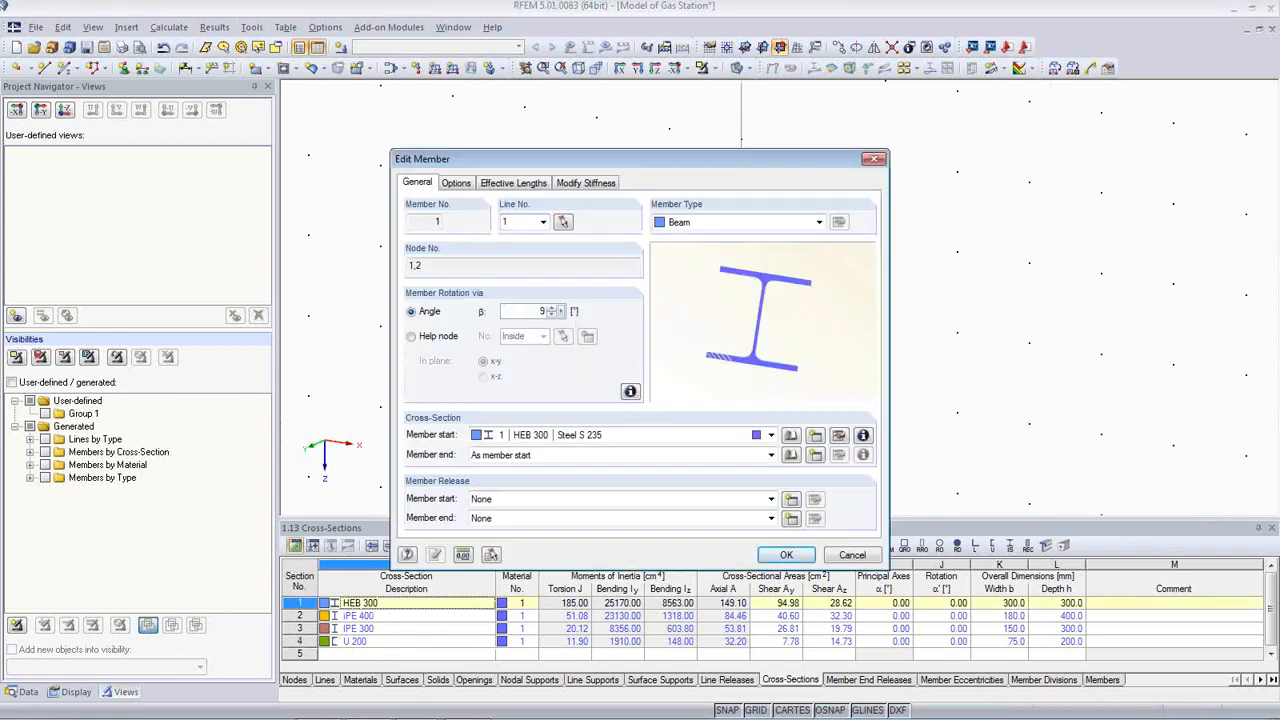
{"action": "left_click", "coordinate": [786, 556]}
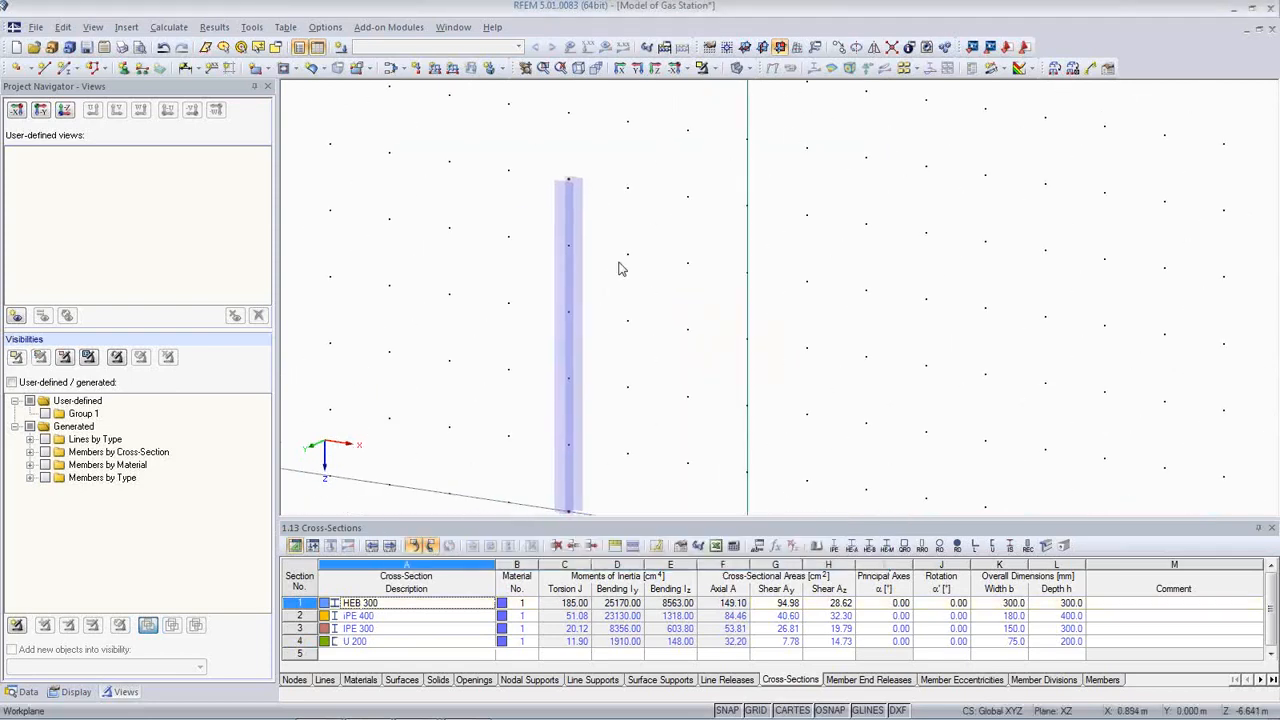
Step: Move the work plane origin to the column's top node and switch the grid to it
{"action": "scroll", "coordinate": [620, 268], "scroll_direction": "down", "scroll_amount": 2}
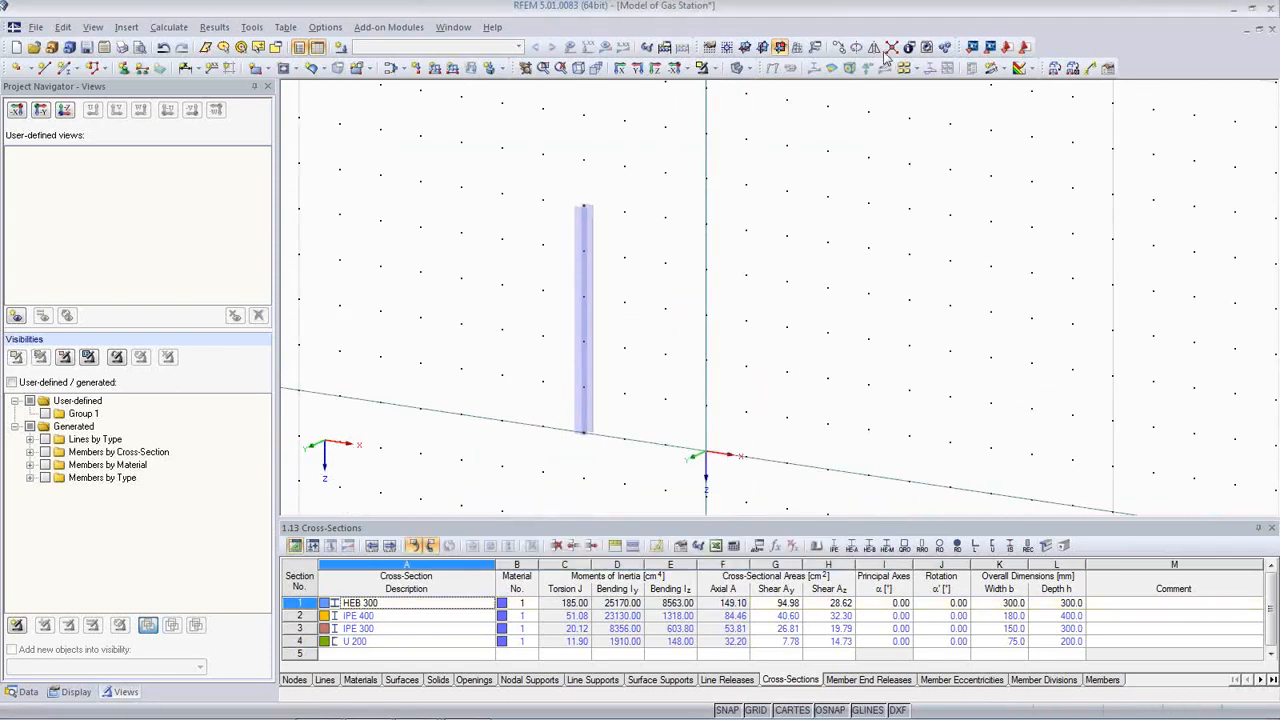
{"action": "left_click", "coordinate": [731, 46]}
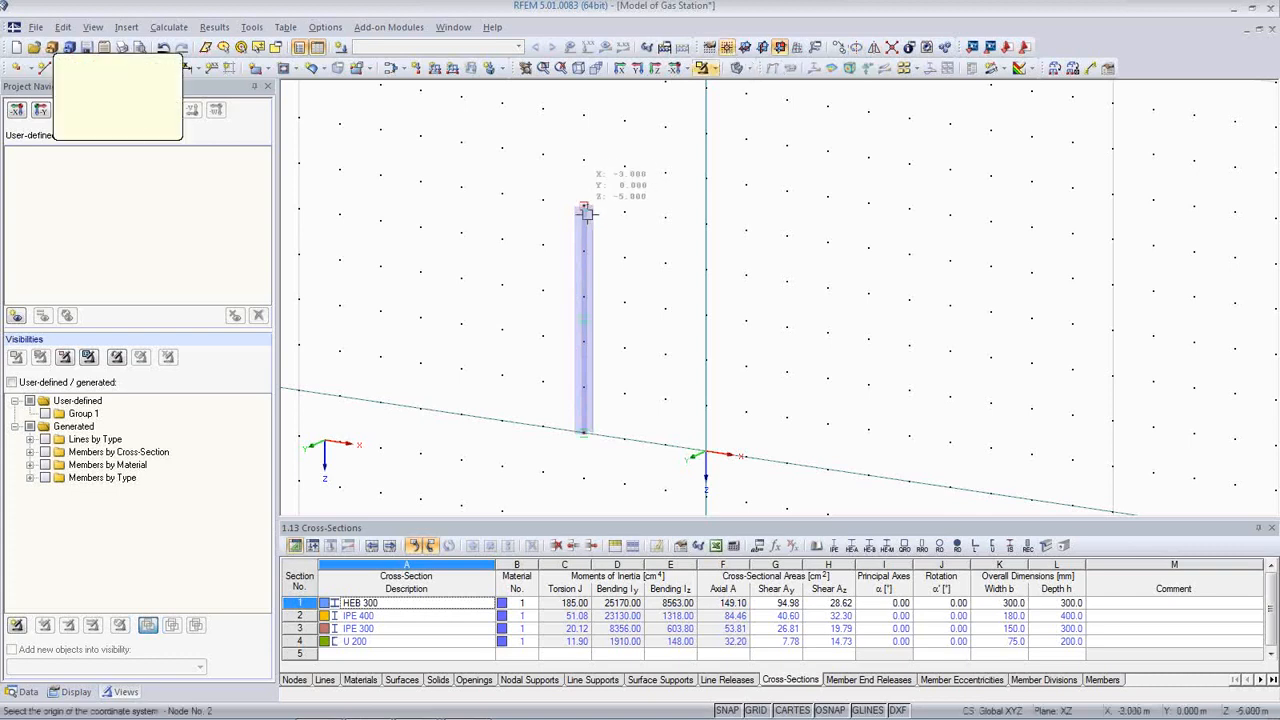
{"action": "left_click", "coordinate": [585, 210]}
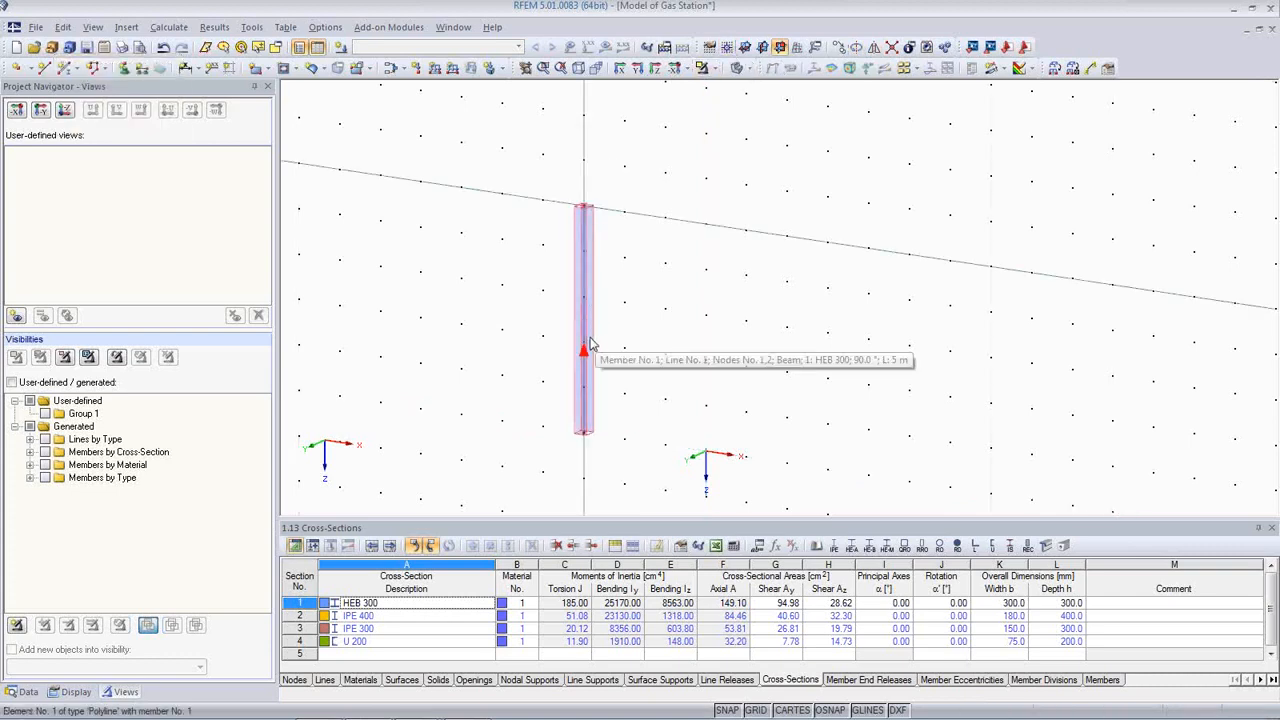
{"action": "left_click", "coordinate": [745, 47]}
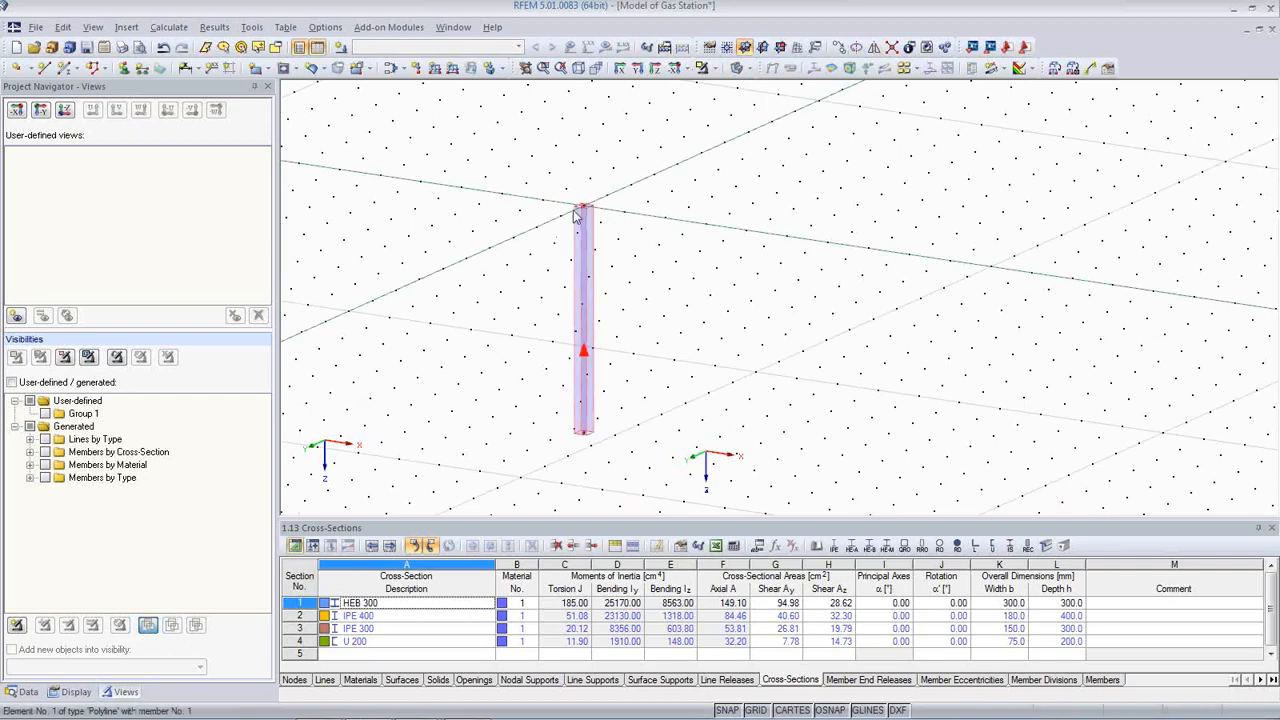
Step: Draw a 4 m IPE 400 beam from the column top in one direction
{"action": "left_click", "coordinate": [66, 67]}
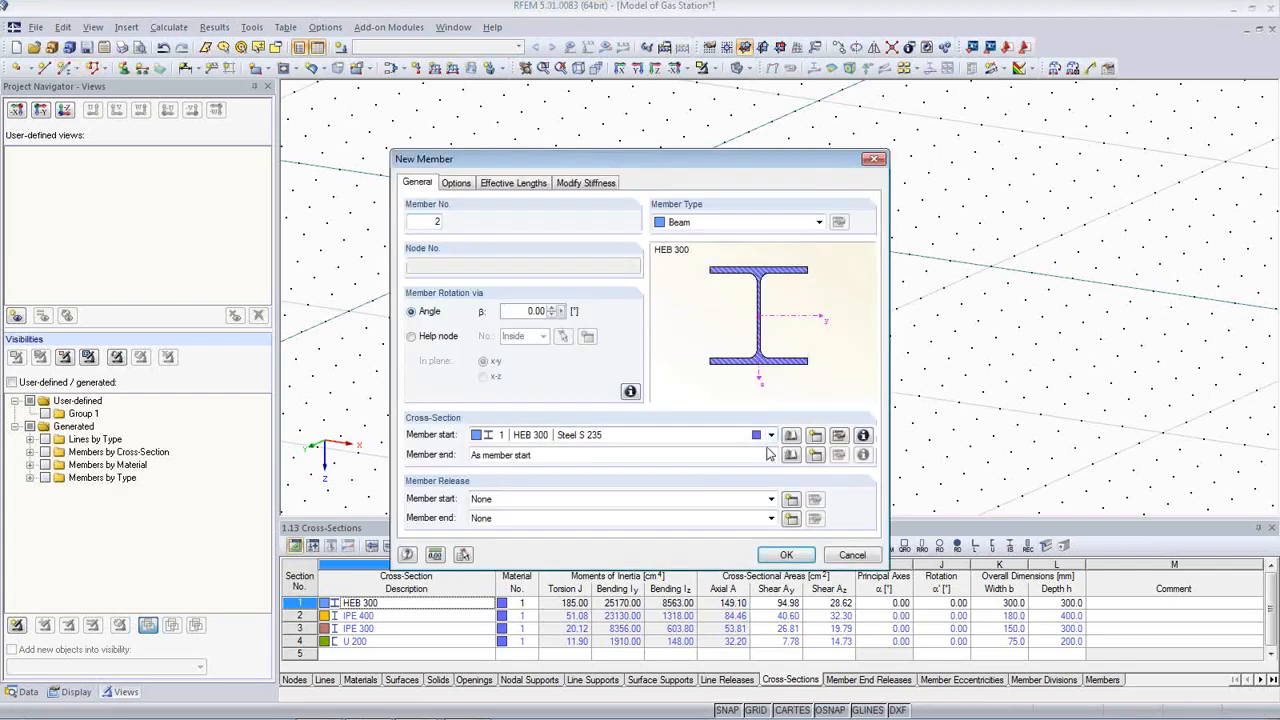
{"action": "left_click", "coordinate": [771, 436]}
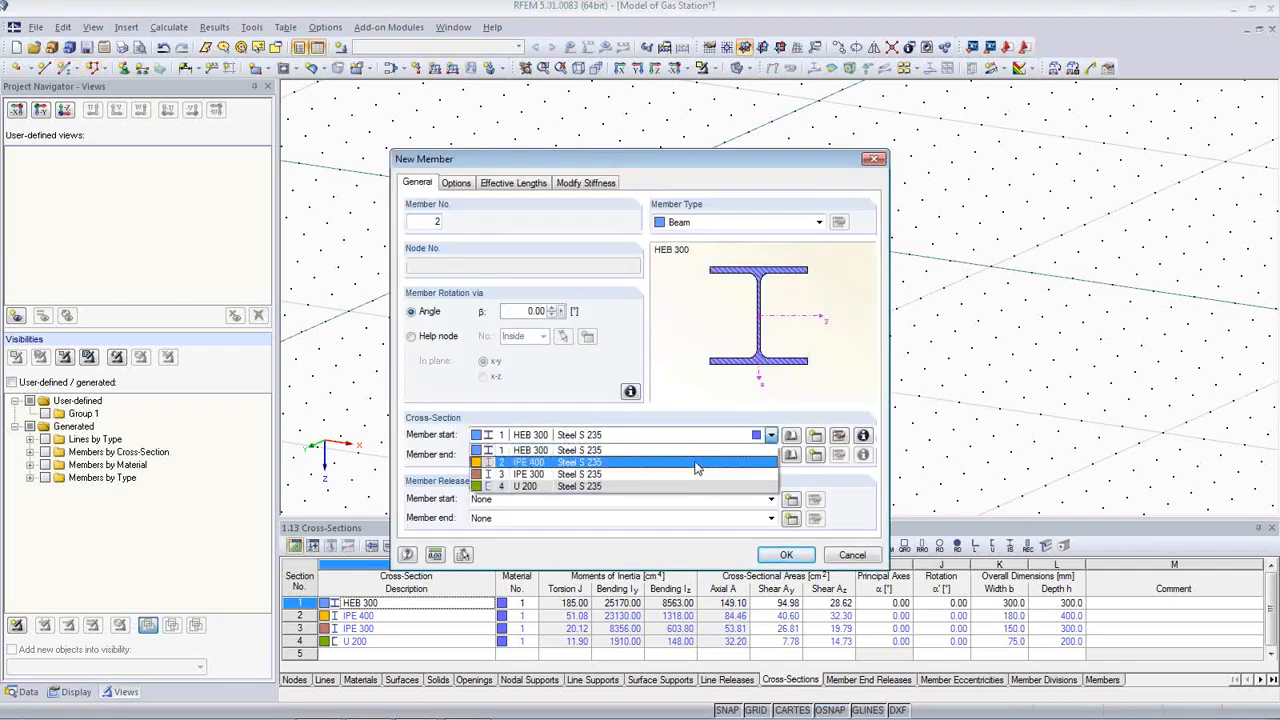
{"action": "left_click", "coordinate": [697, 463]}
{"action": "left_click", "coordinate": [788, 556]}
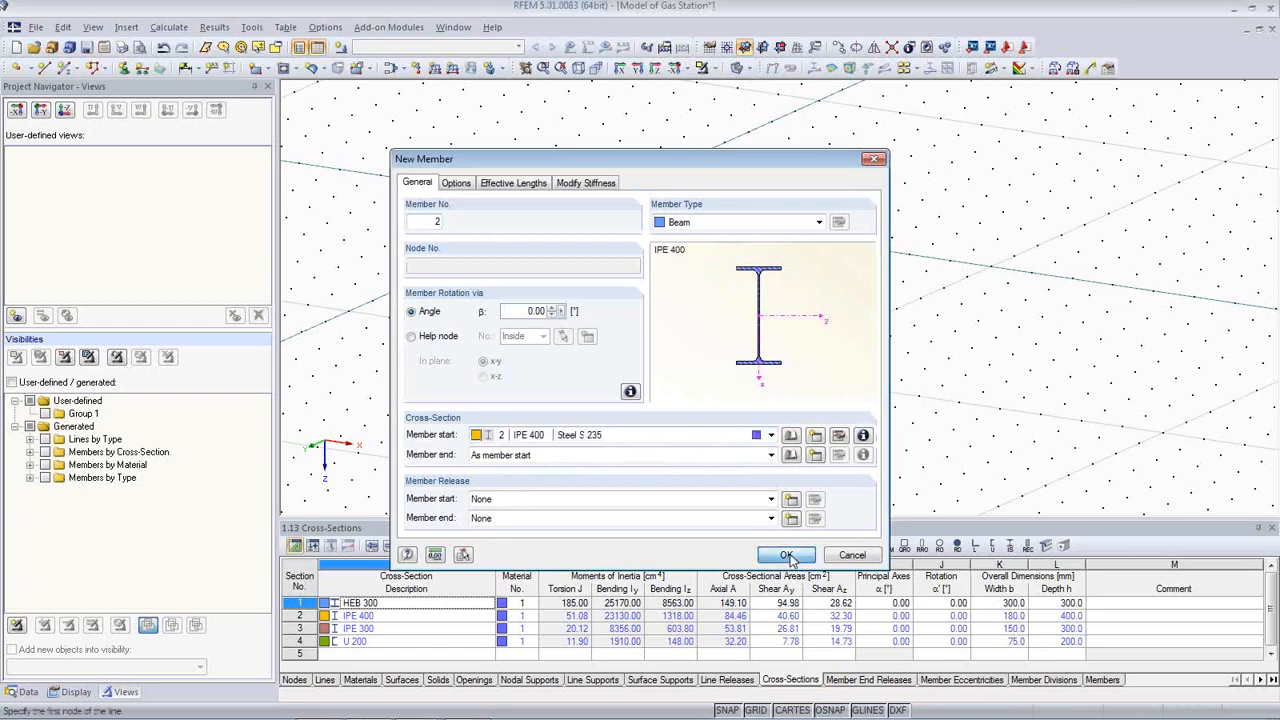
{"action": "left_click", "coordinate": [583, 206]}
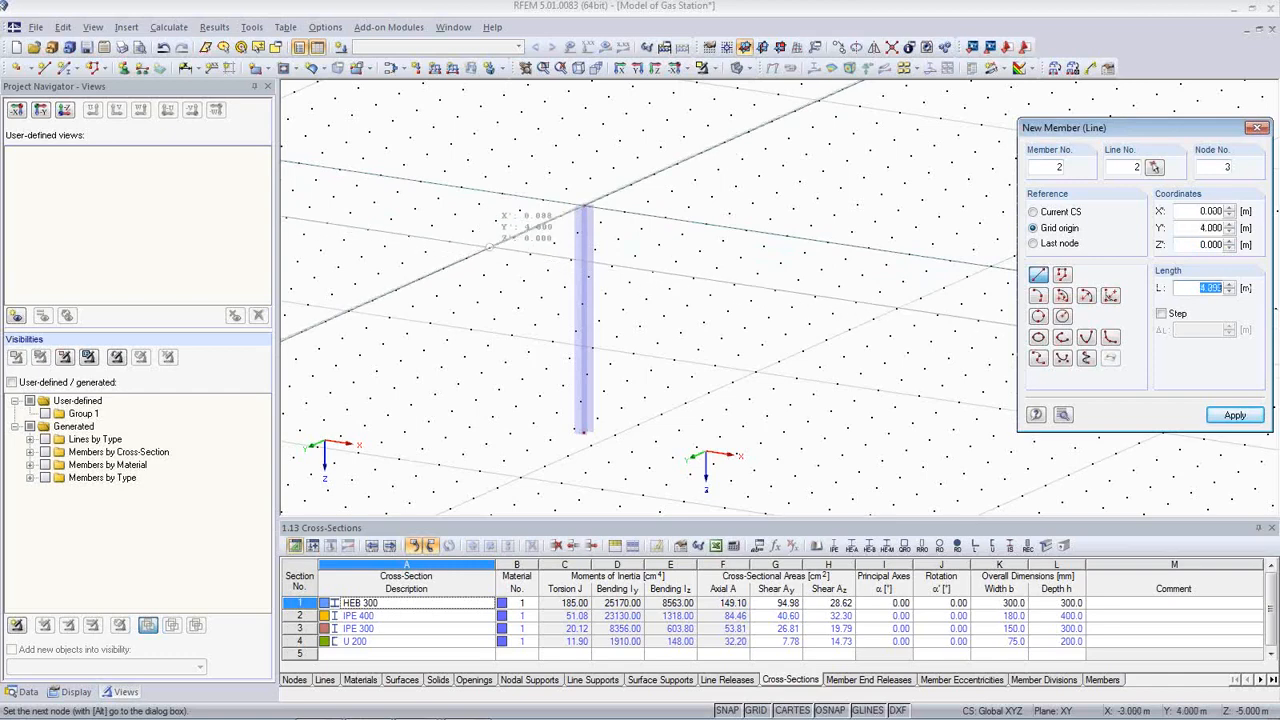
{"action": "left_click", "coordinate": [488, 248]}
{"action": "key", "text": "Escape"}
{"action": "scroll", "coordinate": [500, 309], "scroll_direction": "up", "scroll_amount": 2}
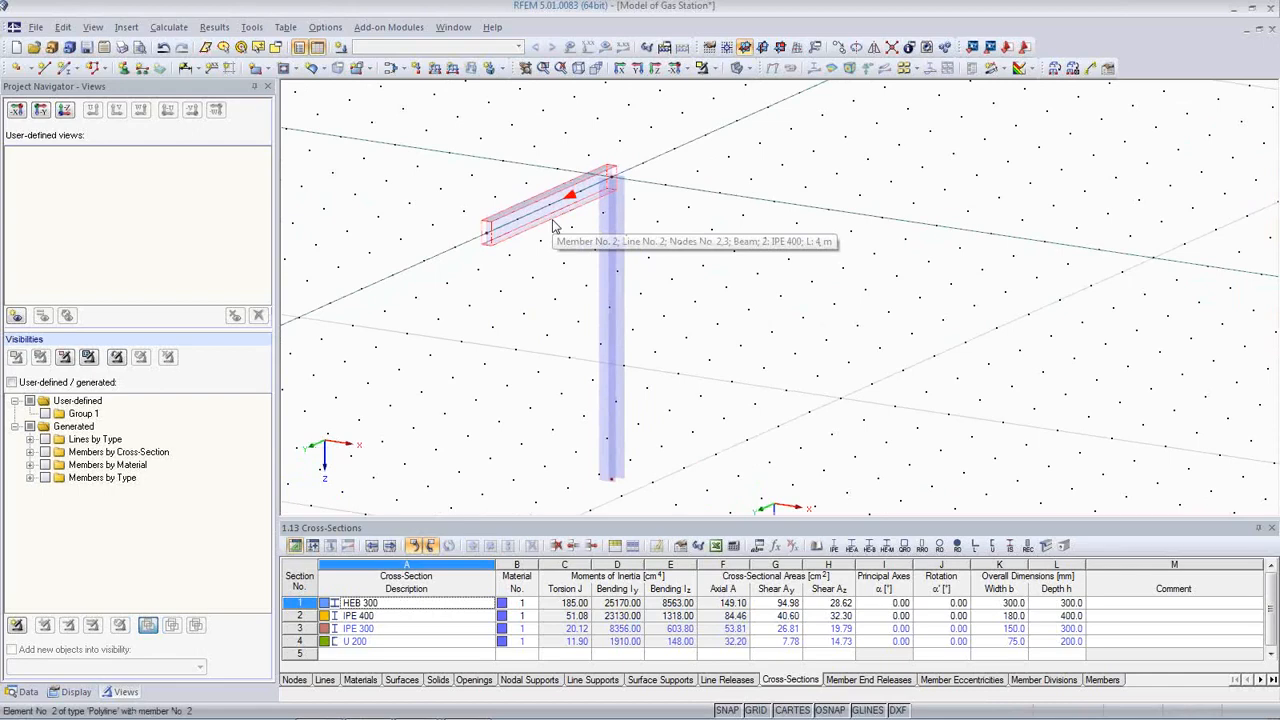
{"action": "scroll", "coordinate": [560, 245], "scroll_direction": "down", "scroll_amount": 1}
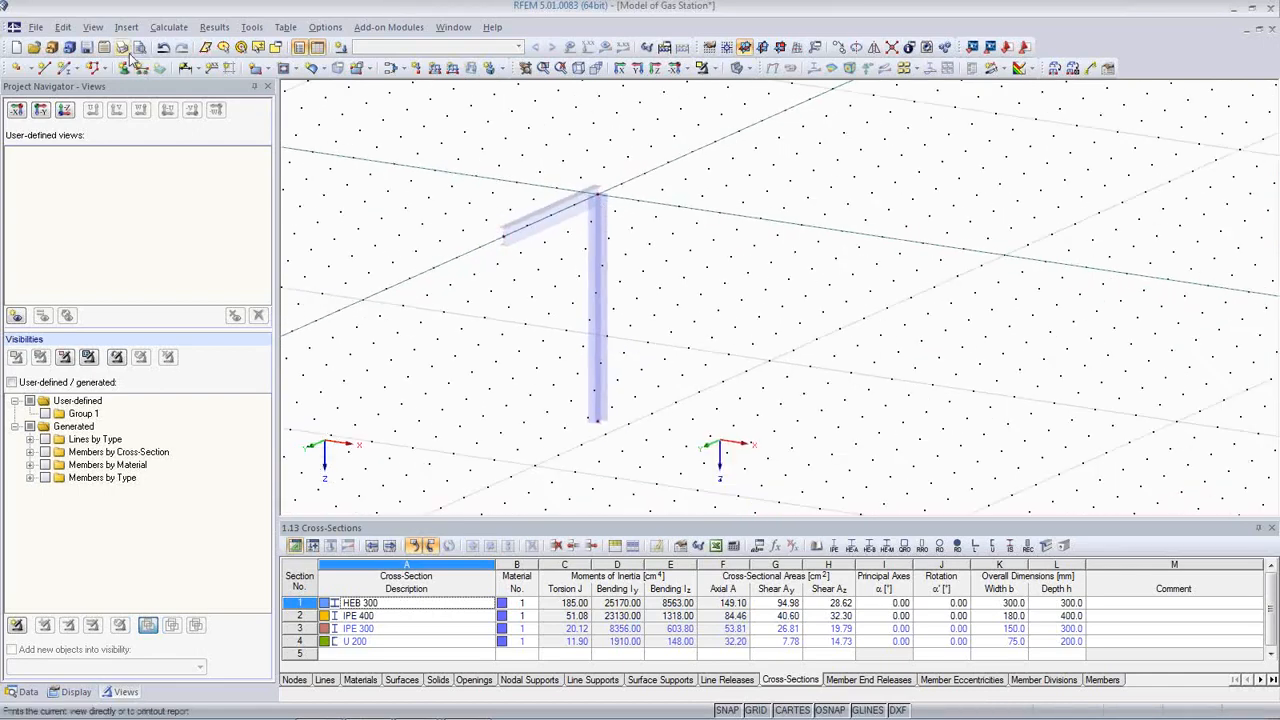
Step: Draw a second 4 m IPE 400 beam from the column top in the opposite direction
{"action": "left_click", "coordinate": [64, 67]}
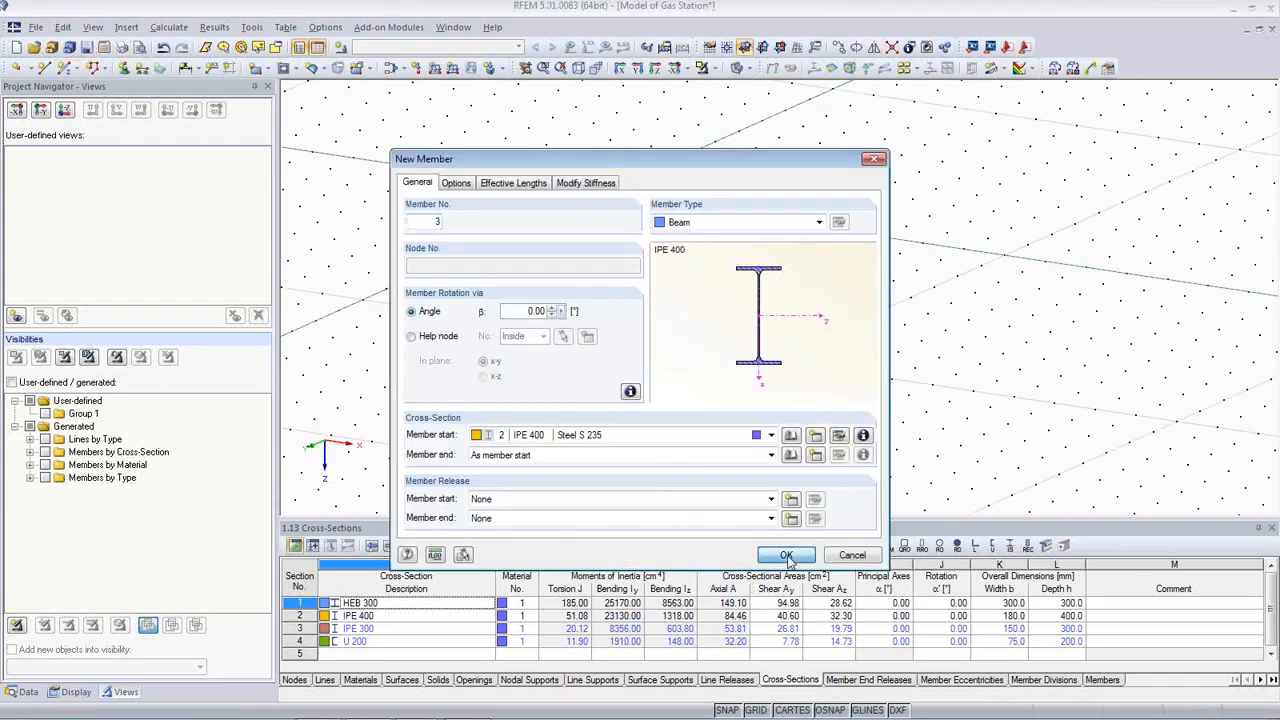
{"action": "left_click", "coordinate": [787, 555]}
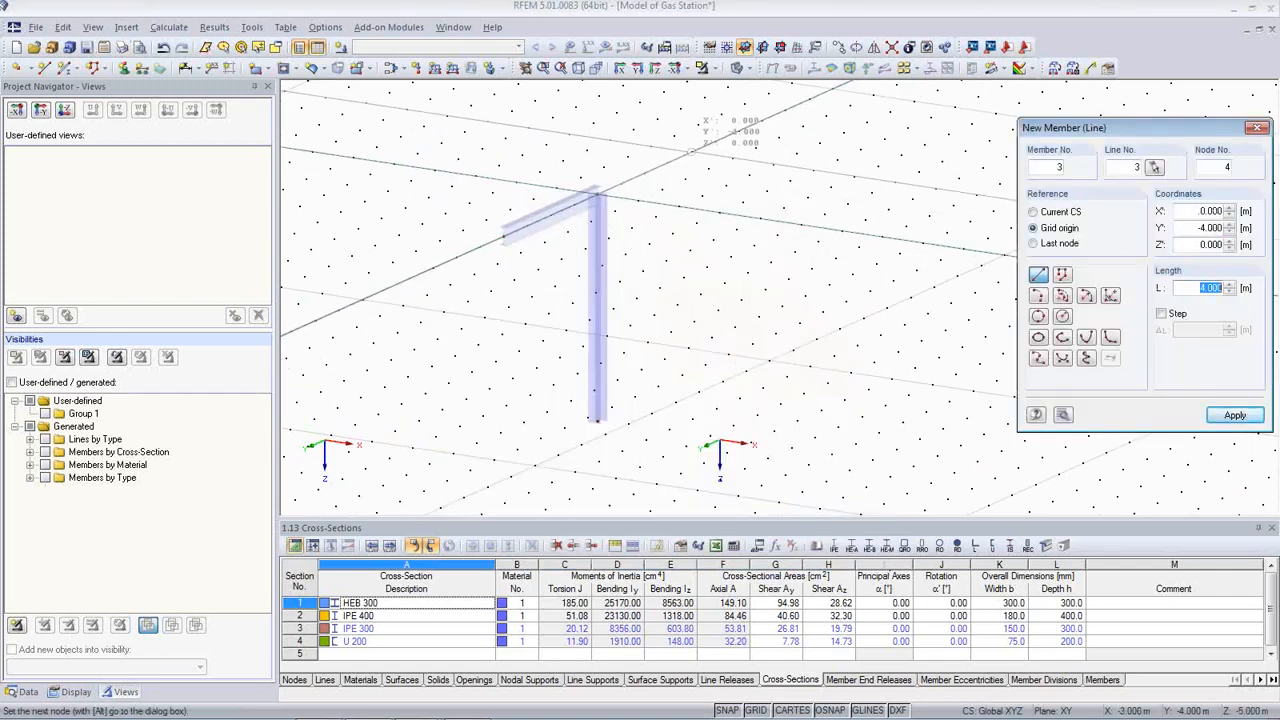
{"action": "left_click", "coordinate": [686, 152]}
{"action": "mouse_move", "coordinate": [681, 325]}
{"action": "middle_mouse_down"}
{"action": "mouse_move", "coordinate": [660, 357]}
{"action": "mouse_move", "coordinate": [500, 323]}
{"action": "mouse_move", "coordinate": [506, 274]}
{"action": "mouse_move", "coordinate": [629, 371]}
{"action": "mouse_move", "coordinate": [659, 344]}
{"action": "middle_mouse_up"}
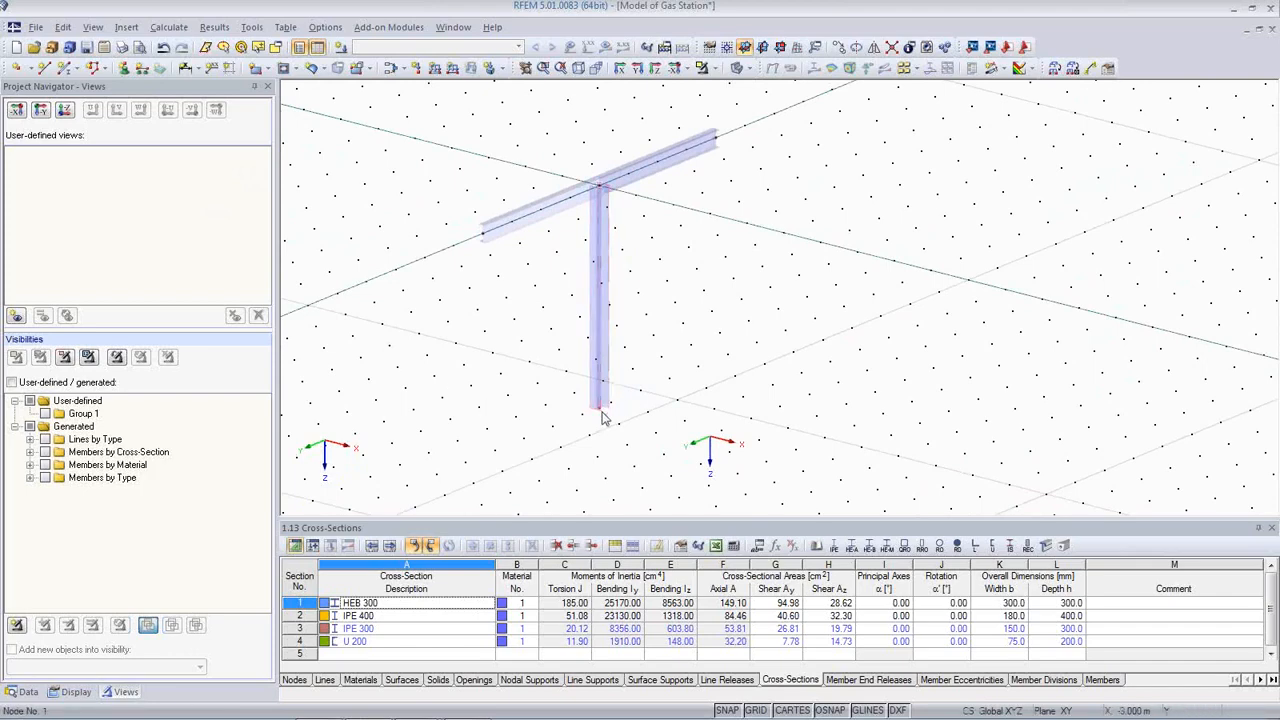
Step: Apply a rigid nodal support to the column's bottom node, then select the whole T-frame
{"action": "left_click", "coordinate": [123, 70]}
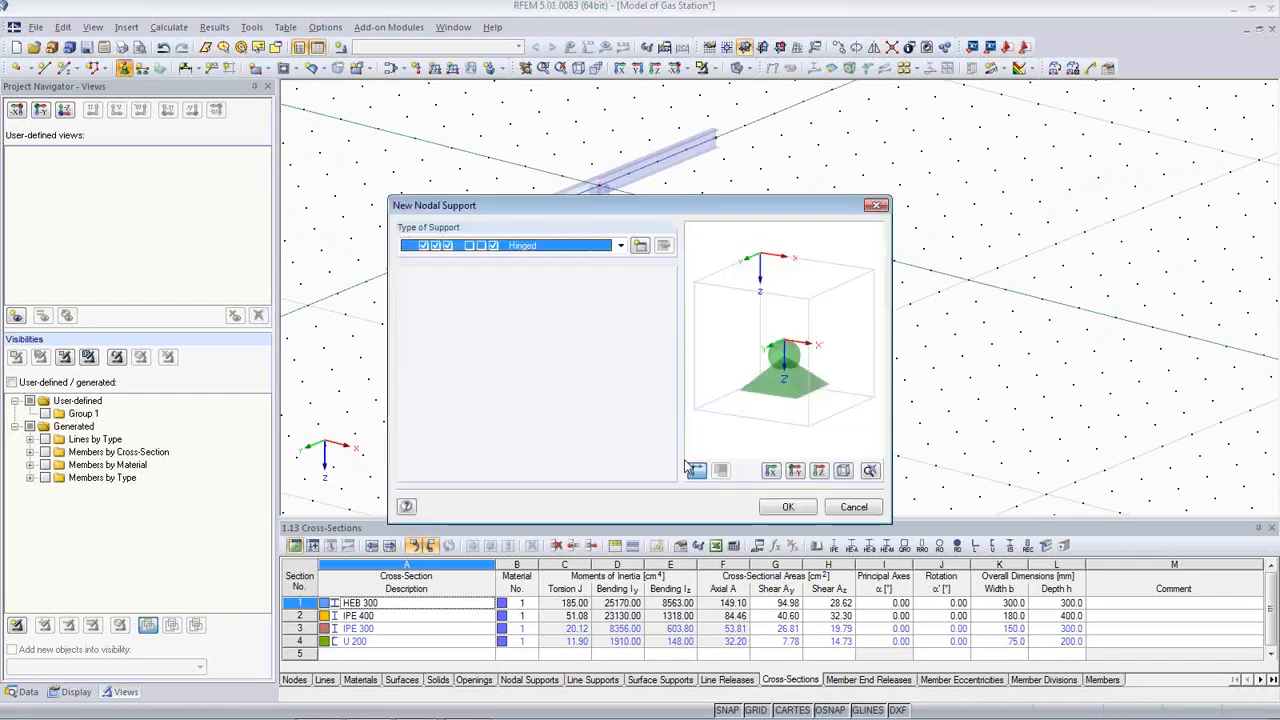
{"action": "left_click", "coordinate": [620, 245]}
{"action": "left_click", "coordinate": [575, 273]}
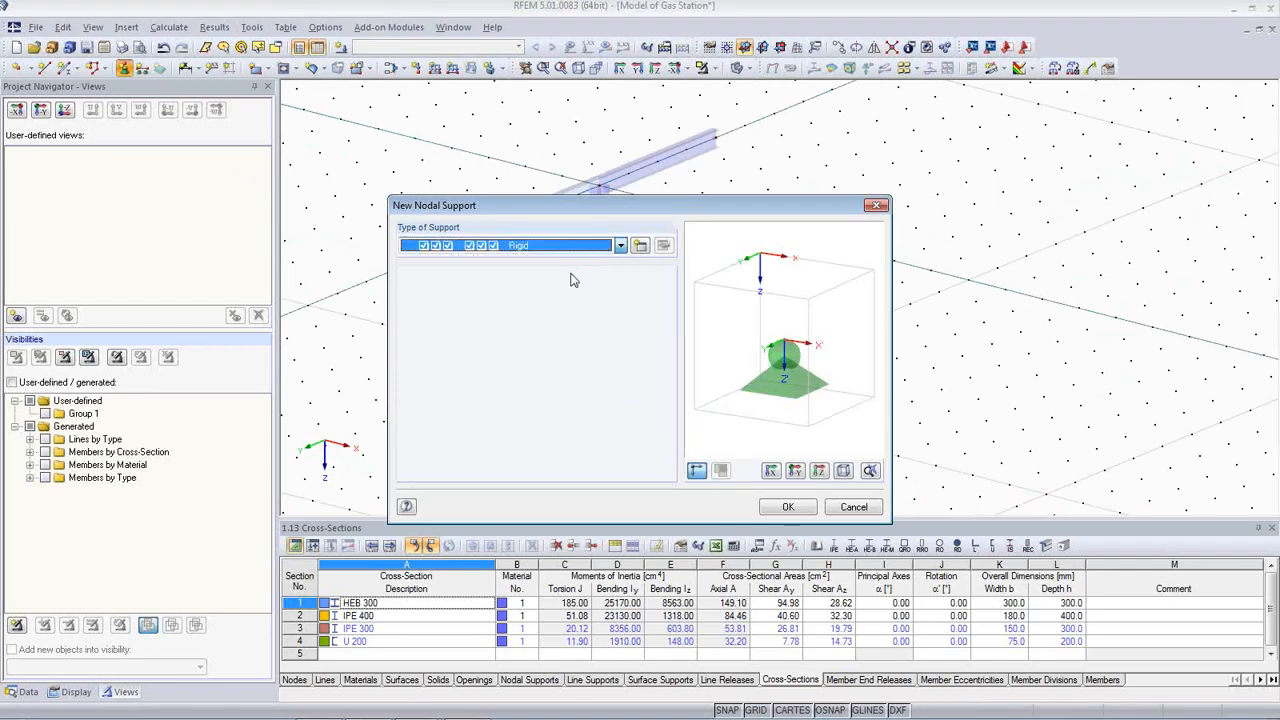
{"action": "left_click", "coordinate": [788, 508]}
{"action": "left_click_drag", "start_coordinate": [542, 360], "coordinate": [678, 476]}
{"action": "key", "text": "Escape"}
{"action": "scroll", "coordinate": [691, 393], "scroll_direction": "up", "scroll_amount": 1}
{"action": "scroll", "coordinate": [692, 393], "scroll_direction": "down", "scroll_amount": 4}
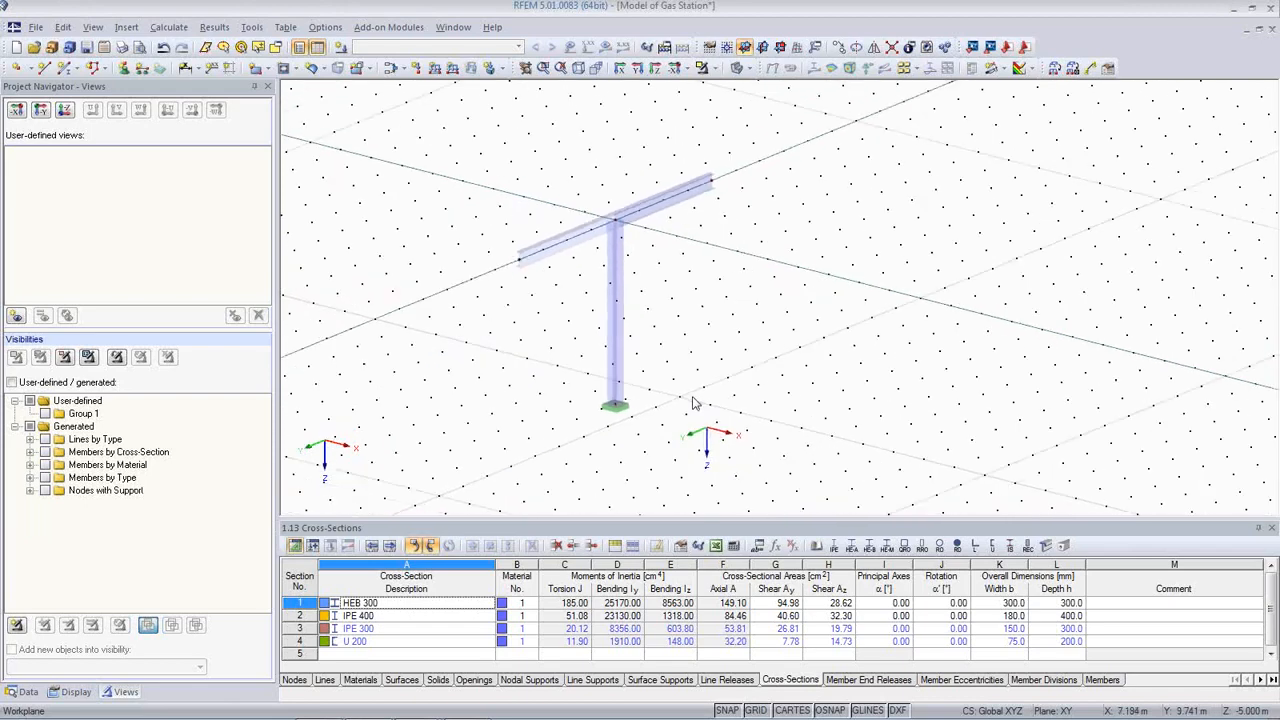
{"action": "left_click_drag", "start_coordinate": [420, 150], "coordinate": [797, 458]}
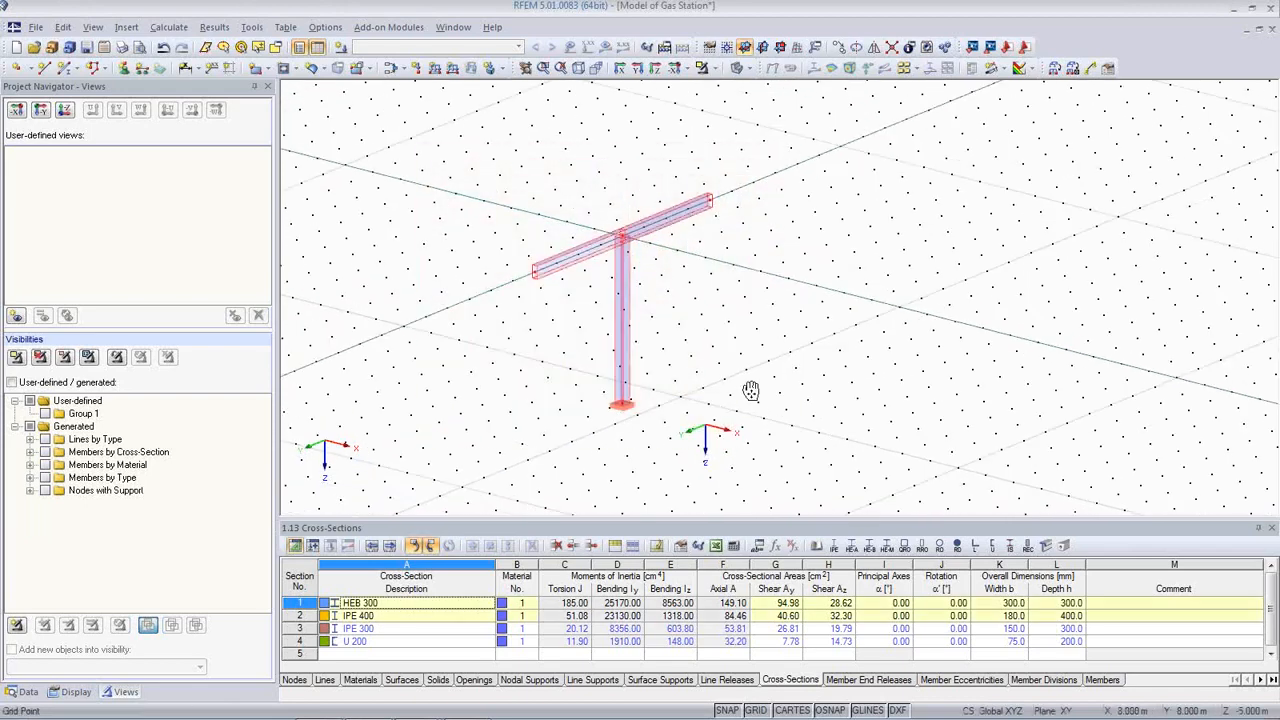
Step: Set the work plane origin at a grid point beside the first frame
{"action": "middle_click_drag", "start_coordinate": [751, 390], "coordinate": [700, 304]}
{"action": "left_click", "coordinate": [738, 67]}
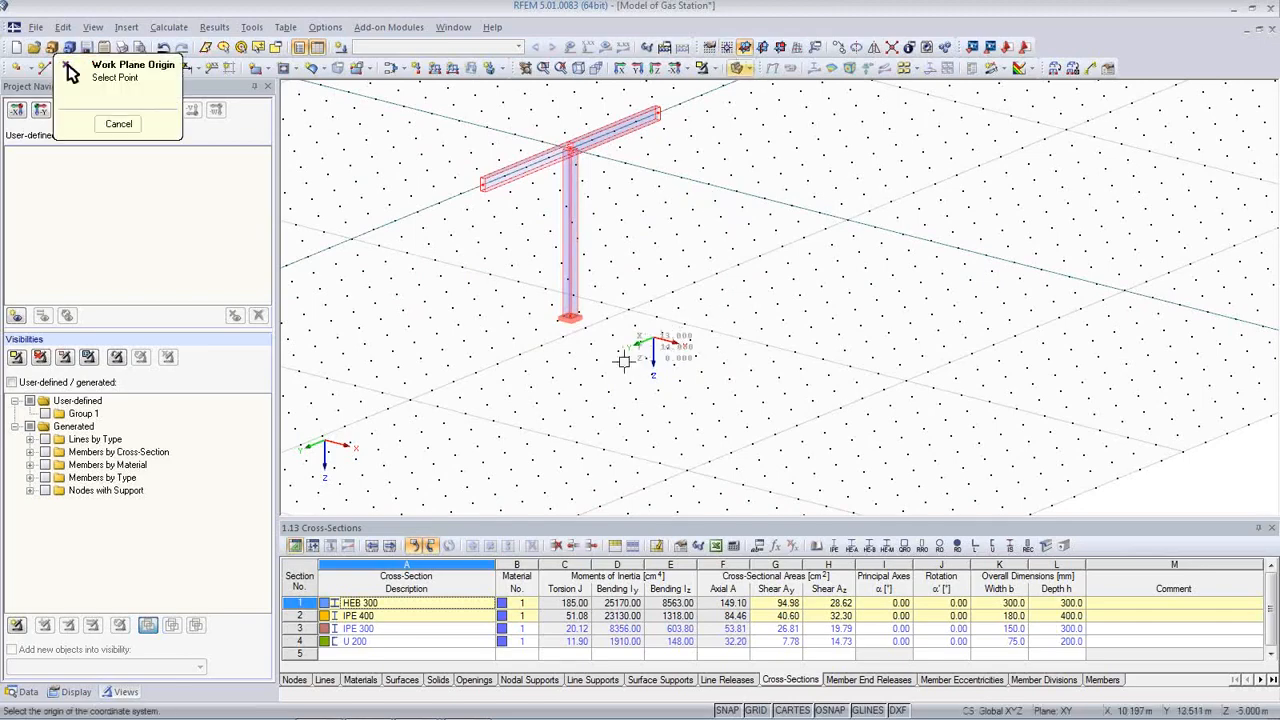
{"action": "left_click", "coordinate": [627, 368]}
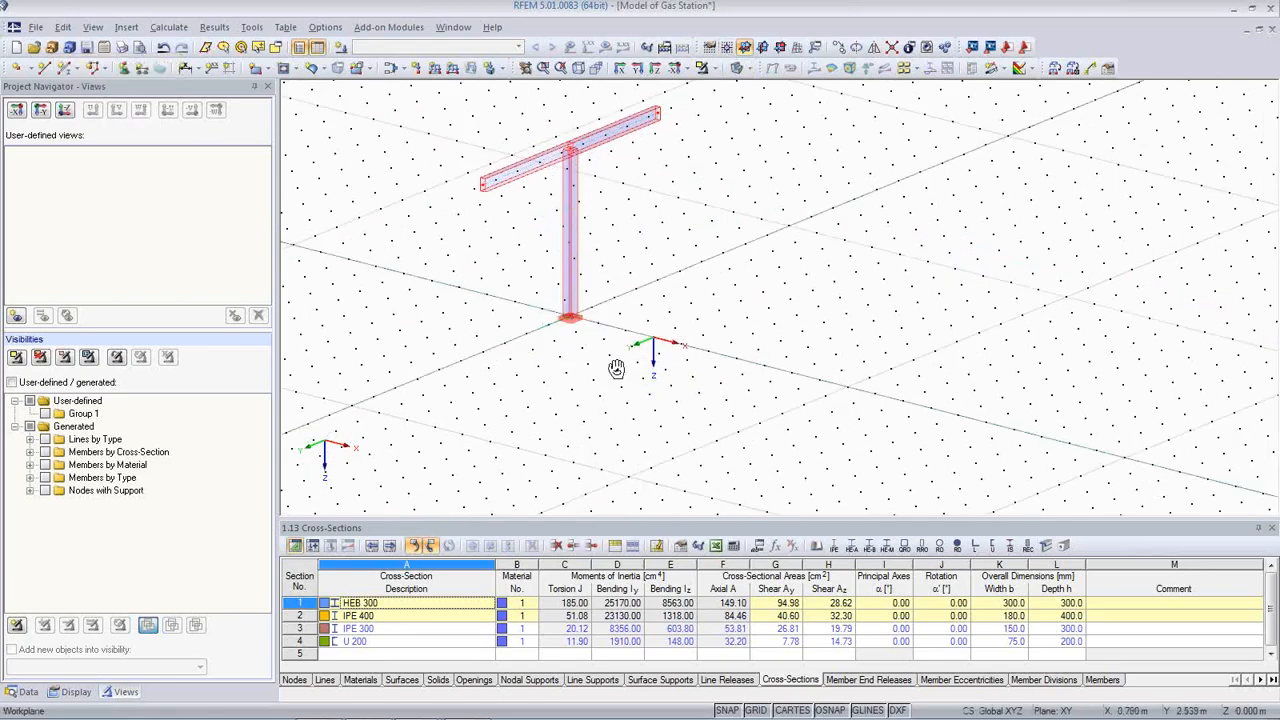
{"action": "middle_click_drag", "start_coordinate": [616, 368], "coordinate": [676, 394], "text": "ctrl"}
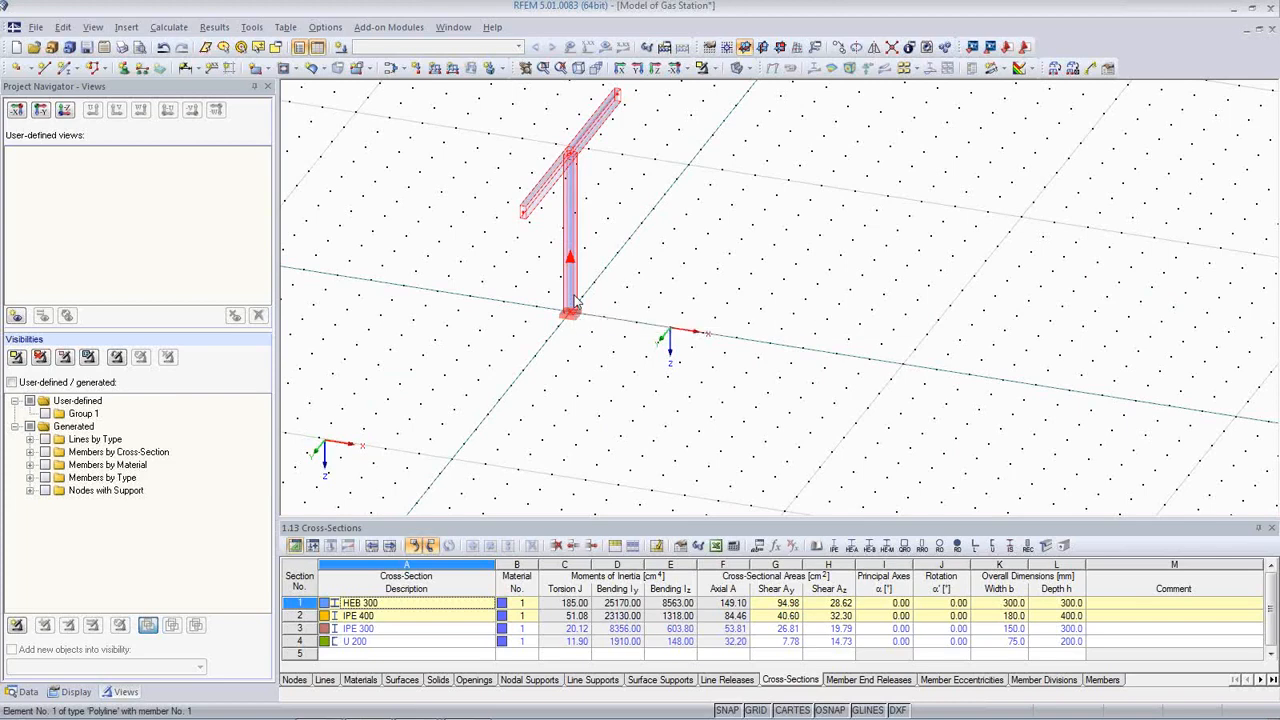
Step: Copy the supported T-frame to a new grid point along the axis, undoing an accidental move
{"action": "left_click_drag", "start_coordinate": [576, 303], "coordinate": [771, 355]}
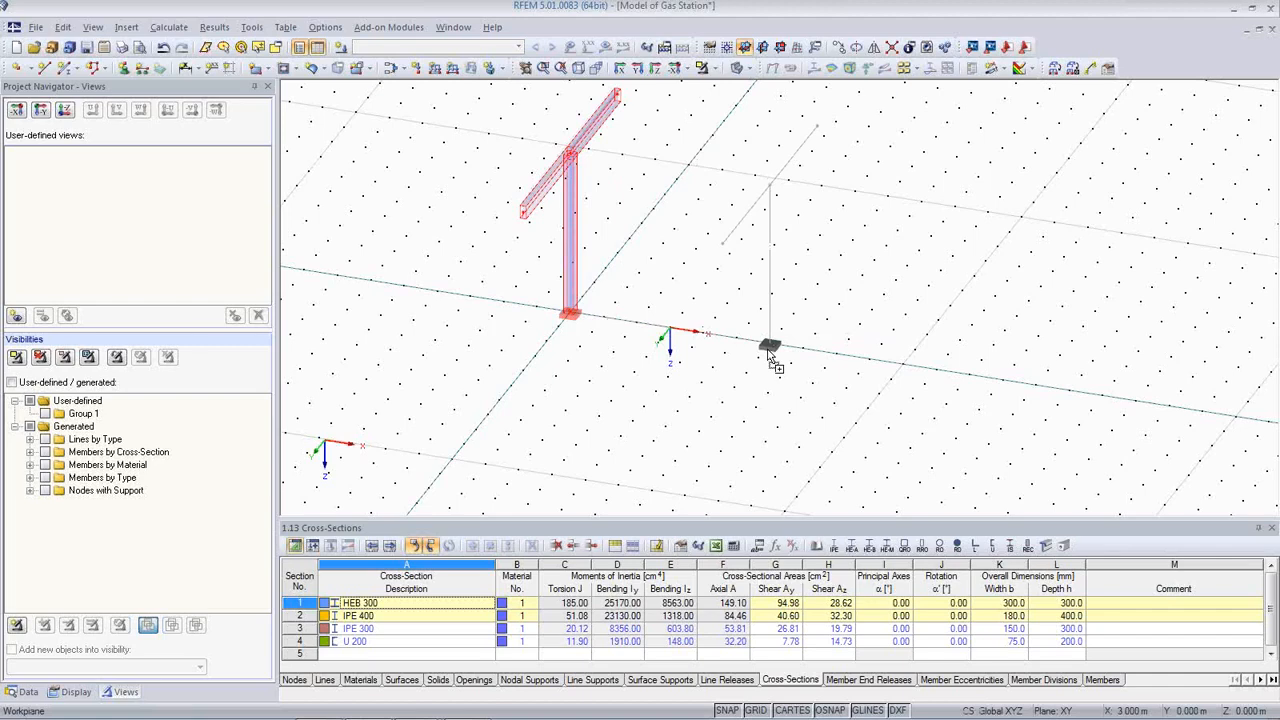
{"action": "left_click_drag", "start_coordinate": [771, 355], "coordinate": [770, 356]}
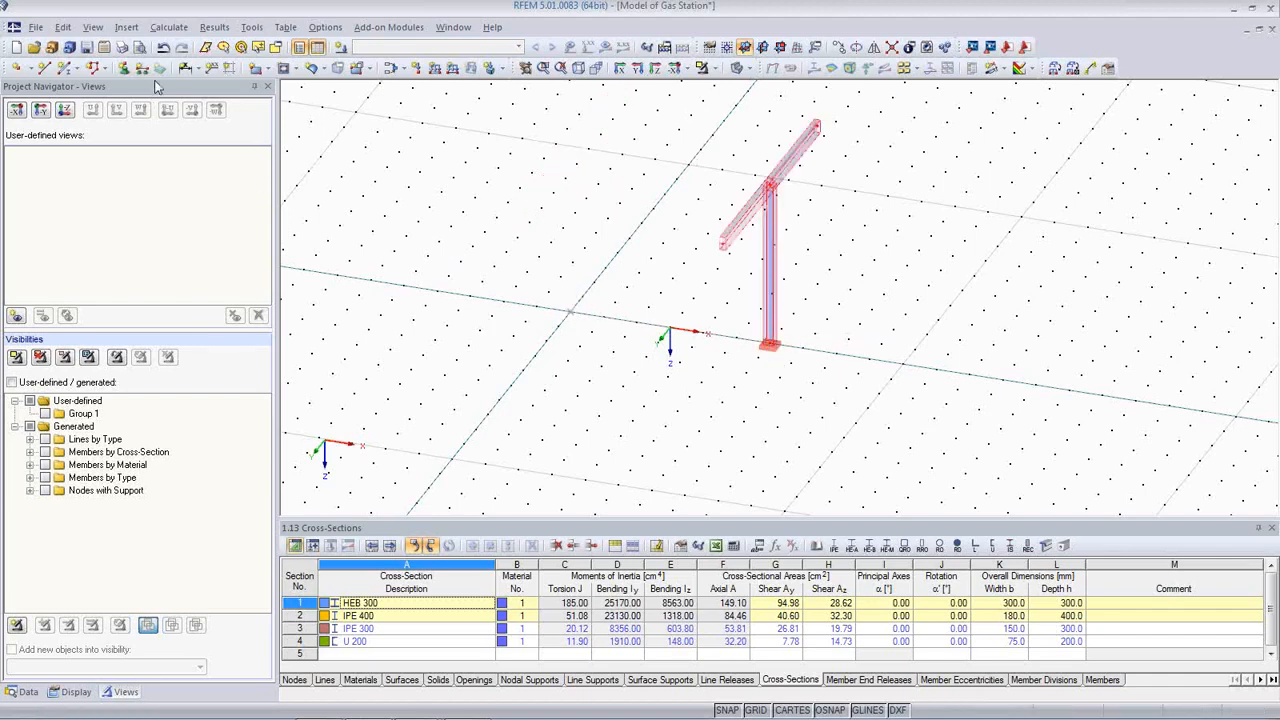
{"action": "left_click", "coordinate": [164, 49]}
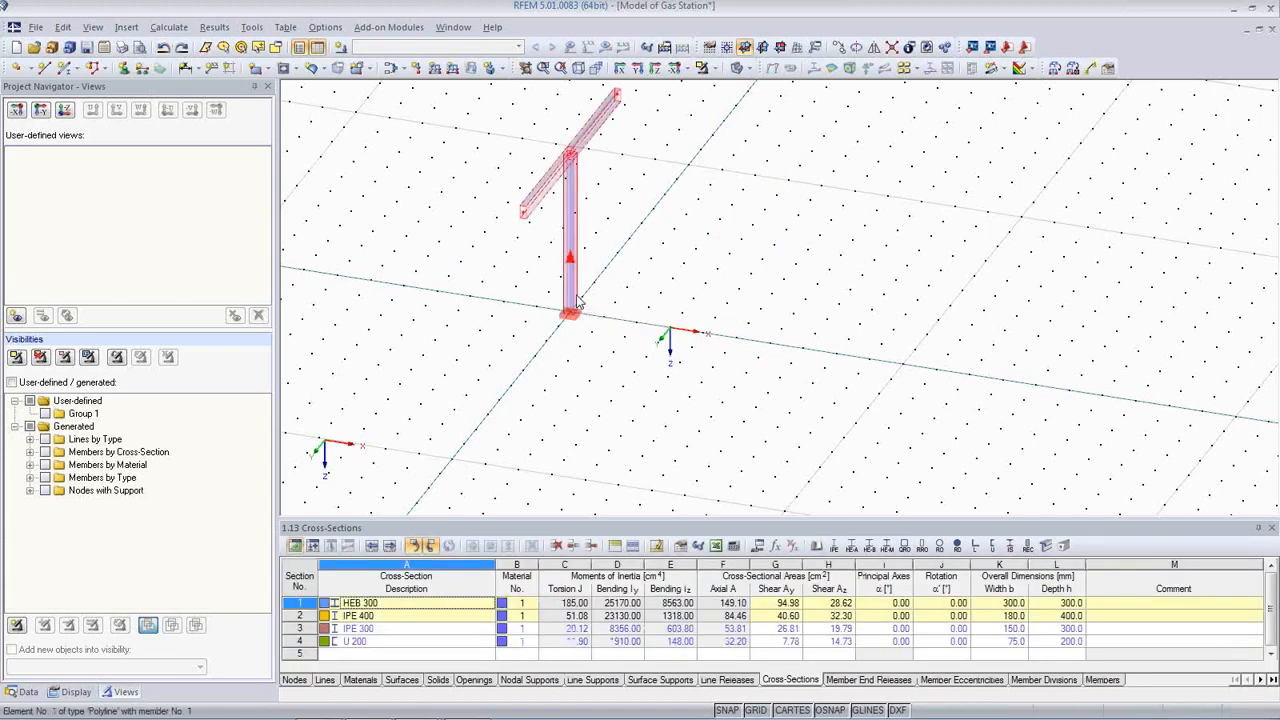
{"action": "left_click_drag", "start_coordinate": [580, 302], "coordinate": [766, 362]}
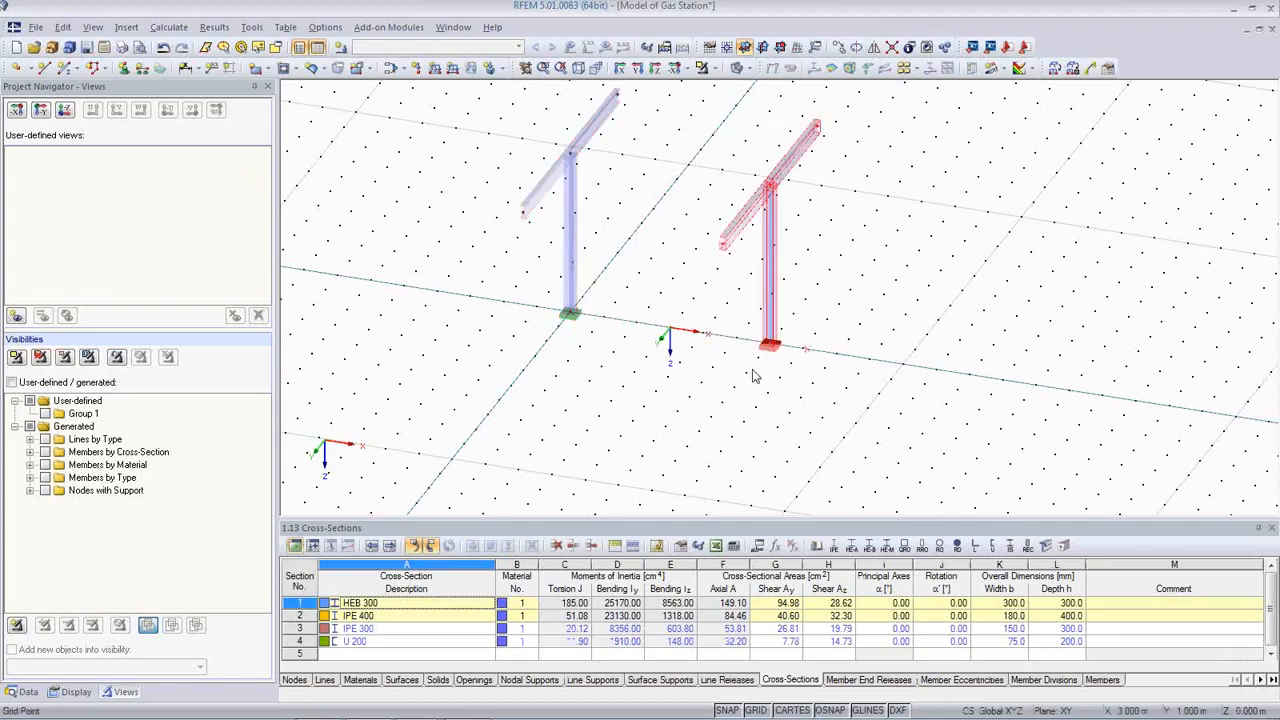
{"action": "middle_click_drag", "start_coordinate": [743, 376], "coordinate": [680, 410], "text": "ctrl"}
{"action": "scroll", "coordinate": [680, 410], "scroll_direction": "down", "scroll_amount": 2}
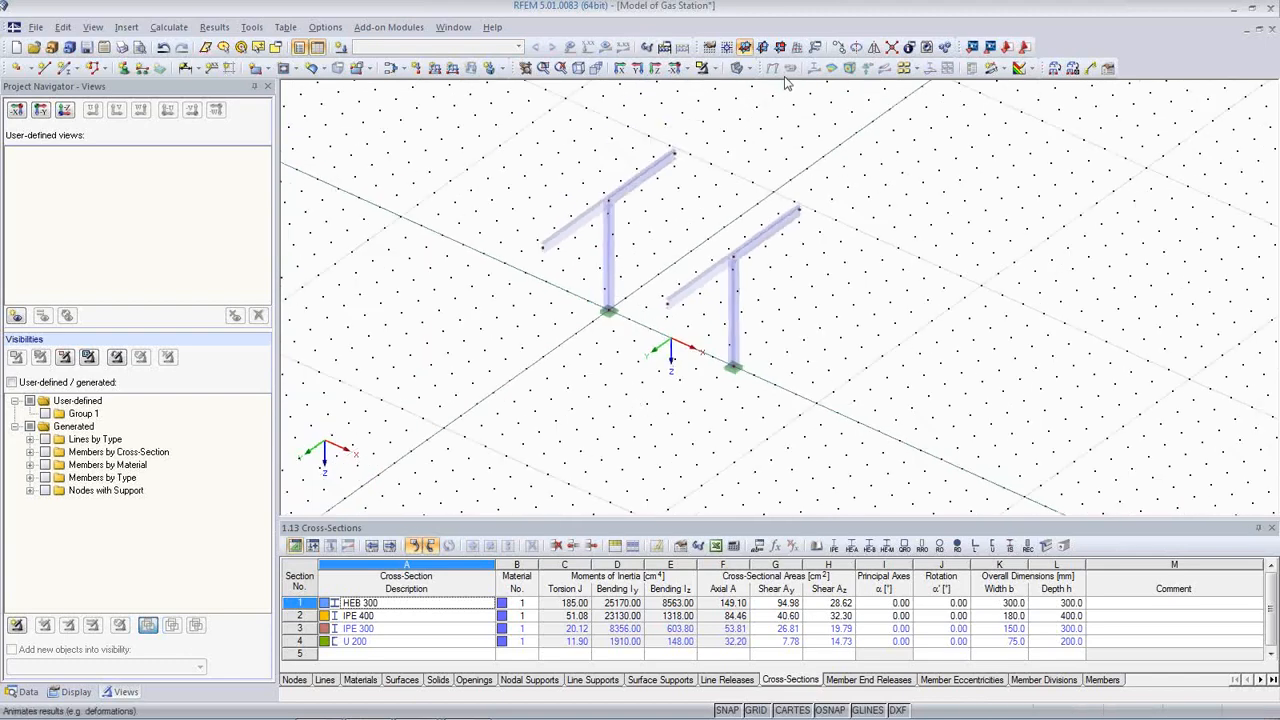
Step: Reset the work plane origin and bring up the New Member dialog
{"action": "left_click", "coordinate": [724, 46]}
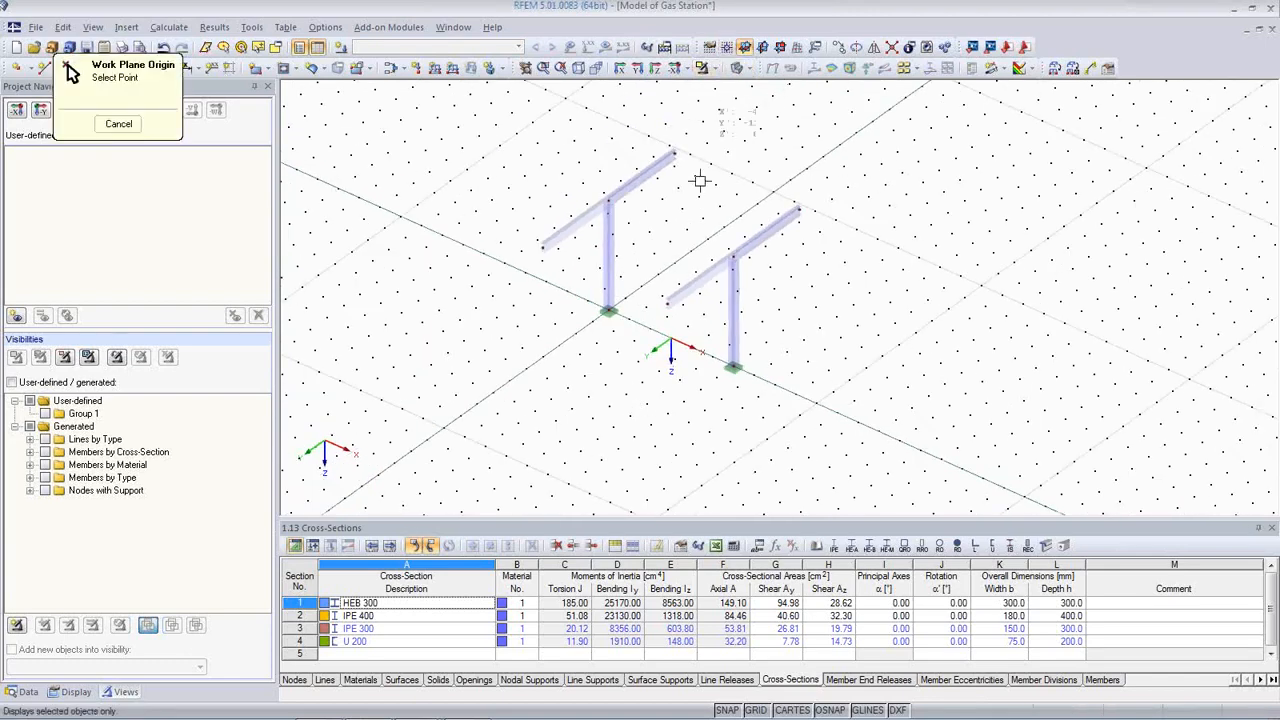
{"action": "left_click", "coordinate": [667, 305]}
{"action": "mouse_move", "coordinate": [632, 451]}
{"action": "middle_mouse_down", "text": "ctrl"}
{"action": "mouse_move", "coordinate": [606, 366]}
{"action": "mouse_move", "coordinate": [614, 423]}
{"action": "mouse_move", "coordinate": [638, 438]}
{"action": "middle_mouse_up", "text": "ctrl"}
{"action": "scroll", "coordinate": [667, 388], "scroll_direction": "up", "scroll_amount": 2}
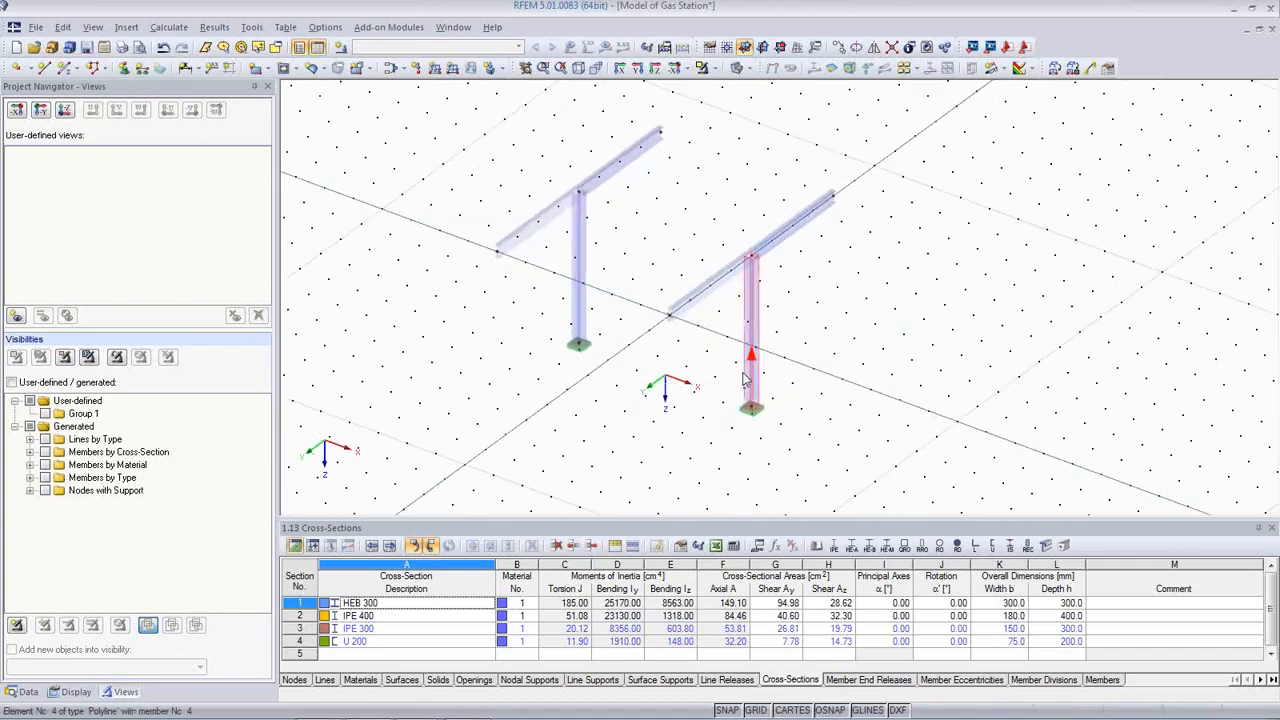
{"action": "middle_click_drag", "start_coordinate": [746, 376], "coordinate": [815, 397]}
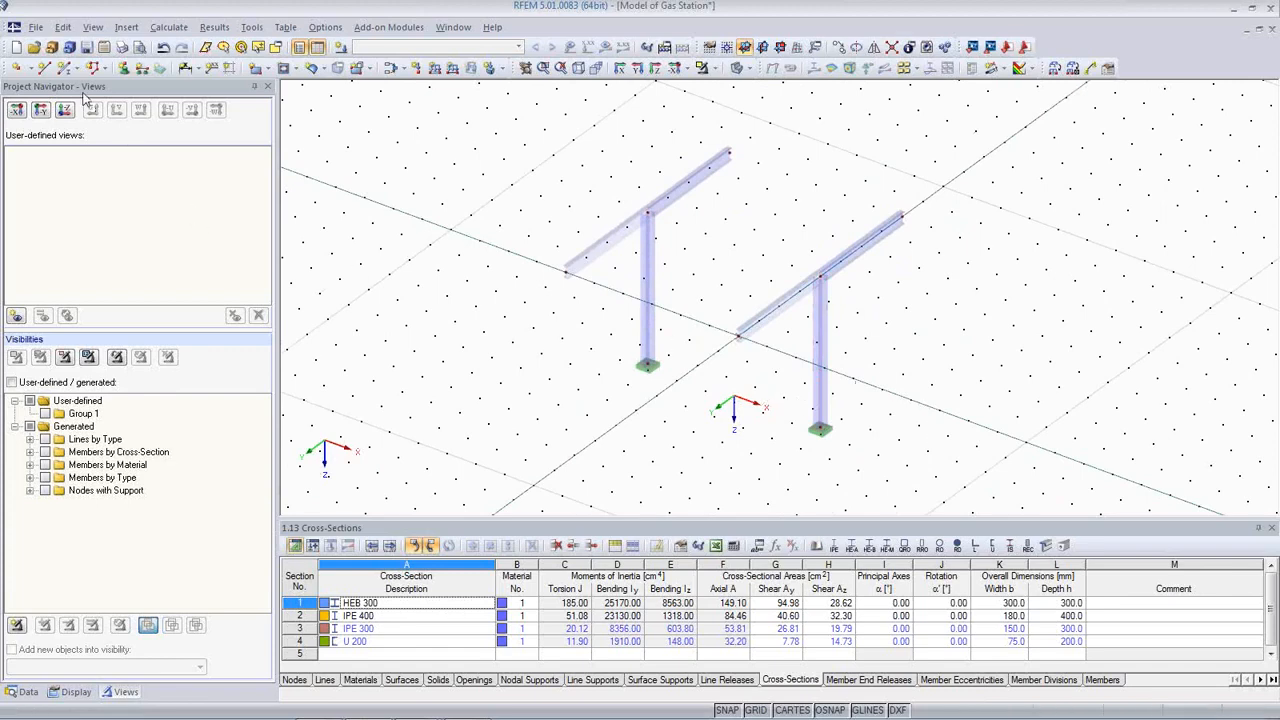
{"action": "left_click", "coordinate": [64, 68]}
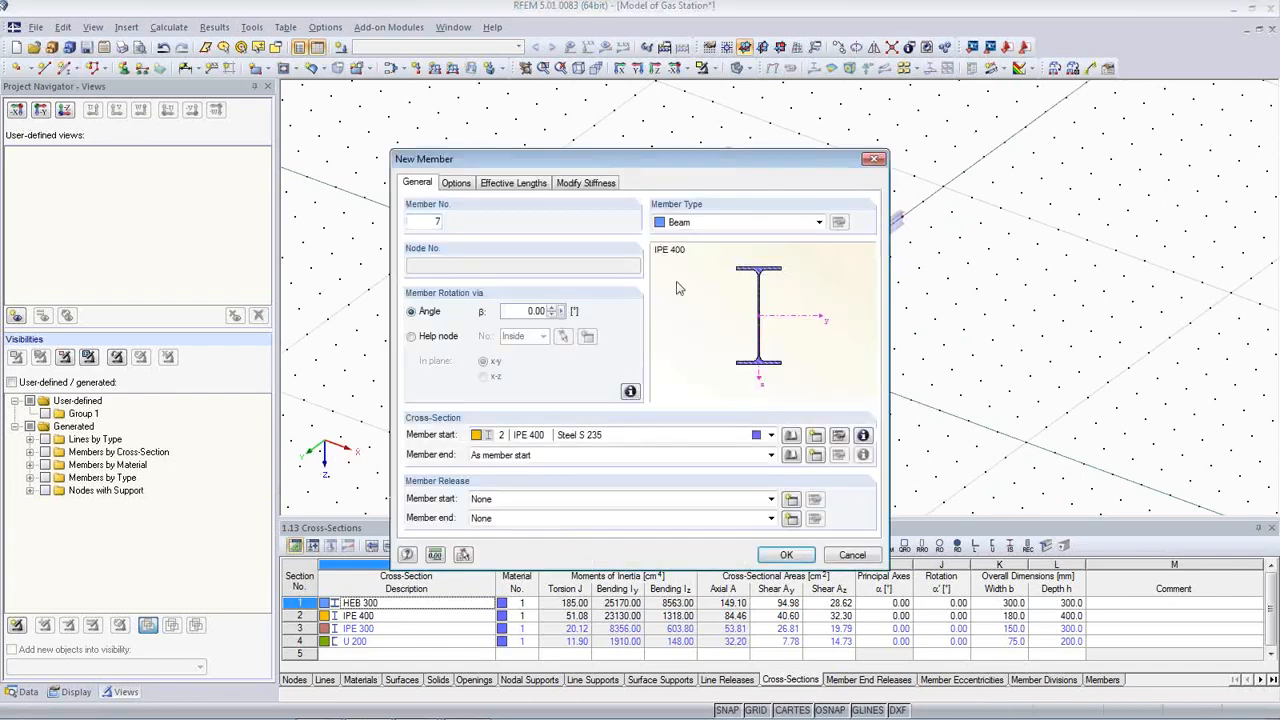
Step: Draw a continuous IPE 300 beam through grid points X = 4, 0, -6 and -10
{"action": "left_click", "coordinate": [700, 437]}
{"action": "left_click", "coordinate": [688, 475]}
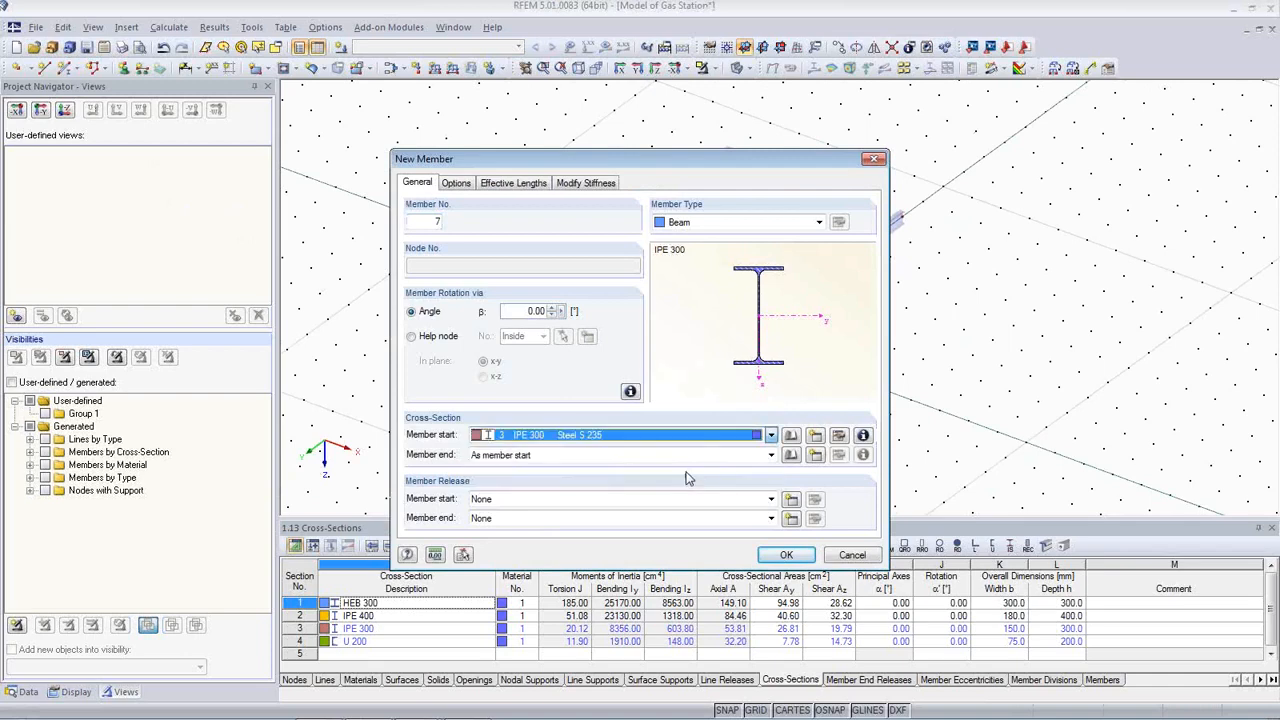
{"action": "left_click", "coordinate": [786, 556]}
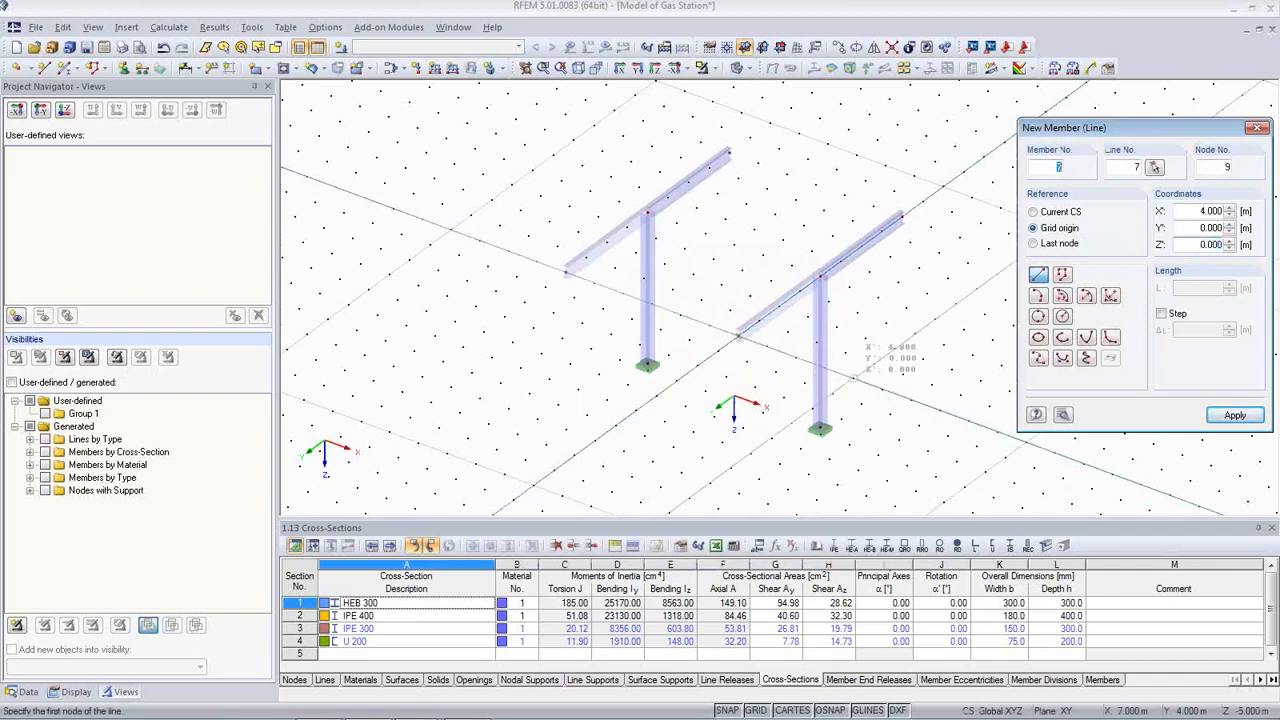
{"action": "left_click", "coordinate": [853, 378]}
{"action": "left_click", "coordinate": [737, 336]}
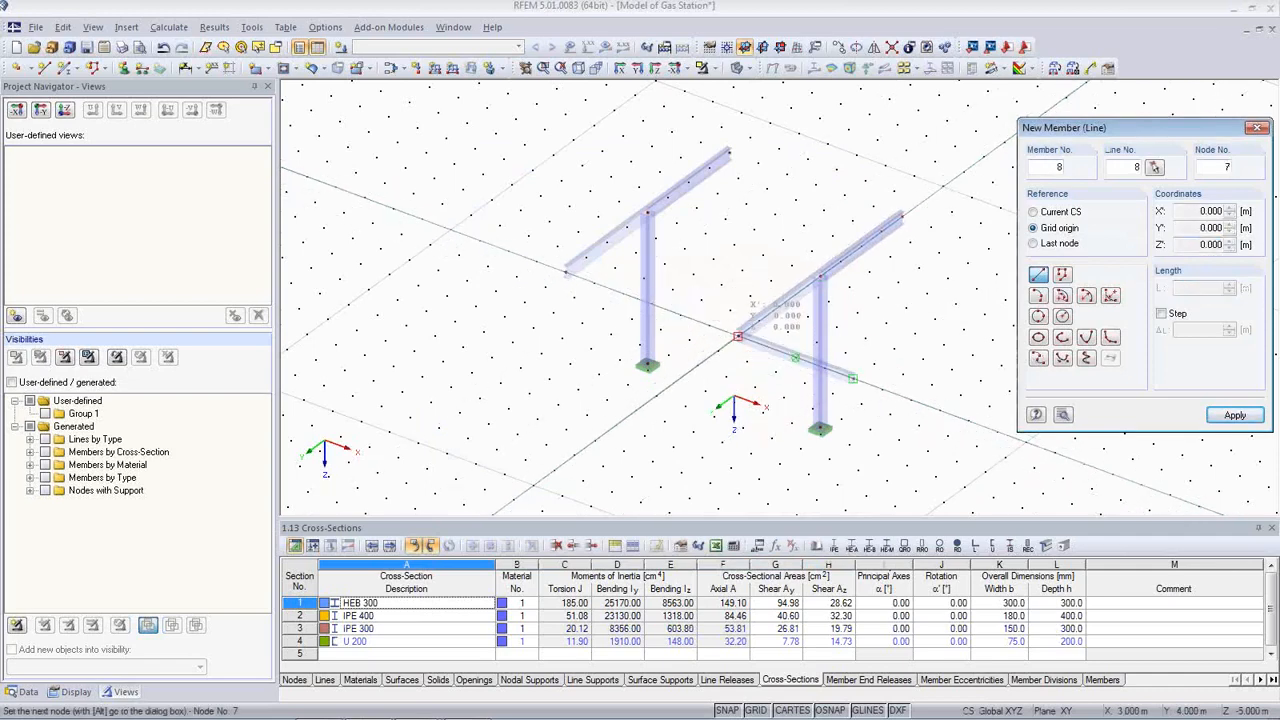
{"action": "left_click", "coordinate": [565, 271]}
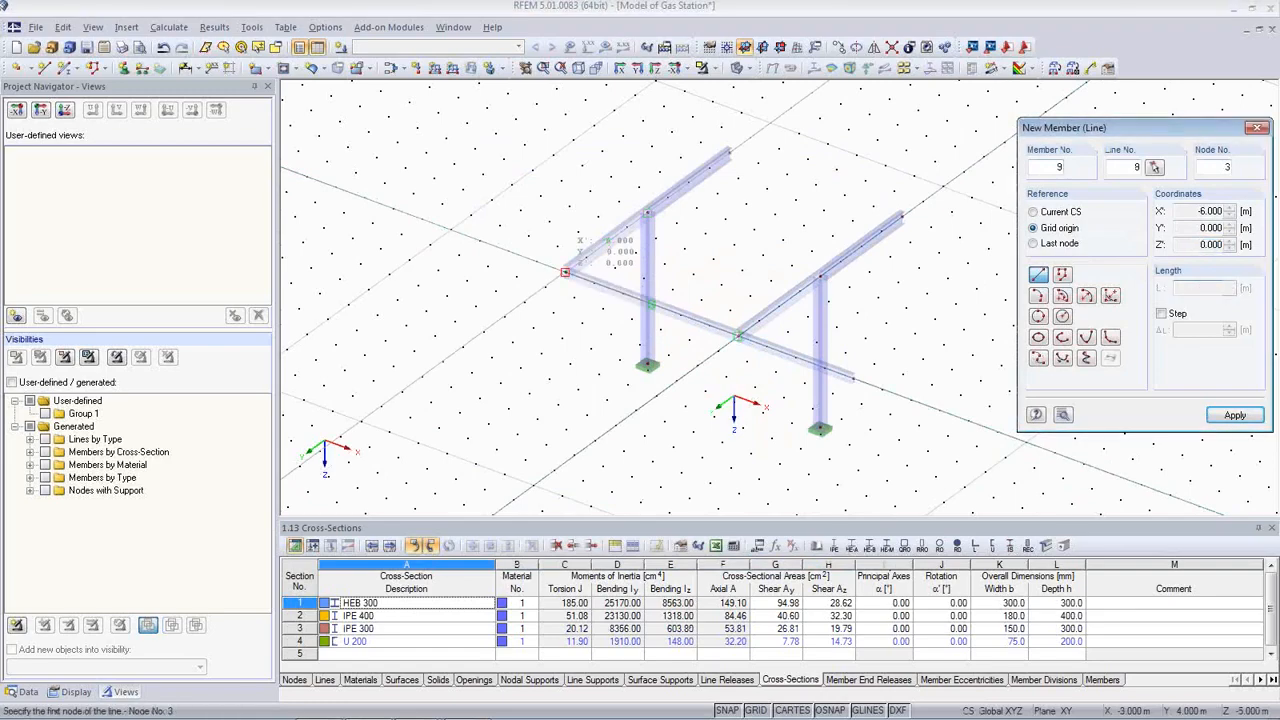
{"action": "left_click", "coordinate": [565, 271]}
{"action": "left_click", "coordinate": [451, 230]}
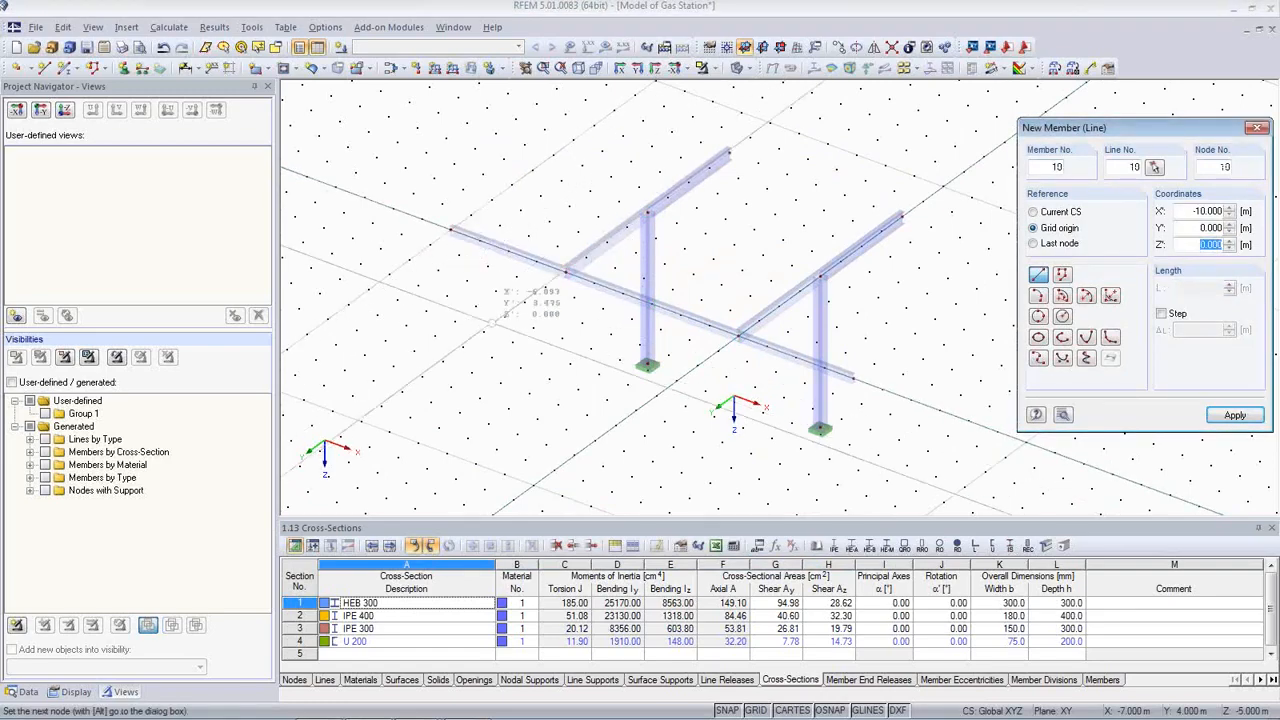
{"action": "key", "text": "Escape"}
Step: Select the three new IPE 300 beam segments
{"action": "mouse_move", "coordinate": [594, 366]}
{"action": "middle_mouse_down", "text": "ctrl"}
{"action": "mouse_move", "coordinate": [524, 317]}
{"action": "mouse_move", "coordinate": [357, 240]}
{"action": "mouse_move", "coordinate": [536, 298]}
{"action": "middle_mouse_up", "text": "ctrl"}
{"action": "left_click", "coordinate": [529, 243]}
{"action": "left_click", "coordinate": [600, 269], "text": "ctrl"}
{"action": "left_click", "coordinate": [715, 308], "text": "ctrl"}
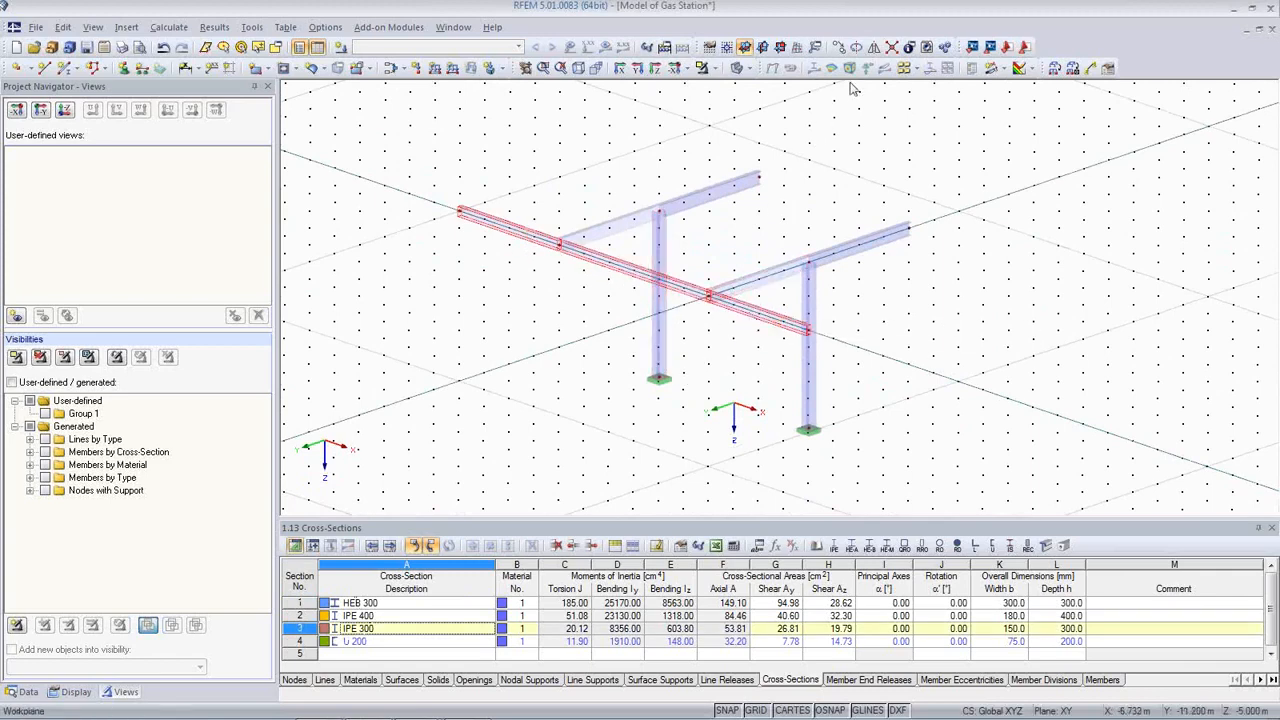
Step: Copy the selected IPE 300 segments 8 times at dy = -1.000 m spacing
{"action": "left_click", "coordinate": [845, 52]}
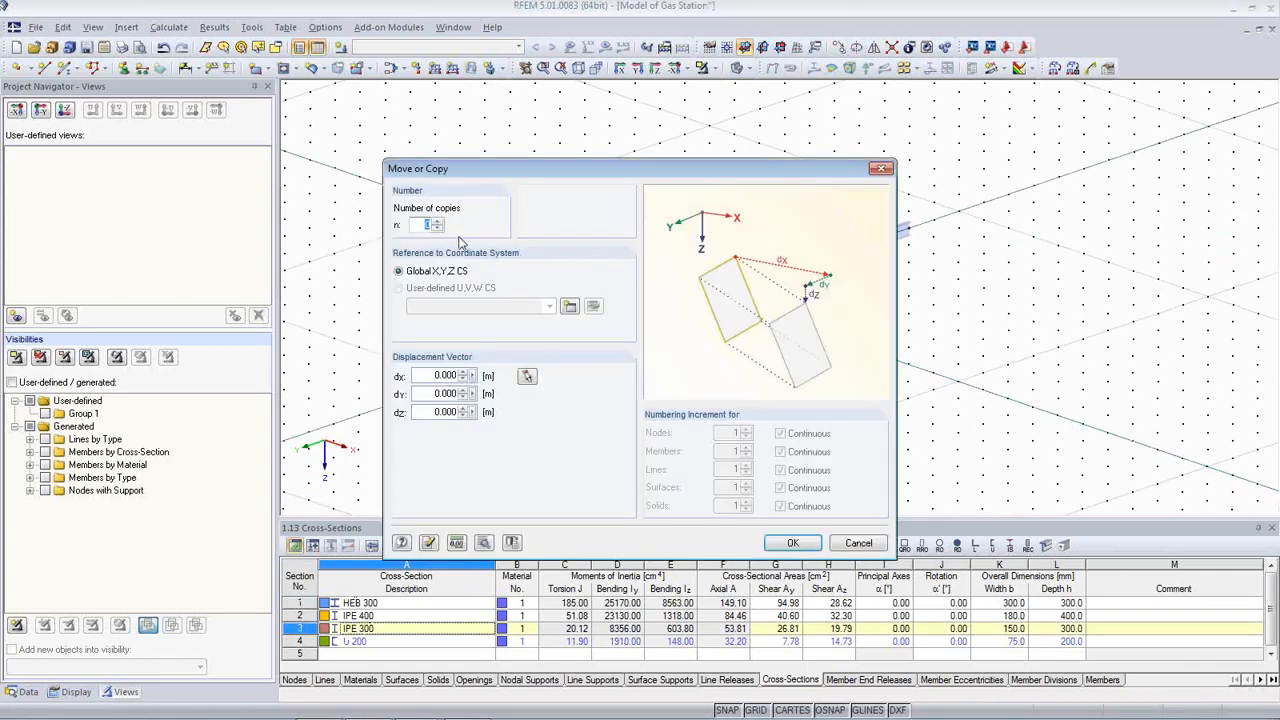
{"action": "left_click", "coordinate": [527, 378]}
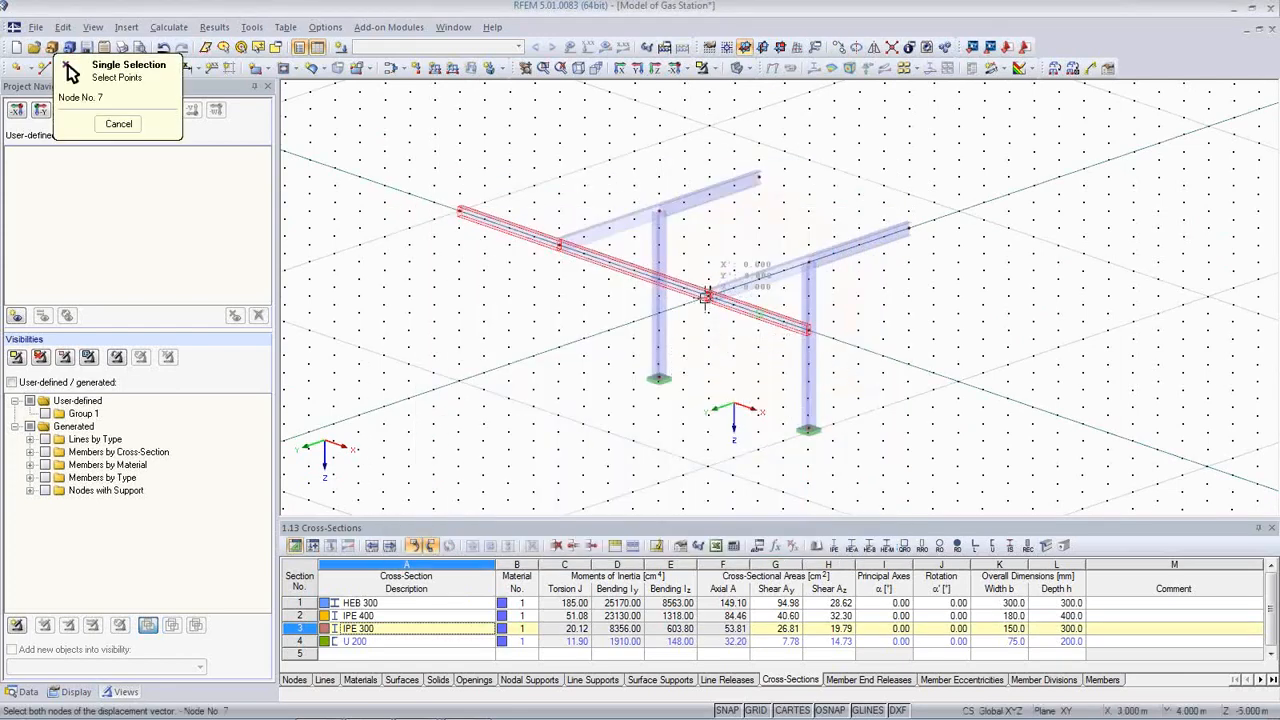
{"action": "left_click", "coordinate": [735, 285]}
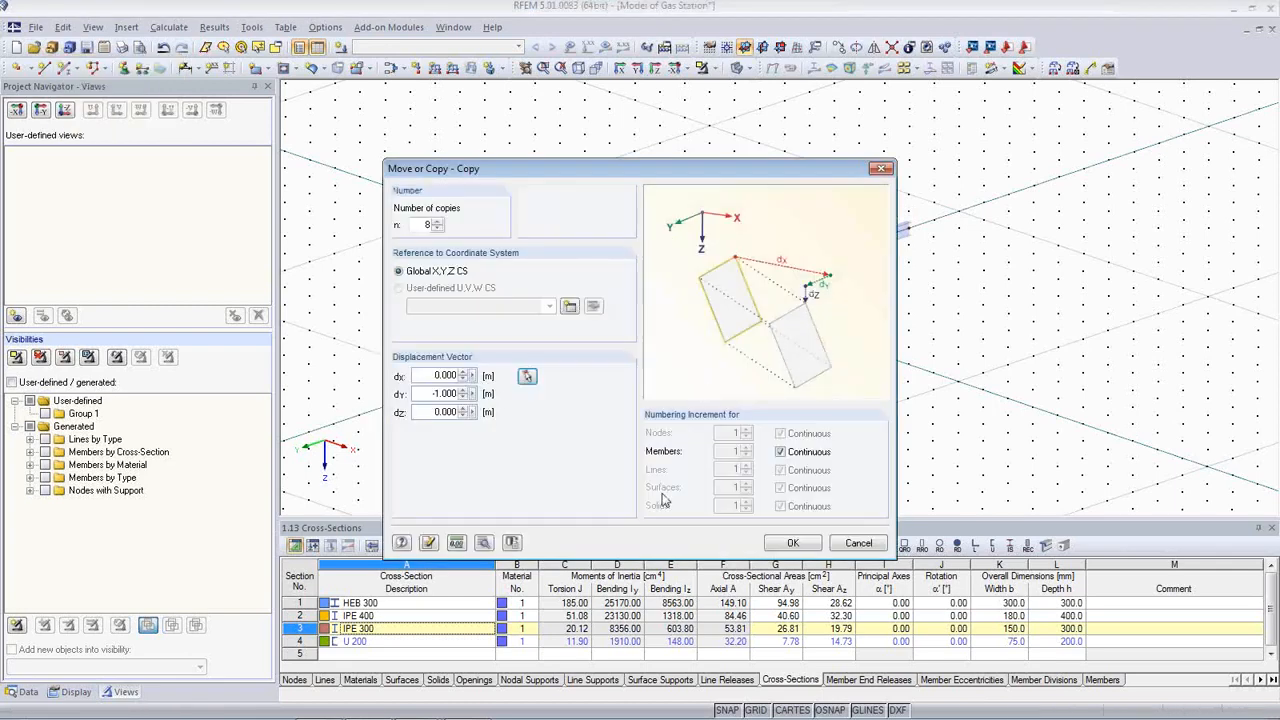
{"action": "left_click", "coordinate": [794, 543]}
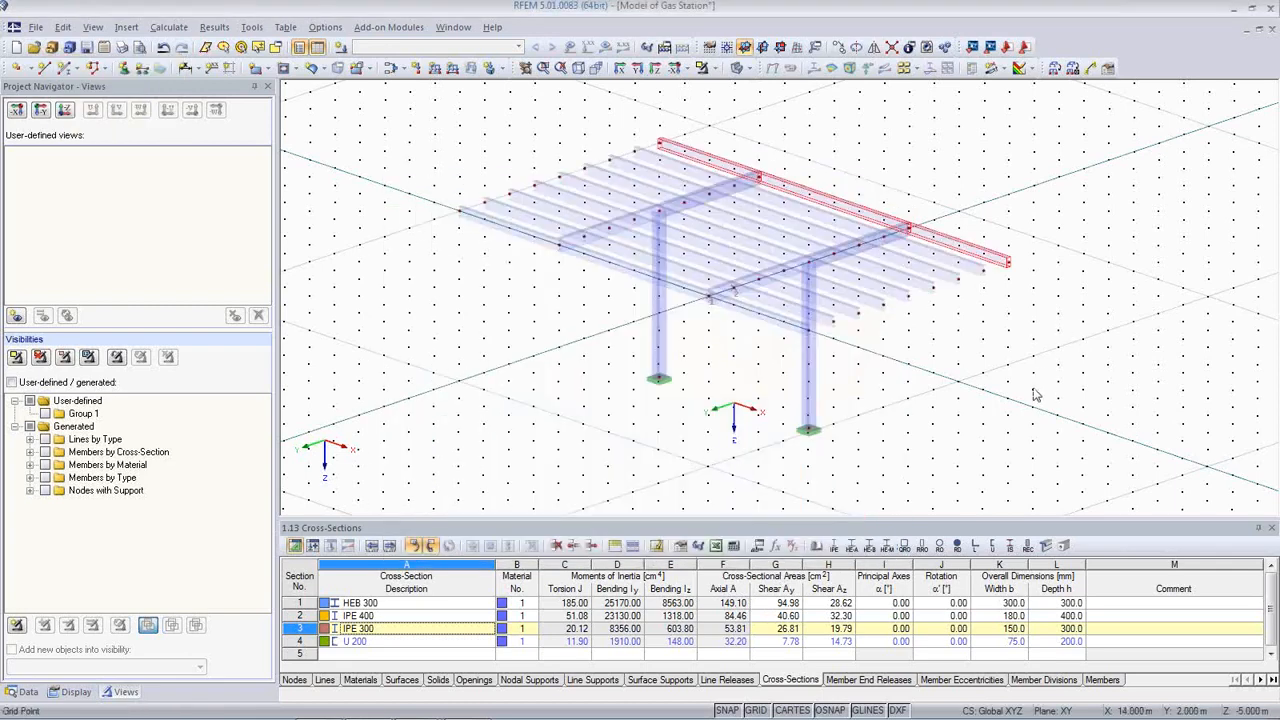
{"action": "middle_click_drag", "start_coordinate": [1031, 393], "coordinate": [1002, 425], "text": "ctrl"}
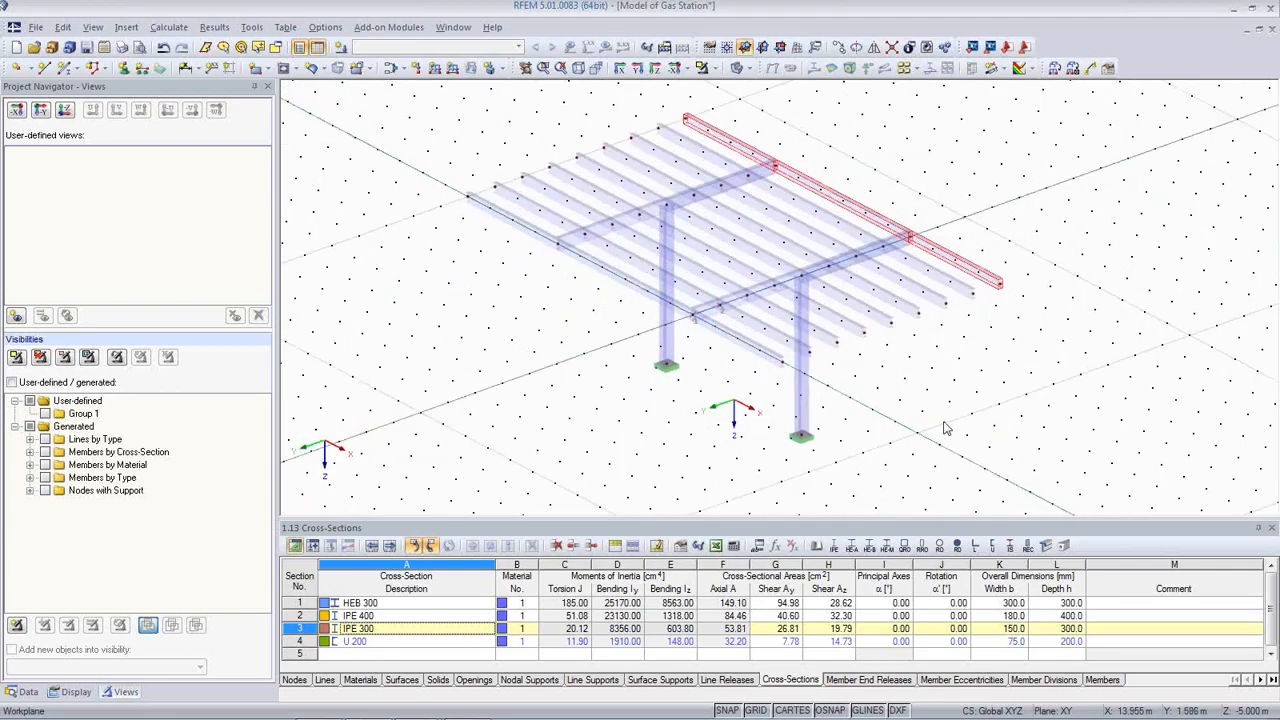
{"action": "scroll", "coordinate": [923, 426], "scroll_direction": "up", "scroll_amount": 2}
{"action": "left_click", "coordinate": [922, 426]}
{"action": "middle_click_drag", "start_coordinate": [920, 410], "coordinate": [690, 362], "text": "ctrl"}
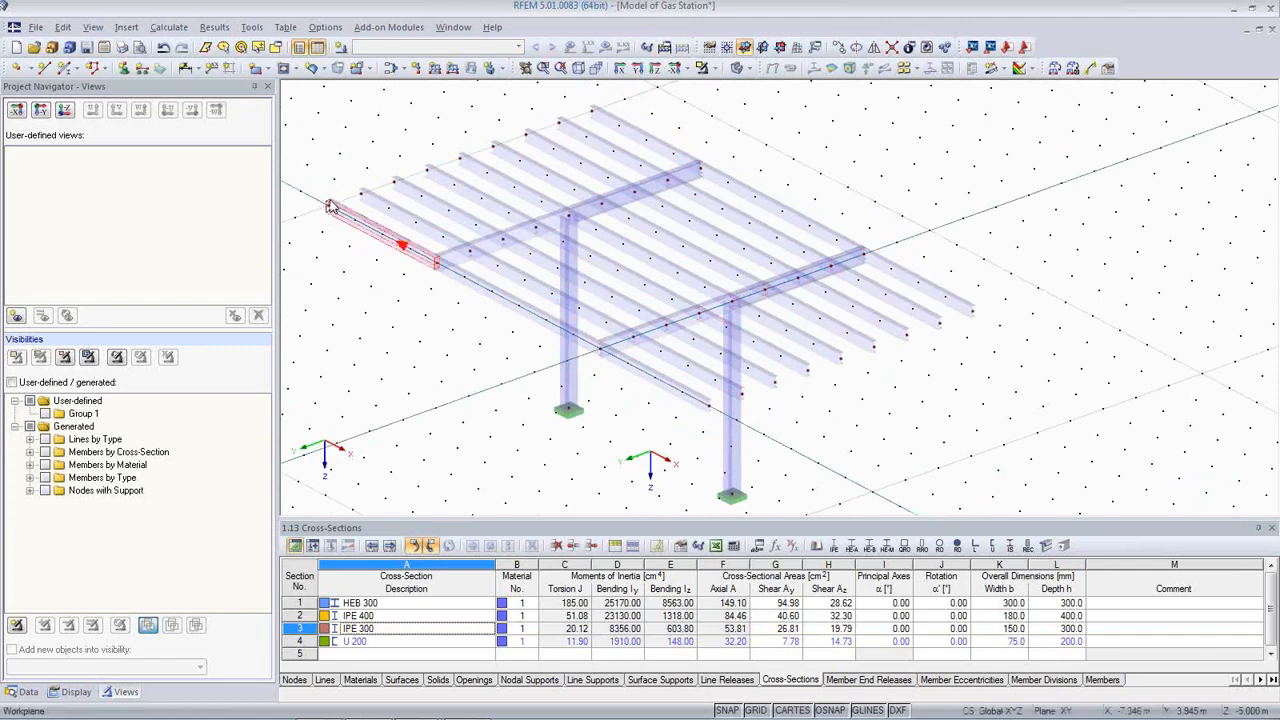
Step: Draw U 200 edge members across the roof beam ends at X = -10 and X = 4
{"action": "left_click", "coordinate": [62, 72]}
{"action": "left_click", "coordinate": [662, 437]}
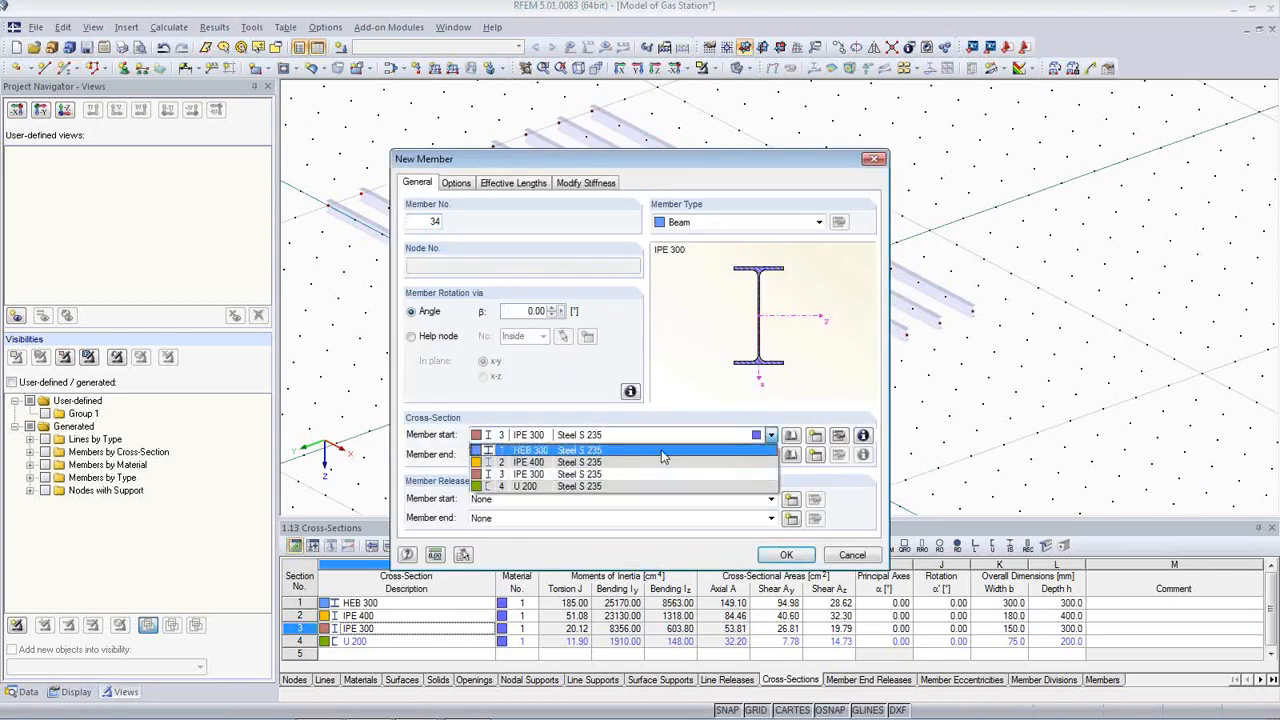
{"action": "left_click", "coordinate": [662, 487]}
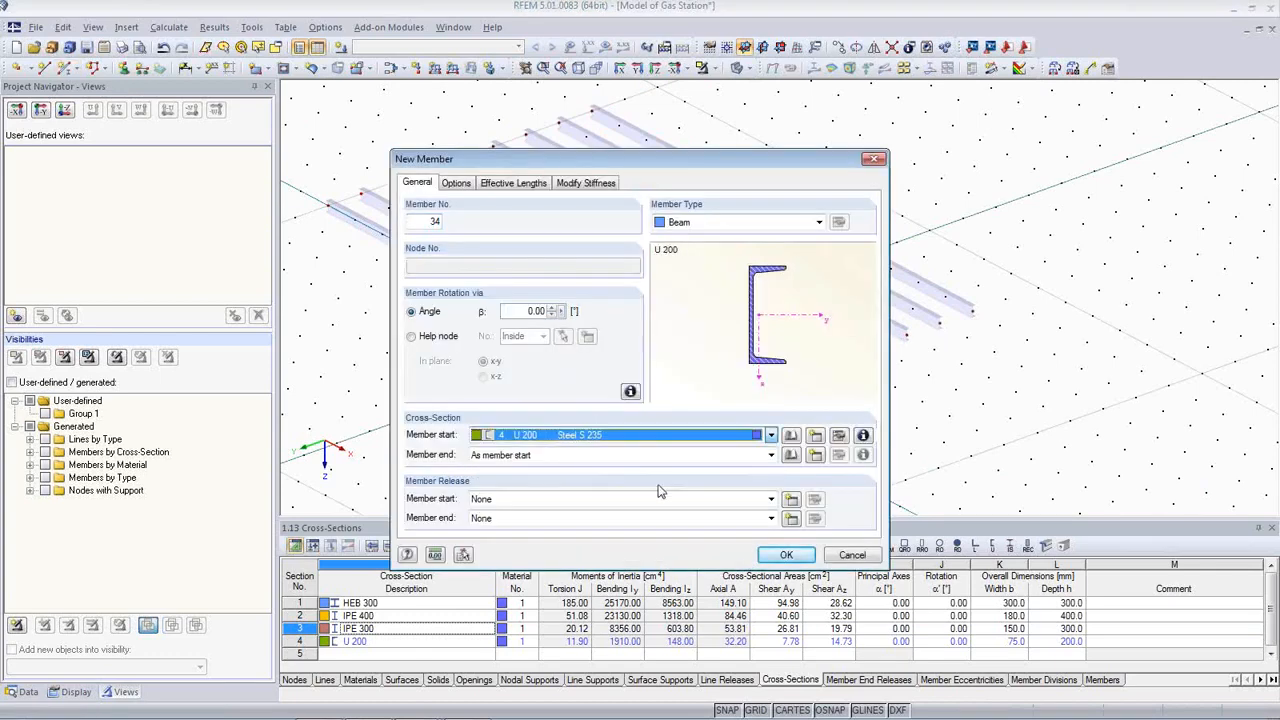
{"action": "left_click", "coordinate": [786, 555]}
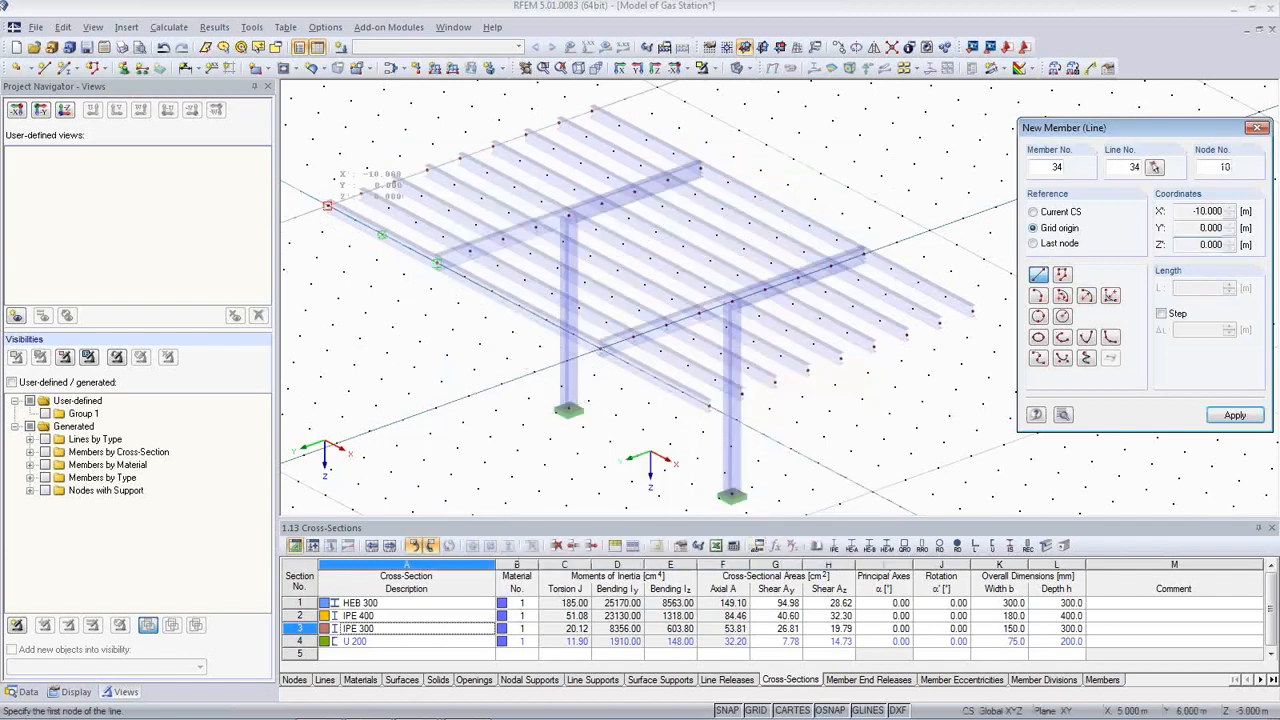
{"action": "left_click", "coordinate": [327, 205]}
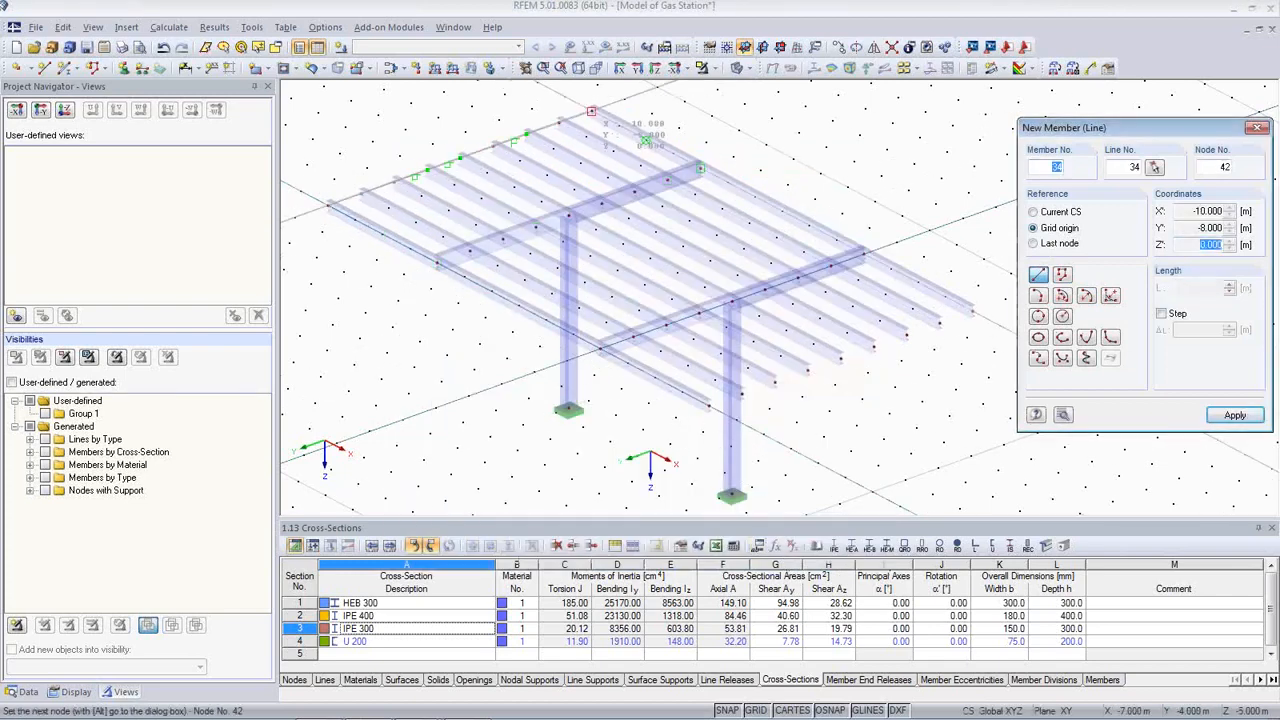
{"action": "left_click", "coordinate": [592, 111]}
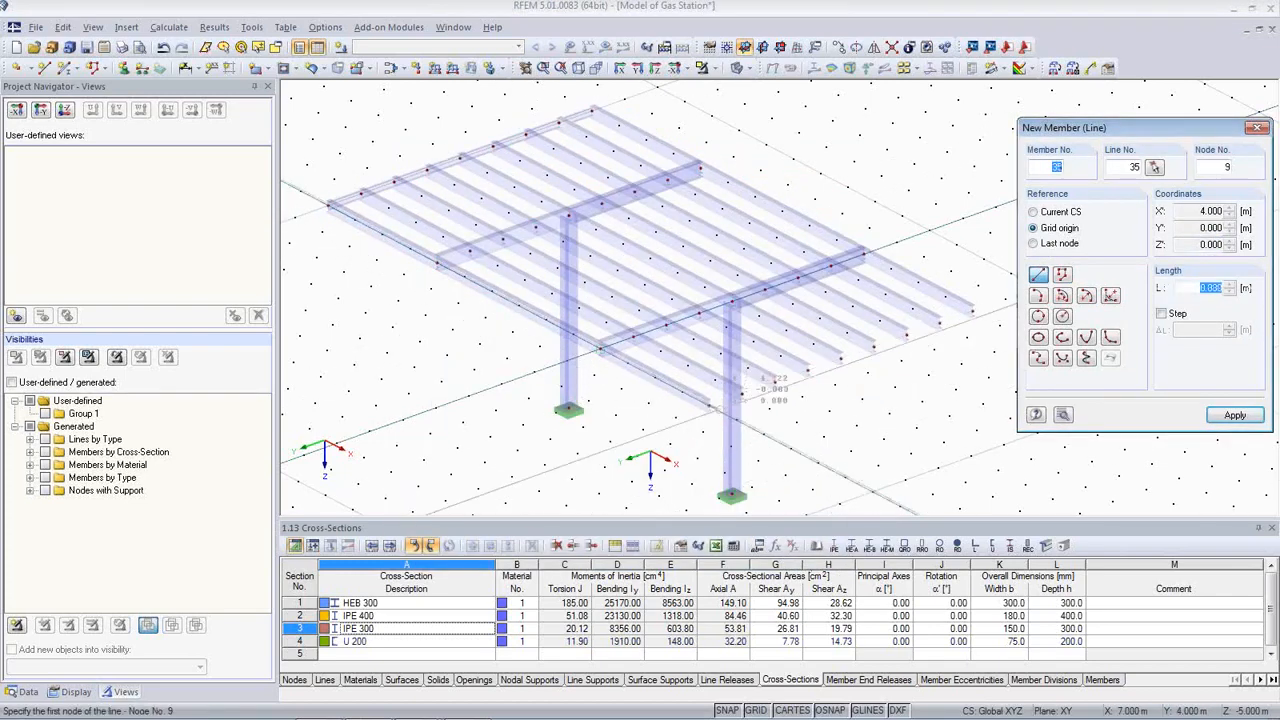
{"action": "left_click", "coordinate": [712, 406]}
{"action": "left_click", "coordinate": [972, 308]}
{"action": "right_click", "coordinate": [820, 430]}
{"action": "scroll", "coordinate": [820, 431], "scroll_direction": "up", "scroll_amount": 1}
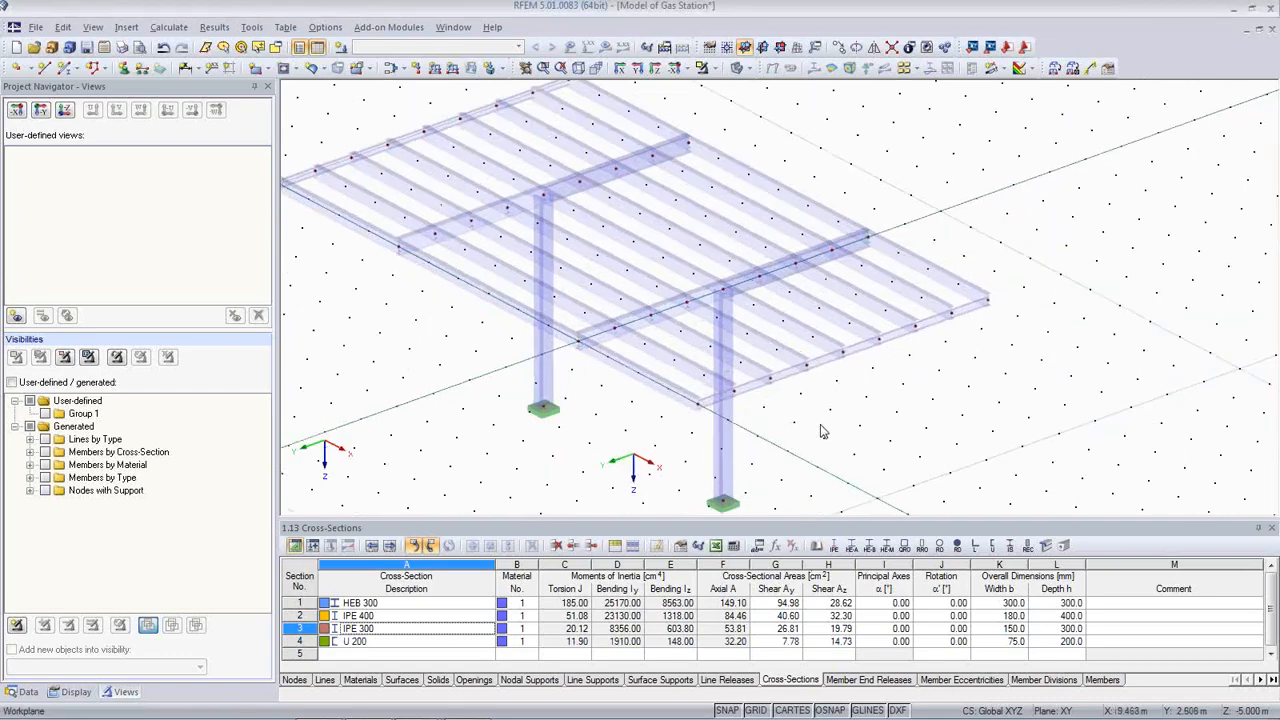
Step: Set the rotation angle β of U 200 edge member 34 to 180°
{"action": "scroll", "coordinate": [820, 431], "scroll_direction": "up", "scroll_amount": 5}
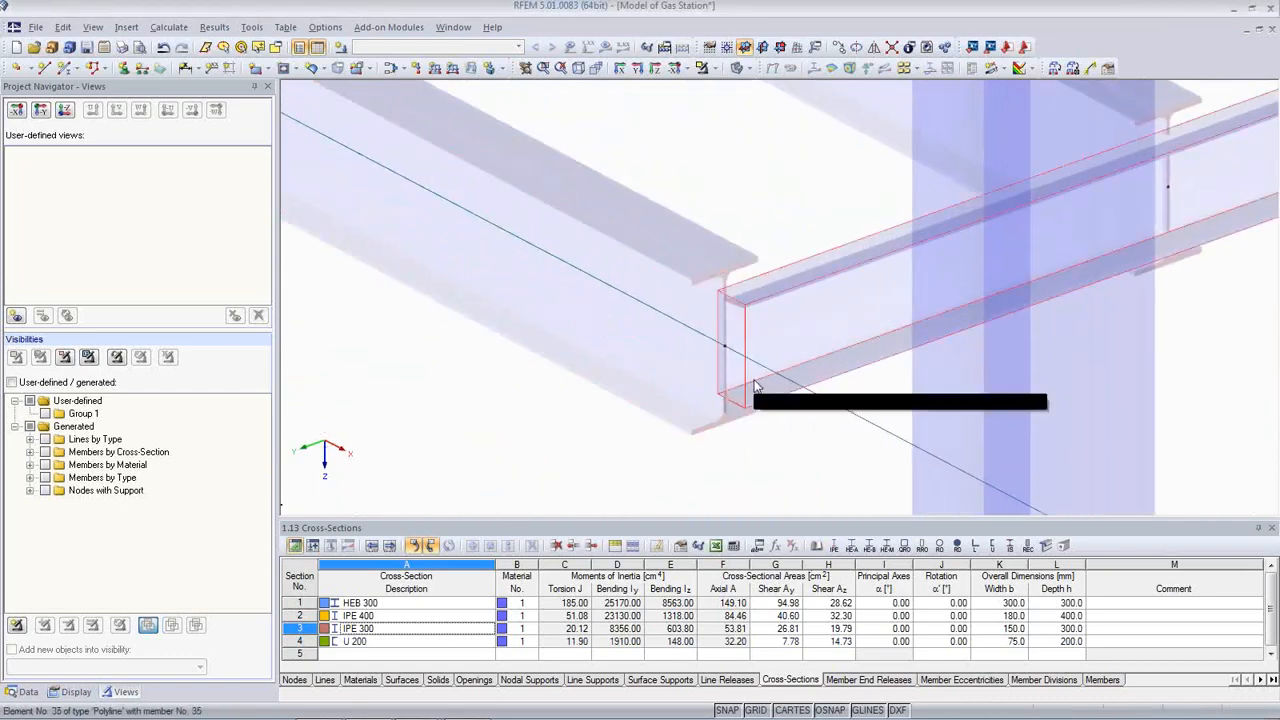
{"action": "scroll", "coordinate": [757, 380], "scroll_direction": "down", "scroll_amount": 5}
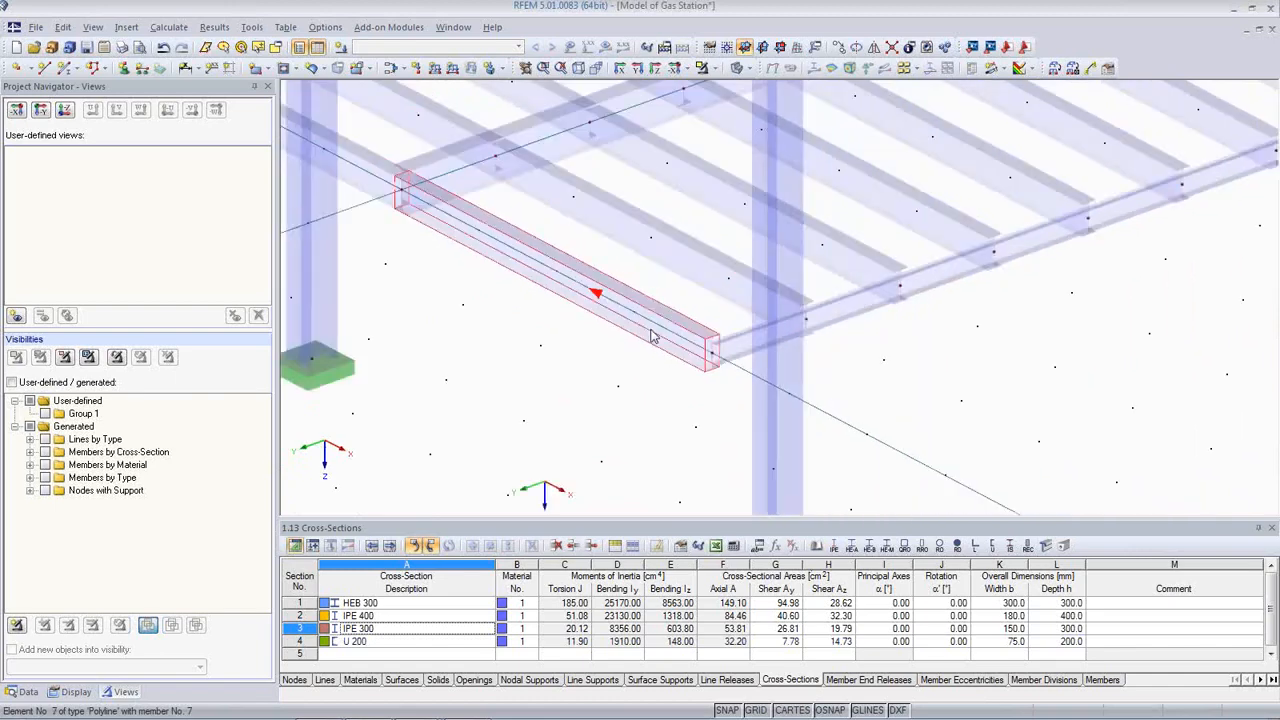
{"action": "scroll", "coordinate": [652, 336], "scroll_direction": "down", "scroll_amount": 3}
{"action": "middle_click_drag", "start_coordinate": [507, 317], "coordinate": [1008, 603]}
{"action": "middle_click_drag", "start_coordinate": [587, 326], "coordinate": [710, 448]}
{"action": "scroll", "coordinate": [555, 326], "scroll_direction": "up", "scroll_amount": 1}
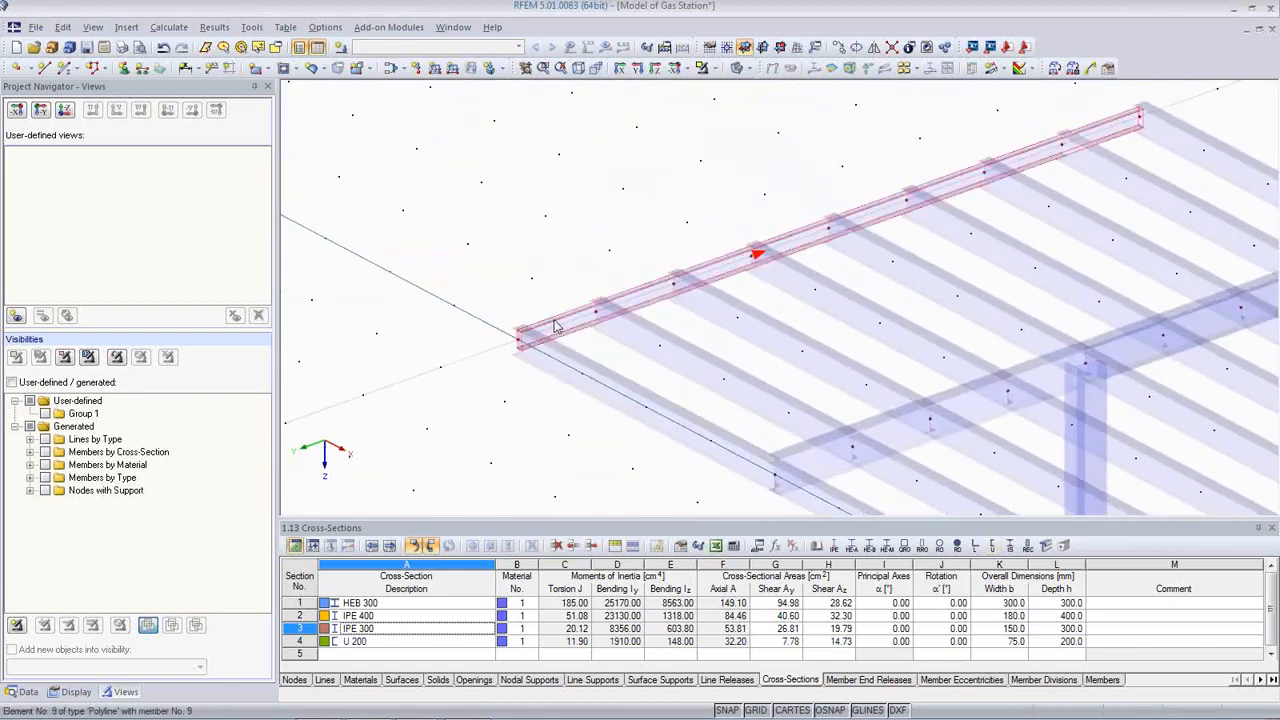
{"action": "scroll", "coordinate": [555, 326], "scroll_direction": "up", "scroll_amount": 4}
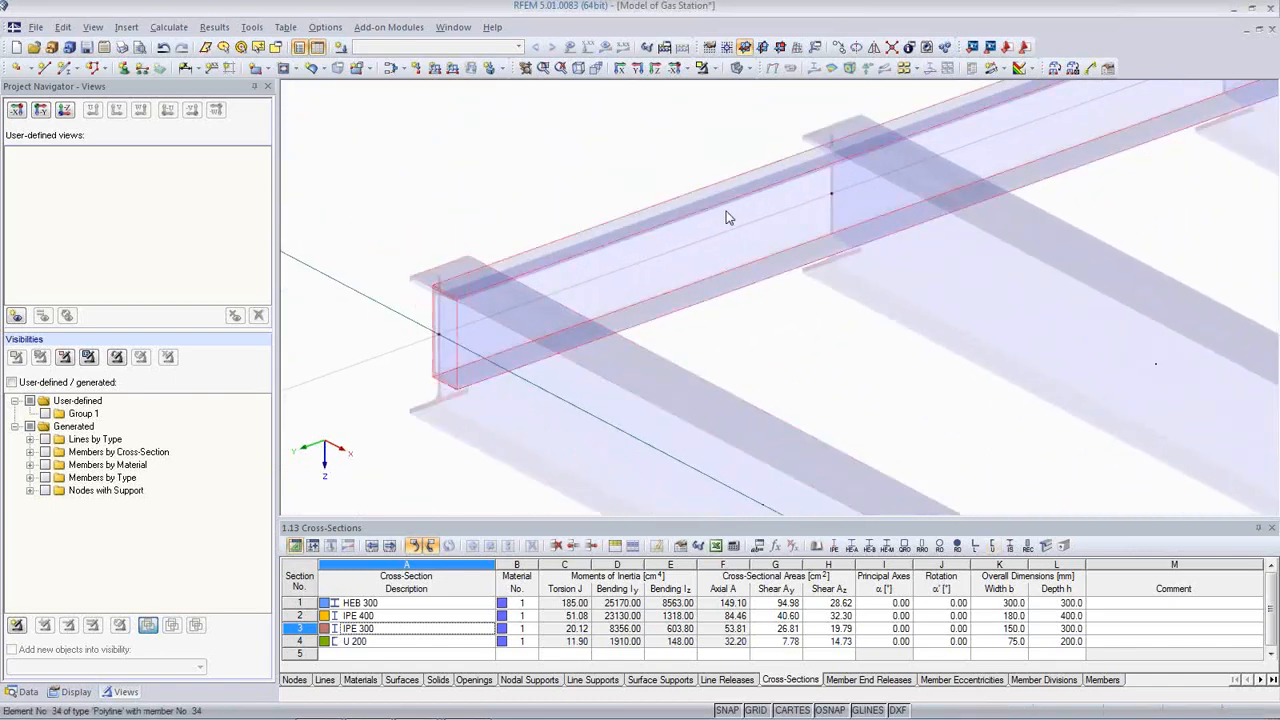
{"action": "double_click", "coordinate": [727, 215]}
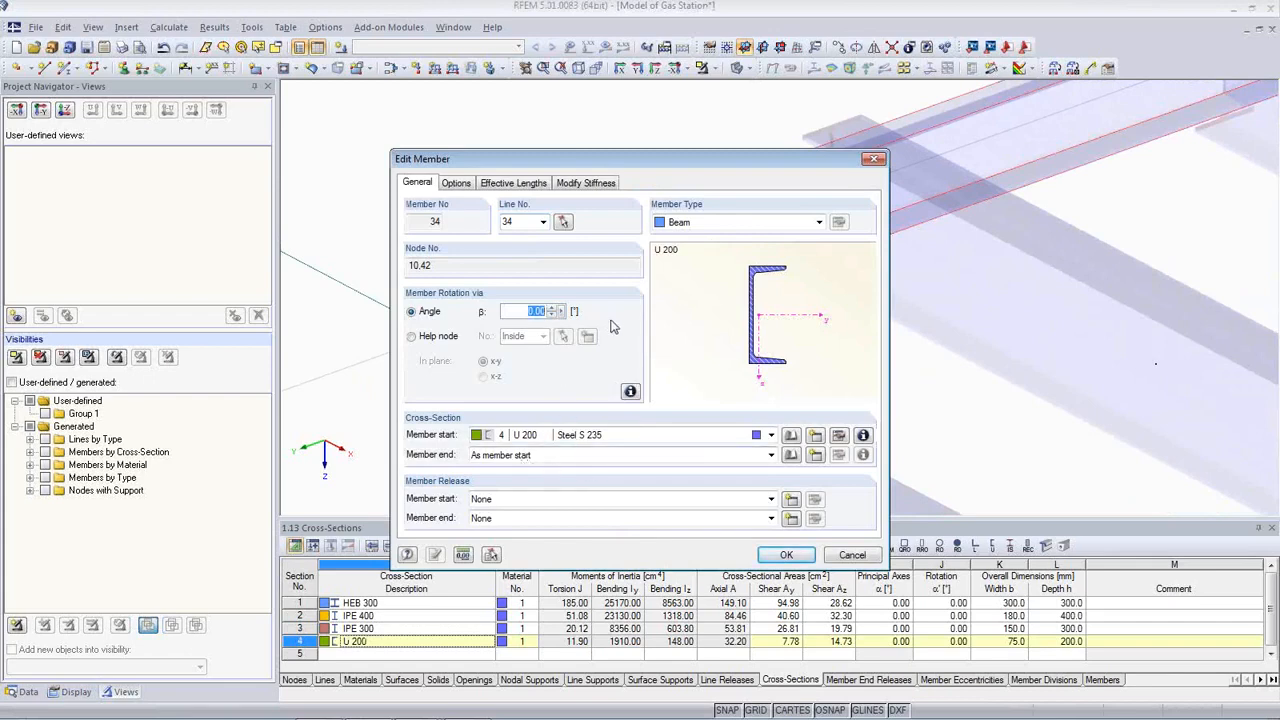
{"action": "type", "text": "18"}
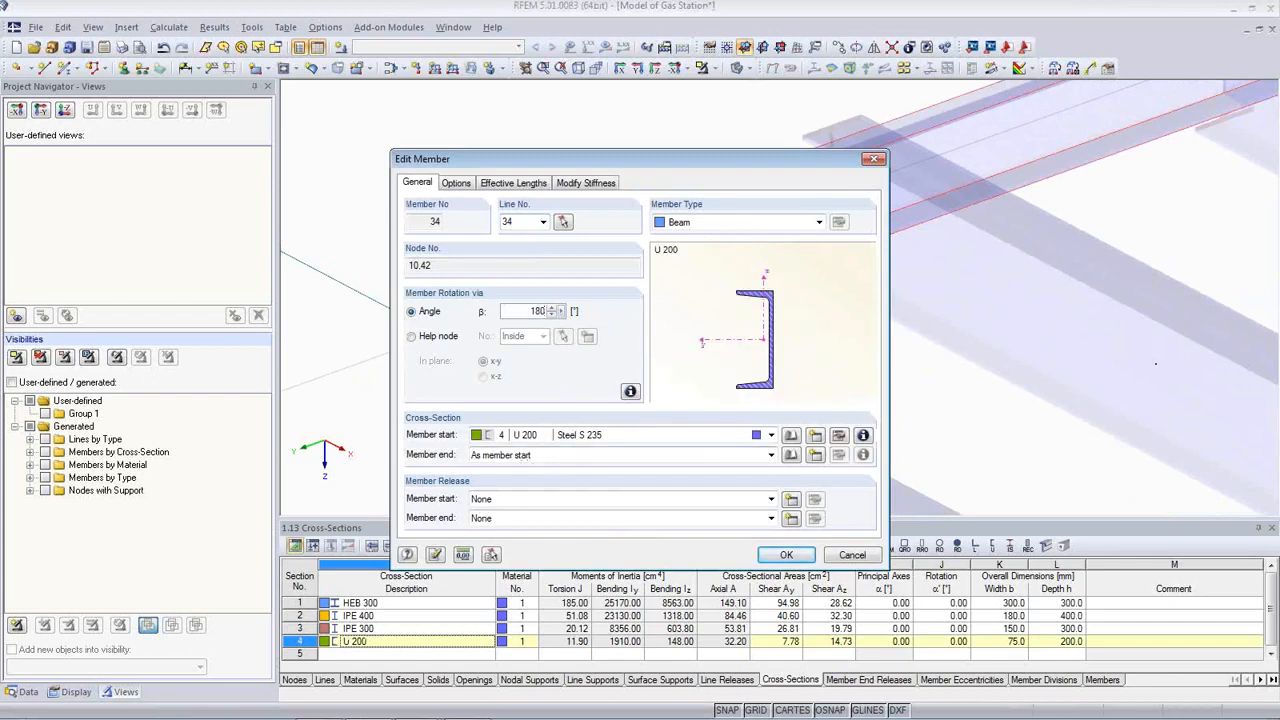
{"action": "left_click", "coordinate": [787, 556]}
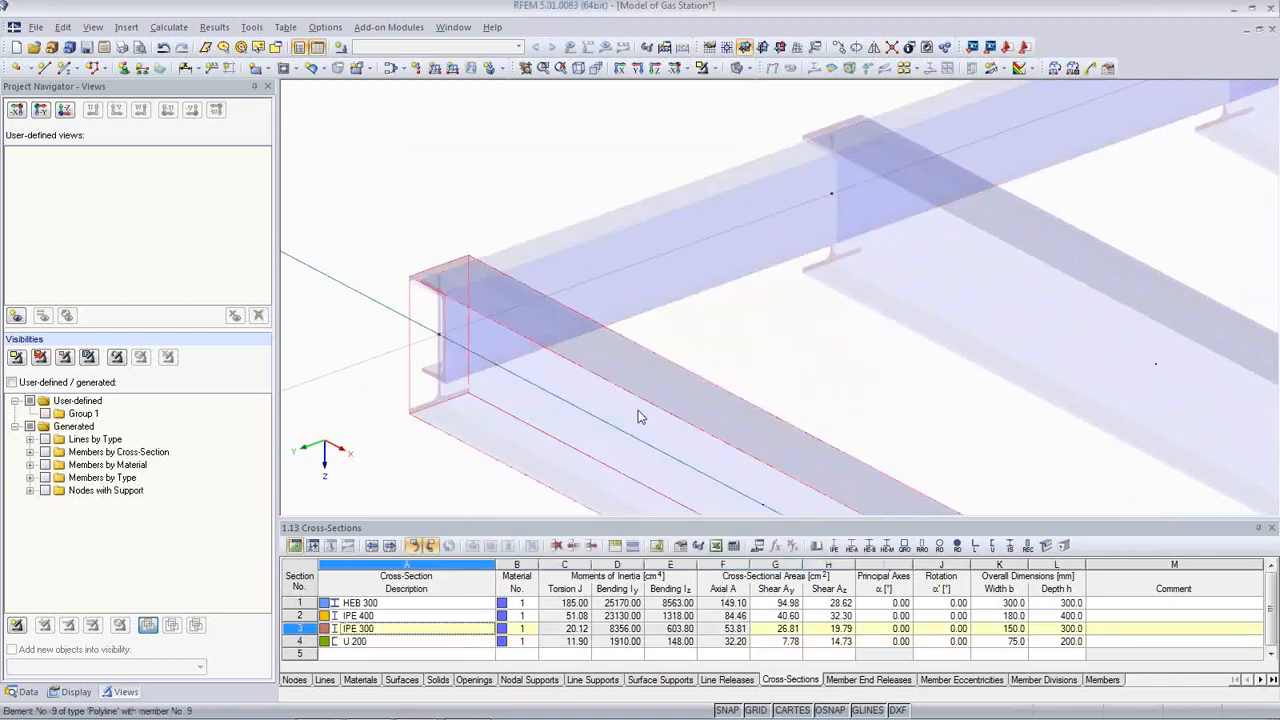
{"action": "scroll", "coordinate": [636, 412], "scroll_direction": "down", "scroll_amount": 4}
{"action": "scroll", "coordinate": [641, 405], "scroll_direction": "down", "scroll_amount": 6}
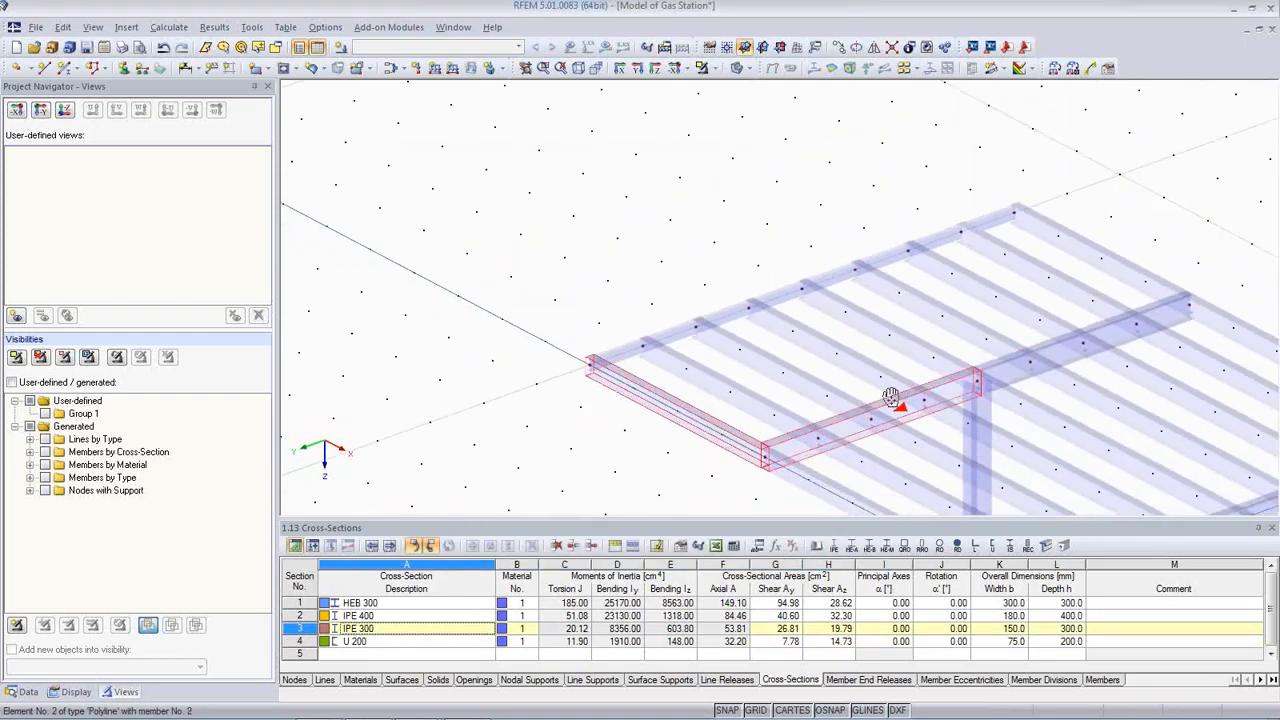
{"action": "middle_click_drag", "start_coordinate": [974, 461], "coordinate": [1019, 369], "text": "ctrl"}
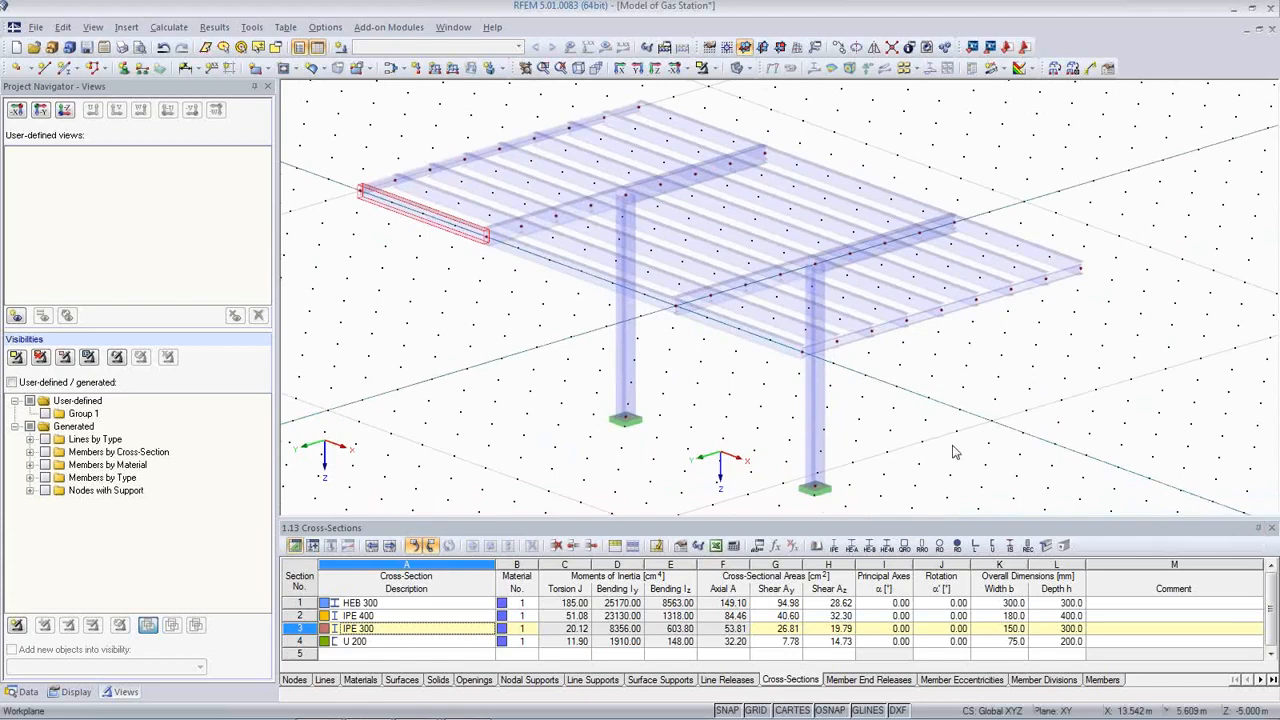
{"action": "left_click_drag", "start_coordinate": [506, 415], "coordinate": [677, 449]}
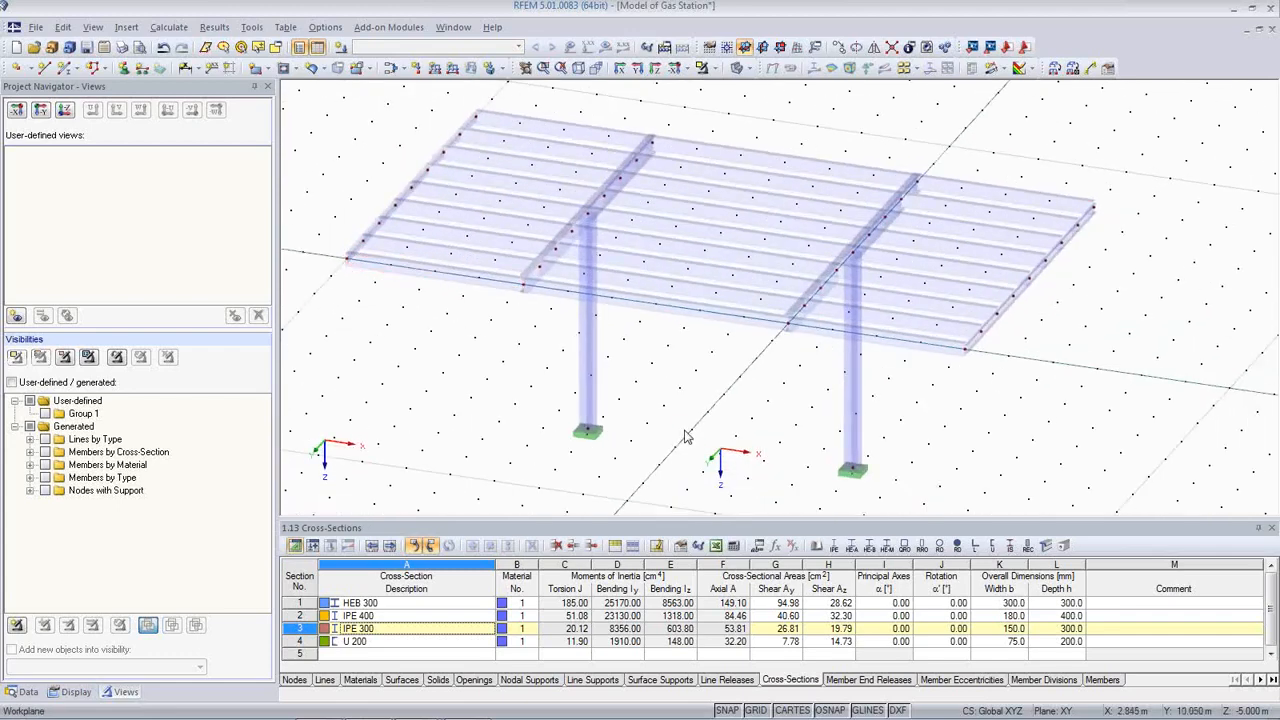
{"action": "scroll", "coordinate": [780, 340], "scroll_direction": "up", "scroll_amount": 4}
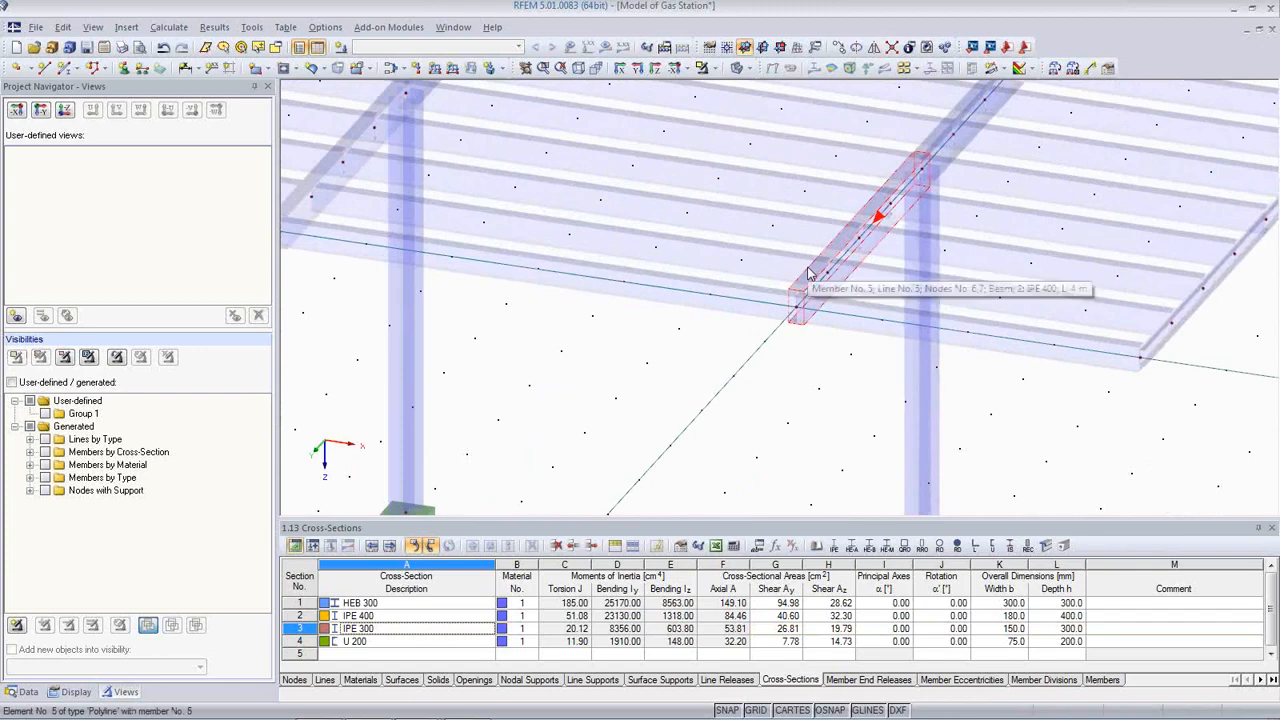
{"action": "double_click", "coordinate": [807, 268]}
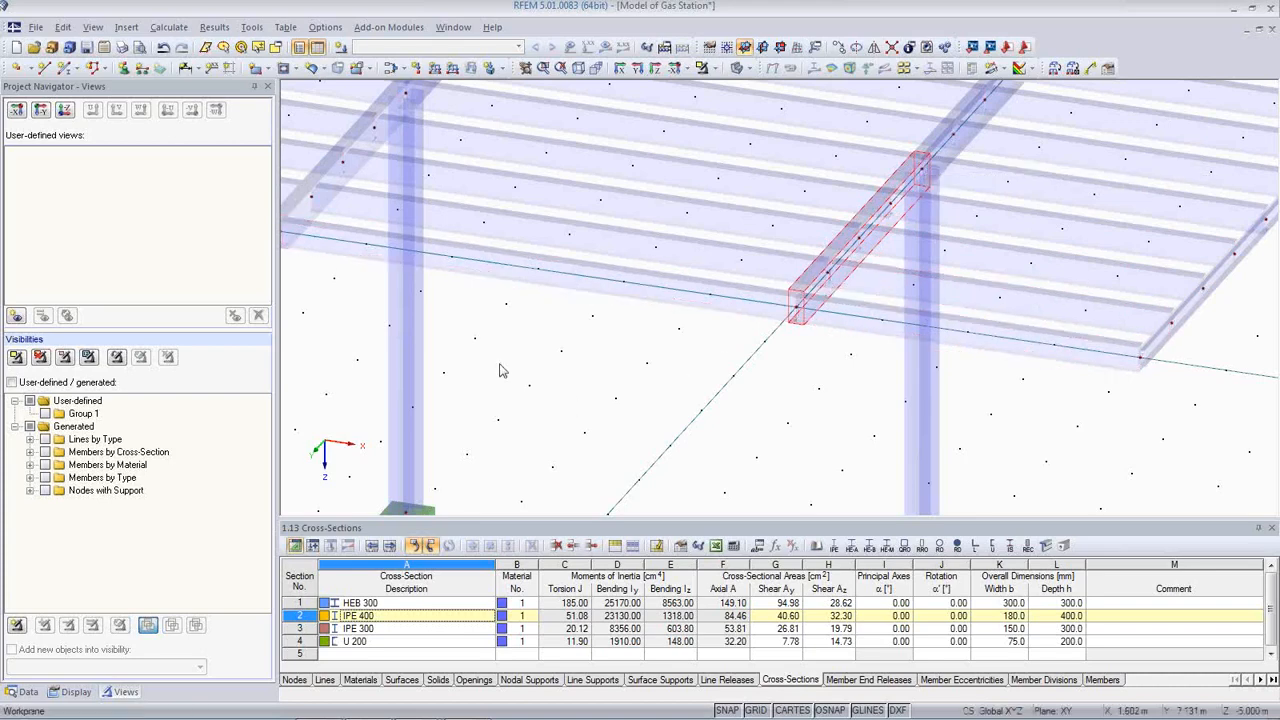
{"action": "left_click", "coordinate": [168, 28]}
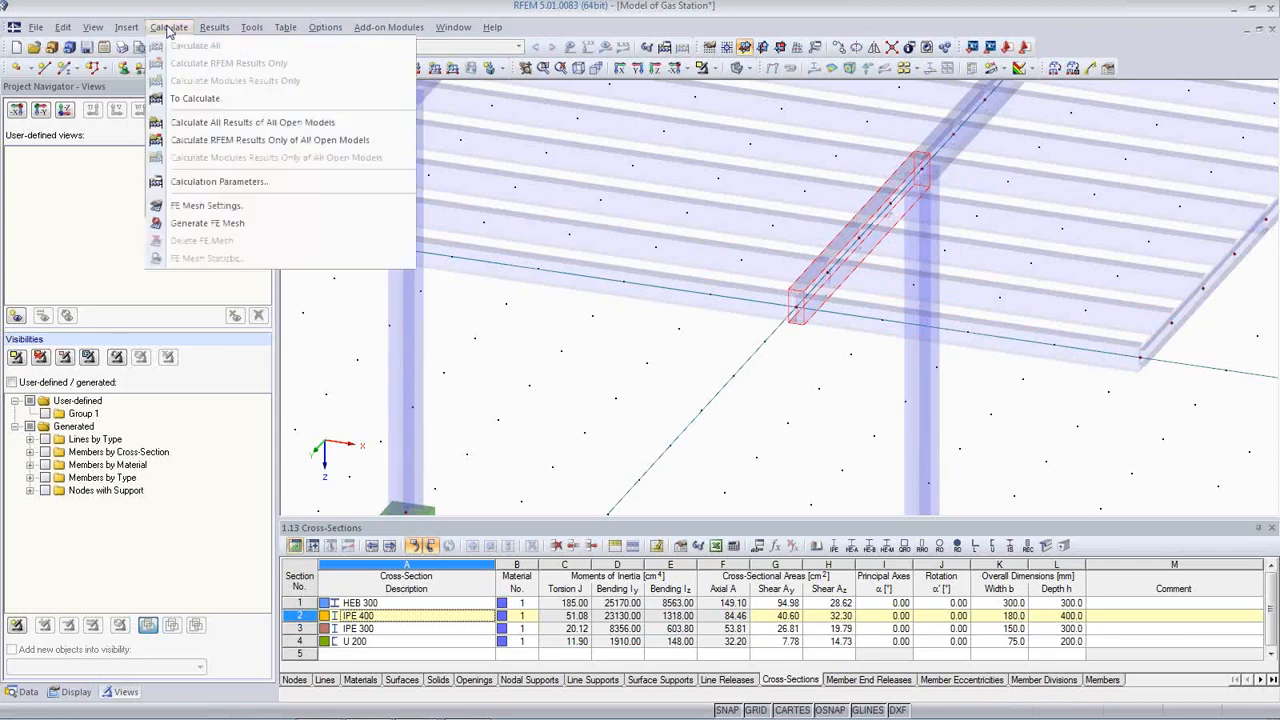
{"action": "left_click", "coordinate": [209, 208]}
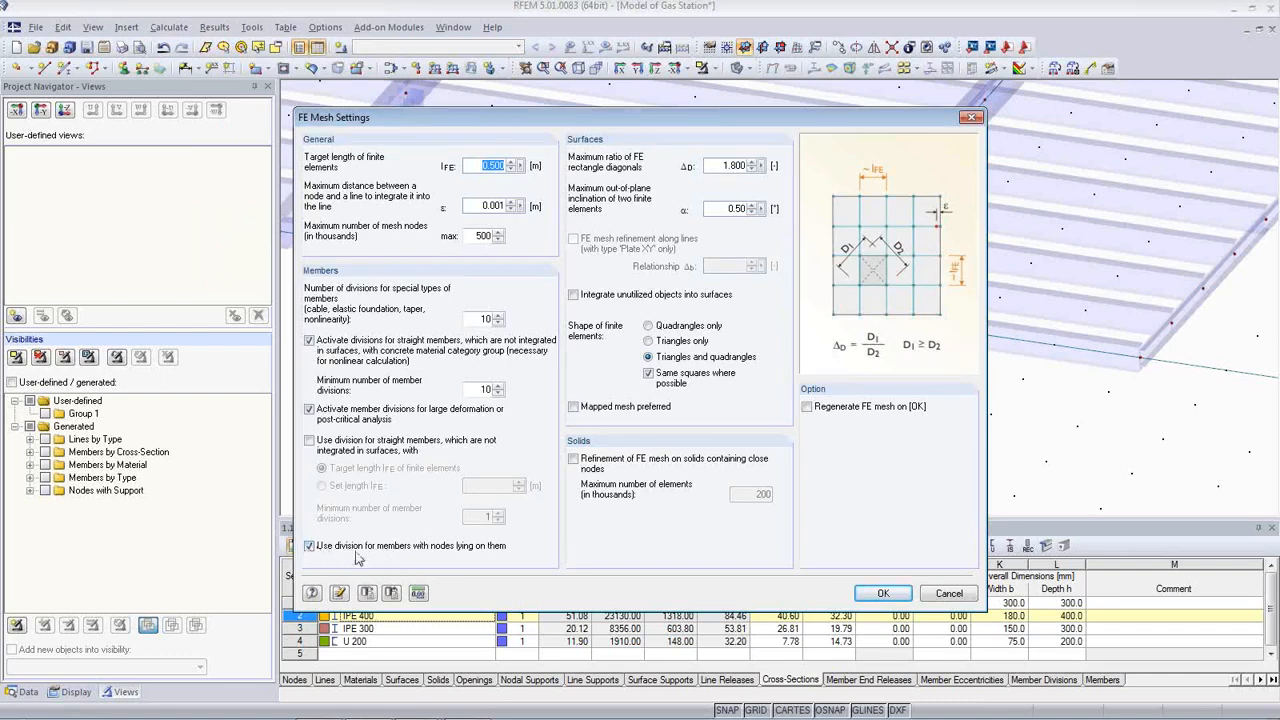
{"action": "left_click", "coordinate": [883, 594]}
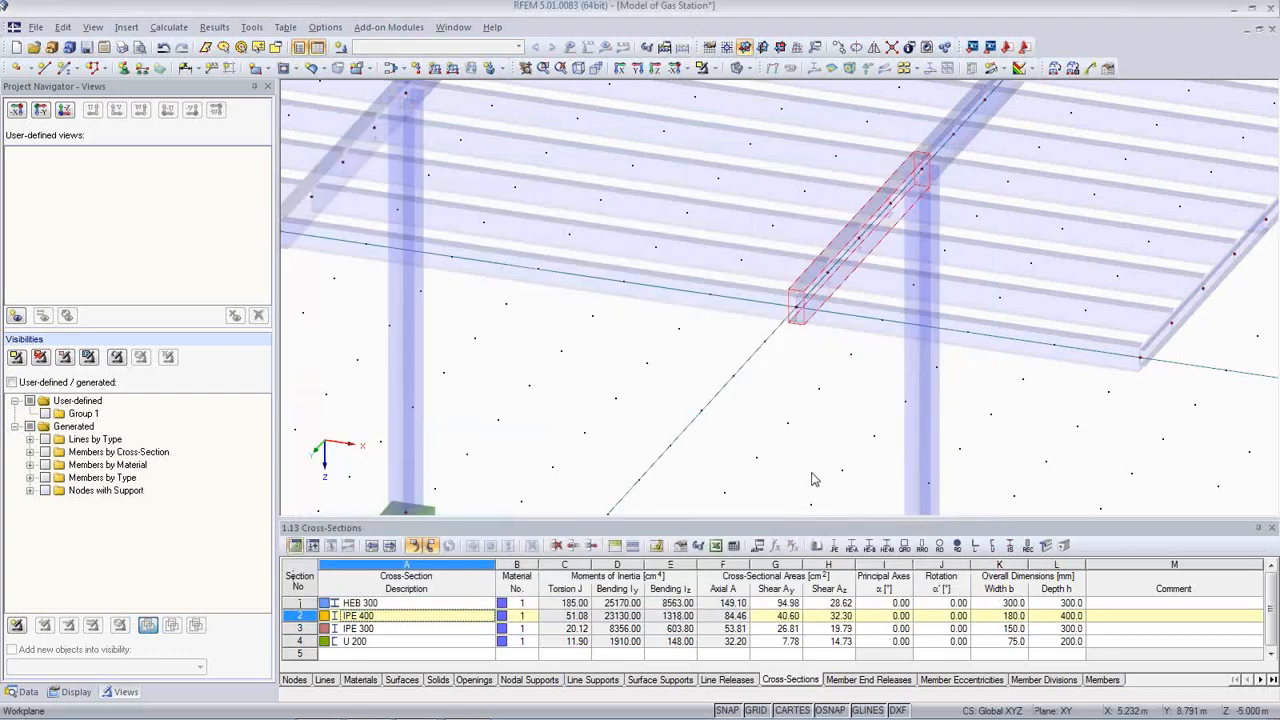
Step: Select the U 200 edge member at the roof's right end
{"action": "scroll", "coordinate": [1150, 355], "scroll_direction": "up", "scroll_amount": 1}
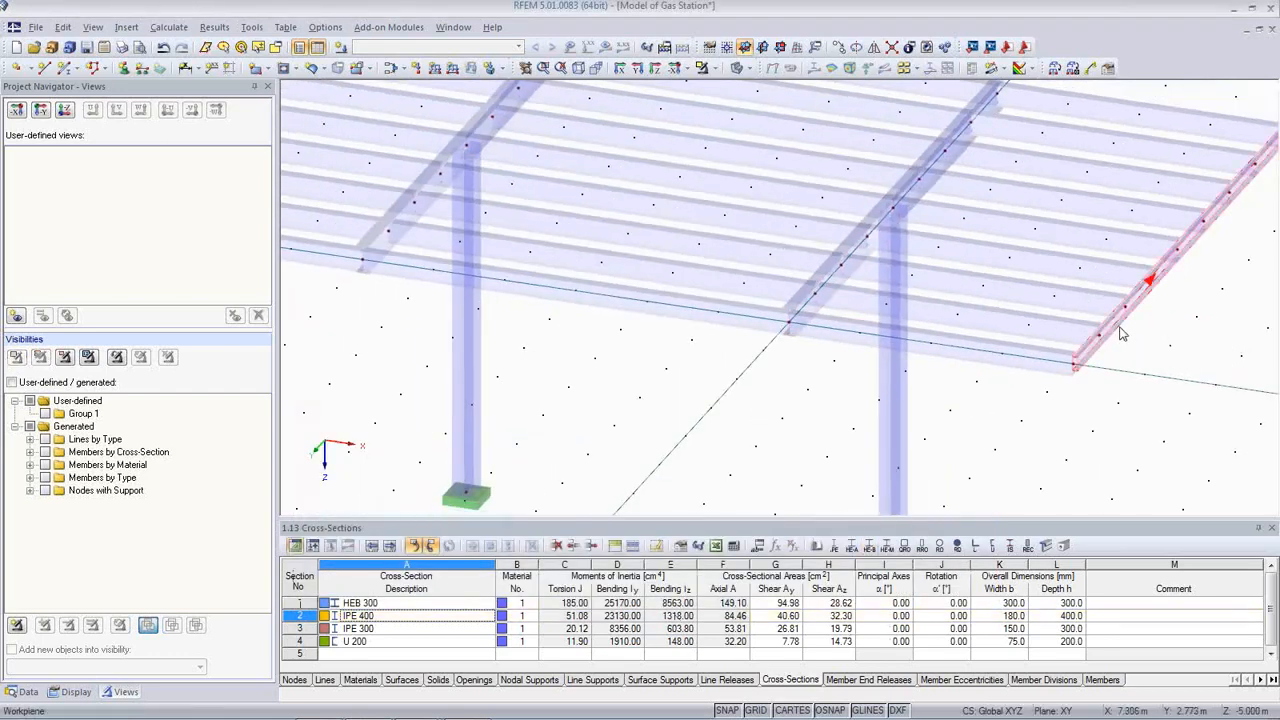
{"action": "left_click", "coordinate": [1143, 343]}
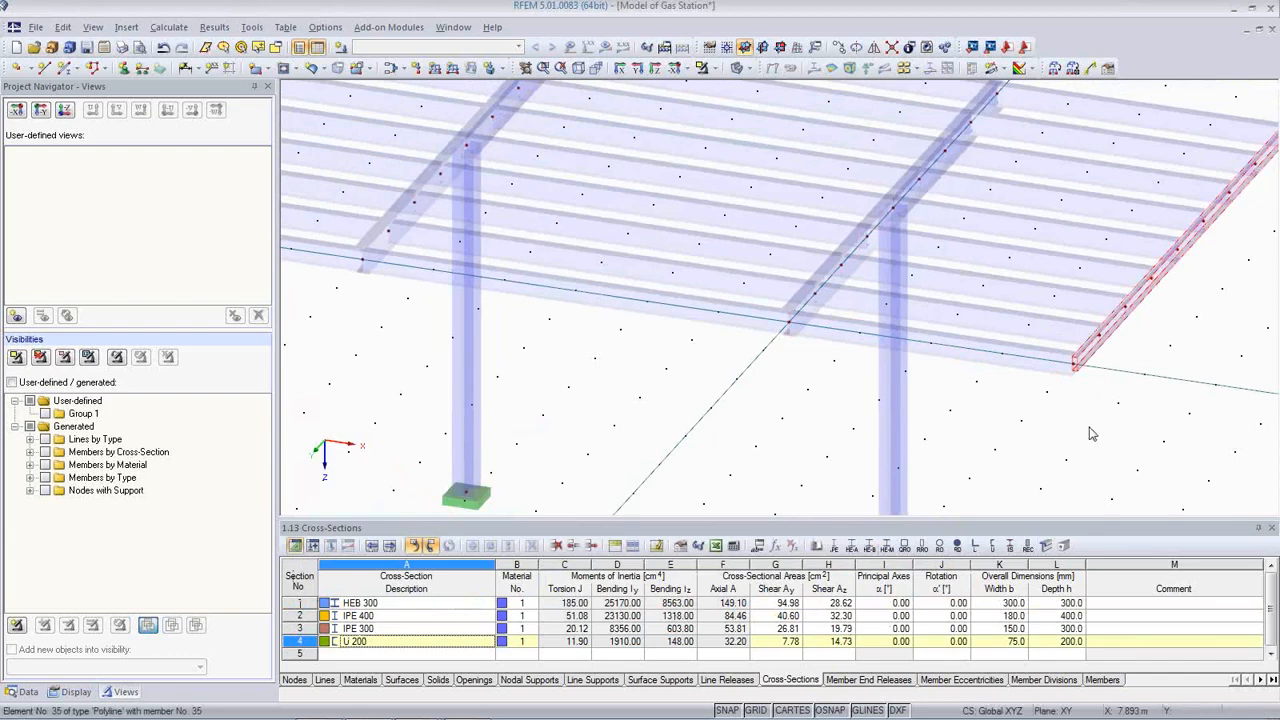
{"action": "scroll", "coordinate": [1000, 440], "scroll_direction": "down", "scroll_amount": 2}
{"action": "middle_click_drag", "start_coordinate": [894, 423], "coordinate": [760, 399]}
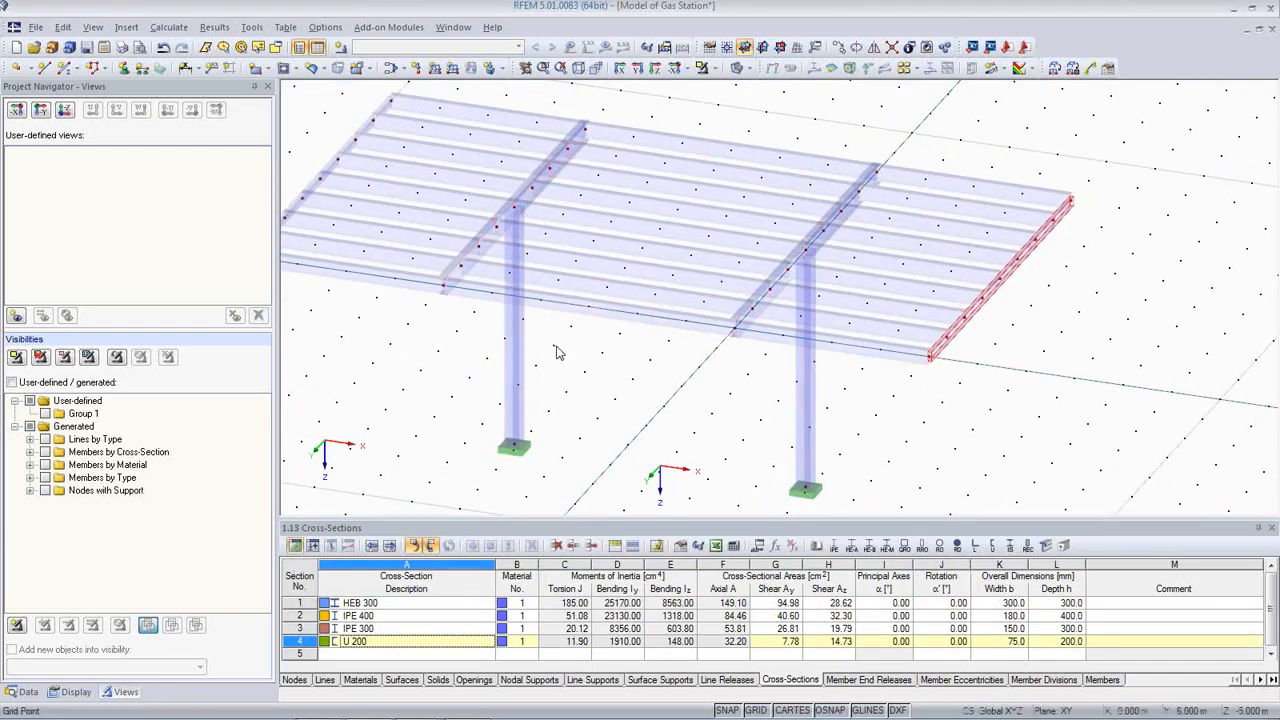
Step: Highlight members using HEB 300, IPE 400, IPE 300 and U 200 via table 1.13 Cross-Sections
{"action": "left_click", "coordinate": [409, 603]}
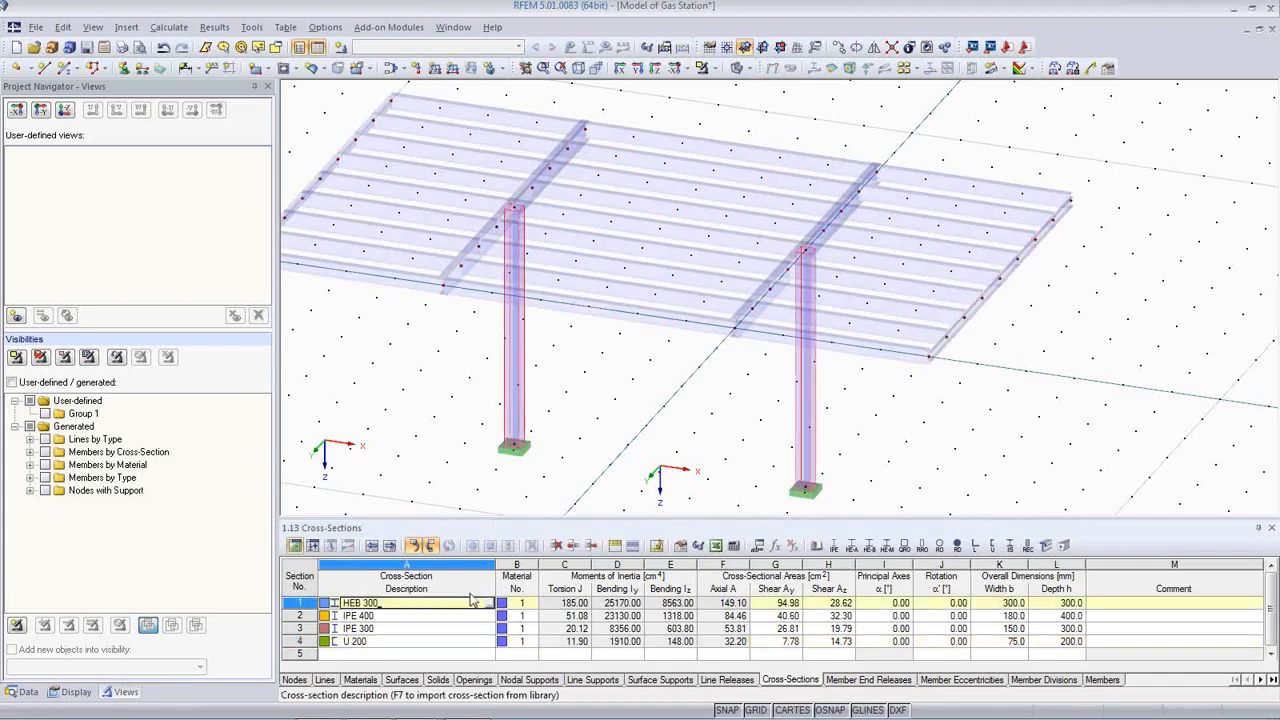
{"action": "key", "text": "Down"}
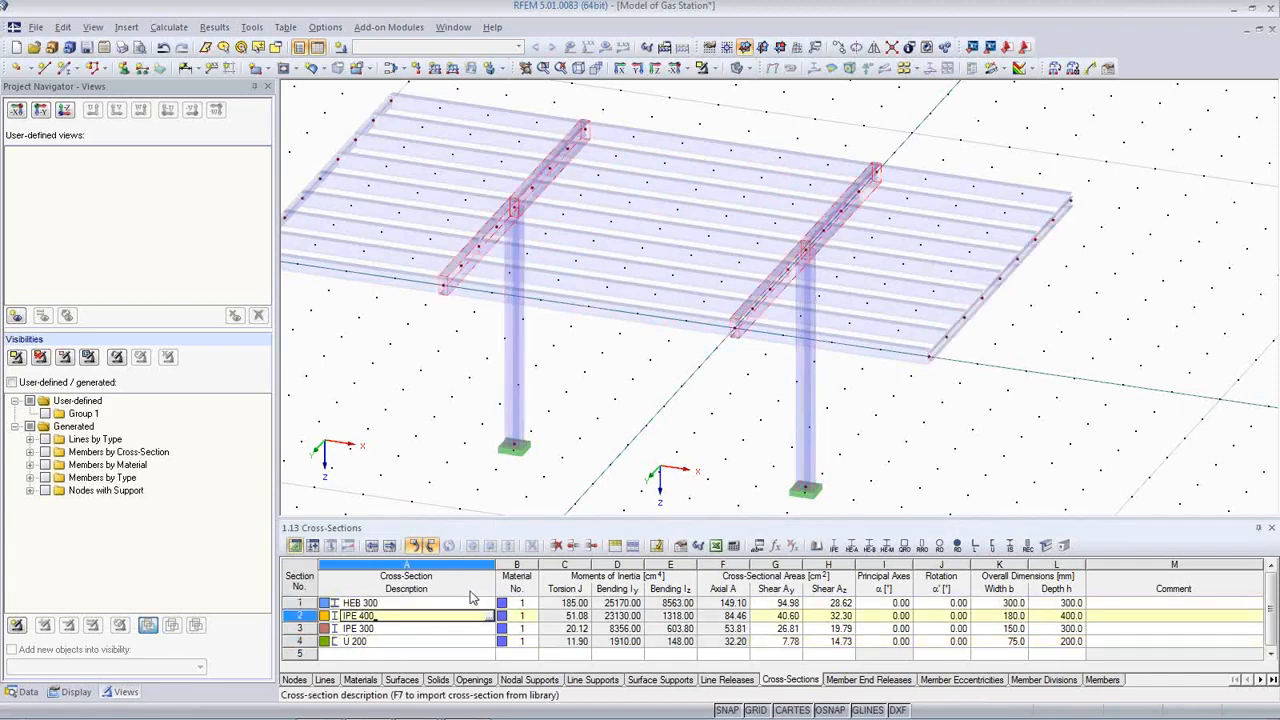
{"action": "key", "text": "Up"}
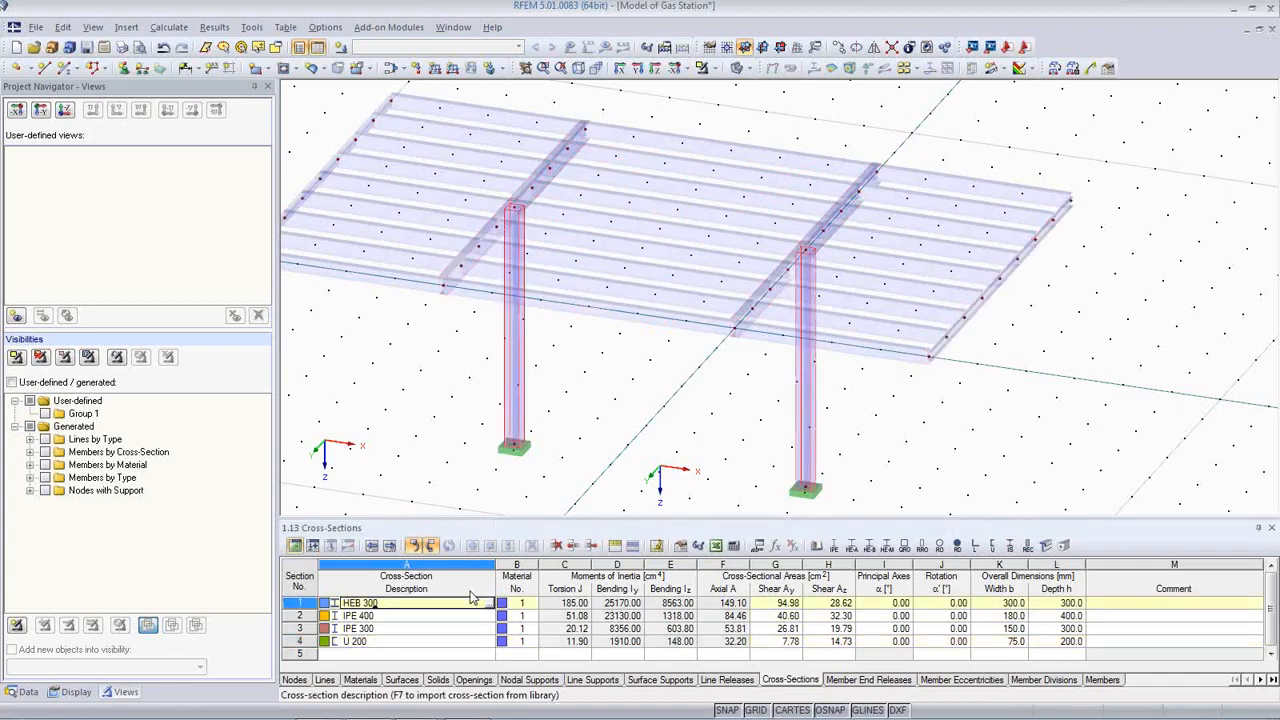
{"action": "key", "text": "Down"}
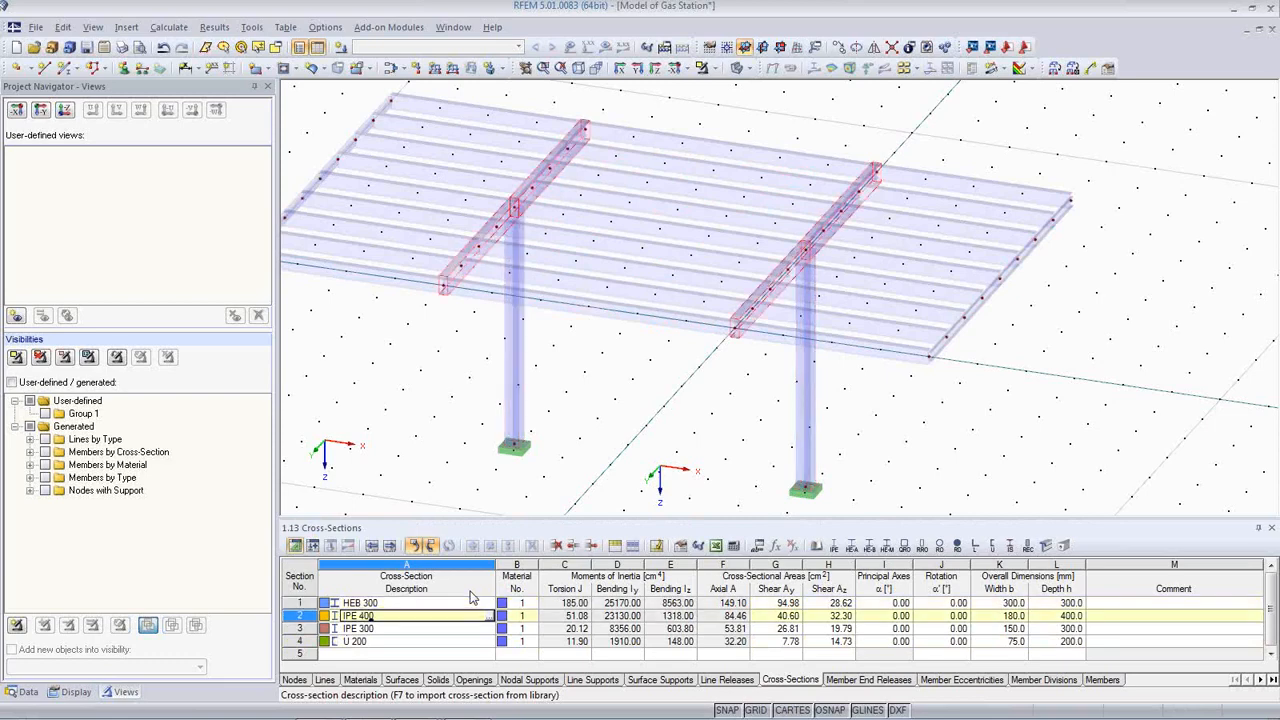
{"action": "key", "text": "Down"}
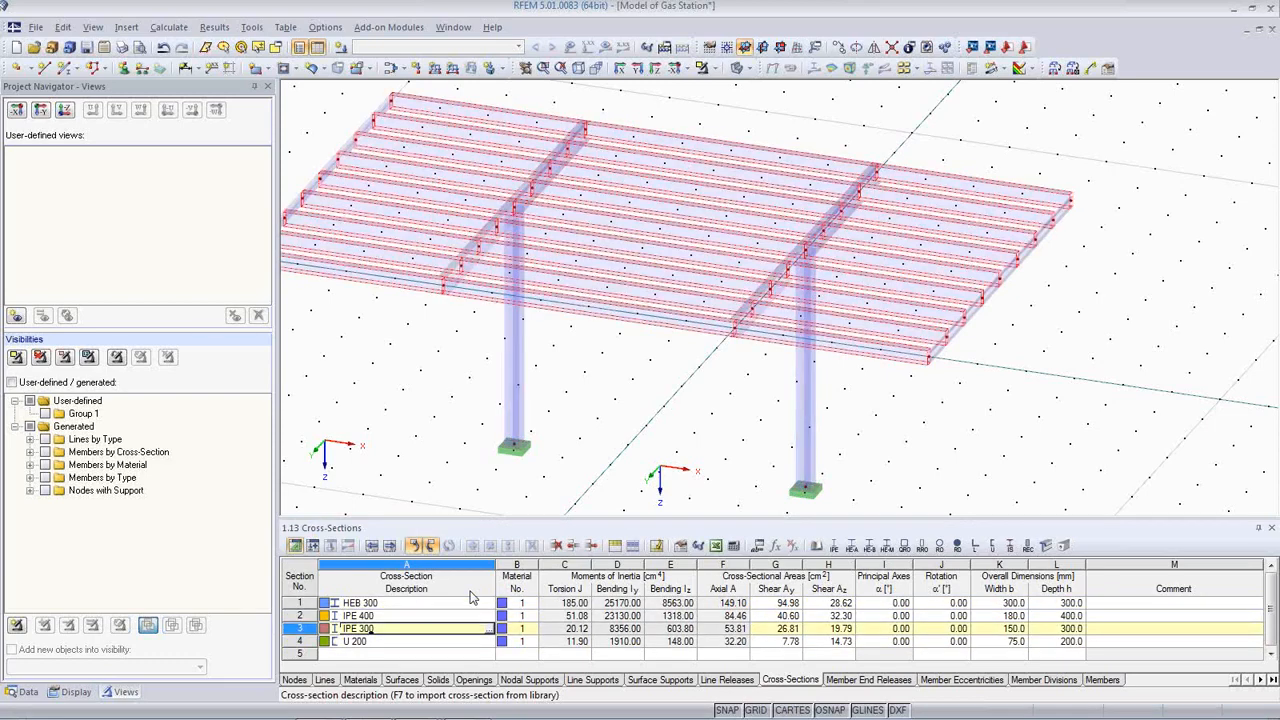
{"action": "key", "text": "Down"}
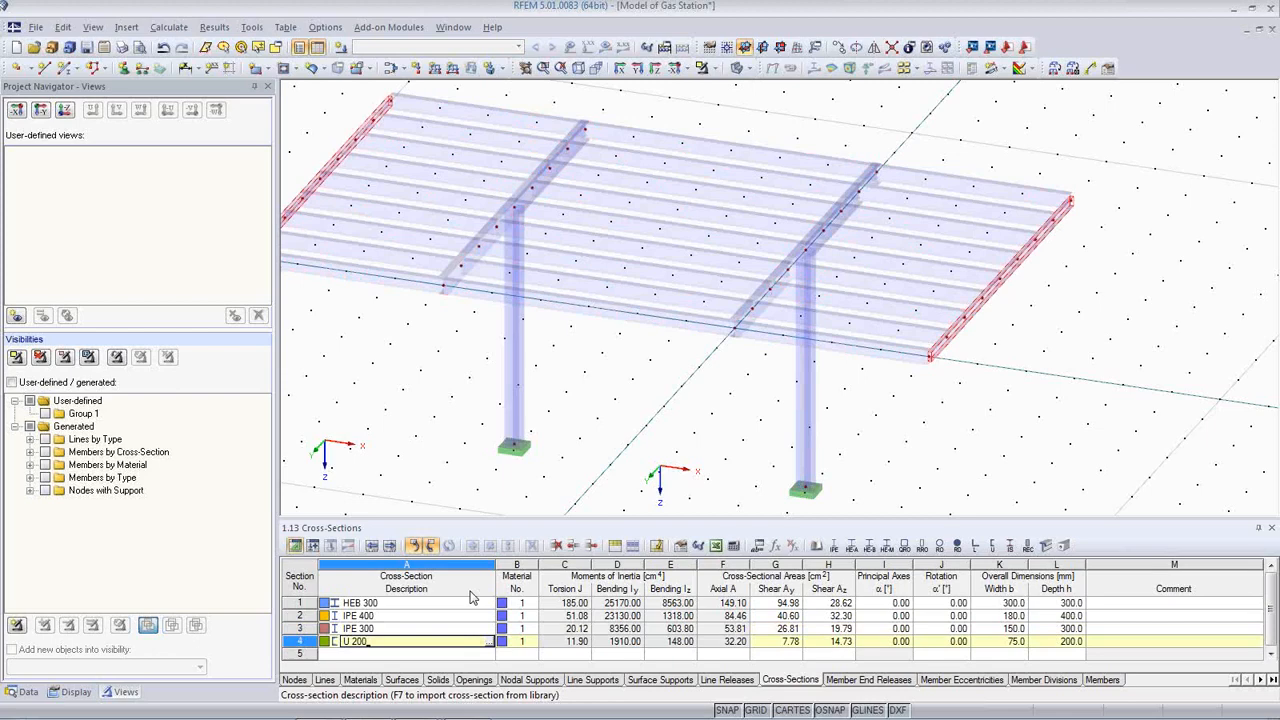
{"action": "key", "text": "Up"}
{"action": "key", "text": "Up"}
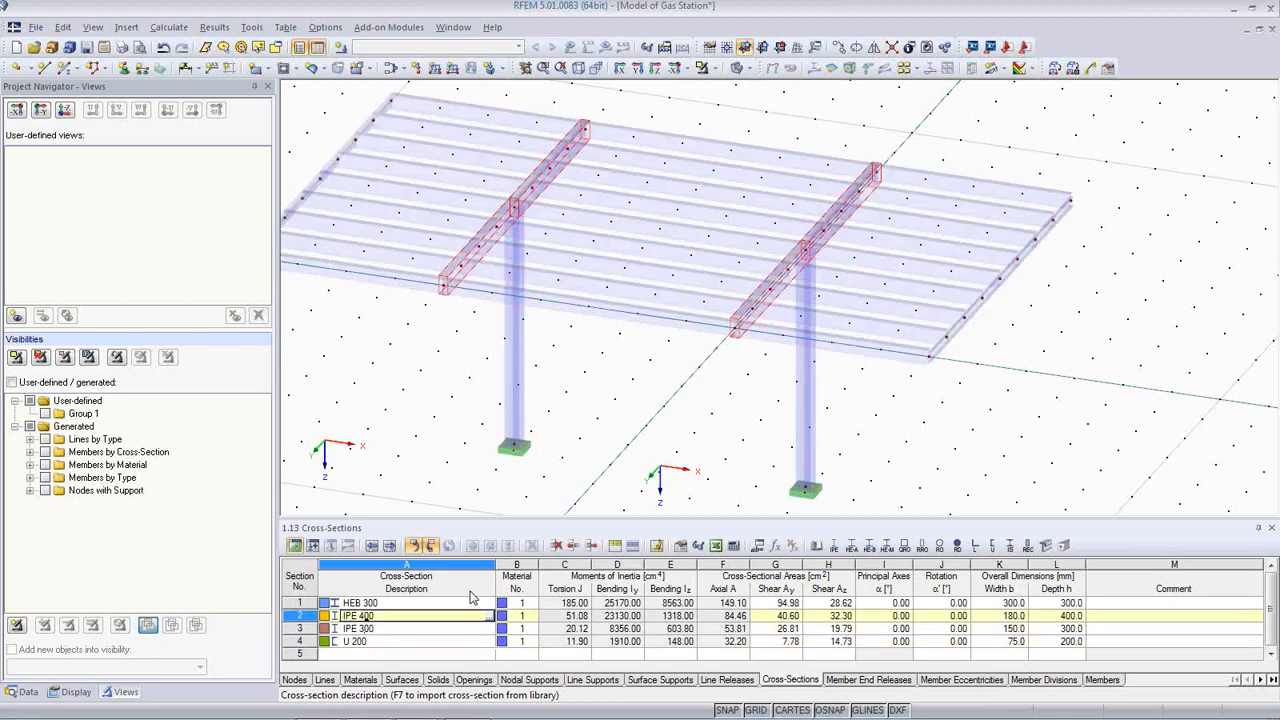
{"action": "key", "text": "Down"}
{"action": "key", "text": "Up"}
{"action": "key", "text": "Up"}
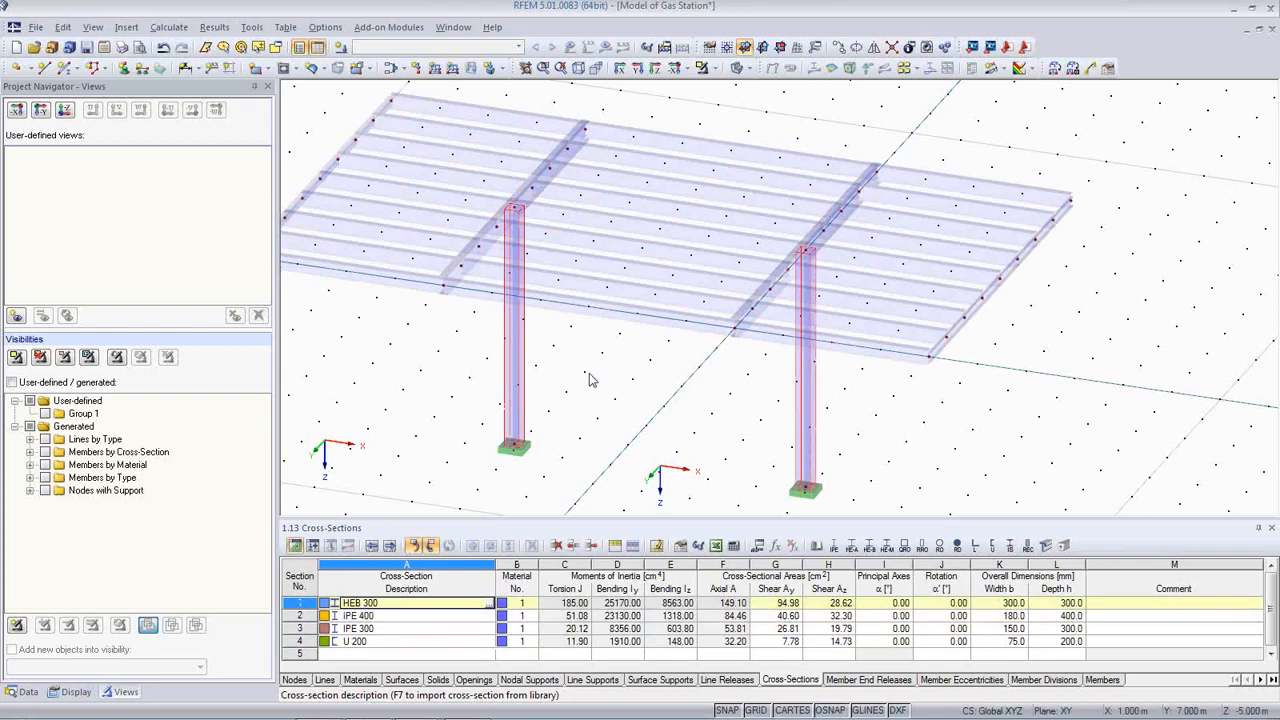
Step: Close the cross-sections table and rotate the canopy to a near-front elevation
{"action": "middle_click_drag", "start_coordinate": [596, 374], "coordinate": [708, 374]}
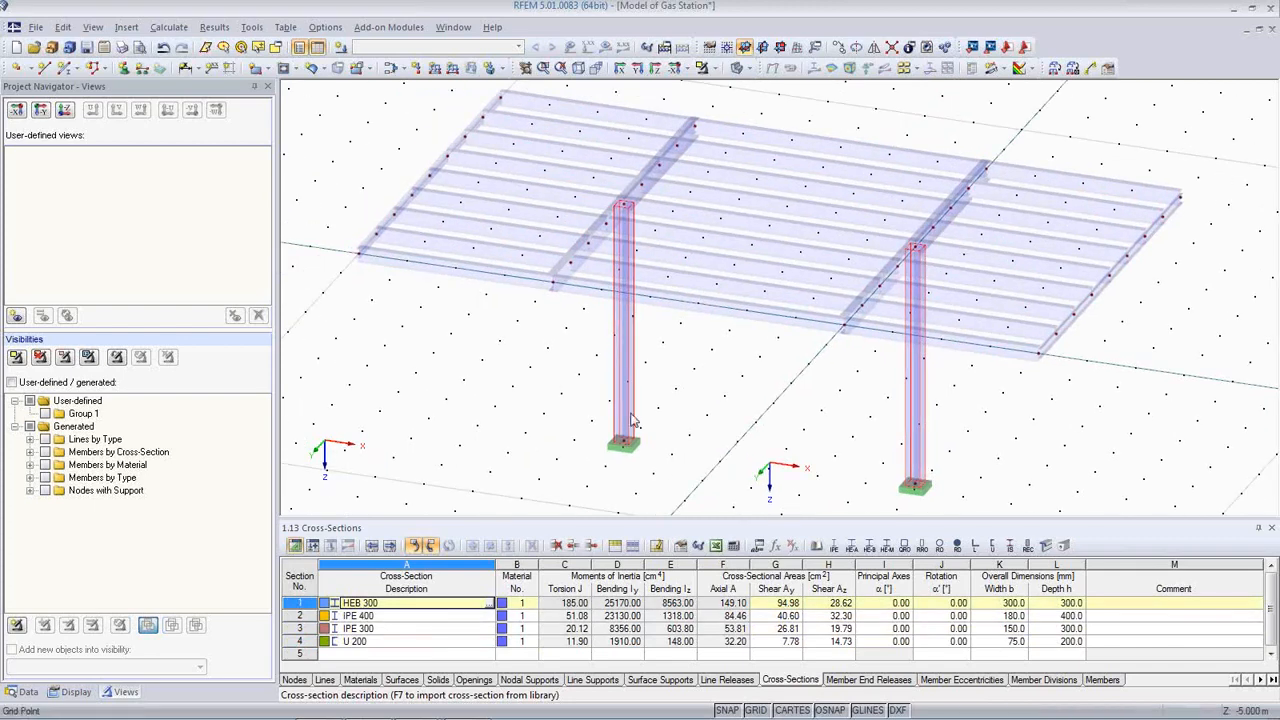
{"action": "left_click", "coordinate": [1272, 528]}
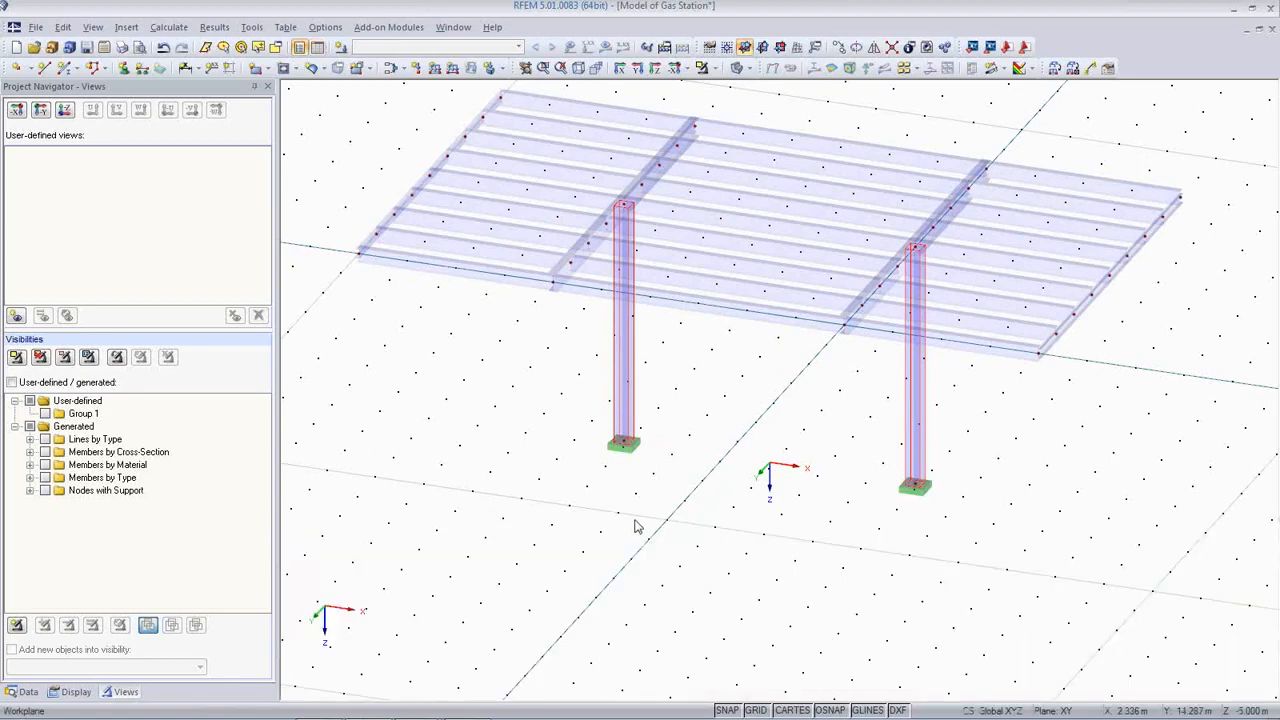
{"action": "middle_click_drag", "start_coordinate": [742, 527], "coordinate": [823, 486], "text": "ctrl"}
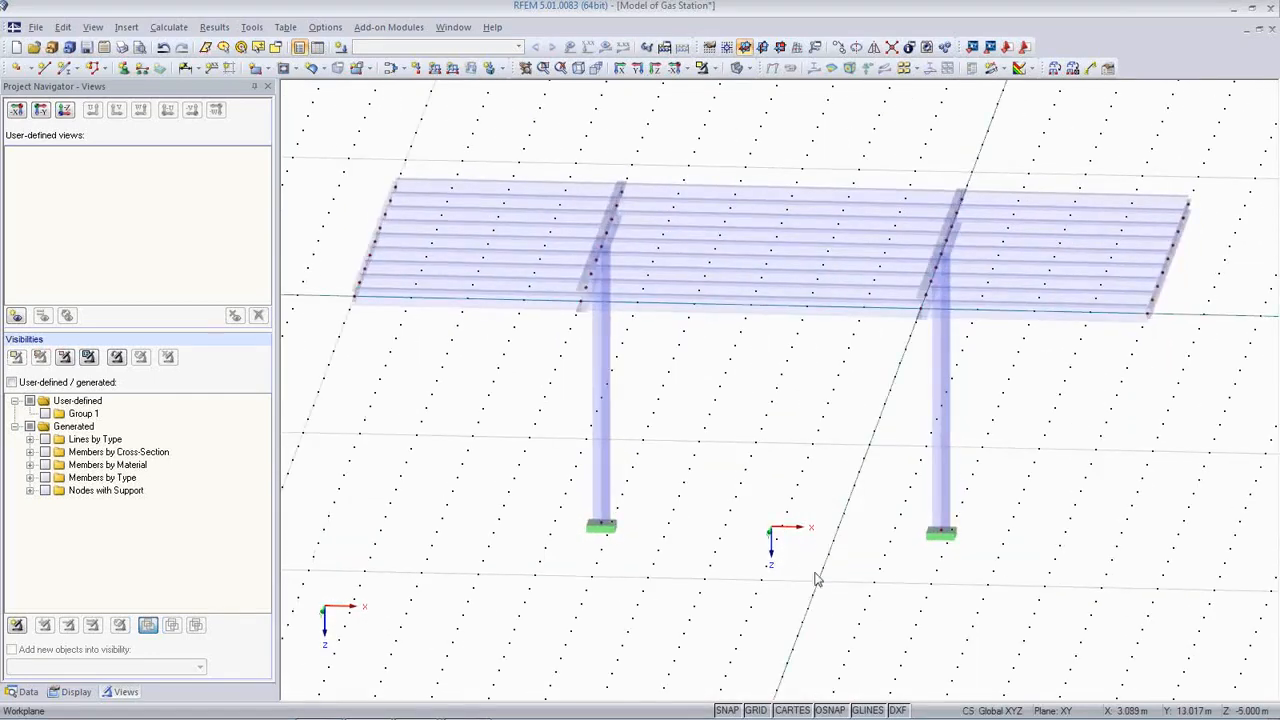
{"action": "middle_click_drag", "start_coordinate": [762, 700], "coordinate": [735, 510], "text": "ctrl"}
Step: Show the Data tree with Cross-Sections and Nodal Supports expanded, and open the Member End Releases context menu
{"action": "left_click", "coordinate": [24, 691]}
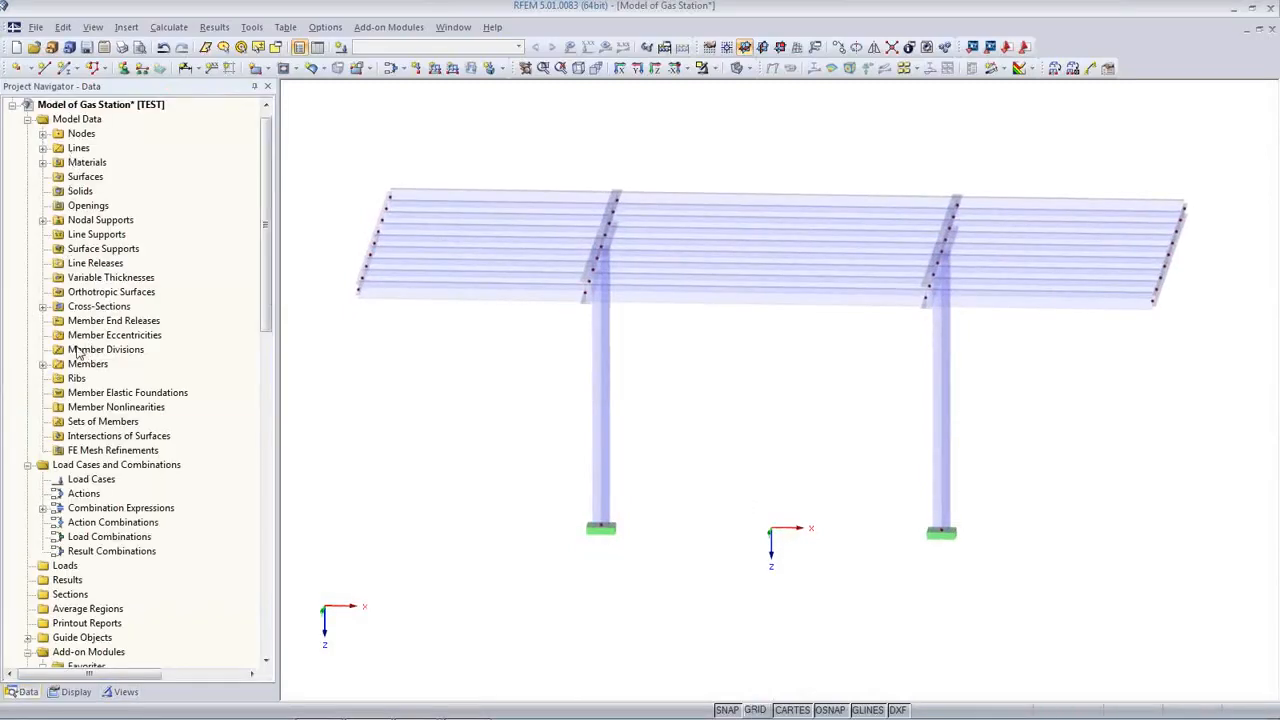
{"action": "left_click", "coordinate": [43, 306]}
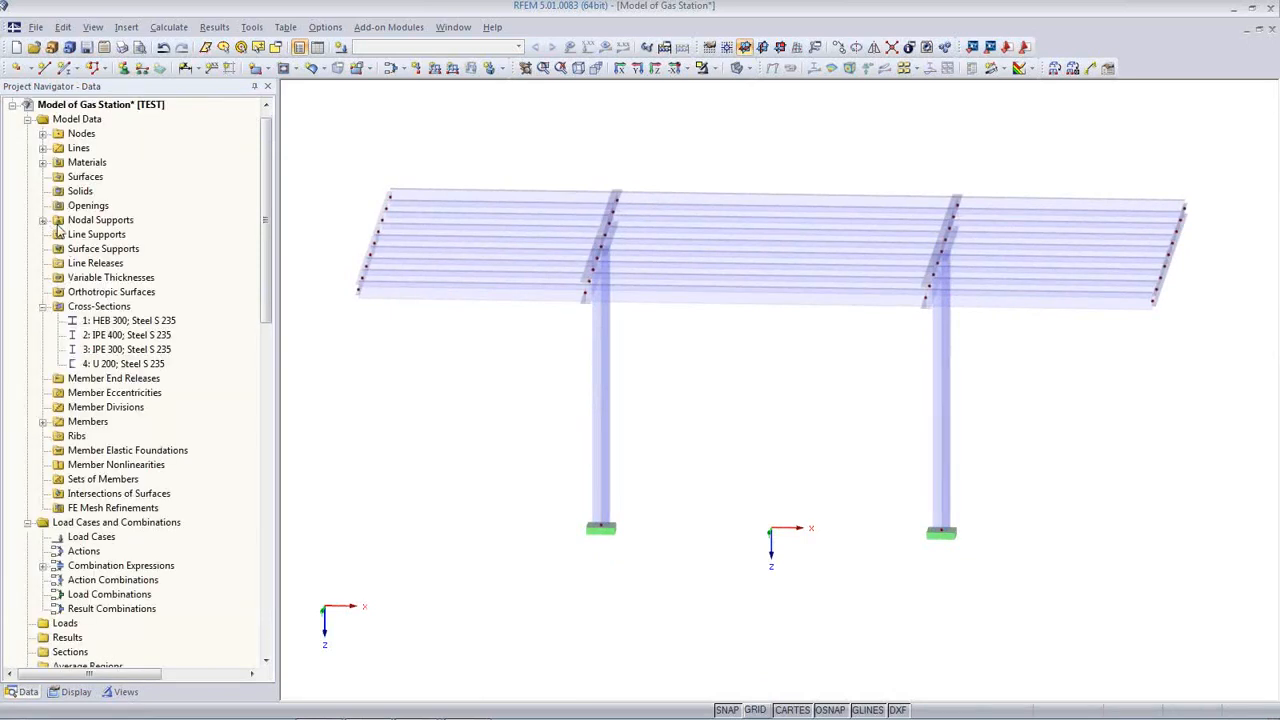
{"action": "left_click", "coordinate": [43, 221]}
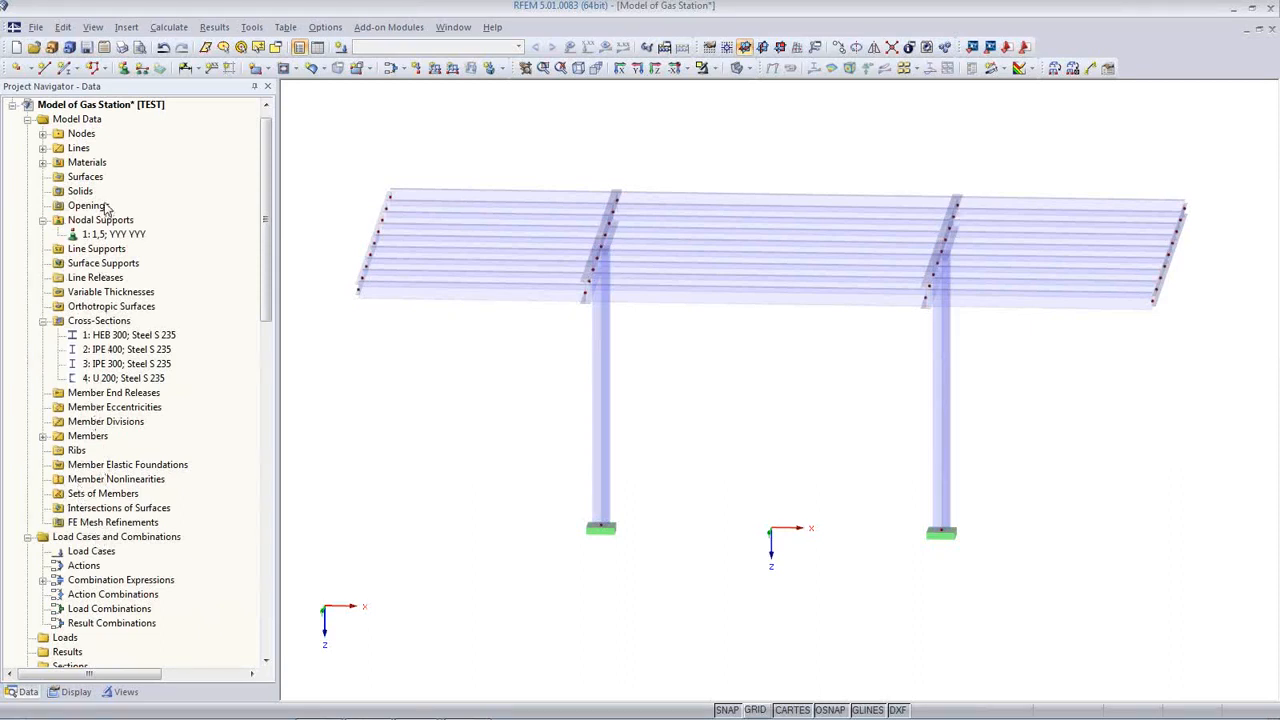
{"action": "left_click", "coordinate": [105, 279]}
{"action": "left_click", "coordinate": [100, 264]}
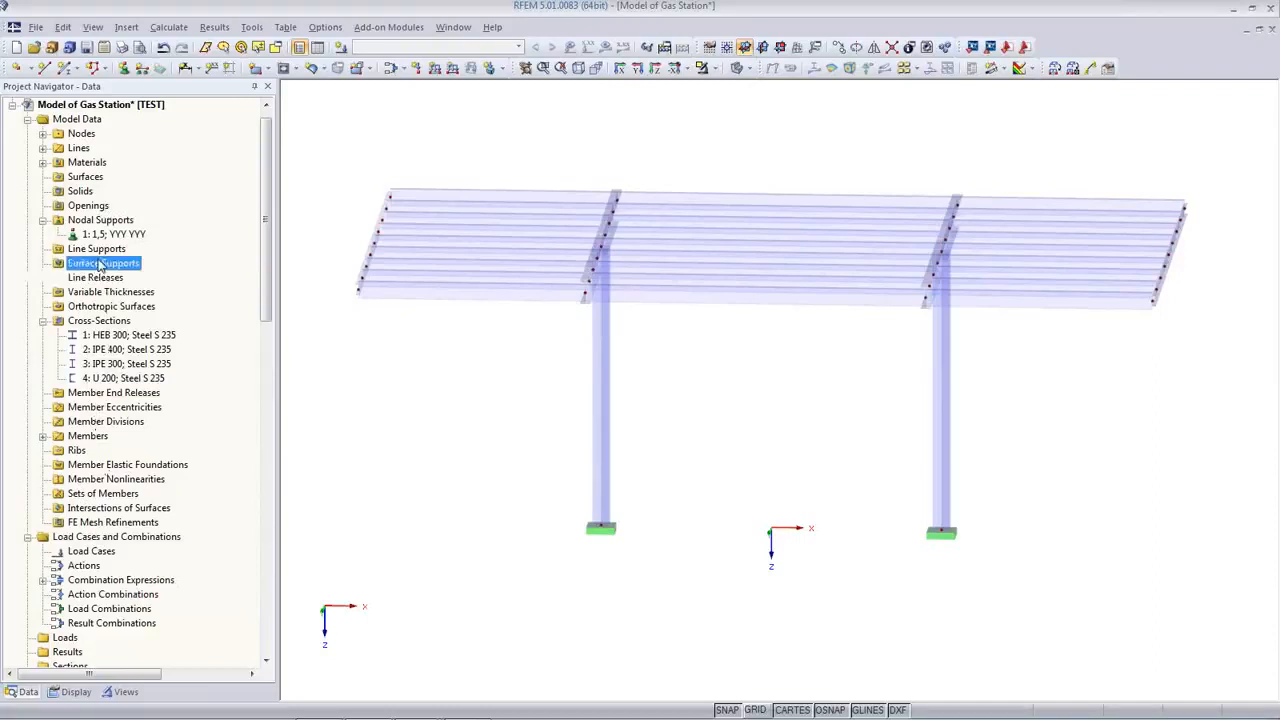
{"action": "left_click", "coordinate": [97, 250]}
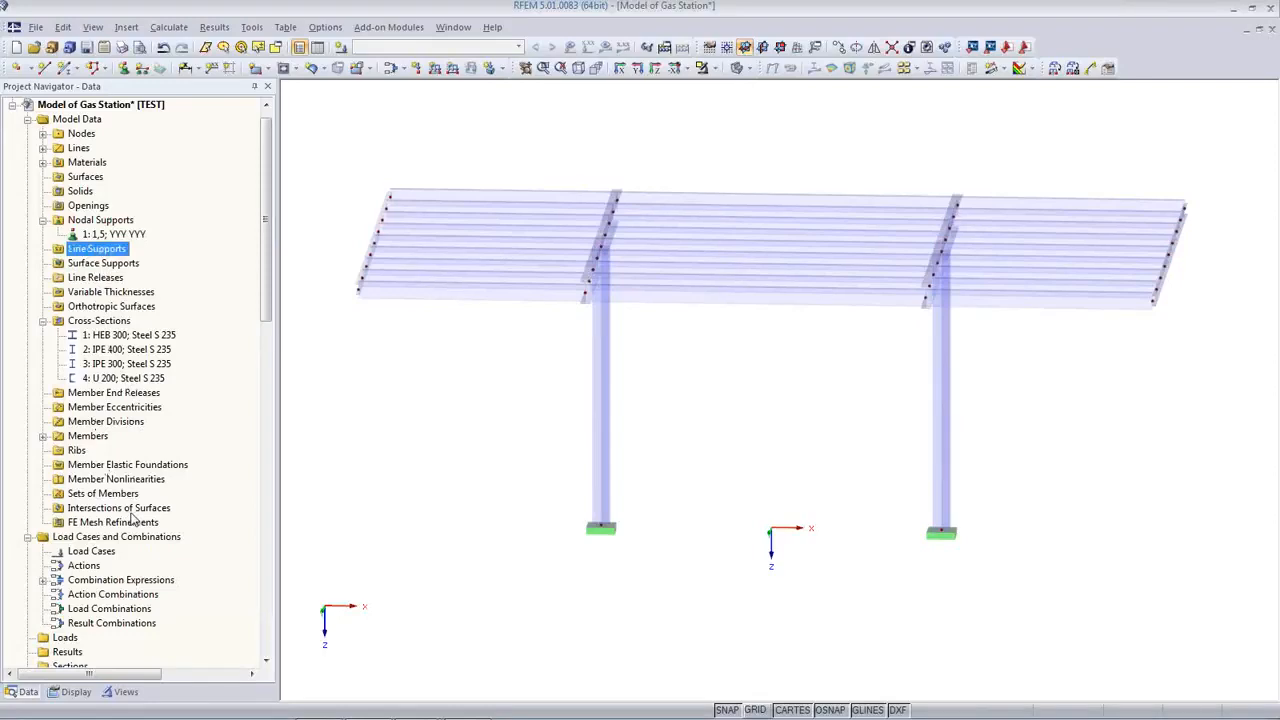
{"action": "left_click", "coordinate": [98, 396]}
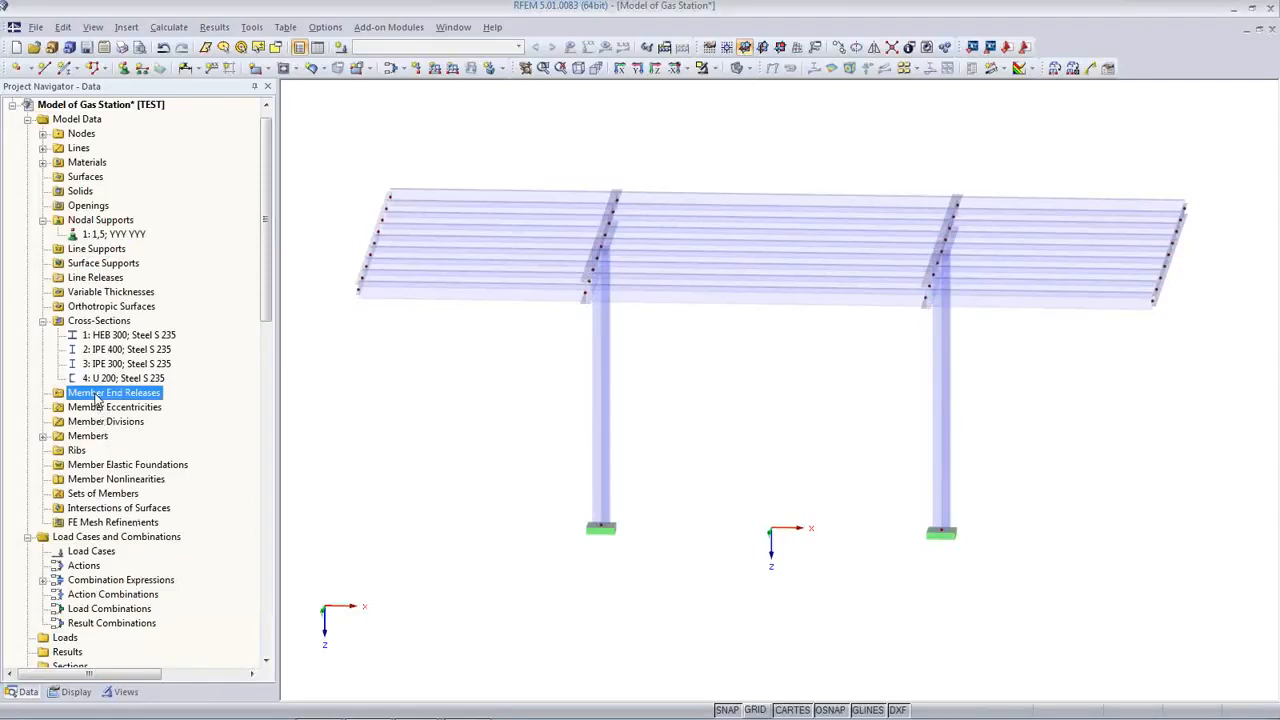
{"action": "right_click", "coordinate": [98, 397]}
Step: Define member end release 1 as global-axes scissors with My and Mz released
{"action": "left_click", "coordinate": [155, 422]}
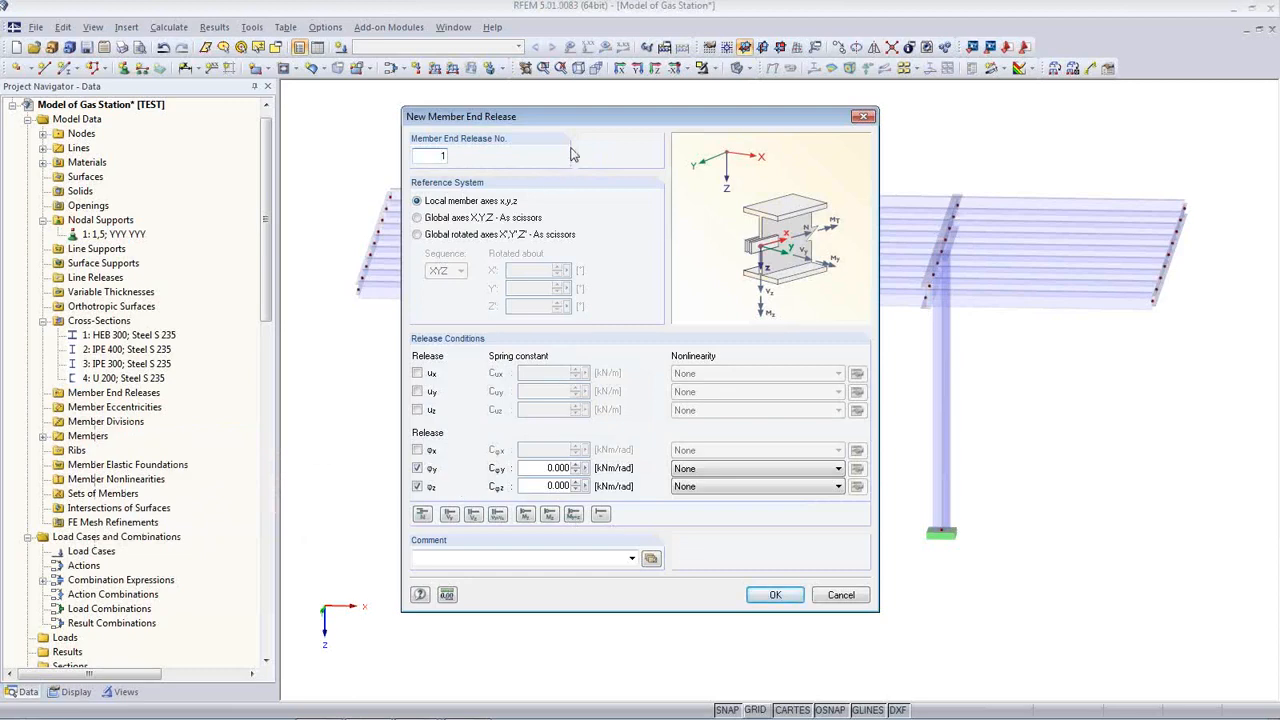
{"action": "left_click_drag", "start_coordinate": [586, 126], "coordinate": [617, 448]}
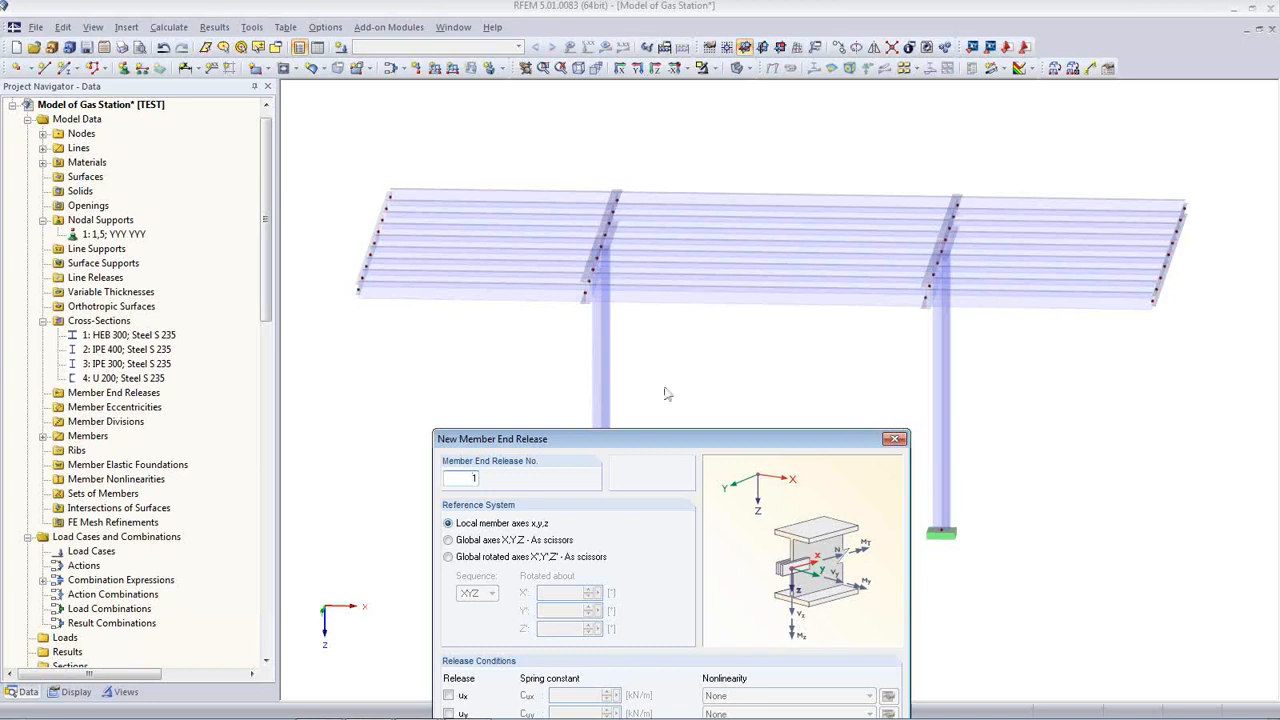
{"action": "left_click_drag", "start_coordinate": [675, 443], "coordinate": [673, 257]}
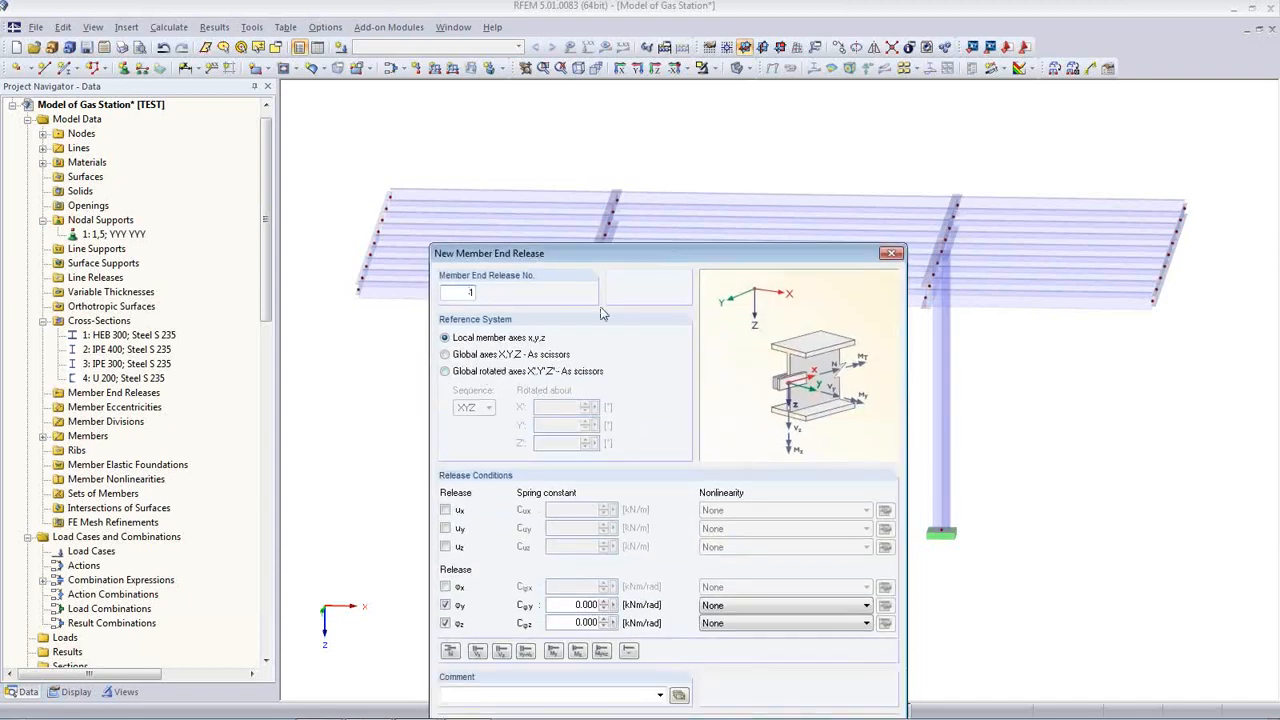
{"action": "left_click_drag", "start_coordinate": [624, 255], "coordinate": [632, 190]}
{"action": "left_click", "coordinate": [454, 290]}
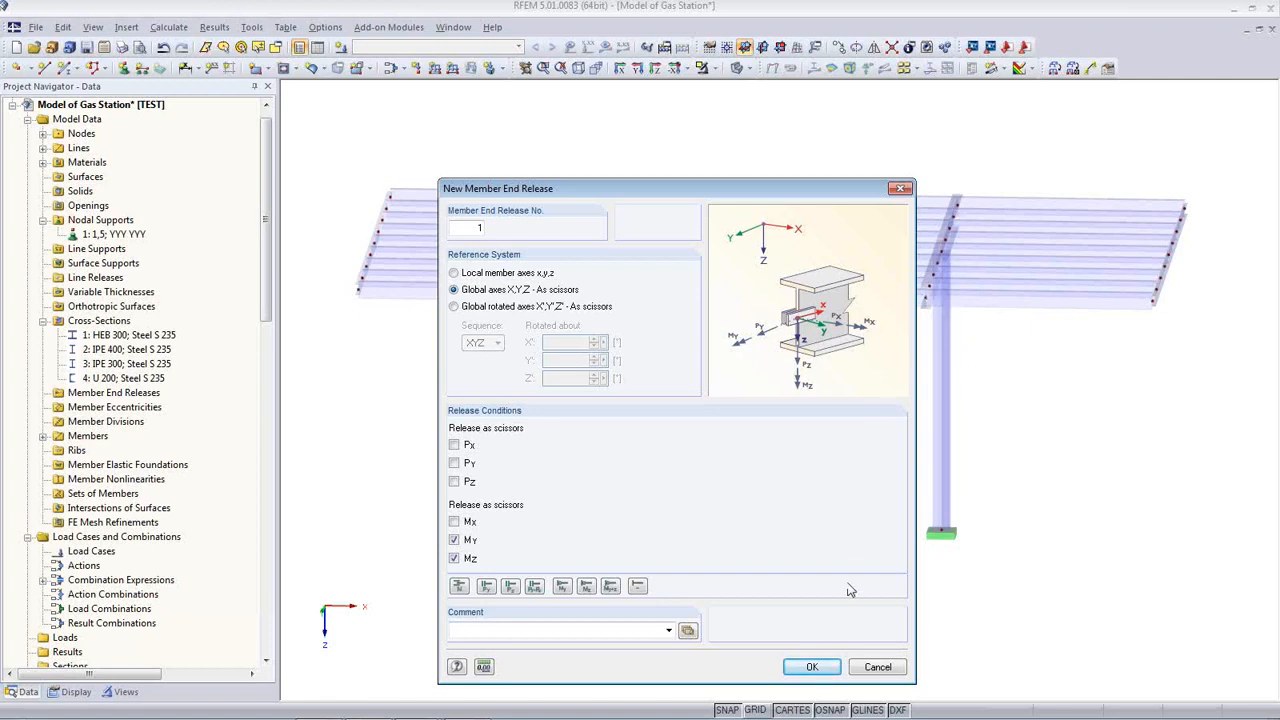
{"action": "left_click", "coordinate": [812, 667]}
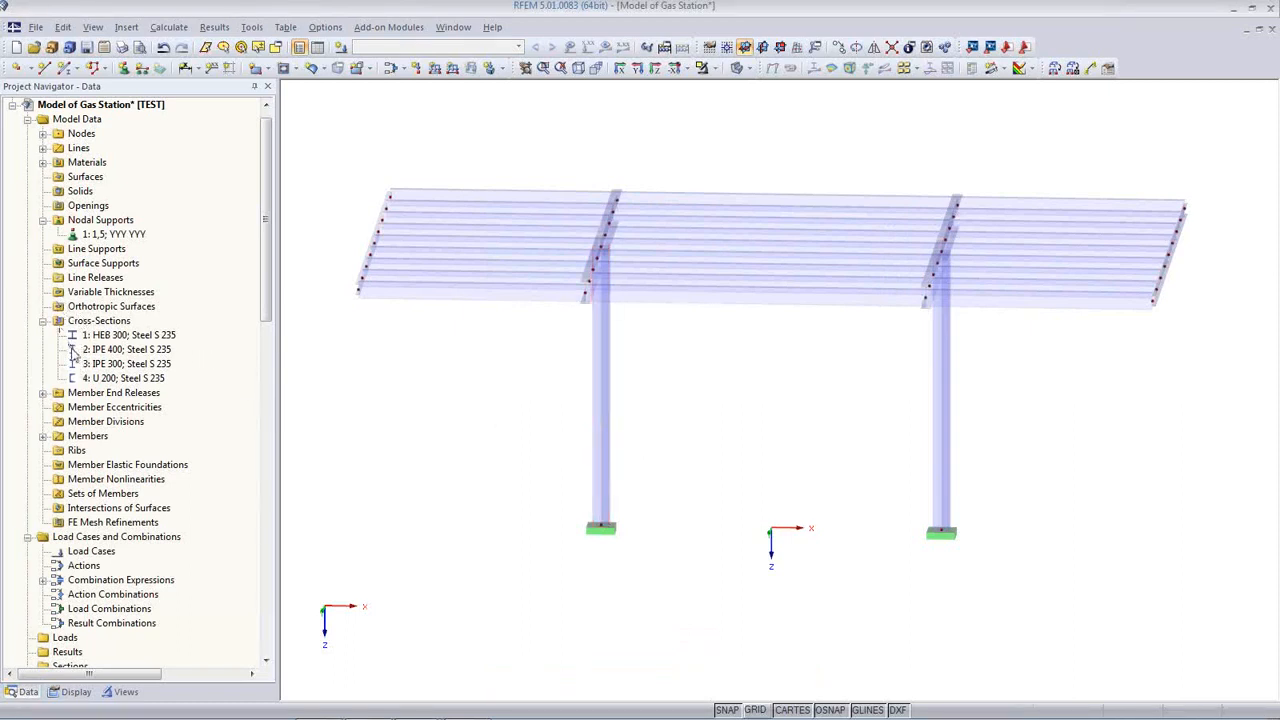
Step: Start assigning release 1 graphically and window-select purlin ends at both girders
{"action": "left_click", "coordinate": [43, 393]}
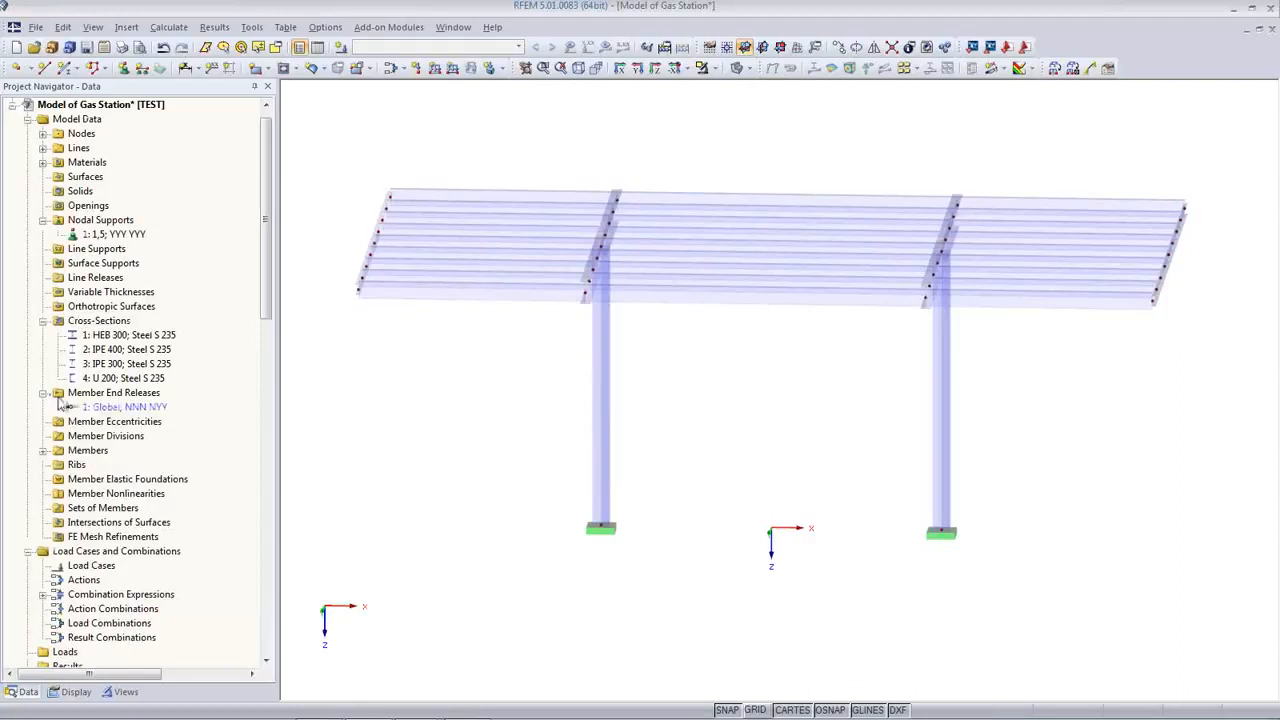
{"action": "right_click", "coordinate": [116, 410]}
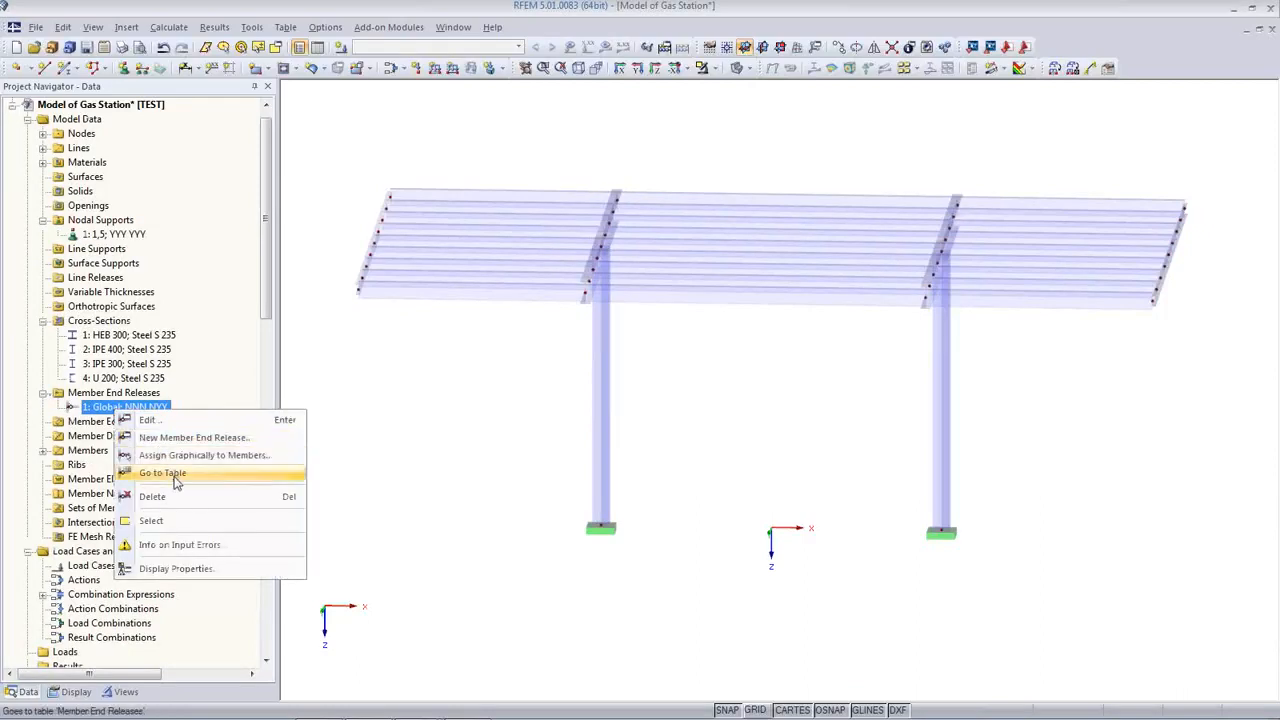
{"action": "left_click", "coordinate": [186, 456]}
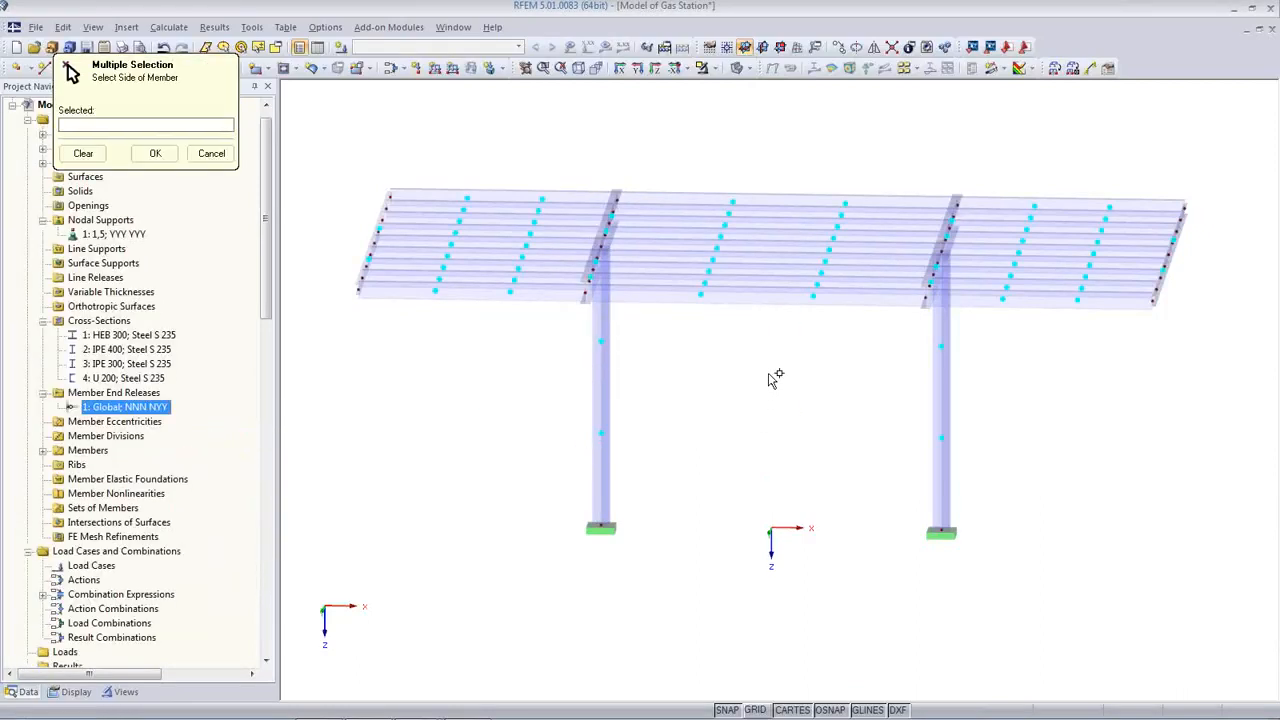
{"action": "left_click_drag", "start_coordinate": [786, 383], "coordinate": [752, 172]}
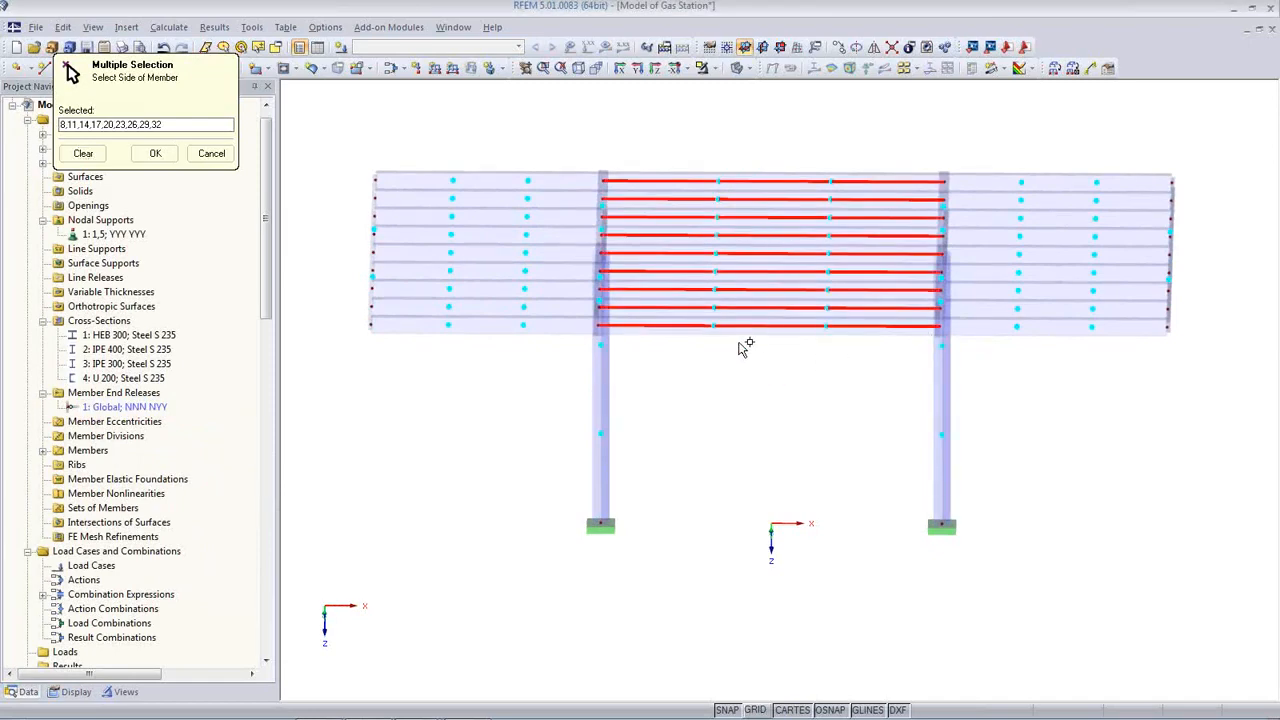
{"action": "left_click", "coordinate": [555, 322]}
{"action": "left_click", "coordinate": [557, 308]}
{"action": "left_click", "coordinate": [551, 271]}
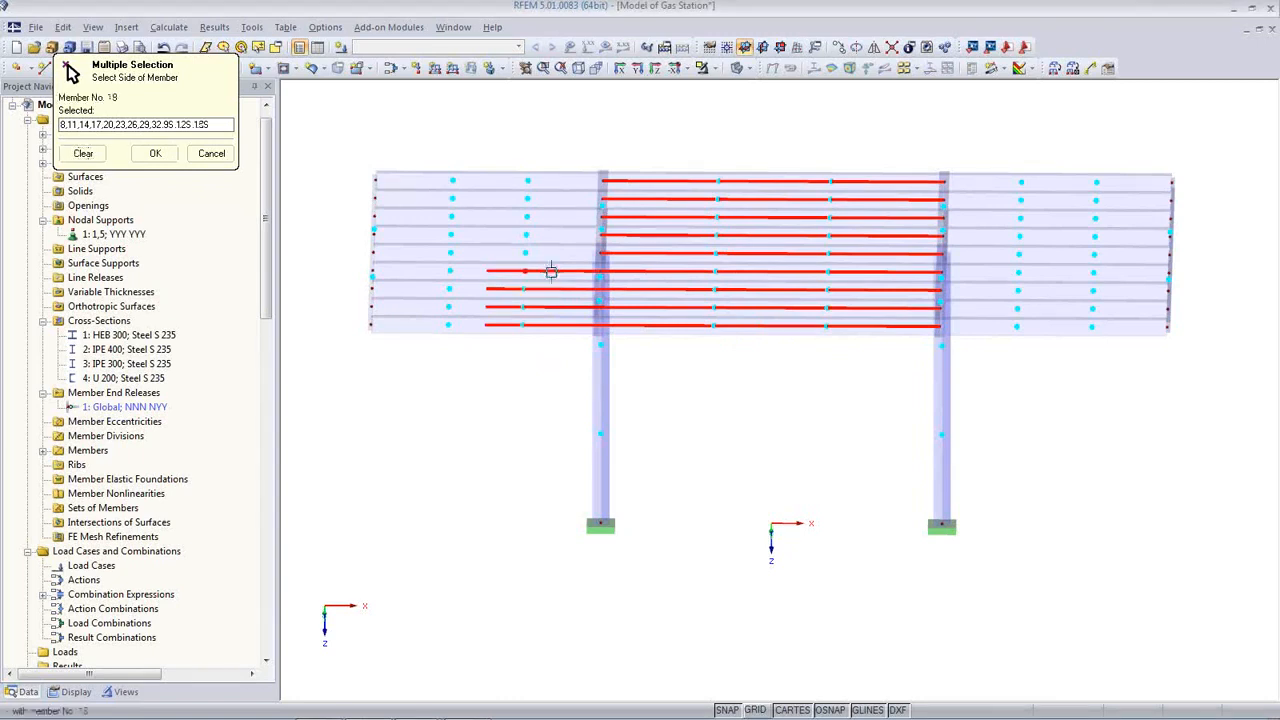
{"action": "left_click", "coordinate": [549, 253]}
{"action": "left_click", "coordinate": [549, 234]}
{"action": "left_click", "coordinate": [549, 216]}
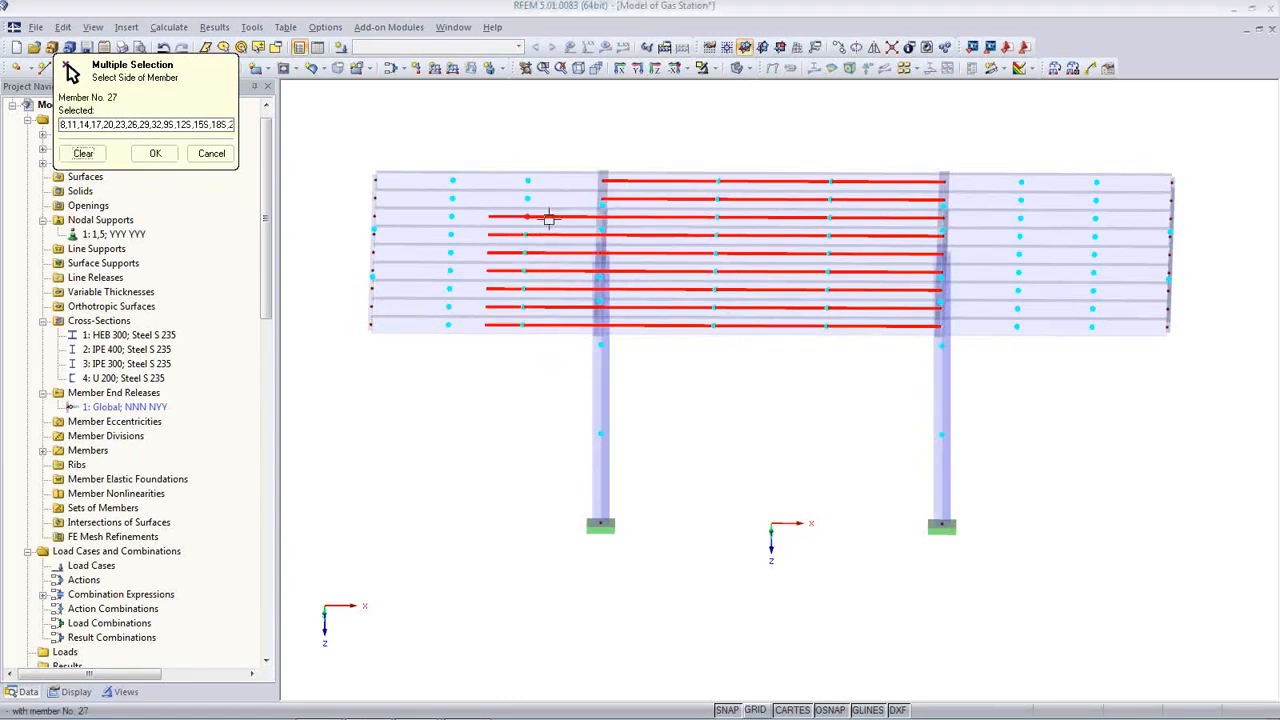
{"action": "left_click", "coordinate": [550, 198]}
{"action": "left_click", "coordinate": [549, 180]}
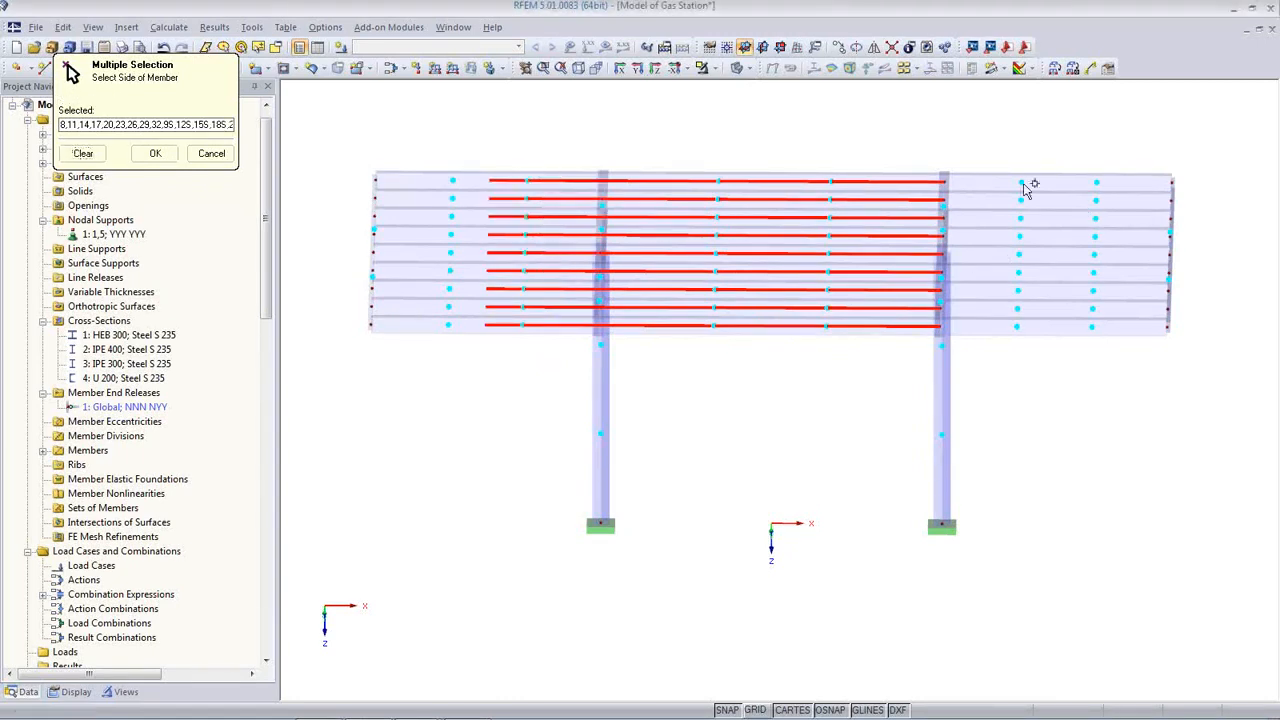
{"action": "left_click_drag", "start_coordinate": [938, 138], "coordinate": [1028, 366]}
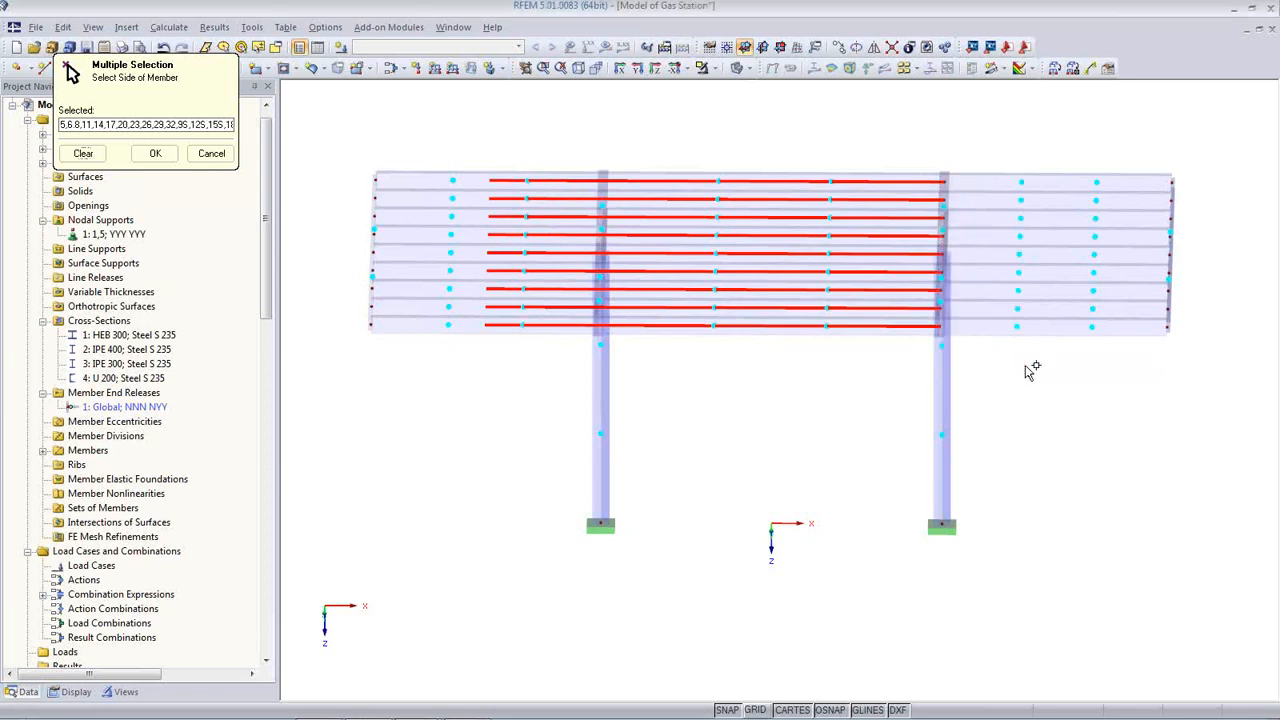
{"action": "middle_click_drag", "start_coordinate": [1027, 384], "coordinate": [954, 347], "text": "ctrl"}
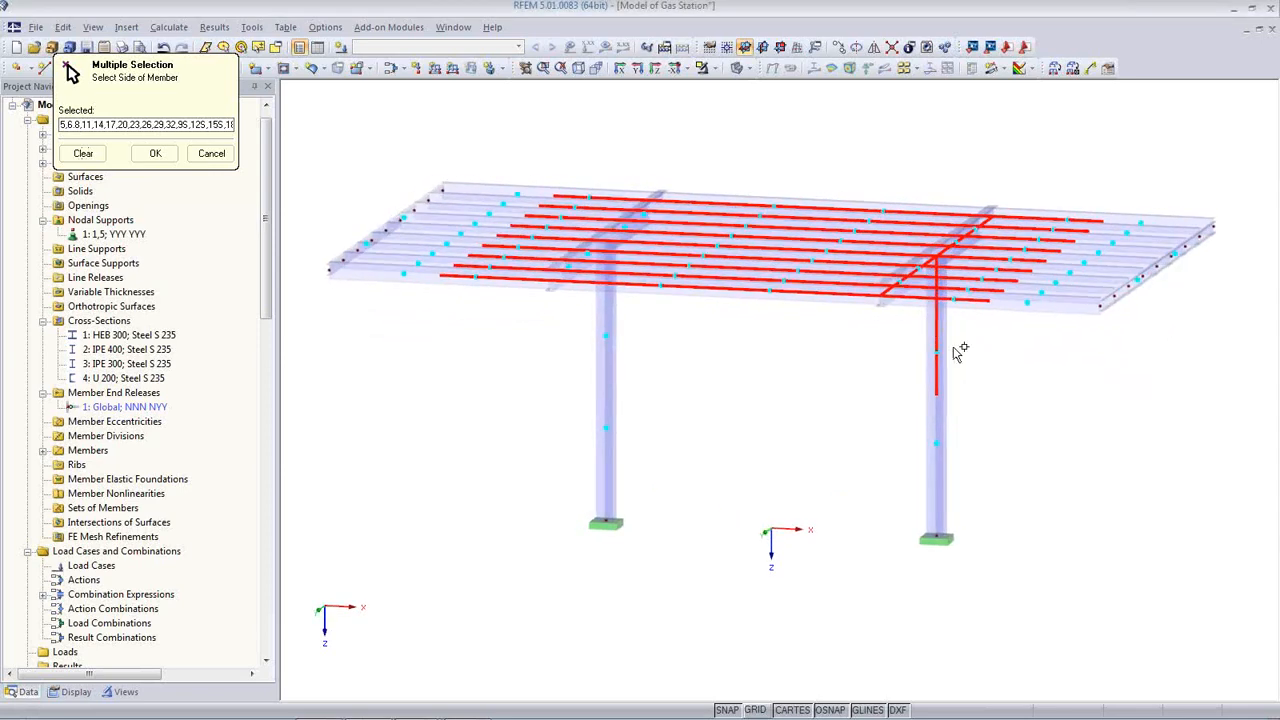
{"action": "middle_click_drag", "start_coordinate": [872, 371], "coordinate": [845, 486], "text": "ctrl"}
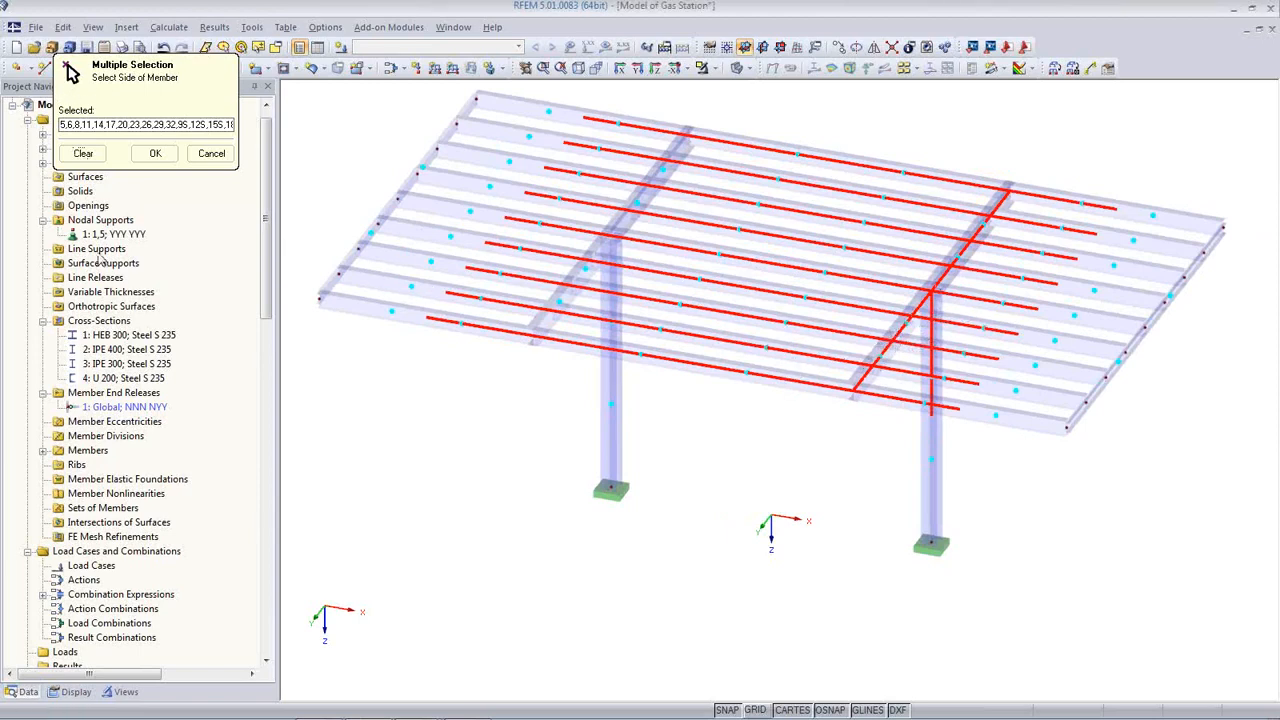
Step: Clear the selection and reselect the nine beam ends between the columns plus the right-hand ends
{"action": "left_click", "coordinate": [83, 153]}
{"action": "middle_click_drag", "start_coordinate": [737, 446], "coordinate": [785, 437], "text": "ctrl"}
{"action": "left_click_drag", "start_coordinate": [785, 437], "coordinate": [722, 120]}
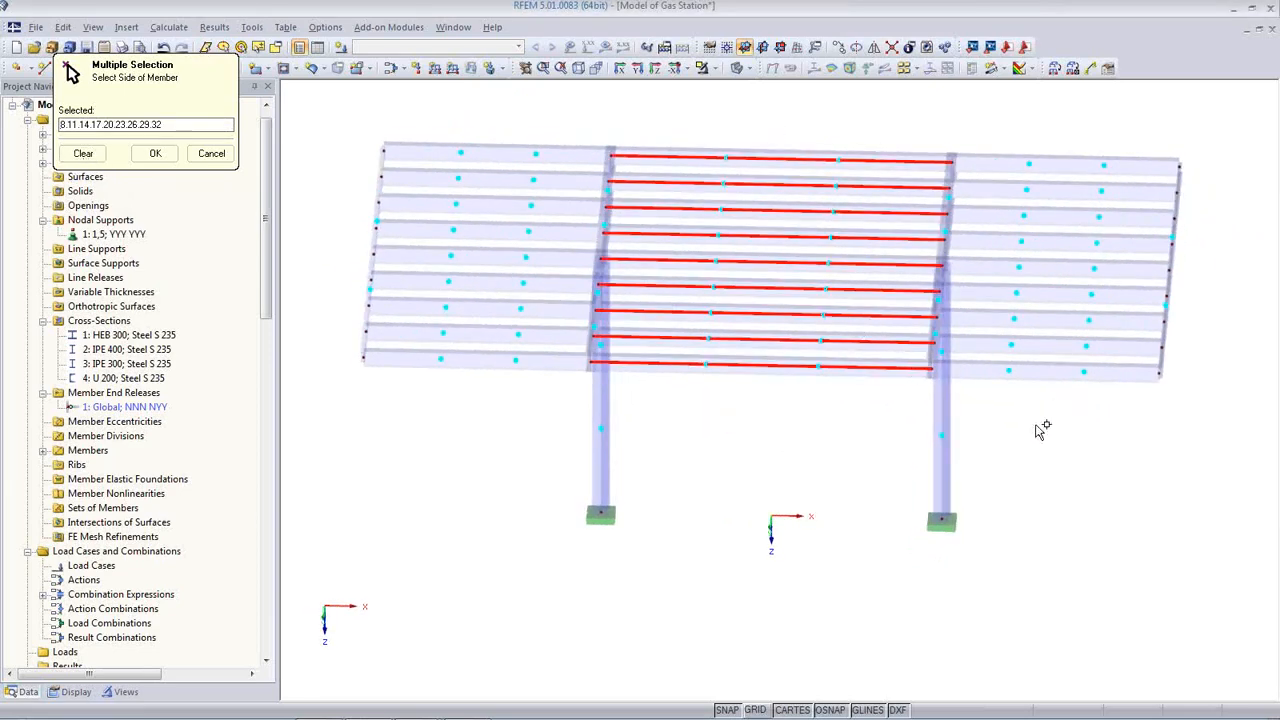
{"action": "mouse_move", "coordinate": [1035, 424]}
{"action": "middle_mouse_down", "text": "ctrl"}
{"action": "mouse_move", "coordinate": [1057, 423]}
{"action": "mouse_move", "coordinate": [1047, 420]}
{"action": "middle_mouse_up", "text": "ctrl"}
{"action": "left_click_drag", "start_coordinate": [1022, 414], "coordinate": [997, 134]}
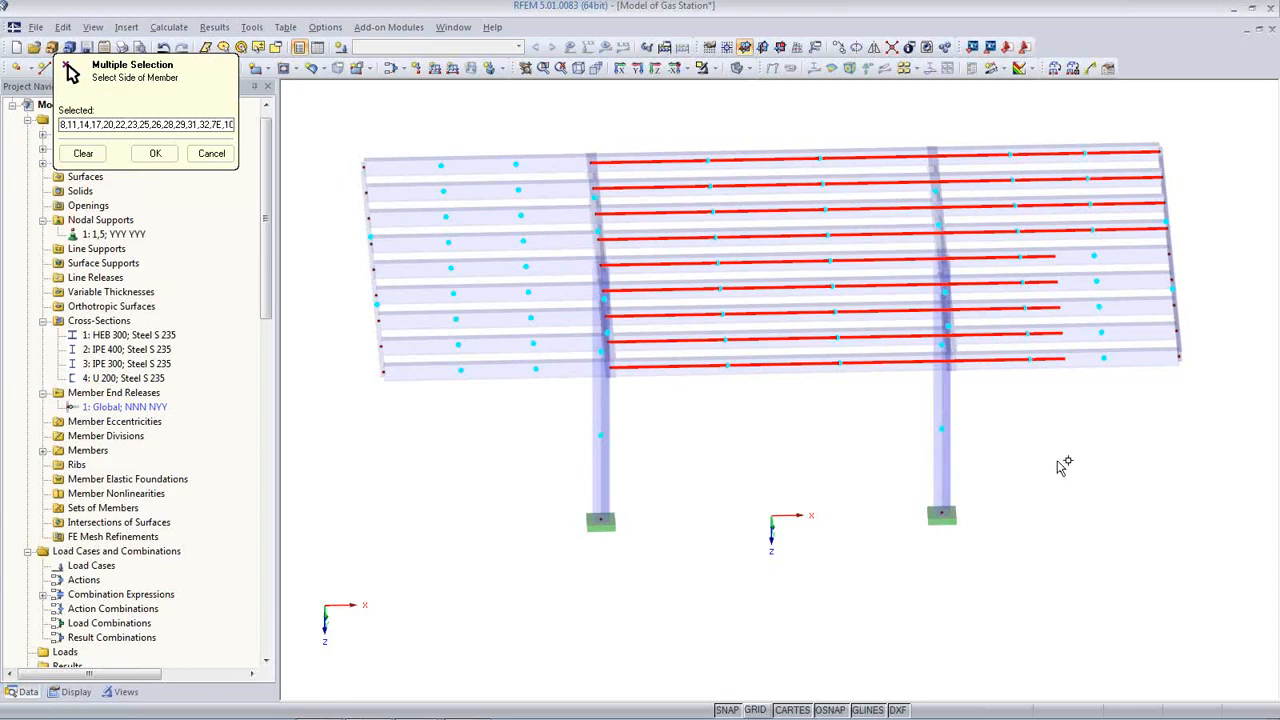
{"action": "middle_click_drag", "start_coordinate": [1063, 466], "coordinate": [1040, 437], "text": "ctrl"}
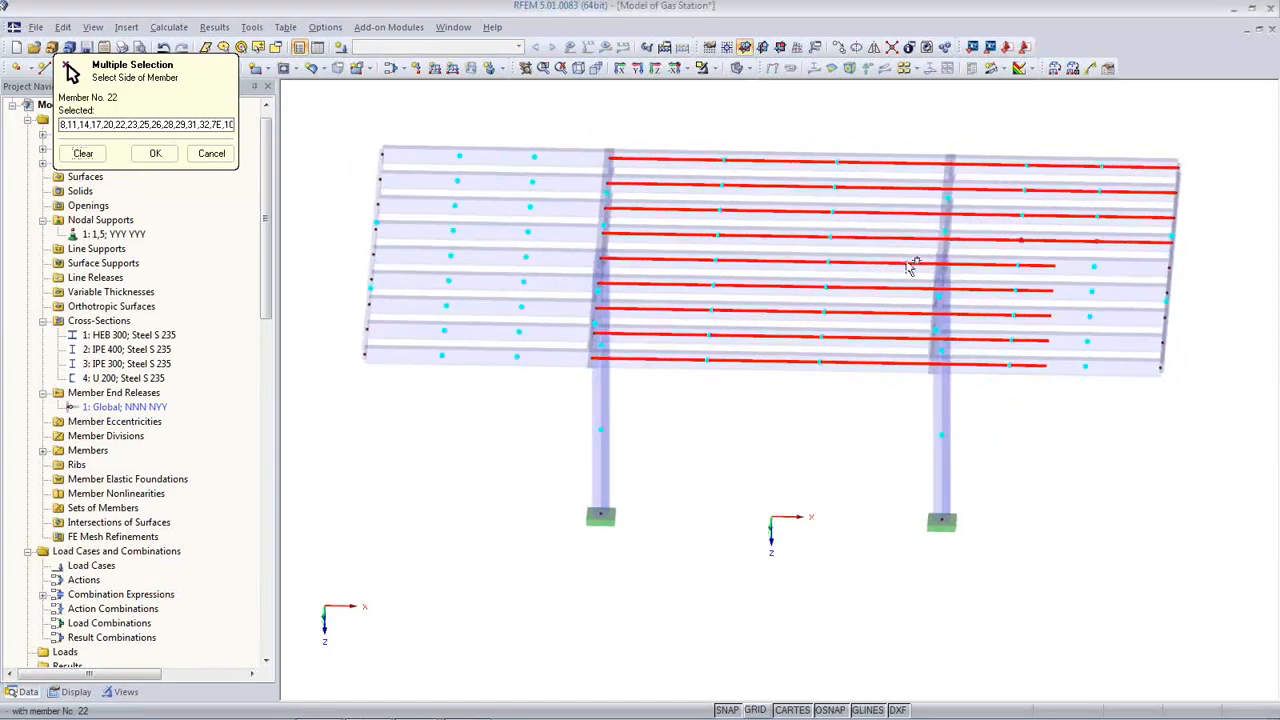
Step: Clear the selection again and pick the right-bay purlin ends one by one, starting with members 7 and 10
{"action": "left_click", "coordinate": [83, 153]}
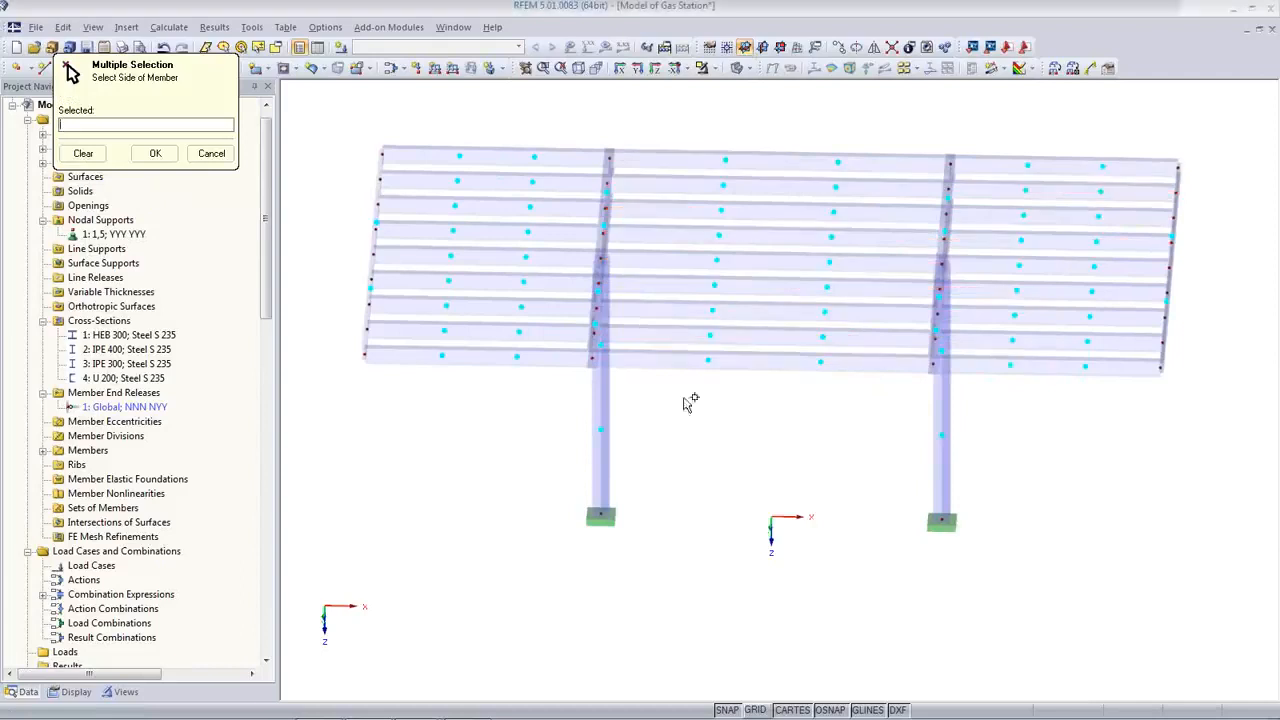
{"action": "left_click", "coordinate": [955, 366]}
{"action": "left_click", "coordinate": [972, 341]}
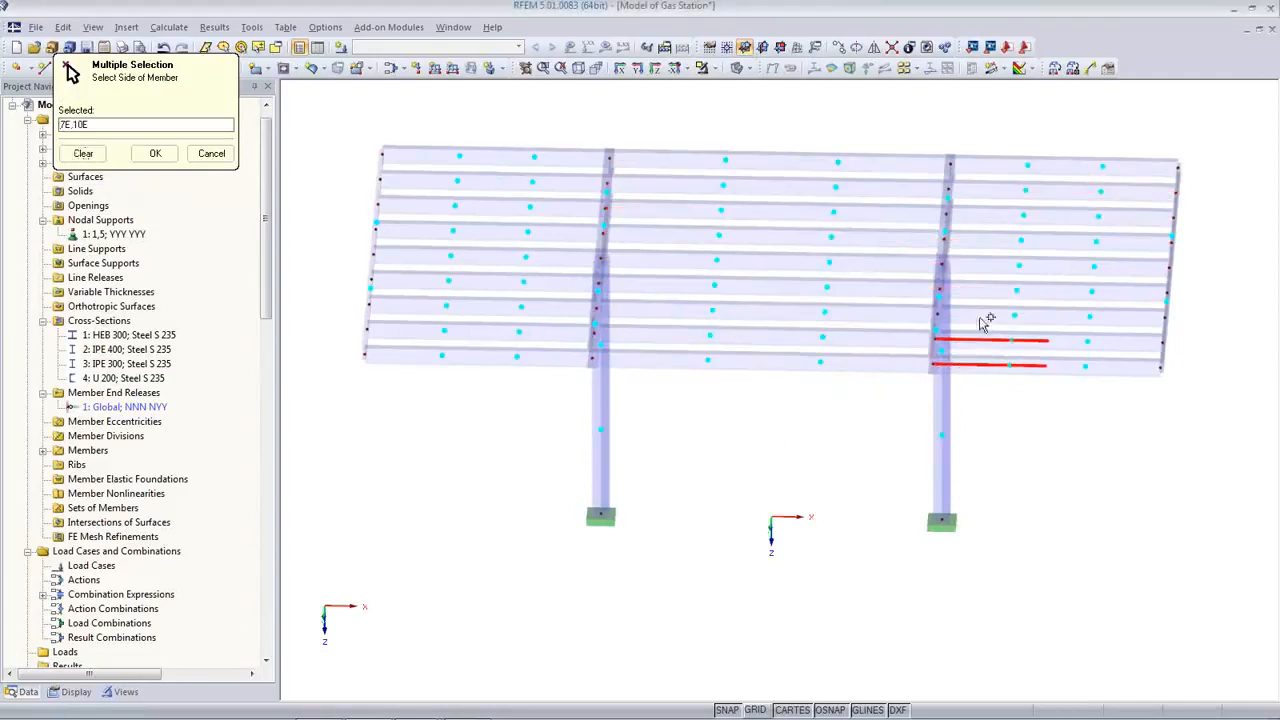
{"action": "left_click", "coordinate": [988, 315]}
{"action": "left_click", "coordinate": [990, 290]}
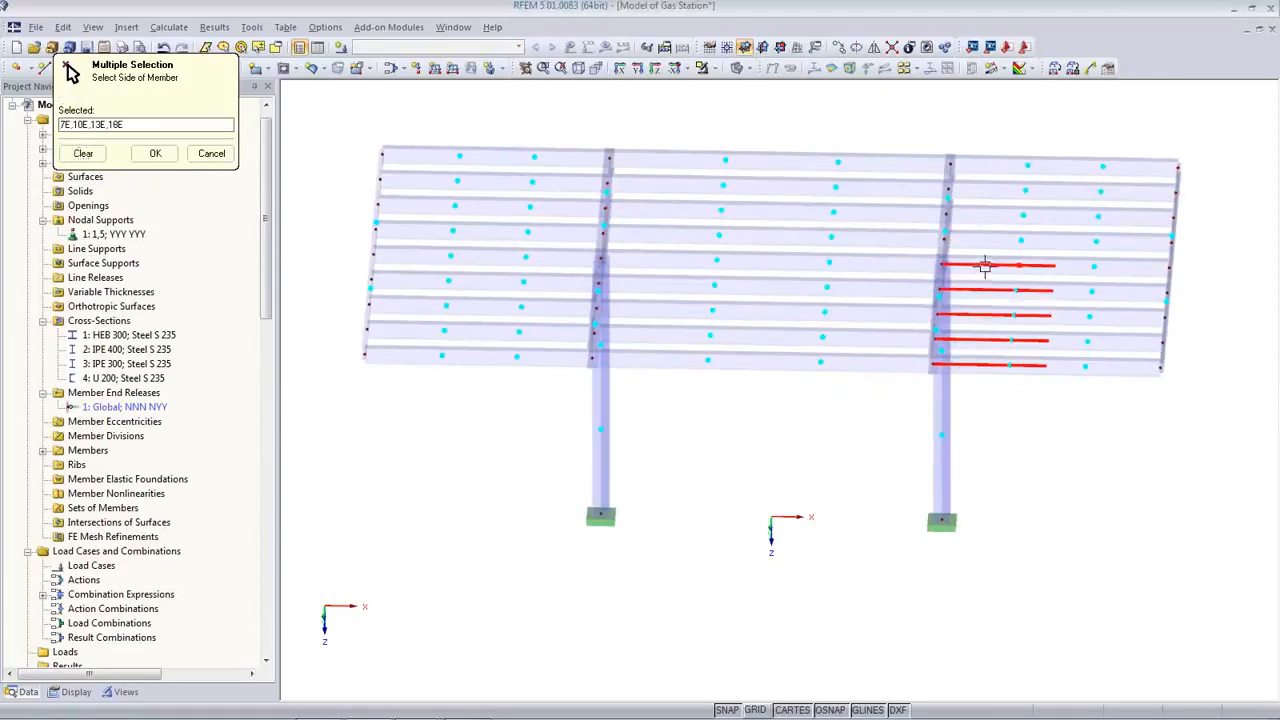
{"action": "left_click", "coordinate": [985, 265]}
{"action": "left_click", "coordinate": [991, 242]}
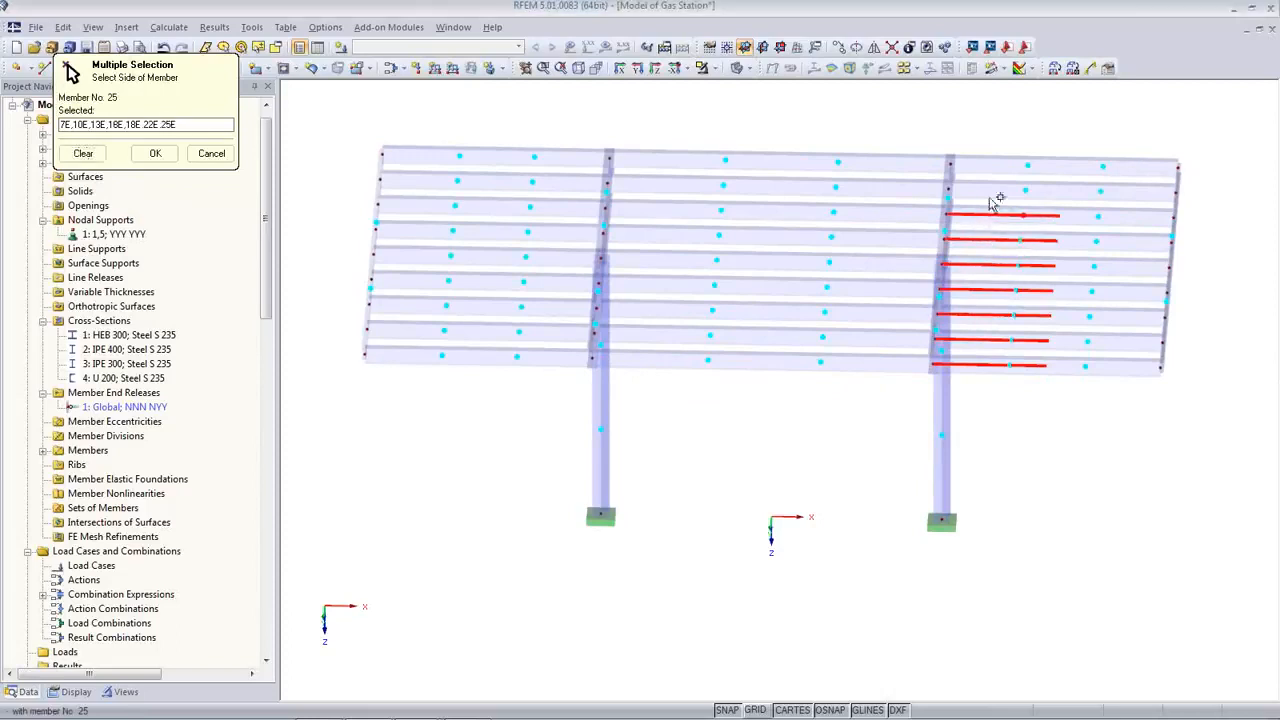
{"action": "left_click", "coordinate": [990, 192]}
{"action": "left_click", "coordinate": [993, 166]}
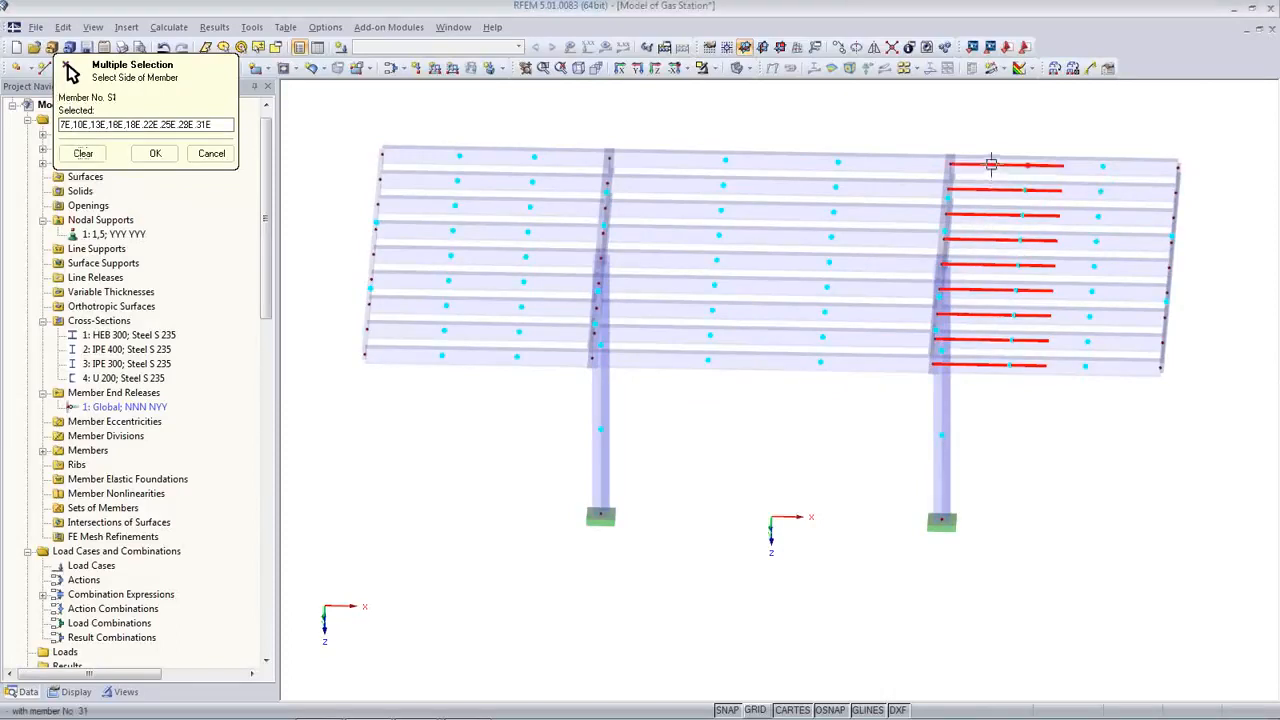
Step: Add the left-bay purlin starts and the nine middle-span purlins, then confirm the selection
{"action": "left_click", "coordinate": [519, 357]}
{"action": "left_click", "coordinate": [532, 332]}
{"action": "left_click", "coordinate": [543, 307]}
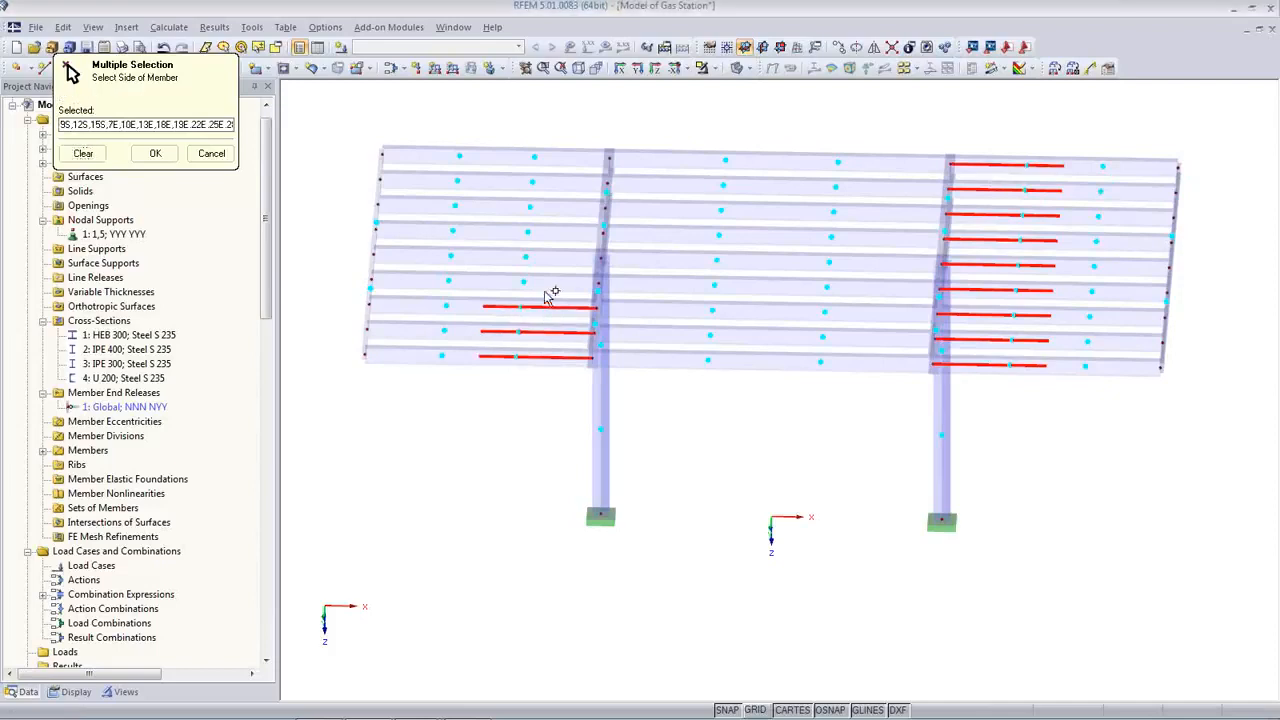
{"action": "left_click", "coordinate": [541, 282]}
{"action": "left_click", "coordinate": [548, 257]}
{"action": "left_click", "coordinate": [551, 232]}
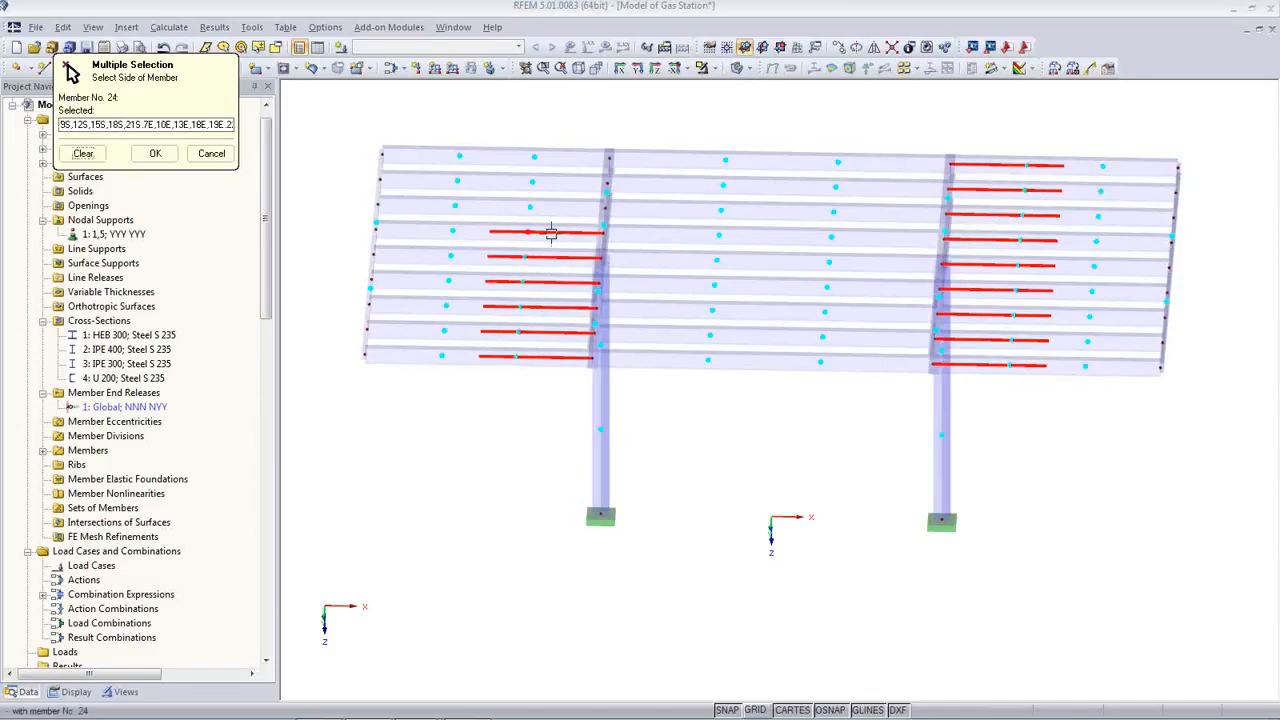
{"action": "left_click", "coordinate": [551, 207]}
{"action": "left_click", "coordinate": [552, 183]}
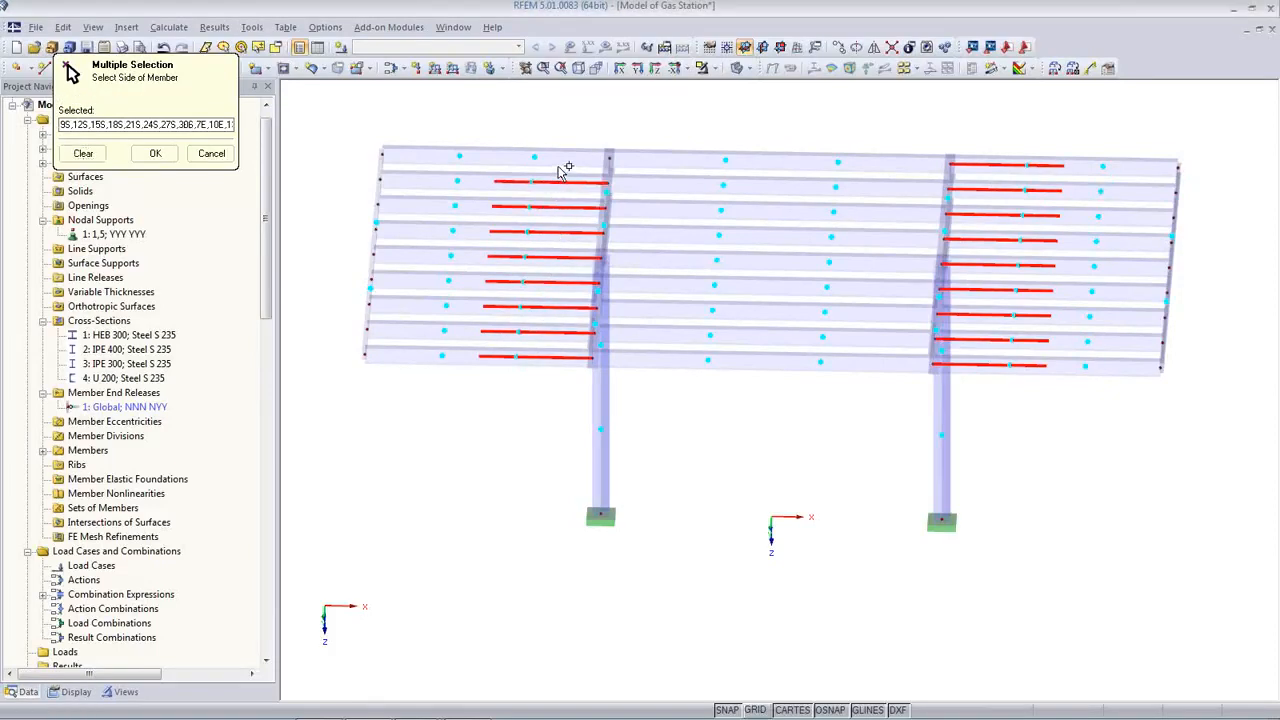
{"action": "left_click", "coordinate": [556, 158]}
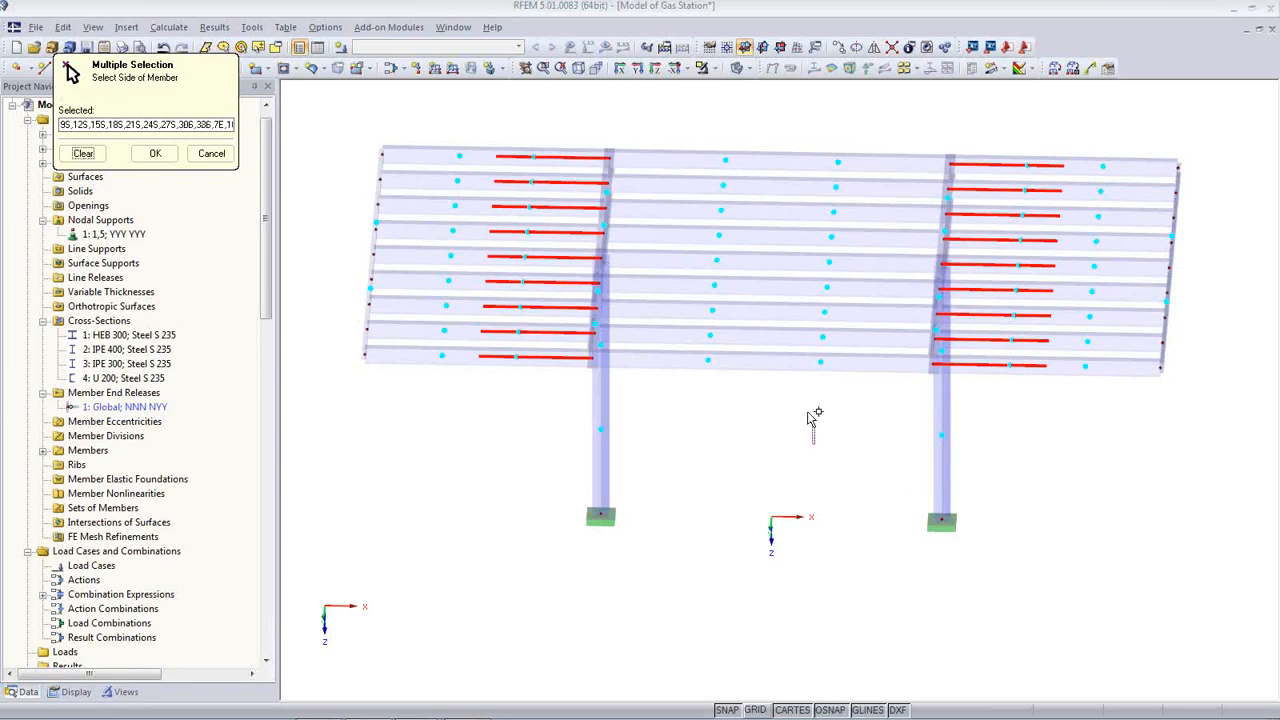
{"action": "left_click_drag", "start_coordinate": [815, 446], "coordinate": [731, 105]}
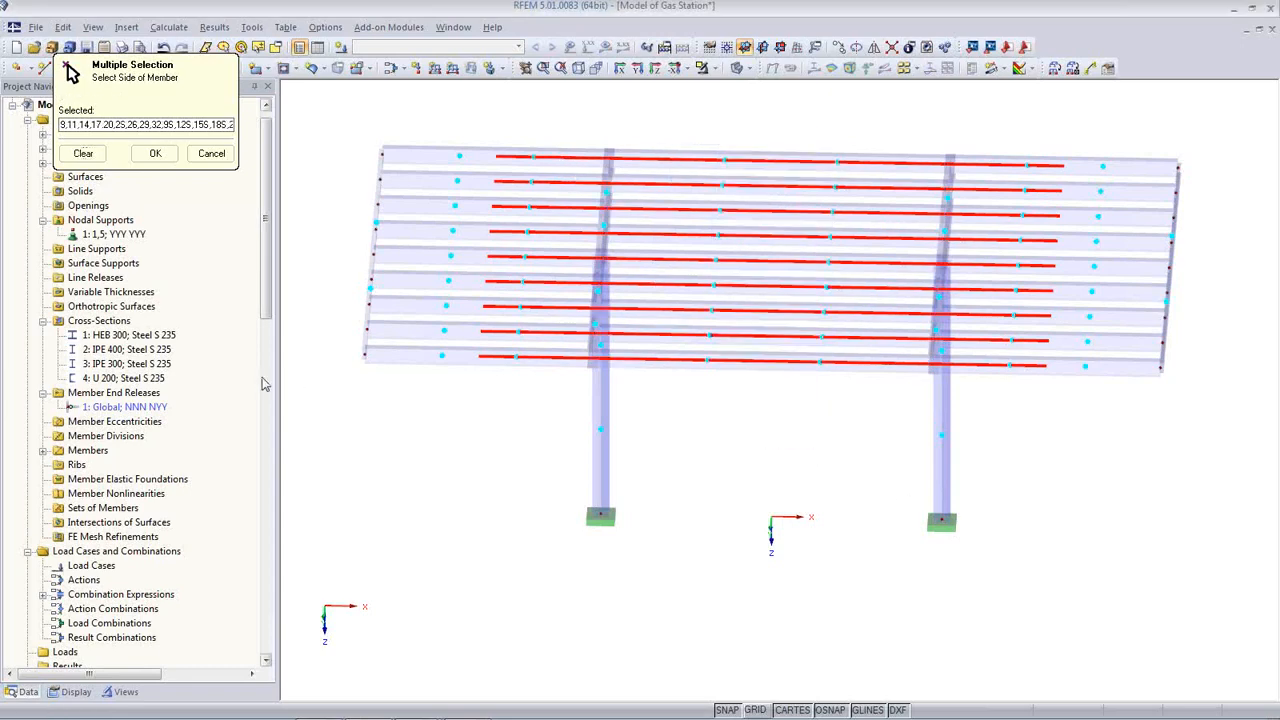
{"action": "left_click", "coordinate": [155, 153]}
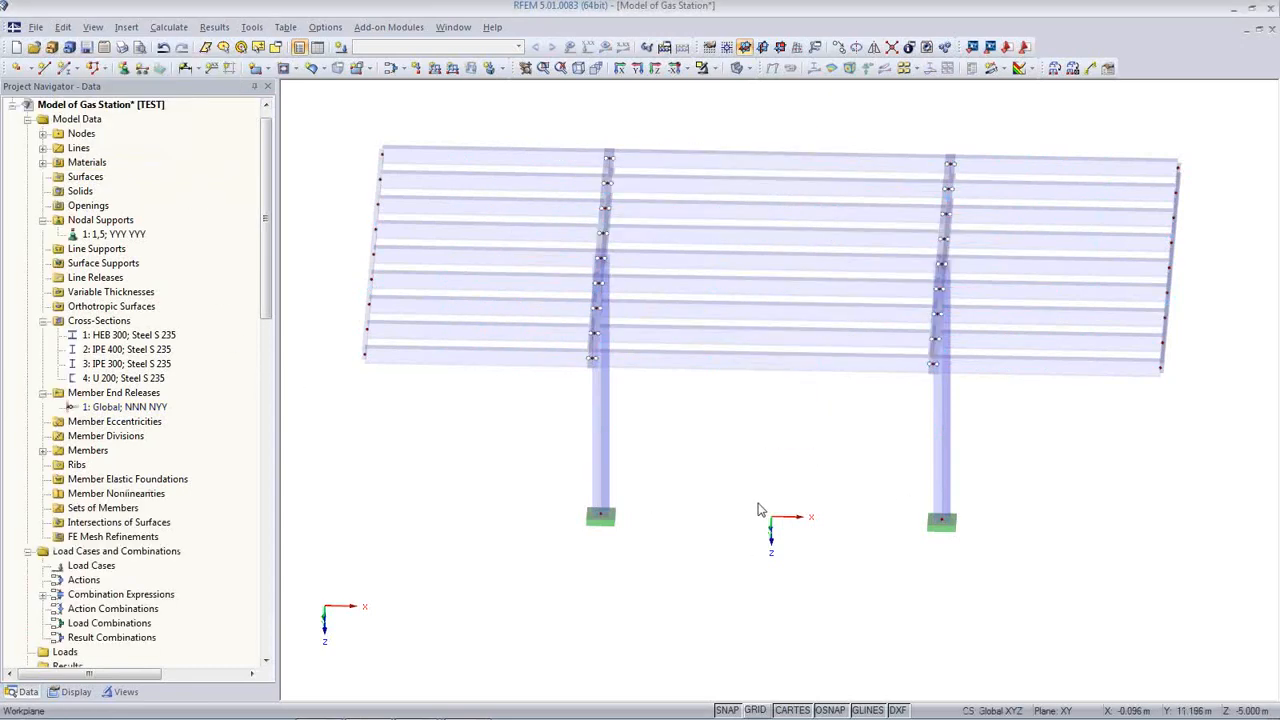
Step: Create member end release 2 (Local; NNN NEY) with a φy spring constant of 1 kNm/rad
{"action": "middle_click_drag", "start_coordinate": [786, 512], "coordinate": [794, 466], "text": "ctrl"}
{"action": "middle_click_drag", "start_coordinate": [543, 384], "coordinate": [520, 270], "text": "ctrl"}
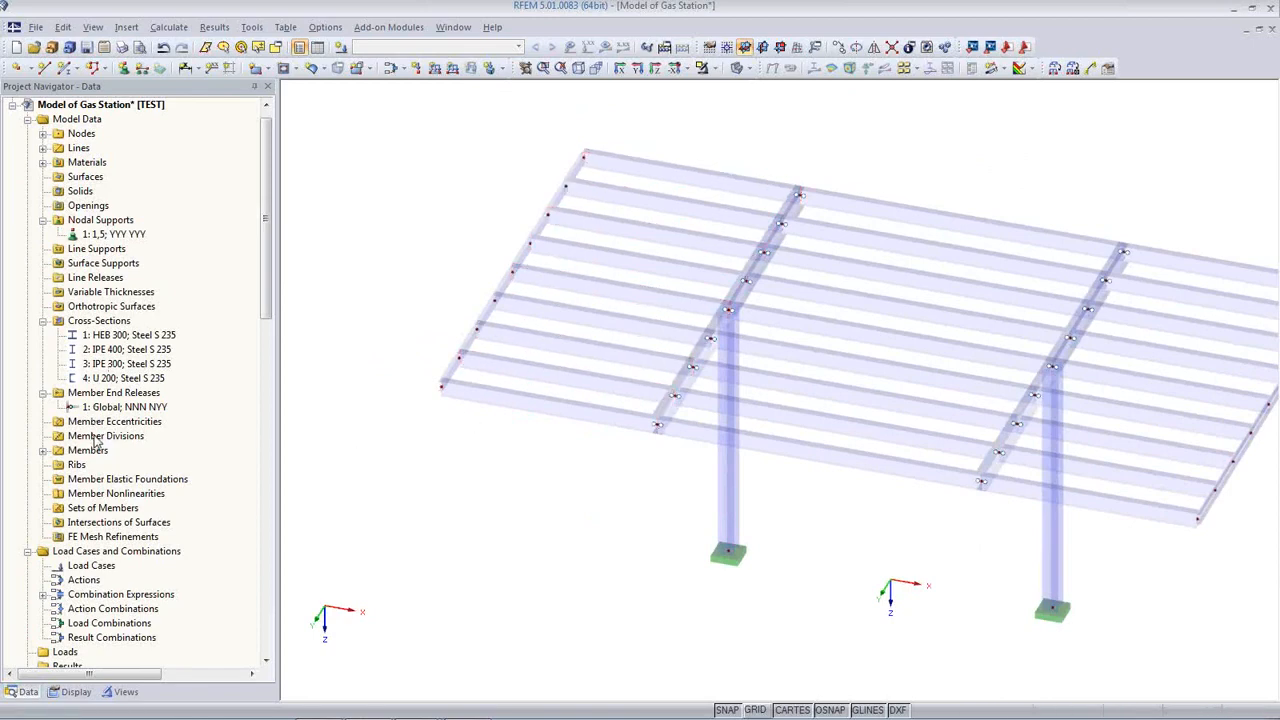
{"action": "right_click", "coordinate": [106, 394]}
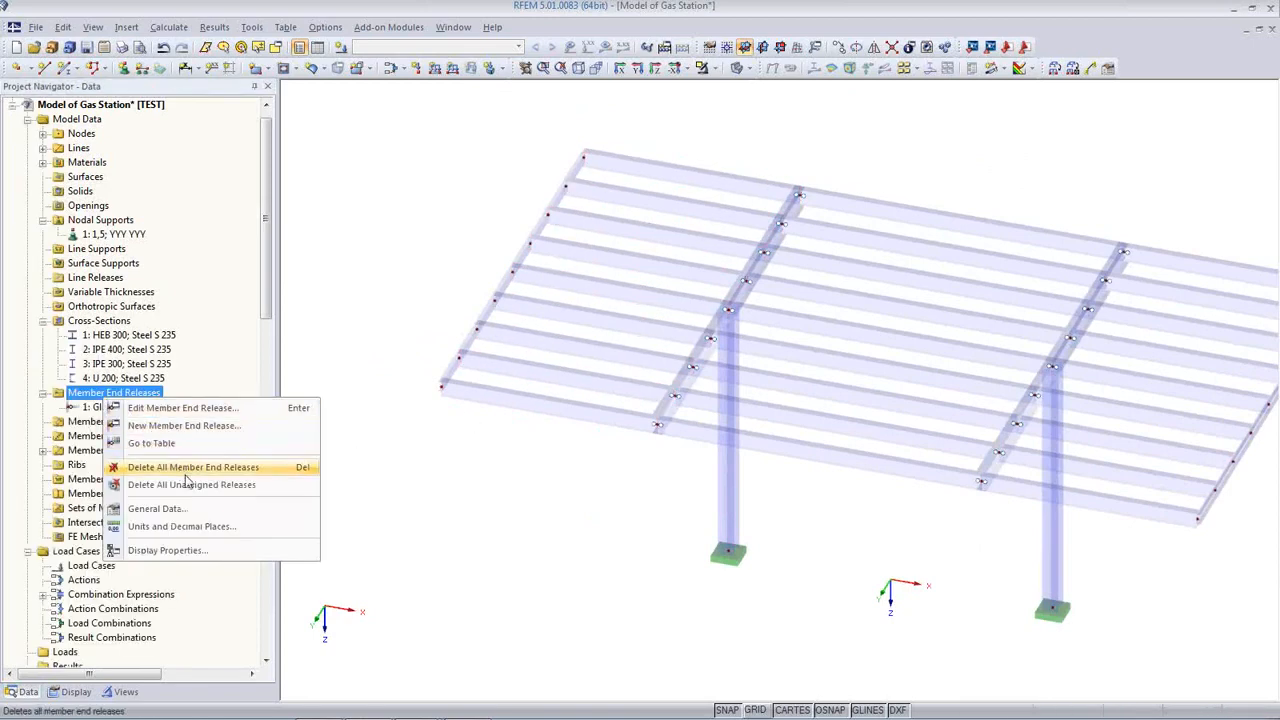
{"action": "left_click", "coordinate": [184, 428]}
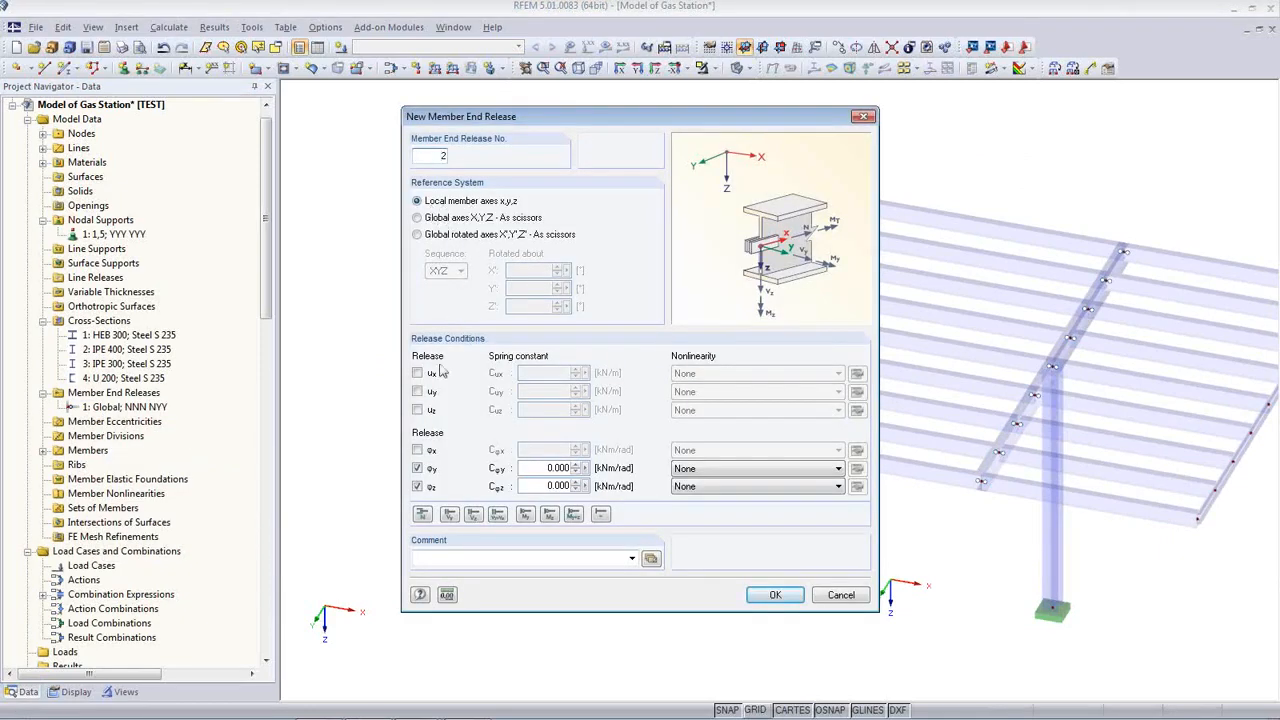
{"action": "left_click_drag", "start_coordinate": [535, 474], "coordinate": [603, 472]}
{"action": "type", "text": "1"}
{"action": "left_click", "coordinate": [778, 596]}
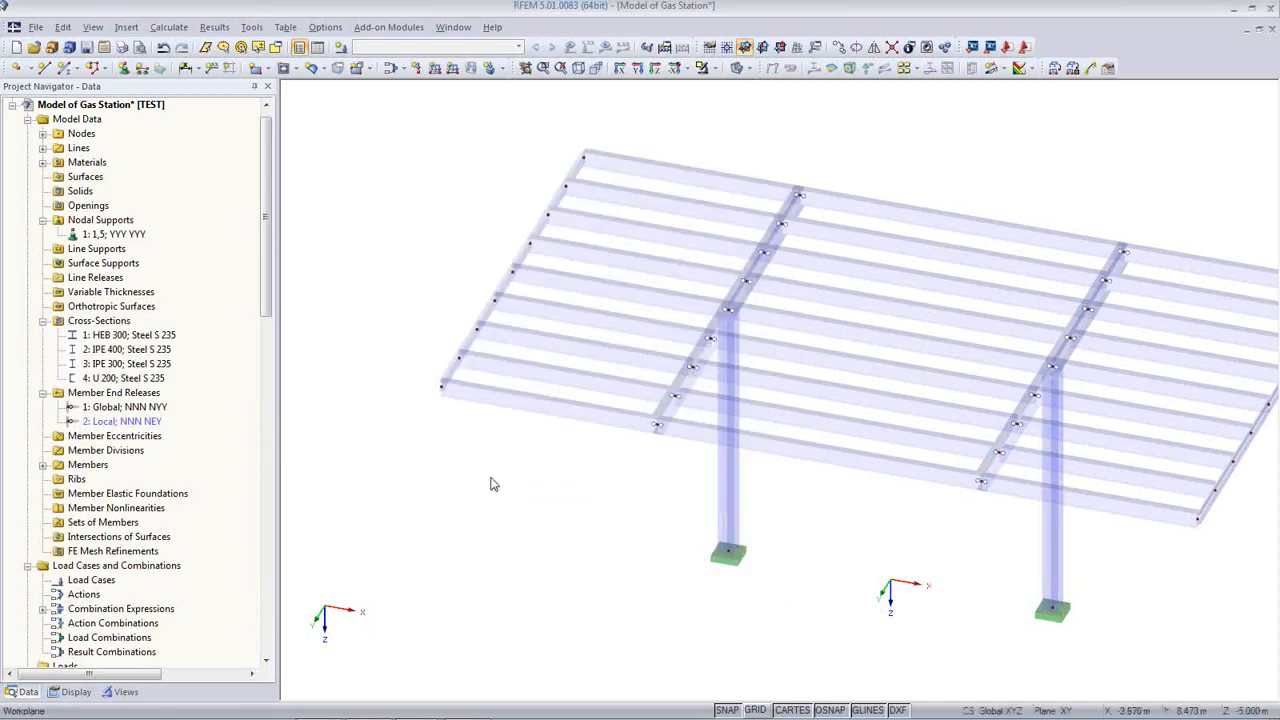
{"action": "middle_click_drag", "start_coordinate": [497, 474], "coordinate": [643, 429], "text": "ctrl"}
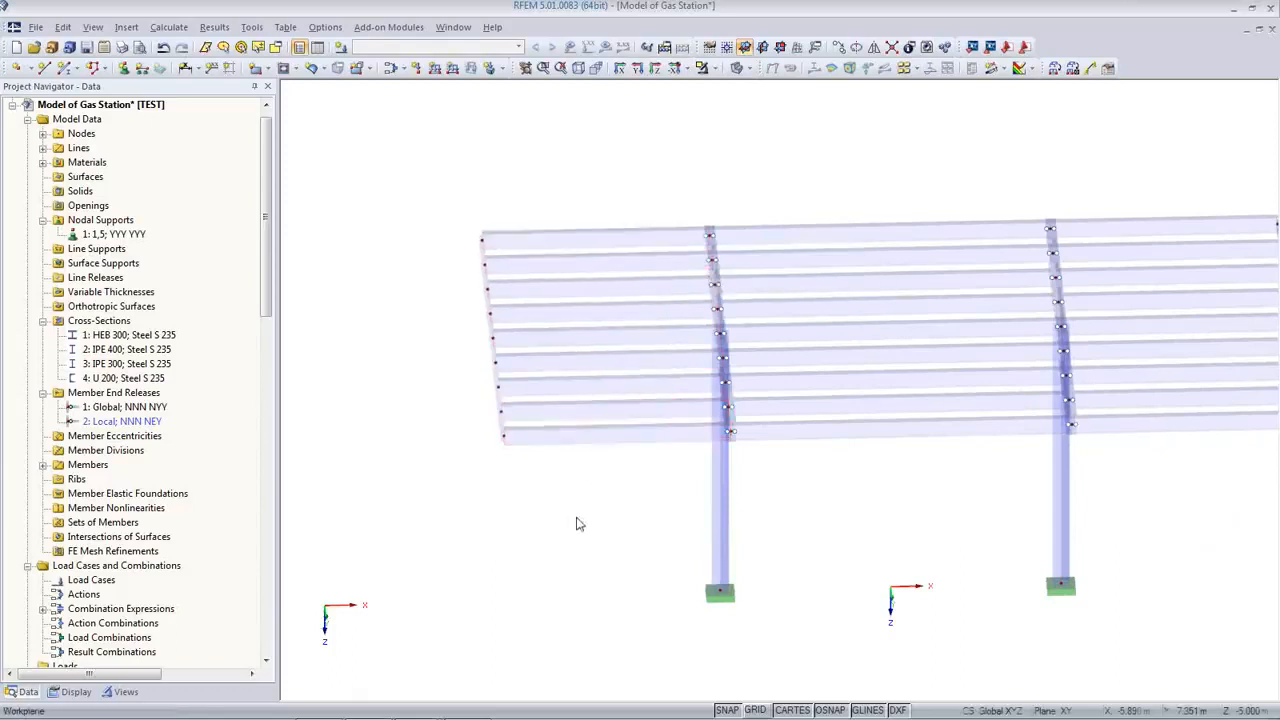
Step: Set the member end release of the left-bay purlins to 2 Local
{"action": "middle_click_drag", "start_coordinate": [577, 523], "coordinate": [493, 525]}
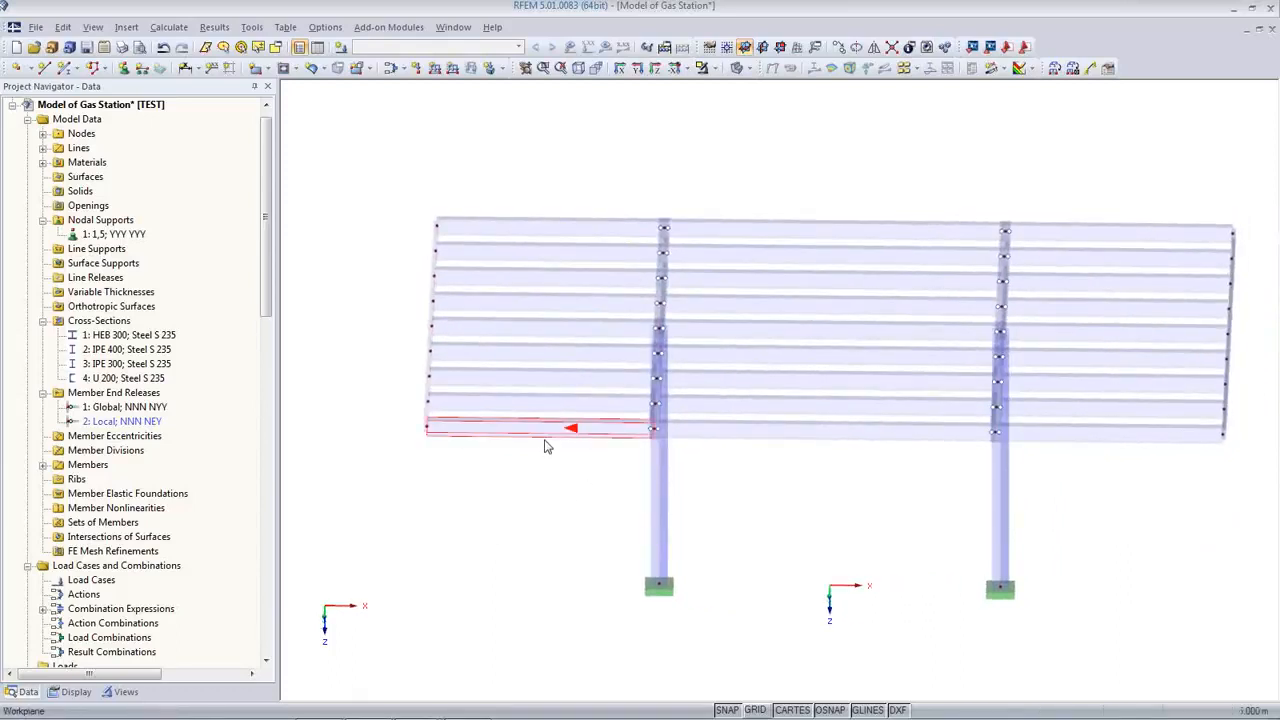
{"action": "left_click_drag", "start_coordinate": [520, 503], "coordinate": [403, 146]}
{"action": "double_click", "coordinate": [500, 223]}
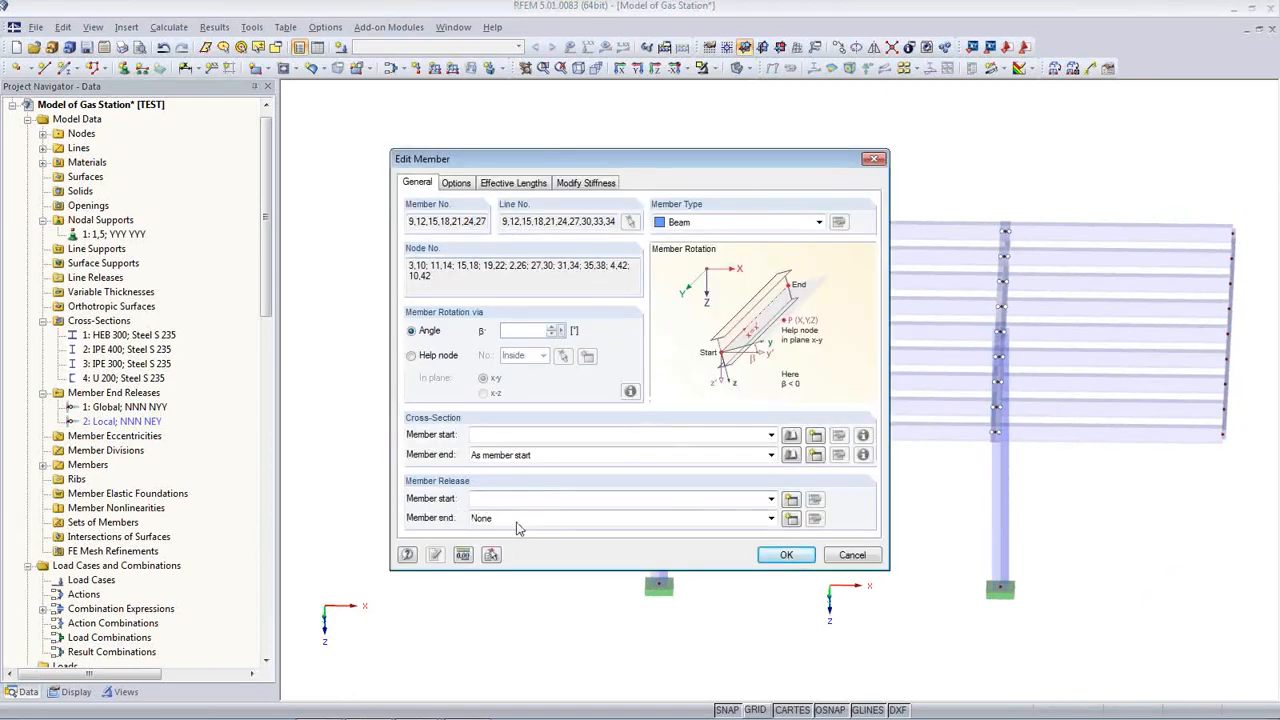
{"action": "left_click", "coordinate": [520, 519]}
{"action": "left_click", "coordinate": [533, 558]}
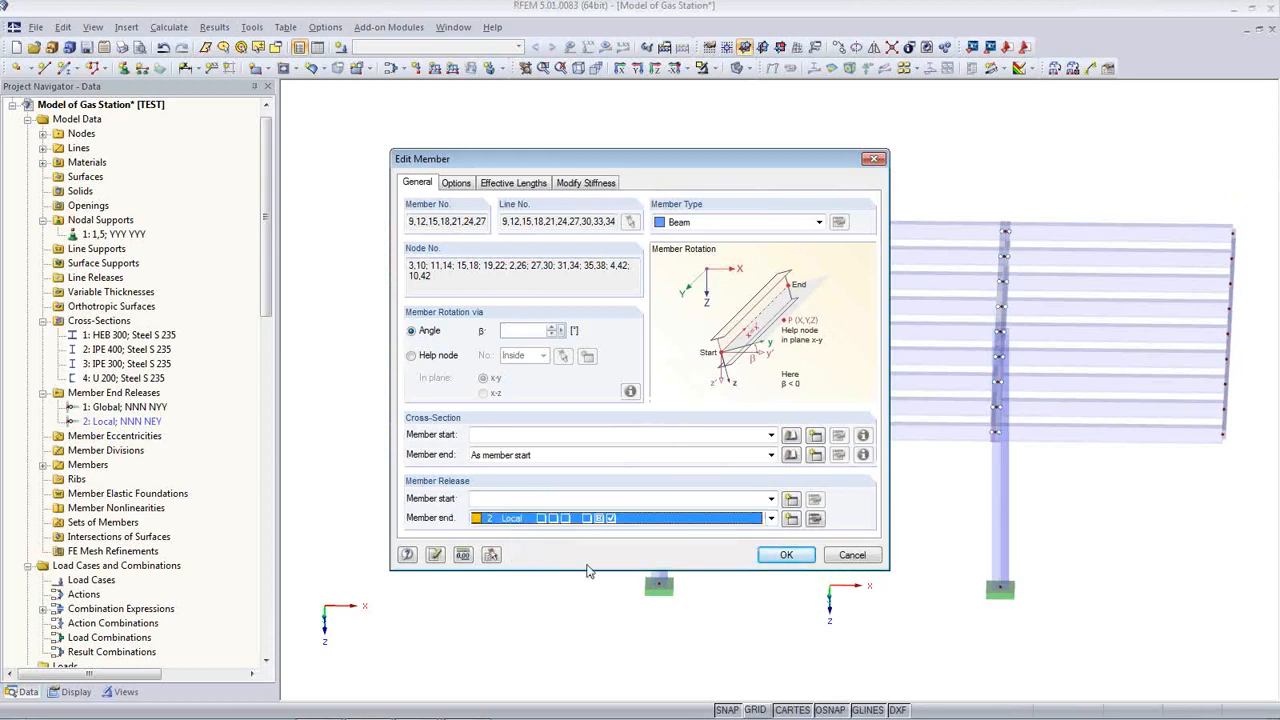
{"action": "left_click", "coordinate": [785, 555]}
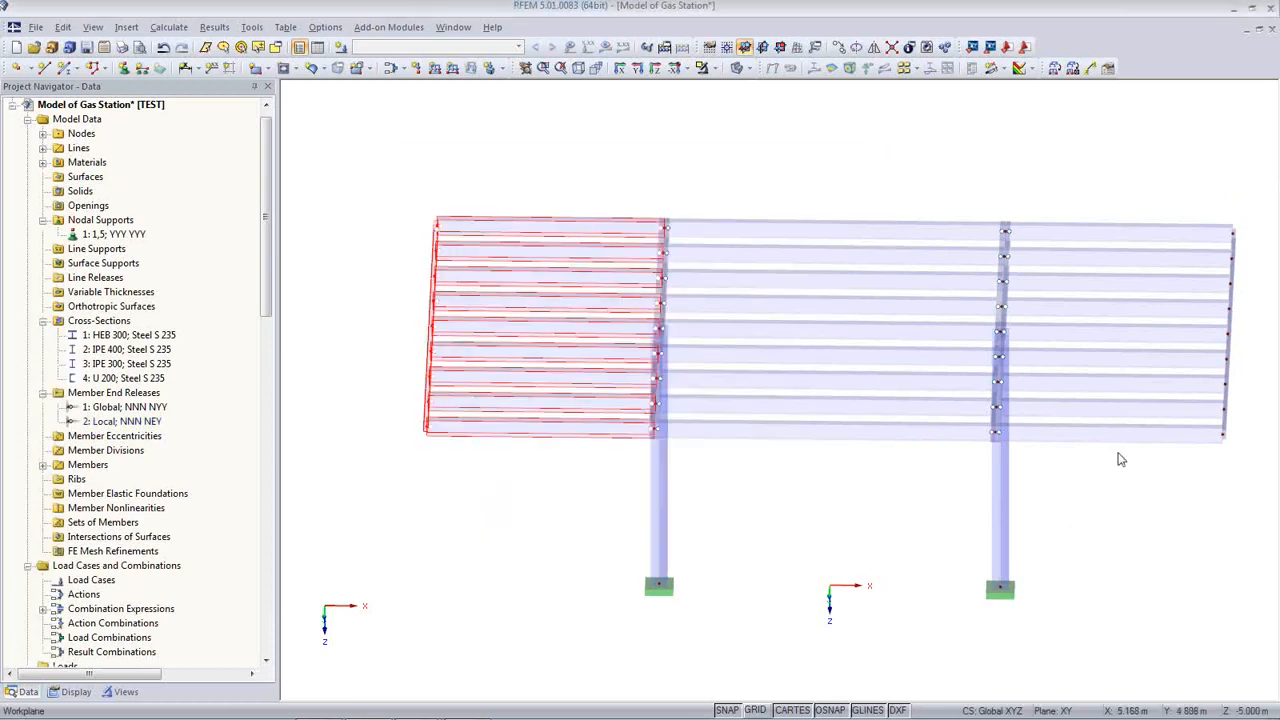
Step: Set the member start release of the right-bay purlins to 2 Local
{"action": "left_click_drag", "start_coordinate": [1160, 503], "coordinate": [1077, 220]}
{"action": "double_click", "coordinate": [1093, 240]}
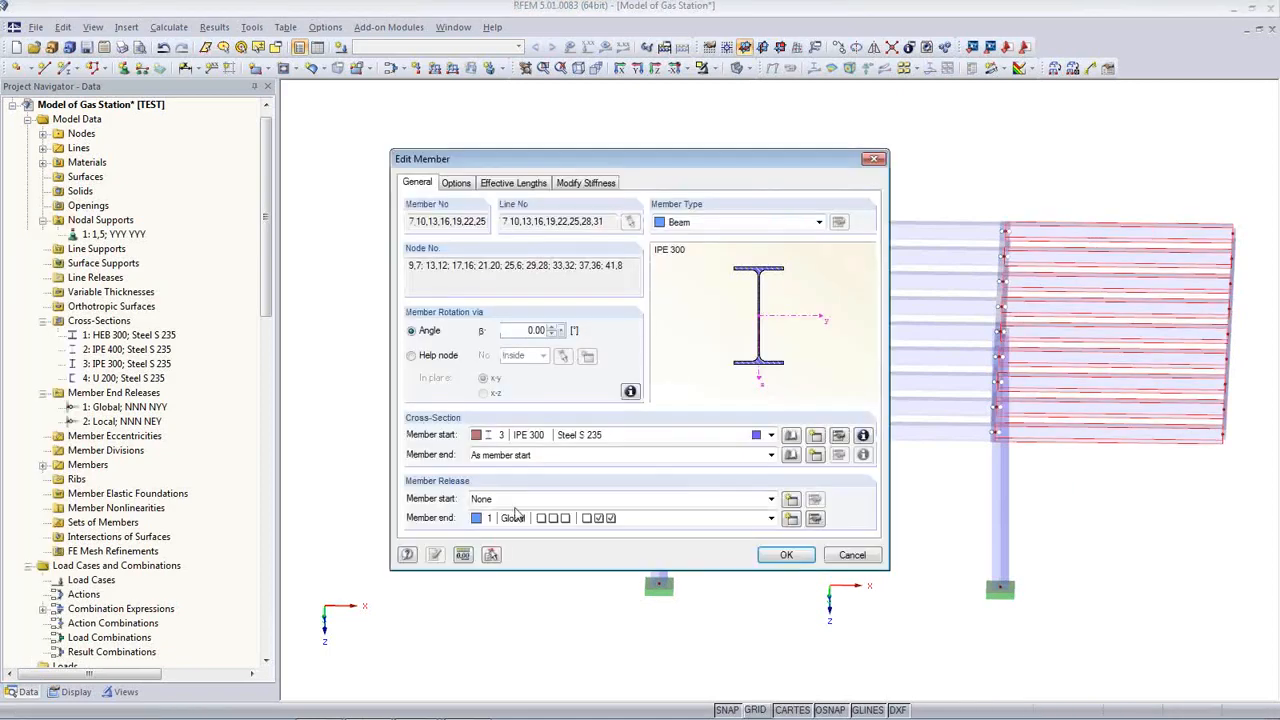
{"action": "left_click", "coordinate": [526, 499]}
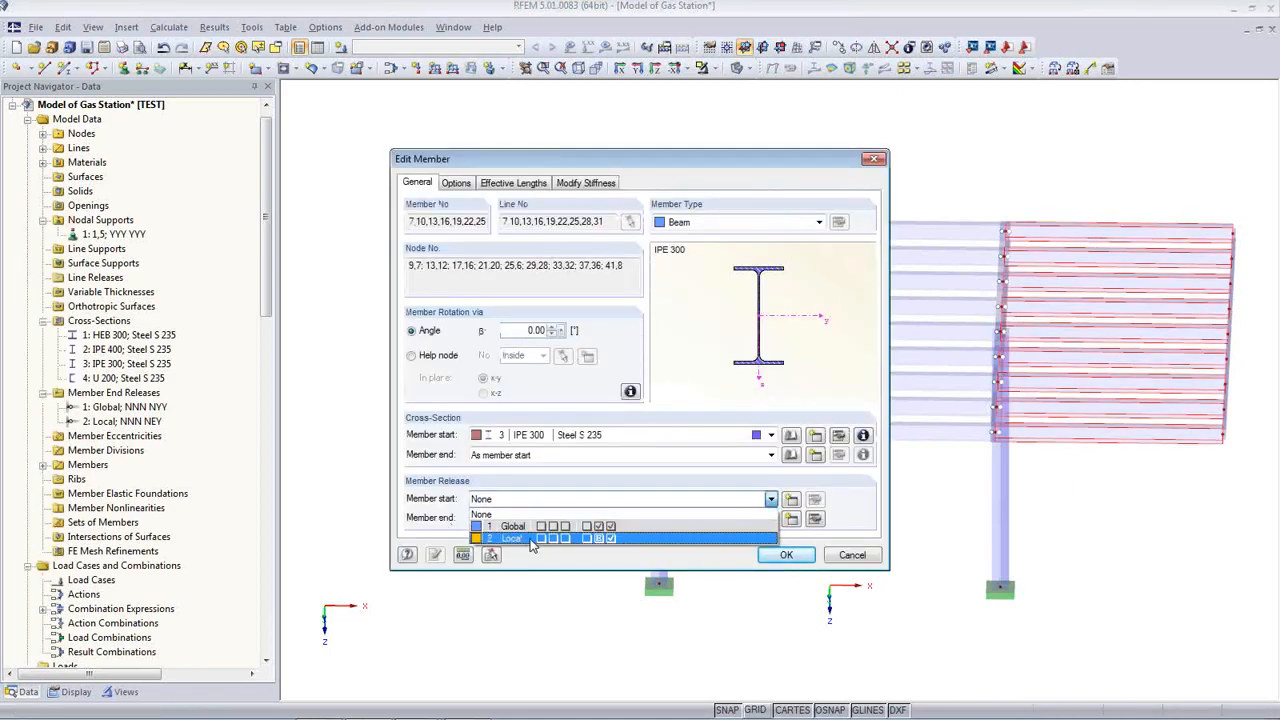
{"action": "left_click", "coordinate": [530, 539]}
{"action": "left_click", "coordinate": [777, 561]}
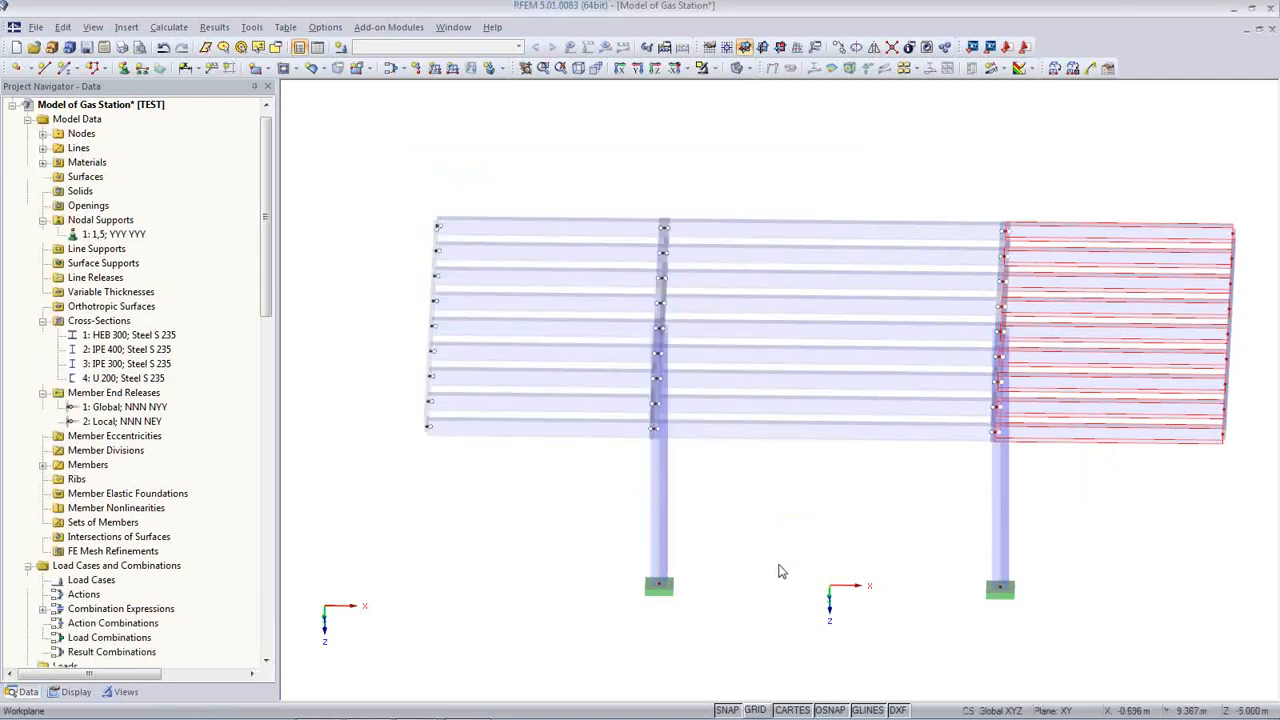
Step: Save the Gas Station model and display the Cross-Sections input table beneath the canopy
{"action": "left_click", "coordinate": [779, 565]}
{"action": "middle_click_drag", "start_coordinate": [767, 573], "coordinate": [473, 447], "text": "ctrl"}
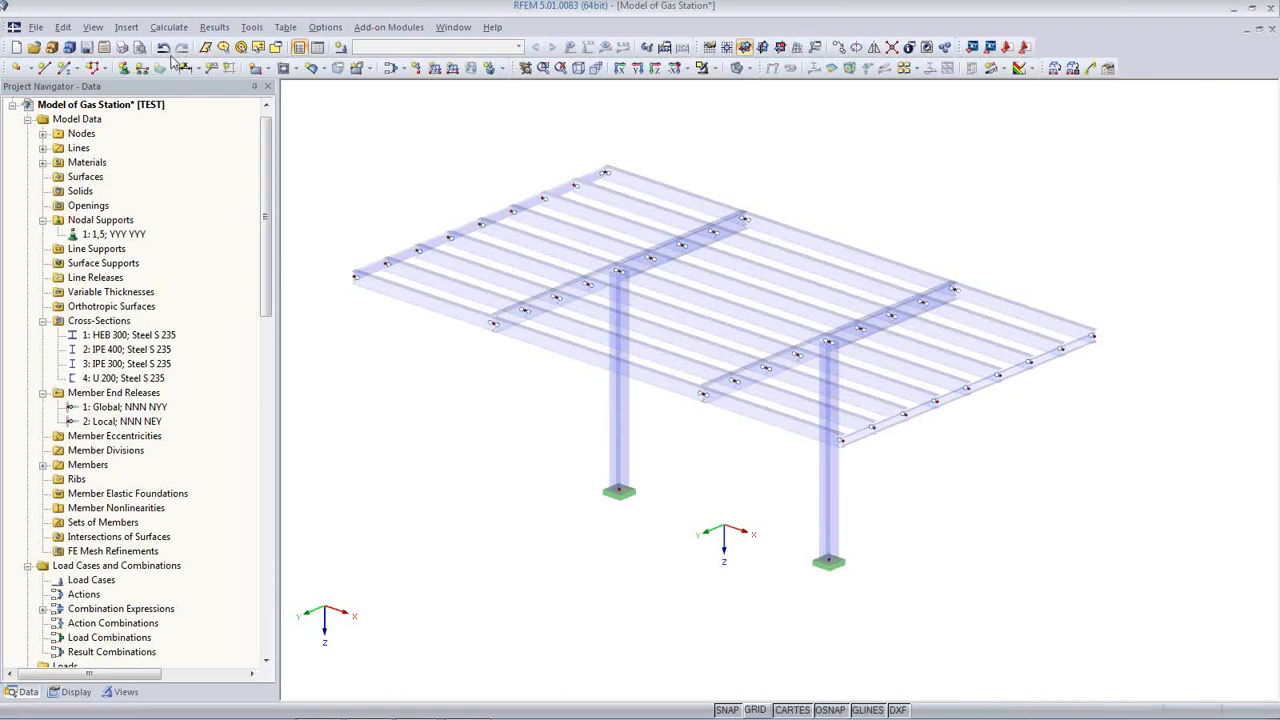
{"action": "left_click", "coordinate": [87, 48]}
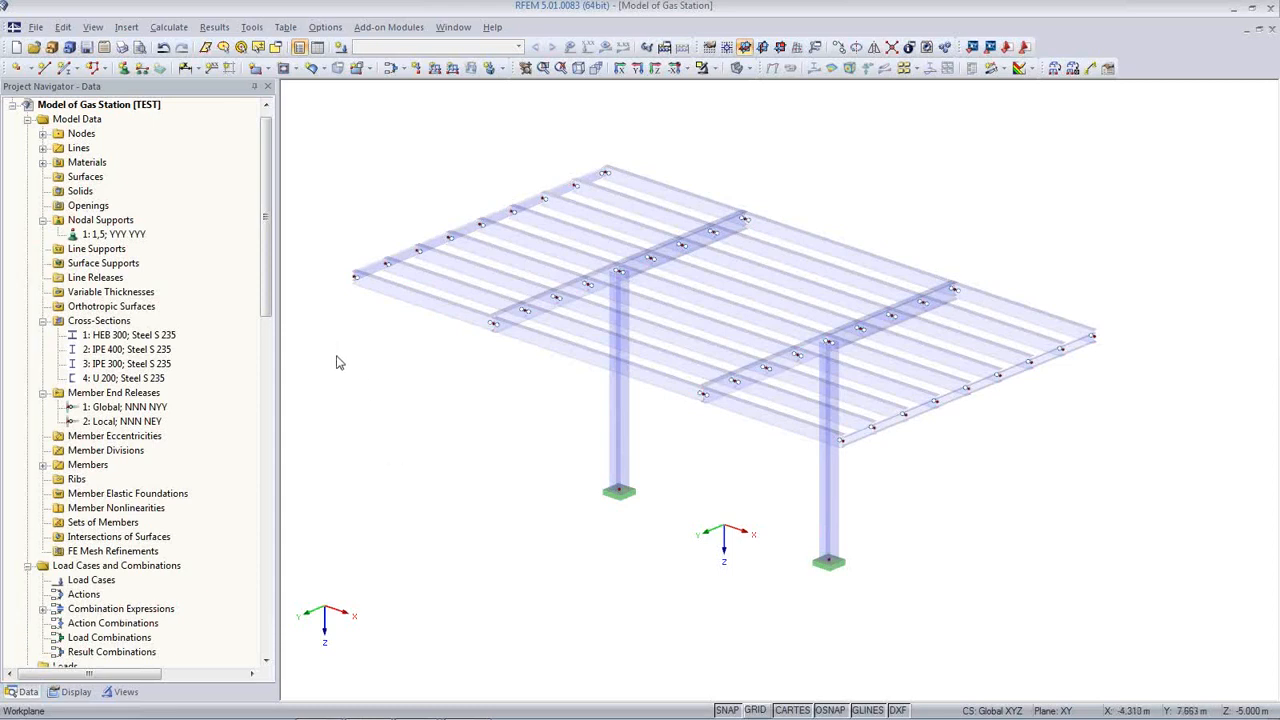
{"action": "middle_click_drag", "start_coordinate": [614, 443], "coordinate": [668, 395]}
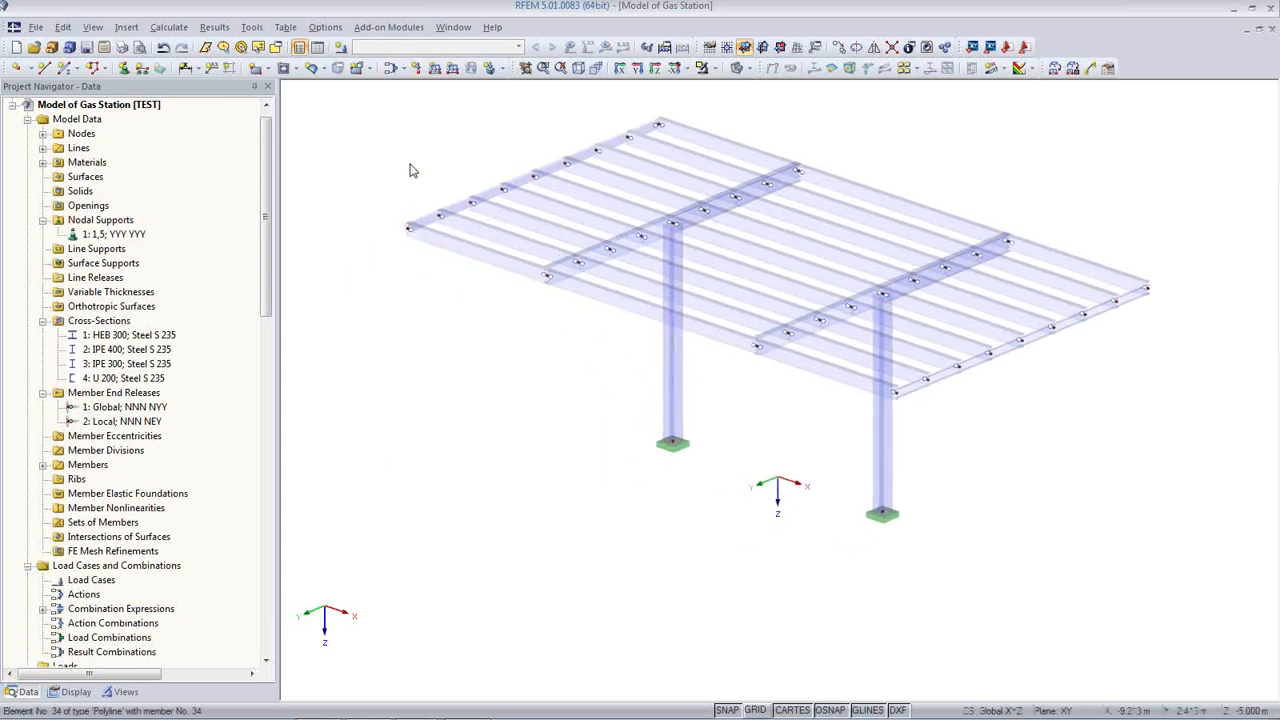
{"action": "left_click", "coordinate": [318, 50]}
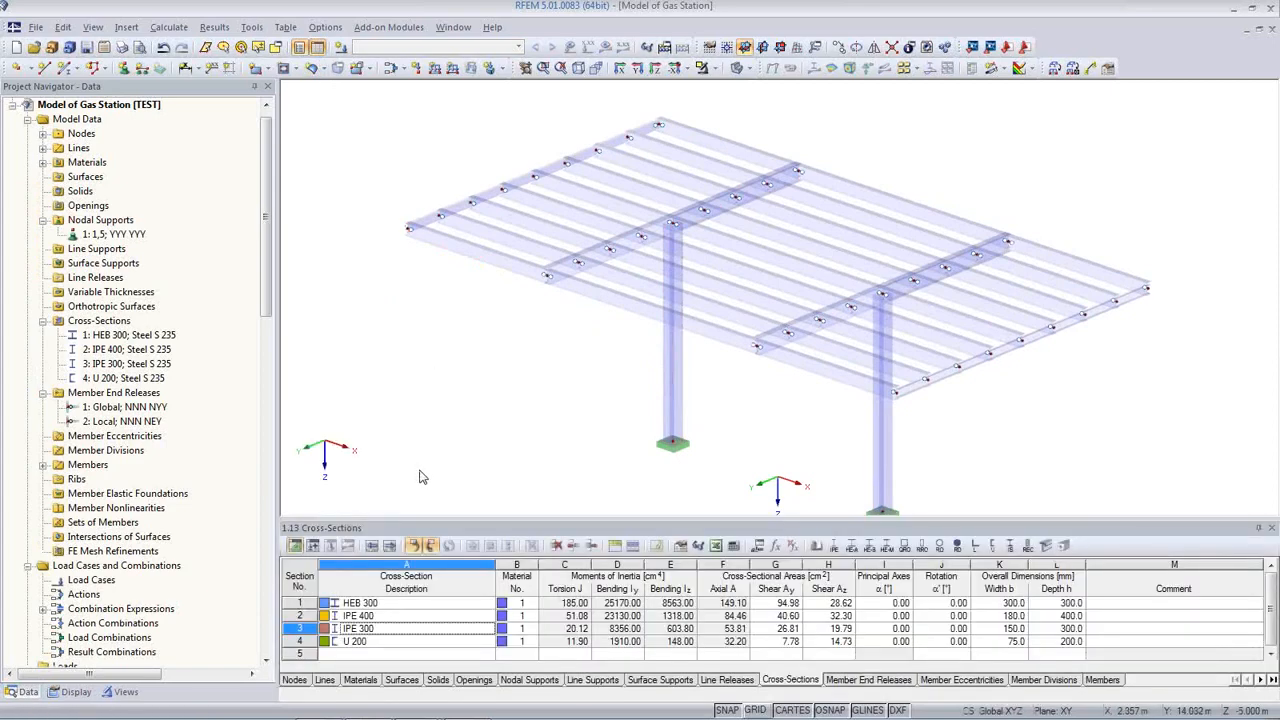
Step: Go to the load cases table and set LC1 to Self-weight with the Permanent action category
{"action": "left_click", "coordinate": [312, 548]}
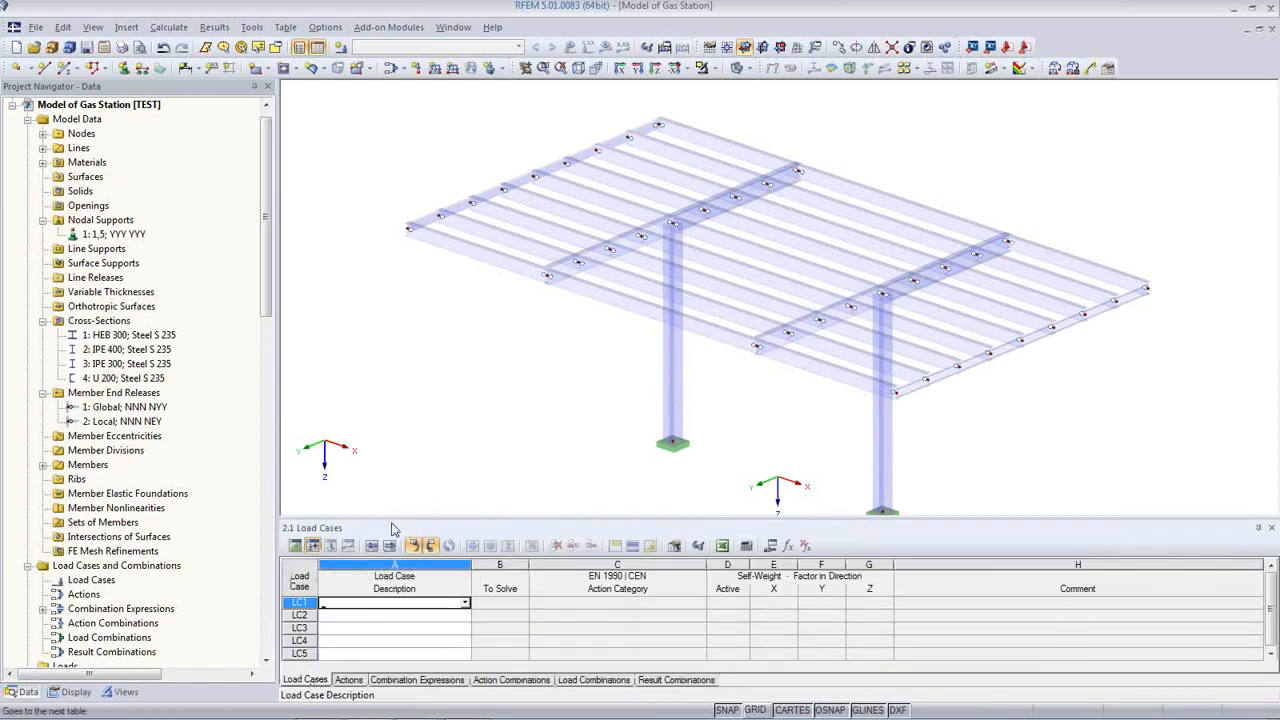
{"action": "left_click_drag", "start_coordinate": [402, 517], "coordinate": [402, 430]}
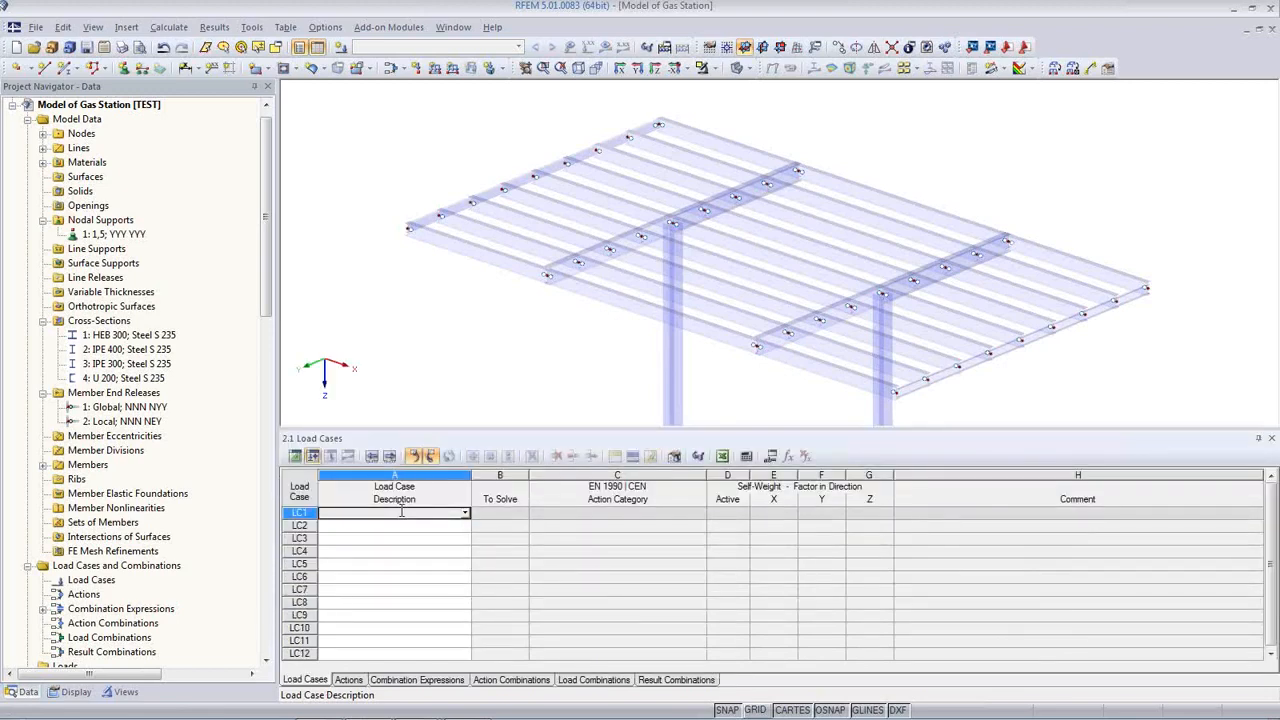
{"action": "left_click", "coordinate": [465, 513]}
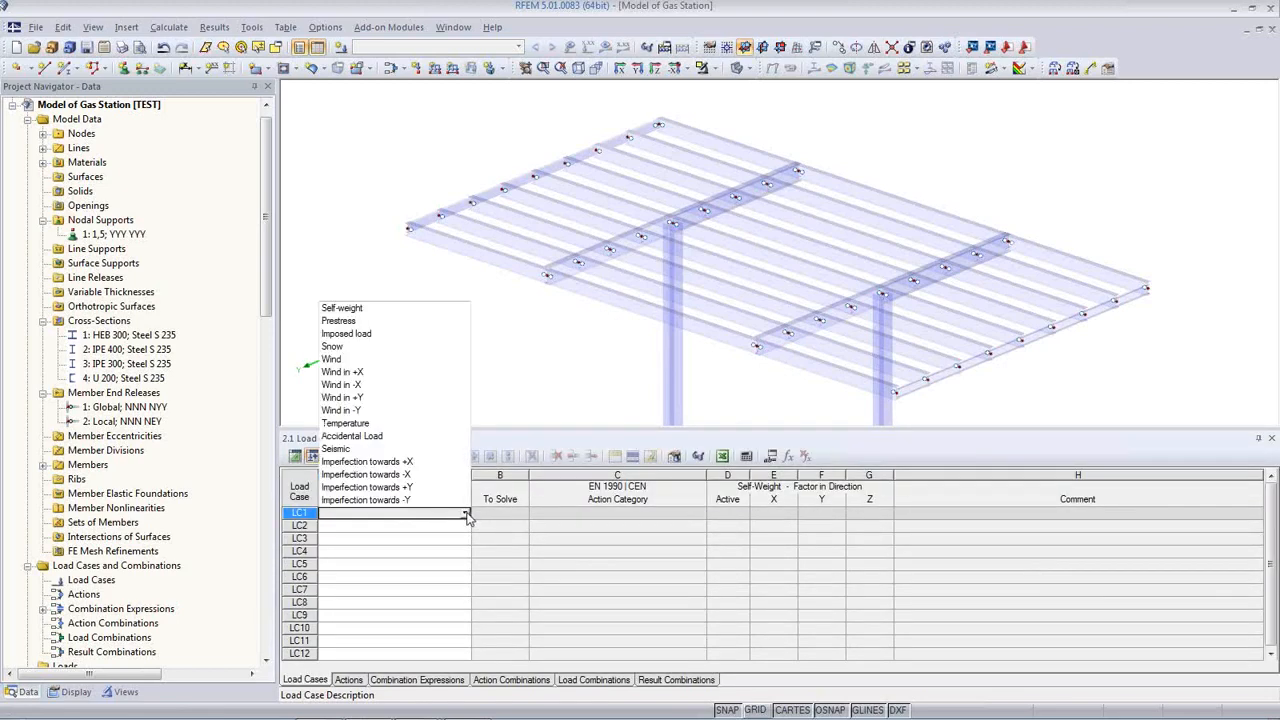
{"action": "left_click", "coordinate": [376, 309]}
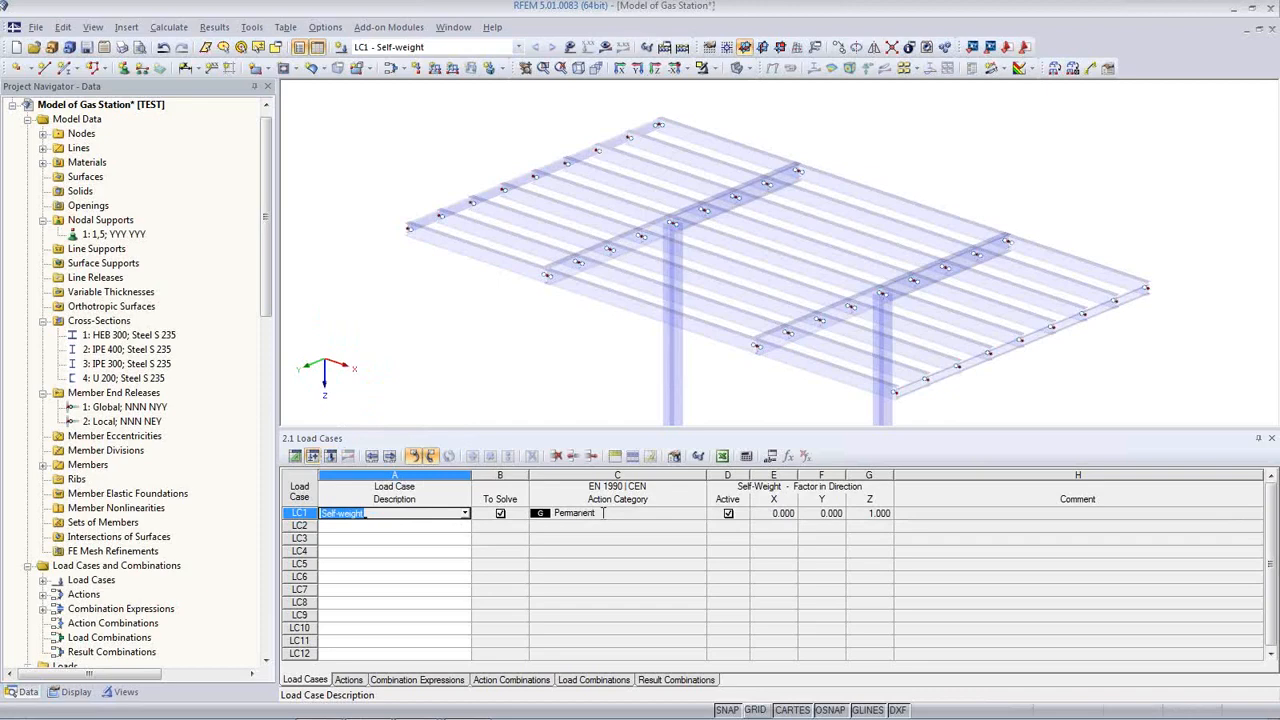
{"action": "left_click", "coordinate": [657, 513]}
{"action": "left_click", "coordinate": [702, 514]}
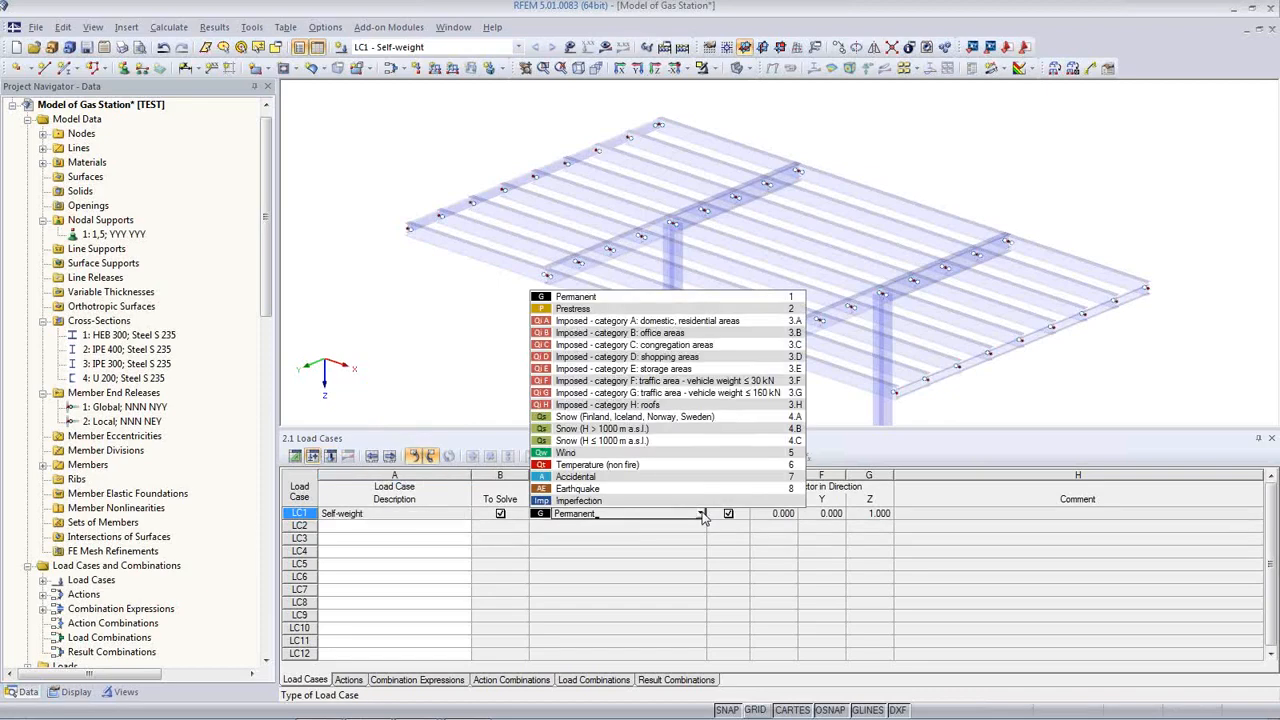
{"action": "left_click", "coordinate": [703, 514]}
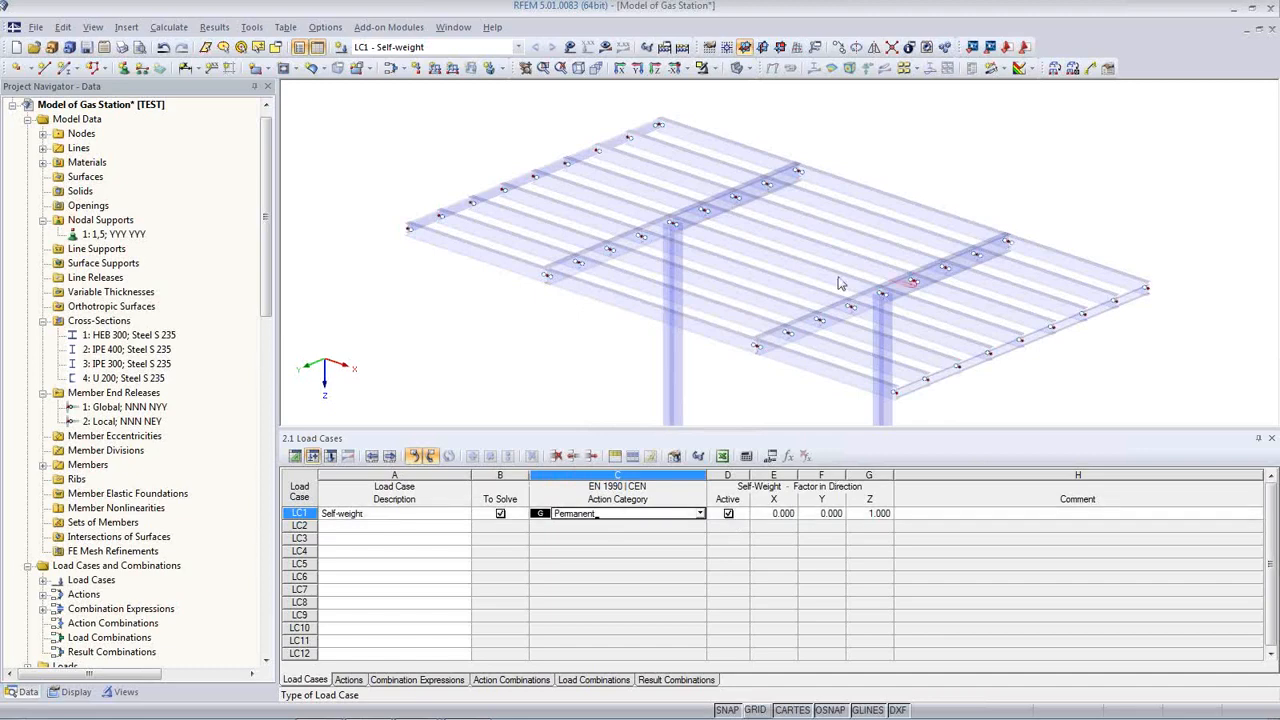
Step: Name LC2 Snow, LC3 Wind in +X and LC4 Wind in -Y
{"action": "left_click", "coordinate": [394, 527]}
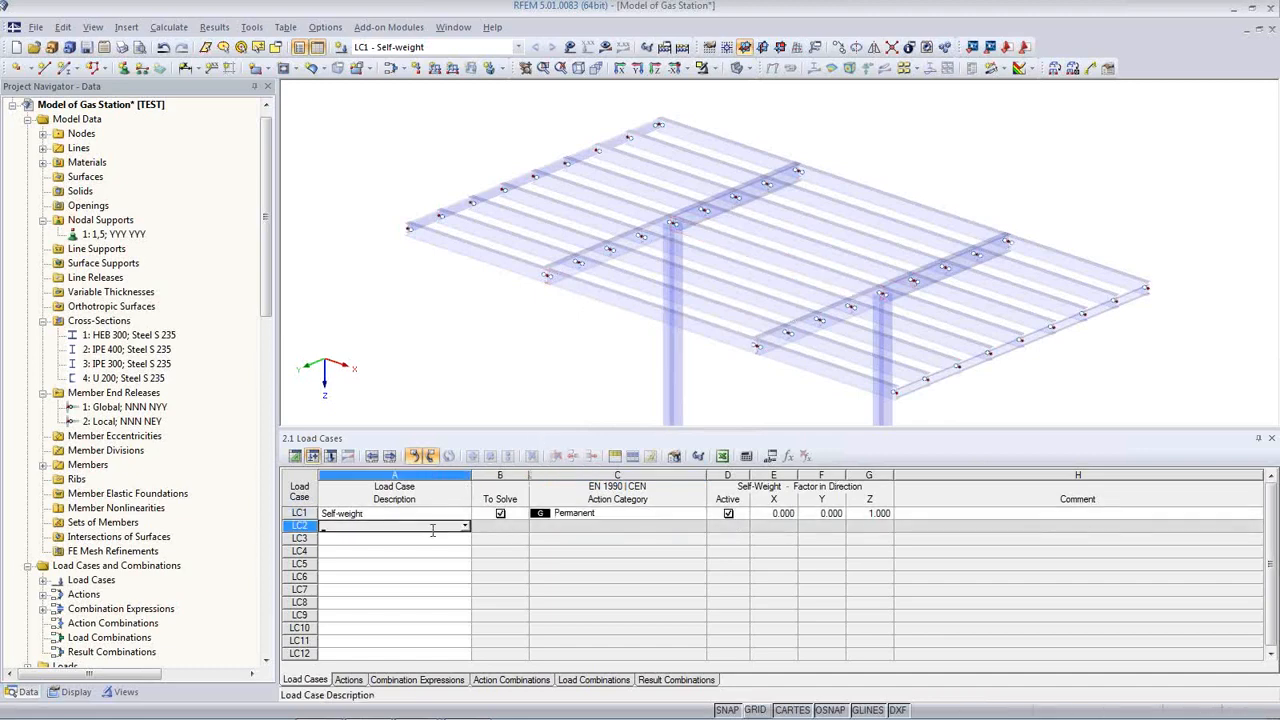
{"action": "left_click", "coordinate": [465, 527]}
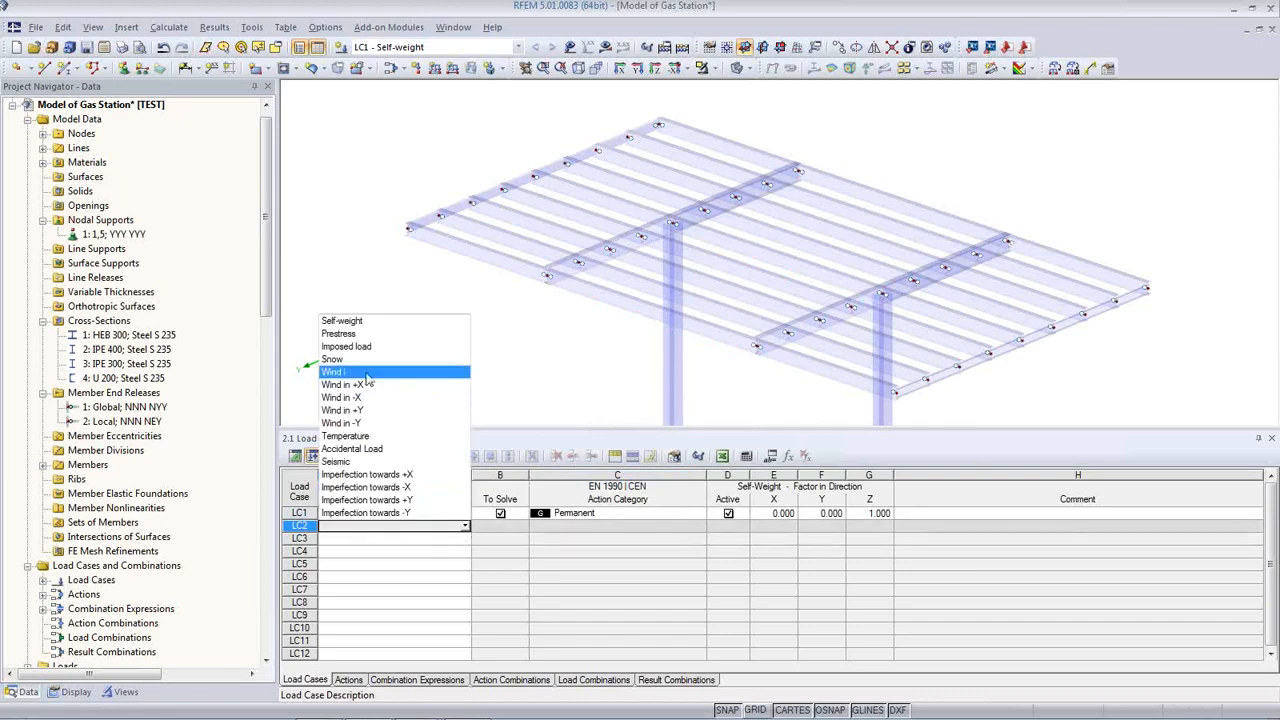
{"action": "left_click", "coordinate": [336, 359]}
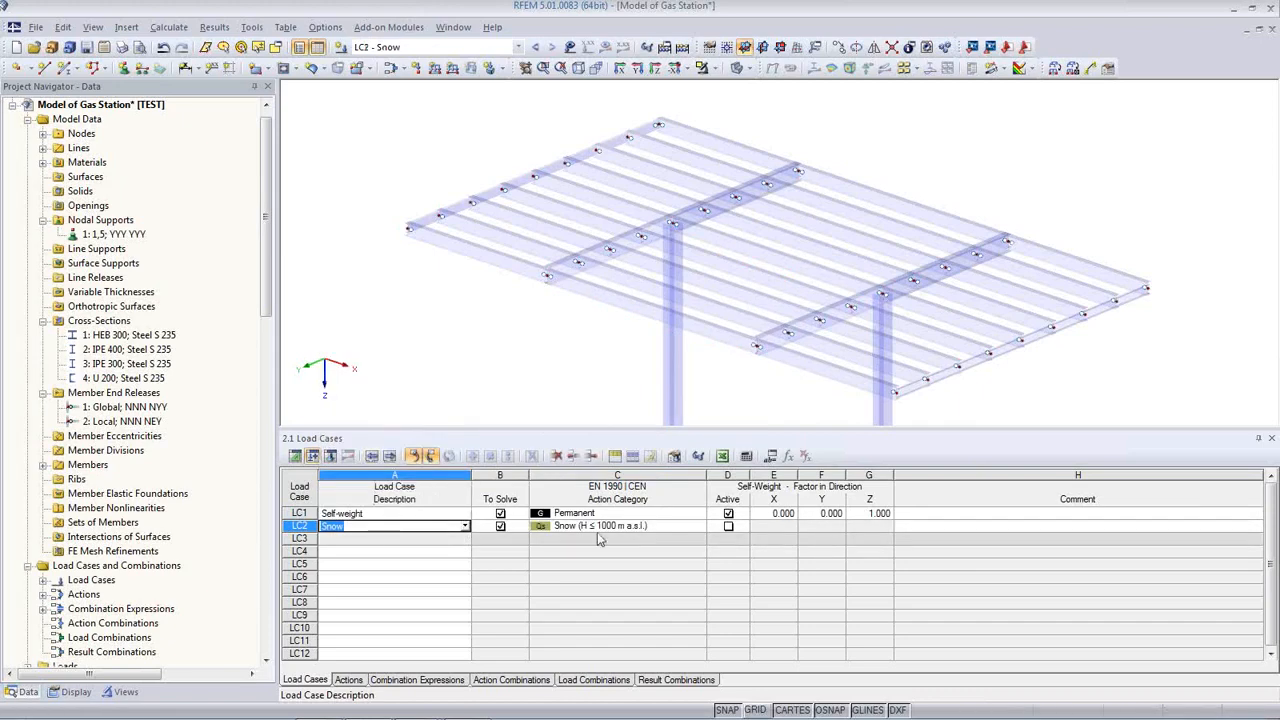
{"action": "left_click", "coordinate": [406, 540]}
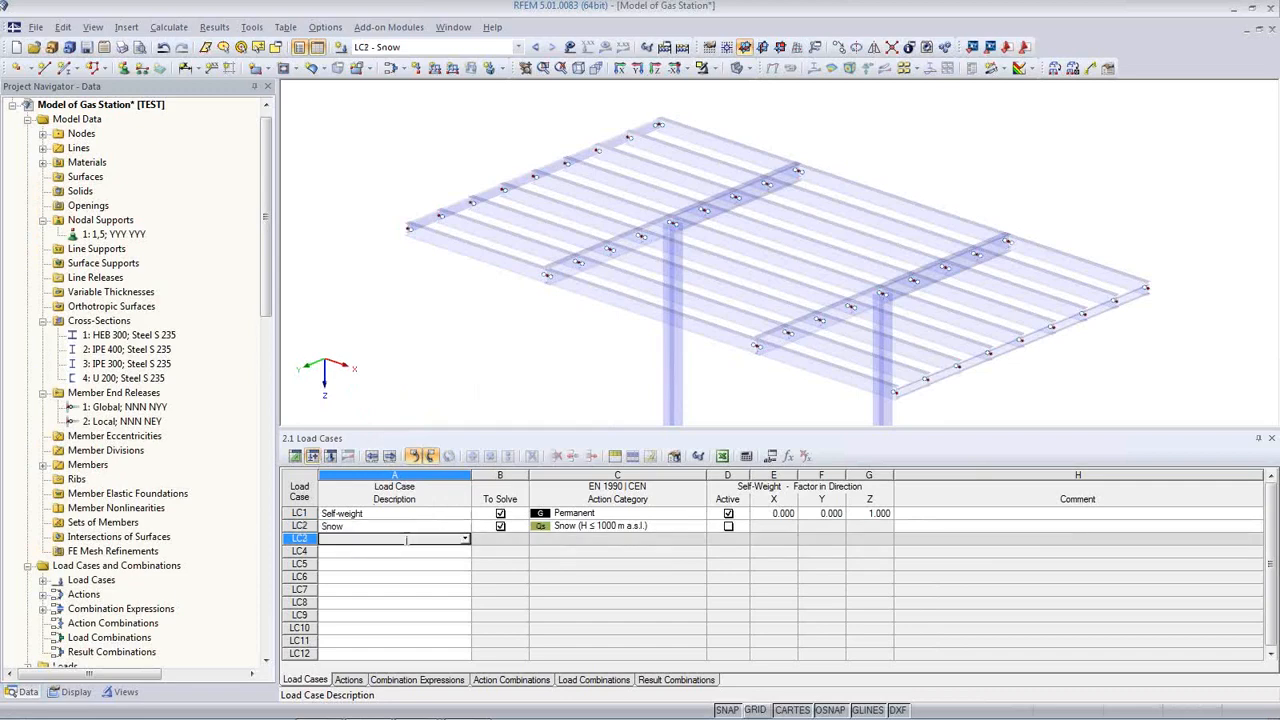
{"action": "left_click", "coordinate": [465, 540]}
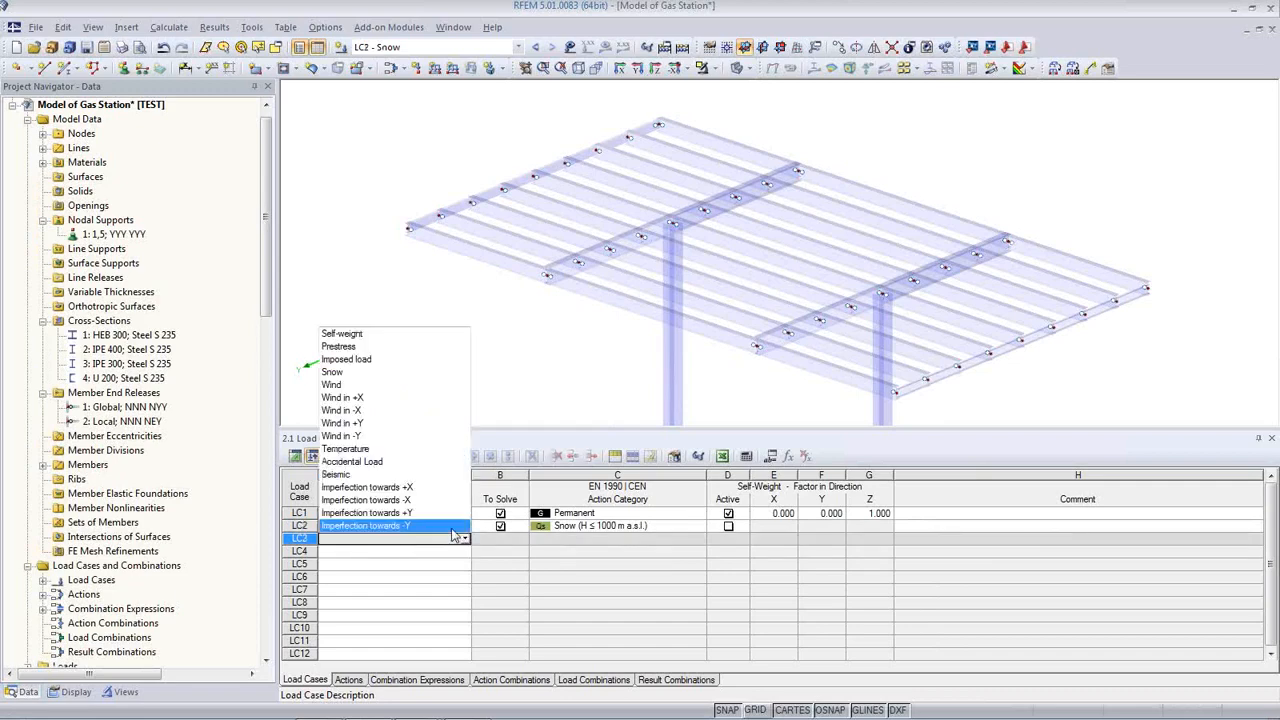
{"action": "left_click", "coordinate": [399, 406]}
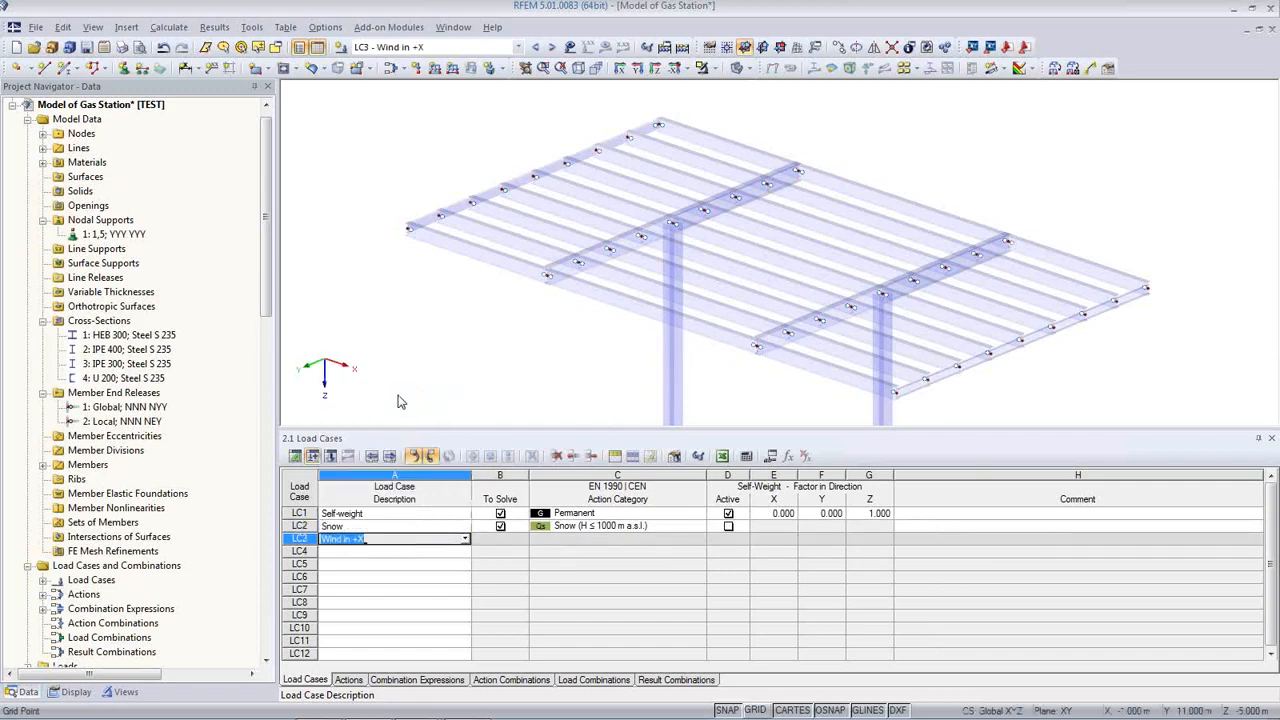
{"action": "left_click", "coordinate": [458, 551]}
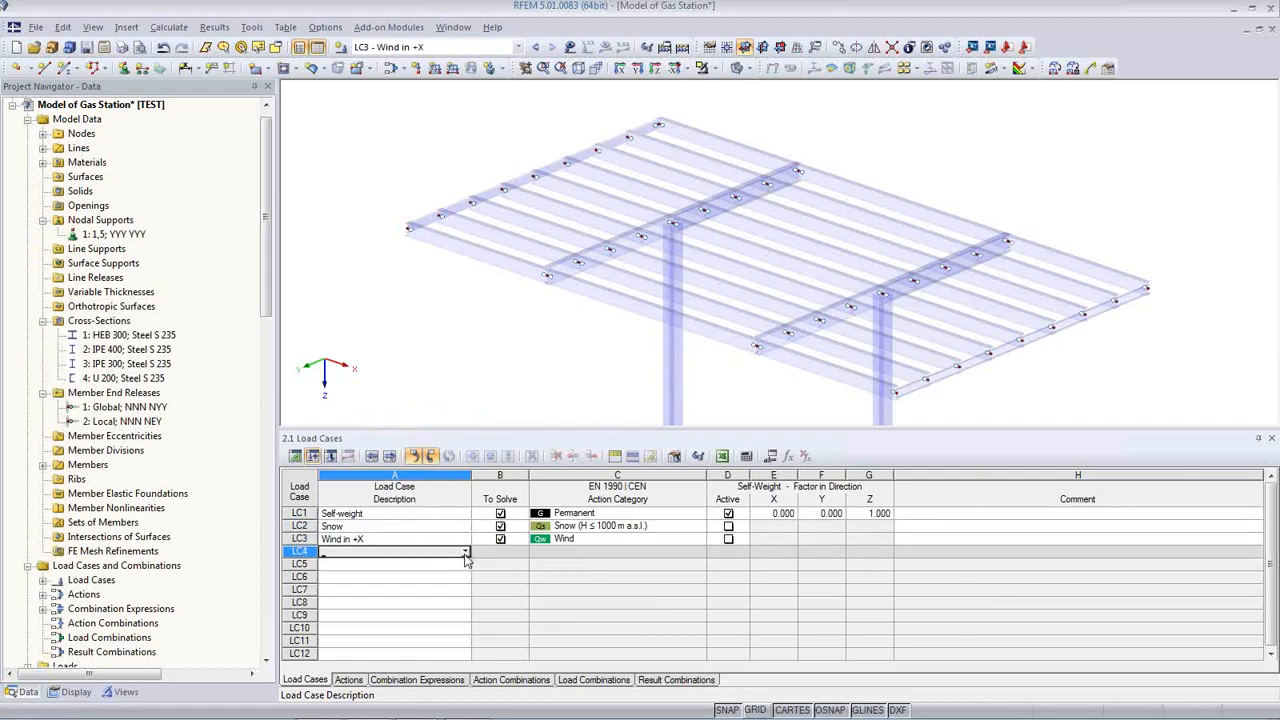
{"action": "left_click", "coordinate": [465, 552]}
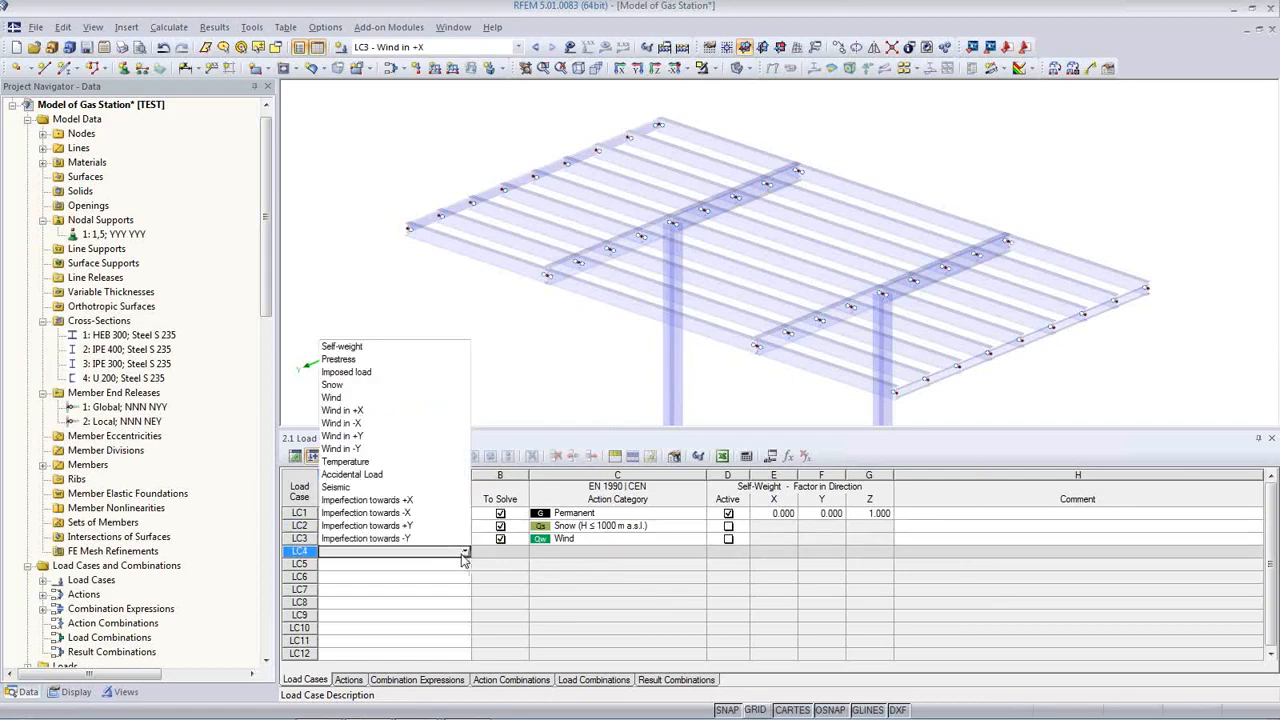
{"action": "left_click", "coordinate": [389, 449]}
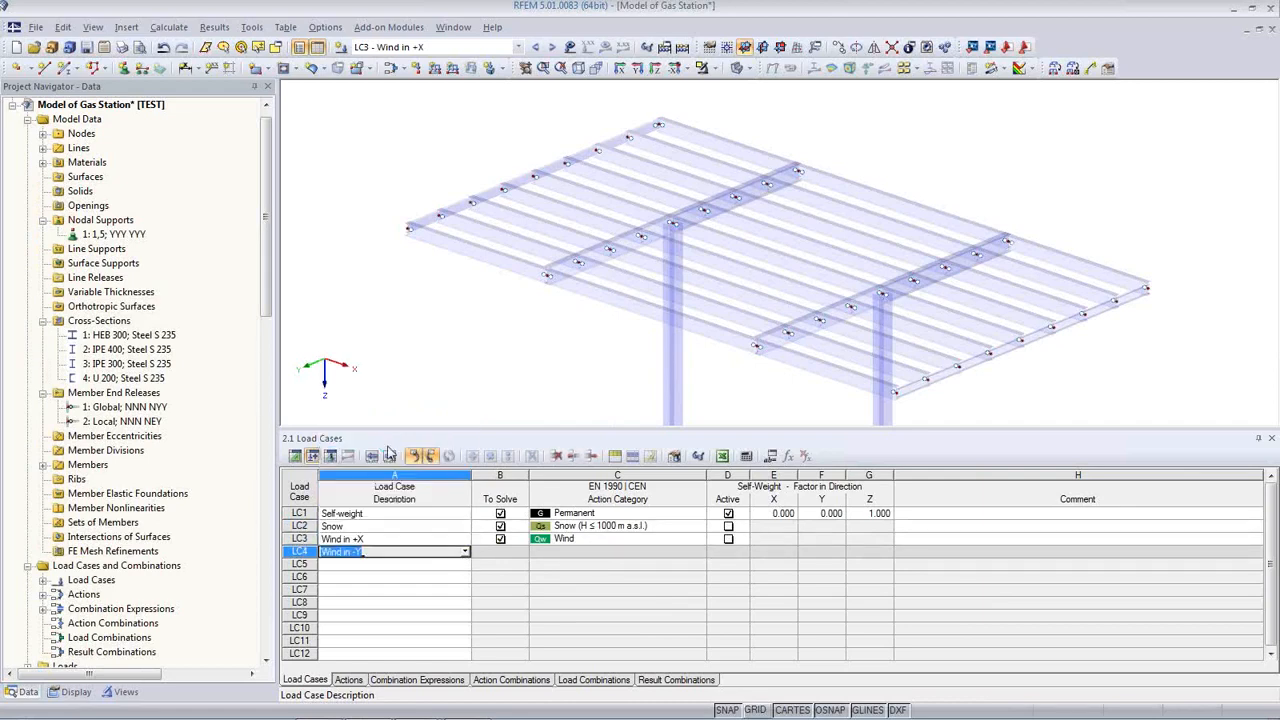
Step: Name LC5 Imperfection towards +X and LC6 Imperfection towards -Y, then enlarge the model view
{"action": "left_click", "coordinate": [399, 565]}
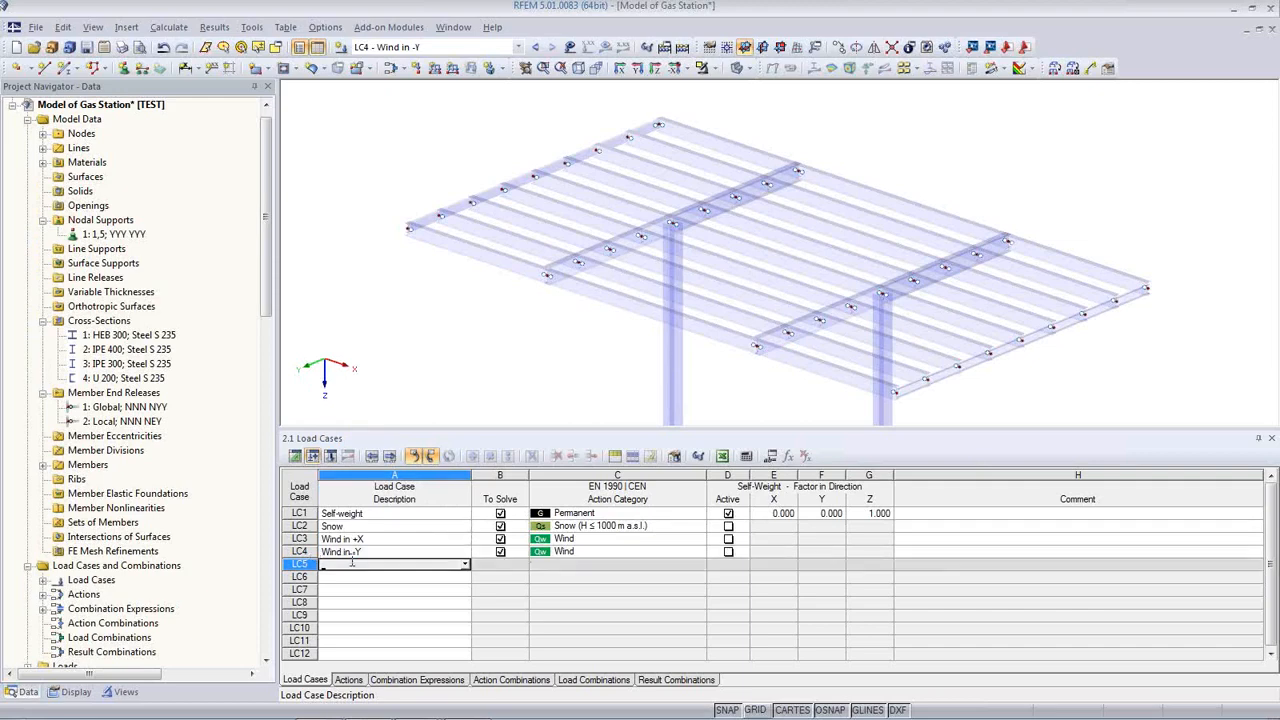
{"action": "left_click", "coordinate": [465, 565]}
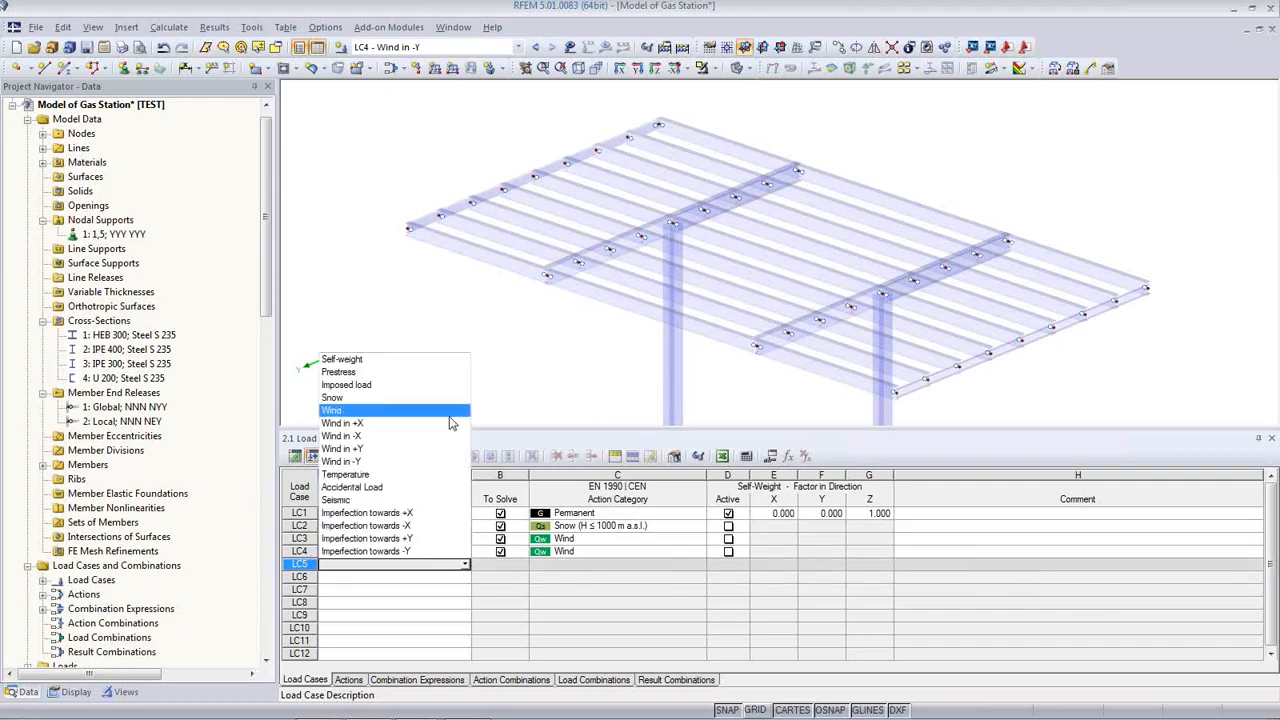
{"action": "left_click", "coordinate": [430, 513]}
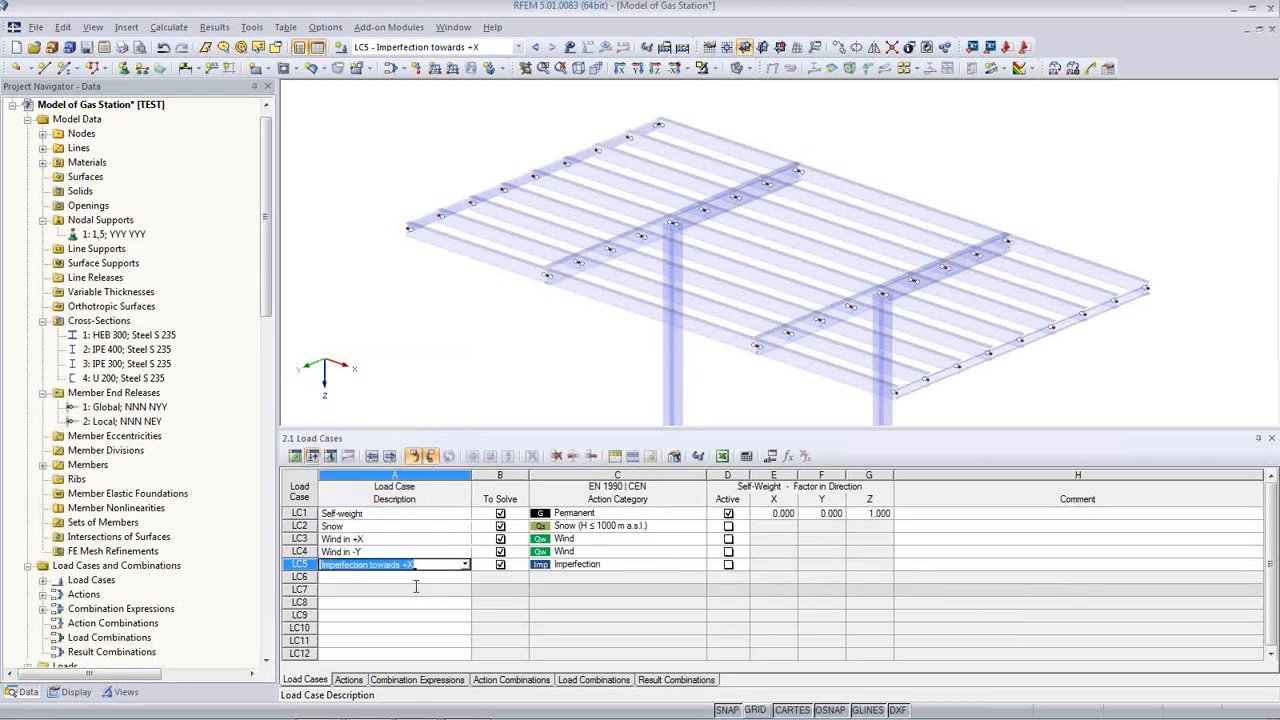
{"action": "left_click", "coordinate": [416, 579]}
{"action": "left_click", "coordinate": [465, 579]}
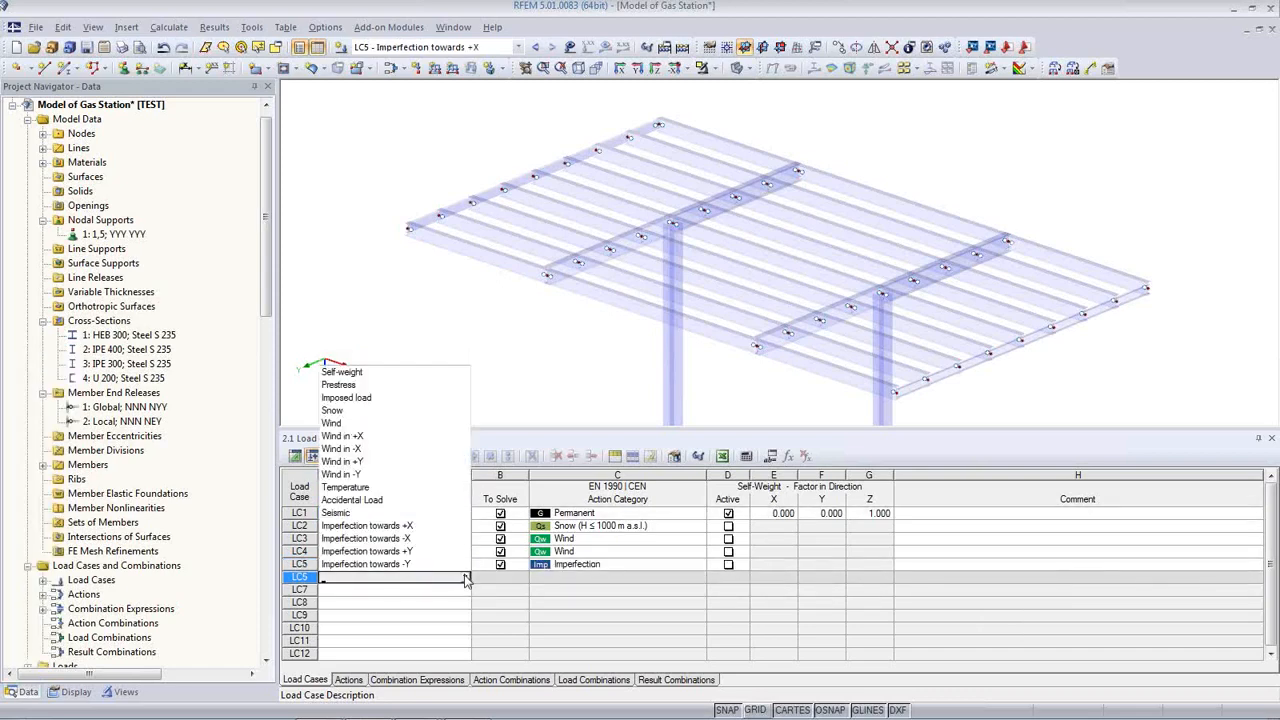
{"action": "left_click", "coordinate": [366, 564]}
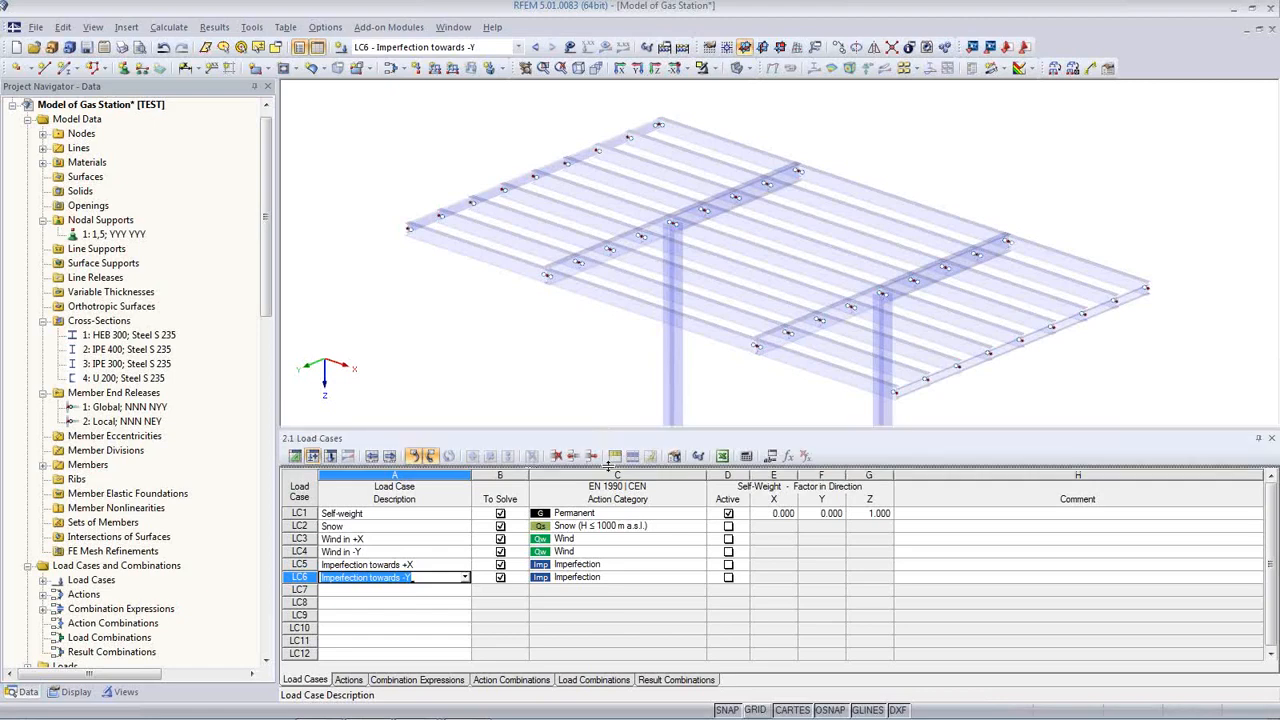
{"action": "left_click_drag", "start_coordinate": [608, 466], "coordinate": [606, 518]}
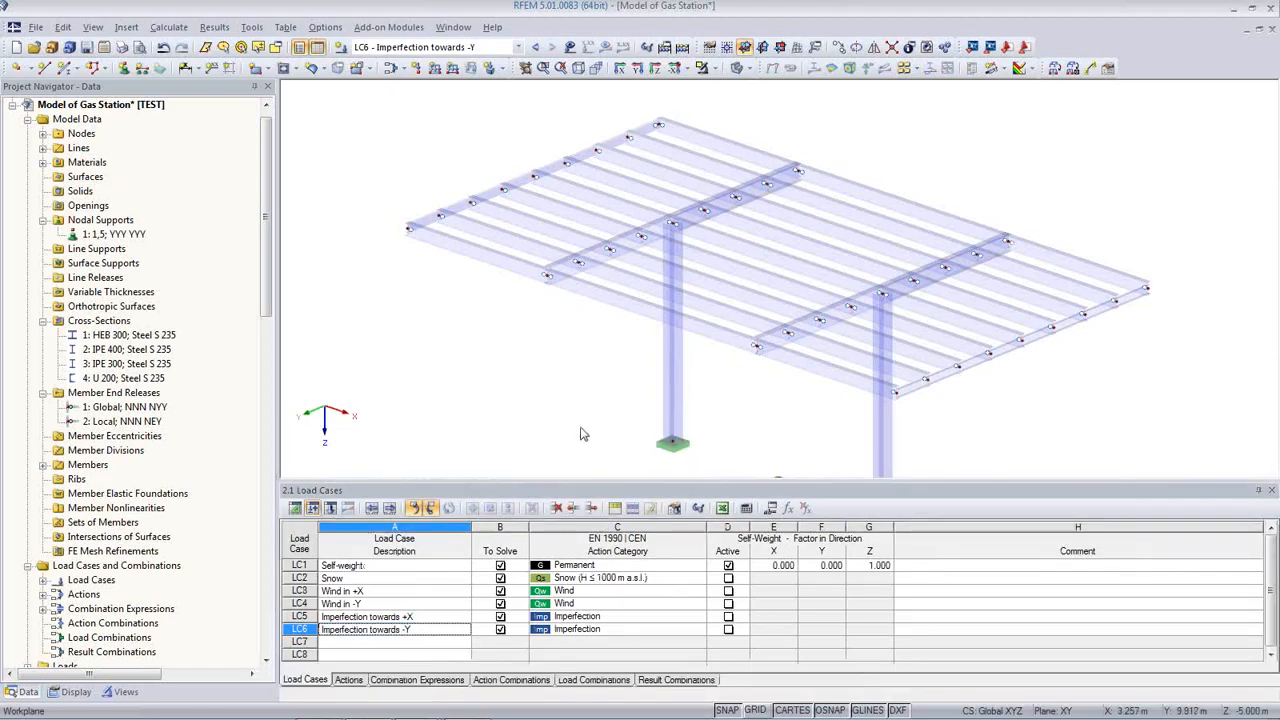
Step: Switch from the Actions table to Combination Expressions, listing CE1 ULS and CE2–CE4 SLS
{"action": "middle_click_drag", "start_coordinate": [577, 415], "coordinate": [540, 360]}
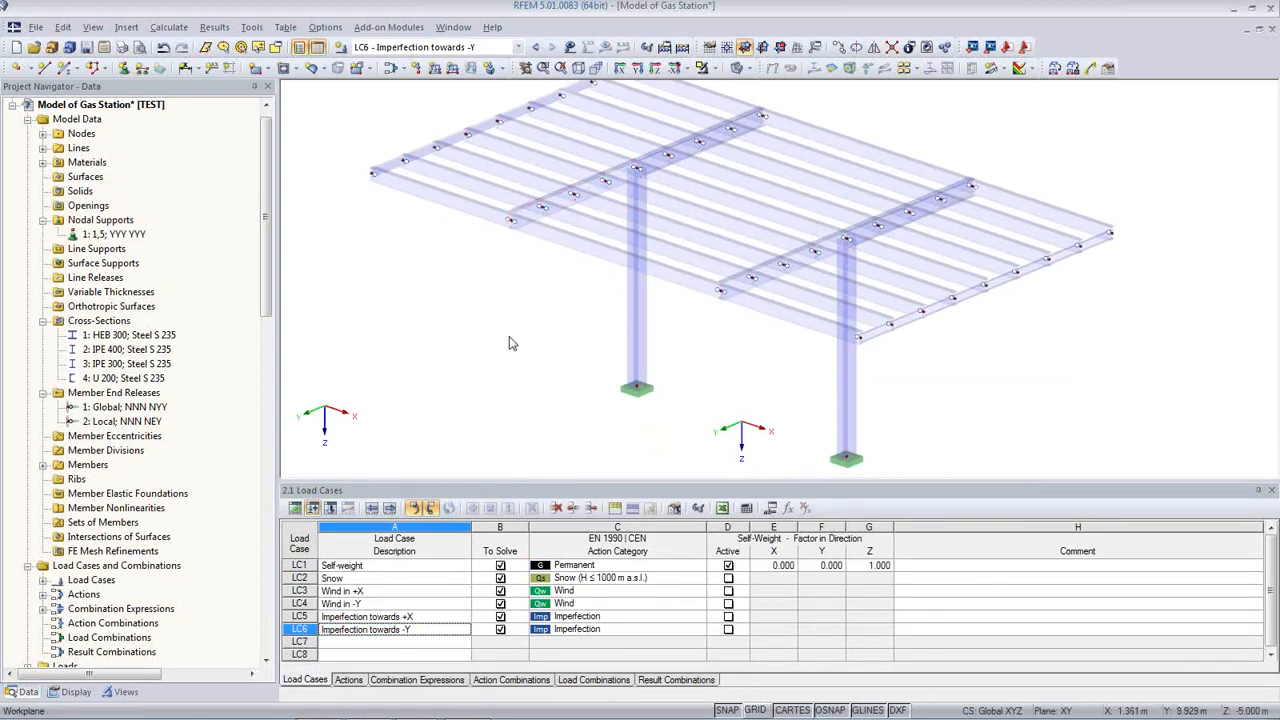
{"action": "left_click", "coordinate": [349, 680]}
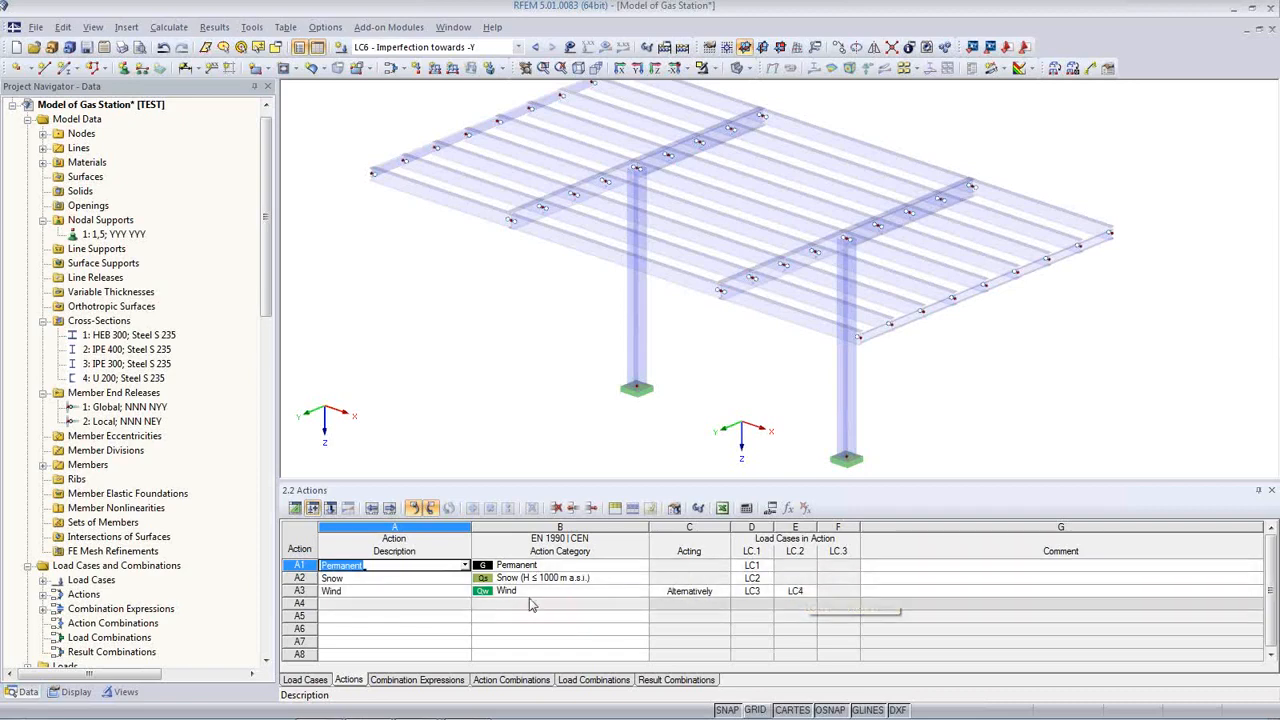
{"action": "left_click", "coordinate": [452, 680]}
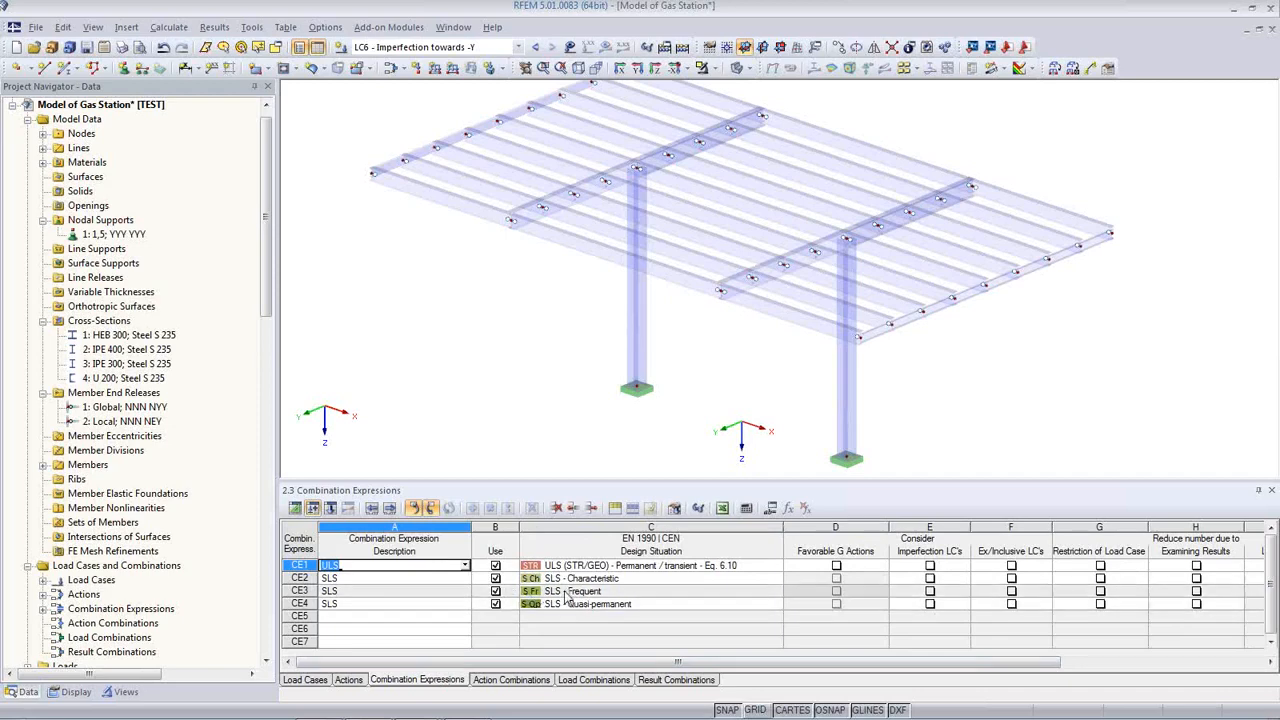
Step: Turn off Use for SLS expressions CE3 and CE4, then bring up CE1's imperfection settings
{"action": "left_click", "coordinate": [494, 593]}
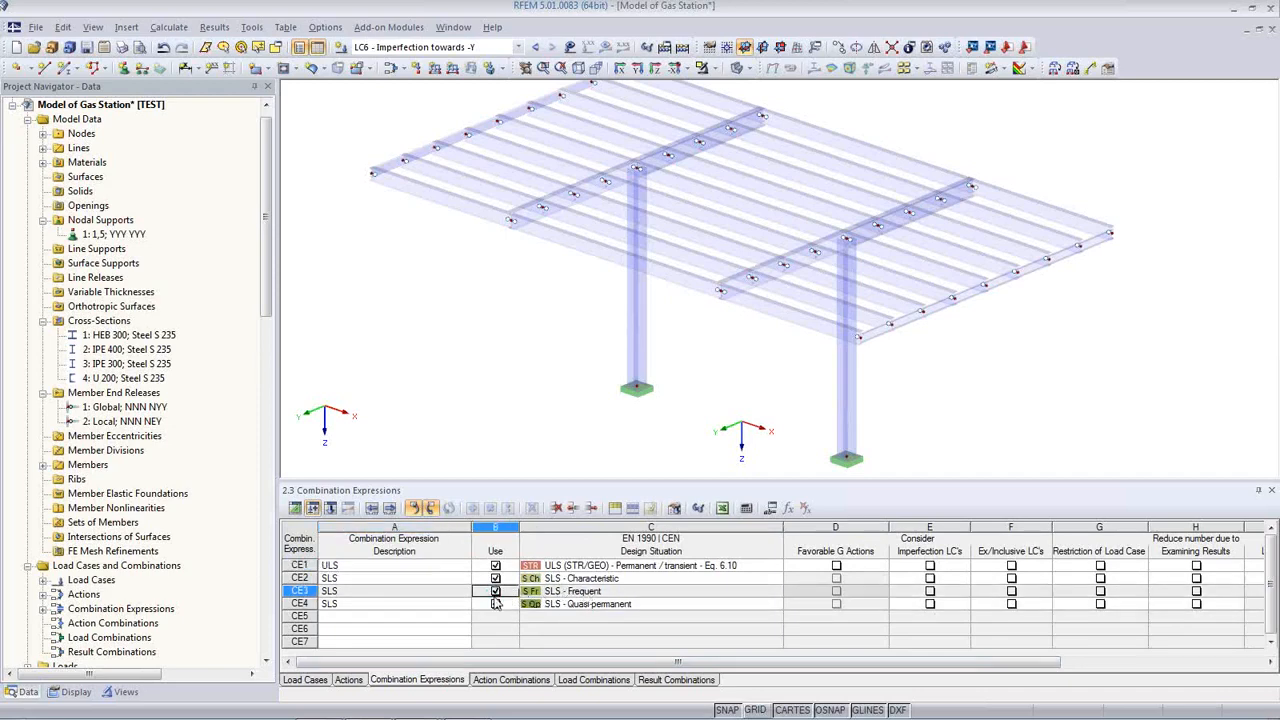
{"action": "left_click", "coordinate": [494, 594]}
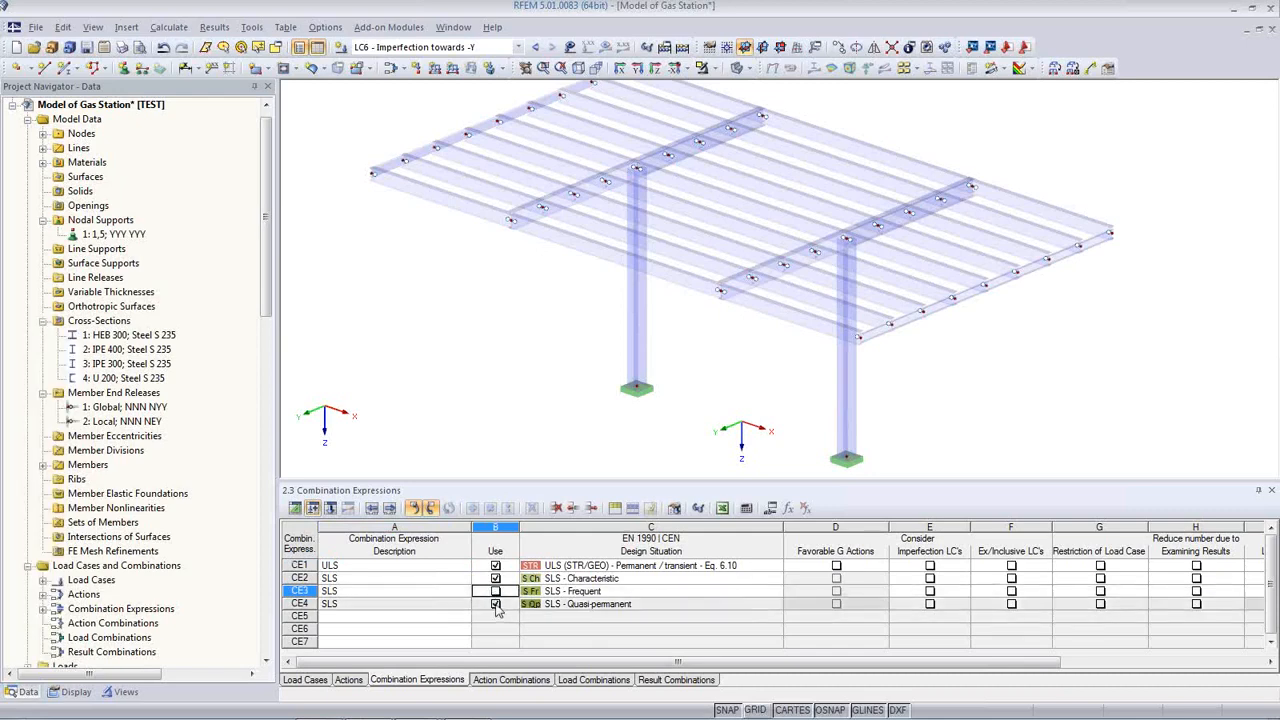
{"action": "left_click", "coordinate": [495, 605]}
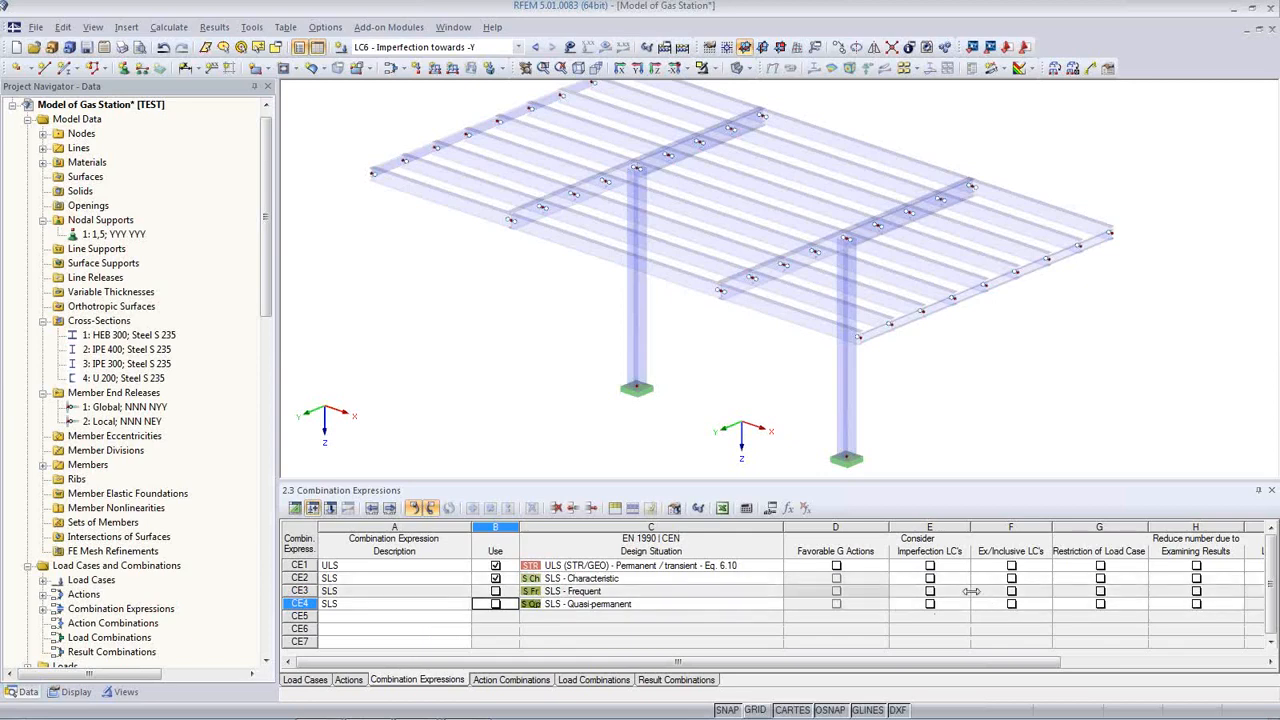
{"action": "left_click", "coordinate": [930, 567]}
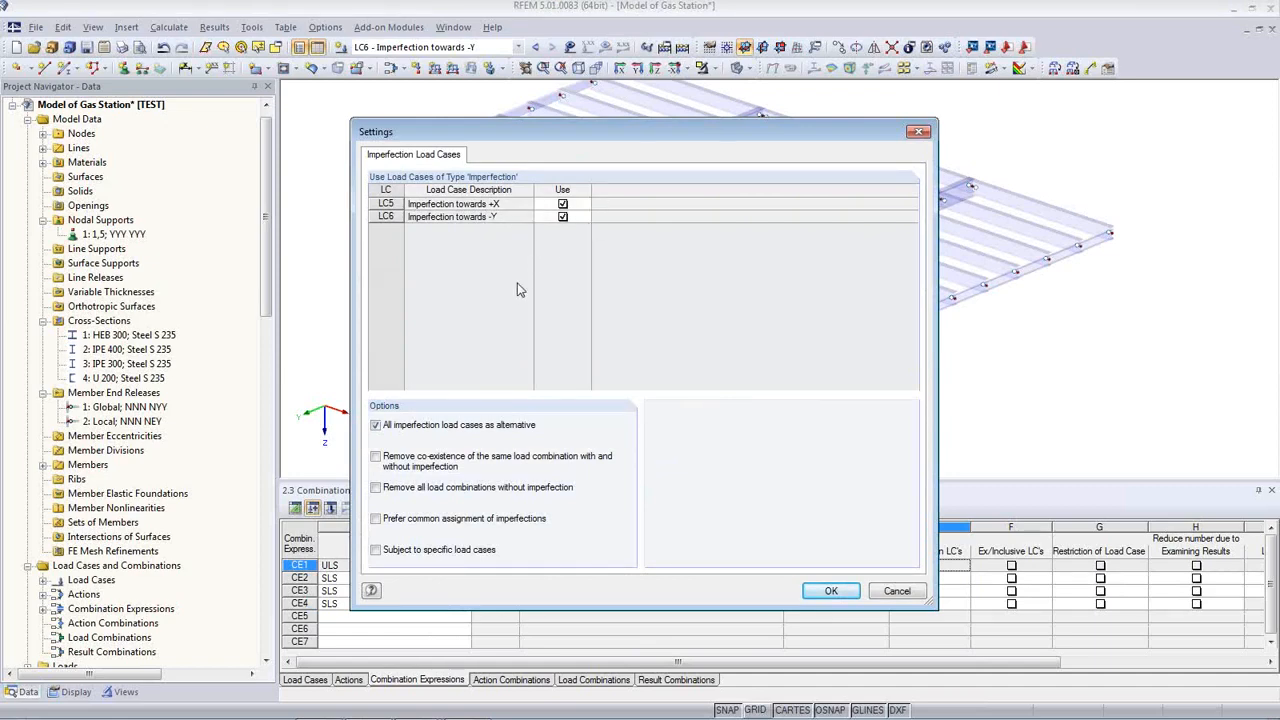
Step: Enable Remove co-existence, Remove all combinations without imperfection, and Subject to specific load cases
{"action": "left_click", "coordinate": [381, 464]}
{"action": "left_click", "coordinate": [377, 488]}
{"action": "left_click", "coordinate": [376, 550]}
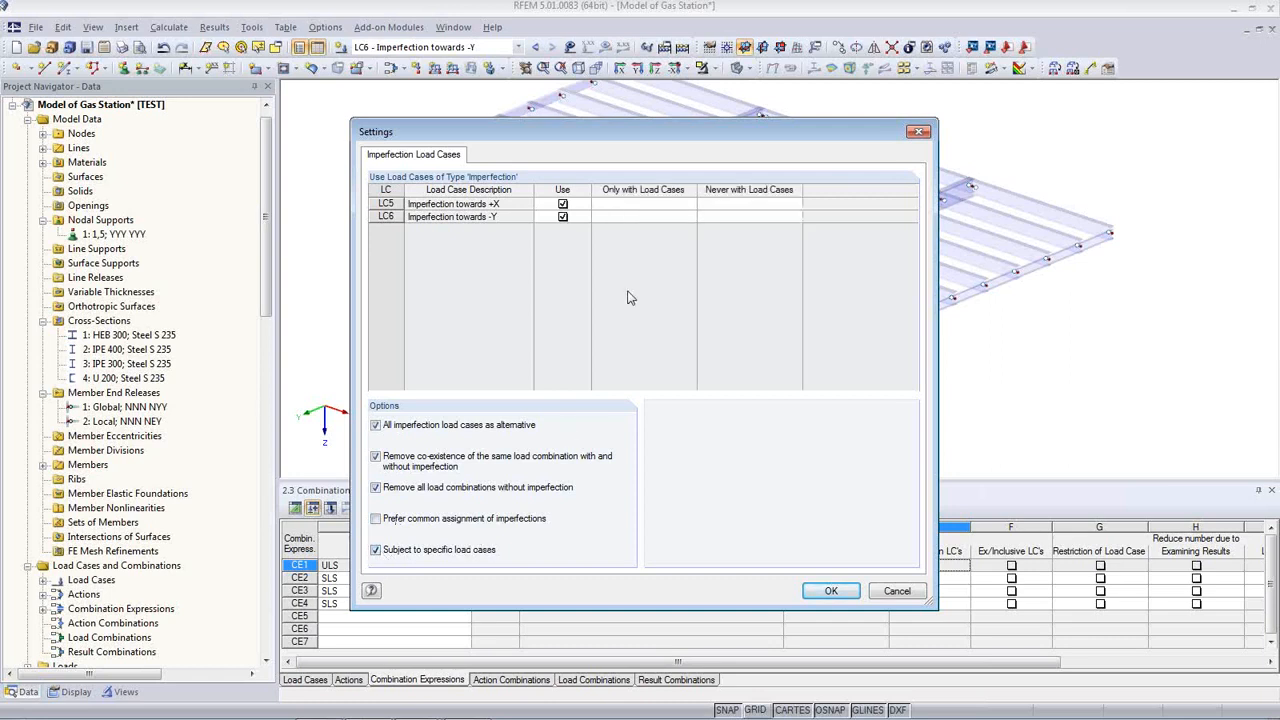
Step: Set LC5 never combined with LC4 and LC6 never combined with LC3
{"action": "left_click", "coordinate": [648, 204]}
{"action": "left_click", "coordinate": [713, 202]}
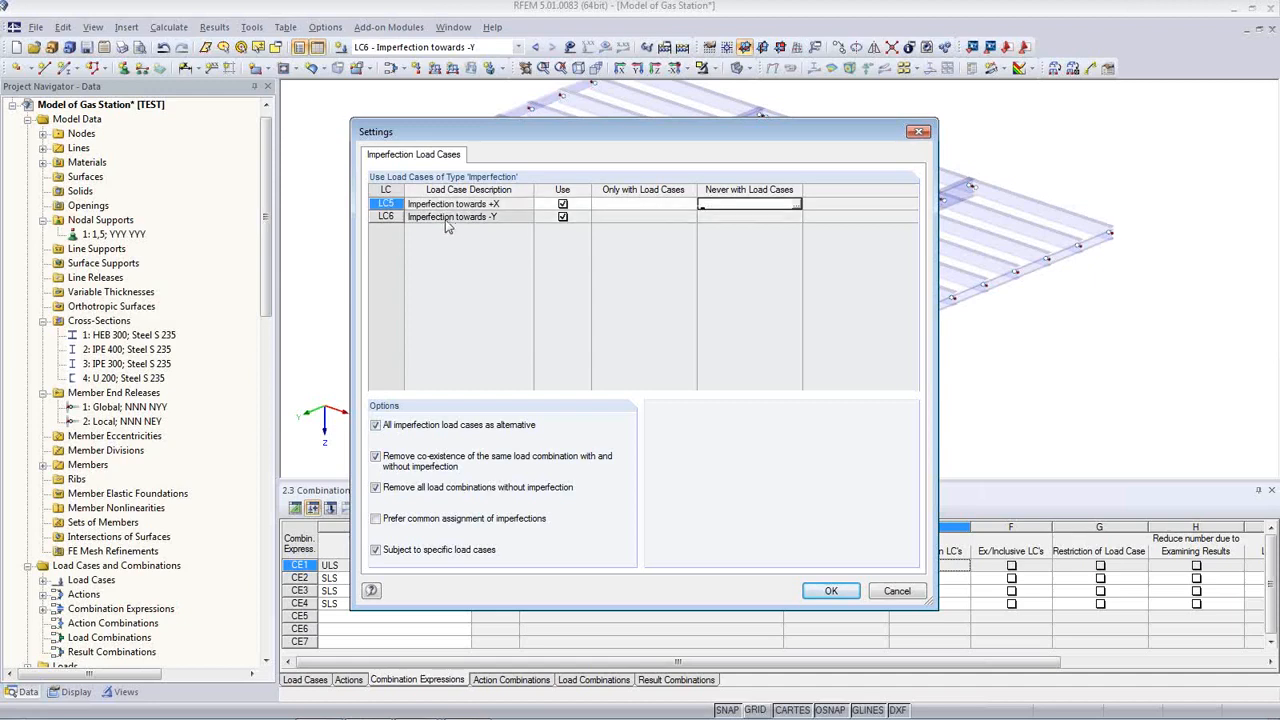
{"action": "left_click", "coordinate": [796, 205]}
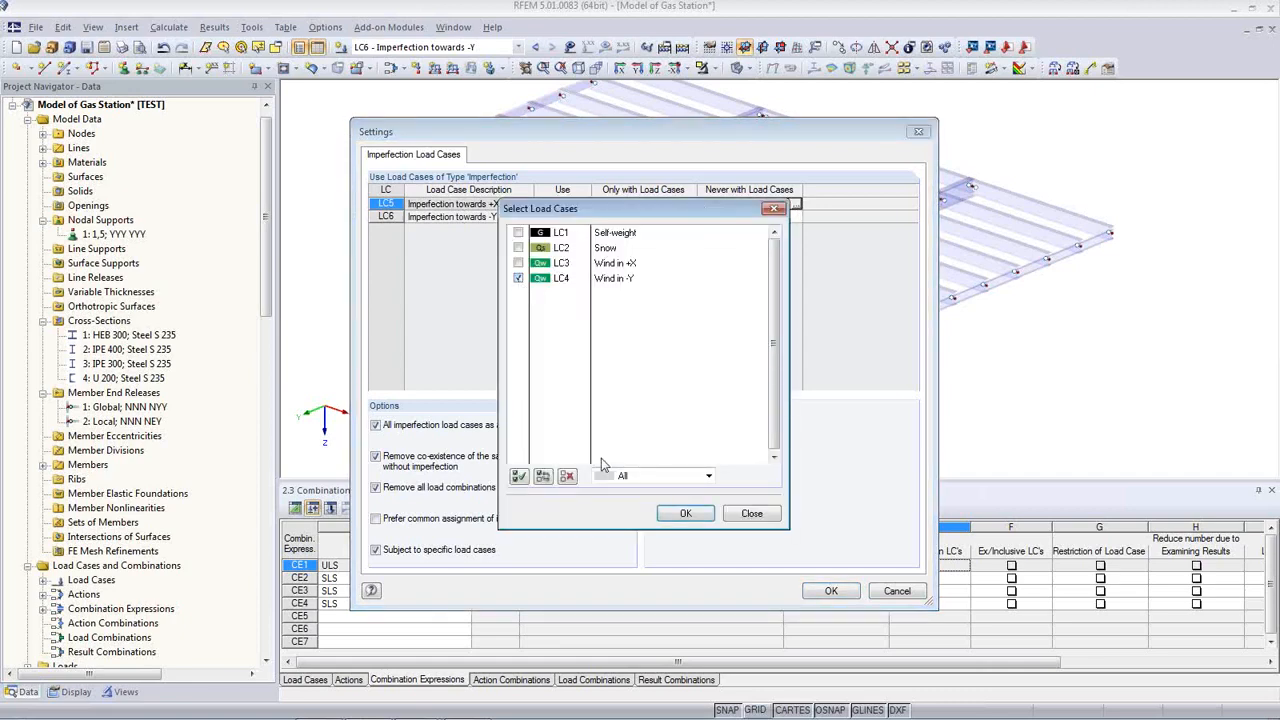
{"action": "left_click", "coordinate": [686, 513]}
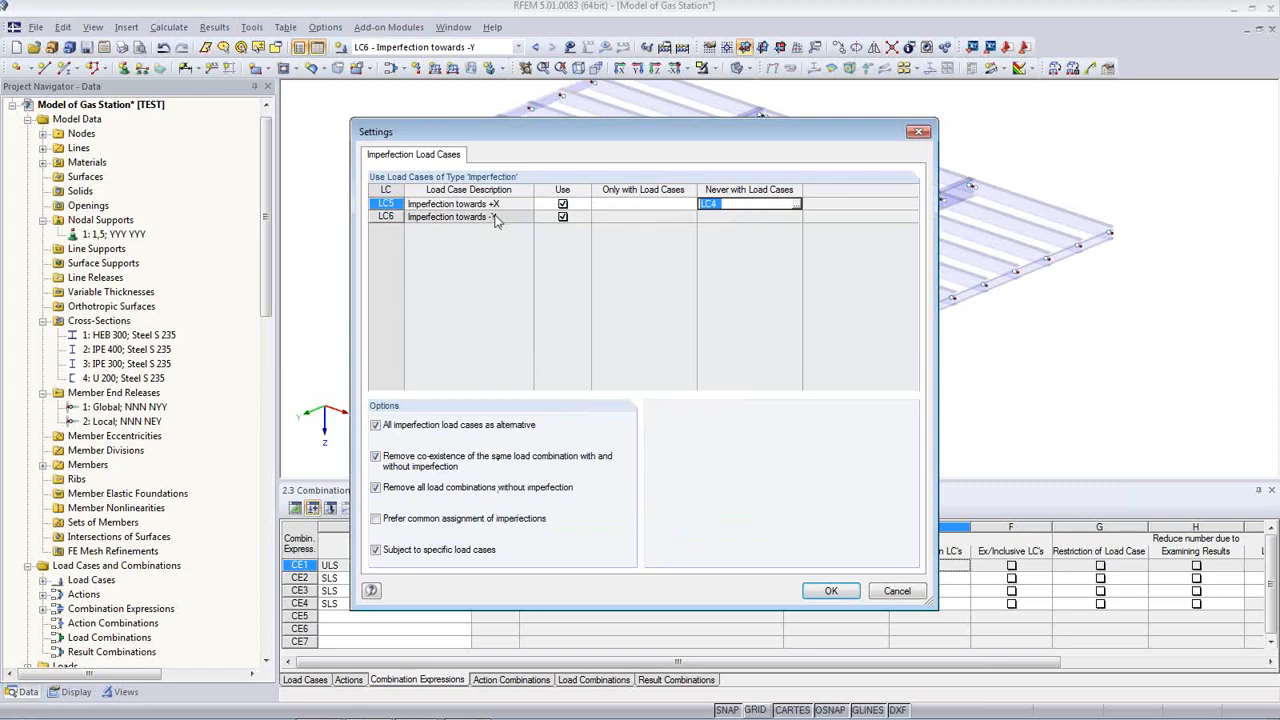
{"action": "left_click", "coordinate": [740, 216]}
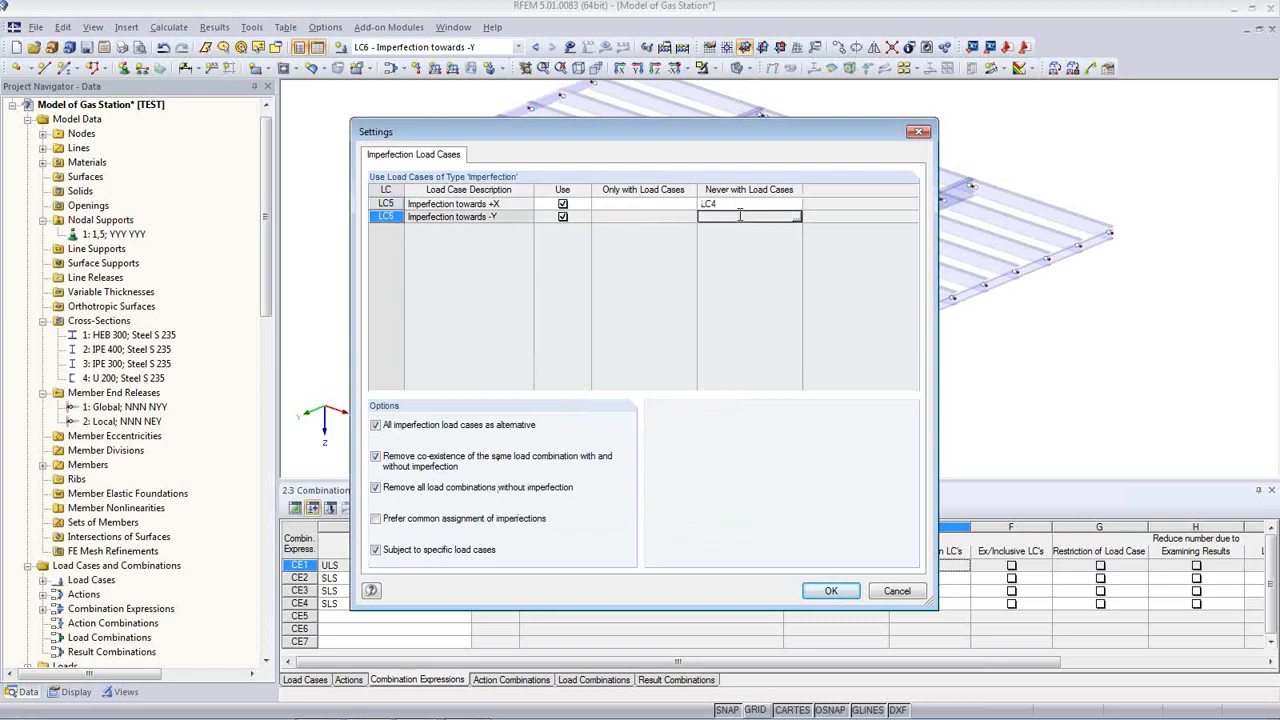
{"action": "left_click", "coordinate": [797, 219]}
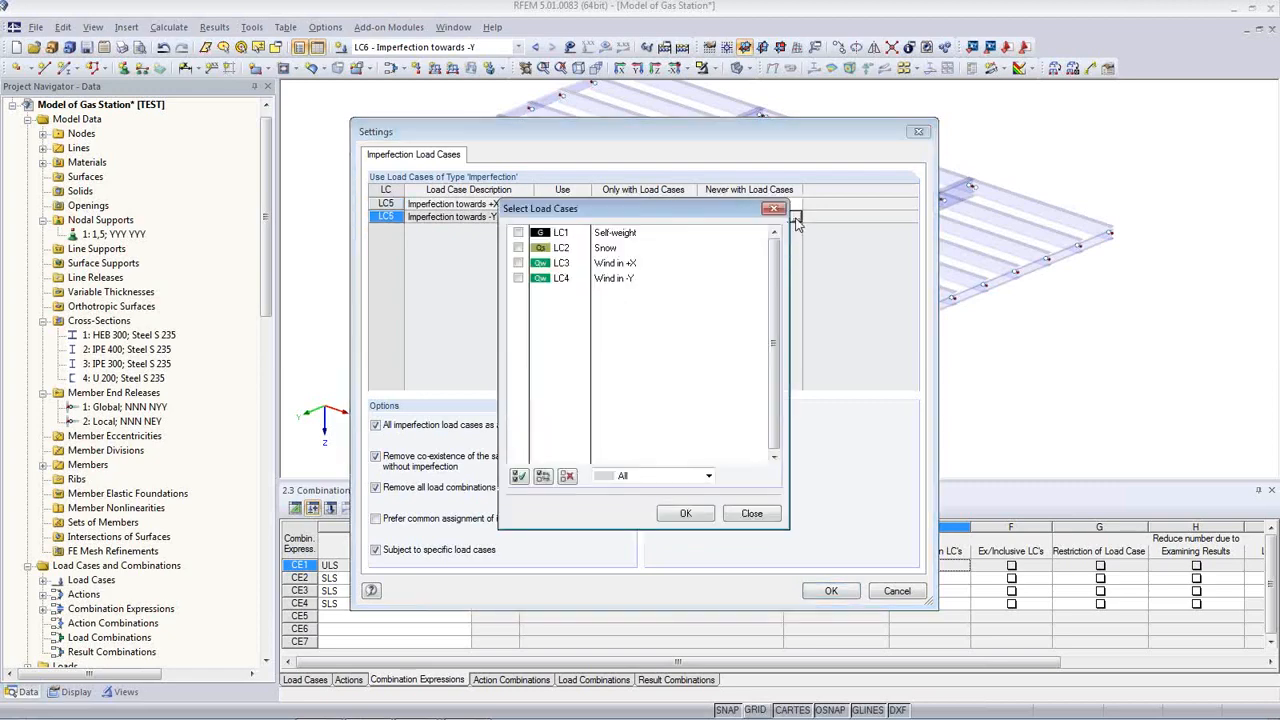
{"action": "left_click", "coordinate": [518, 263]}
{"action": "left_click", "coordinate": [686, 513]}
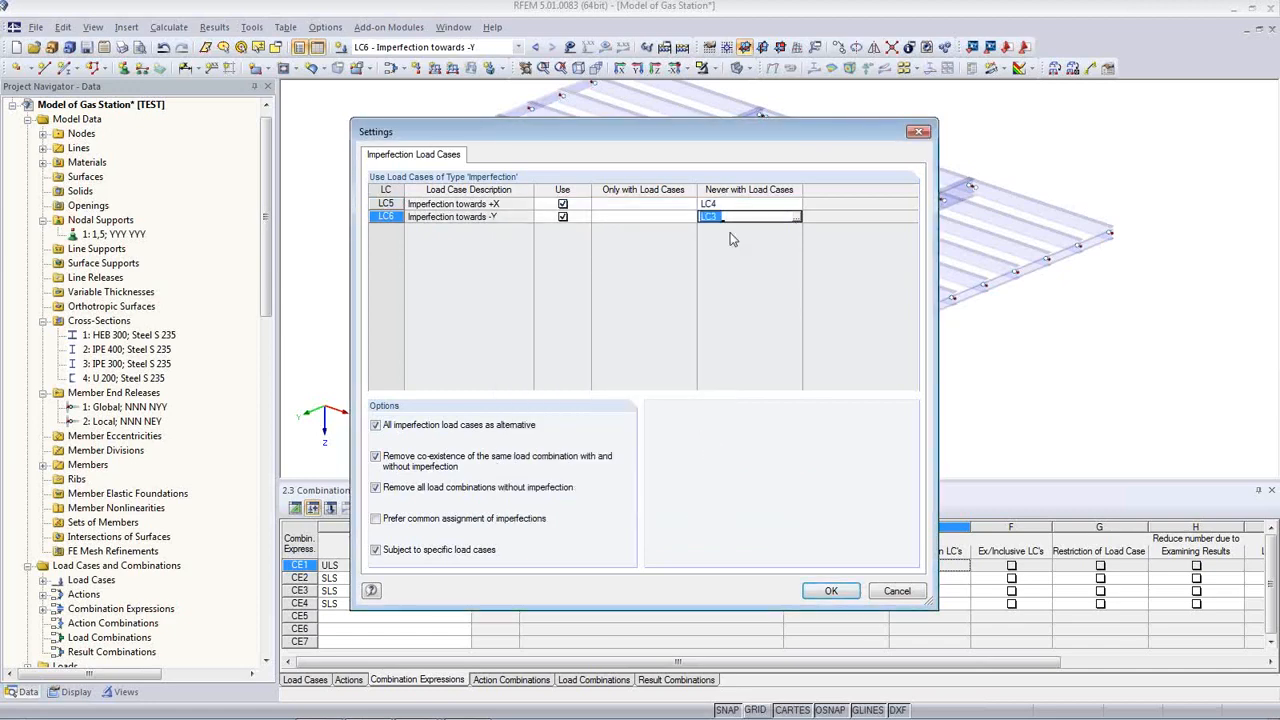
{"action": "left_click", "coordinate": [742, 203]}
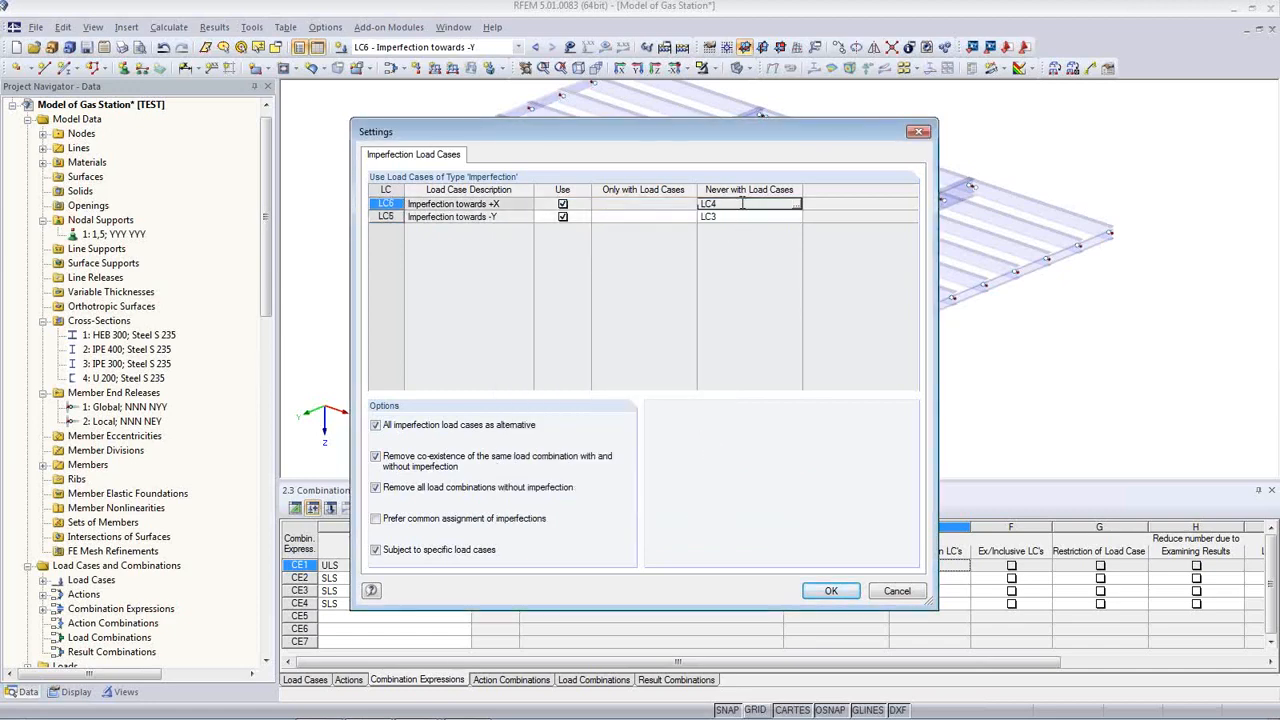
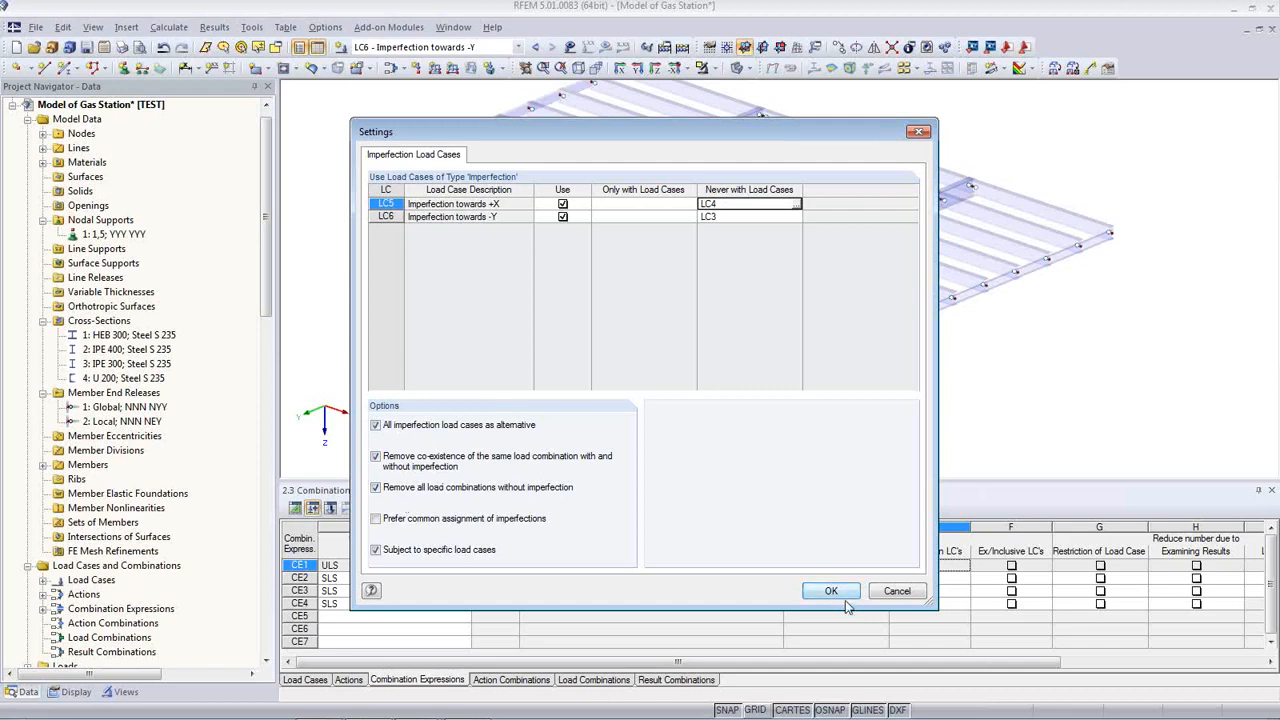
Step: Apply the imperfection settings and display the generated action combinations AC1 to AC8
{"action": "left_click", "coordinate": [846, 596]}
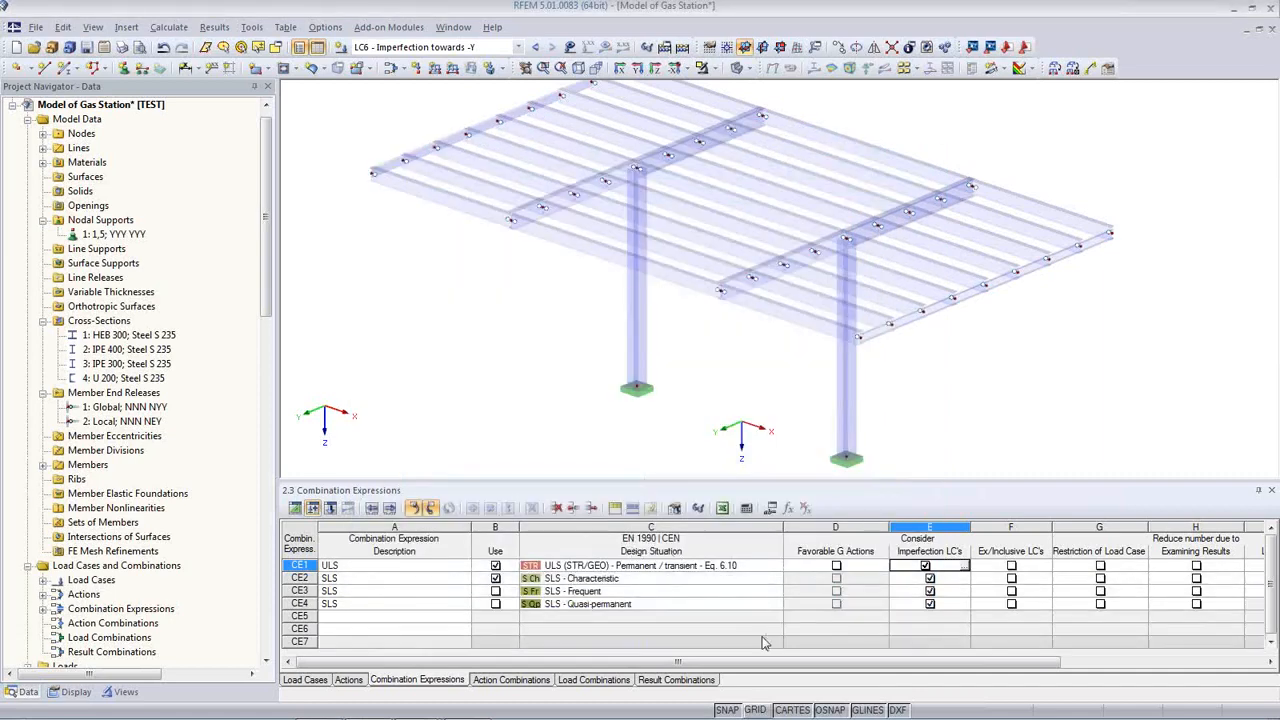
{"action": "left_click", "coordinate": [534, 681]}
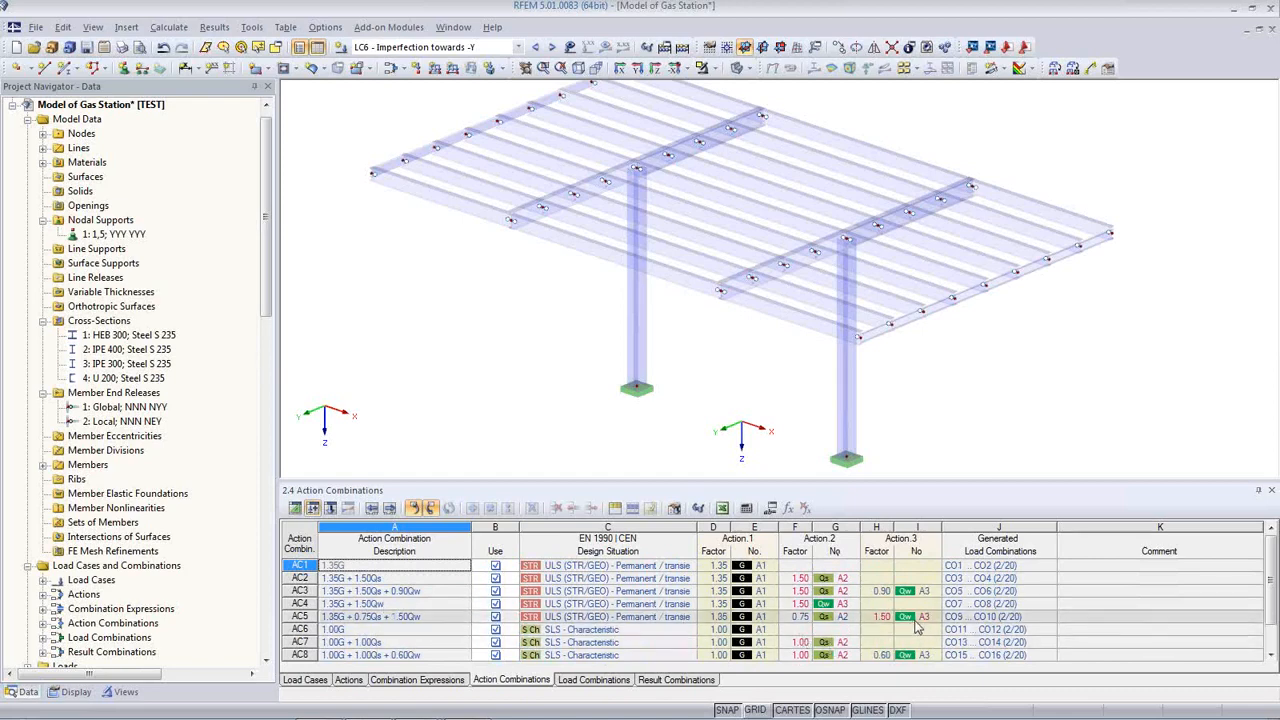
Step: Review load combinations CO1–CO20 pairing the load cases with imperfections LC5 and LC6
{"action": "mouse_move", "coordinate": [880, 624]}
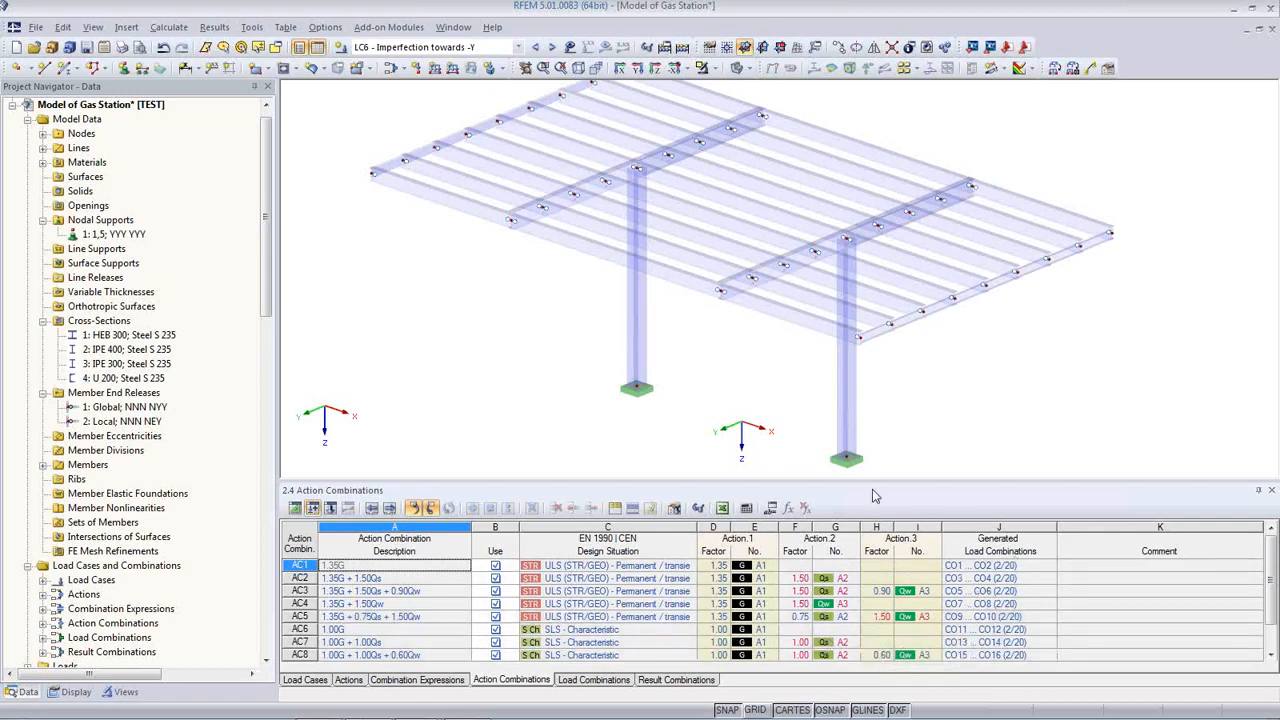
{"action": "left_click_drag", "start_coordinate": [867, 481], "coordinate": [865, 456]}
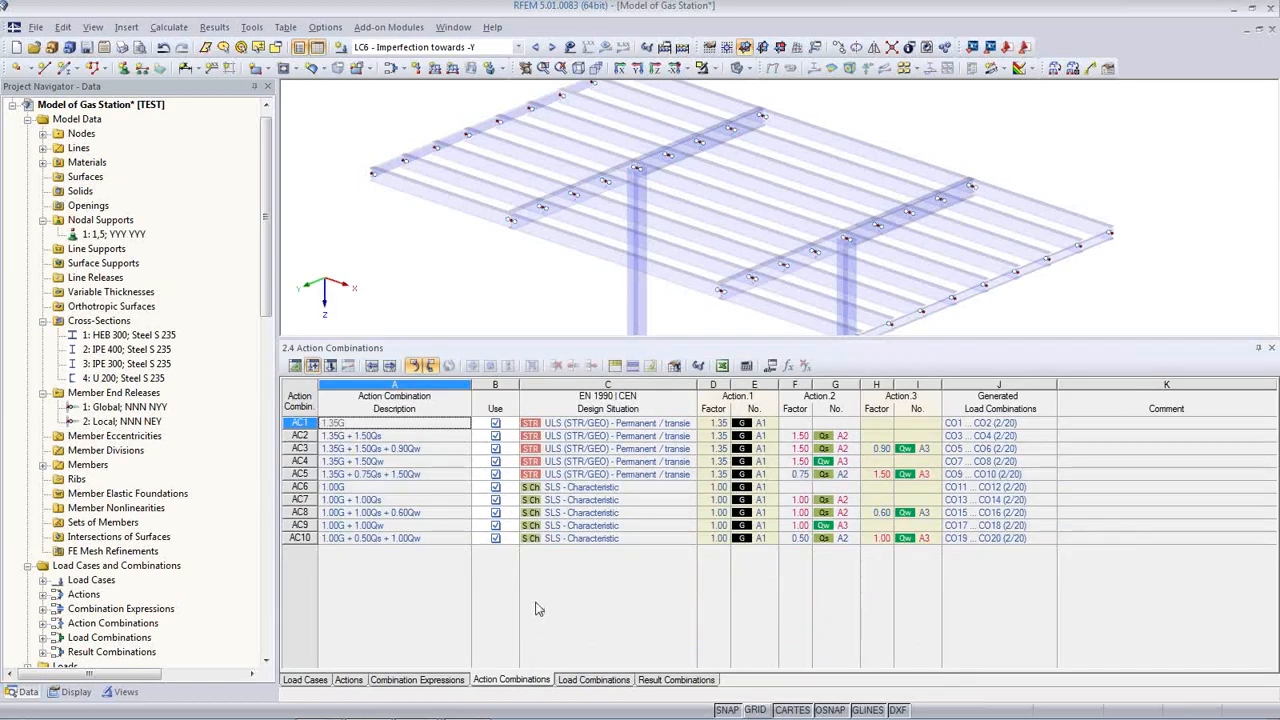
{"action": "left_click", "coordinate": [592, 680]}
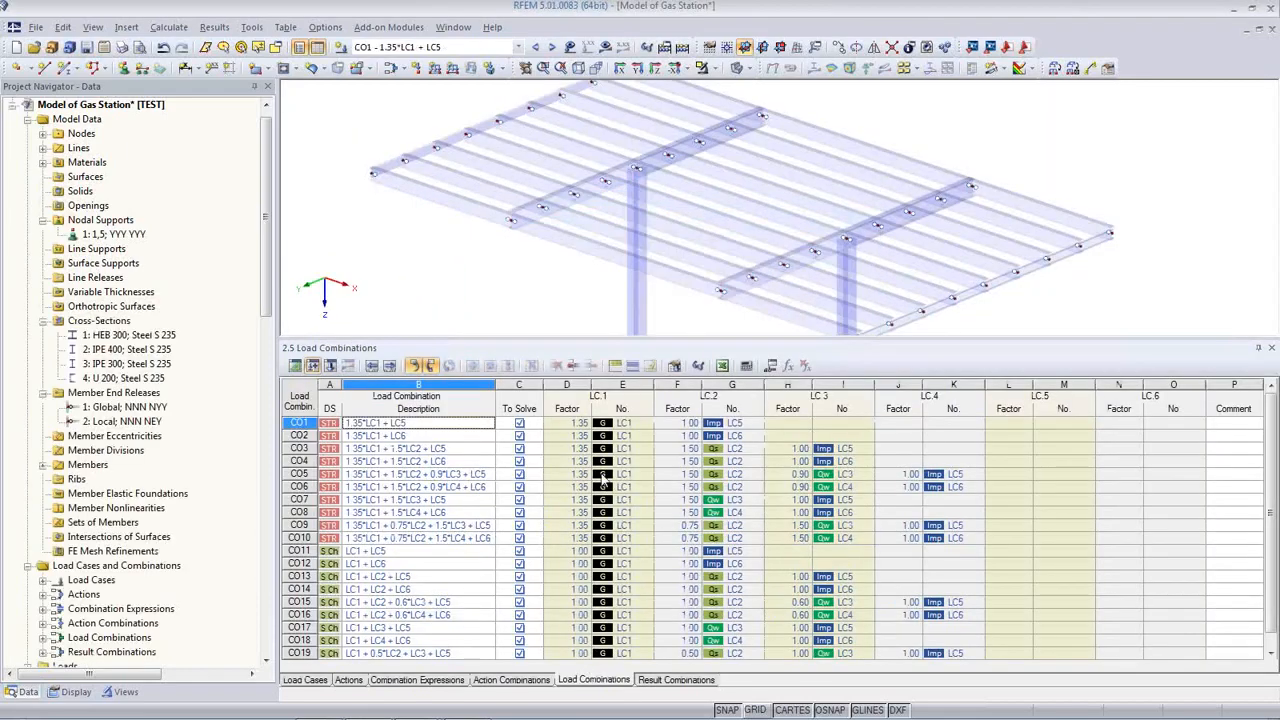
{"action": "left_click_drag", "start_coordinate": [595, 337], "coordinate": [595, 216]}
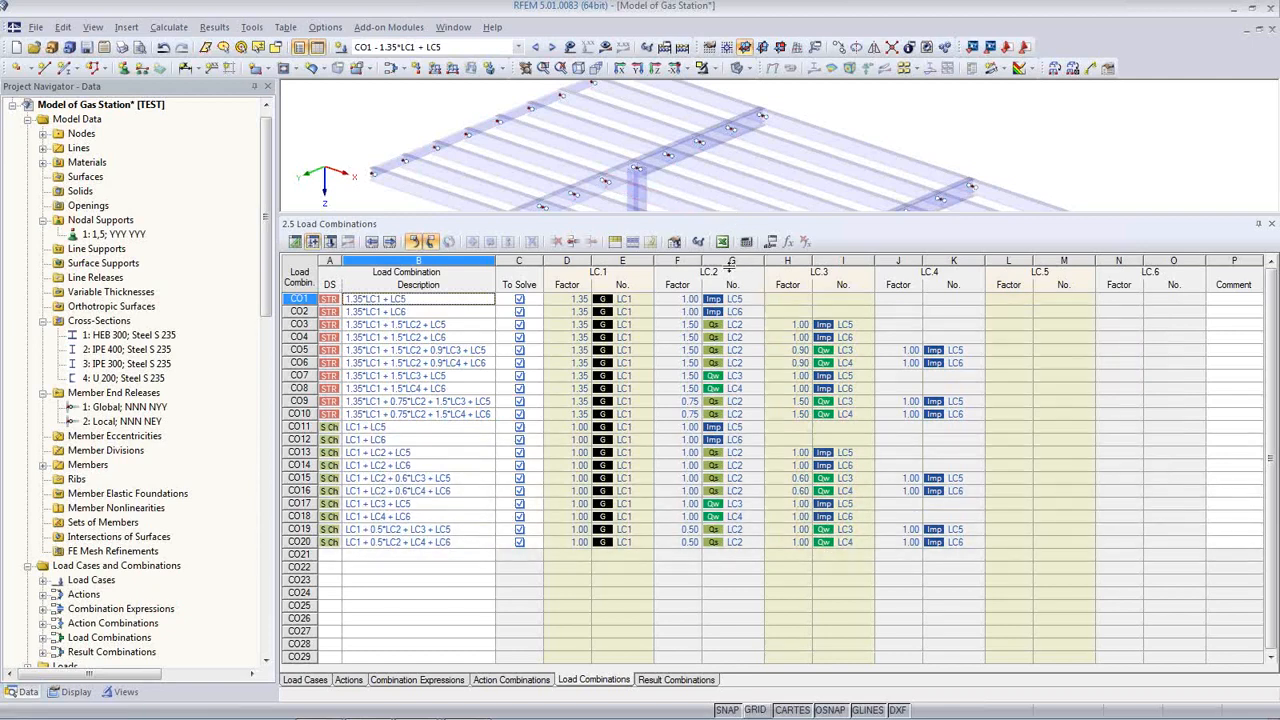
{"action": "left_click_drag", "start_coordinate": [731, 262], "coordinate": [729, 510]}
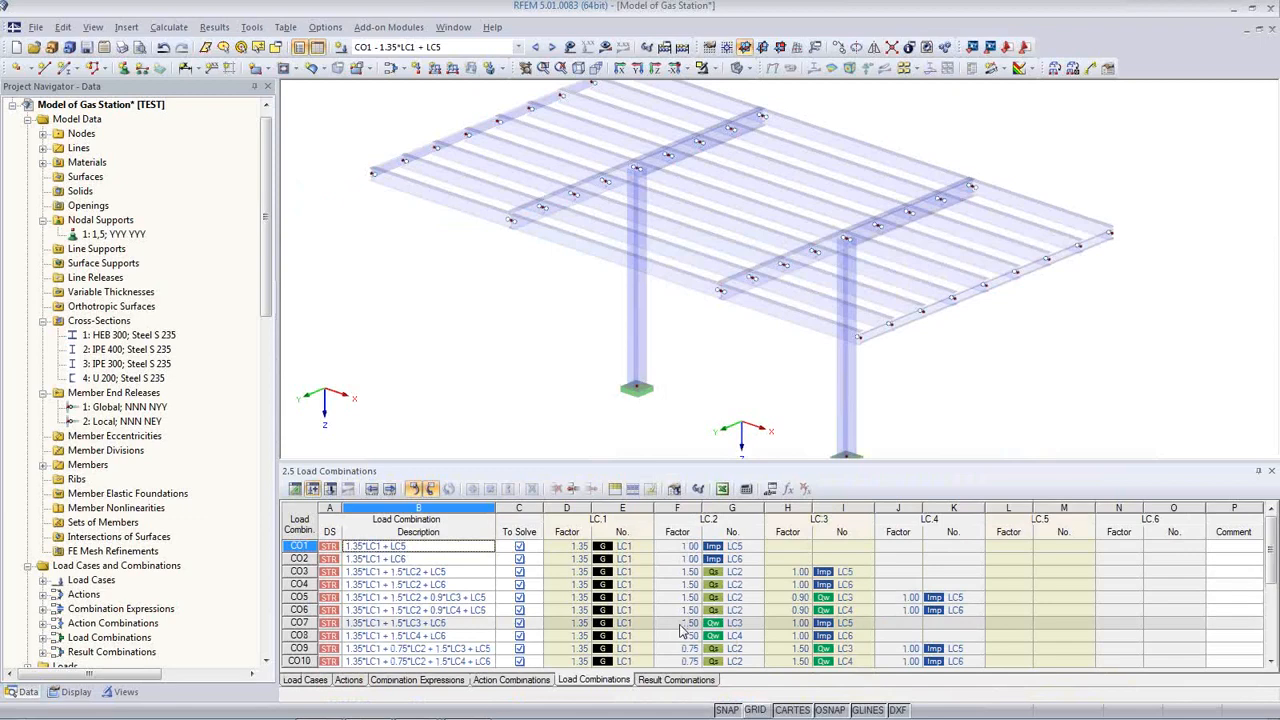
Step: Inspect result combinations RC1 (ULS, CO1–CO4) and RC2 (SLS characteristic, CO11–CO14)
{"action": "left_click", "coordinate": [691, 680]}
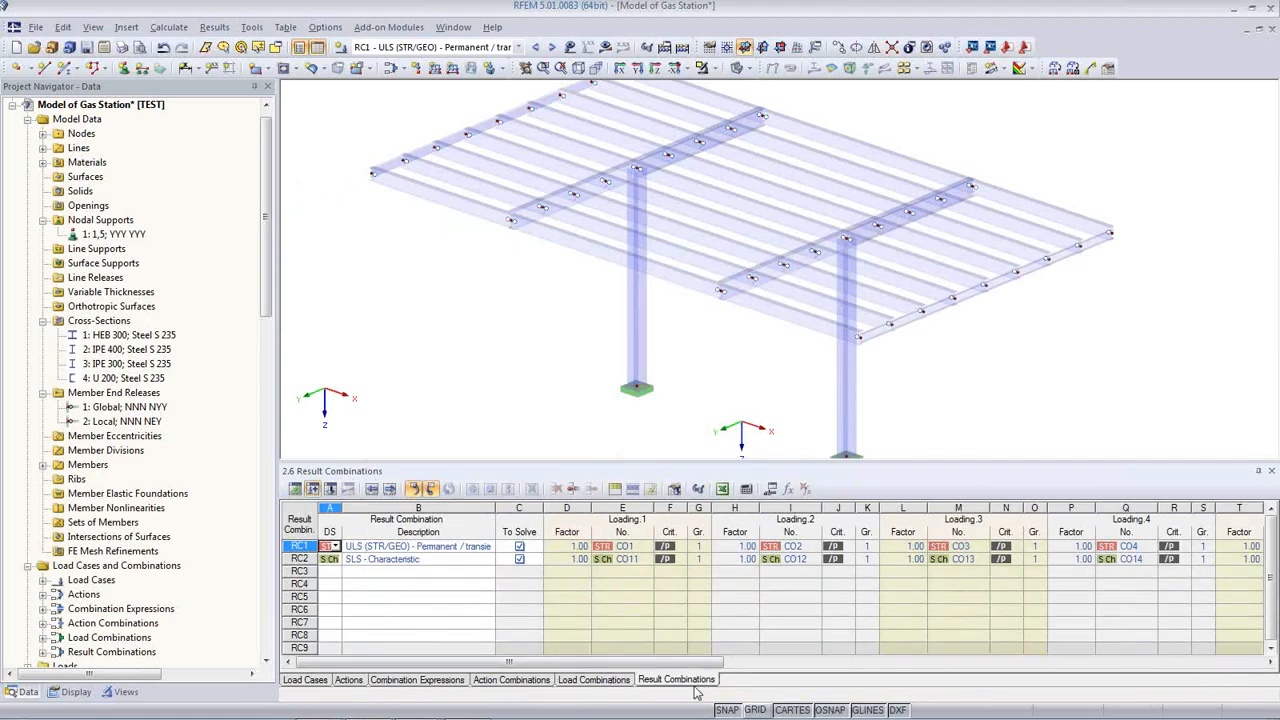
{"action": "left_click", "coordinate": [445, 558]}
{"action": "left_click", "coordinate": [445, 546]}
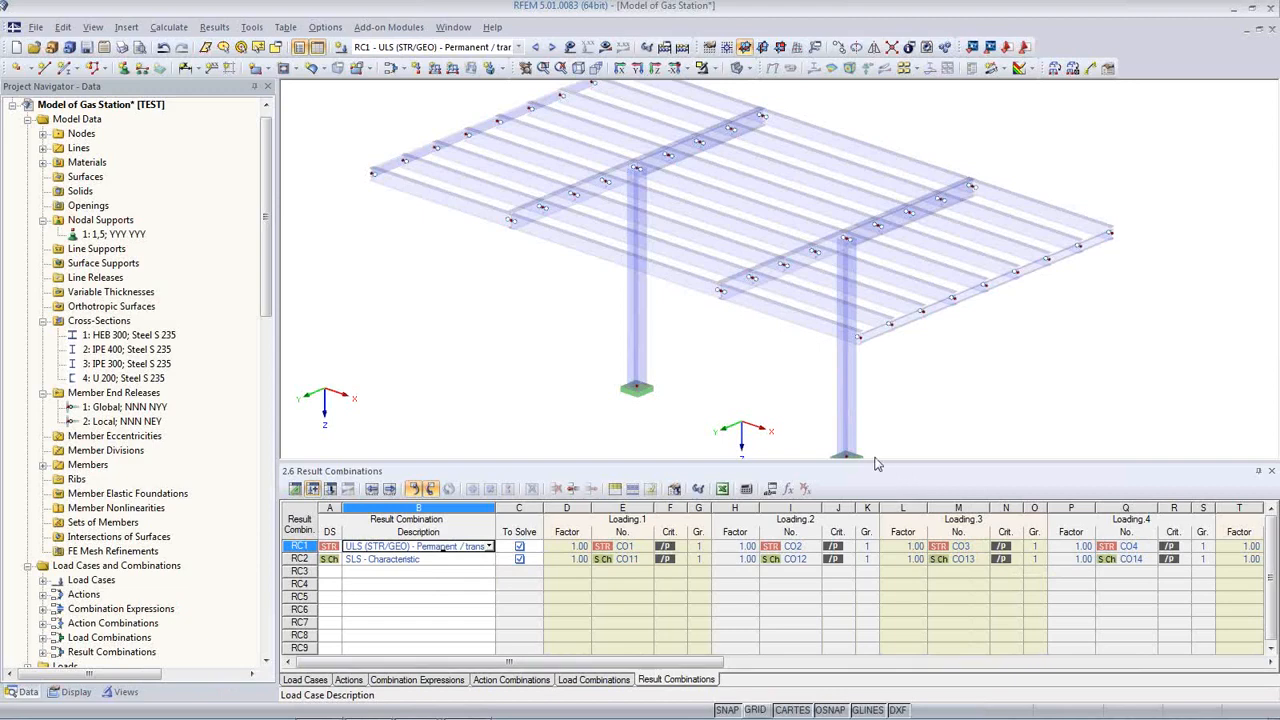
{"action": "left_click_drag", "start_coordinate": [876, 460], "coordinate": [876, 538]}
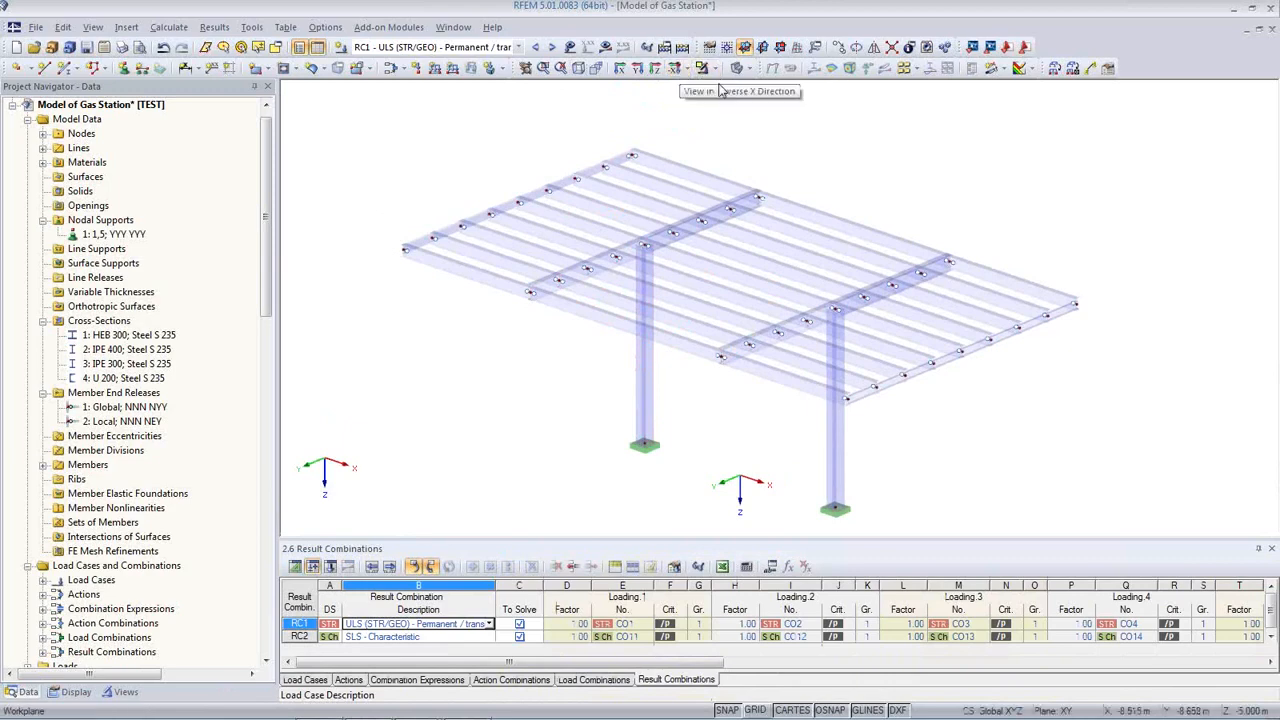
Step: Display the canopy as a wireframe and zoom in on the roof's left edge
{"action": "middle_click_drag", "start_coordinate": [853, 345], "coordinate": [885, 370], "text": "ctrl"}
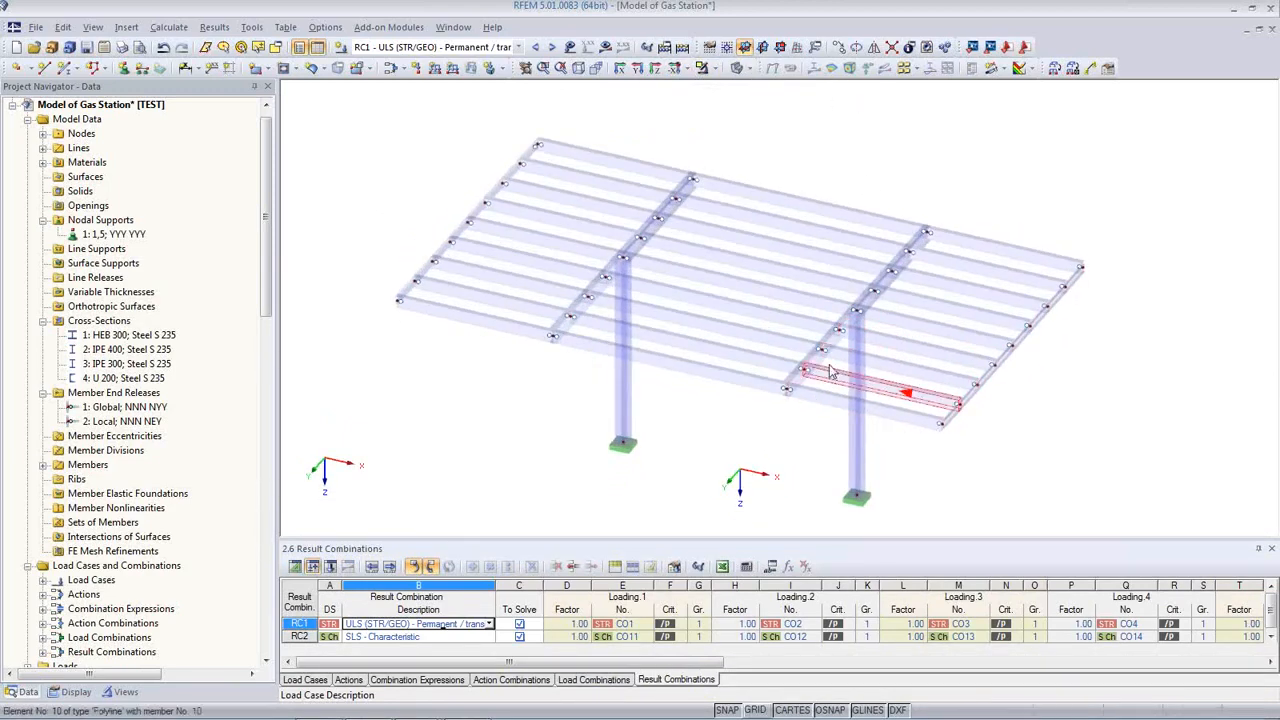
{"action": "left_click", "coordinate": [736, 67]}
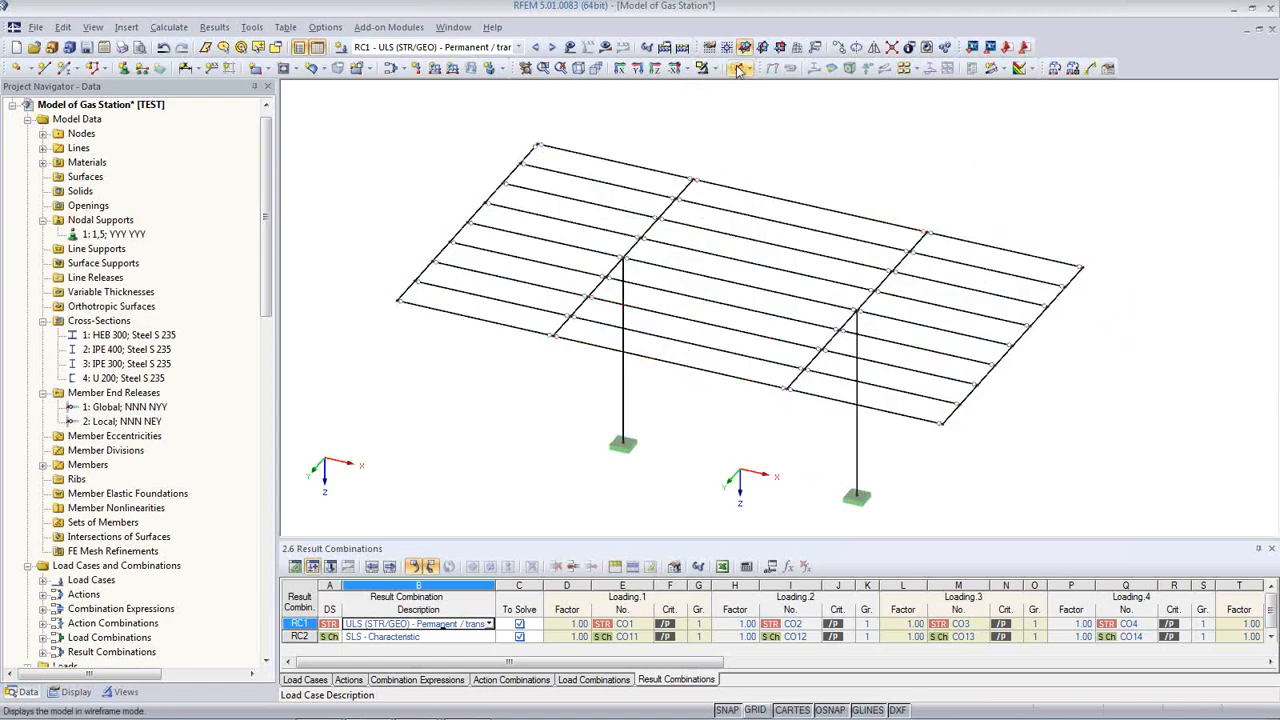
{"action": "middle_click_drag", "start_coordinate": [651, 206], "coordinate": [686, 240]}
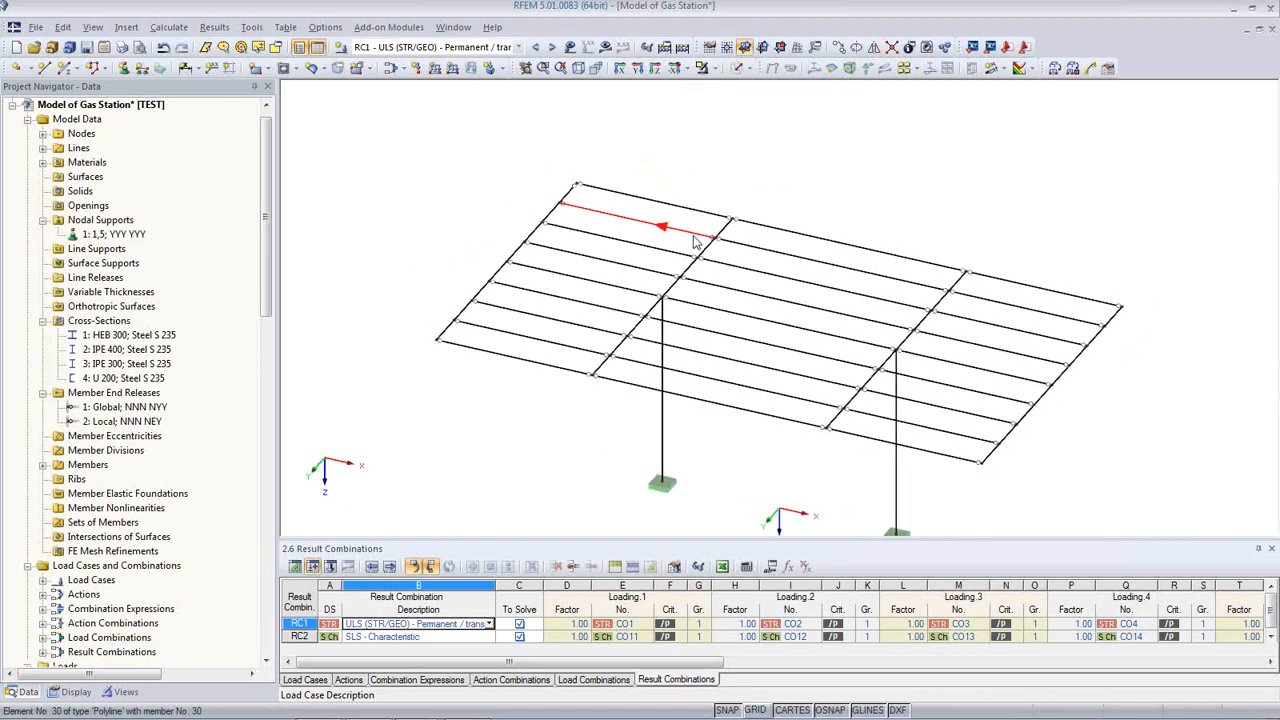
{"action": "scroll", "coordinate": [570, 283], "scroll_direction": "up", "scroll_amount": 3}
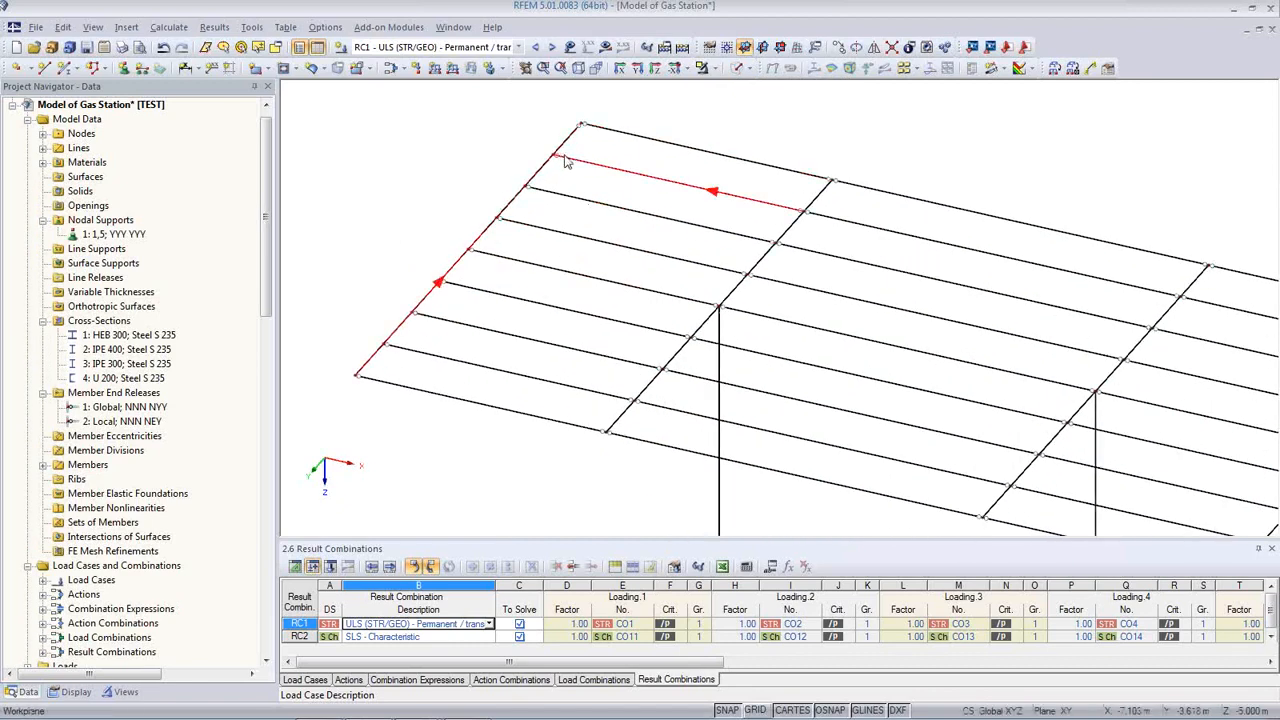
{"action": "middle_click_drag", "start_coordinate": [635, 230], "coordinate": [603, 300]}
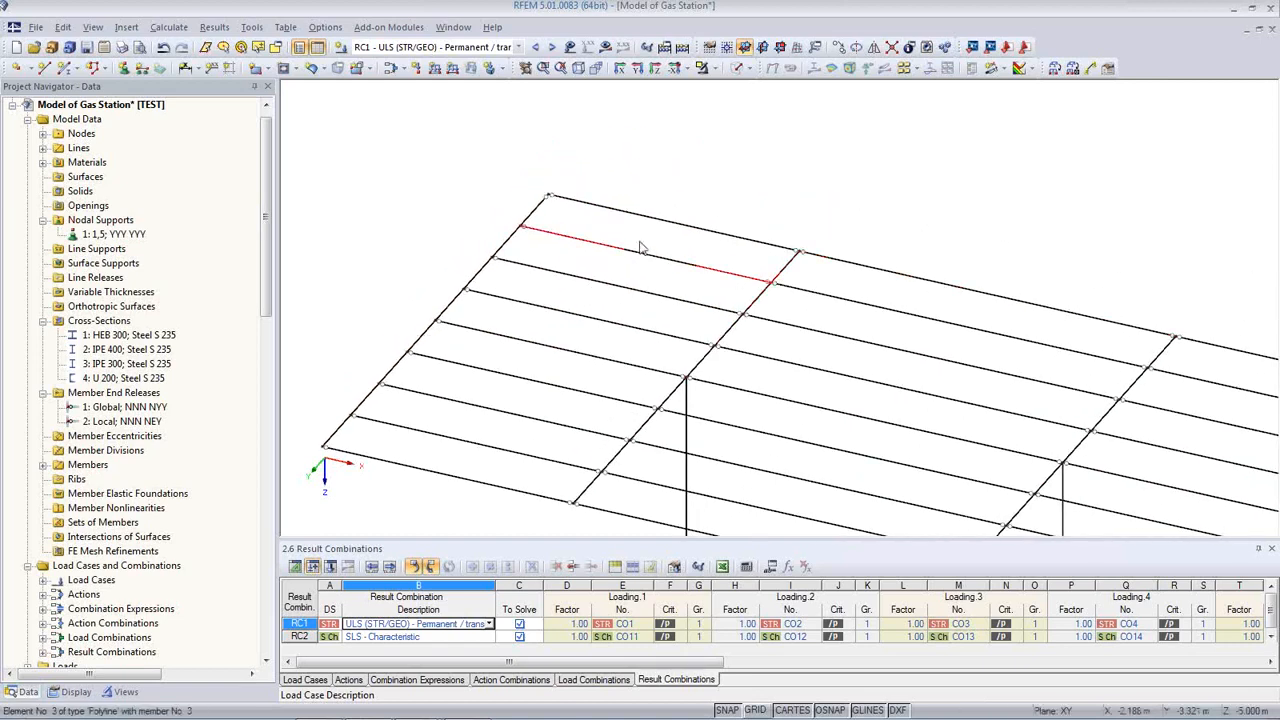
Step: Set the member end release of U 200 edge member 34 to None
{"action": "double_click", "coordinate": [533, 223]}
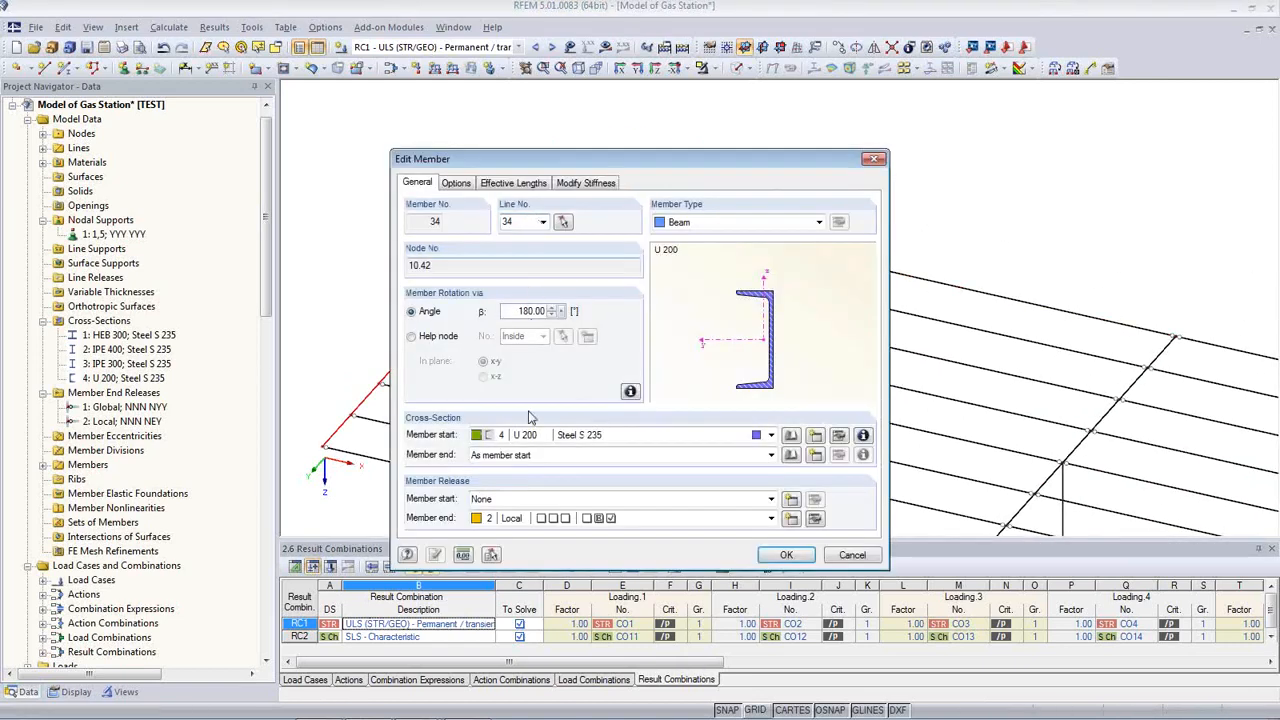
{"action": "left_click", "coordinate": [660, 518]}
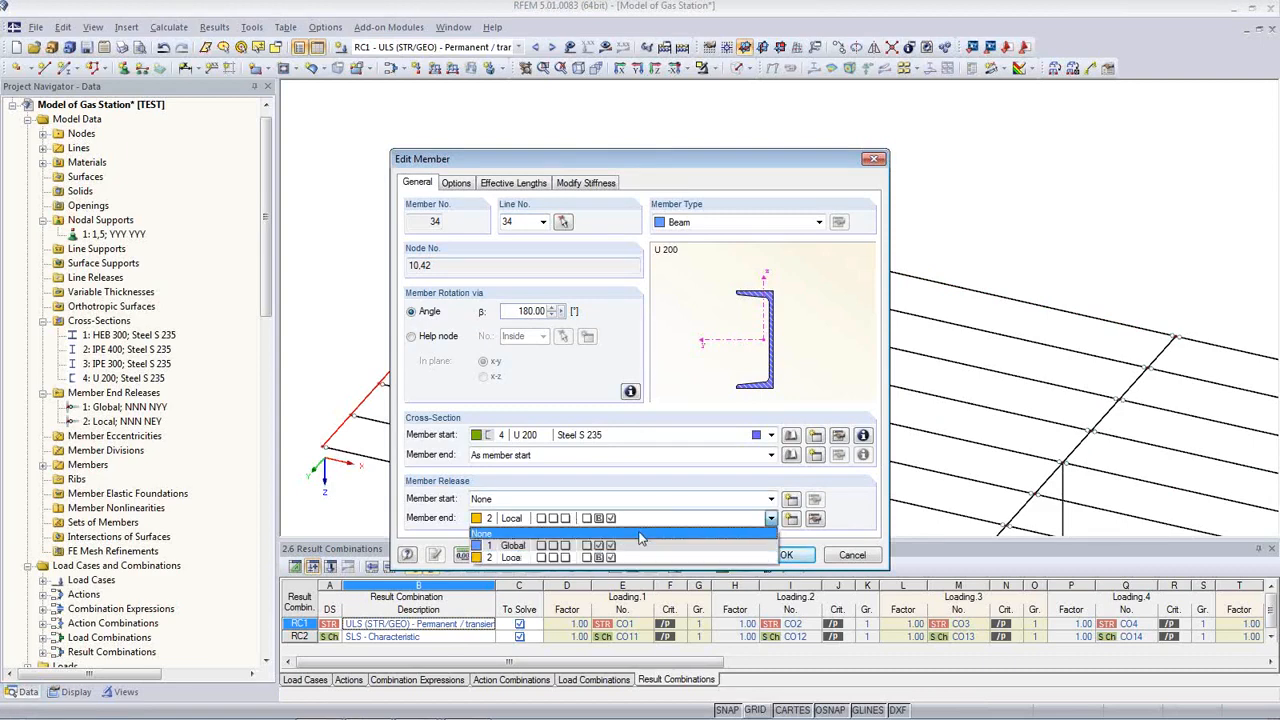
{"action": "left_click", "coordinate": [637, 535]}
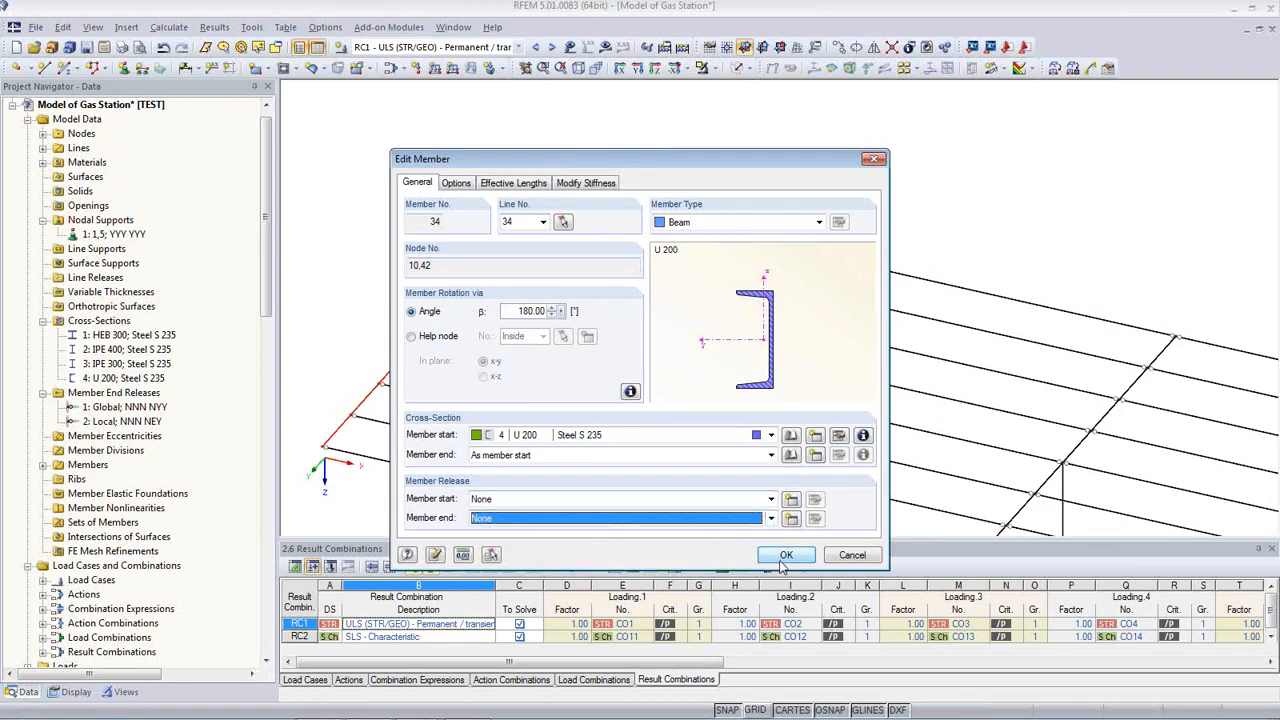
{"action": "left_click", "coordinate": [786, 555]}
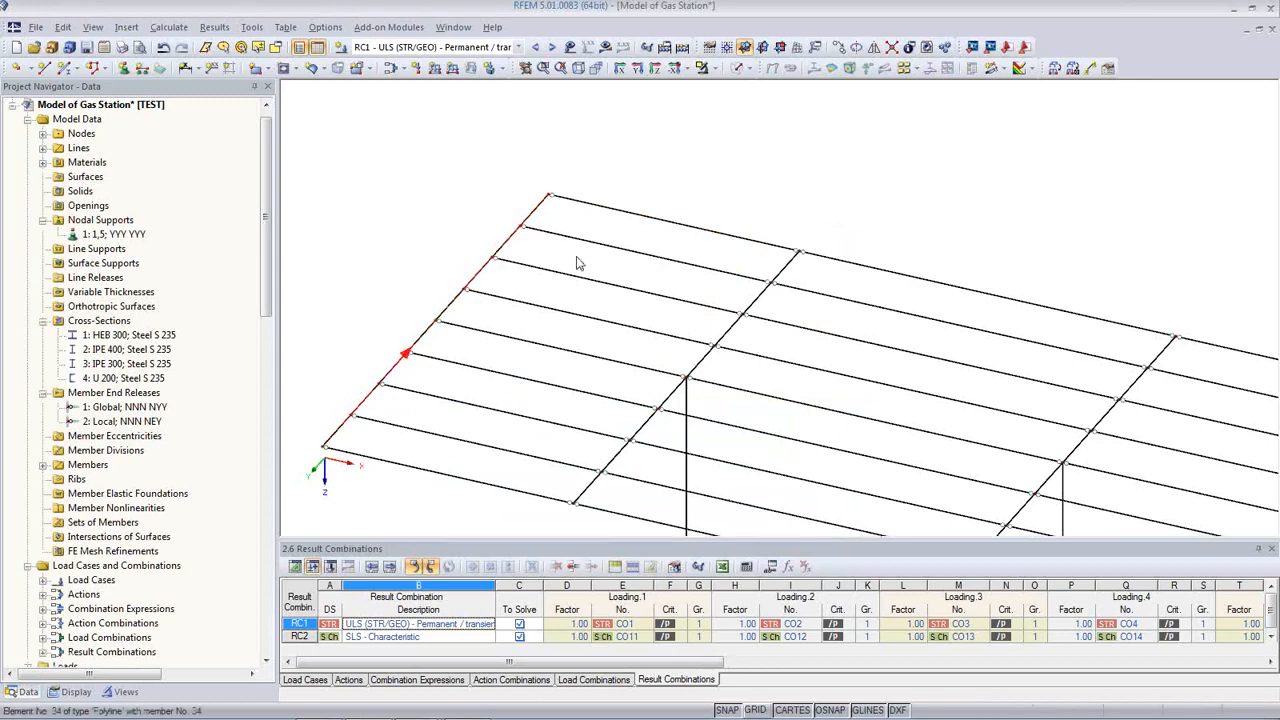
{"action": "middle_click_drag", "start_coordinate": [580, 257], "coordinate": [720, 254]}
{"action": "scroll", "coordinate": [720, 254], "scroll_direction": "down", "scroll_amount": 2}
{"action": "middle_click_drag", "start_coordinate": [1015, 380], "coordinate": [987, 365]}
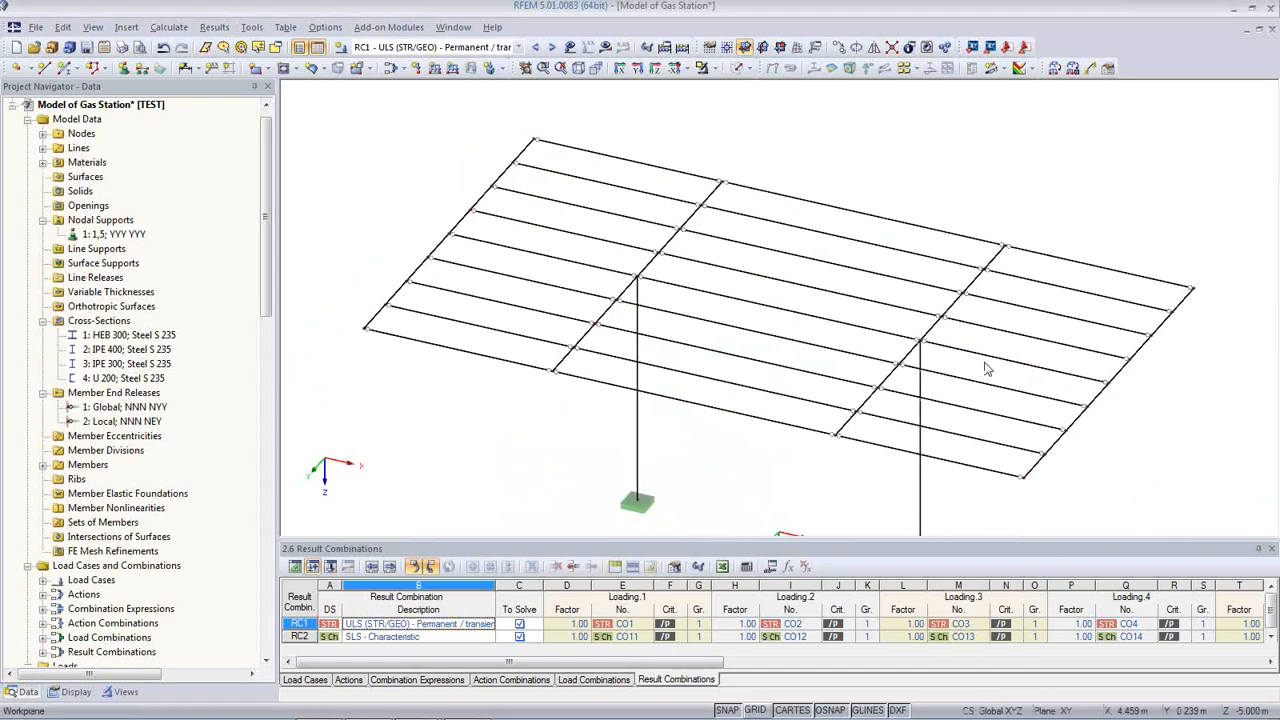
{"action": "left_click", "coordinate": [516, 48]}
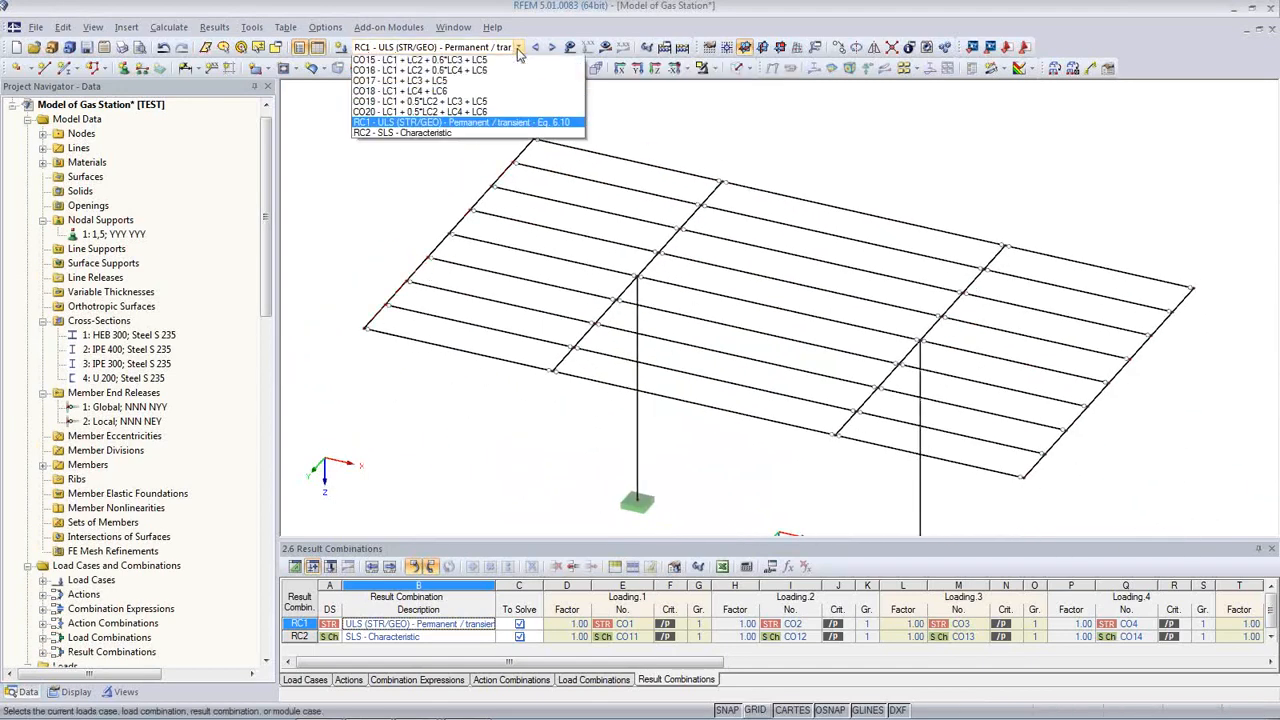
Step: In LC1 Self-weight, define the load plane from node 10 and the other three roof corners
{"action": "left_click", "coordinate": [498, 62]}
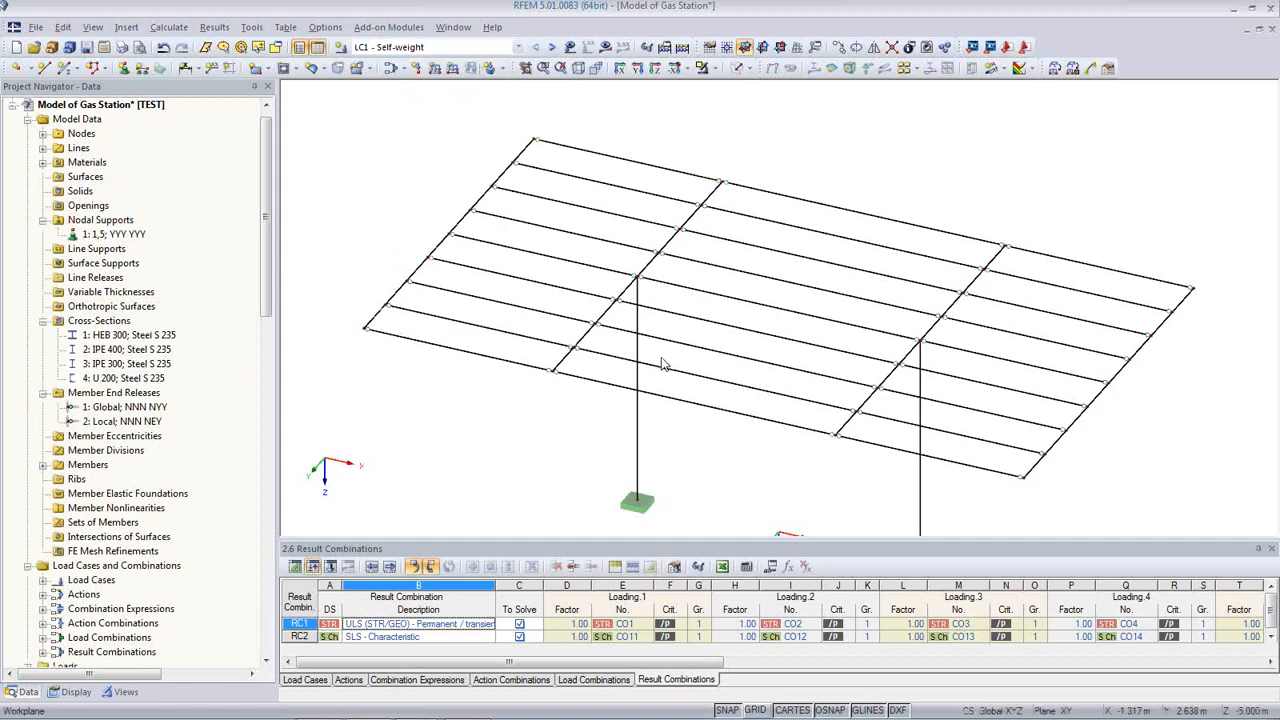
{"action": "left_click", "coordinate": [1066, 72]}
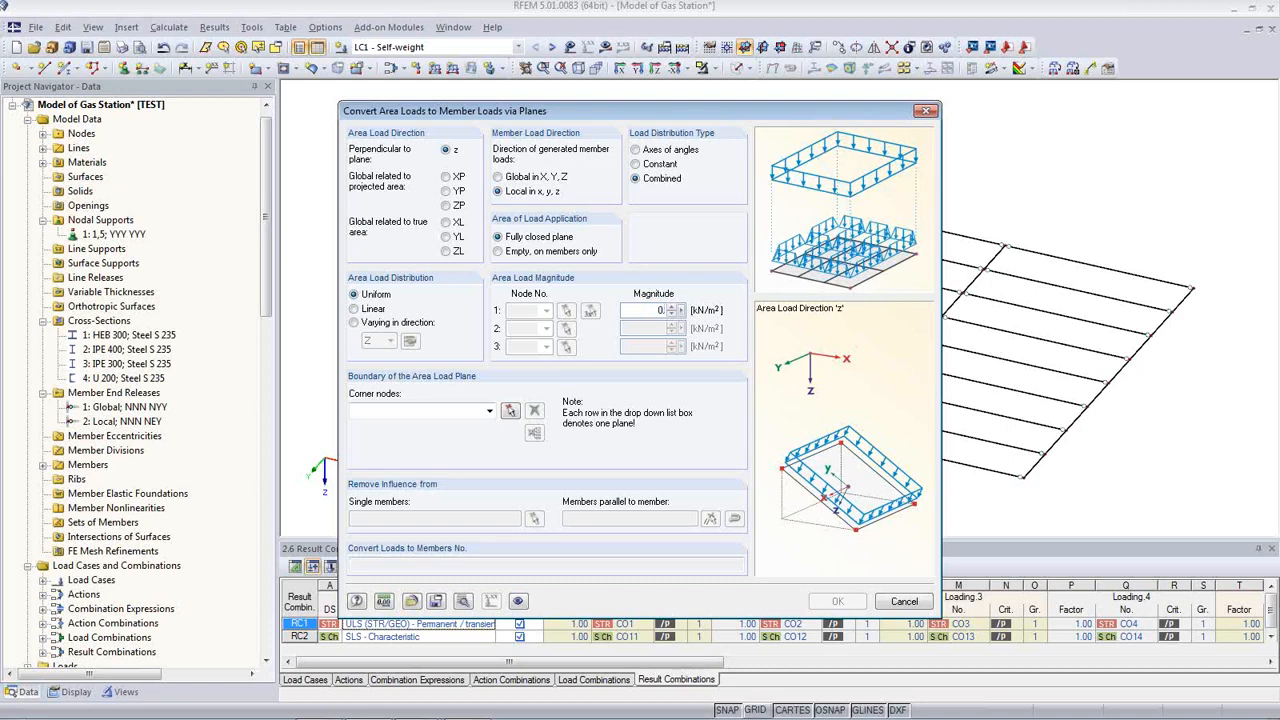
{"action": "left_click", "coordinate": [510, 411]}
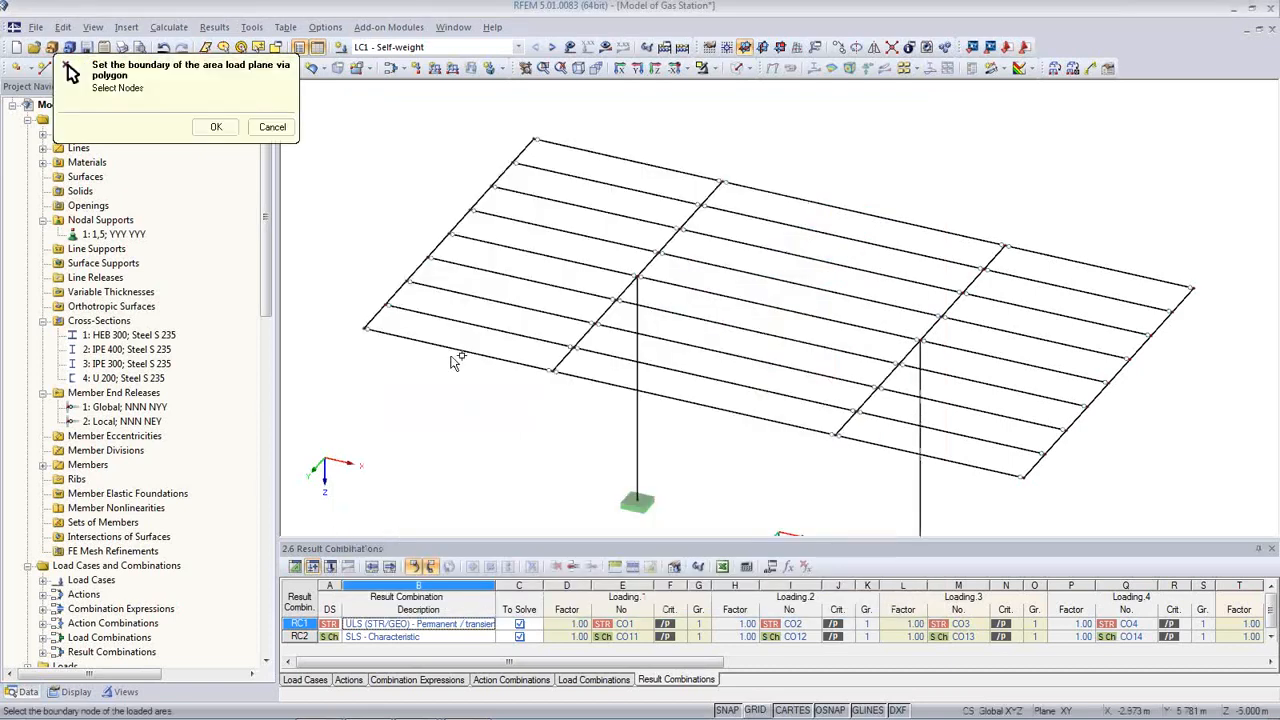
{"action": "left_click", "coordinate": [366, 330]}
{"action": "left_click", "coordinate": [535, 140]}
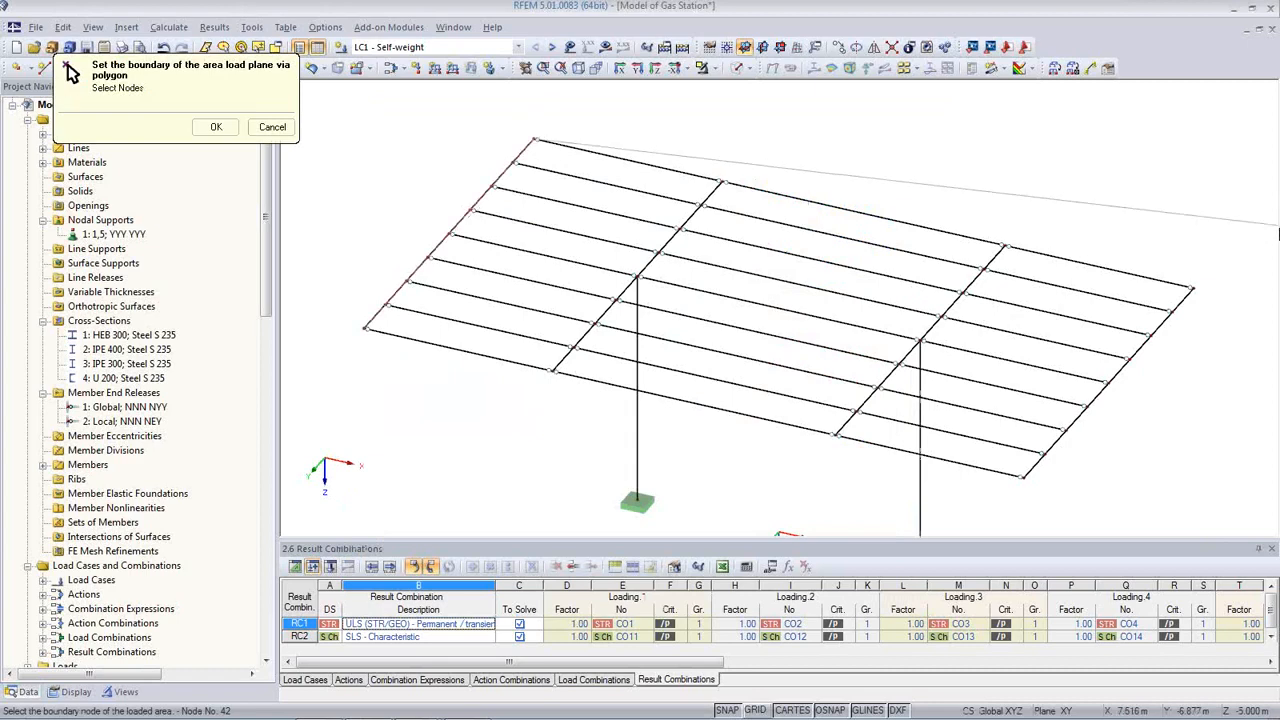
{"action": "left_click", "coordinate": [1192, 289]}
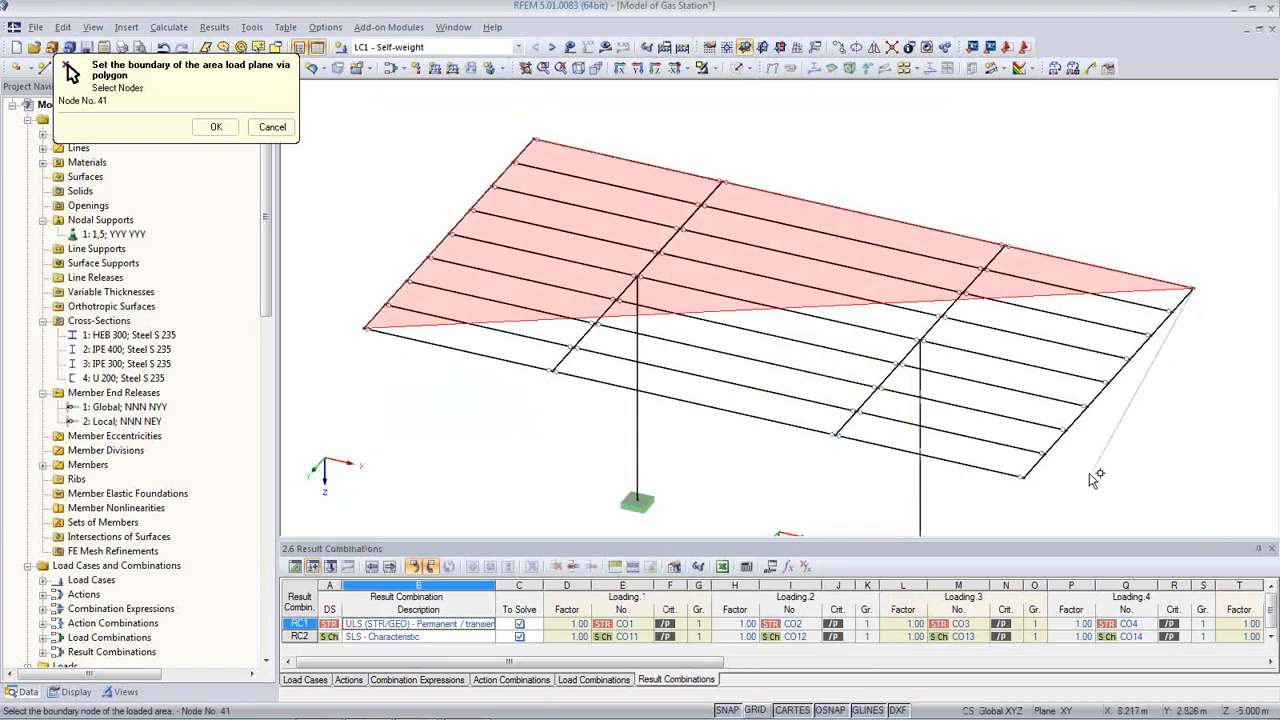
{"action": "left_click", "coordinate": [1024, 477]}
{"action": "left_click", "coordinate": [366, 330]}
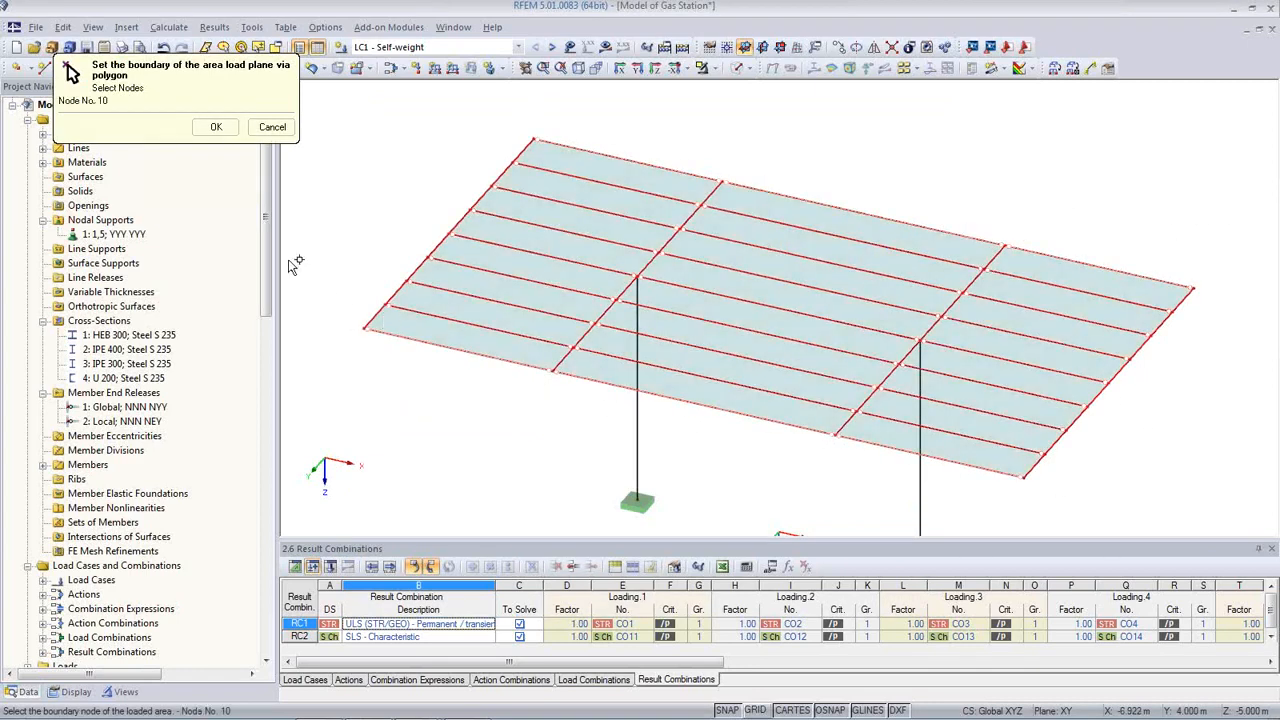
{"action": "left_click", "coordinate": [216, 127]}
Step: Convert the 0.50 kN/m² roof area load into member loads on members 2,3,5-35
{"action": "left_click", "coordinate": [838, 601]}
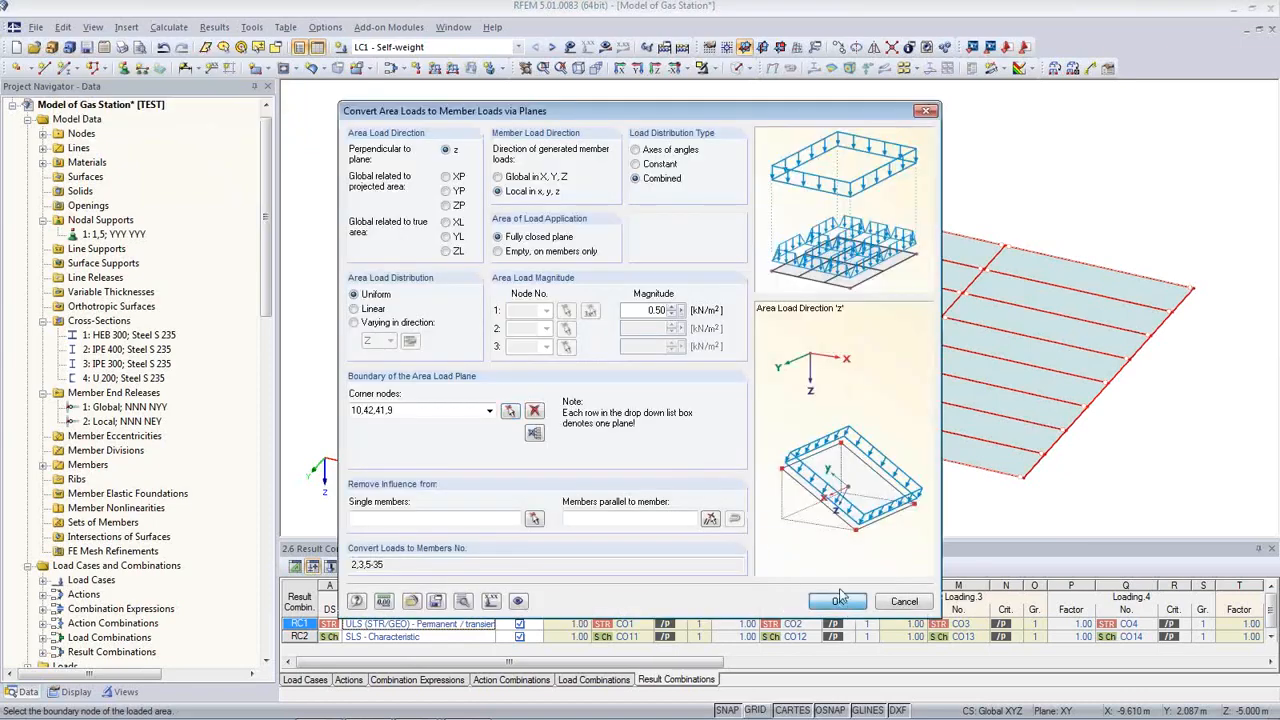
{"action": "left_click", "coordinate": [825, 497]}
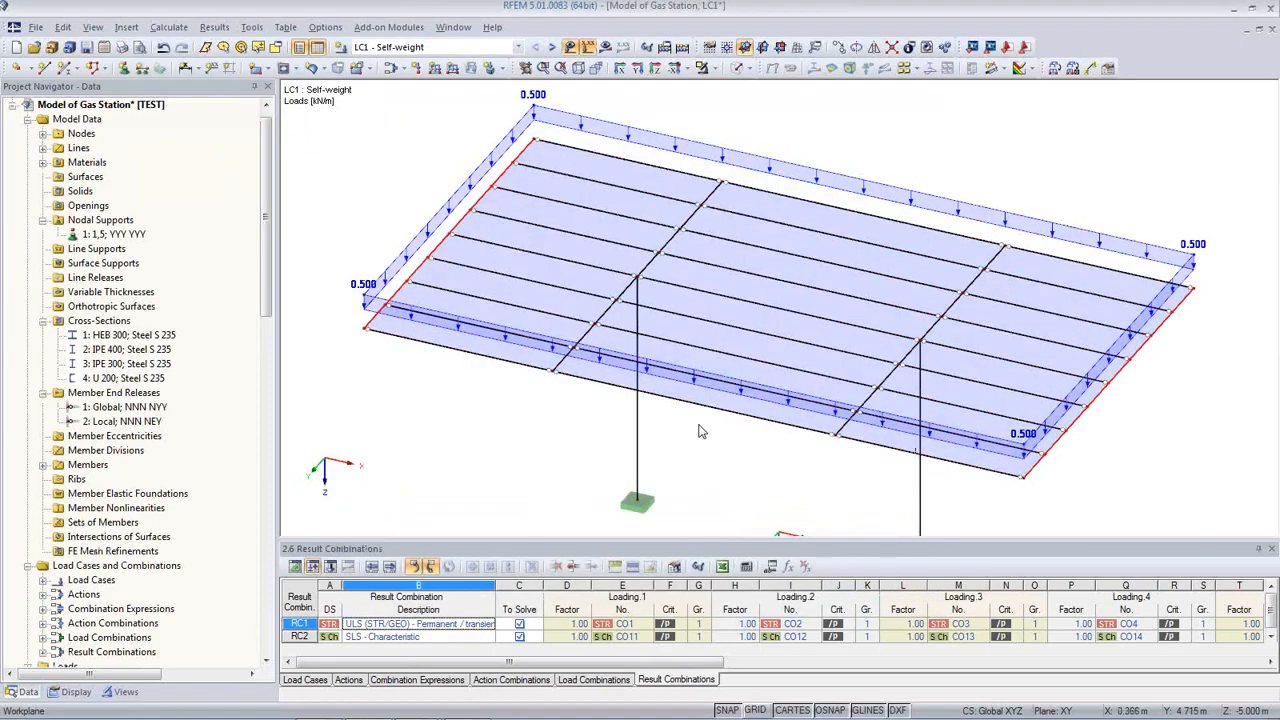
{"action": "middle_click_drag", "start_coordinate": [703, 431], "coordinate": [626, 388], "text": "ctrl"}
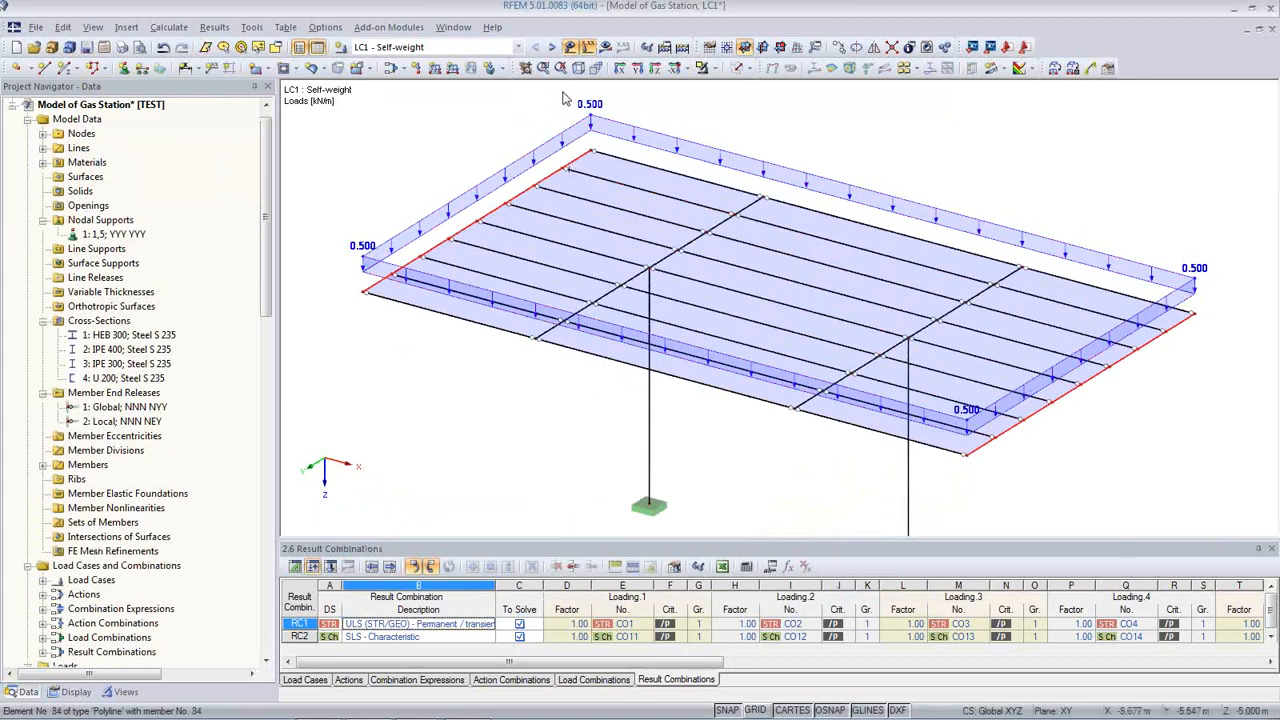
Step: In LC2 Snow, convert a 1 kN/m² roof area load into 1.000 kN/m member loads
{"action": "left_click", "coordinate": [551, 47]}
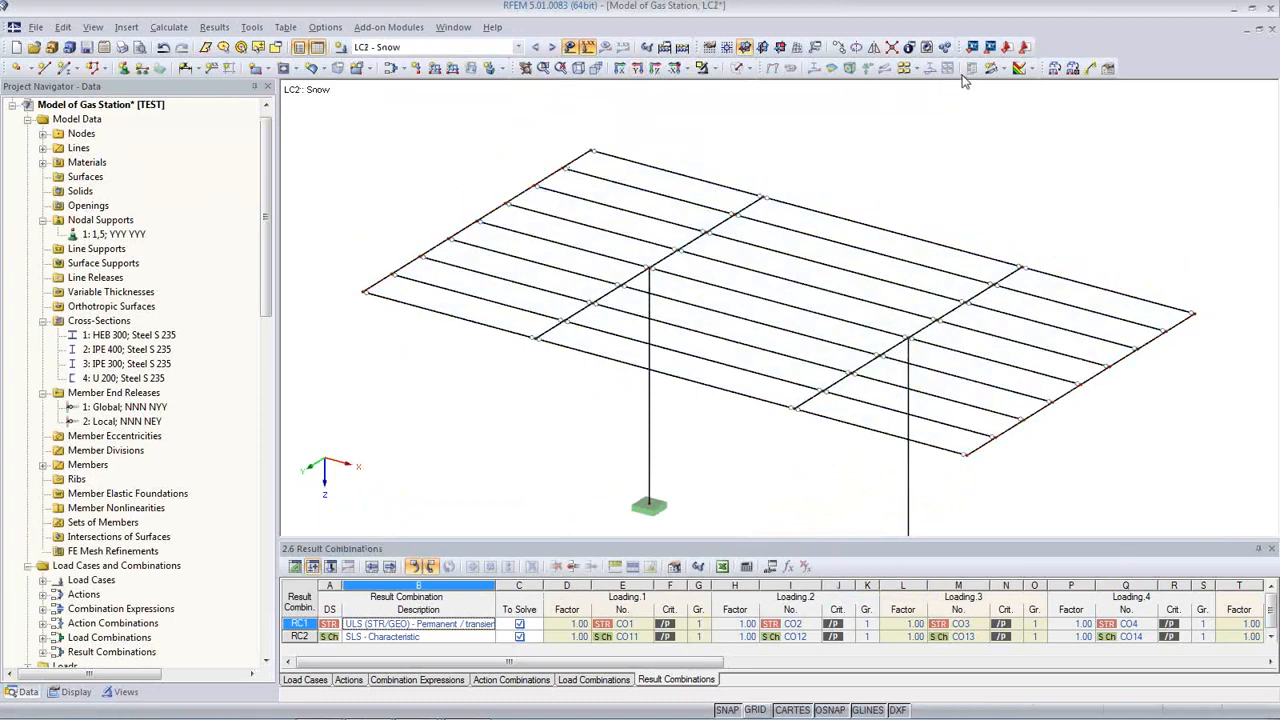
{"action": "left_click", "coordinate": [1055, 68]}
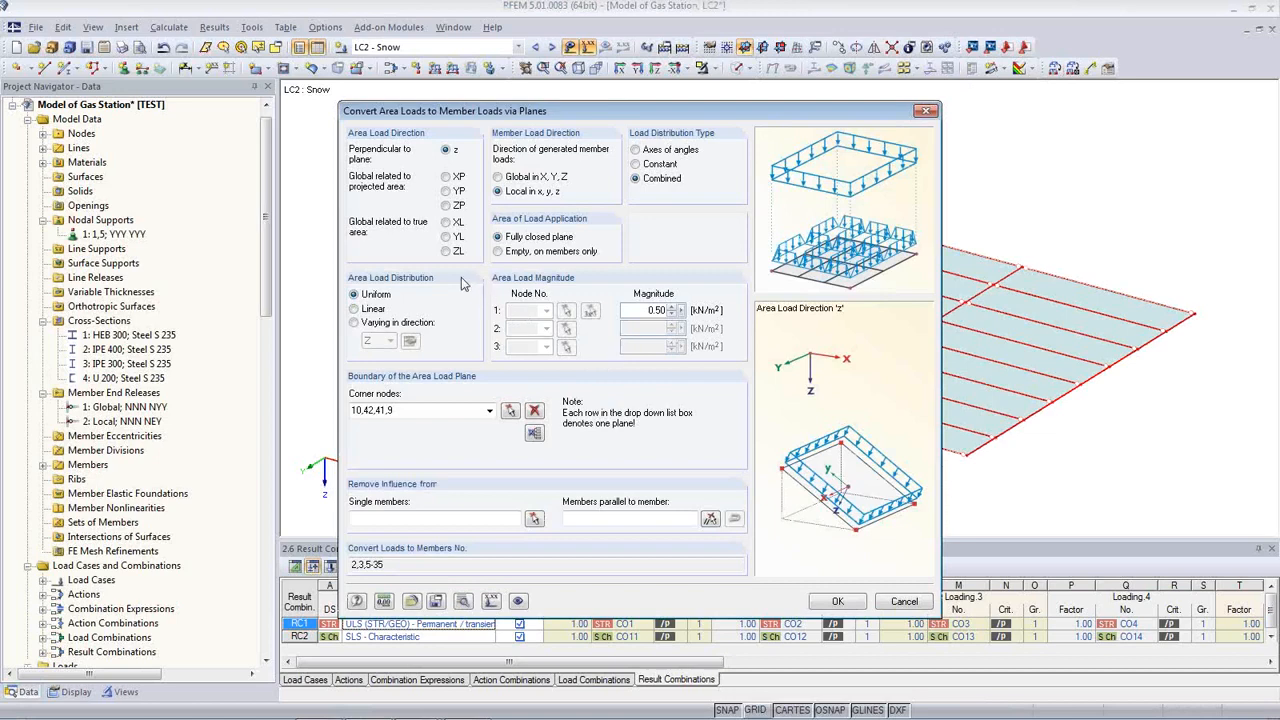
{"action": "left_click", "coordinate": [446, 251]}
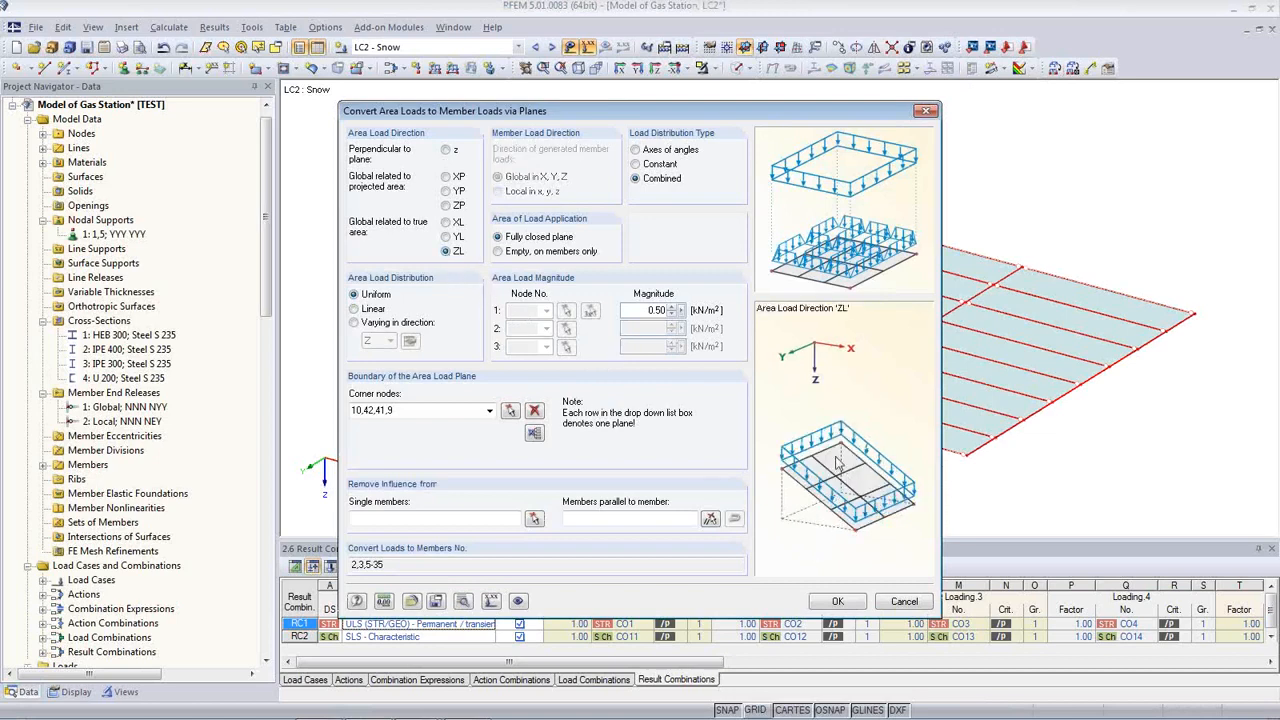
{"action": "left_click", "coordinate": [446, 205]}
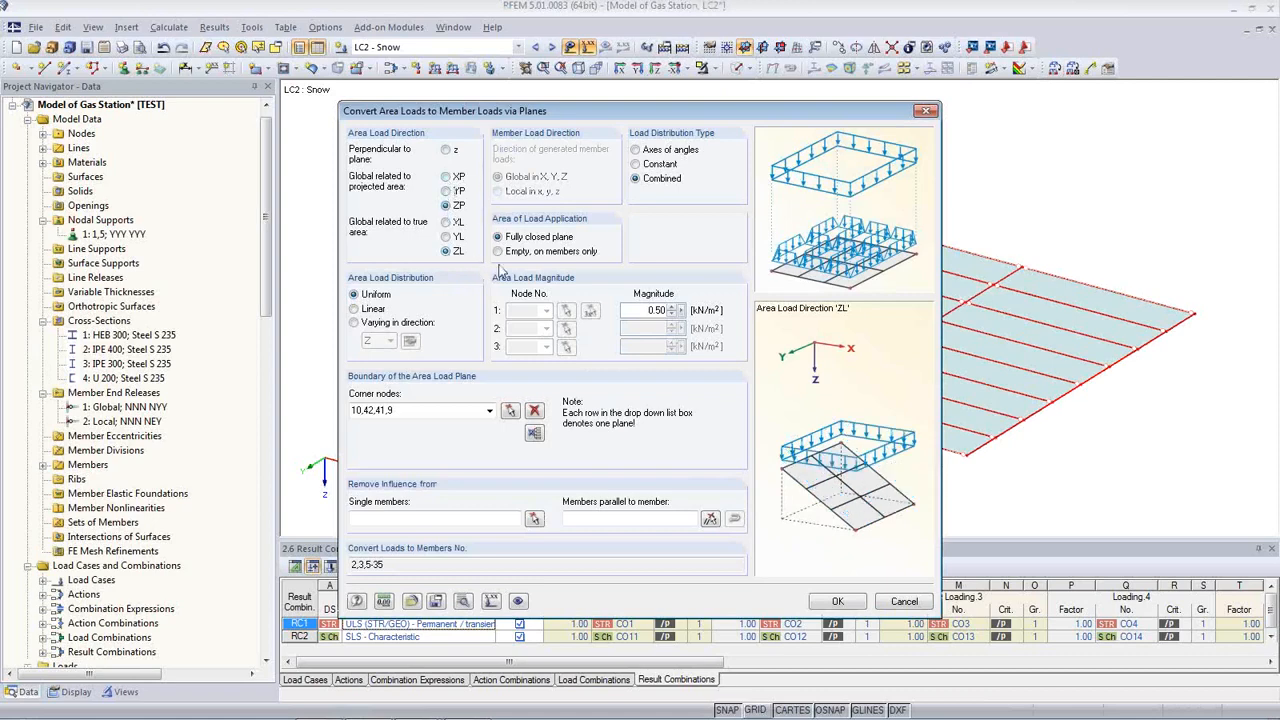
{"action": "left_click", "coordinate": [446, 150]}
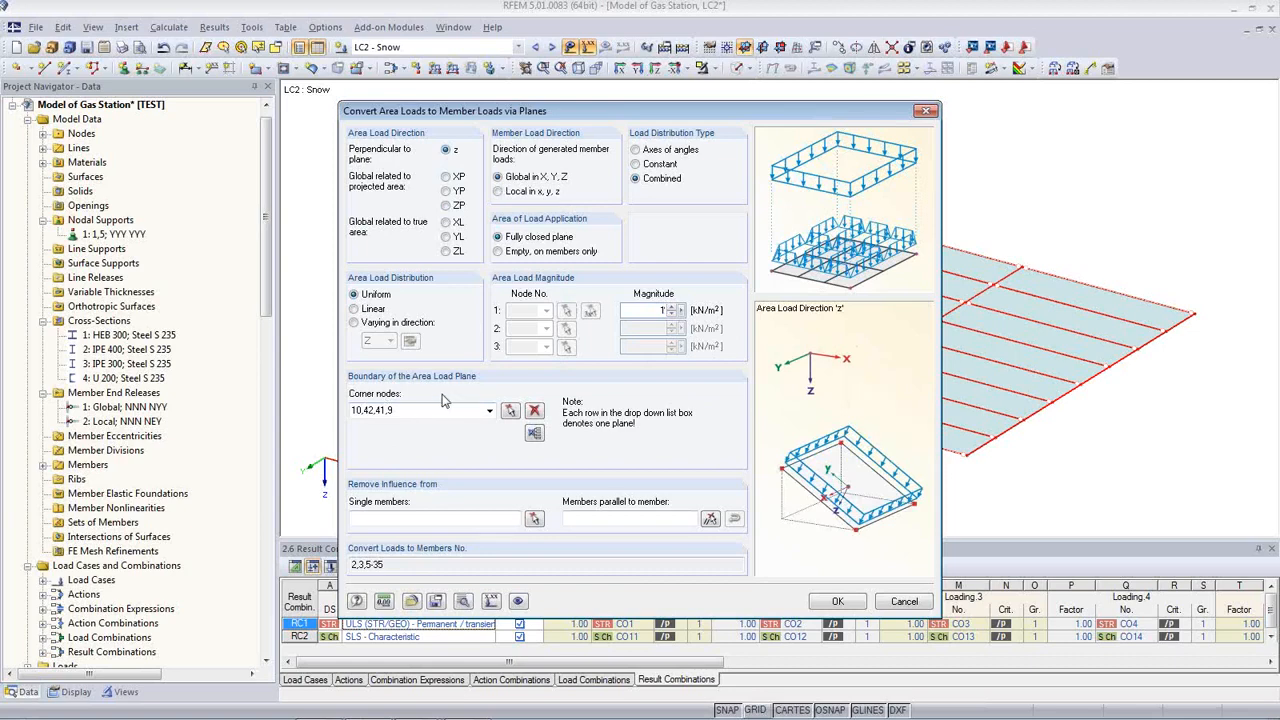
{"action": "left_click", "coordinate": [837, 601]}
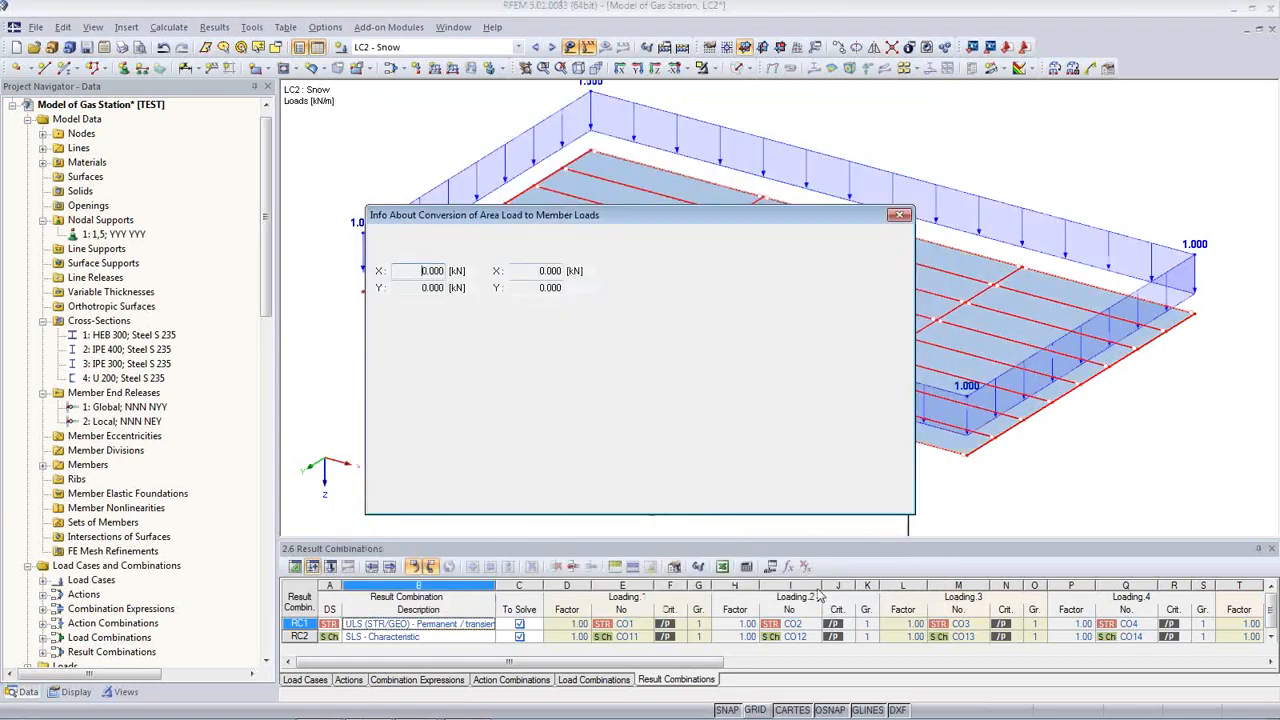
{"action": "left_click", "coordinate": [808, 500]}
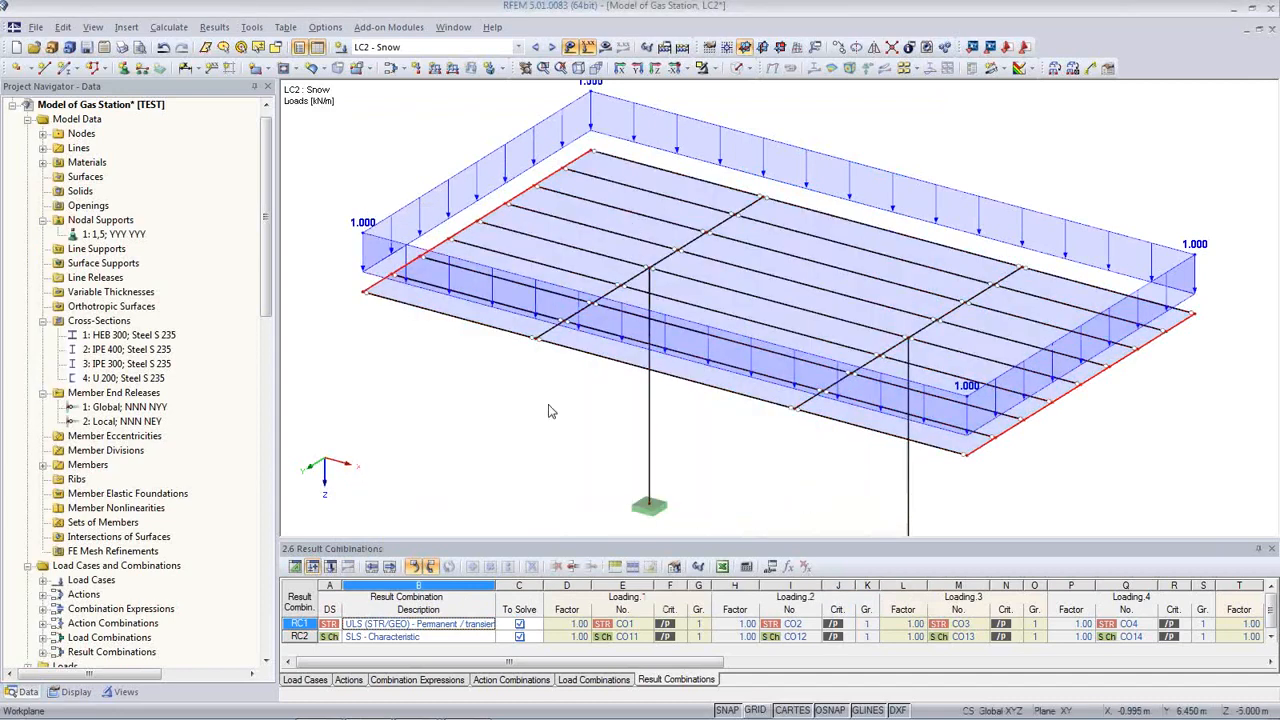
{"action": "middle_click_drag", "start_coordinate": [534, 366], "coordinate": [517, 389]}
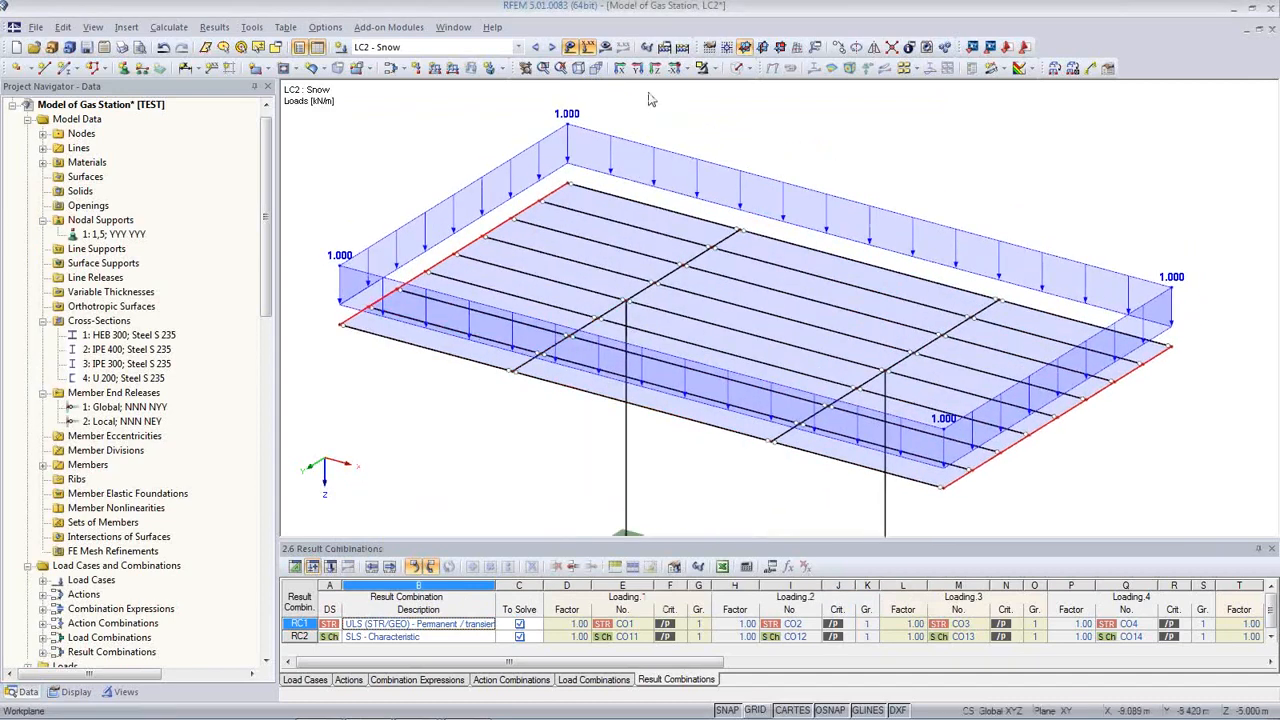
Step: Step through the load cases to LC3 Wind in +X
{"action": "left_click", "coordinate": [536, 48]}
{"action": "left_click", "coordinate": [552, 48]}
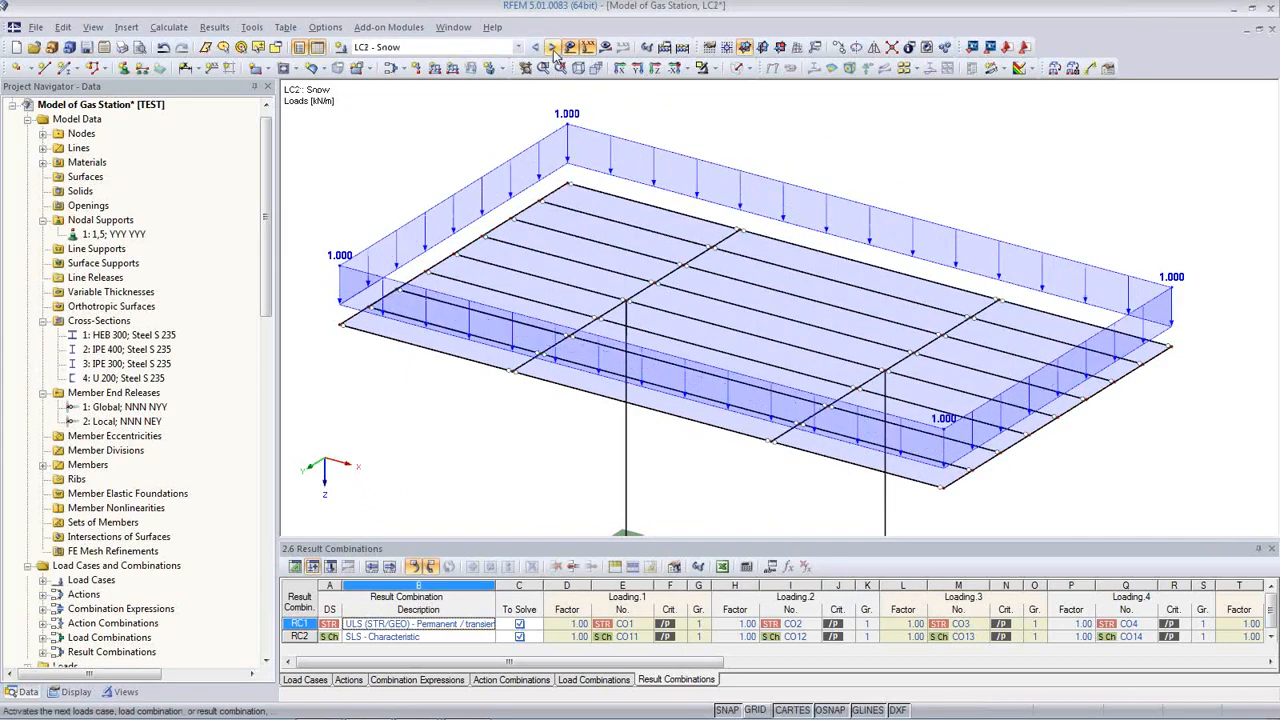
{"action": "left_click", "coordinate": [552, 48]}
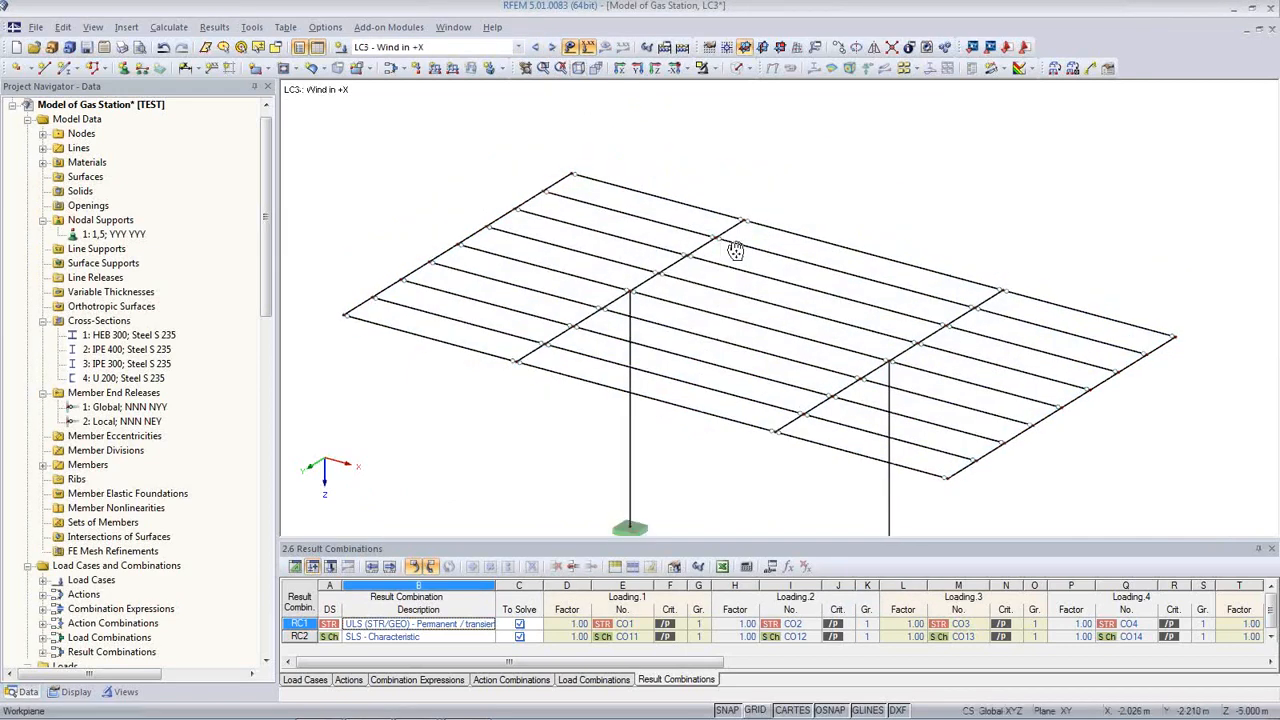
Step: Turn on the grid display in LC3 Wind in +X and reorient the 3D view
{"action": "middle_click_drag", "start_coordinate": [408, 352], "coordinate": [428, 262]}
{"action": "middle_click_drag", "start_coordinate": [843, 420], "coordinate": [855, 441]}
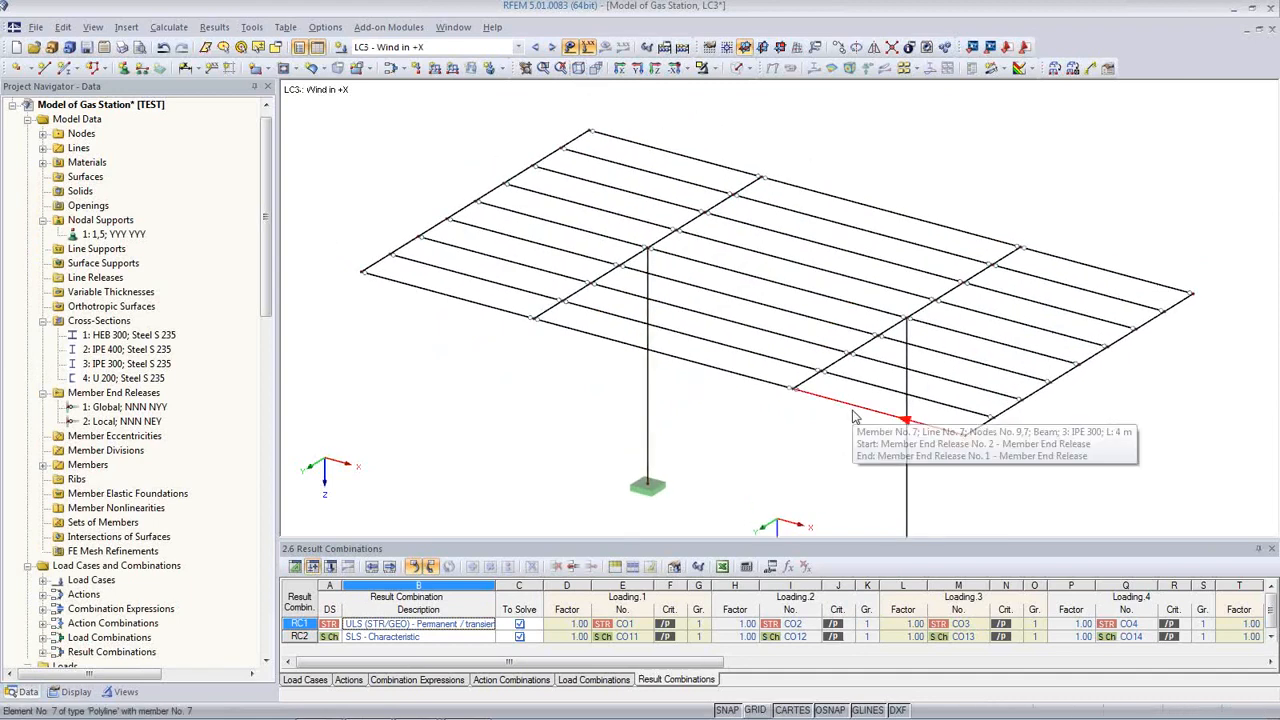
{"action": "left_click", "coordinate": [757, 710]}
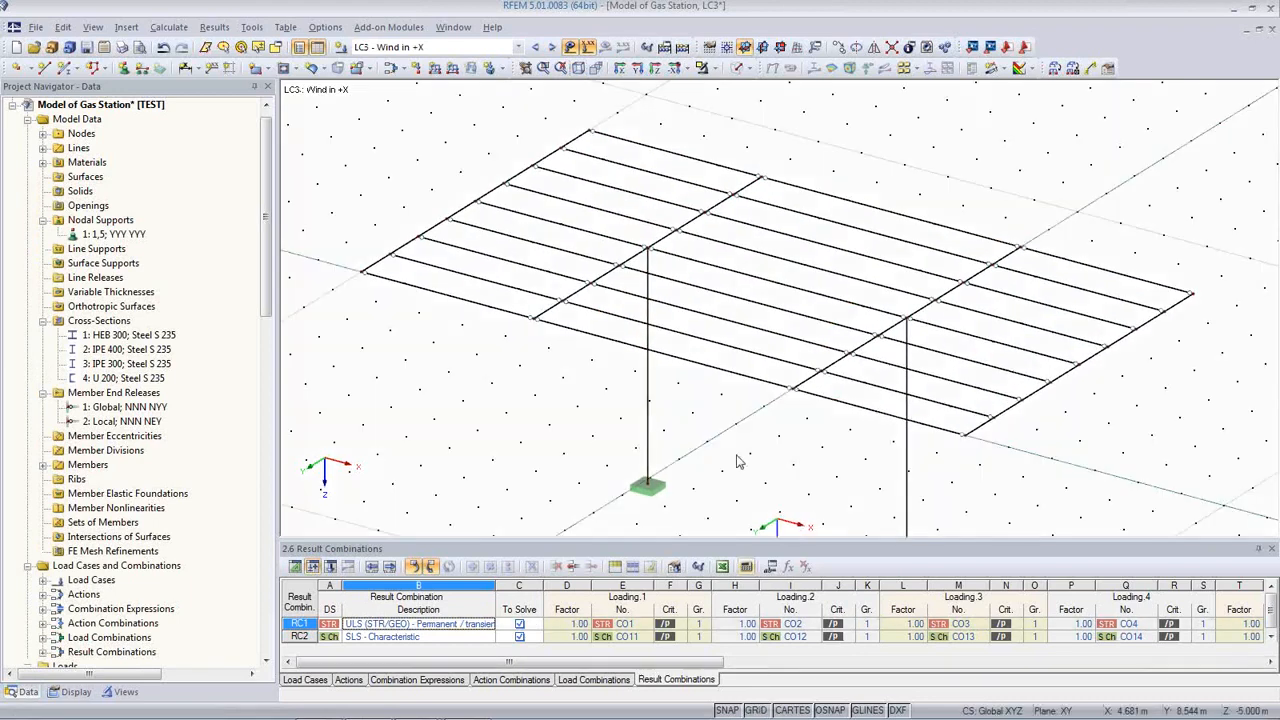
{"action": "middle_click_drag", "start_coordinate": [754, 397], "coordinate": [786, 346], "text": "ctrl"}
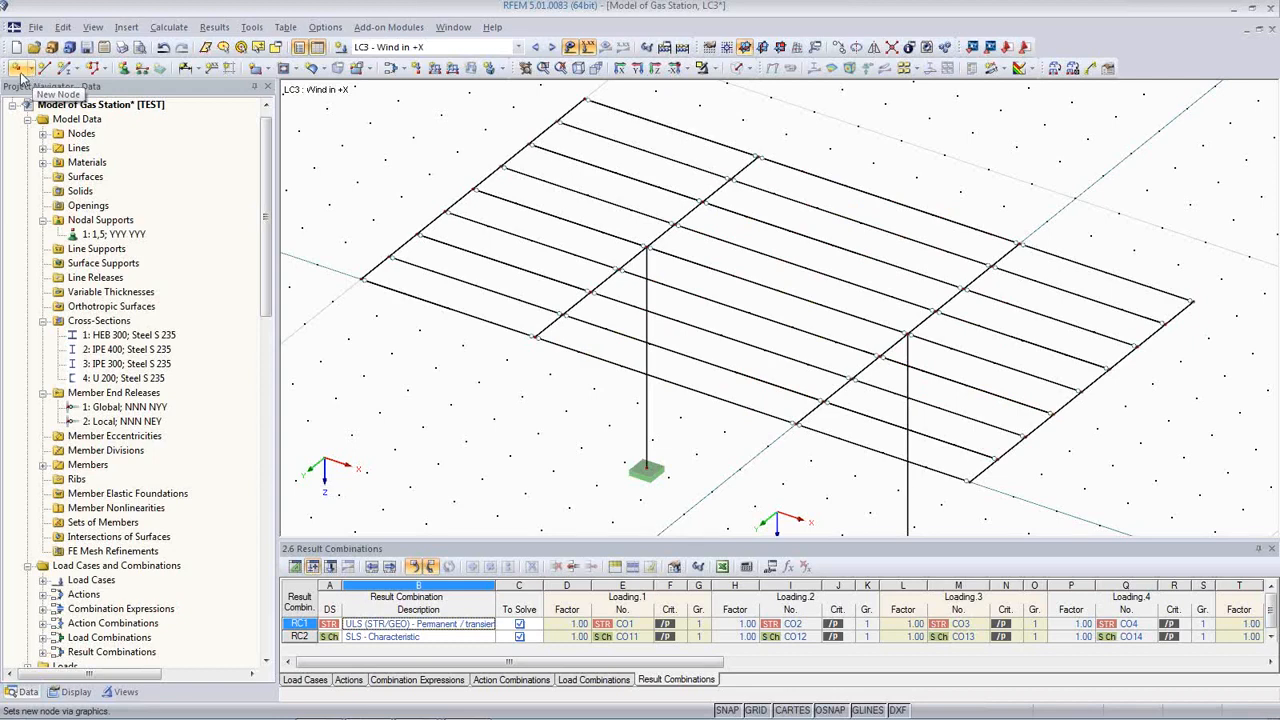
{"action": "left_click", "coordinate": [18, 69]}
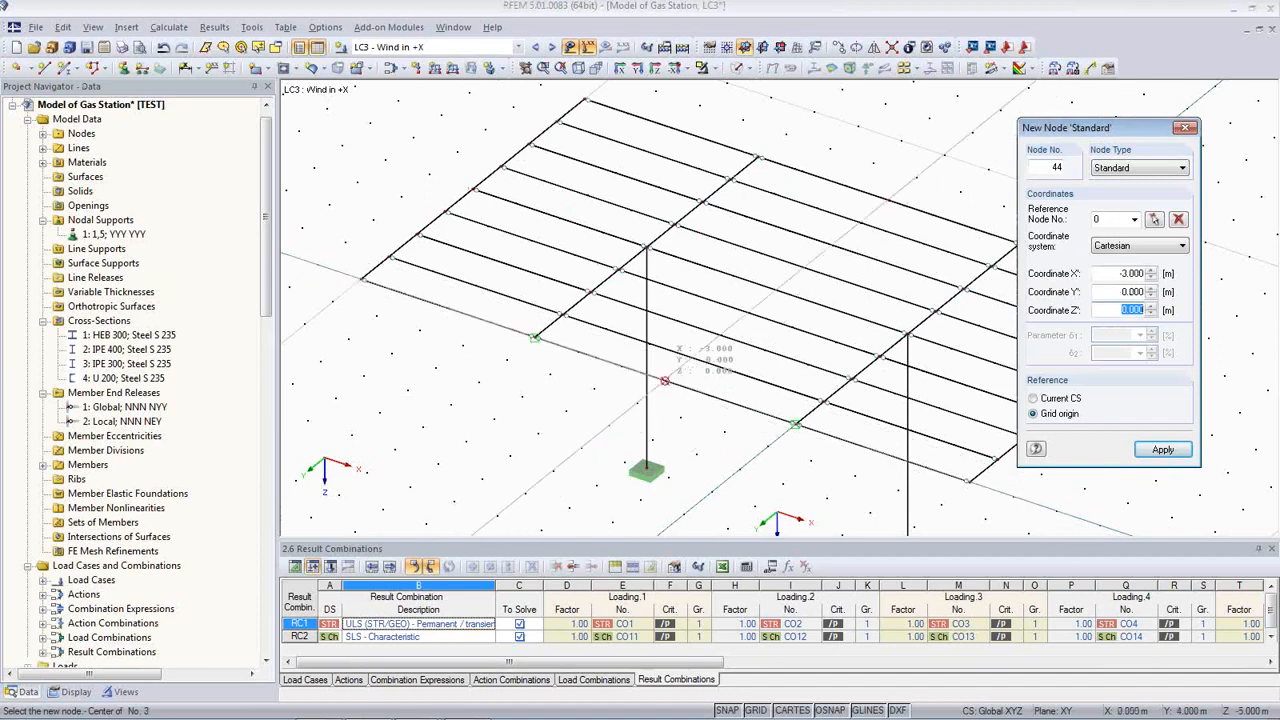
{"action": "key", "text": "Escape"}
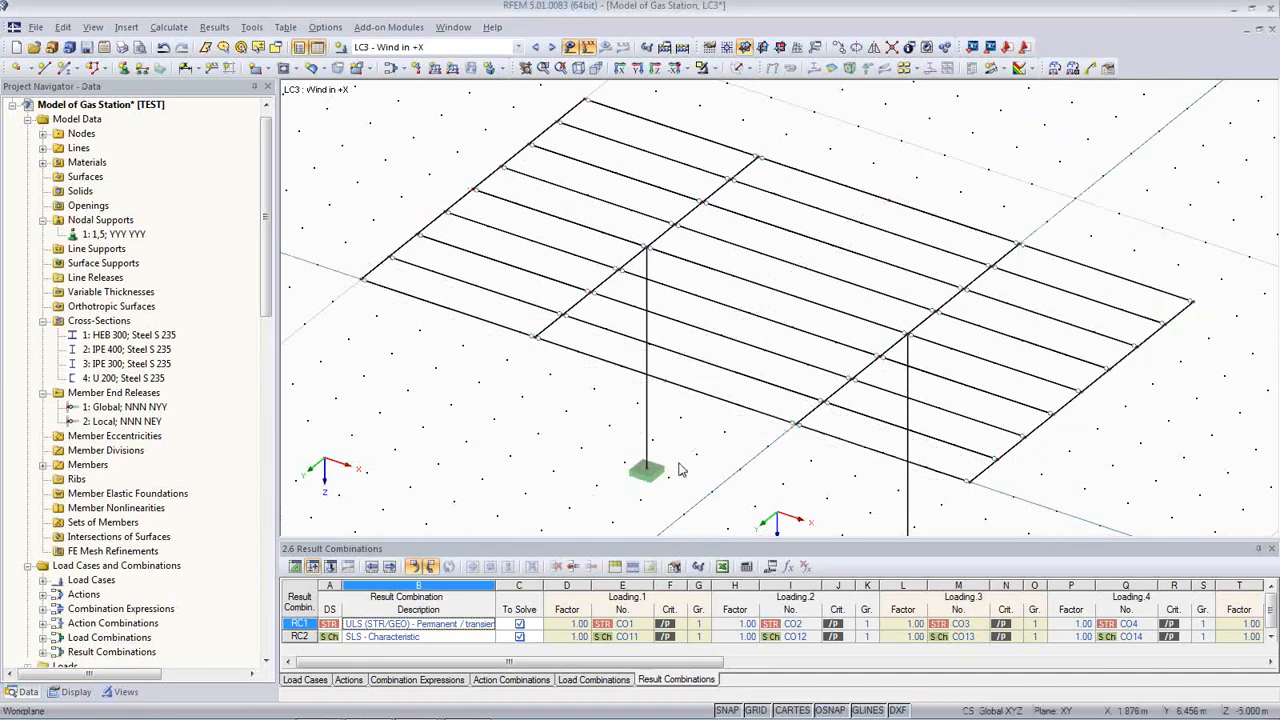
{"action": "middle_click_drag", "start_coordinate": [680, 466], "coordinate": [659, 428]}
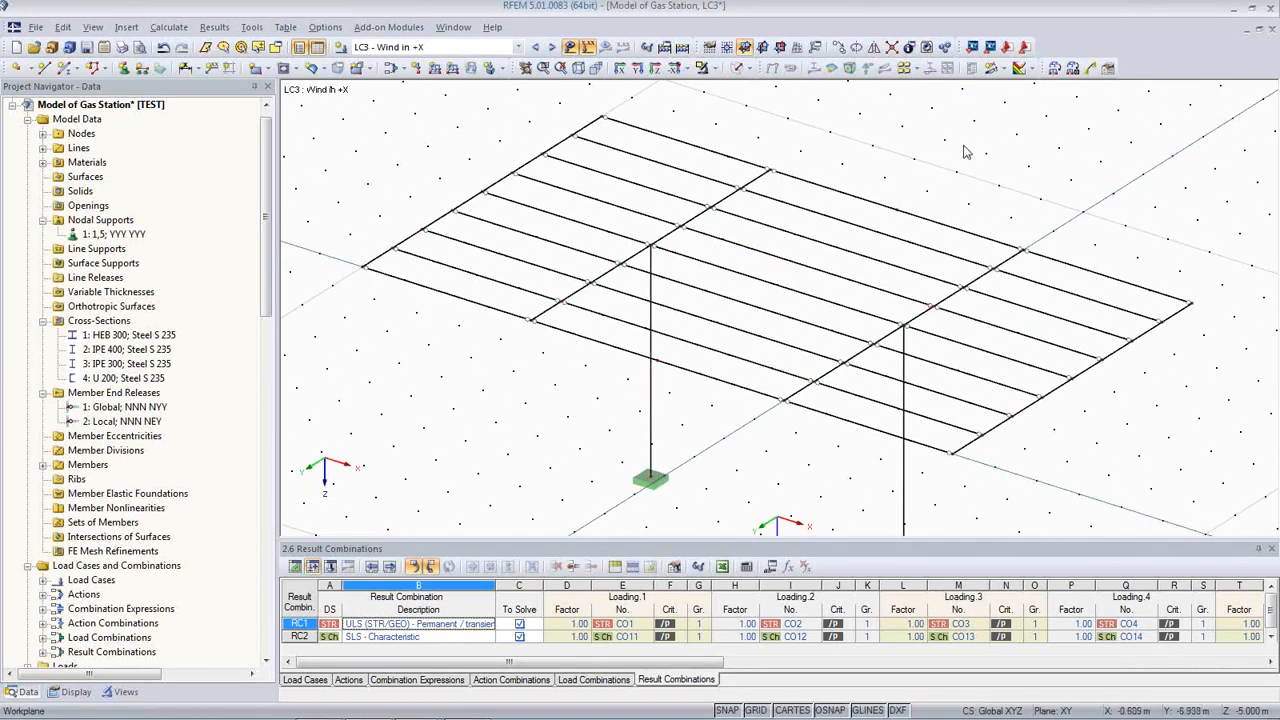
Step: Convert a 0.10 kN/m² wind area load on plane nodes 42, 43, 44, 10 into 0.100 kN/m member loads
{"action": "left_click", "coordinate": [1055, 68]}
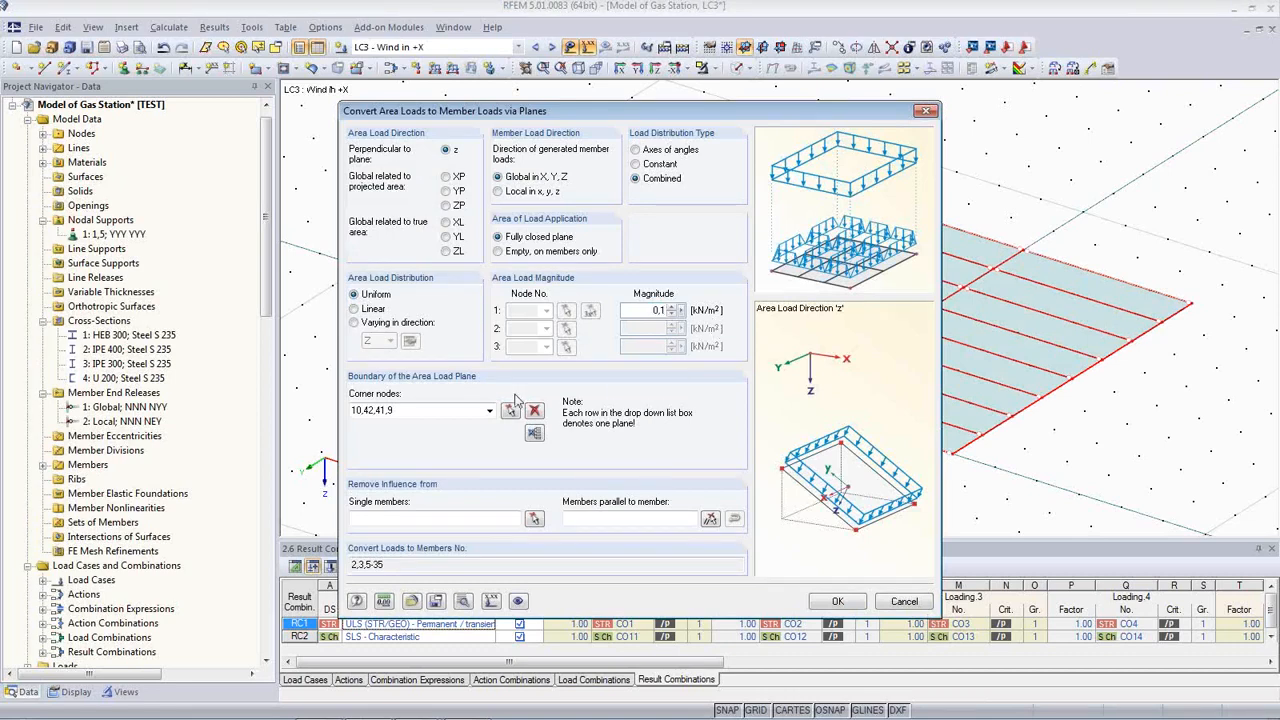
{"action": "left_click", "coordinate": [535, 434]}
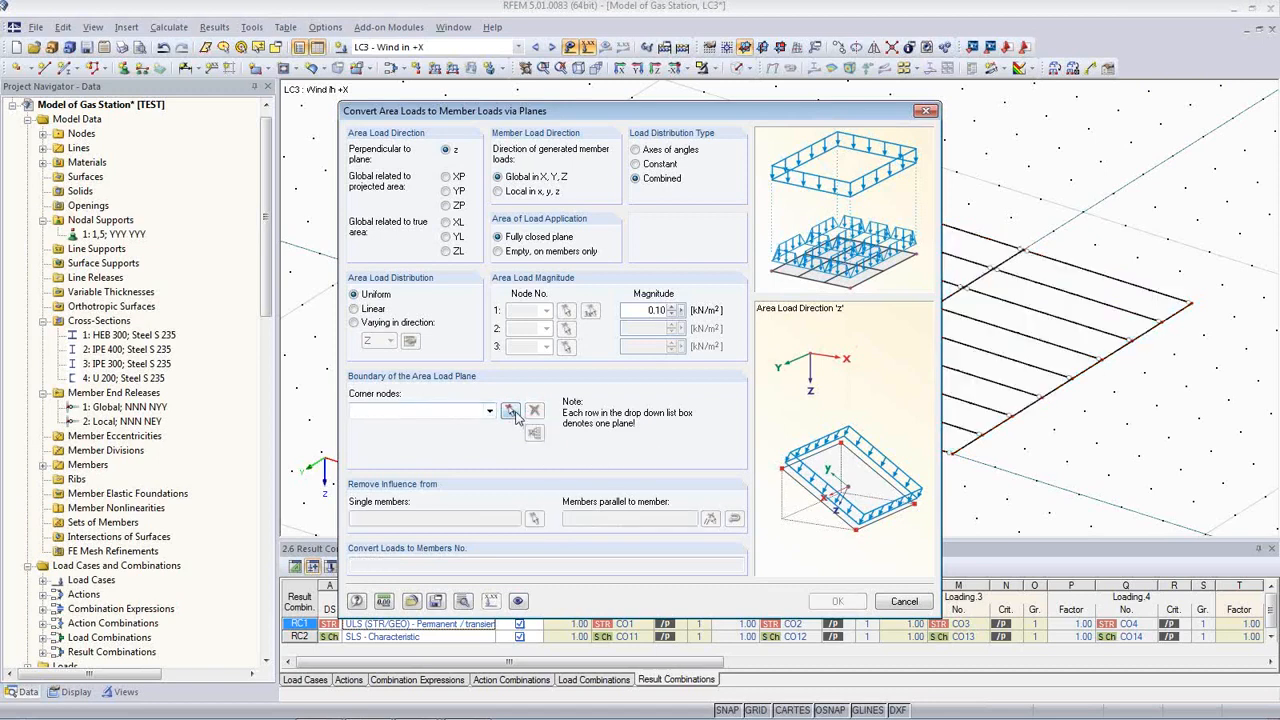
{"action": "left_click", "coordinate": [602, 114]}
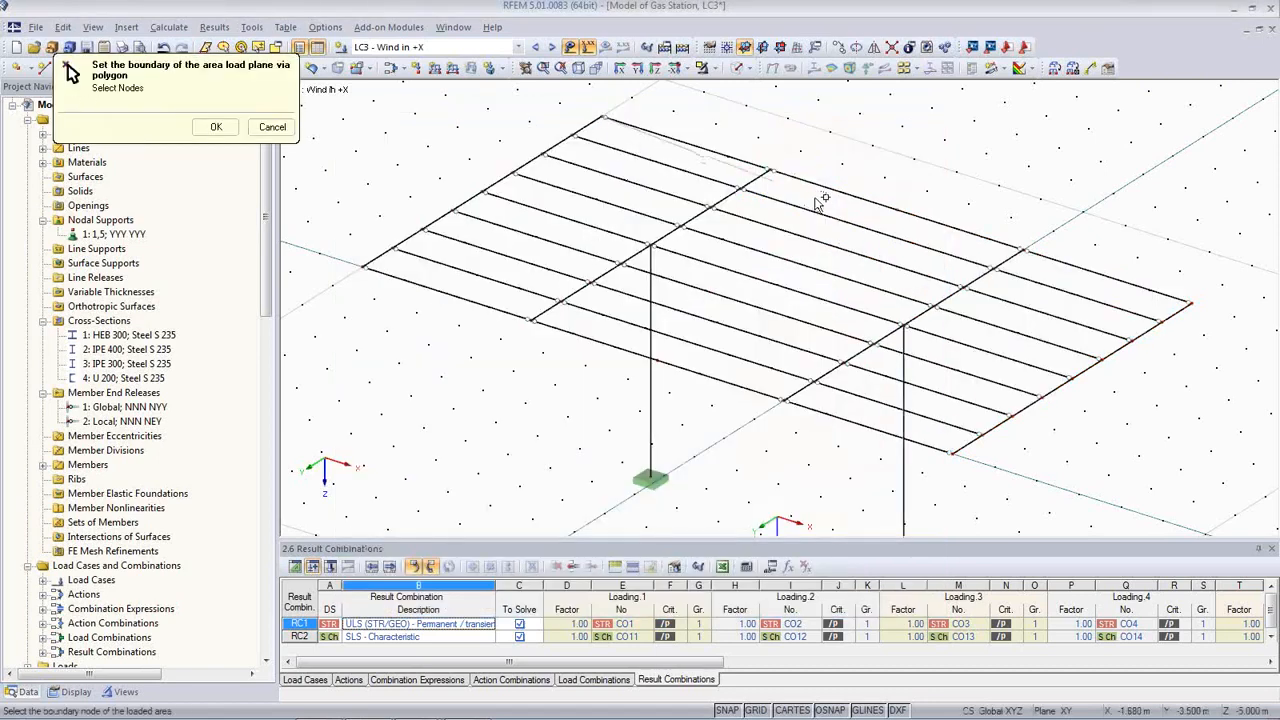
{"action": "left_click", "coordinate": [896, 209]}
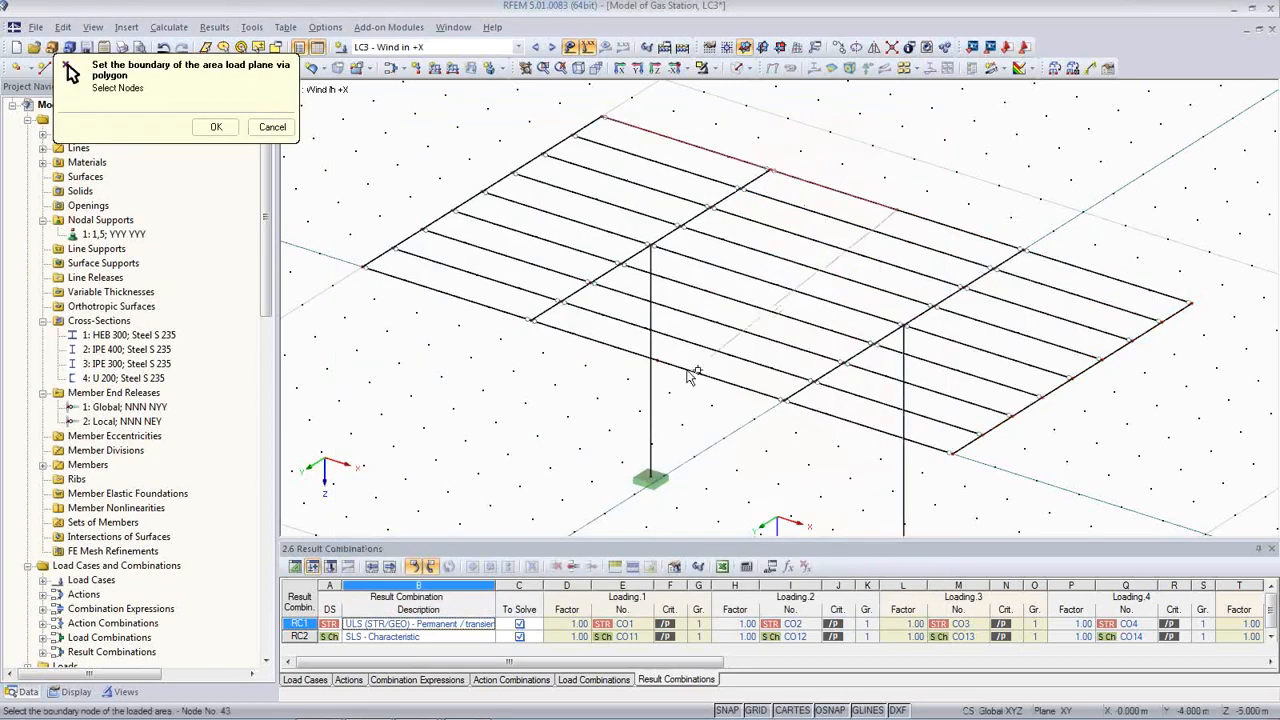
{"action": "left_click", "coordinate": [653, 358]}
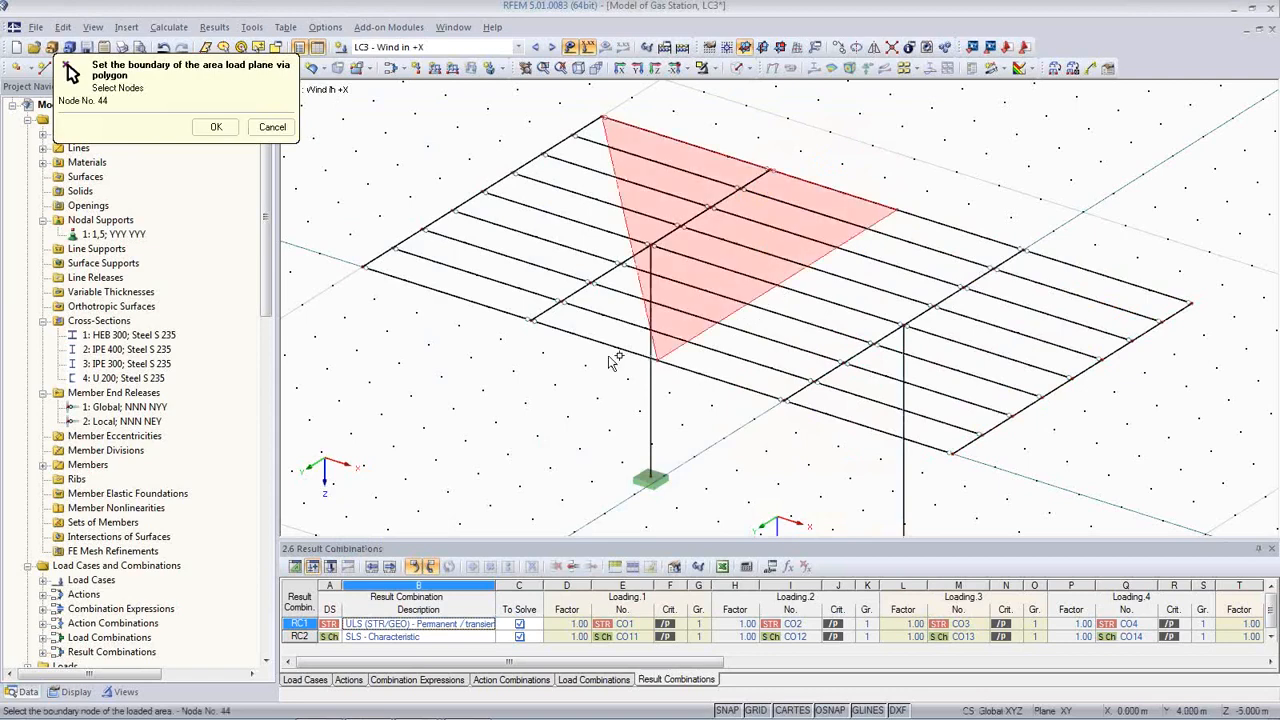
{"action": "left_click", "coordinate": [364, 270]}
{"action": "left_click", "coordinate": [603, 117]}
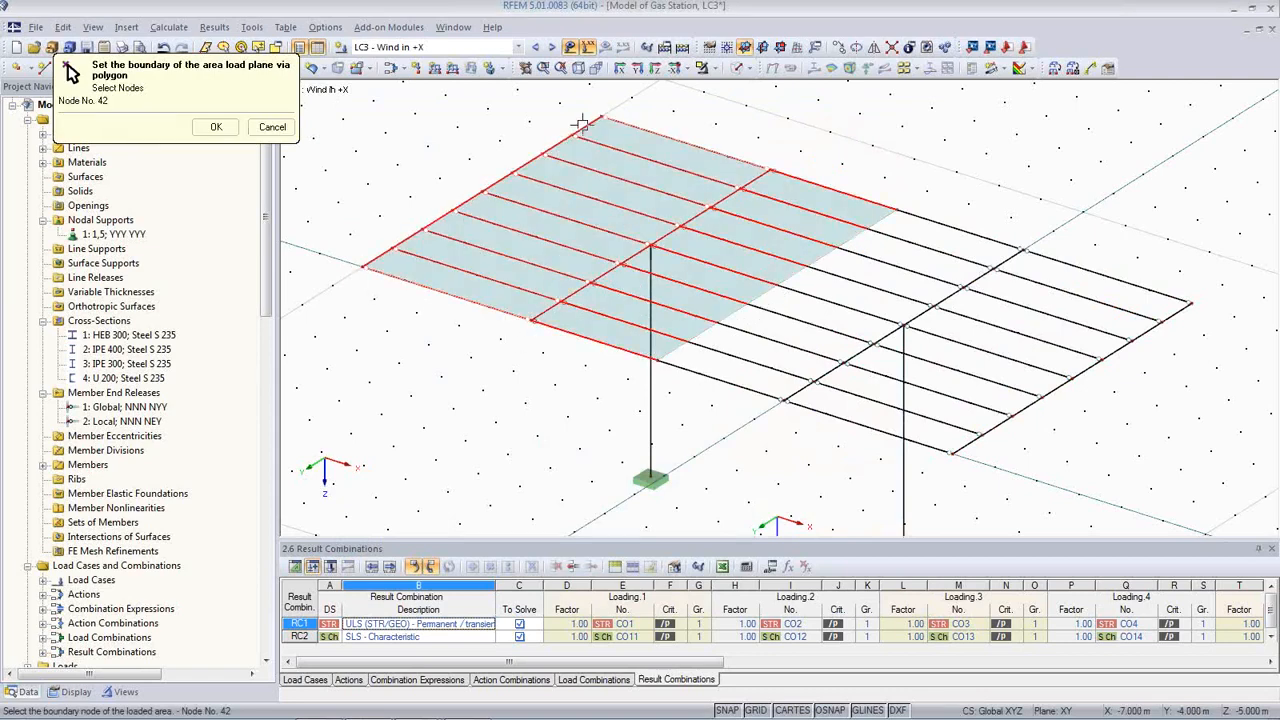
{"action": "left_click", "coordinate": [215, 126]}
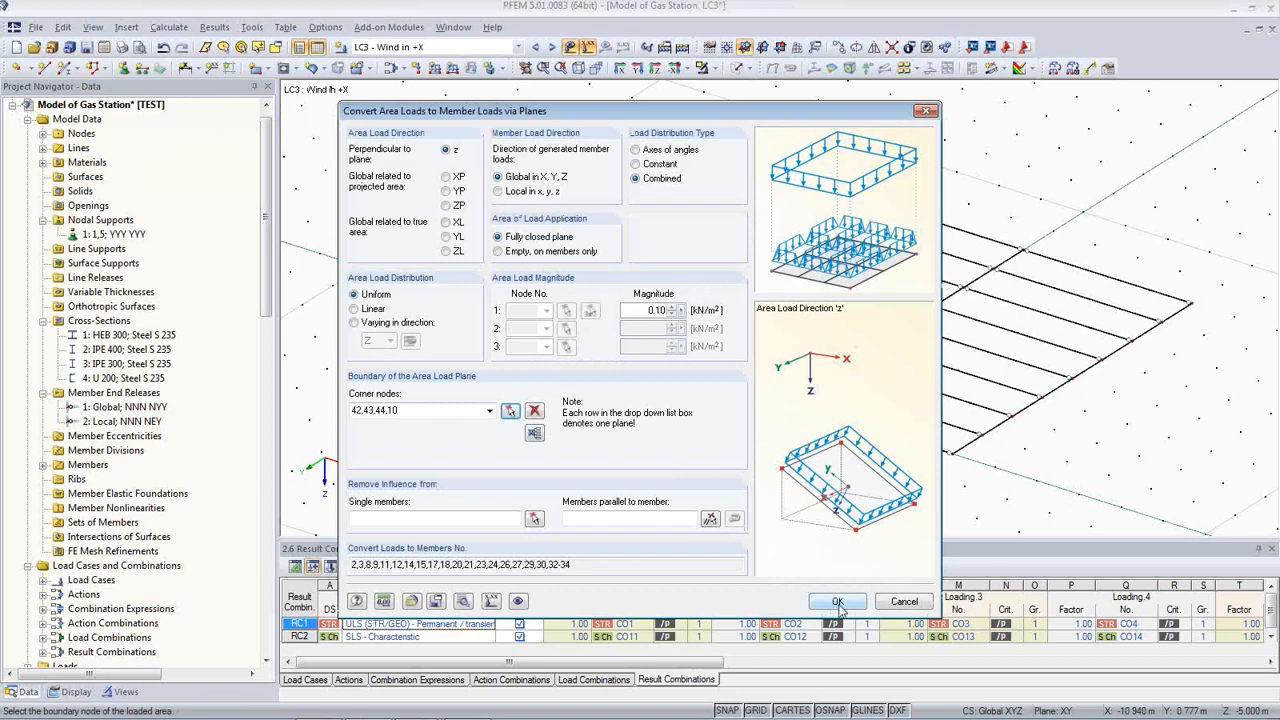
{"action": "left_click", "coordinate": [838, 604]}
{"action": "left_click", "coordinate": [810, 500]}
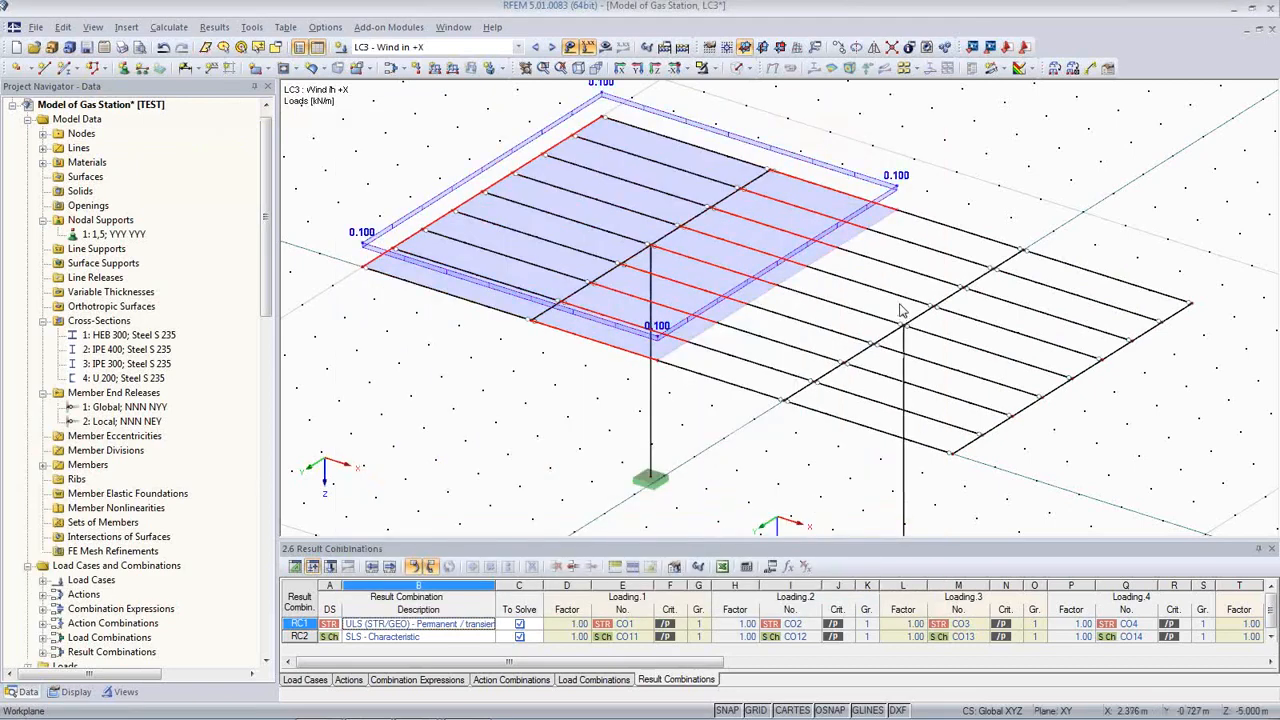
Step: Untick Display Separately so the generated wind load shows as one 0.100 kN/m² area plane
{"action": "right_click", "coordinate": [410, 220]}
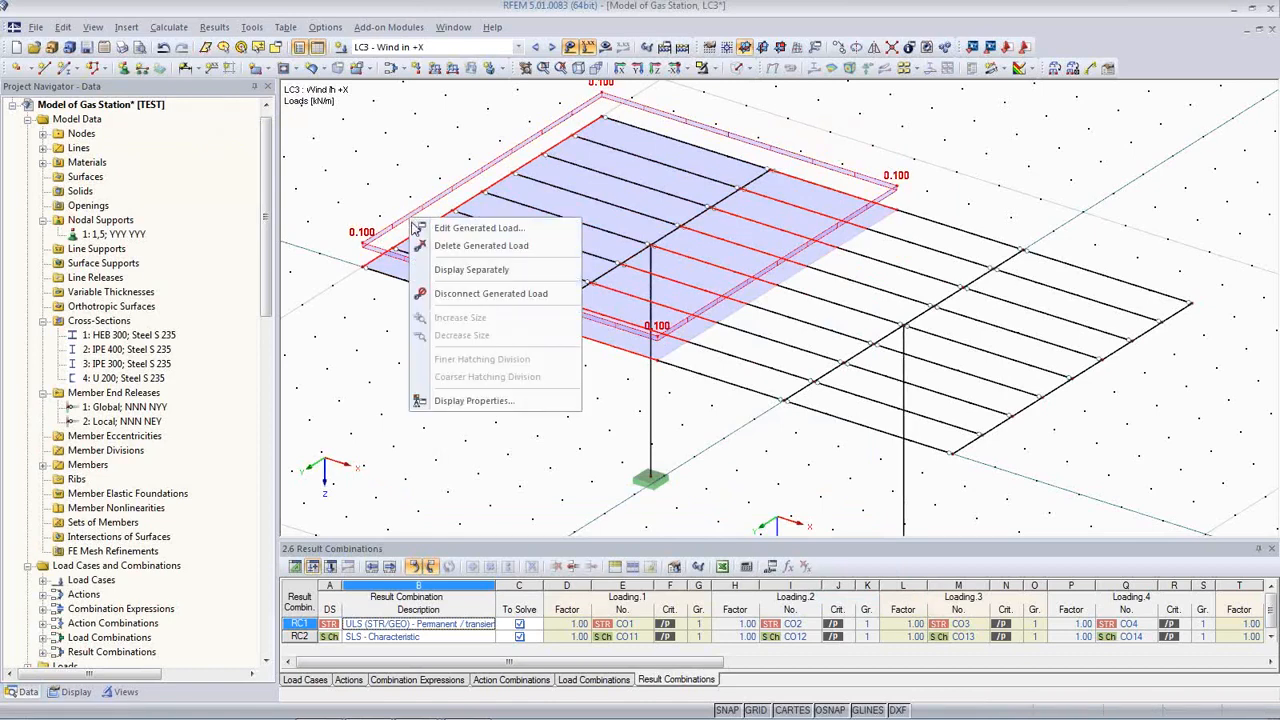
{"action": "left_click", "coordinate": [449, 279]}
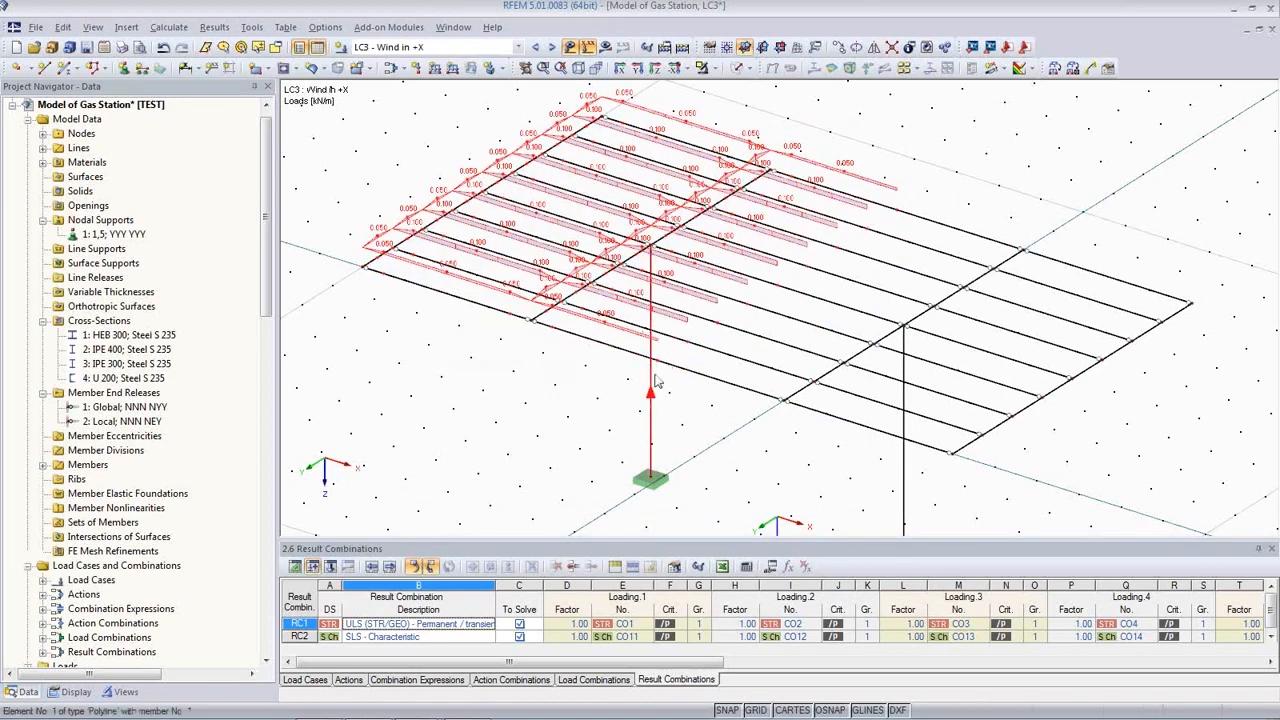
{"action": "scroll", "coordinate": [670, 308], "scroll_direction": "up", "scroll_amount": 2}
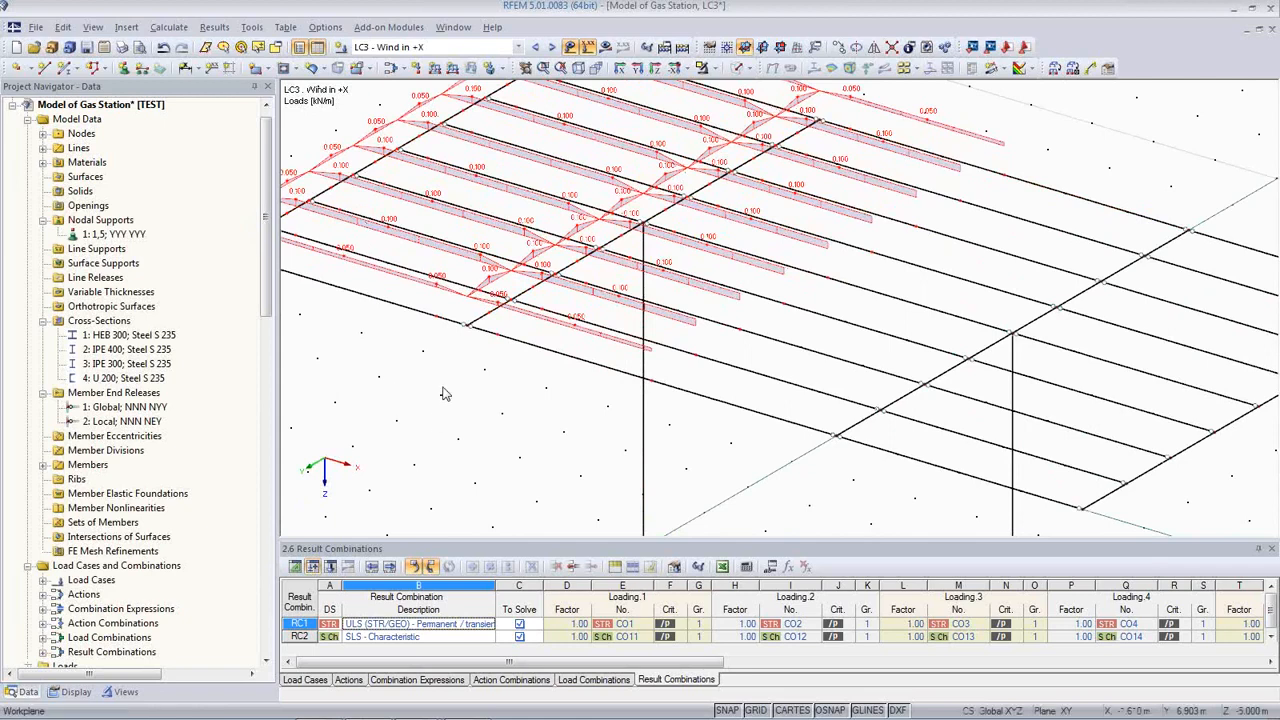
{"action": "scroll", "coordinate": [557, 313], "scroll_direction": "down", "scroll_amount": 1}
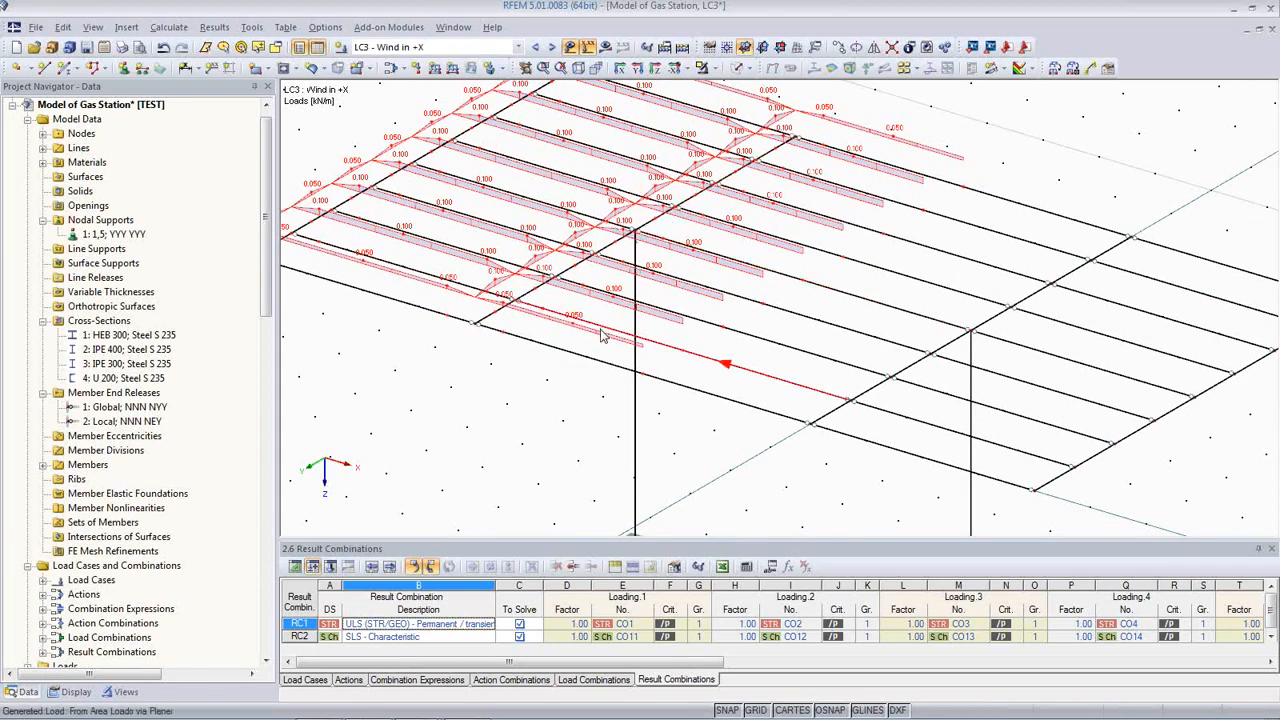
{"action": "right_click", "coordinate": [378, 176]}
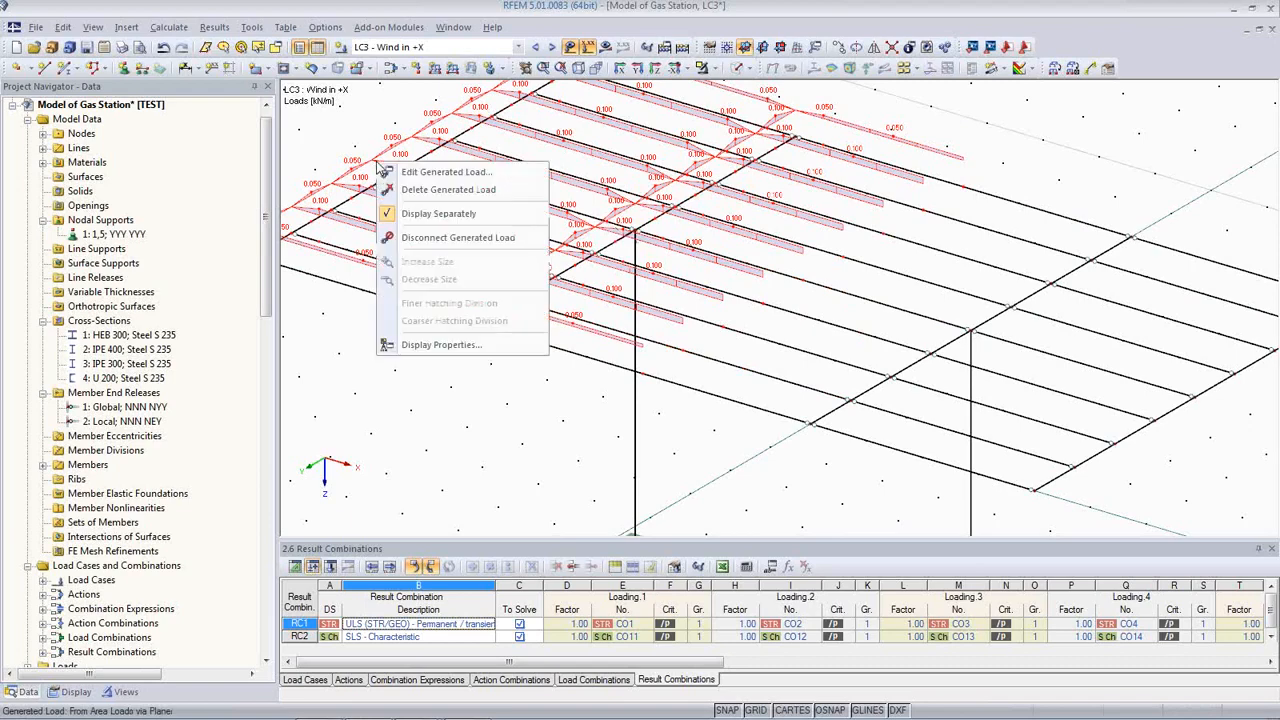
{"action": "left_click", "coordinate": [450, 214]}
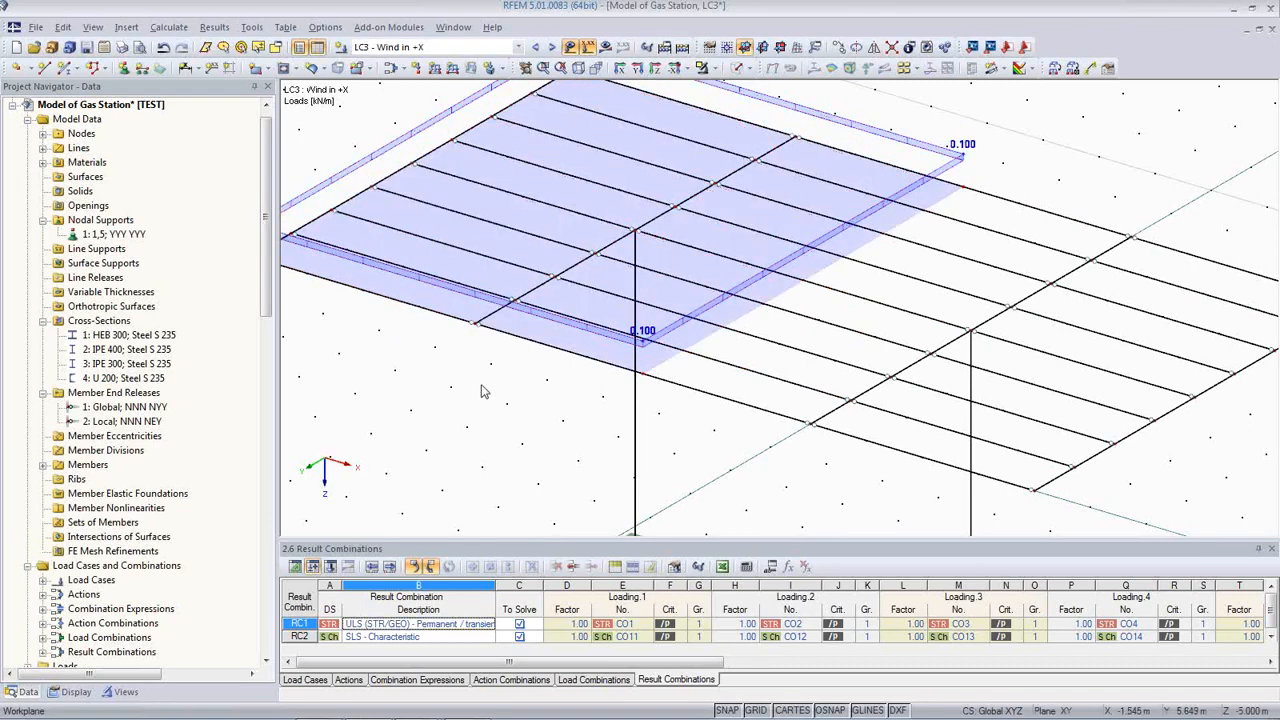
{"action": "scroll", "coordinate": [452, 388], "scroll_direction": "down", "scroll_amount": 3}
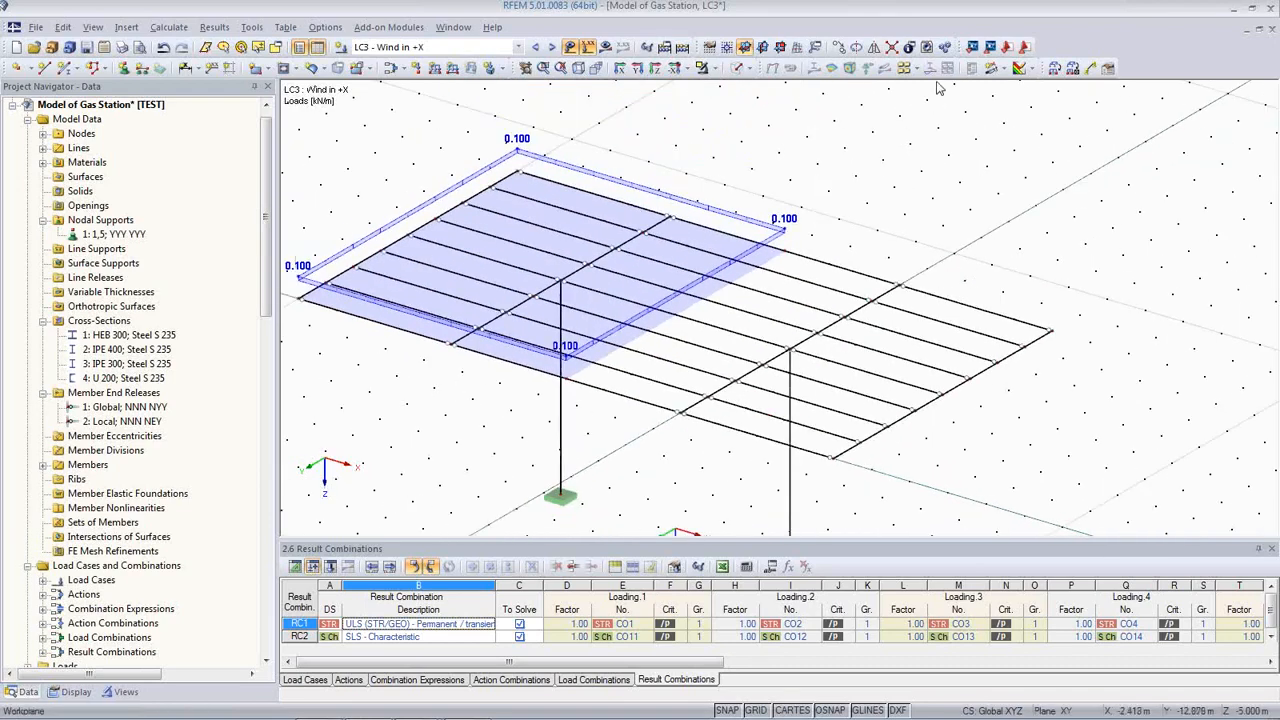
Step: Convert a -0.250 kN/m² wind area load on nodes 43, 41, 9, 44 into member loads
{"action": "left_click", "coordinate": [1054, 68]}
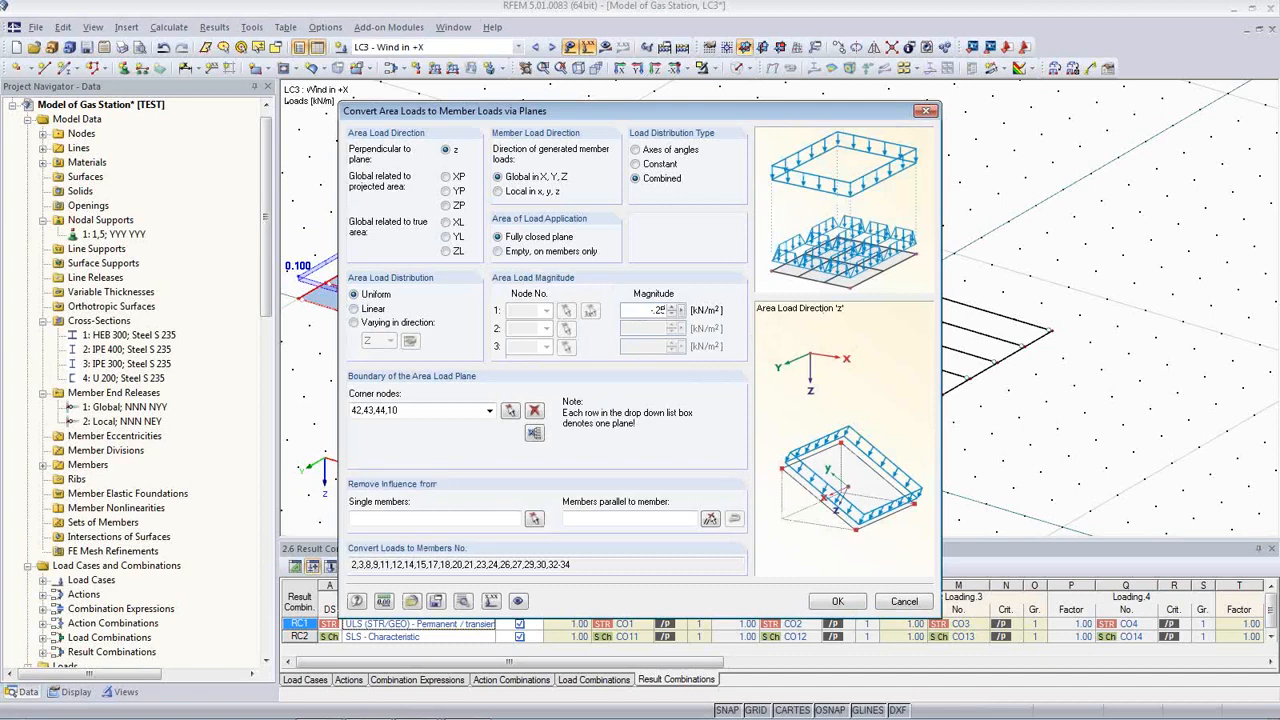
{"action": "left_click", "coordinate": [532, 432]}
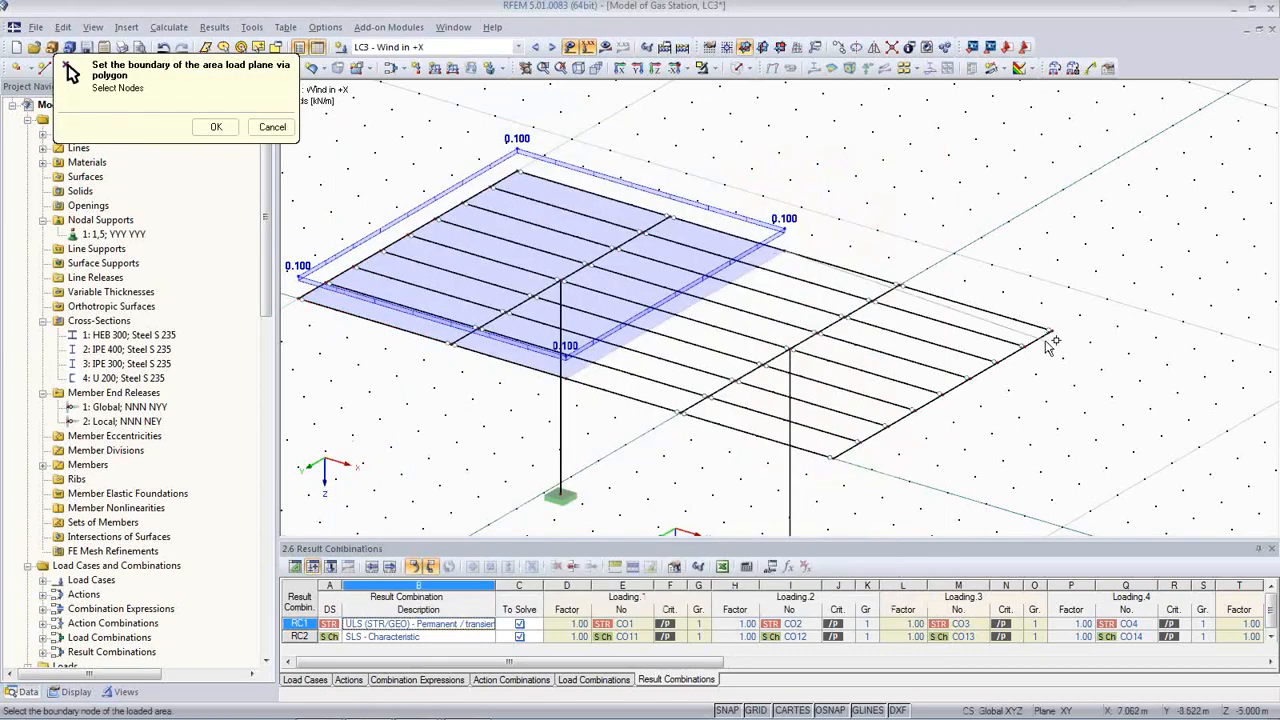
{"action": "left_click", "coordinate": [1003, 369]}
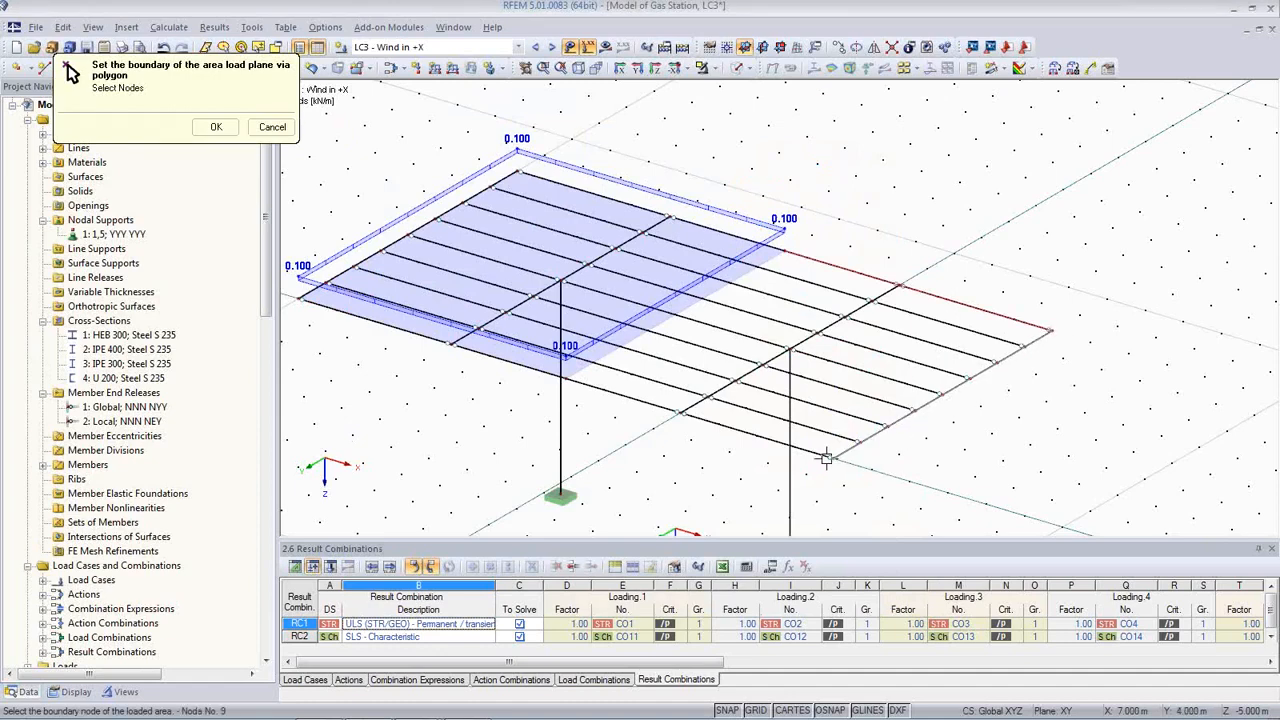
{"action": "left_click", "coordinate": [829, 459]}
{"action": "left_click", "coordinate": [563, 375]}
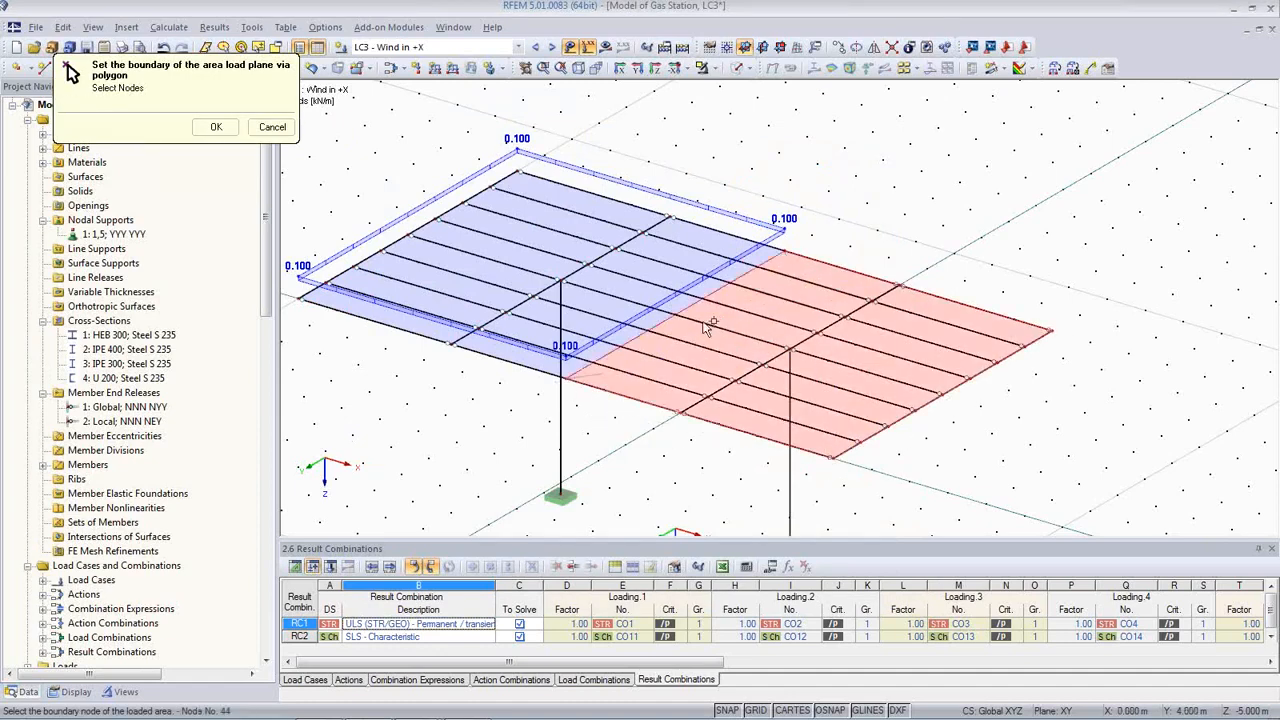
{"action": "left_click", "coordinate": [783, 240]}
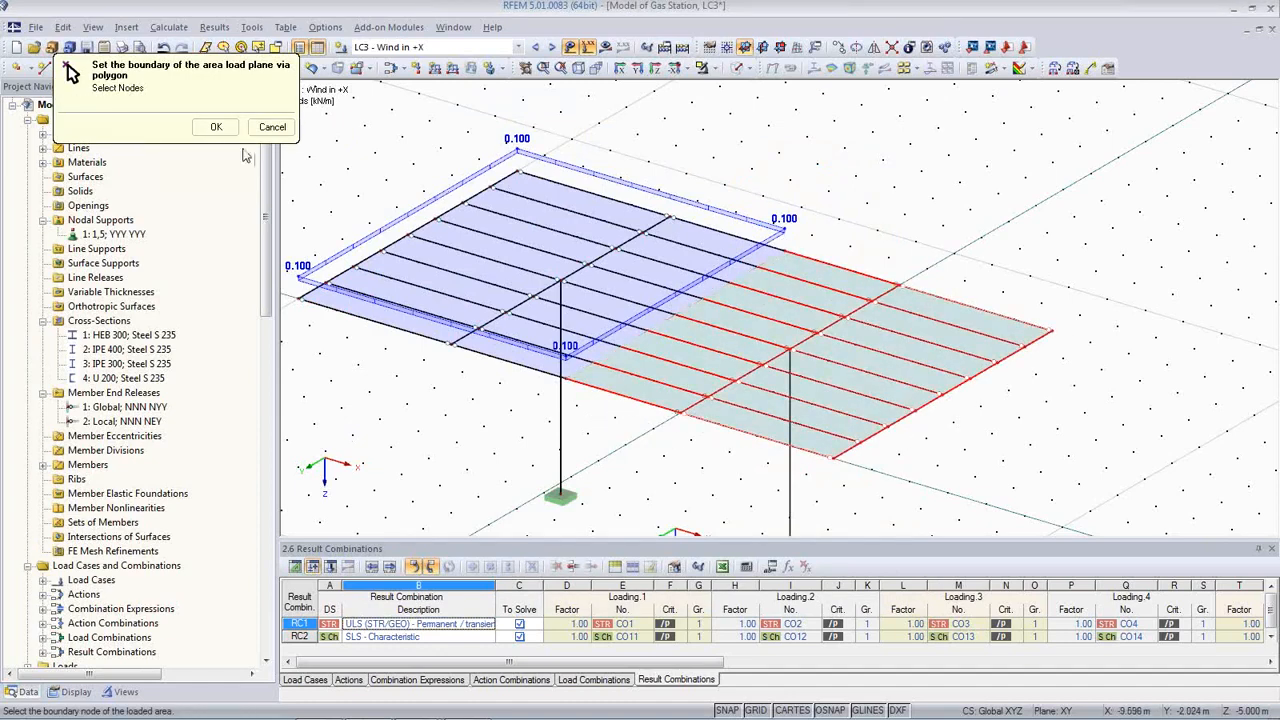
{"action": "left_click", "coordinate": [215, 127]}
{"action": "left_click", "coordinate": [833, 601]}
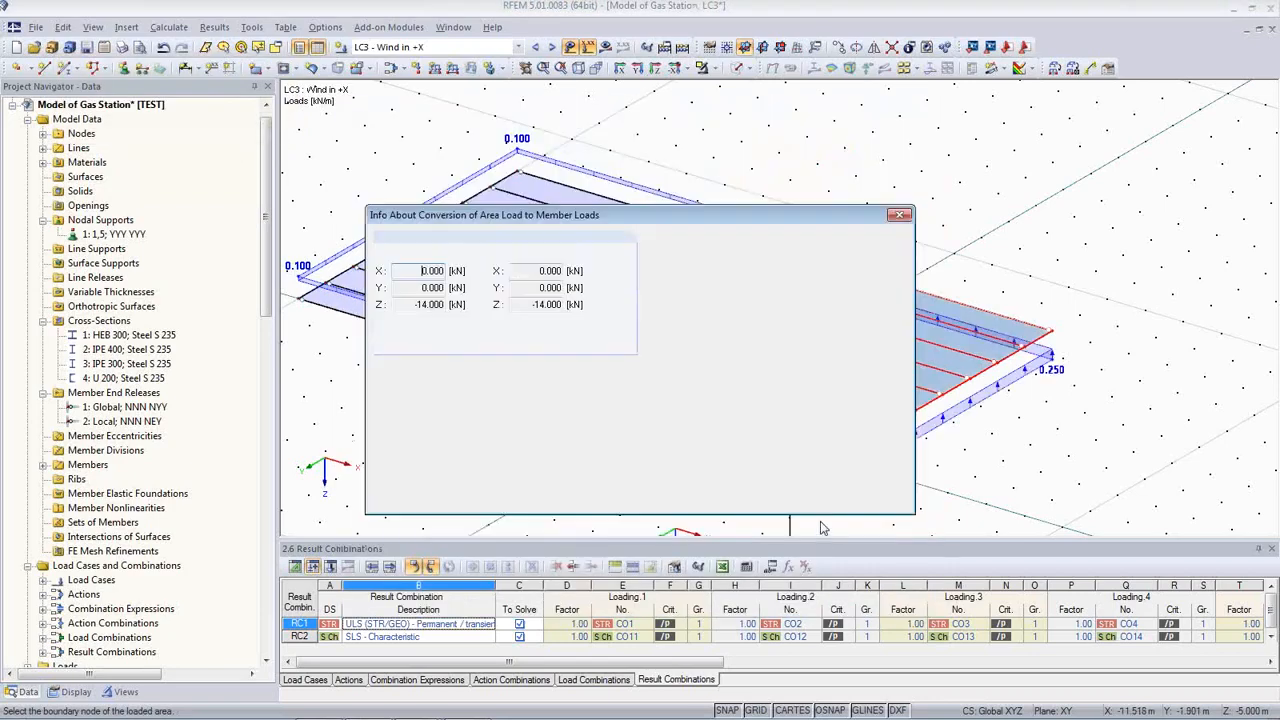
{"action": "left_click", "coordinate": [812, 500]}
Step: Switch to load case LC4 Wind in -Y and rotate the model view
{"action": "middle_click_drag", "start_coordinate": [1063, 417], "coordinate": [1086, 411]}
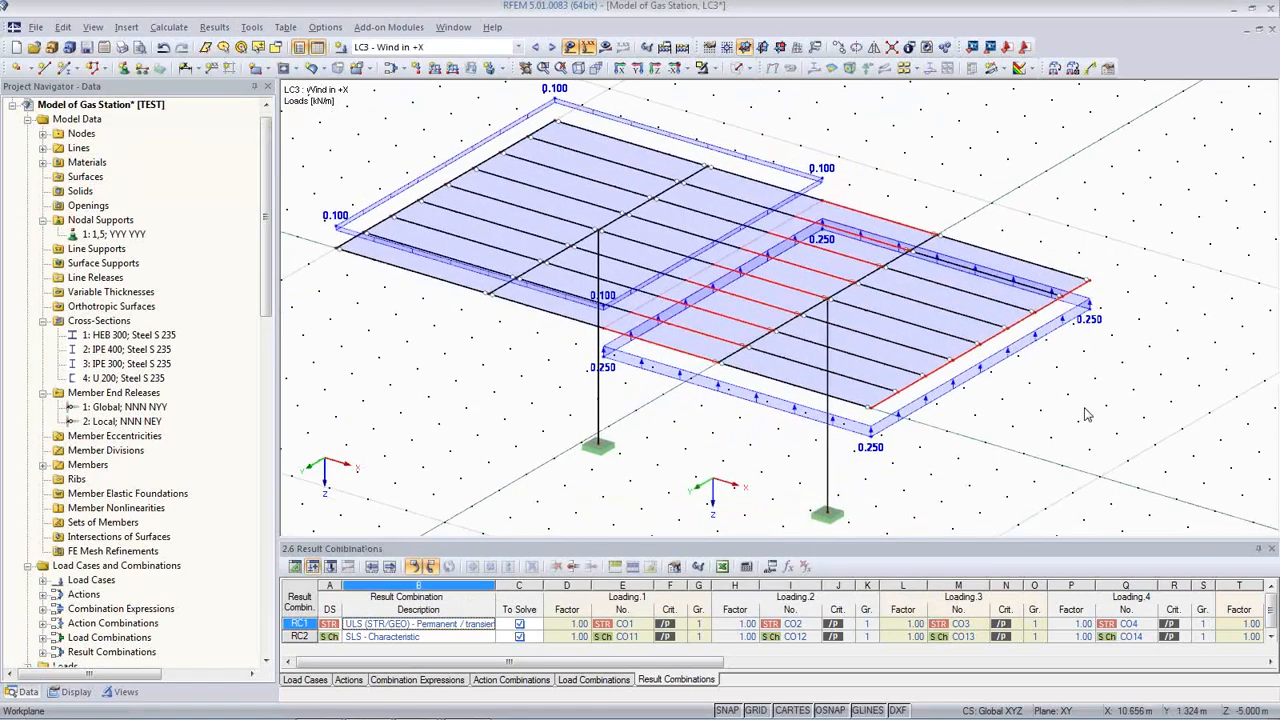
{"action": "scroll", "coordinate": [1086, 411], "scroll_direction": "down", "scroll_amount": 2}
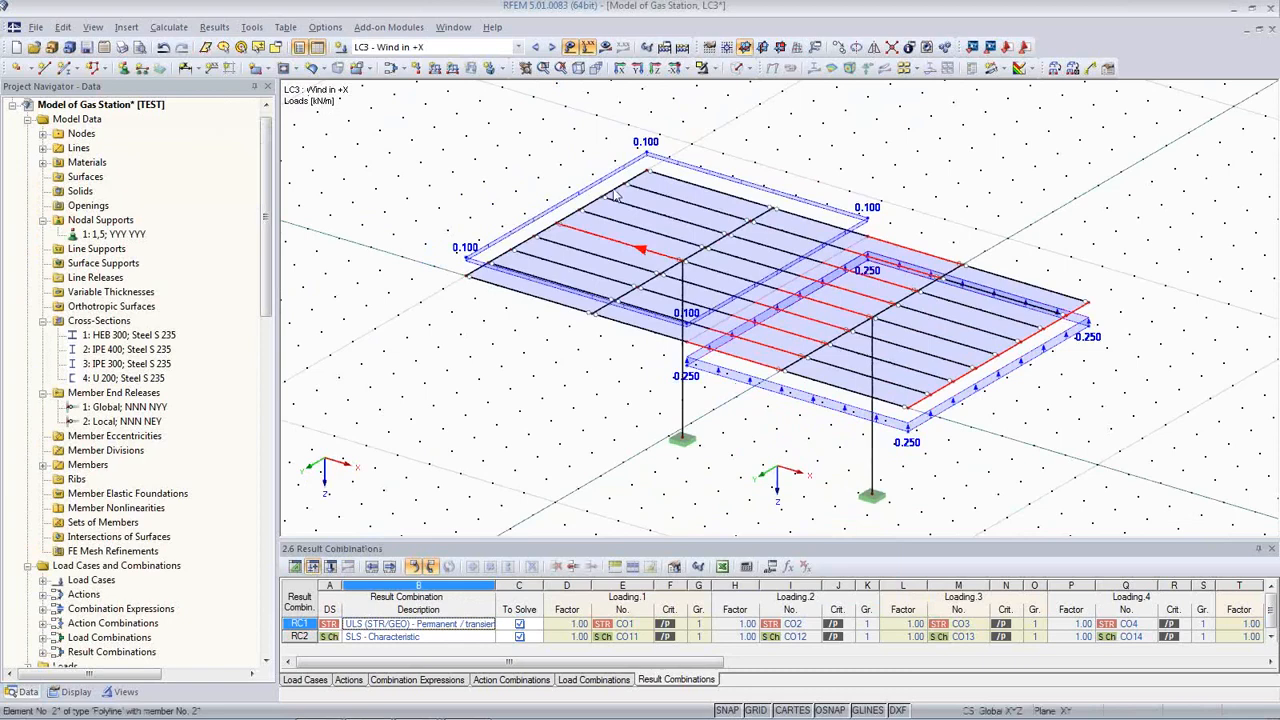
{"action": "left_click", "coordinate": [551, 47]}
{"action": "middle_click_drag", "start_coordinate": [661, 305], "coordinate": [396, 410], "text": "ctrl"}
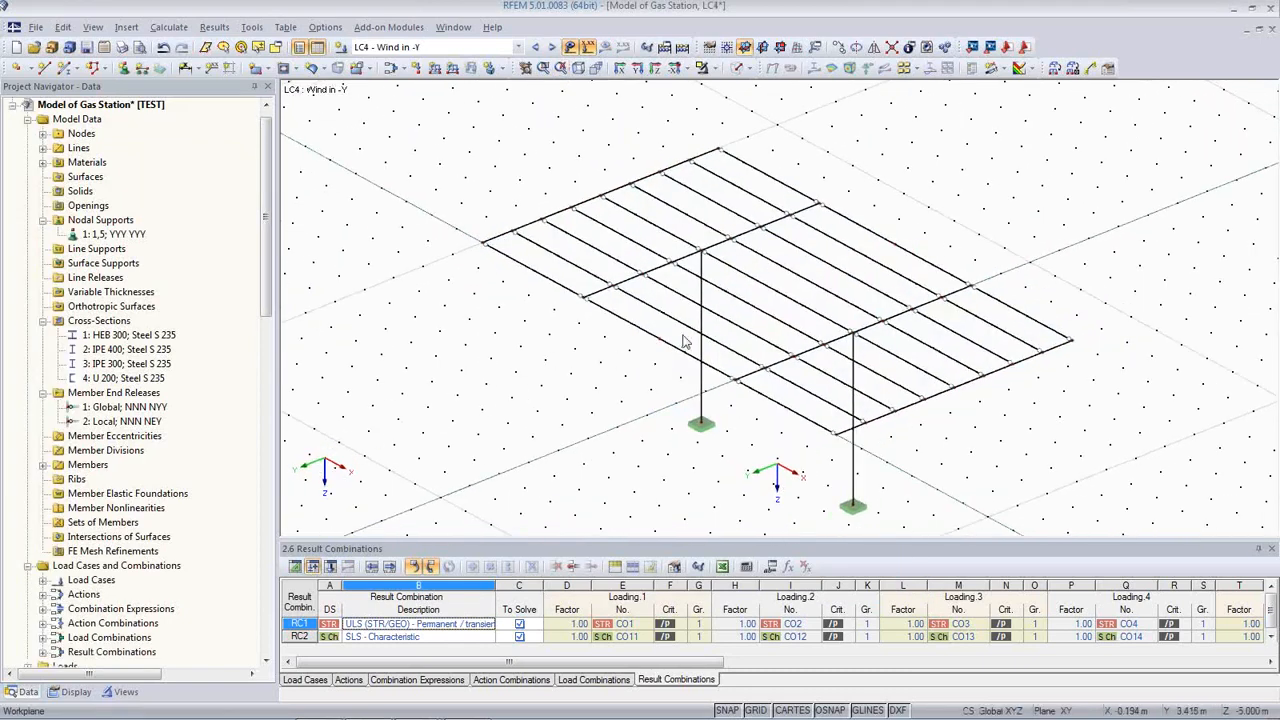
Step: Convert the LC4 -0.25 kN/m² area load over the far canopy half into member loads on members 3,6,19-35
{"action": "left_click", "coordinate": [1055, 68]}
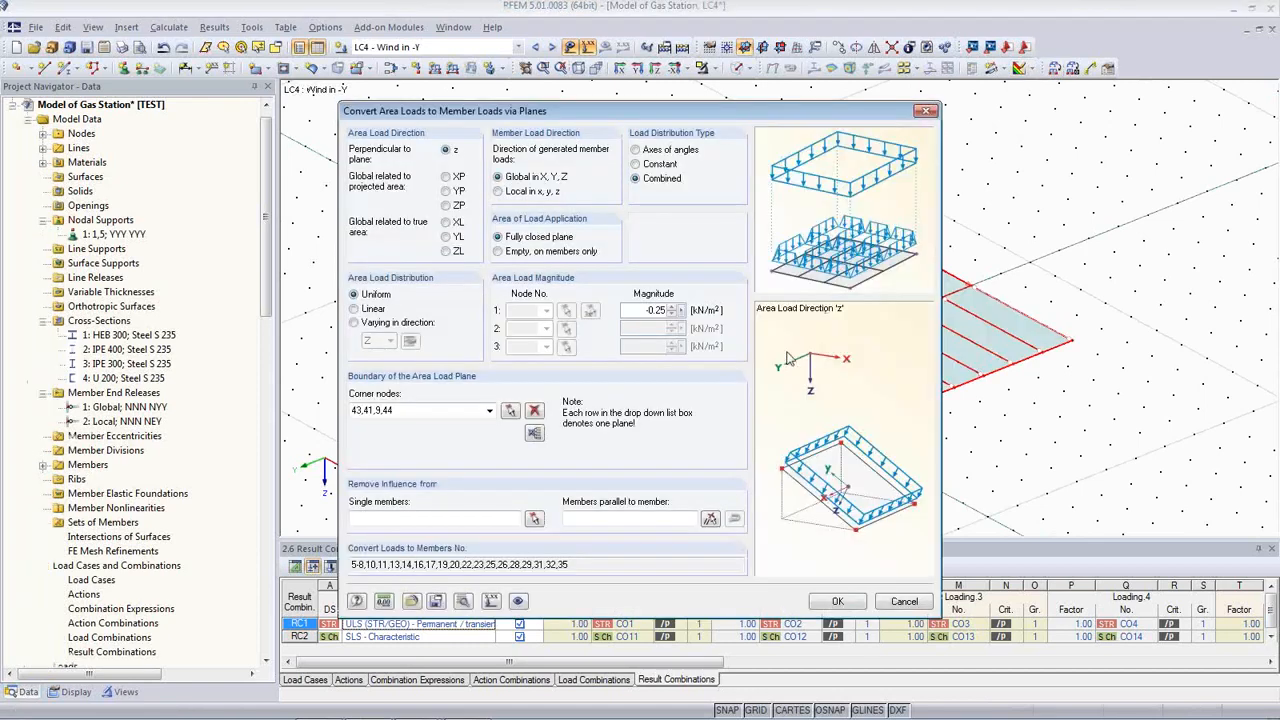
{"action": "left_click", "coordinate": [533, 434]}
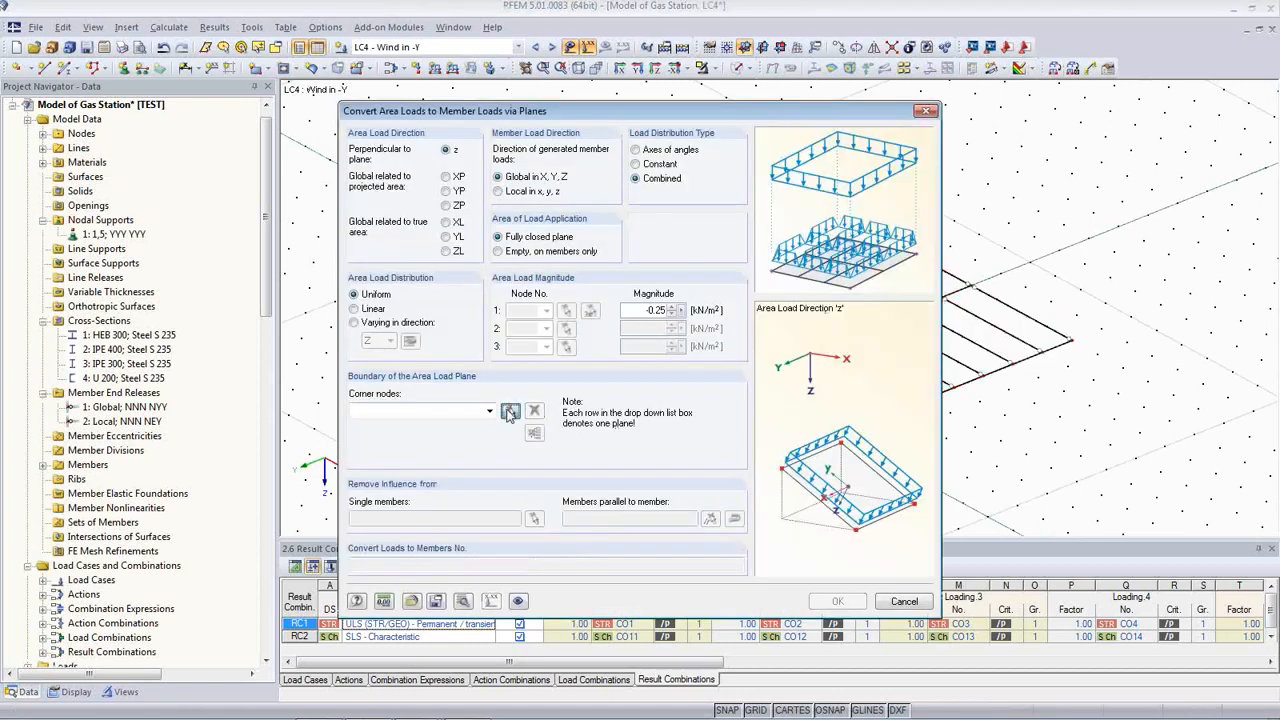
{"action": "left_click", "coordinate": [510, 412]}
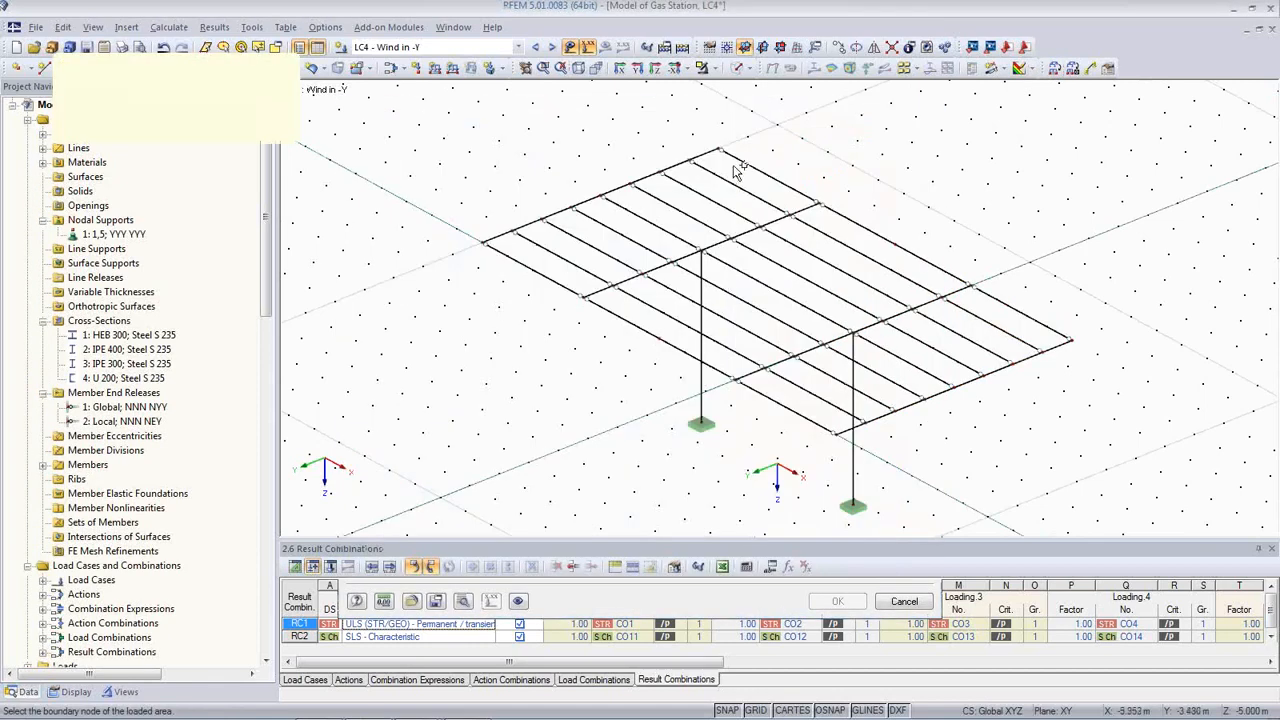
{"action": "left_click", "coordinate": [1069, 340]}
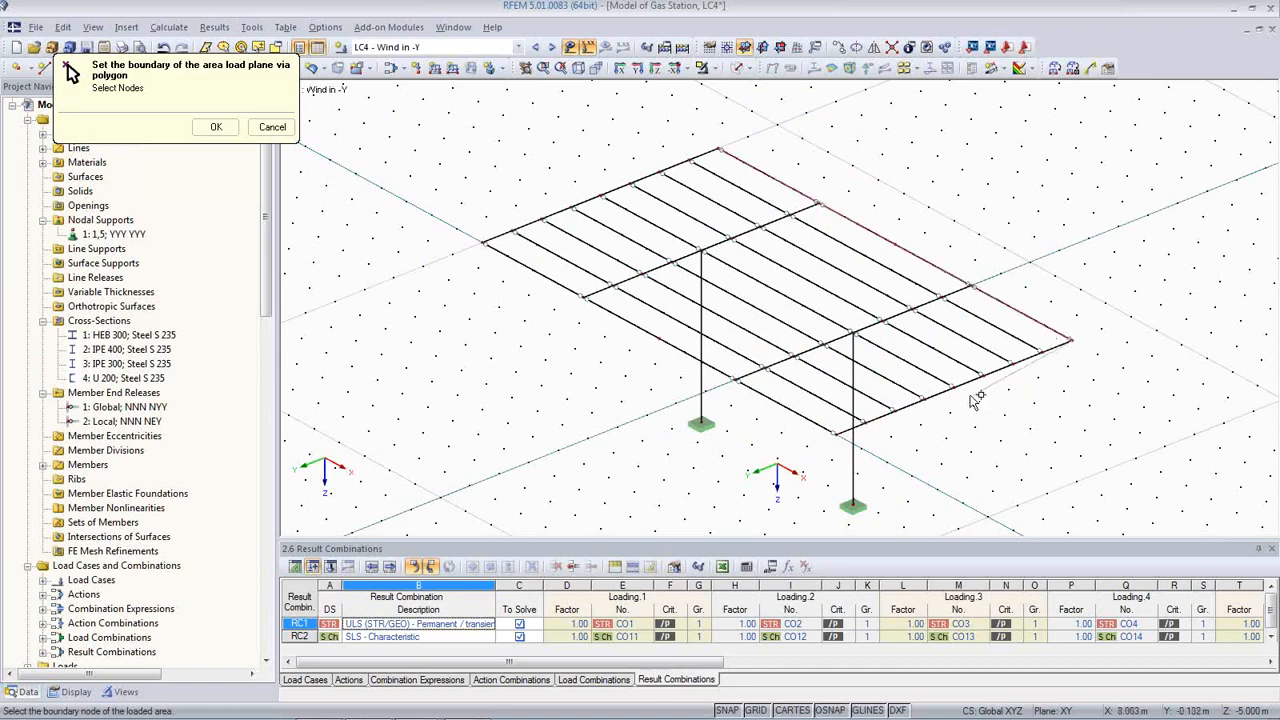
{"action": "left_click", "coordinate": [950, 386]}
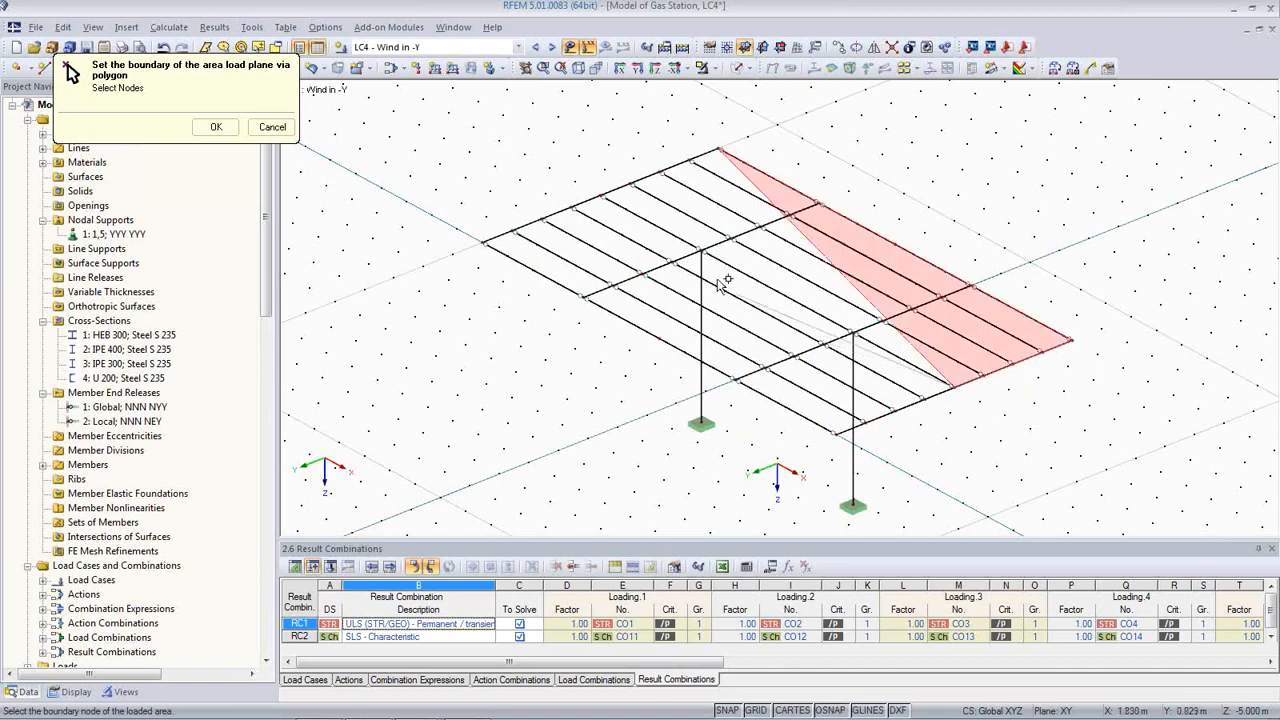
{"action": "left_click", "coordinate": [602, 195]}
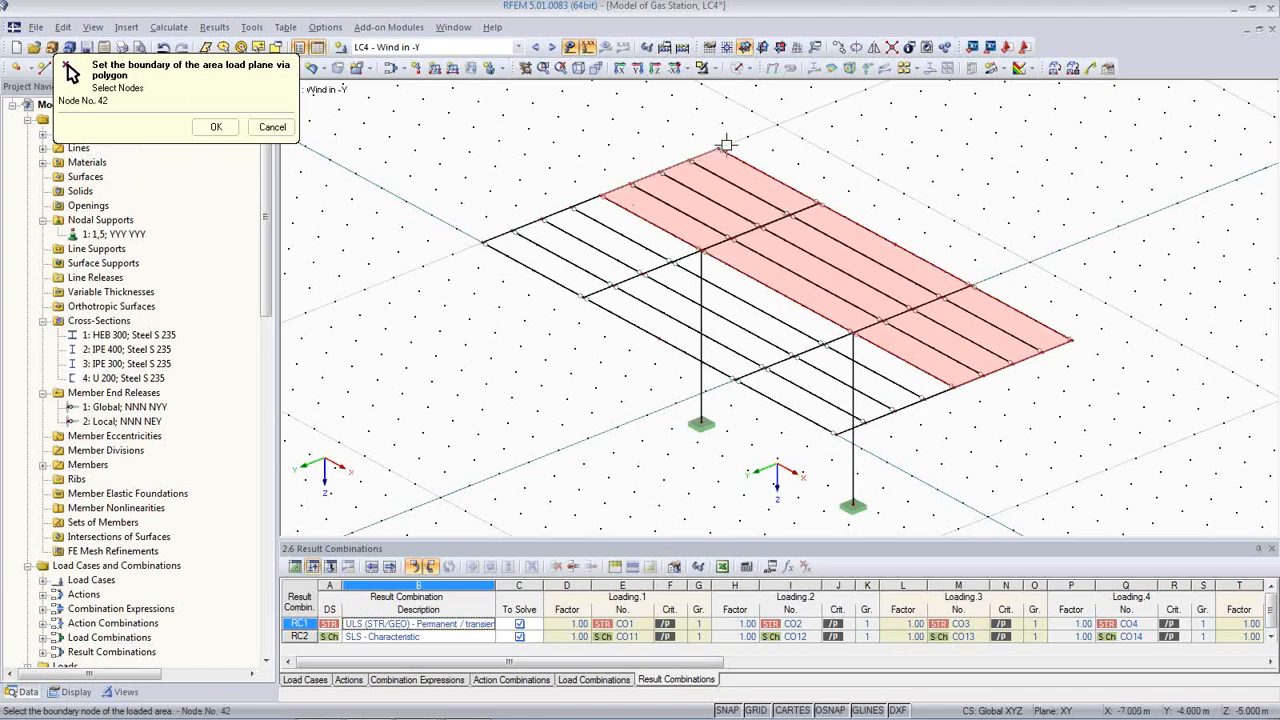
{"action": "left_click", "coordinate": [723, 150]}
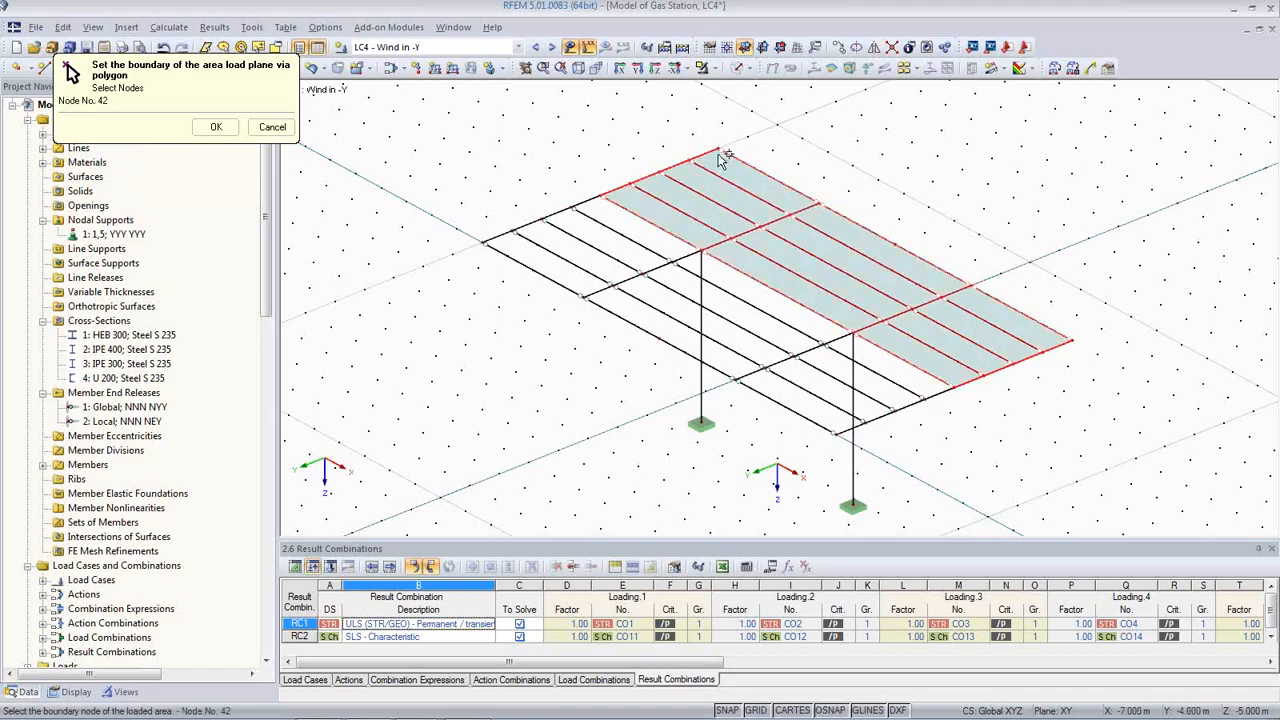
{"action": "left_click", "coordinate": [220, 128]}
{"action": "left_click", "coordinate": [830, 601]}
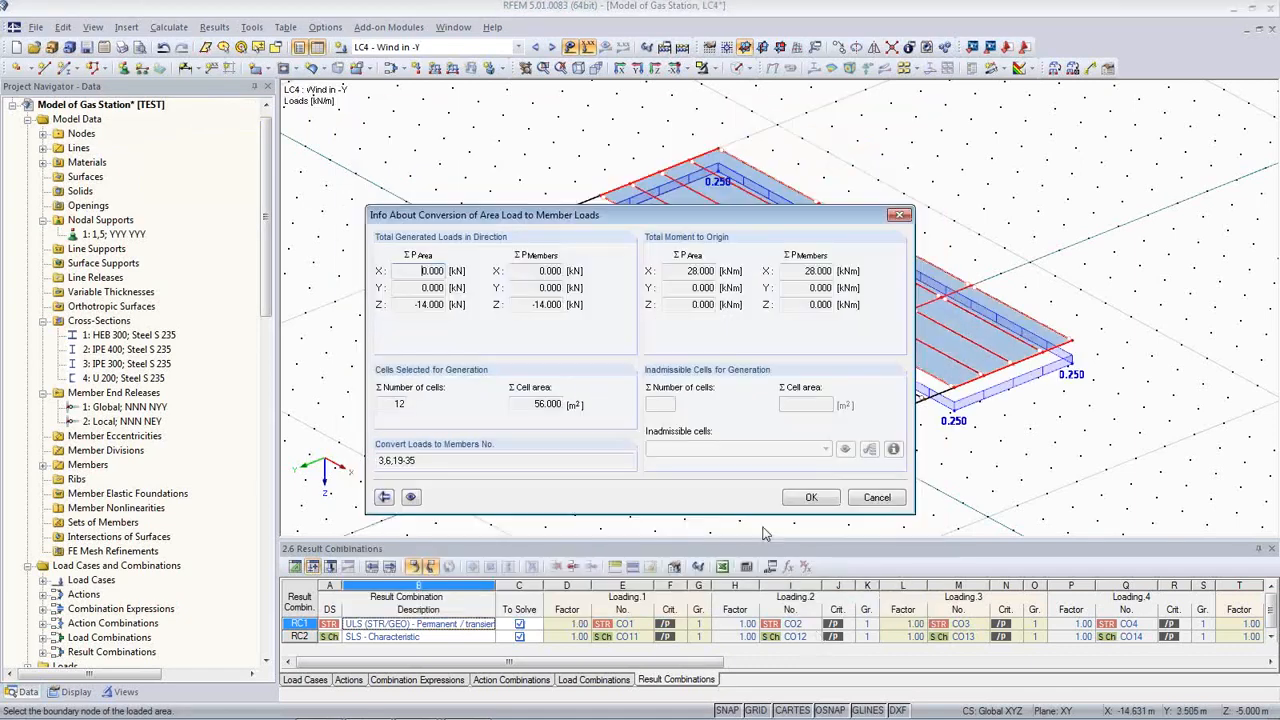
{"action": "left_click", "coordinate": [808, 499]}
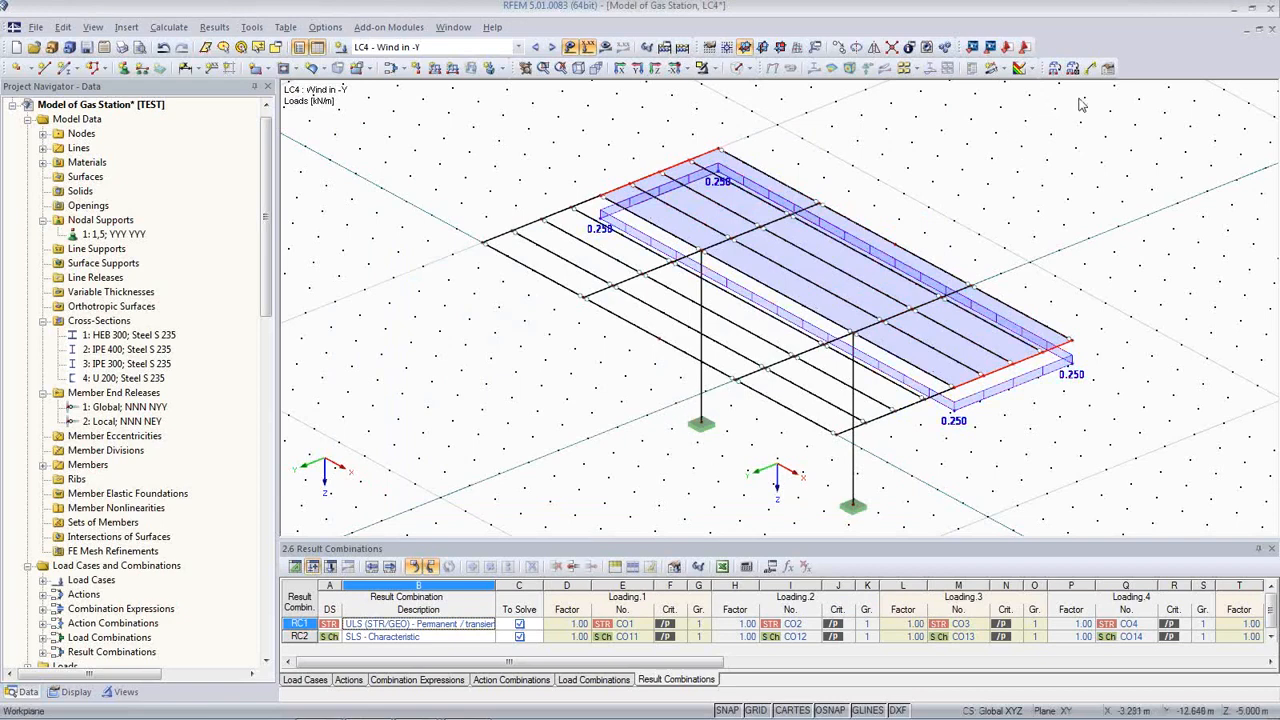
Step: Pick a new LC4 load-area polygon through nodes 26, 25 and the lower-left corner
{"action": "left_click", "coordinate": [1057, 67]}
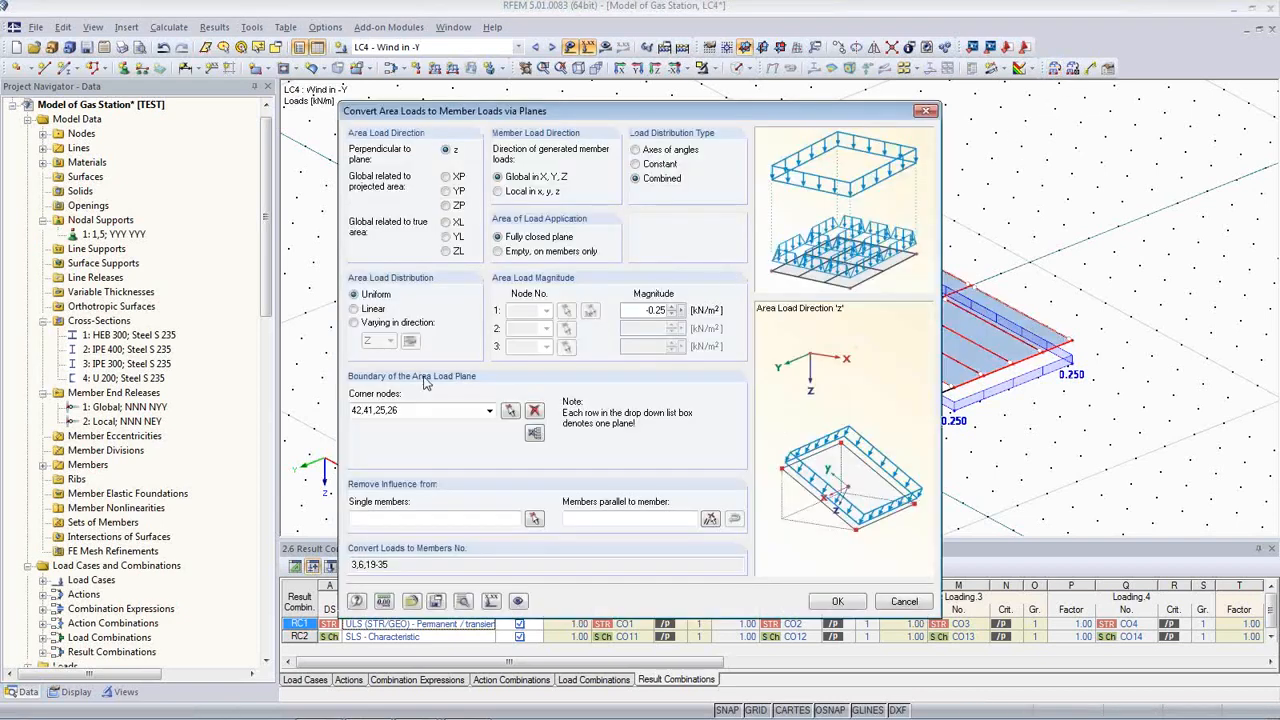
{"action": "left_click", "coordinate": [540, 433]}
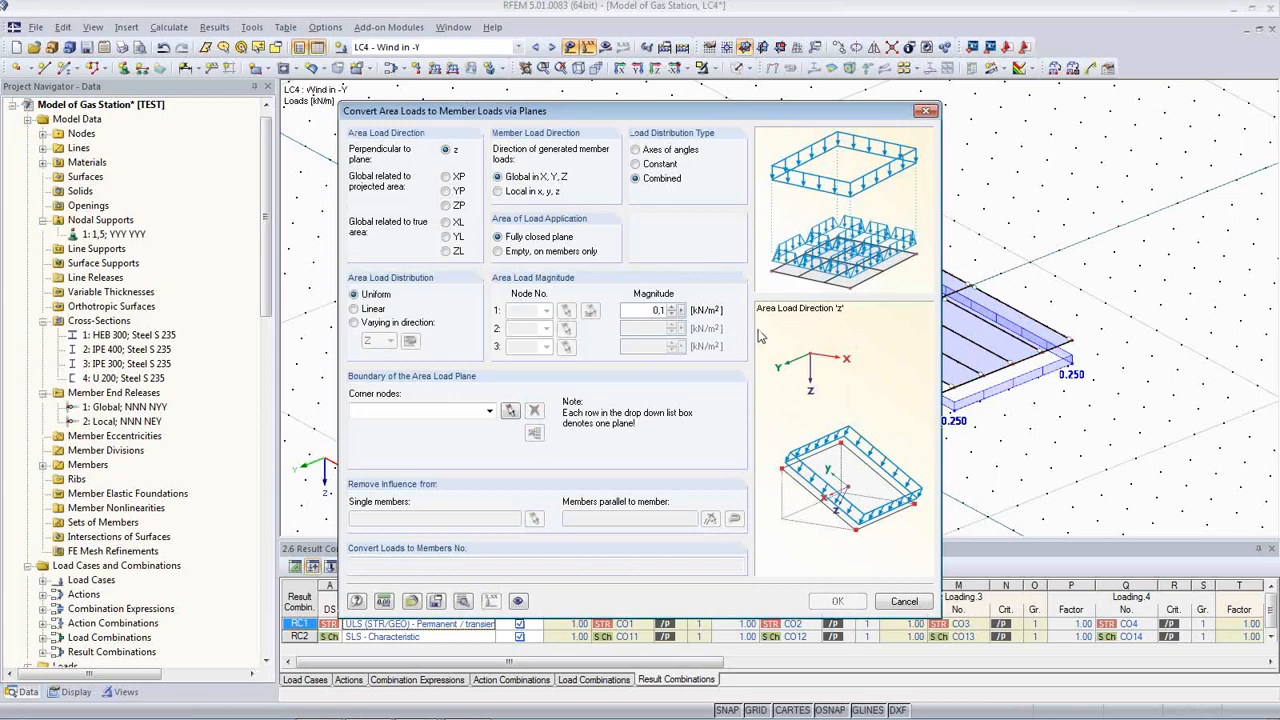
{"action": "left_click", "coordinate": [510, 410]}
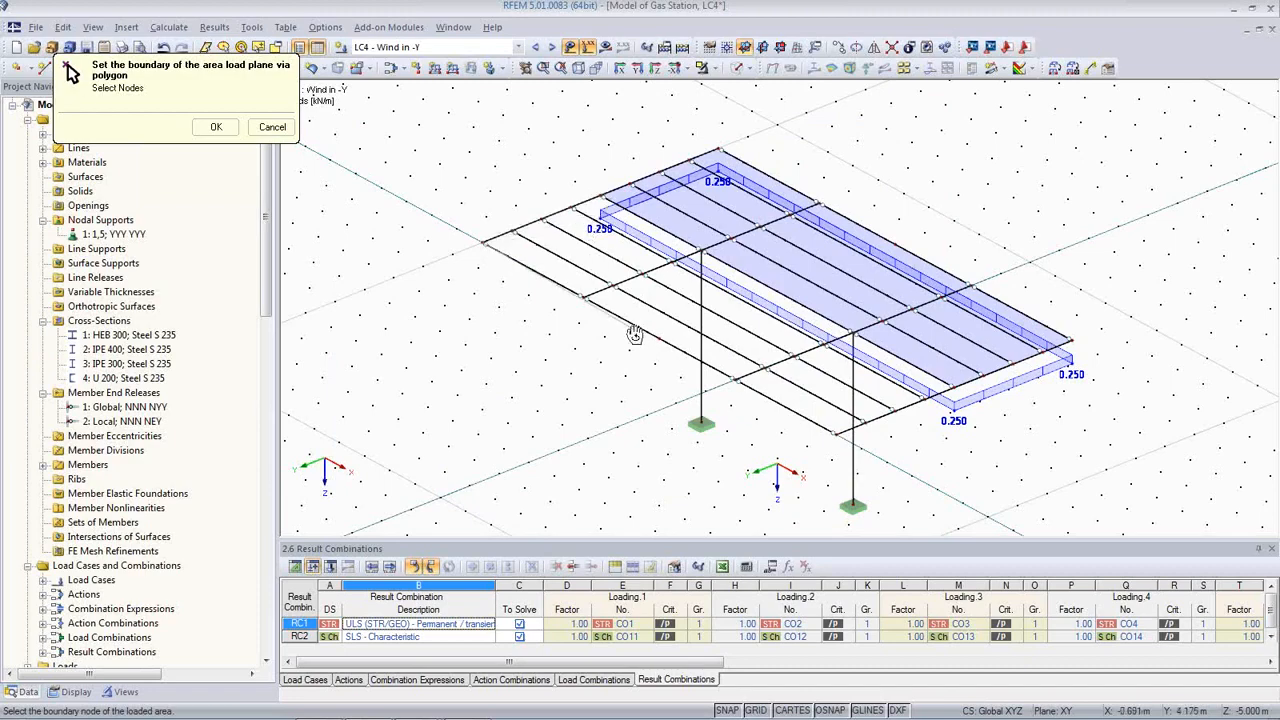
{"action": "middle_click_drag", "start_coordinate": [636, 334], "coordinate": [554, 333], "text": "ctrl"}
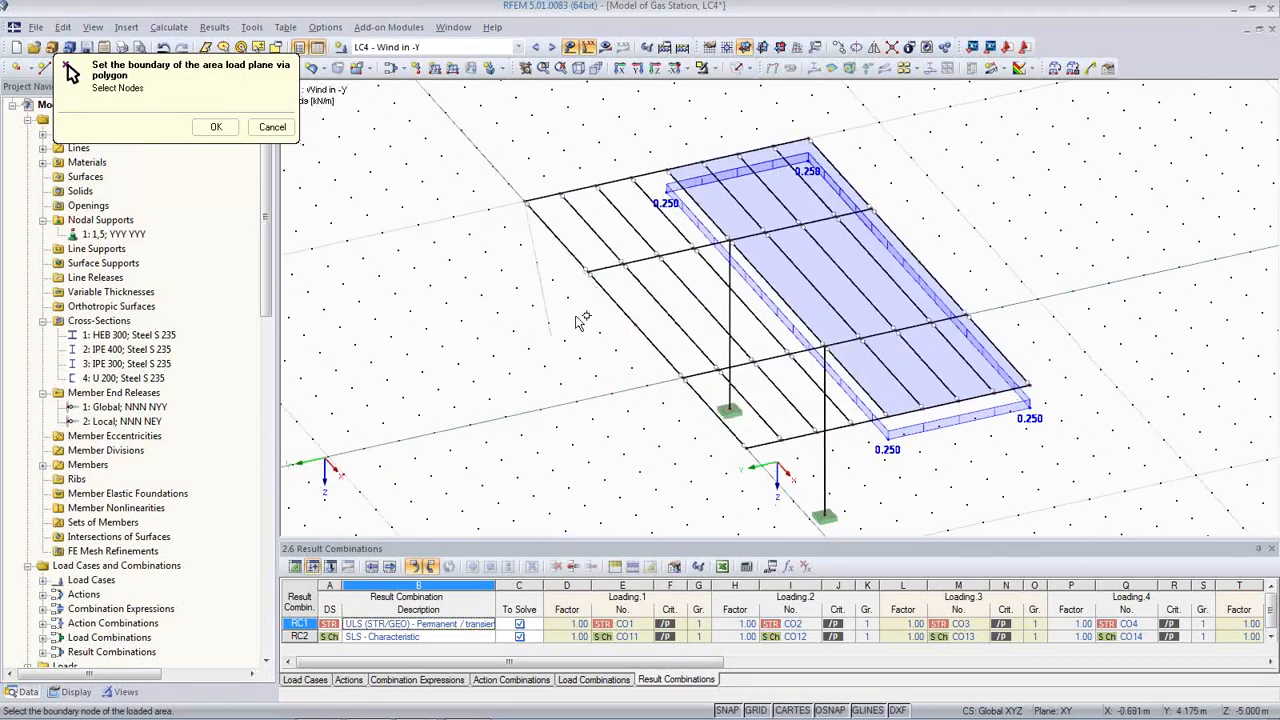
{"action": "left_click", "coordinate": [668, 172]}
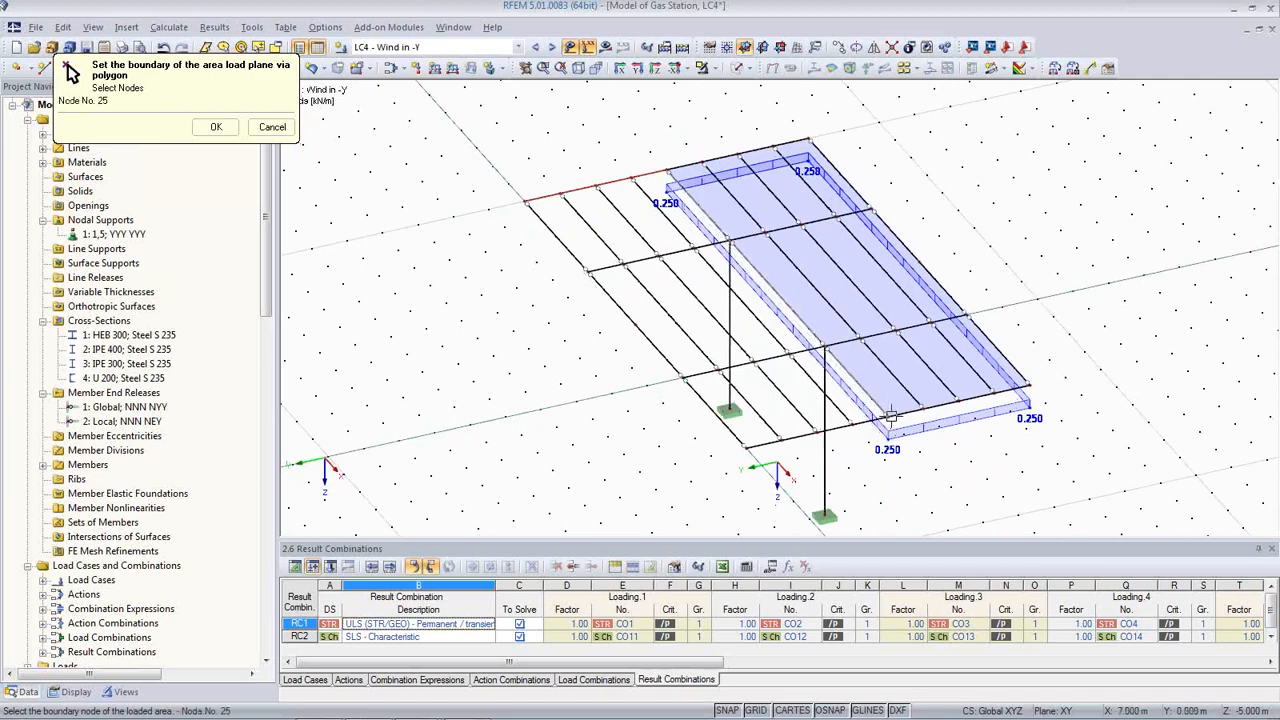
{"action": "left_click", "coordinate": [890, 415]}
{"action": "left_click", "coordinate": [748, 446]}
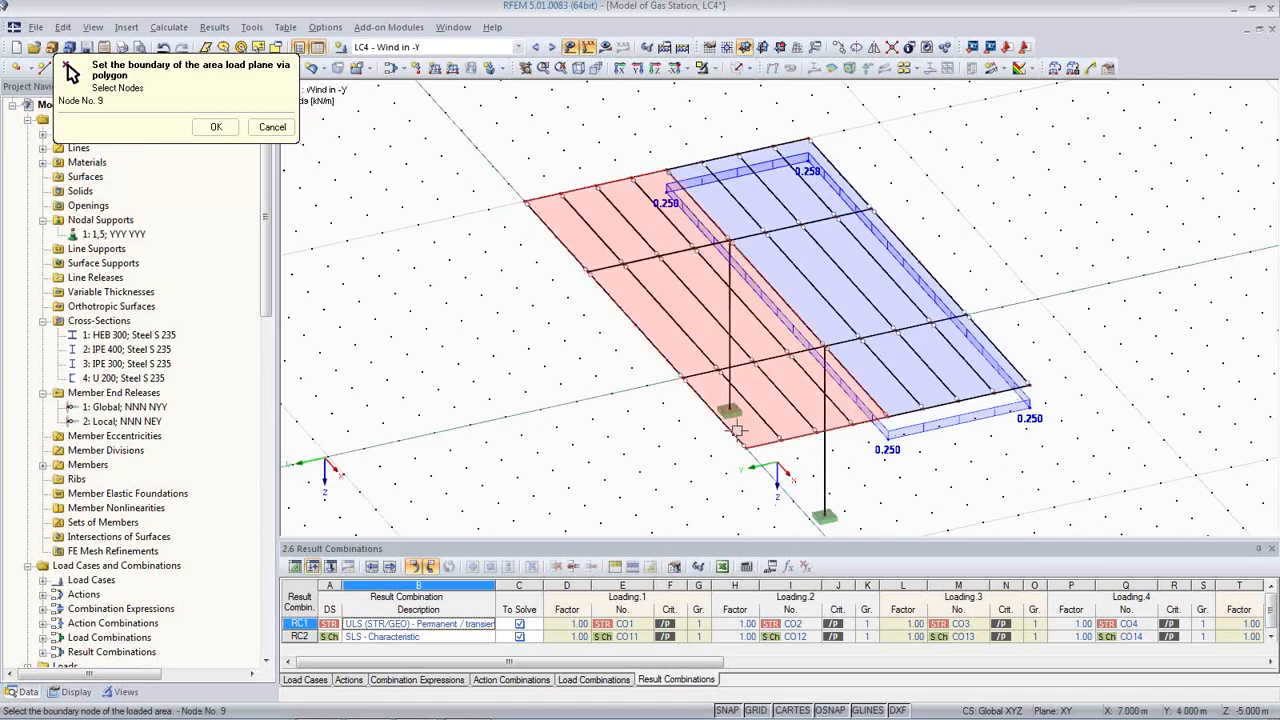
{"action": "left_click", "coordinate": [527, 203]}
Step: Generate the 0.100 kN/m² member loads on members 2,5,7-21,34,35, then show LC5 Imperfection towards +X
{"action": "left_click", "coordinate": [217, 127]}
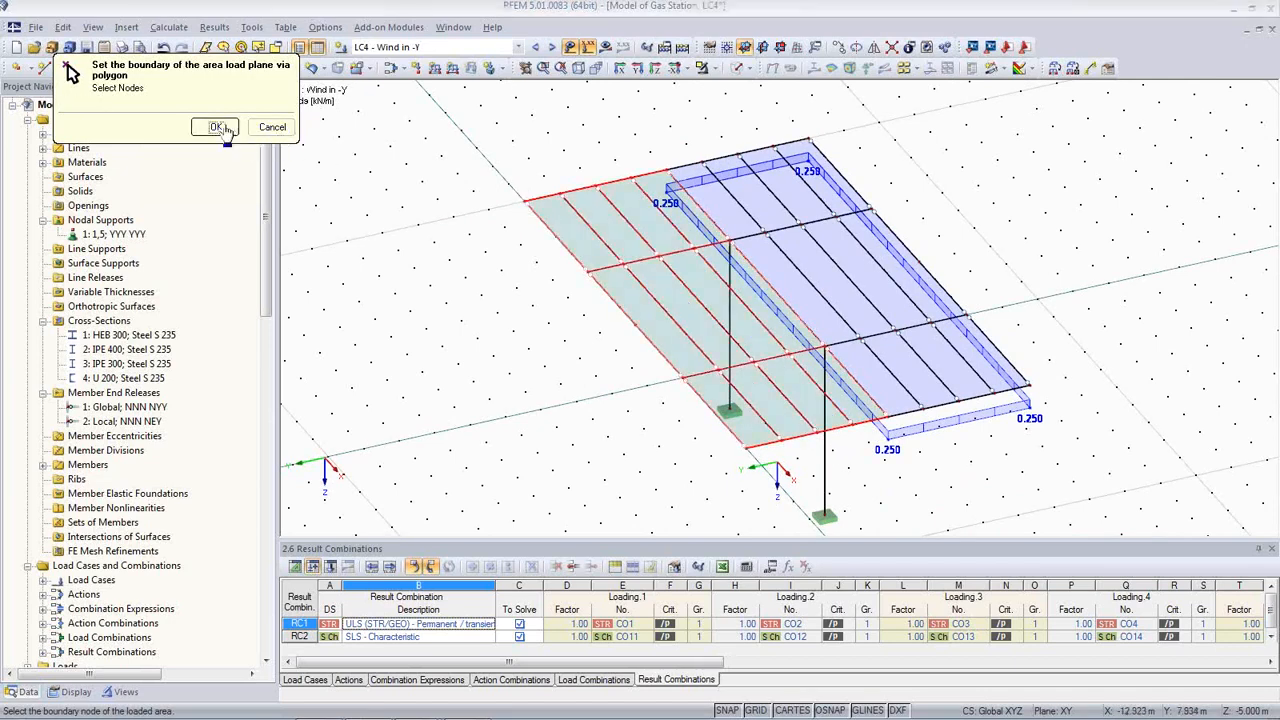
{"action": "left_click", "coordinate": [840, 605]}
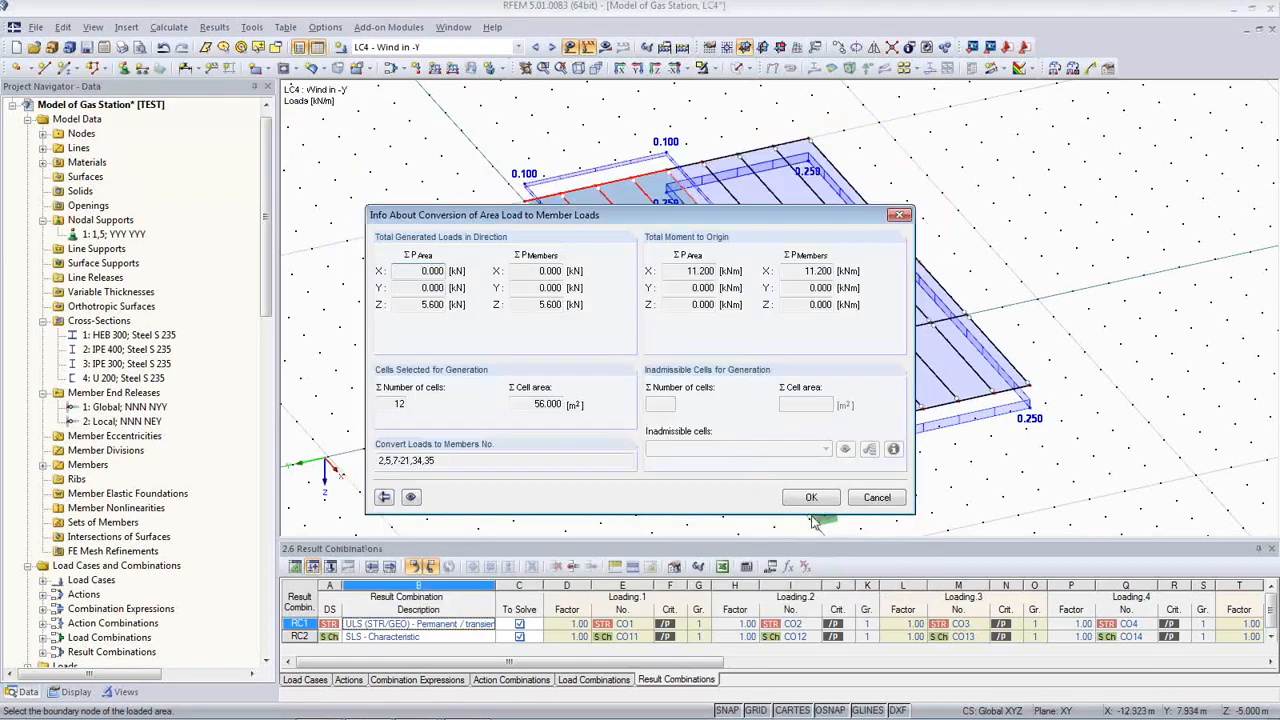
{"action": "left_click", "coordinate": [812, 501]}
{"action": "middle_click_drag", "start_coordinate": [577, 446], "coordinate": [655, 405], "text": "ctrl"}
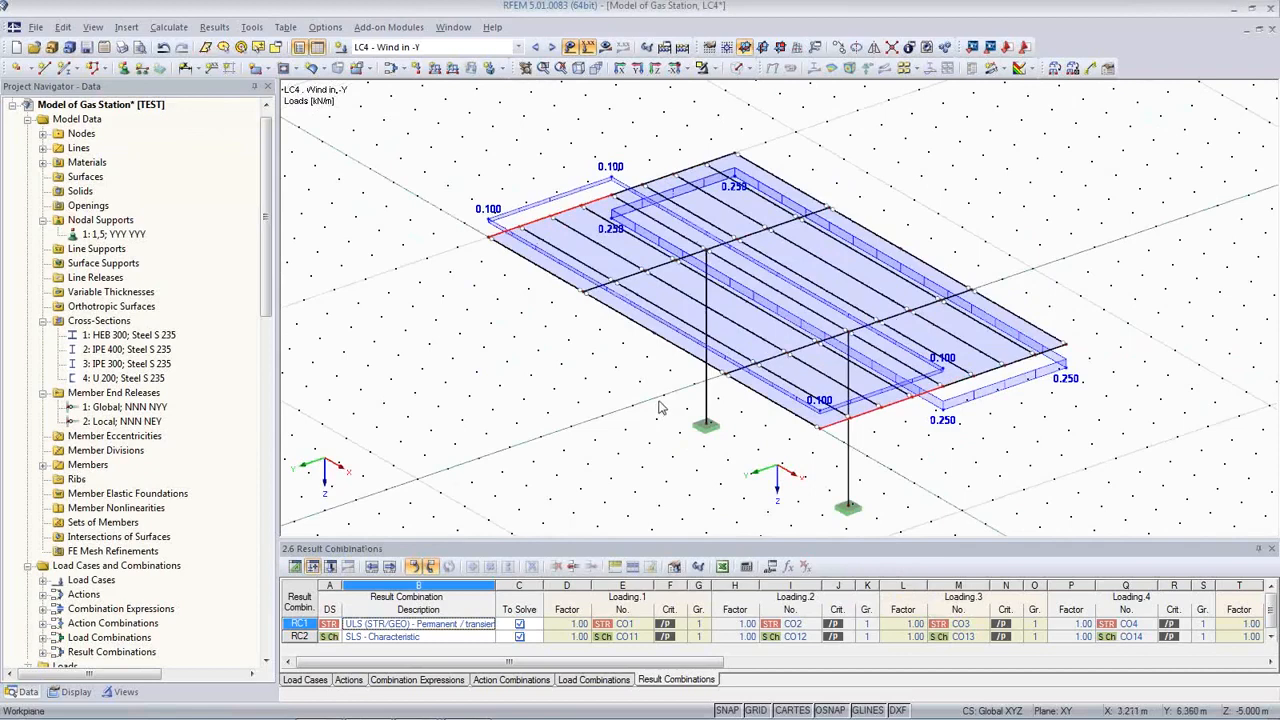
{"action": "left_click", "coordinate": [552, 47]}
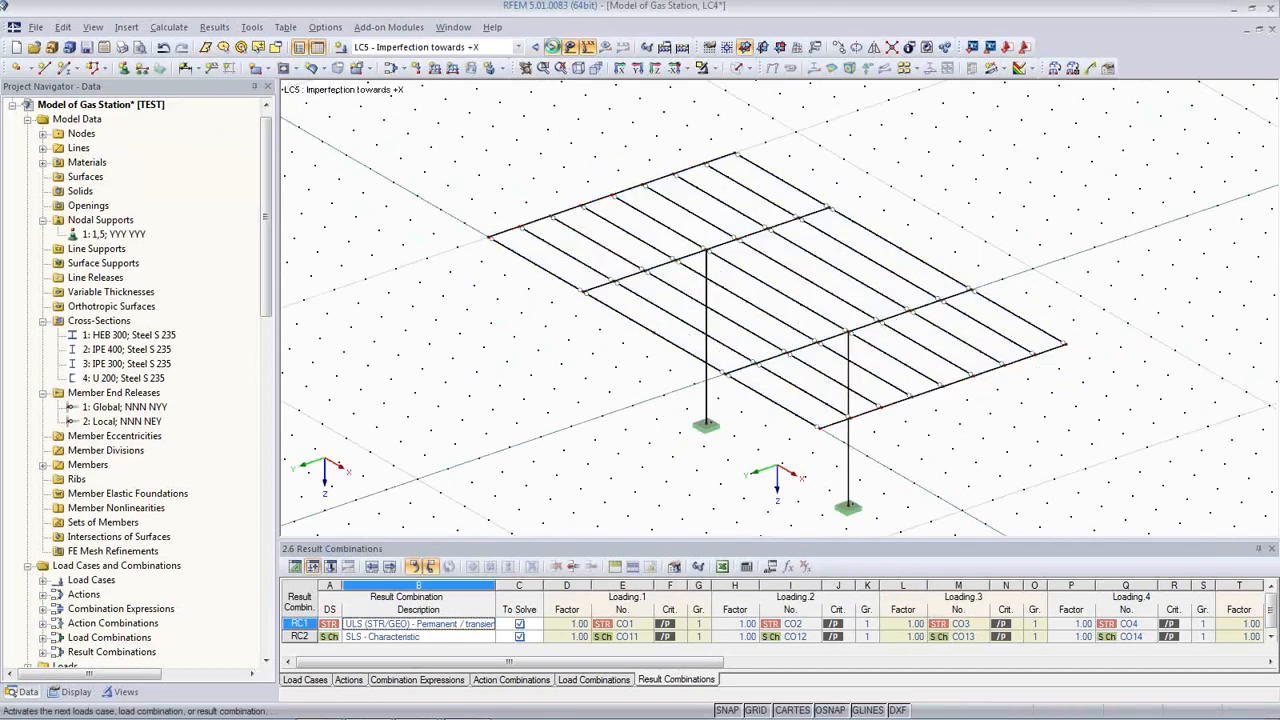
Step: Hide the background grid and reframe the model view
{"action": "left_click", "coordinate": [750, 710]}
{"action": "middle_click_drag", "start_coordinate": [705, 520], "coordinate": [732, 367], "text": "ctrl"}
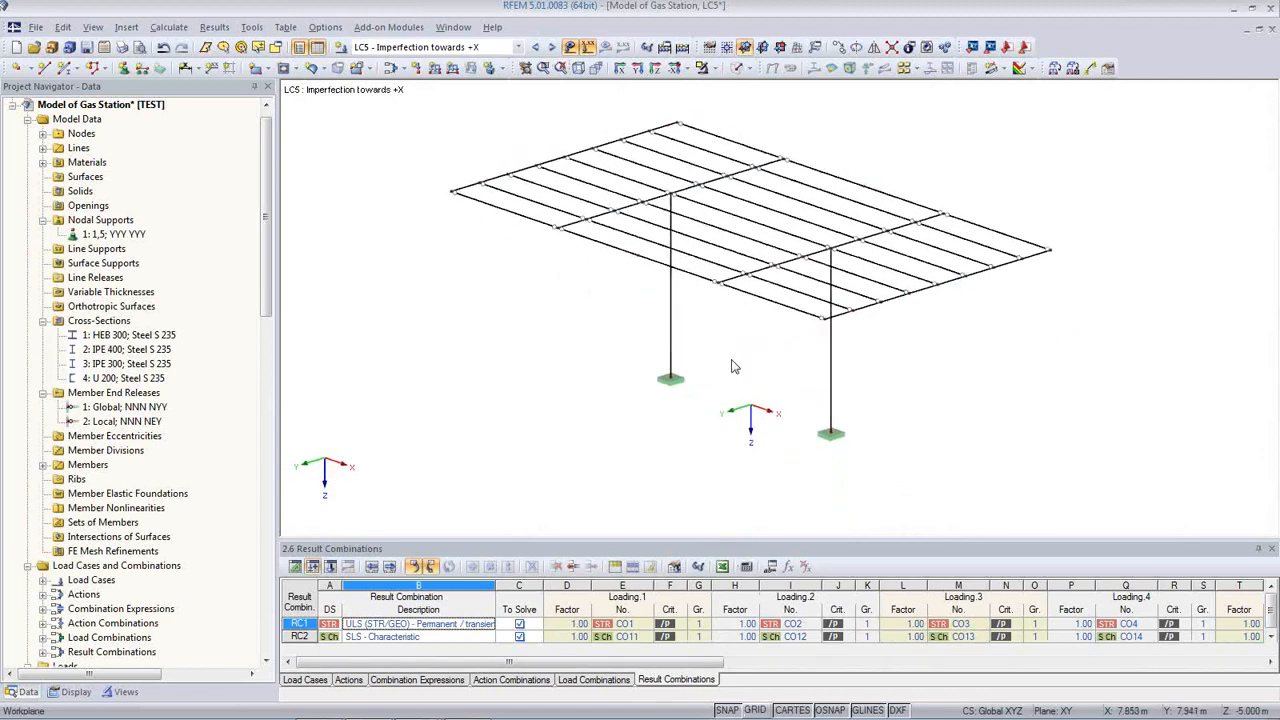
{"action": "scroll", "coordinate": [682, 404], "scroll_direction": "up", "scroll_amount": 2}
{"action": "middle_click_drag", "start_coordinate": [682, 402], "coordinate": [678, 448]}
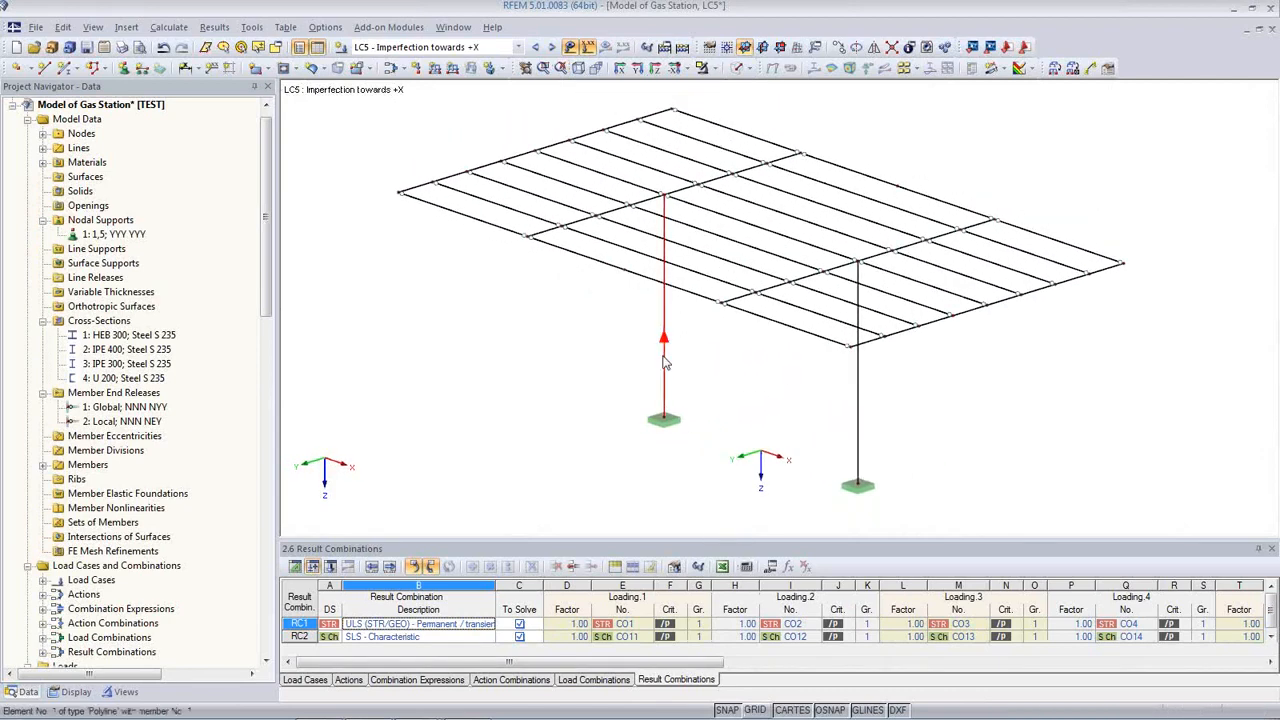
Step: Display the member local axis systems x,y,z on the model
{"action": "left_click", "coordinate": [74, 691]}
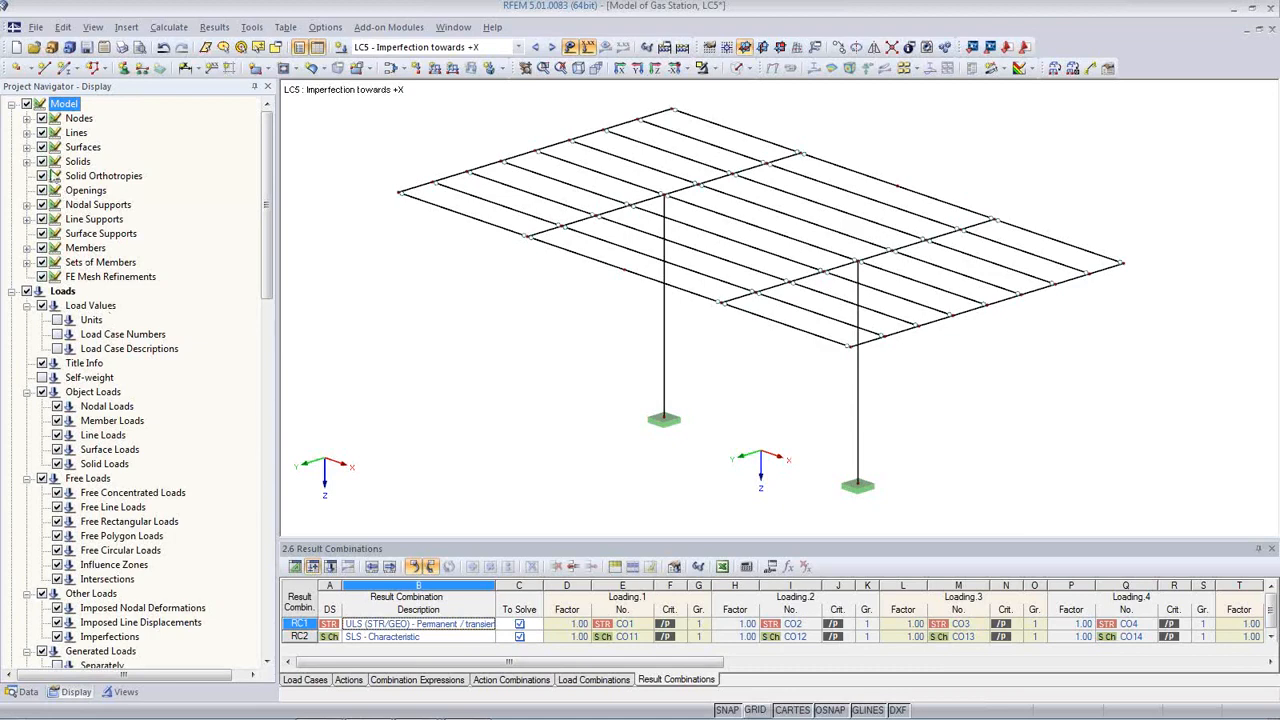
{"action": "left_click", "coordinate": [27, 248]}
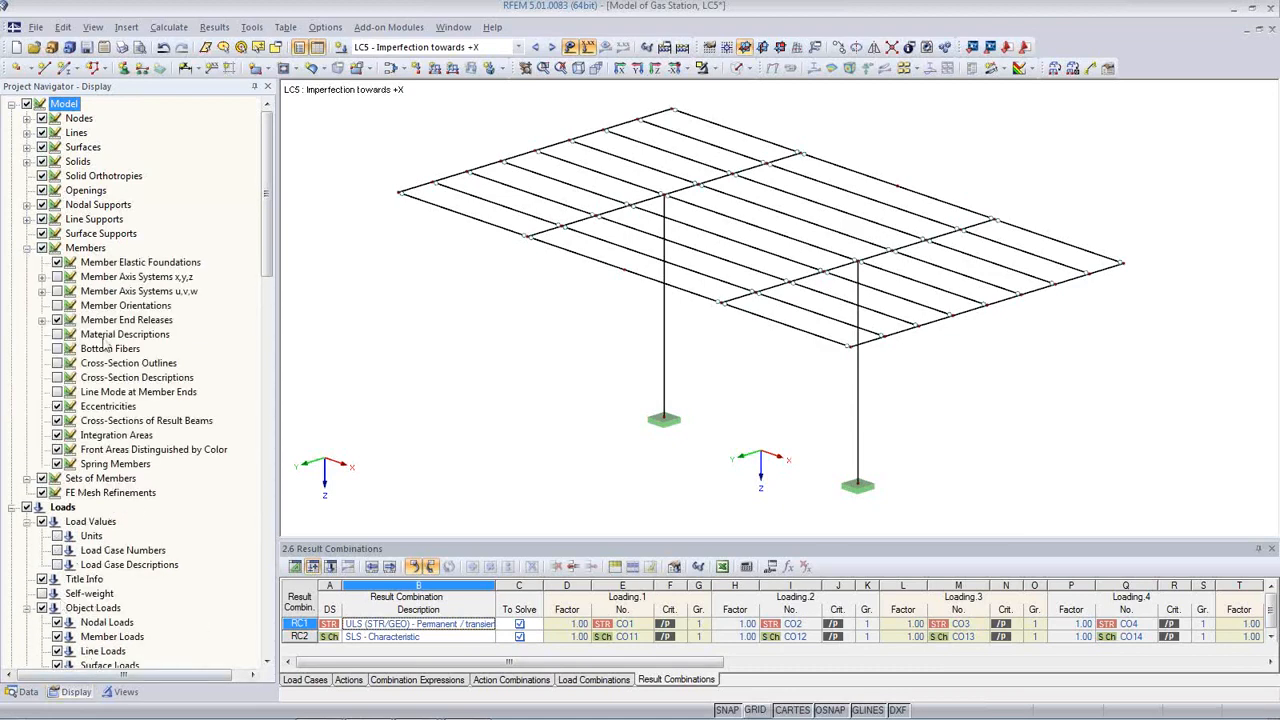
{"action": "left_click", "coordinate": [57, 277]}
{"action": "middle_click_drag", "start_coordinate": [607, 380], "coordinate": [596, 350], "text": "ctrl"}
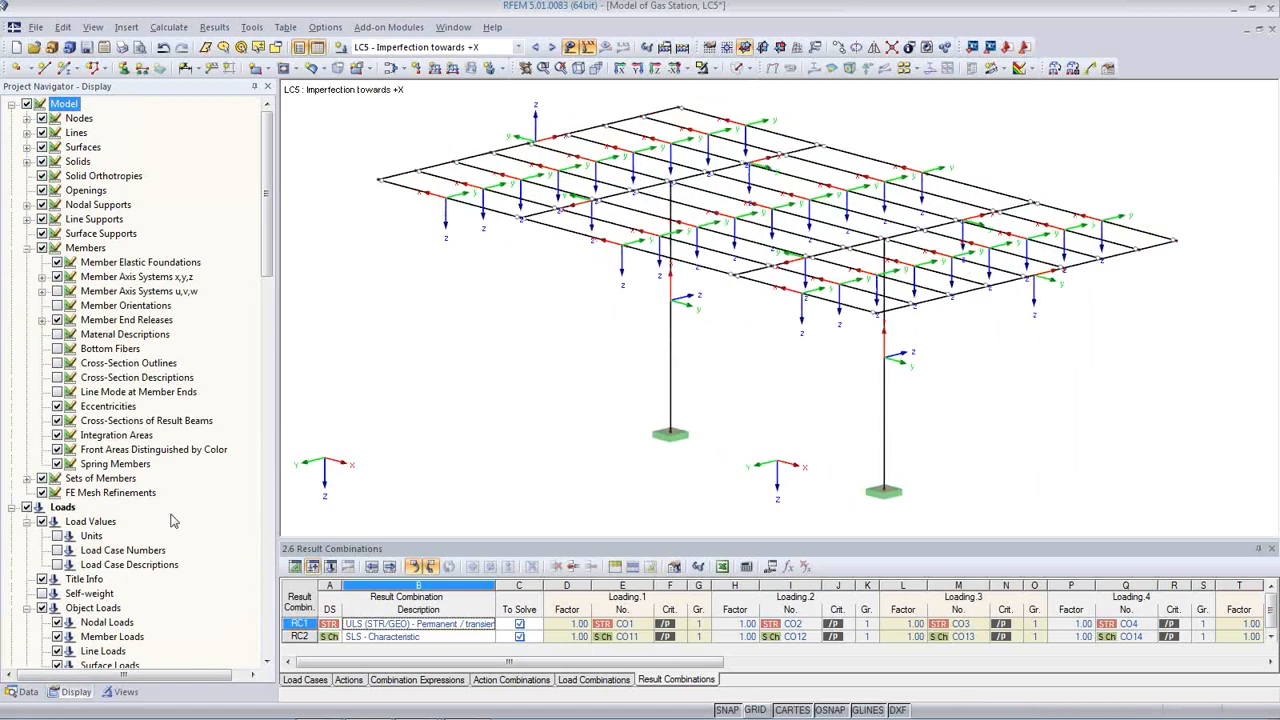
Step: Isolate the HEB 300 columns using the Members by Cross-Section visibility
{"action": "left_click", "coordinate": [124, 692]}
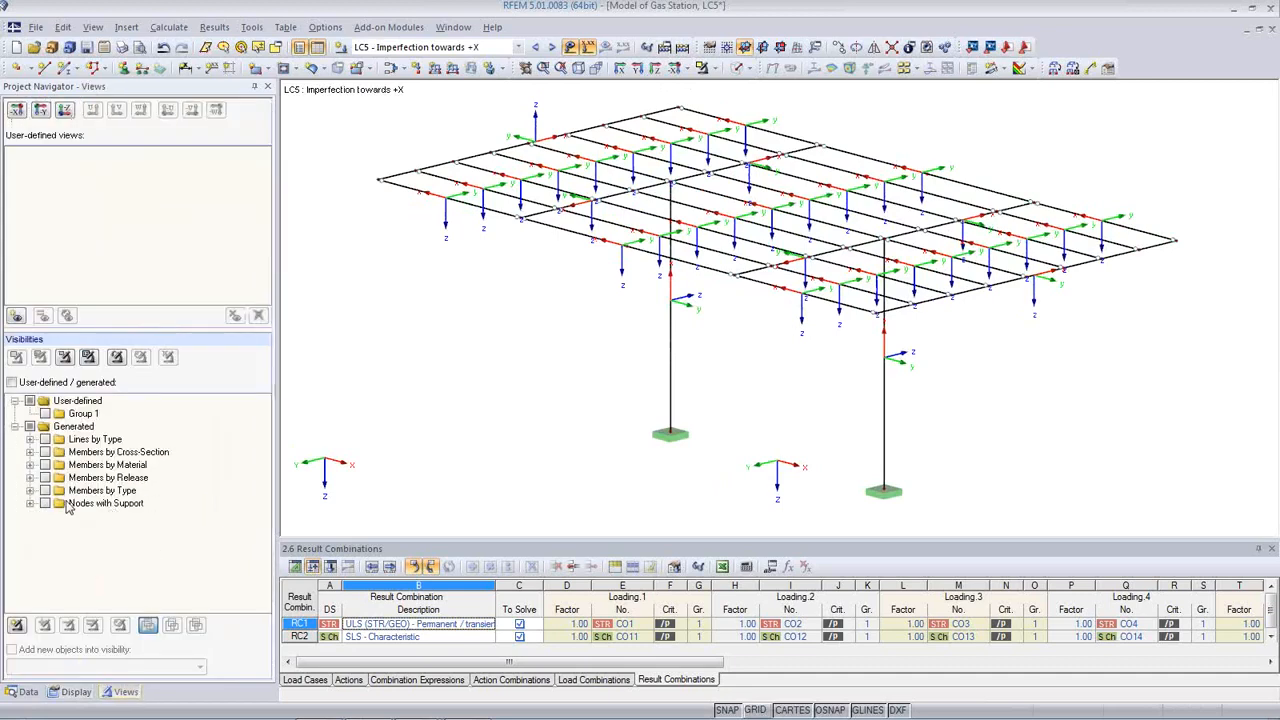
{"action": "left_click", "coordinate": [30, 452]}
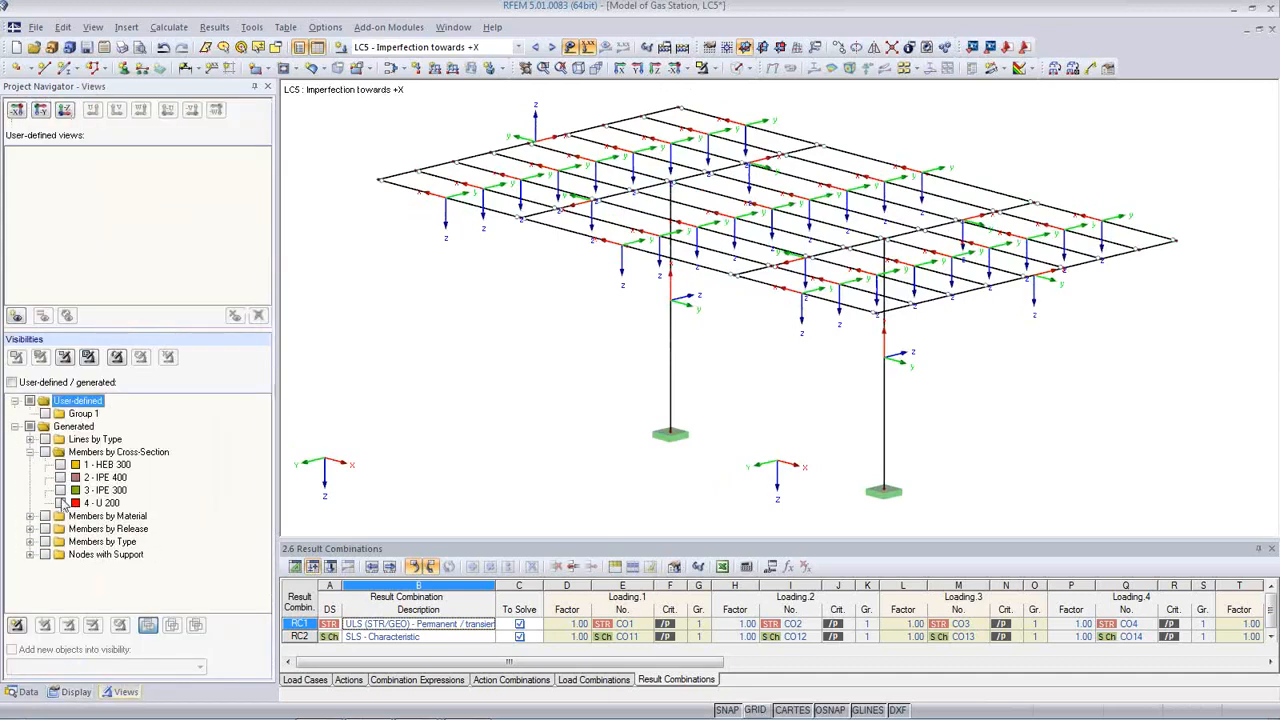
{"action": "left_click", "coordinate": [60, 465]}
{"action": "mouse_move", "coordinate": [597, 389]}
{"action": "middle_mouse_down", "text": "ctrl"}
{"action": "mouse_move", "coordinate": [600, 437]}
{"action": "mouse_move", "coordinate": [604, 400]}
{"action": "middle_mouse_up", "text": "ctrl"}
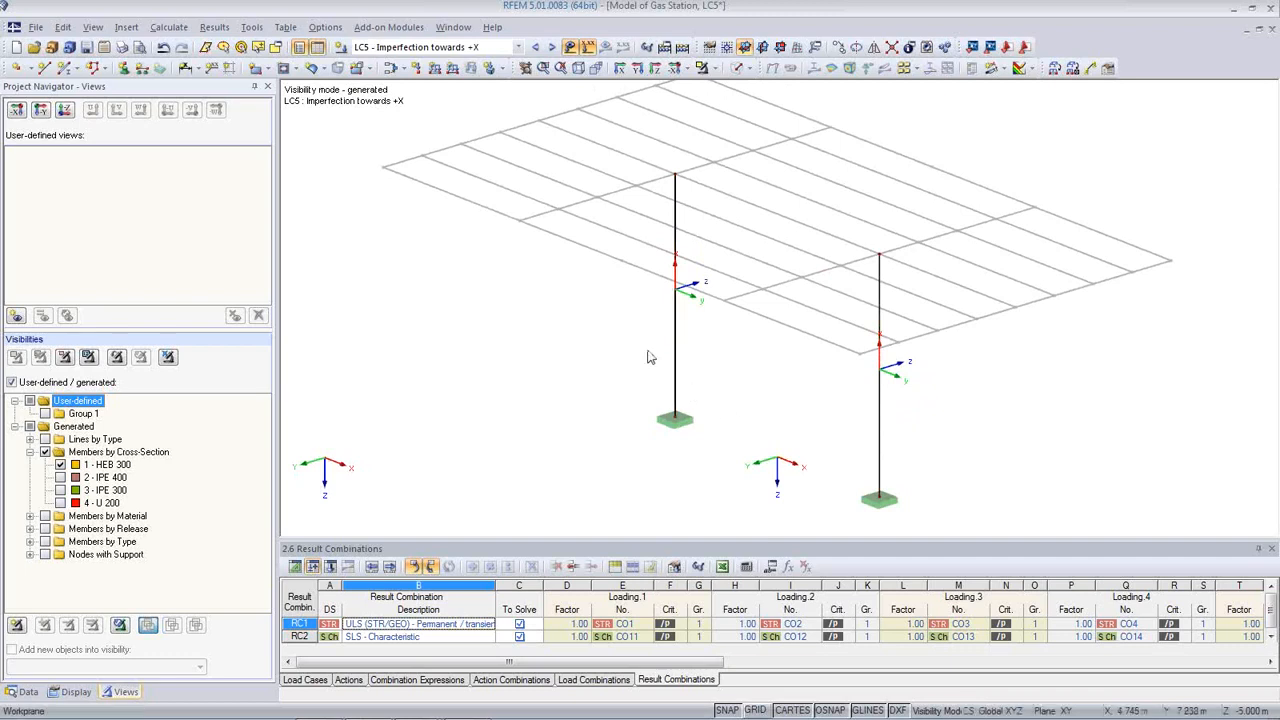
Step: Create a new member imperfection in LC5 acting along local axis y
{"action": "left_click", "coordinate": [501, 69]}
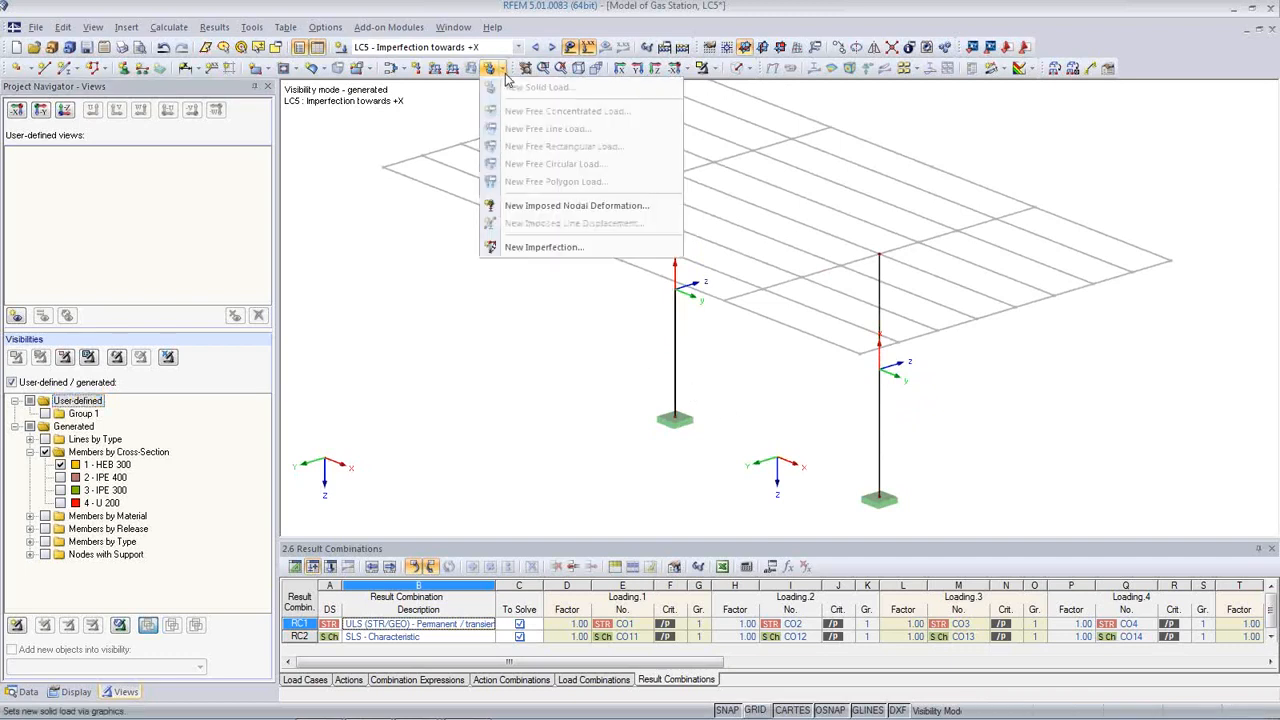
{"action": "left_click", "coordinate": [563, 251]}
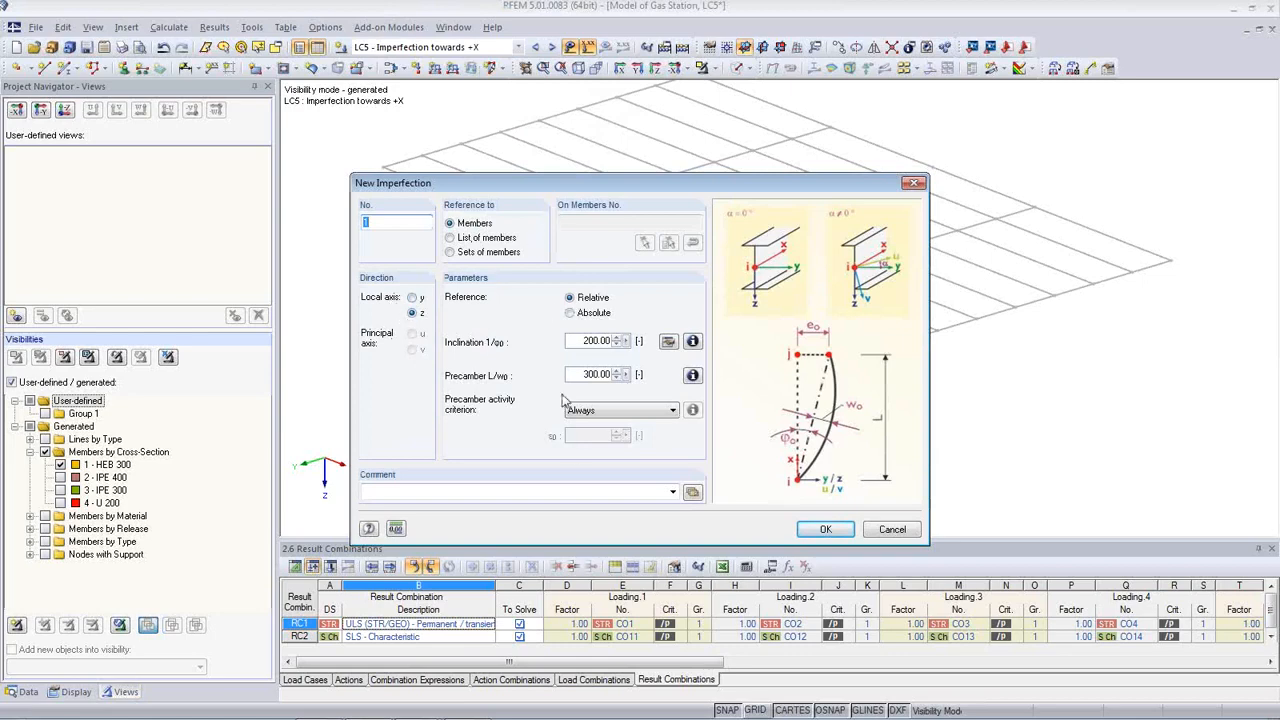
{"action": "left_click_drag", "start_coordinate": [621, 184], "coordinate": [636, 232]}
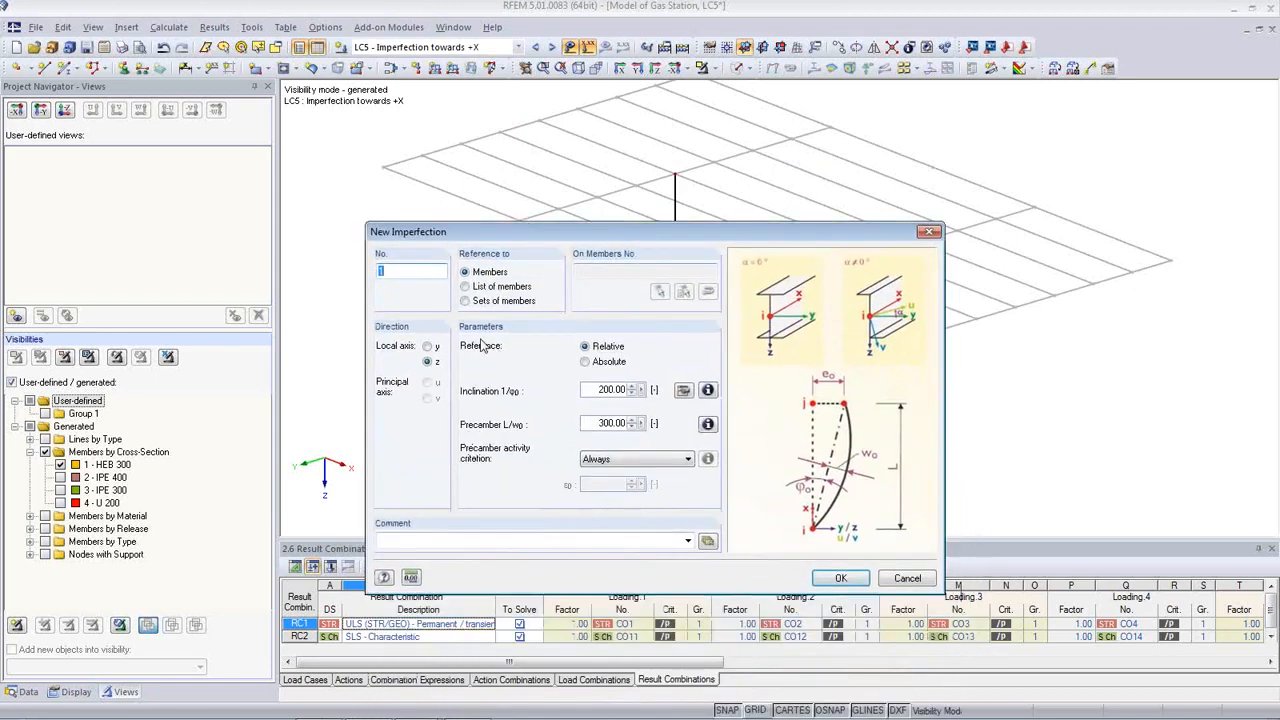
{"action": "left_click", "coordinate": [429, 348]}
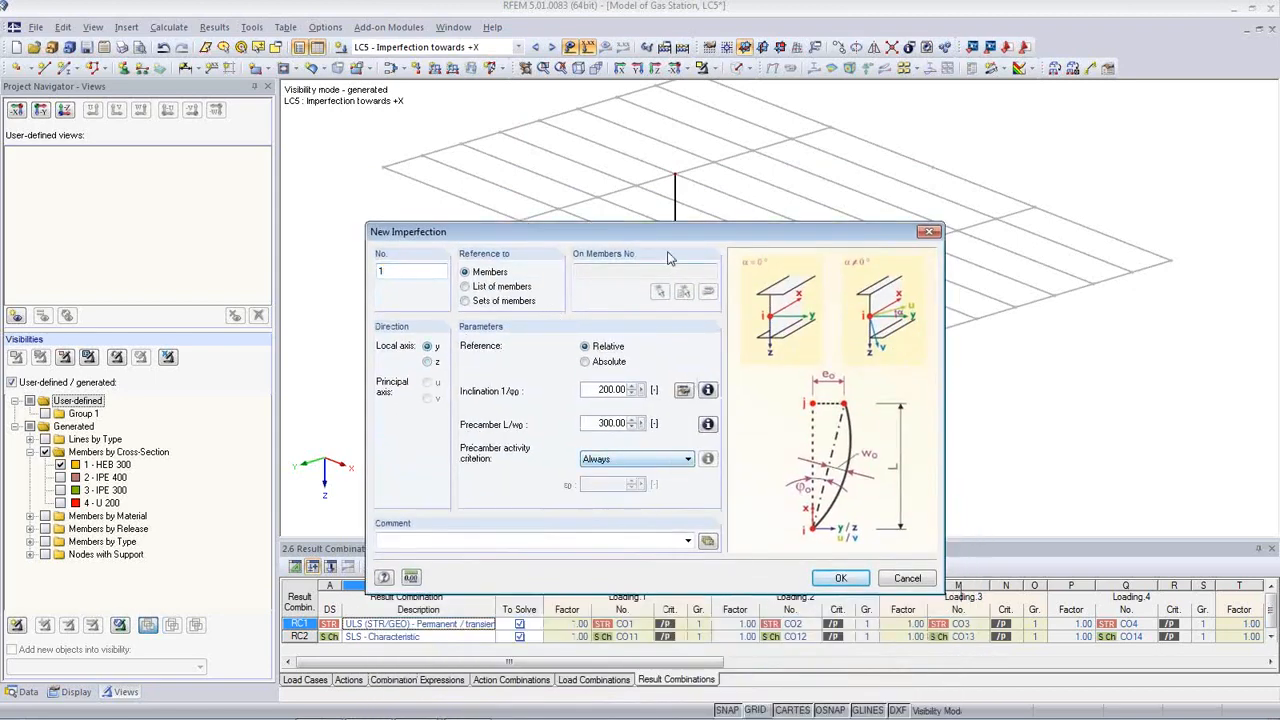
{"action": "left_click_drag", "start_coordinate": [668, 241], "coordinate": [621, 402]}
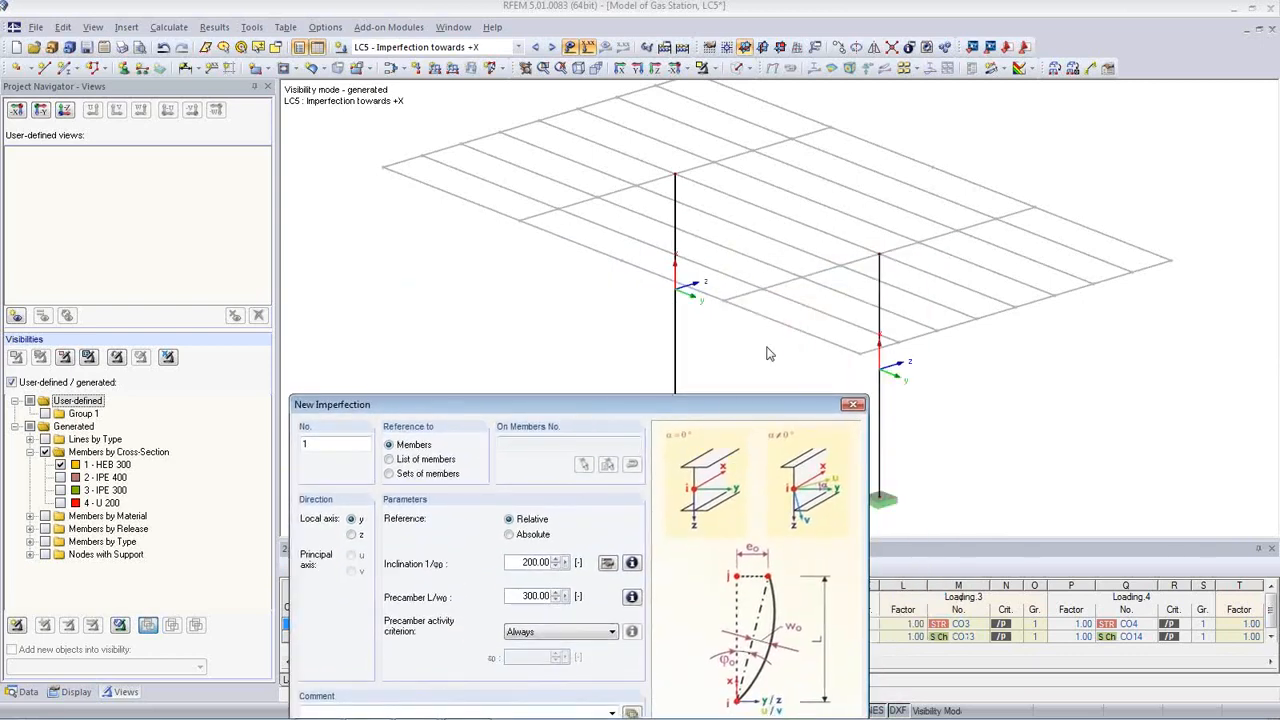
{"action": "left_click_drag", "start_coordinate": [598, 410], "coordinate": [380, 103]}
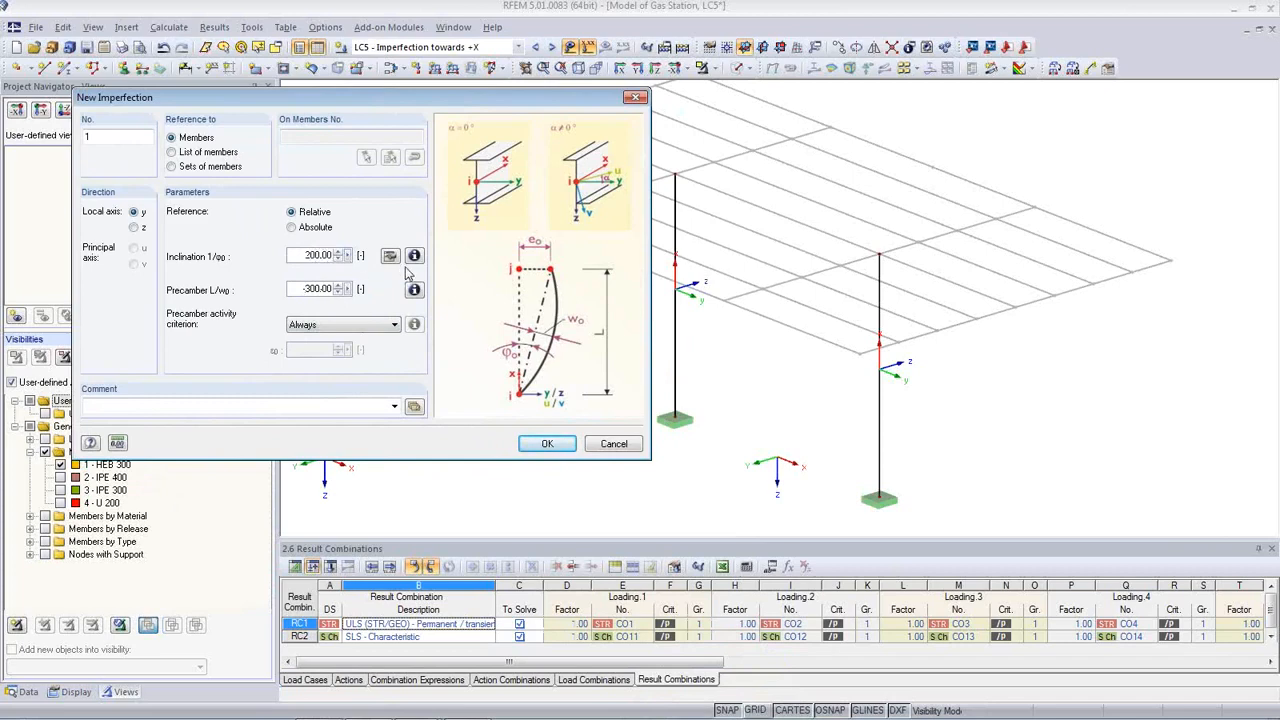
Step: Use EC3 for inclination 200 with precamber -300, assign it to both columns, then show LC6
{"action": "left_click", "coordinate": [390, 256]}
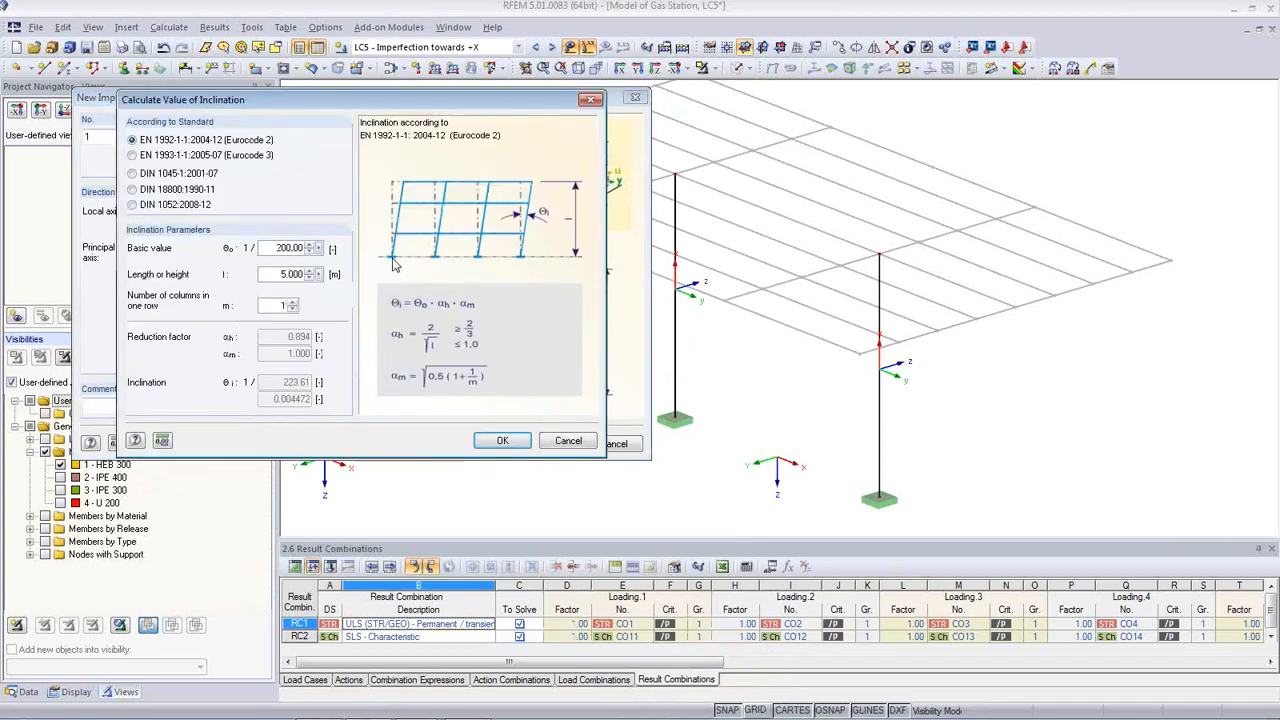
{"action": "left_click", "coordinate": [133, 156]}
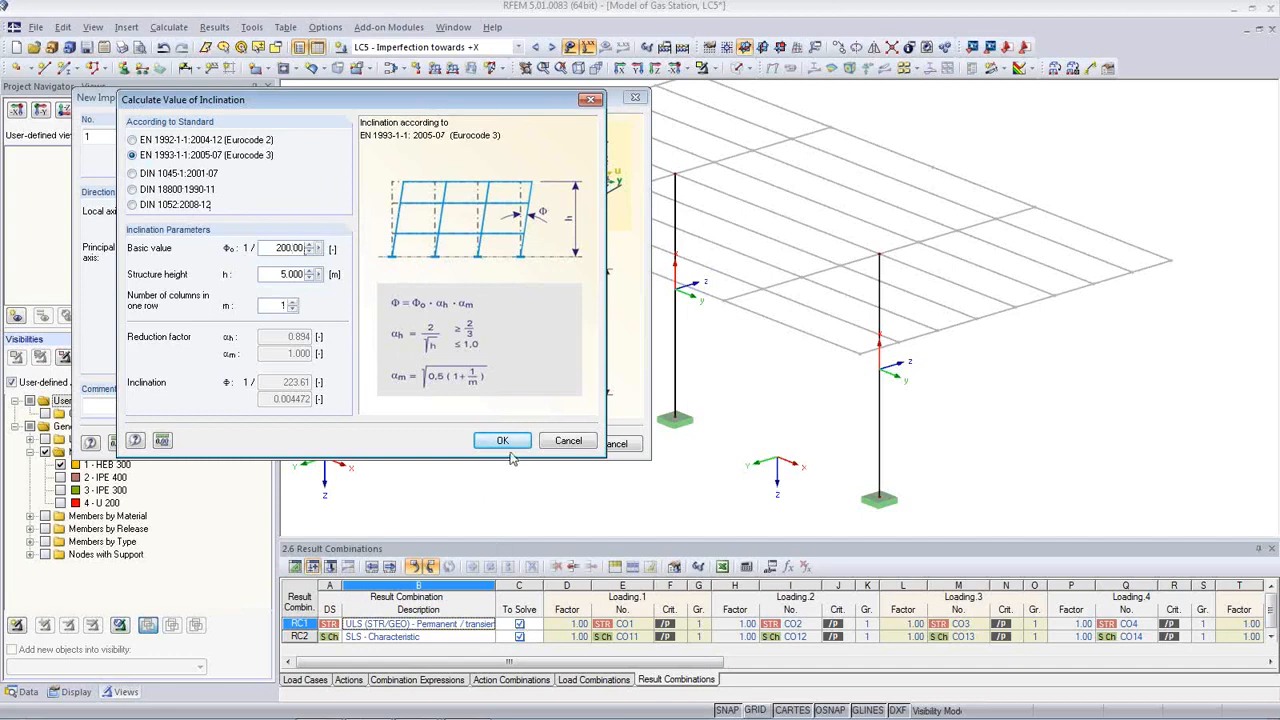
{"action": "left_click", "coordinate": [566, 442]}
{"action": "left_click_drag", "start_coordinate": [302, 257], "coordinate": [358, 258]}
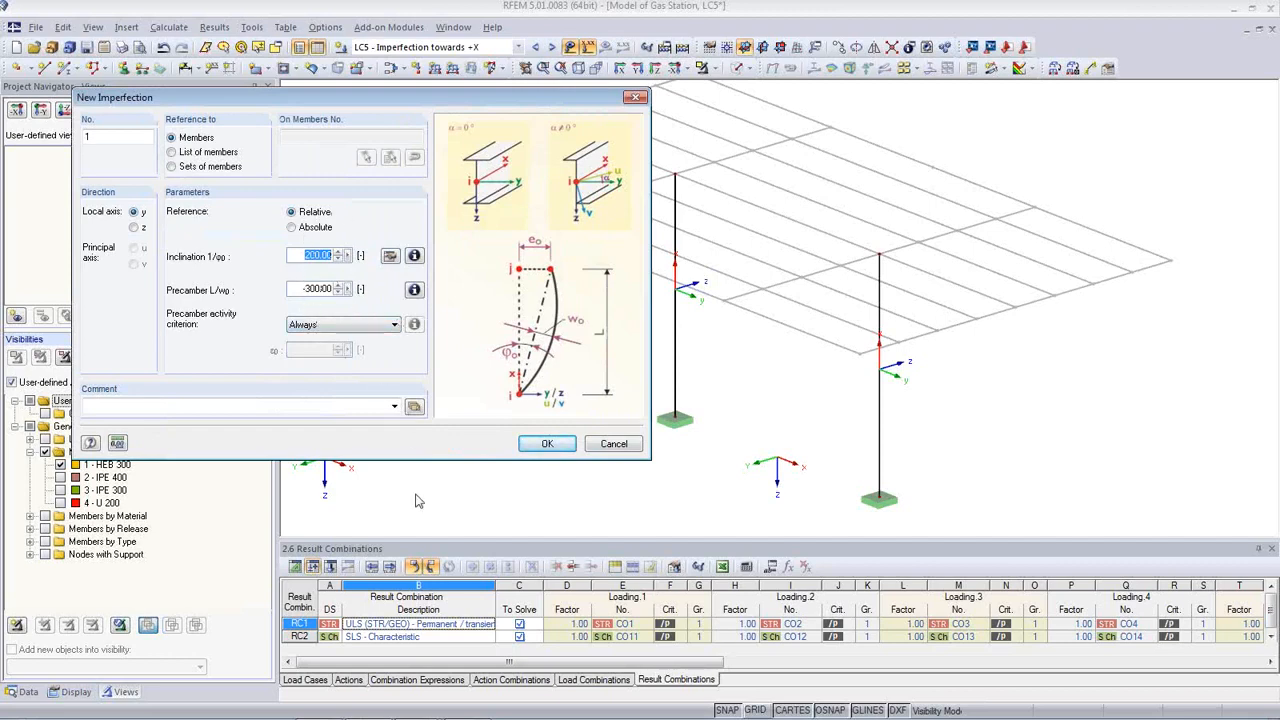
{"action": "left_click", "coordinate": [547, 446]}
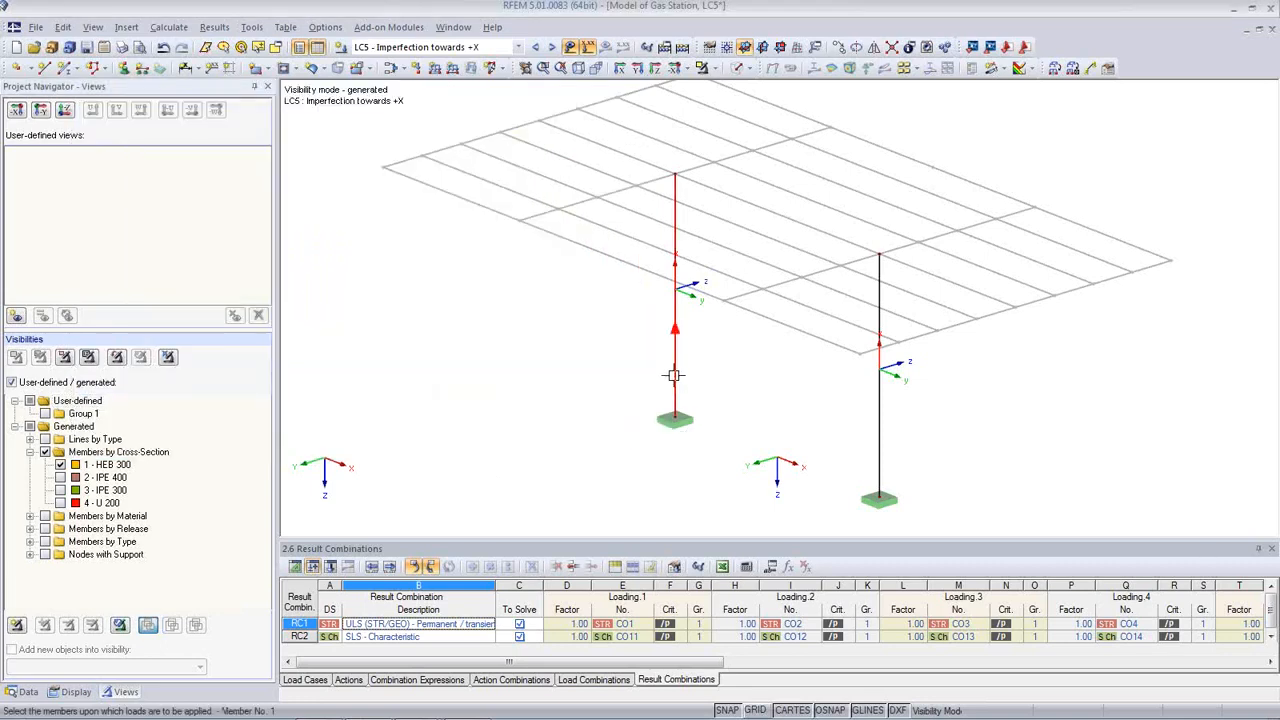
{"action": "left_click", "coordinate": [878, 433]}
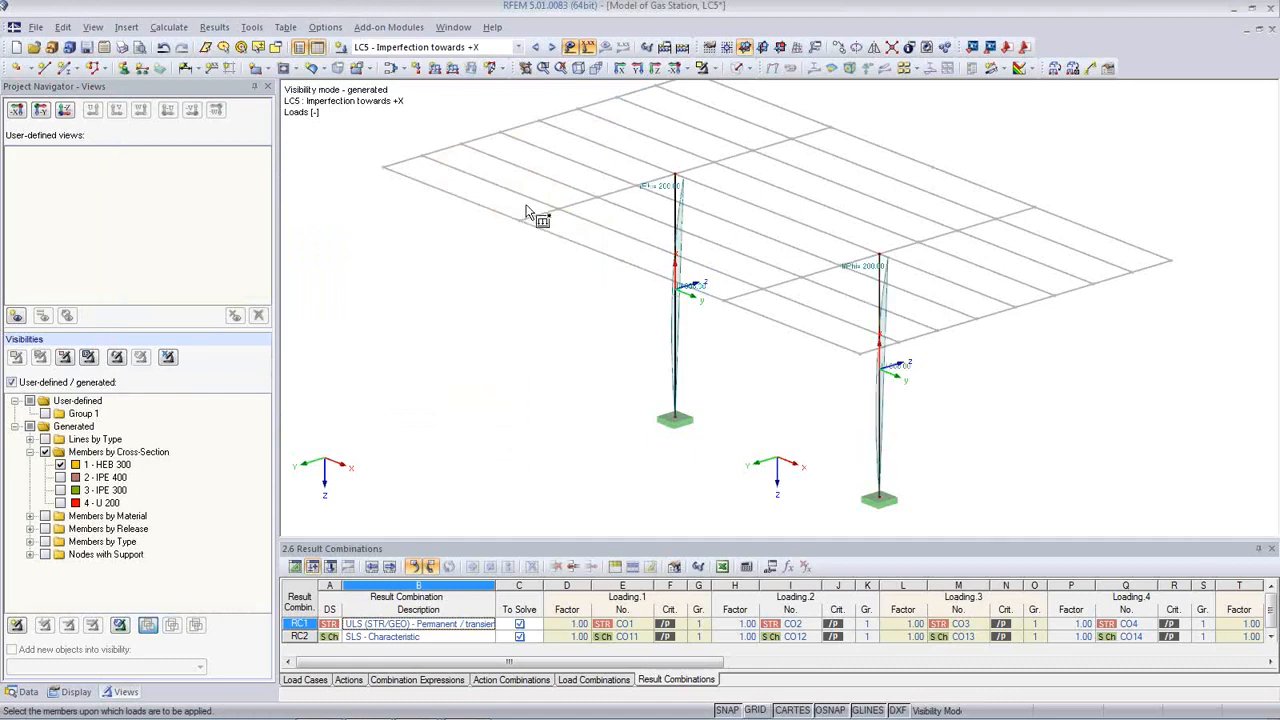
{"action": "left_click", "coordinate": [551, 47]}
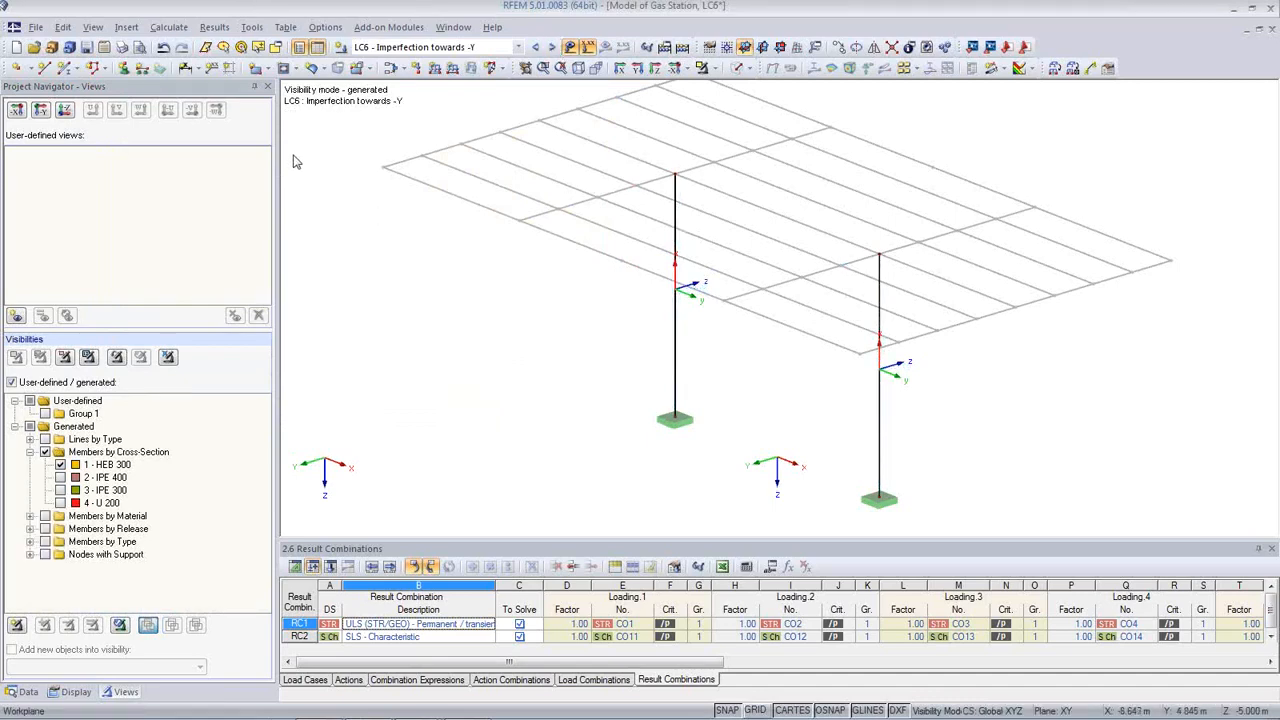
Step: Assign a local-z imperfection (inclination 200, precamber -300) to both HEB 300 columns in LC6, then save
{"action": "left_click", "coordinate": [490, 68]}
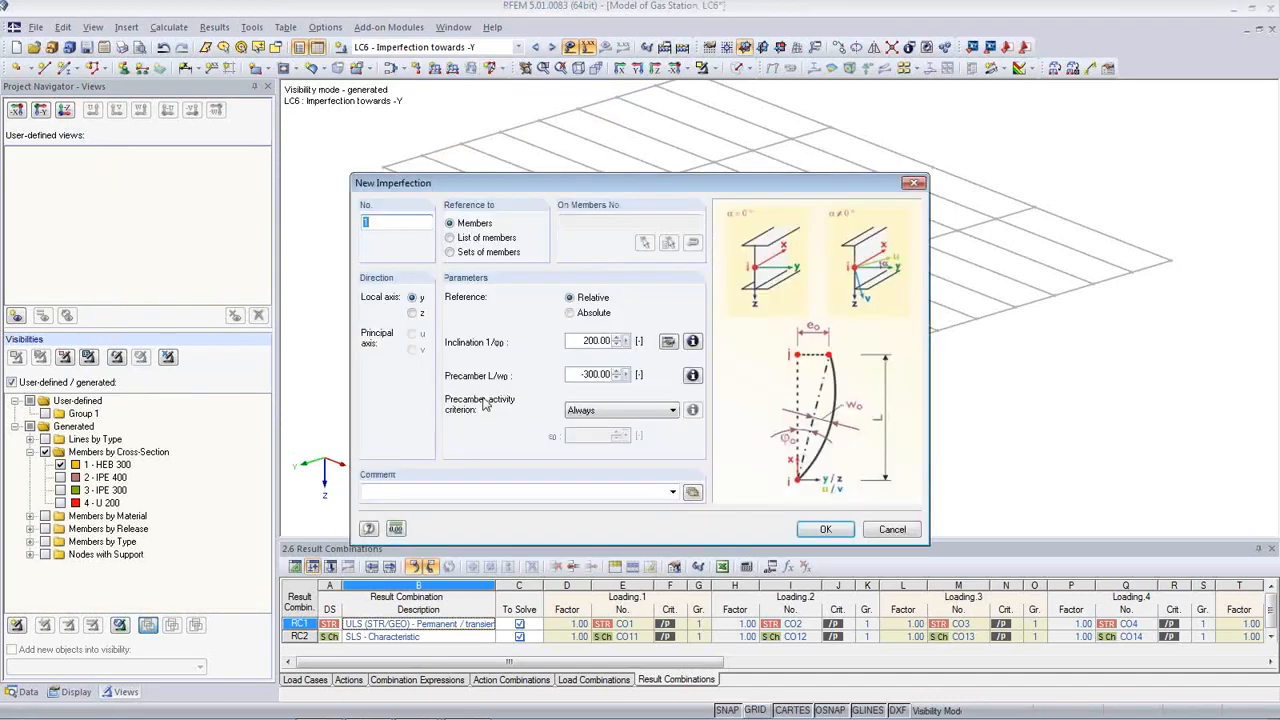
{"action": "left_click_drag", "start_coordinate": [632, 199], "coordinate": [320, 204]}
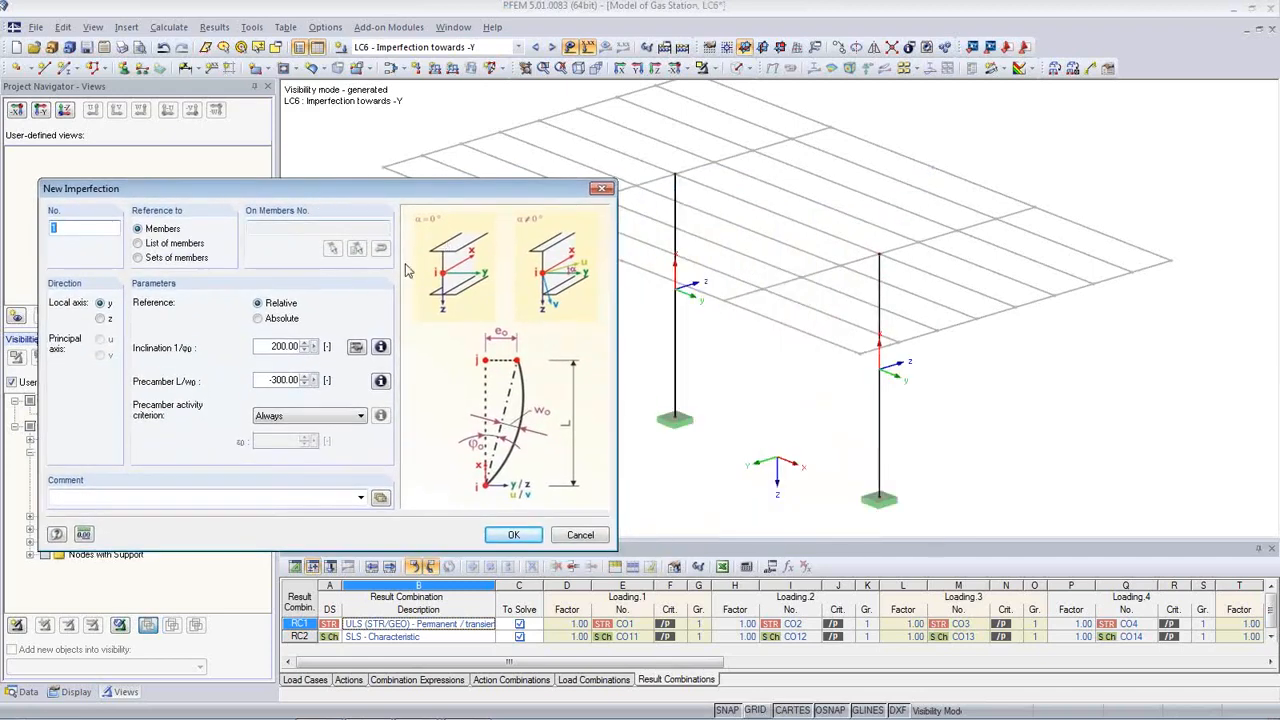
{"action": "left_click", "coordinate": [100, 319]}
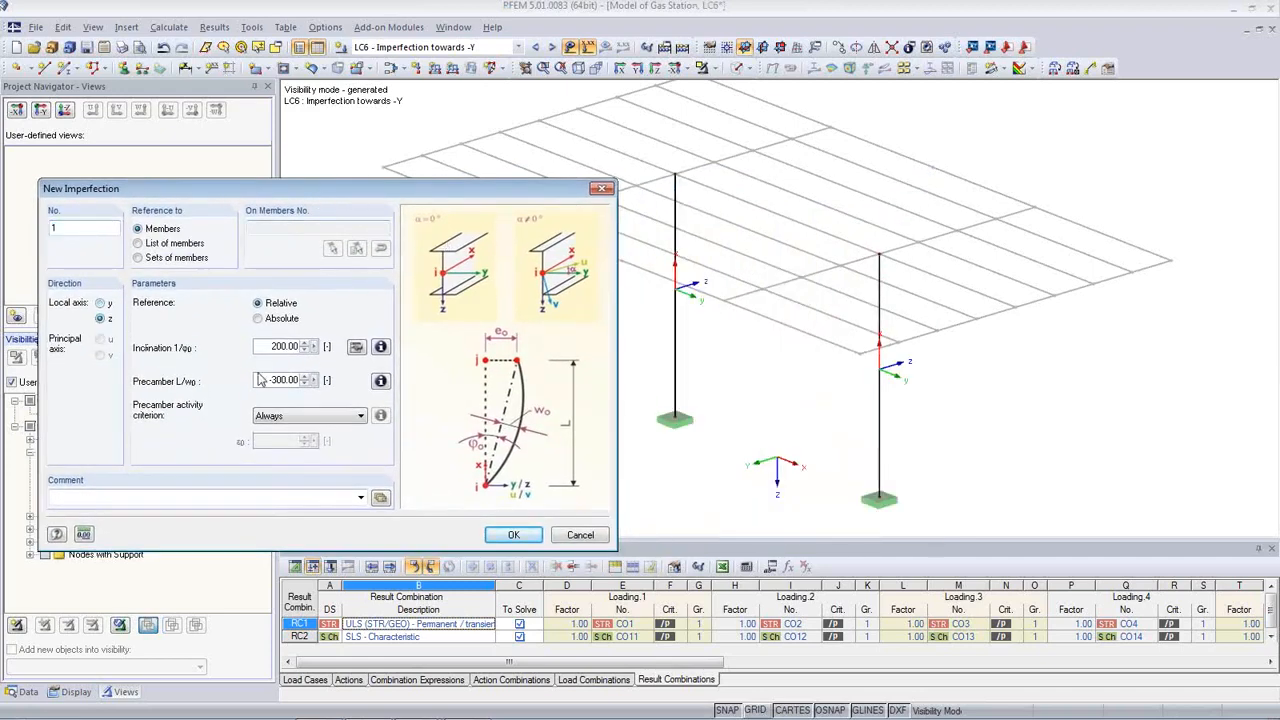
{"action": "left_click", "coordinate": [514, 536]}
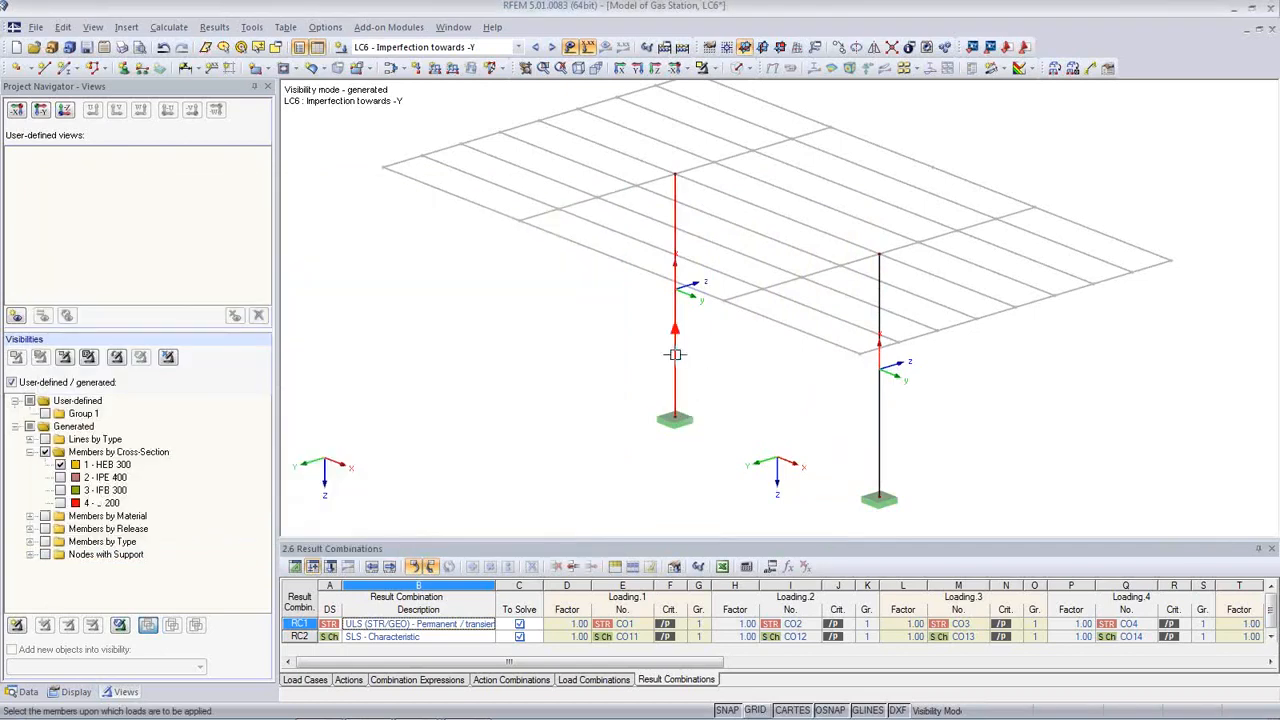
{"action": "left_click", "coordinate": [880, 445]}
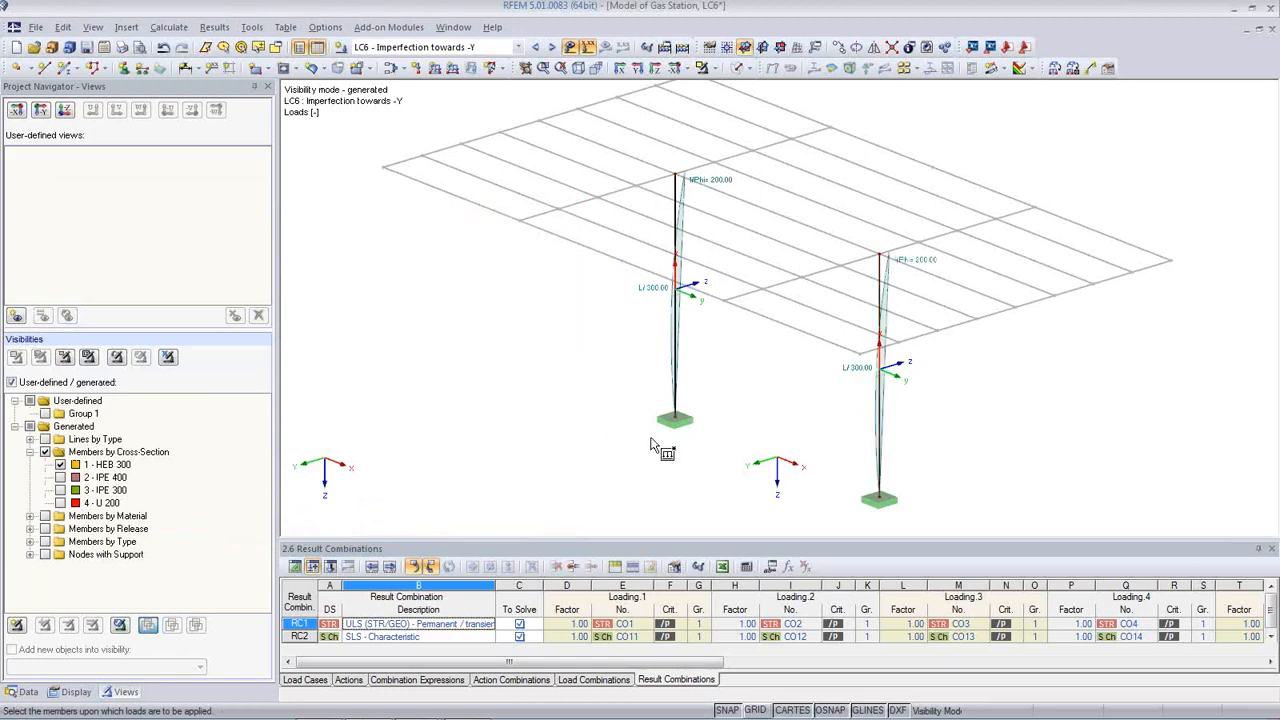
{"action": "middle_click_drag", "start_coordinate": [704, 403], "coordinate": [503, 357], "text": "ctrl"}
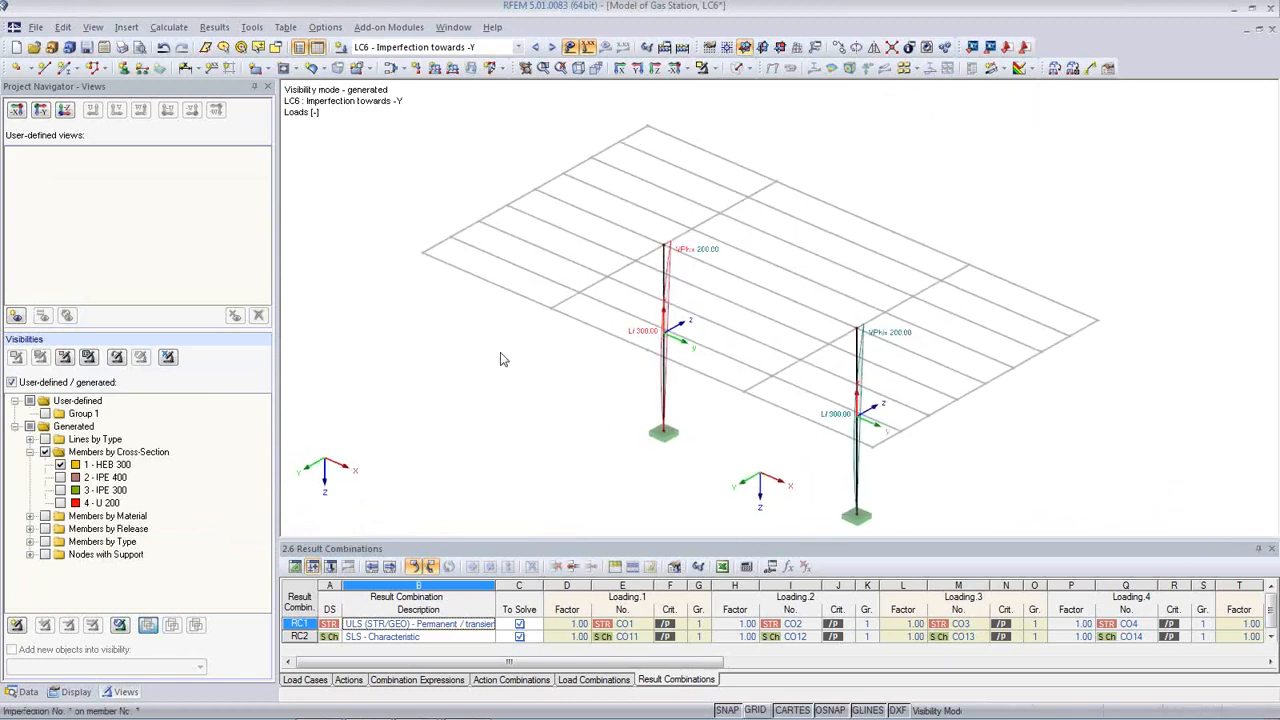
{"action": "left_click", "coordinate": [86, 47]}
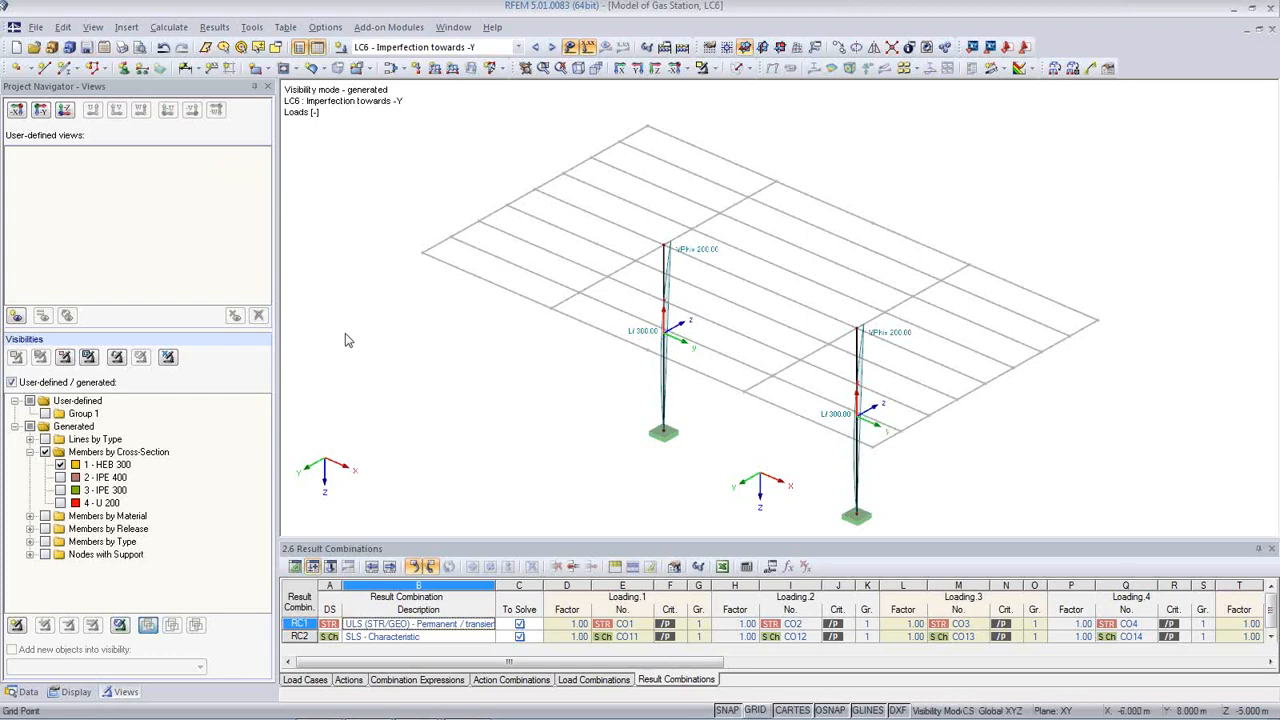
{"action": "left_click", "coordinate": [169, 27]}
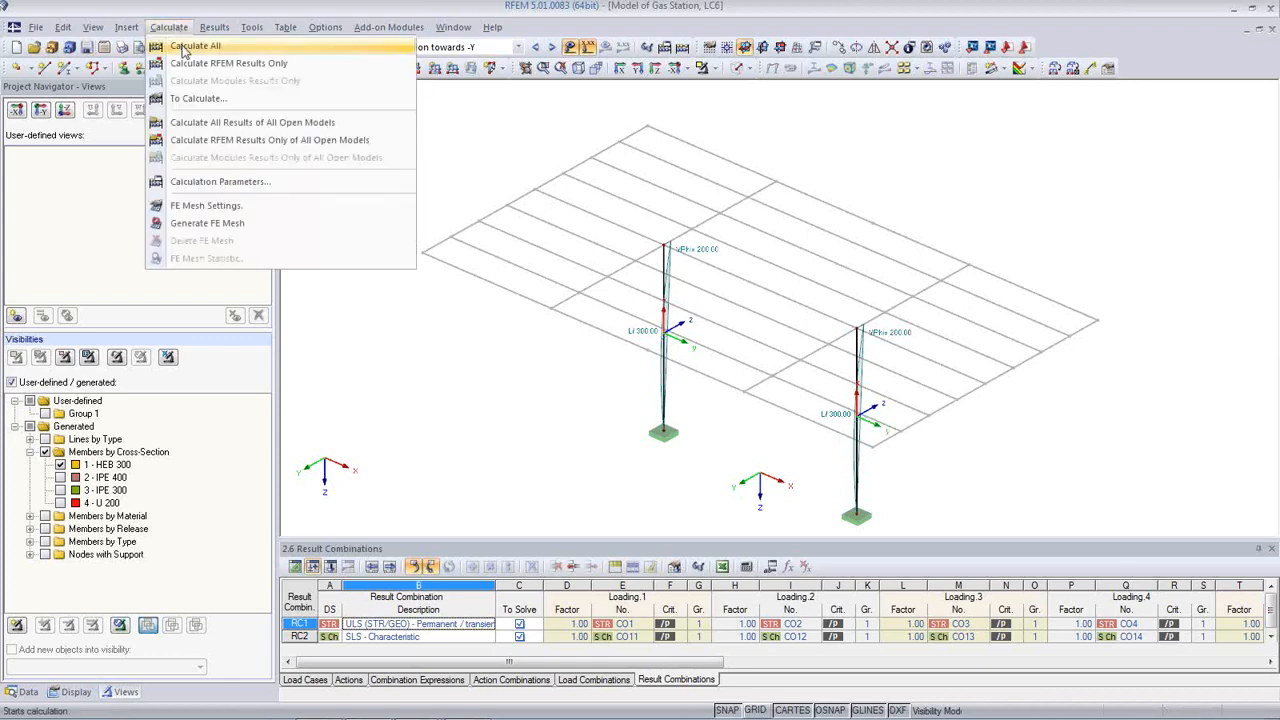
Step: Calculate all results and show the whole model for LC1 Self-weight
{"action": "left_click", "coordinate": [183, 47]}
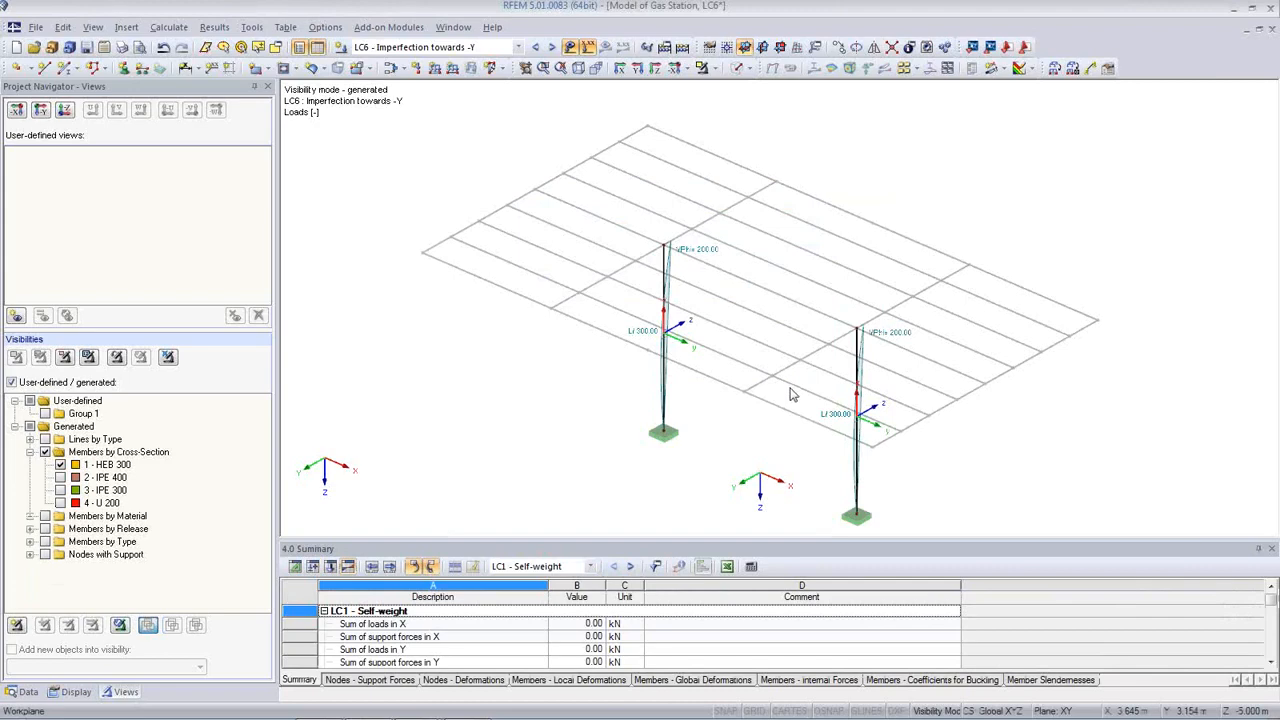
{"action": "left_click", "coordinate": [518, 47]}
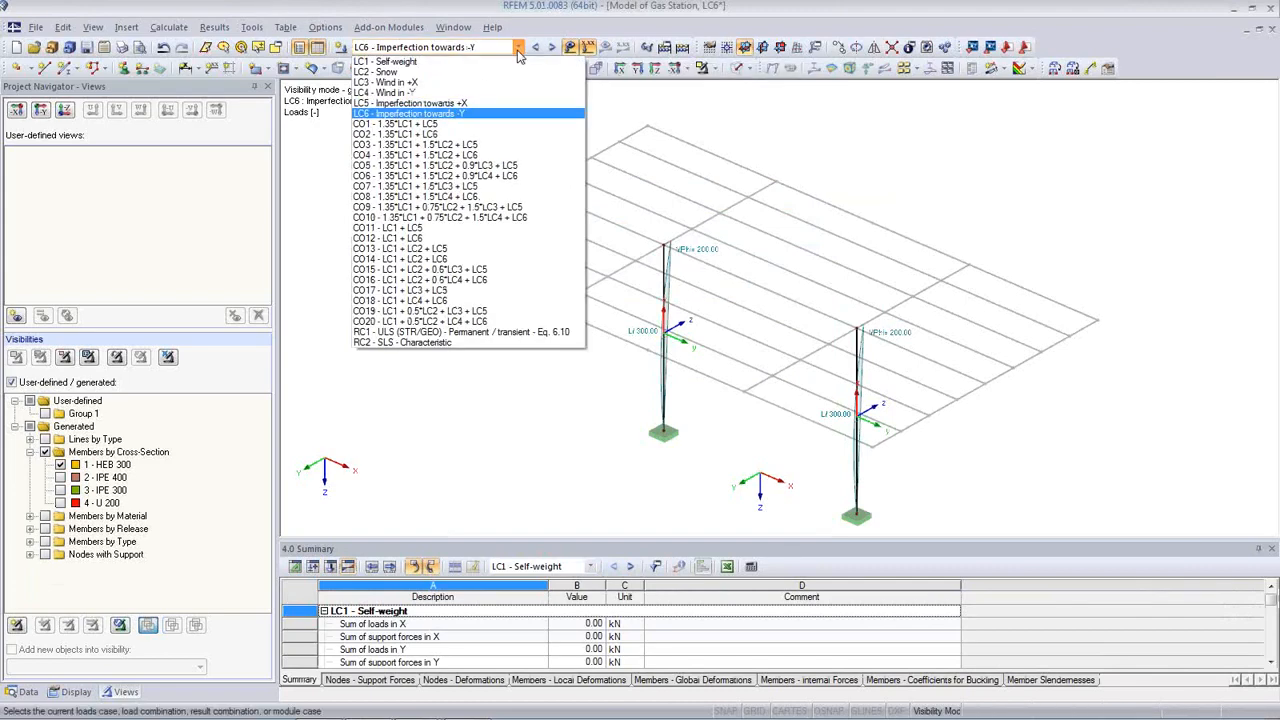
{"action": "left_click", "coordinate": [507, 62]}
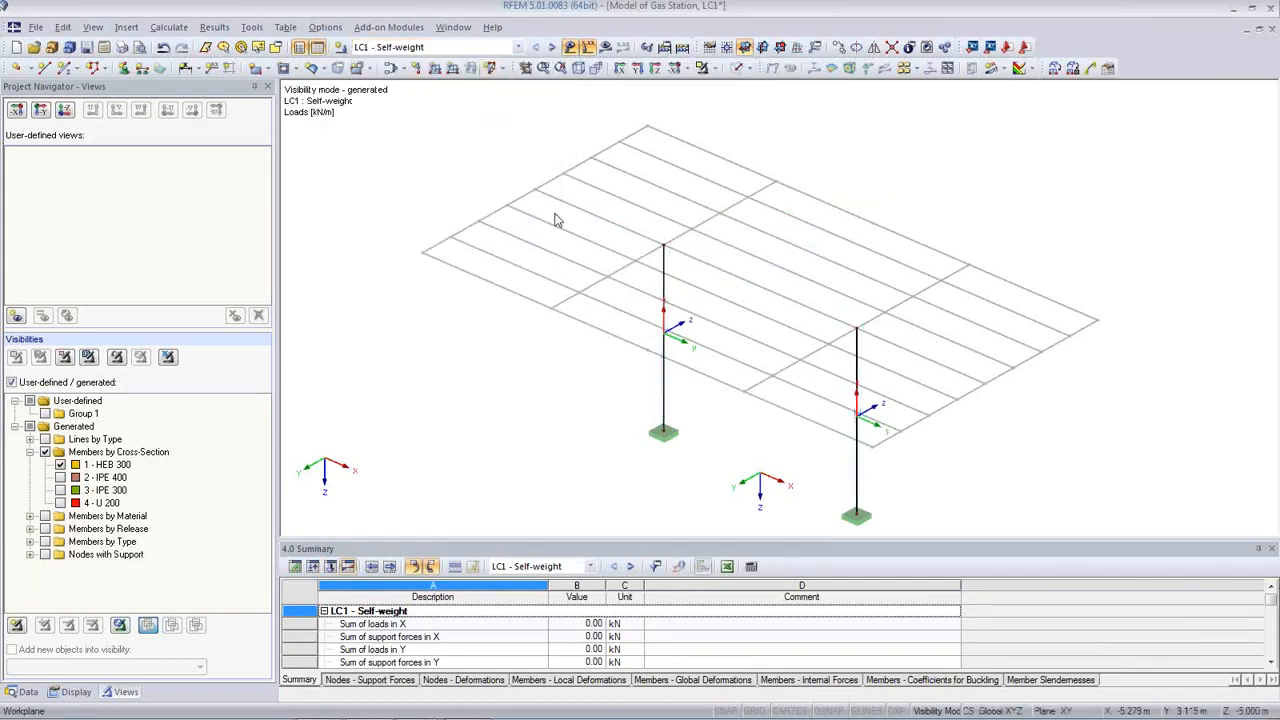
{"action": "left_click", "coordinate": [168, 358]}
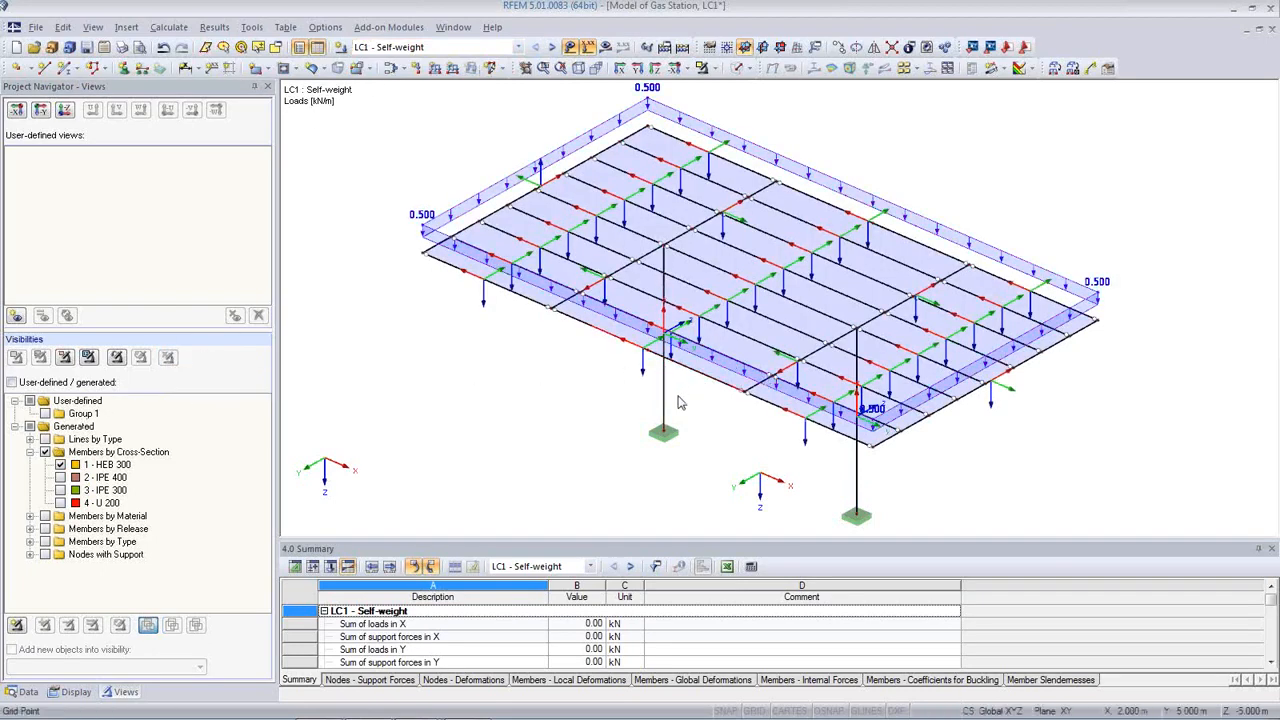
Step: Show member end releases and hide member axes and loads
{"action": "left_click", "coordinate": [70, 692]}
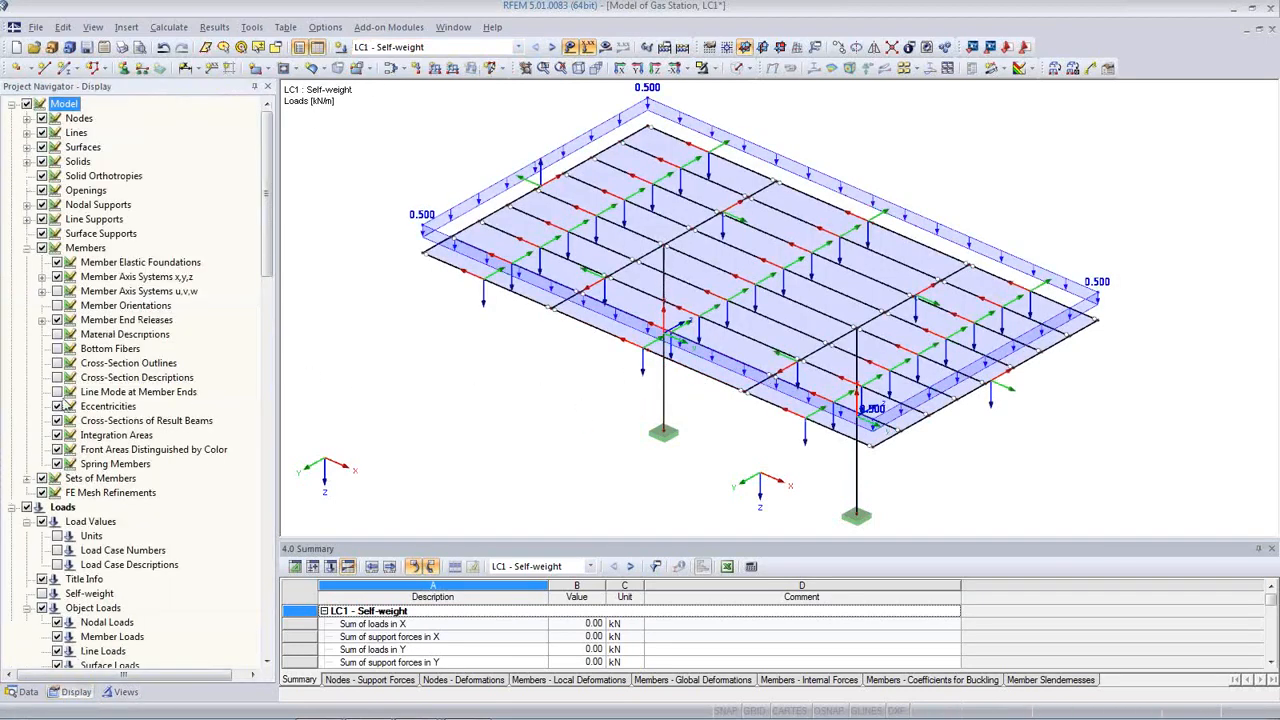
{"action": "left_click", "coordinate": [57, 320]}
{"action": "left_click", "coordinate": [57, 277]}
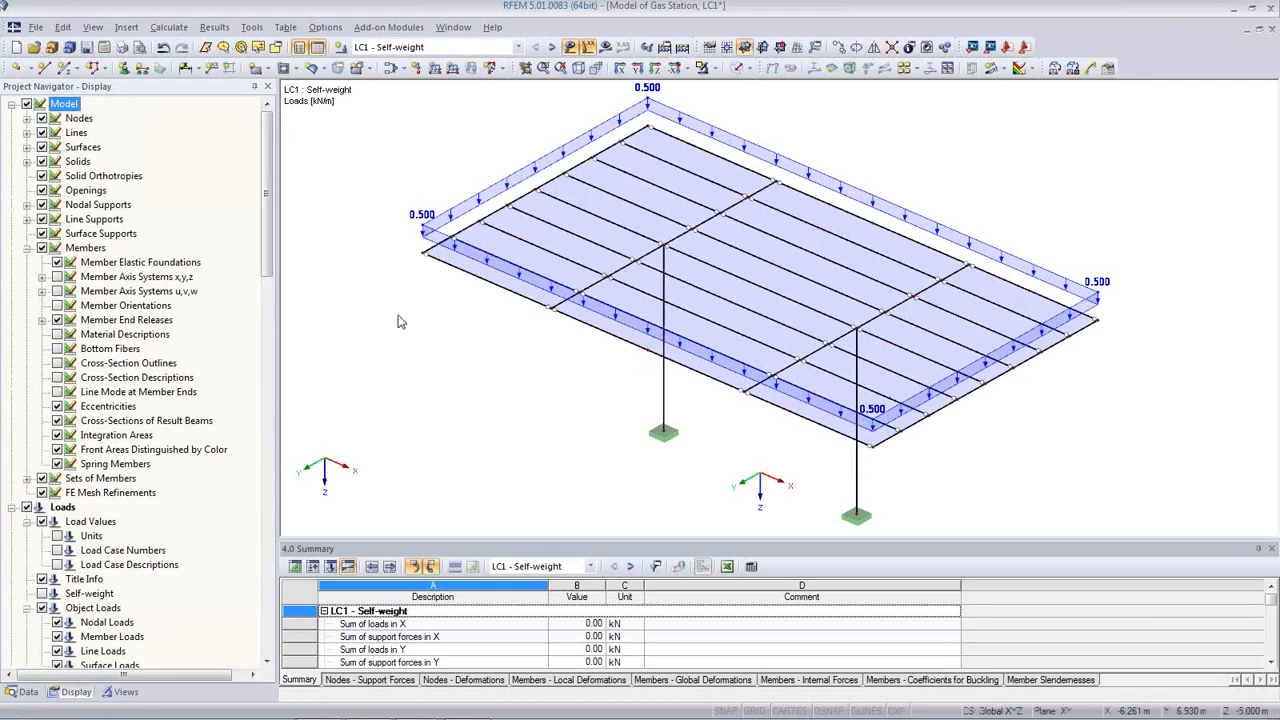
{"action": "left_click", "coordinate": [569, 48]}
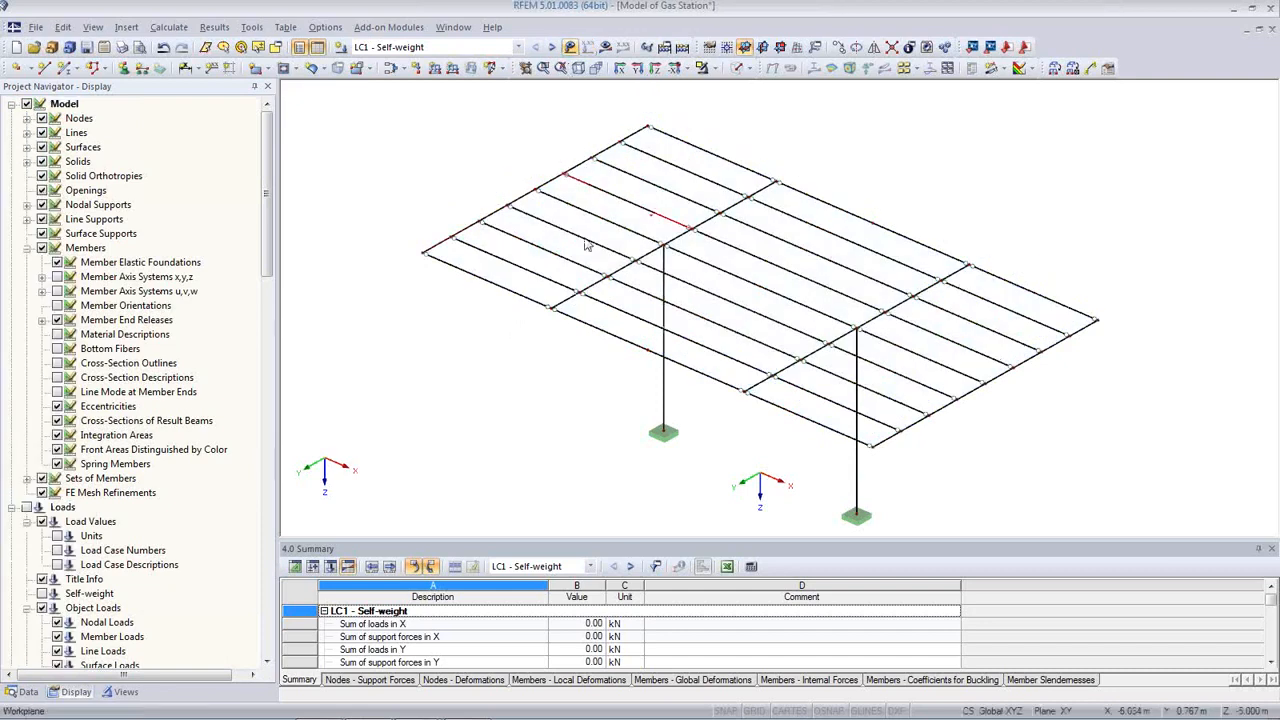
Step: Show LC1 results with animated deformation and M-y bending moment diagrams
{"action": "left_click", "coordinate": [605, 47]}
{"action": "middle_click_drag", "start_coordinate": [453, 334], "coordinate": [409, 320], "text": "ctrl"}
{"action": "left_click", "coordinate": [790, 67]}
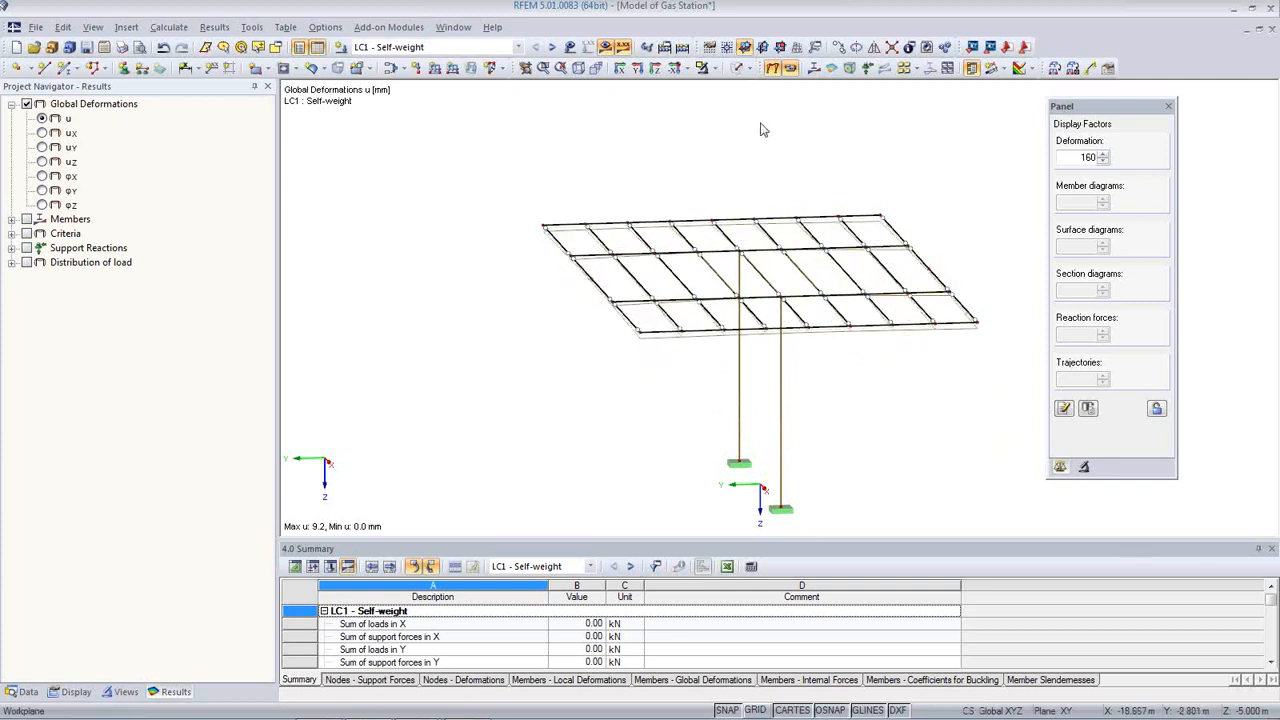
{"action": "left_click", "coordinate": [812, 67]}
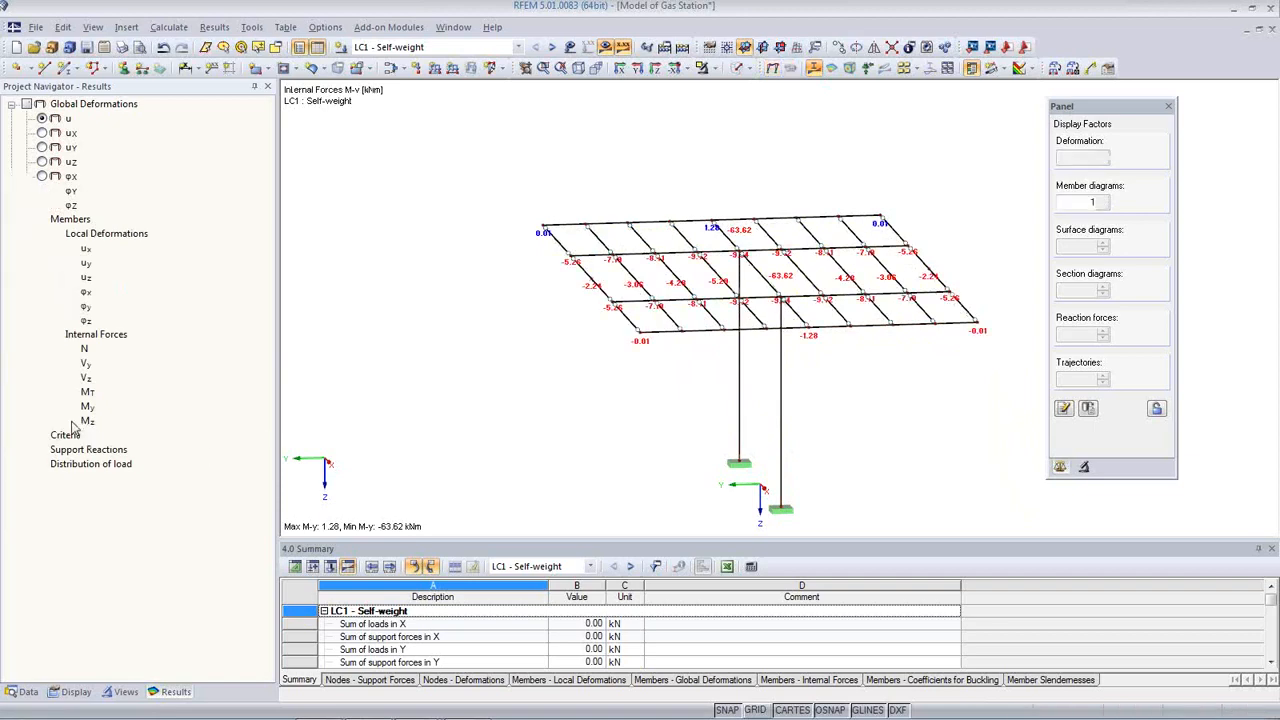
{"action": "middle_click_drag", "start_coordinate": [578, 409], "coordinate": [866, 391], "text": "ctrl"}
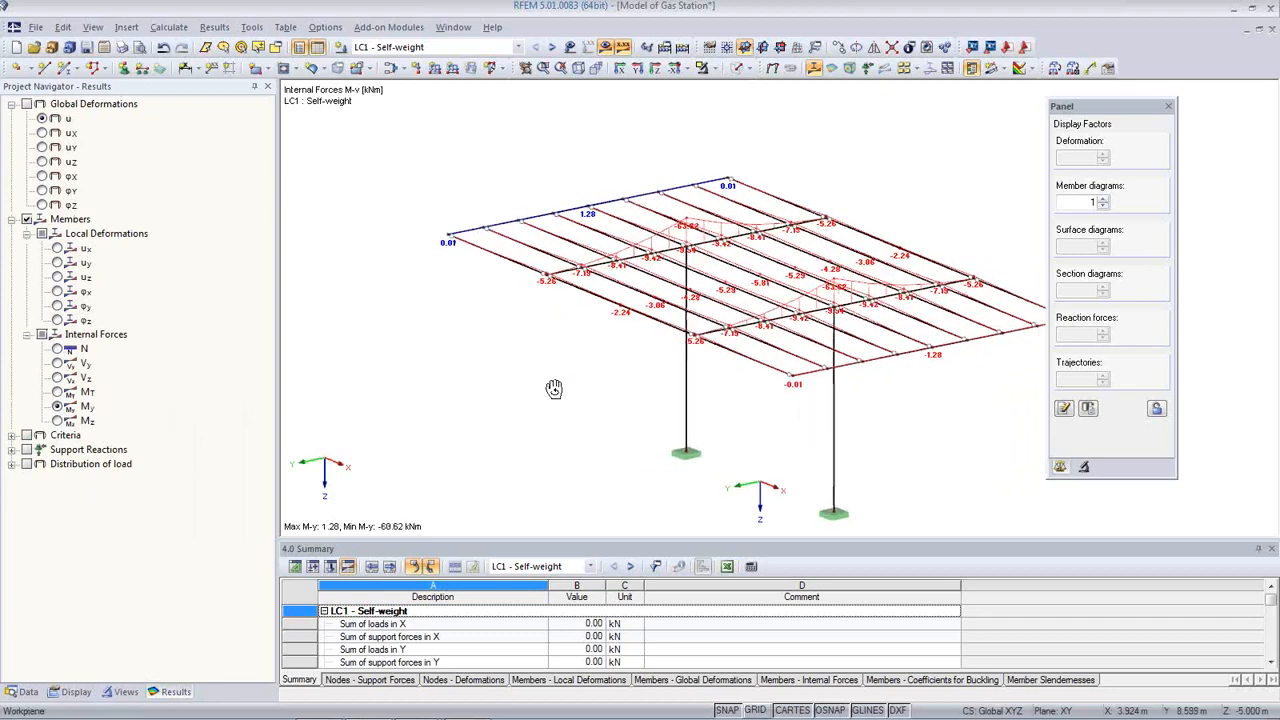
{"action": "scroll", "coordinate": [735, 285], "scroll_direction": "up", "scroll_amount": 5}
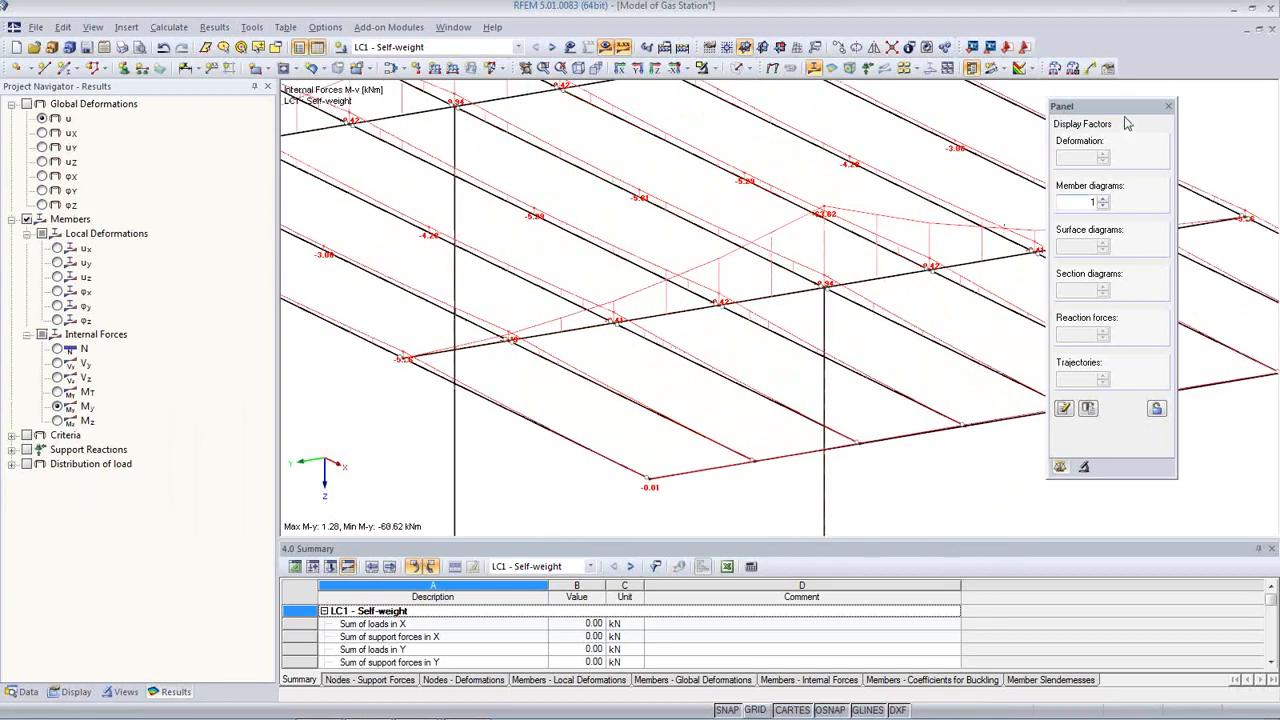
Step: Switch the member diagrams to torsional moment M-T with value labels hidden
{"action": "left_click_drag", "start_coordinate": [1163, 92], "coordinate": [1226, 64]}
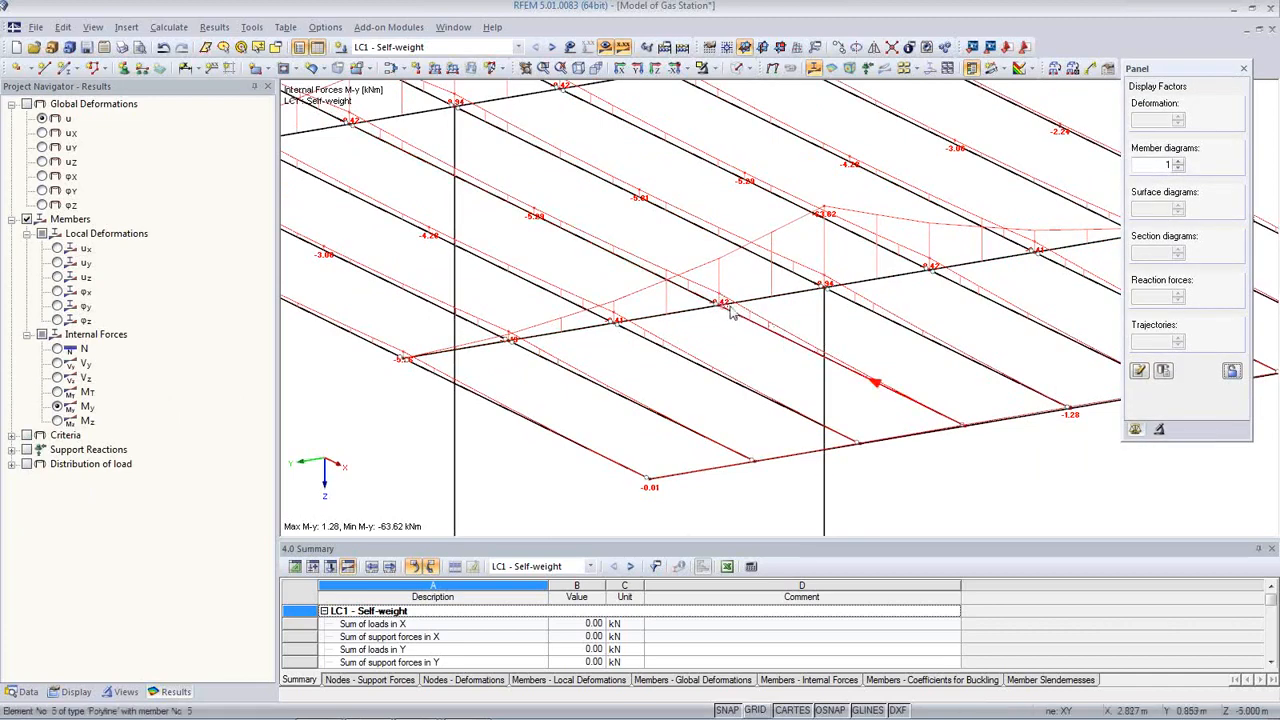
{"action": "left_click", "coordinate": [621, 50]}
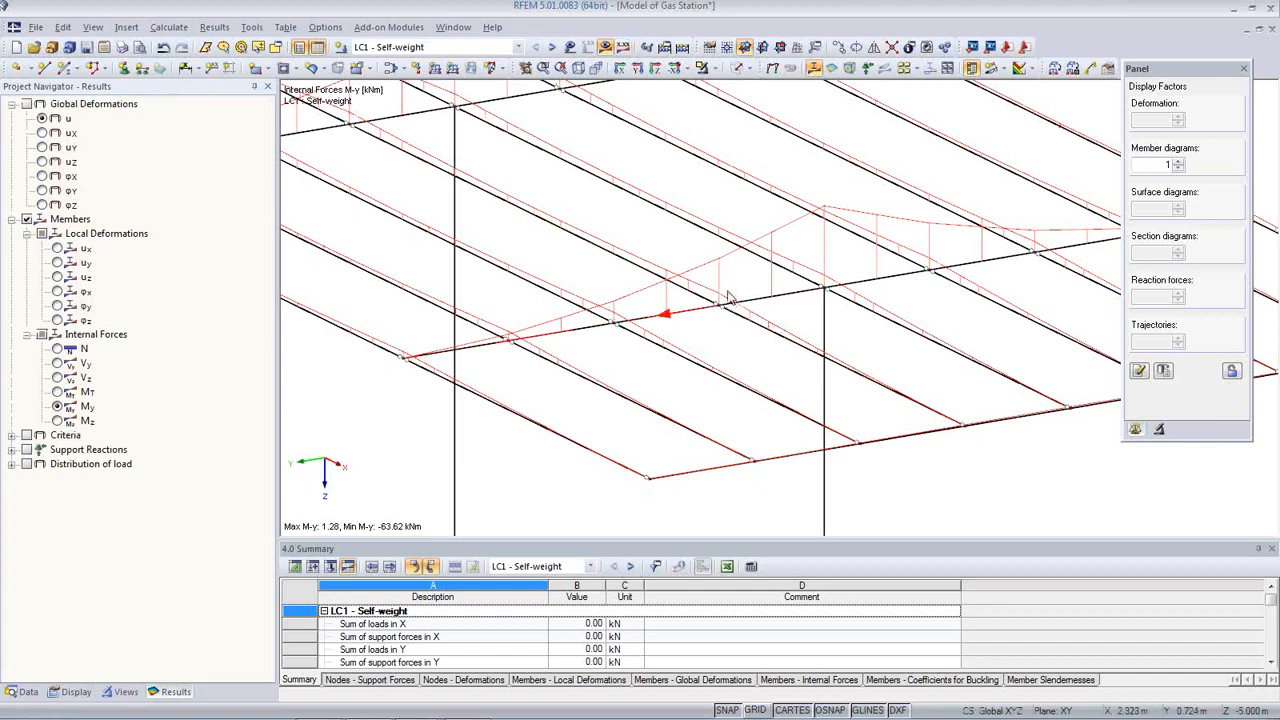
{"action": "scroll", "coordinate": [733, 322], "scroll_direction": "up", "scroll_amount": 1}
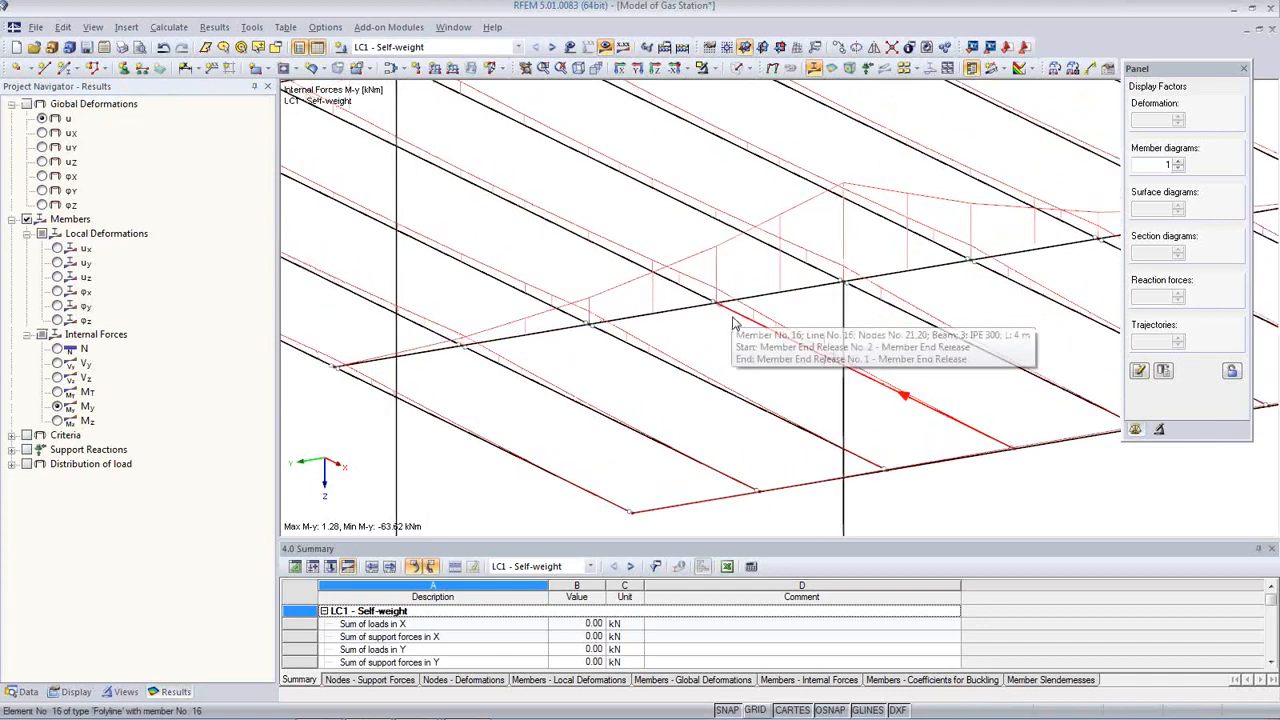
{"action": "scroll", "coordinate": [733, 322], "scroll_direction": "up", "scroll_amount": 1}
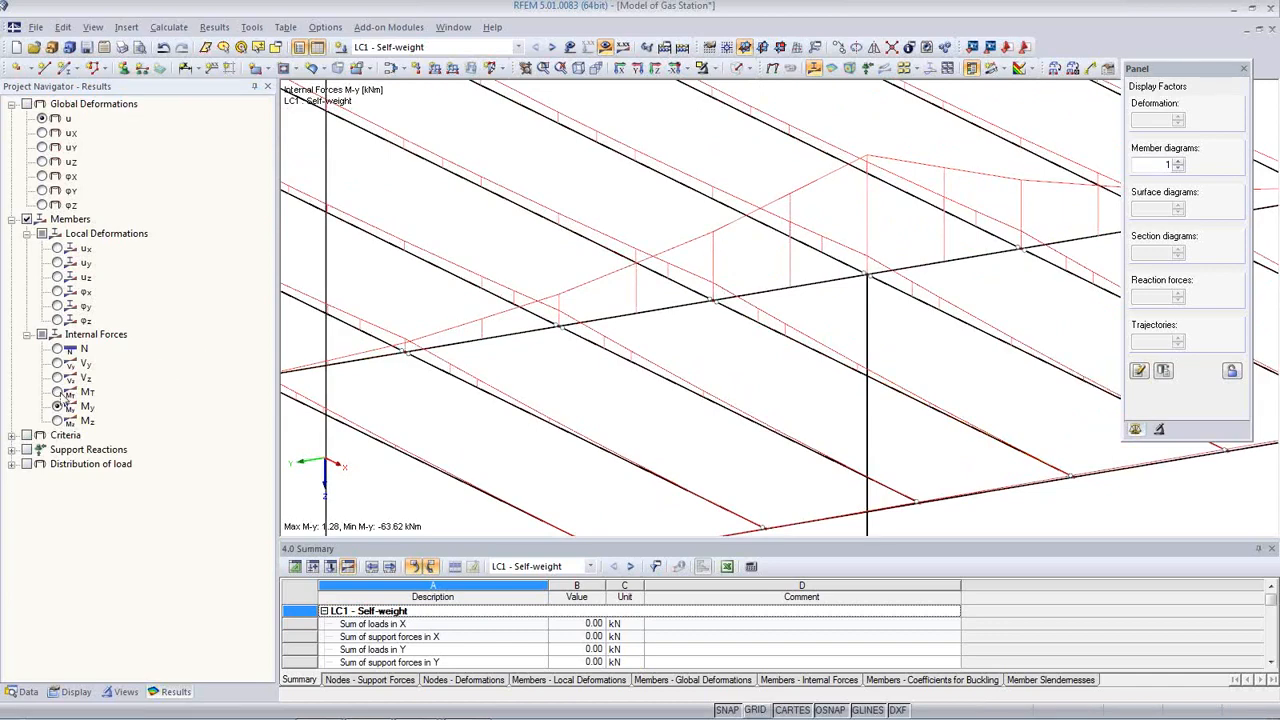
{"action": "left_click", "coordinate": [57, 393]}
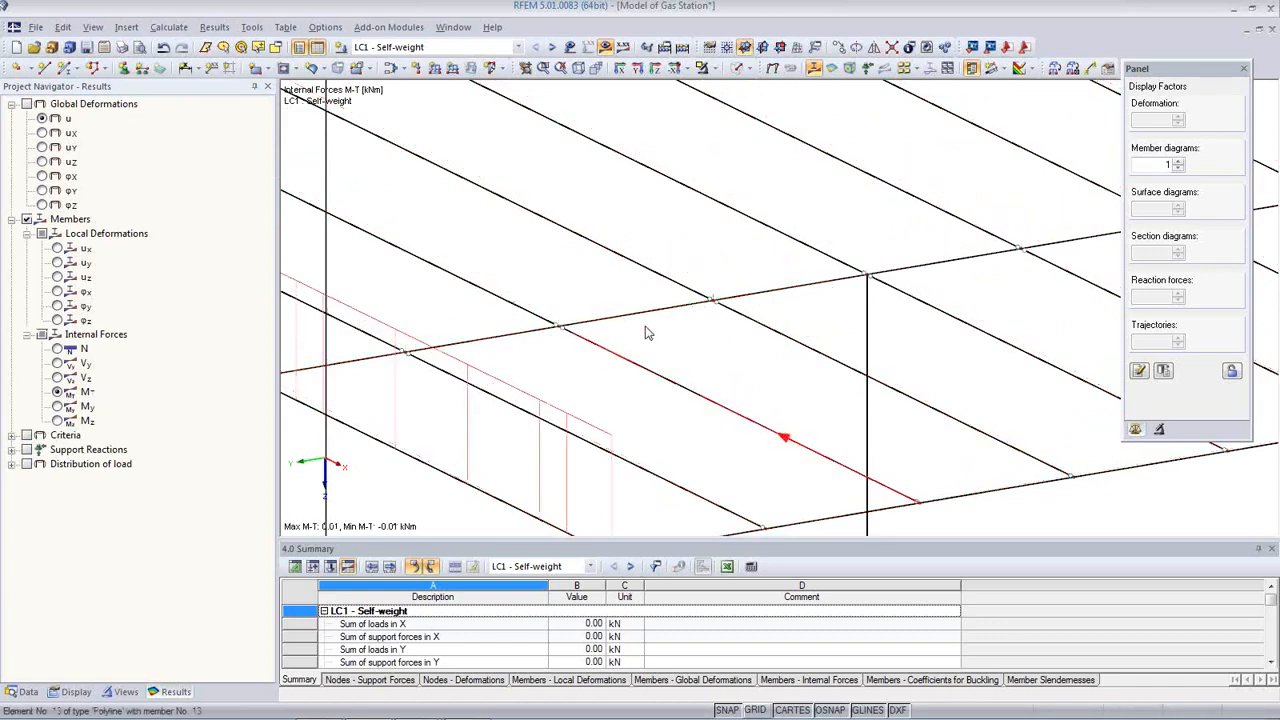
{"action": "scroll", "coordinate": [717, 329], "scroll_direction": "down", "scroll_amount": 5}
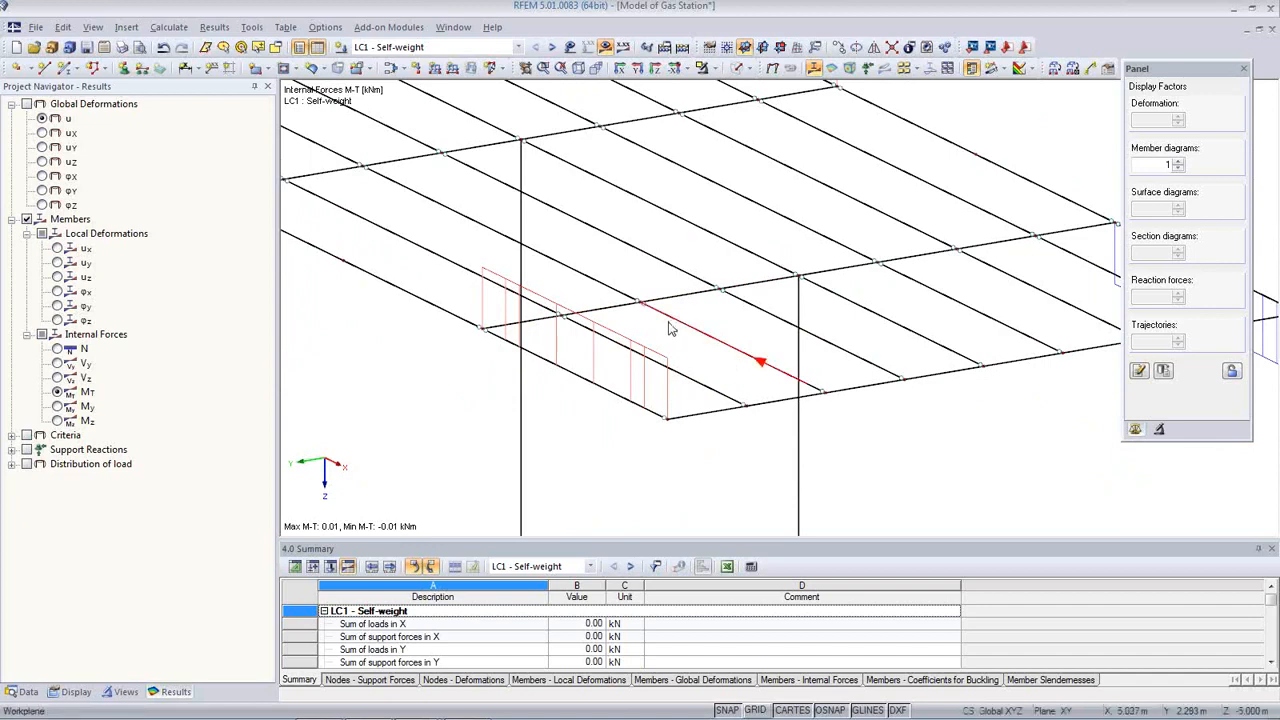
{"action": "scroll", "coordinate": [670, 329], "scroll_direction": "up", "scroll_amount": 2}
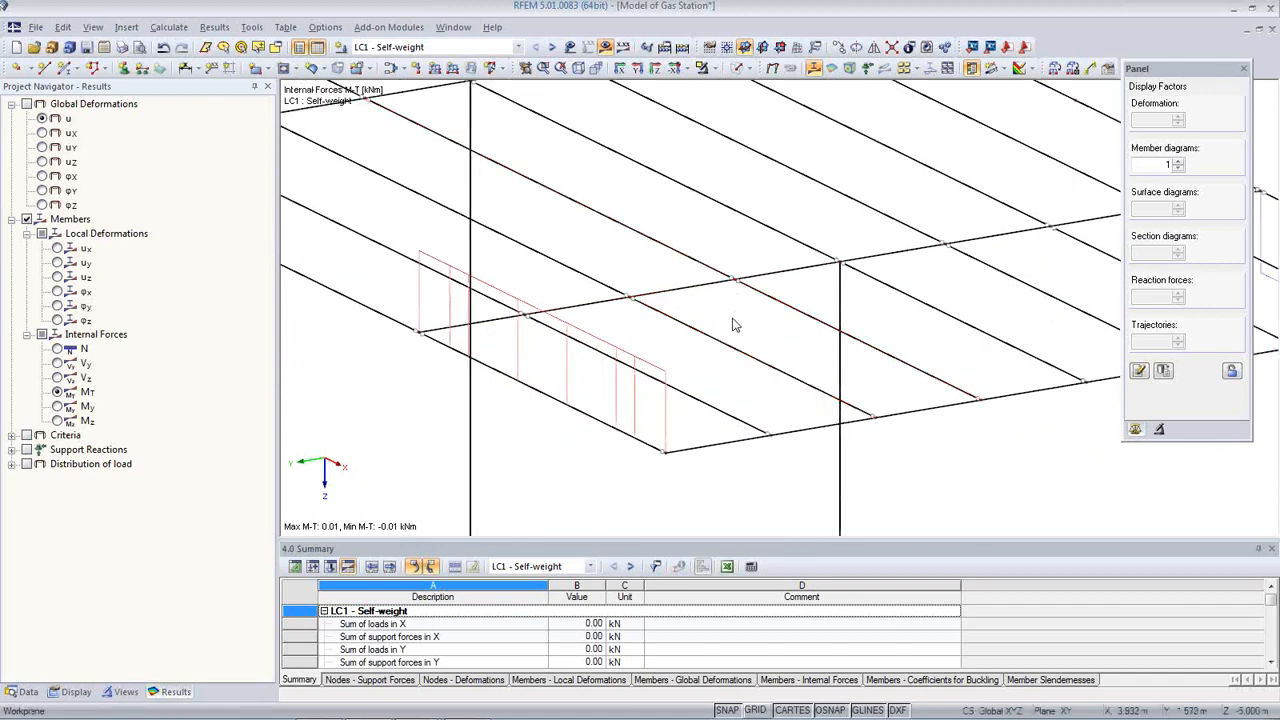
{"action": "middle_click_drag", "start_coordinate": [731, 342], "coordinate": [767, 400]}
{"action": "scroll", "coordinate": [767, 400], "scroll_direction": "down", "scroll_amount": 1}
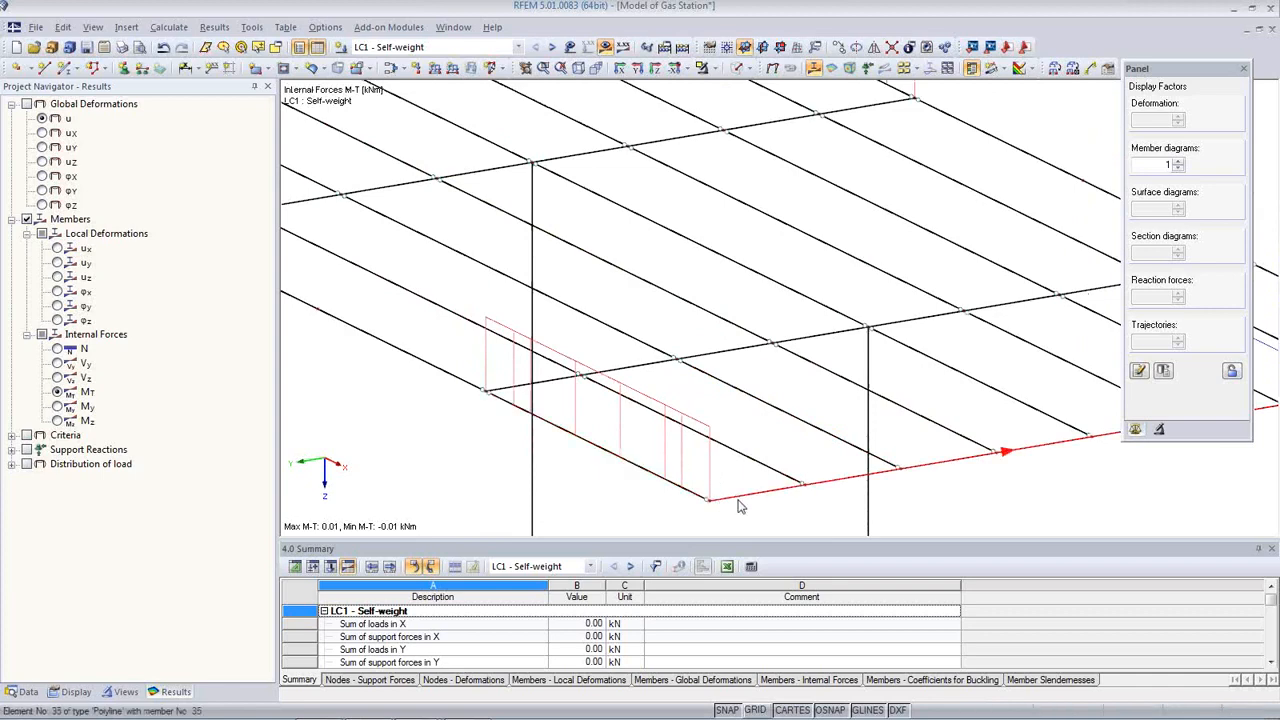
{"action": "scroll", "coordinate": [702, 450], "scroll_direction": "down", "scroll_amount": 2}
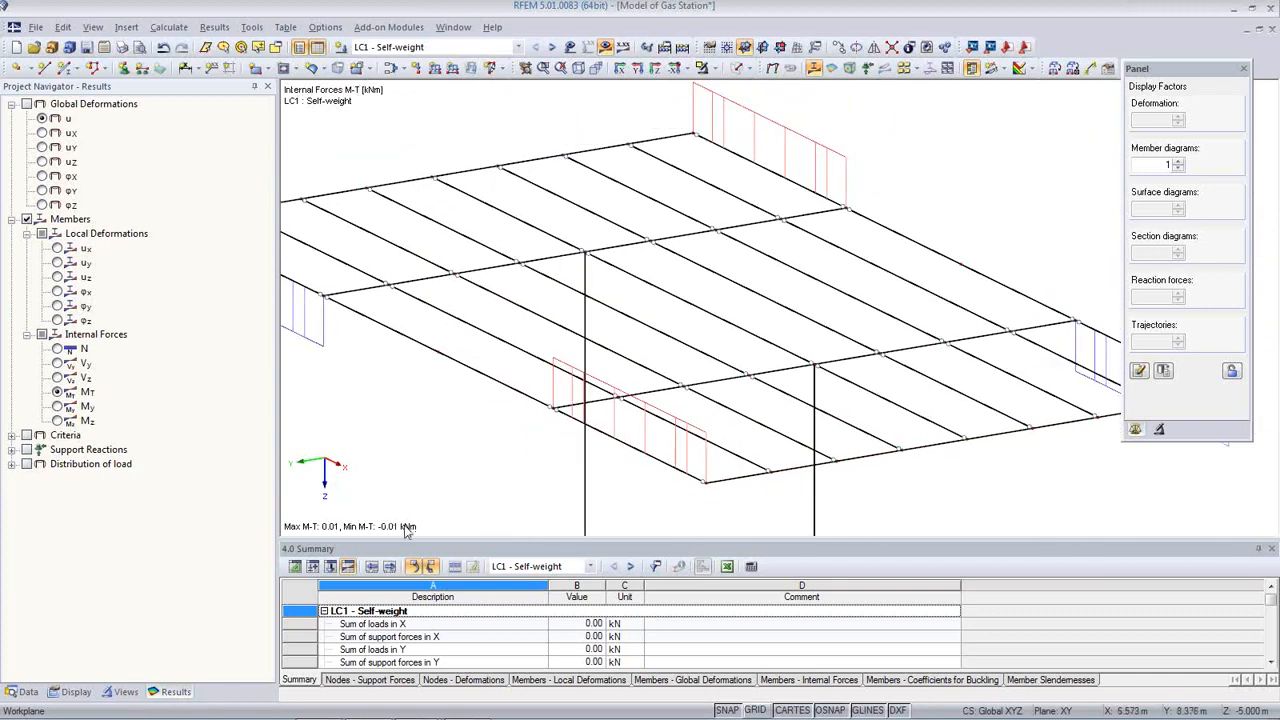
{"action": "scroll", "coordinate": [768, 388], "scroll_direction": "down", "scroll_amount": 3}
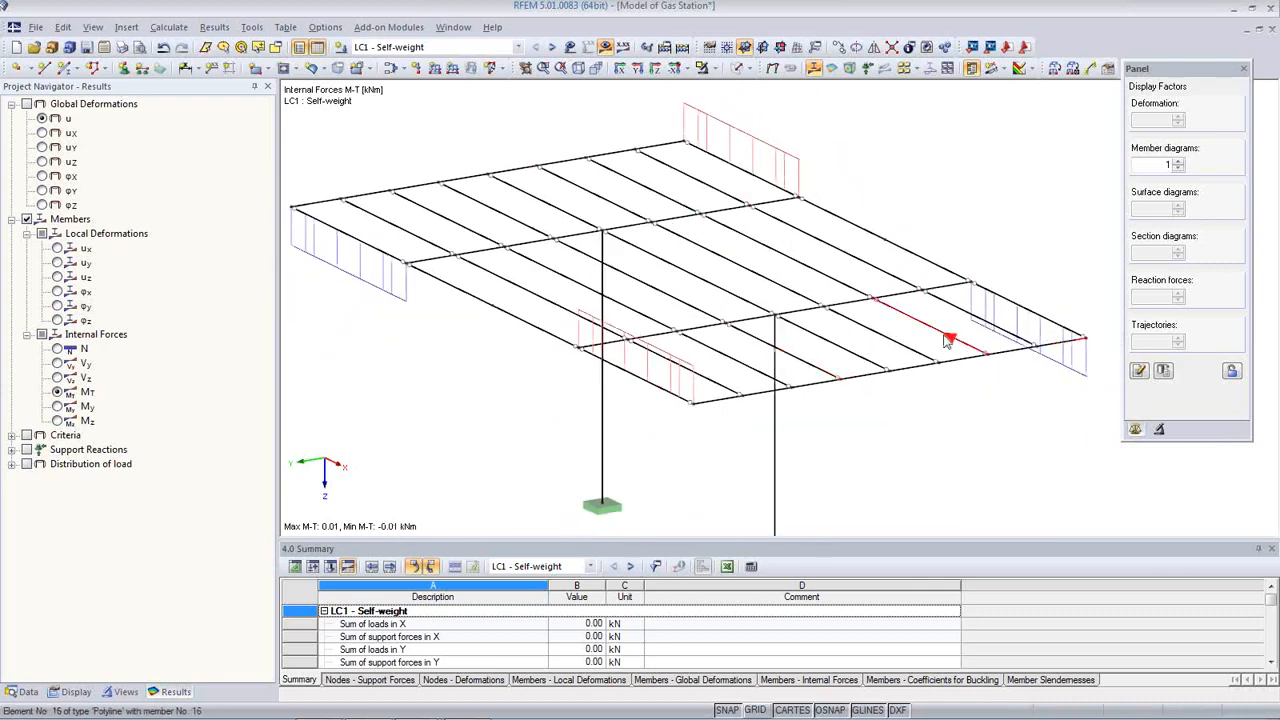
Step: Display axial force N diagrams with values on the columns
{"action": "left_click", "coordinate": [59, 351]}
{"action": "middle_click_drag", "start_coordinate": [603, 412], "coordinate": [609, 349]}
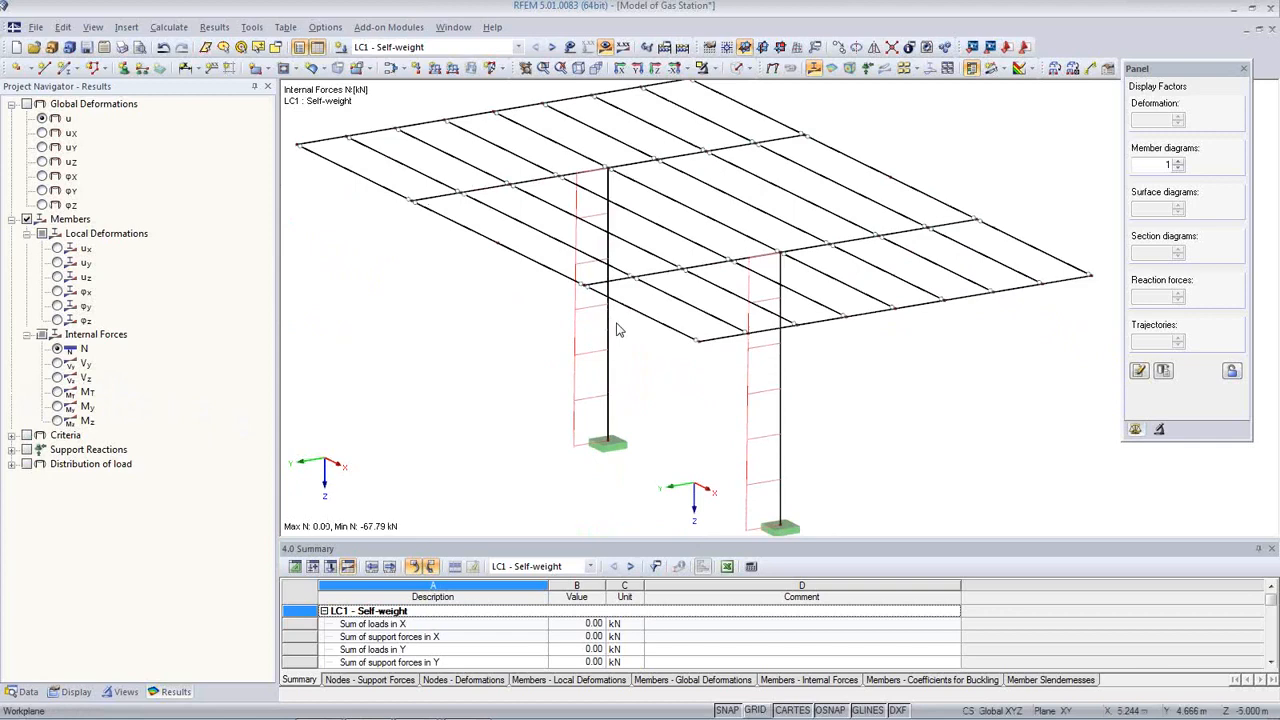
{"action": "left_click", "coordinate": [622, 47]}
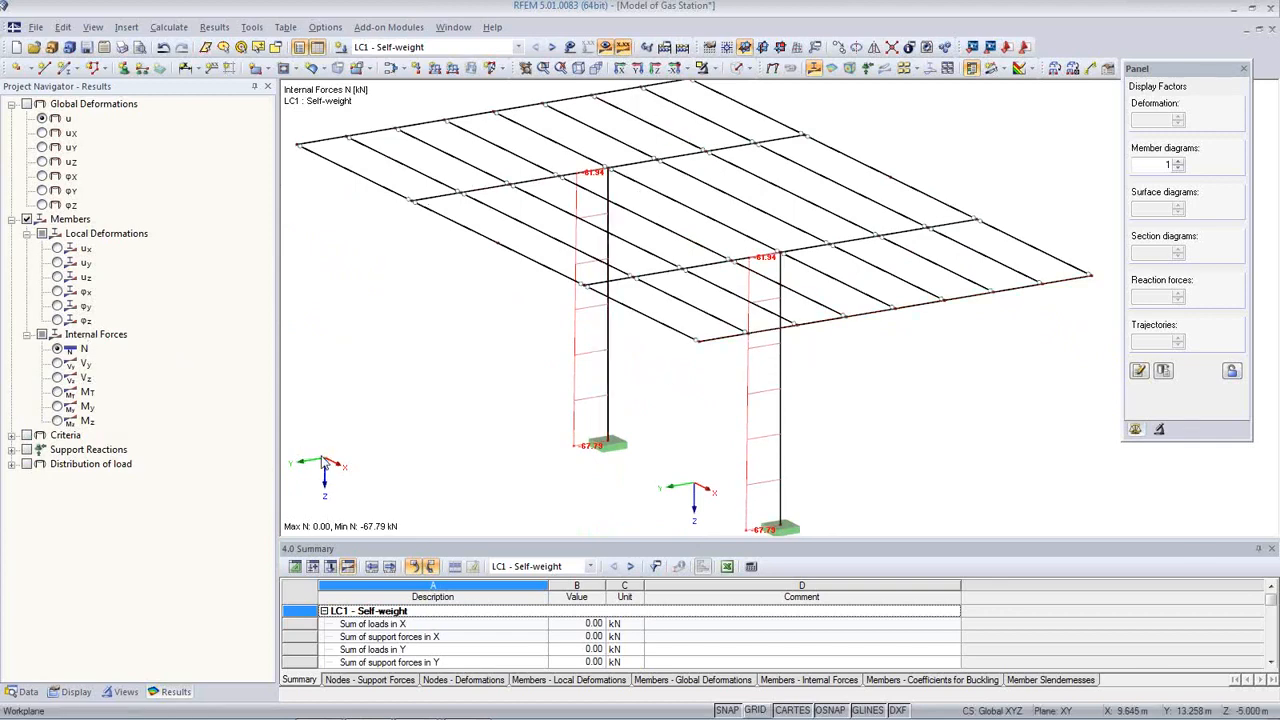
{"action": "scroll", "coordinate": [580, 385], "scroll_direction": "down", "scroll_amount": 2}
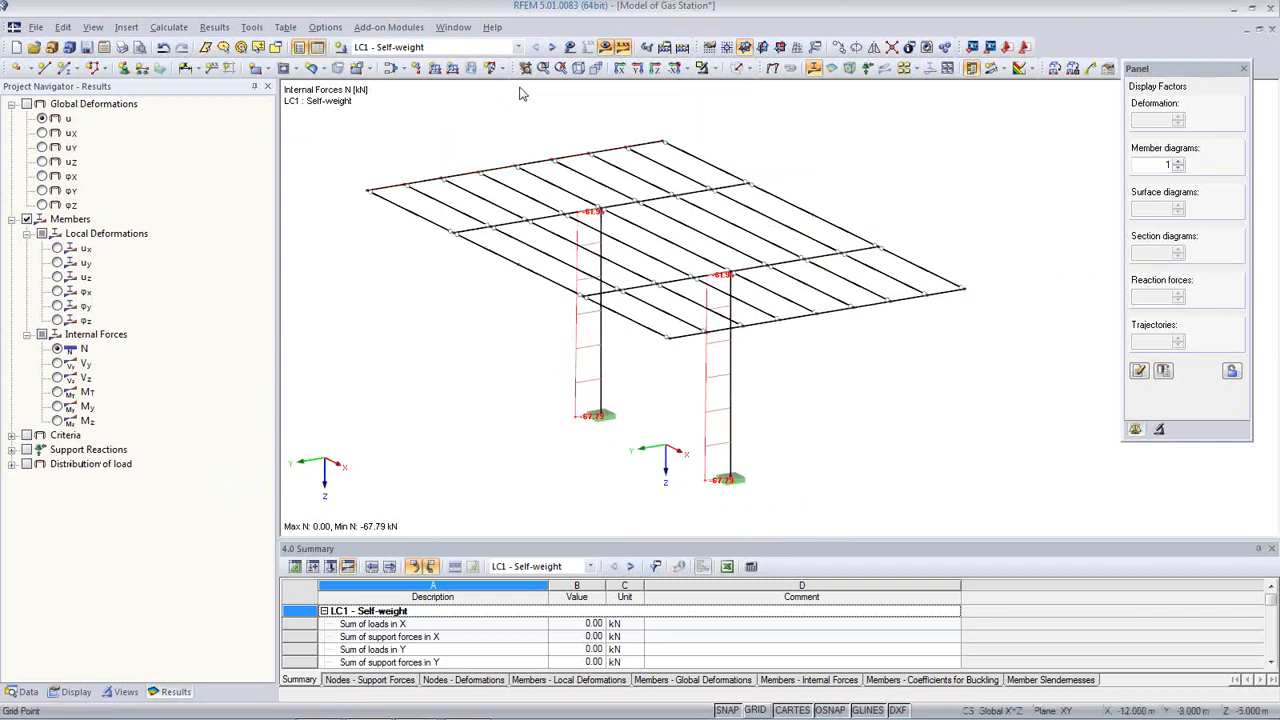
Step: Review M-y bending moment diagrams while stepping through combinations CO9 to CO14
{"action": "left_click", "coordinate": [440, 47]}
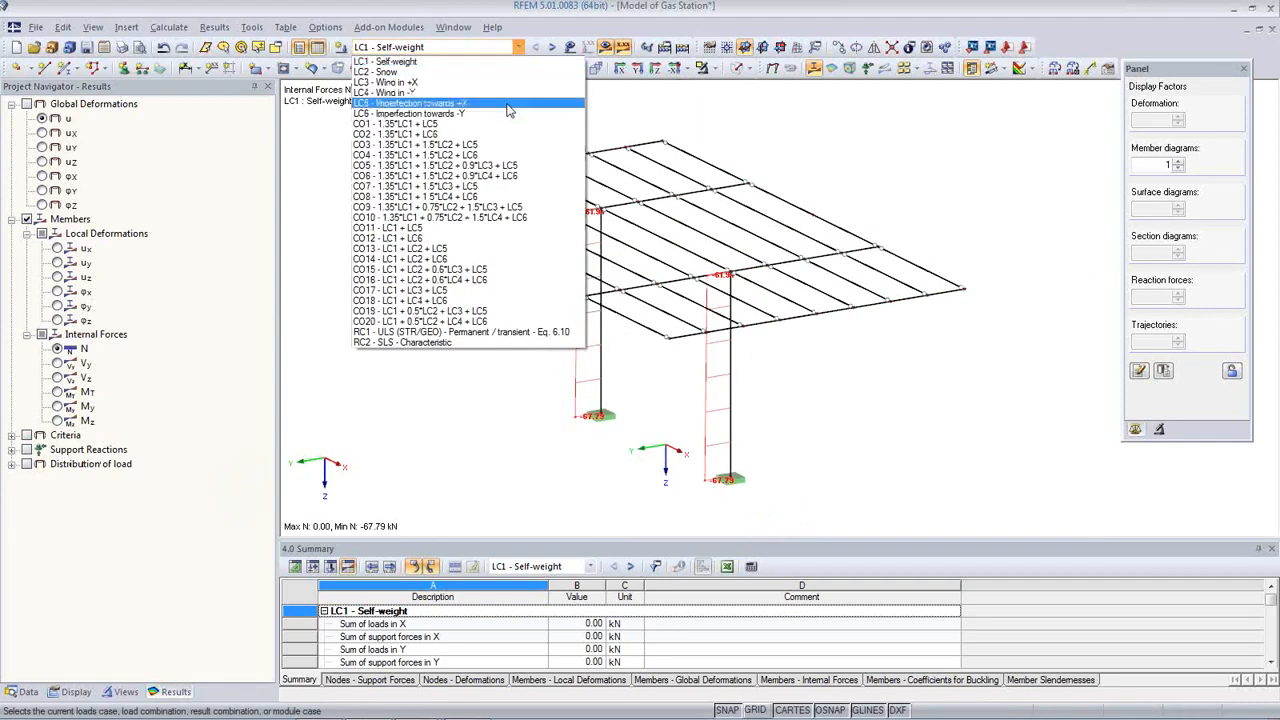
{"action": "left_click", "coordinate": [479, 229]}
{"action": "left_click", "coordinate": [536, 50]}
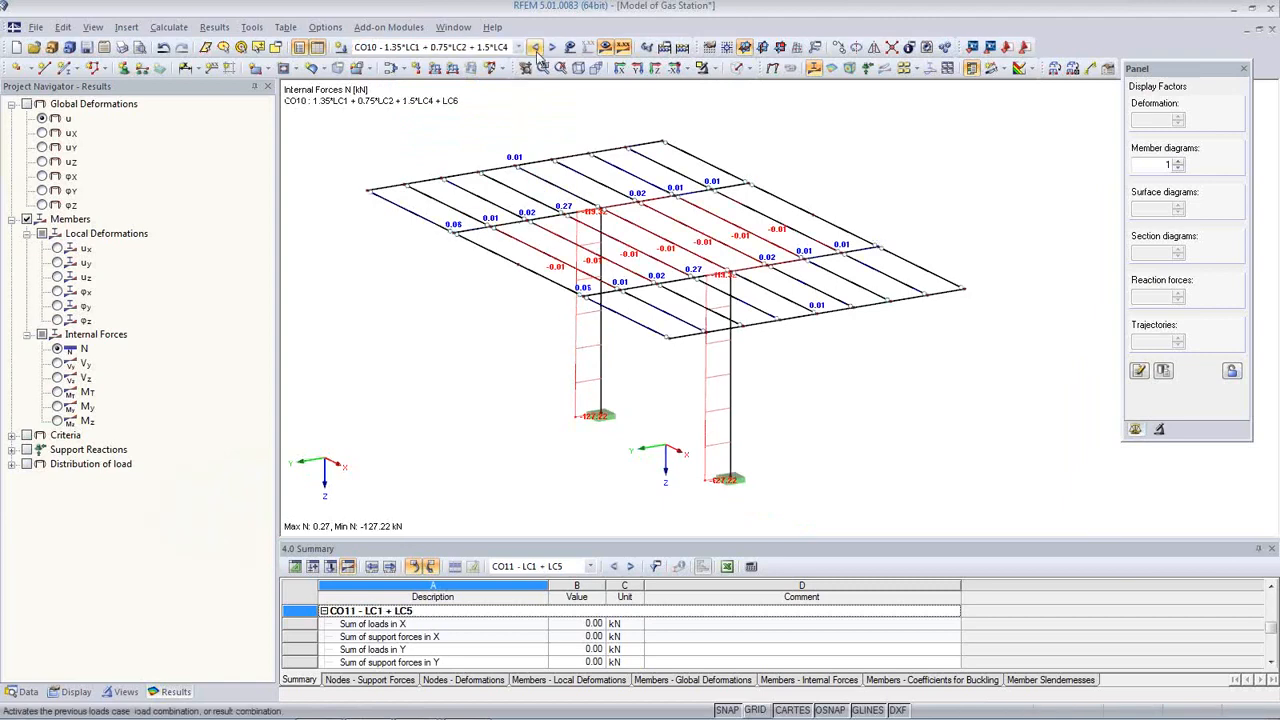
{"action": "left_click", "coordinate": [536, 50]}
{"action": "left_click", "coordinate": [57, 406]}
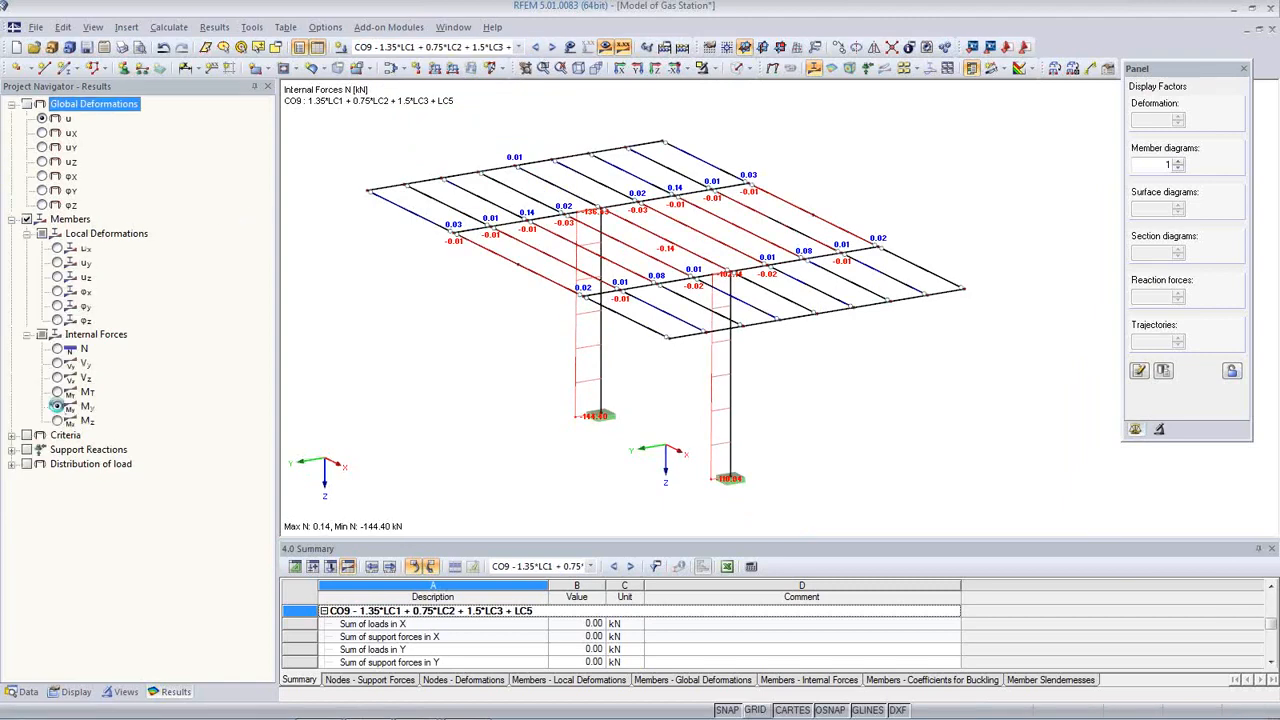
{"action": "left_click", "coordinate": [551, 48]}
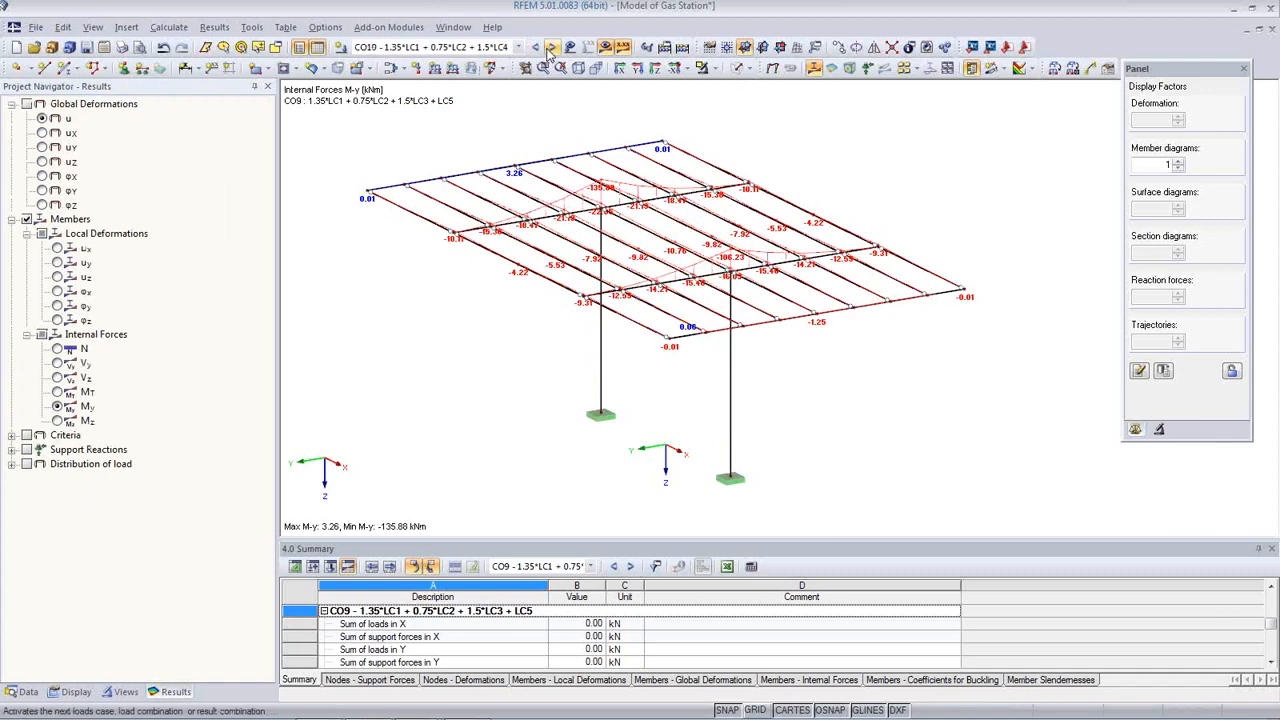
{"action": "left_click", "coordinate": [551, 48]}
{"action": "left_click", "coordinate": [551, 48]}
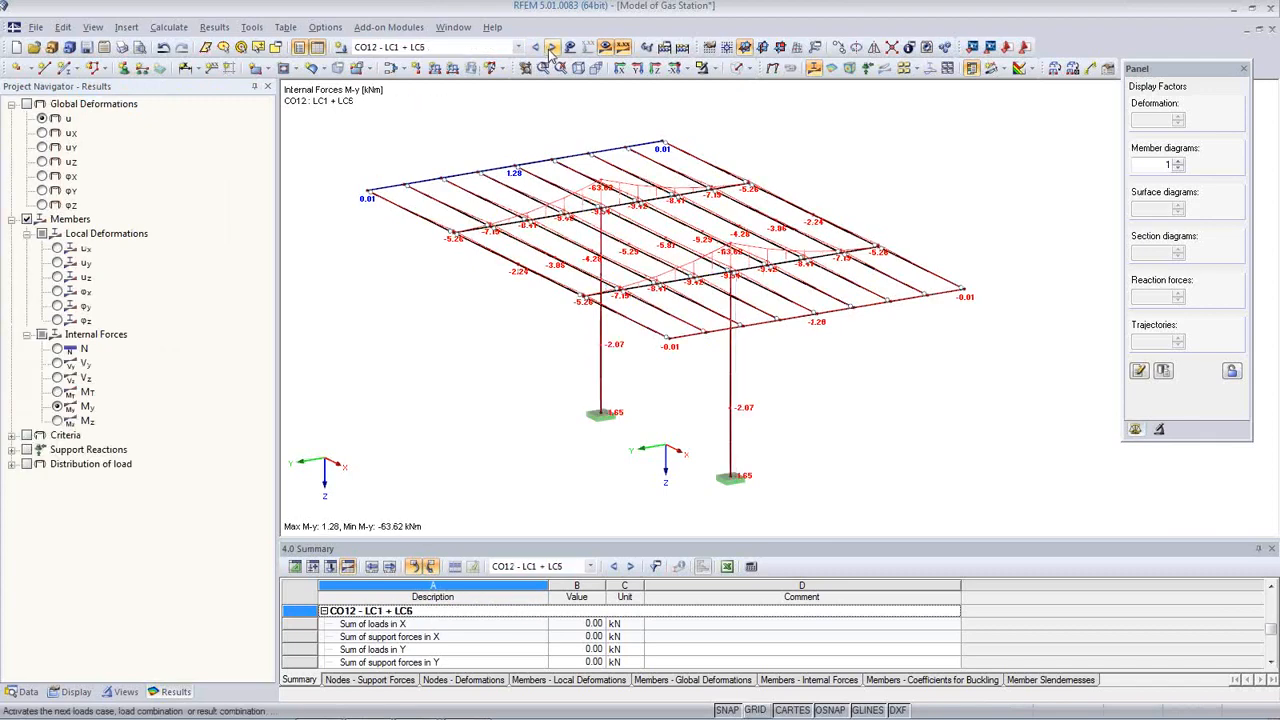
{"action": "left_click", "coordinate": [551, 48]}
{"action": "left_click", "coordinate": [551, 48]}
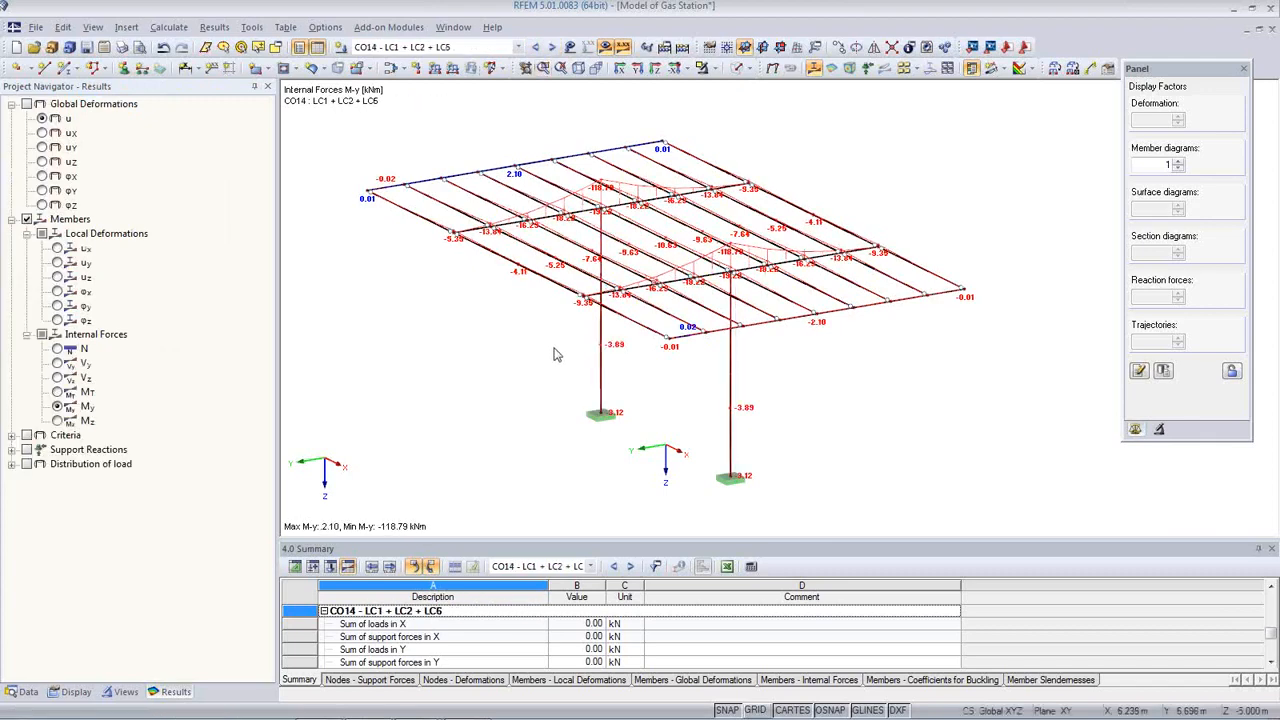
Step: Review M-z diagrams for CO15 to CO17, then show the N diagram for CO16
{"action": "left_click", "coordinate": [57, 420]}
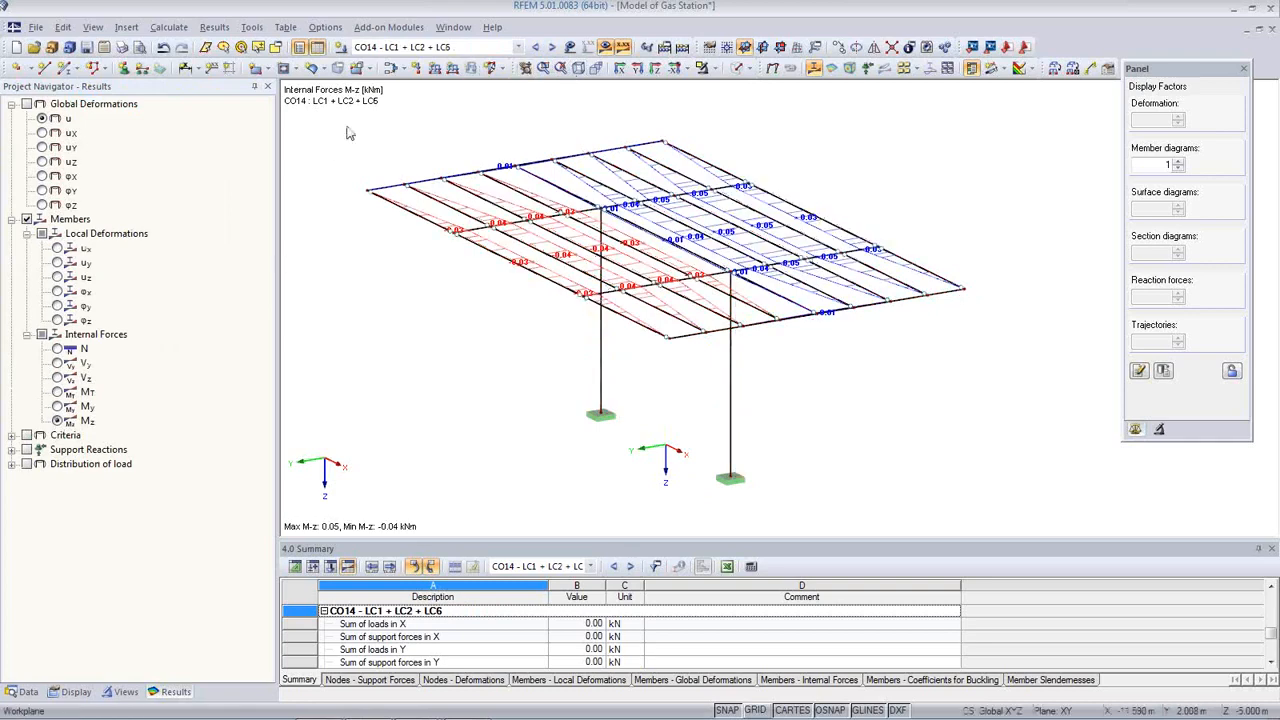
{"action": "left_click", "coordinate": [551, 48]}
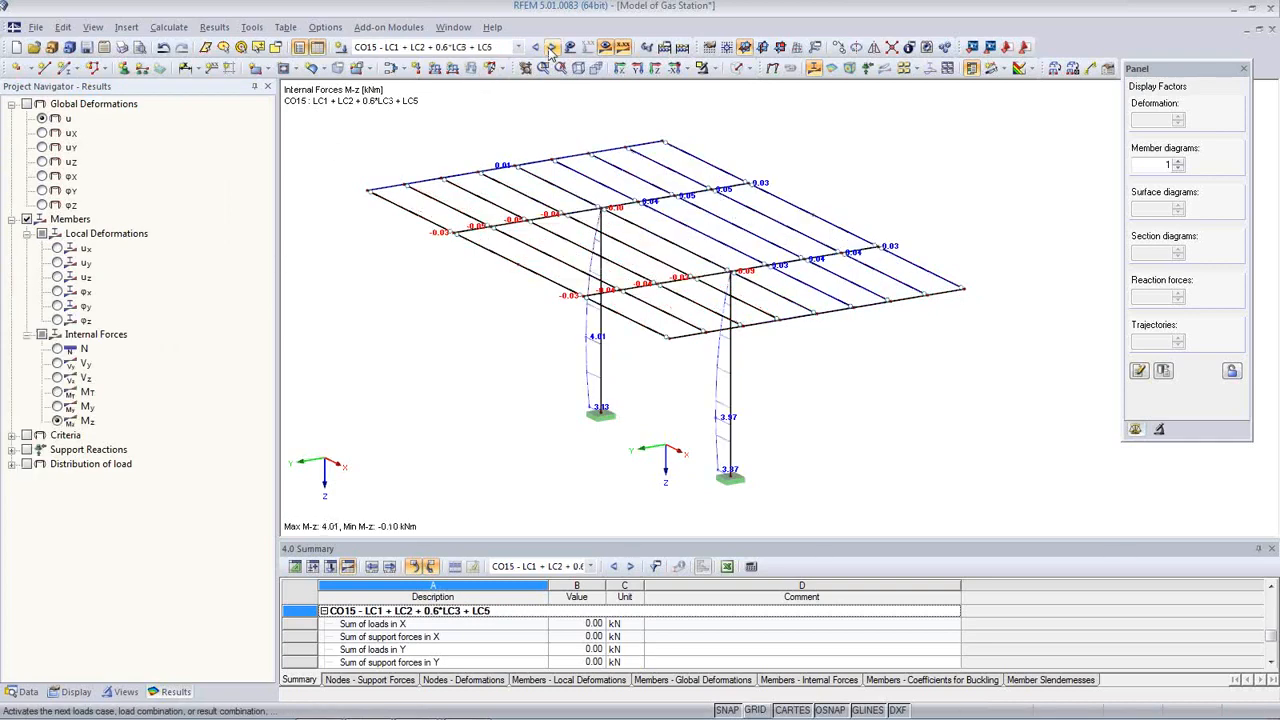
{"action": "left_click", "coordinate": [551, 48]}
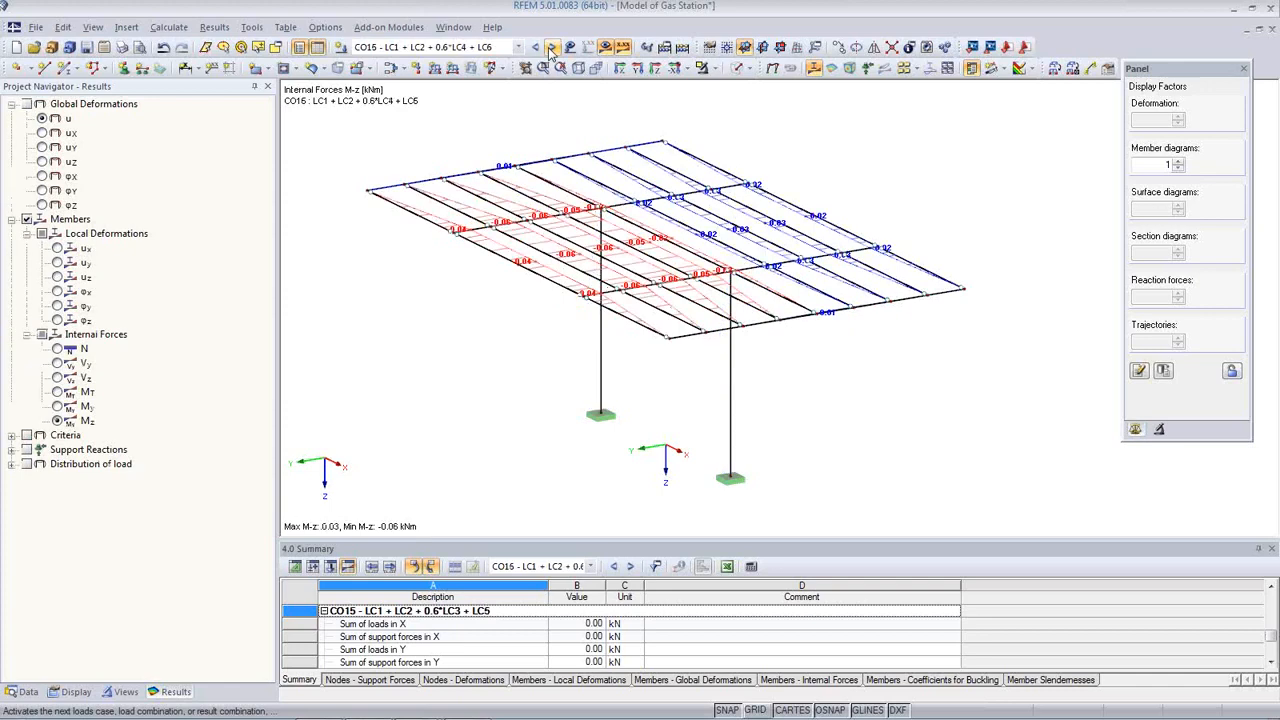
{"action": "left_click", "coordinate": [551, 48]}
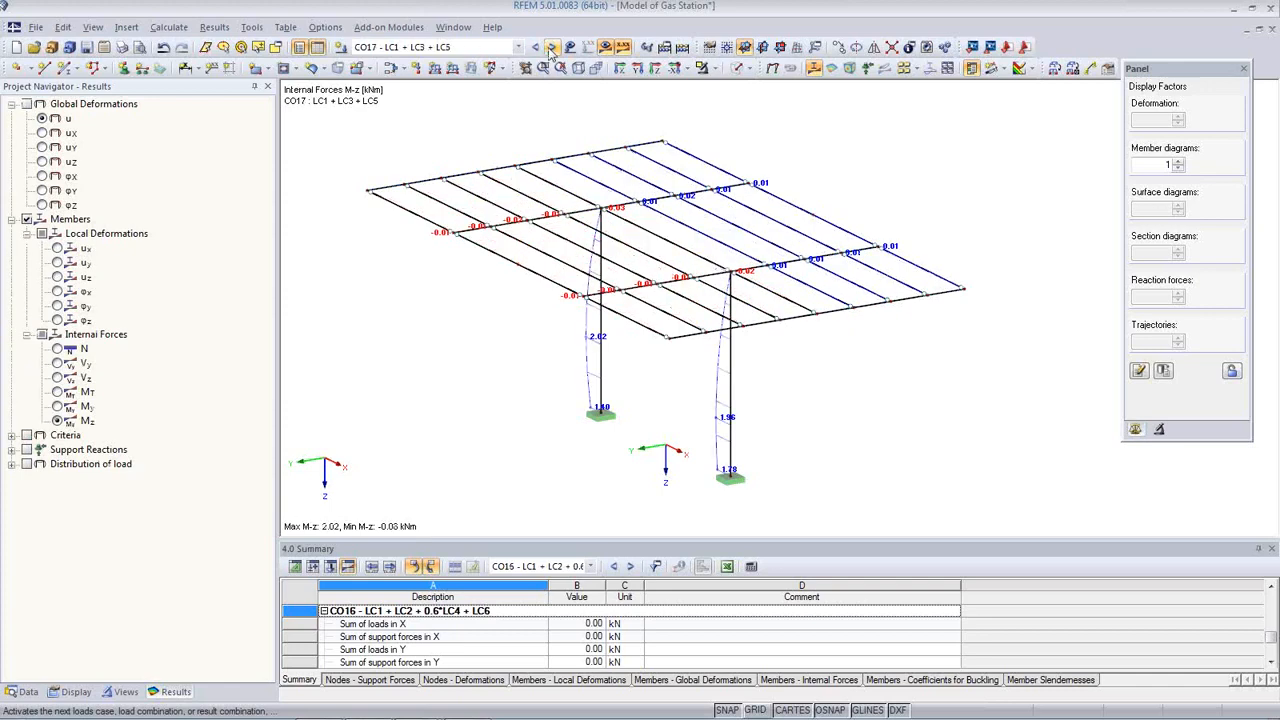
{"action": "left_click", "coordinate": [537, 50]}
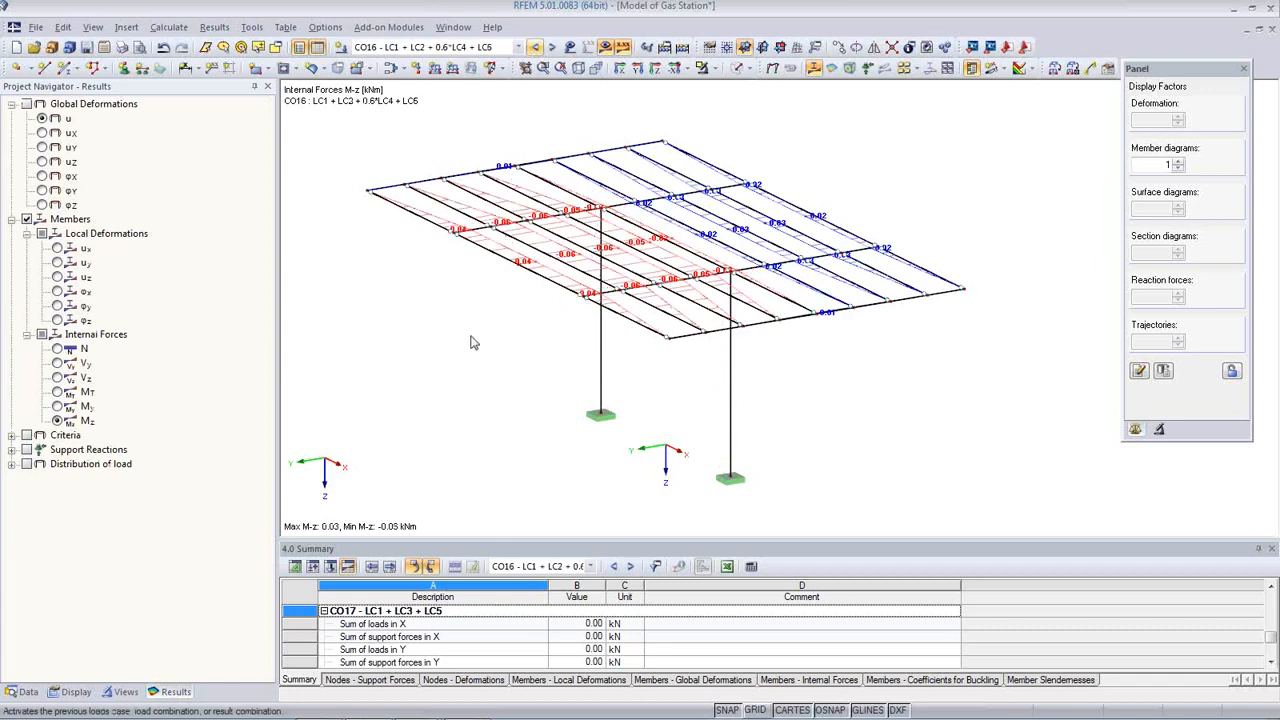
{"action": "left_click", "coordinate": [63, 349]}
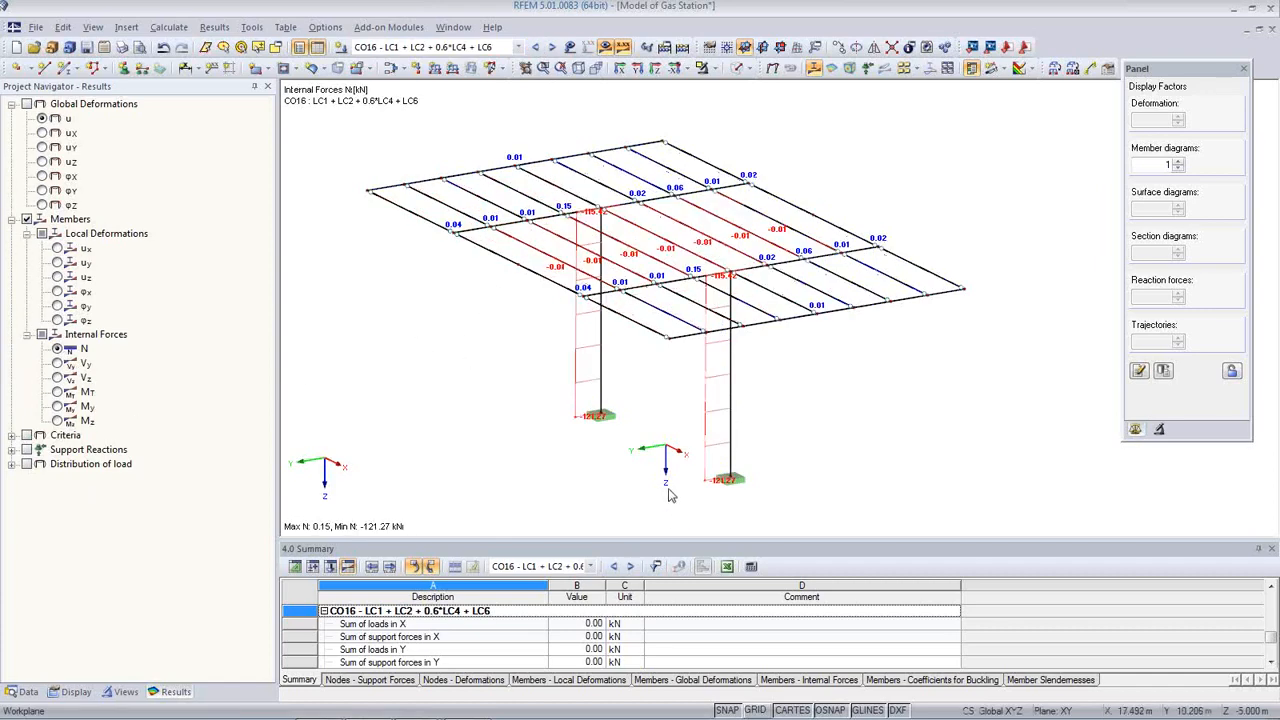
Step: Launch RF-STEEL EC3 from Add-on Modules > Favorites in the Data navigator
{"action": "left_click", "coordinate": [24, 692]}
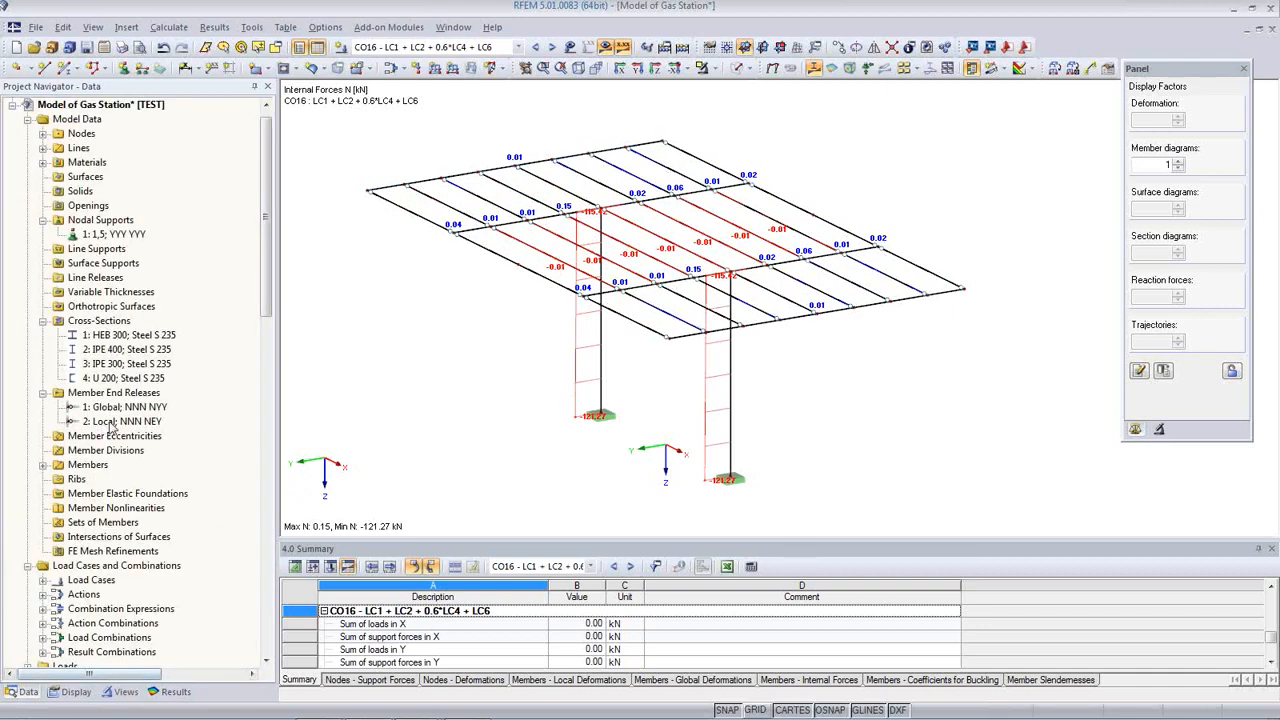
{"action": "scroll", "coordinate": [113, 427], "scroll_direction": "down", "scroll_amount": 10}
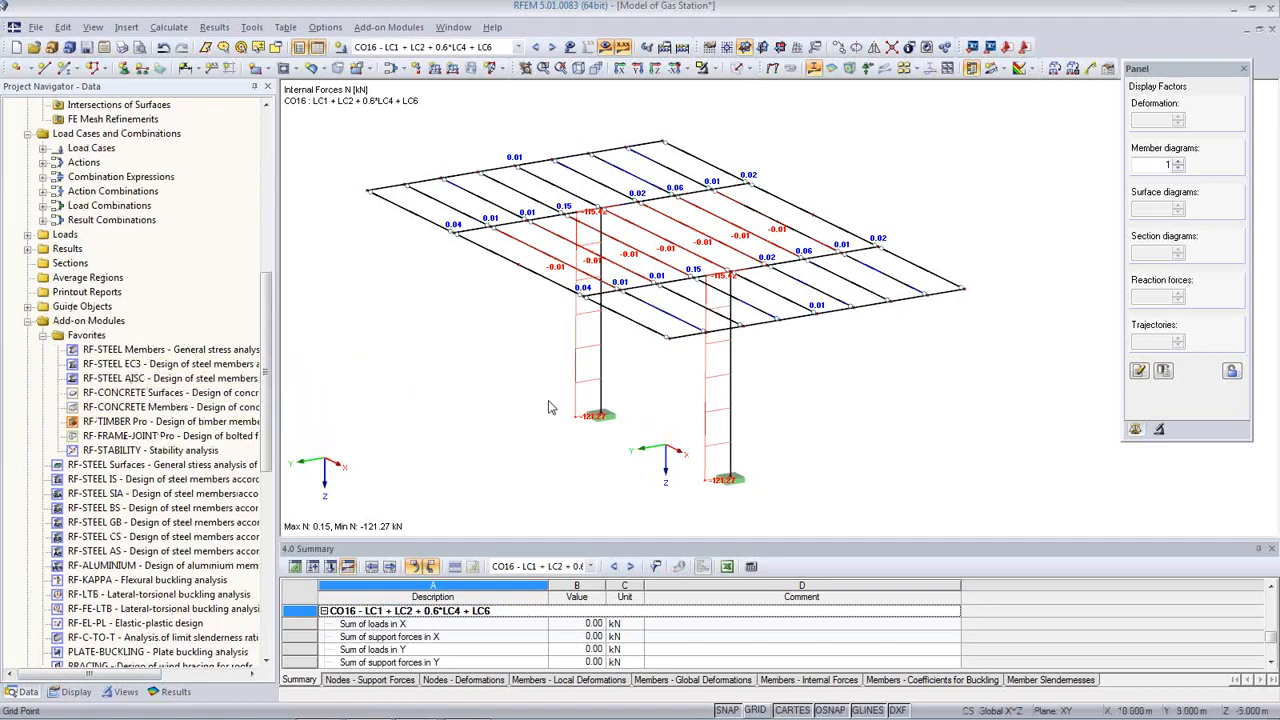
{"action": "middle_click_drag", "start_coordinate": [520, 411], "coordinate": [516, 427]}
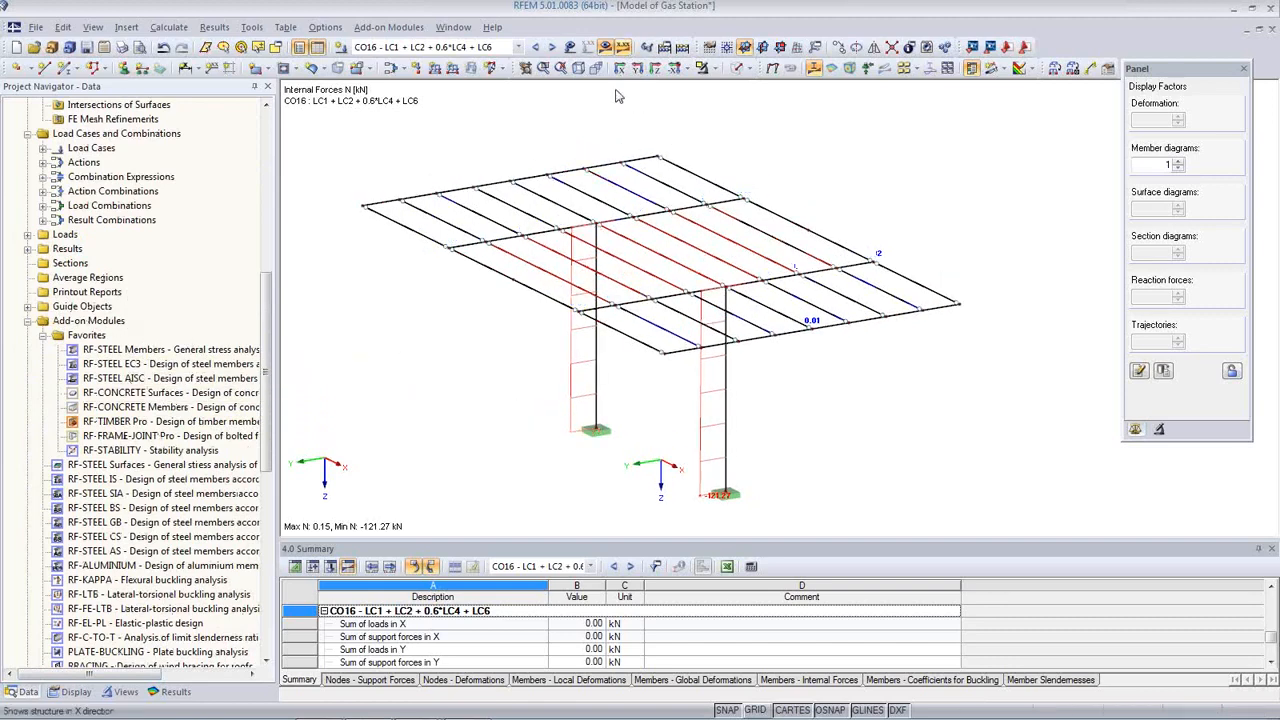
{"action": "double_click", "coordinate": [116, 364]}
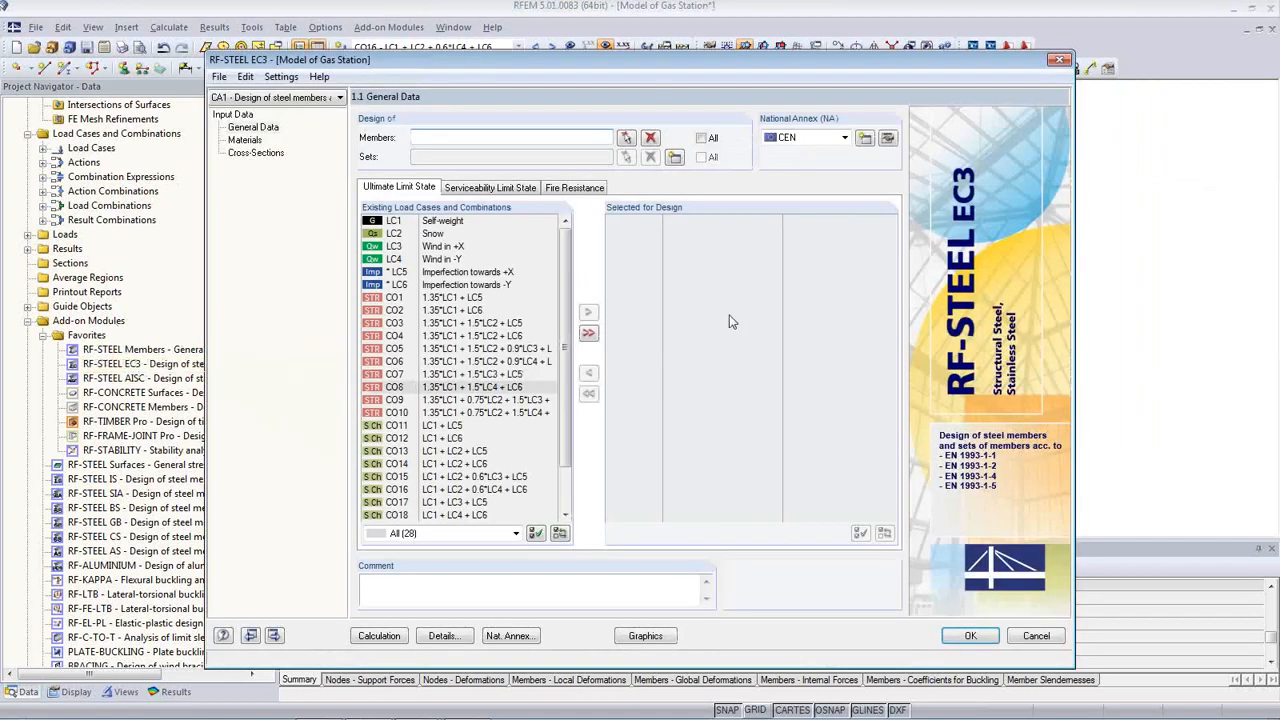
{"action": "left_click_drag", "start_coordinate": [629, 61], "coordinate": [591, 42]}
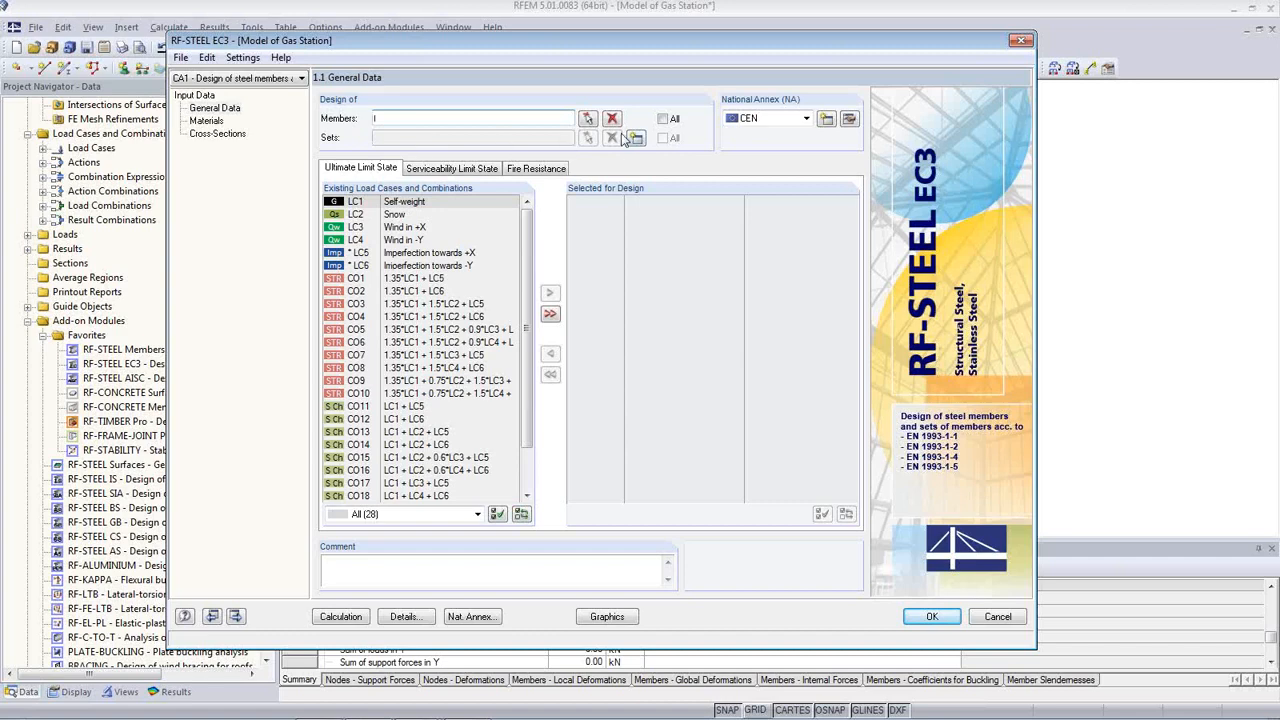
Step: Design all members 1-35 under RC1, keeping the CEN national annex
{"action": "left_click", "coordinate": [663, 119]}
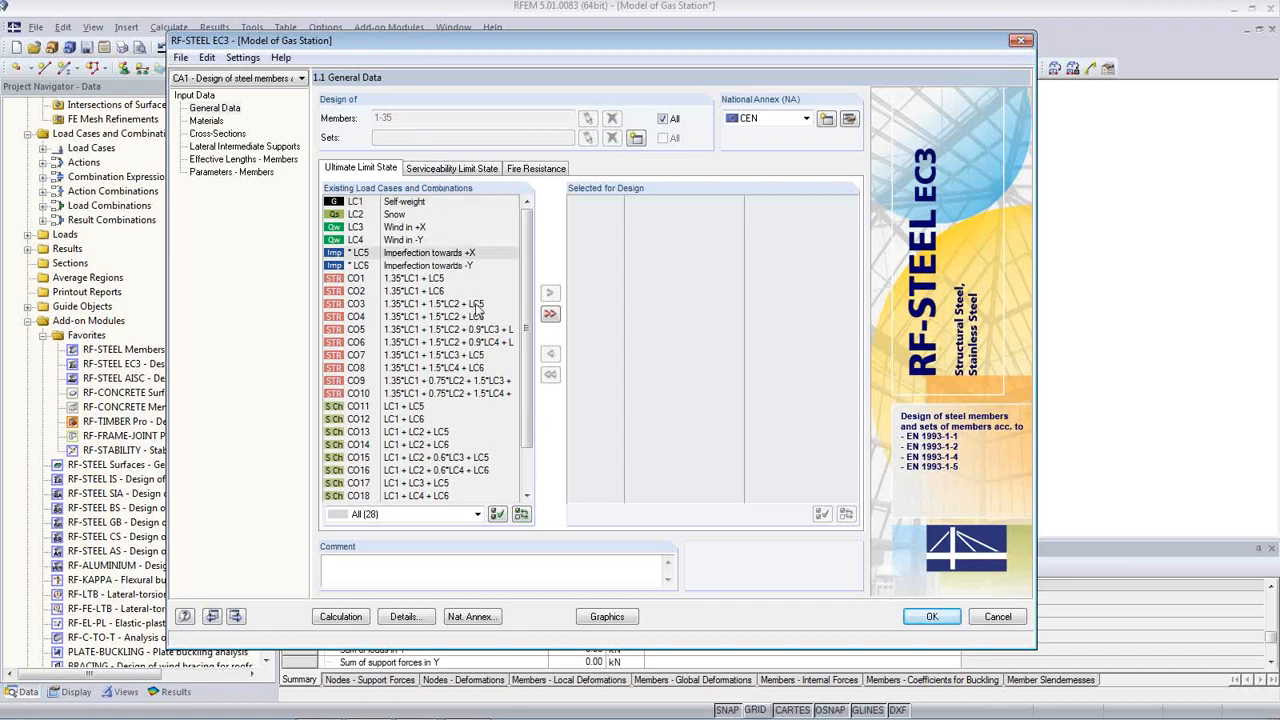
{"action": "left_click_drag", "start_coordinate": [527, 330], "coordinate": [536, 451]}
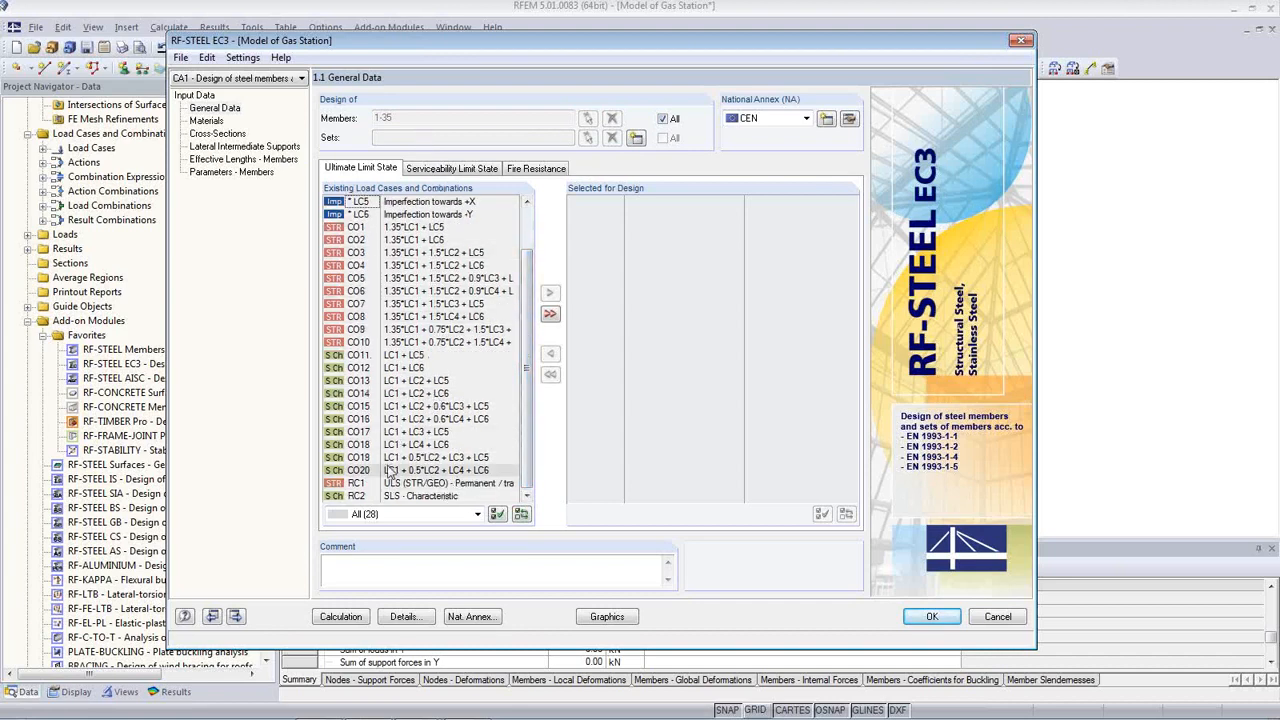
{"action": "double_click", "coordinate": [360, 488]}
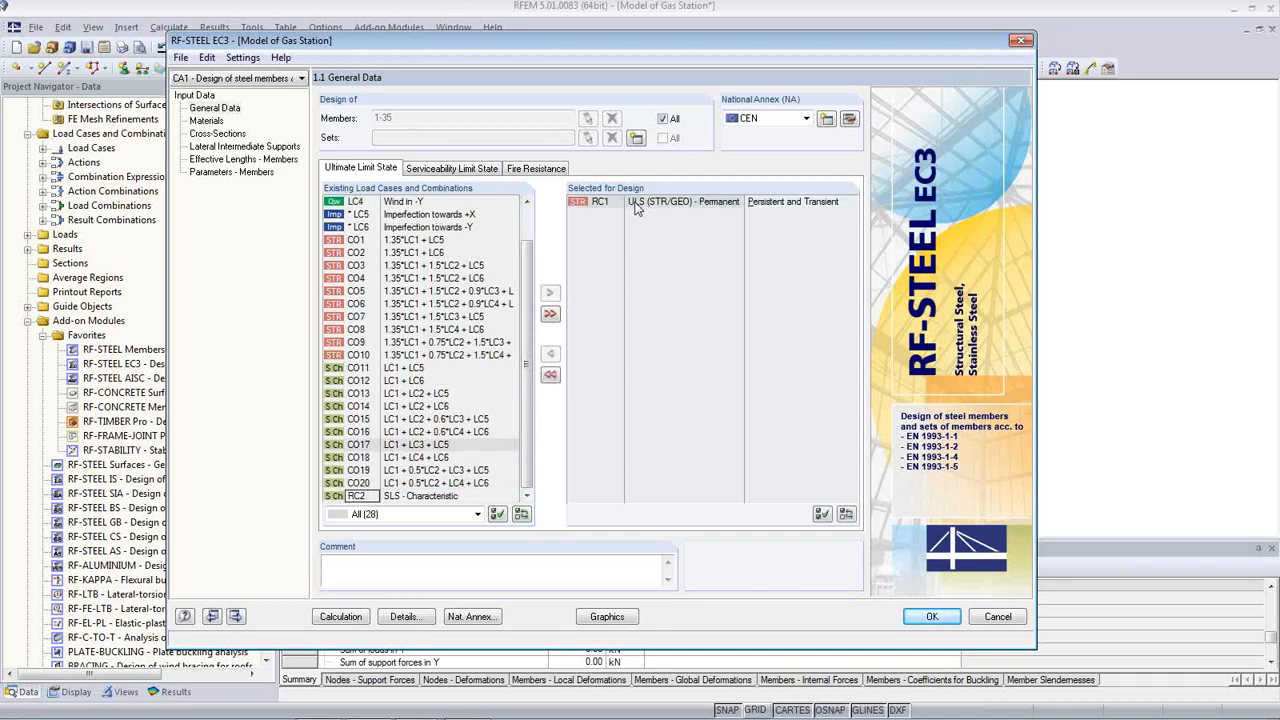
{"action": "left_click", "coordinate": [807, 118]}
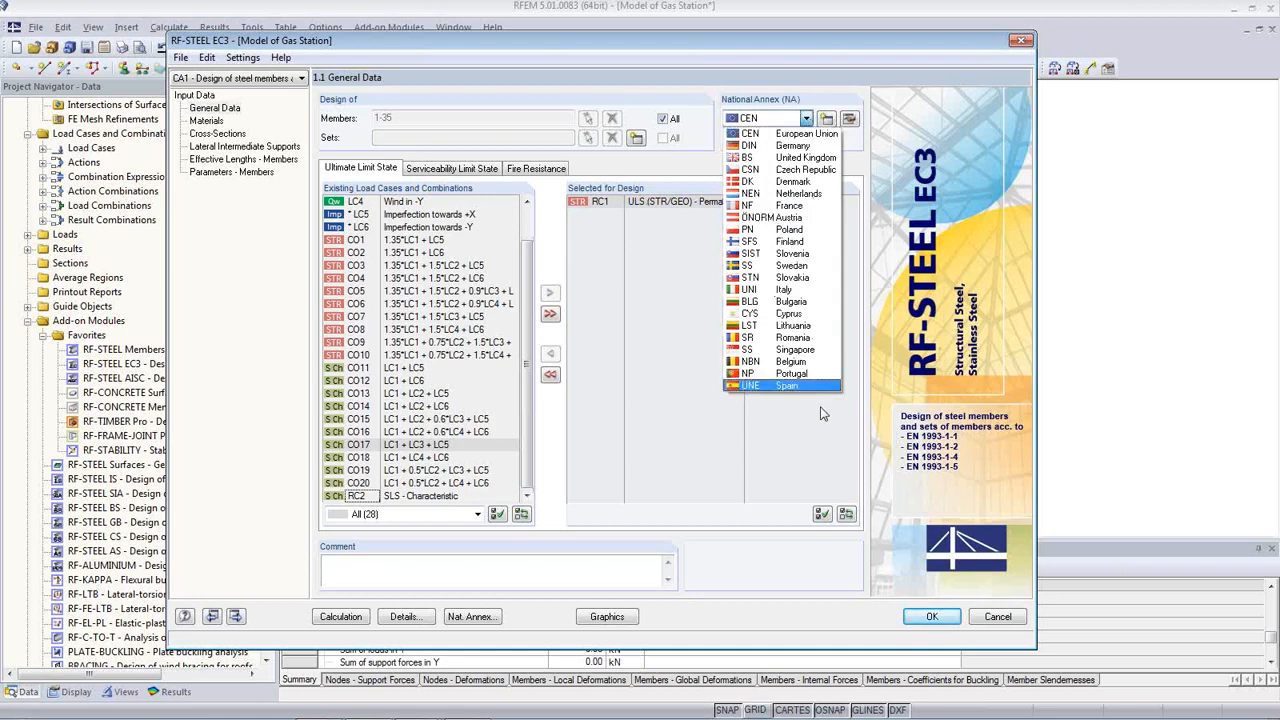
{"action": "left_click", "coordinate": [789, 134]}
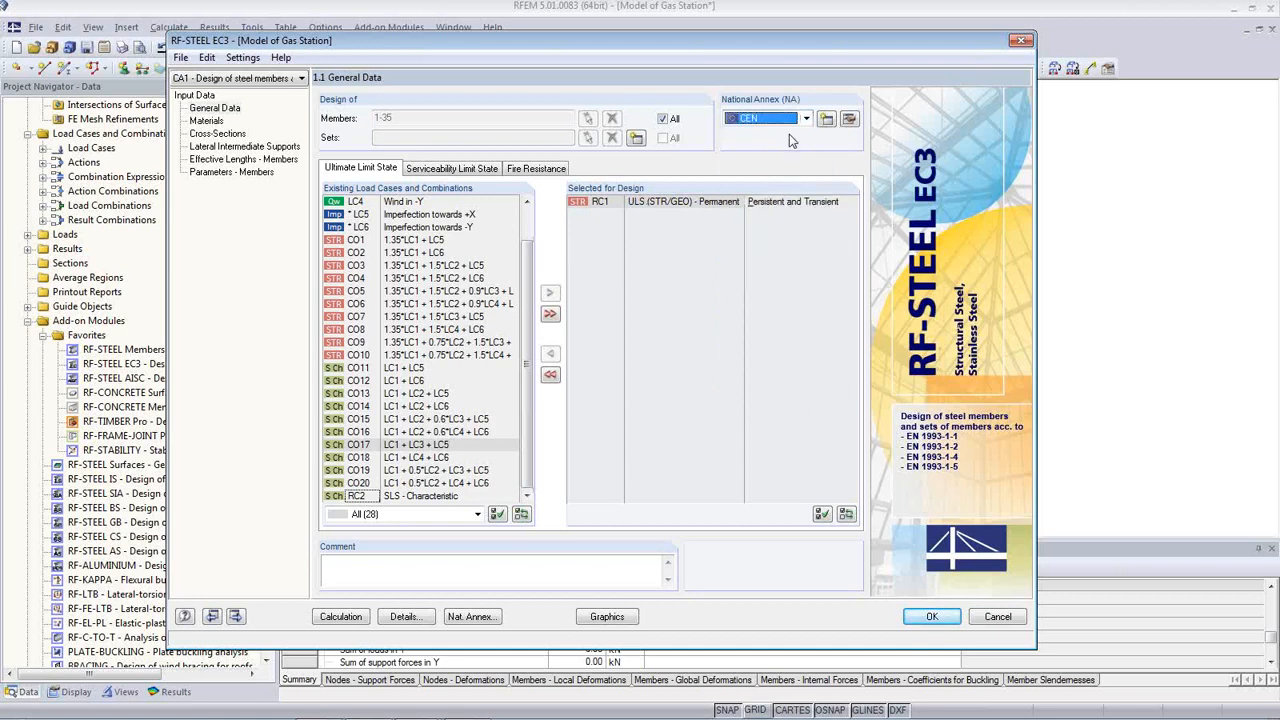
Step: Review the serviceability and fire resistance load selections, then show the S 235 Materials page
{"action": "left_click", "coordinate": [534, 169]}
{"action": "left_click", "coordinate": [454, 171]}
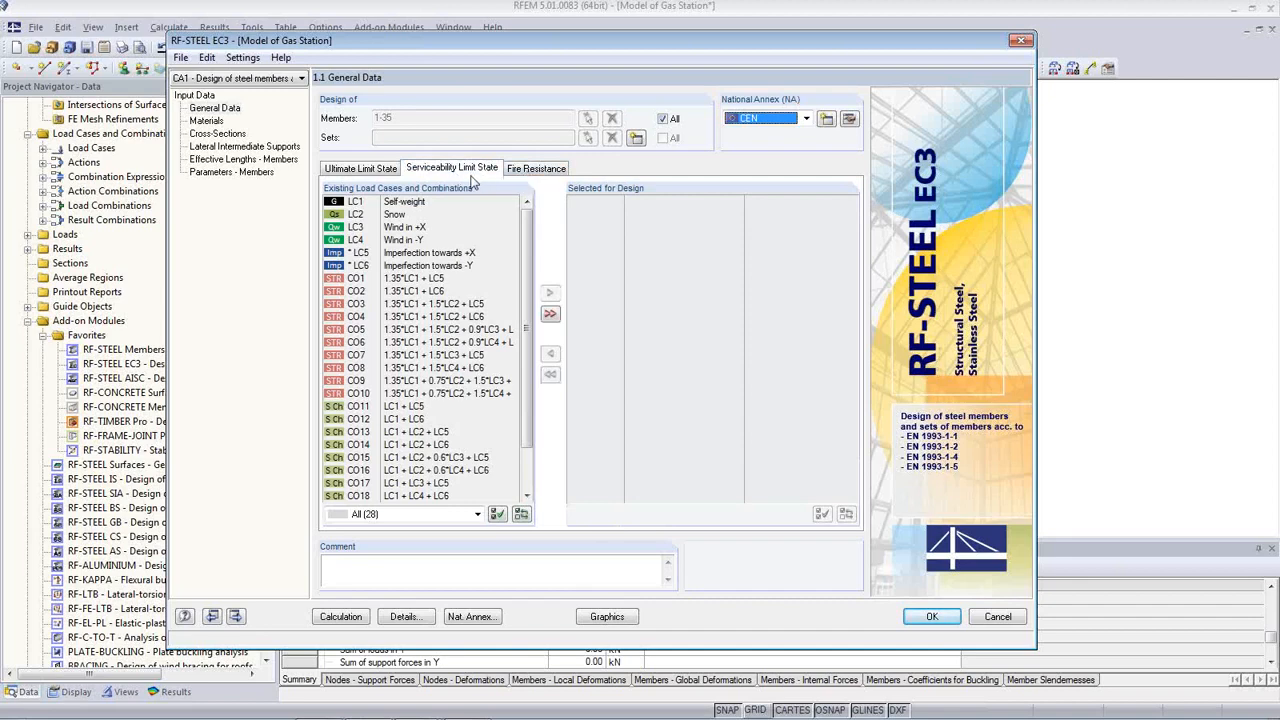
{"action": "left_click", "coordinate": [528, 172]}
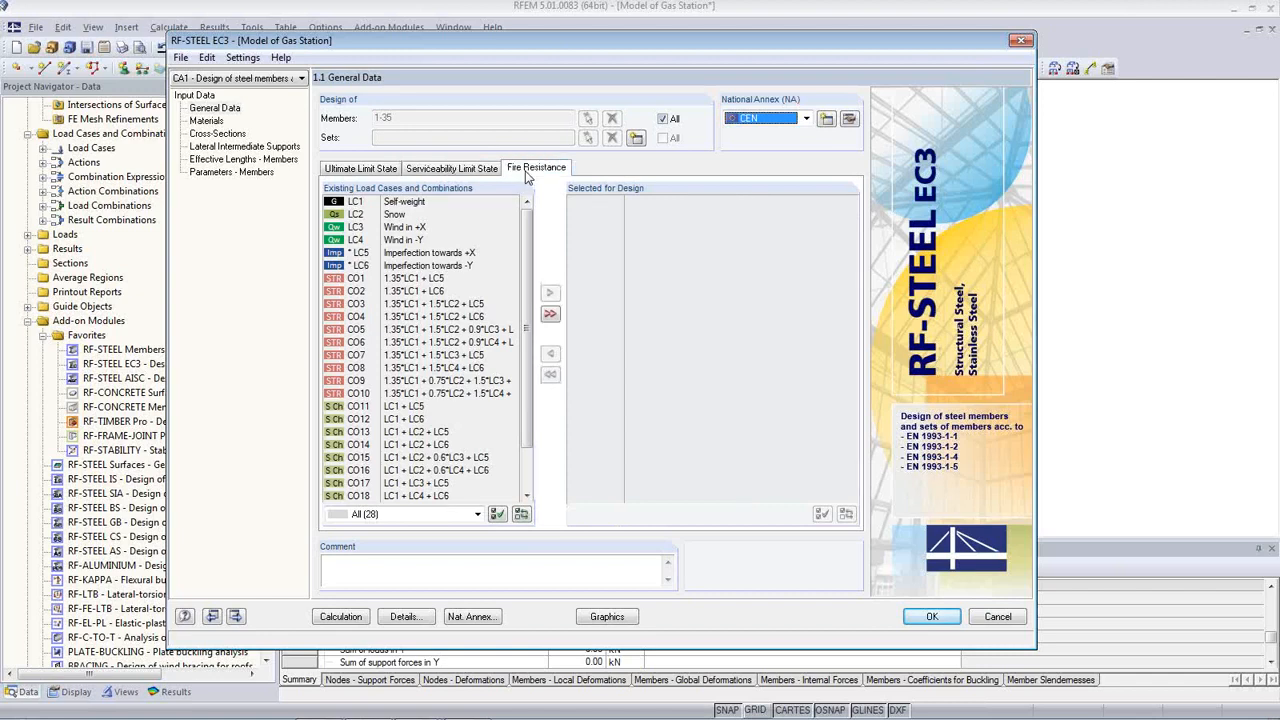
{"action": "left_click", "coordinate": [478, 172]}
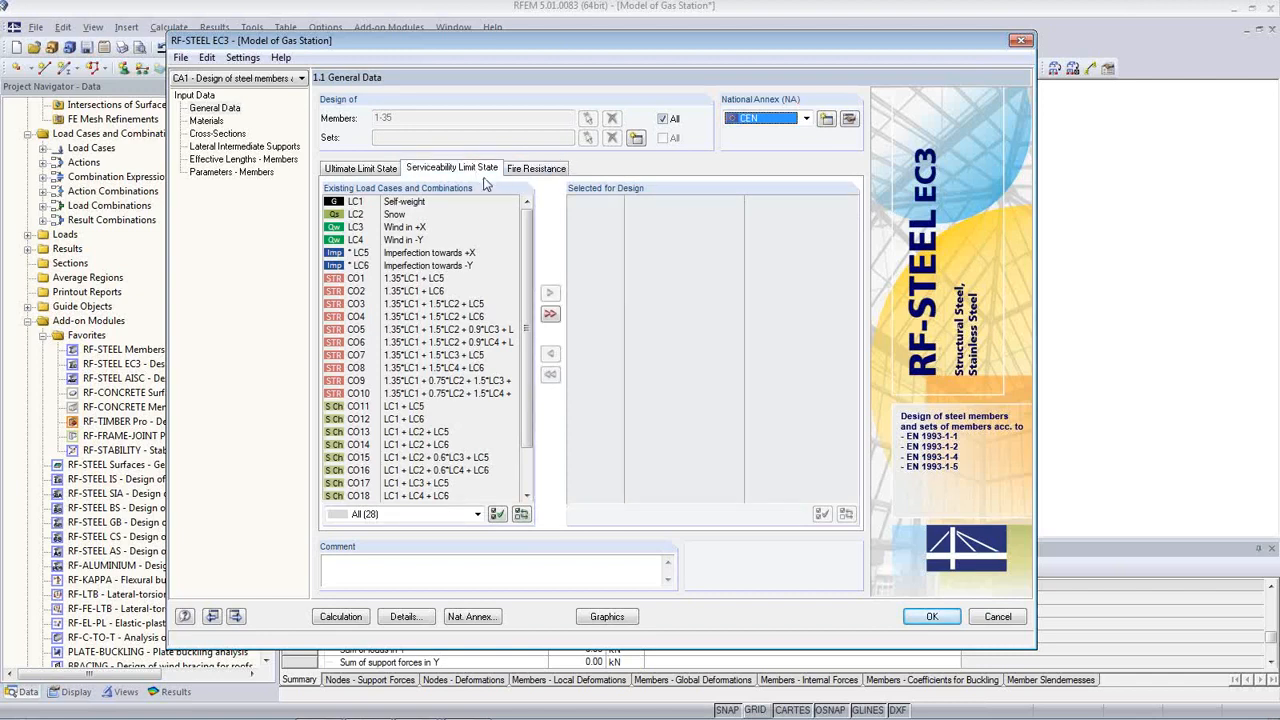
{"action": "left_click", "coordinate": [207, 121]}
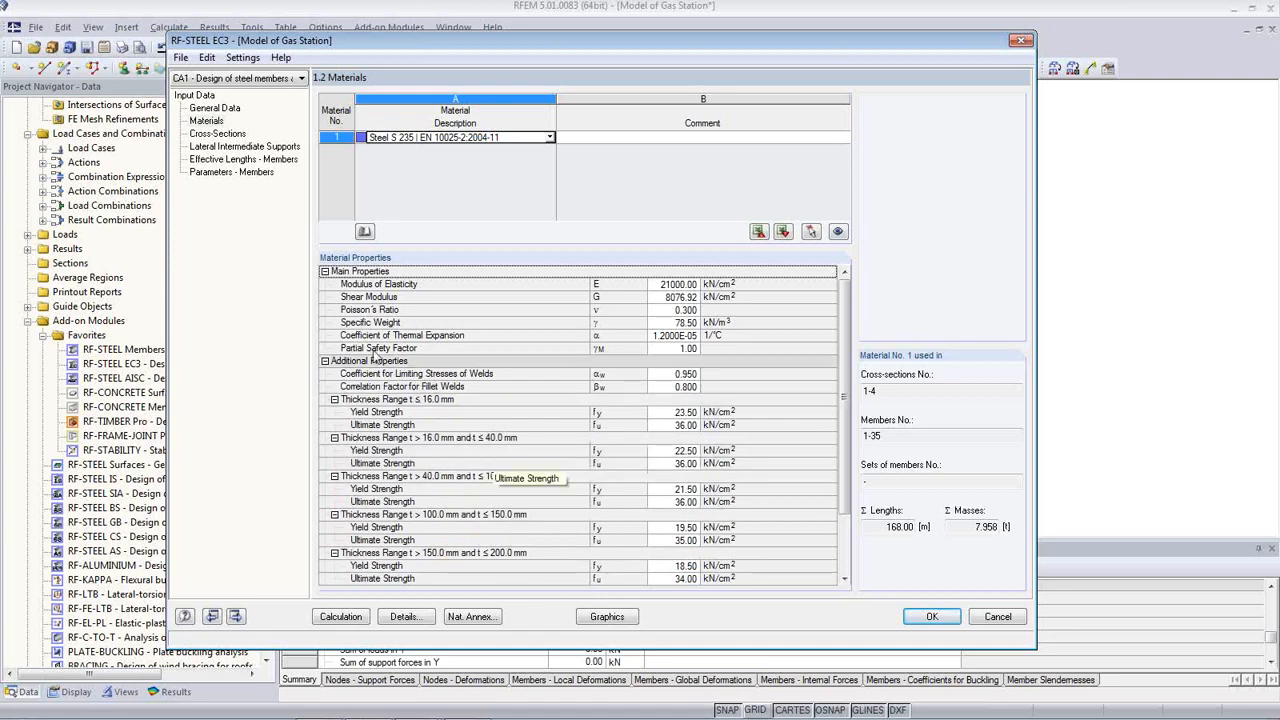
Step: In 1.3 Cross-Sections, set HEB 300, IPE 400 and IPE 300 to optimize 'From Current Row'
{"action": "left_click", "coordinate": [228, 136]}
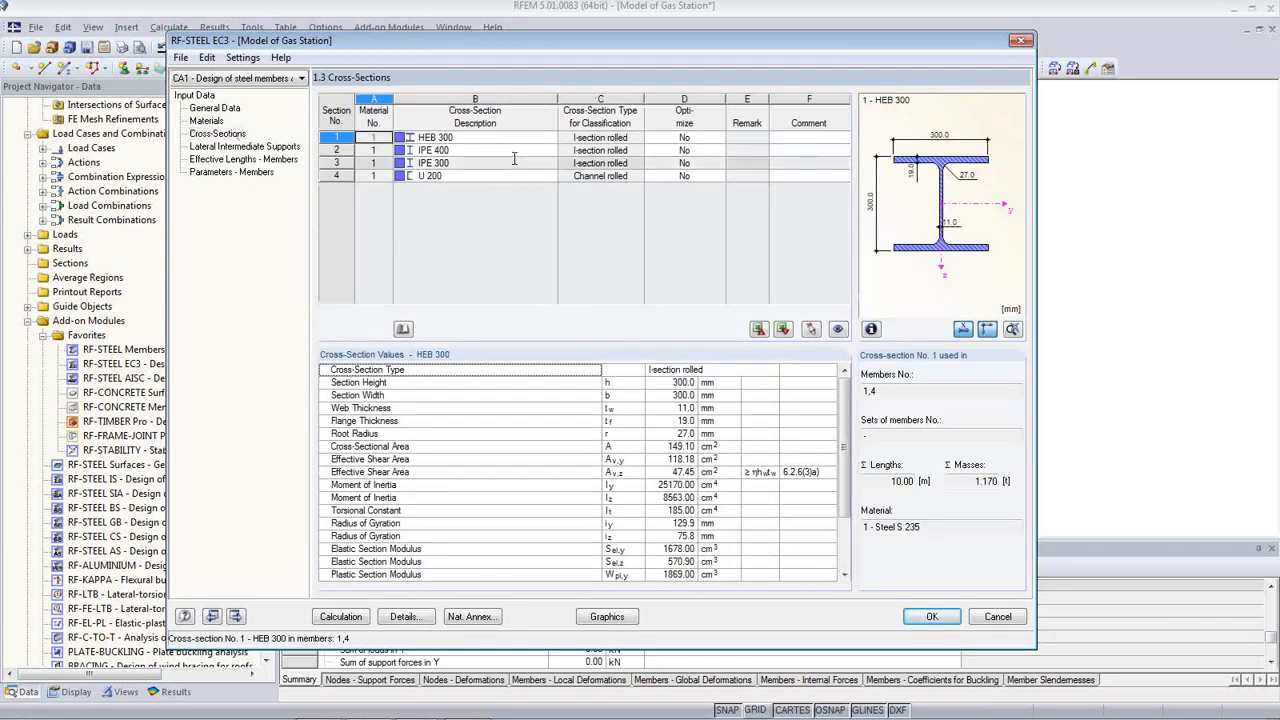
{"action": "left_click", "coordinate": [686, 138]}
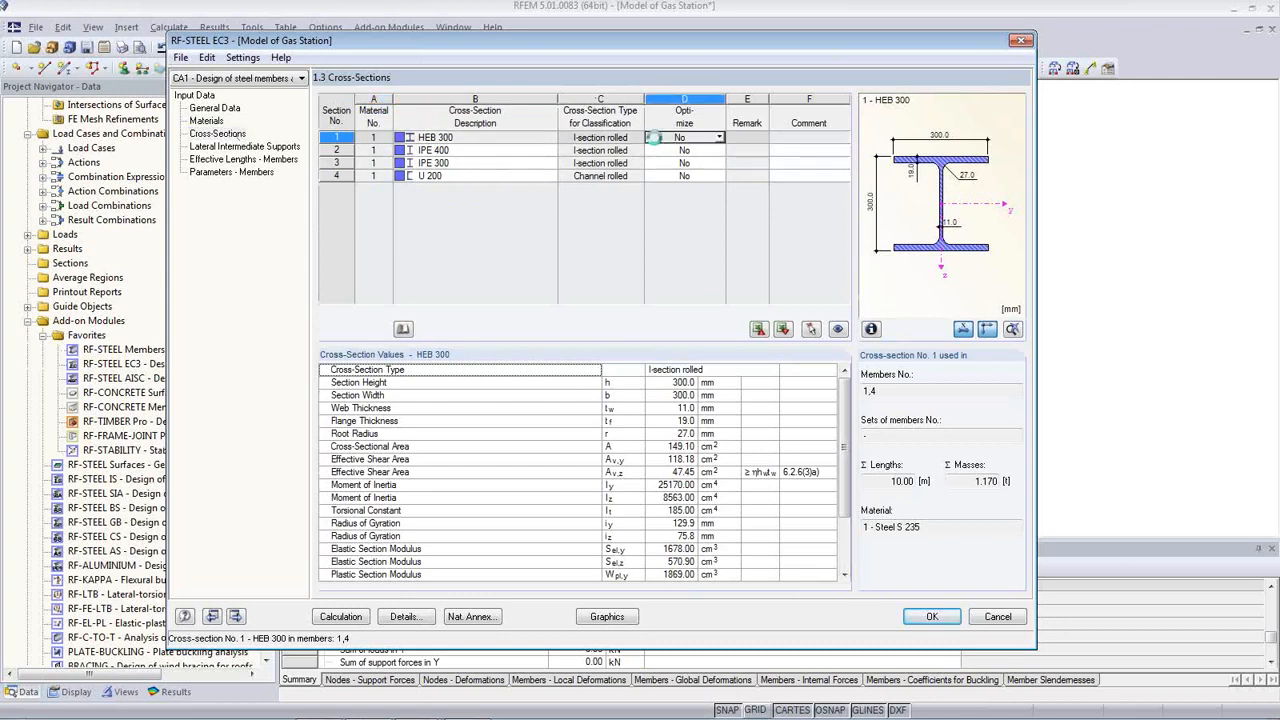
{"action": "left_click", "coordinate": [719, 138]}
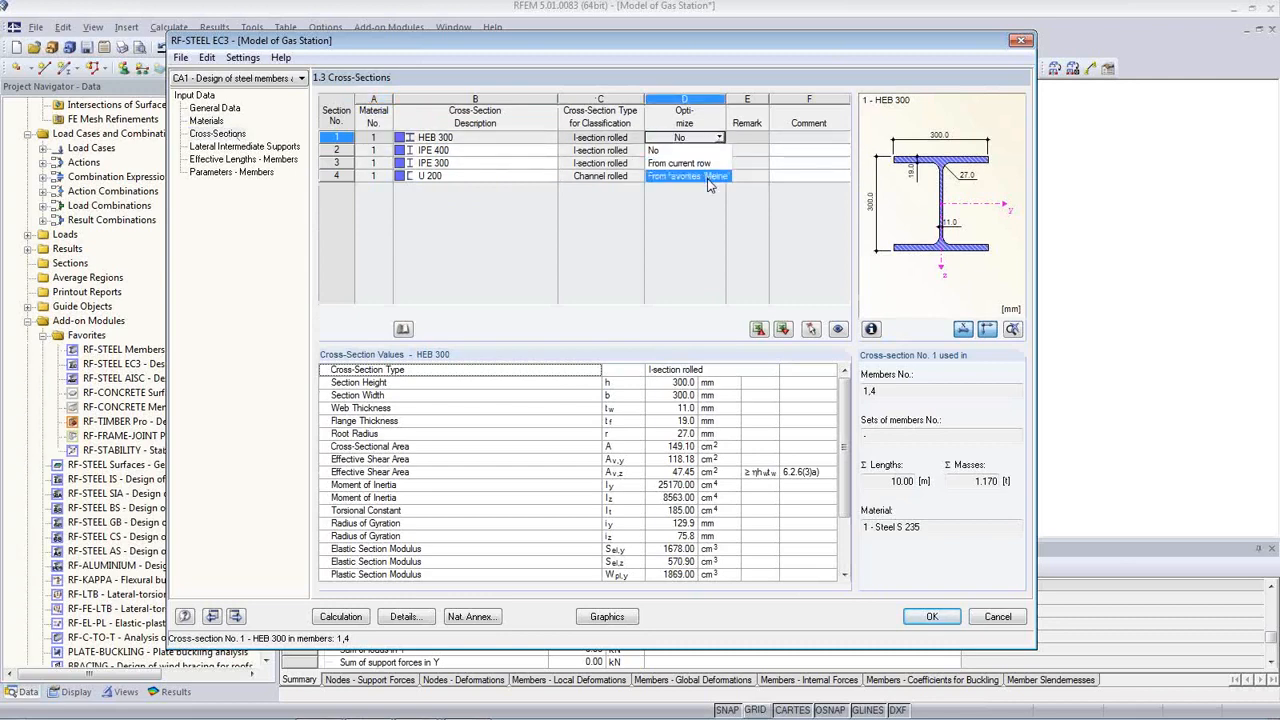
{"action": "left_click", "coordinate": [703, 165]}
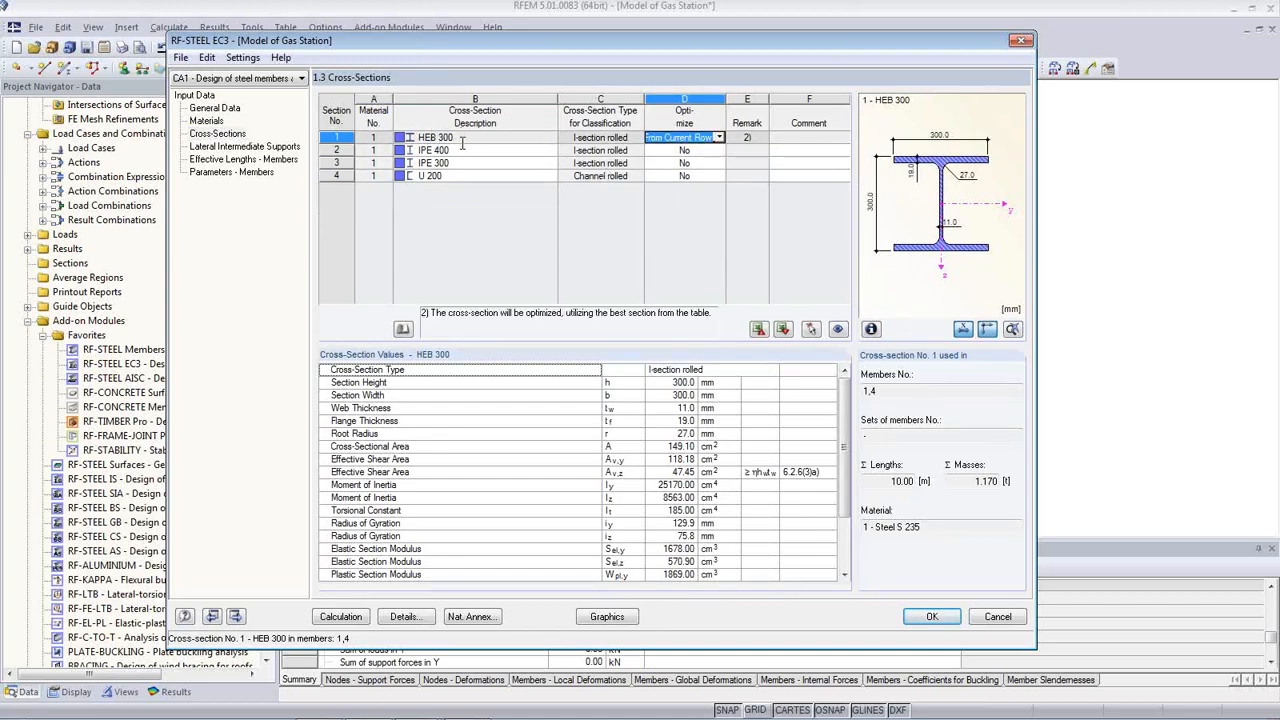
{"action": "left_click", "coordinate": [706, 150]}
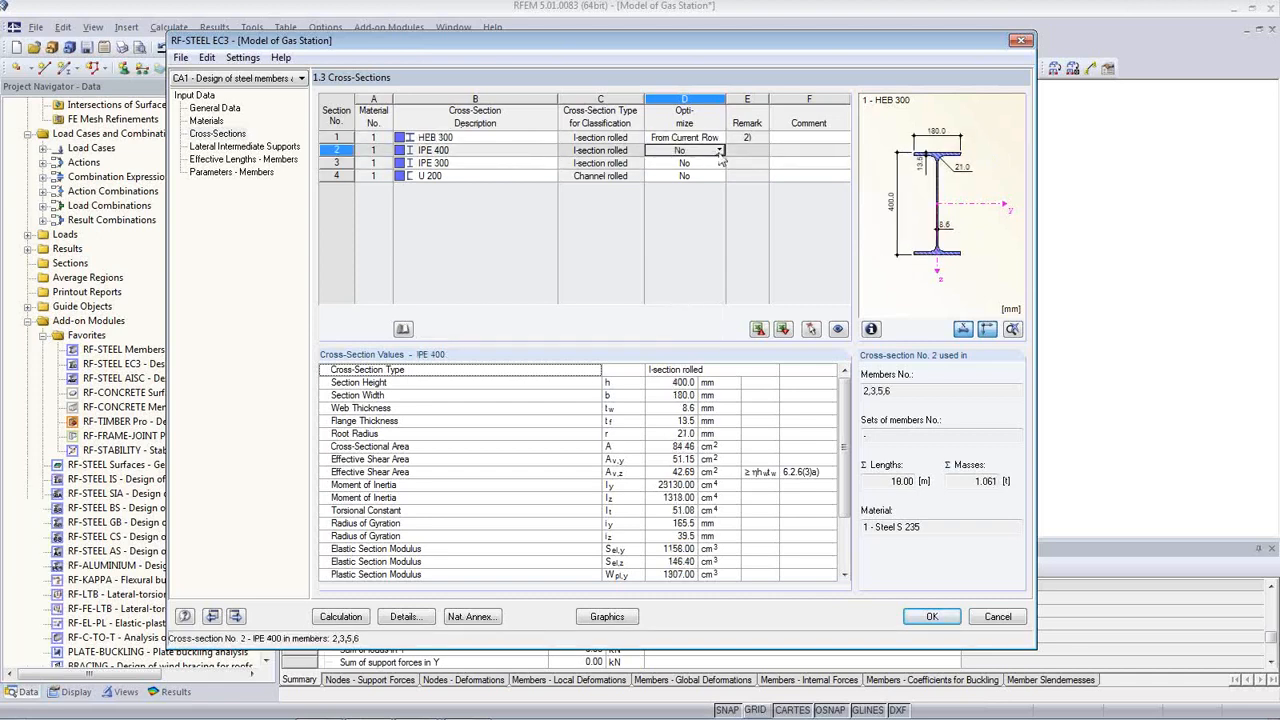
{"action": "left_click", "coordinate": [718, 150]}
{"action": "left_click", "coordinate": [705, 177]}
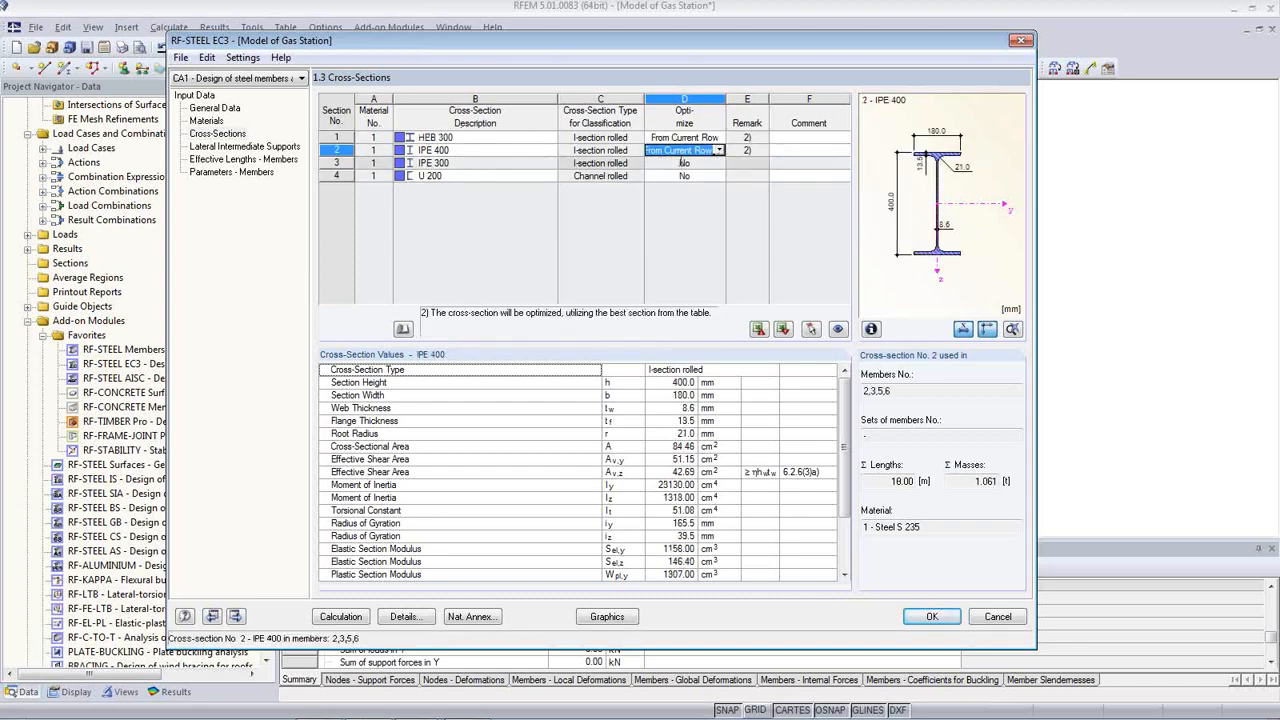
{"action": "left_click", "coordinate": [710, 163]}
{"action": "left_click", "coordinate": [718, 163]}
{"action": "left_click", "coordinate": [672, 189]}
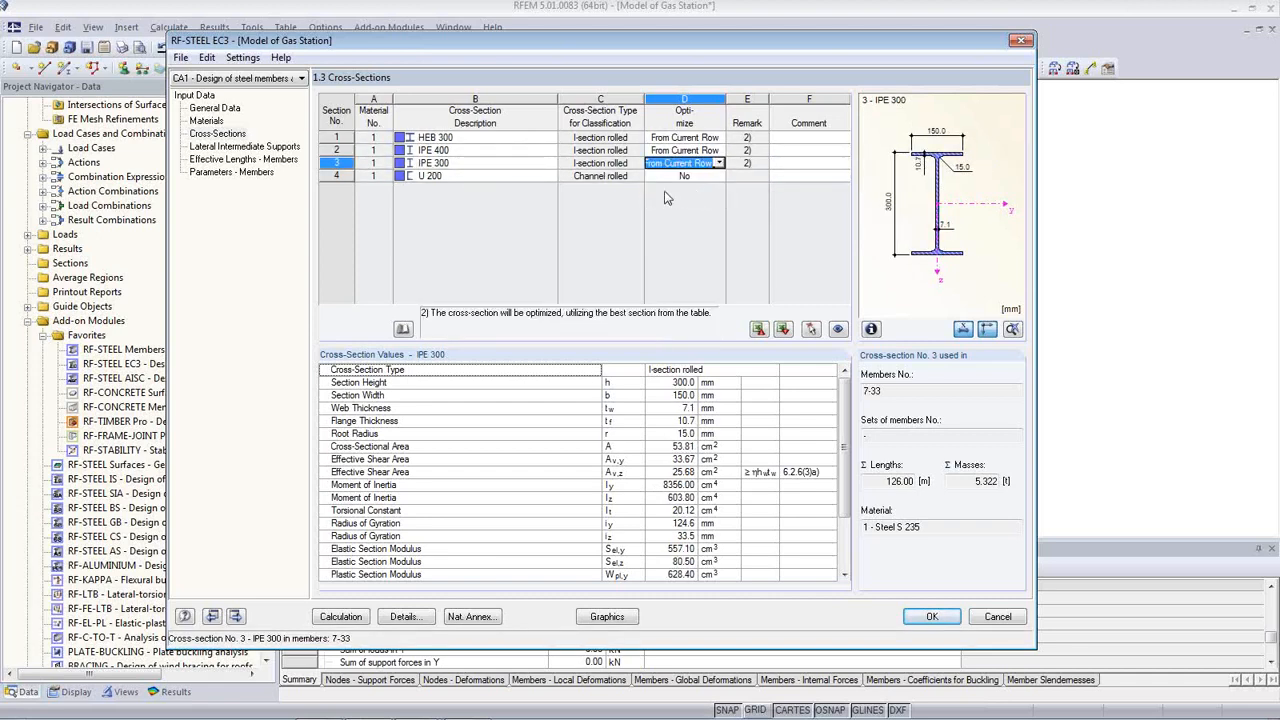
Step: Set U 200 to optimize 'From Current Row' and go to Lateral Intermediate Supports
{"action": "left_click", "coordinate": [700, 176]}
{"action": "left_click", "coordinate": [718, 176]}
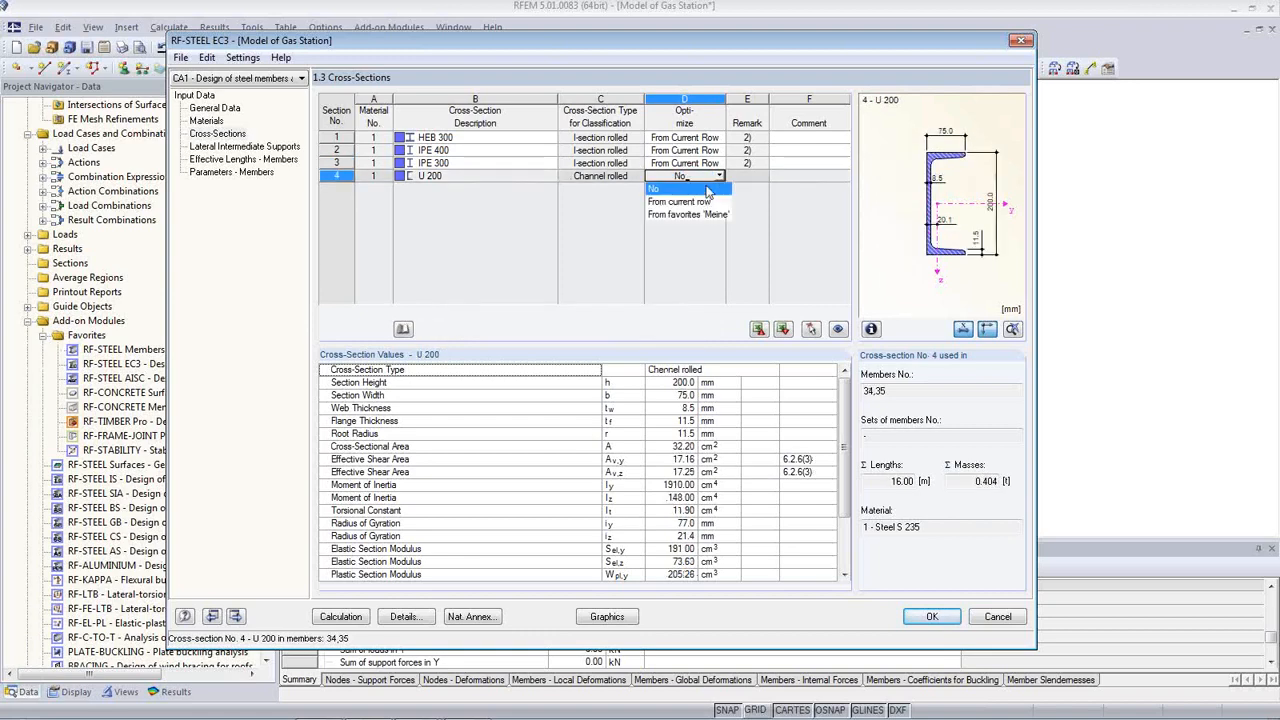
{"action": "left_click", "coordinate": [701, 203]}
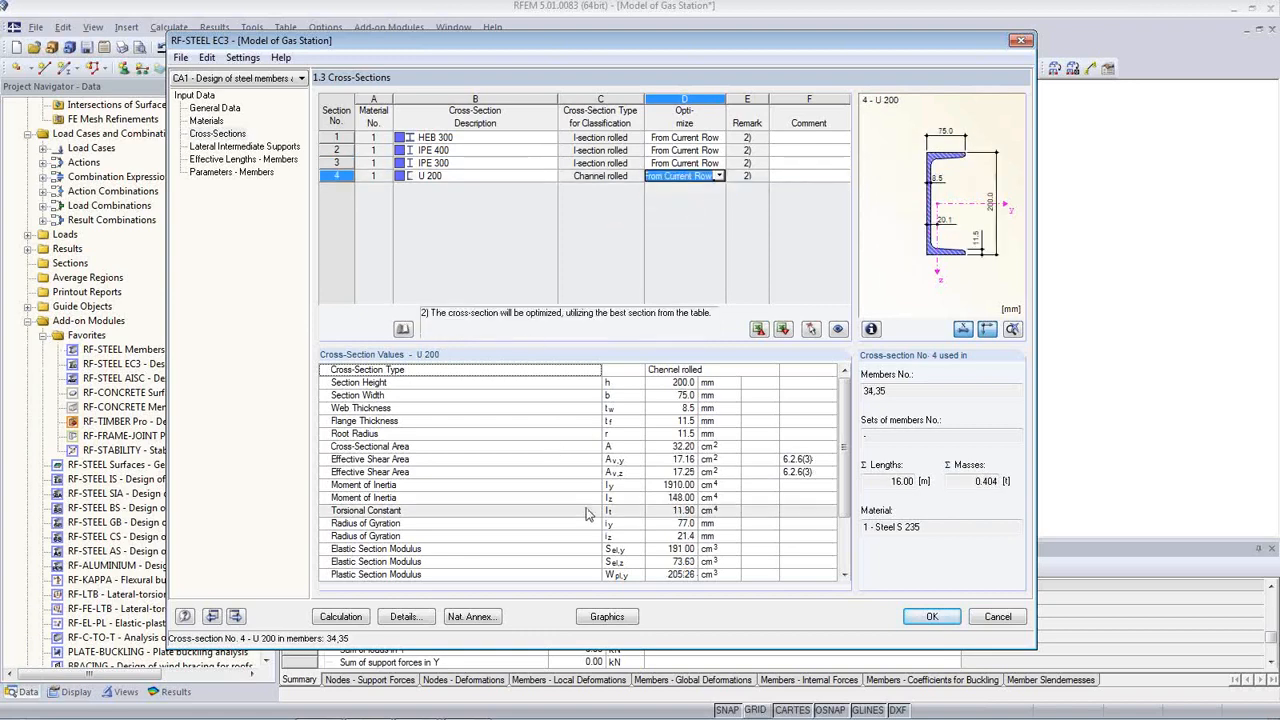
{"action": "left_click", "coordinate": [460, 435]}
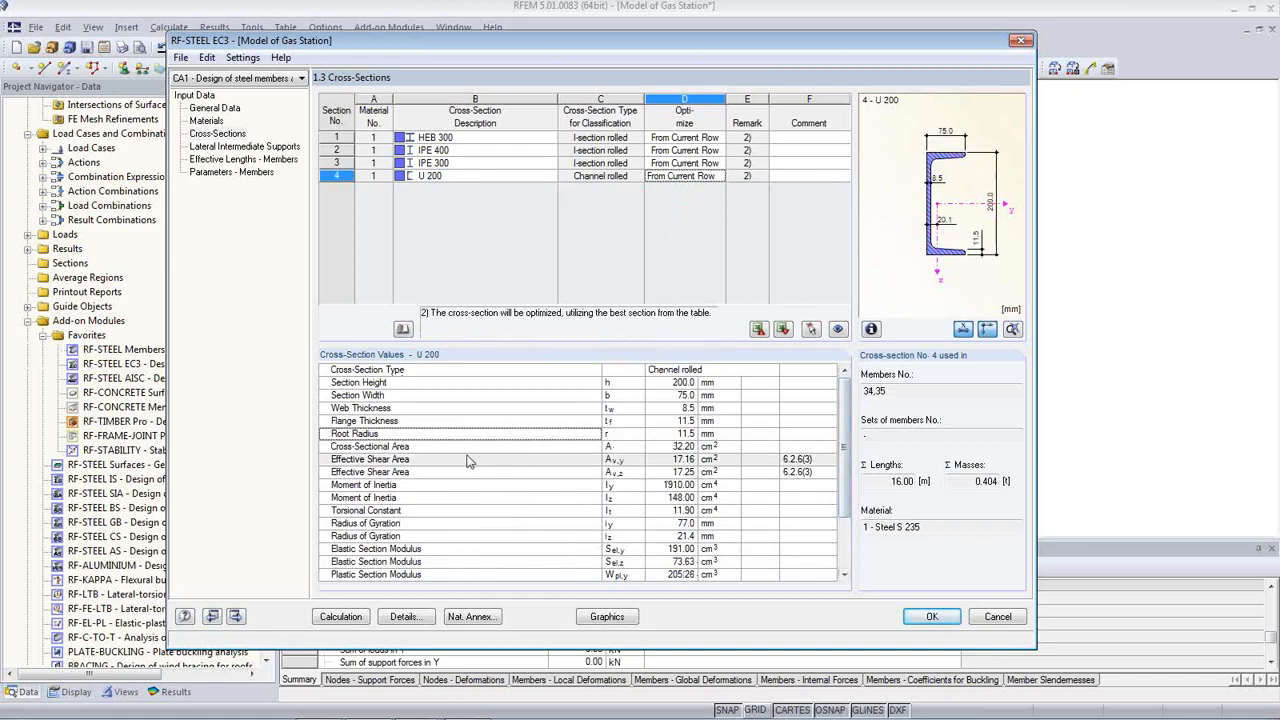
{"action": "left_click", "coordinate": [386, 462]}
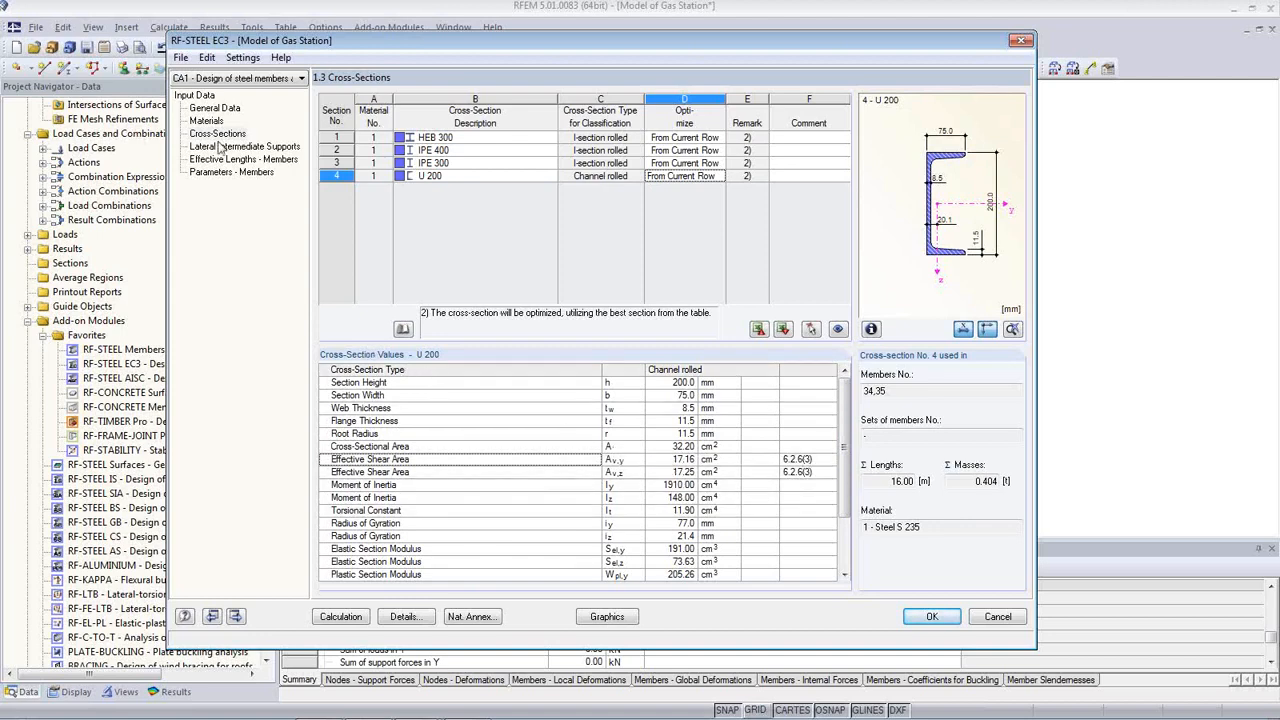
{"action": "left_click", "coordinate": [250, 150]}
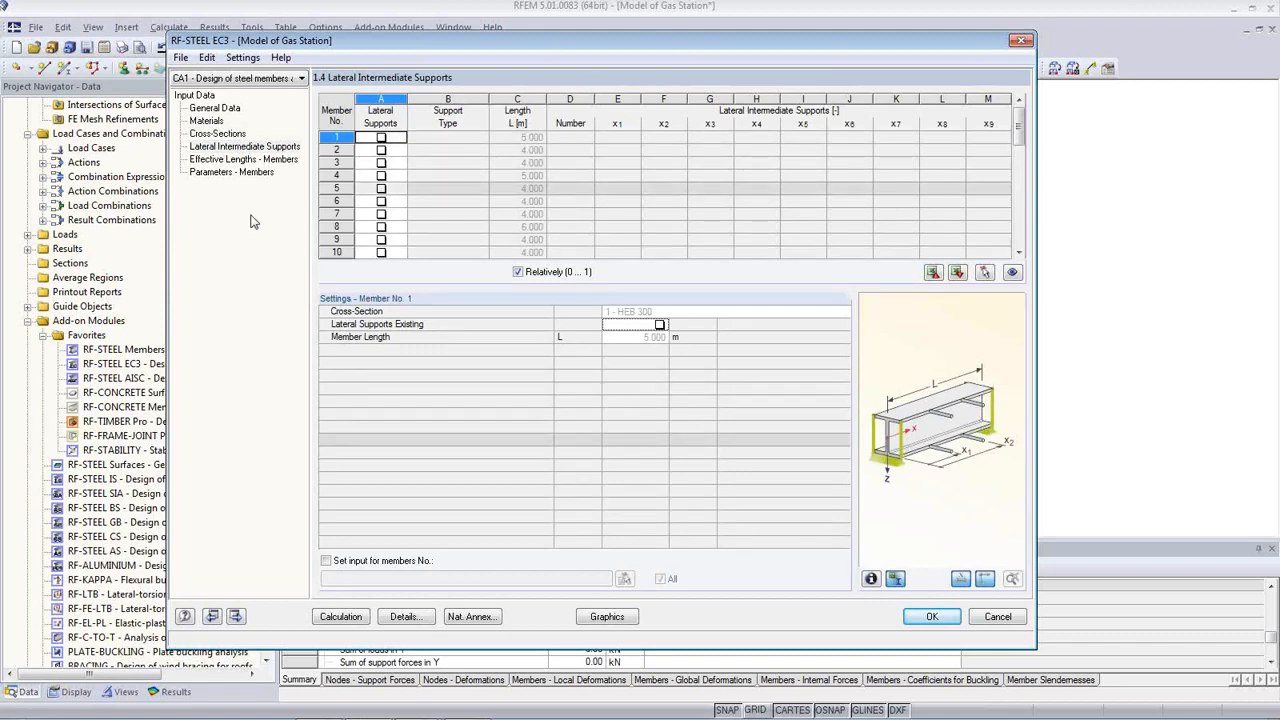
Step: Open Effective Lengths - Members and confirm member 1's kz coefficient stays at 1.0
{"action": "left_click", "coordinate": [245, 159]}
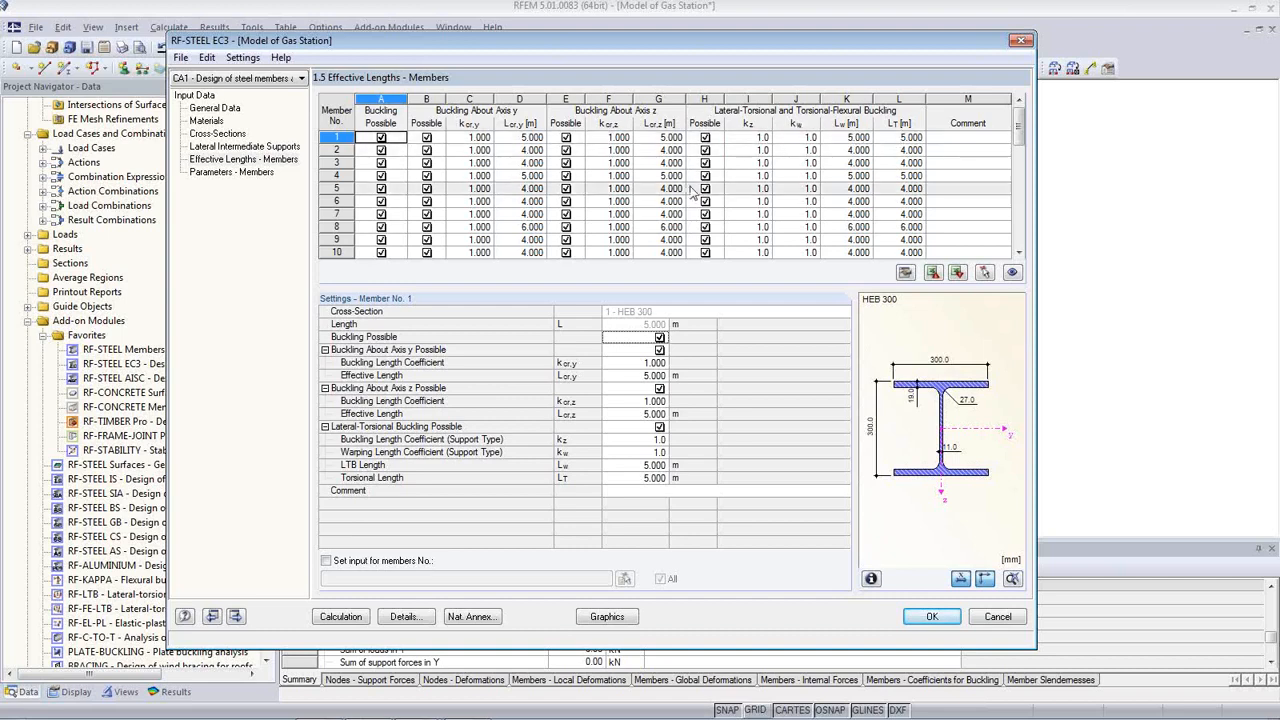
{"action": "left_click", "coordinate": [758, 139]}
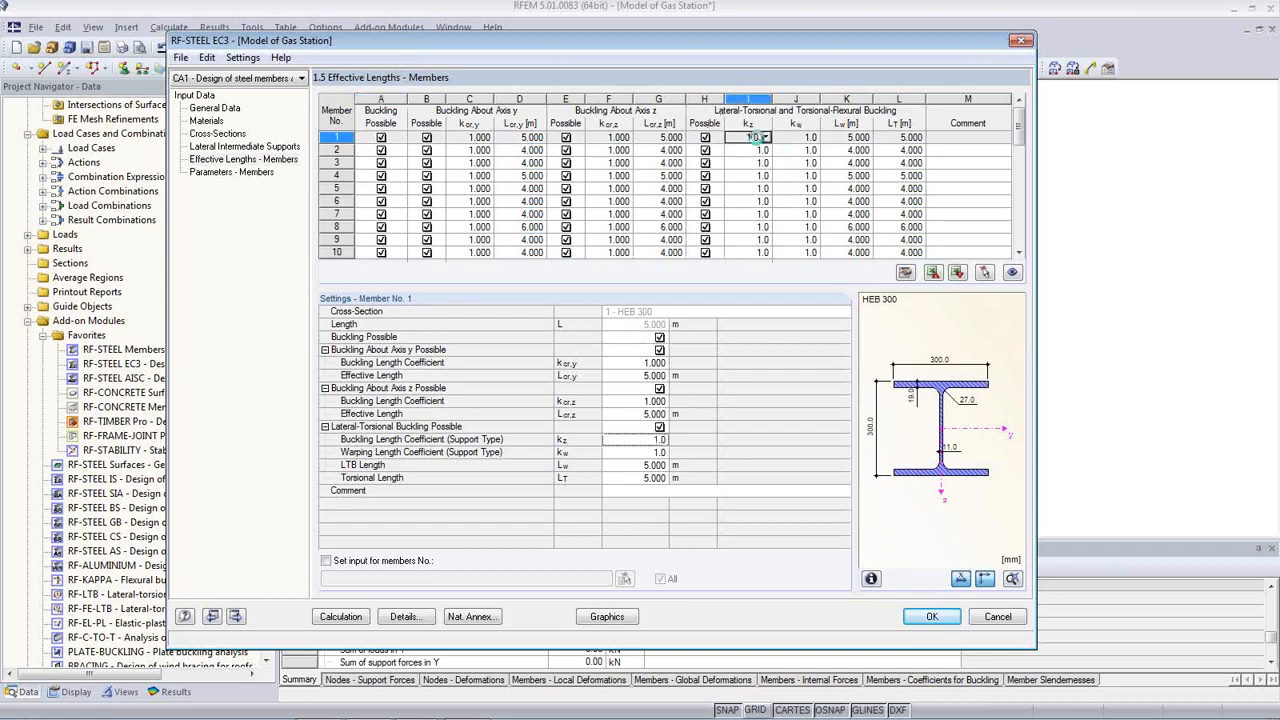
{"action": "left_click", "coordinate": [765, 138]}
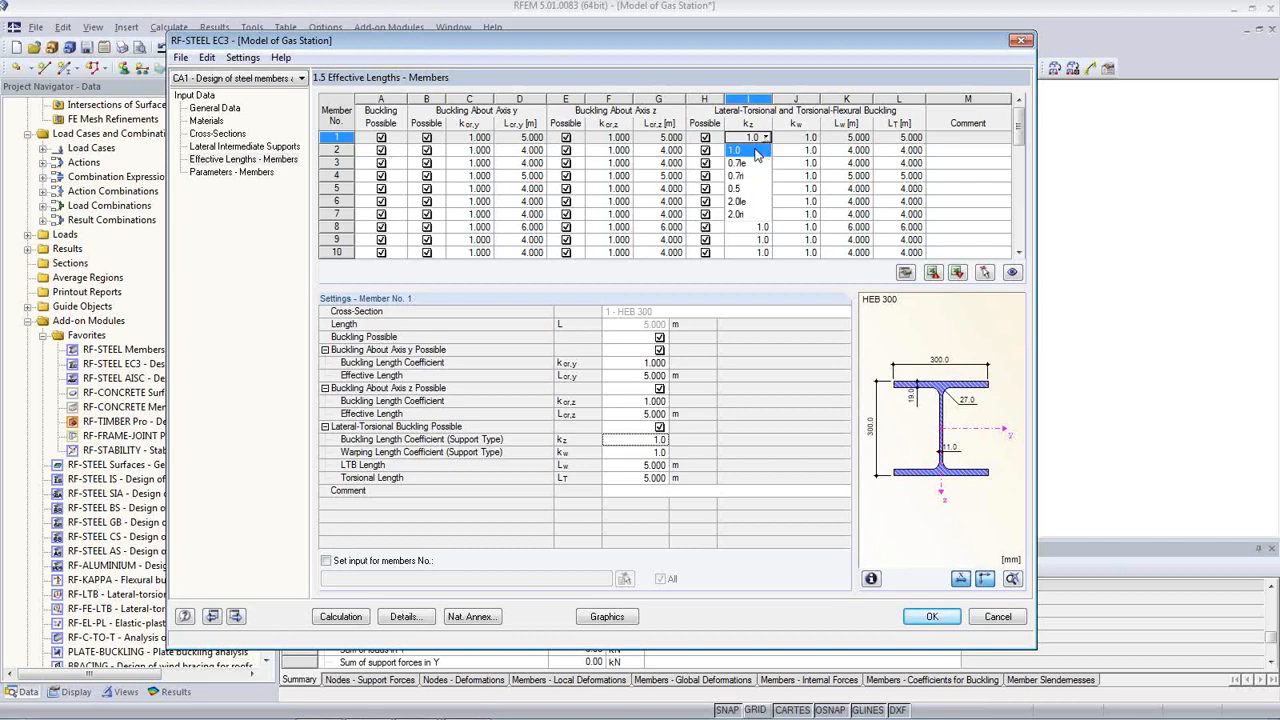
{"action": "left_click", "coordinate": [754, 153]}
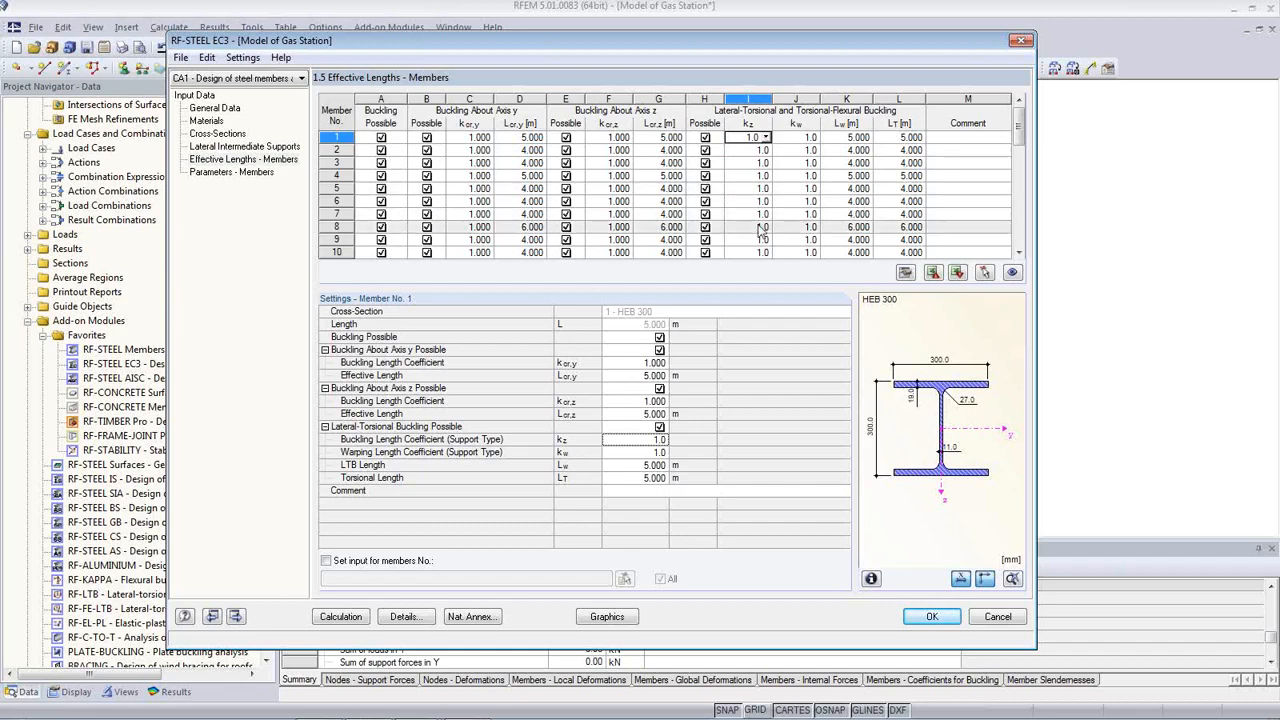
{"action": "mouse_move", "coordinate": [572, 44]}
{"action": "left_mouse_down"}
{"action": "mouse_move", "coordinate": [629, 399]}
{"action": "mouse_move", "coordinate": [584, 53]}
{"action": "left_mouse_up"}
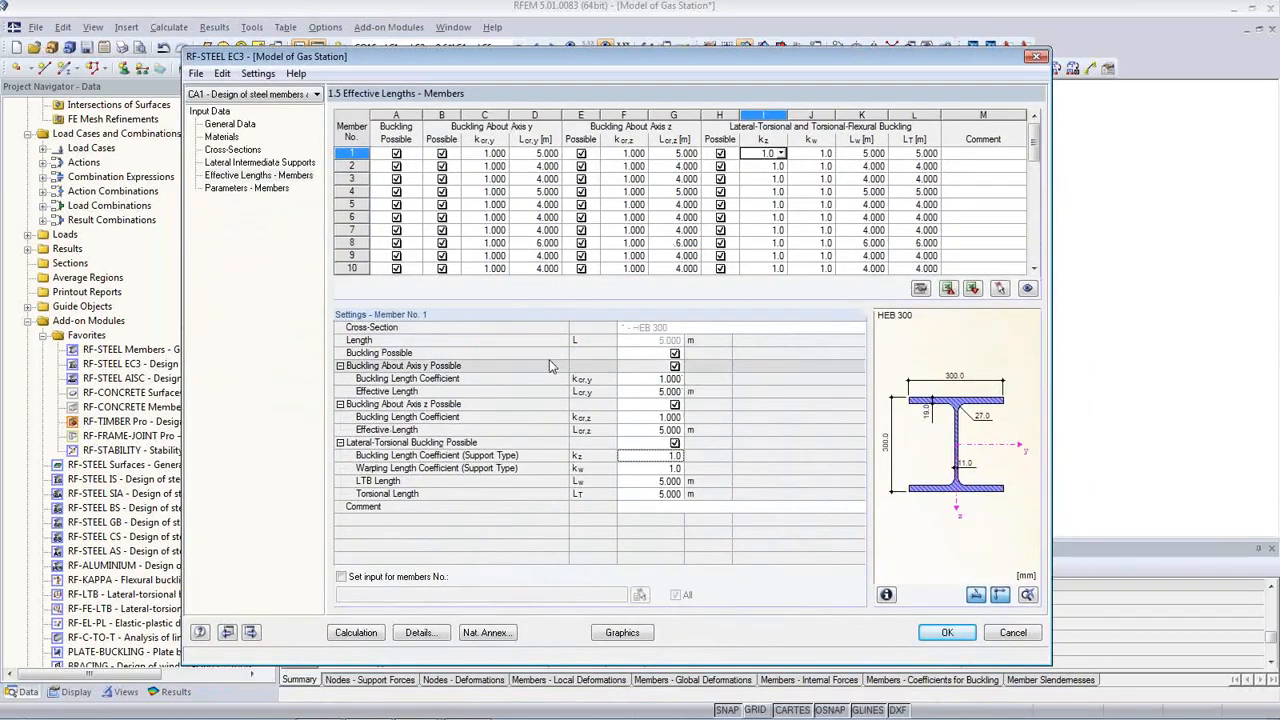
{"action": "left_click", "coordinate": [660, 380]}
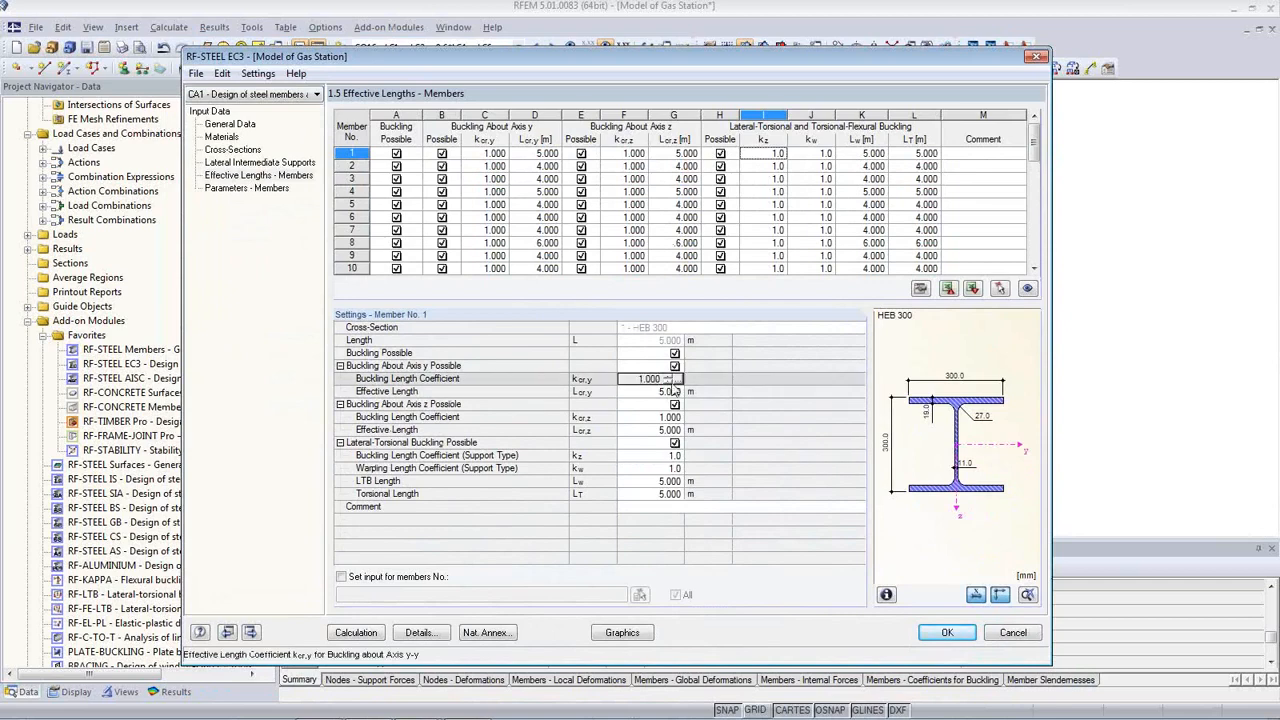
Step: Cancel the Select Buckling Length Coefficient dialog unchanged and open Parameters - Members
{"action": "left_click", "coordinate": [675, 381]}
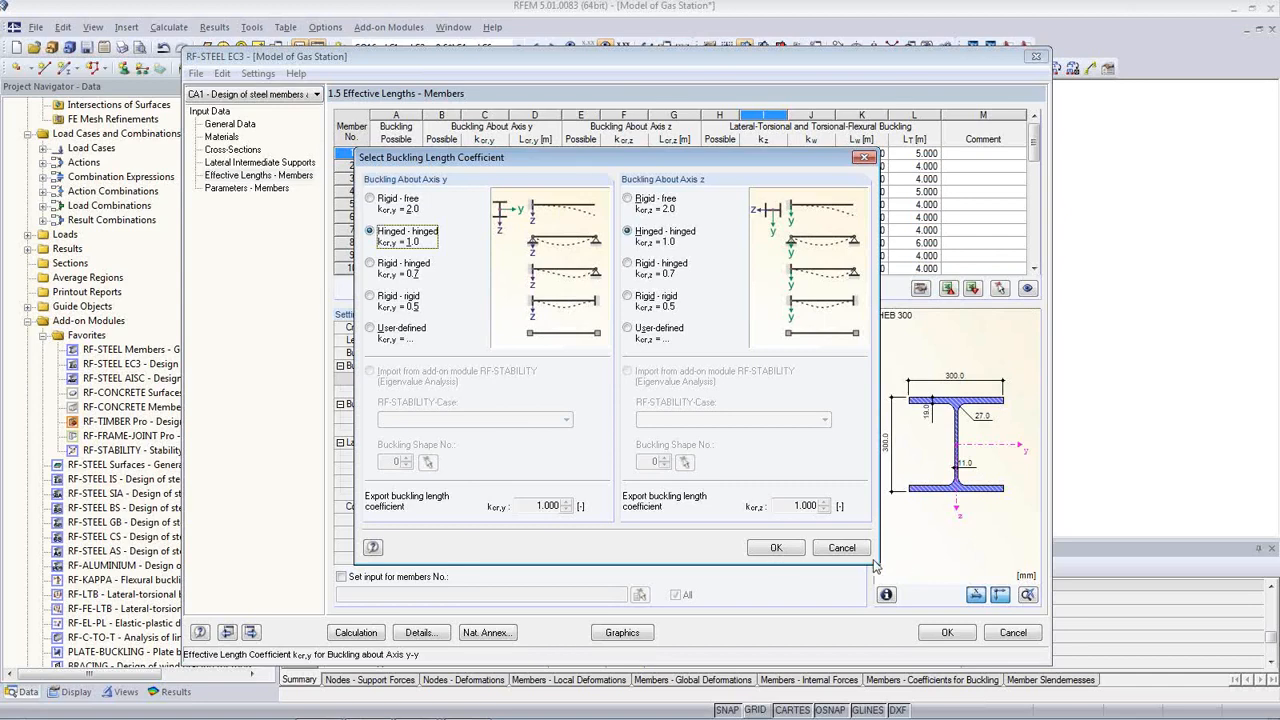
{"action": "left_click", "coordinate": [842, 548]}
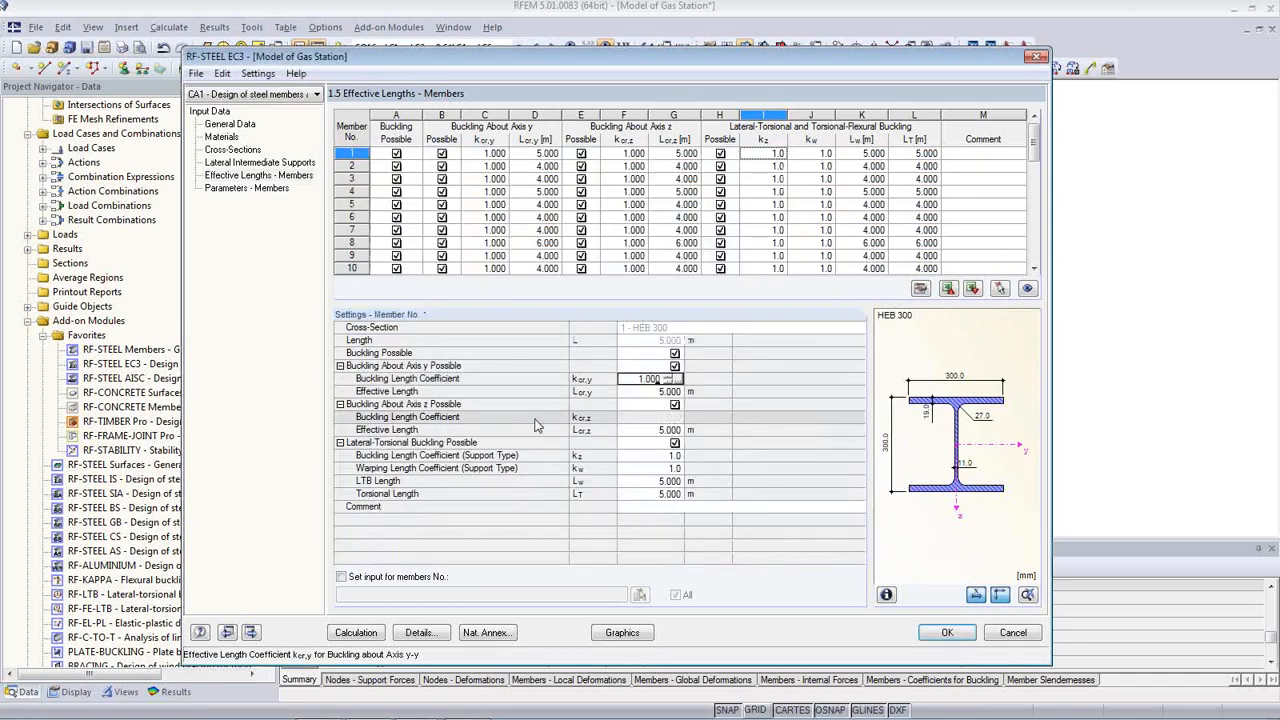
{"action": "left_click", "coordinate": [245, 189]}
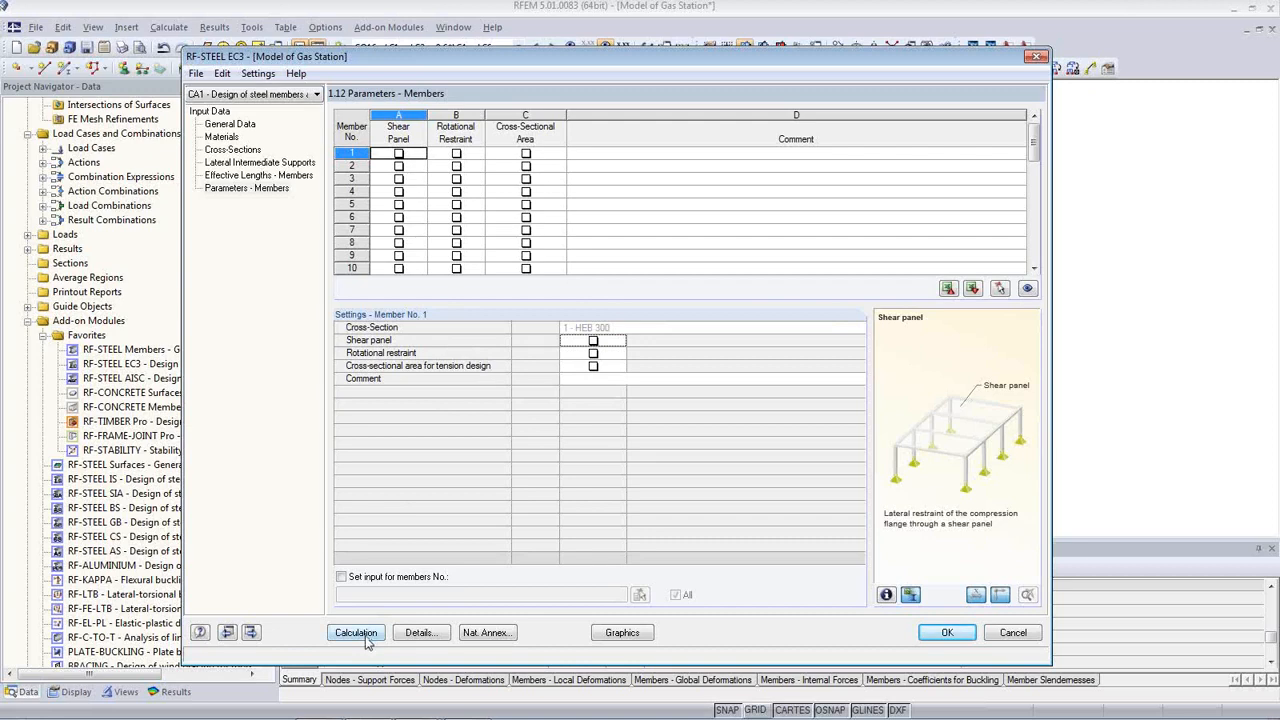
{"action": "left_click", "coordinate": [419, 633]}
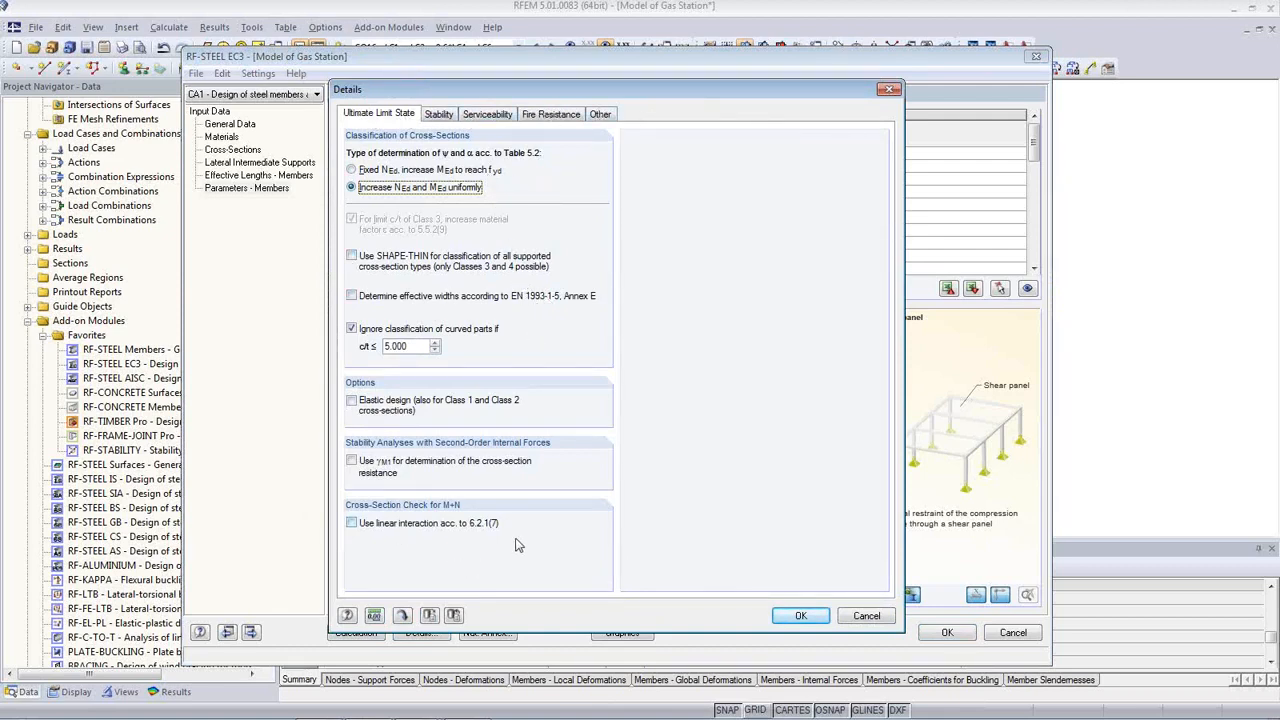
{"action": "left_click", "coordinate": [442, 117]}
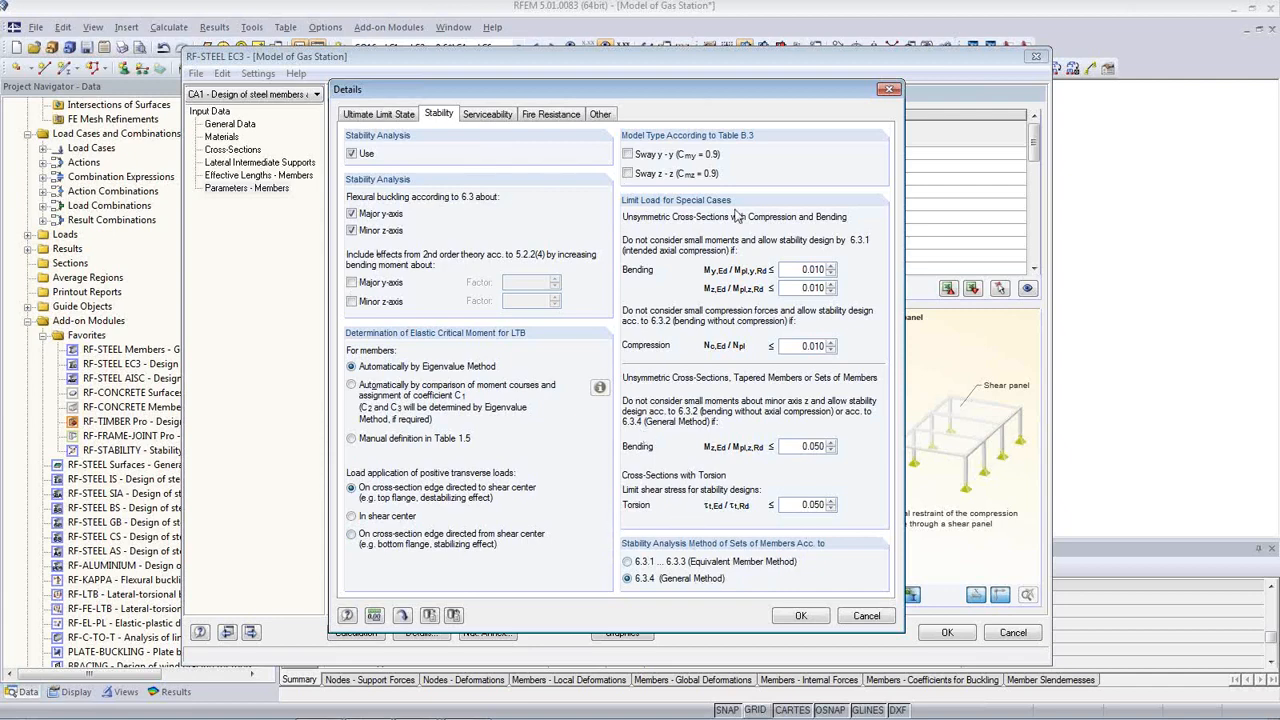
{"action": "left_click", "coordinate": [488, 114]}
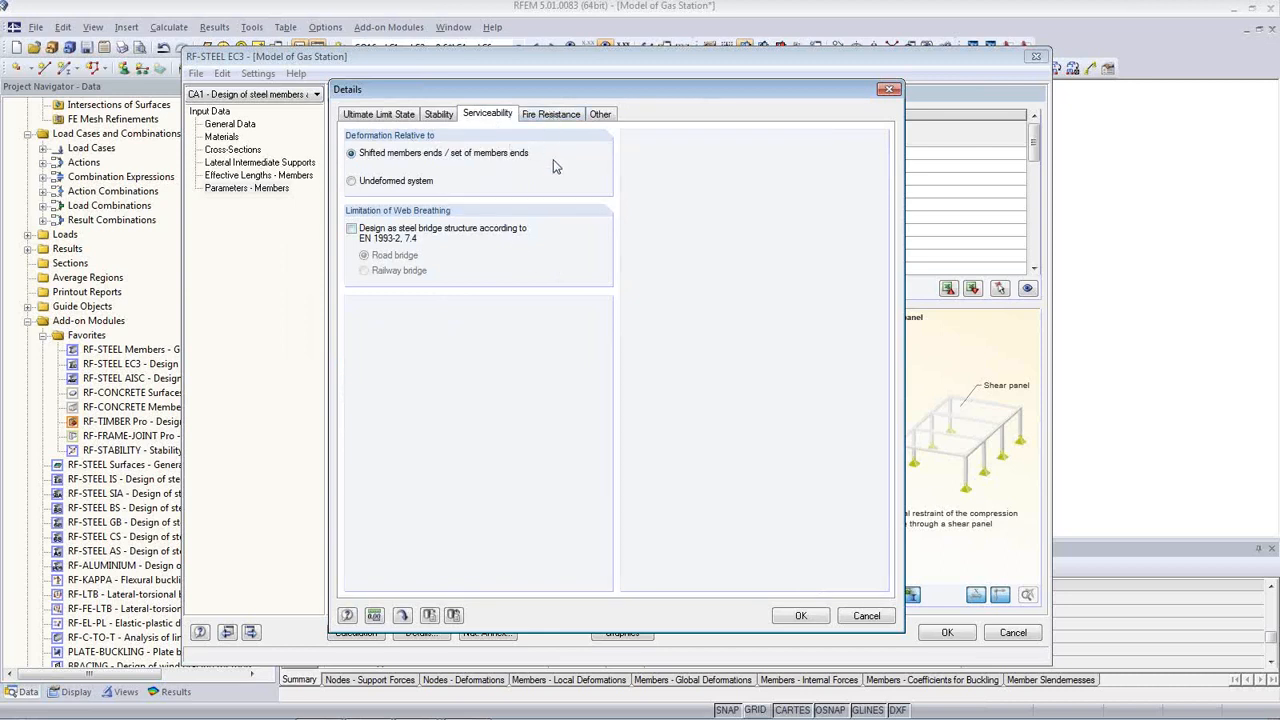
{"action": "left_click", "coordinate": [561, 115]}
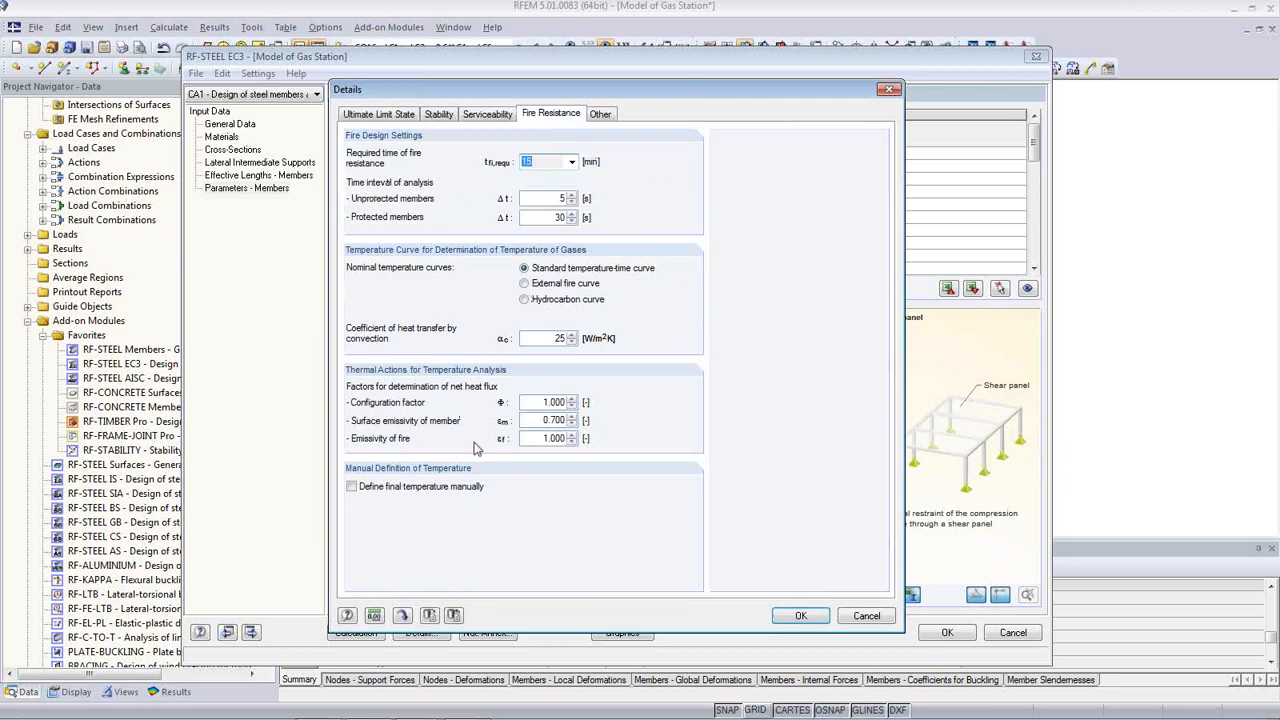
{"action": "left_click", "coordinate": [600, 114]}
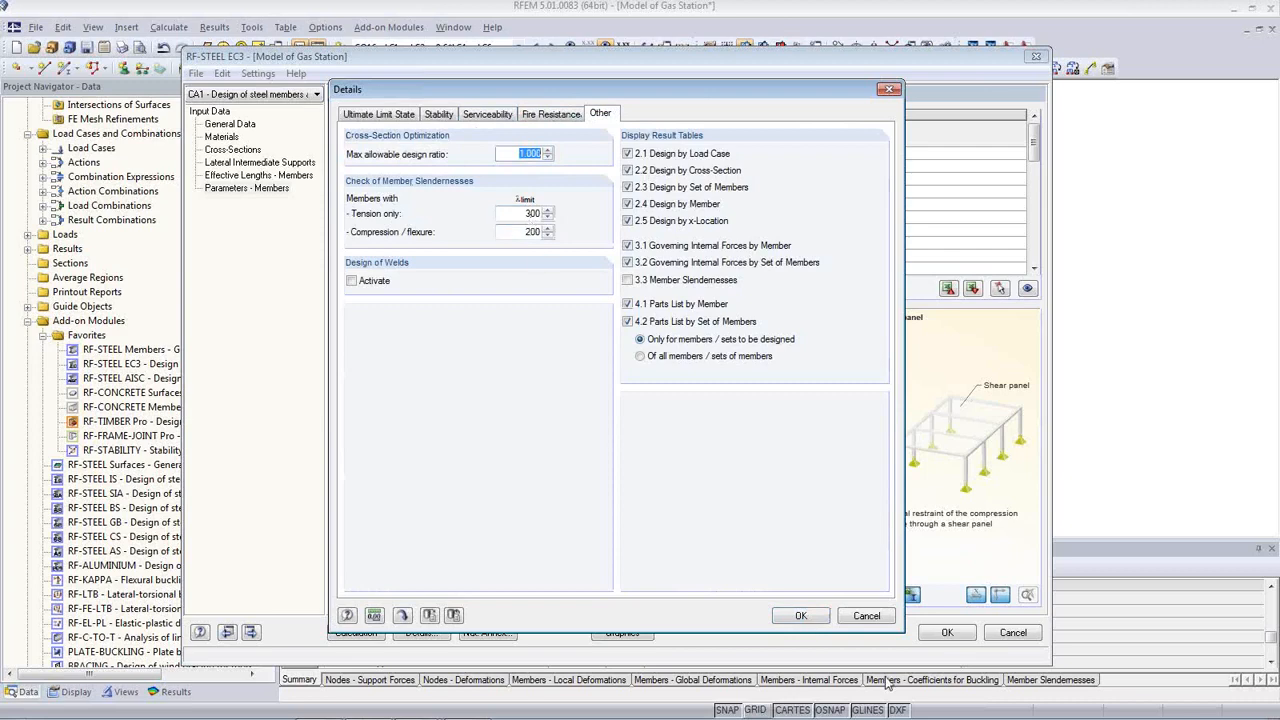
{"action": "left_click", "coordinate": [805, 617]}
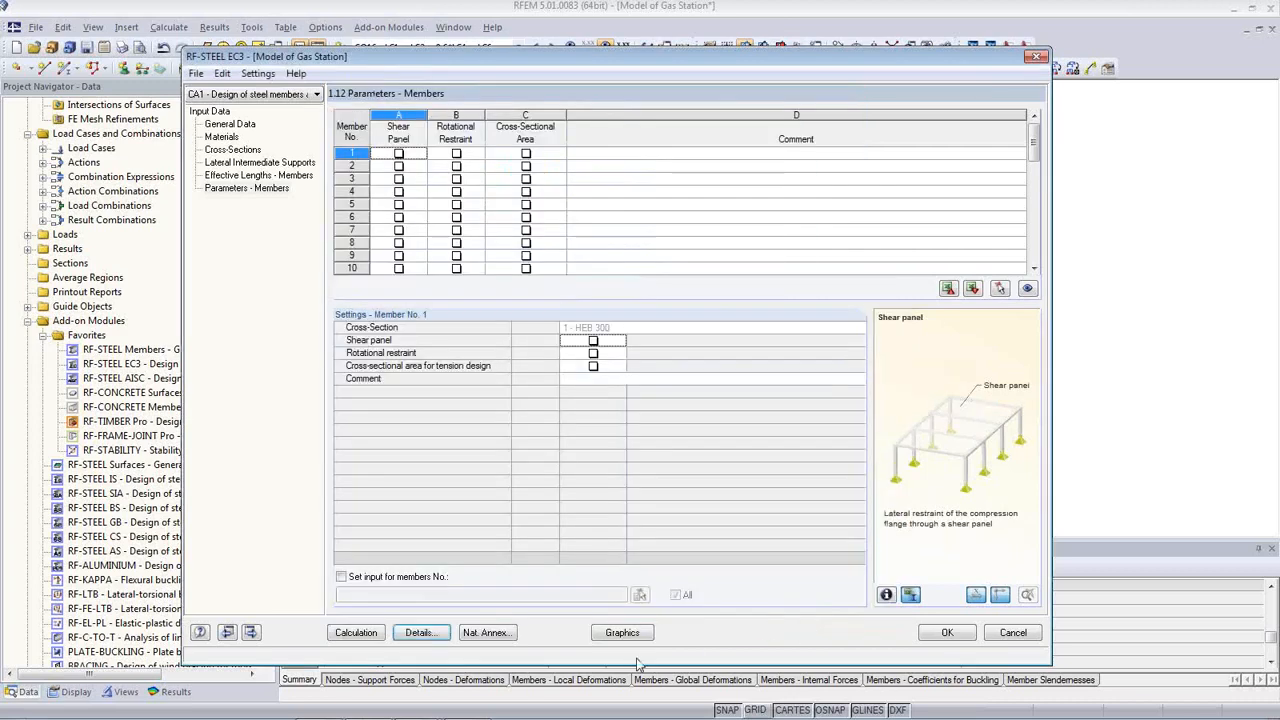
{"action": "left_click", "coordinate": [500, 634]}
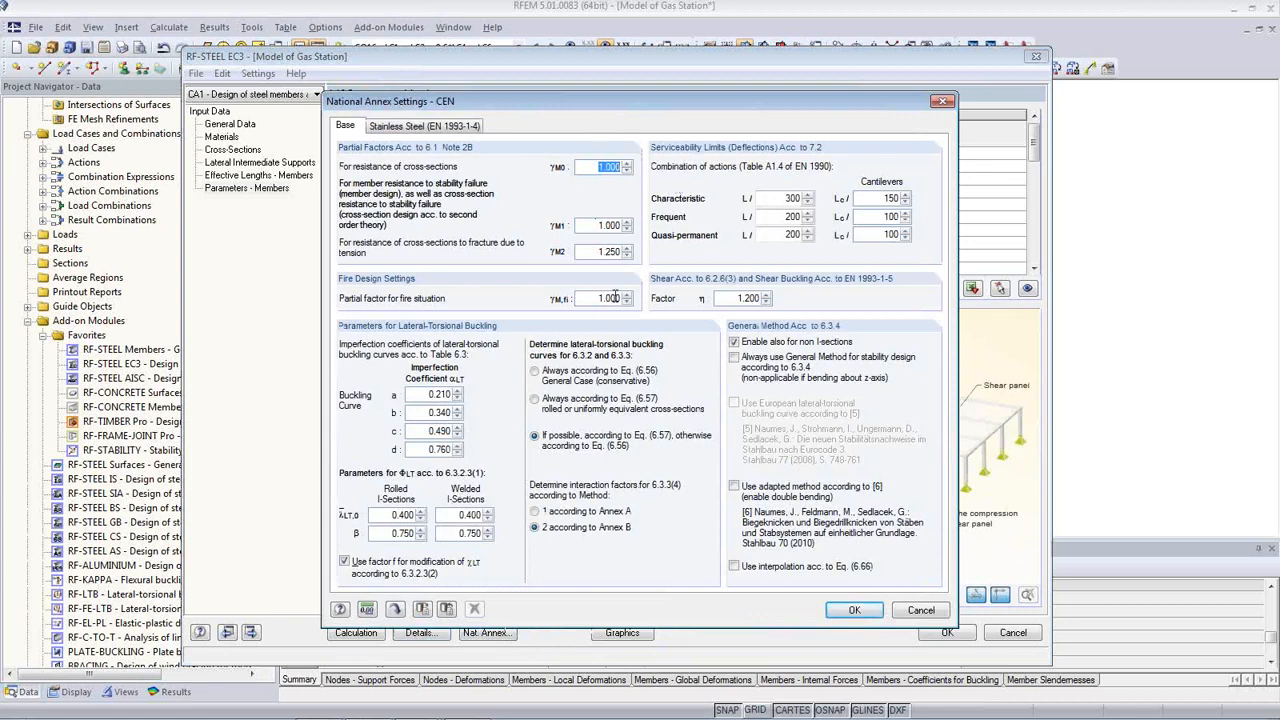
{"action": "left_click", "coordinate": [779, 197]}
{"action": "left_click", "coordinate": [410, 128]}
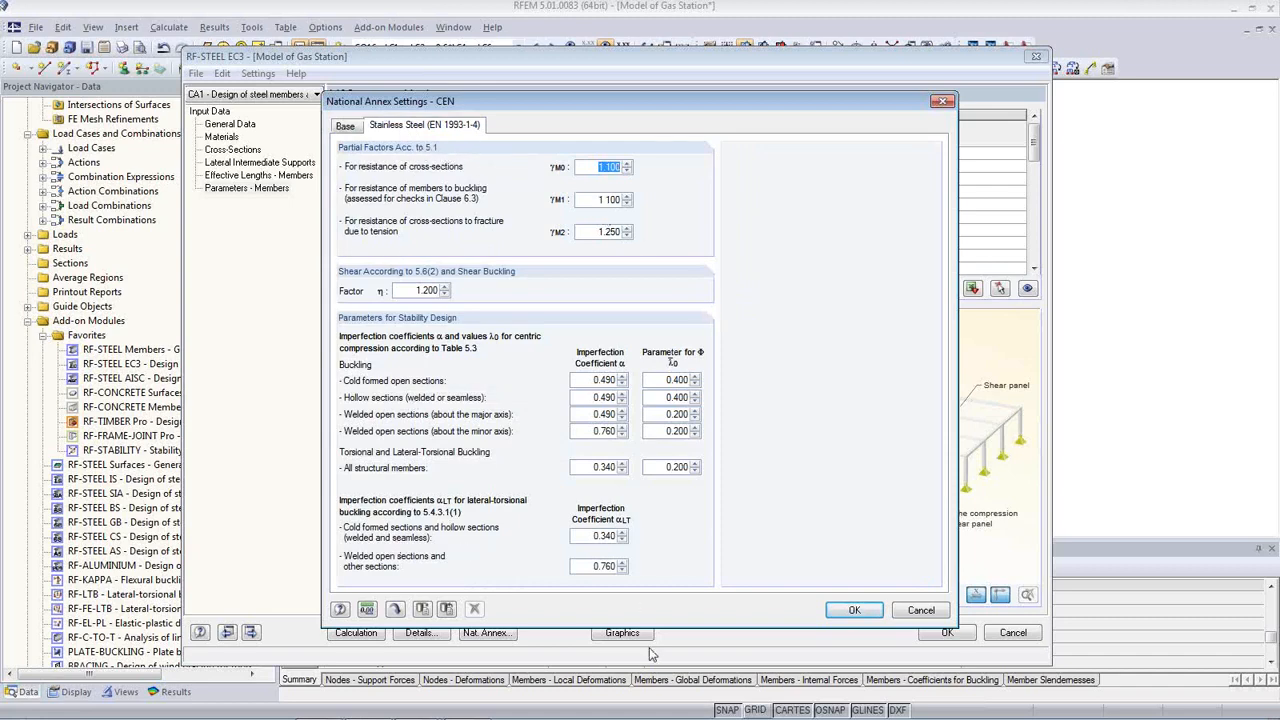
{"action": "left_click", "coordinate": [853, 618]}
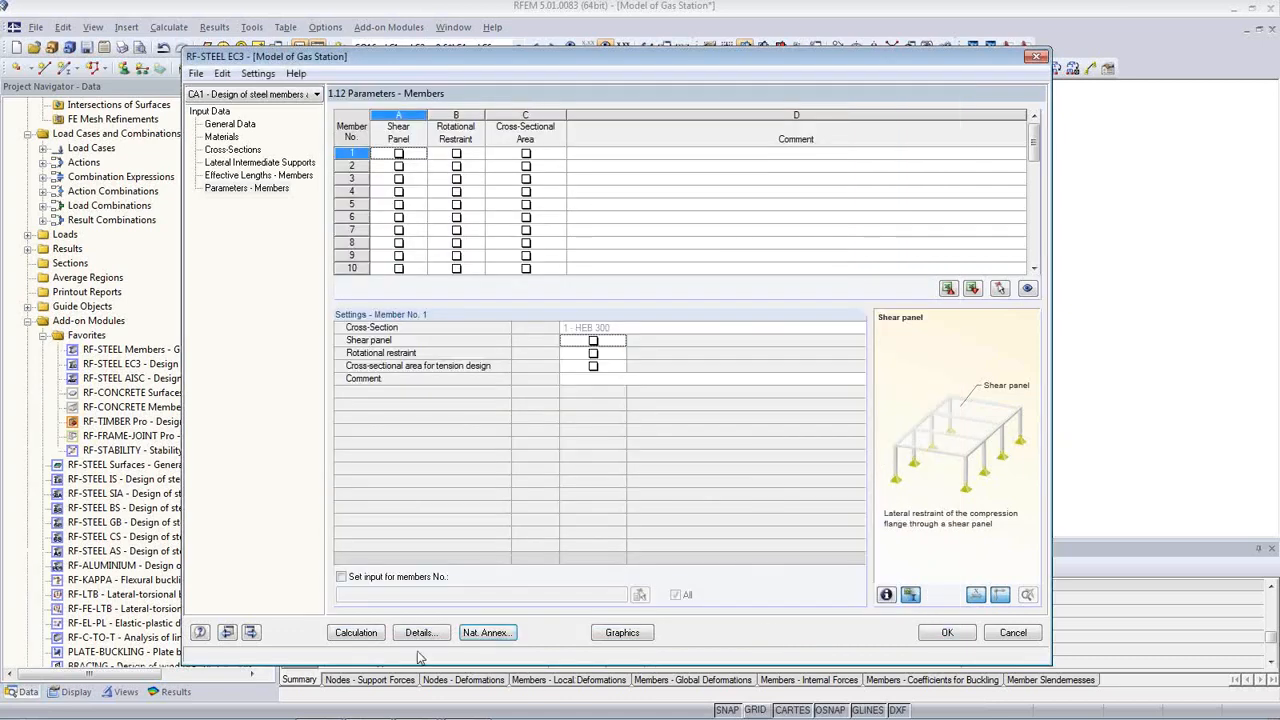
Step: Calculate the steel design and select member 20, which governs with ratio 0.99
{"action": "left_click", "coordinate": [356, 633]}
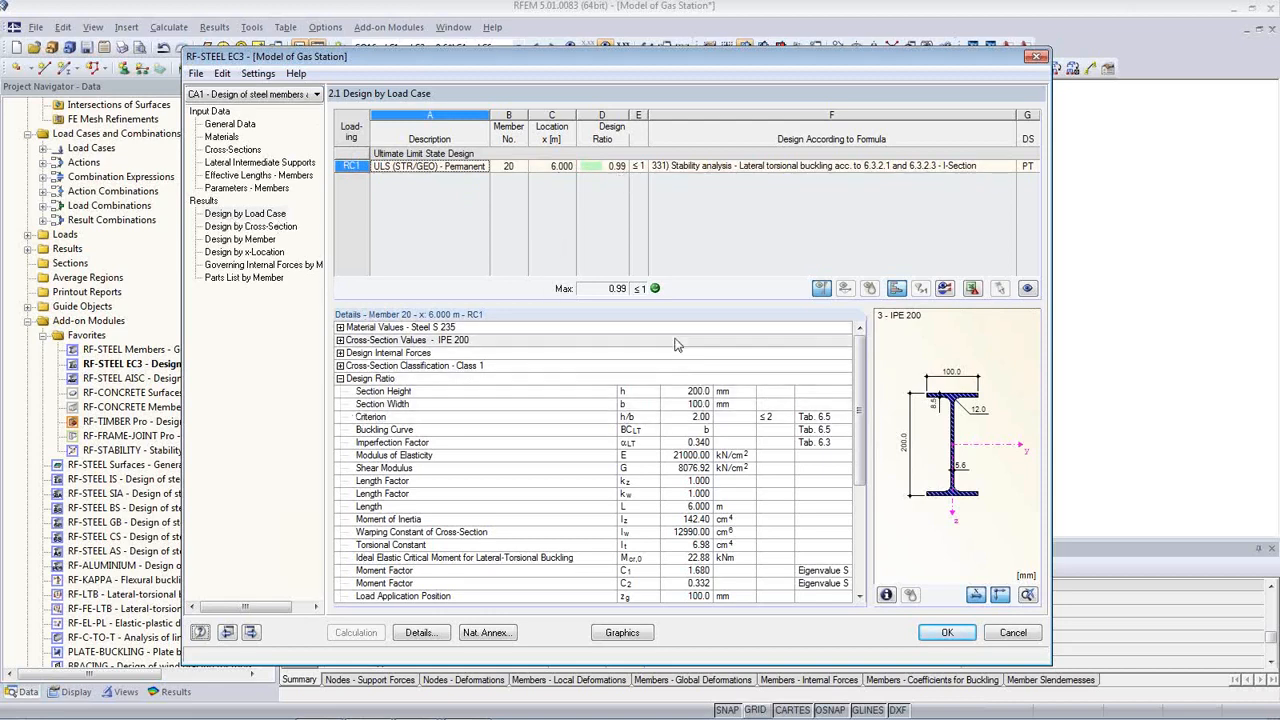
{"action": "left_click", "coordinate": [504, 170]}
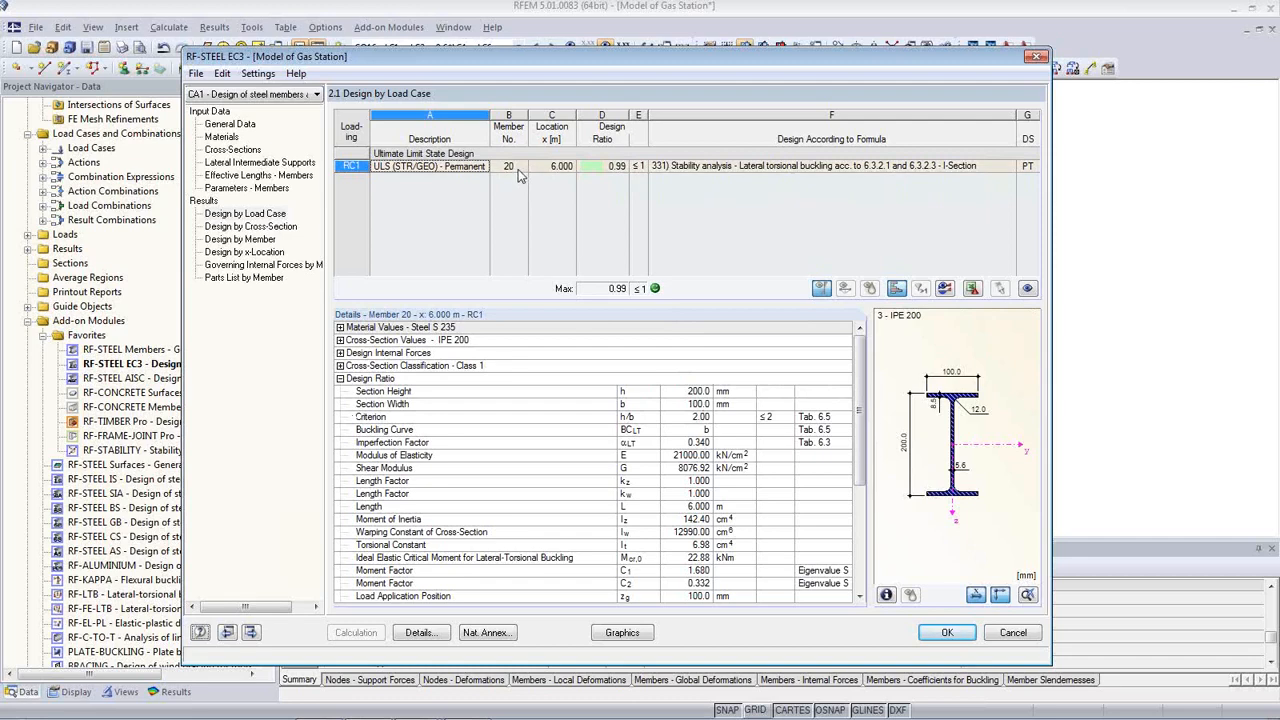
{"action": "left_click_drag", "start_coordinate": [562, 67], "coordinate": [612, 406]}
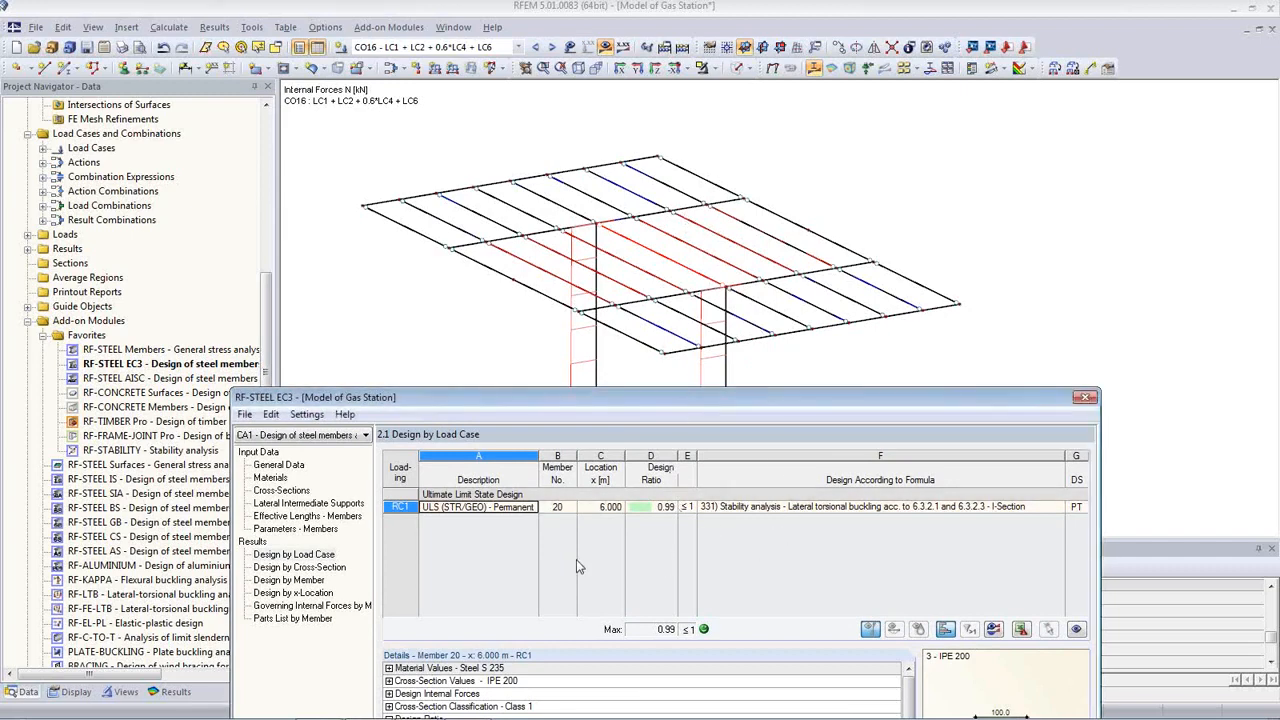
Step: Browse the results by cross-section, by member and by load case, and return to member 20
{"action": "left_click", "coordinate": [299, 567]}
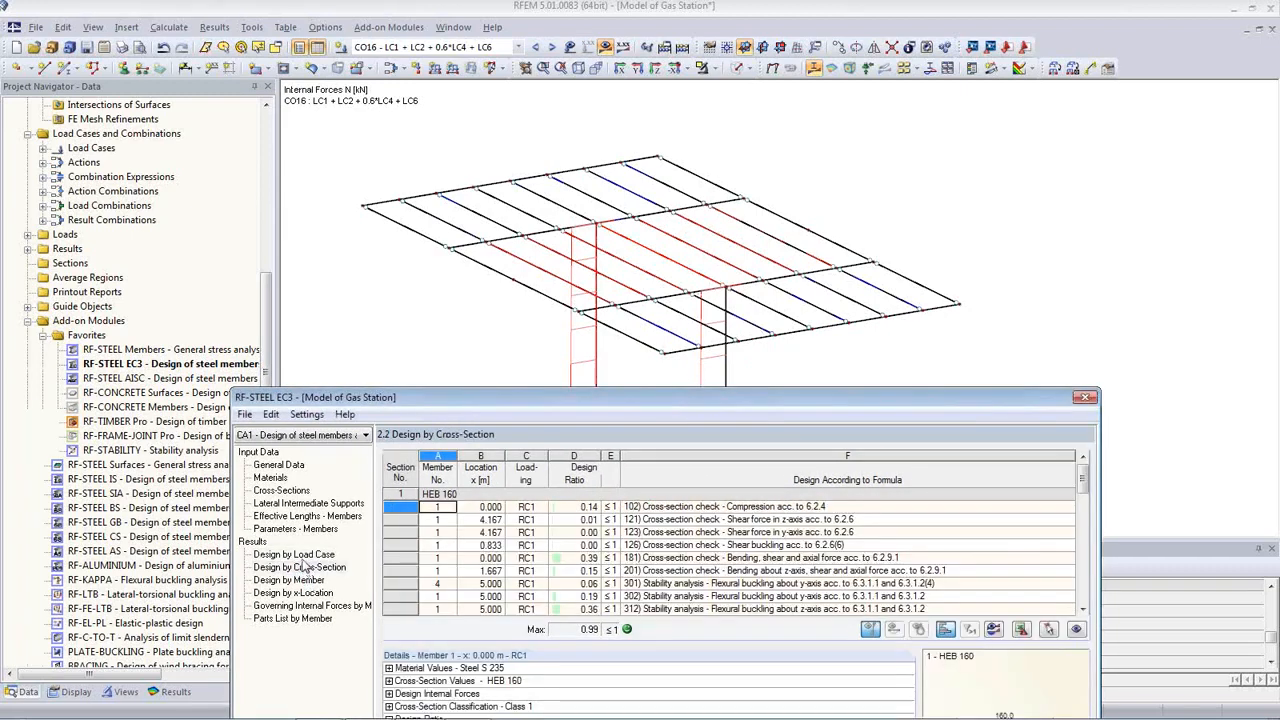
{"action": "left_click", "coordinate": [446, 508]}
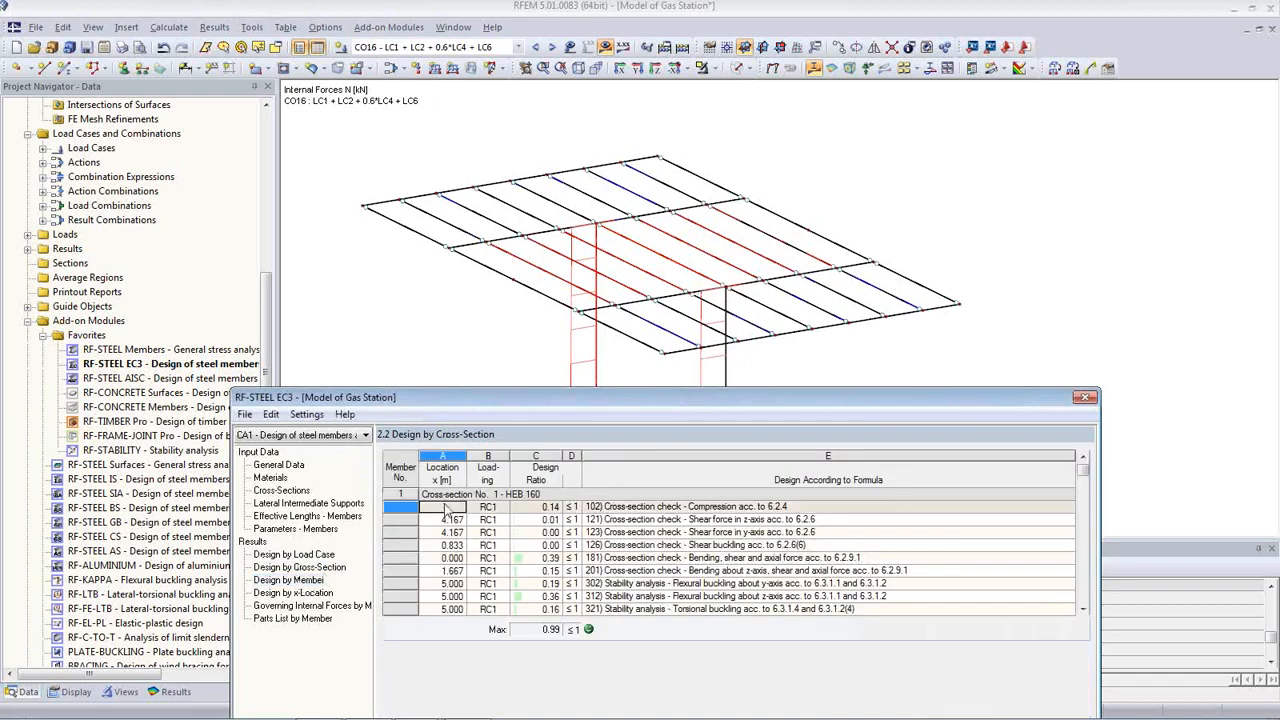
{"action": "left_click", "coordinate": [757, 558]}
{"action": "left_click", "coordinate": [316, 556]}
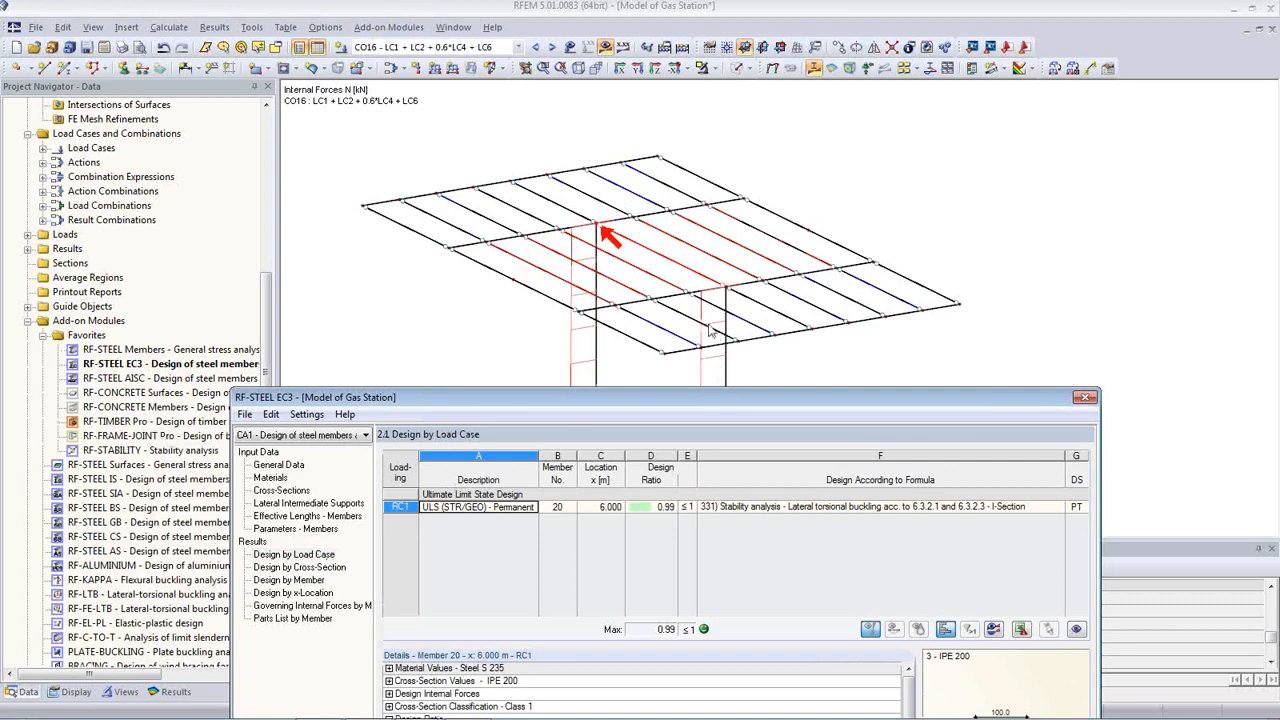
{"action": "left_click_drag", "start_coordinate": [810, 393], "coordinate": [748, 114]}
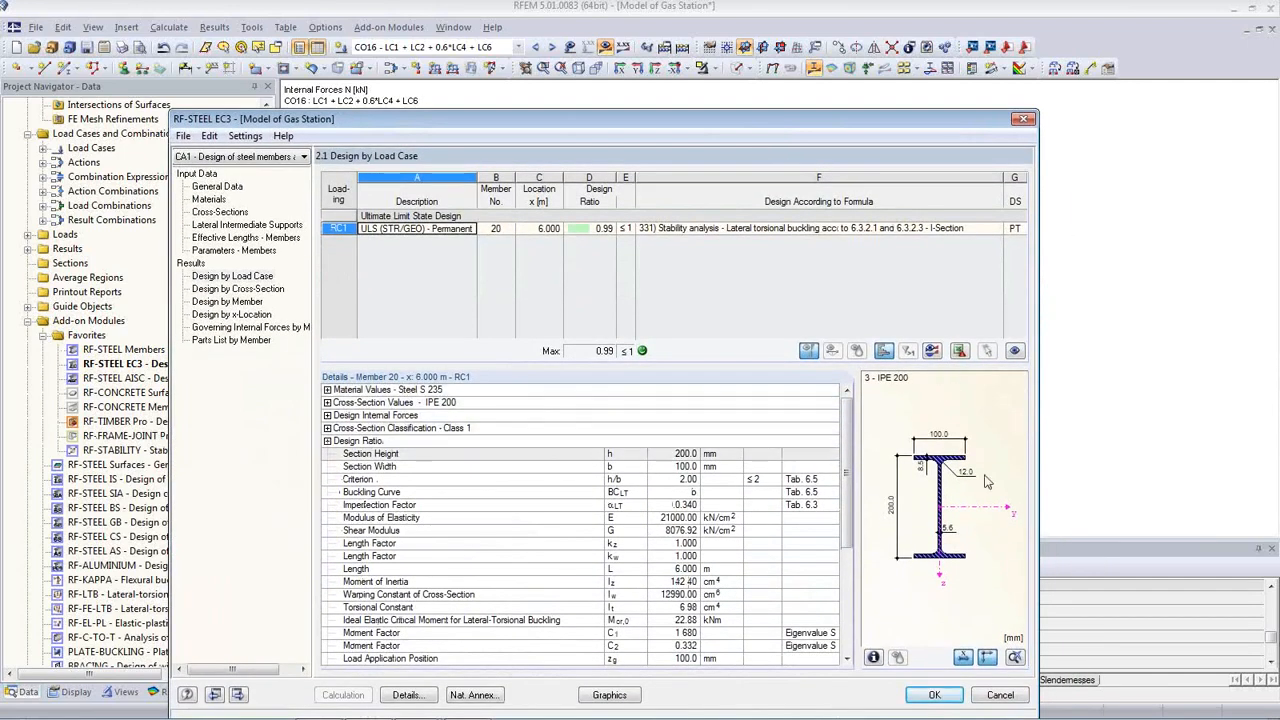
{"action": "mouse_move", "coordinate": [505, 714]}
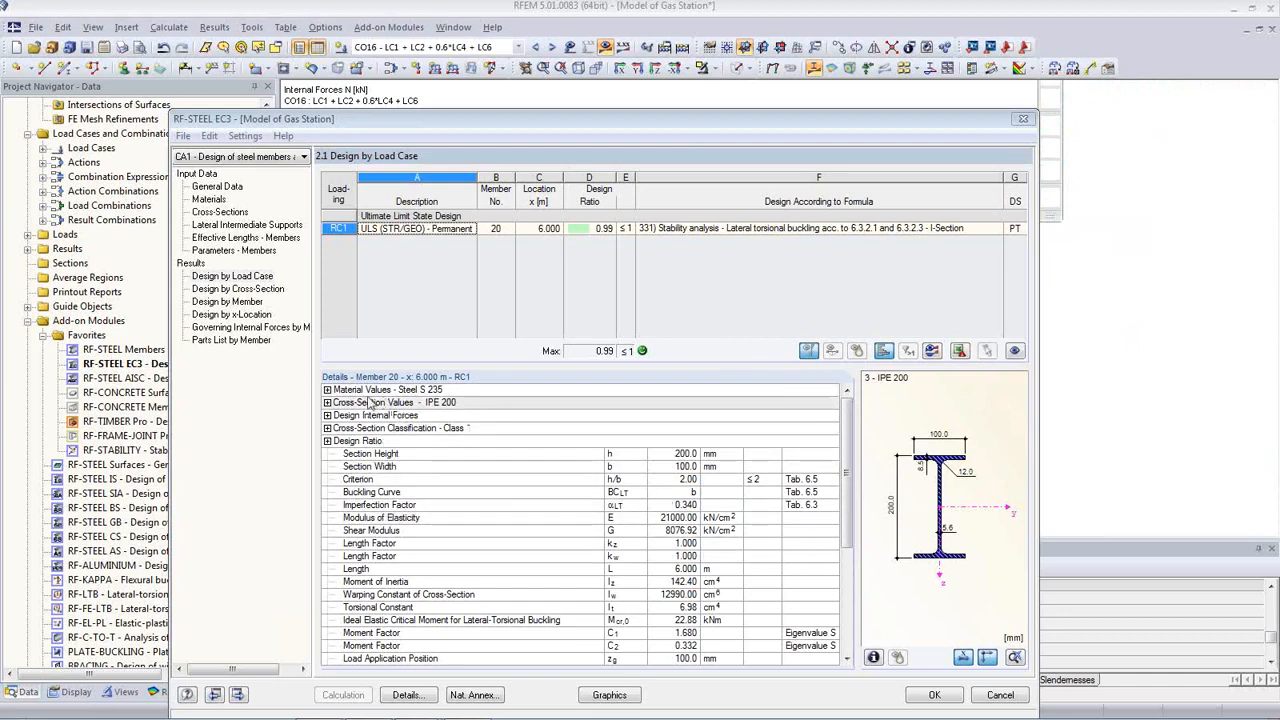
Step: Expand member 20's Material Values, Cross-Section Values, Design Internal Forces and Cross-Section Classification details
{"action": "left_click", "coordinate": [327, 391]}
{"action": "left_click", "coordinate": [327, 391]}
{"action": "left_click", "coordinate": [327, 404]}
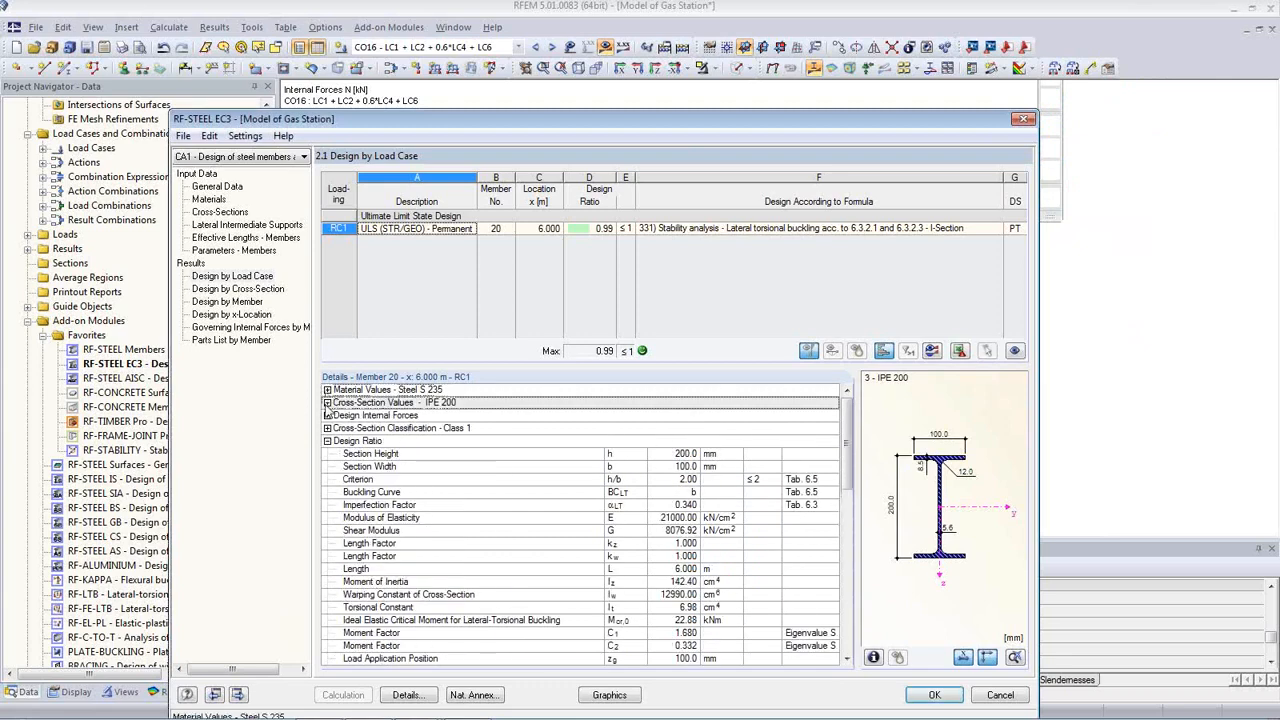
{"action": "left_click", "coordinate": [327, 403]}
{"action": "left_click", "coordinate": [327, 403]}
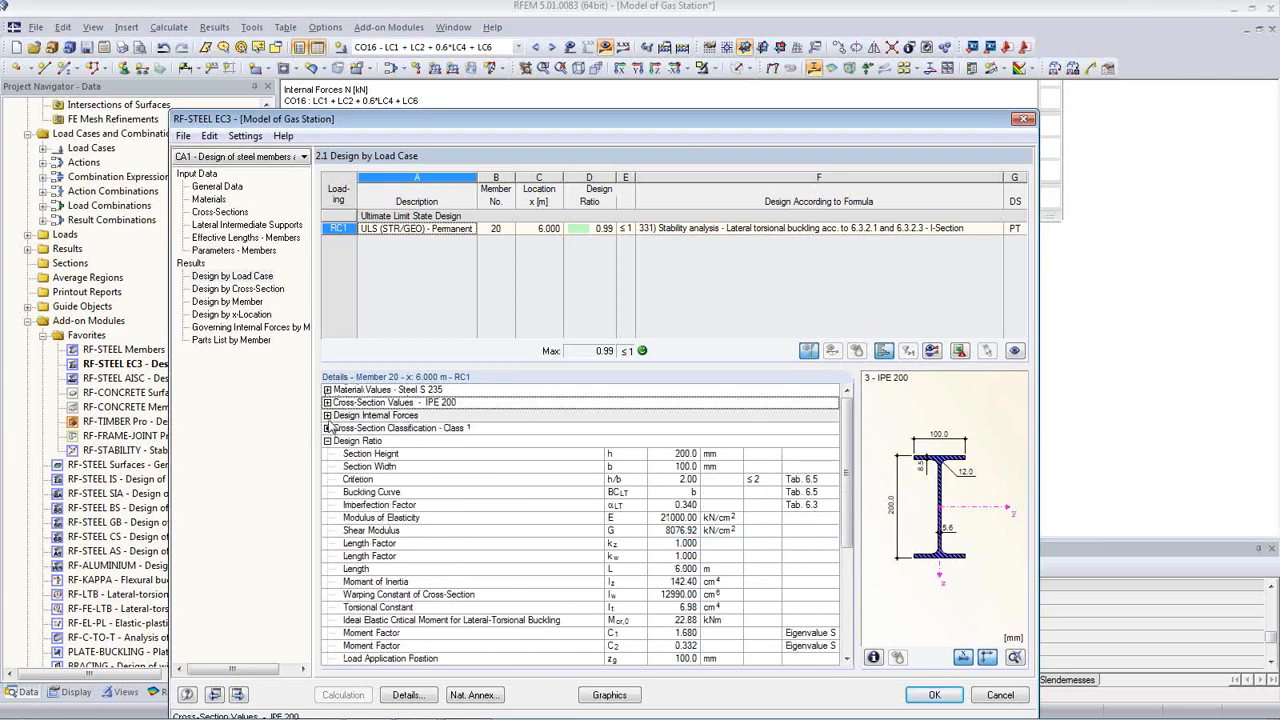
{"action": "left_click", "coordinate": [327, 415]}
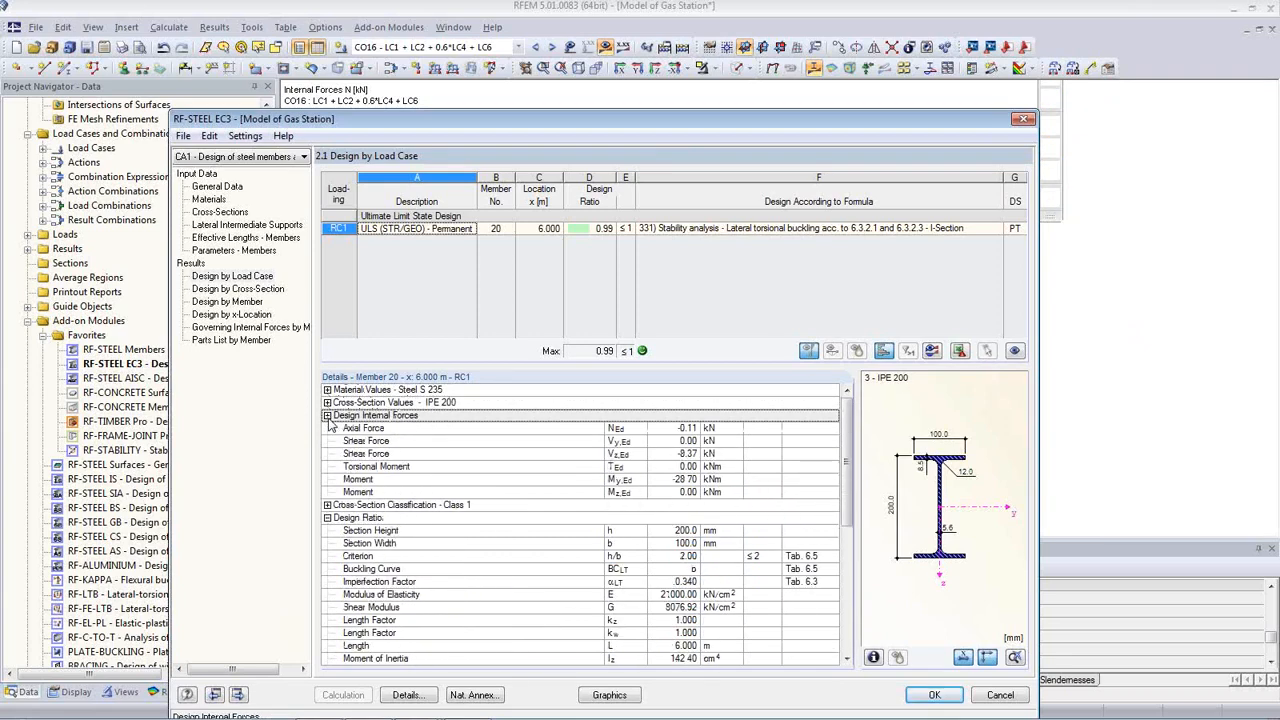
{"action": "left_click", "coordinate": [327, 415]}
{"action": "left_click", "coordinate": [327, 428]}
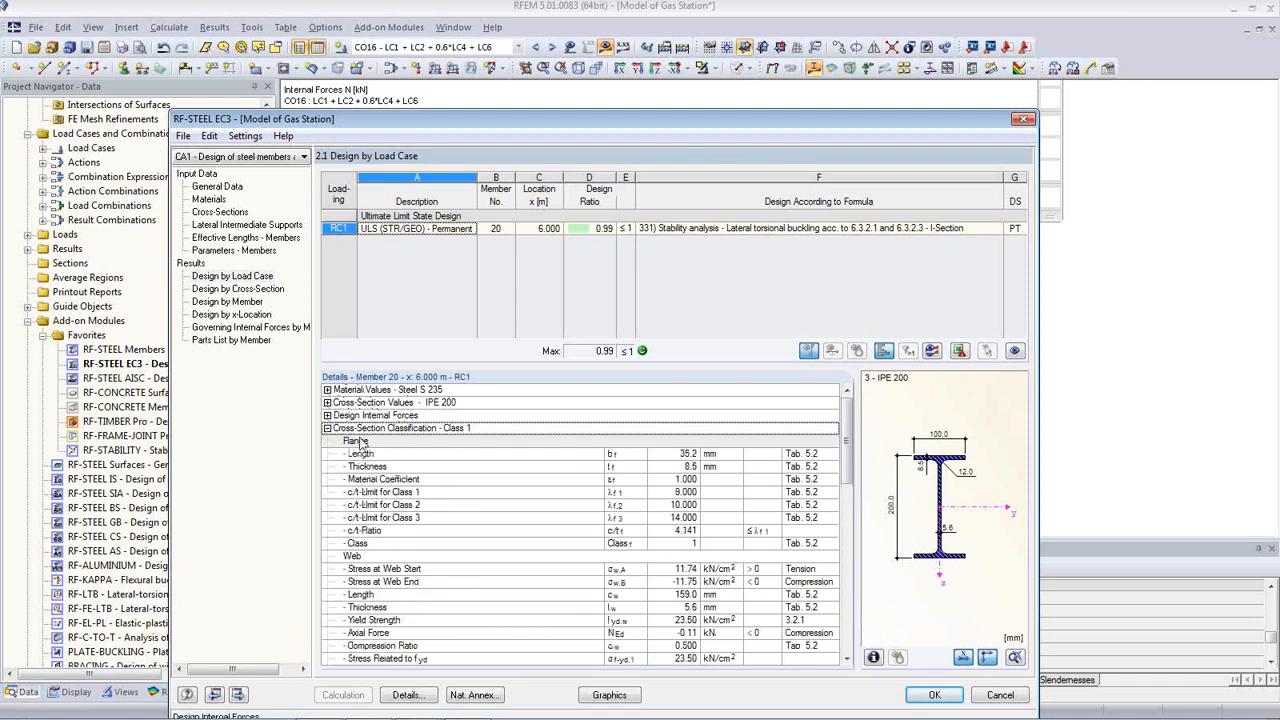
Step: Reposition the window and scroll the Details table to the buckling parameter's code clause
{"action": "left_click_drag", "start_coordinate": [508, 128], "coordinate": [497, 66]}
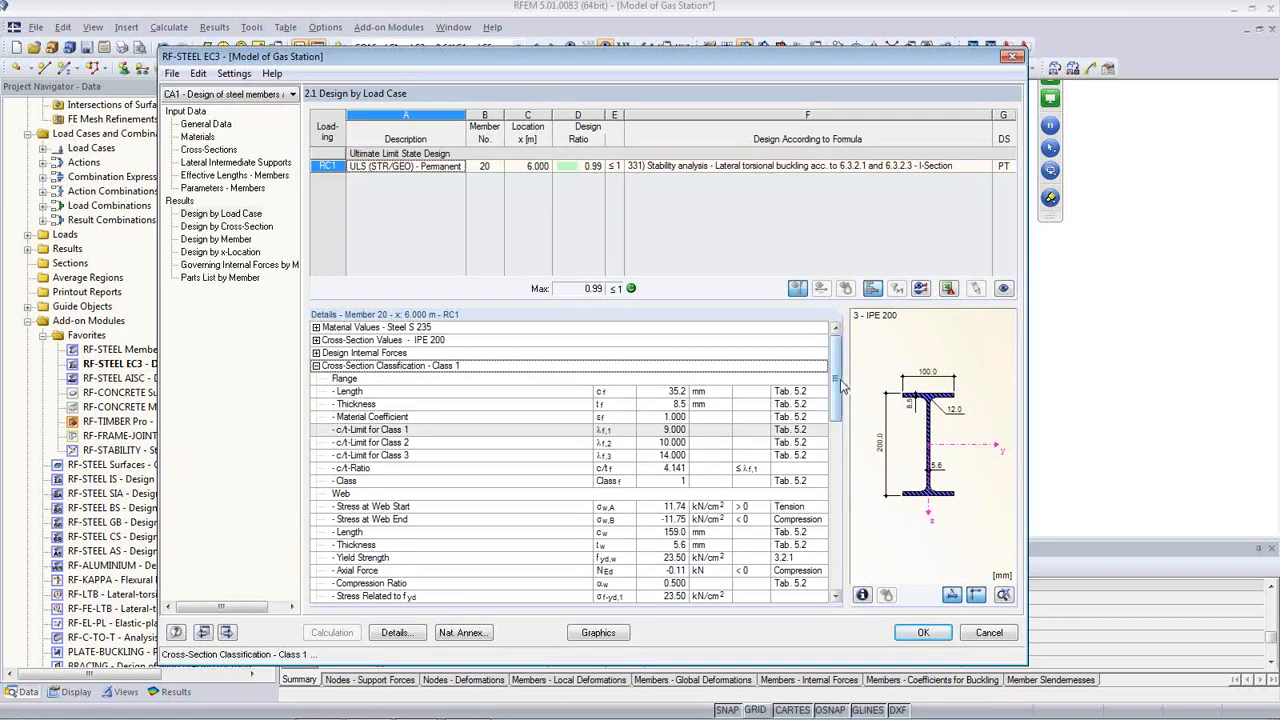
{"action": "left_click_drag", "start_coordinate": [839, 380], "coordinate": [842, 427]}
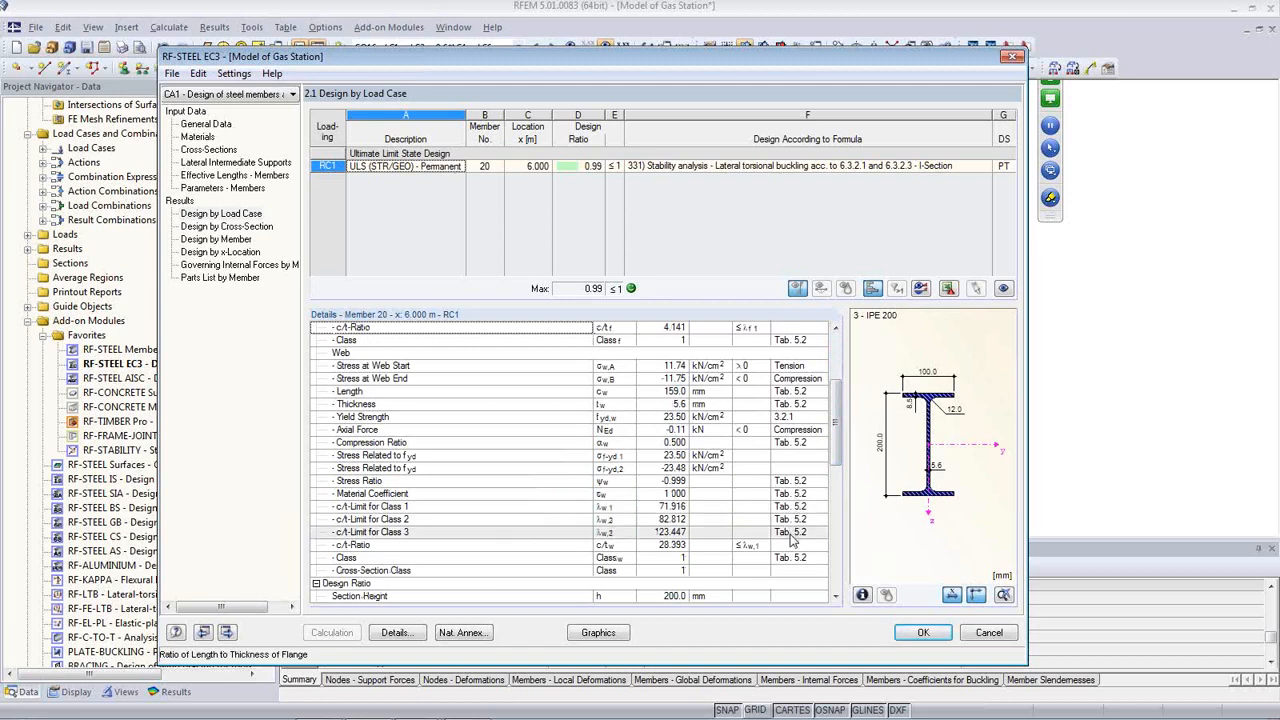
{"action": "left_click_drag", "start_coordinate": [836, 441], "coordinate": [838, 515]}
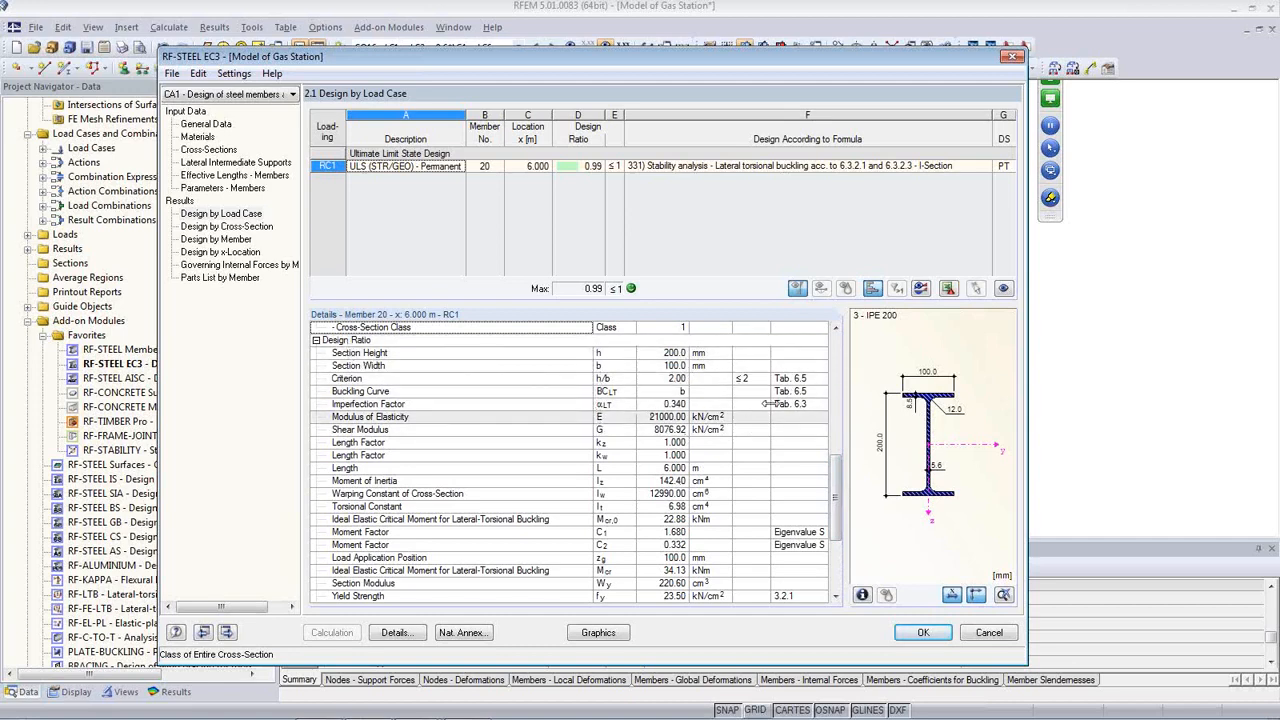
{"action": "scroll", "coordinate": [840, 575], "scroll_direction": "down", "scroll_amount": 4}
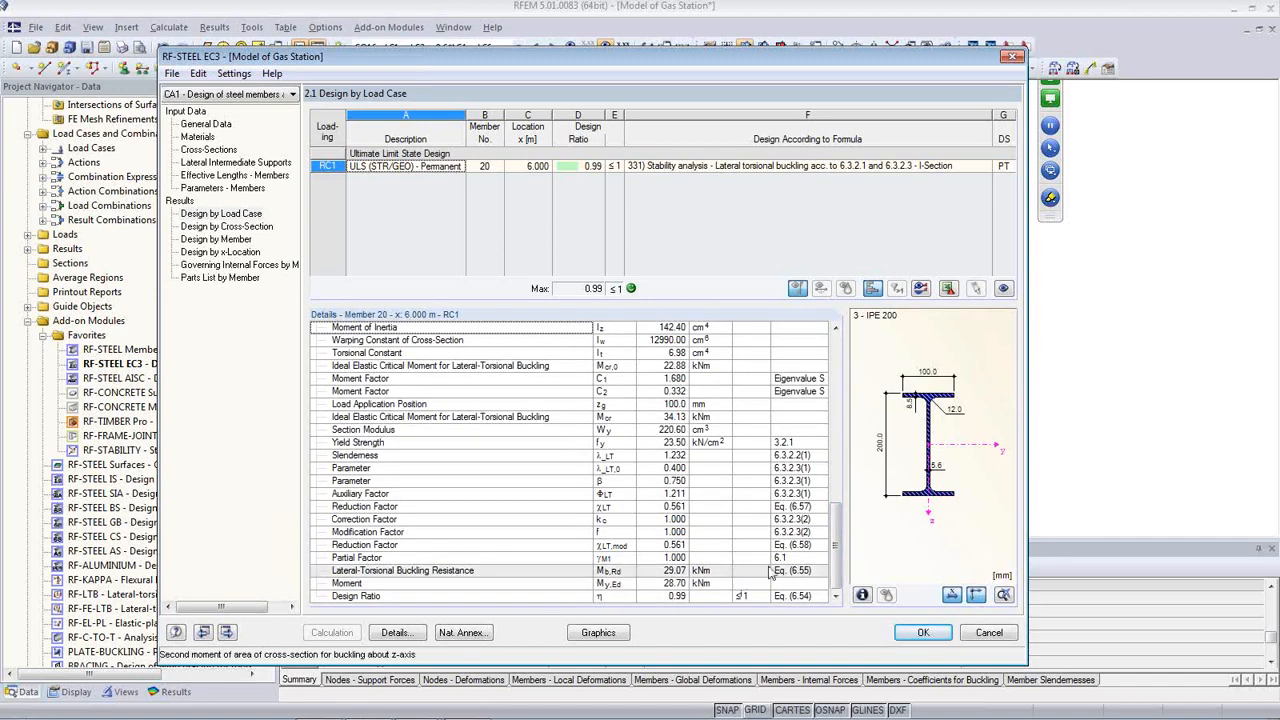
{"action": "left_click", "coordinate": [797, 467]}
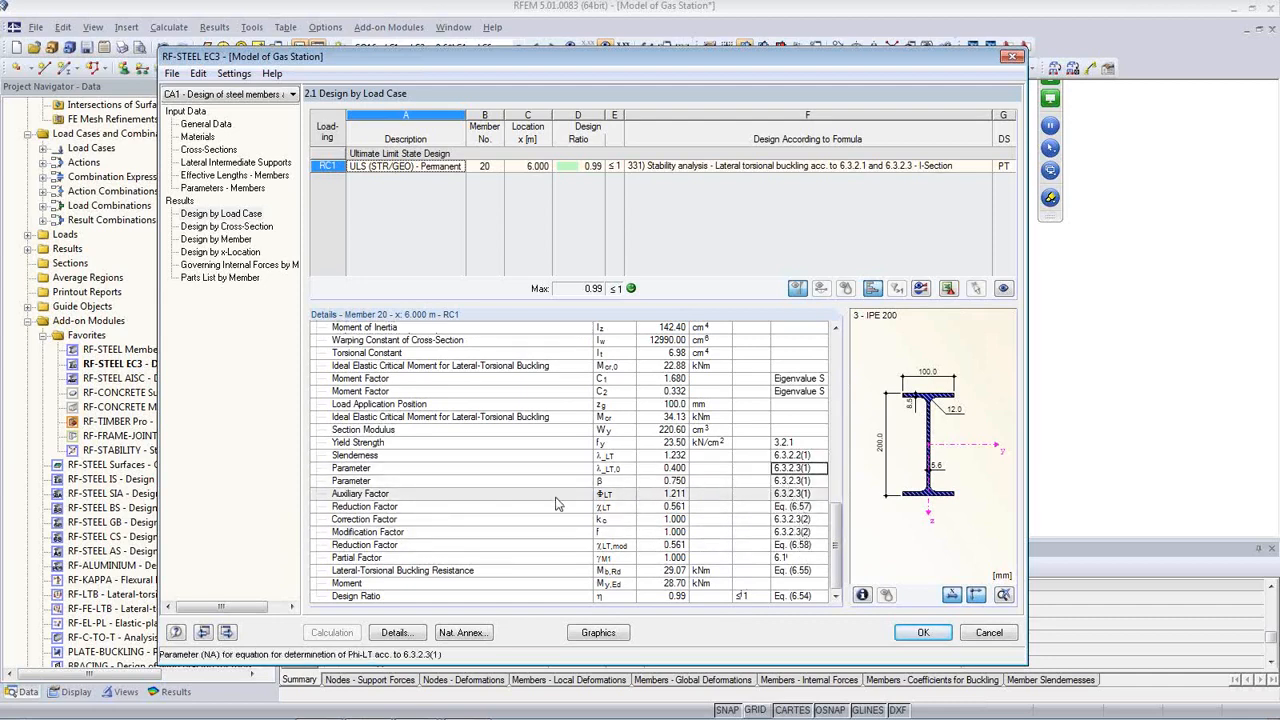
Step: Review the shear, shear buckling, bending-axial and flexural buckling checks, then show Design by Member
{"action": "left_click", "coordinate": [230, 228]}
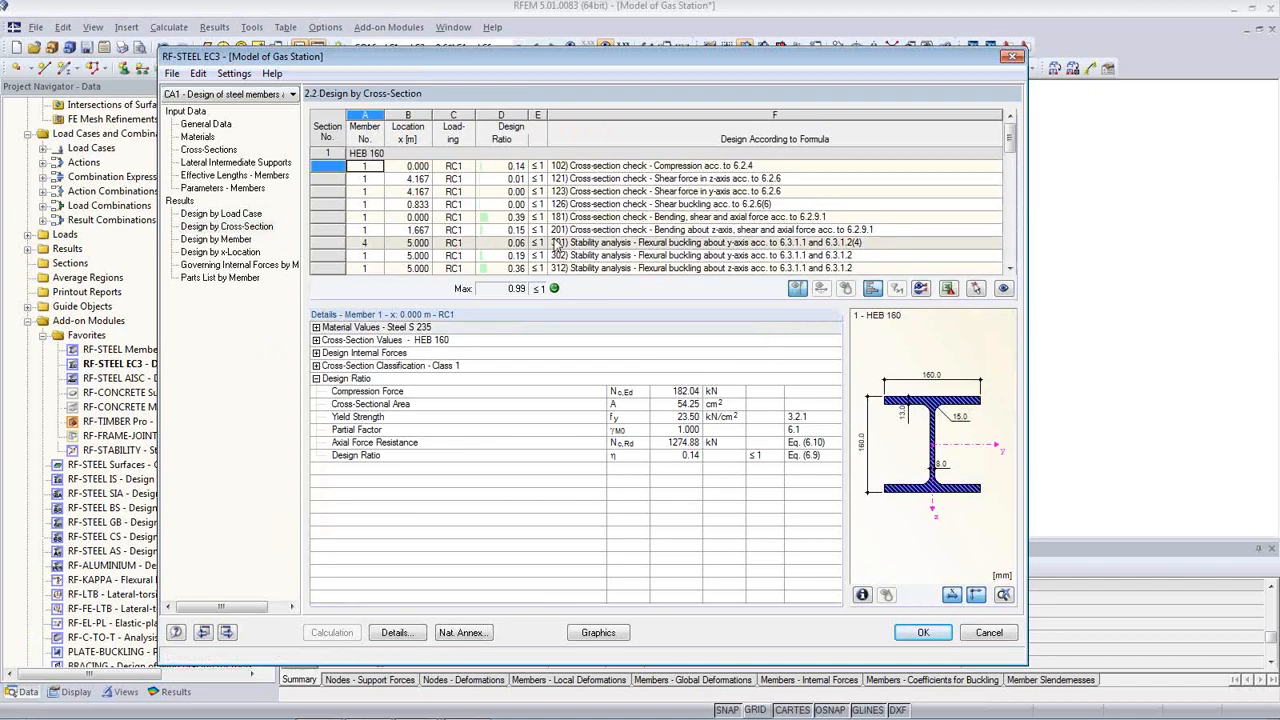
{"action": "left_click", "coordinate": [576, 178]}
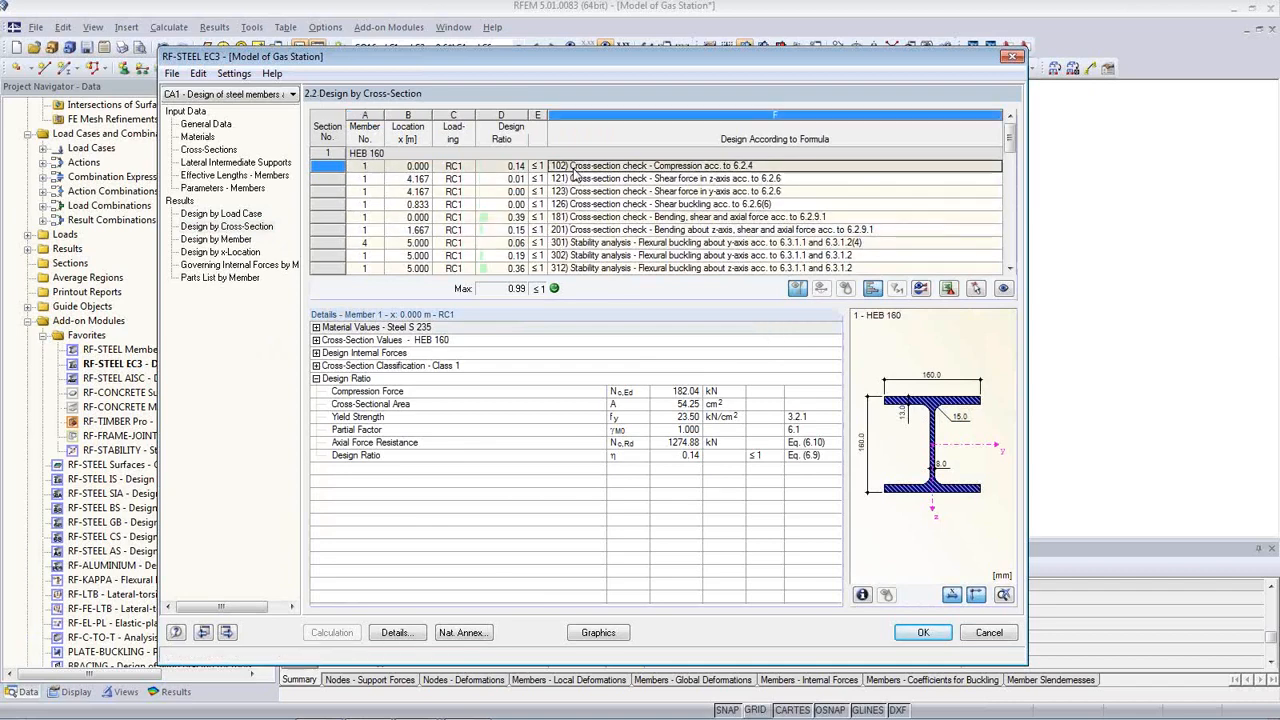
{"action": "left_click", "coordinate": [583, 191]}
{"action": "left_click", "coordinate": [586, 204]}
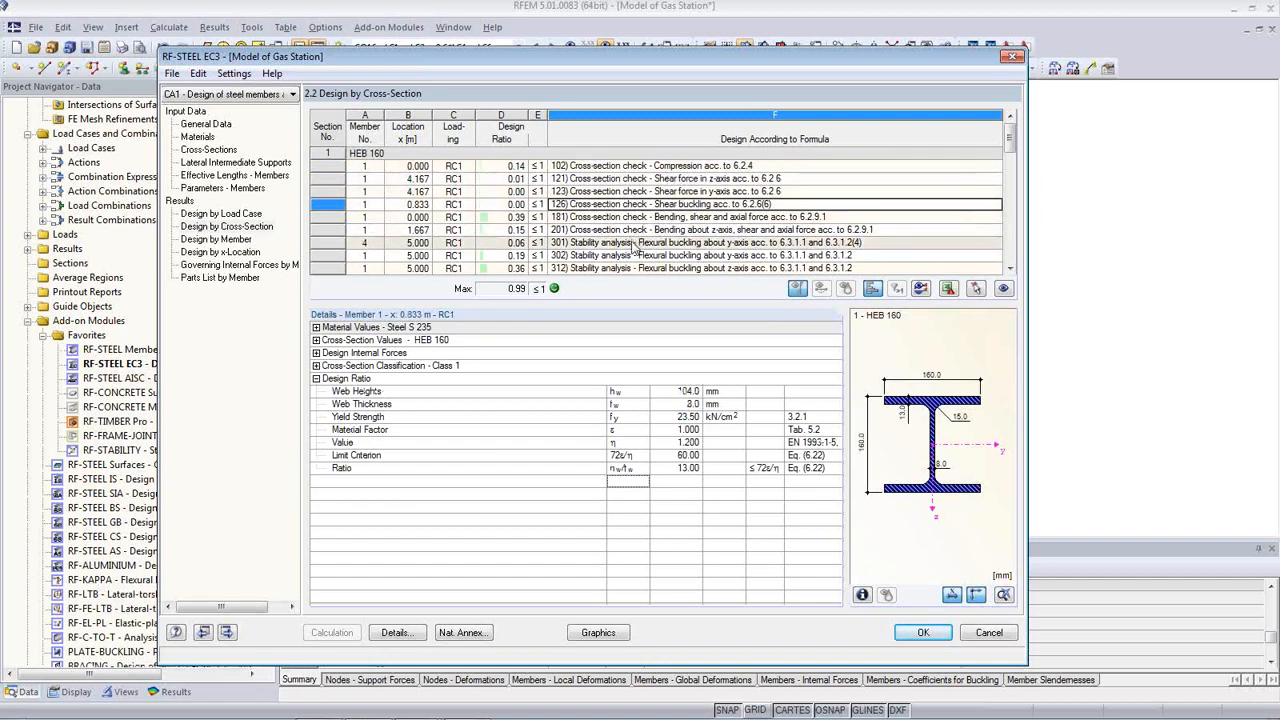
{"action": "left_click", "coordinate": [678, 218]}
{"action": "left_click", "coordinate": [680, 230]}
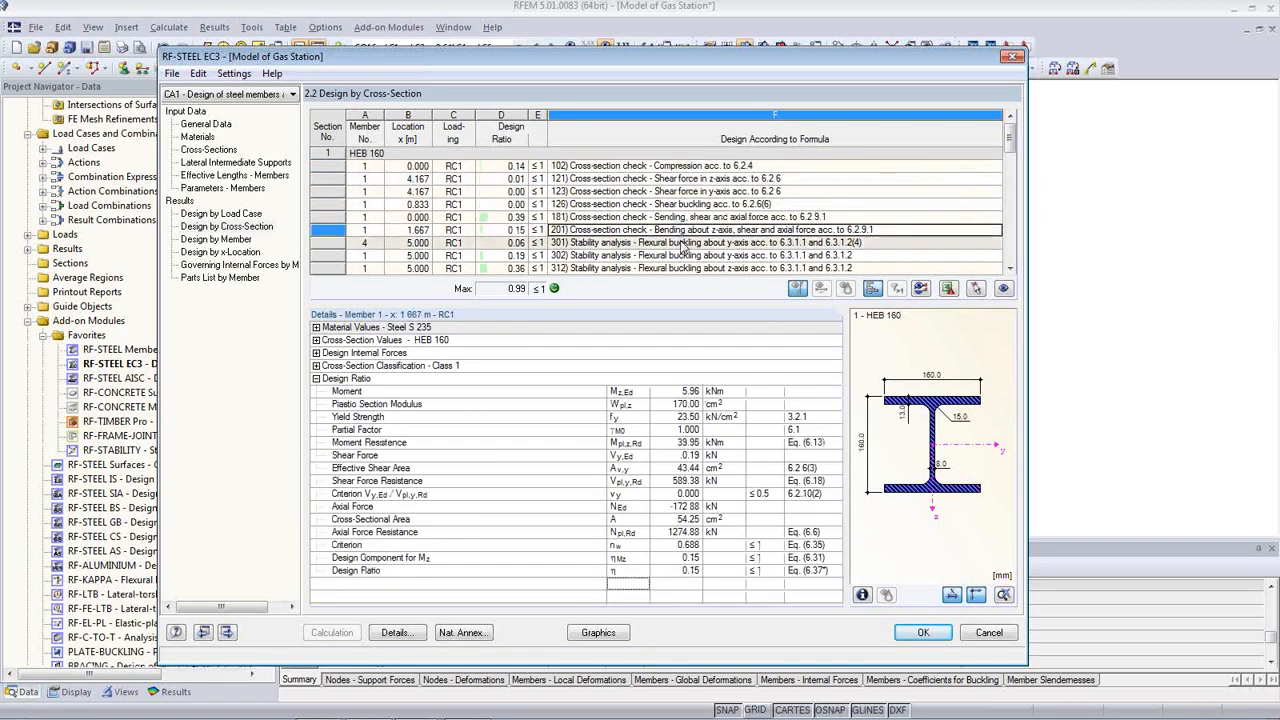
{"action": "left_click", "coordinate": [595, 243]}
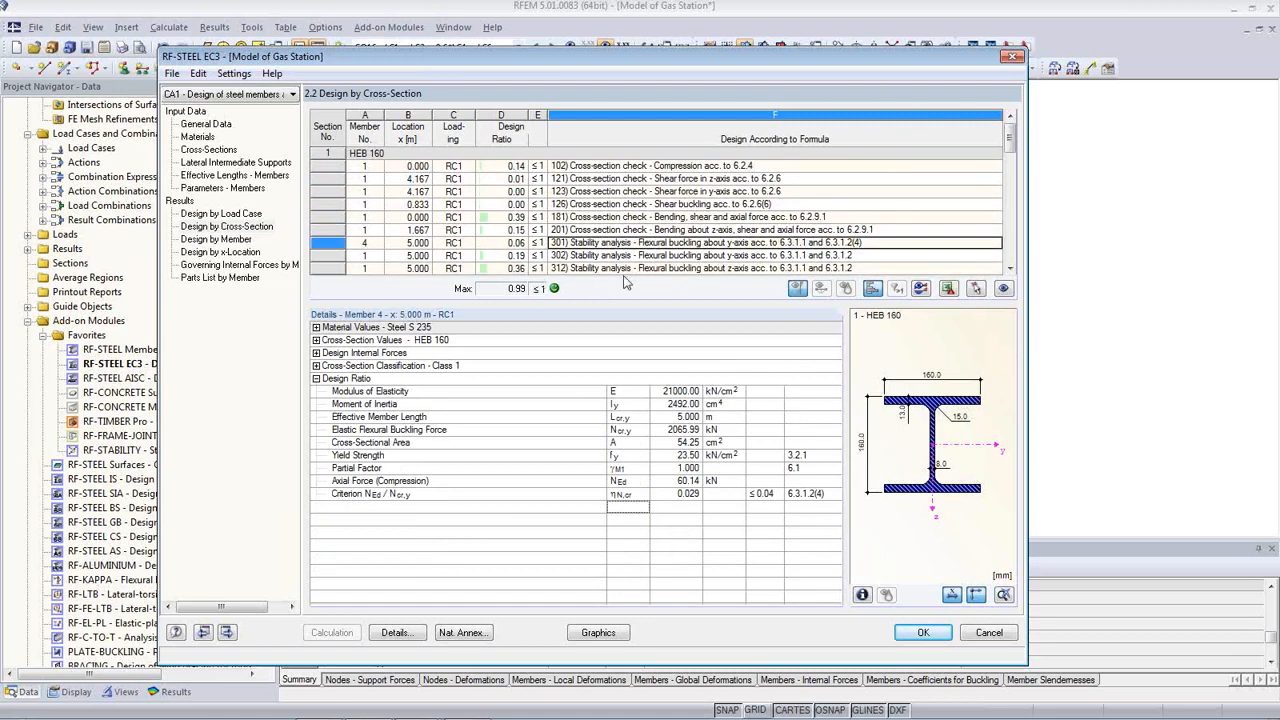
{"action": "left_click", "coordinate": [665, 268]}
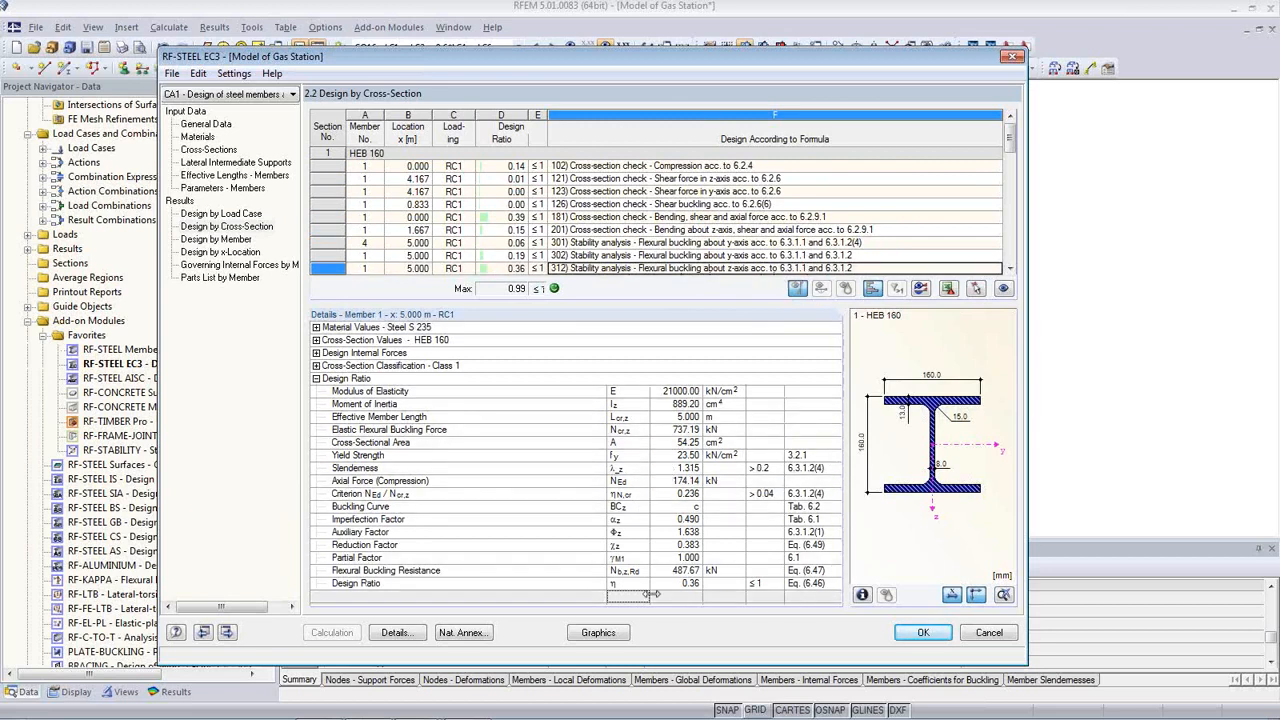
{"action": "left_click", "coordinate": [224, 240]}
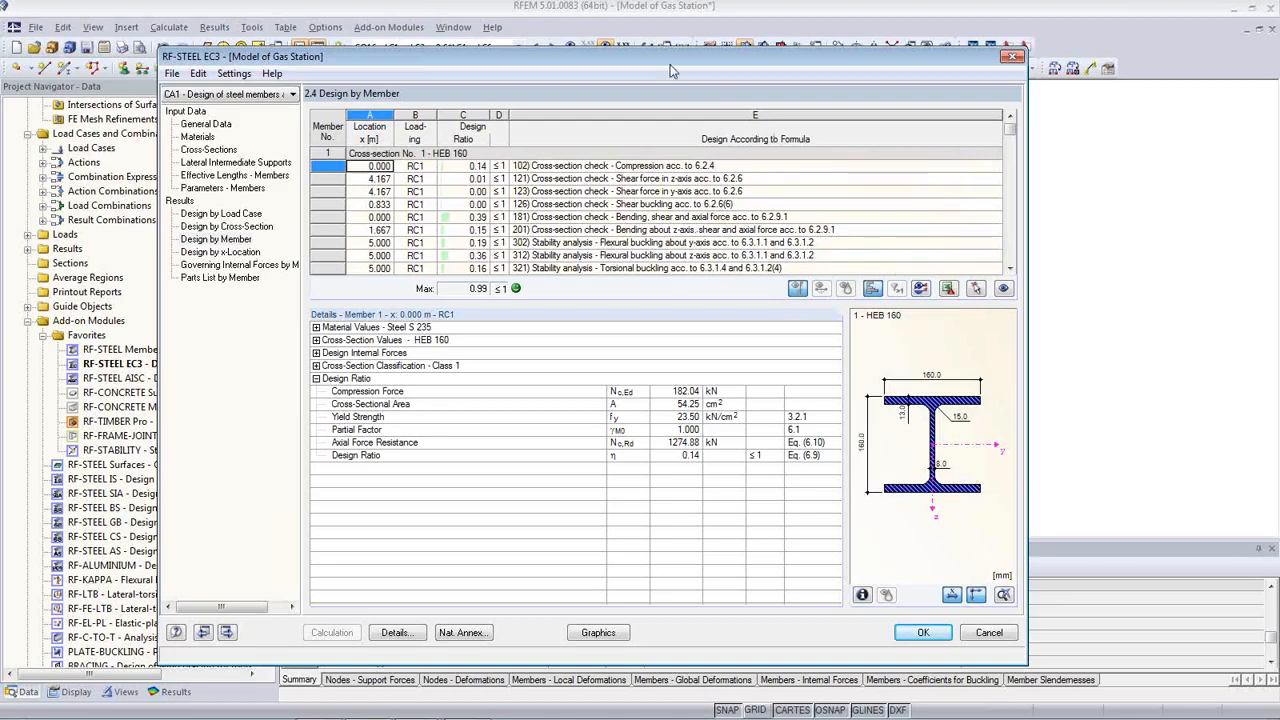
Step: Show design ratios on the canopy graphic, switch Results off, then reopen RF-STEEL EC3 from Favorites
{"action": "mouse_move", "coordinate": [667, 60]}
{"action": "left_mouse_down"}
{"action": "mouse_move", "coordinate": [667, 311]}
{"action": "mouse_move", "coordinate": [657, 75]}
{"action": "left_mouse_up"}
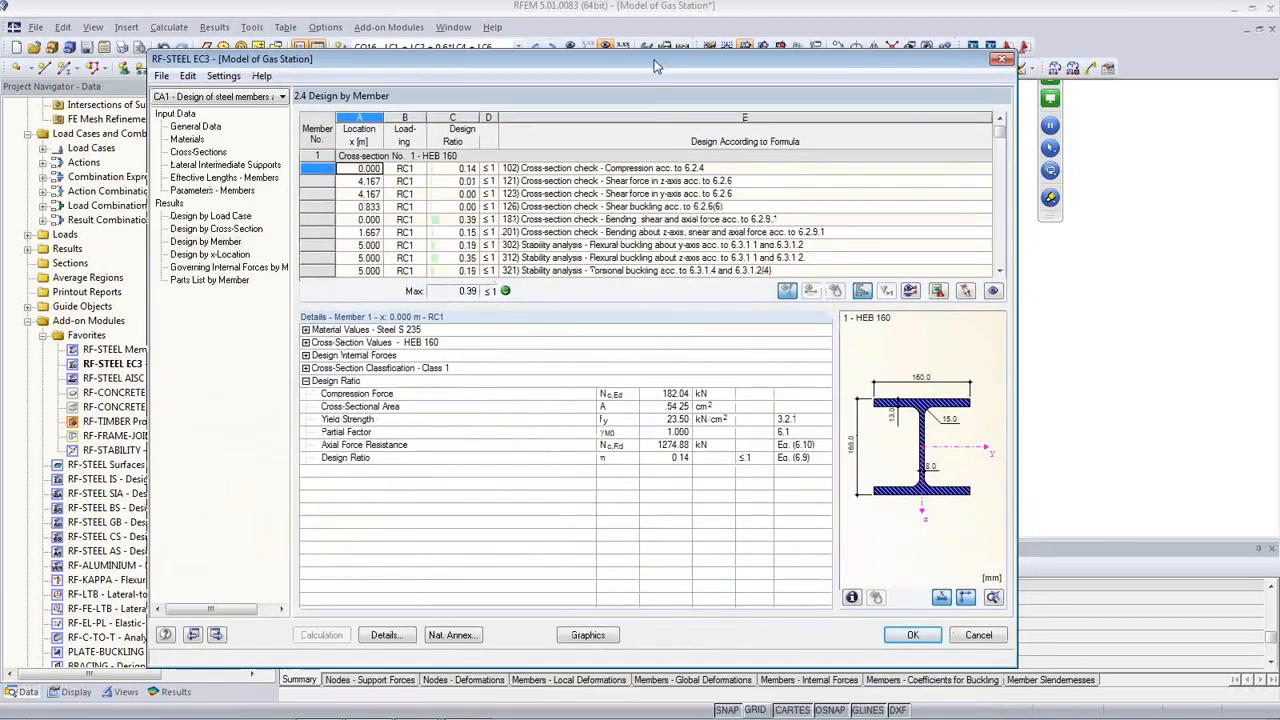
{"action": "left_click", "coordinate": [588, 634]}
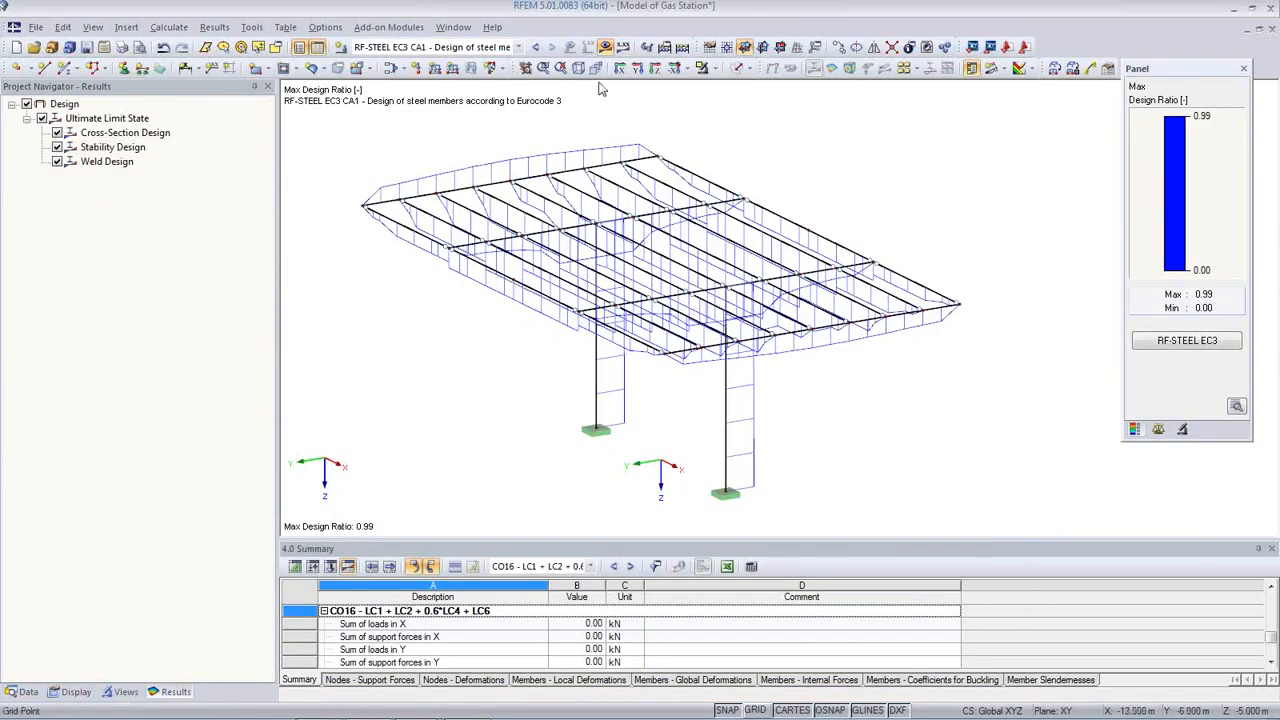
{"action": "left_click", "coordinate": [605, 47]}
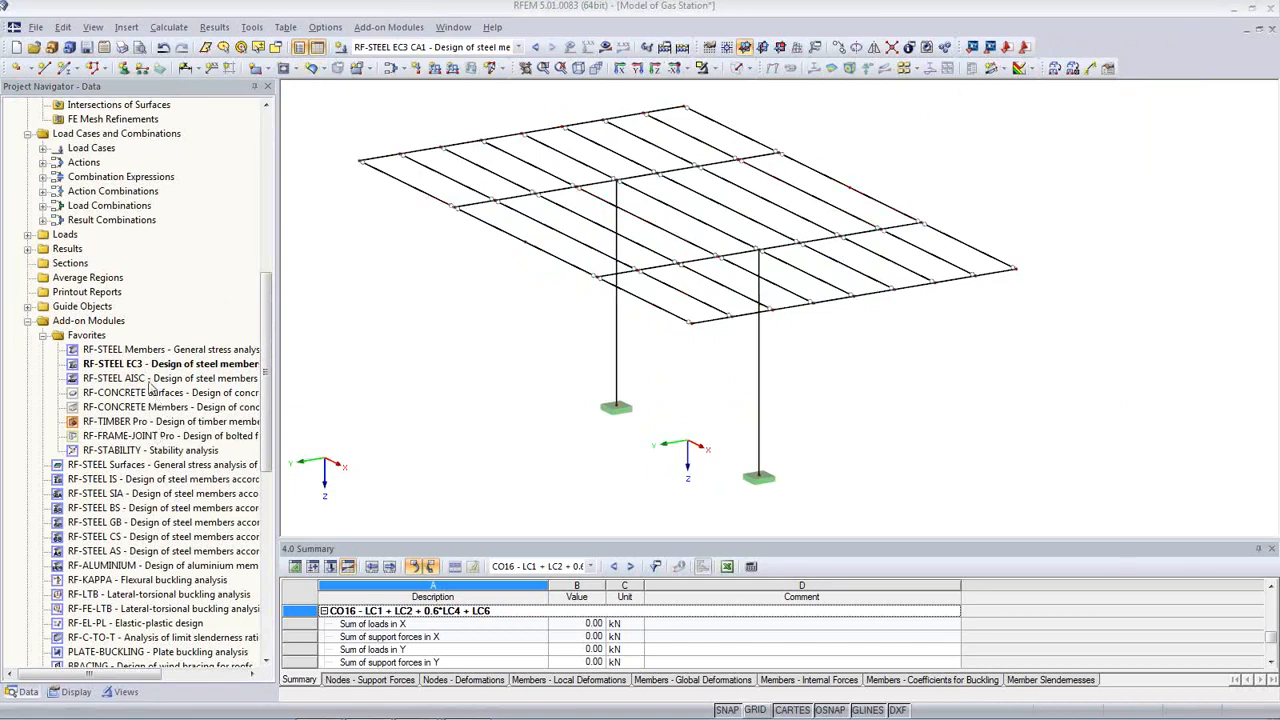
{"action": "double_click", "coordinate": [140, 366]}
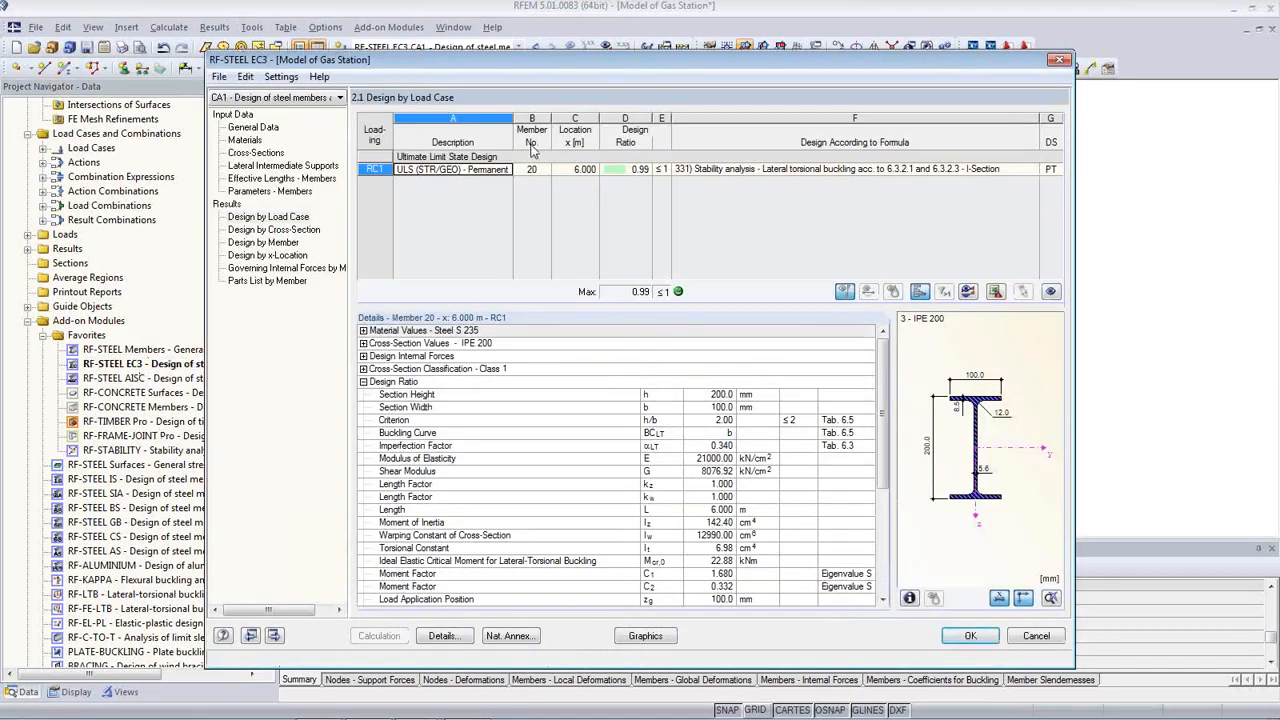
Step: In 2.2 Design by Cross-Section, inspect the 1.667 m bending and 0.833 m shear buckling checks
{"action": "left_click_drag", "start_coordinate": [547, 68], "coordinate": [585, 316]}
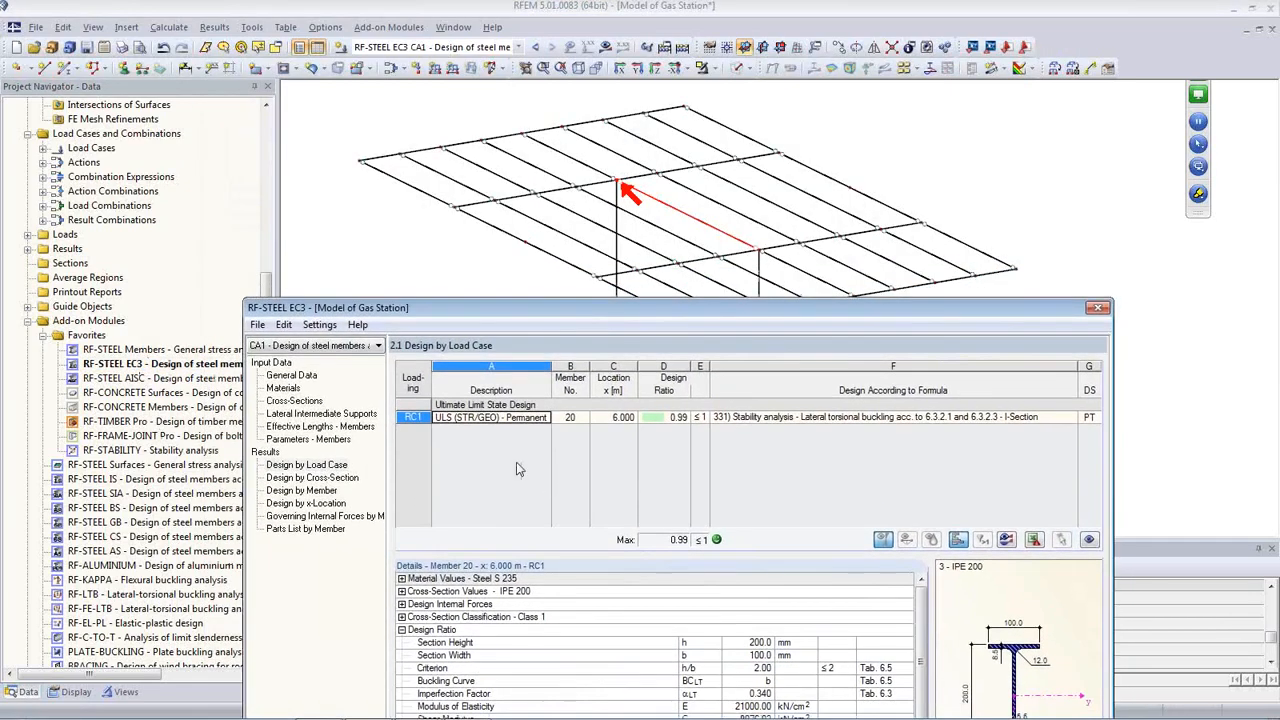
{"action": "left_click", "coordinate": [312, 477]}
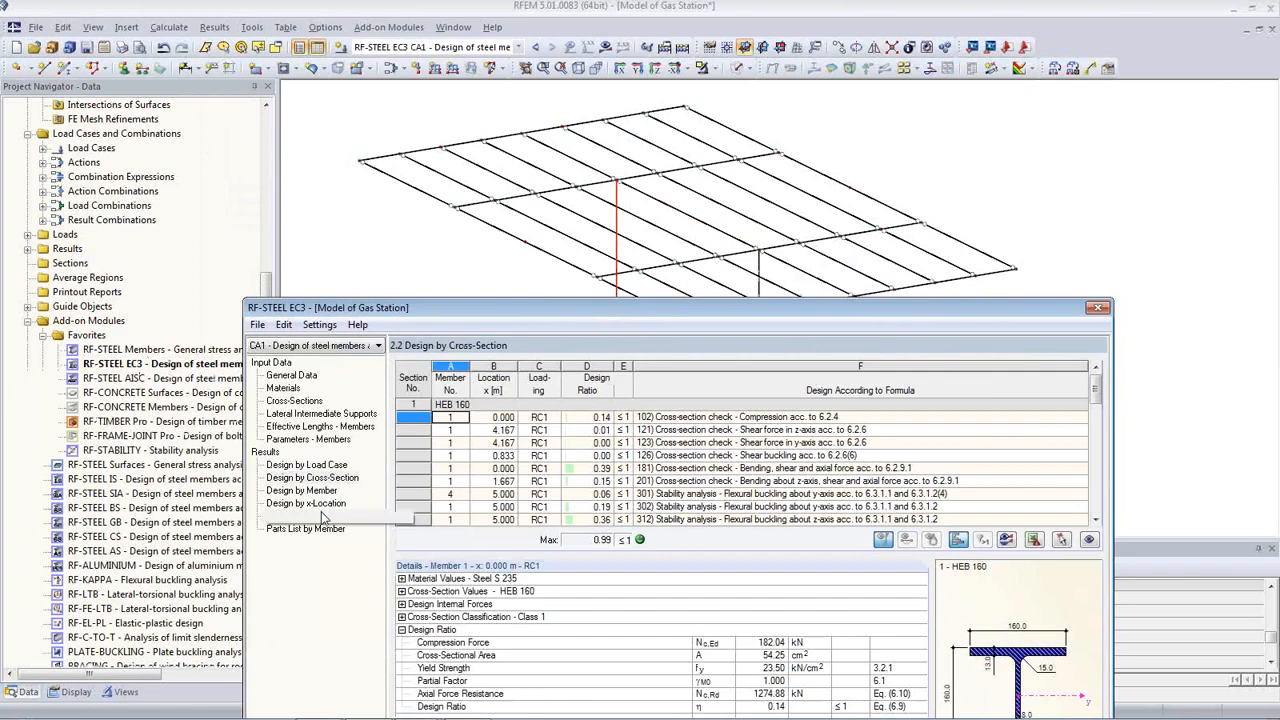
{"action": "left_click", "coordinate": [530, 482]}
{"action": "left_click", "coordinate": [655, 482]}
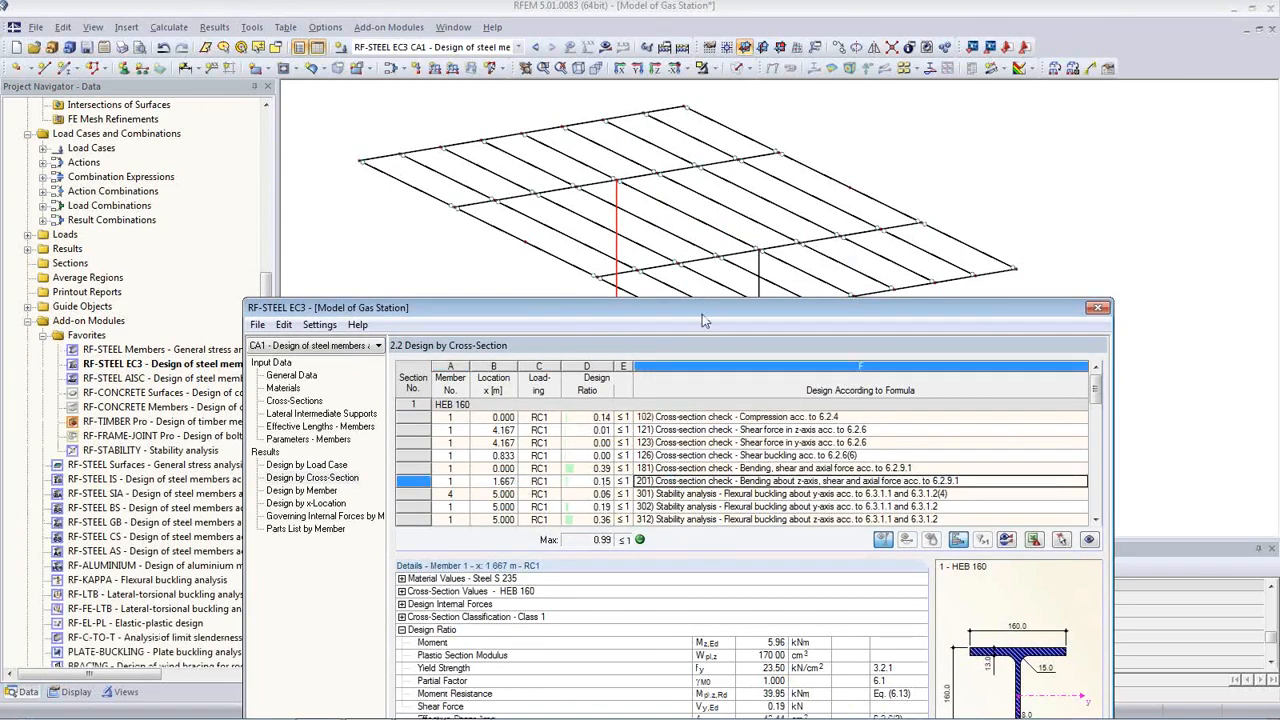
{"action": "left_click_drag", "start_coordinate": [700, 309], "coordinate": [556, 343]}
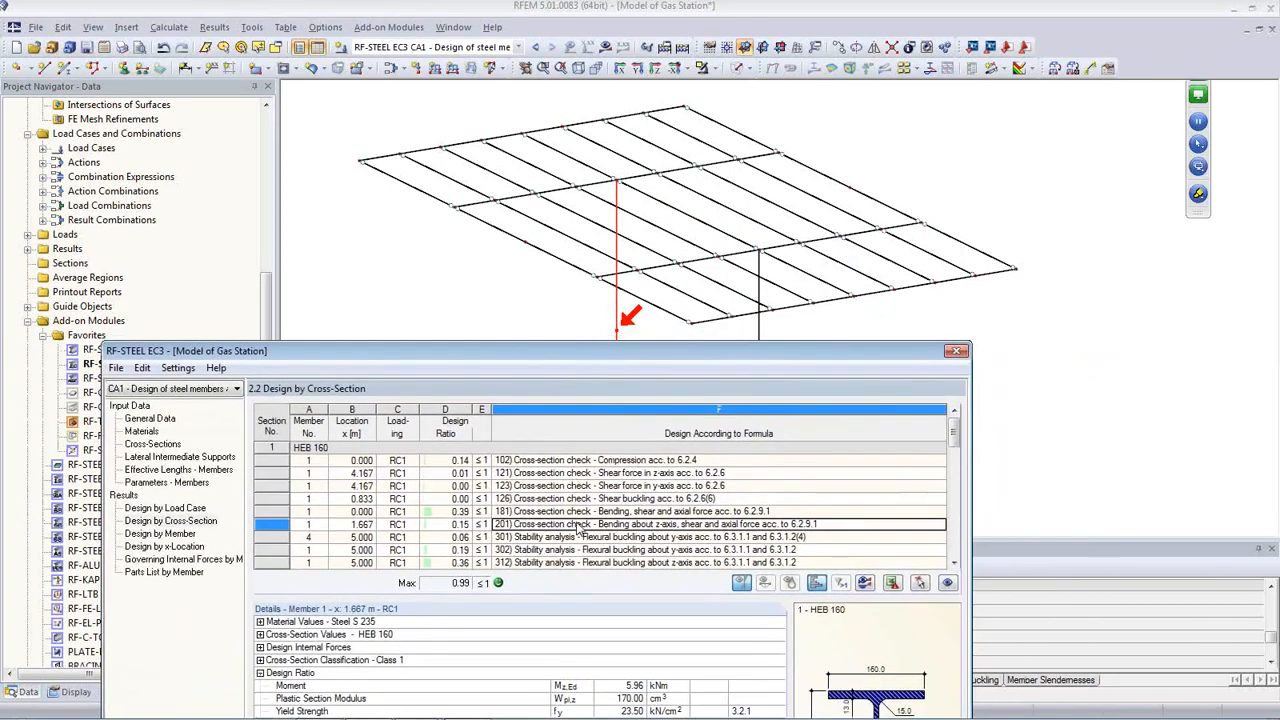
{"action": "left_click", "coordinate": [585, 499]}
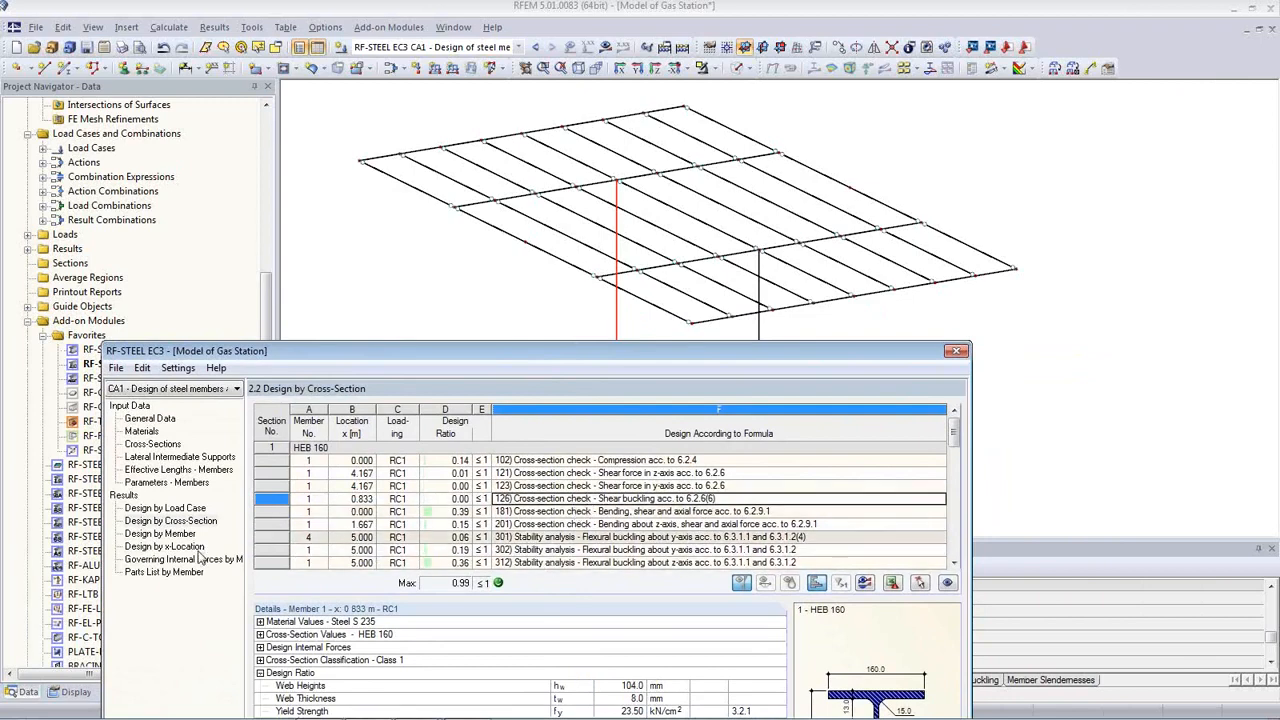
{"action": "left_click", "coordinate": [918, 583]}
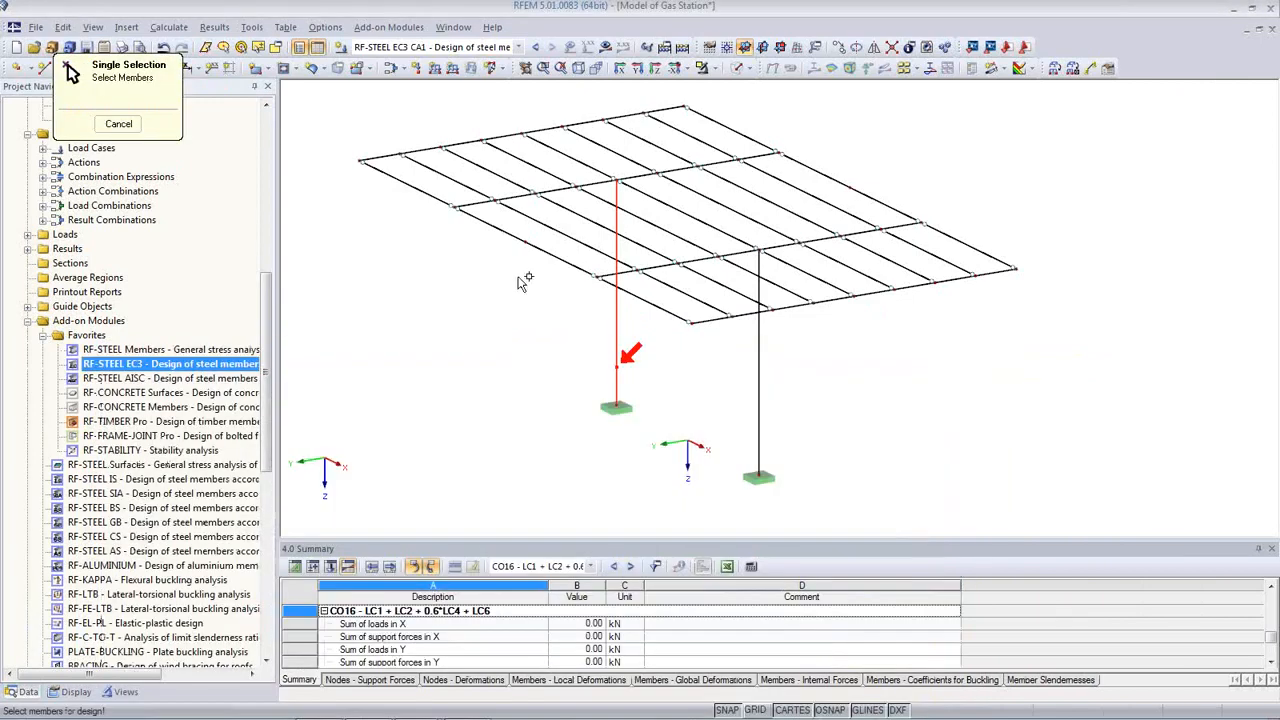
{"action": "left_click", "coordinate": [417, 188]}
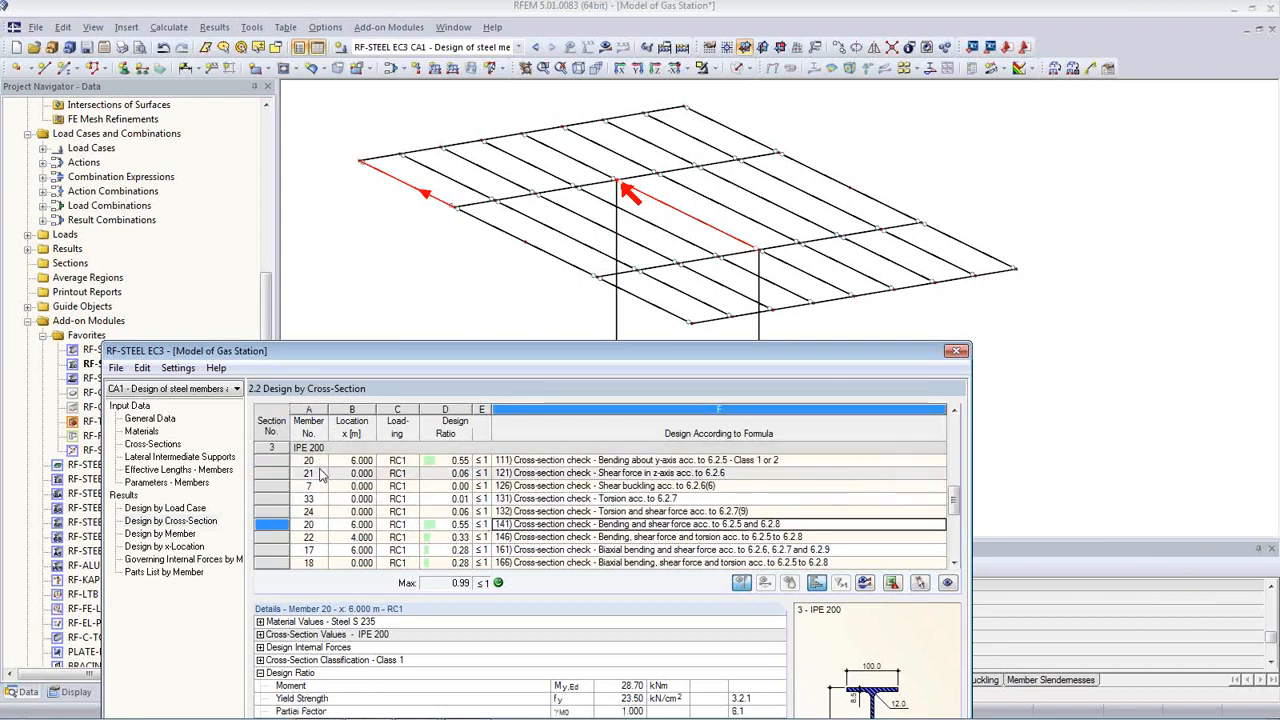
Step: Review the check details for members 20, 21, 24 and 22, then close the module with OK
{"action": "left_click", "coordinate": [322, 462]}
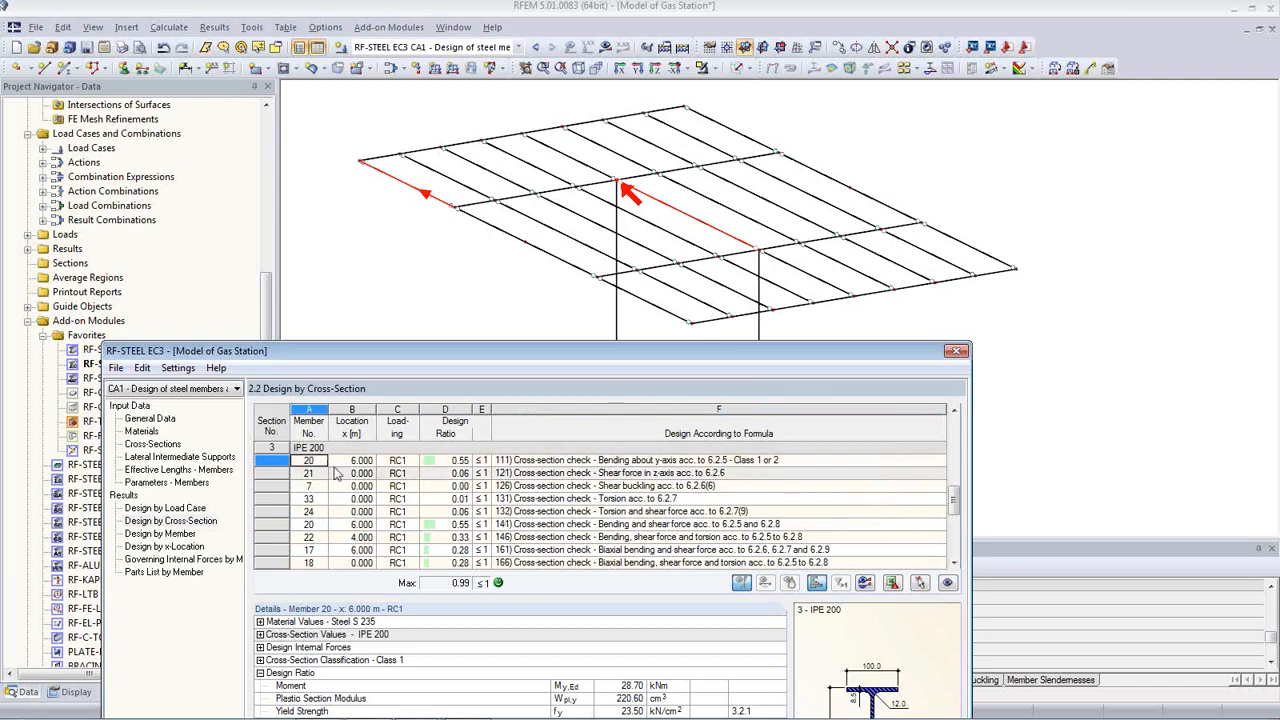
{"action": "left_click", "coordinate": [345, 473]}
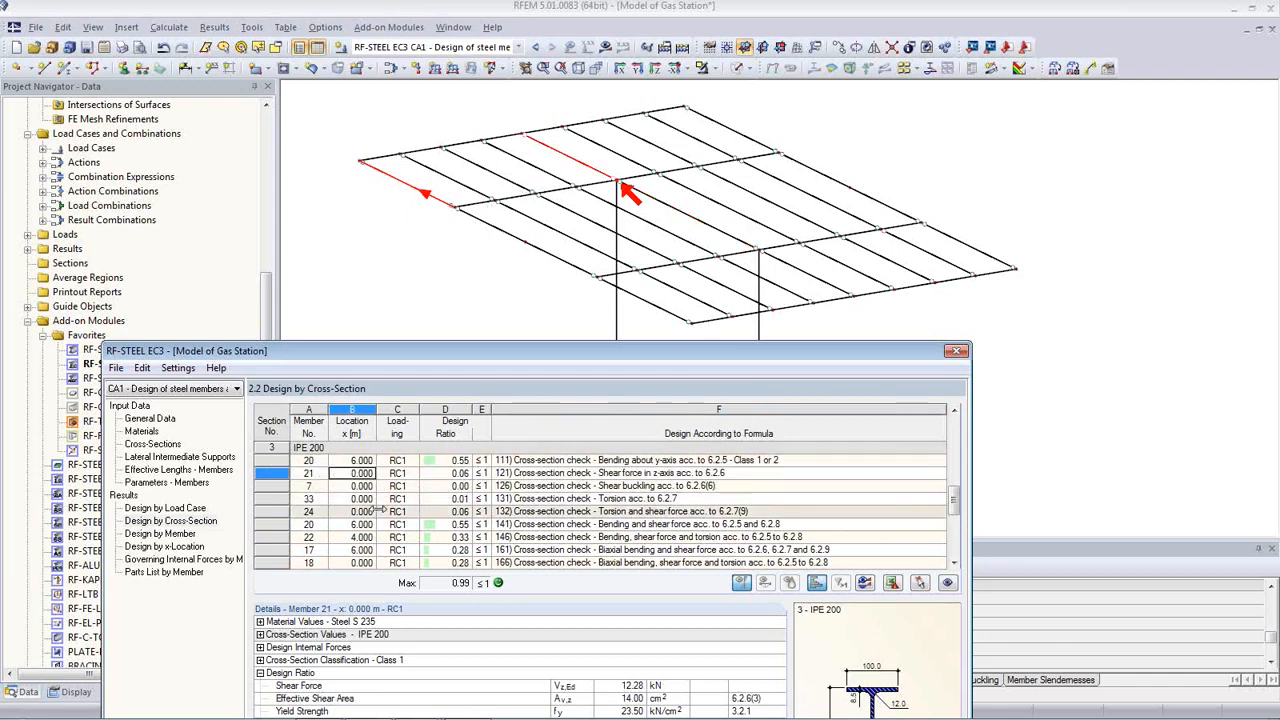
{"action": "left_click", "coordinate": [418, 510]}
{"action": "left_click", "coordinate": [657, 200]}
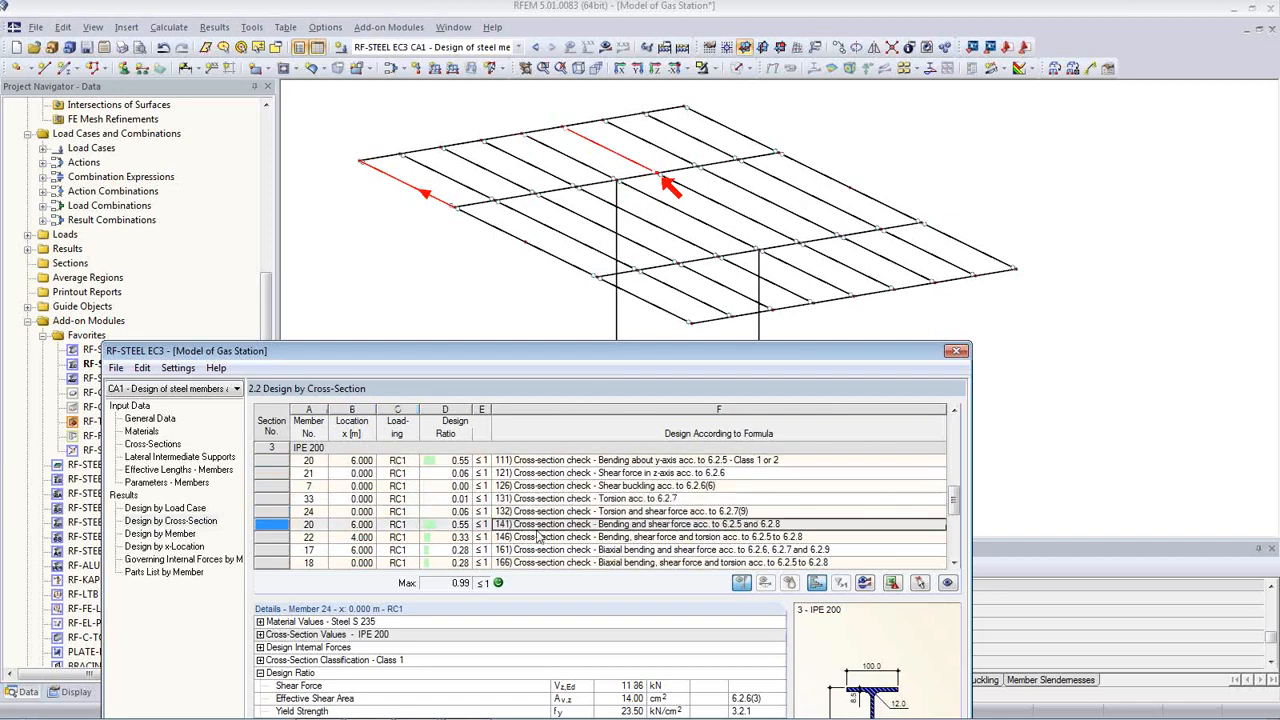
{"action": "left_click", "coordinate": [609, 538]}
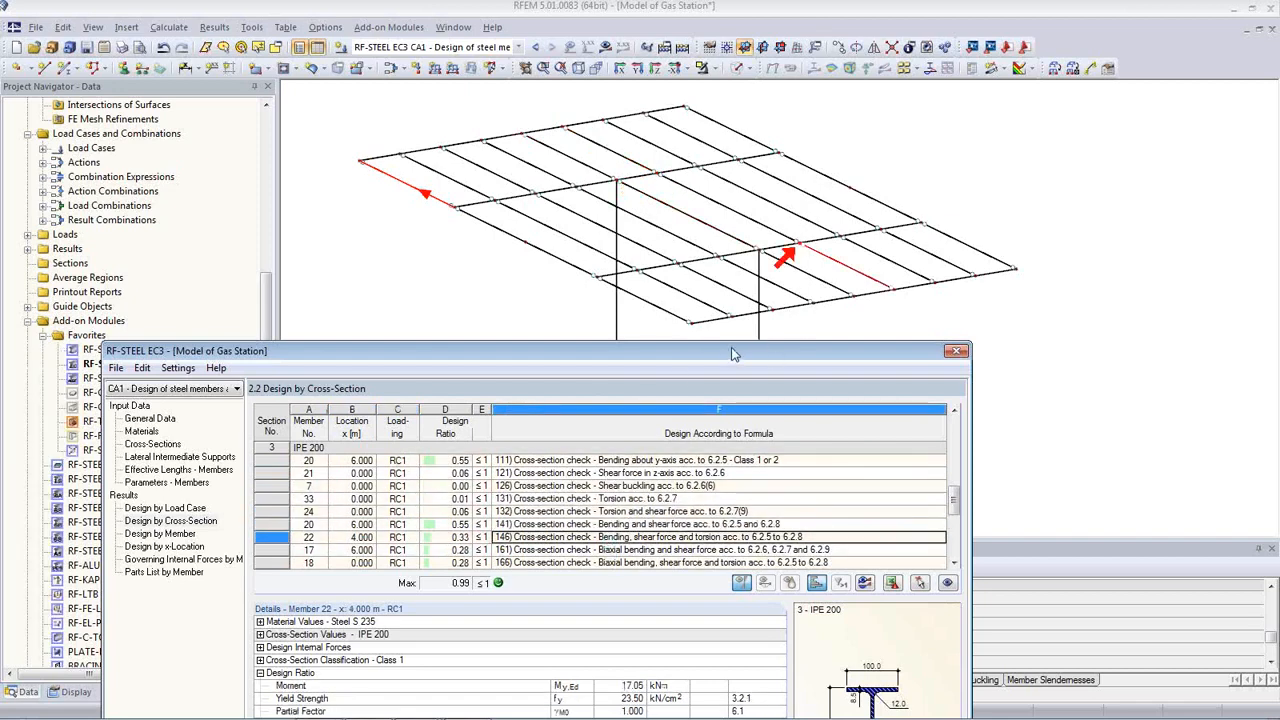
{"action": "left_click_drag", "start_coordinate": [731, 354], "coordinate": [818, 84]}
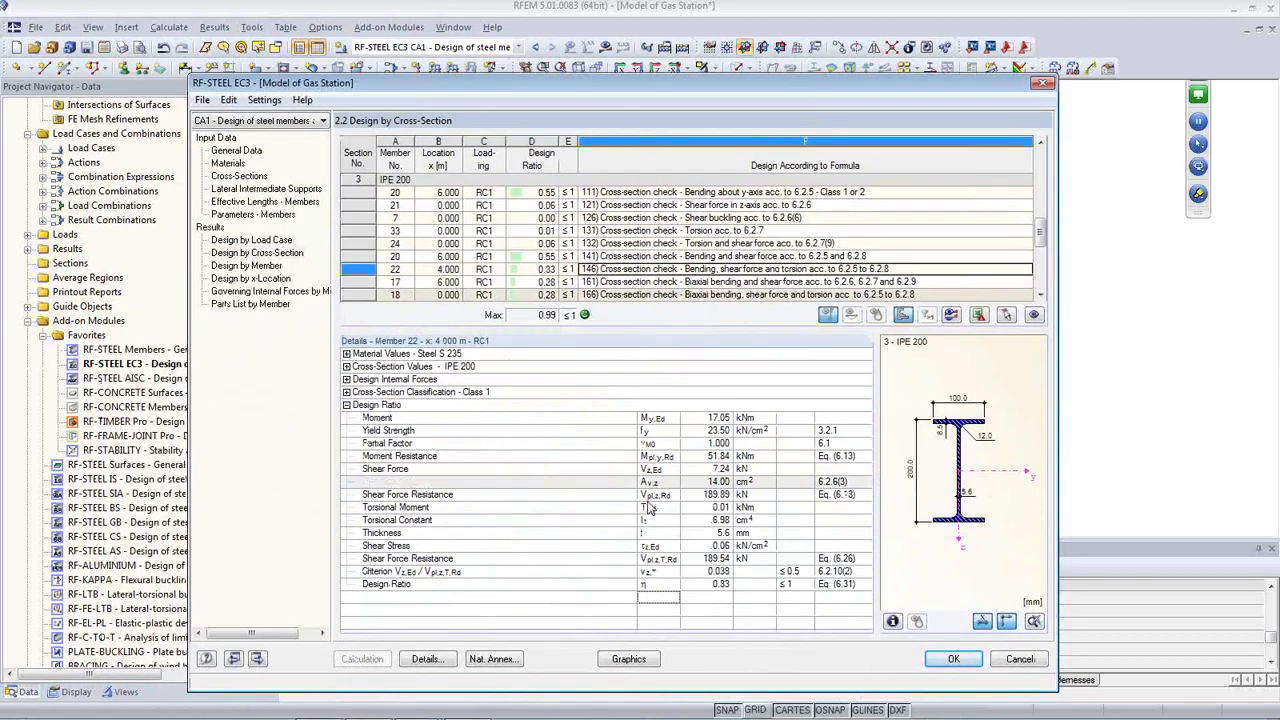
{"action": "left_click", "coordinate": [951, 659]}
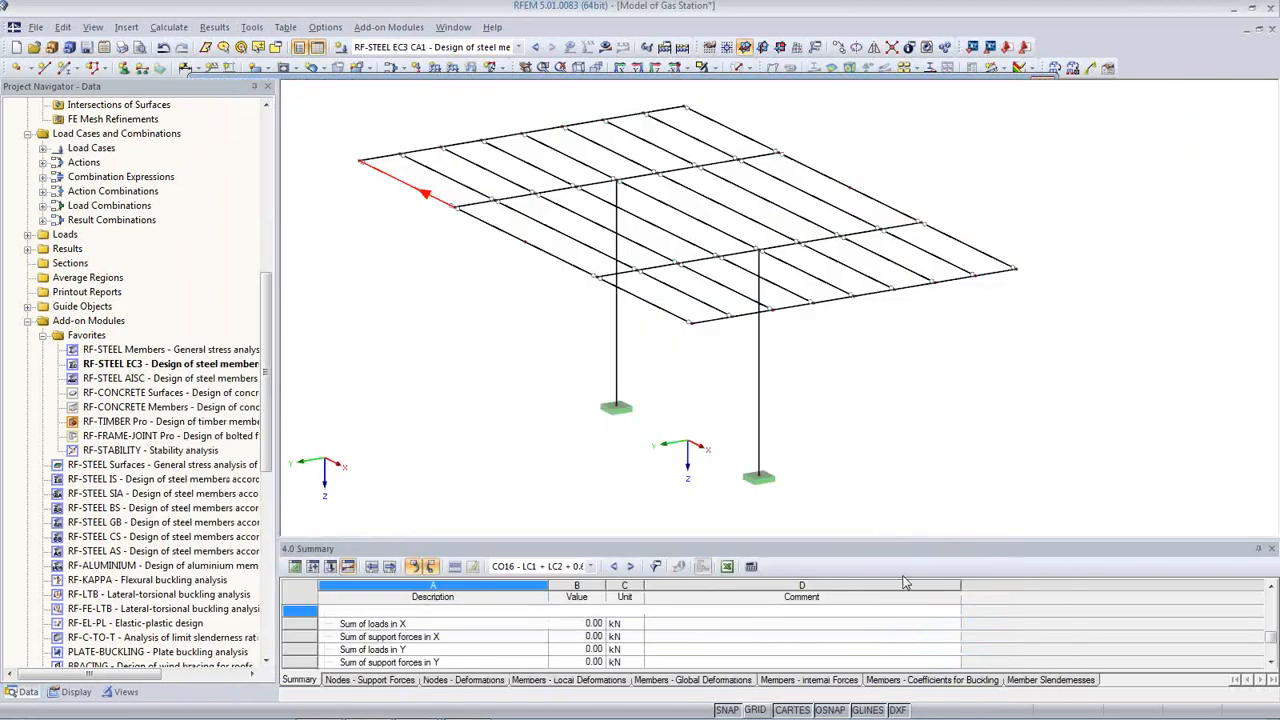
Step: Turn on the RF-STEEL EC3 design ratios and their values on the canopy model
{"action": "left_click", "coordinate": [605, 48]}
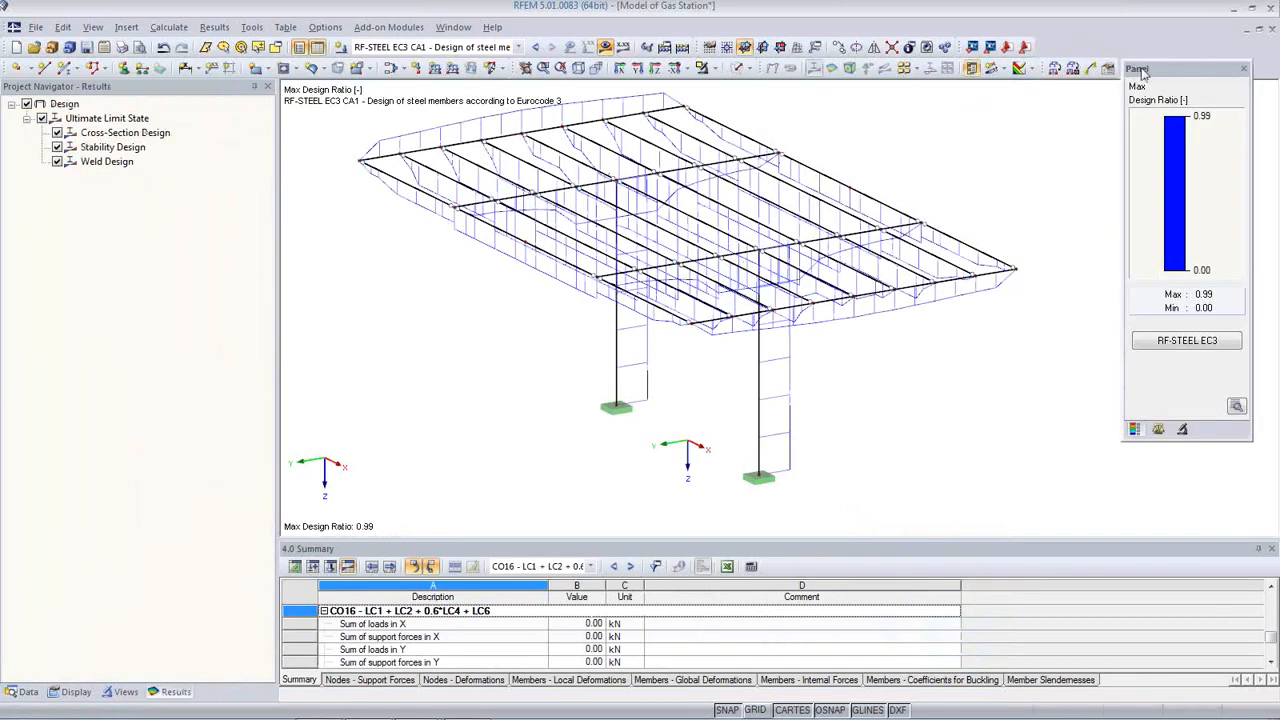
{"action": "left_click_drag", "start_coordinate": [1168, 68], "coordinate": [1056, 97]}
{"action": "middle_click_drag", "start_coordinate": [613, 387], "coordinate": [576, 419]}
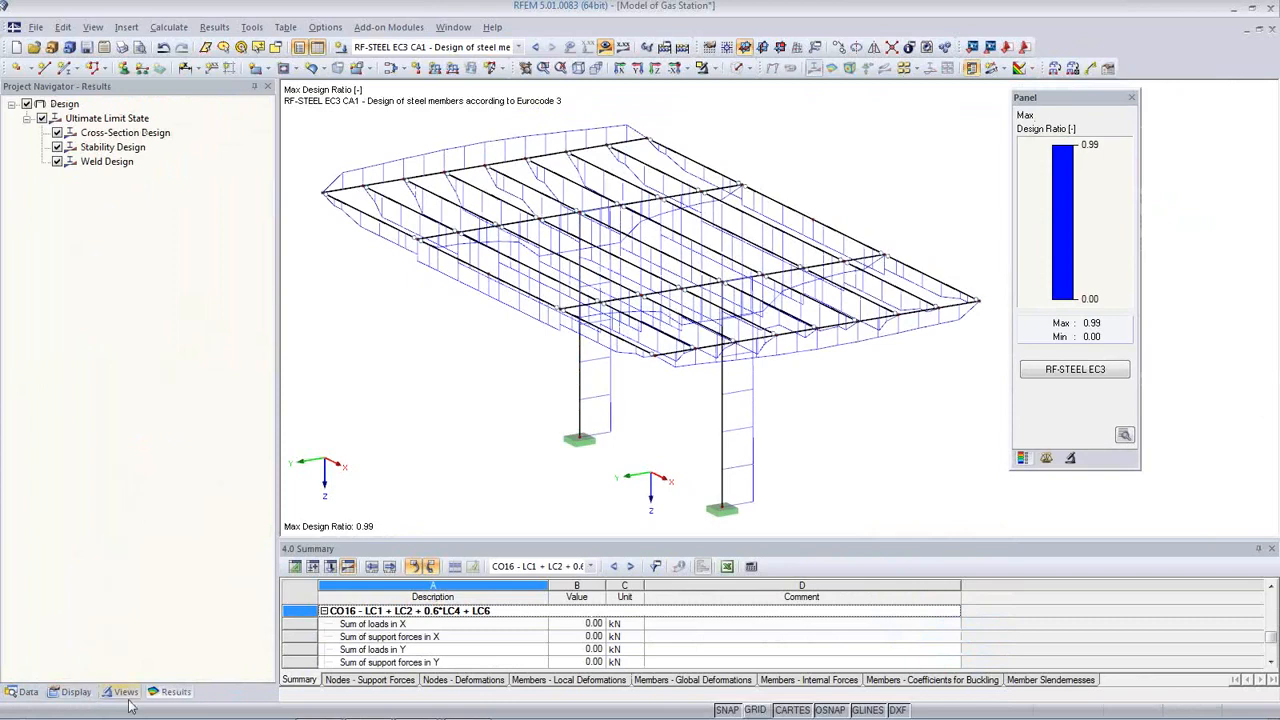
{"action": "left_click", "coordinate": [622, 48]}
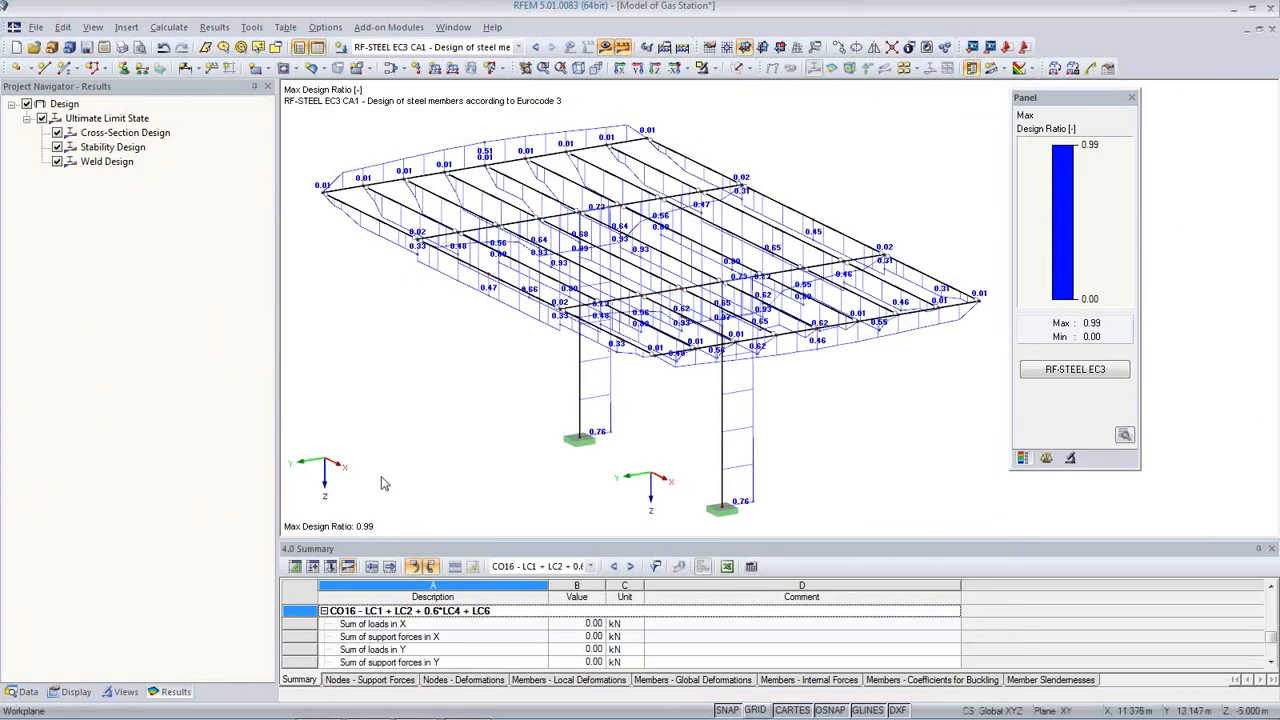
Step: Set member results to Cross-Sections, then Without Diagram, and reopen RF-STEEL EC3
{"action": "left_click", "coordinate": [70, 692]}
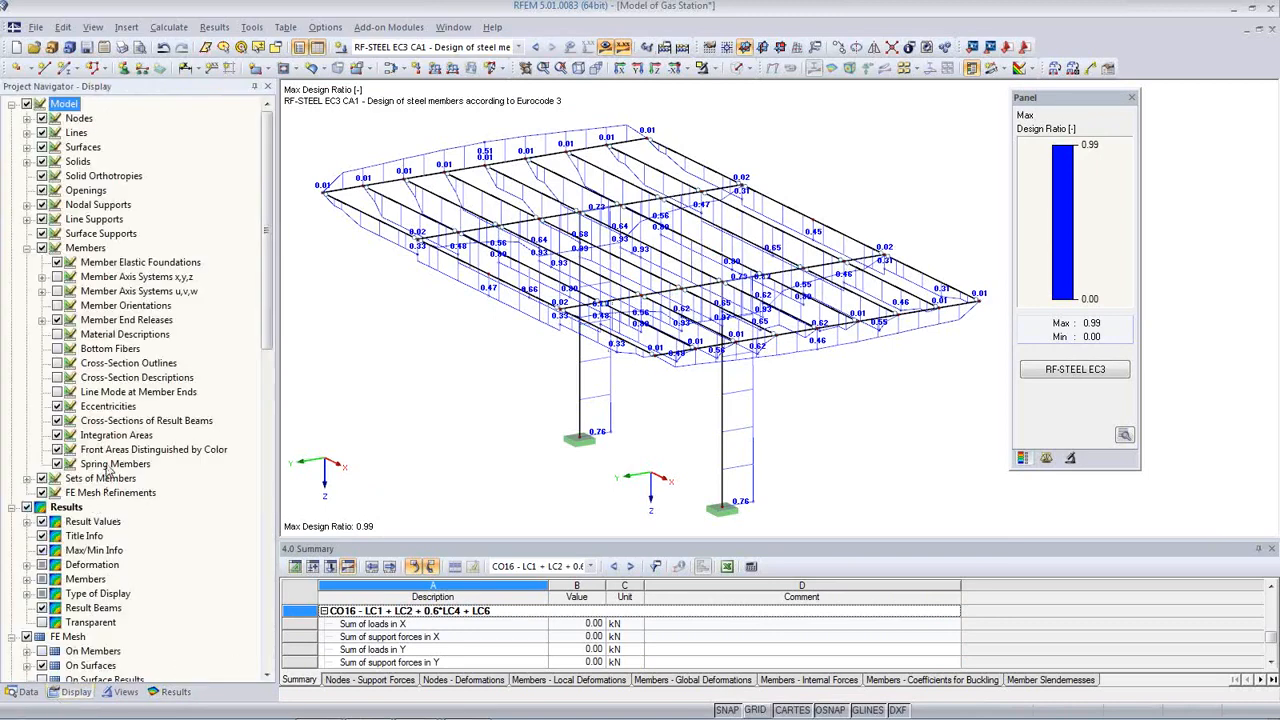
{"action": "scroll", "coordinate": [108, 470], "scroll_direction": "down", "scroll_amount": 4}
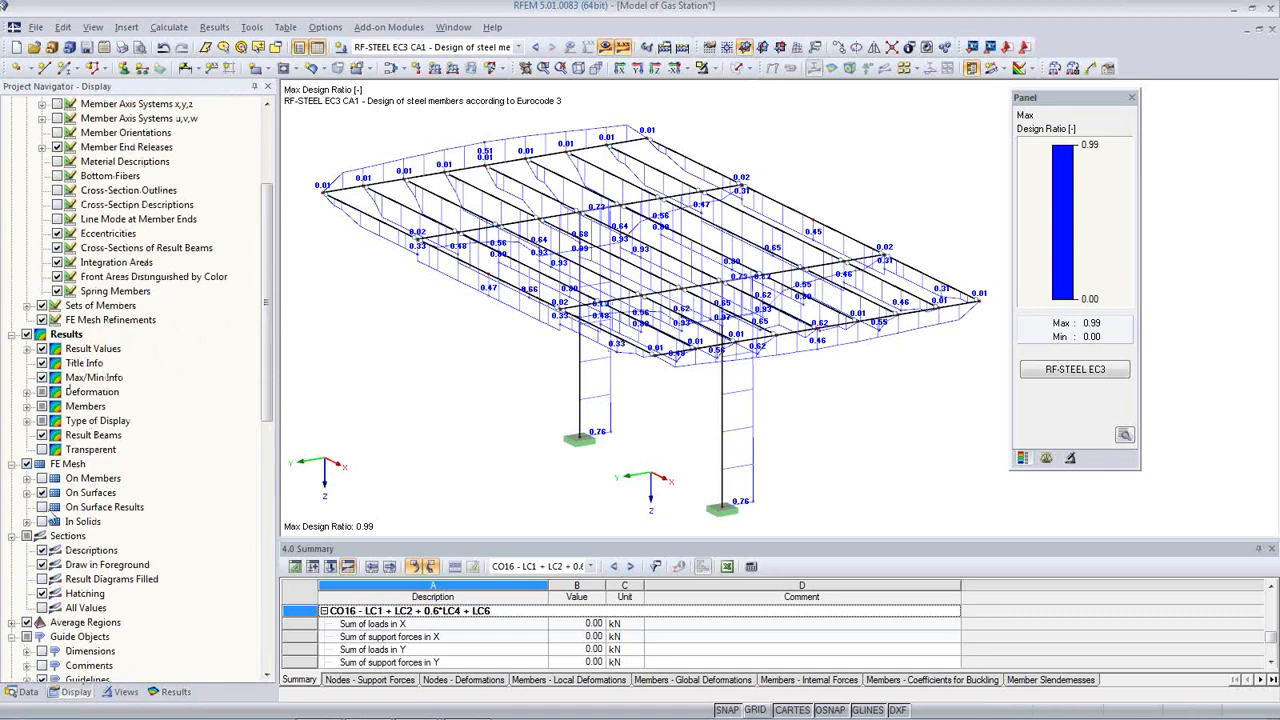
{"action": "left_click", "coordinate": [27, 406]}
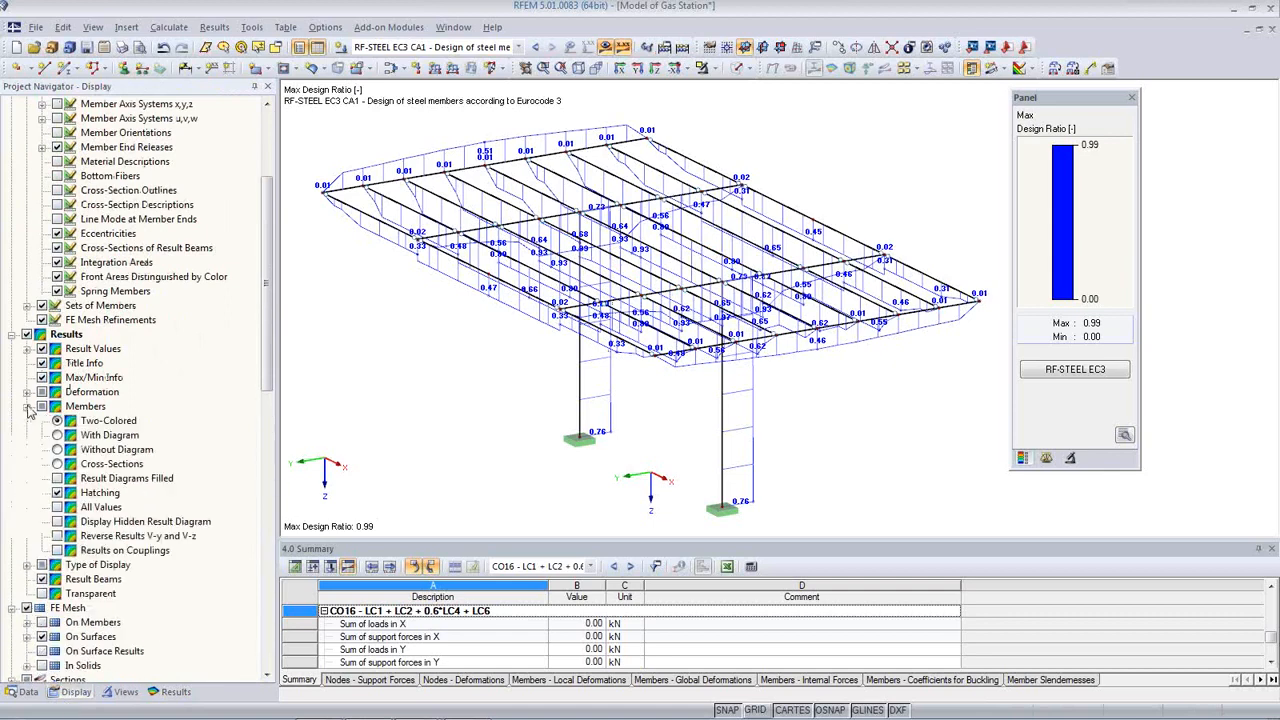
{"action": "left_click", "coordinate": [57, 464]}
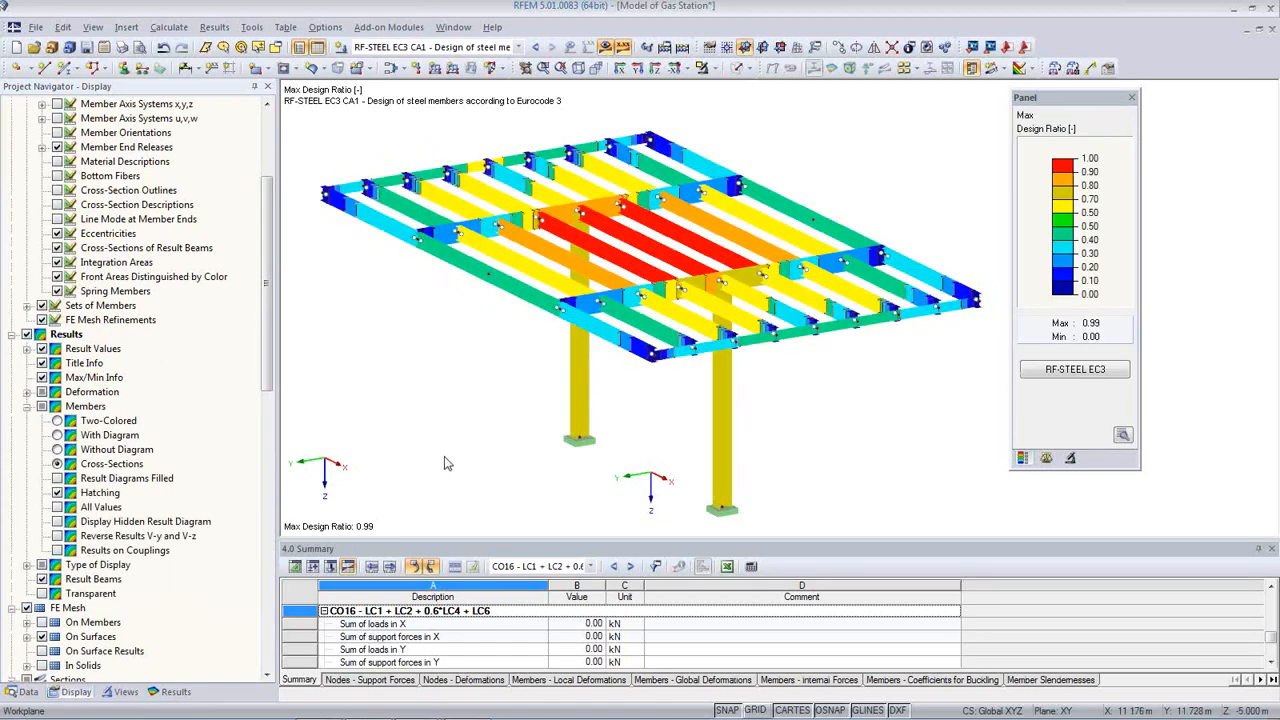
{"action": "middle_click_drag", "start_coordinate": [552, 438], "coordinate": [751, 477], "text": "ctrl"}
{"action": "scroll", "coordinate": [719, 468], "scroll_direction": "up", "scroll_amount": 1}
{"action": "scroll", "coordinate": [751, 477], "scroll_direction": "up", "scroll_amount": 1}
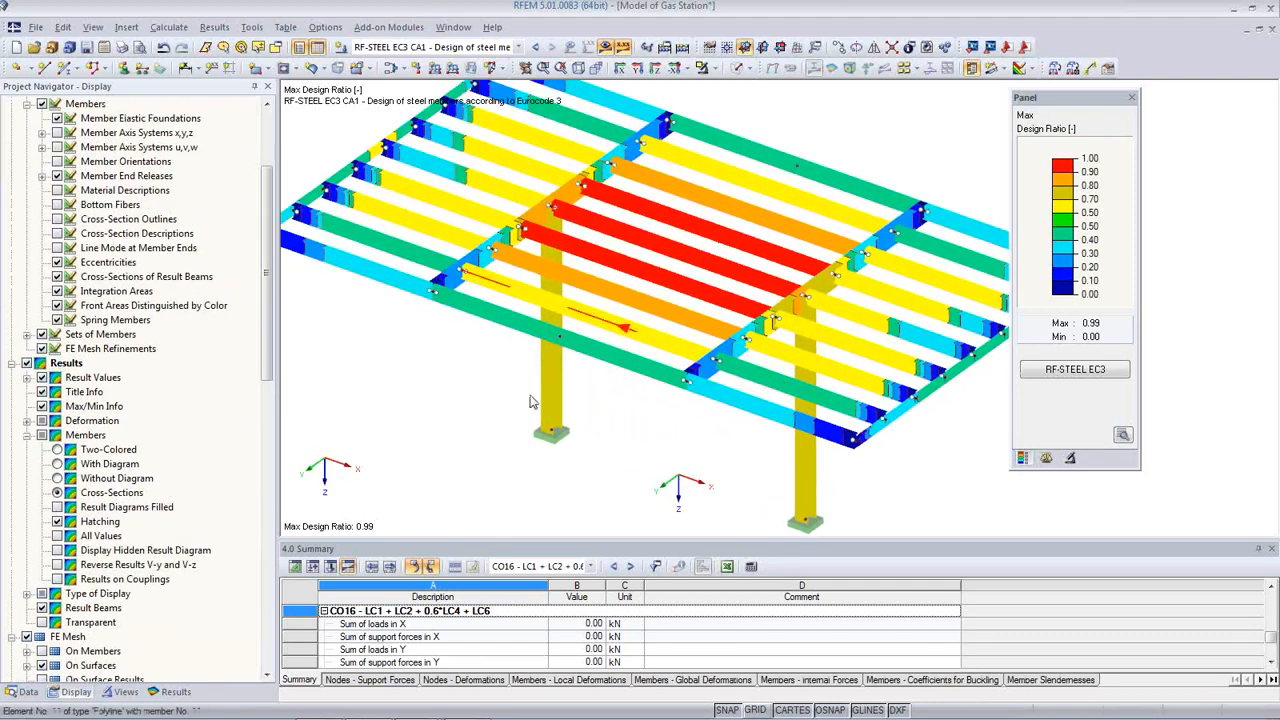
{"action": "left_click", "coordinate": [57, 478]}
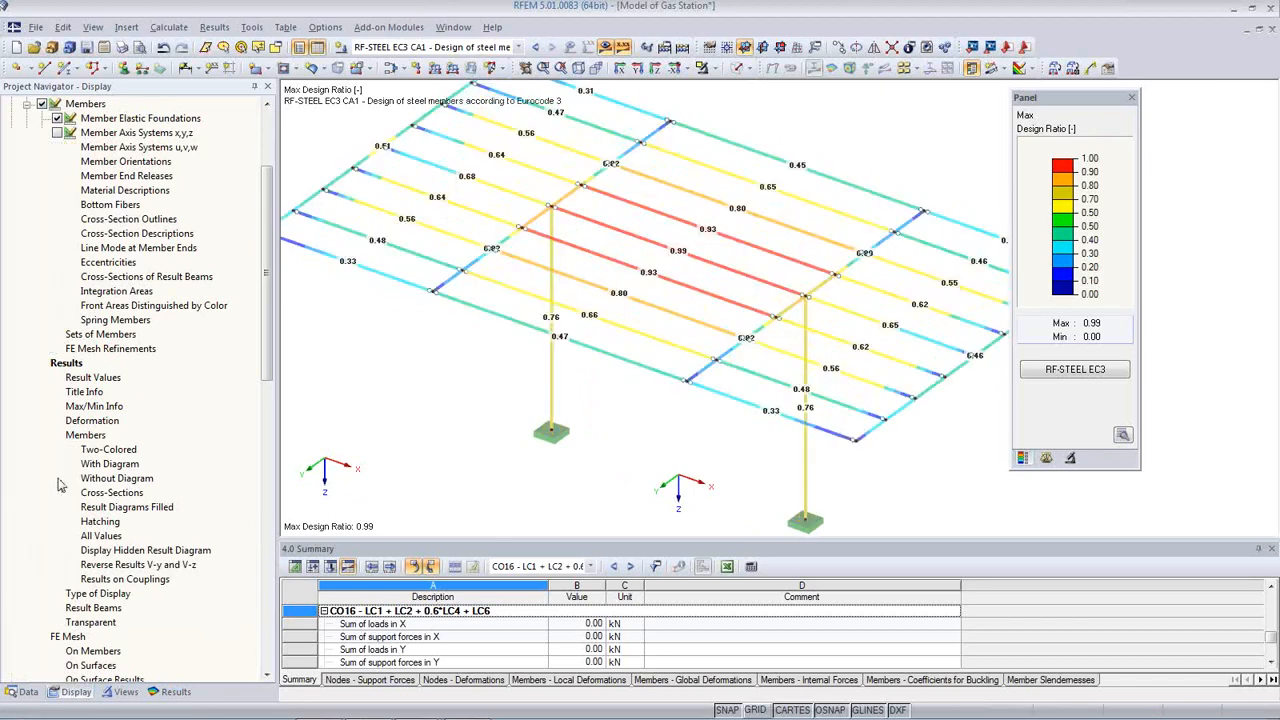
{"action": "middle_click_drag", "start_coordinate": [754, 348], "coordinate": [773, 382]}
{"action": "scroll", "coordinate": [768, 378], "scroll_direction": "down", "scroll_amount": 1}
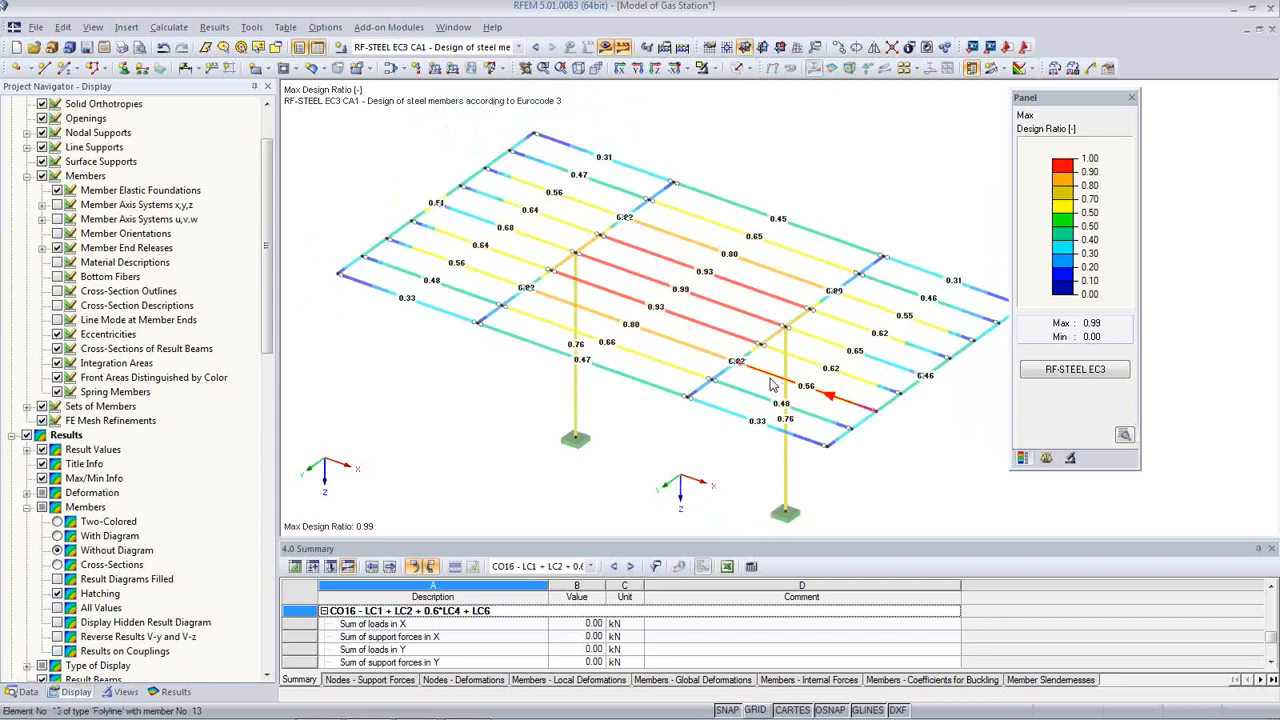
{"action": "left_click", "coordinate": [1075, 369]}
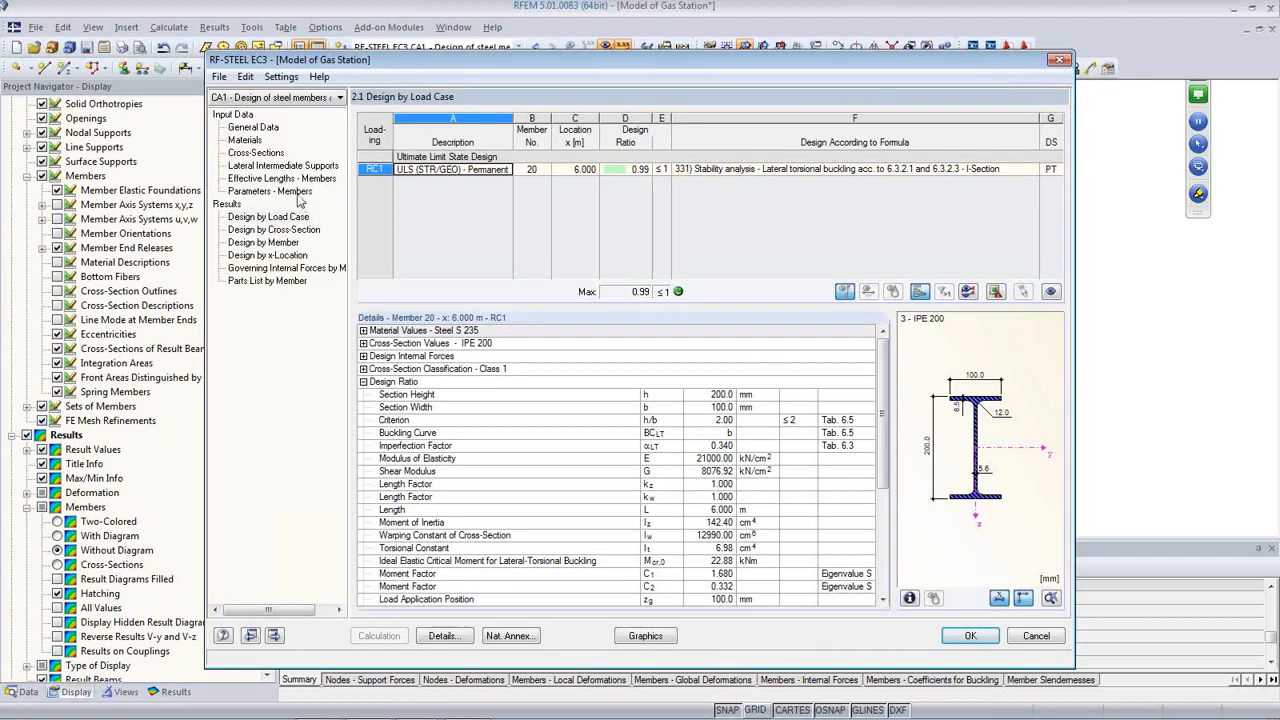
Step: Open the Cross-Sections table and compare HEB 160, IPE 360, IPE 200 and U 160 against RFEM's sections
{"action": "left_click", "coordinate": [256, 154]}
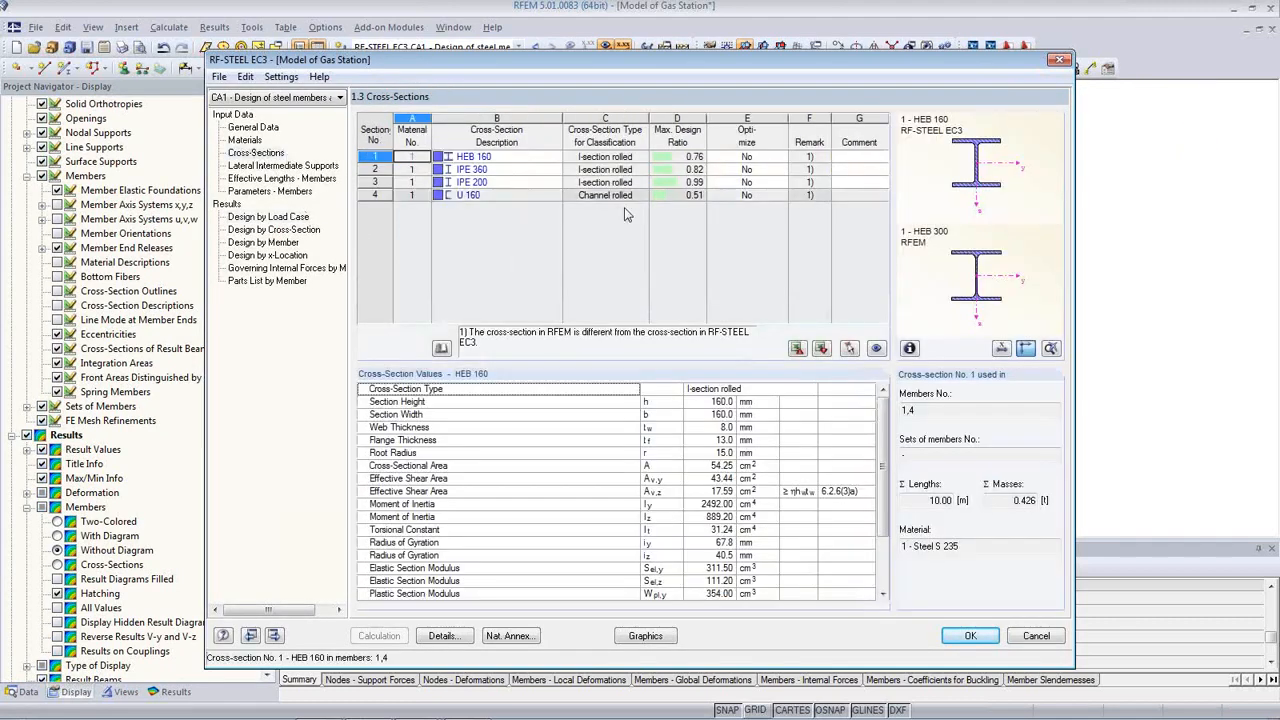
{"action": "left_click", "coordinate": [496, 156]}
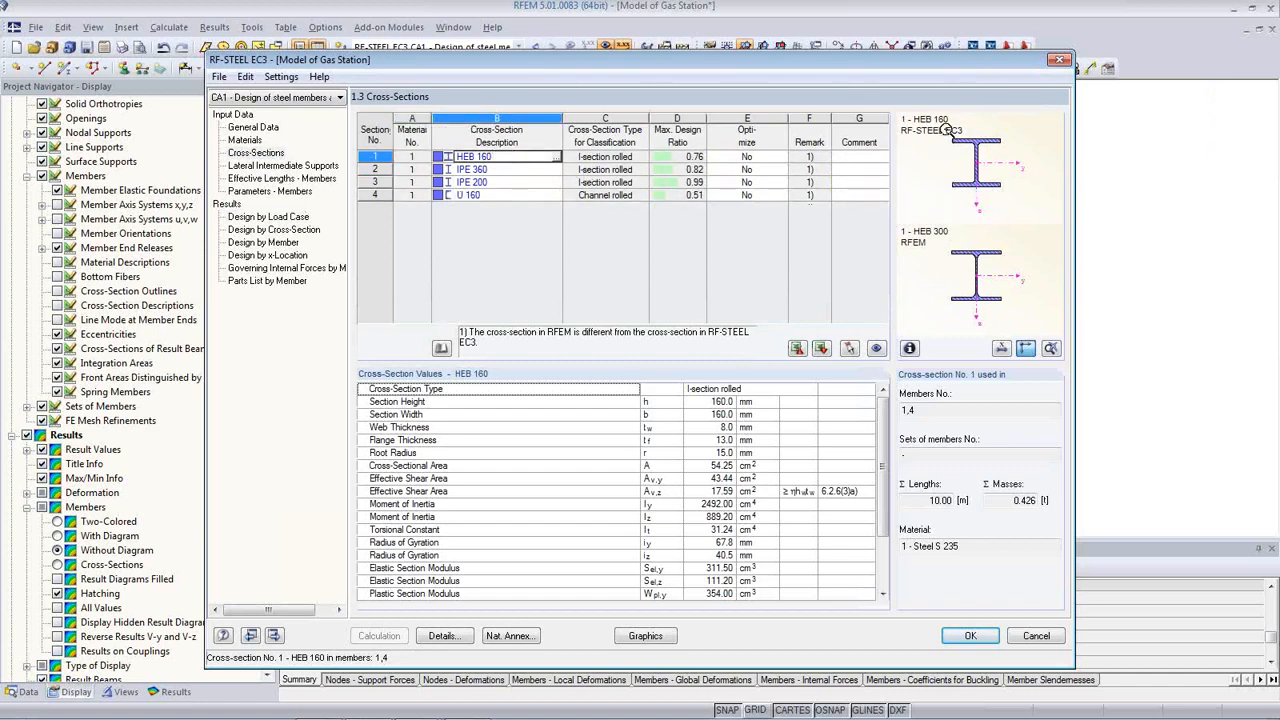
{"action": "left_click", "coordinate": [526, 170]}
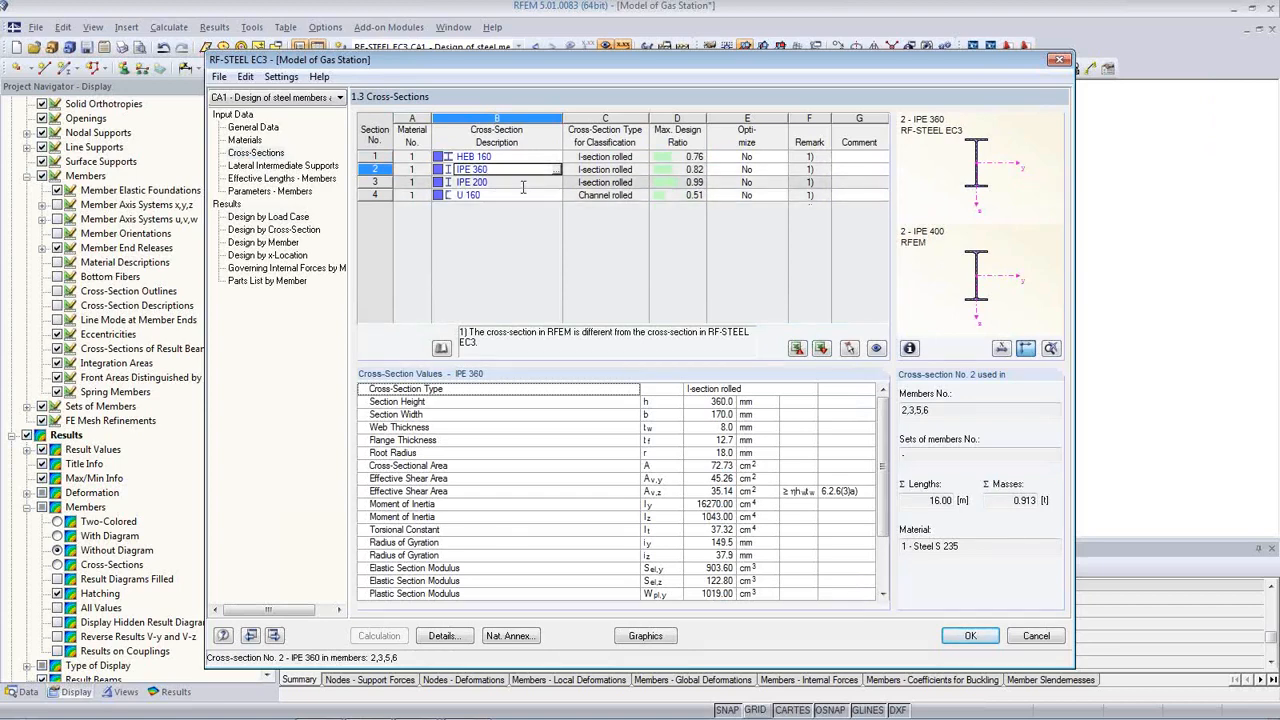
{"action": "left_click", "coordinate": [519, 182]}
{"action": "left_click", "coordinate": [506, 195]}
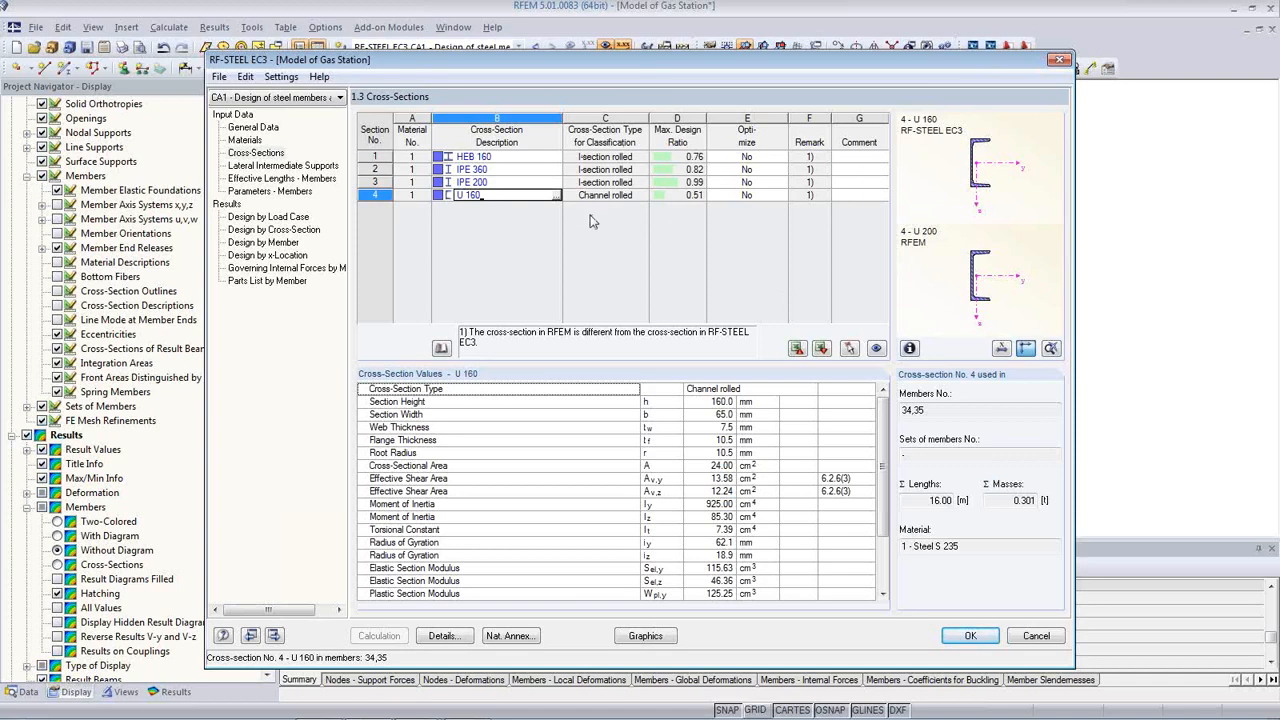
{"action": "left_click", "coordinate": [471, 183]}
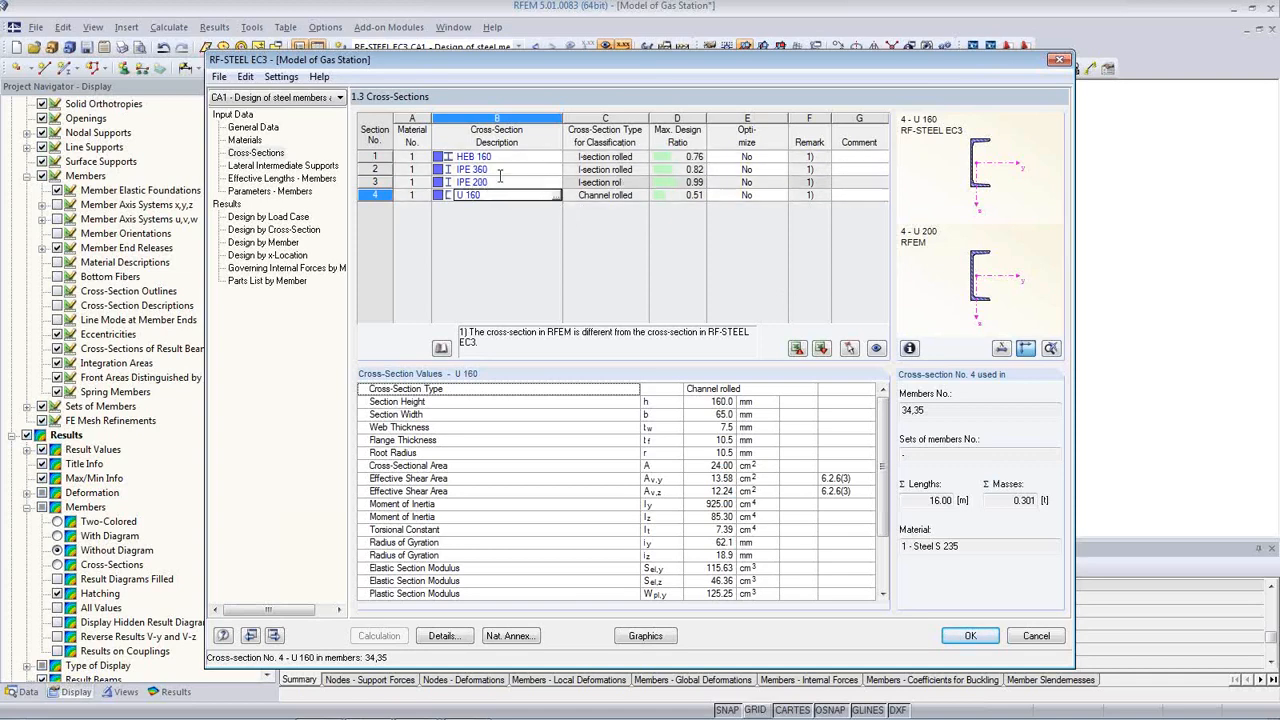
Step: Export all four RF-STEEL EC3 cross-sections, starting from IPE 200, to RFEM and recalculate
{"action": "right_click", "coordinate": [512, 181]}
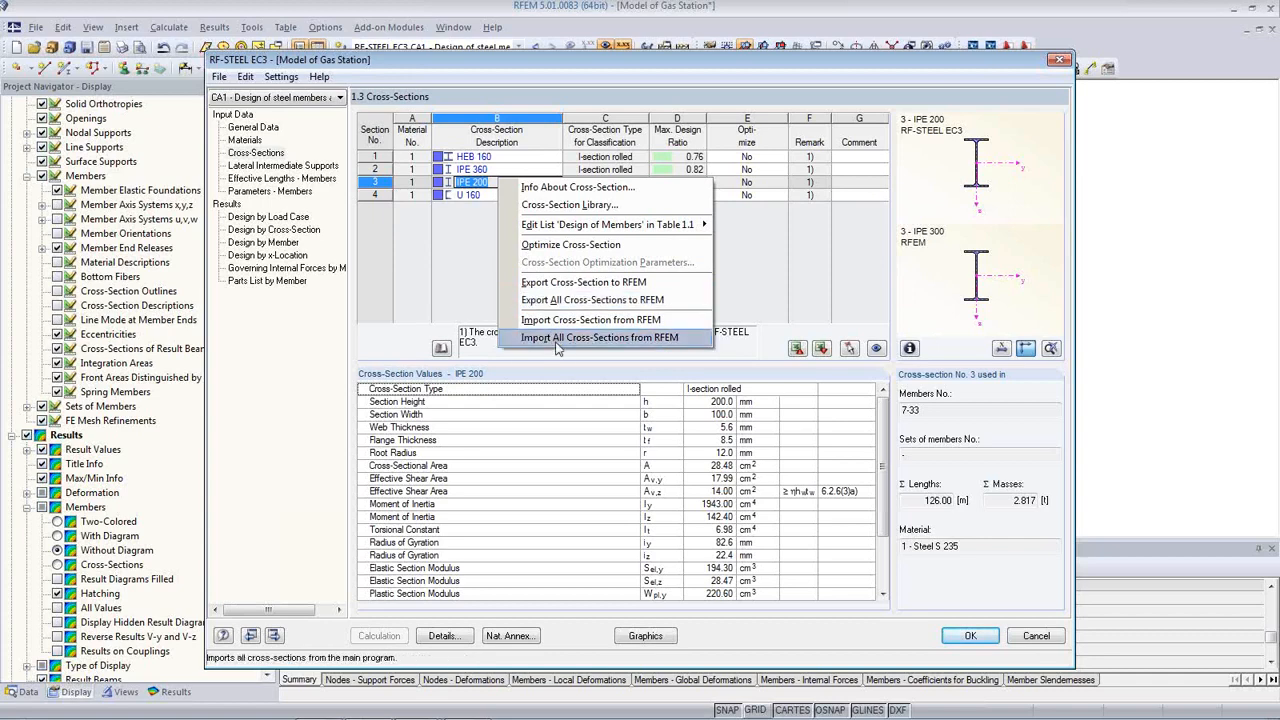
{"action": "left_click", "coordinate": [563, 302]}
{"action": "left_click", "coordinate": [597, 397]}
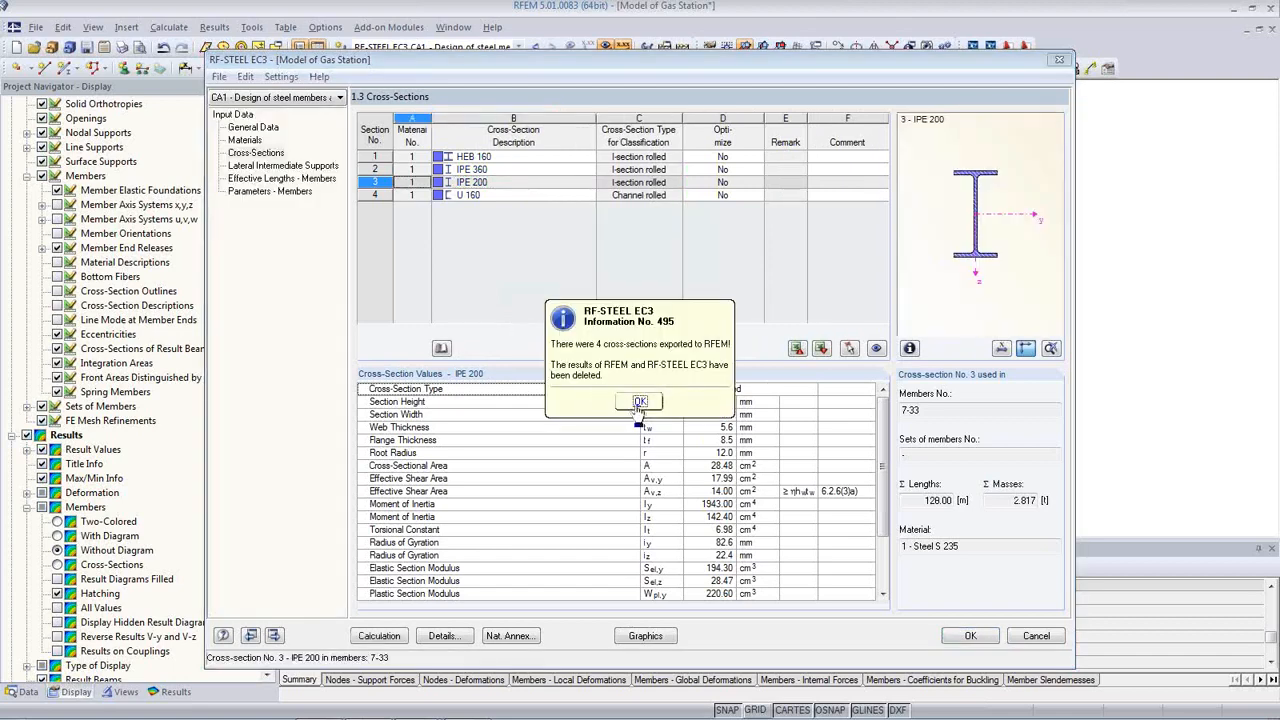
{"action": "left_click", "coordinate": [640, 401]}
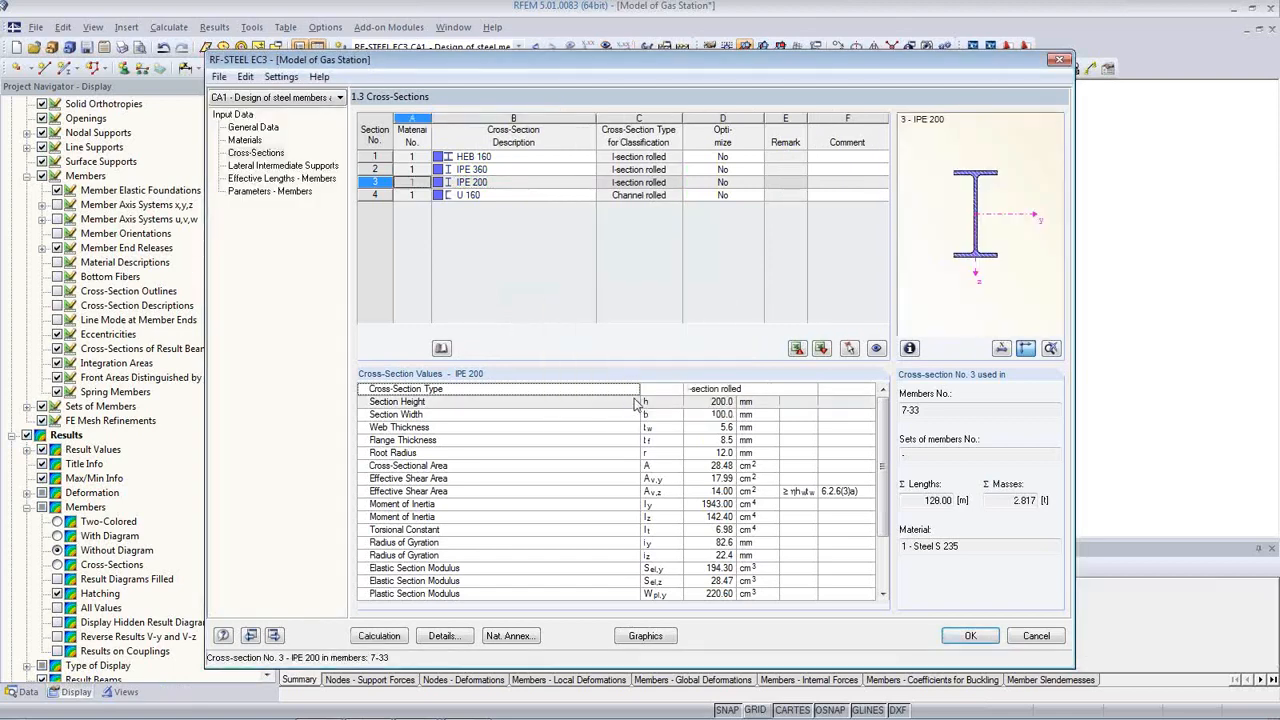
{"action": "left_click", "coordinate": [379, 636]}
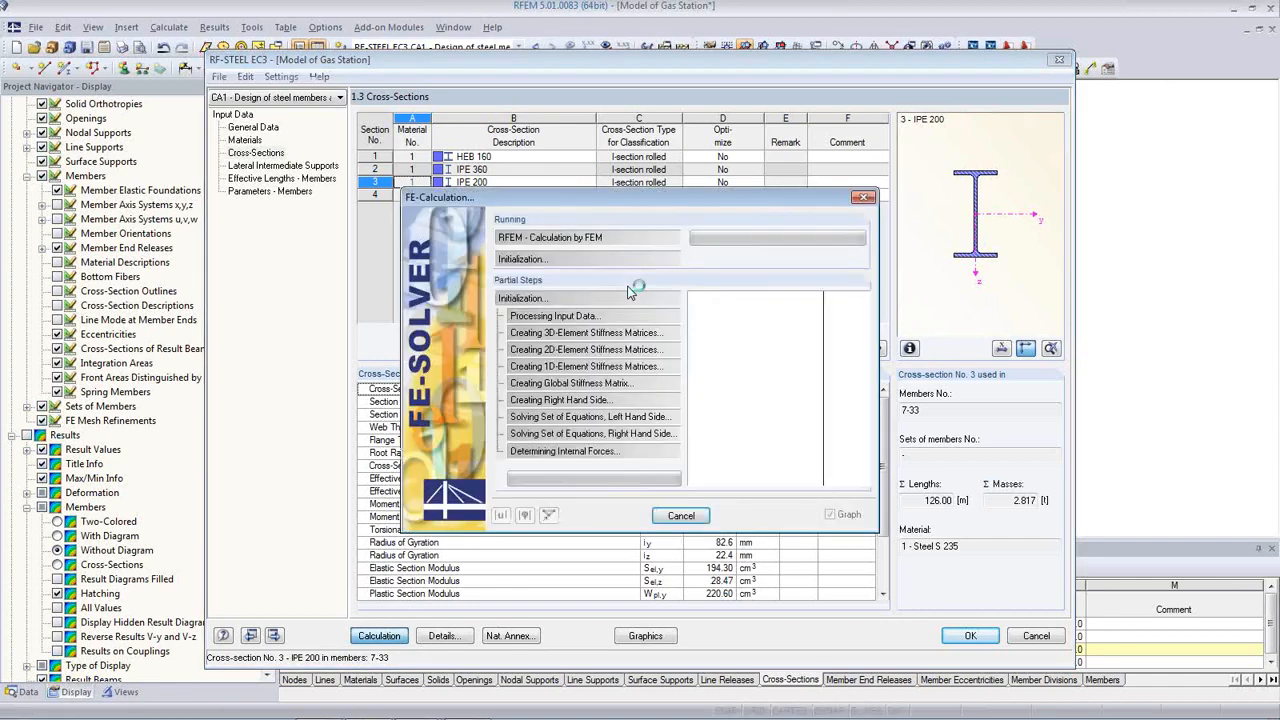
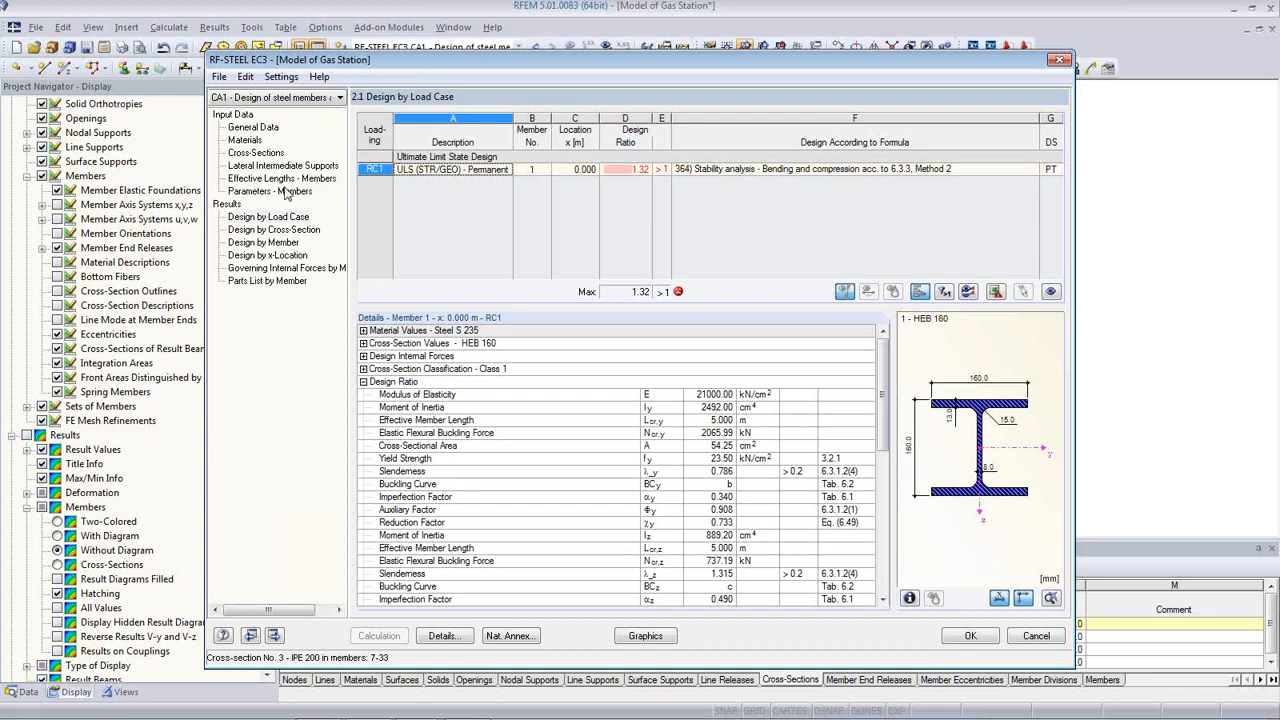
Step: Review the cross-section design ratios in RF-STEEL EC3, where HEB 160 fails at 1.32
{"action": "left_click", "coordinate": [262, 154]}
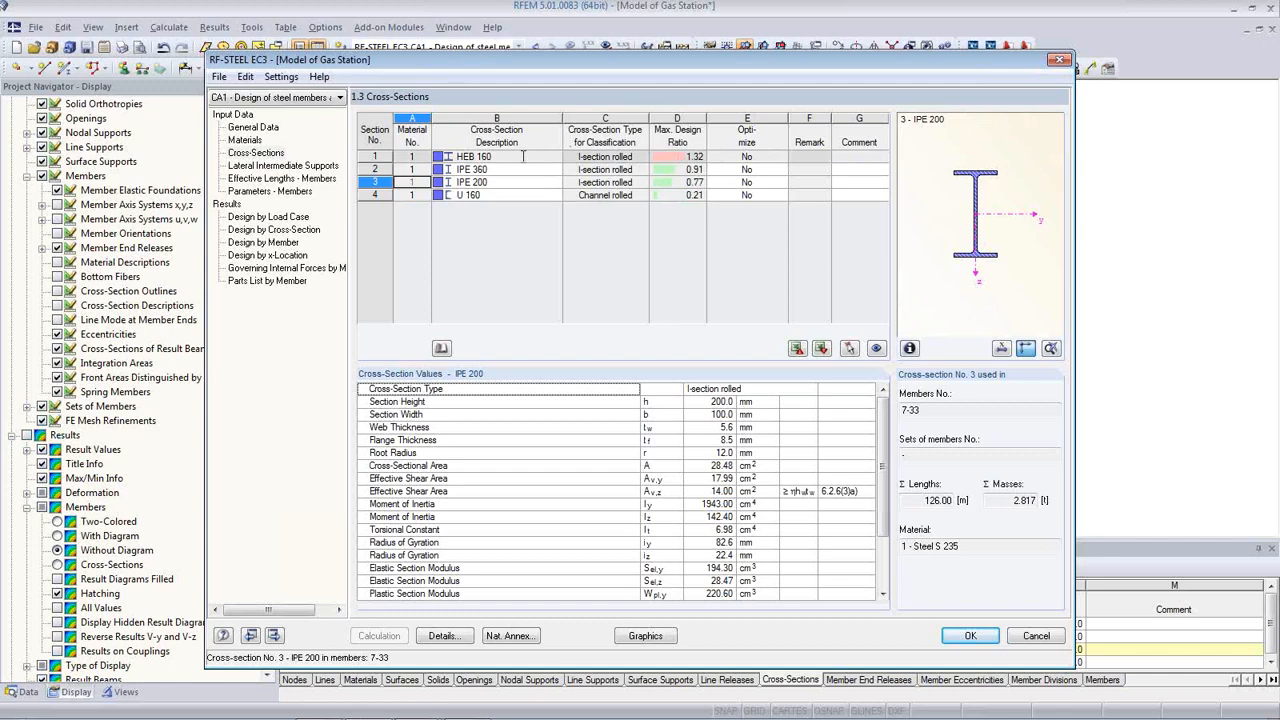
{"action": "left_click", "coordinate": [522, 158]}
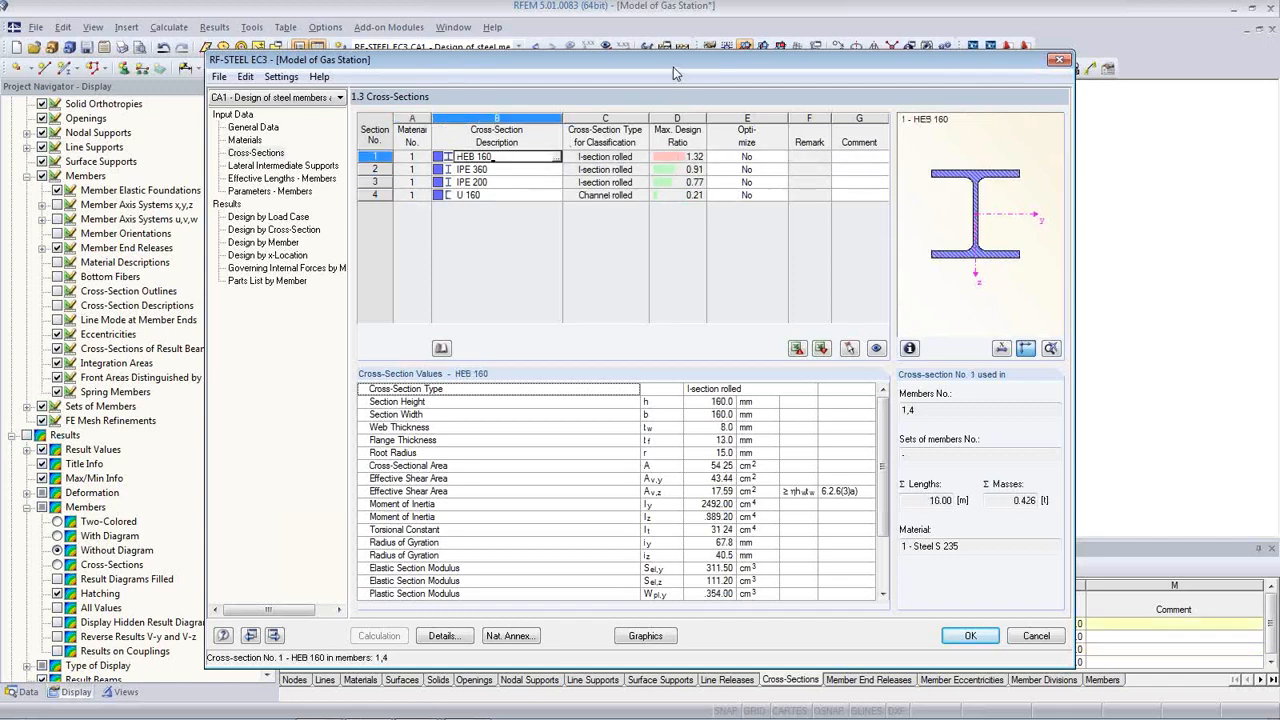
{"action": "left_click_drag", "start_coordinate": [673, 67], "coordinate": [696, 158]}
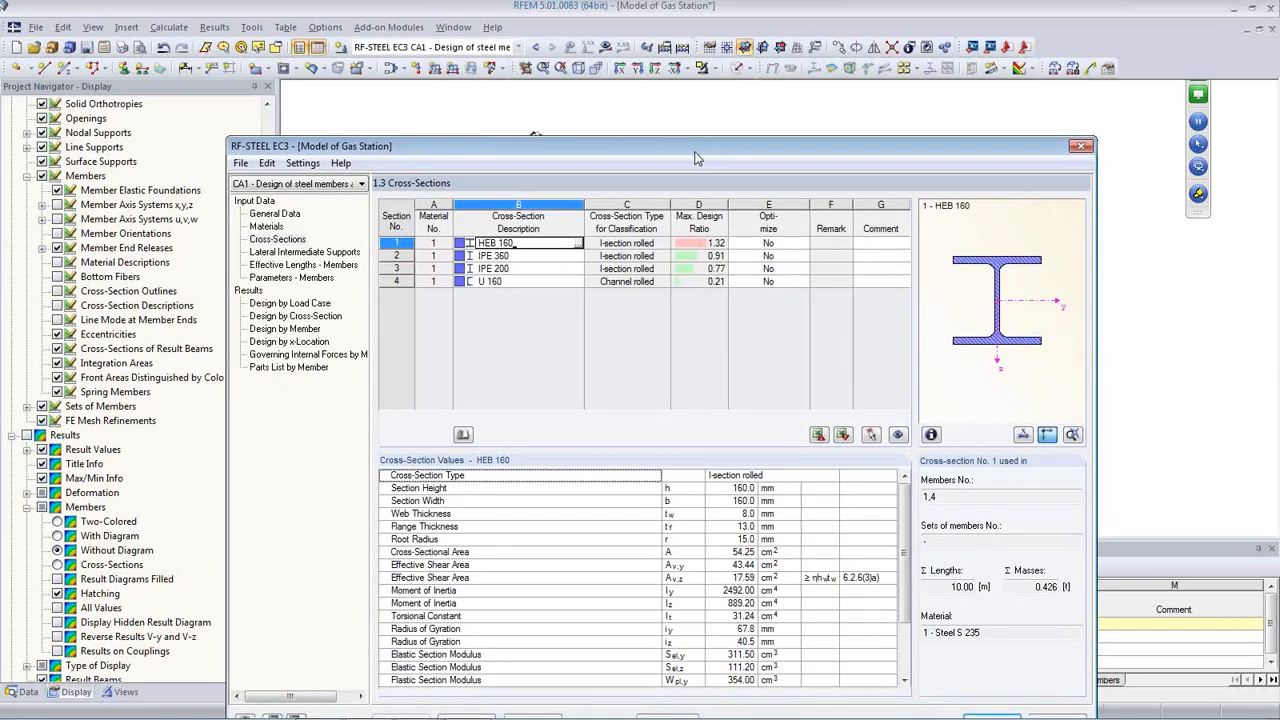
{"action": "left_click_drag", "start_coordinate": [696, 158], "coordinate": [711, 508]}
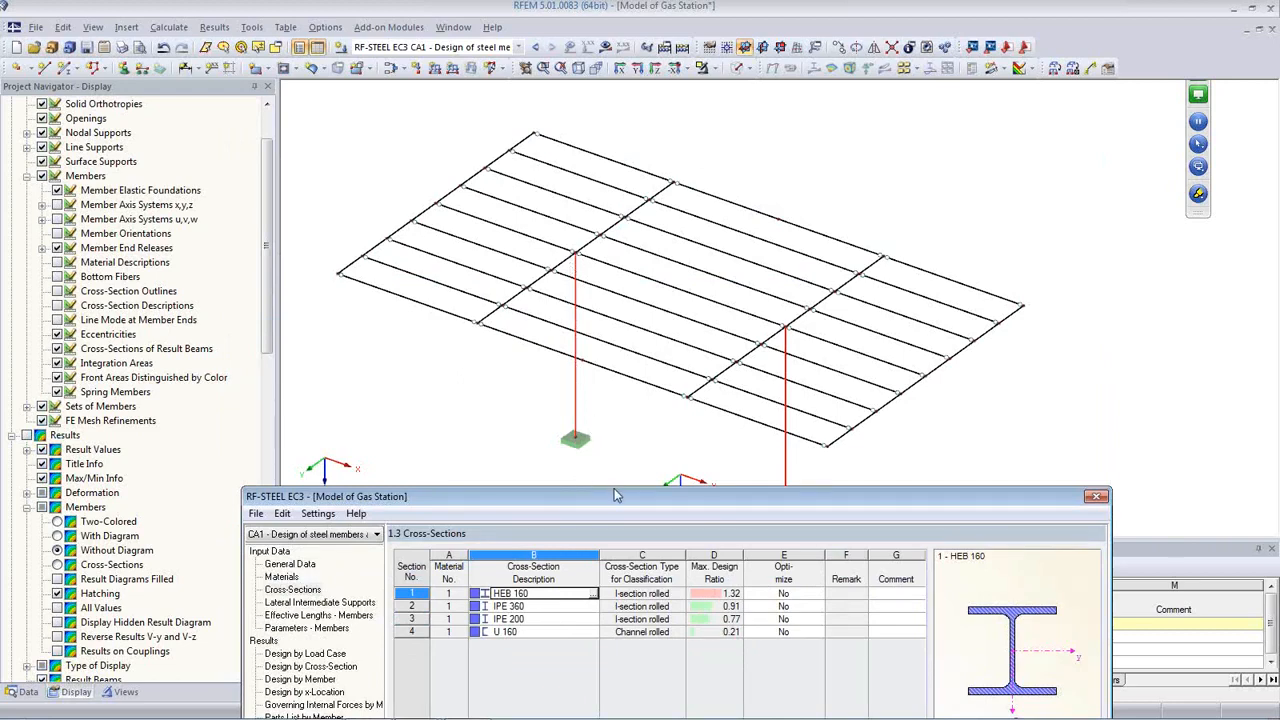
{"action": "left_click_drag", "start_coordinate": [615, 493], "coordinate": [602, 319]}
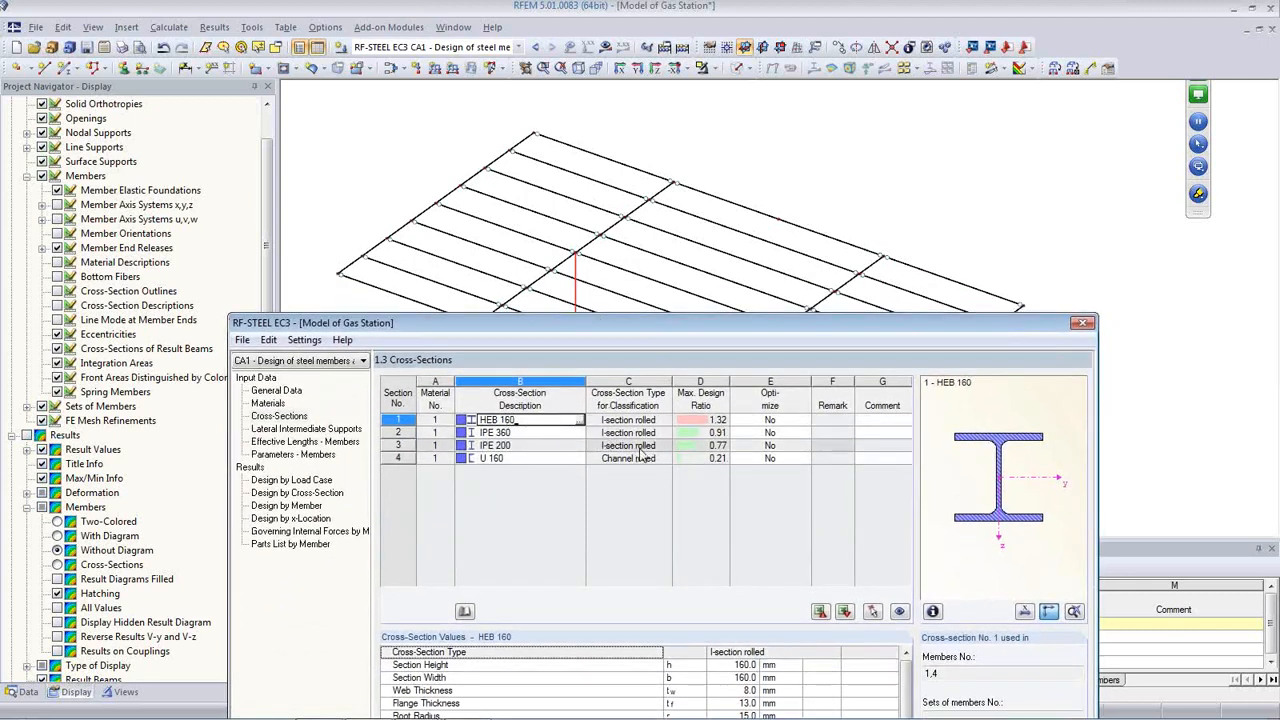
{"action": "left_click", "coordinate": [726, 421]}
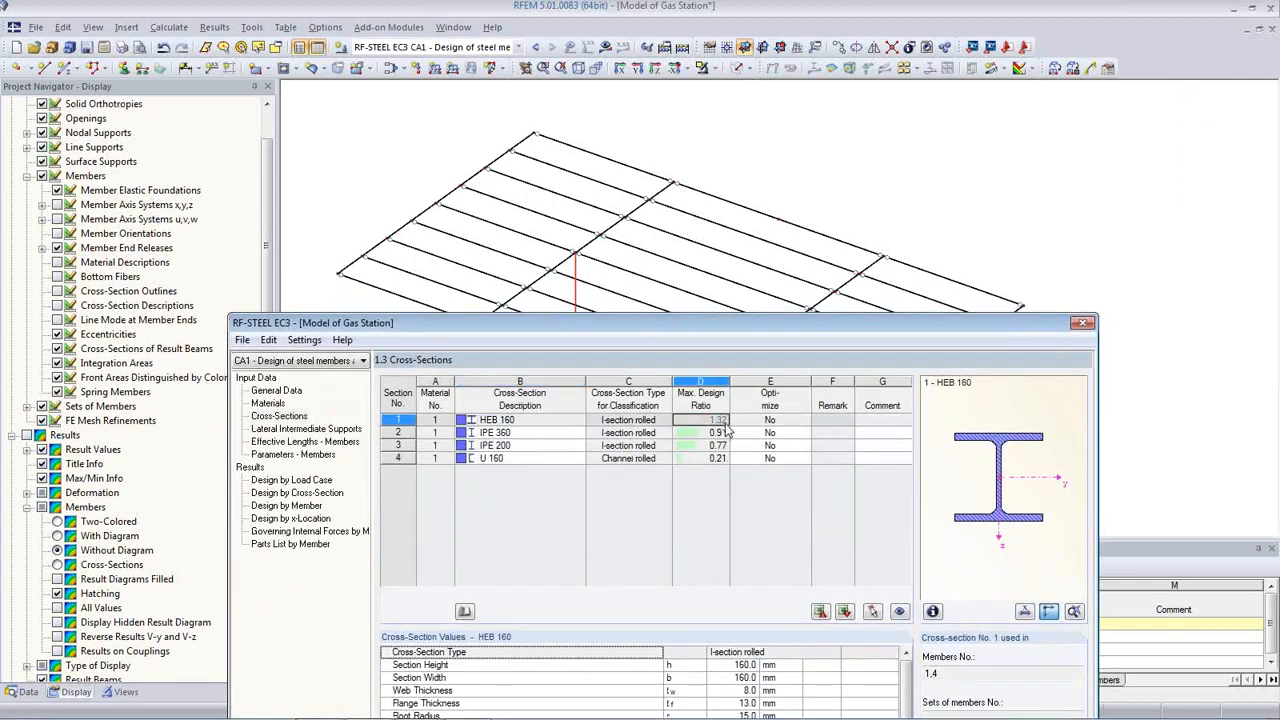
{"action": "left_click", "coordinate": [665, 421]}
Step: Optimize HEB 160 From Current Row and recalculate, upgrading it to HEB 180 at 0.89
{"action": "left_click", "coordinate": [768, 421]}
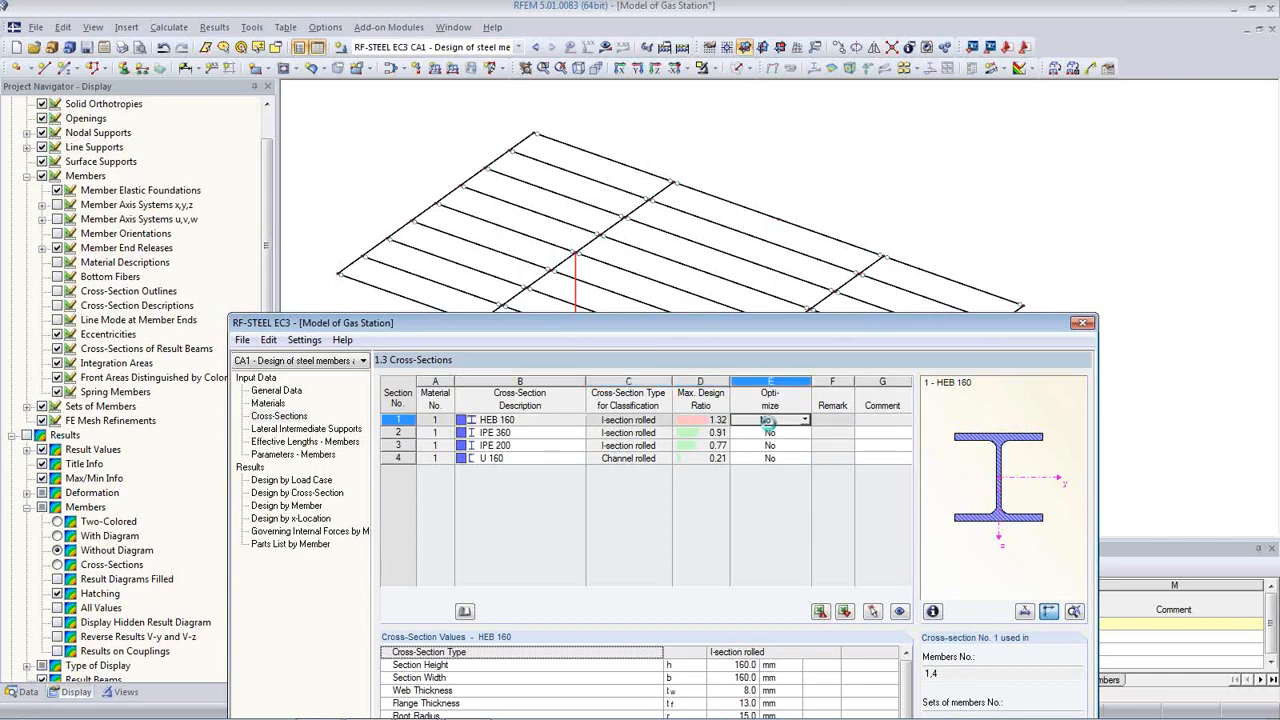
{"action": "left_click", "coordinate": [805, 420]}
{"action": "left_click", "coordinate": [790, 437]}
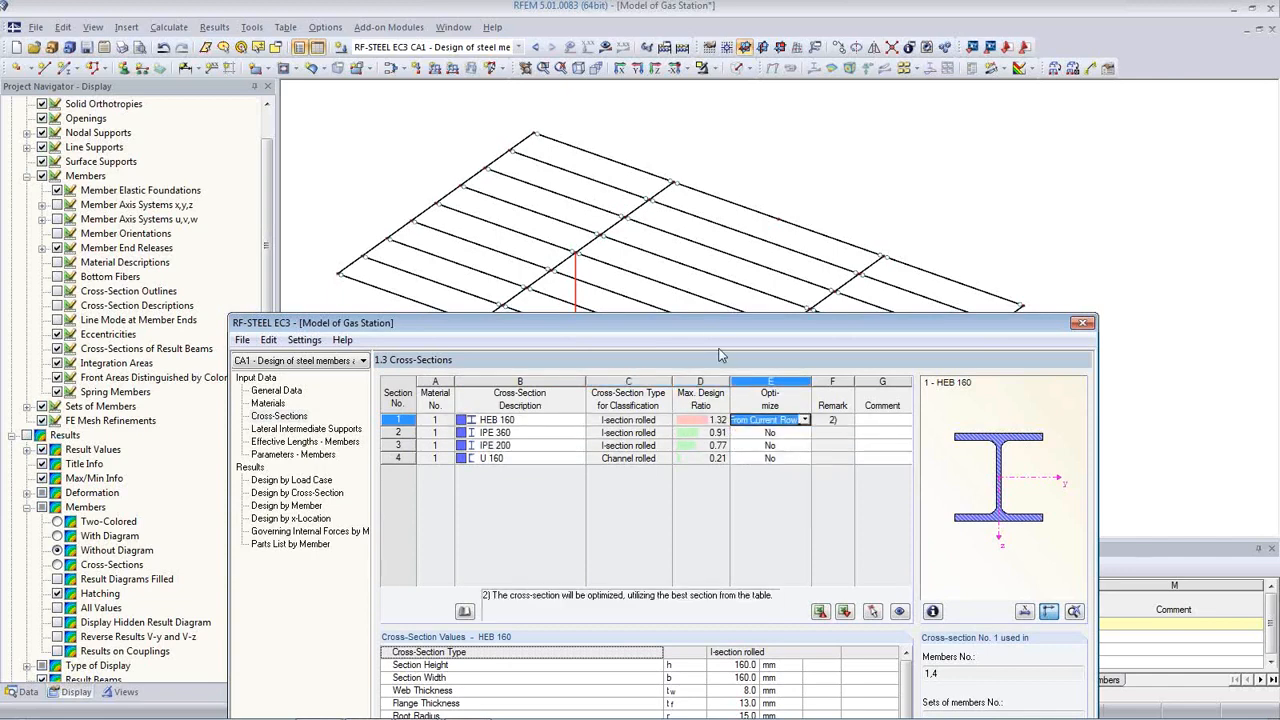
{"action": "left_click_drag", "start_coordinate": [705, 330], "coordinate": [689, 120]}
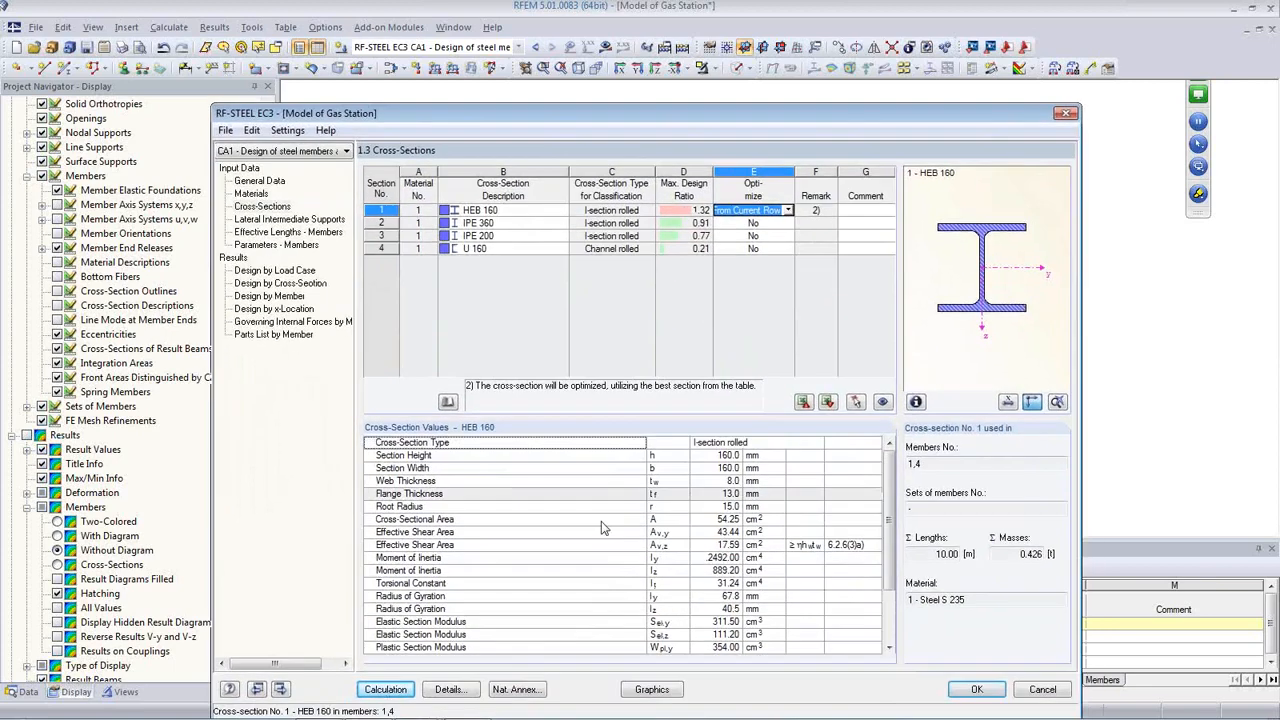
{"action": "left_click", "coordinate": [384, 690]}
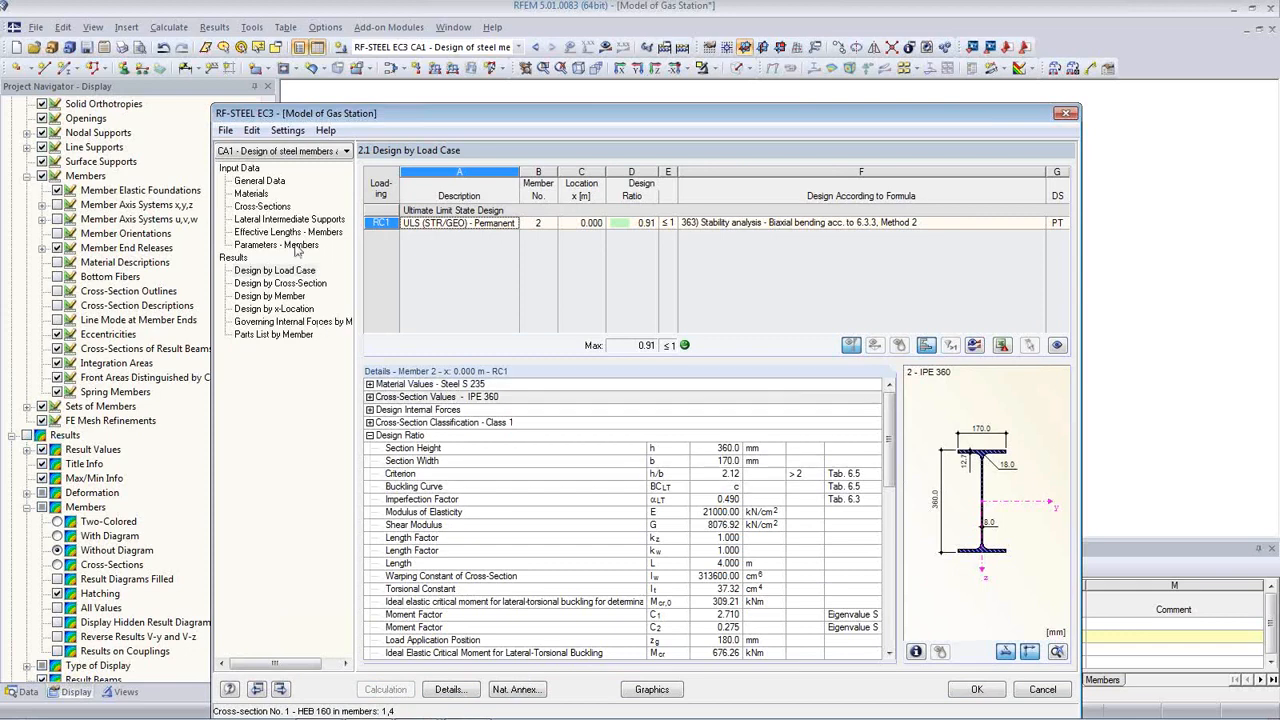
{"action": "left_click", "coordinate": [261, 207]}
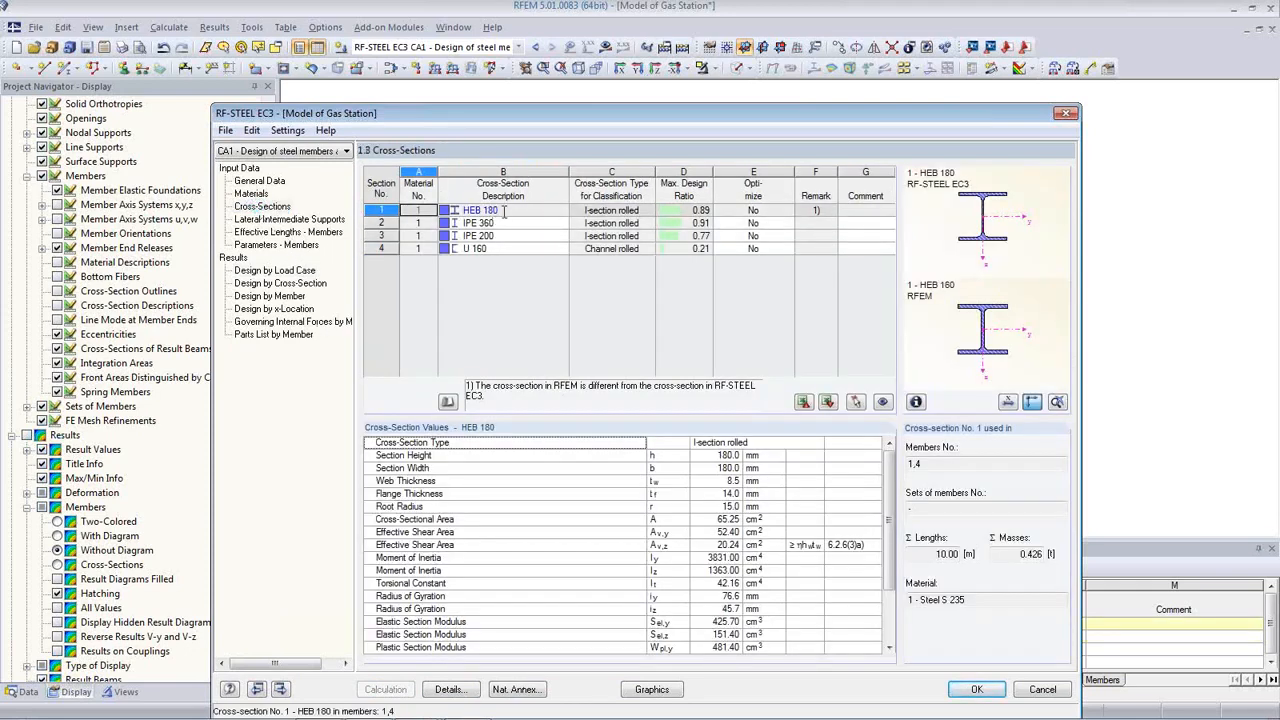
{"action": "left_click", "coordinate": [505, 211]}
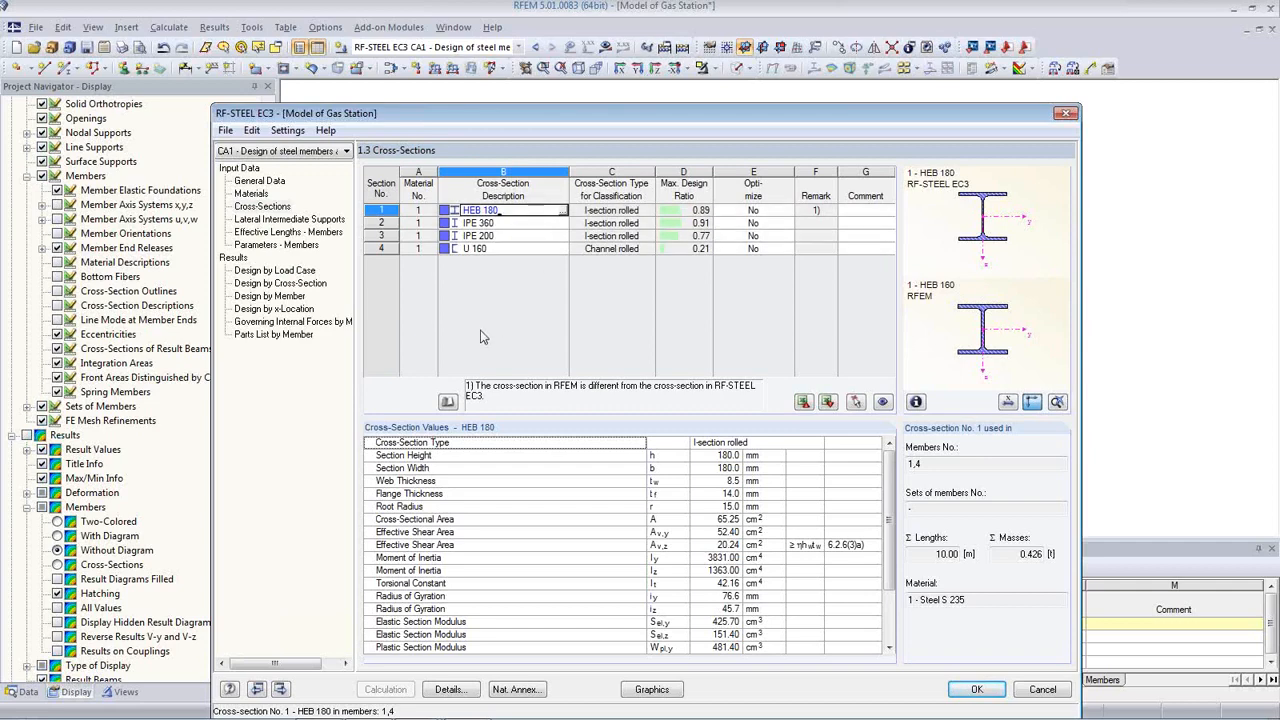
{"action": "left_click", "coordinate": [262, 181]}
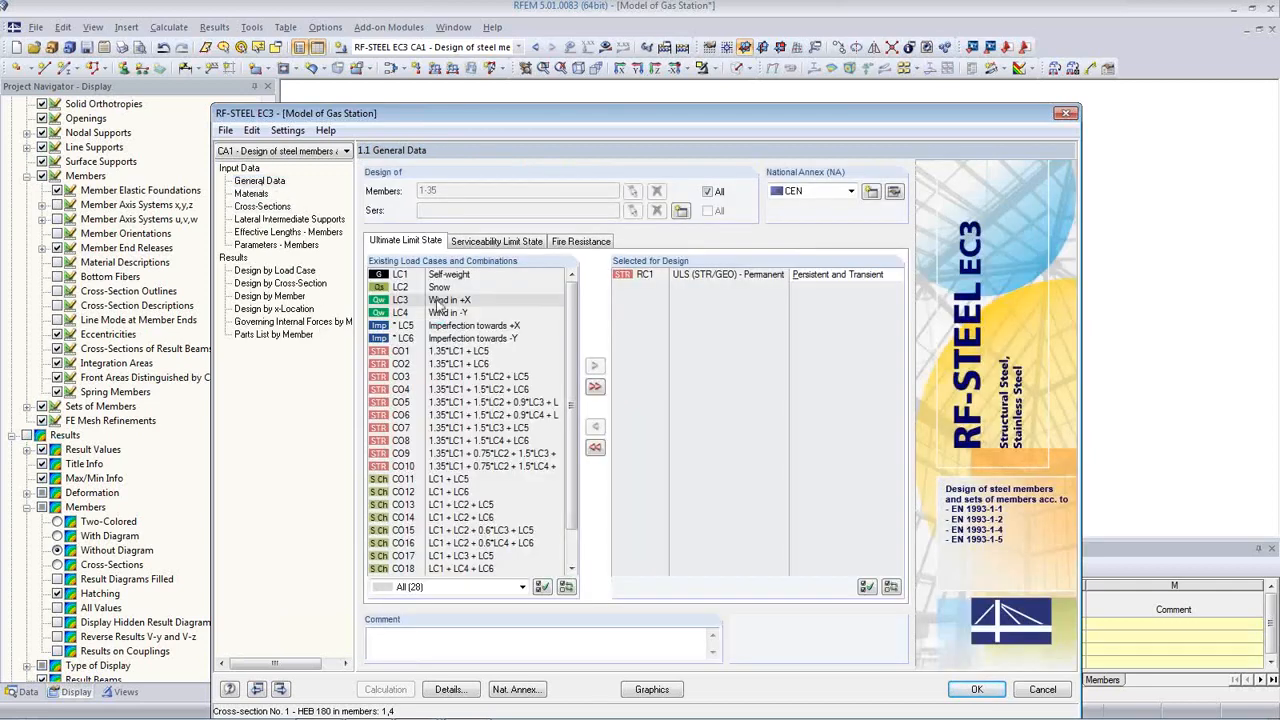
Step: Add load combination RC2 to the serviceability limit state design, then go to Serviceability Data
{"action": "left_click", "coordinate": [495, 242]}
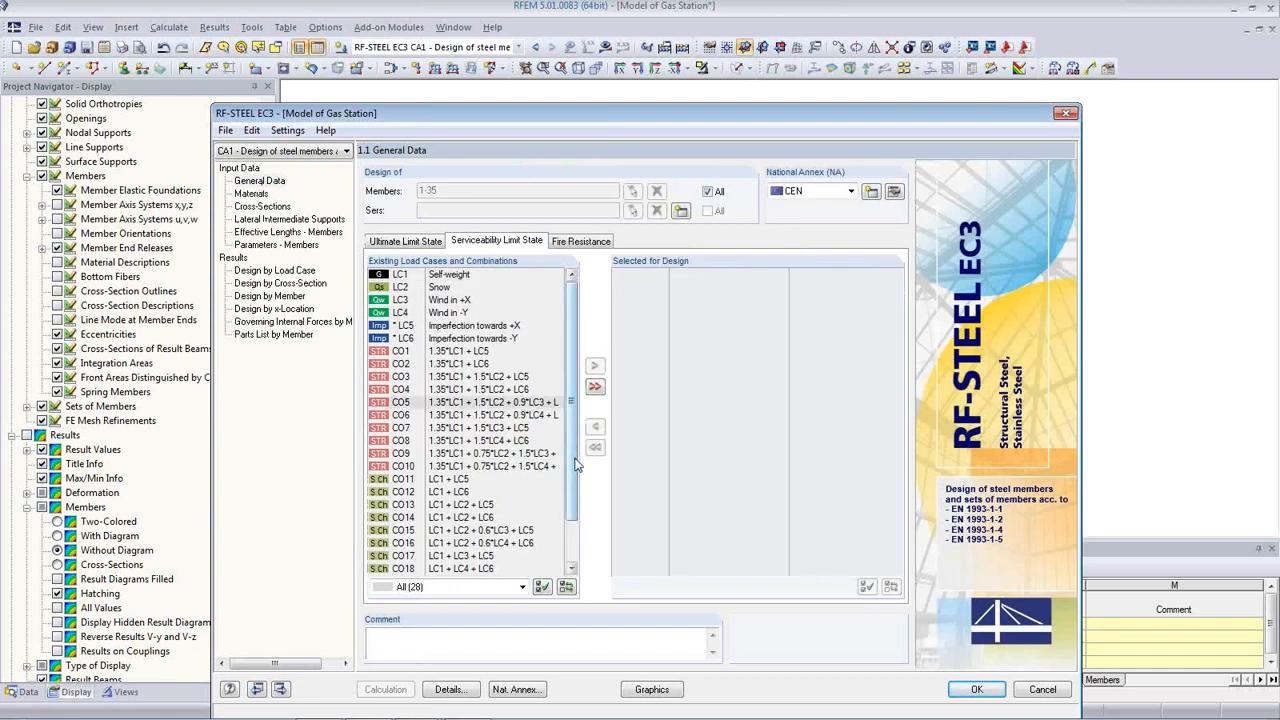
{"action": "scroll", "coordinate": [576, 455], "scroll_direction": "down", "scroll_amount": 2}
{"action": "double_click", "coordinate": [452, 569]}
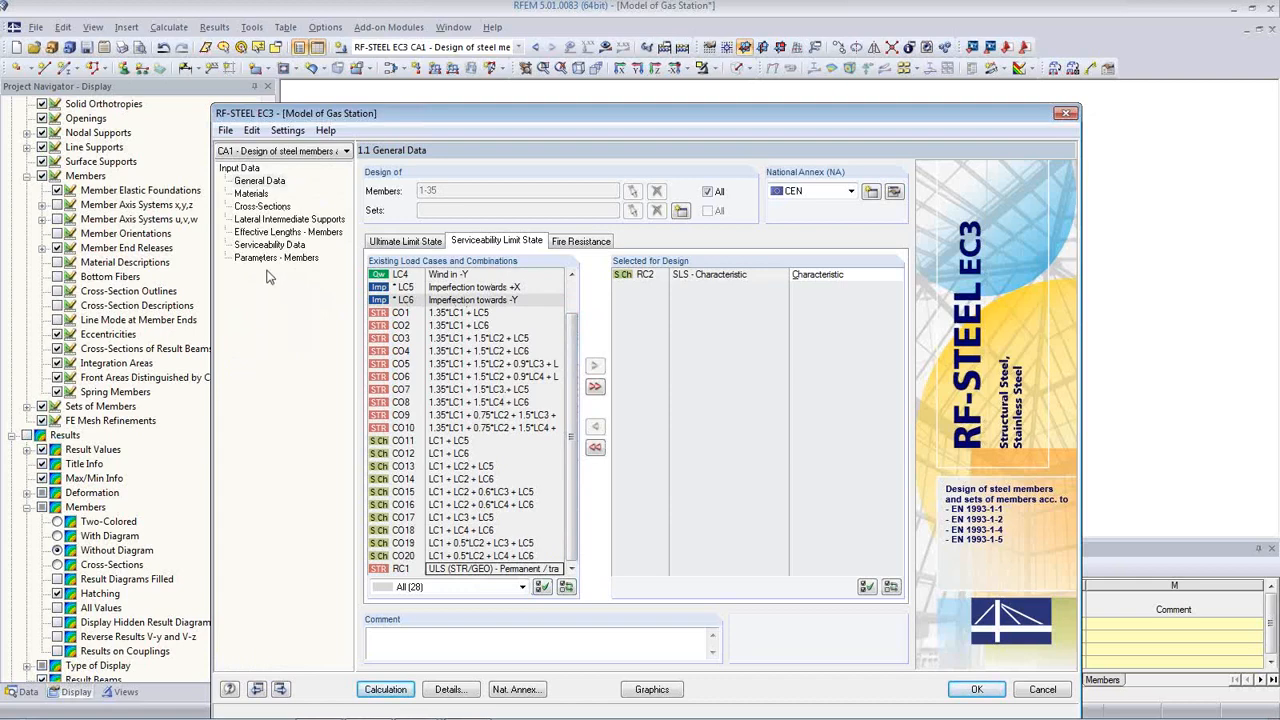
{"action": "left_click", "coordinate": [251, 193]}
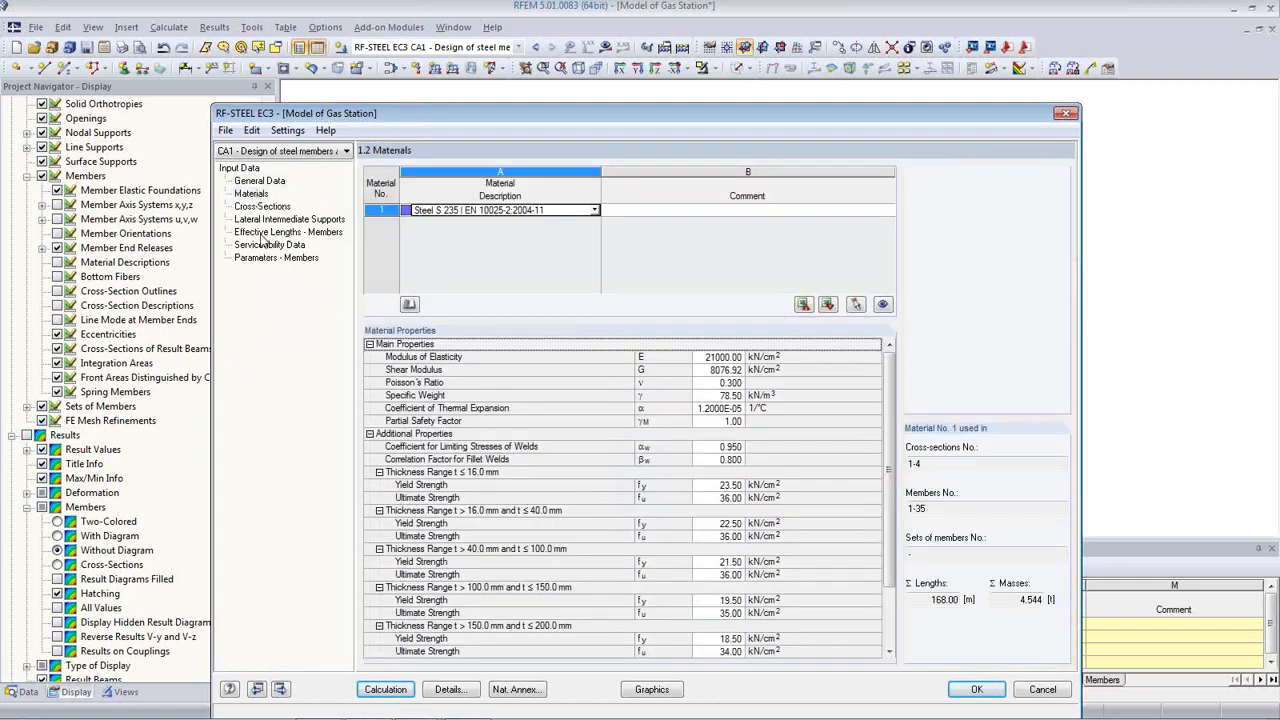
{"action": "left_click", "coordinate": [276, 258]}
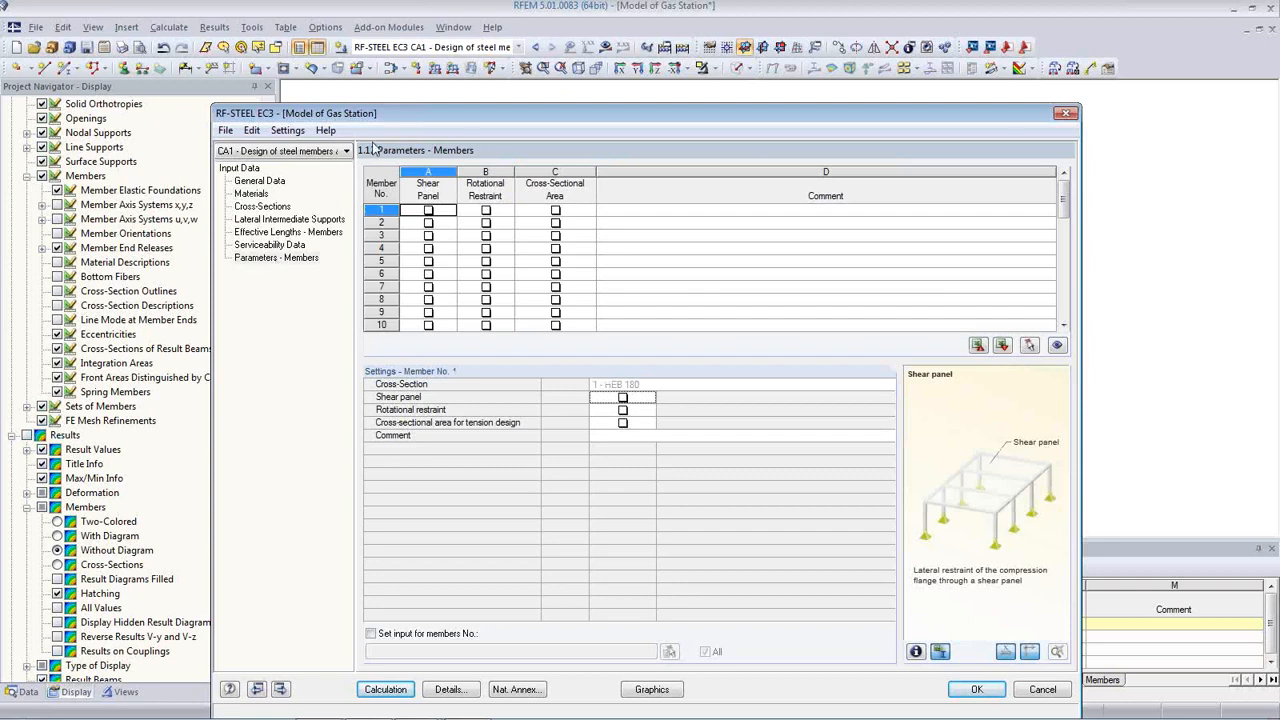
{"action": "left_click_drag", "start_coordinate": [407, 119], "coordinate": [406, 83]}
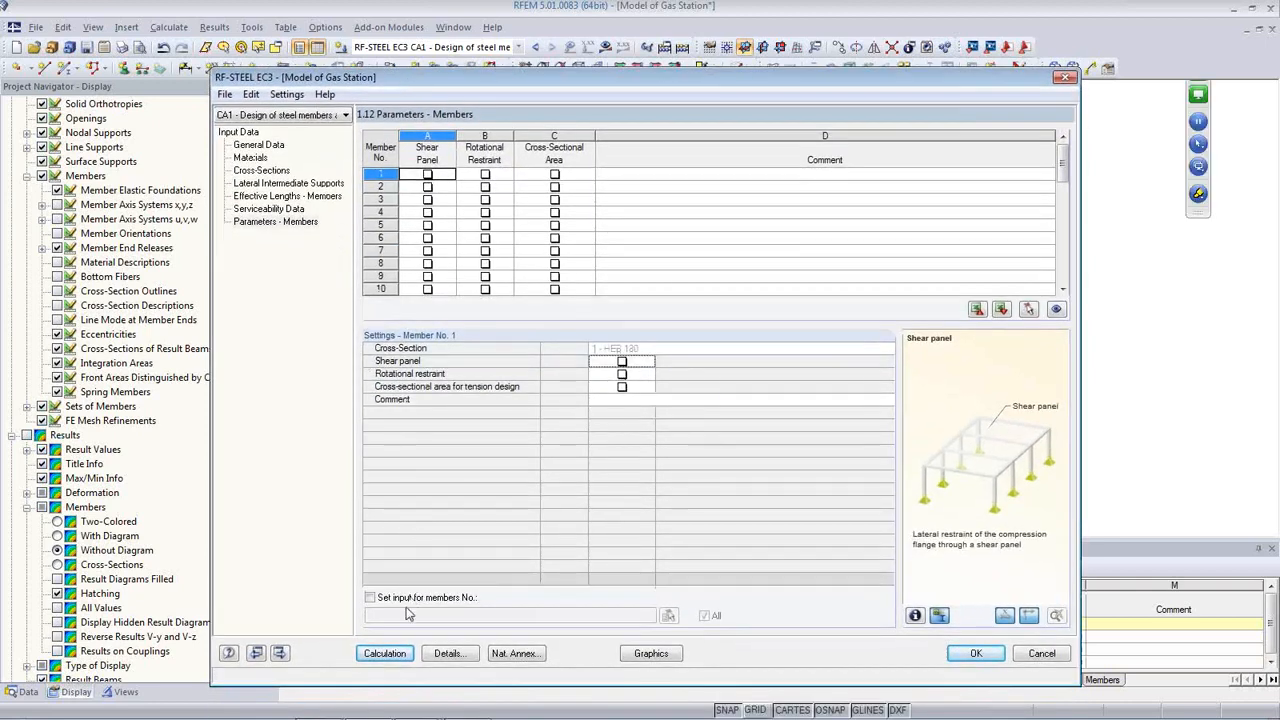
{"action": "left_click", "coordinate": [257, 209]}
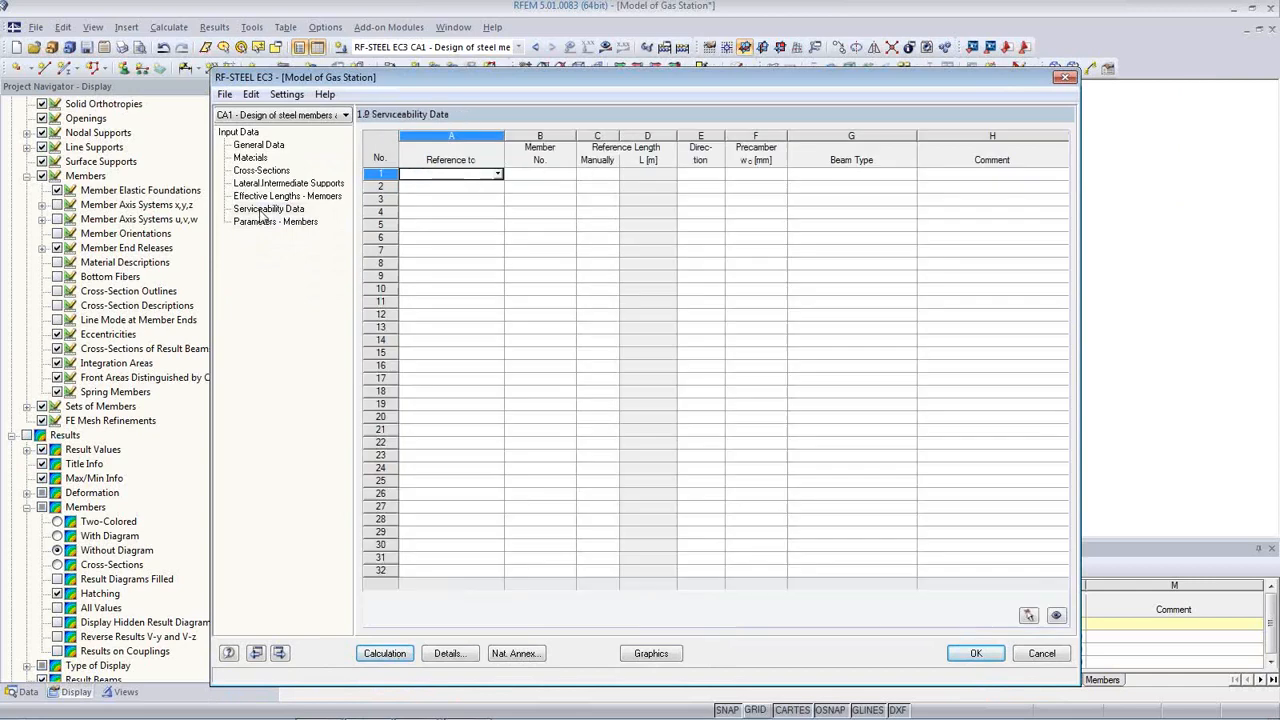
Step: Set row 1's reference to Member and pick members 2, 3, 5, 6 and 9 from the model
{"action": "left_click", "coordinate": [498, 175]}
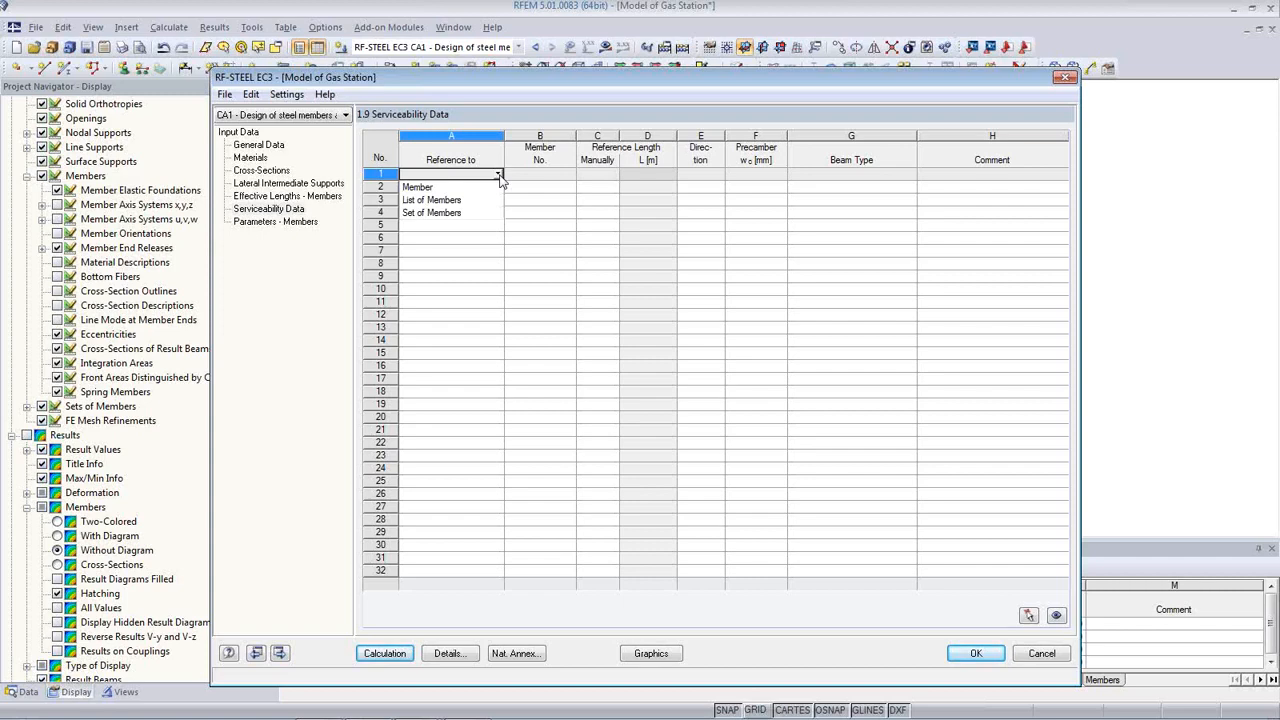
{"action": "left_click", "coordinate": [494, 188]}
{"action": "key", "text": "Tab"}
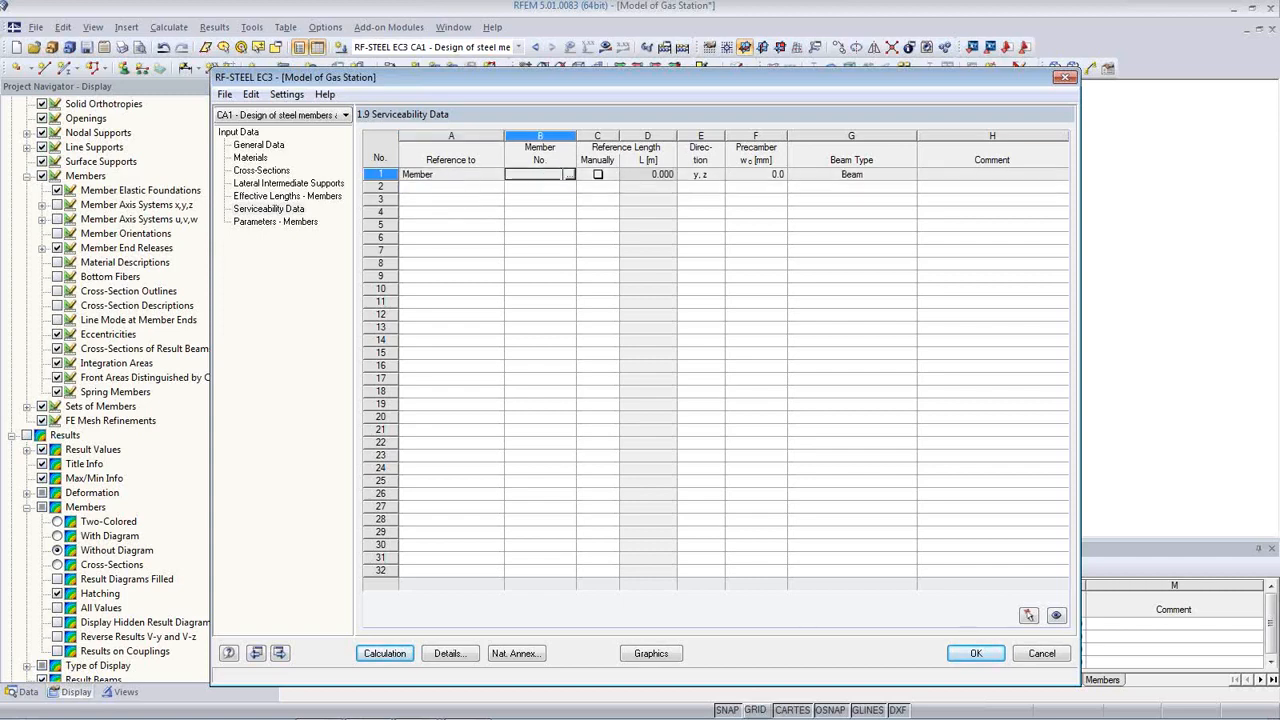
{"action": "left_click", "coordinate": [570, 175]}
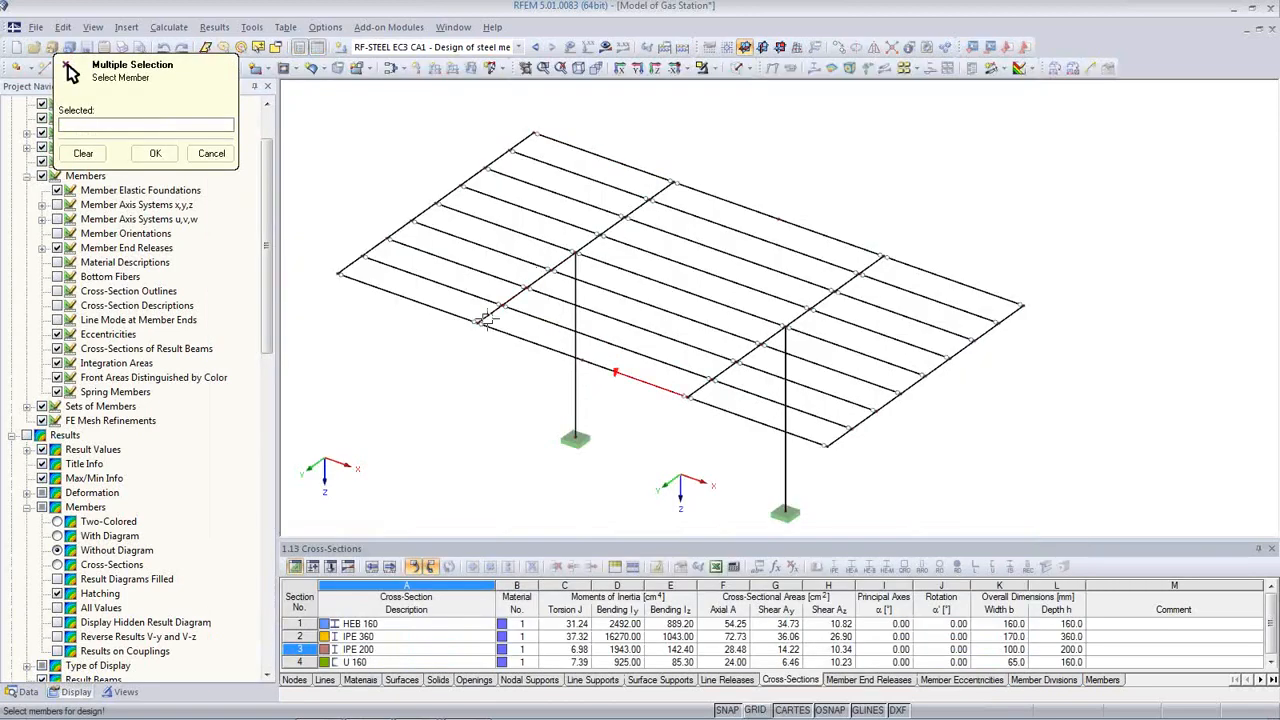
{"action": "left_click", "coordinate": [487, 316]}
{"action": "left_click", "coordinate": [611, 225]}
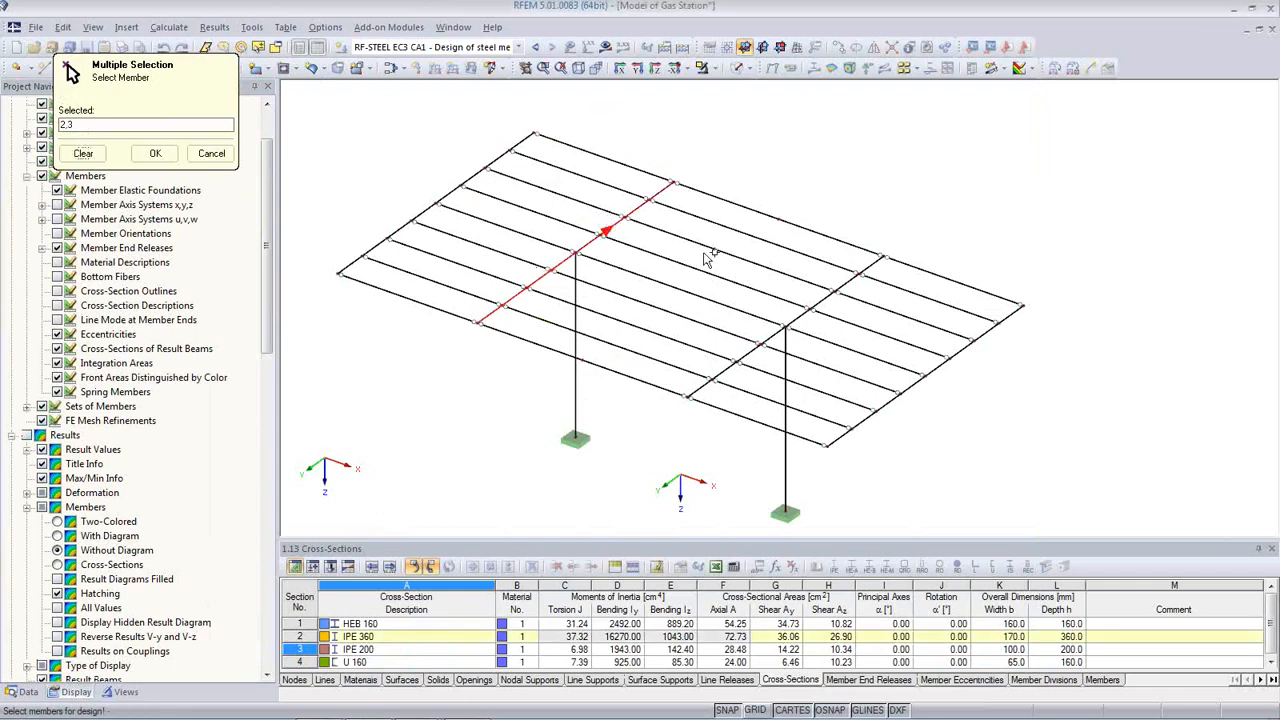
{"action": "left_click", "coordinate": [833, 291]}
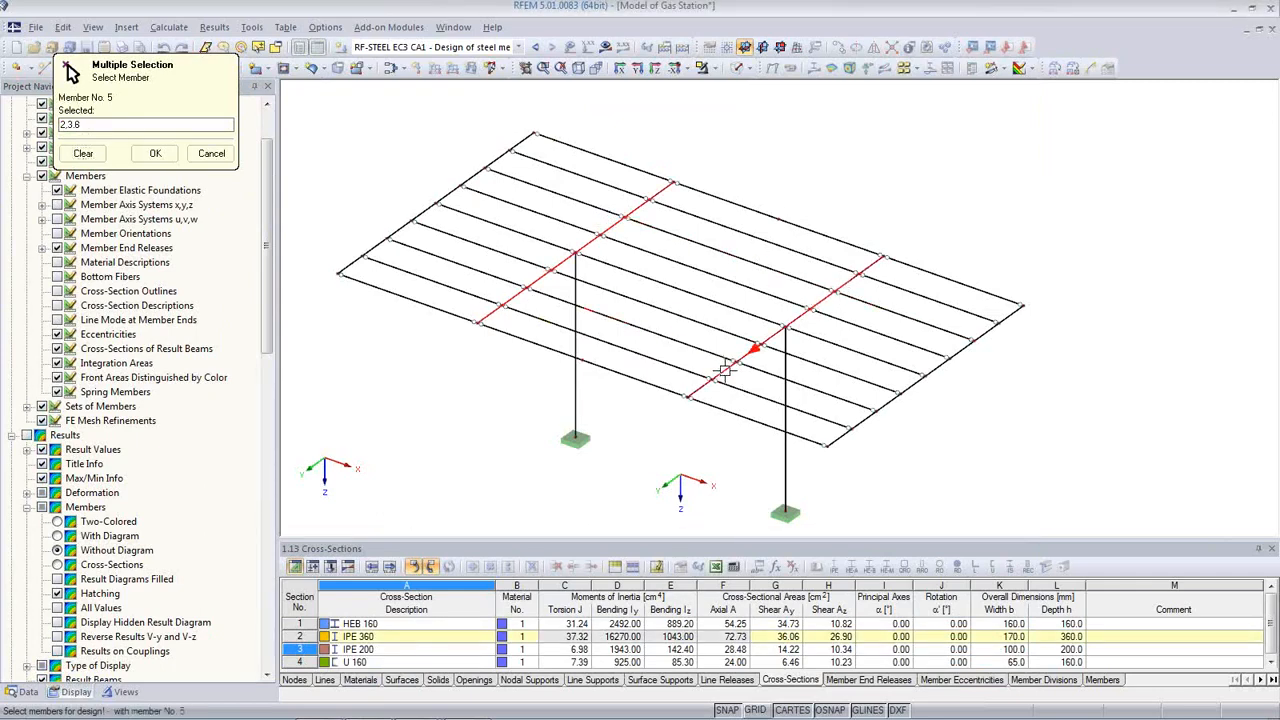
{"action": "left_click", "coordinate": [570, 357]}
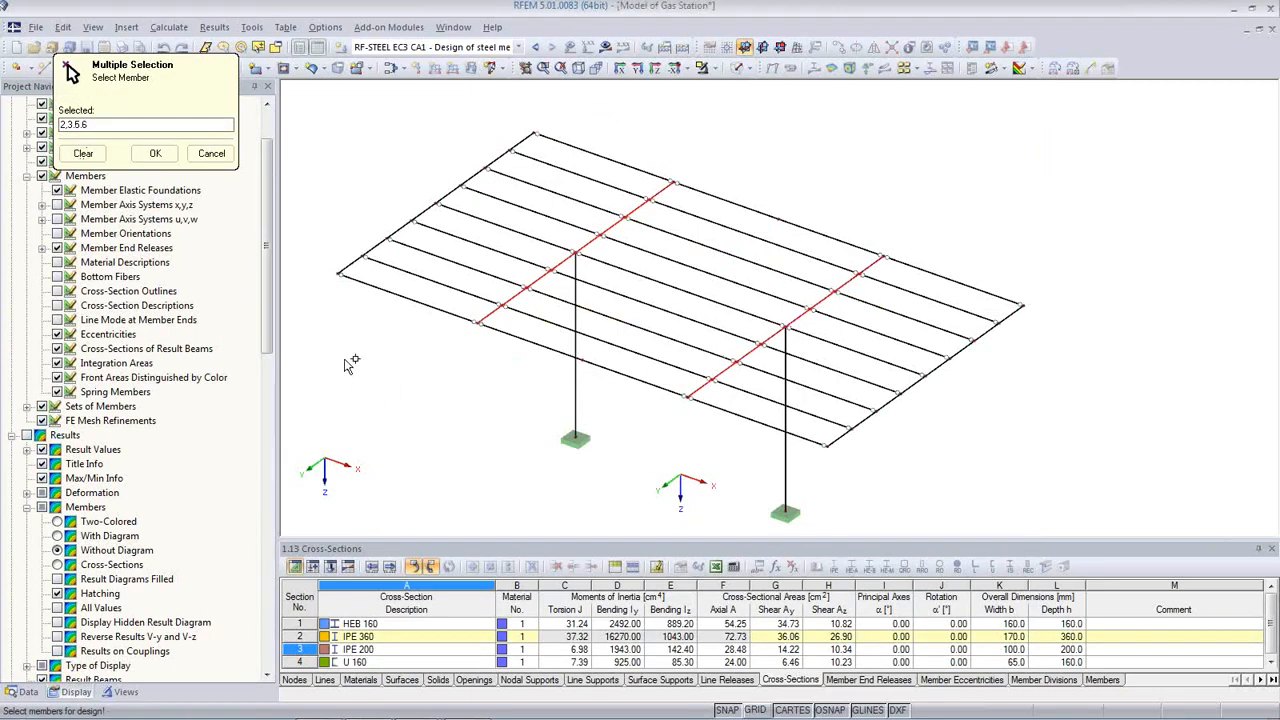
{"action": "left_click", "coordinate": [380, 288]}
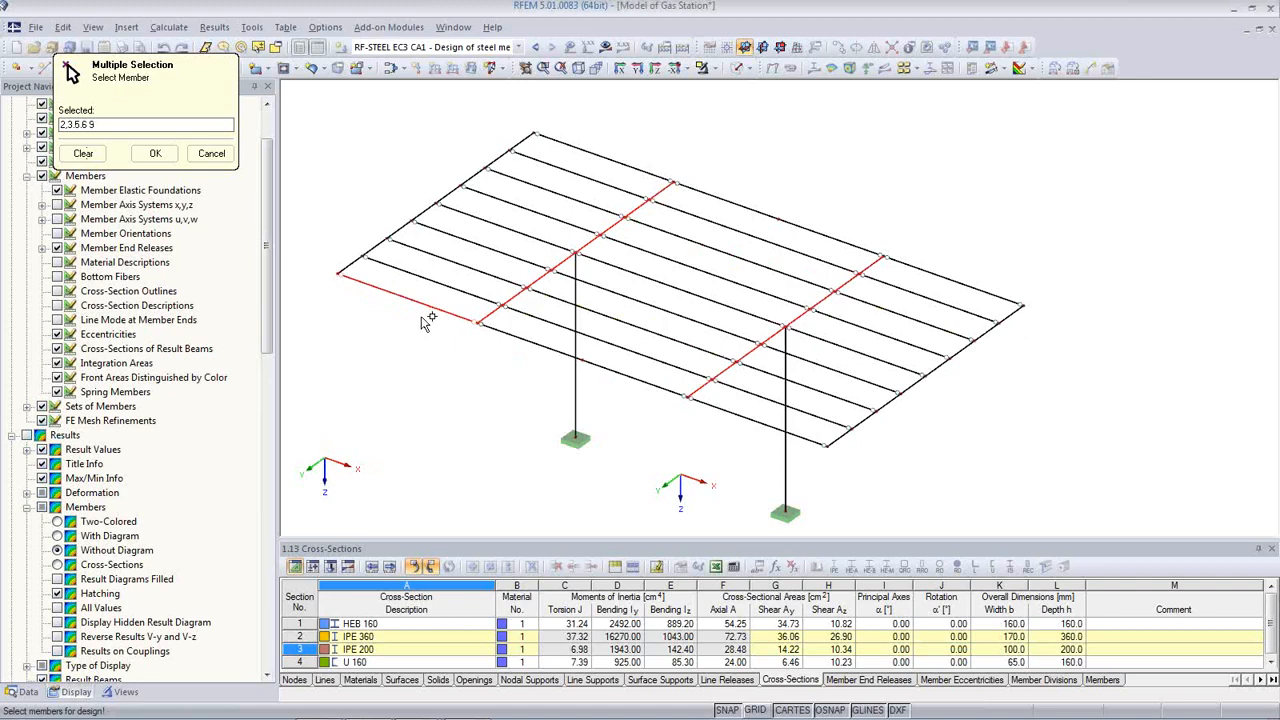
{"action": "left_click", "coordinate": [155, 153]}
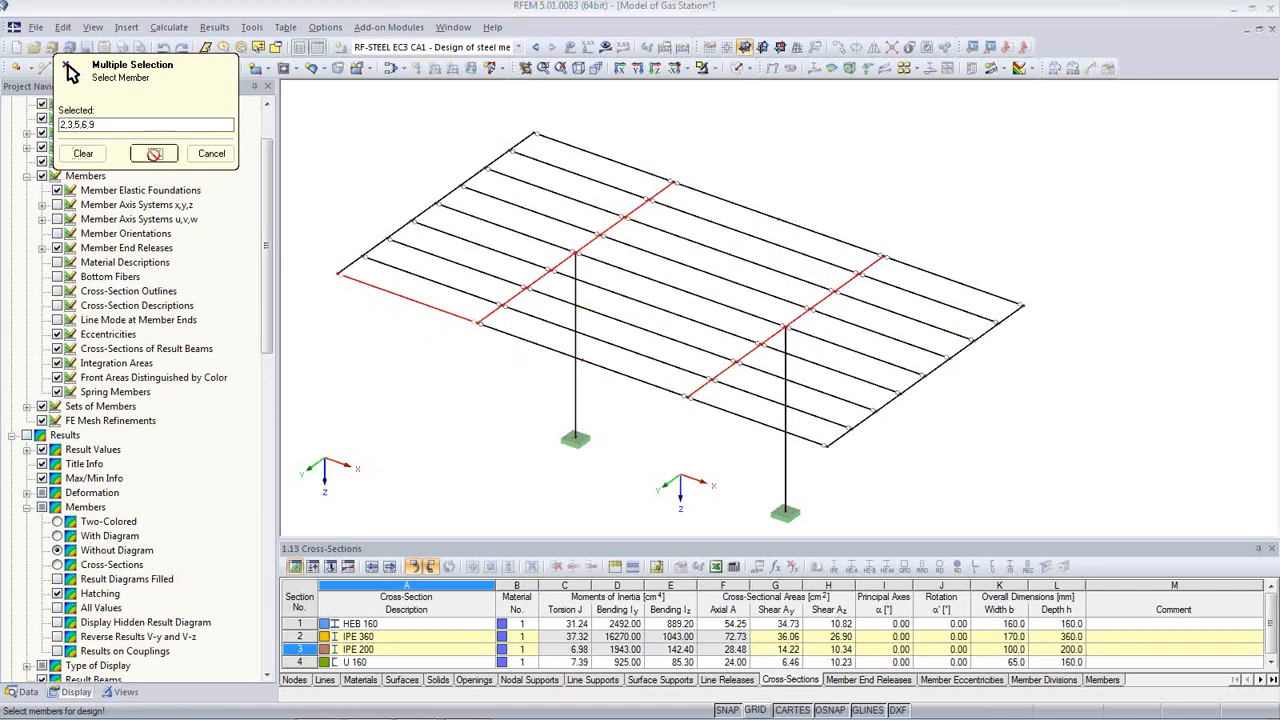
{"action": "left_click", "coordinate": [840, 174]}
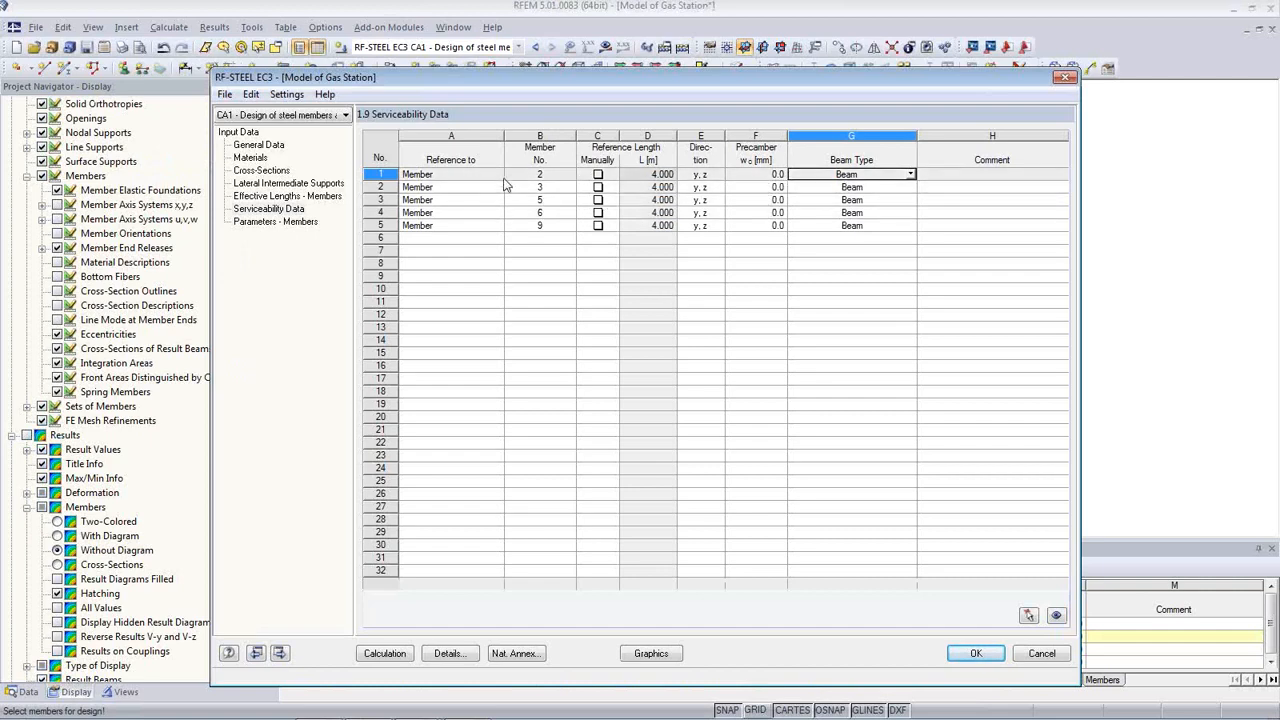
Step: Set members 2 and 3 to beam type Cantilever End Free
{"action": "left_click_drag", "start_coordinate": [541, 80], "coordinate": [597, 425]}
{"action": "left_click_drag", "start_coordinate": [576, 410], "coordinate": [517, 413]}
{"action": "left_click", "coordinate": [886, 502]}
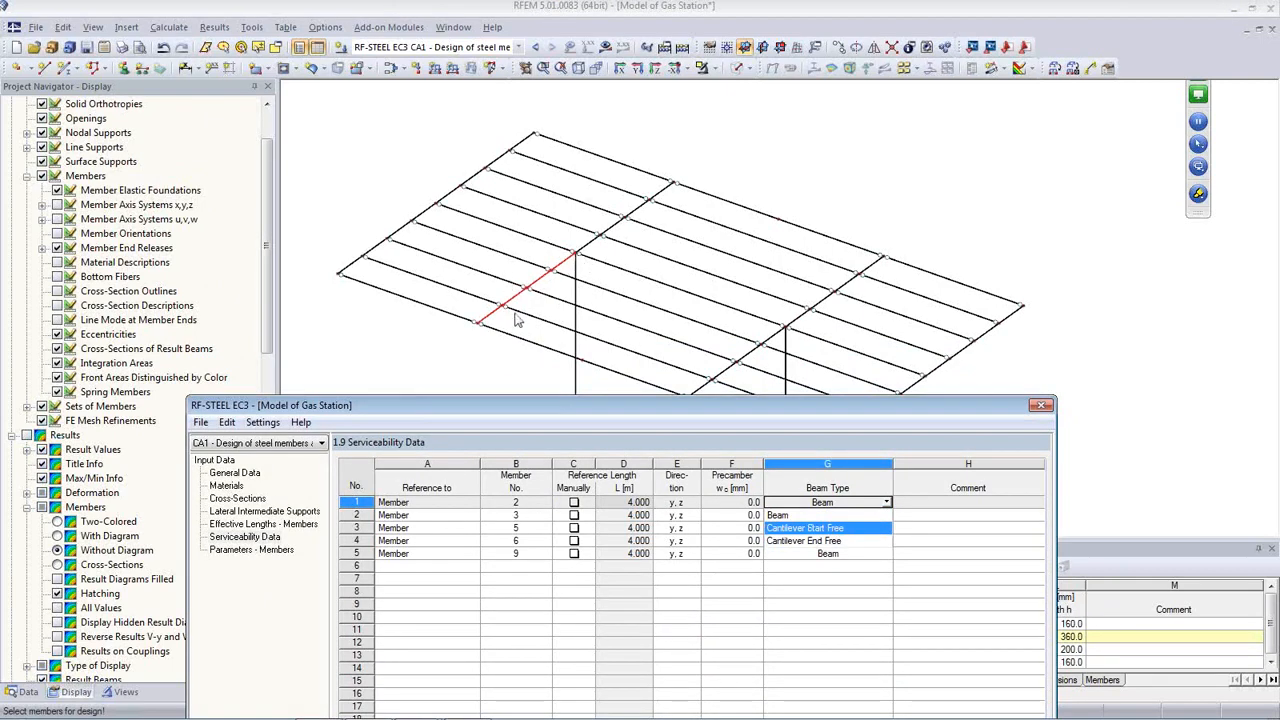
{"action": "left_click", "coordinate": [832, 544]}
{"action": "left_click", "coordinate": [882, 516]}
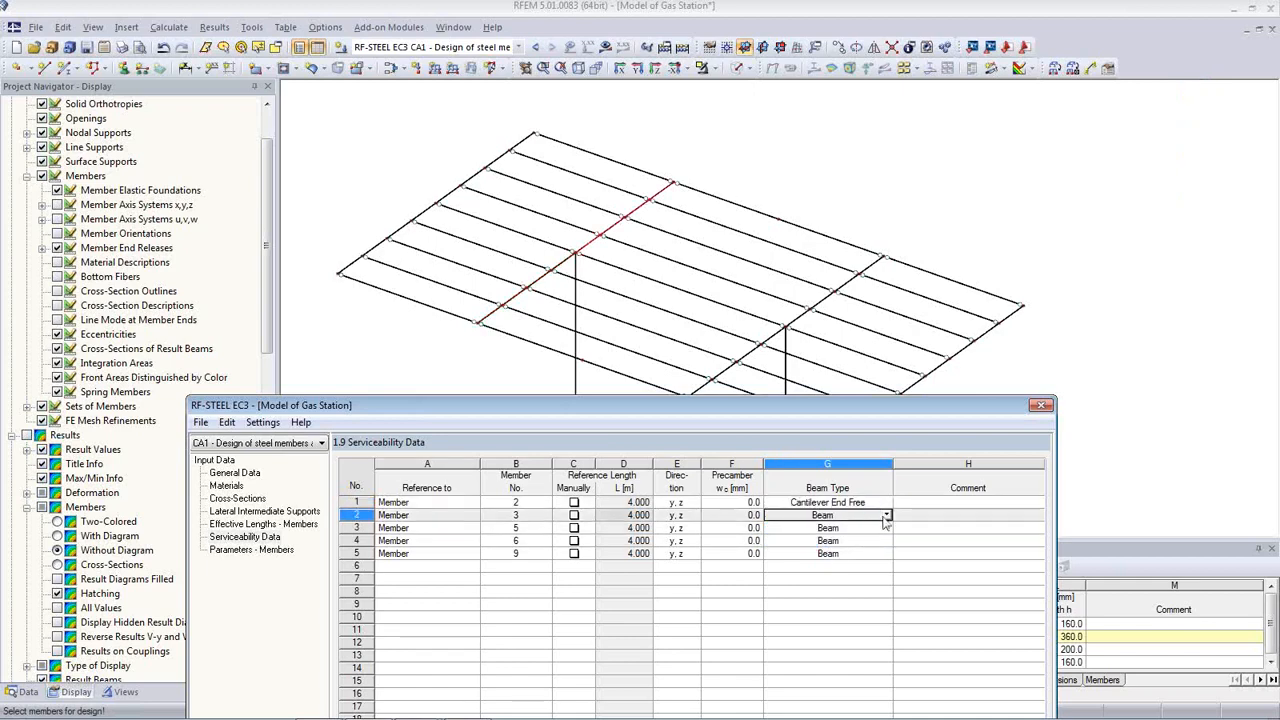
{"action": "left_click", "coordinate": [886, 515]}
{"action": "left_click", "coordinate": [866, 554]}
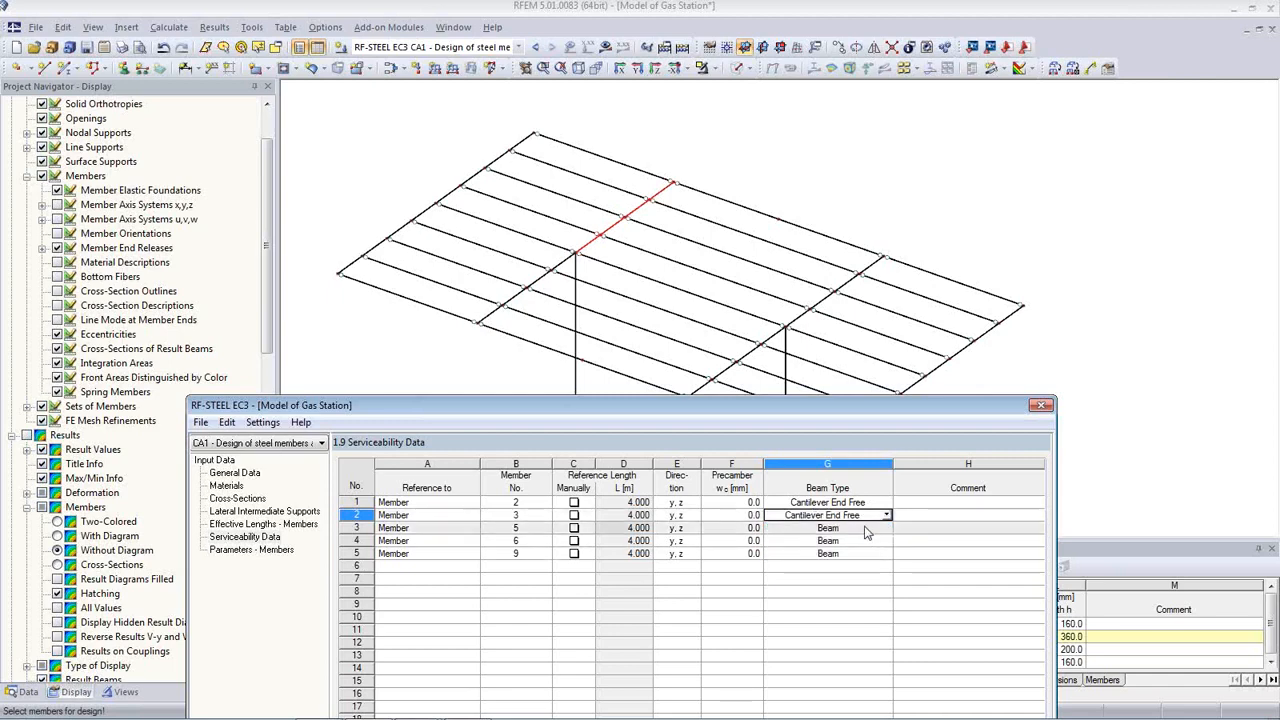
Step: Set members 5, 6 and 9 to beam type Cantilever End Free as well
{"action": "left_click", "coordinate": [866, 531]}
{"action": "left_click", "coordinate": [886, 527]}
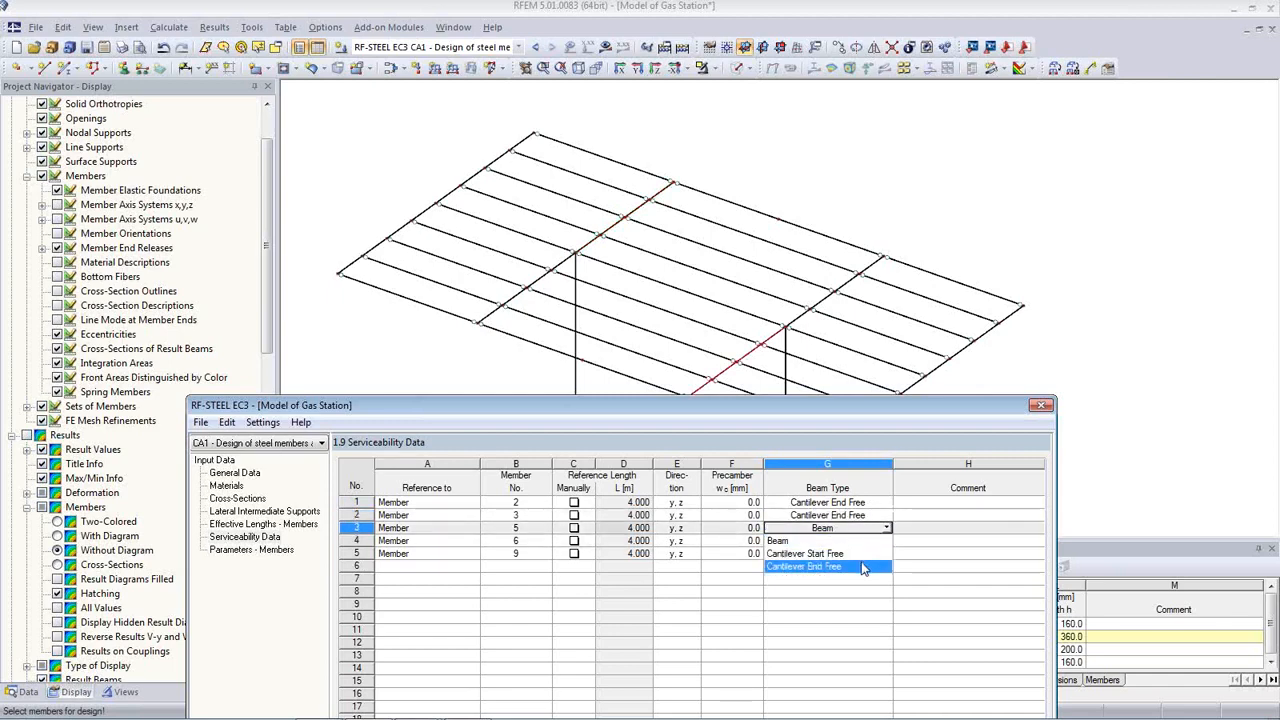
{"action": "left_click", "coordinate": [862, 567]}
{"action": "left_click", "coordinate": [866, 541]}
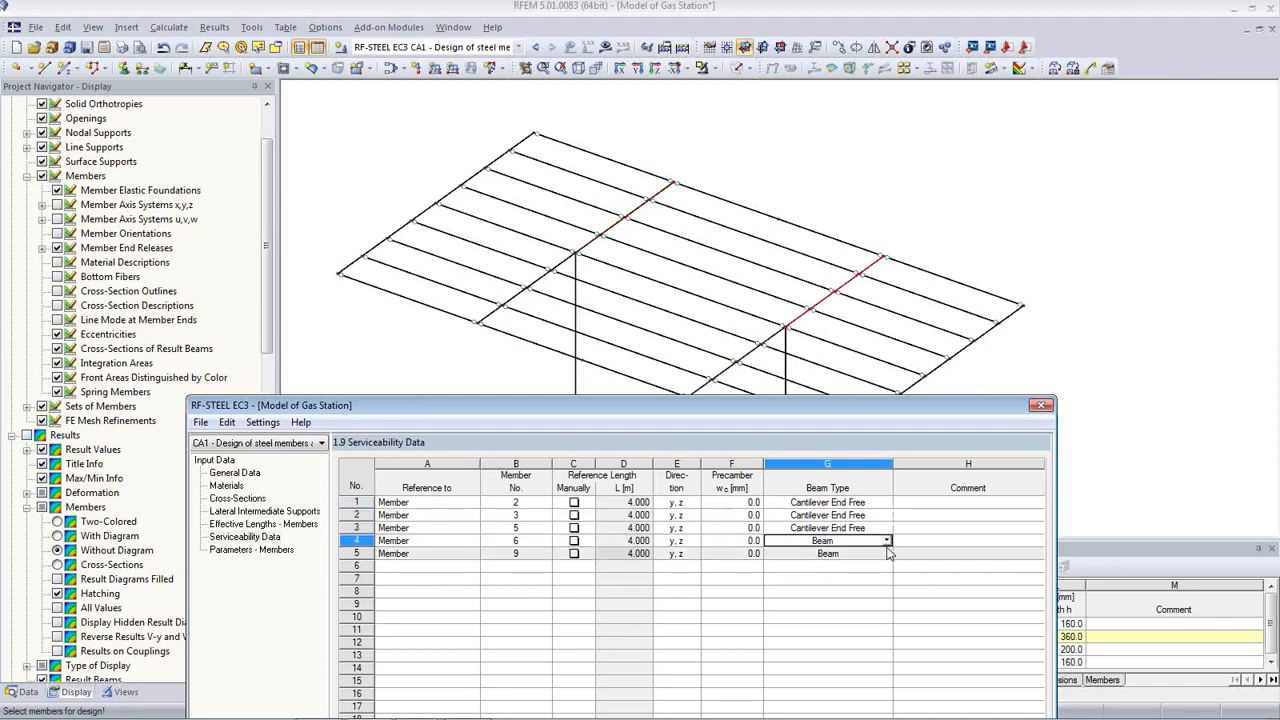
{"action": "left_click", "coordinate": [886, 541]}
{"action": "left_click", "coordinate": [848, 577]}
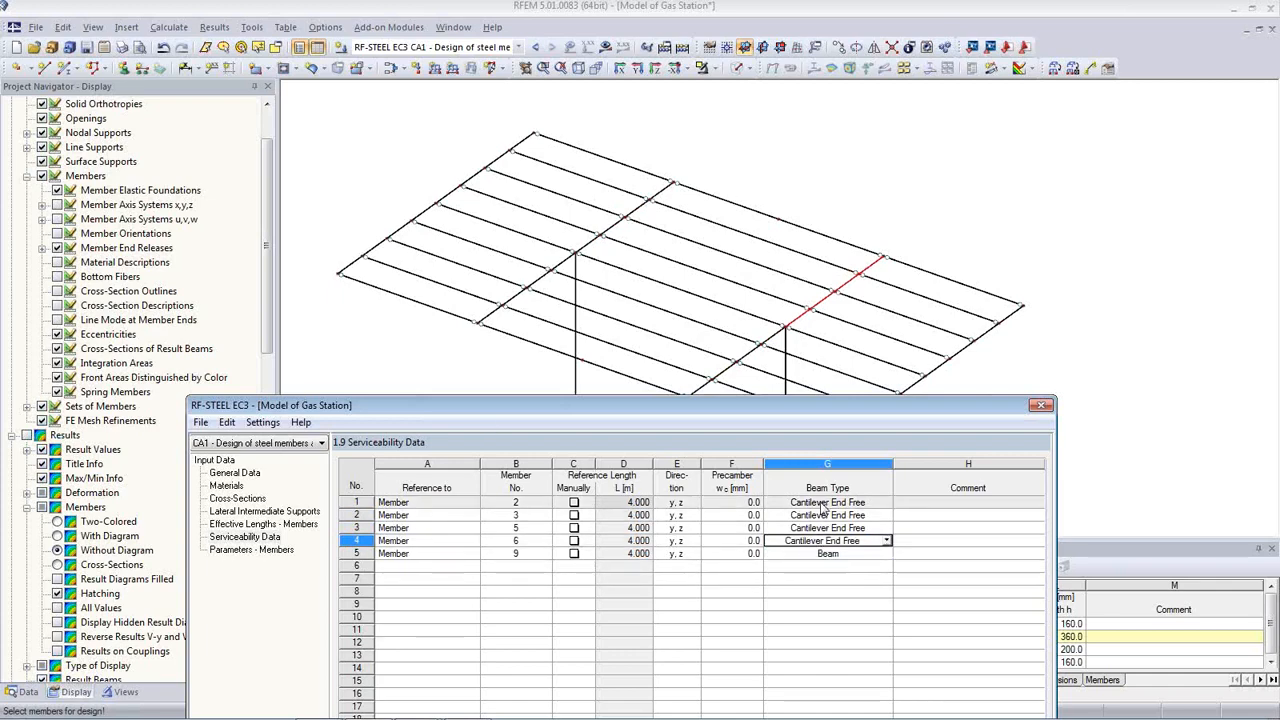
{"action": "left_click", "coordinate": [865, 555]}
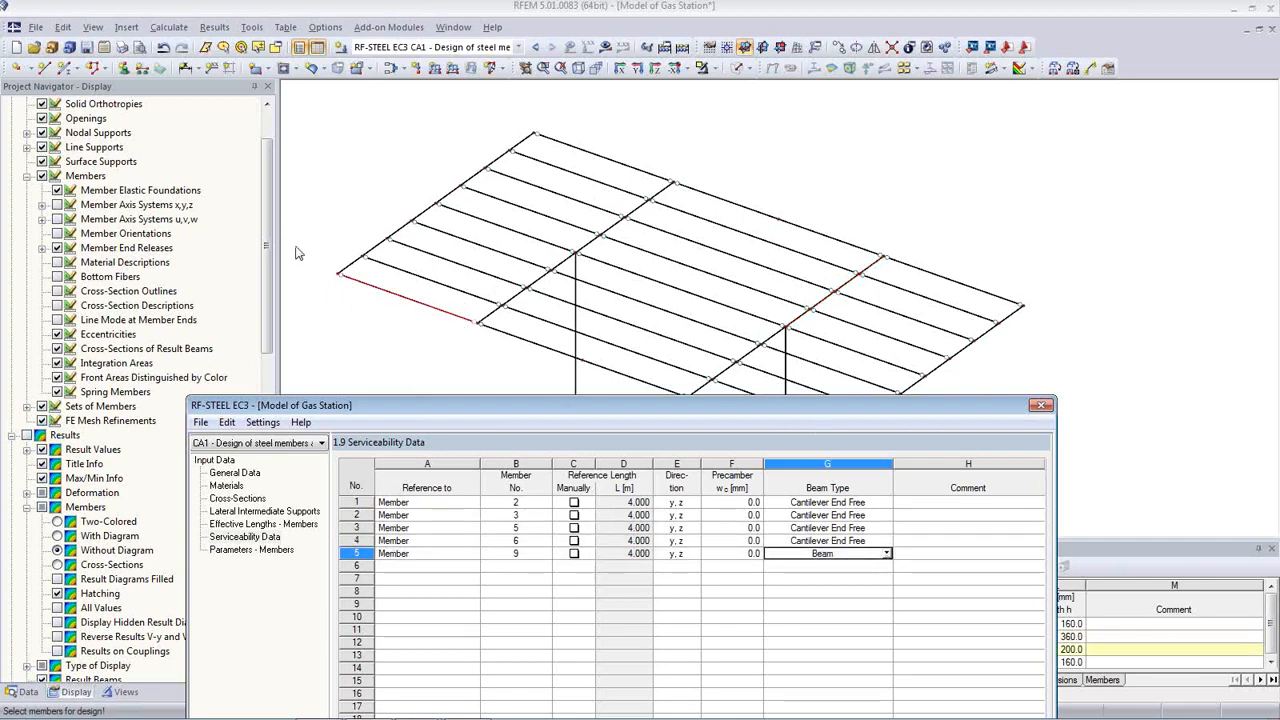
{"action": "left_click", "coordinate": [886, 553]}
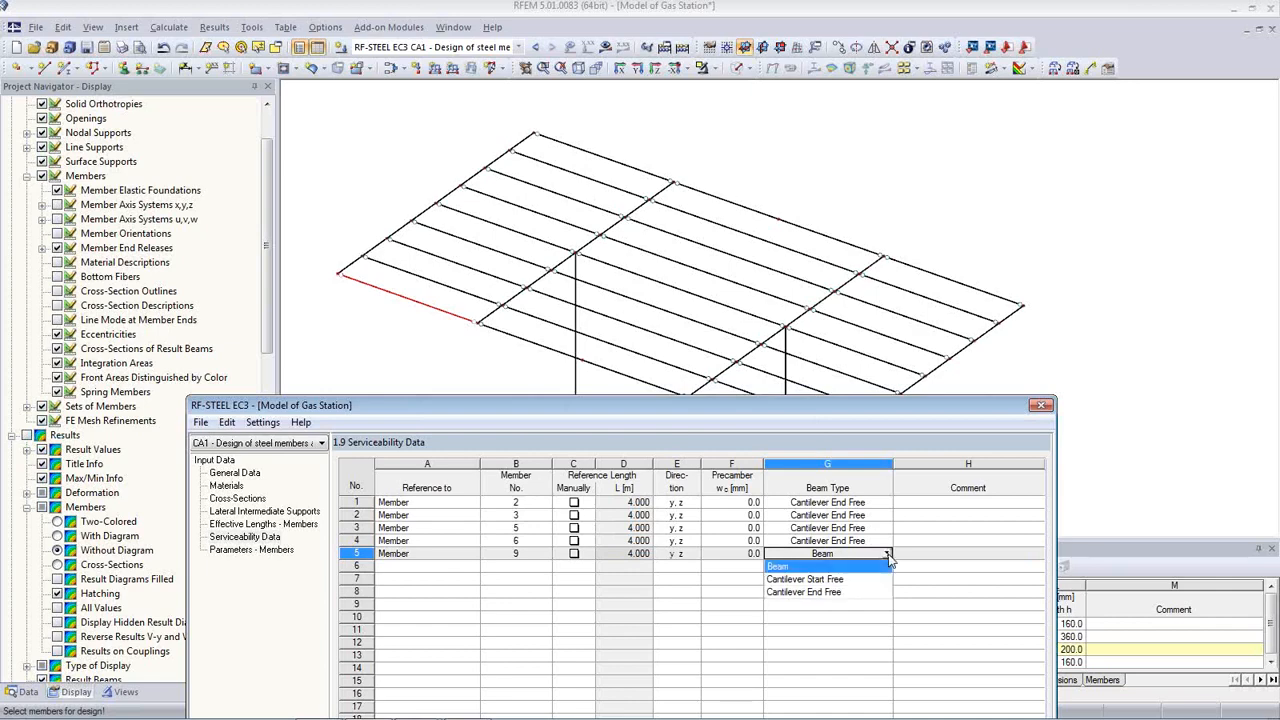
{"action": "left_click", "coordinate": [853, 592]}
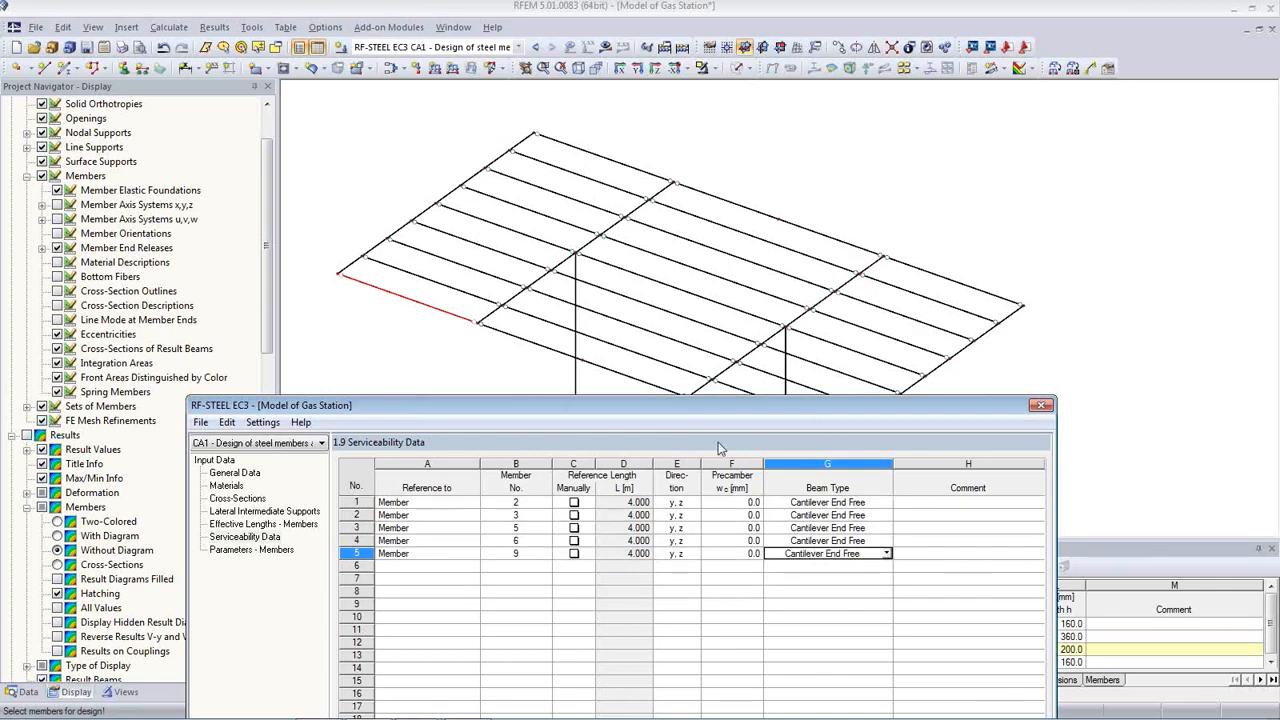
{"action": "left_click_drag", "start_coordinate": [707, 411], "coordinate": [744, 184]}
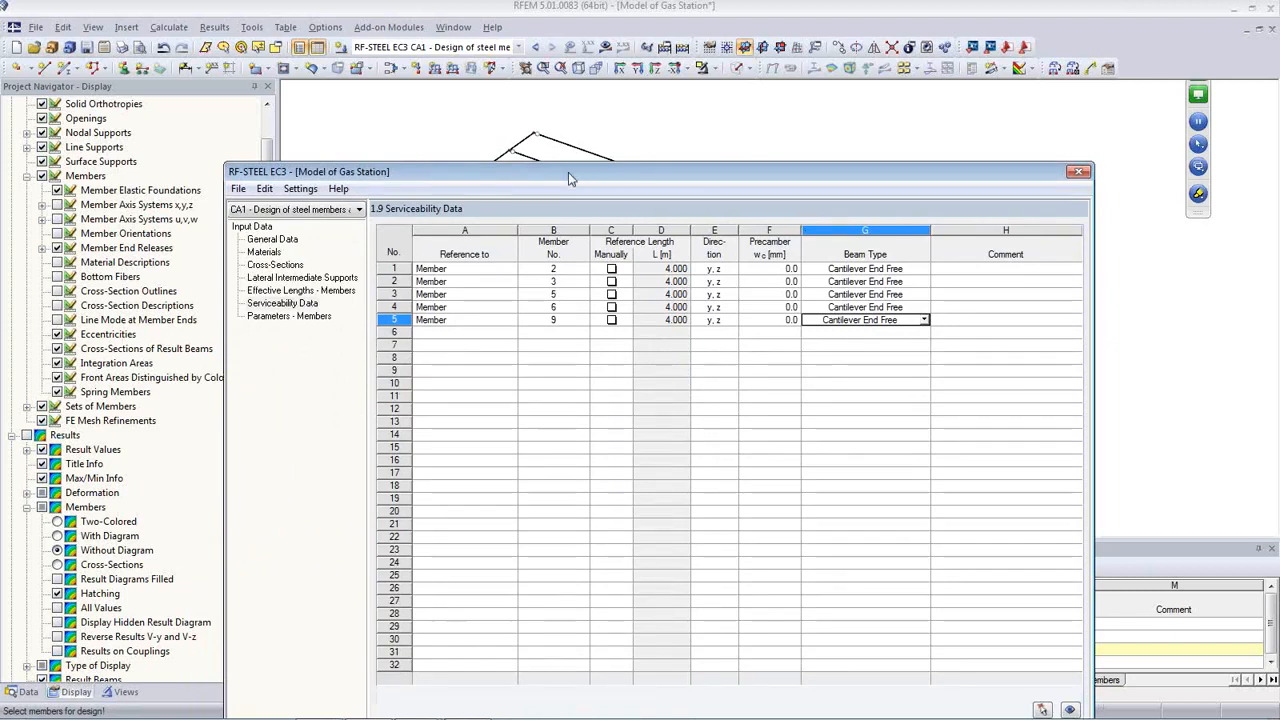
{"action": "left_click_drag", "start_coordinate": [570, 178], "coordinate": [539, 82]}
Step: Run the steel design and inspect the 3.29 RC2 deflection ratio on member 5
{"action": "left_click", "coordinate": [370, 655]}
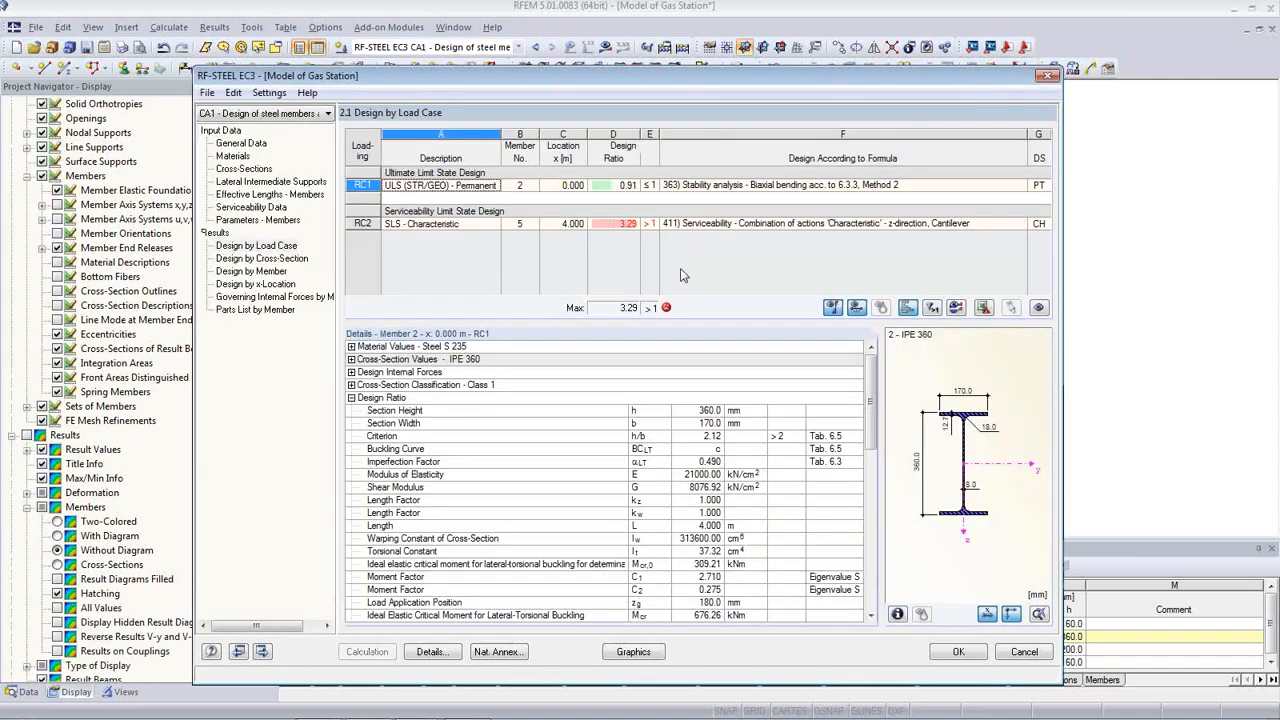
{"action": "left_click", "coordinate": [625, 225]}
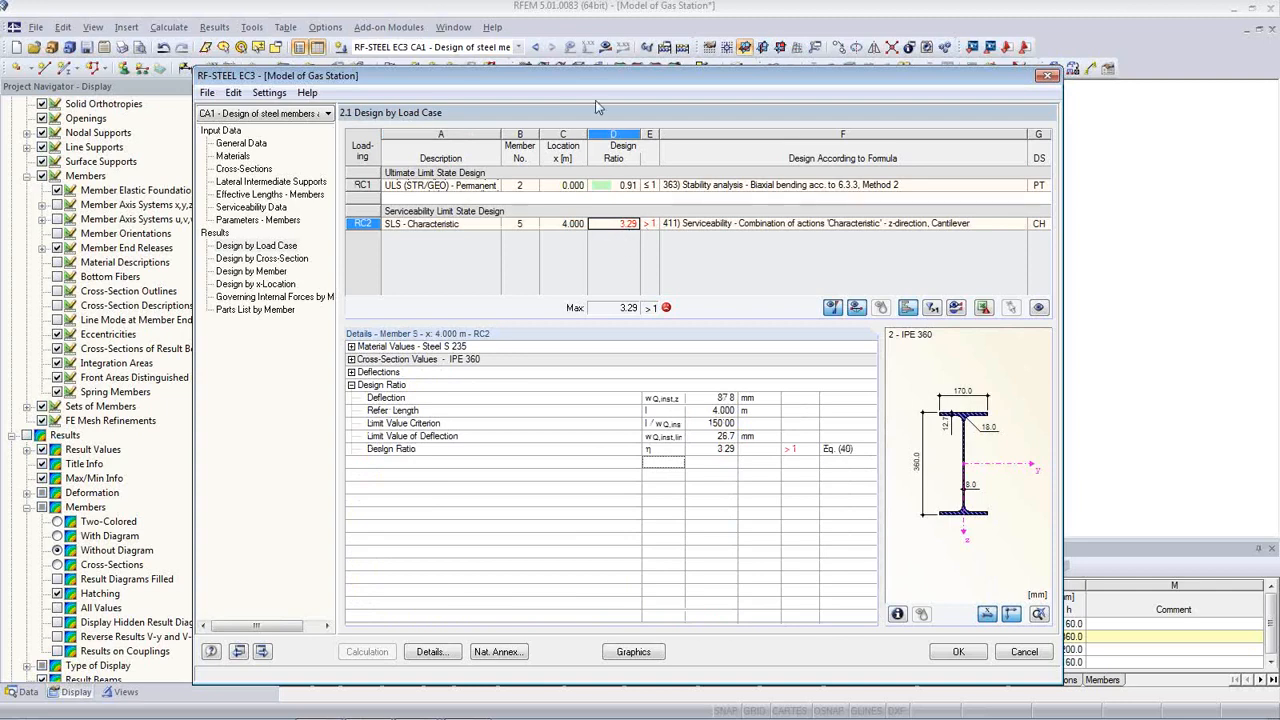
{"action": "left_click_drag", "start_coordinate": [591, 80], "coordinate": [641, 490]}
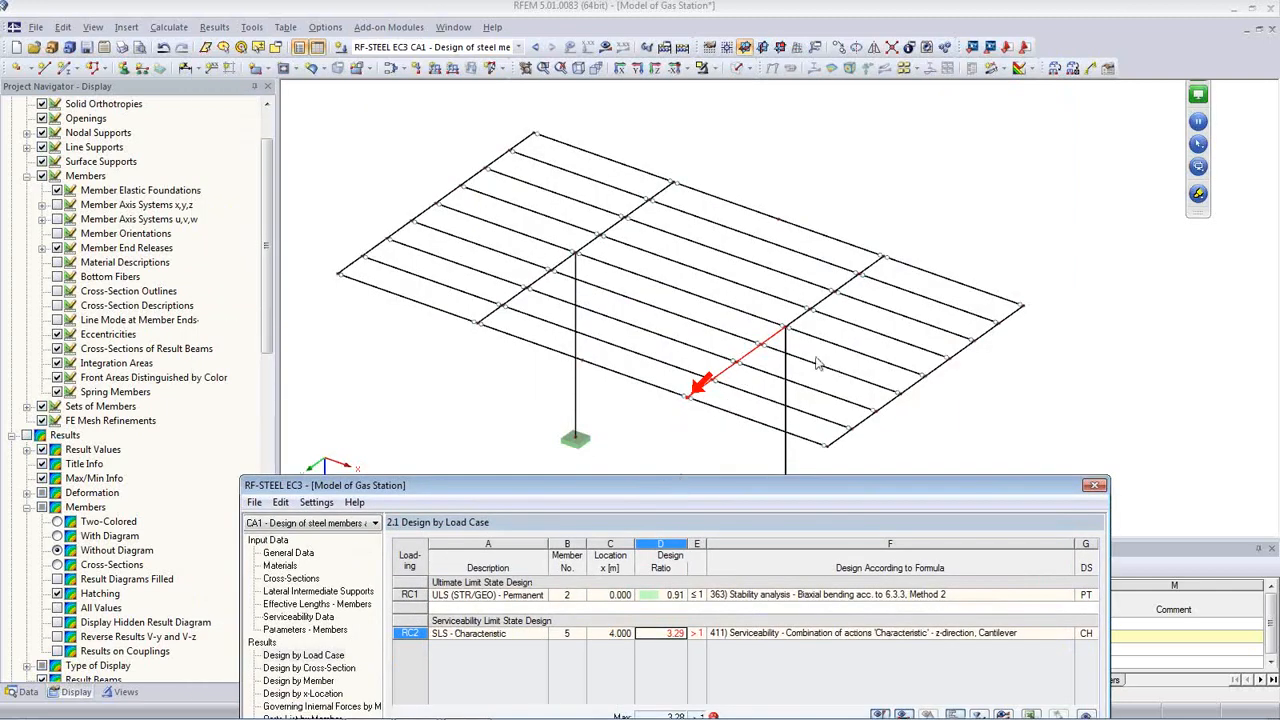
{"action": "left_click_drag", "start_coordinate": [673, 488], "coordinate": [682, 162]}
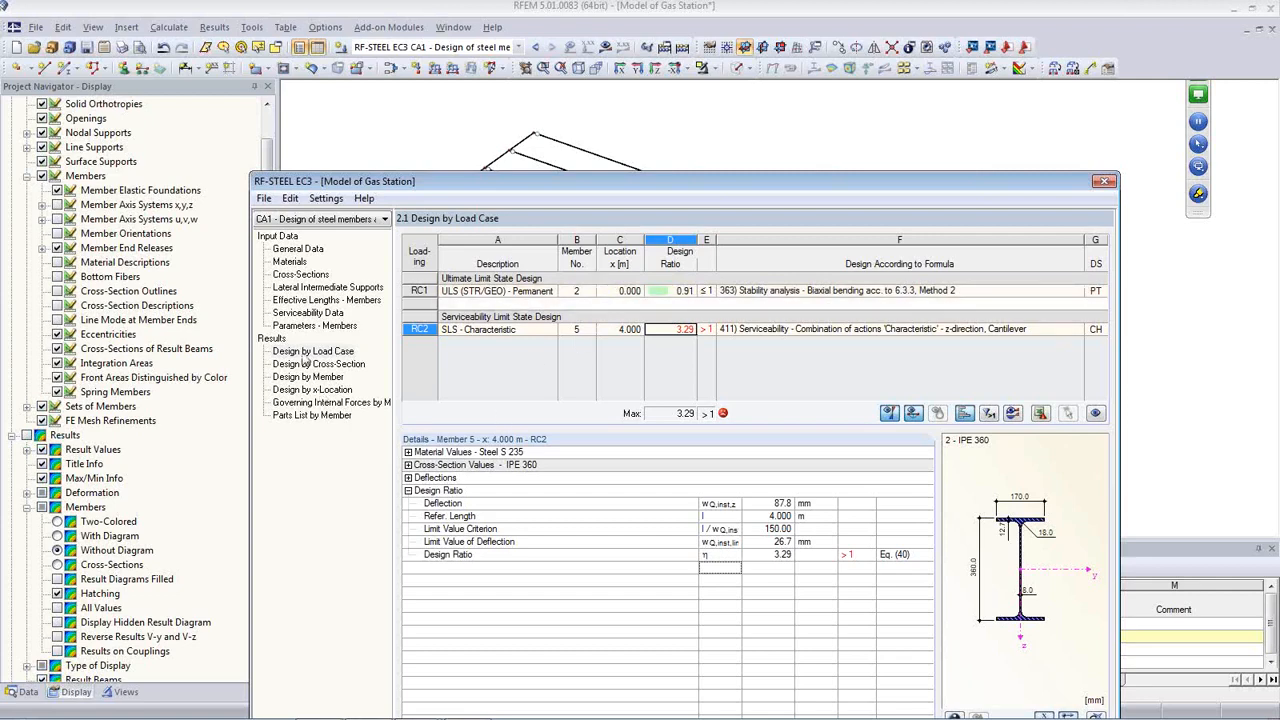
{"action": "left_click", "coordinate": [301, 275]}
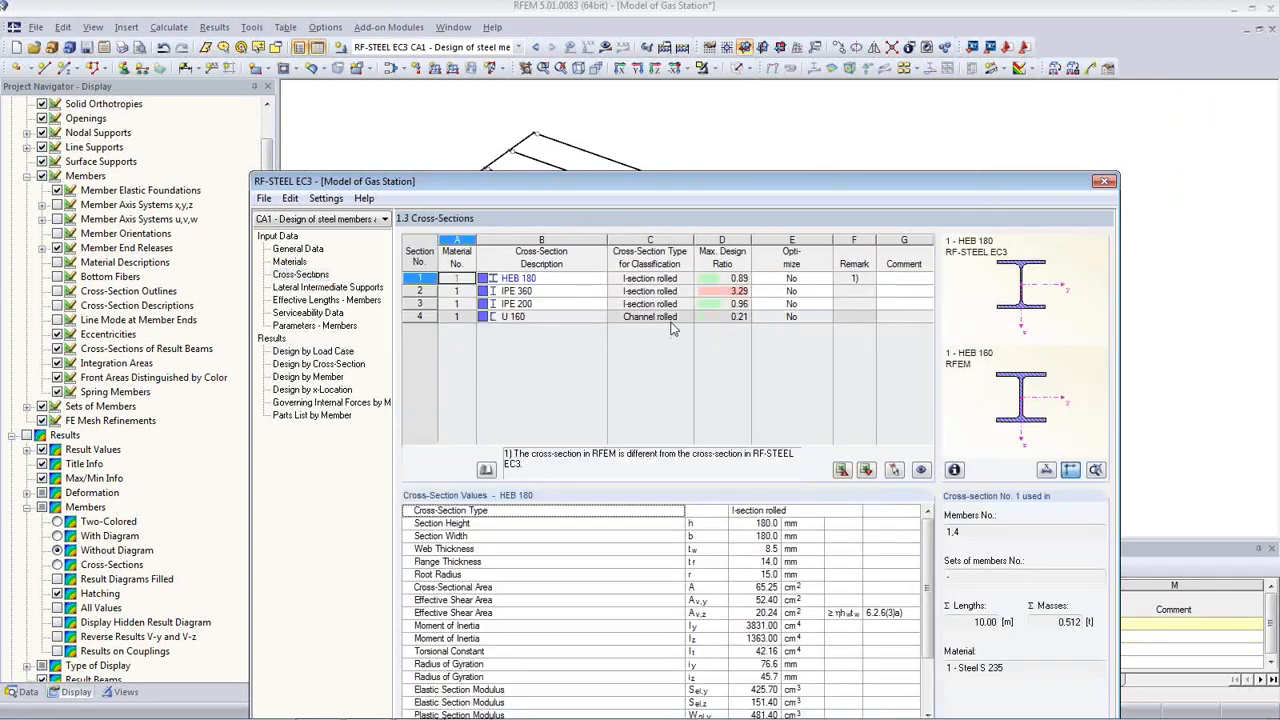
Step: Change section 1 from HEB 180 to HEB 240 and section 2 from IPE 360 to IPE 400
{"action": "left_click", "coordinate": [575, 284]}
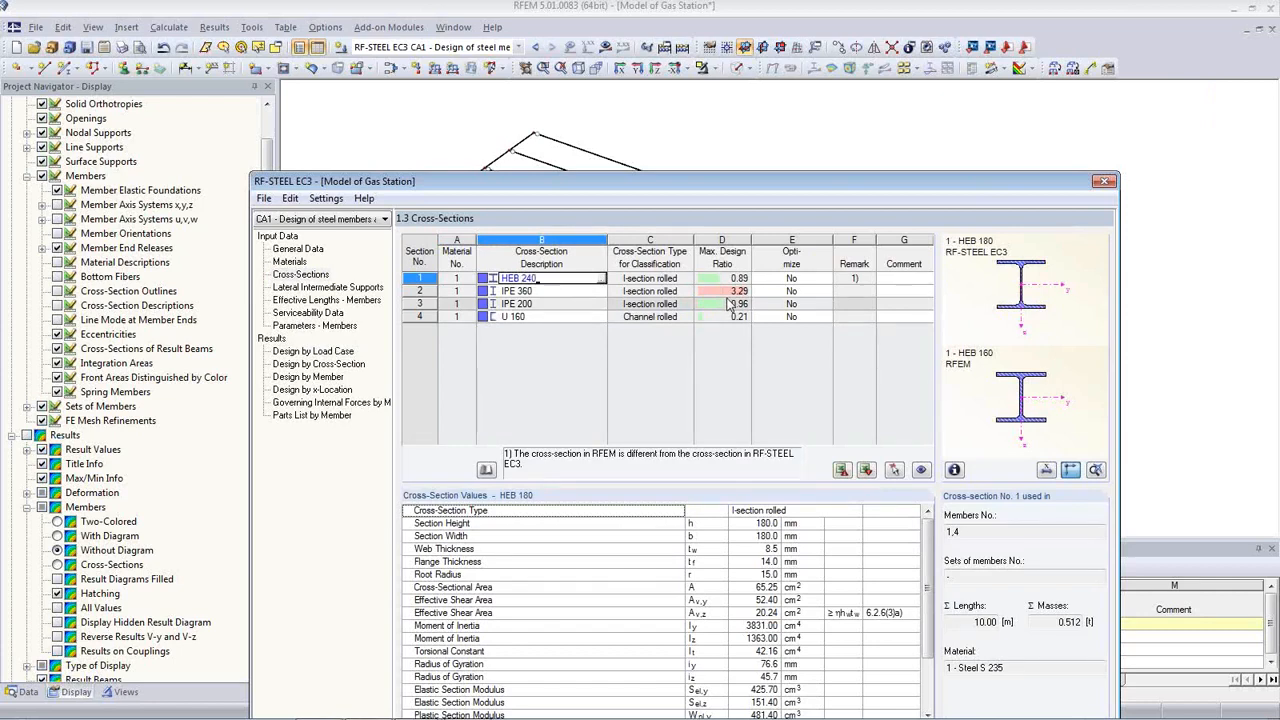
{"action": "left_click", "coordinate": [567, 290]}
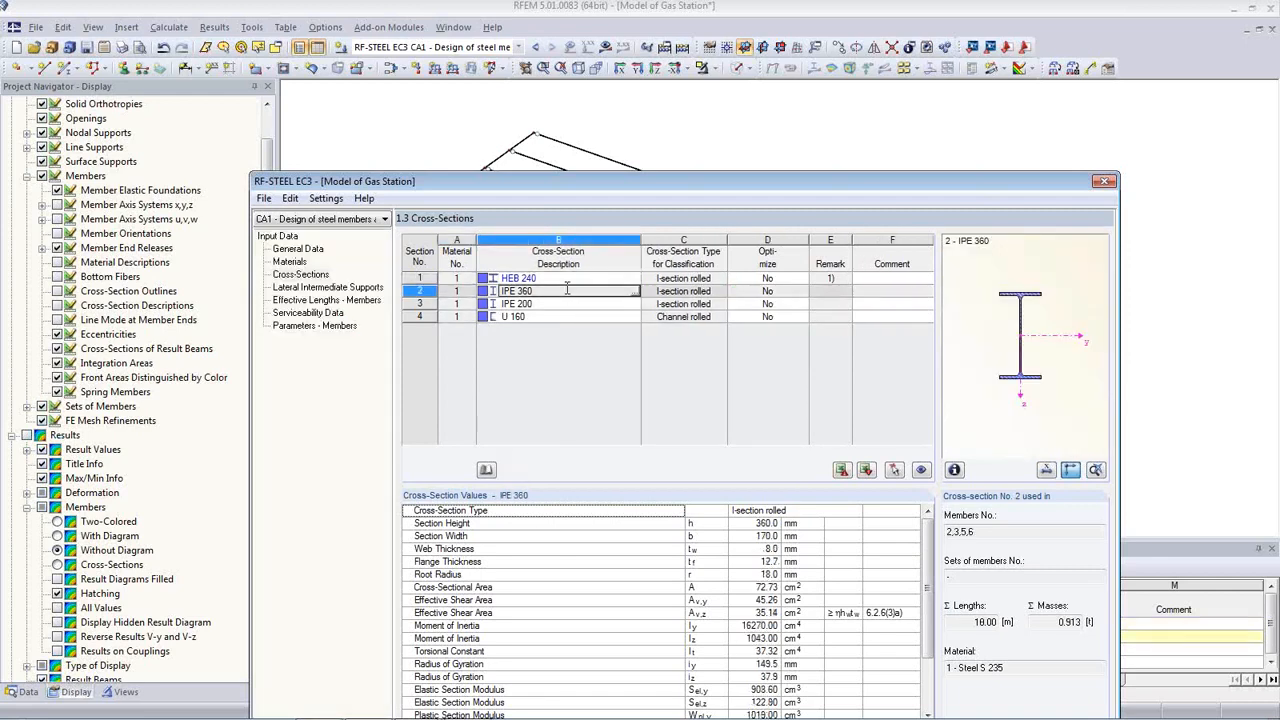
{"action": "left_click_drag", "start_coordinate": [686, 184], "coordinate": [751, 259]}
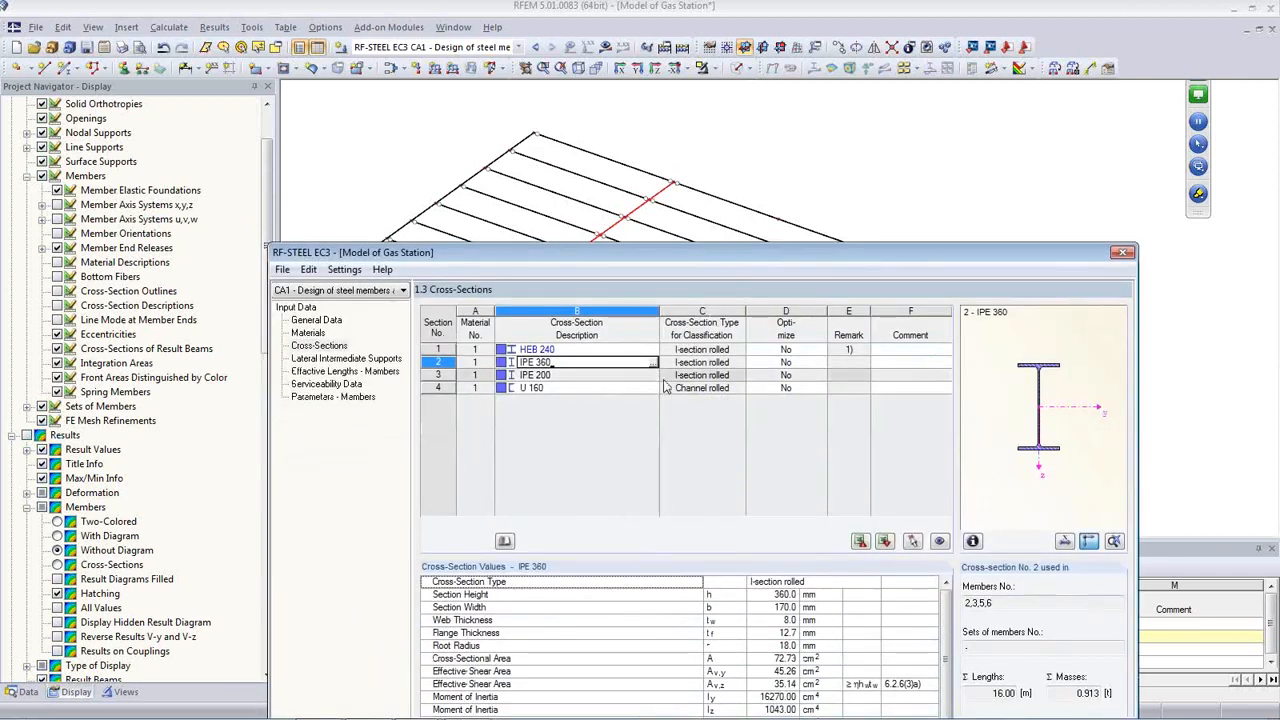
{"action": "key", "text": "BackSpace"}
{"action": "key", "text": "BackSpace"}
{"action": "key", "text": "BackSpace"}
{"action": "type", "text": "400"}
{"action": "key", "text": "Return"}
{"action": "left_click", "coordinate": [575, 350]}
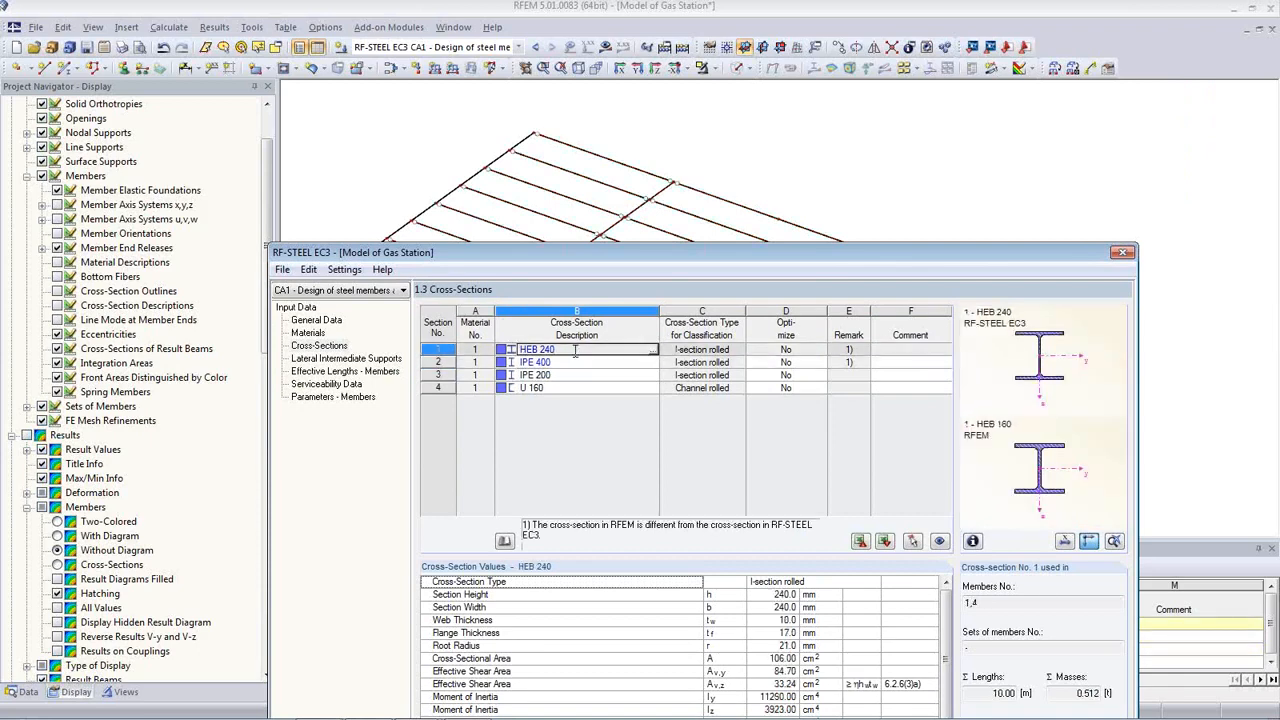
Step: Export all cross-sections to RFEM and rerun the steel design
{"action": "right_click", "coordinate": [575, 350]}
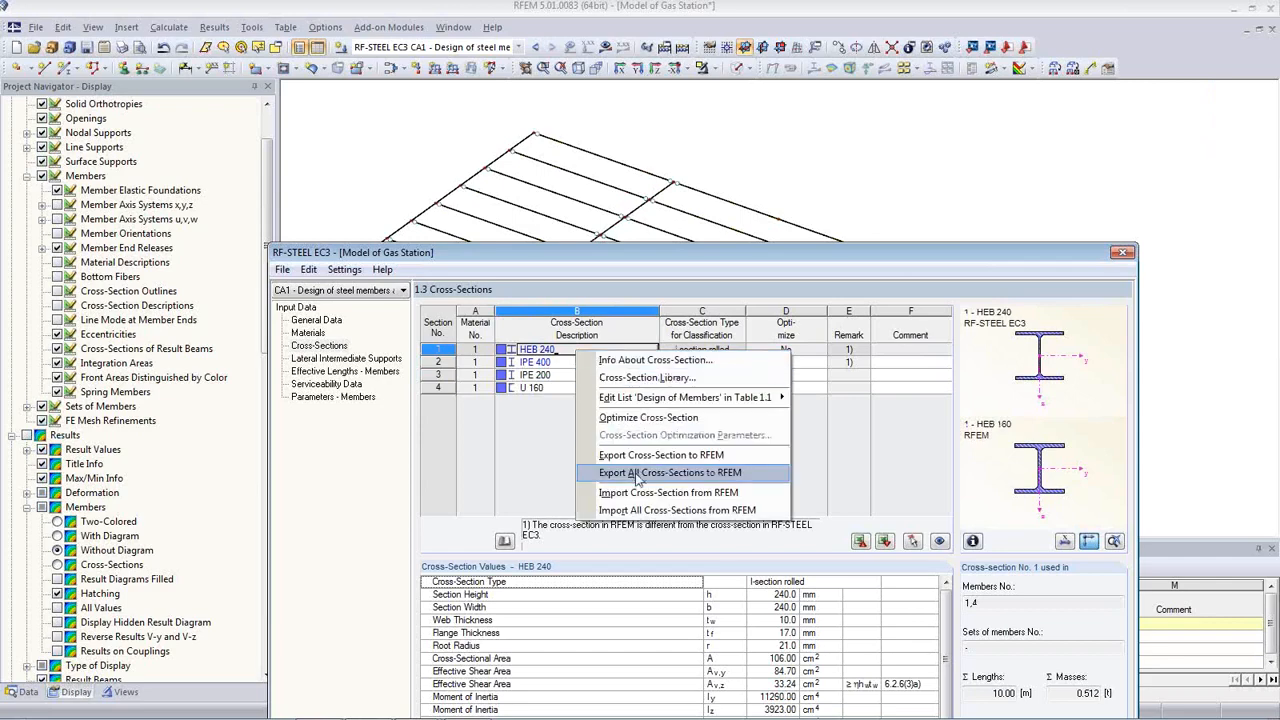
{"action": "left_click", "coordinate": [635, 473]}
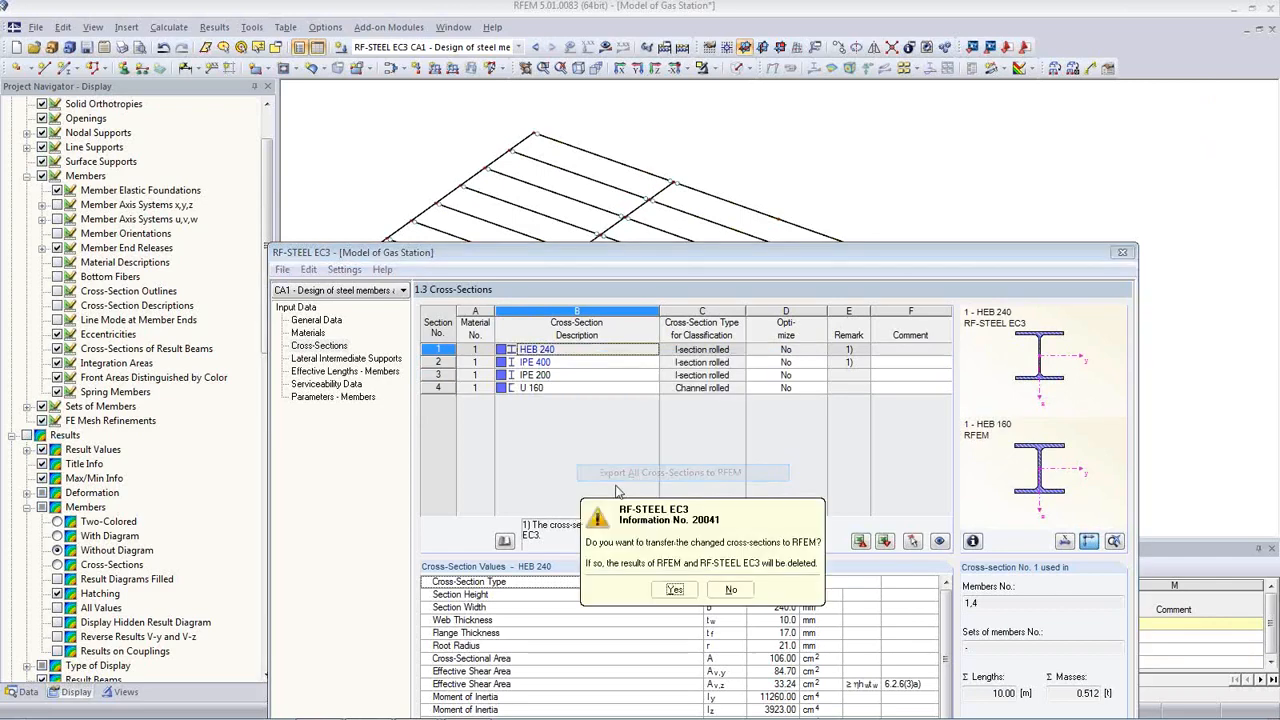
{"action": "left_click", "coordinate": [675, 597]}
{"action": "left_click", "coordinate": [700, 594]}
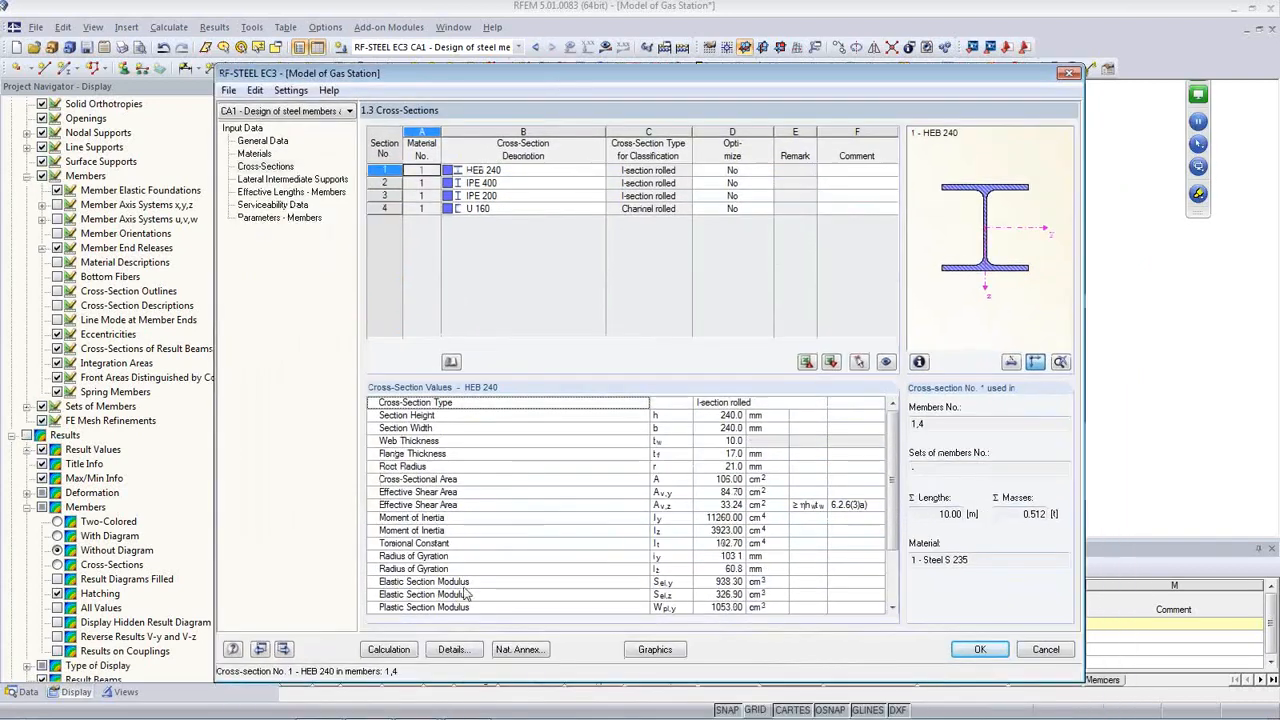
{"action": "left_click", "coordinate": [396, 648]}
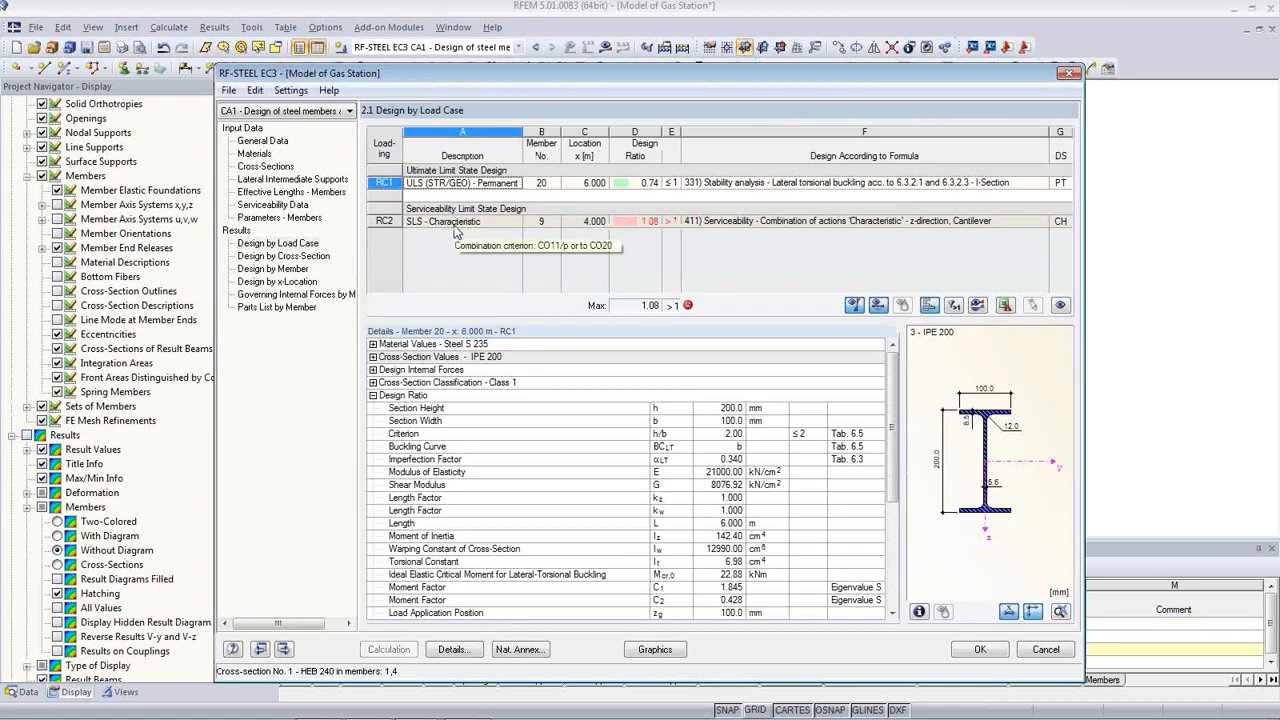
Step: Check member 9's 1.08 deflection ratio and the by-cross-section results, then close RF-STEEL EC3
{"action": "left_click", "coordinate": [645, 221]}
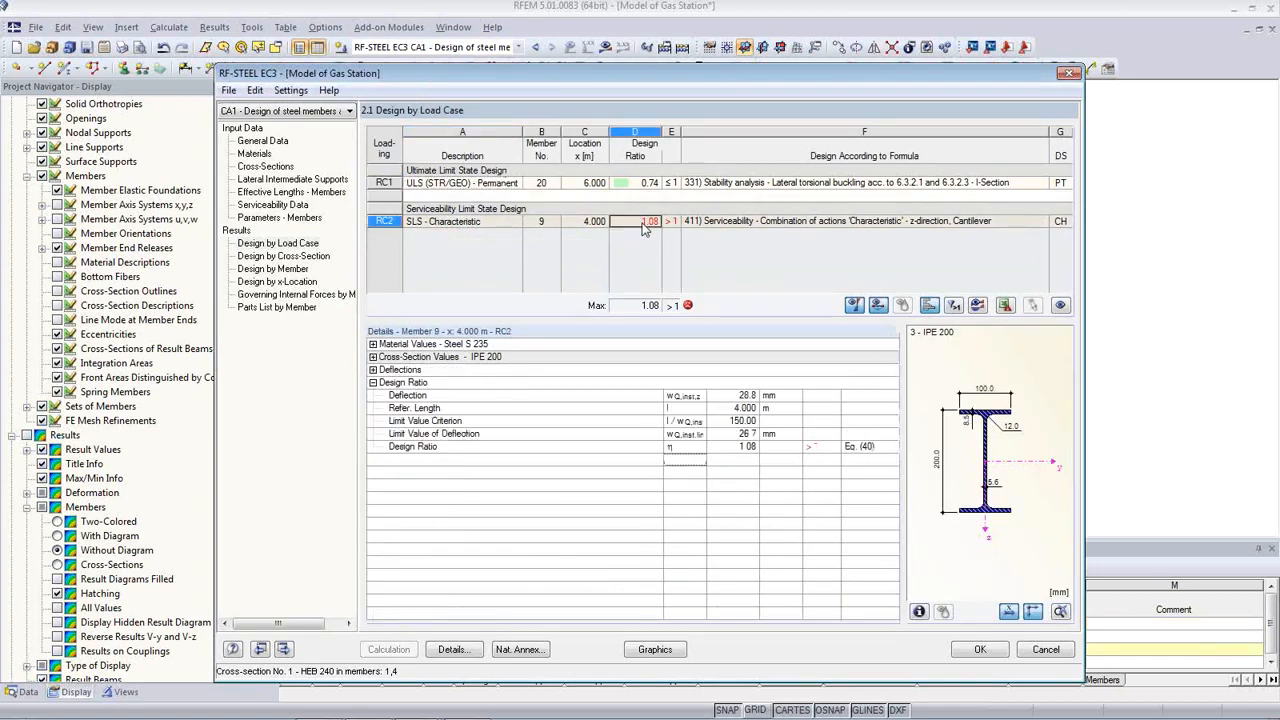
{"action": "left_click_drag", "start_coordinate": [606, 72], "coordinate": [588, 190]}
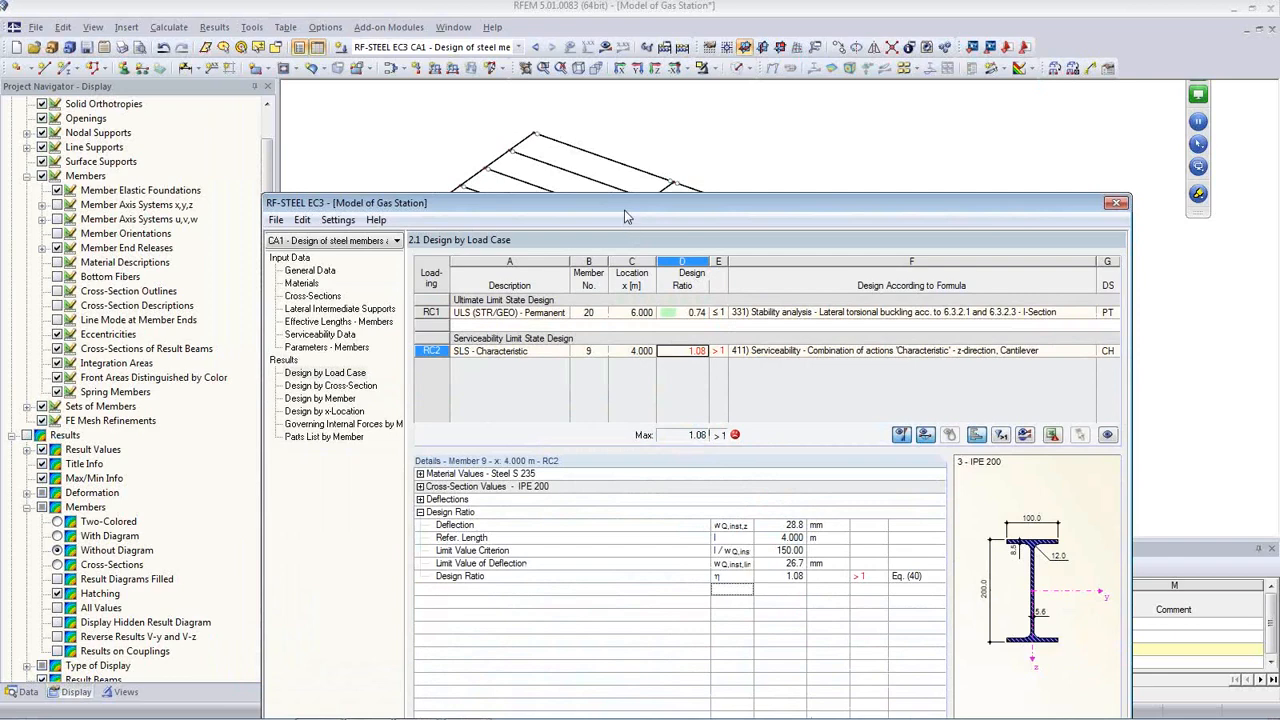
{"action": "left_click_drag", "start_coordinate": [625, 216], "coordinate": [659, 231]}
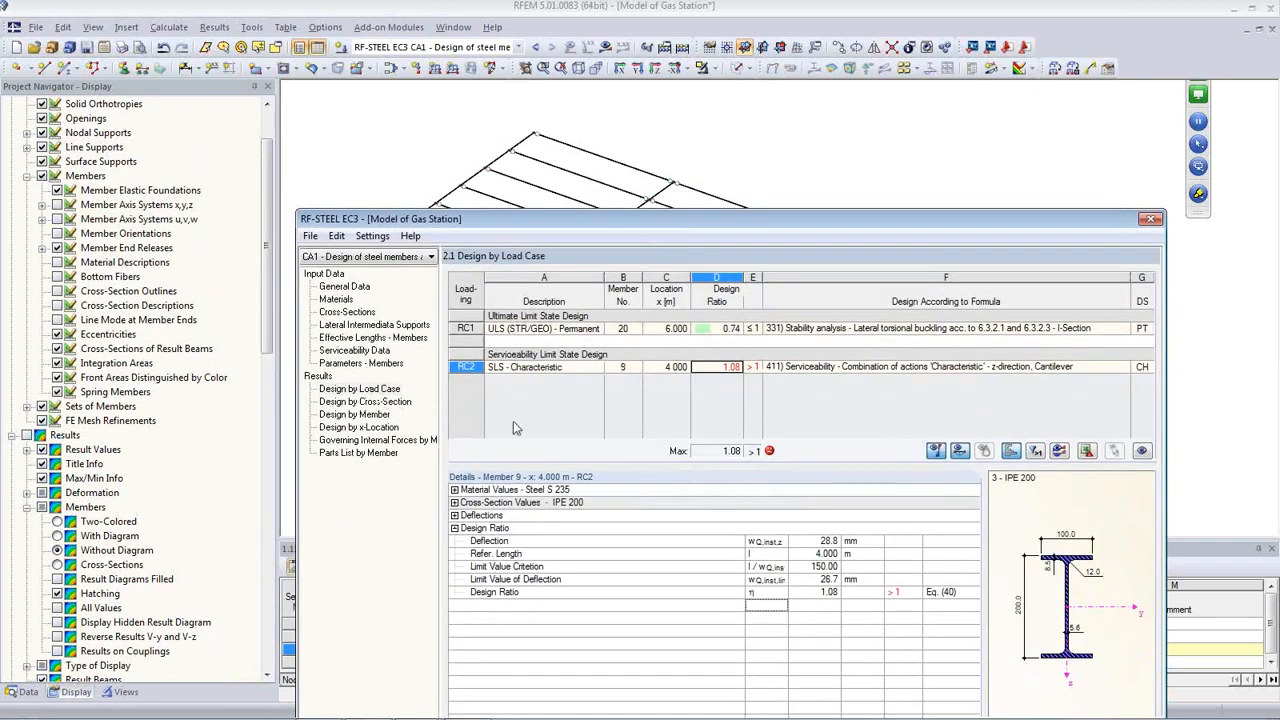
{"action": "left_click", "coordinate": [365, 401]}
{"action": "left_click_drag", "start_coordinate": [585, 227], "coordinate": [530, 113]}
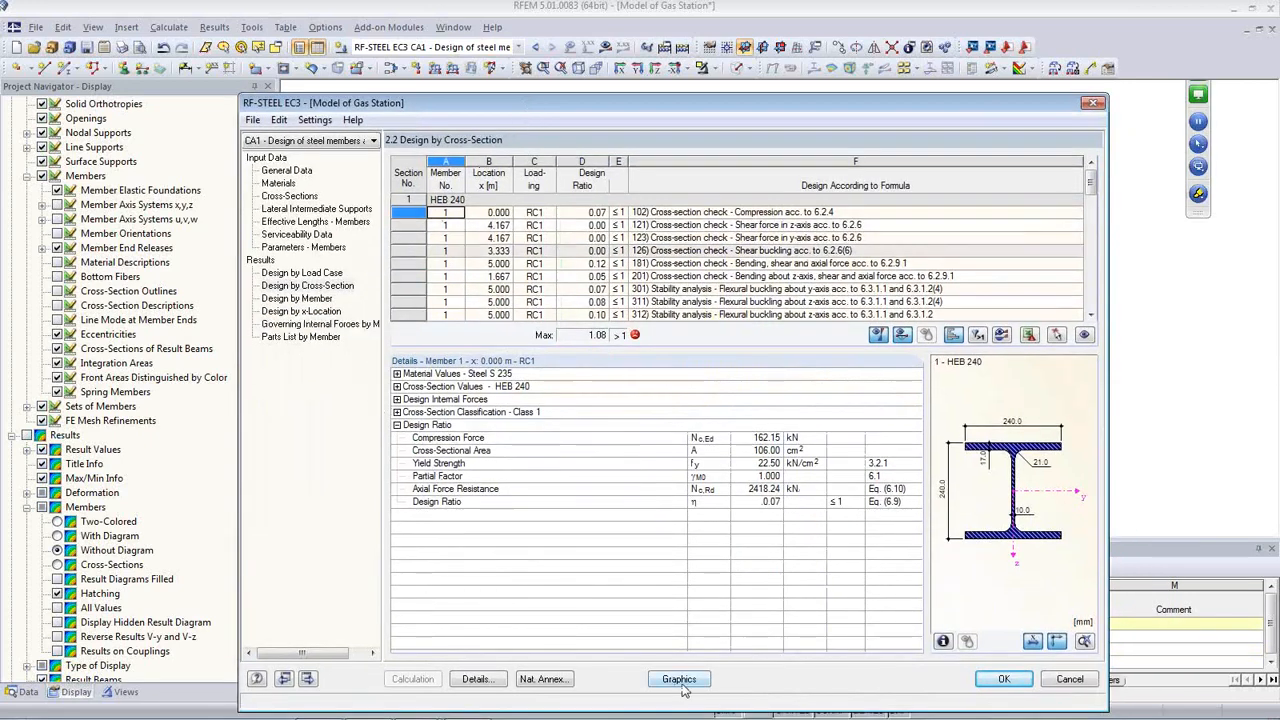
{"action": "left_click", "coordinate": [1003, 679]}
{"action": "middle_click_drag", "start_coordinate": [660, 453], "coordinate": [684, 397]}
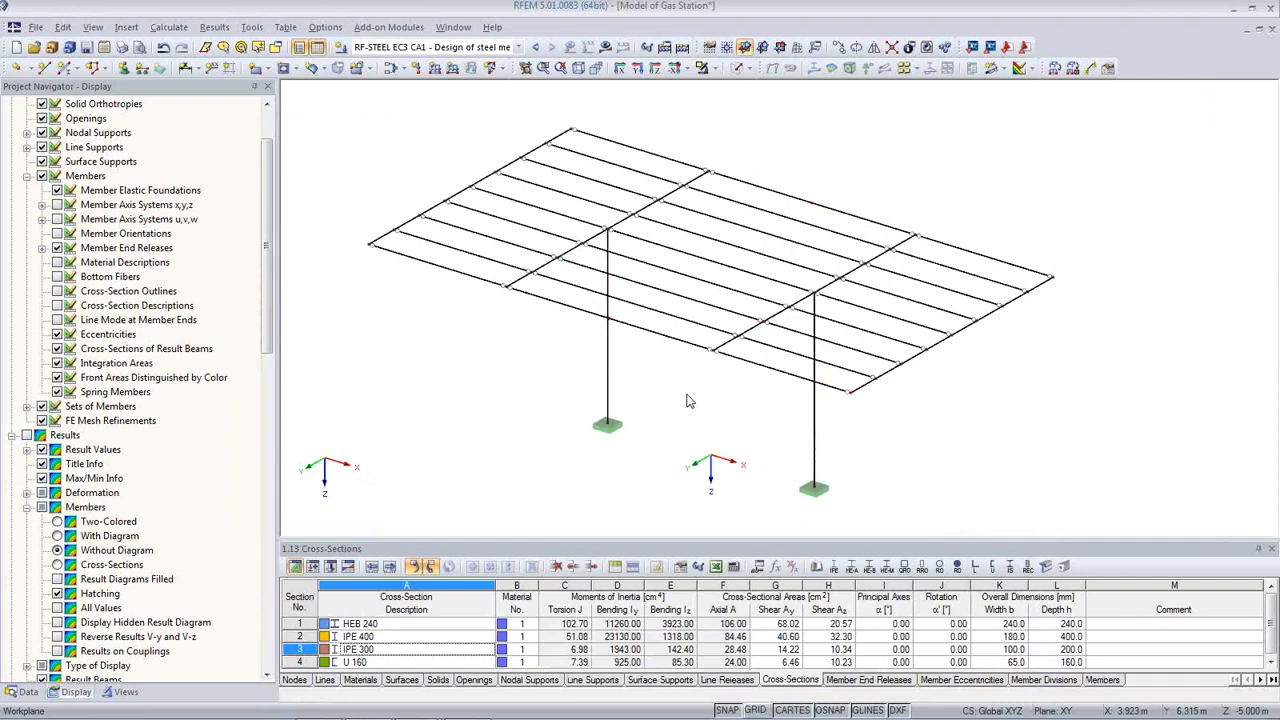
Step: Create a new printout report using the RFEM, Steel and Concrete template
{"action": "left_click", "coordinate": [30, 692]}
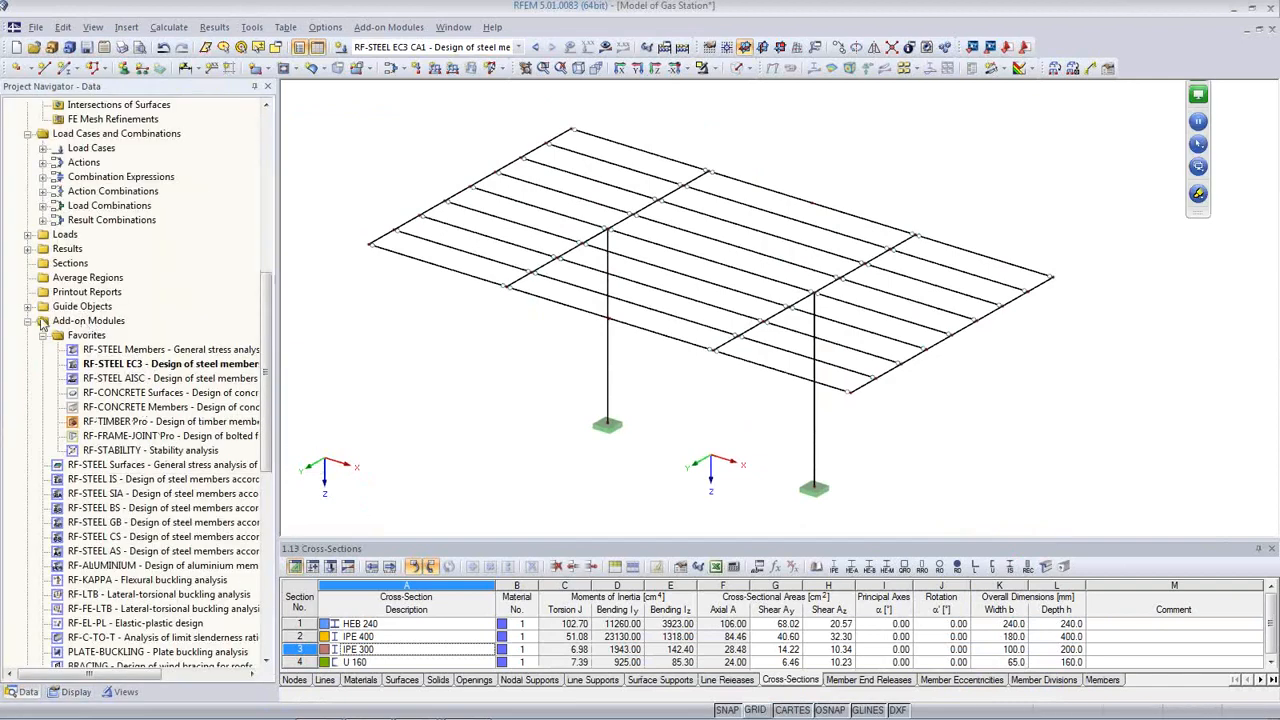
{"action": "right_click", "coordinate": [87, 293]}
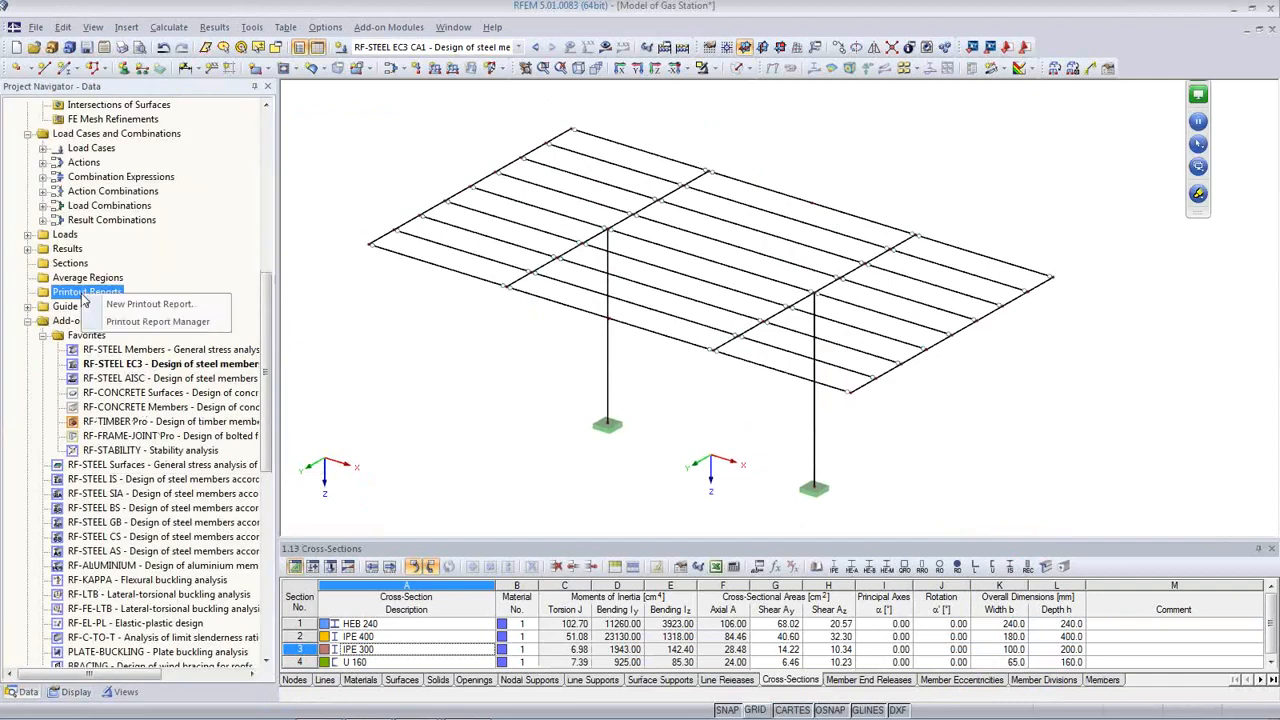
{"action": "left_click", "coordinate": [148, 305]}
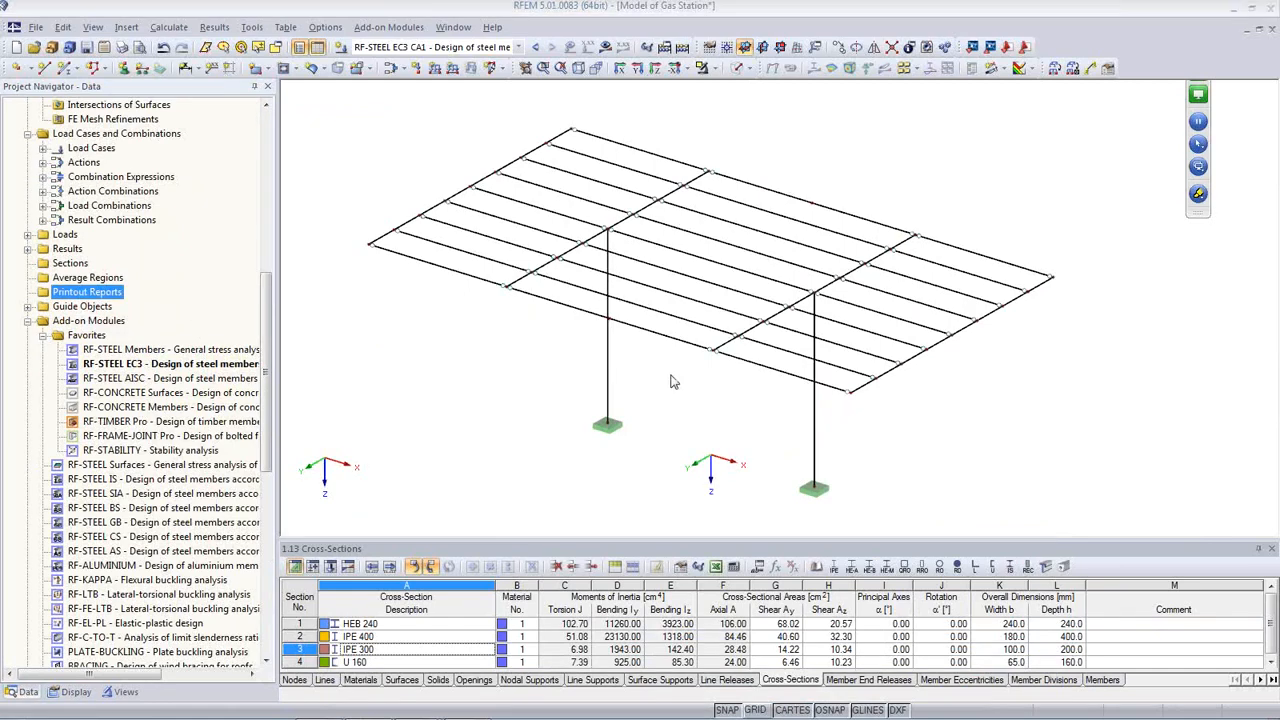
{"action": "left_click", "coordinate": [679, 386]}
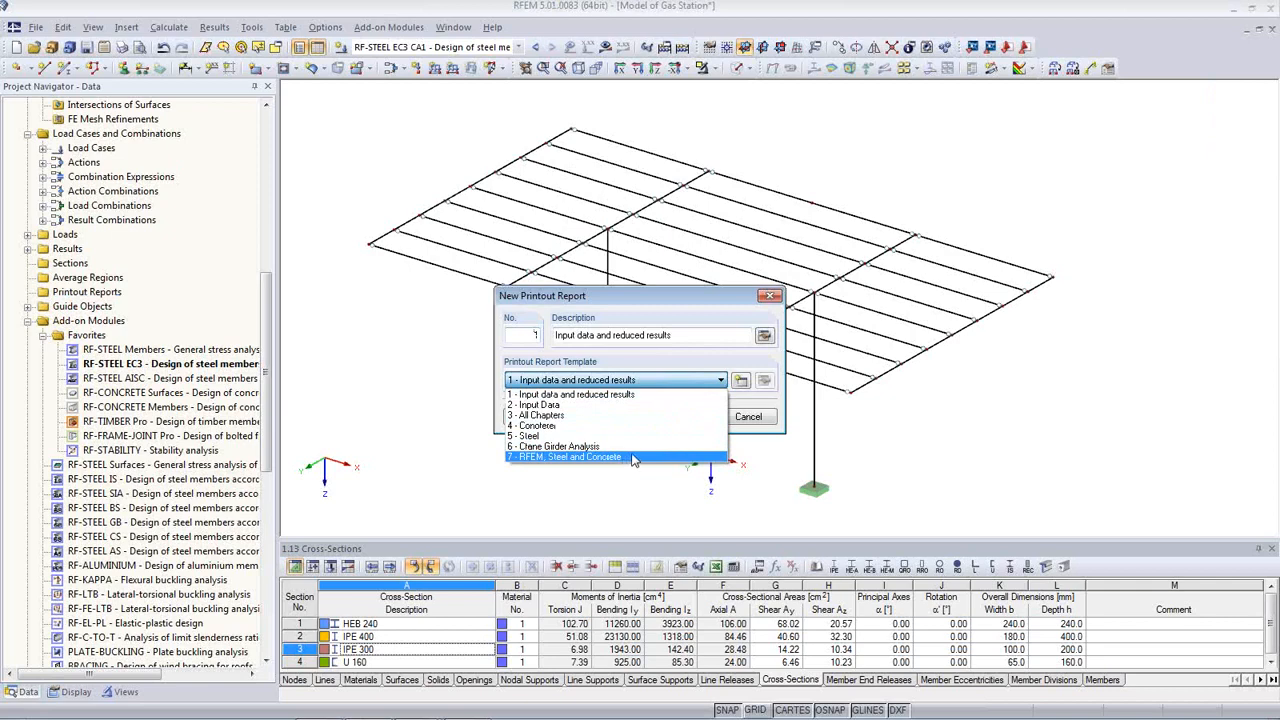
{"action": "left_click", "coordinate": [632, 457]}
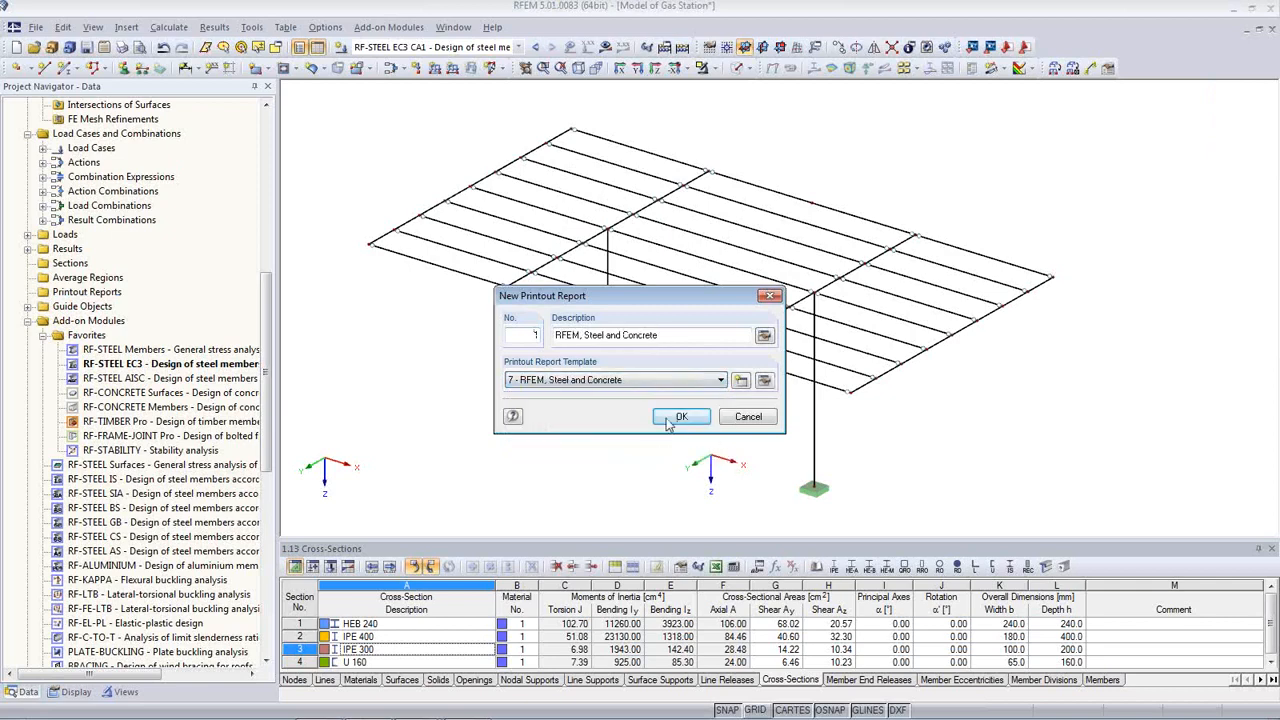
{"action": "left_click", "coordinate": [680, 417]}
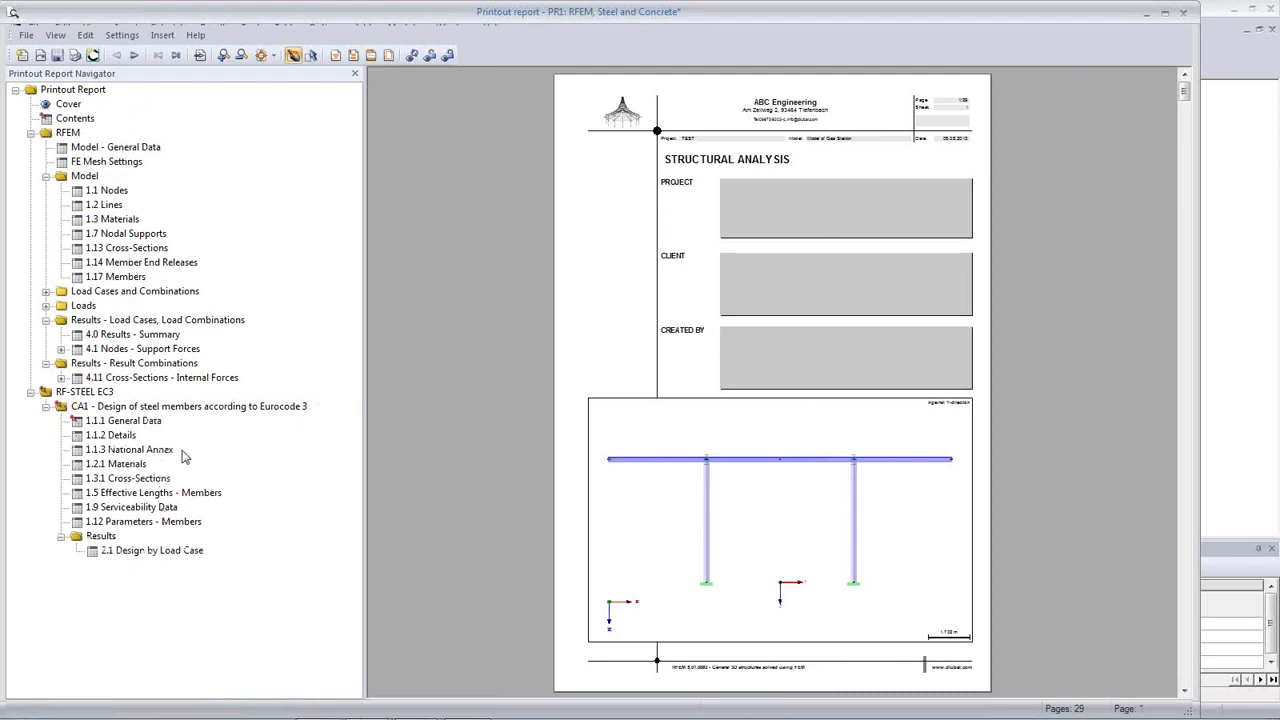
Step: Browse the model tables in the report preview, then close the report and save it
{"action": "scroll", "coordinate": [760, 369], "scroll_direction": "down", "scroll_amount": 10}
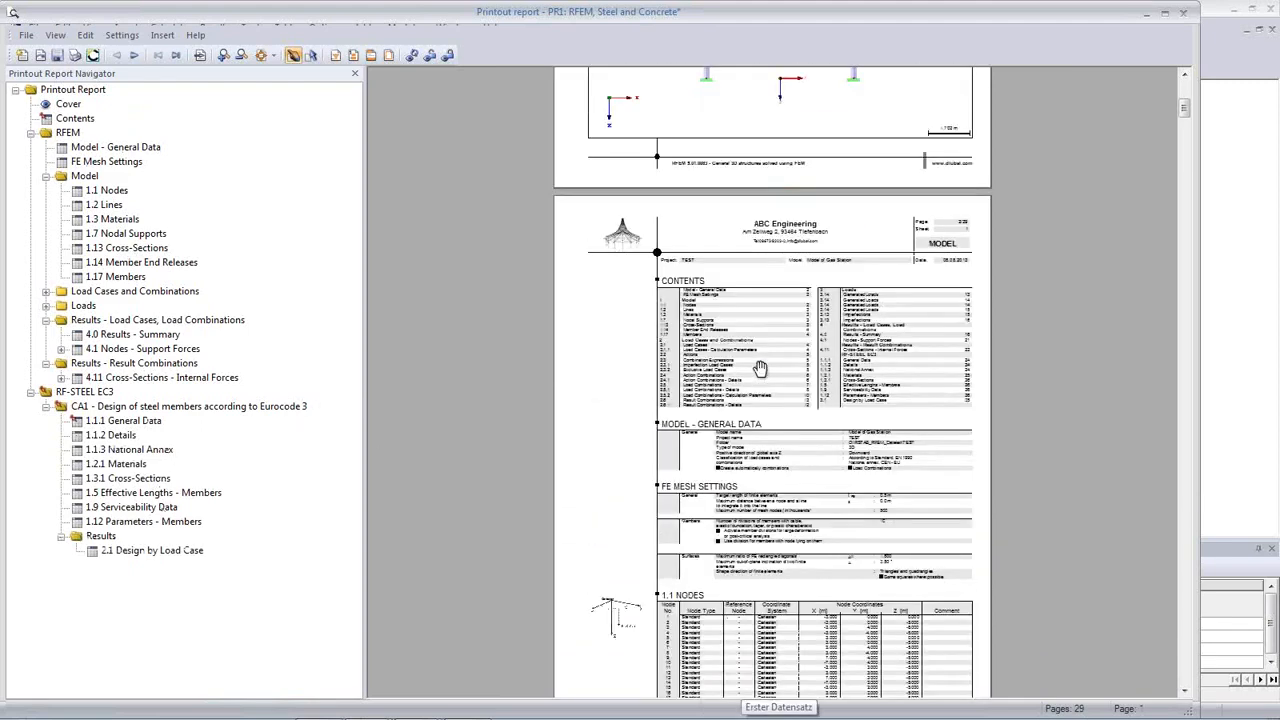
{"action": "scroll", "coordinate": [760, 369], "scroll_direction": "down", "scroll_amount": 10}
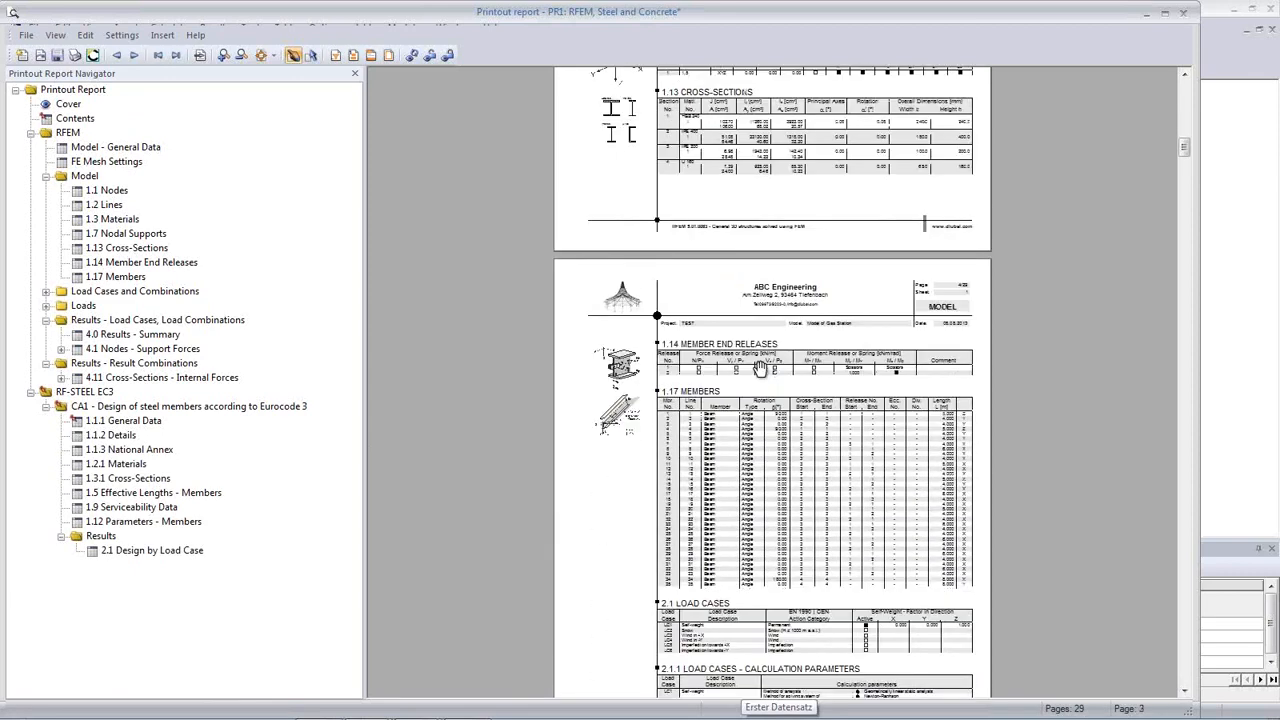
{"action": "scroll", "coordinate": [760, 369], "scroll_direction": "up", "scroll_amount": 3, "text": "ctrl"}
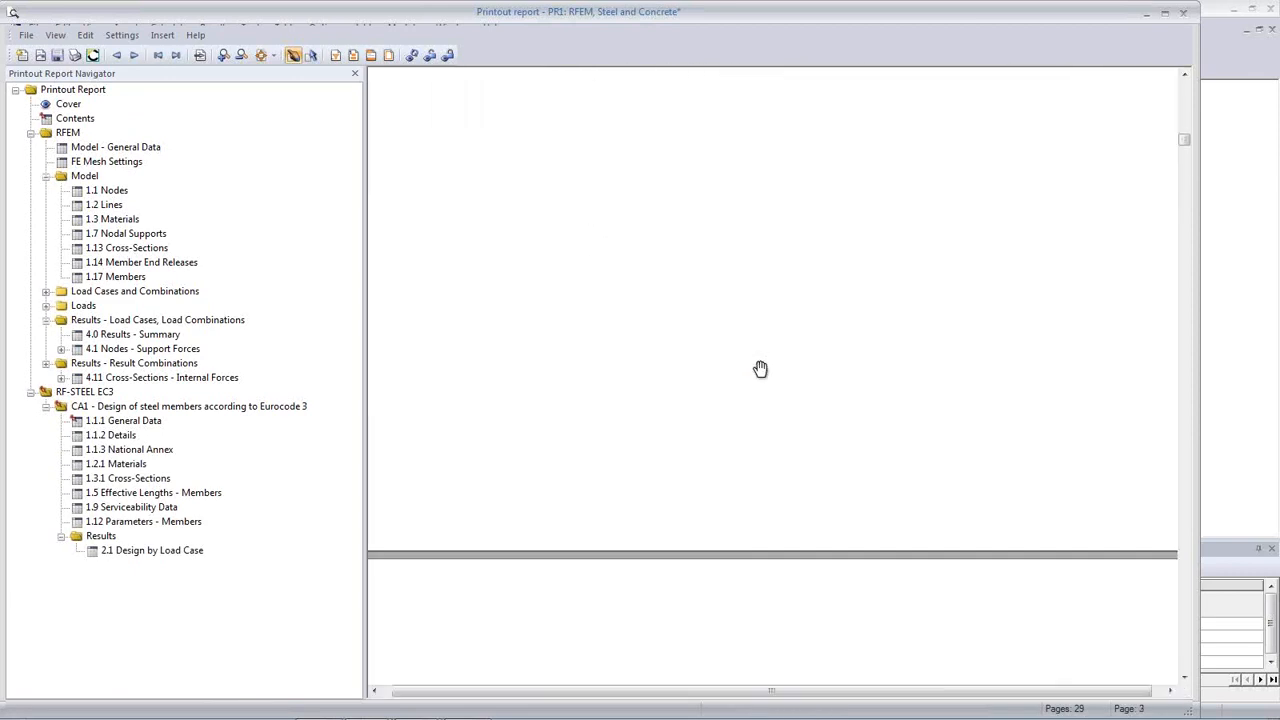
{"action": "scroll", "coordinate": [745, 466], "scroll_direction": "up", "scroll_amount": 1, "text": "ctrl"}
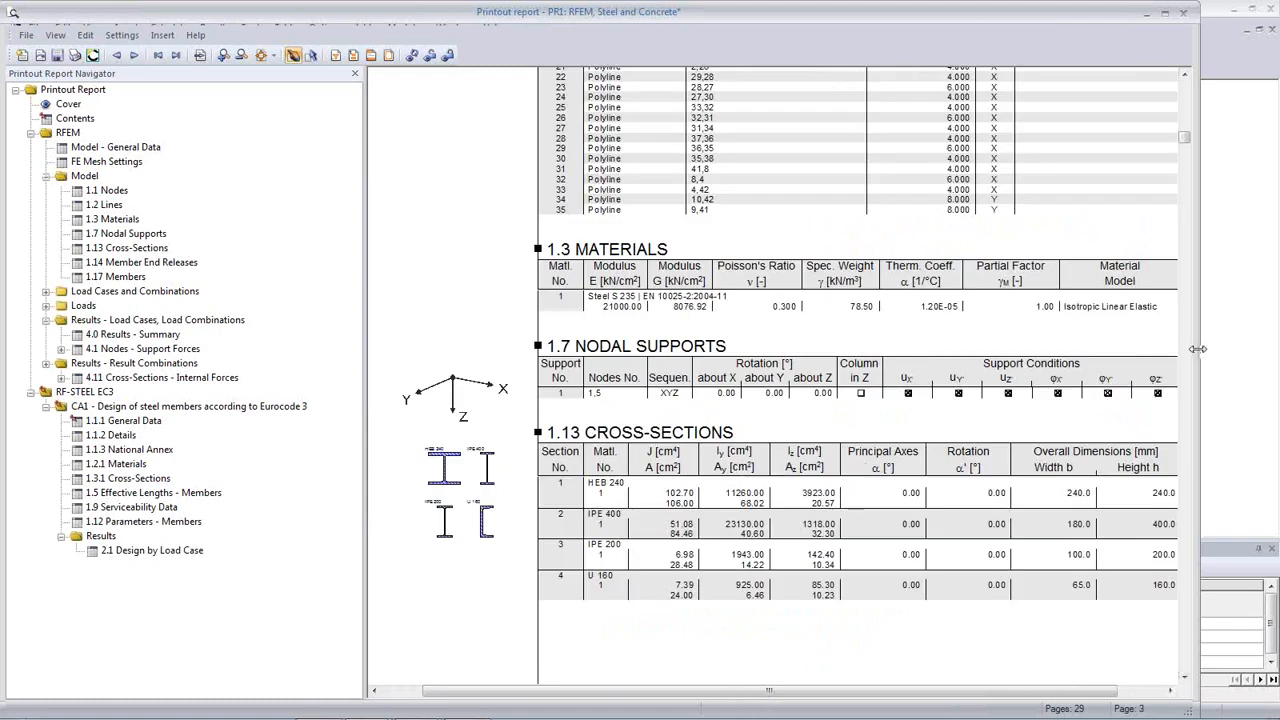
{"action": "left_click_drag", "start_coordinate": [1197, 349], "coordinate": [1276, 360]}
{"action": "scroll", "coordinate": [805, 451], "scroll_direction": "up", "scroll_amount": 1, "text": "ctrl"}
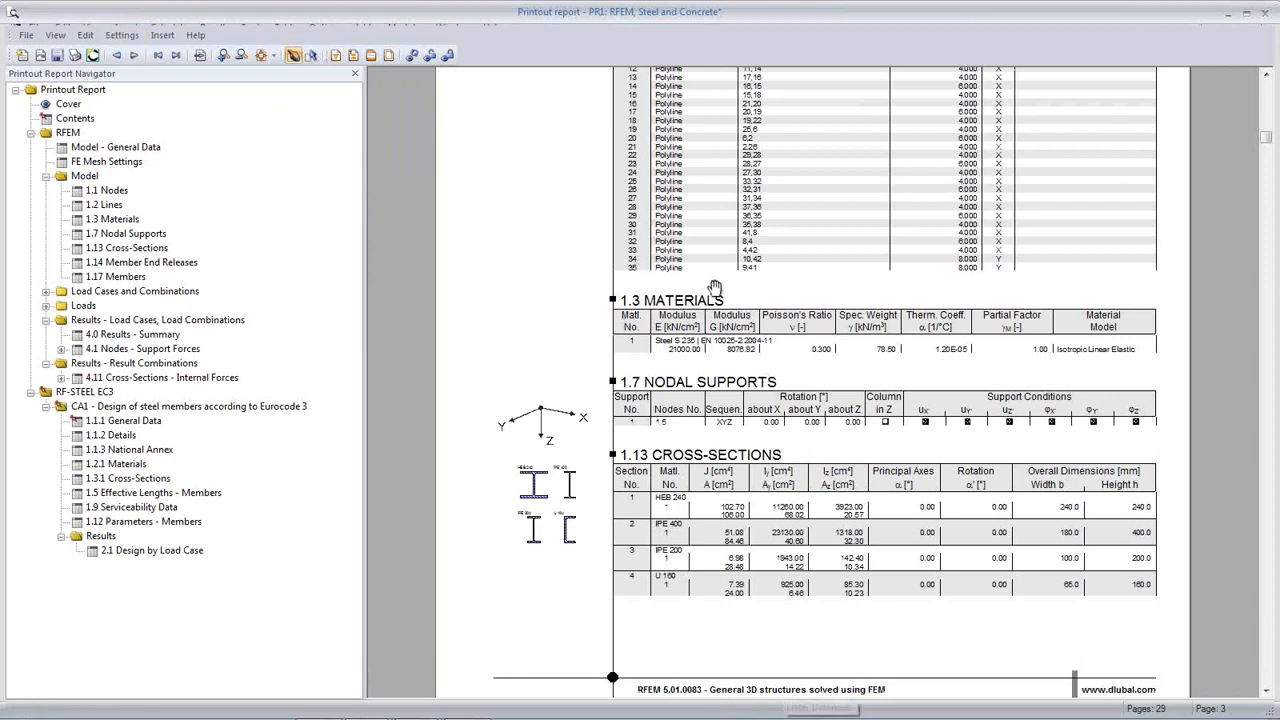
{"action": "scroll", "coordinate": [715, 289], "scroll_direction": "down", "scroll_amount": 1}
{"action": "scroll", "coordinate": [628, 312], "scroll_direction": "up", "scroll_amount": 3}
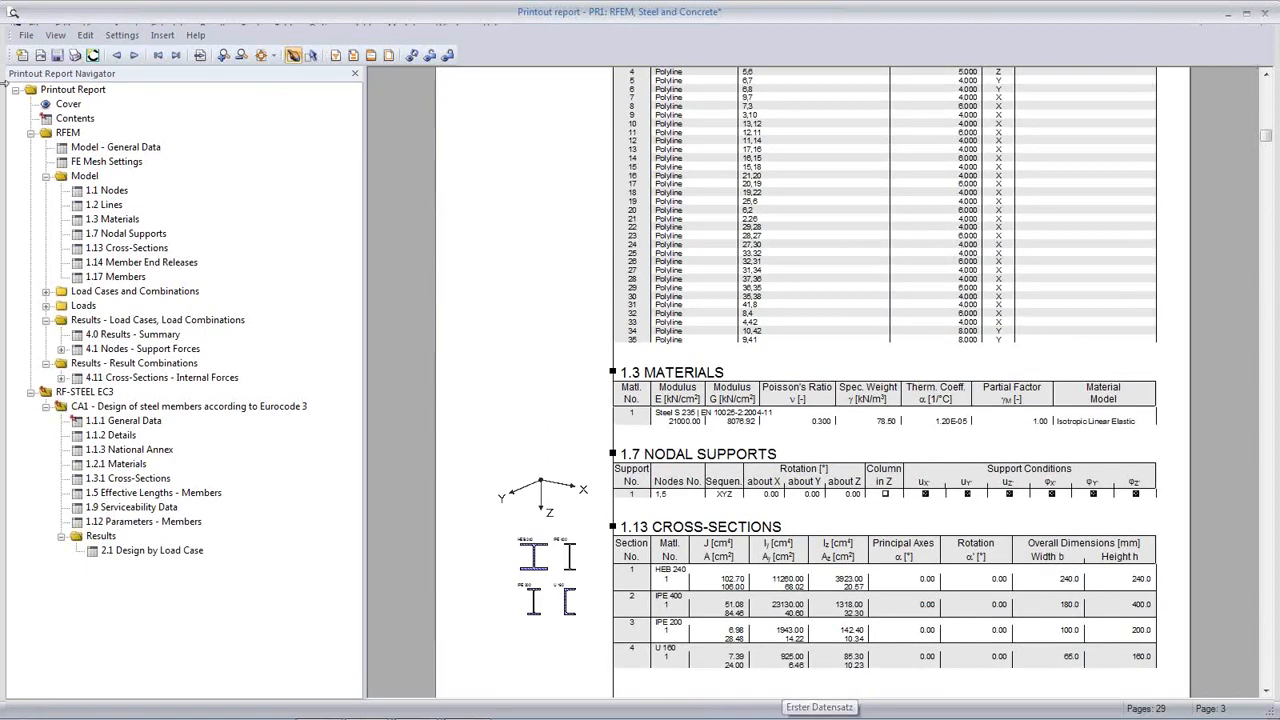
{"action": "left_click", "coordinate": [26, 36]}
{"action": "left_click", "coordinate": [50, 213]}
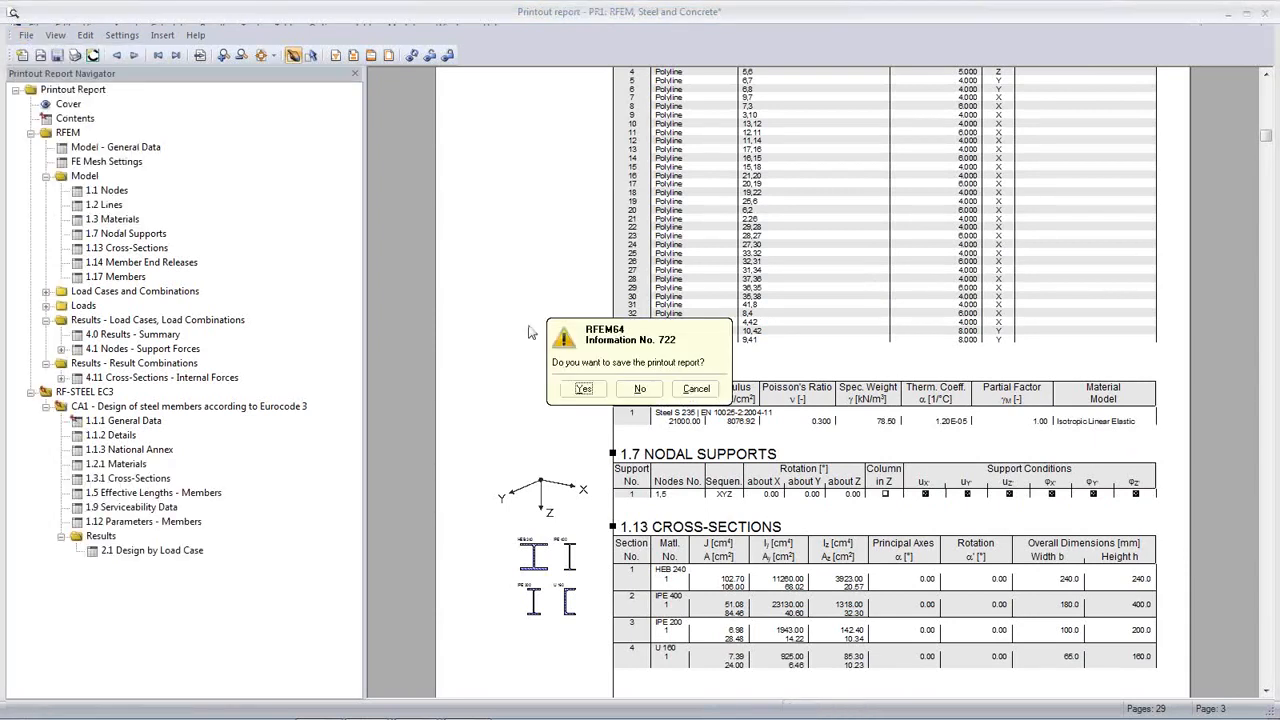
{"action": "left_click", "coordinate": [582, 389]}
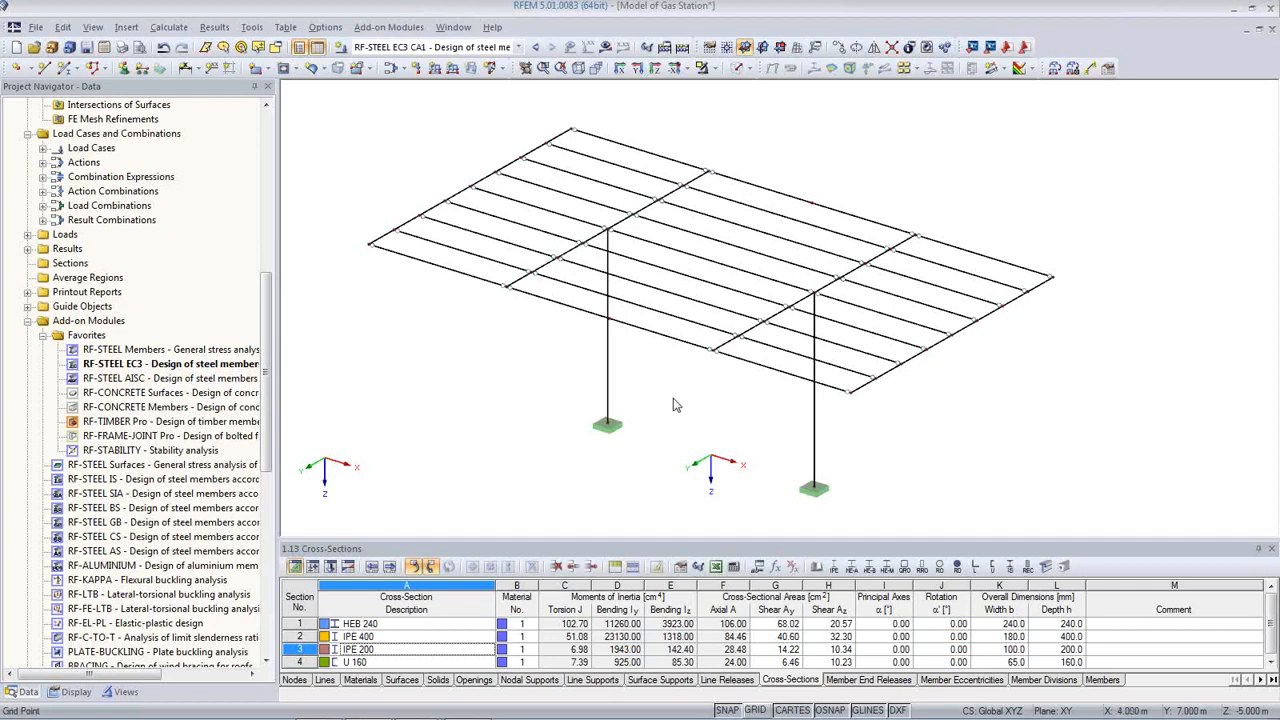
Step: Display the RF-STEEL EC3 design ratios on the canopy with the colour scale panel
{"action": "scroll", "coordinate": [683, 426], "scroll_direction": "up", "scroll_amount": 1}
{"action": "scroll", "coordinate": [690, 416], "scroll_direction": "up", "scroll_amount": 1}
{"action": "middle_click_drag", "start_coordinate": [683, 426], "coordinate": [704, 433], "text": "ctrl"}
{"action": "scroll", "coordinate": [704, 433], "scroll_direction": "down", "scroll_amount": 1}
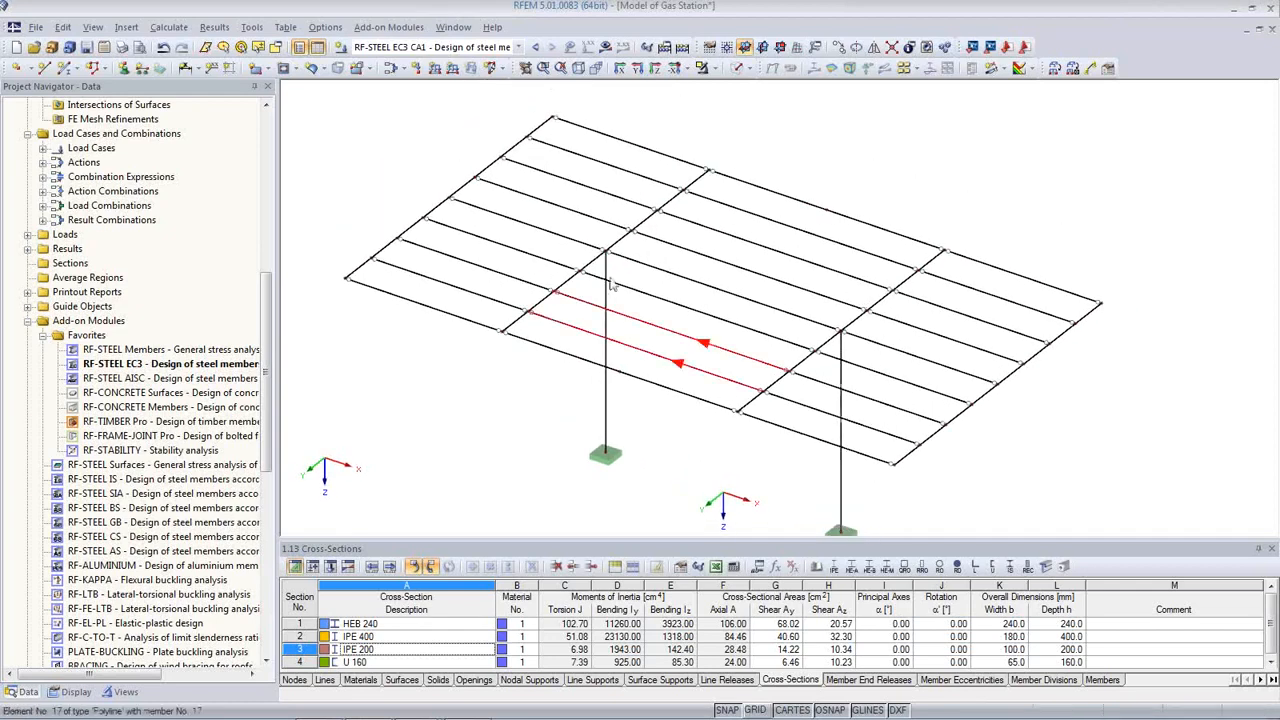
{"action": "left_click", "coordinate": [605, 47]}
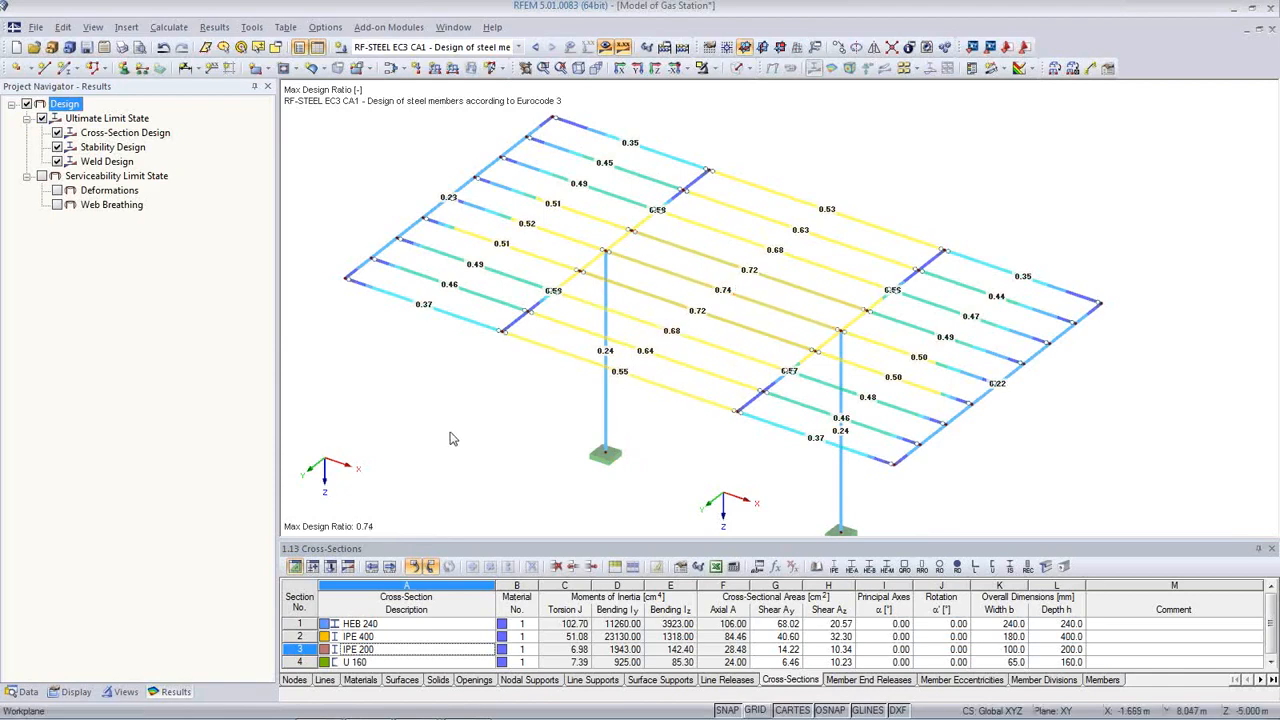
{"action": "middle_click_drag", "start_coordinate": [755, 429], "coordinate": [749, 410]}
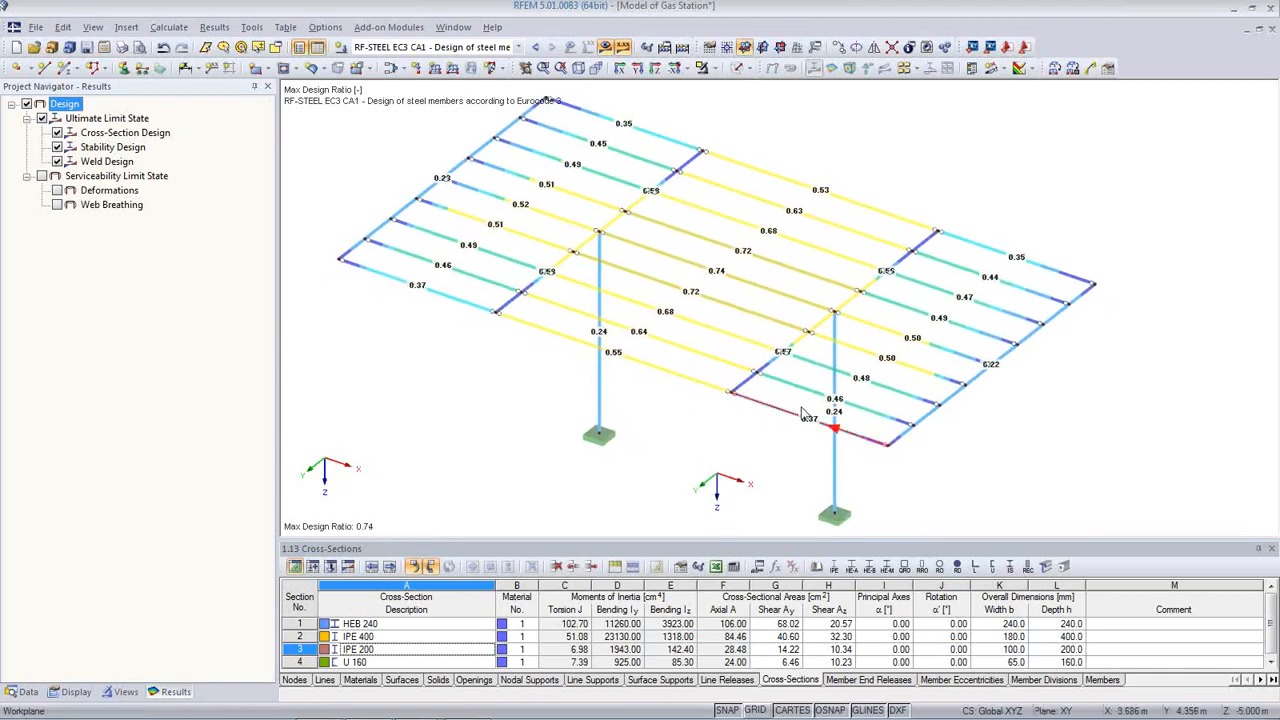
{"action": "left_click", "coordinate": [972, 68]}
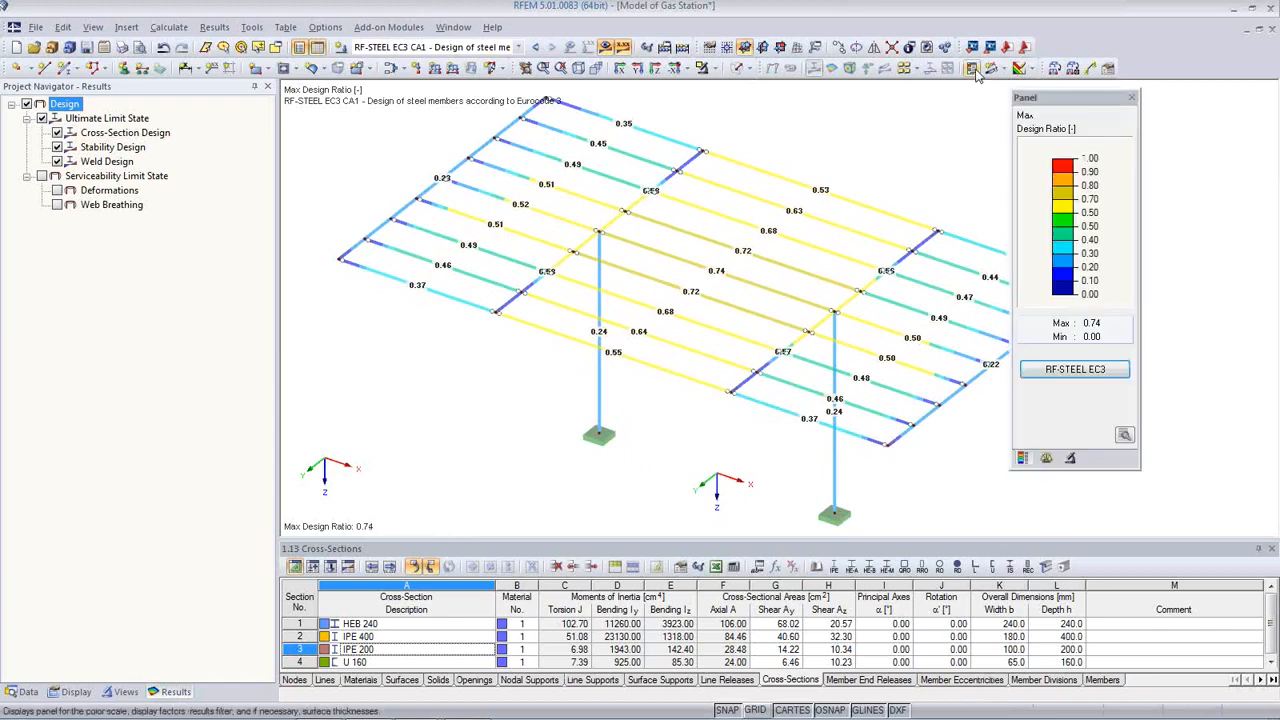
Step: Recolour the 0.70 and 0.60 bands orange and save the scale as 'My colors'
{"action": "double_click", "coordinate": [1065, 215]}
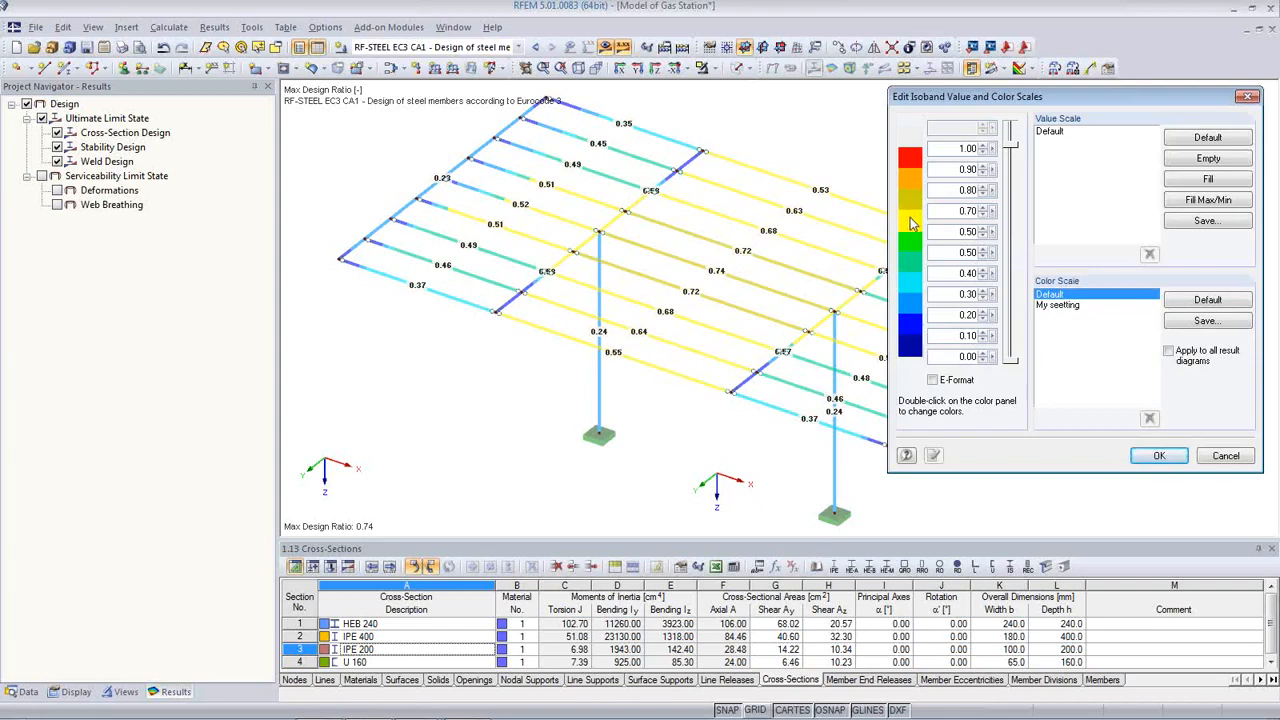
{"action": "double_click", "coordinate": [910, 222]}
{"action": "left_click", "coordinate": [932, 249]}
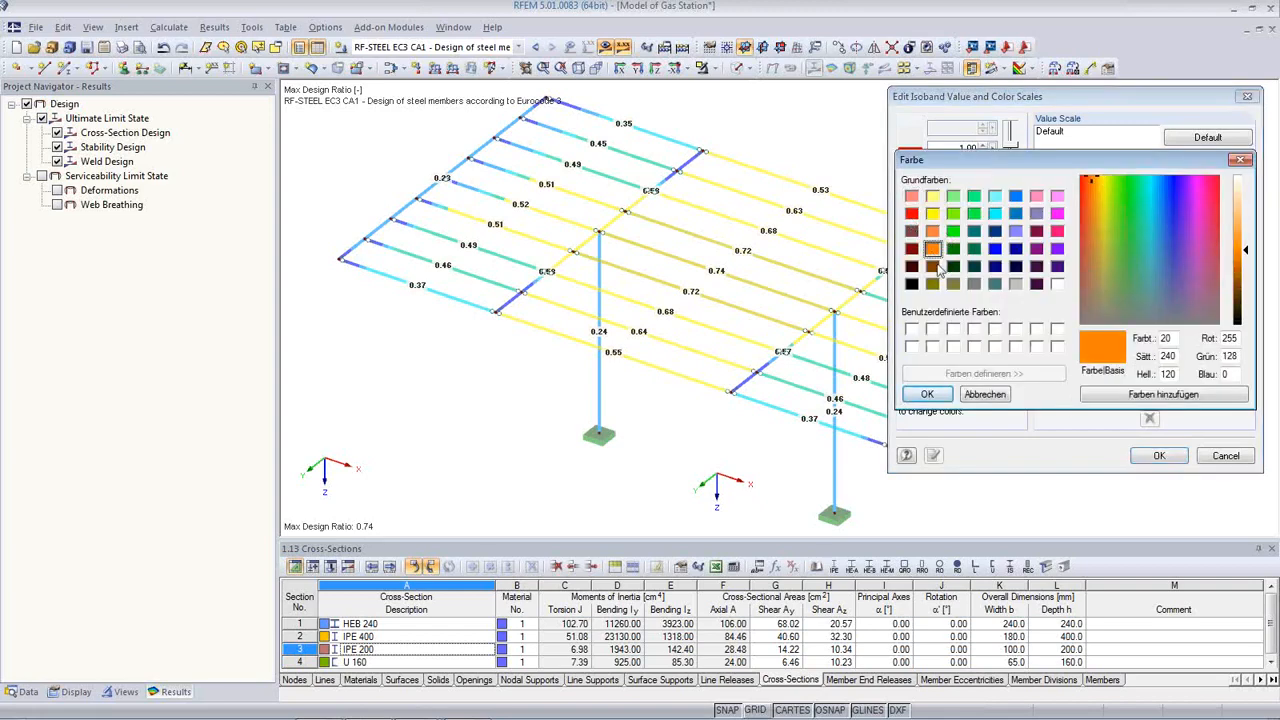
{"action": "left_click", "coordinate": [926, 394]}
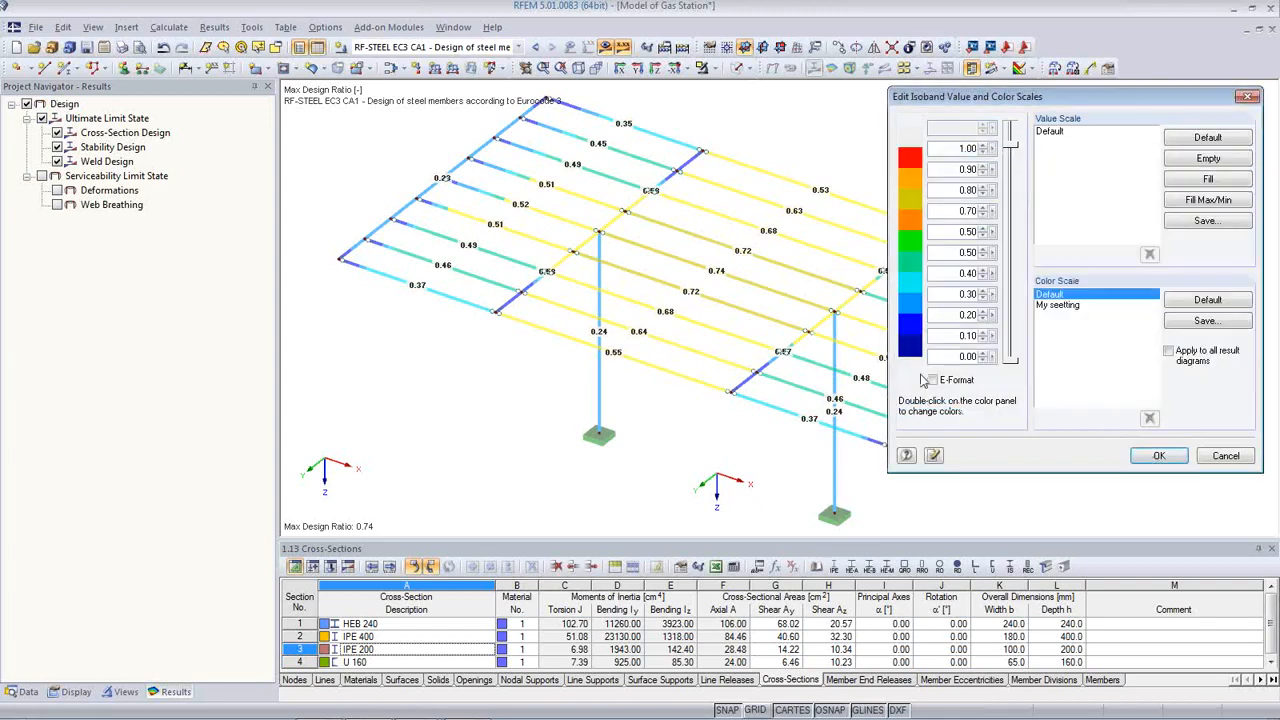
{"action": "double_click", "coordinate": [911, 204]}
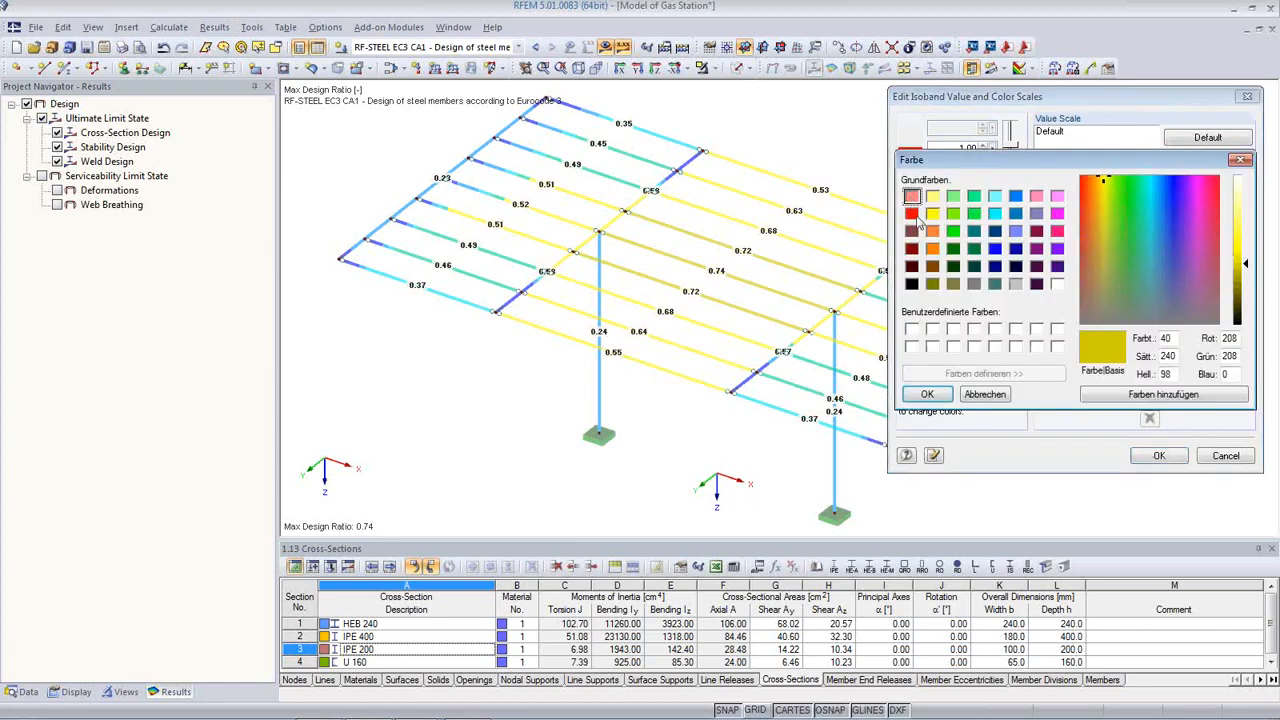
{"action": "left_click", "coordinate": [933, 250]}
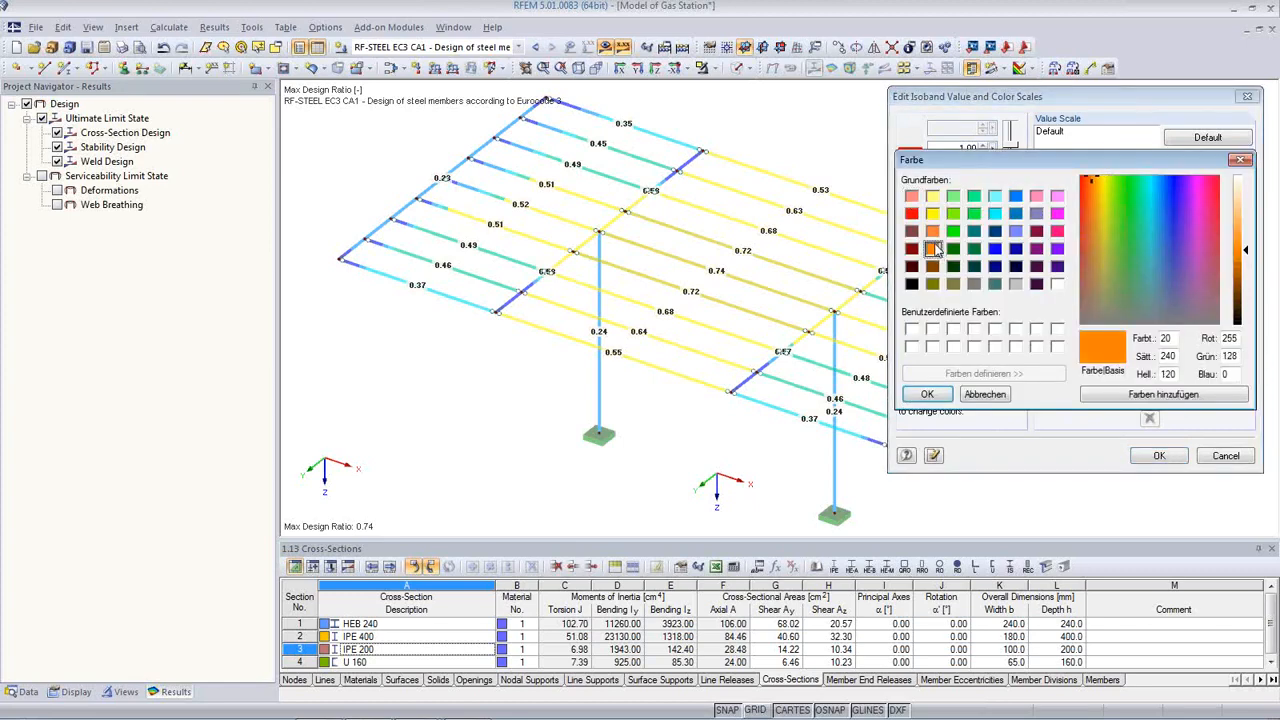
{"action": "left_click", "coordinate": [926, 395]}
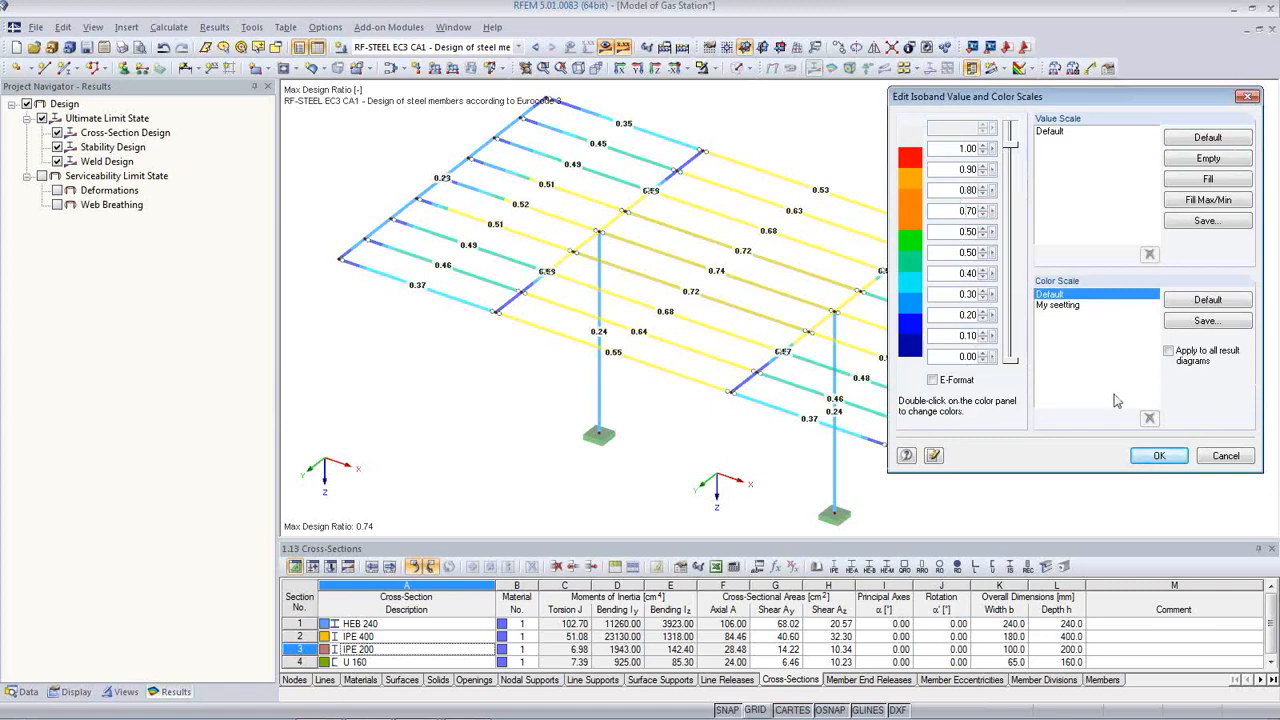
{"action": "left_click", "coordinate": [1206, 320]}
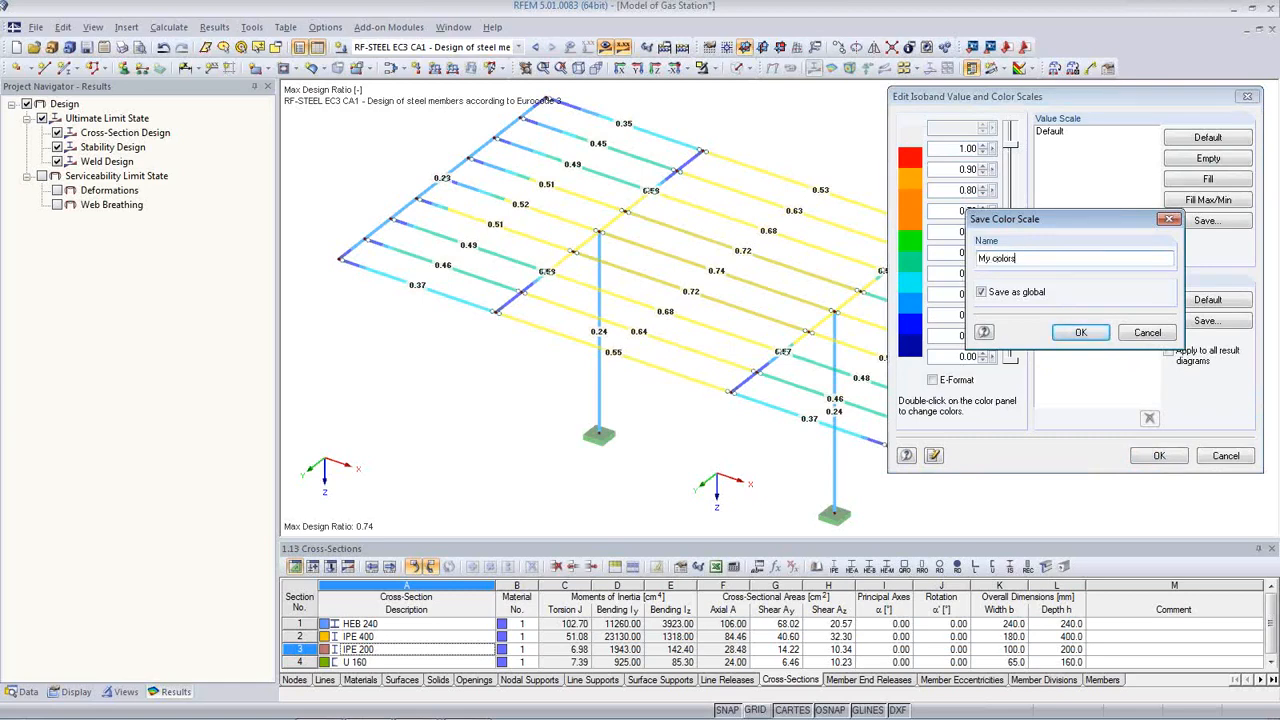
{"action": "left_click", "coordinate": [1080, 332]}
{"action": "key", "text": "Return"}
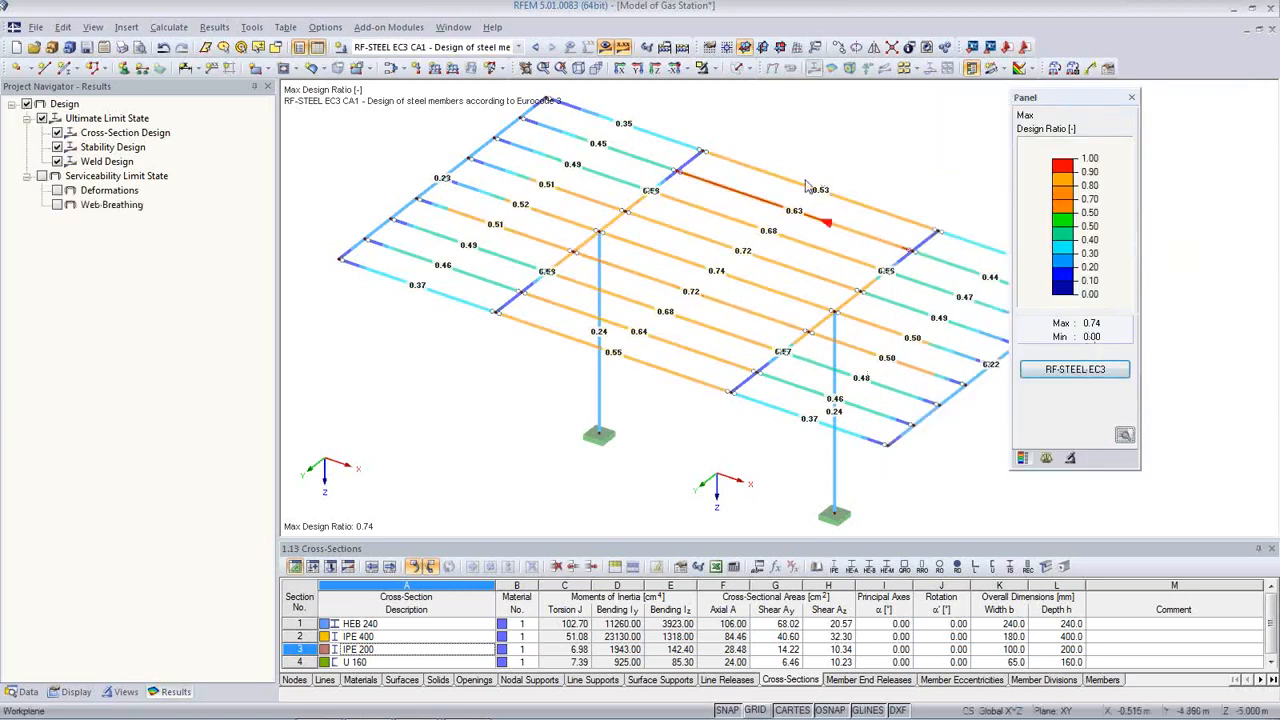
{"action": "mouse_move", "coordinate": [669, 395]}
{"action": "middle_mouse_down"}
{"action": "mouse_move", "coordinate": [634, 403]}
{"action": "mouse_move", "coordinate": [651, 400]}
{"action": "middle_mouse_up"}
{"action": "scroll", "coordinate": [653, 400], "scroll_direction": "down", "scroll_amount": 1}
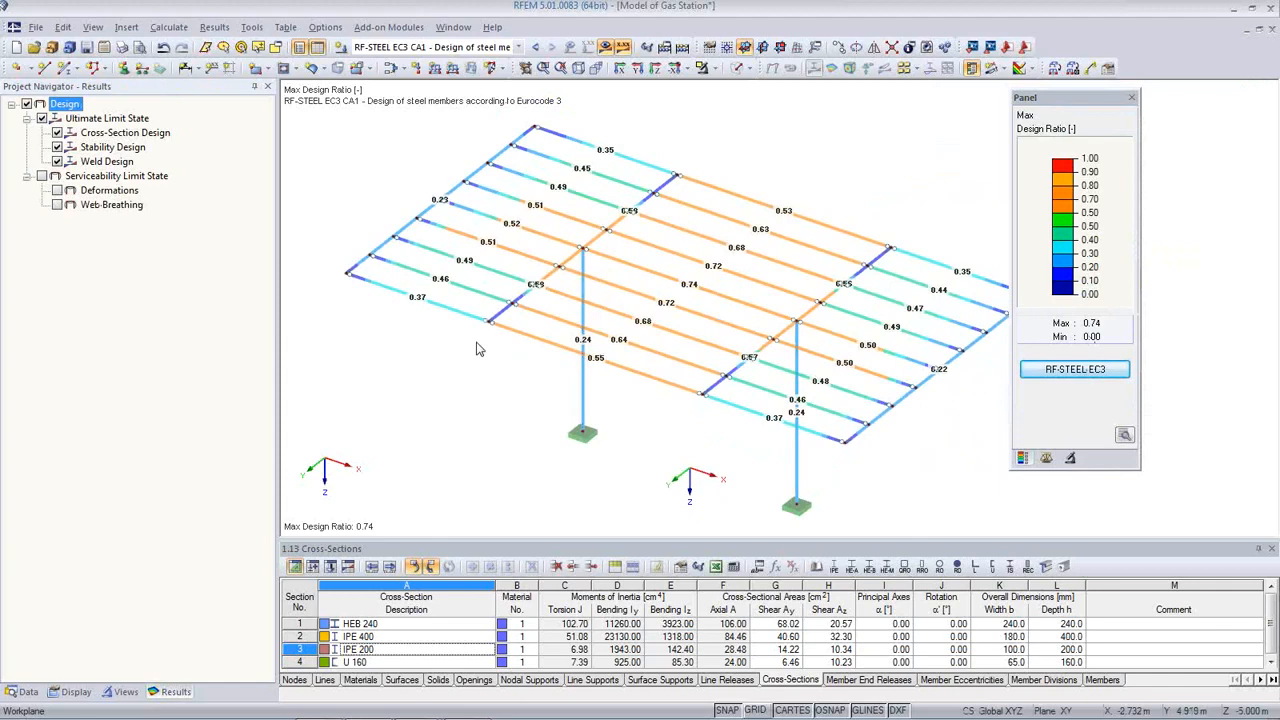
Step: Send the current design-ratio graphic of the canopy to printout report PR1
{"action": "left_click", "coordinate": [122, 47]}
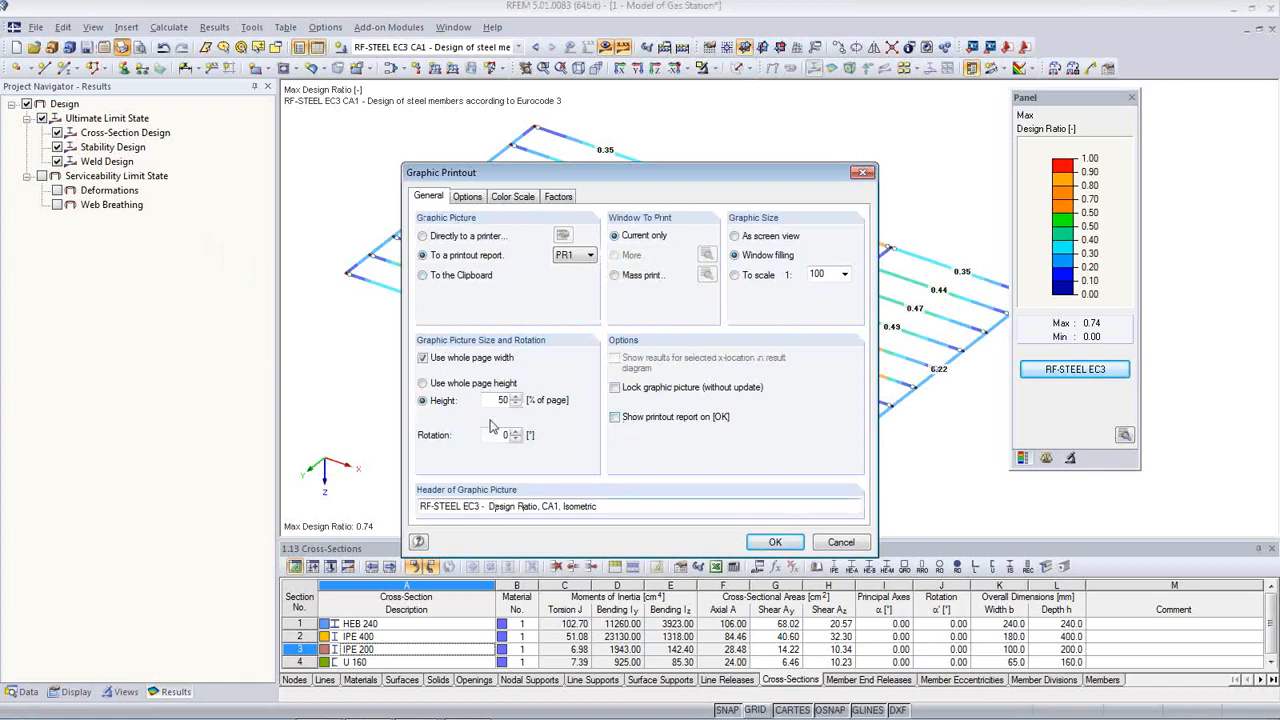
{"action": "left_click", "coordinate": [774, 543]}
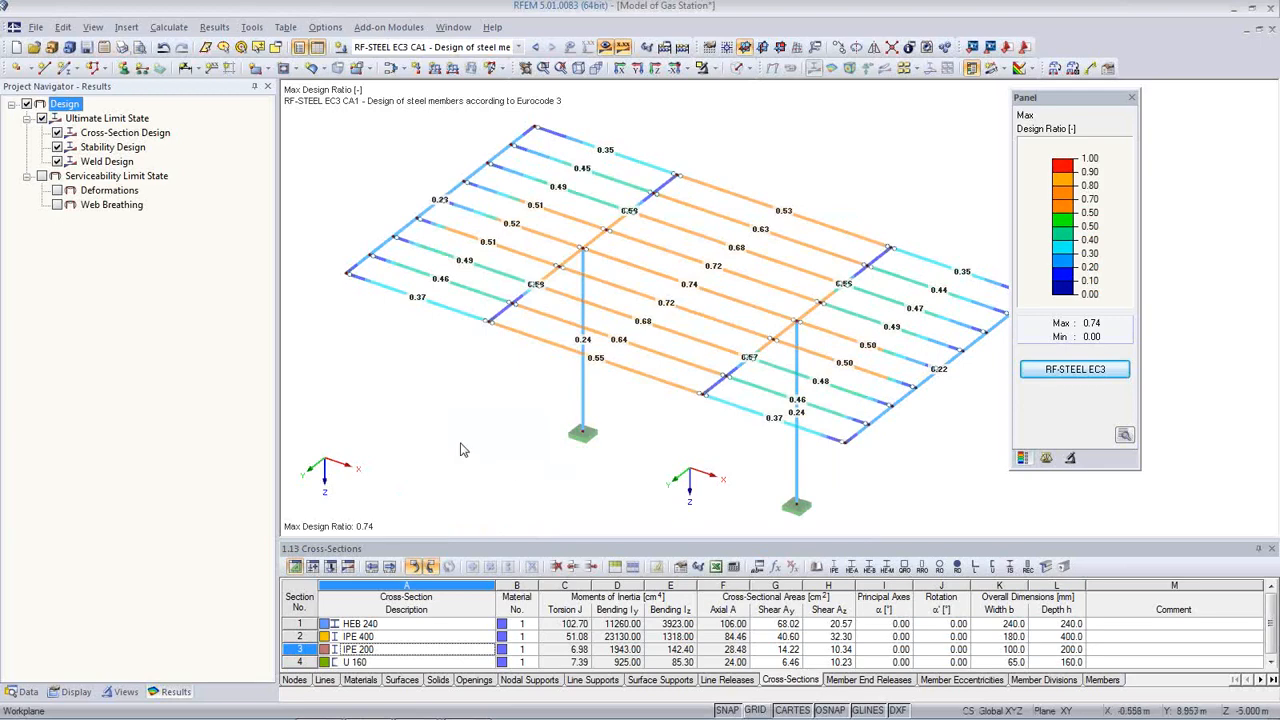
Step: Add the cross-section, stability and deformation check graphics to the printout report in turn
{"action": "left_click", "coordinate": [57, 147]}
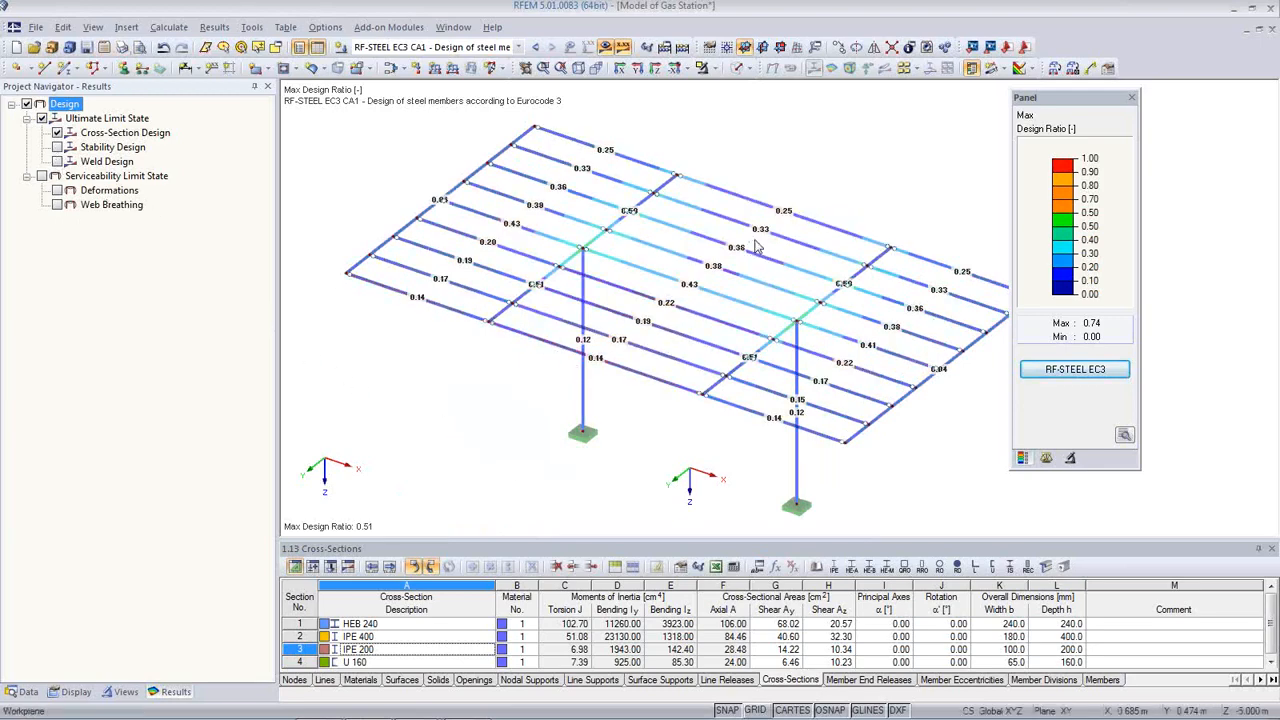
{"action": "left_click", "coordinate": [121, 47]}
{"action": "left_click", "coordinate": [770, 542]}
{"action": "left_click", "coordinate": [58, 147]}
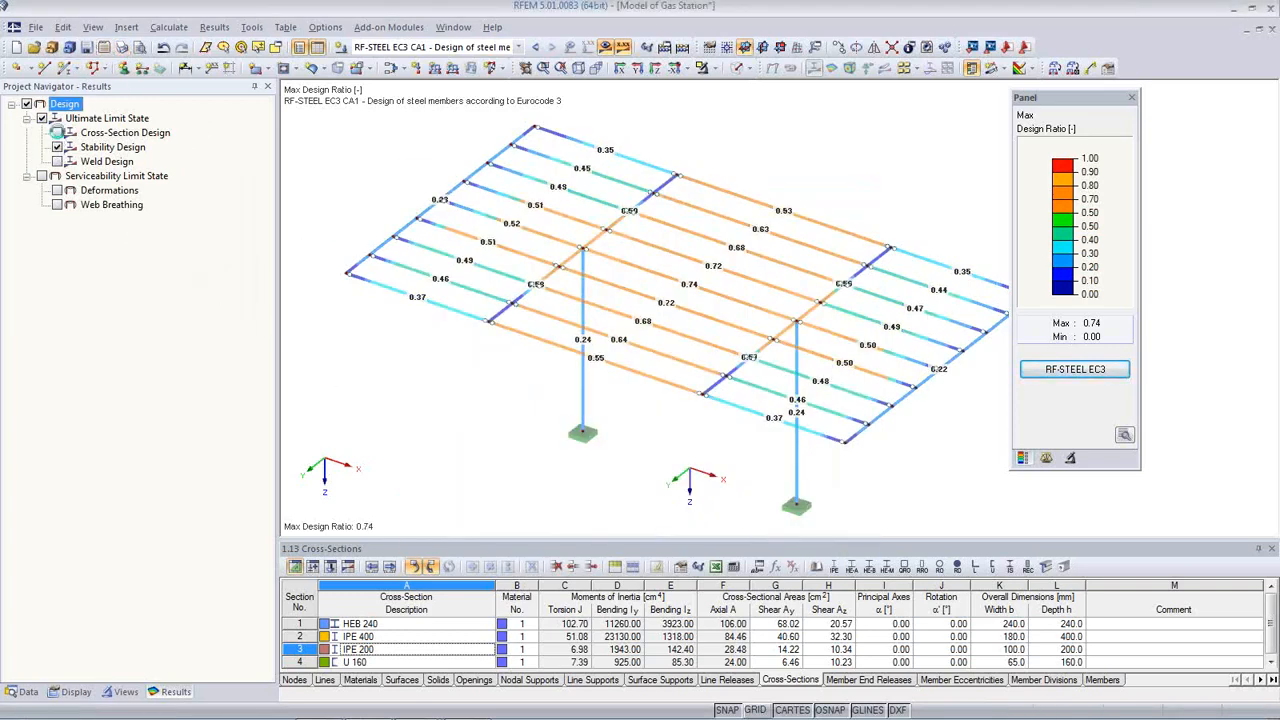
{"action": "left_click", "coordinate": [121, 47]}
{"action": "left_click", "coordinate": [772, 542]}
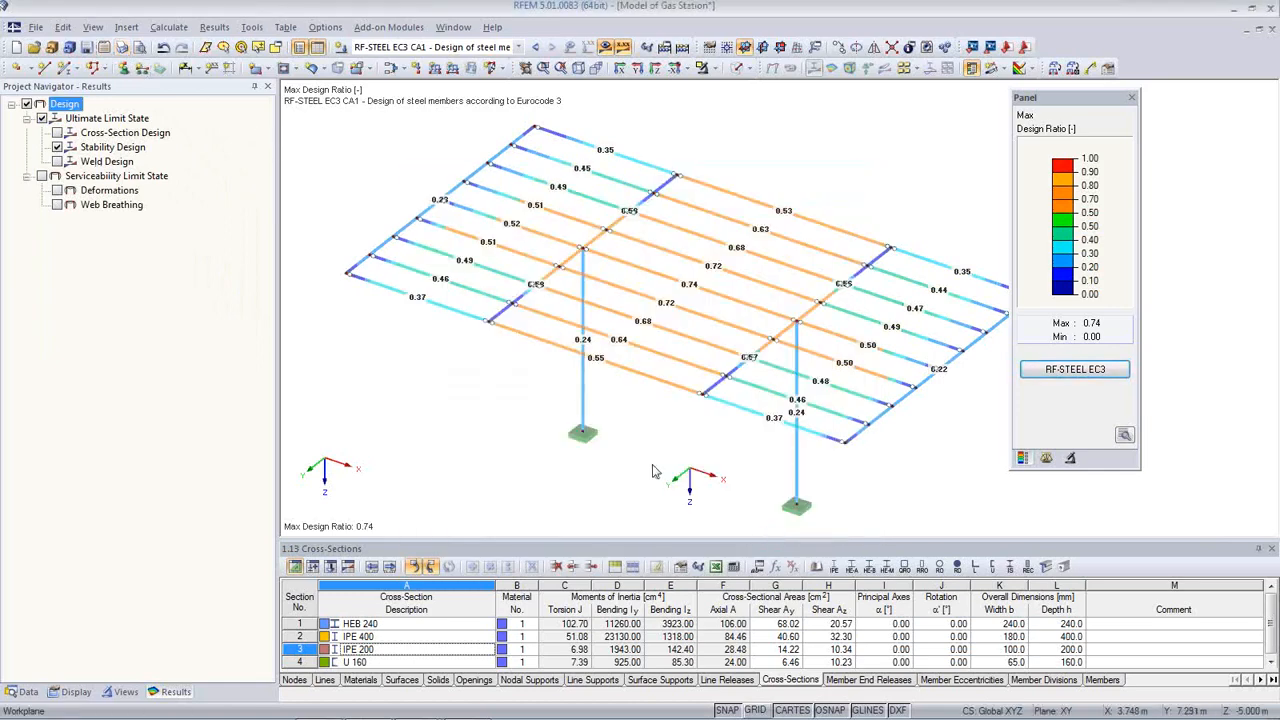
{"action": "left_click", "coordinate": [58, 190]}
{"action": "left_click", "coordinate": [58, 147]}
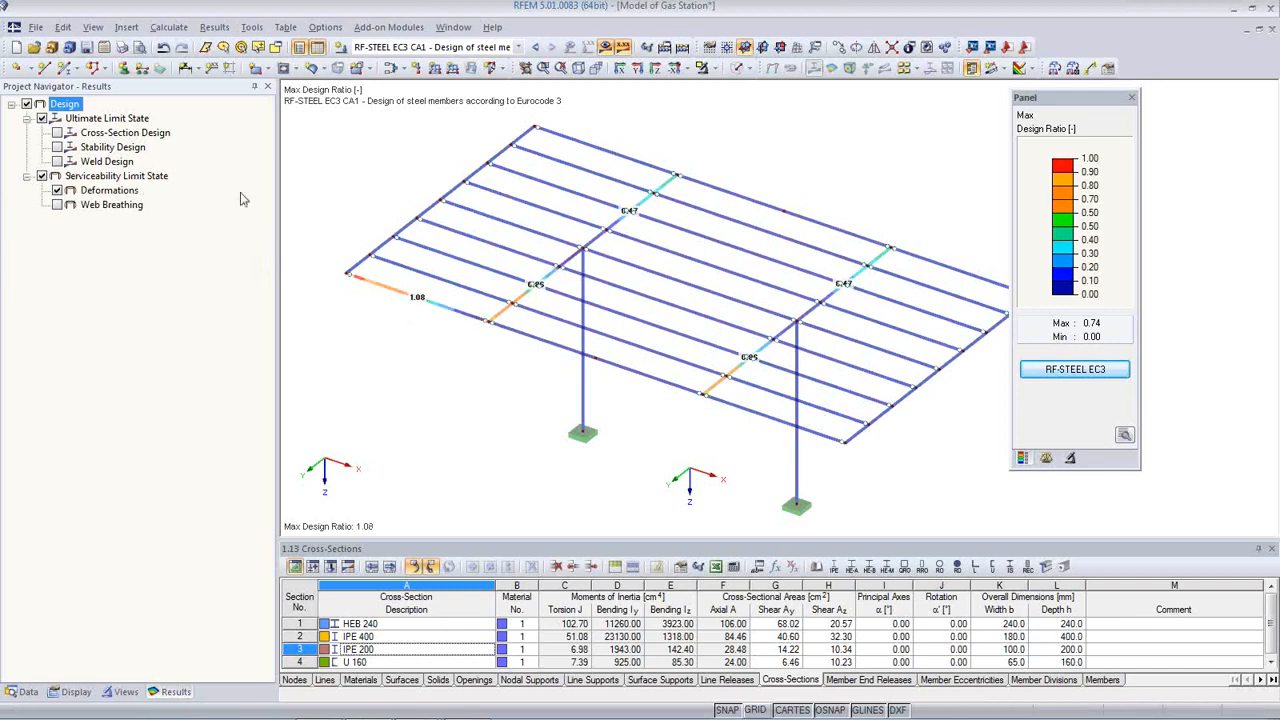
{"action": "left_click", "coordinate": [123, 49]}
{"action": "left_click", "coordinate": [773, 542]}
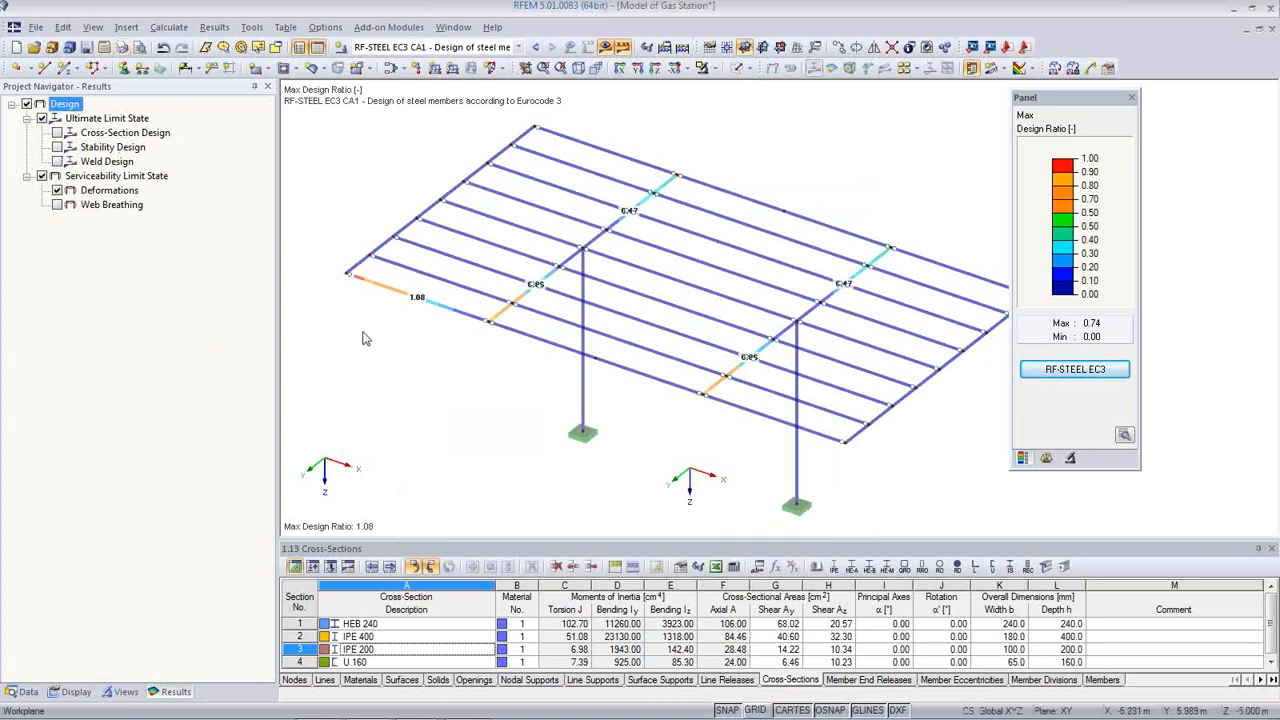
Step: Display member results as two-coloured diagrams
{"action": "scroll", "coordinate": [665, 432], "scroll_direction": "down", "scroll_amount": 3}
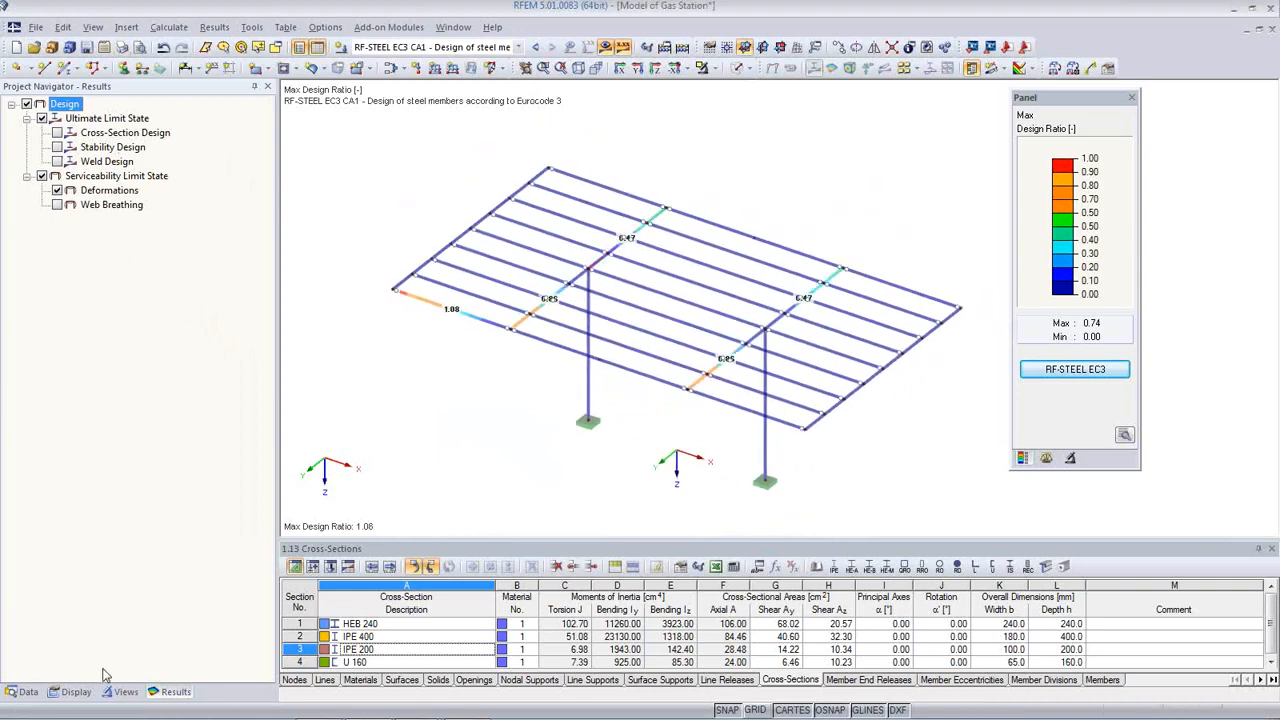
{"action": "left_click", "coordinate": [74, 692]}
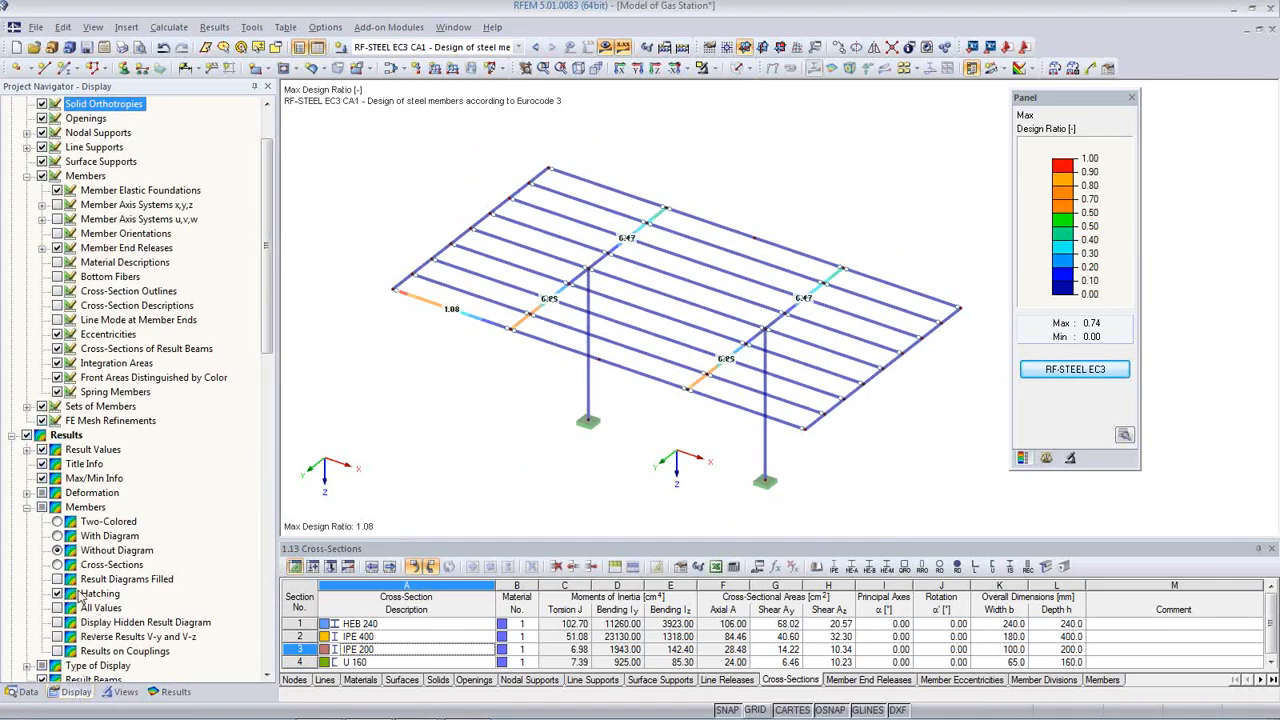
{"action": "left_click", "coordinate": [59, 523]}
{"action": "middle_click_drag", "start_coordinate": [570, 431], "coordinate": [612, 408]}
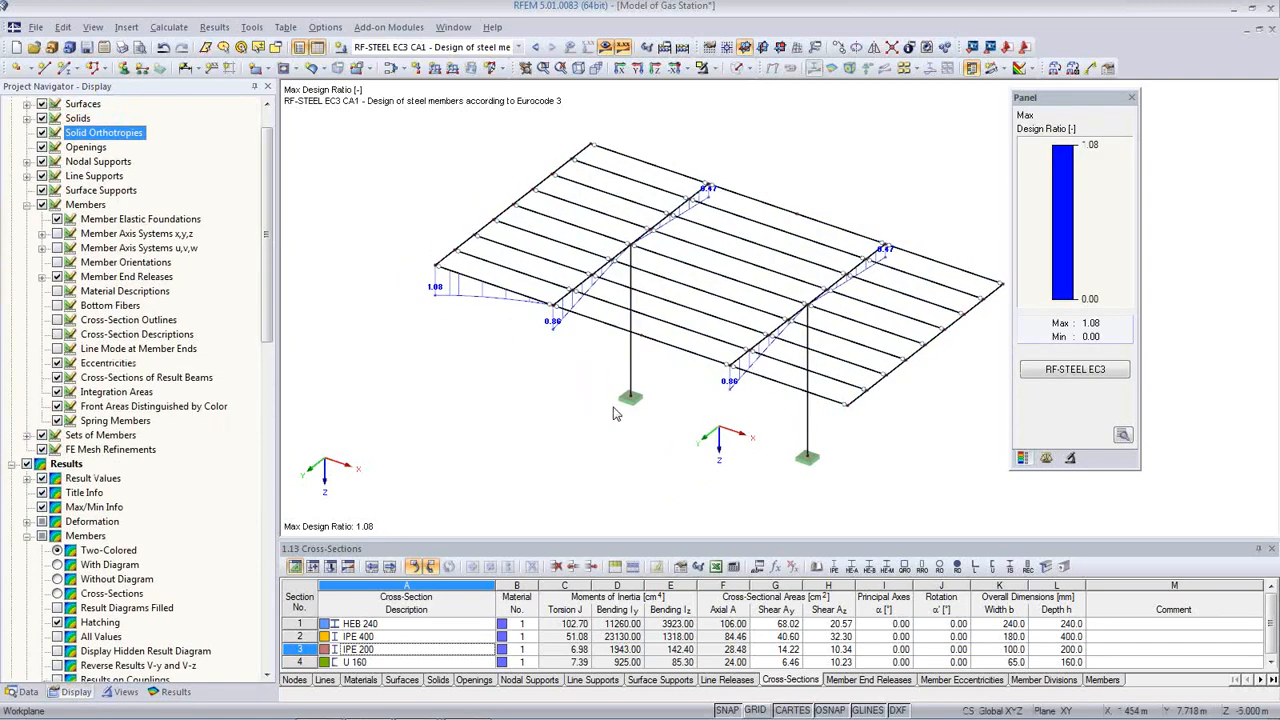
Step: Show CO9's M-y moment diagrams at display factor 1.5 and add that graphic to the report
{"action": "left_click", "coordinate": [518, 47]}
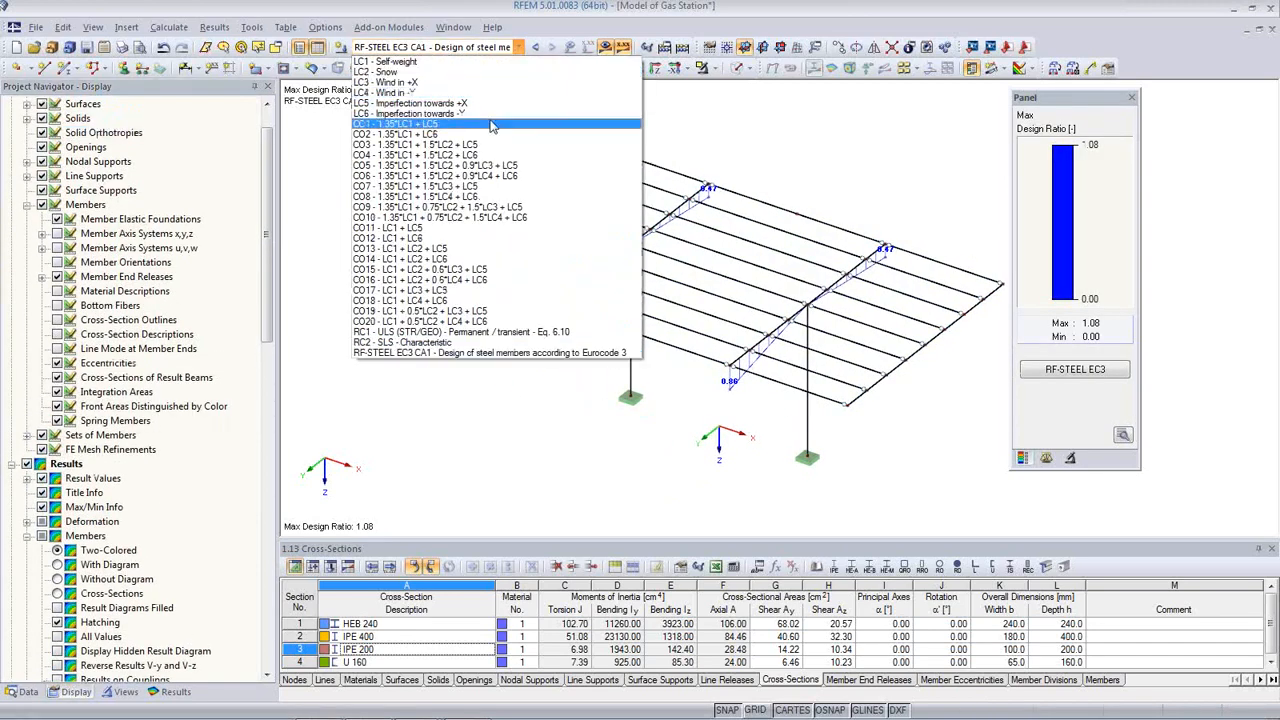
{"action": "left_click", "coordinate": [472, 208]}
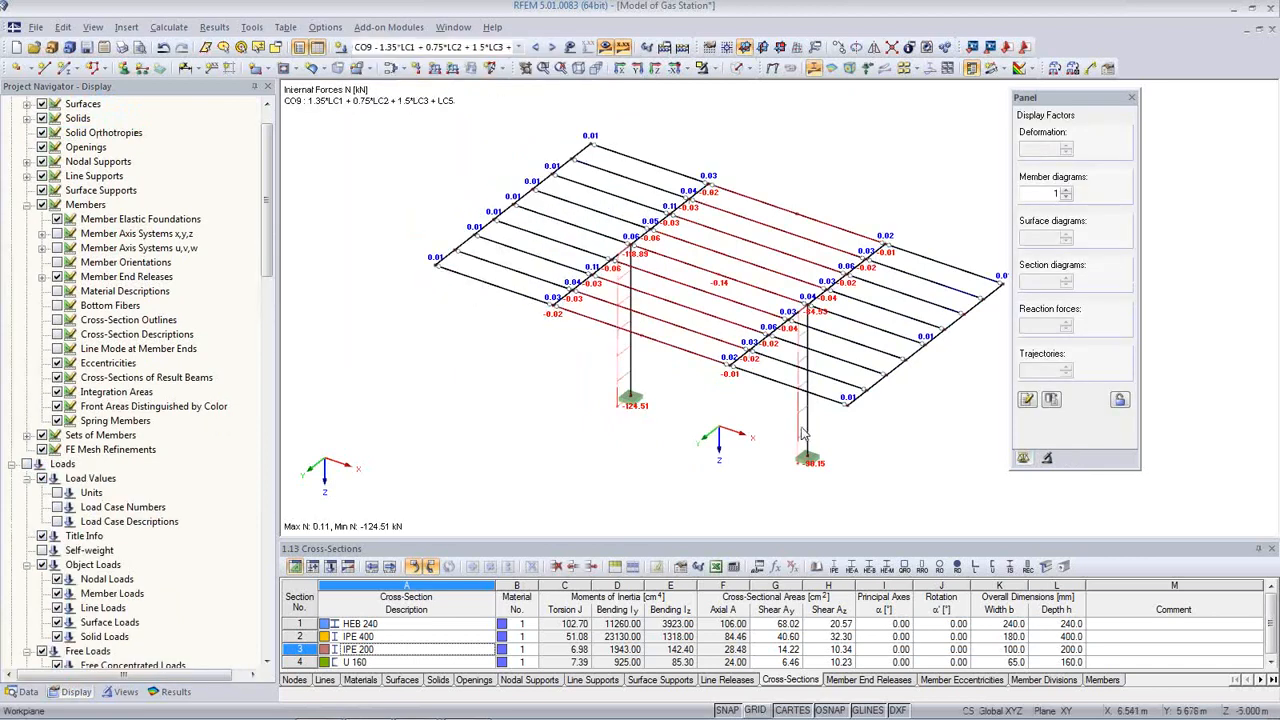
{"action": "left_click", "coordinate": [172, 692]}
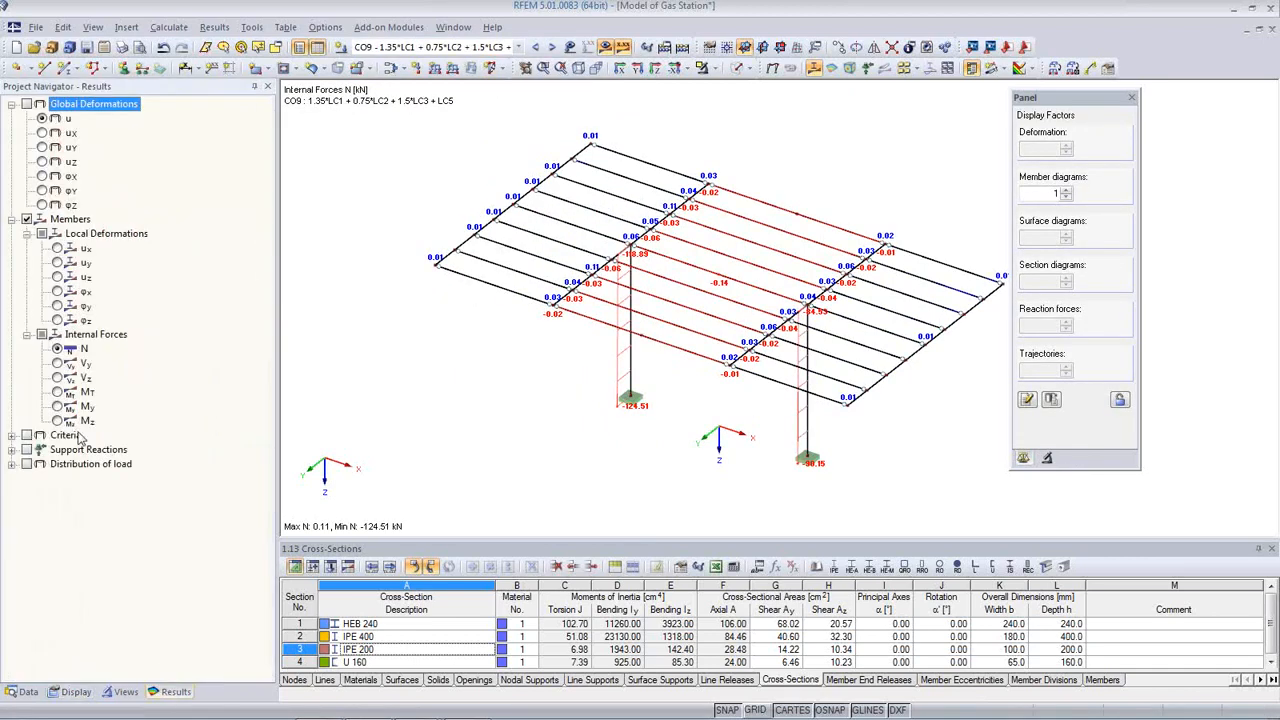
{"action": "left_click", "coordinate": [58, 407]}
{"action": "middle_click_drag", "start_coordinate": [639, 380], "coordinate": [569, 370], "text": "ctrl"}
{"action": "middle_click_drag", "start_coordinate": [828, 362], "coordinate": [1044, 298], "text": "ctrl"}
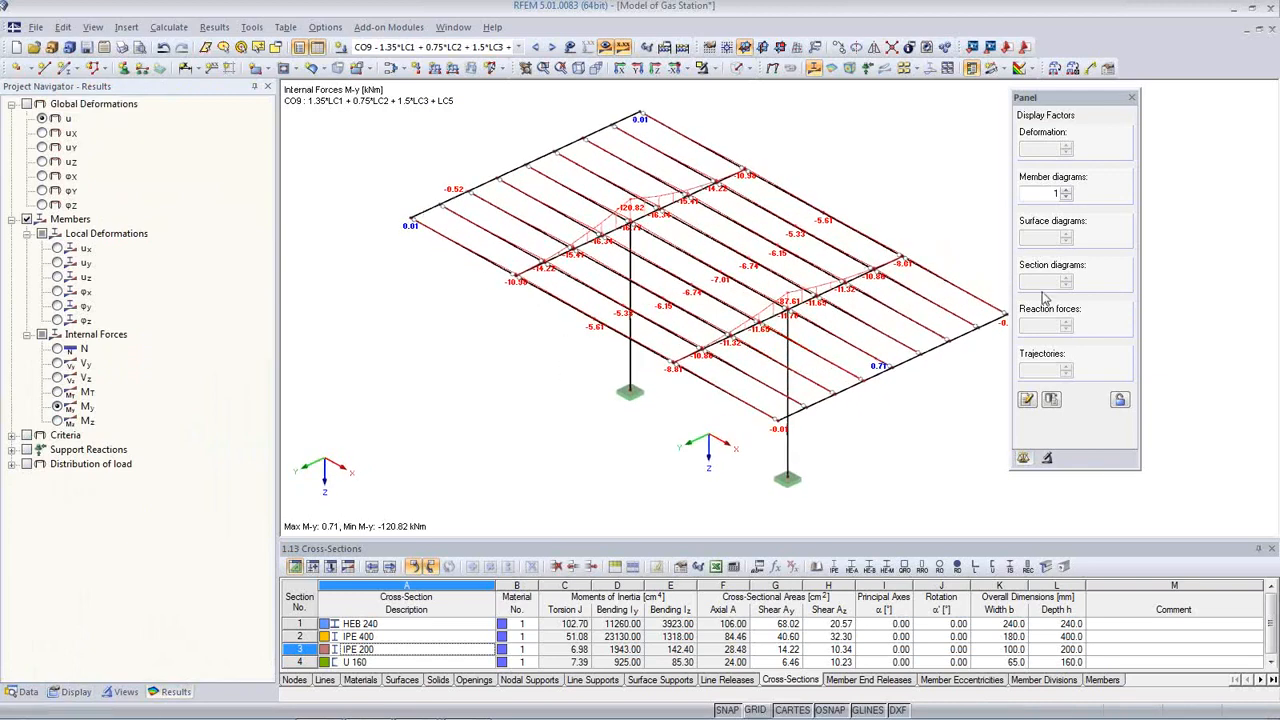
{"action": "left_click", "coordinate": [1065, 193]}
{"action": "middle_click_drag", "start_coordinate": [896, 352], "coordinate": [890, 383], "text": "ctrl"}
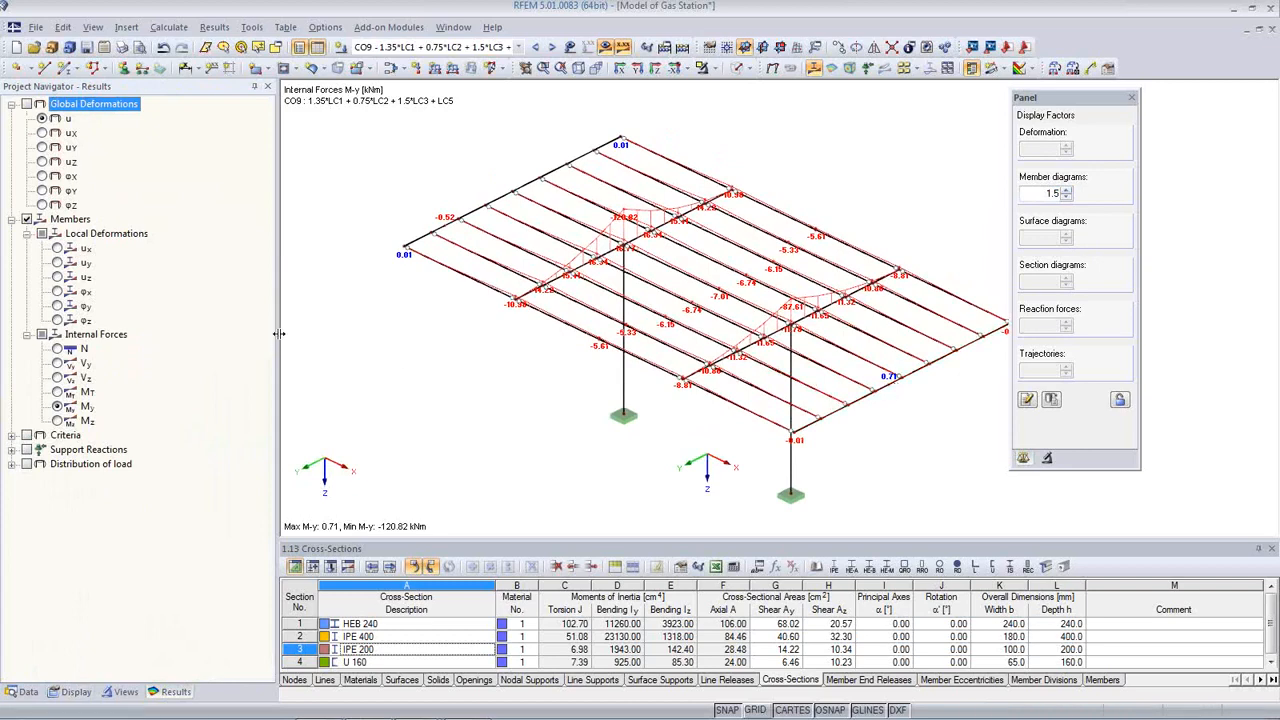
{"action": "left_click", "coordinate": [122, 47]}
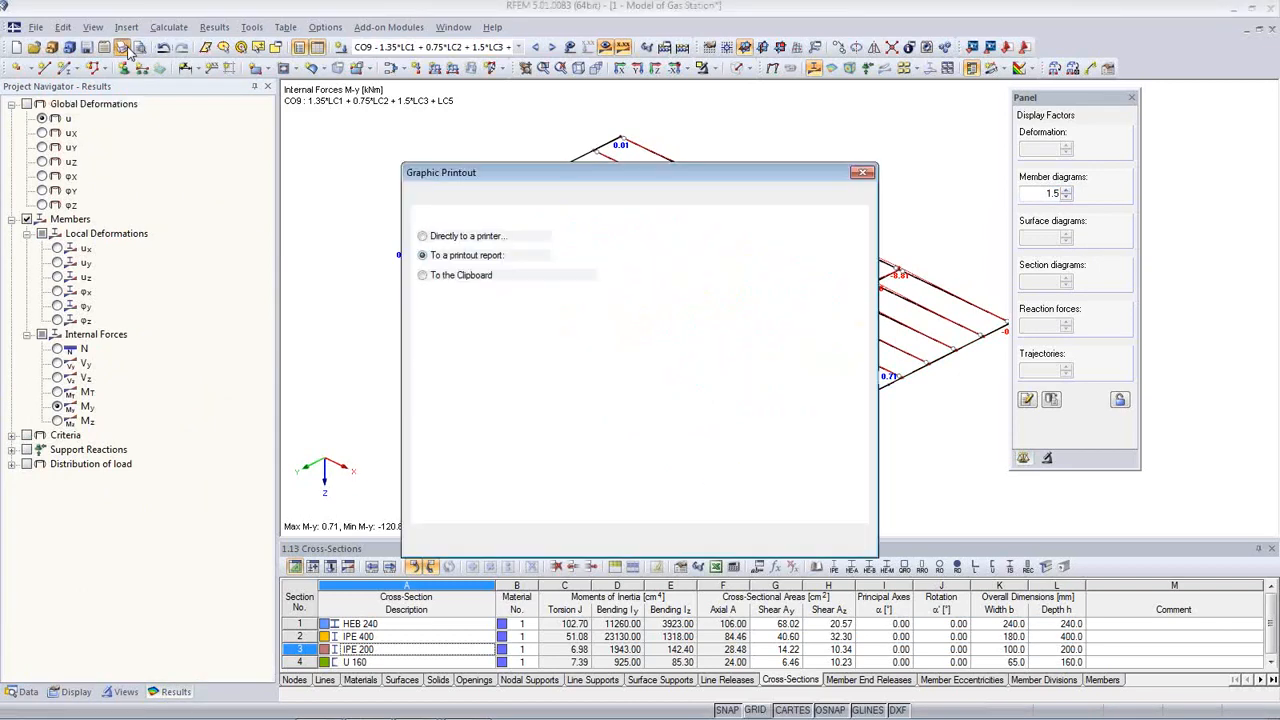
{"action": "left_click", "coordinate": [826, 546]}
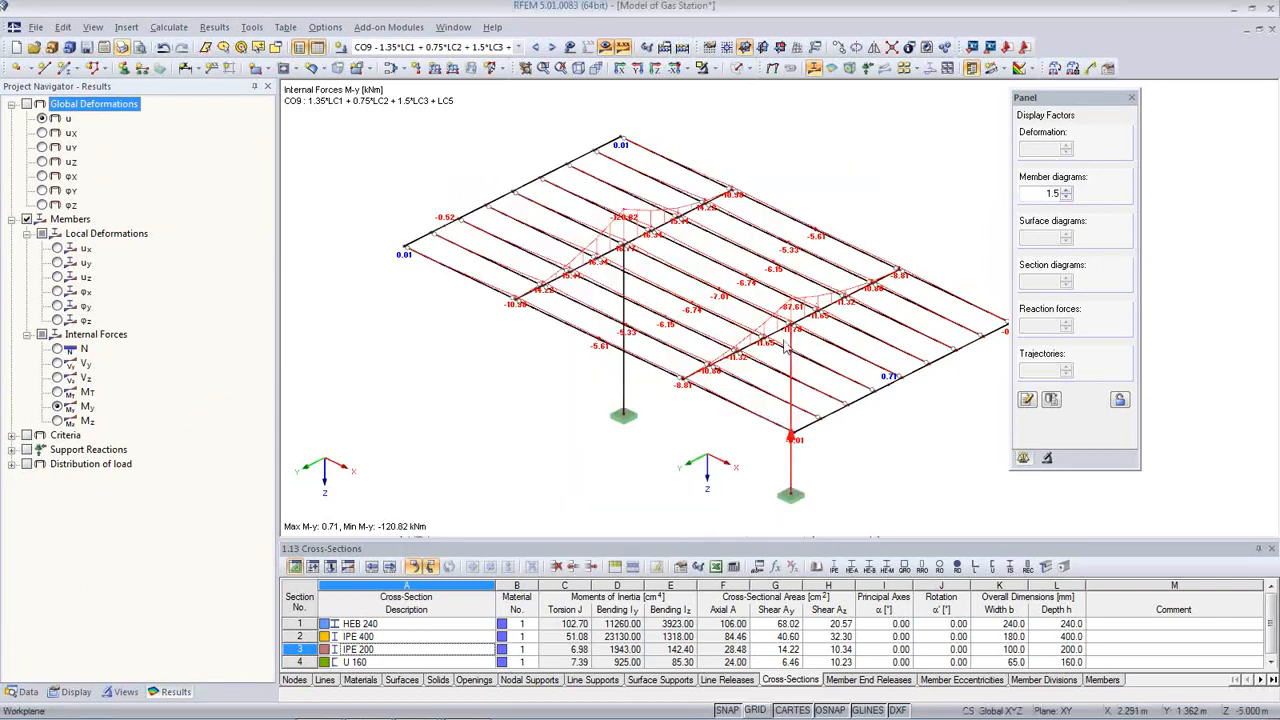
{"action": "left_click", "coordinate": [120, 691]}
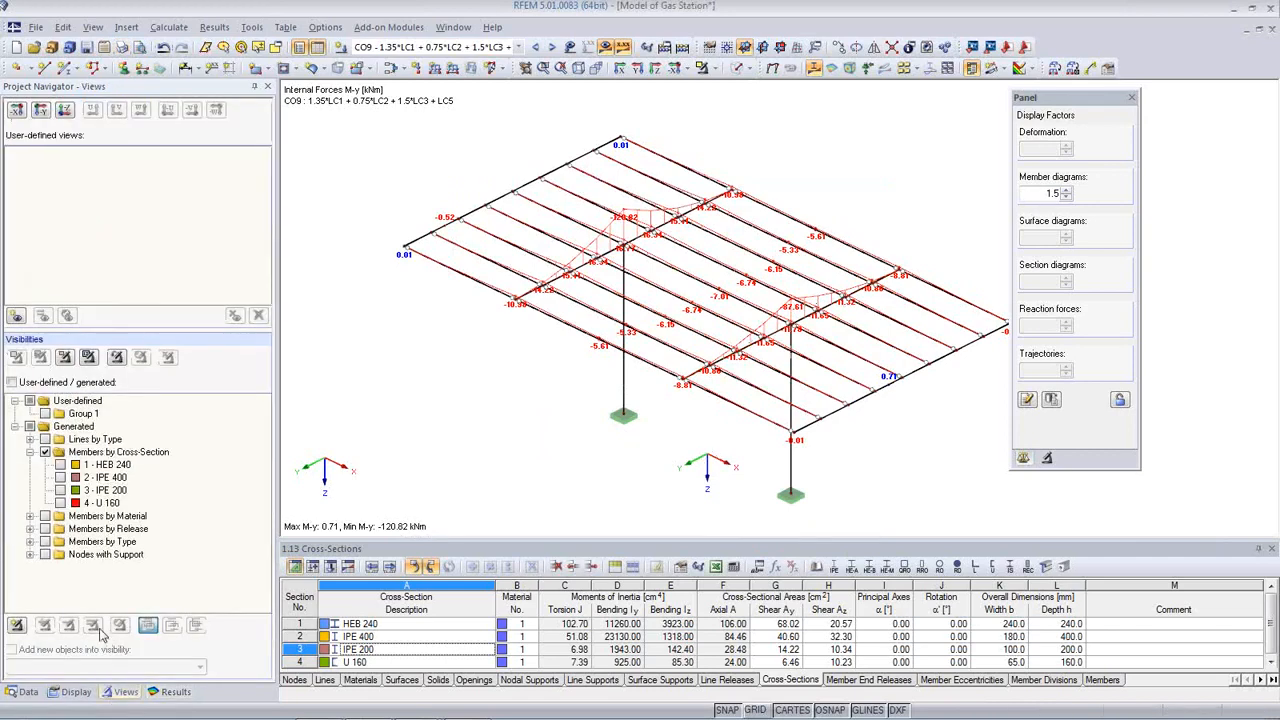
Step: Show only the HEB 240, IPE 400 and U 160 members
{"action": "left_click", "coordinate": [60, 478]}
{"action": "left_click", "coordinate": [60, 465]}
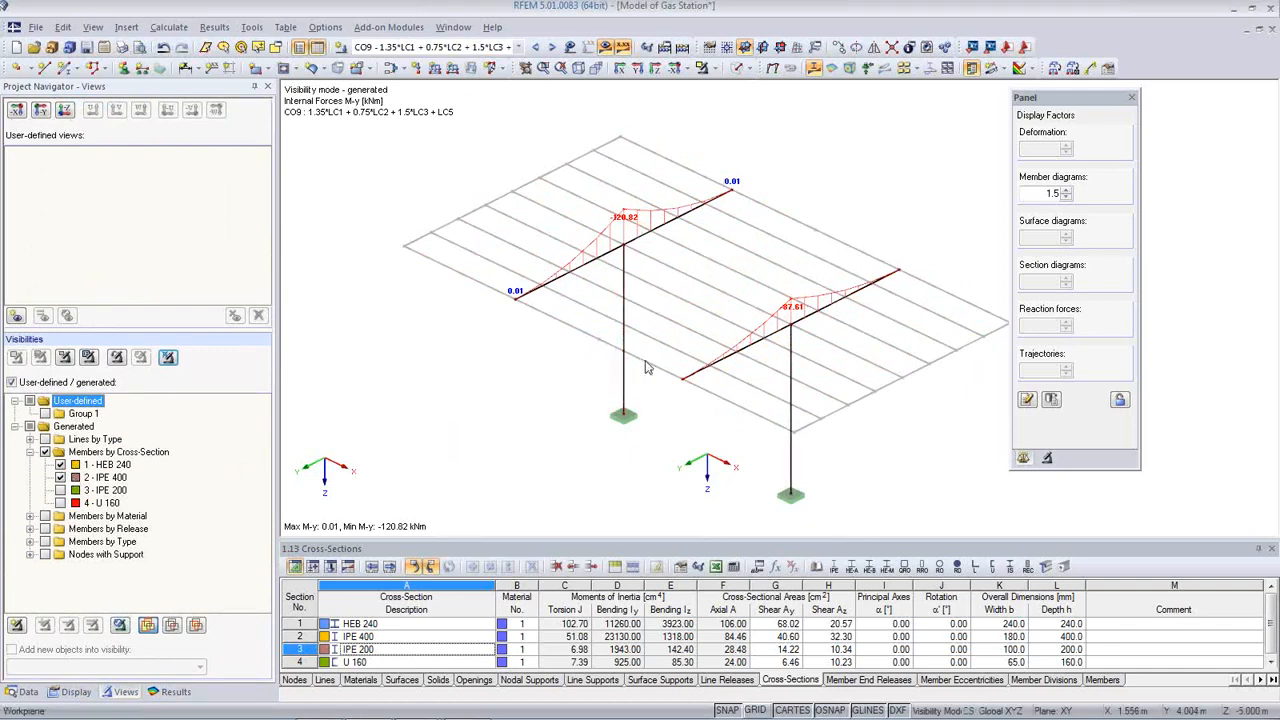
{"action": "left_click", "coordinate": [60, 503]}
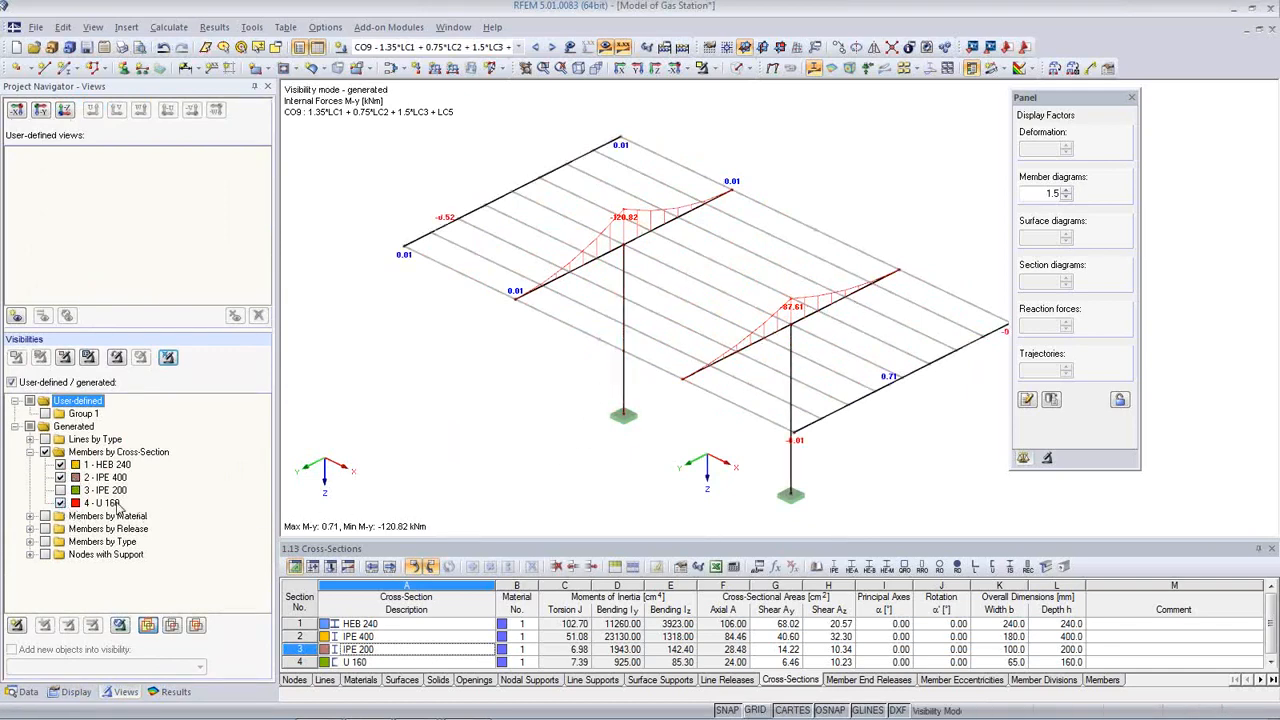
{"action": "middle_click_drag", "start_coordinate": [722, 433], "coordinate": [767, 448]}
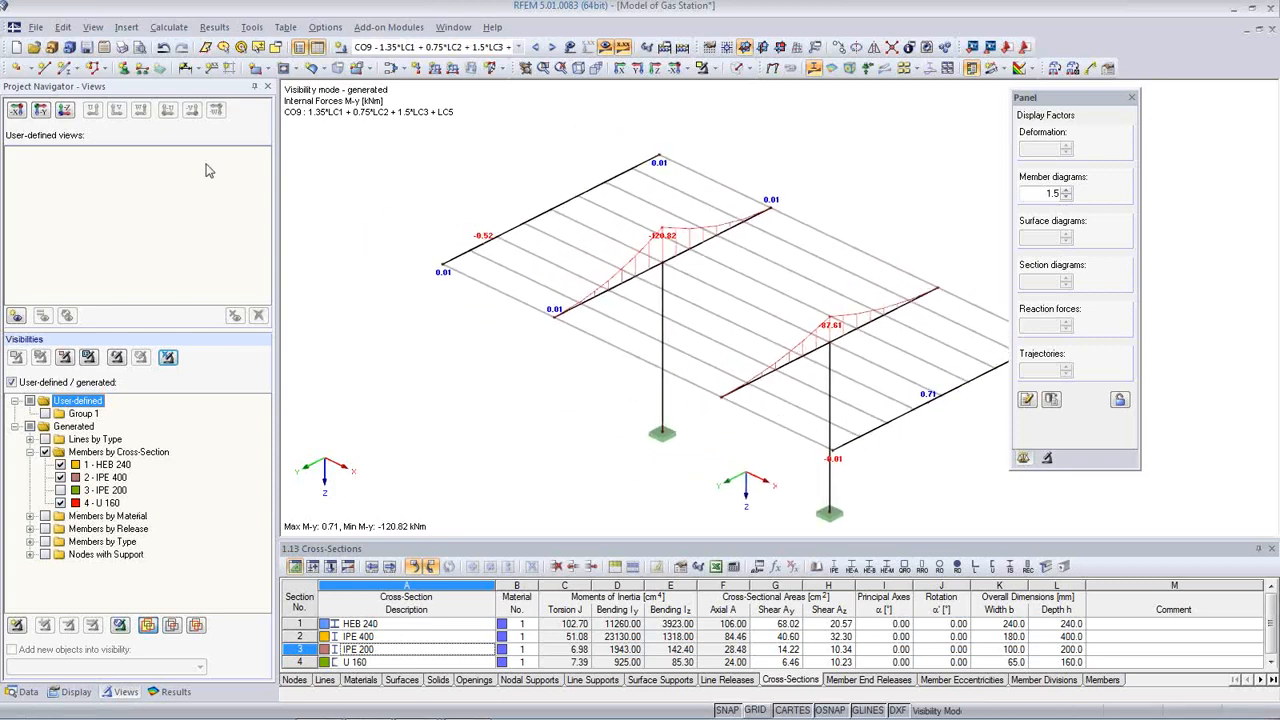
Step: Set up a mass print of result graphics limited to load combination RC1
{"action": "left_click", "coordinate": [122, 47]}
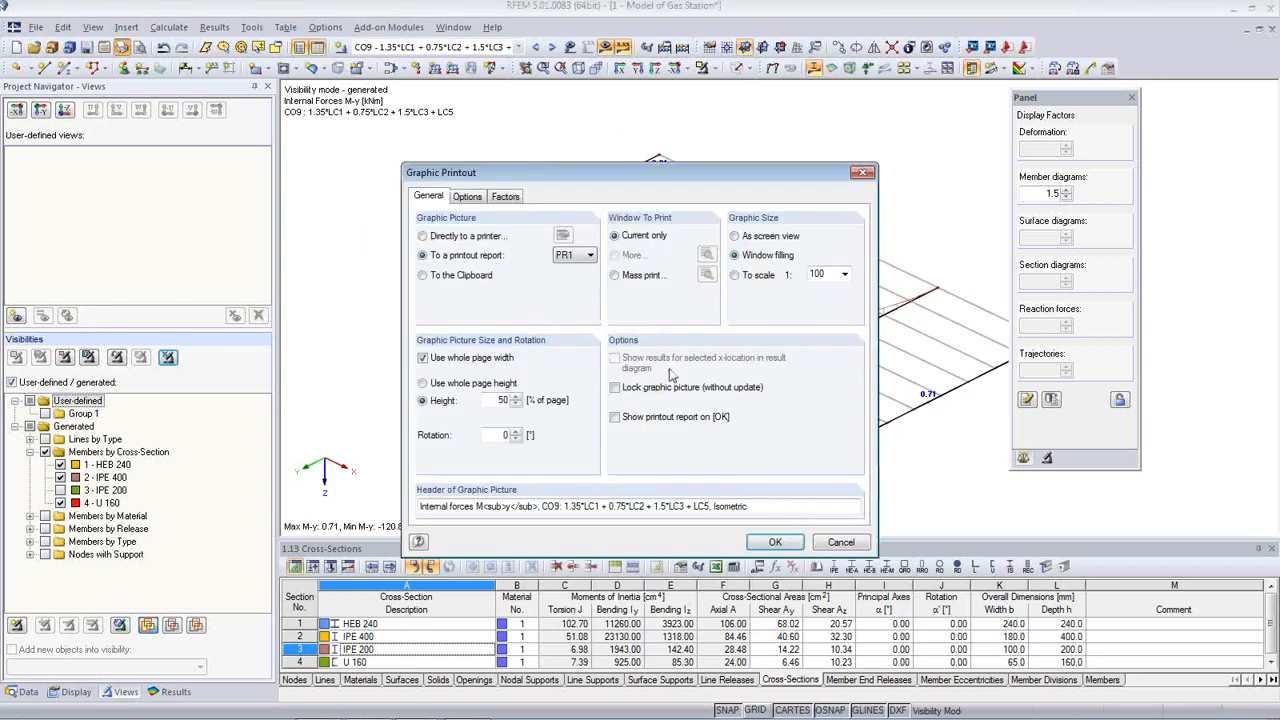
{"action": "left_click", "coordinate": [616, 277]}
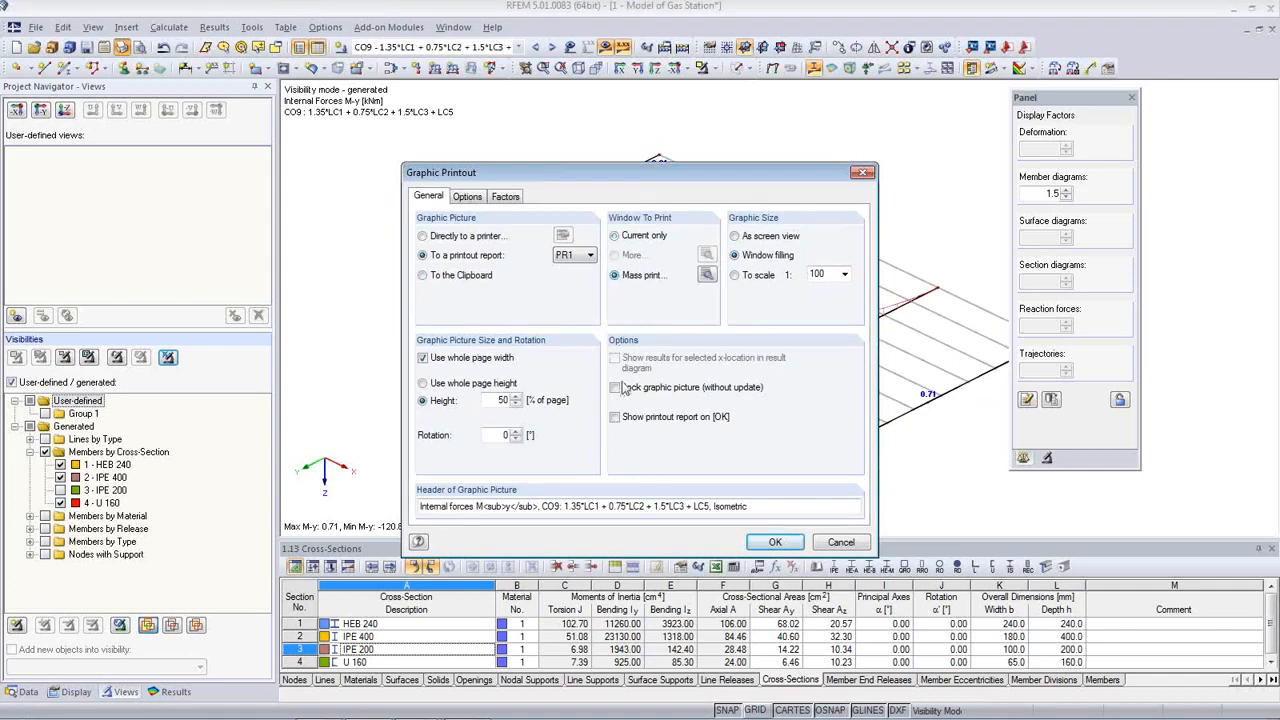
{"action": "left_click", "coordinate": [706, 274]}
{"action": "left_click", "coordinate": [491, 177]}
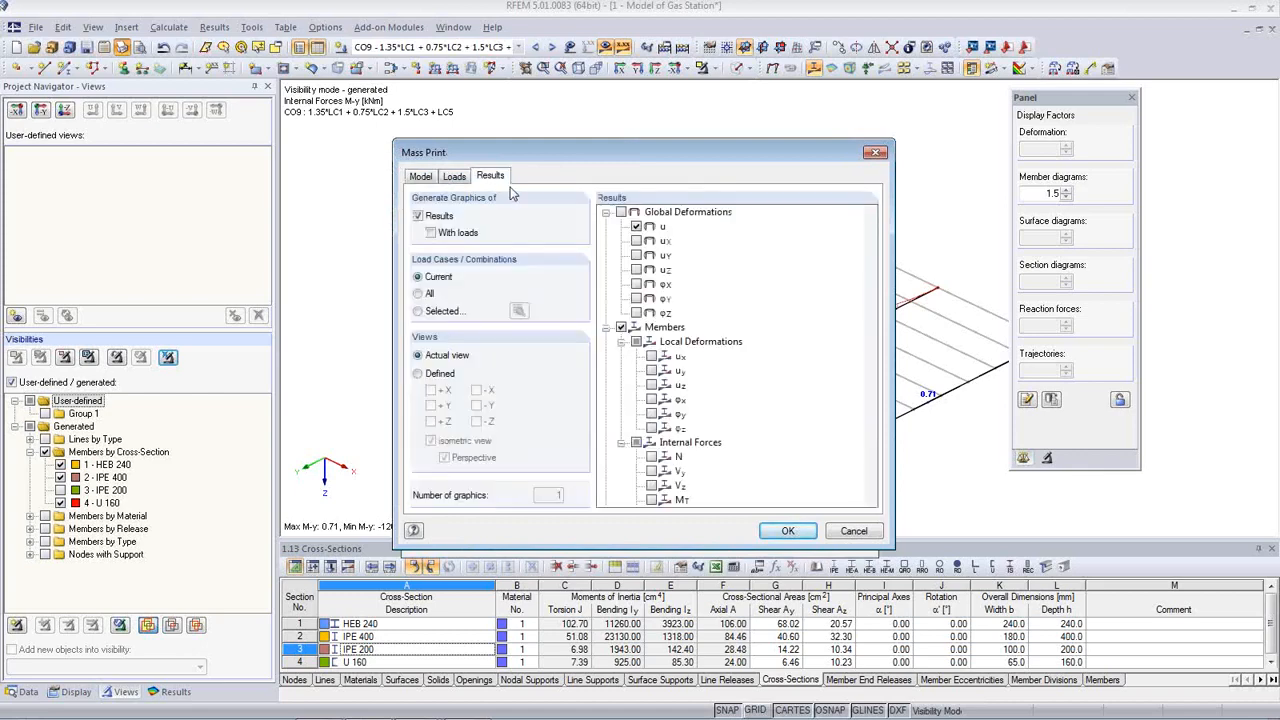
{"action": "left_click", "coordinate": [418, 311]}
{"action": "left_click", "coordinate": [518, 311]}
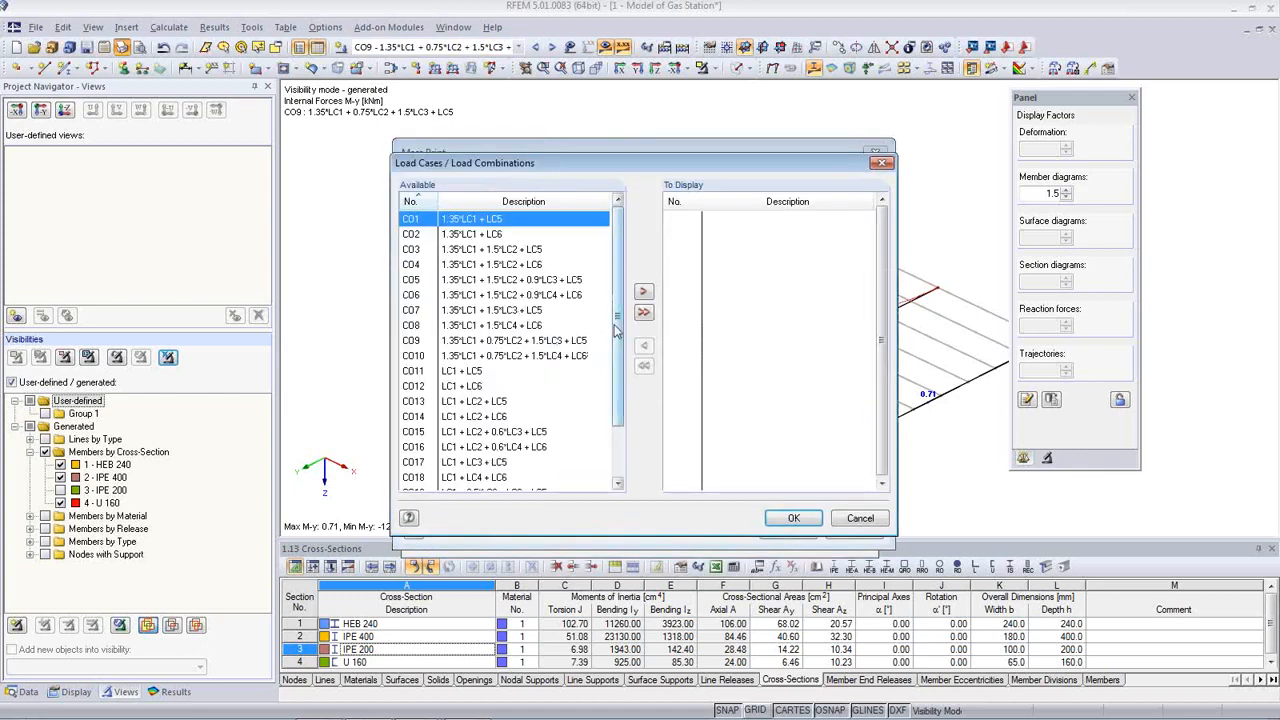
{"action": "left_click_drag", "start_coordinate": [616, 330], "coordinate": [622, 407]}
{"action": "double_click", "coordinate": [512, 463]}
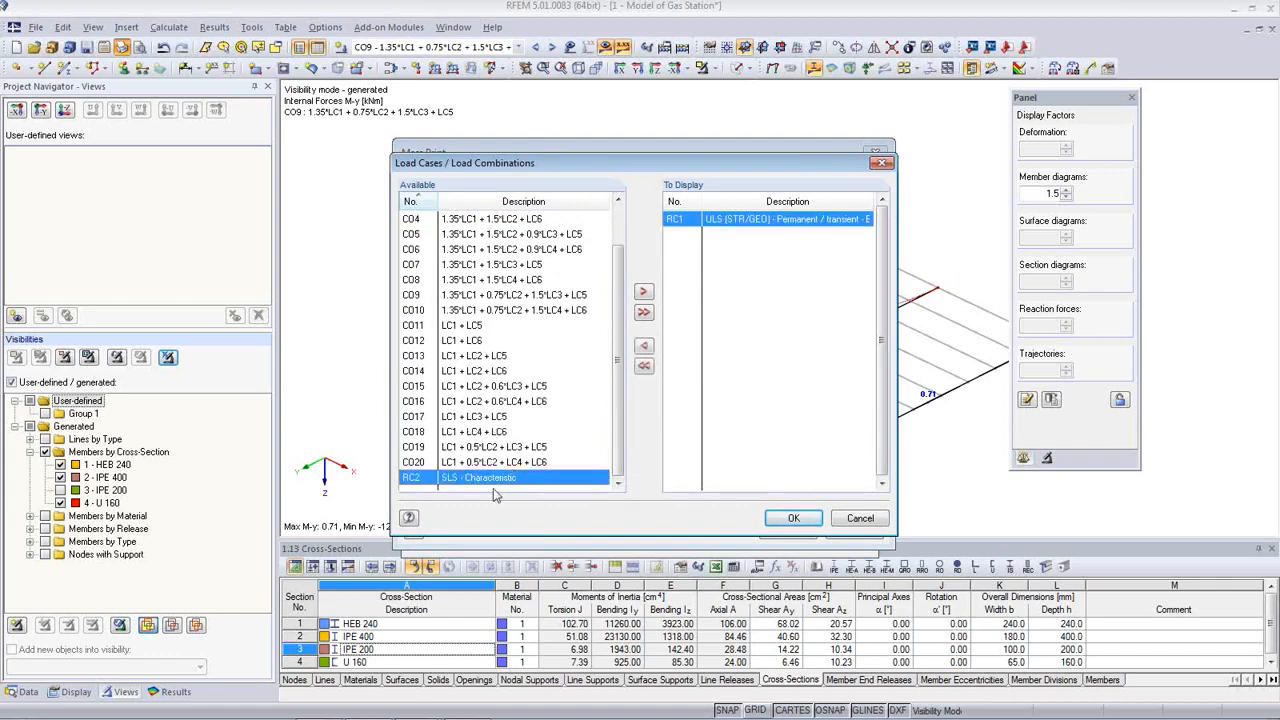
{"action": "left_click", "coordinate": [790, 527]}
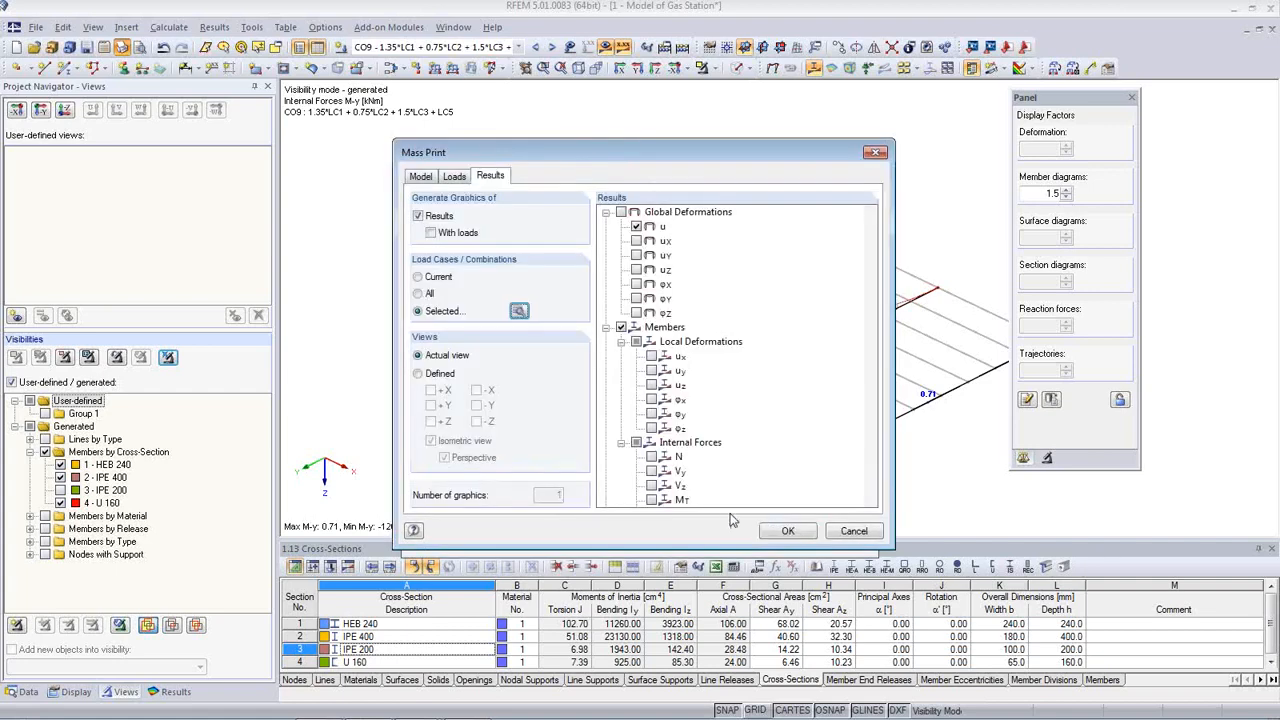
Step: Include Vz, MT and Mz and send the six RC1 internal-force graphics to report PR1
{"action": "left_click_drag", "start_coordinate": [870, 342], "coordinate": [866, 380]}
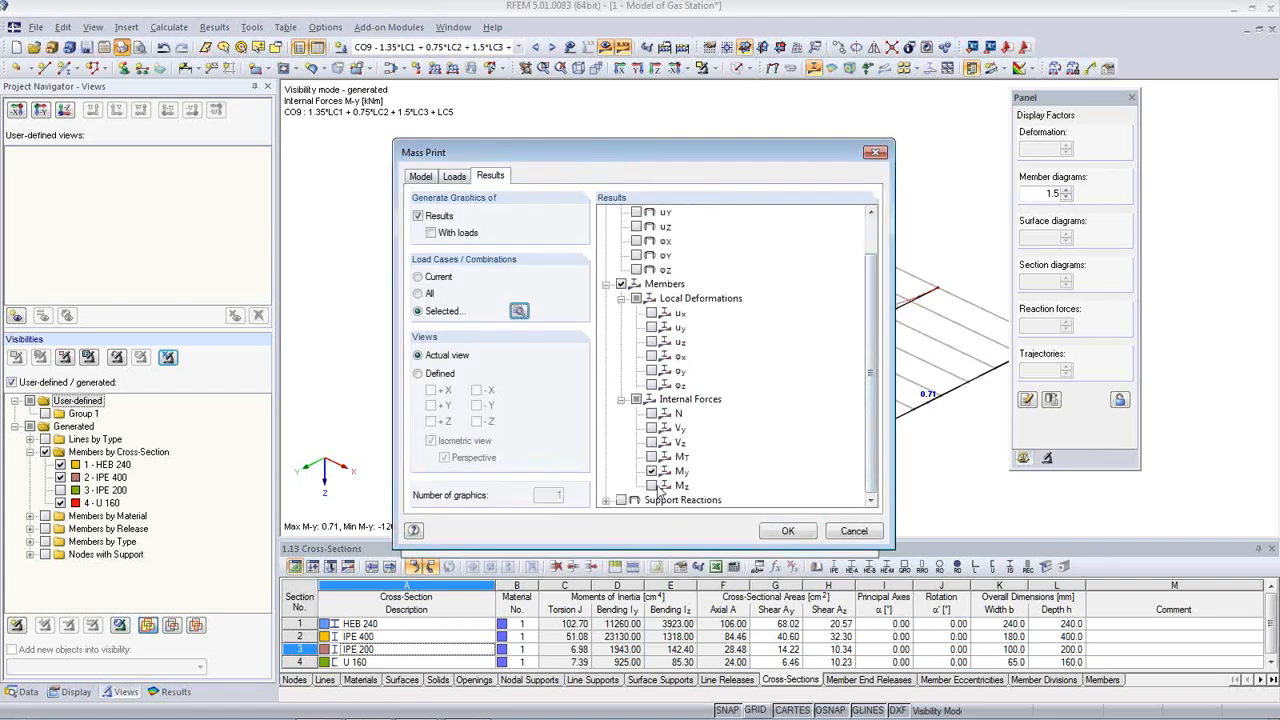
{"action": "left_click", "coordinate": [652, 486]}
{"action": "left_click", "coordinate": [652, 456]}
{"action": "left_click", "coordinate": [652, 442]}
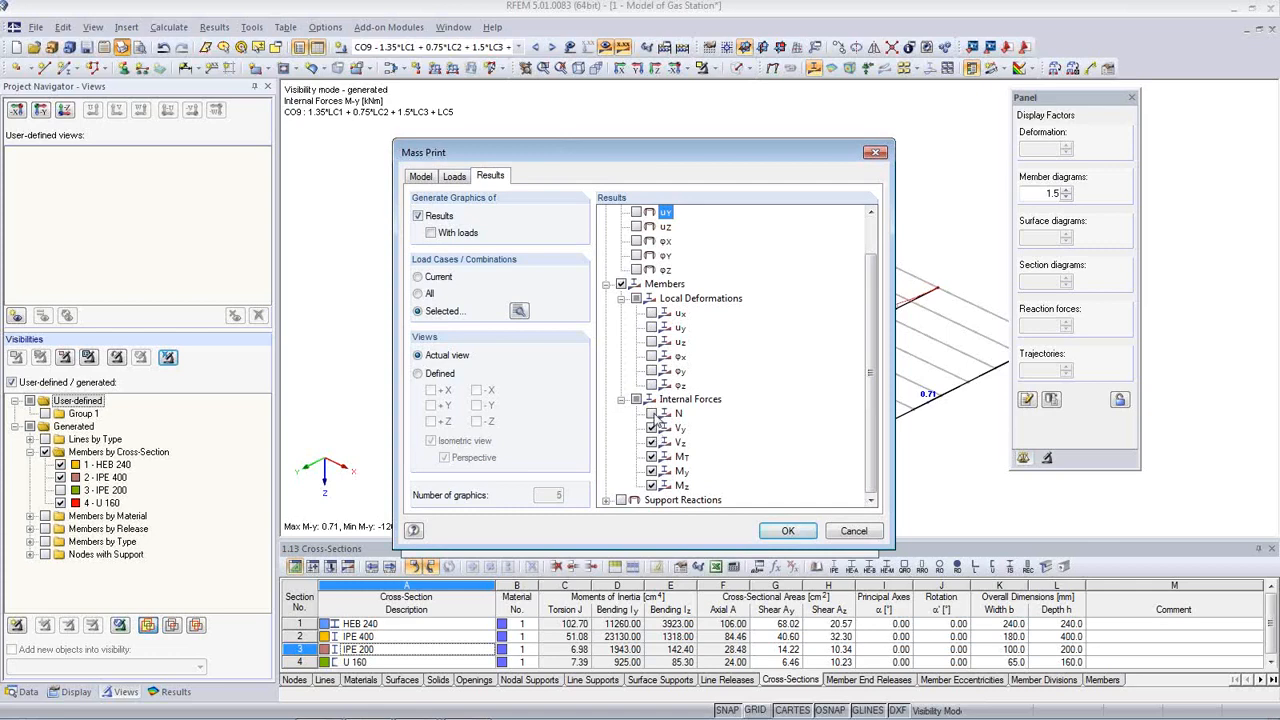
{"action": "left_click", "coordinate": [789, 535]}
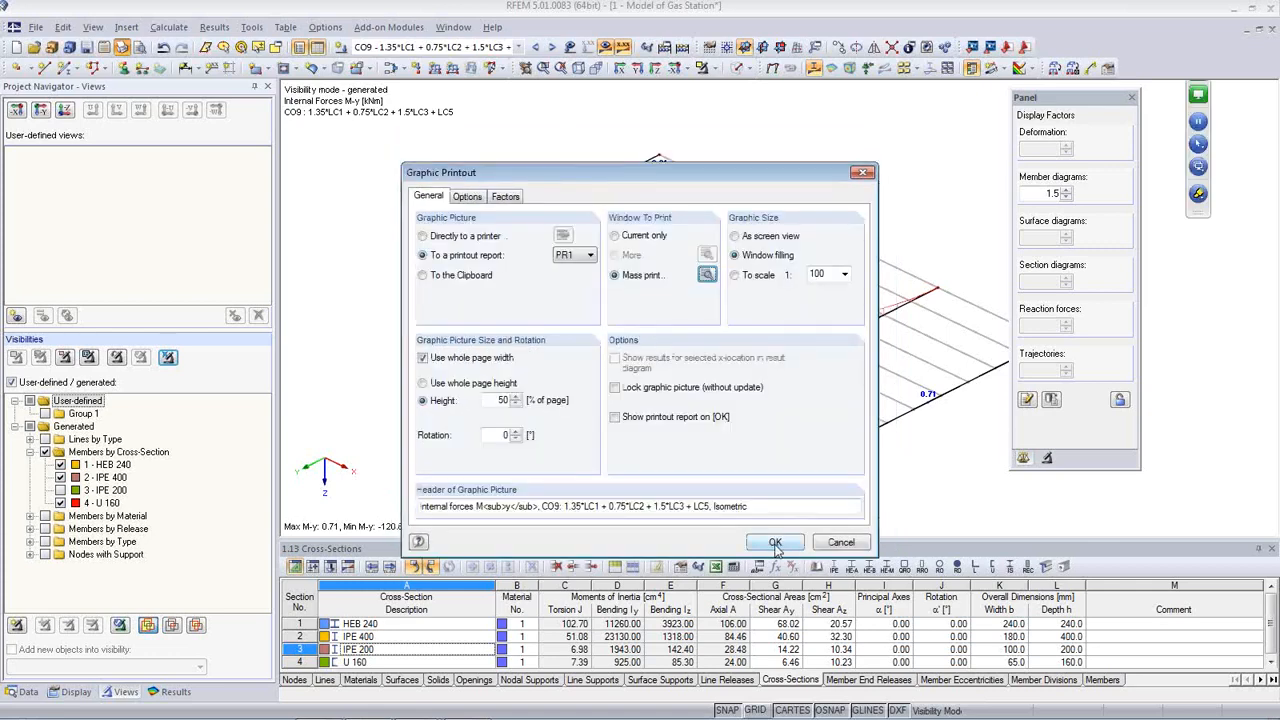
{"action": "left_click", "coordinate": [775, 542]}
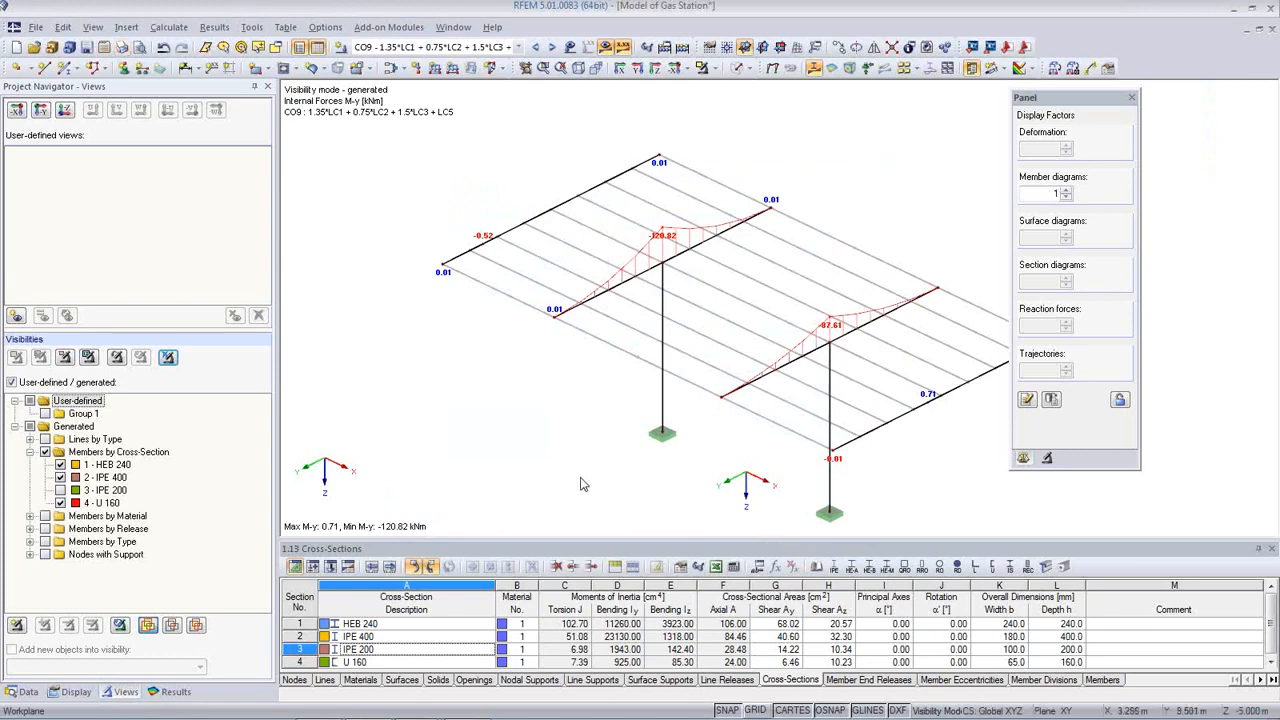
Step: Show only the IPE 200 purlins, with member diagrams enlarged to factor 1.25
{"action": "left_click", "coordinate": [61, 490]}
{"action": "left_click", "coordinate": [60, 490]}
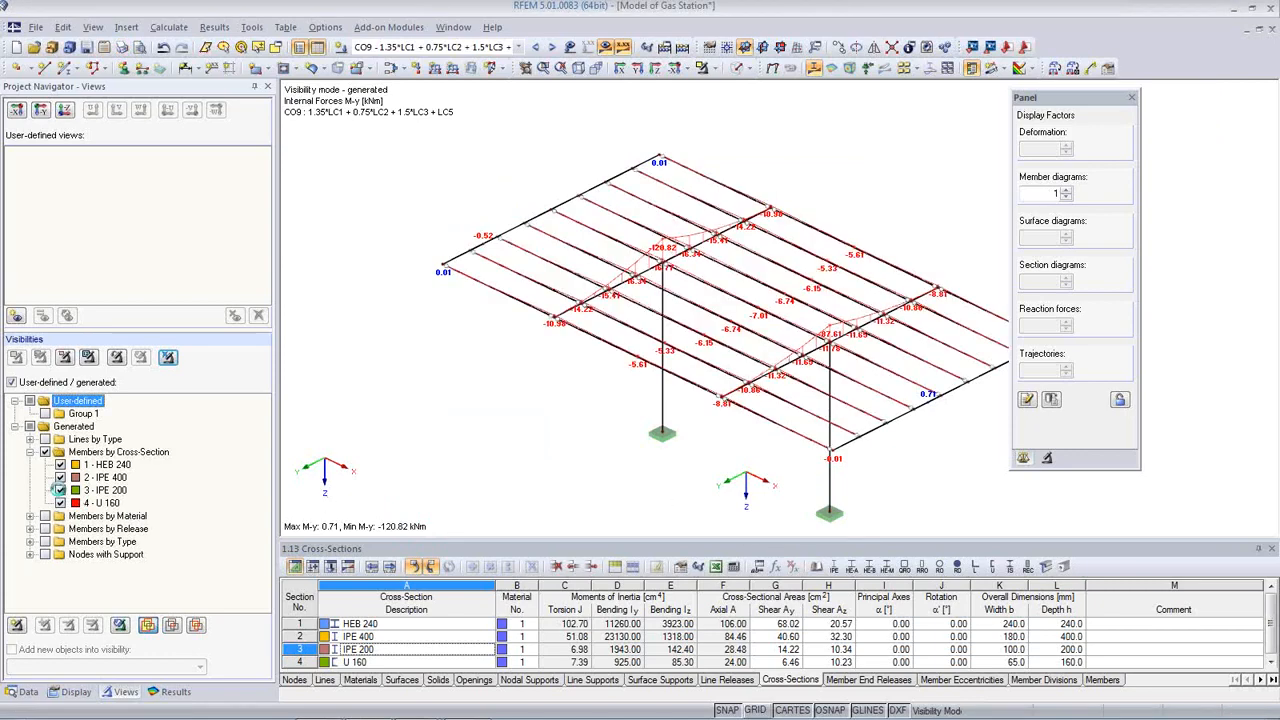
{"action": "left_click", "coordinate": [60, 503]}
{"action": "left_click", "coordinate": [60, 464]}
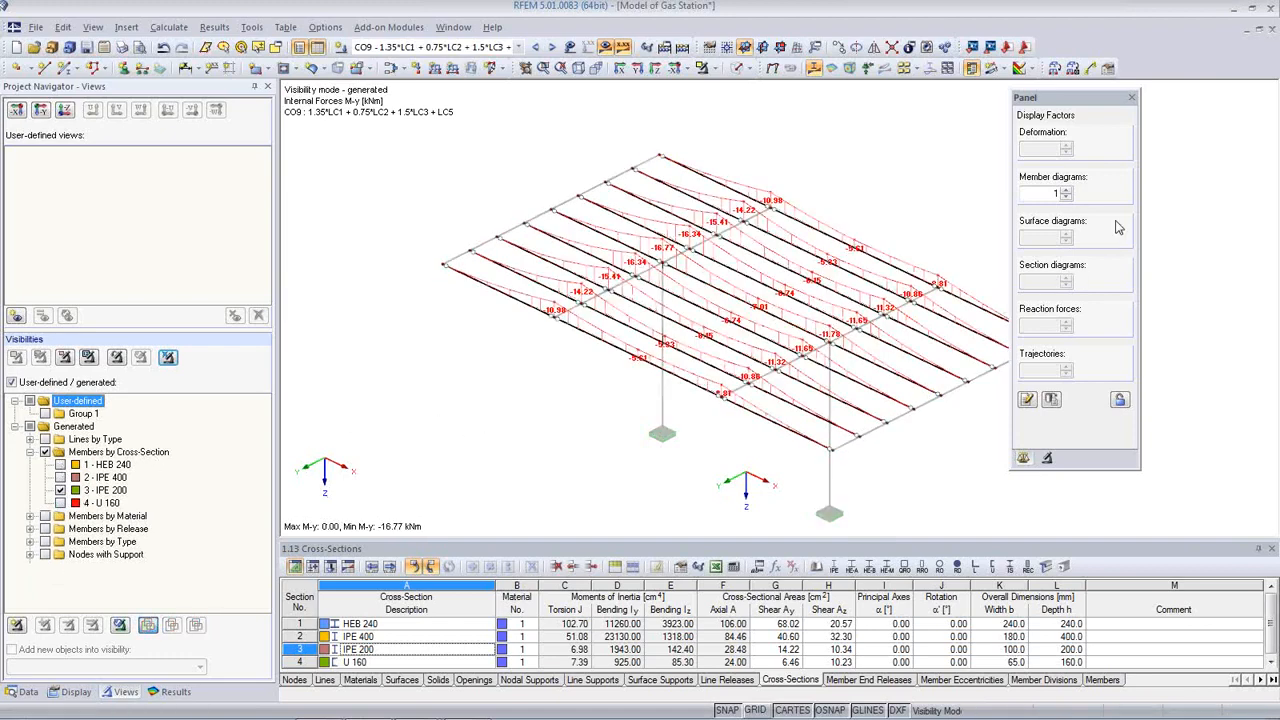
{"action": "left_click", "coordinate": [1067, 193]}
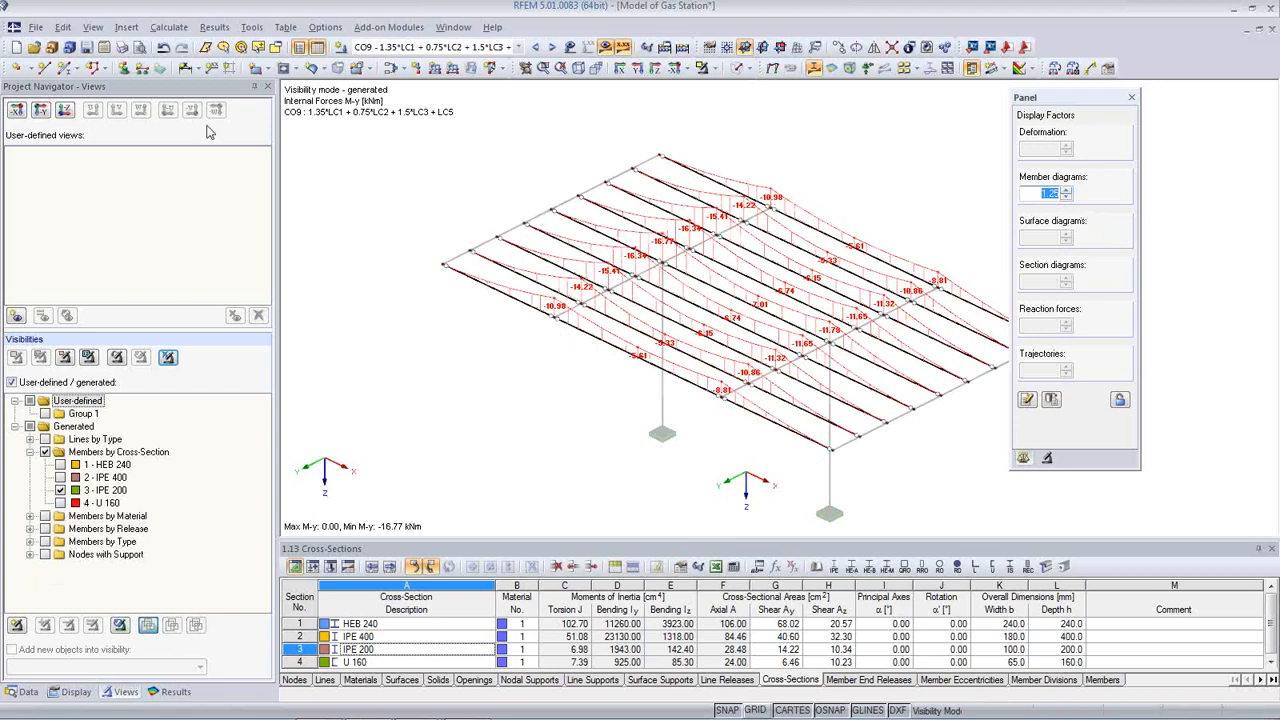
Step: Set up a mass print of result graphics restricted to combination RC1
{"action": "left_click", "coordinate": [121, 47]}
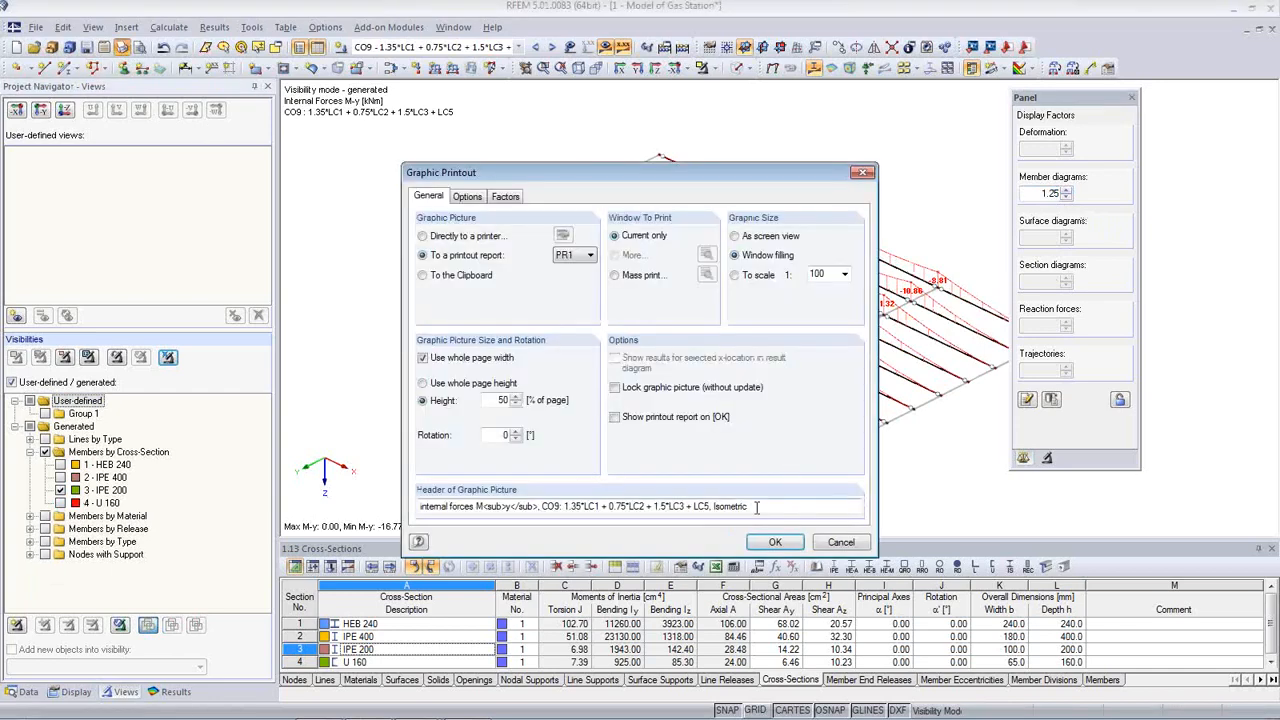
{"action": "left_click", "coordinate": [614, 275]}
{"action": "left_click", "coordinate": [706, 276]}
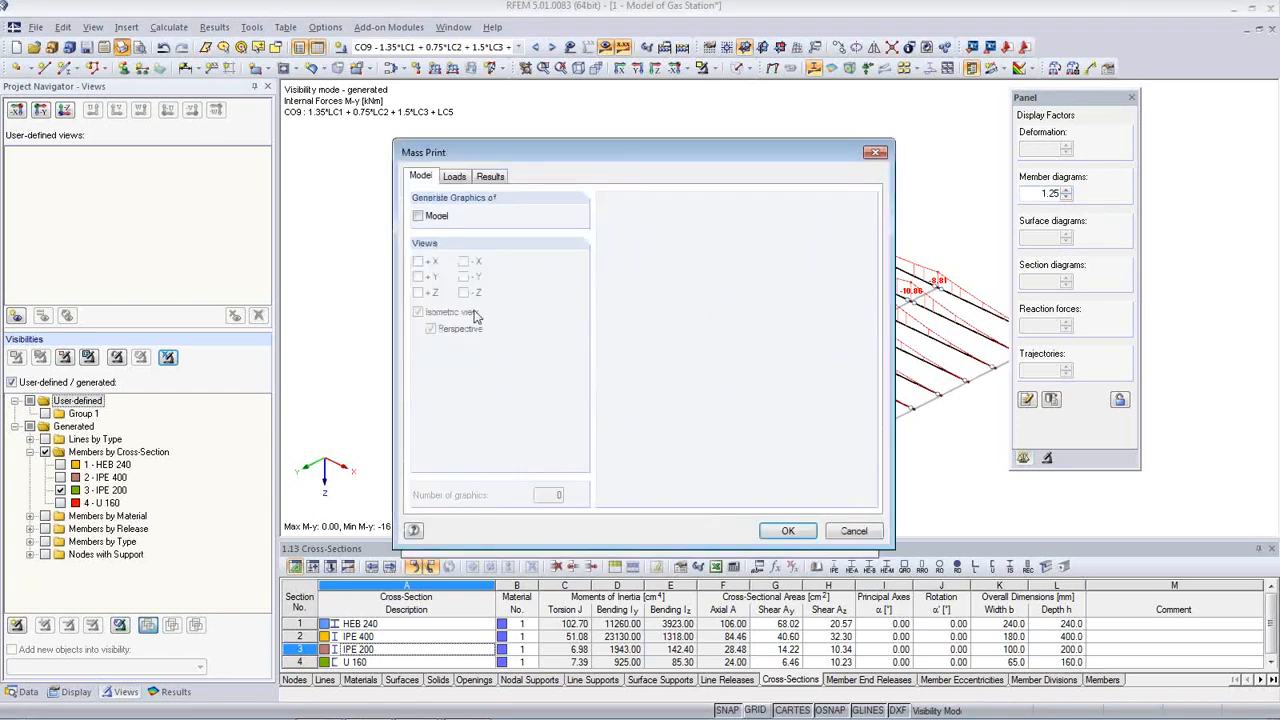
{"action": "left_click", "coordinate": [491, 178]}
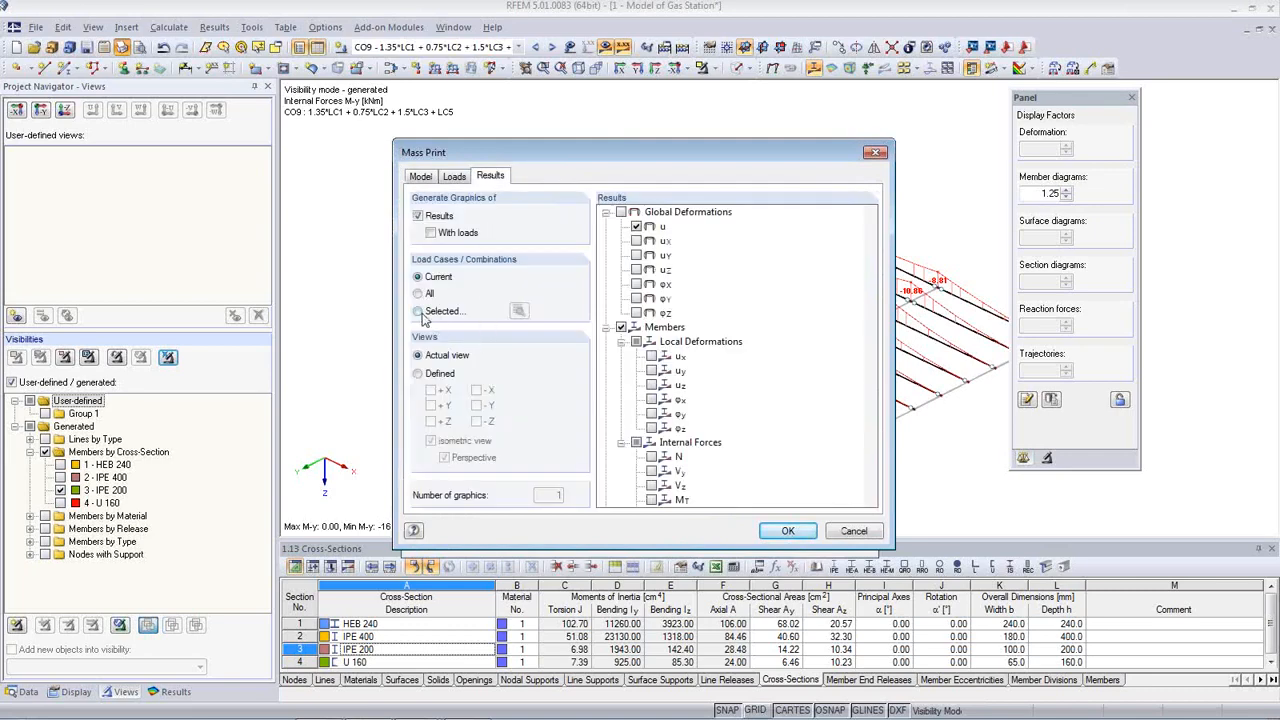
{"action": "left_click", "coordinate": [419, 311]}
{"action": "left_click", "coordinate": [518, 311]}
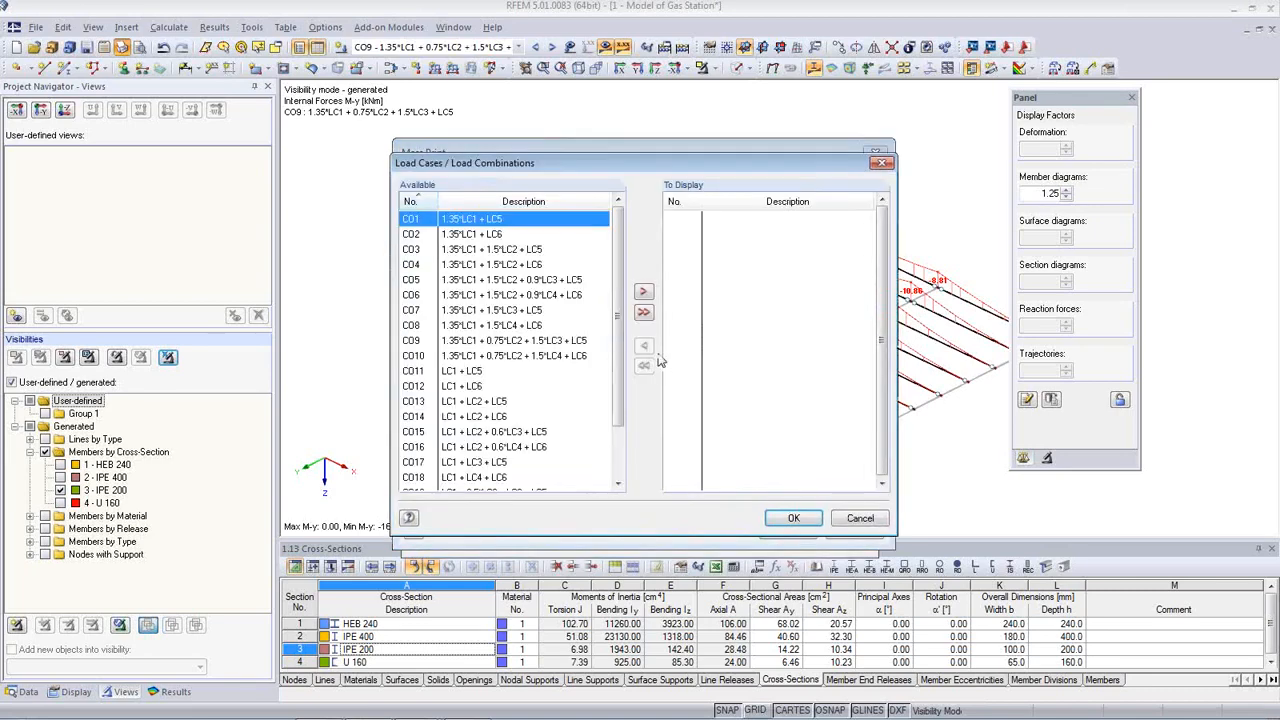
{"action": "scroll", "coordinate": [611, 334], "scroll_direction": "down", "scroll_amount": 2}
{"action": "left_click", "coordinate": [473, 461]}
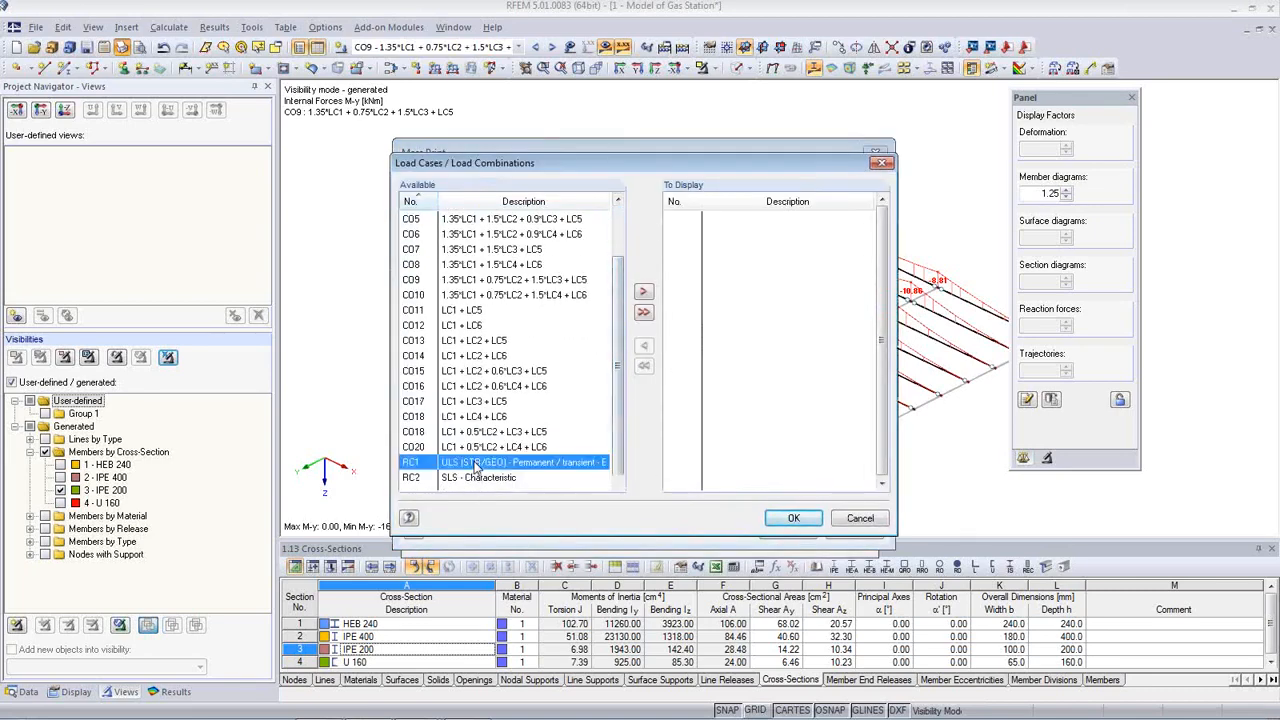
{"action": "double_click", "coordinate": [473, 461]}
{"action": "left_click", "coordinate": [799, 521]}
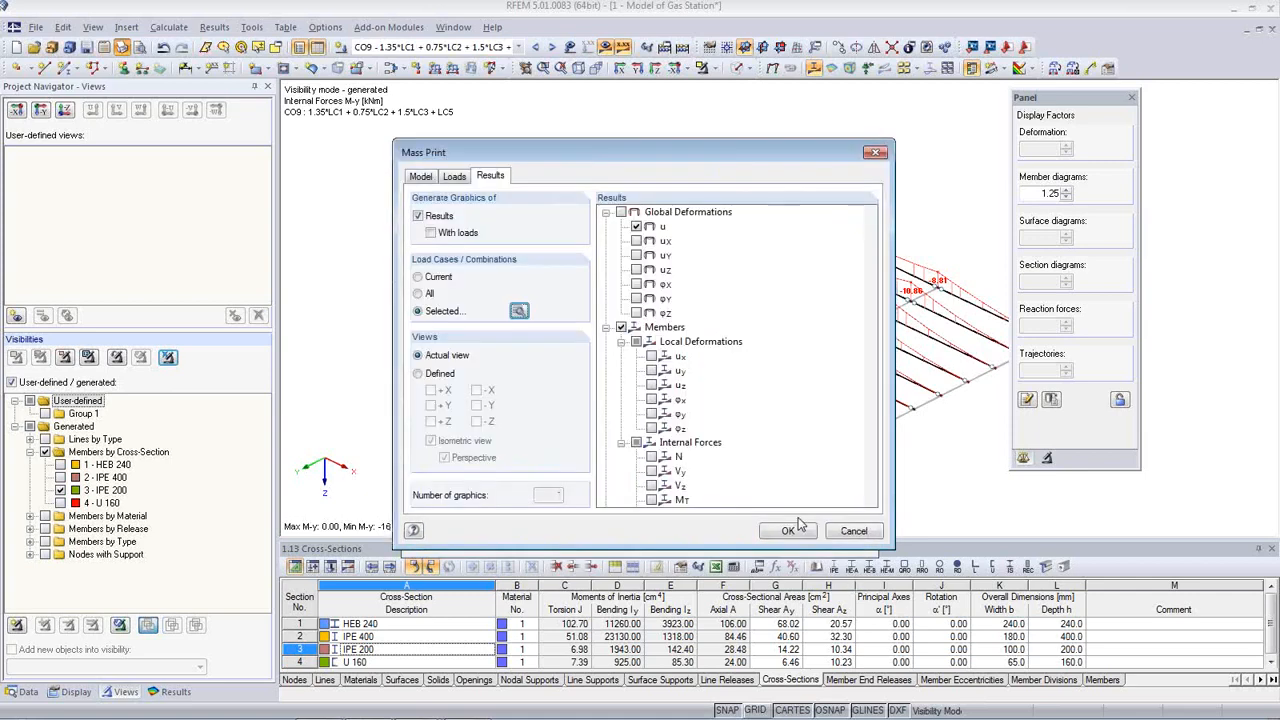
Step: Include N and Vy and send the purlins' RC1 internal-force graphics to report PR1
{"action": "scroll", "coordinate": [783, 453], "scroll_direction": "down", "scroll_amount": 1}
{"action": "left_click", "coordinate": [651, 413]}
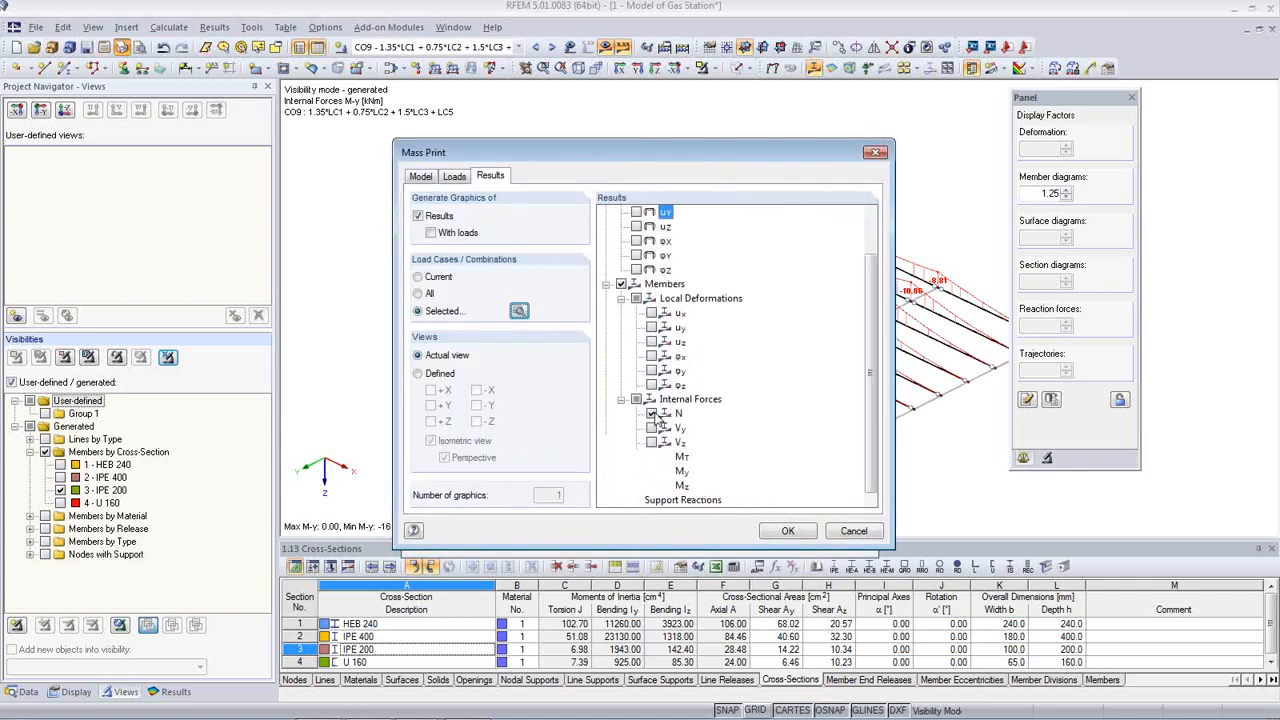
{"action": "left_click", "coordinate": [651, 427]}
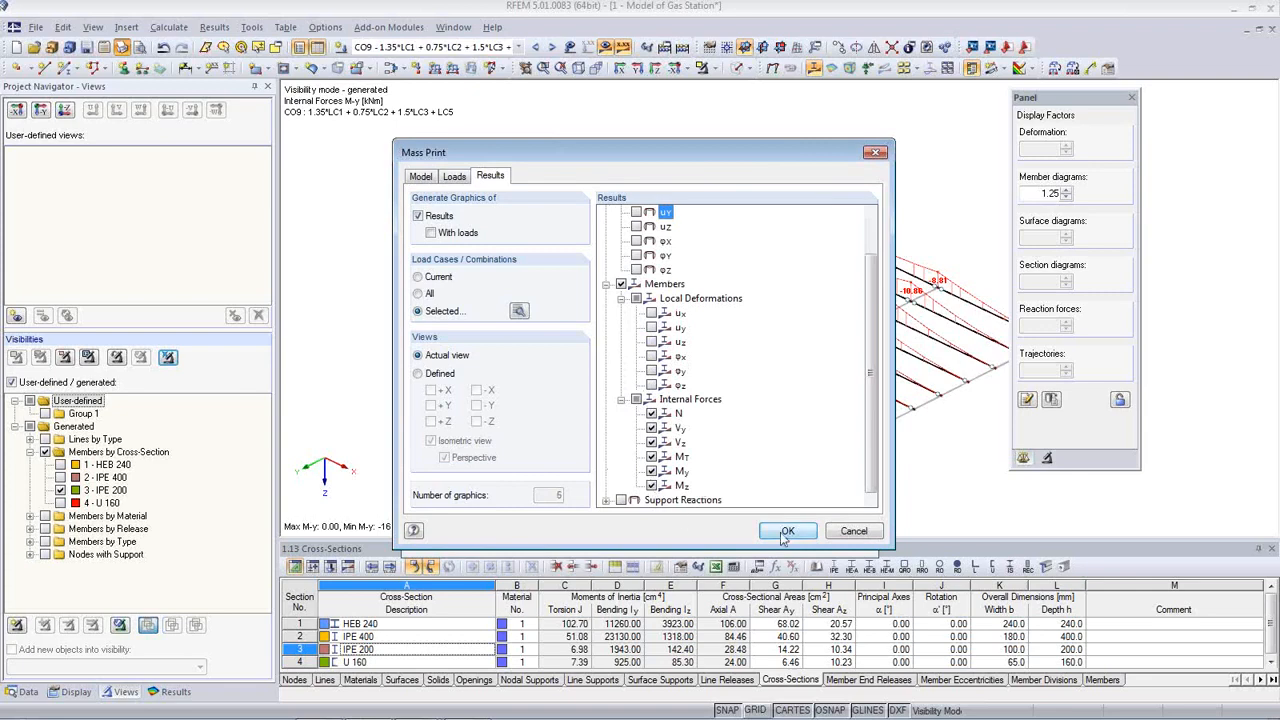
{"action": "left_click", "coordinate": [786, 531]}
{"action": "left_click", "coordinate": [773, 542]}
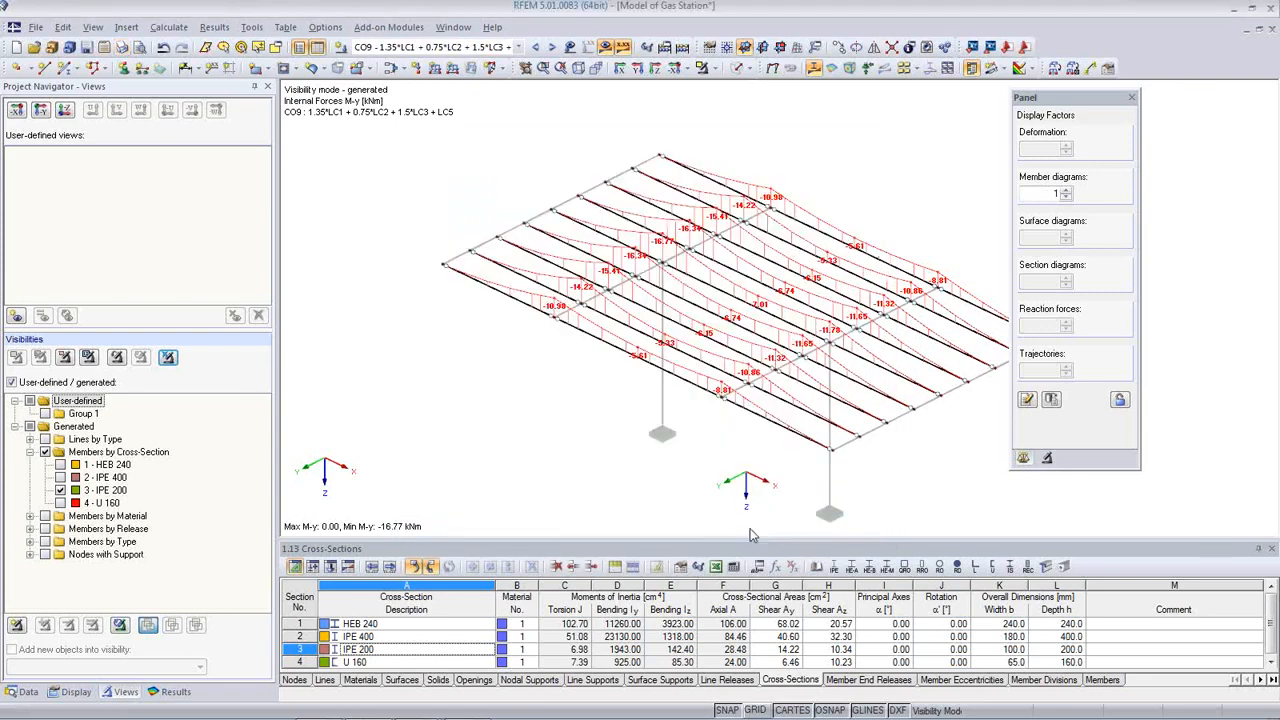
Step: Show RC2 SLS Characteristic global deformations as coloured deformed cross-sections on the members
{"action": "left_click", "coordinate": [518, 48]}
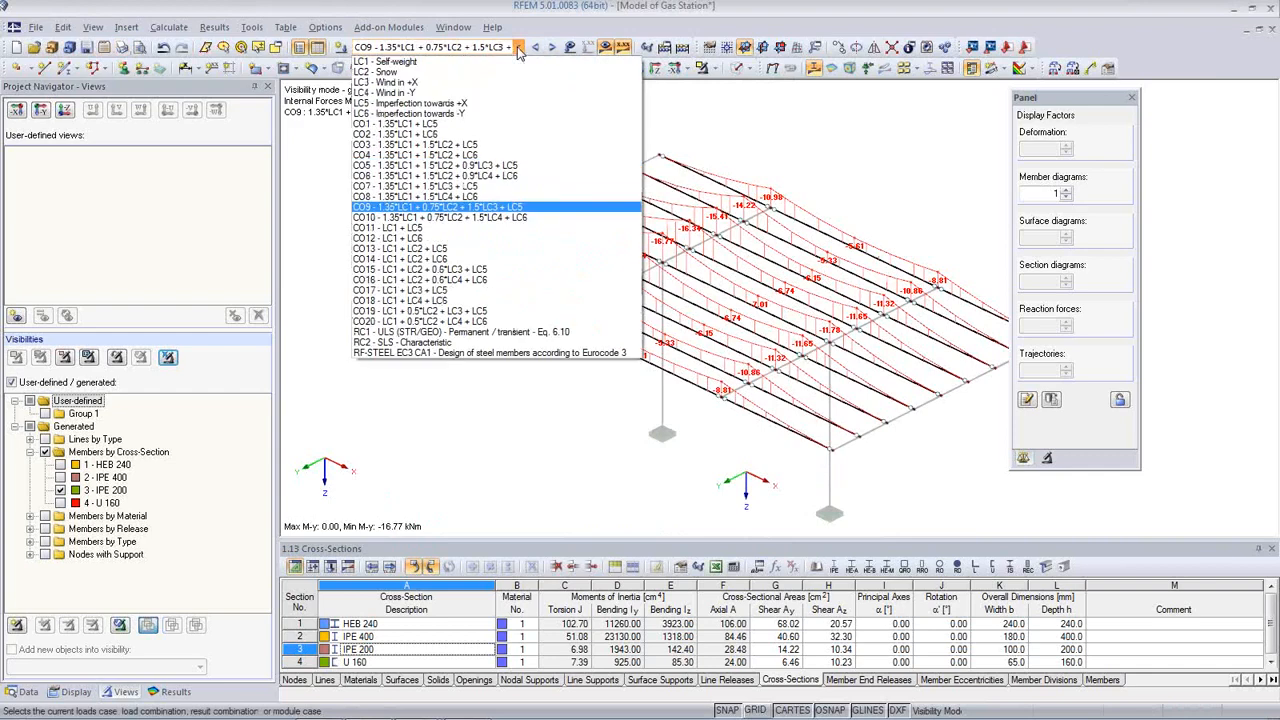
{"action": "left_click", "coordinate": [489, 344]}
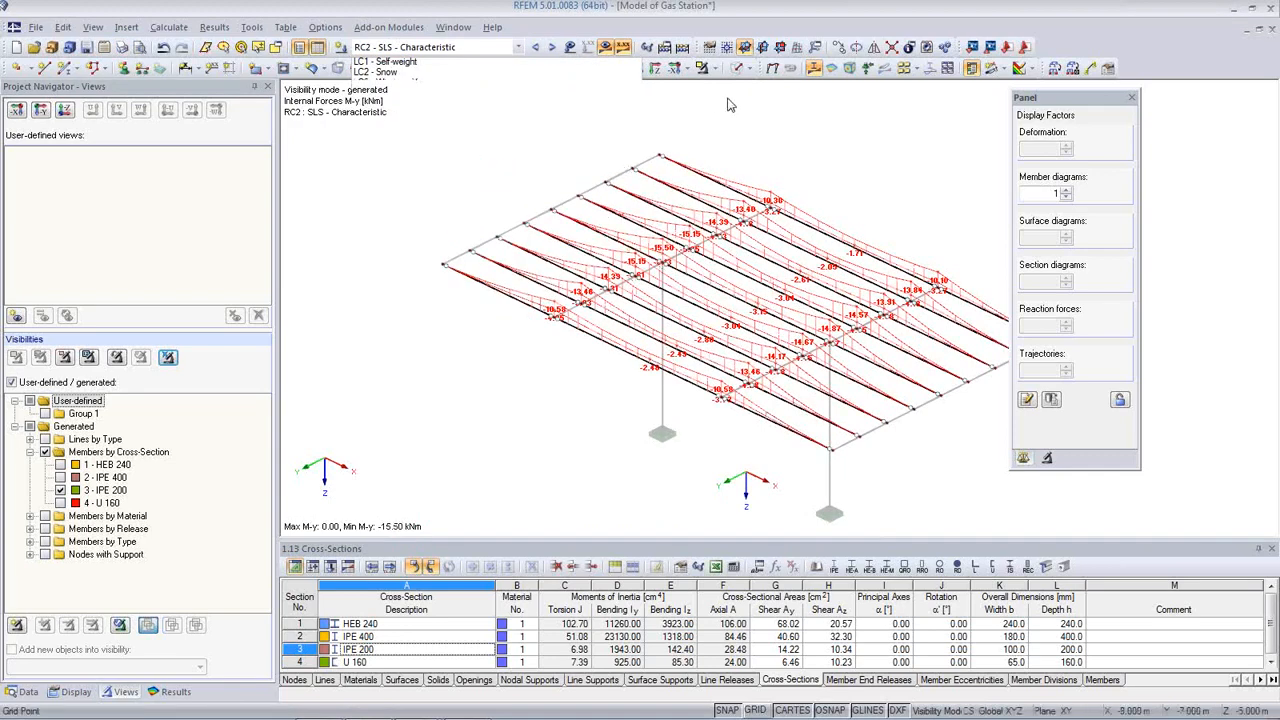
{"action": "left_click", "coordinate": [771, 70]}
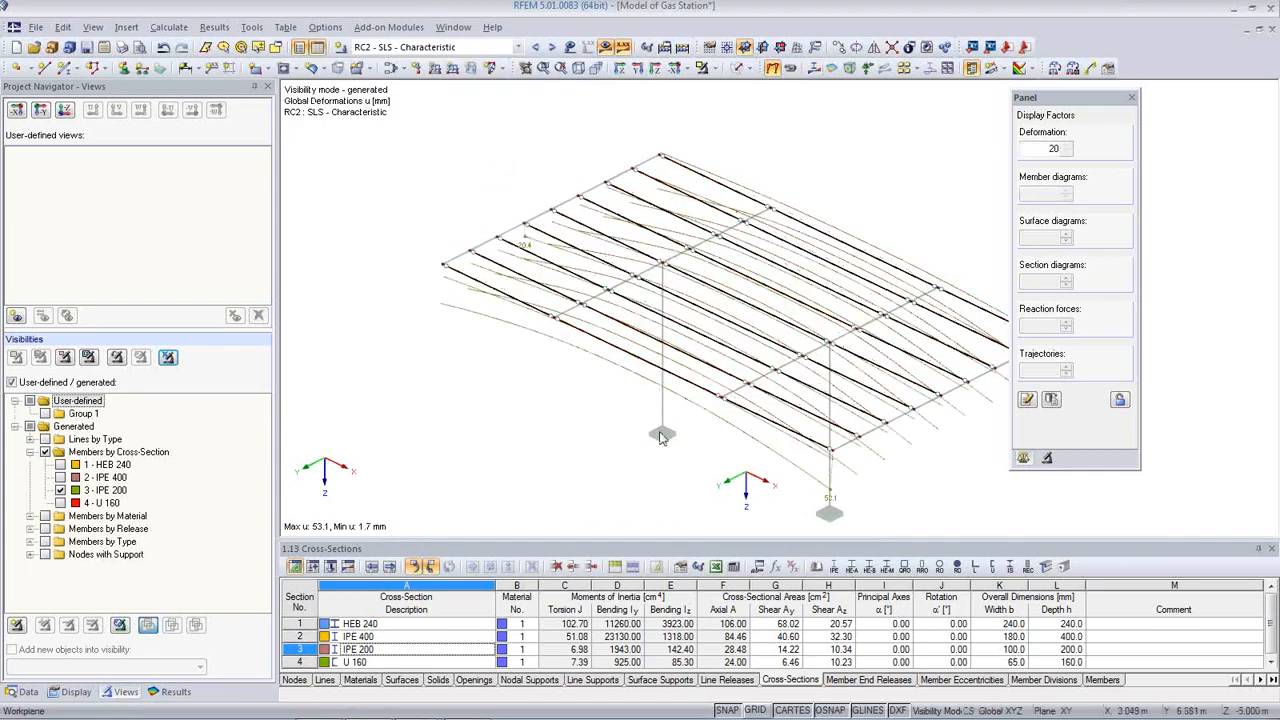
{"action": "left_click", "coordinate": [76, 691]}
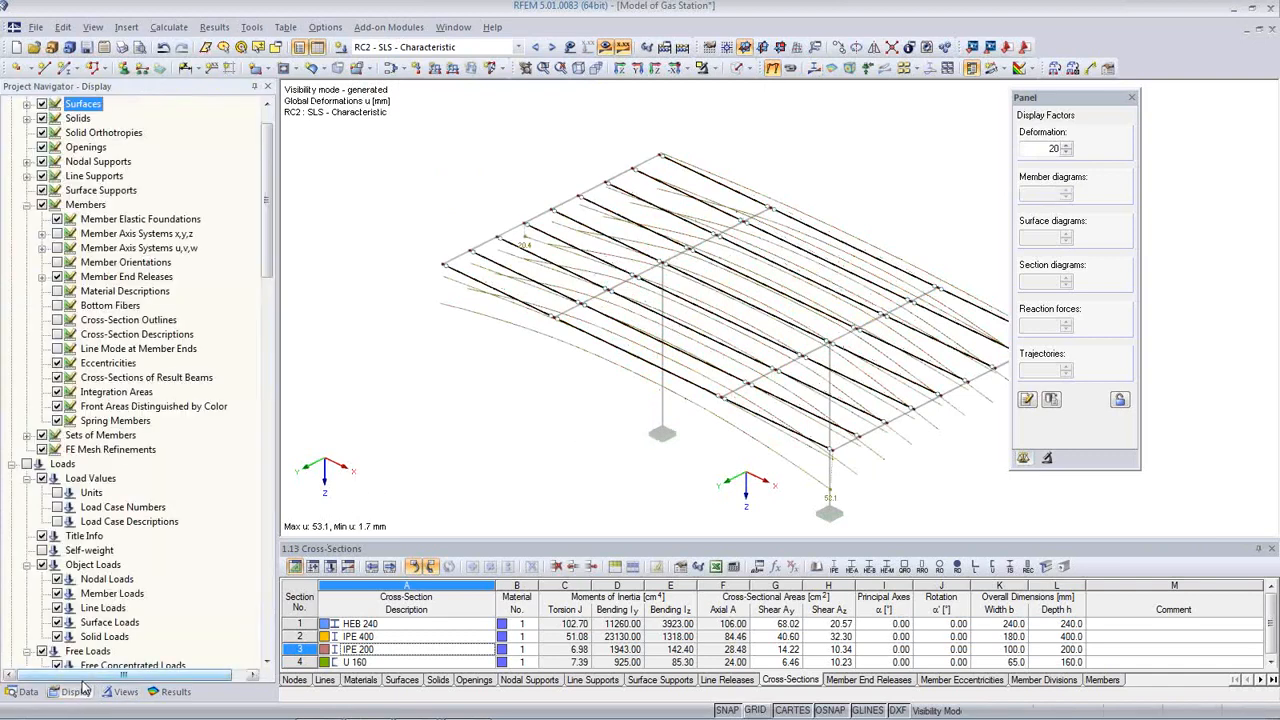
{"action": "scroll", "coordinate": [120, 522], "scroll_direction": "down", "scroll_amount": 10}
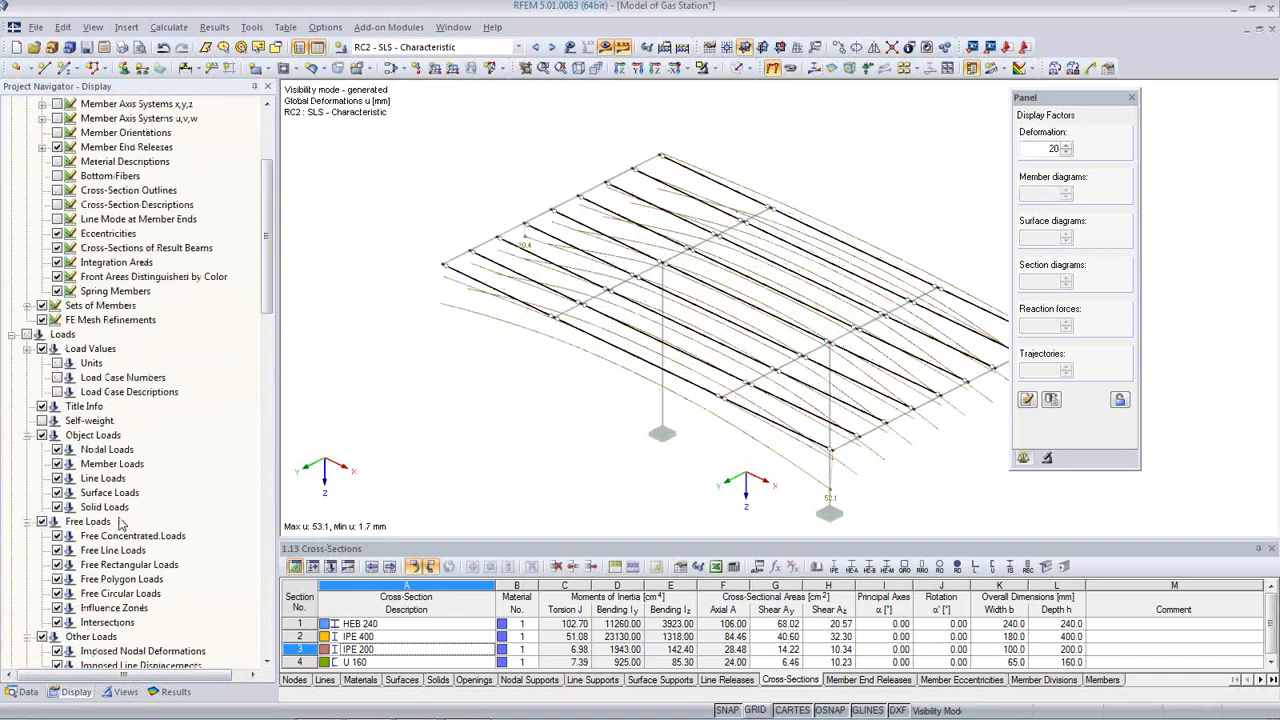
{"action": "scroll", "coordinate": [120, 520], "scroll_direction": "down", "scroll_amount": 5}
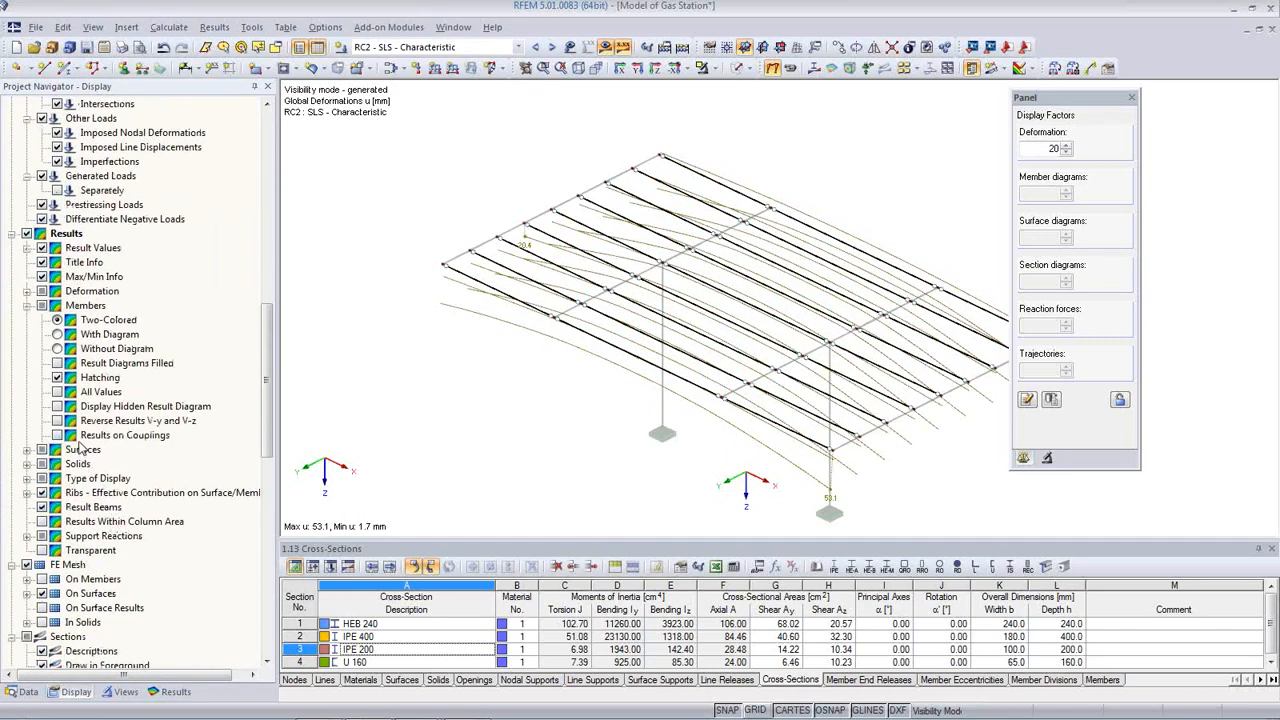
{"action": "left_click", "coordinate": [27, 292]}
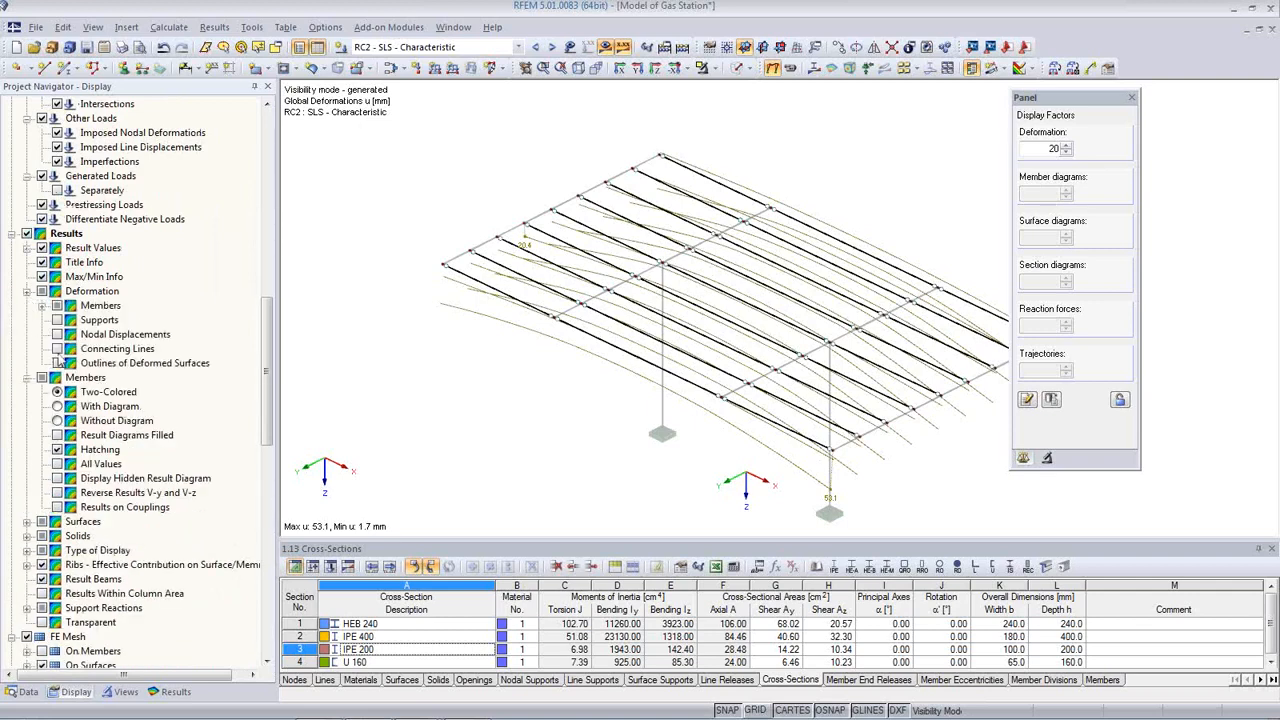
{"action": "left_click", "coordinate": [42, 306]}
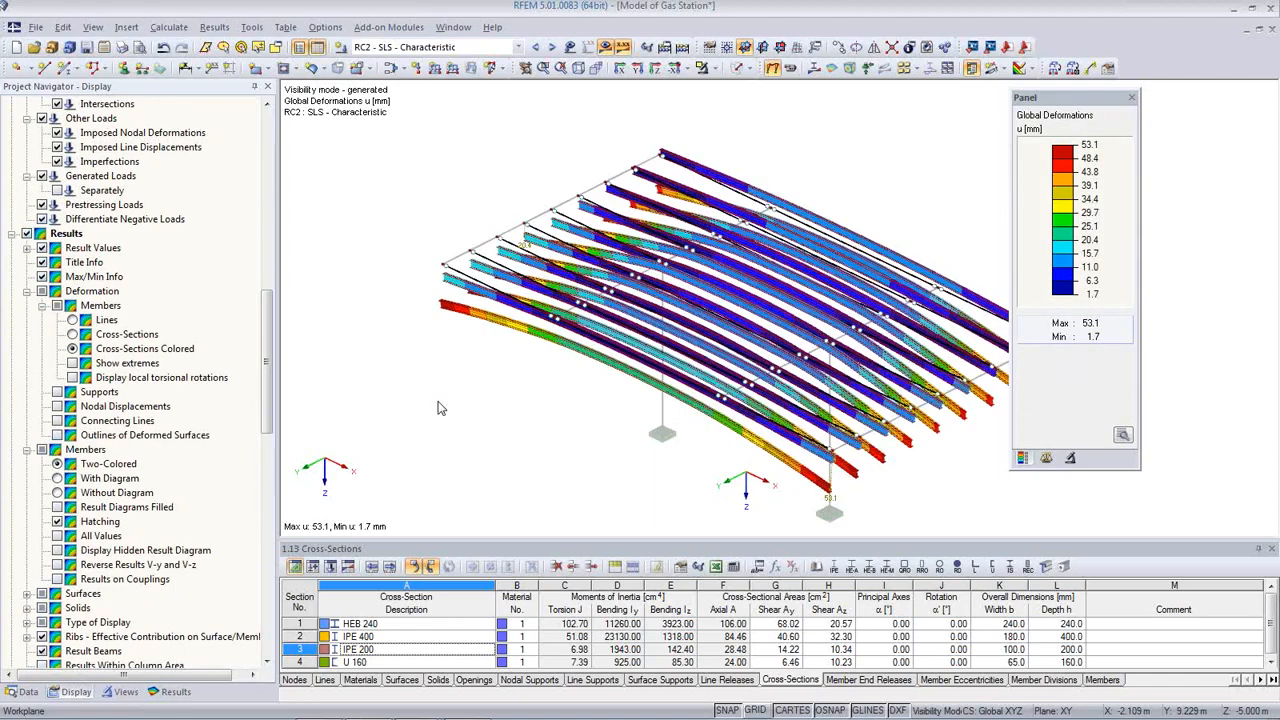
Step: Turn off the member visibility filter to display the whole canopy
{"action": "left_click", "coordinate": [124, 692]}
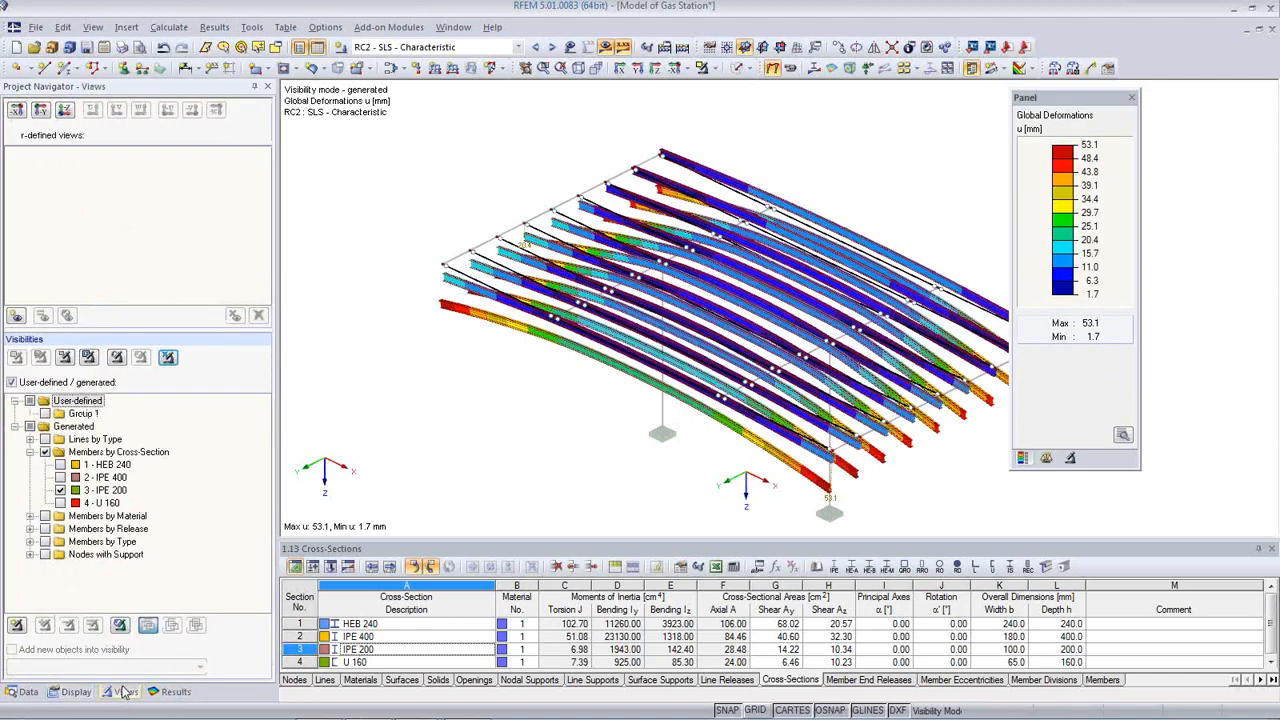
{"action": "left_click", "coordinate": [168, 357]}
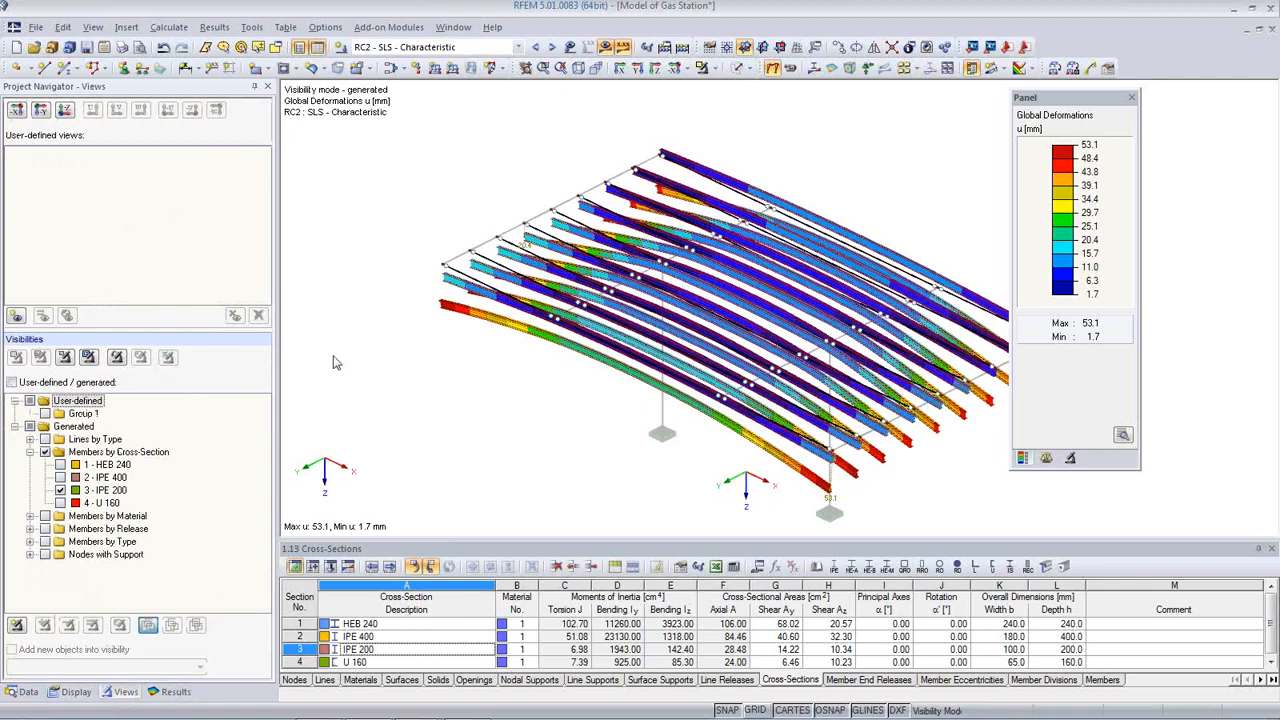
{"action": "middle_click_drag", "start_coordinate": [654, 436], "coordinate": [618, 404]}
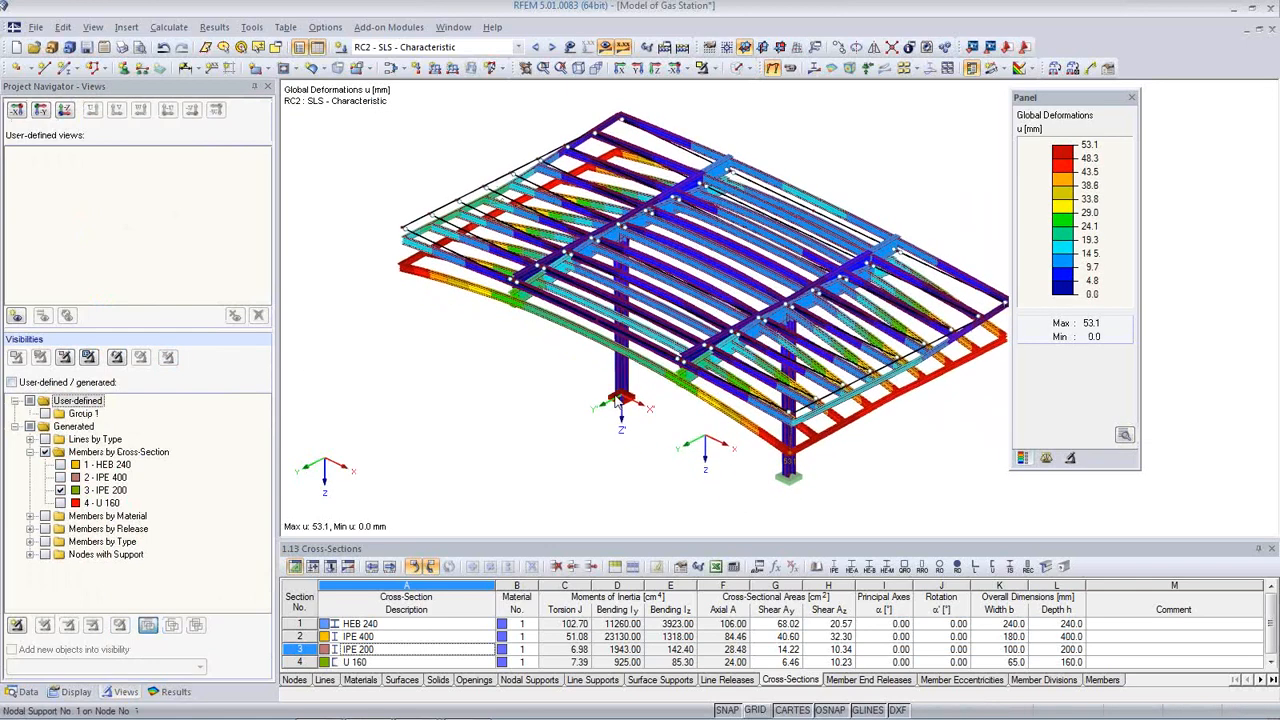
Step: Add the deformation graphic to the printout report, then hide the results
{"action": "middle_click_drag", "start_coordinate": [766, 420], "coordinate": [716, 427]}
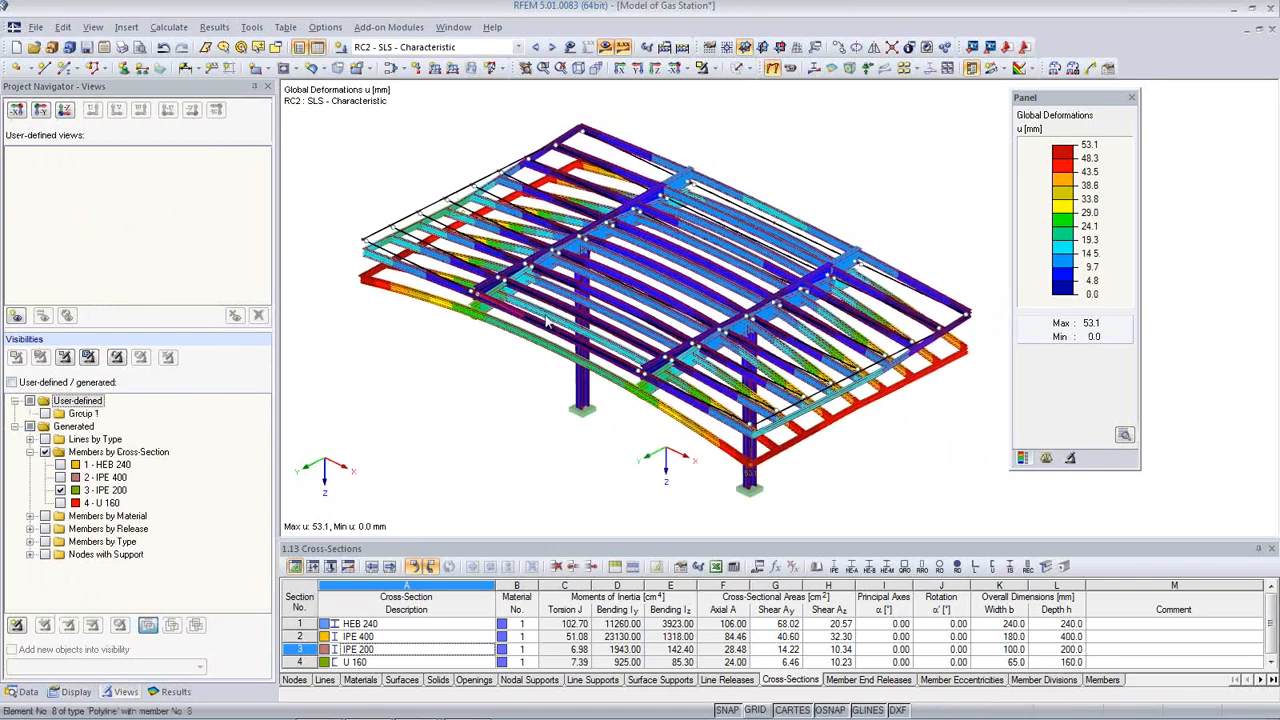
{"action": "left_click", "coordinate": [122, 48]}
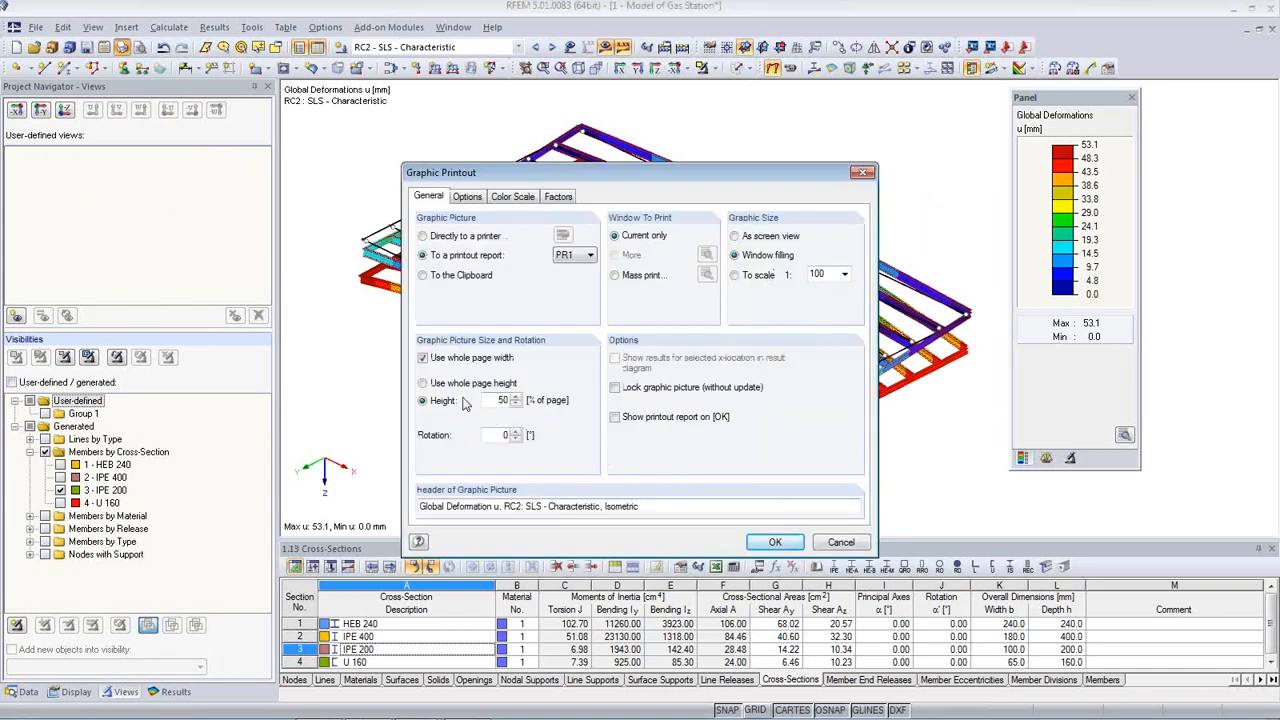
{"action": "left_click", "coordinate": [779, 543]}
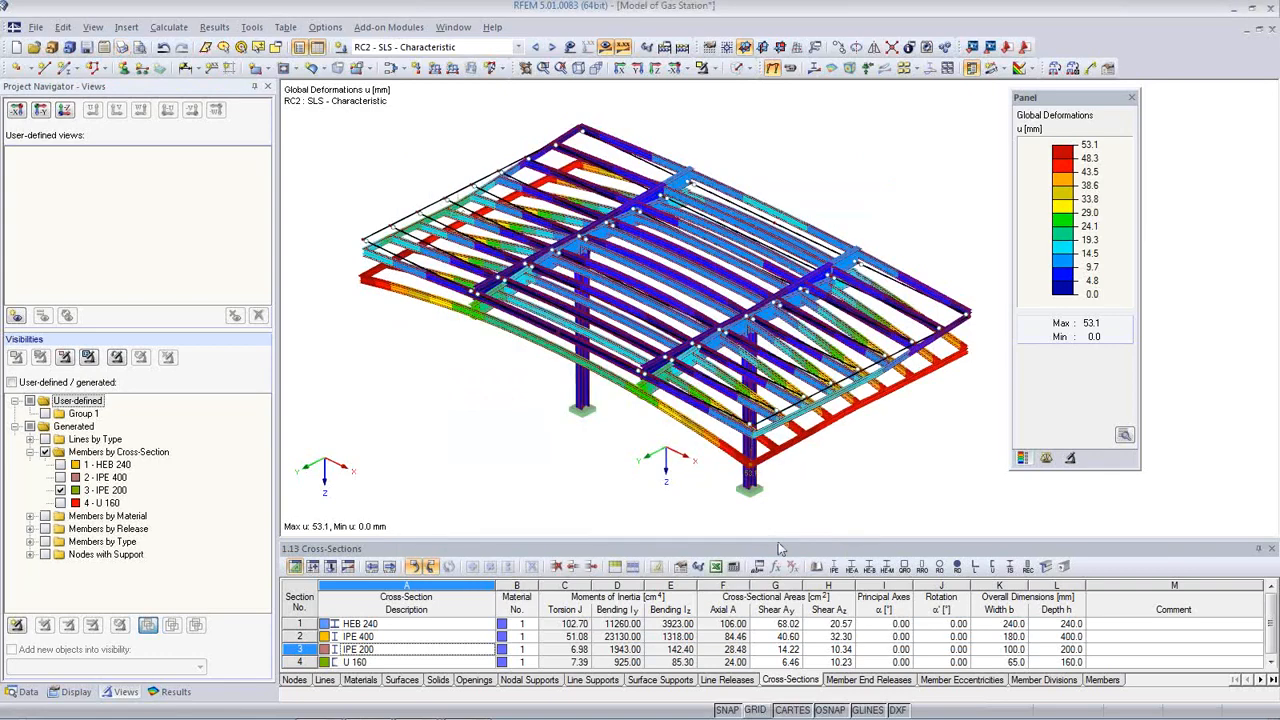
{"action": "left_click", "coordinate": [739, 70]}
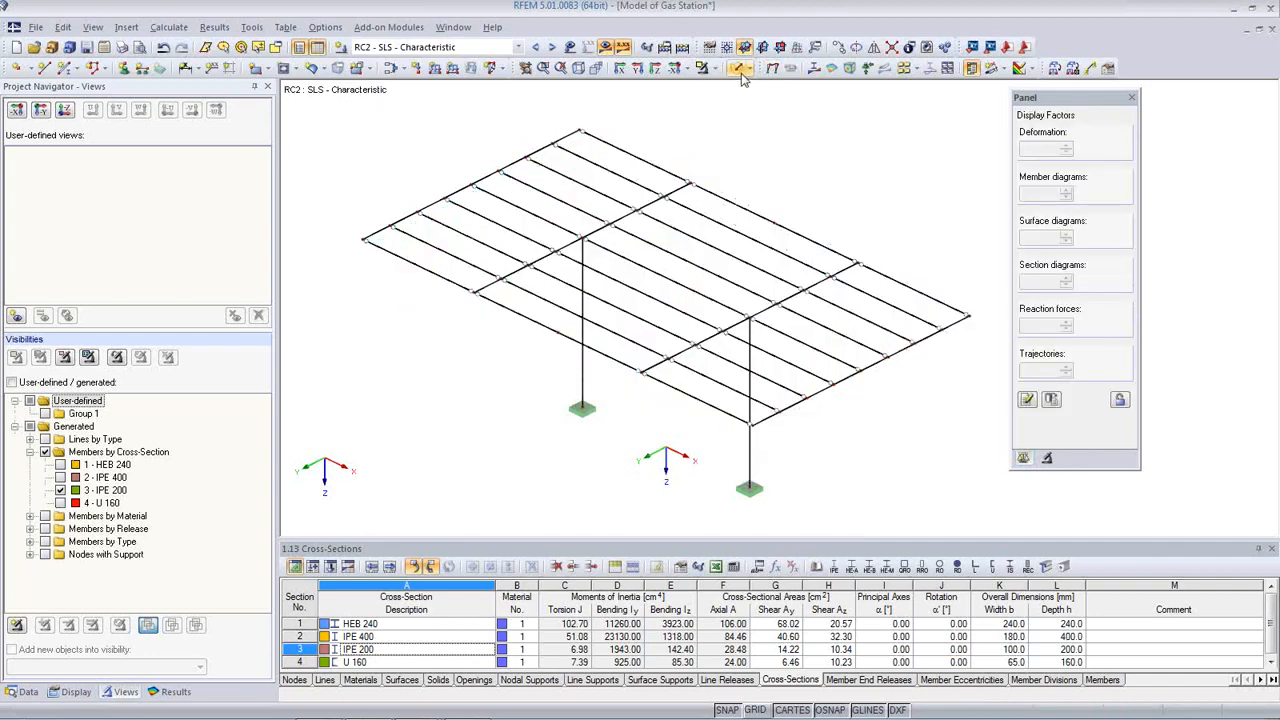
{"action": "left_click", "coordinate": [605, 48]}
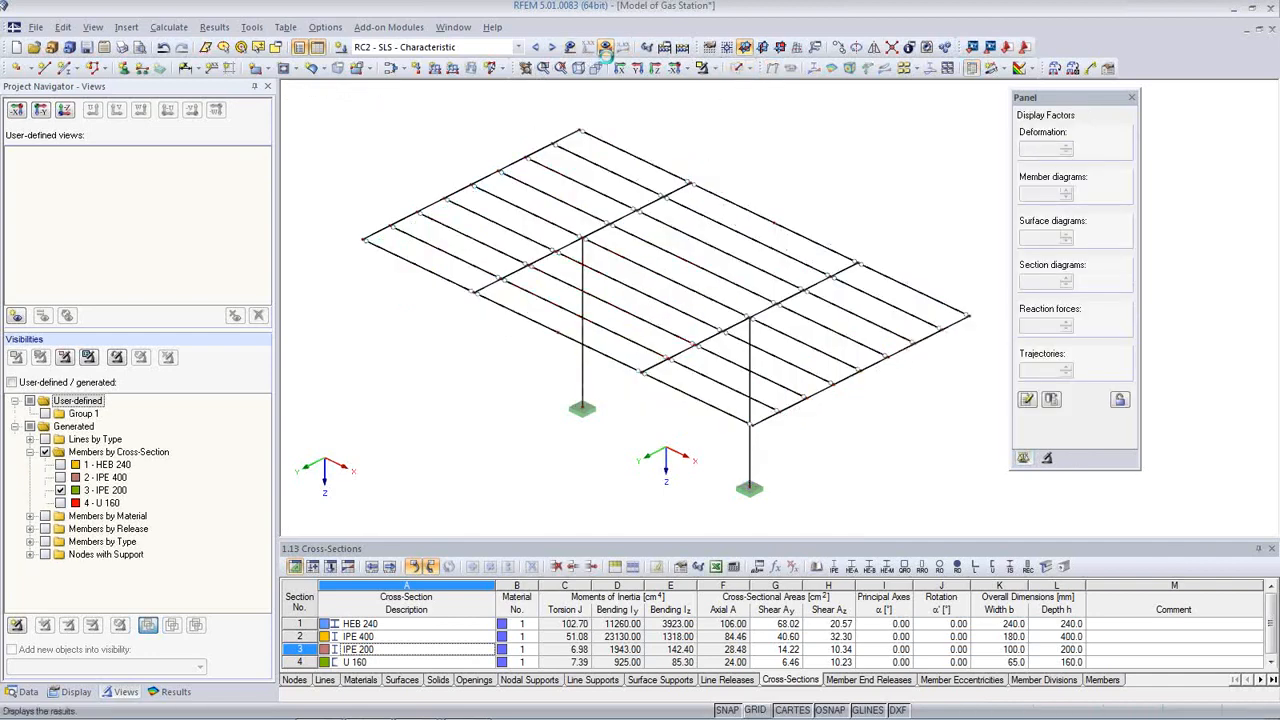
Step: Dimension the canopy edges with a 4.000, 6.000, 4.000 chain and a 6.000 m lower edge
{"action": "left_click", "coordinate": [186, 68]}
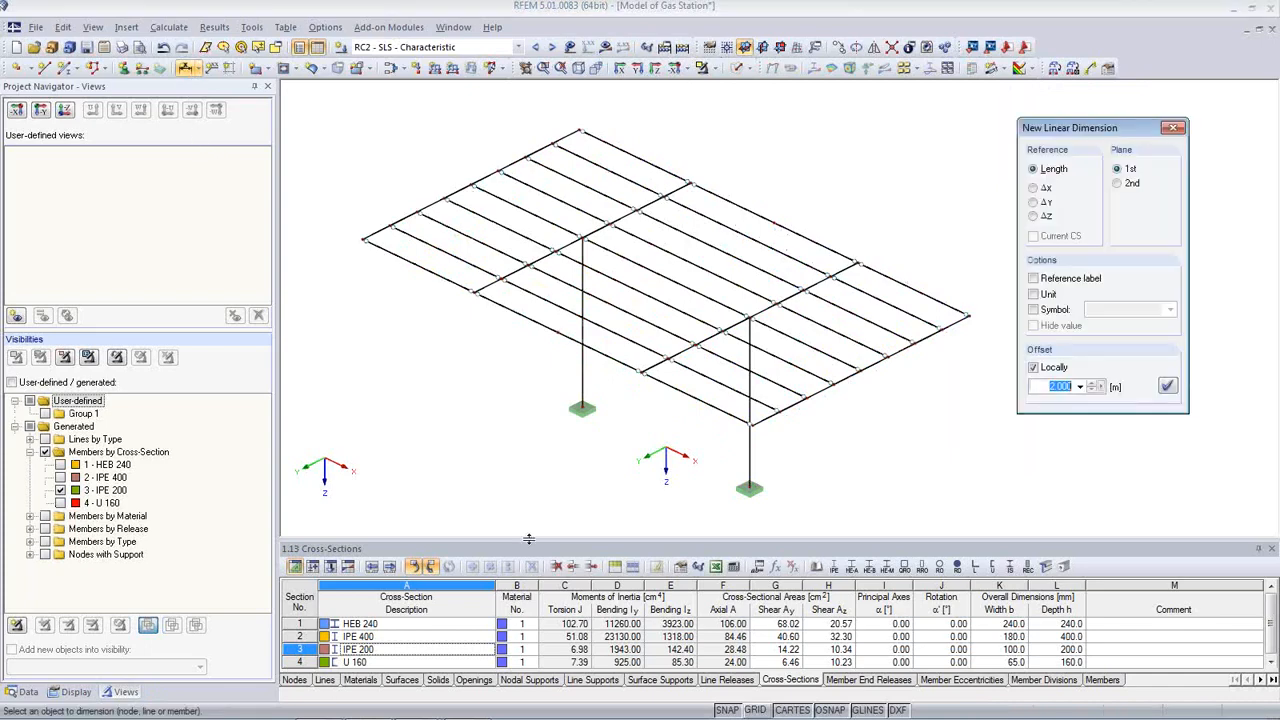
{"action": "left_click", "coordinate": [412, 265]}
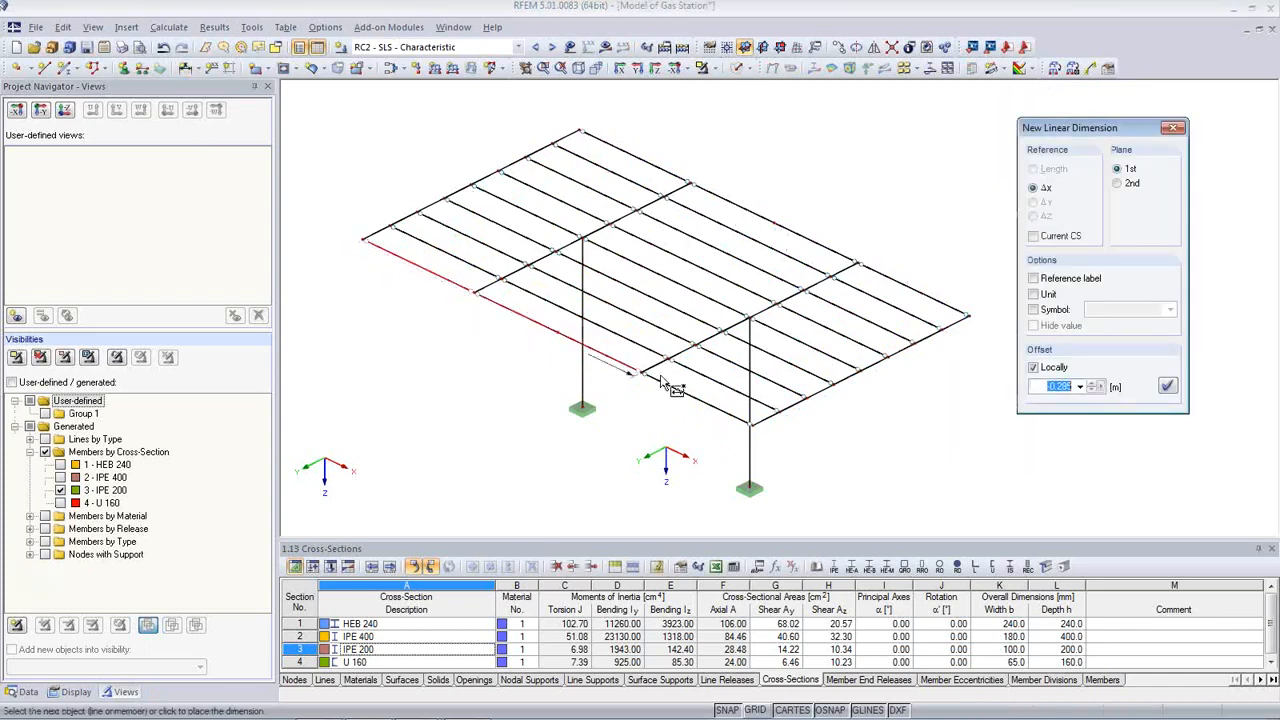
{"action": "left_click", "coordinate": [712, 410]}
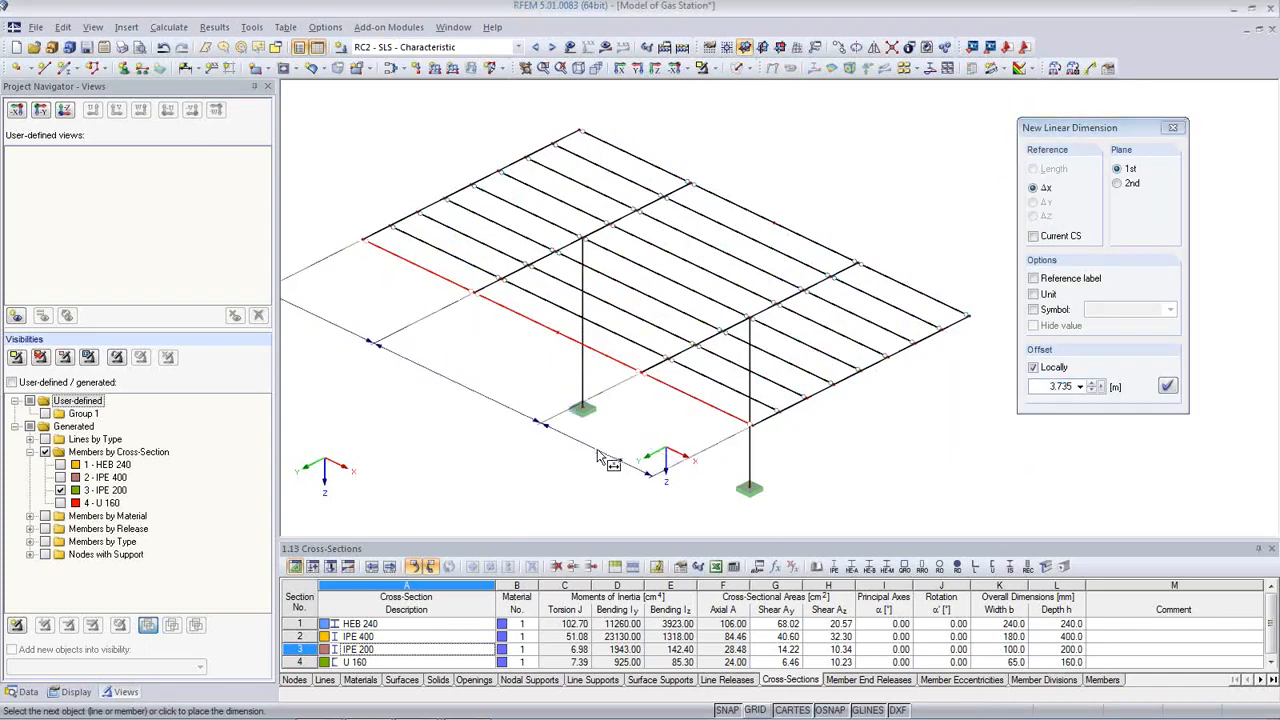
{"action": "left_click", "coordinate": [600, 457]}
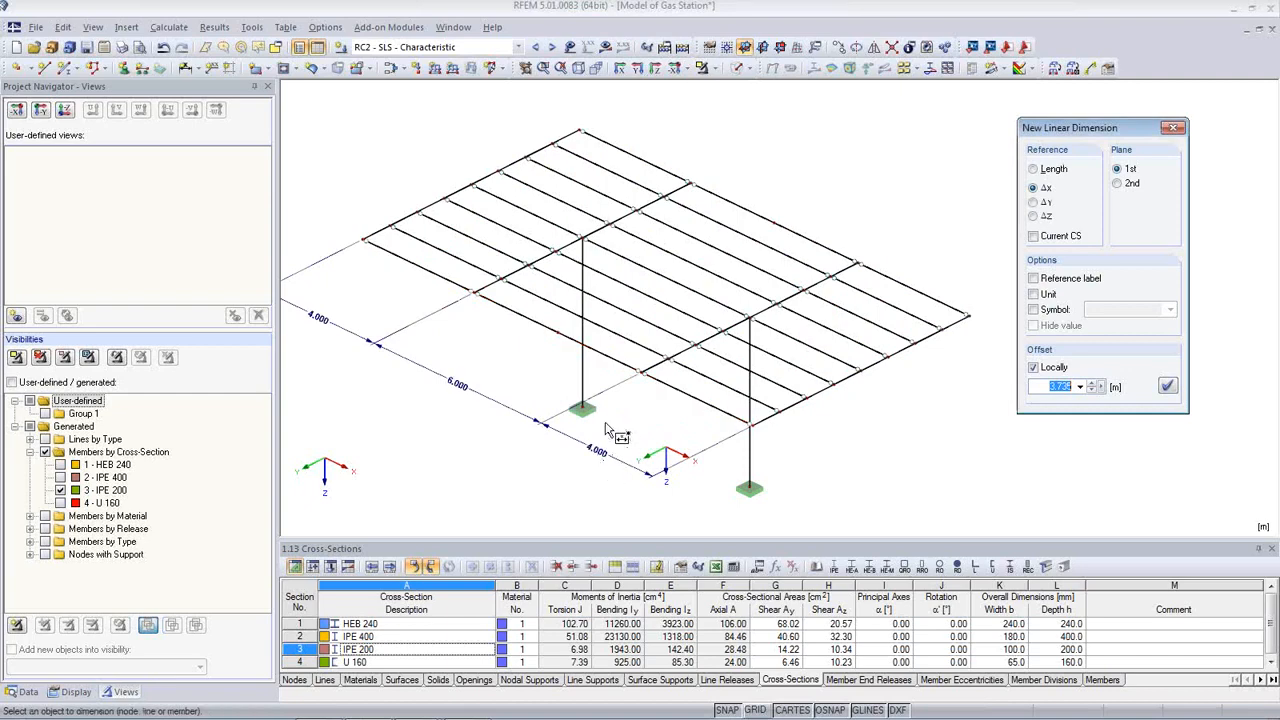
{"action": "left_click", "coordinate": [748, 481]}
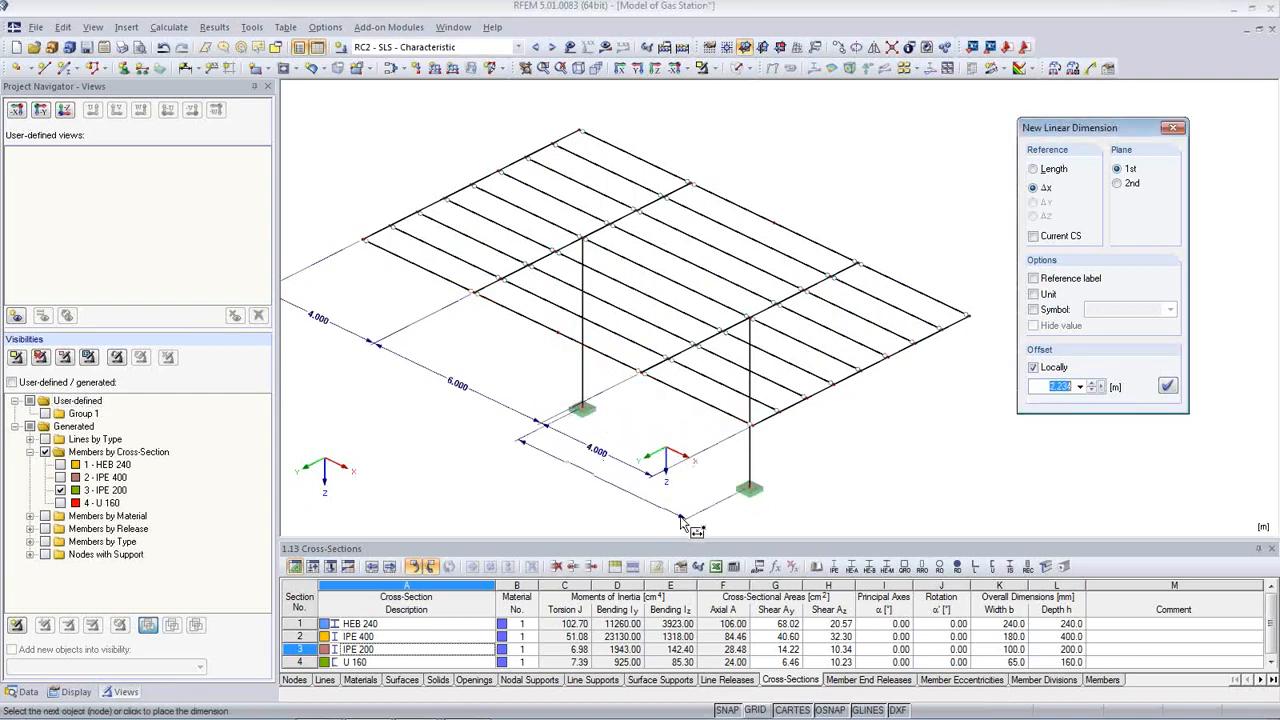
{"action": "left_click", "coordinate": [681, 521]}
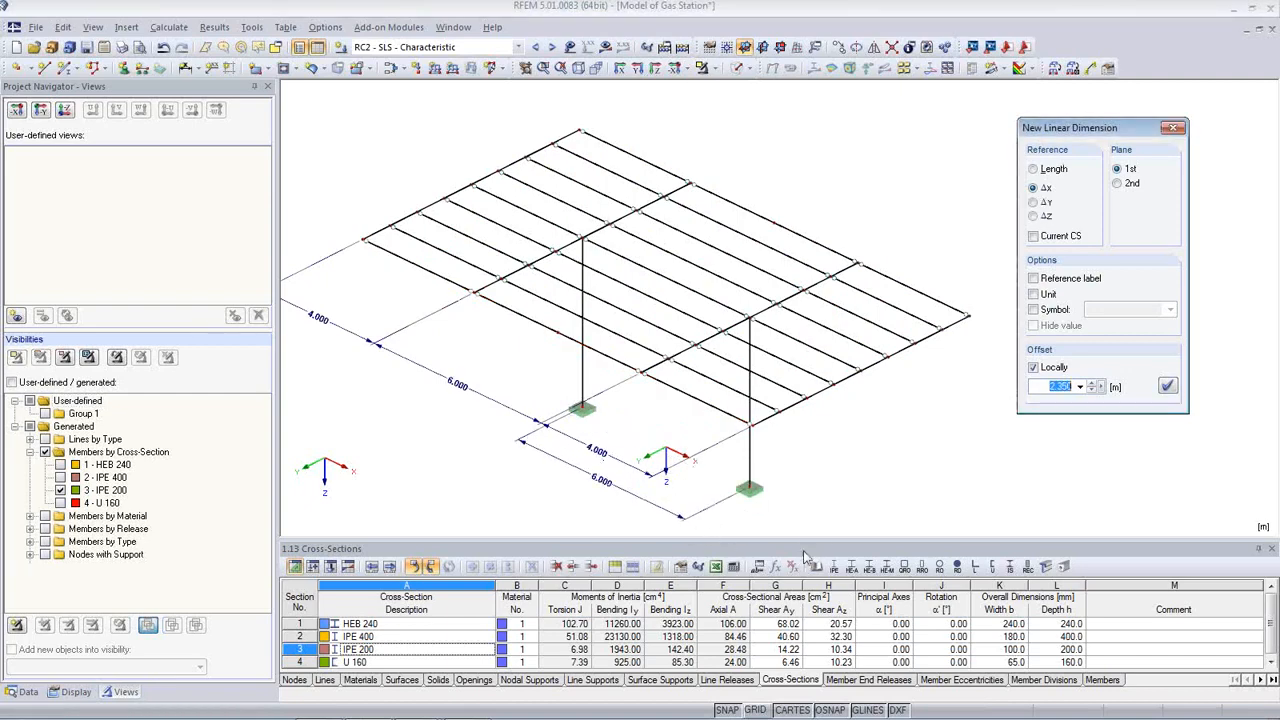
Step: Add the 5.000 m column height and 8.000 m right-edge dimensions
{"action": "left_click", "coordinate": [771, 476]}
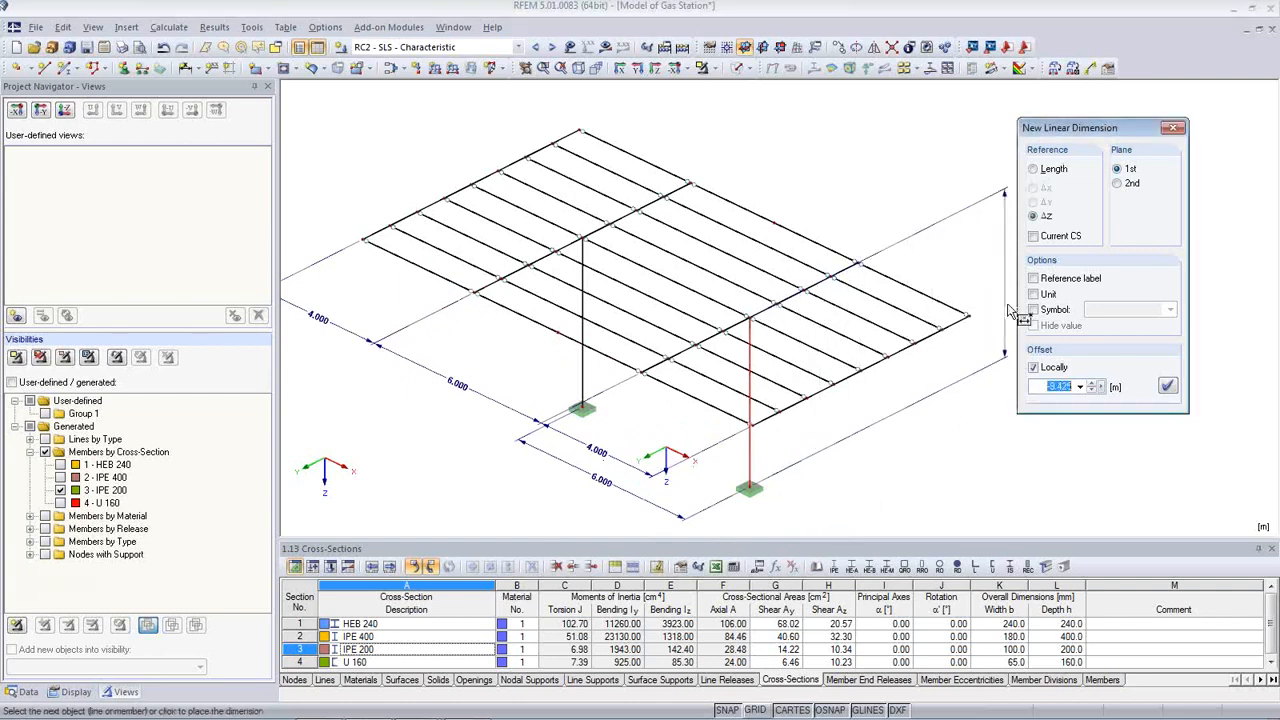
{"action": "left_click", "coordinate": [1118, 184]}
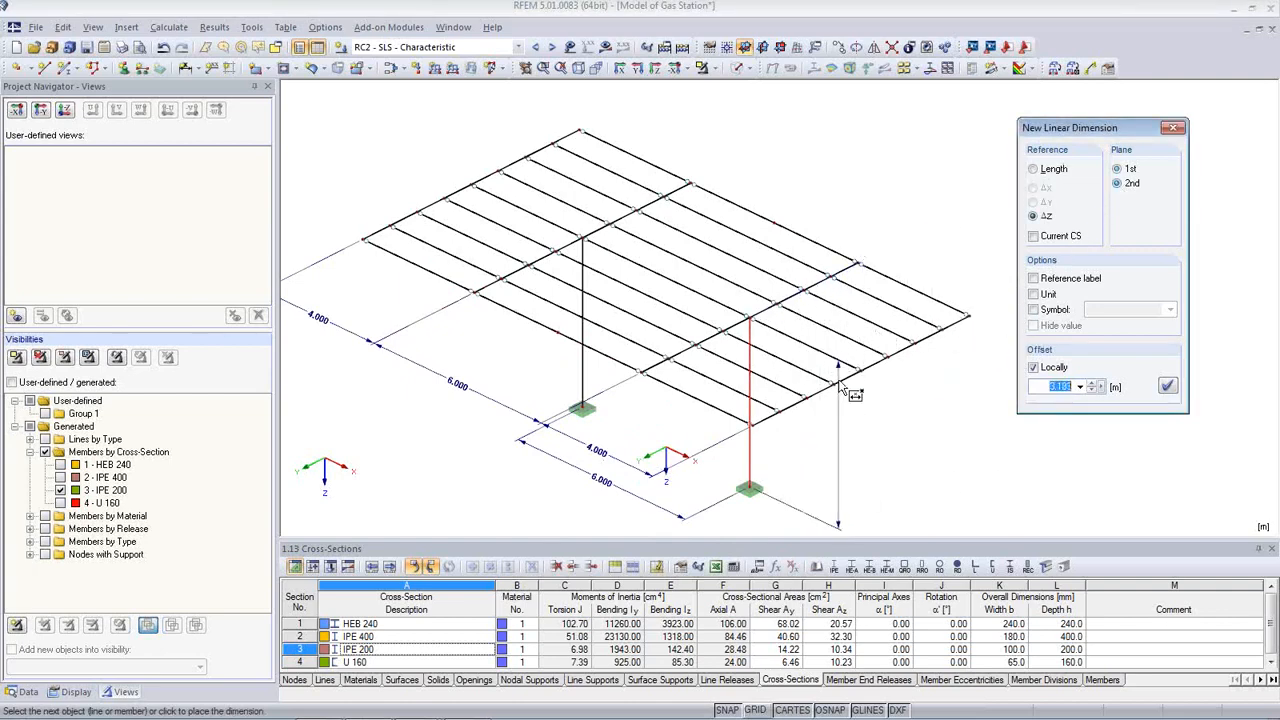
{"action": "left_click", "coordinate": [899, 446]}
{"action": "middle_click_drag", "start_coordinate": [899, 446], "coordinate": [893, 376]}
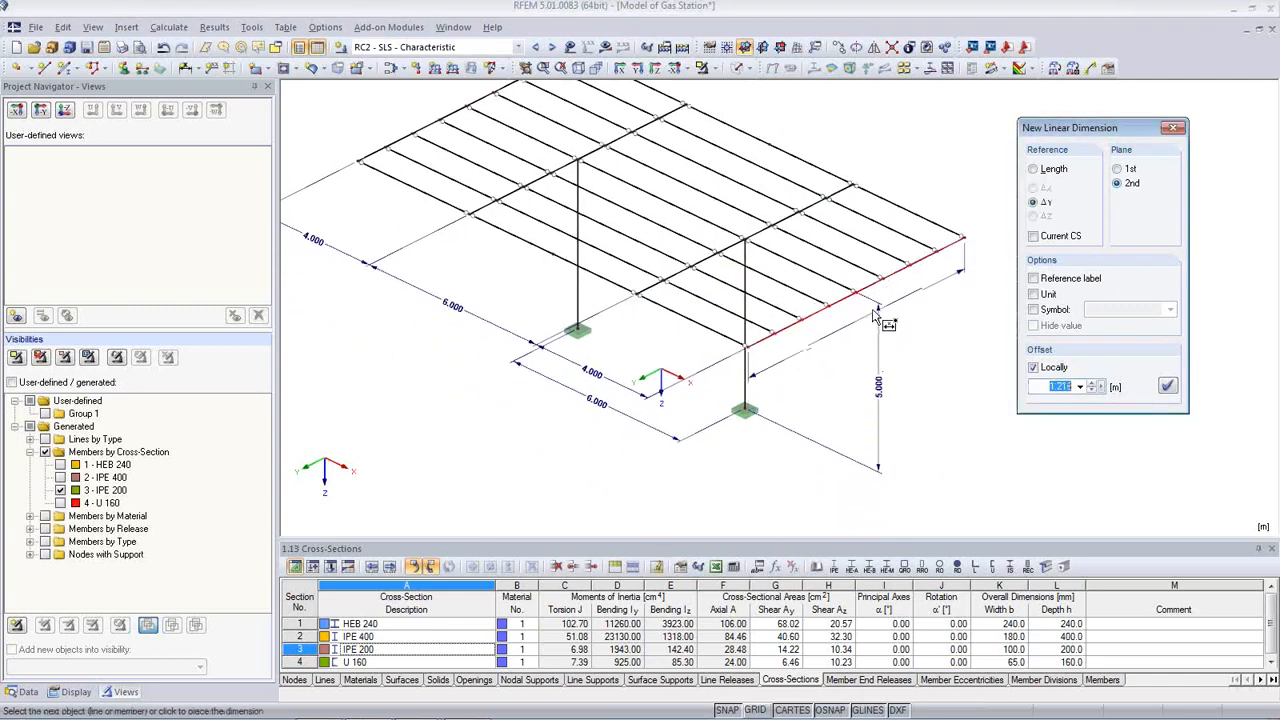
{"action": "left_click", "coordinate": [1118, 170]}
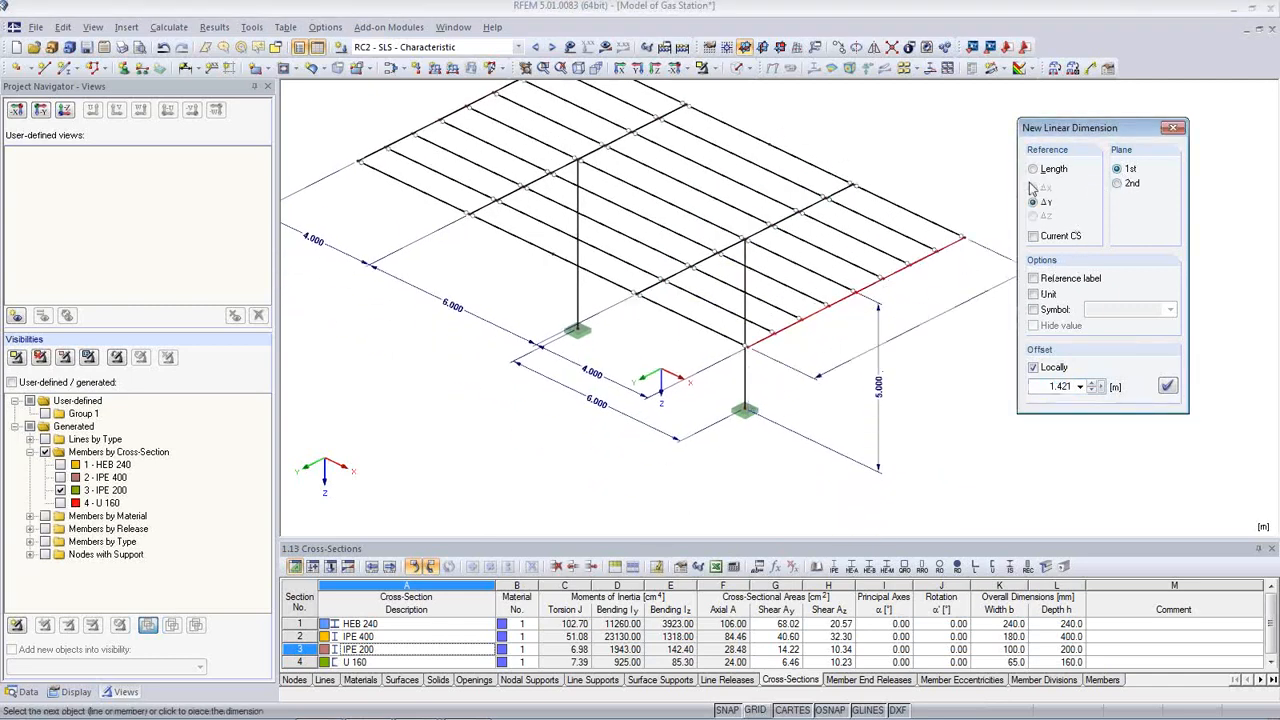
{"action": "left_click", "coordinate": [940, 365]}
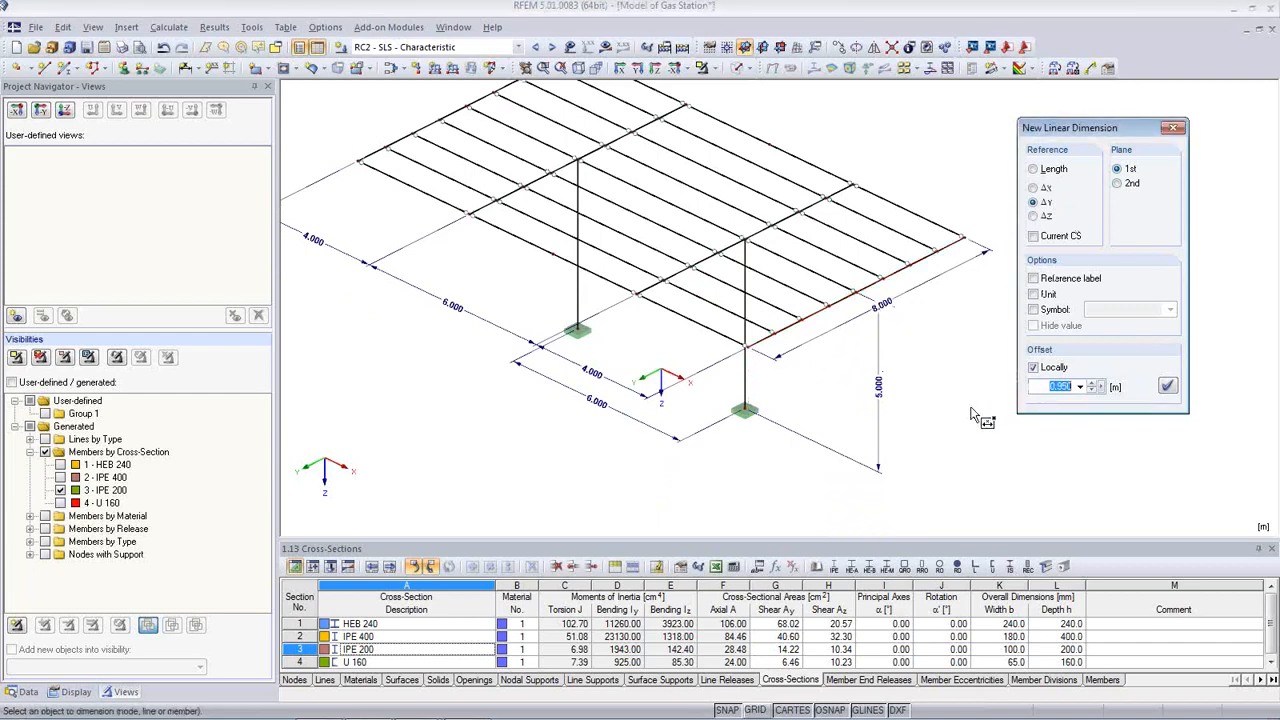
{"action": "key", "text": "Escape"}
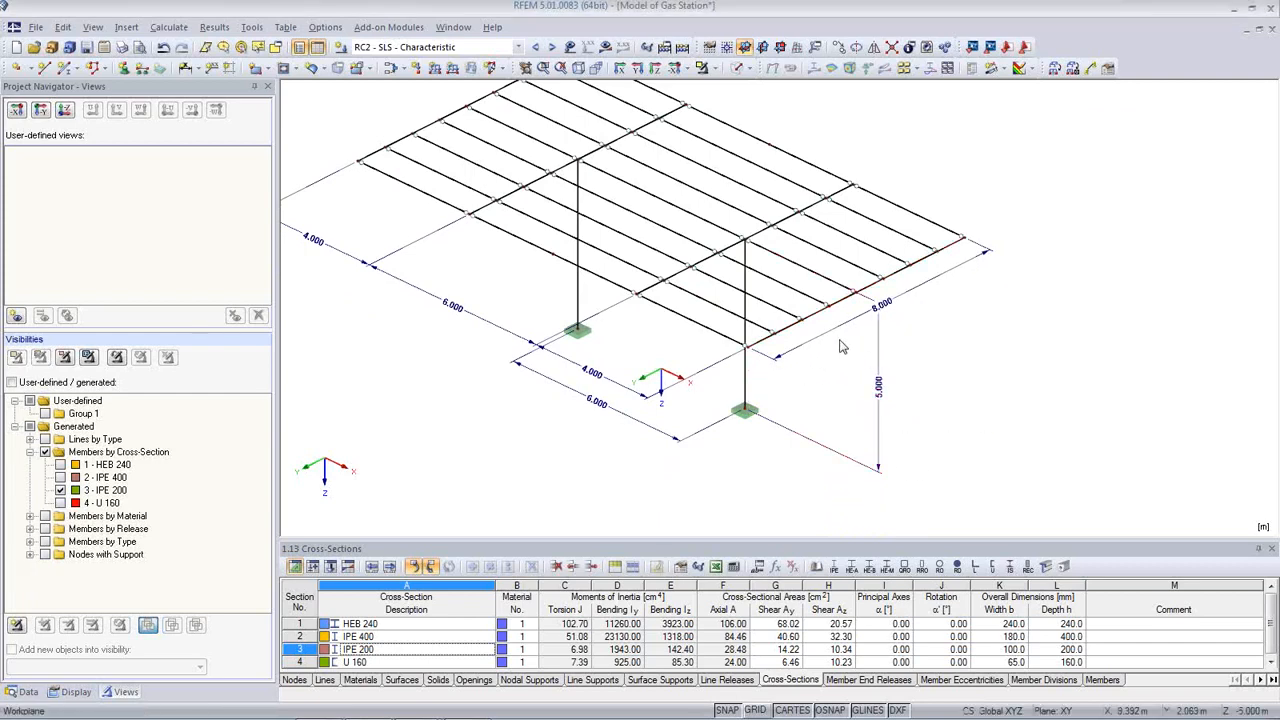
Step: Change the offset of the 8.000 m dimension
{"action": "double_click", "coordinate": [838, 332]}
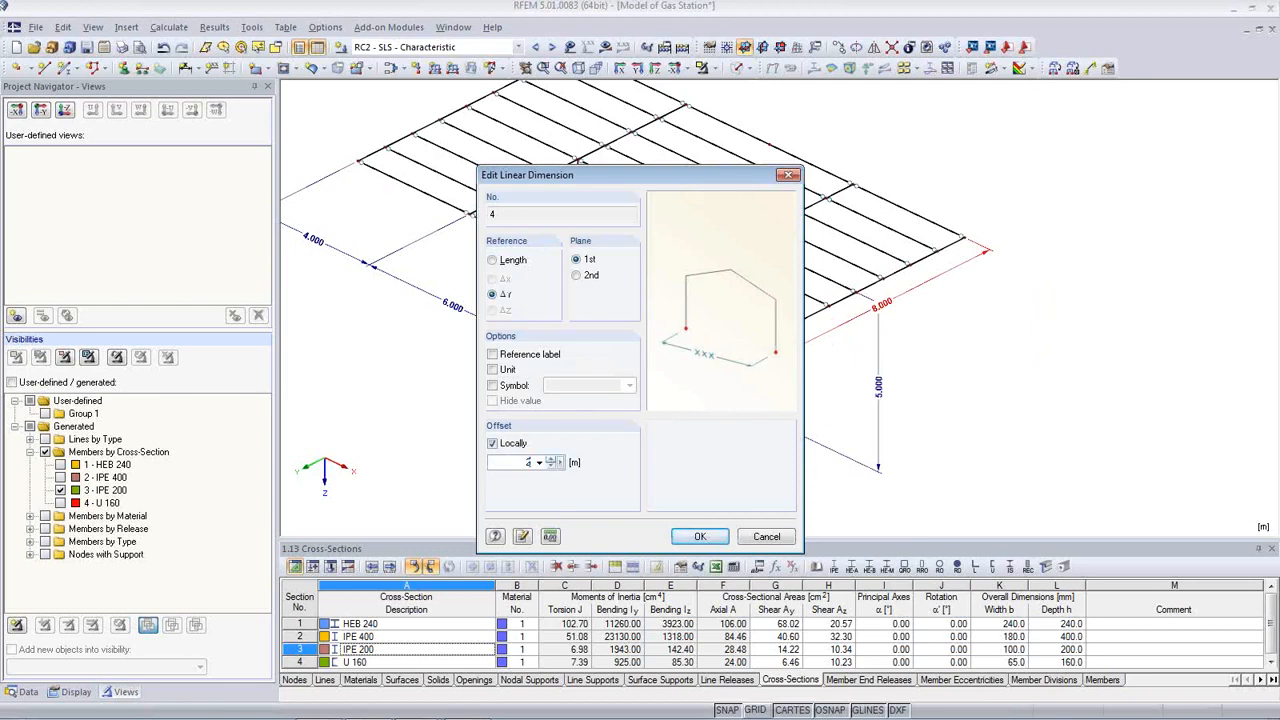
{"action": "left_click", "coordinate": [700, 537]}
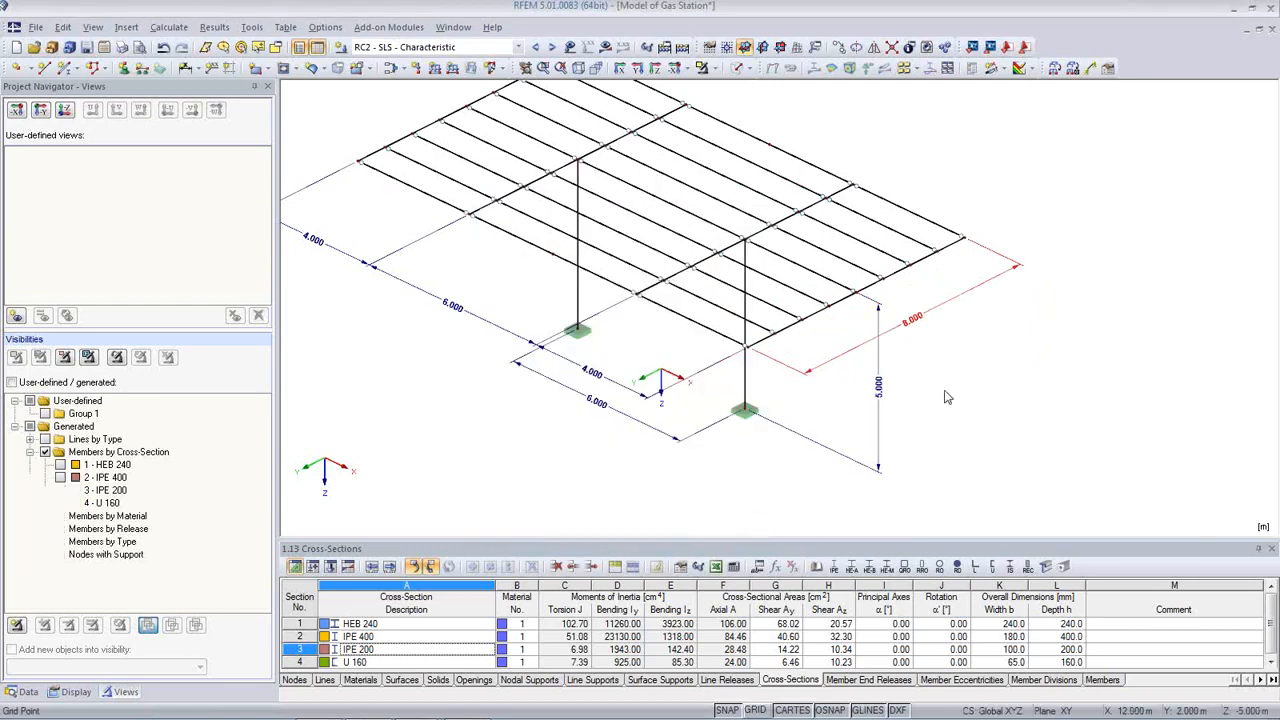
{"action": "middle_click_drag", "start_coordinate": [1022, 427], "coordinate": [1073, 416]}
{"action": "scroll", "coordinate": [1023, 448], "scroll_direction": "down", "scroll_amount": 1}
{"action": "scroll", "coordinate": [1026, 453], "scroll_direction": "down", "scroll_amount": 1}
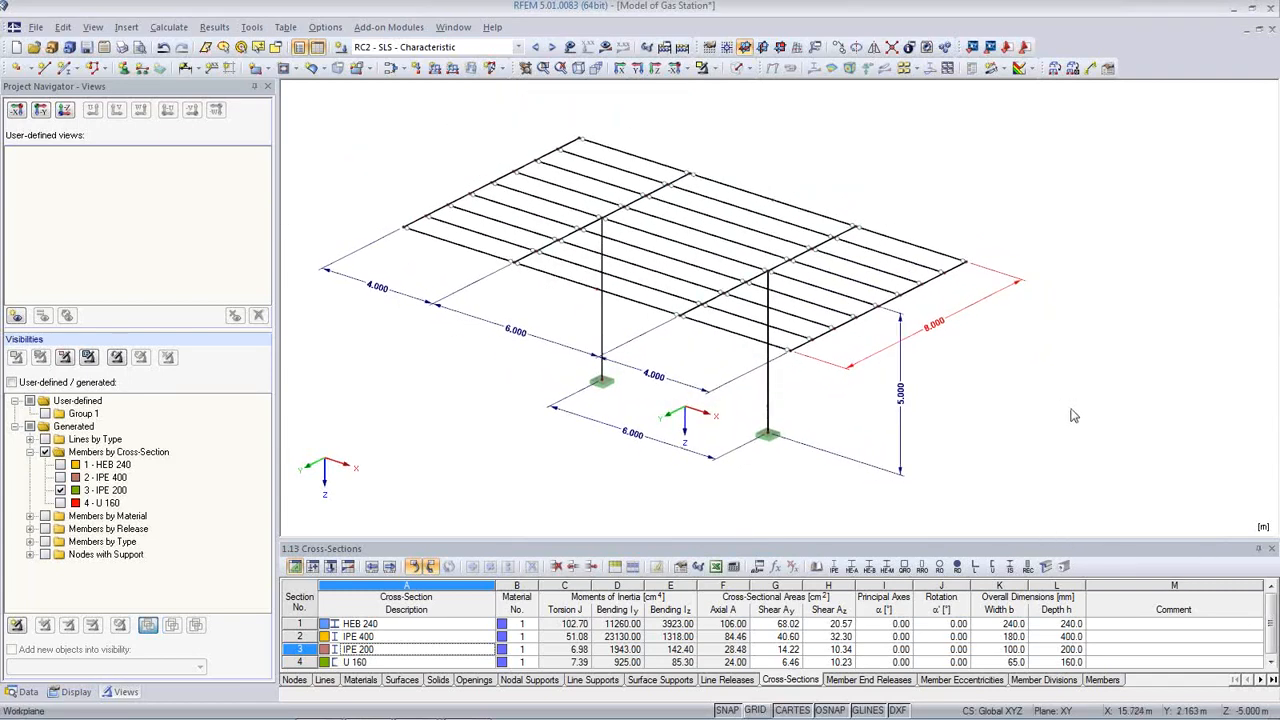
Step: Render members as solid sections and add the isometric model view to report PR1, showing the report
{"action": "left_click", "coordinate": [736, 68]}
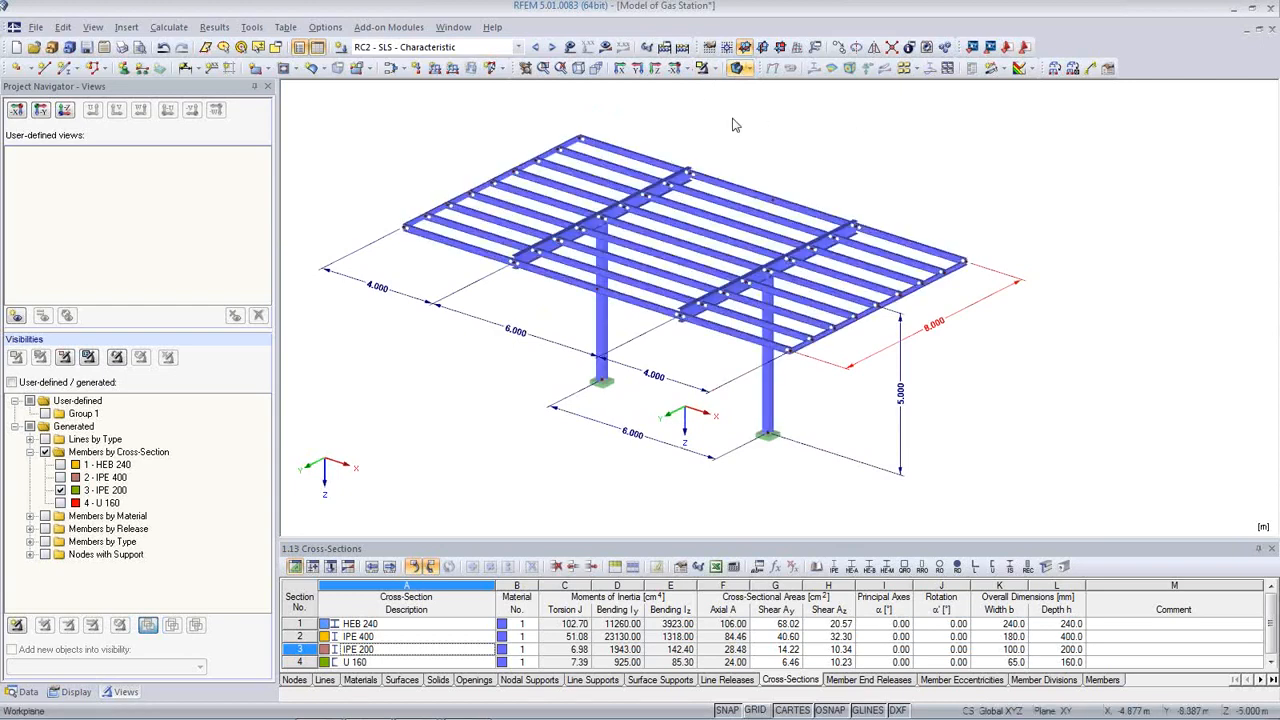
{"action": "left_click", "coordinate": [121, 48]}
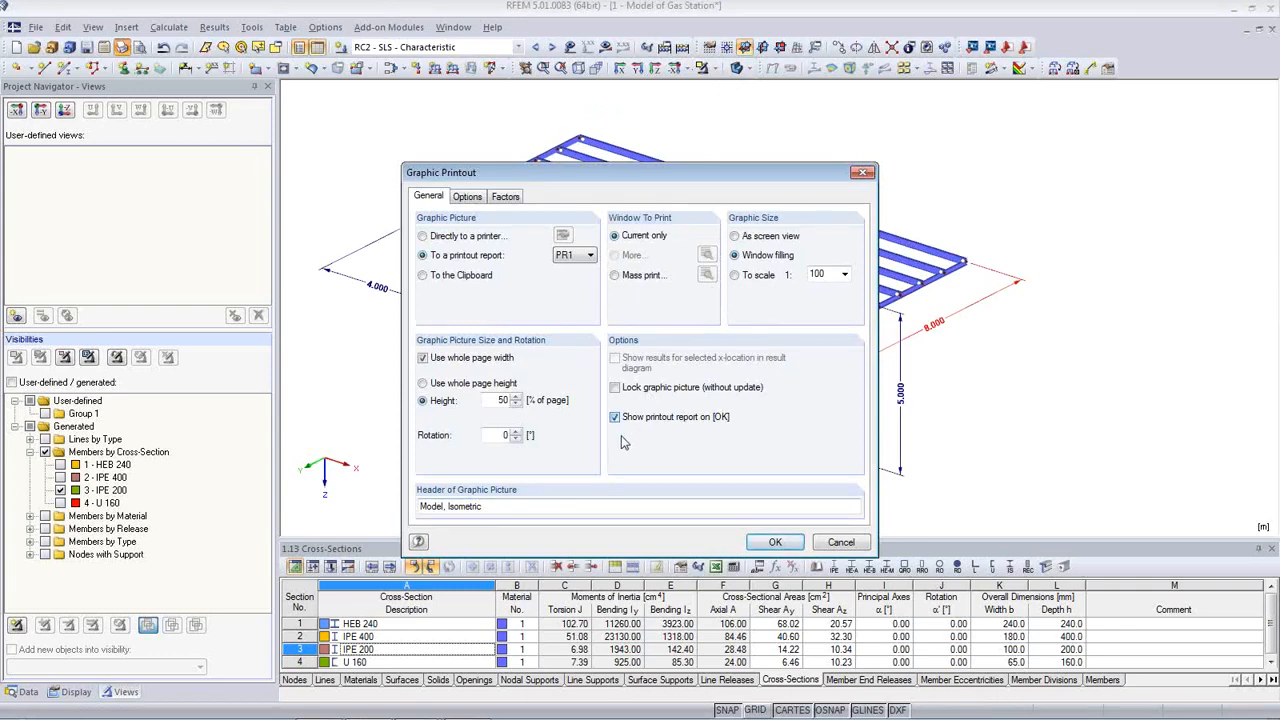
{"action": "left_click", "coordinate": [777, 541]}
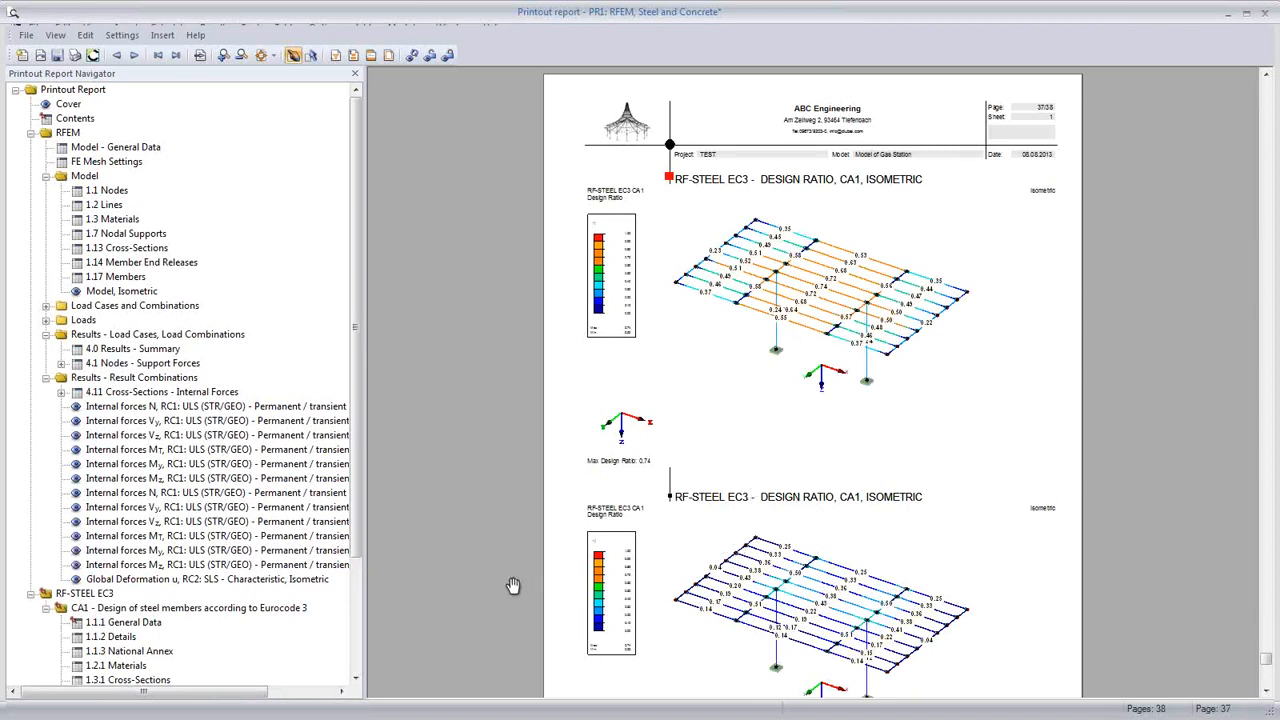
Step: Scroll the report preview back from page 37 to the 1.1.3 National Annex on page 32
{"action": "scroll", "coordinate": [750, 483], "scroll_direction": "down", "scroll_amount": 2}
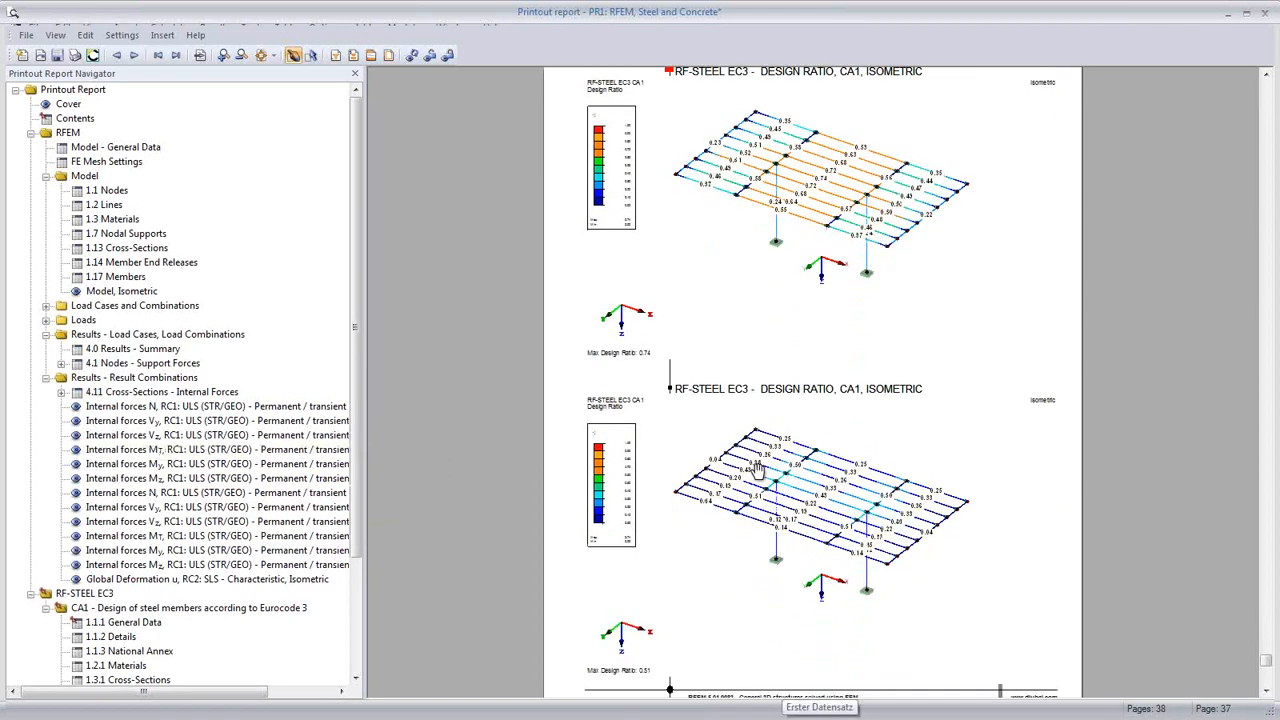
{"action": "scroll", "coordinate": [783, 432], "scroll_direction": "down", "scroll_amount": 20}
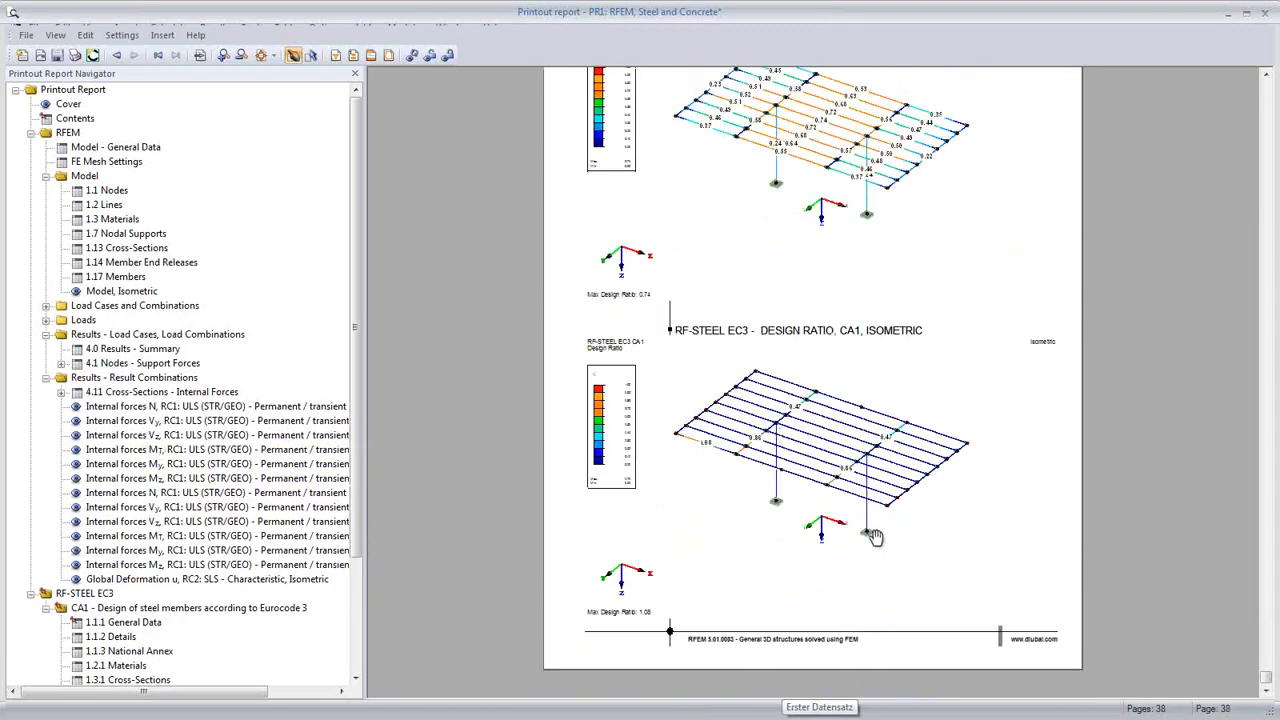
{"action": "scroll", "coordinate": [875, 537], "scroll_direction": "up", "scroll_amount": 20}
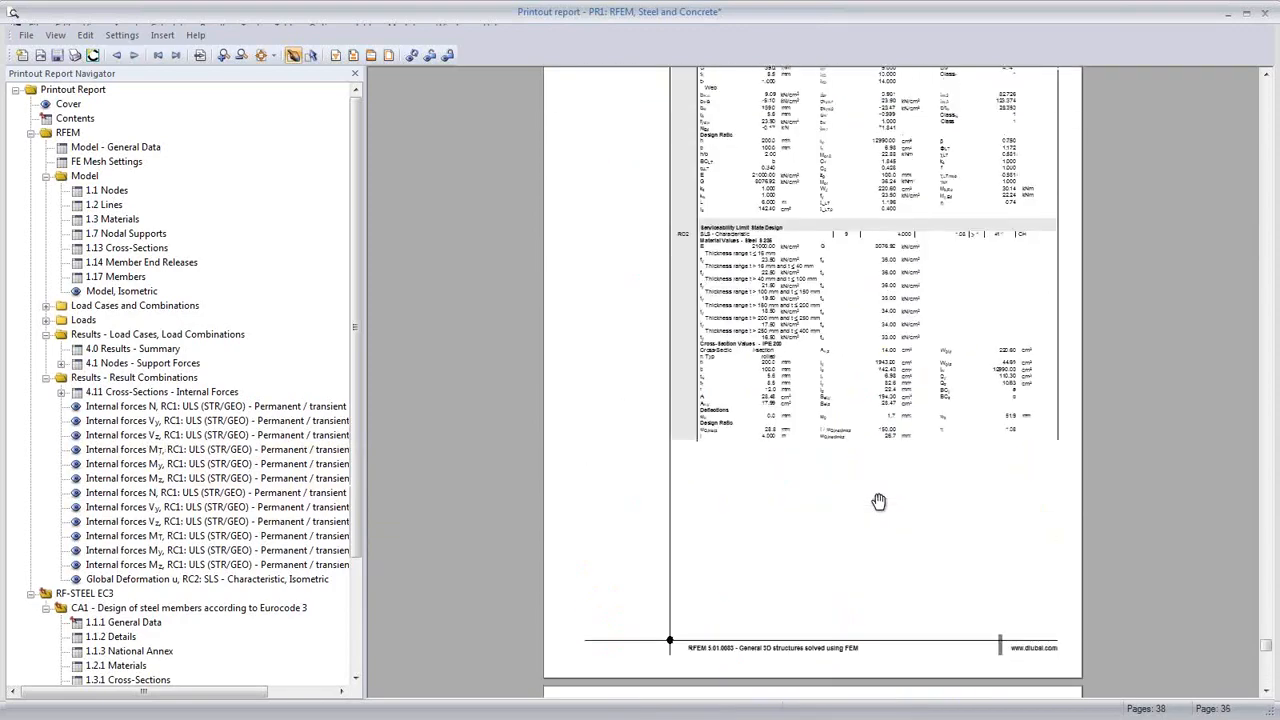
{"action": "scroll", "coordinate": [878, 501], "scroll_direction": "up", "scroll_amount": 10}
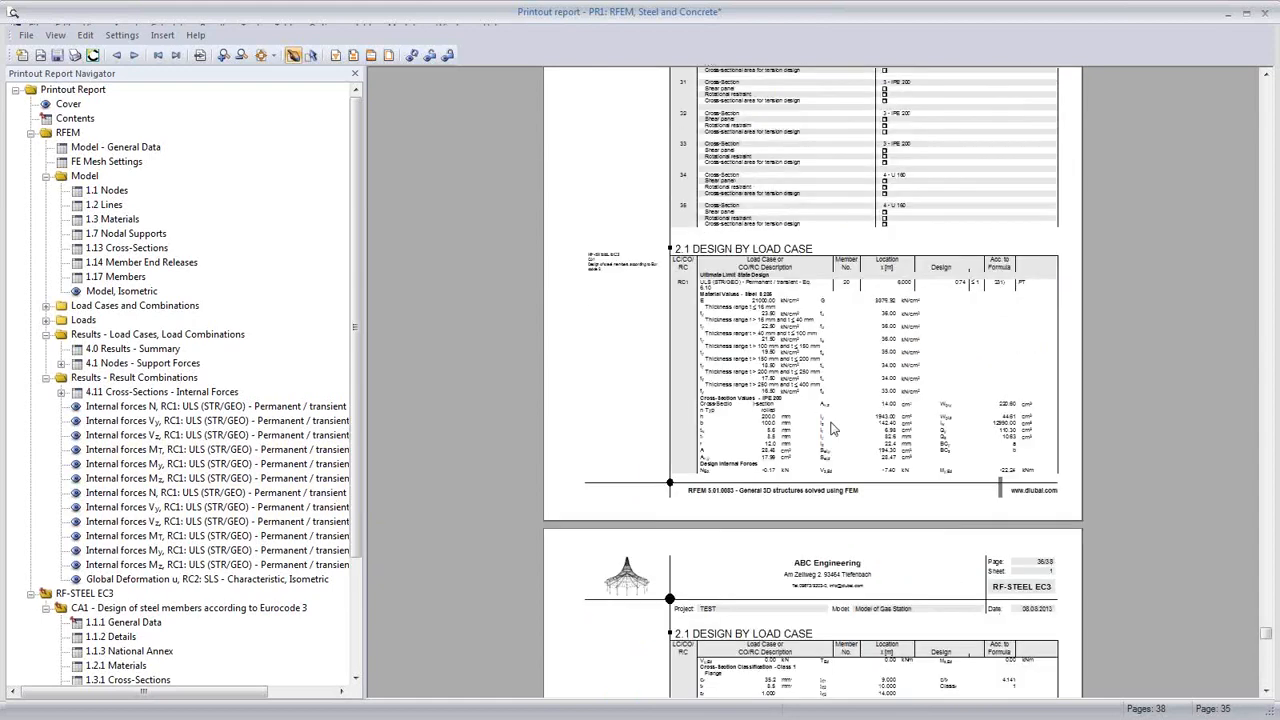
{"action": "scroll", "coordinate": [830, 428], "scroll_direction": "up", "scroll_amount": 10}
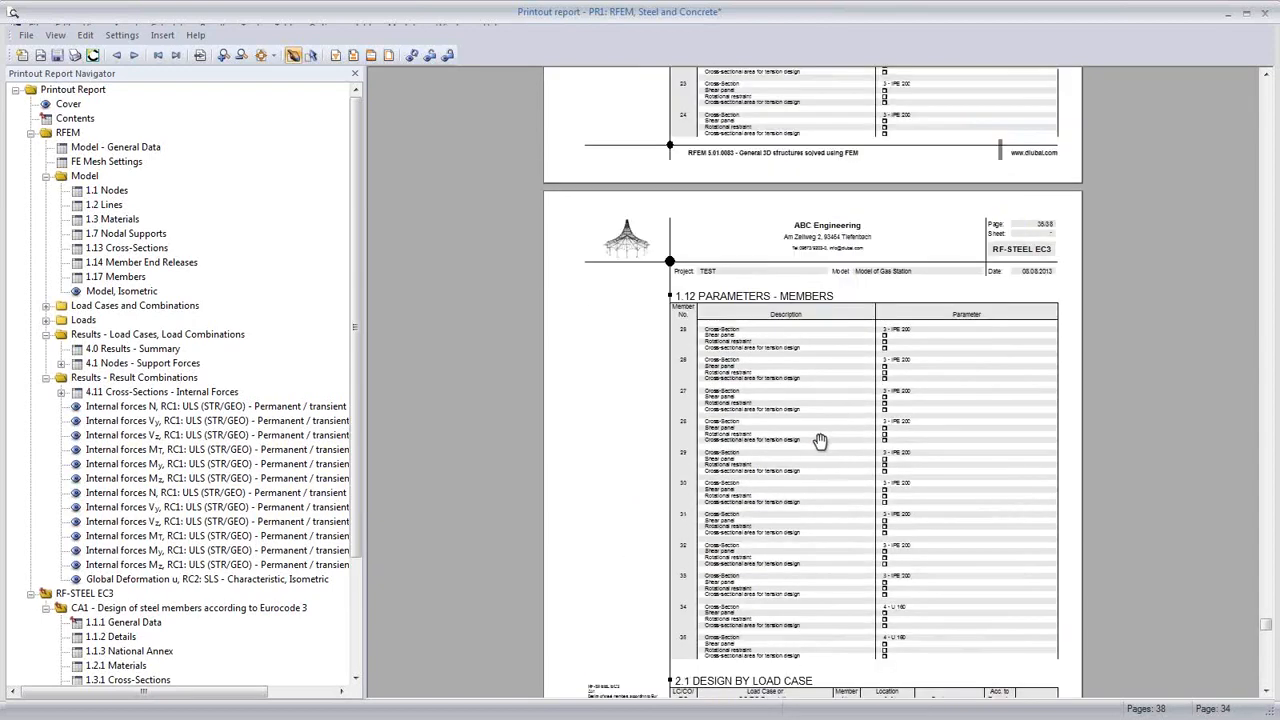
{"action": "scroll", "coordinate": [820, 441], "scroll_direction": "up", "scroll_amount": 1, "text": "ctrl"}
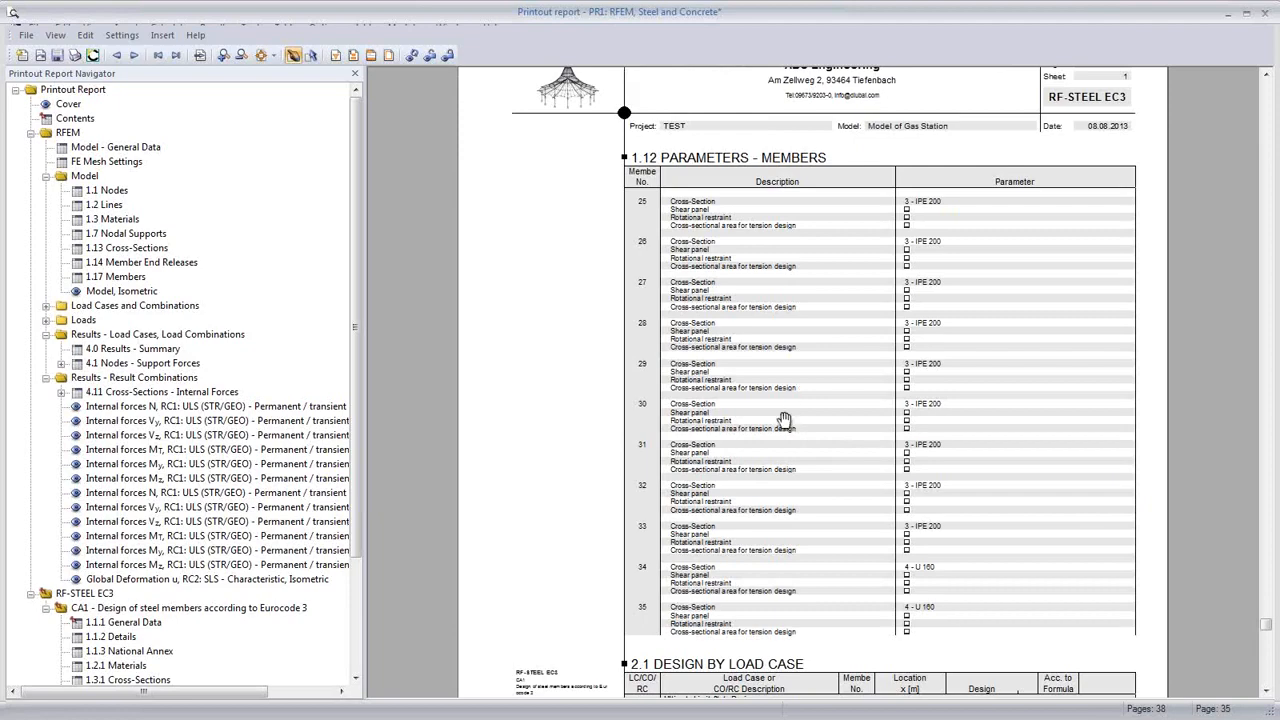
{"action": "scroll", "coordinate": [820, 360], "scroll_direction": "up", "scroll_amount": 10}
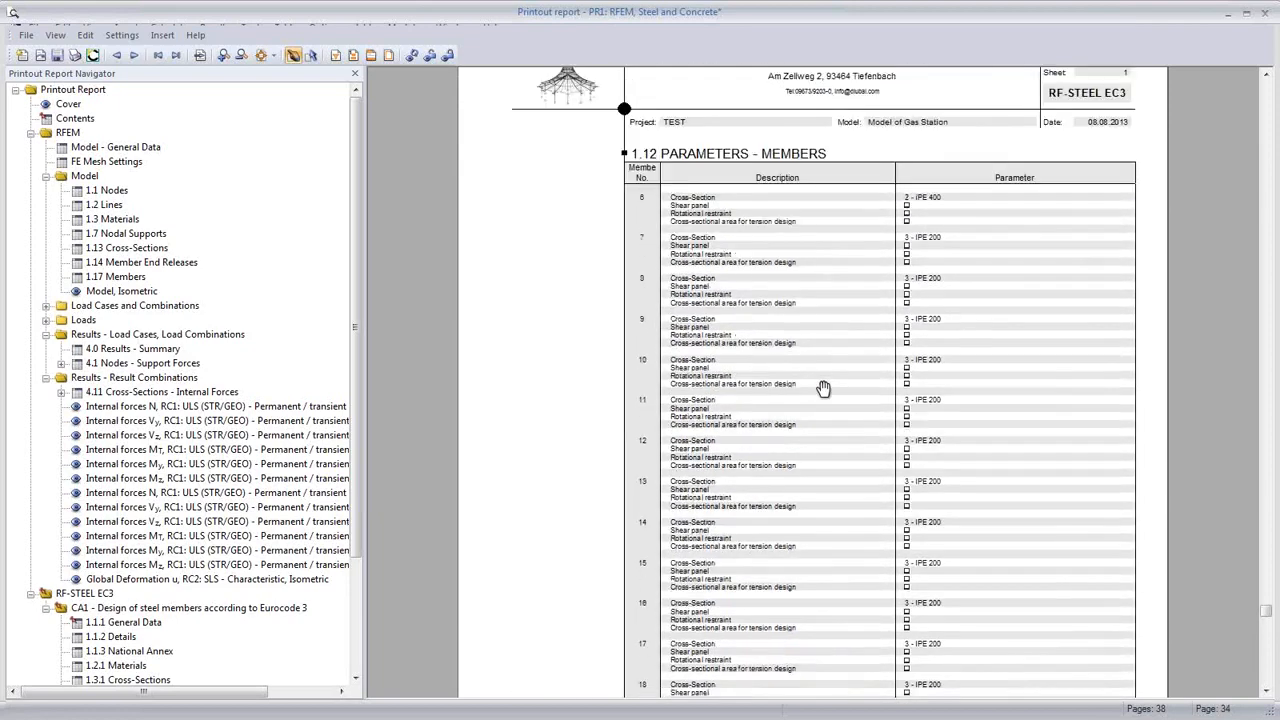
{"action": "scroll", "coordinate": [822, 388], "scroll_direction": "up", "scroll_amount": 10}
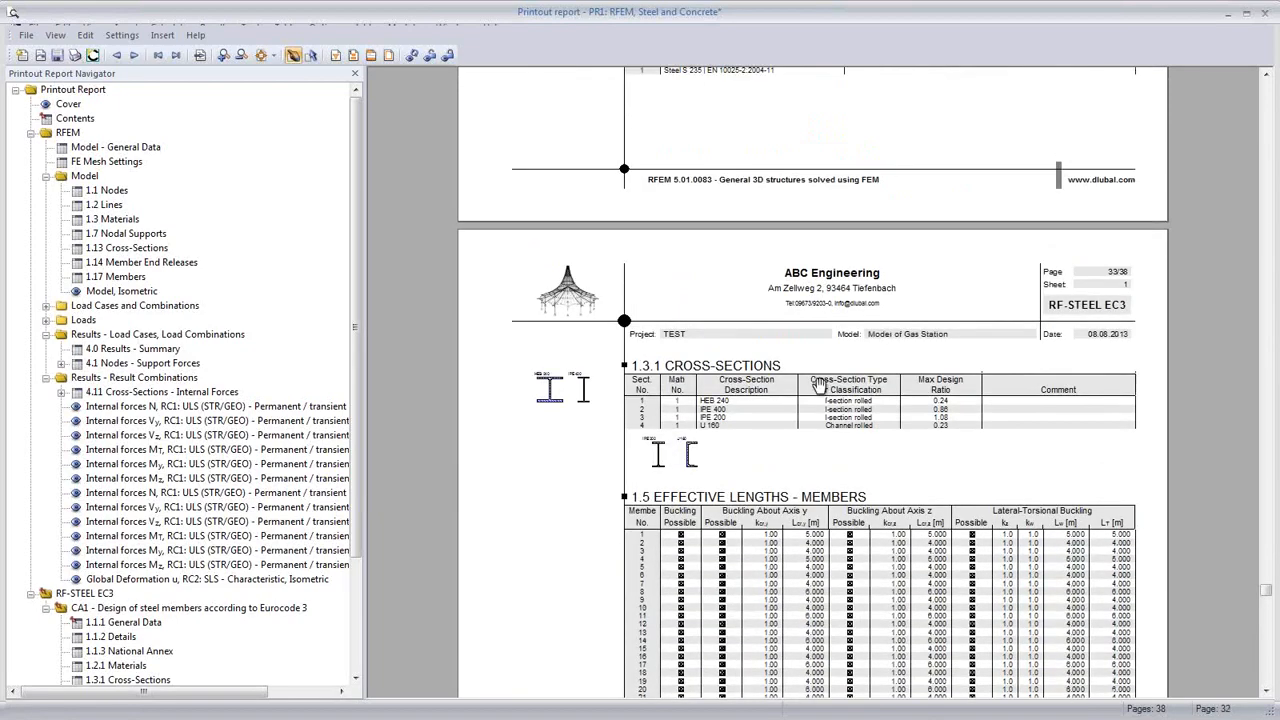
{"action": "scroll", "coordinate": [752, 398], "scroll_direction": "up", "scroll_amount": 5}
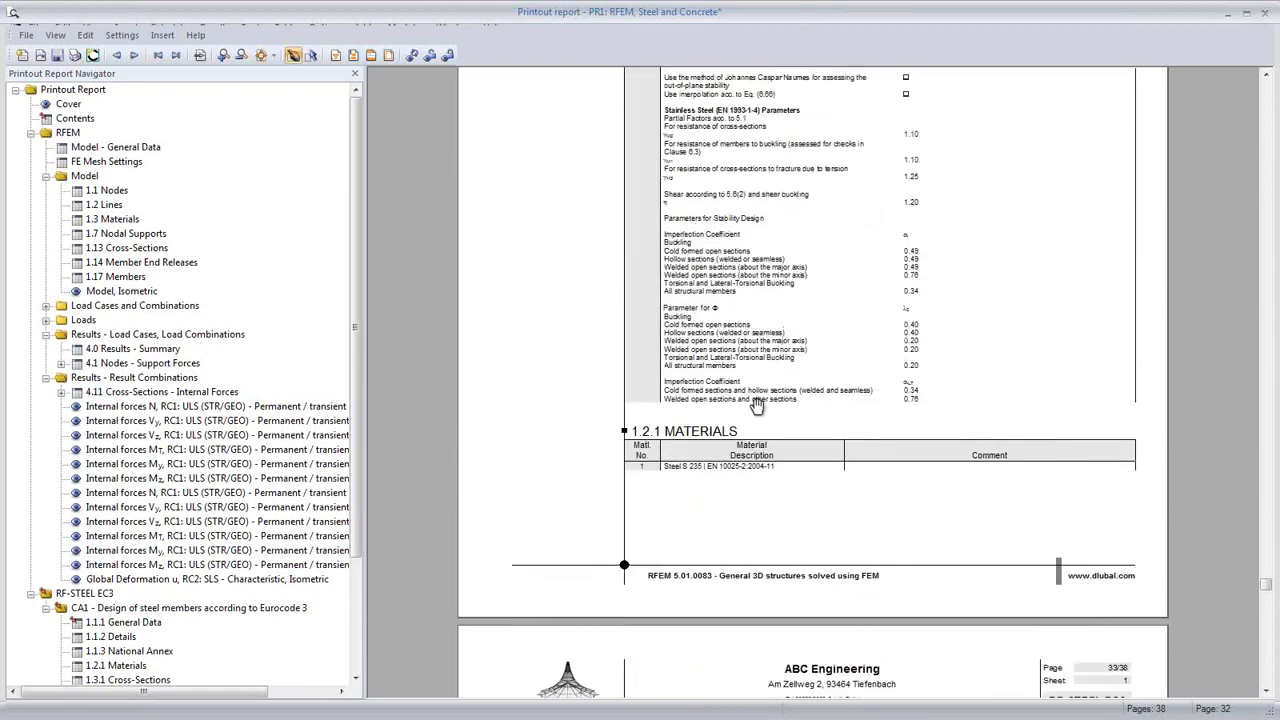
{"action": "scroll", "coordinate": [756, 404], "scroll_direction": "up", "scroll_amount": 6}
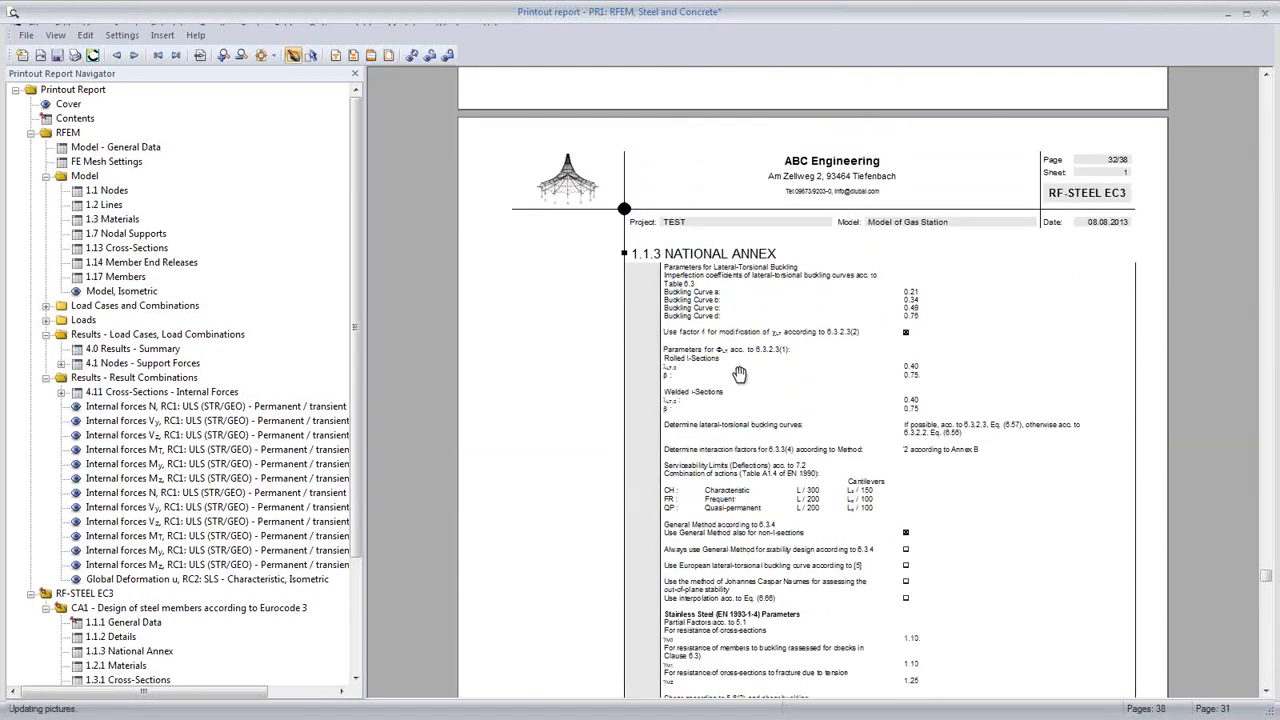
{"action": "scroll", "coordinate": [739, 374], "scroll_direction": "up", "scroll_amount": 2, "text": "ctrl"}
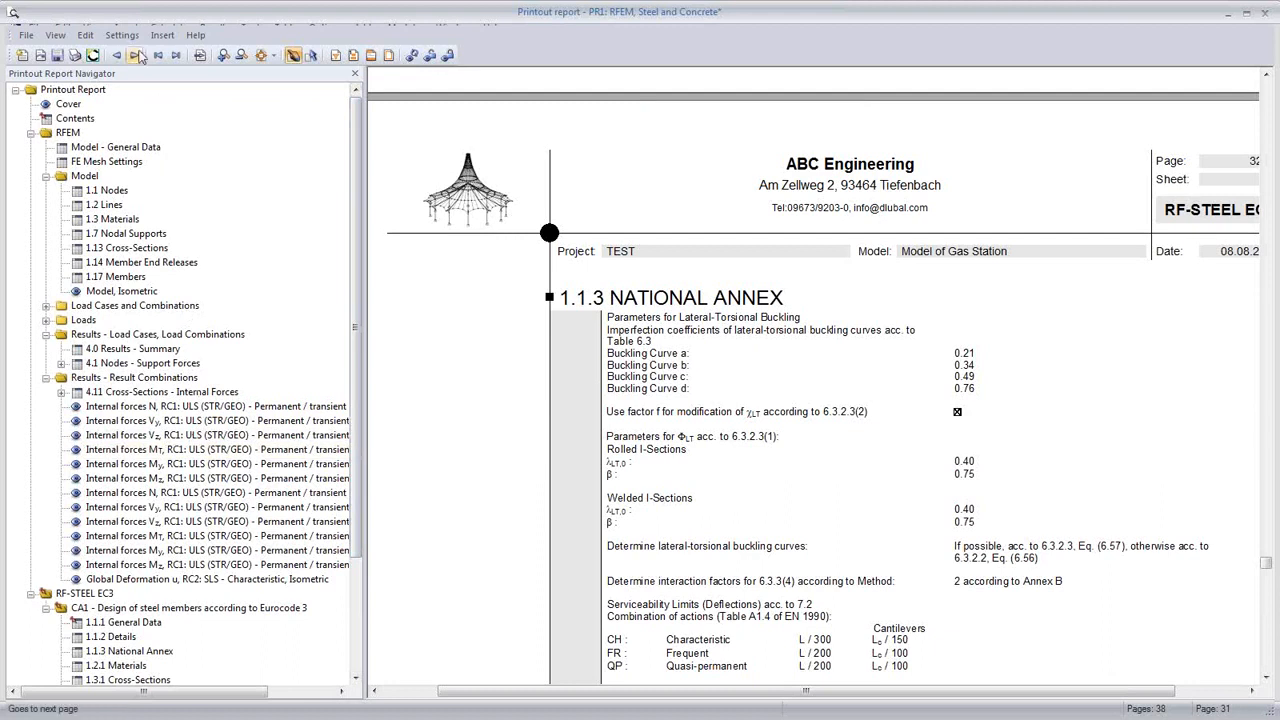
Step: Zoom the report to 100% then fit page, and jump to the RC1 Internal forces N graphic on page 24
{"action": "left_click", "coordinate": [55, 35]}
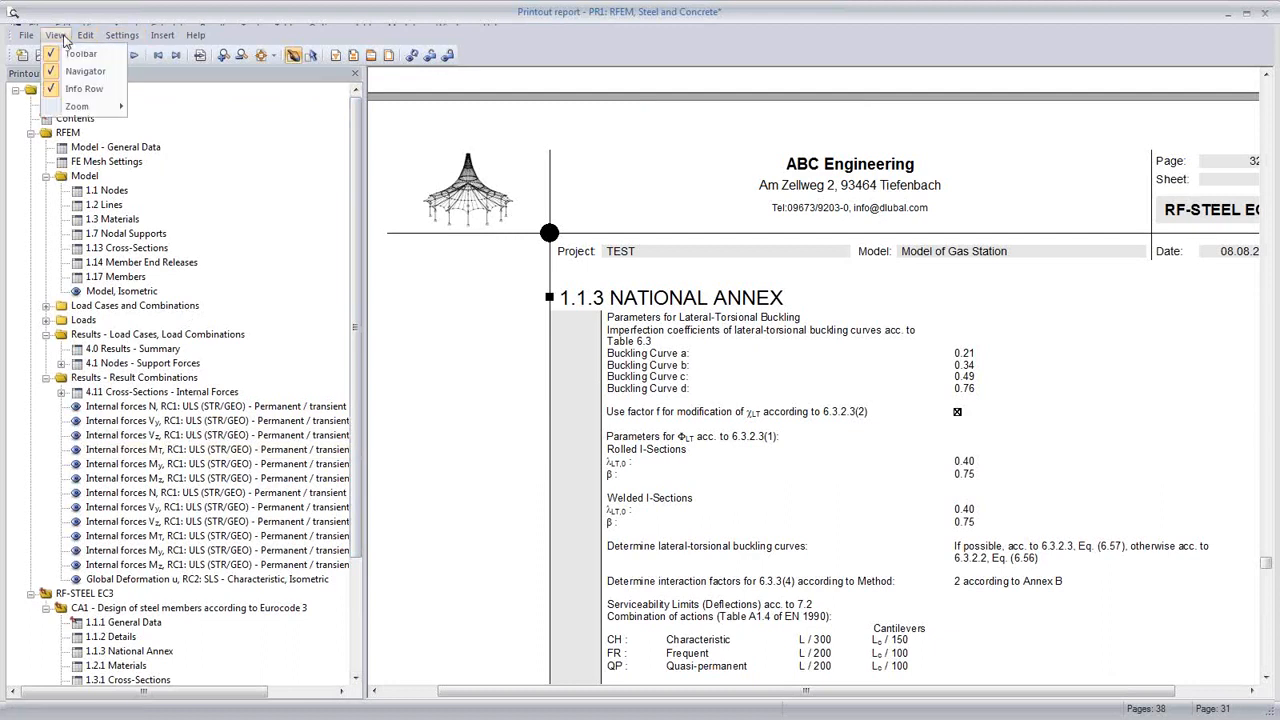
{"action": "mouse_move", "coordinate": [80, 106]}
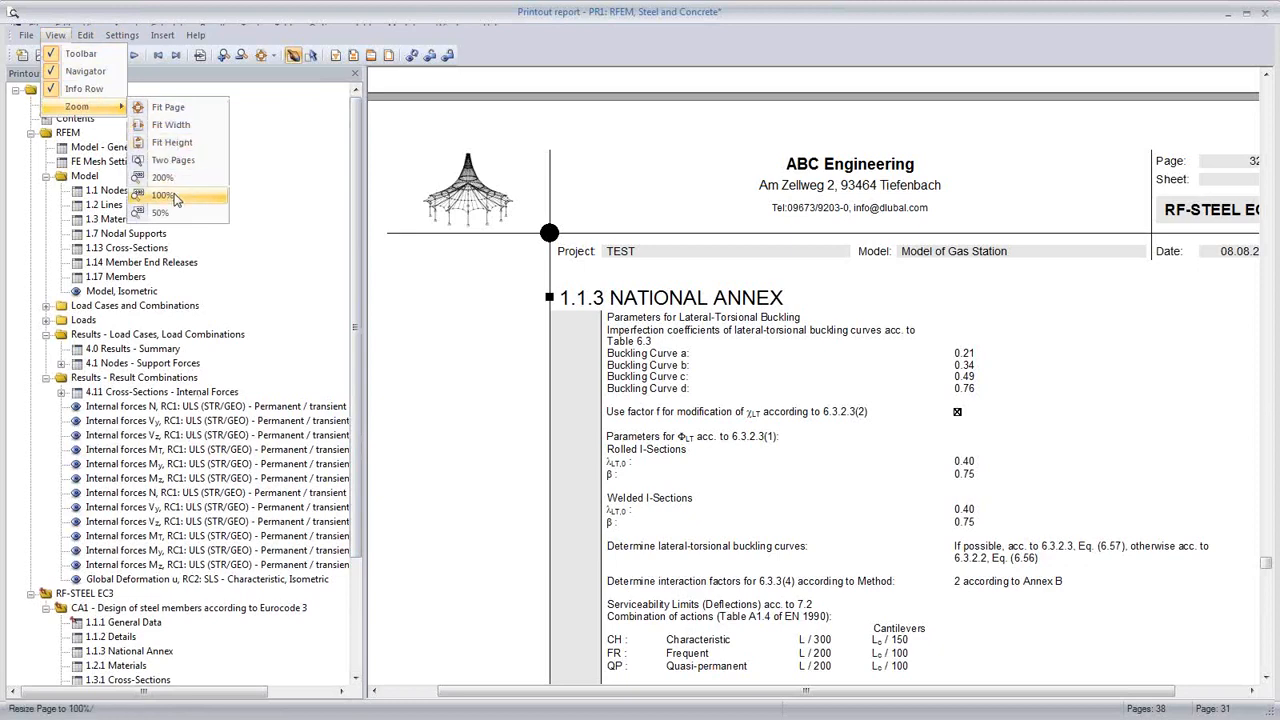
{"action": "left_click", "coordinate": [175, 197]}
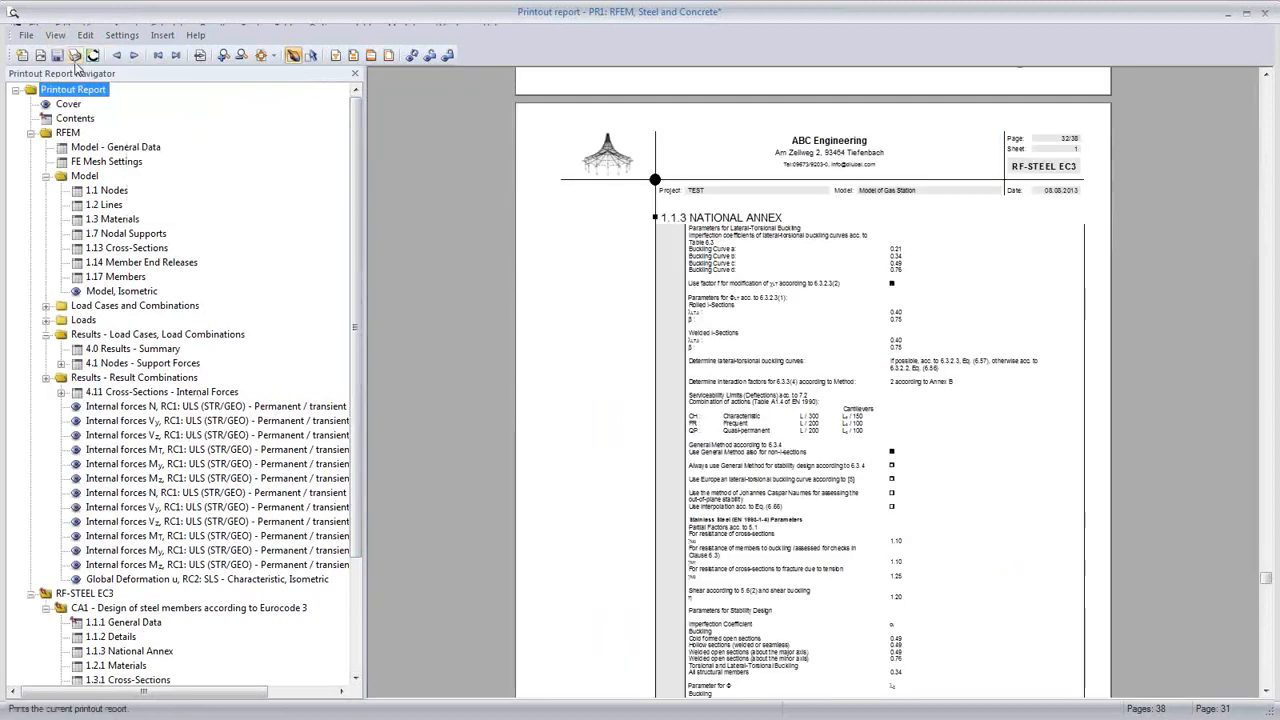
{"action": "left_click", "coordinate": [55, 35]}
{"action": "mouse_move", "coordinate": [80, 106]}
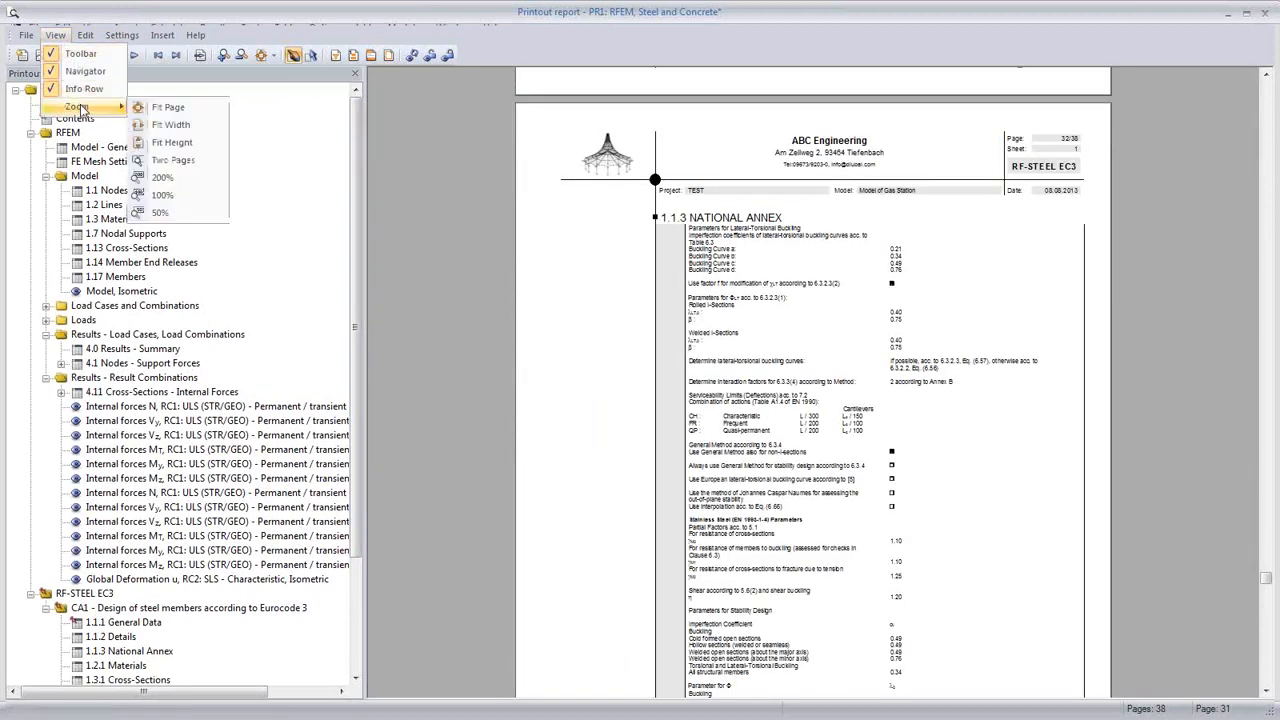
{"action": "left_click", "coordinate": [172, 109]}
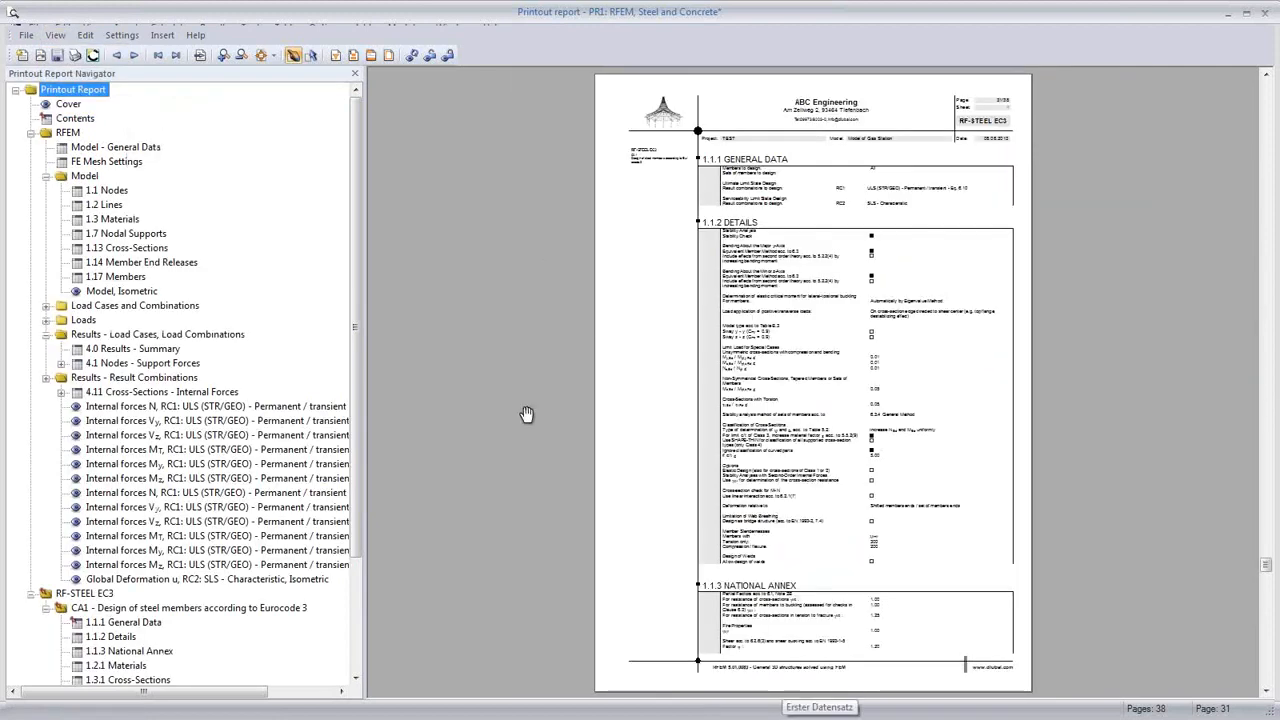
{"action": "left_click", "coordinate": [165, 407]}
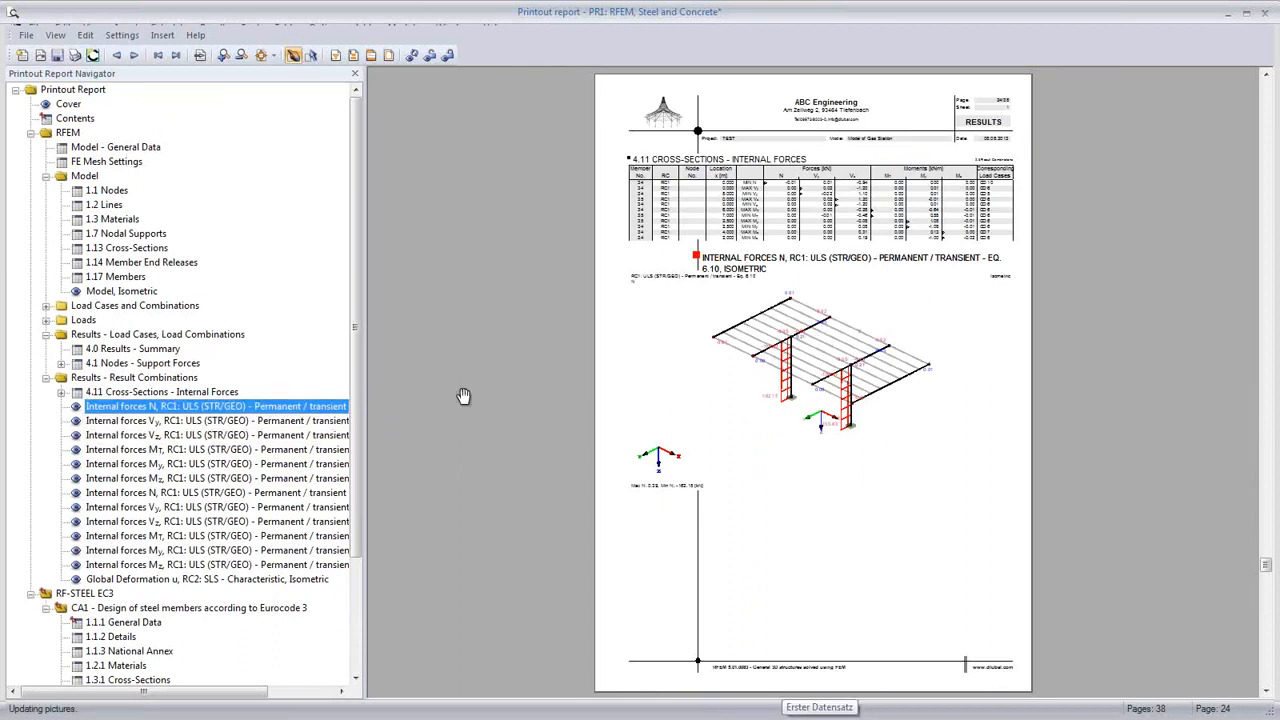
Step: Start the RC1 Internal forces N graphic on a new page and scroll through the rebuilt 39-page report
{"action": "right_click", "coordinate": [200, 410]}
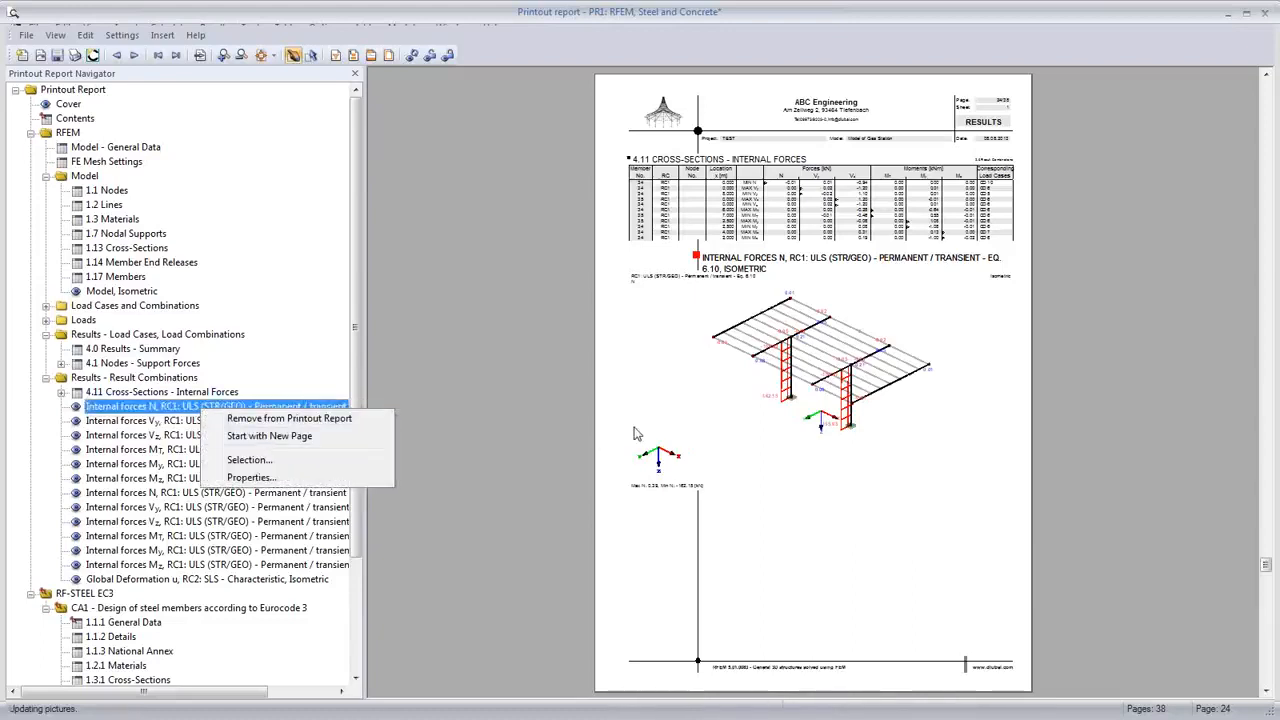
{"action": "left_click", "coordinate": [634, 428]}
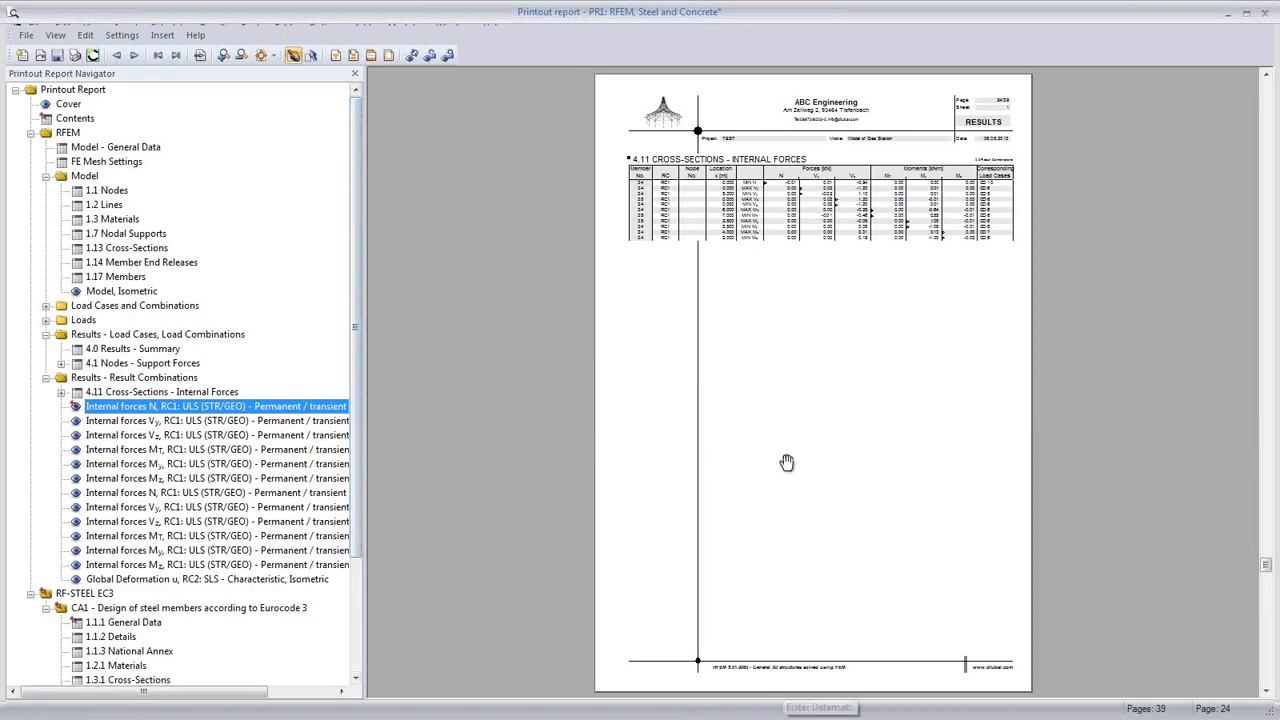
{"action": "scroll", "coordinate": [740, 464], "scroll_direction": "down", "scroll_amount": 3}
{"action": "scroll", "coordinate": [787, 465], "scroll_direction": "down", "scroll_amount": 5}
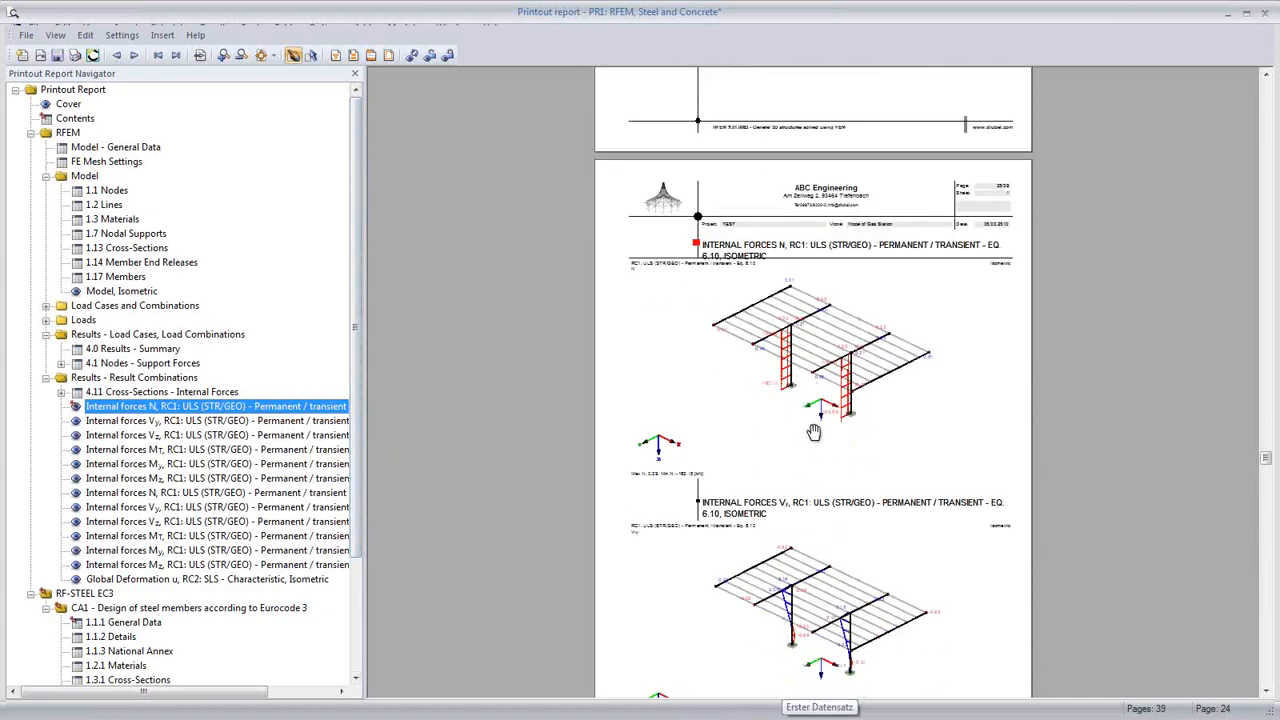
{"action": "scroll", "coordinate": [812, 432], "scroll_direction": "down", "scroll_amount": 2}
{"action": "scroll", "coordinate": [815, 437], "scroll_direction": "down", "scroll_amount": 13}
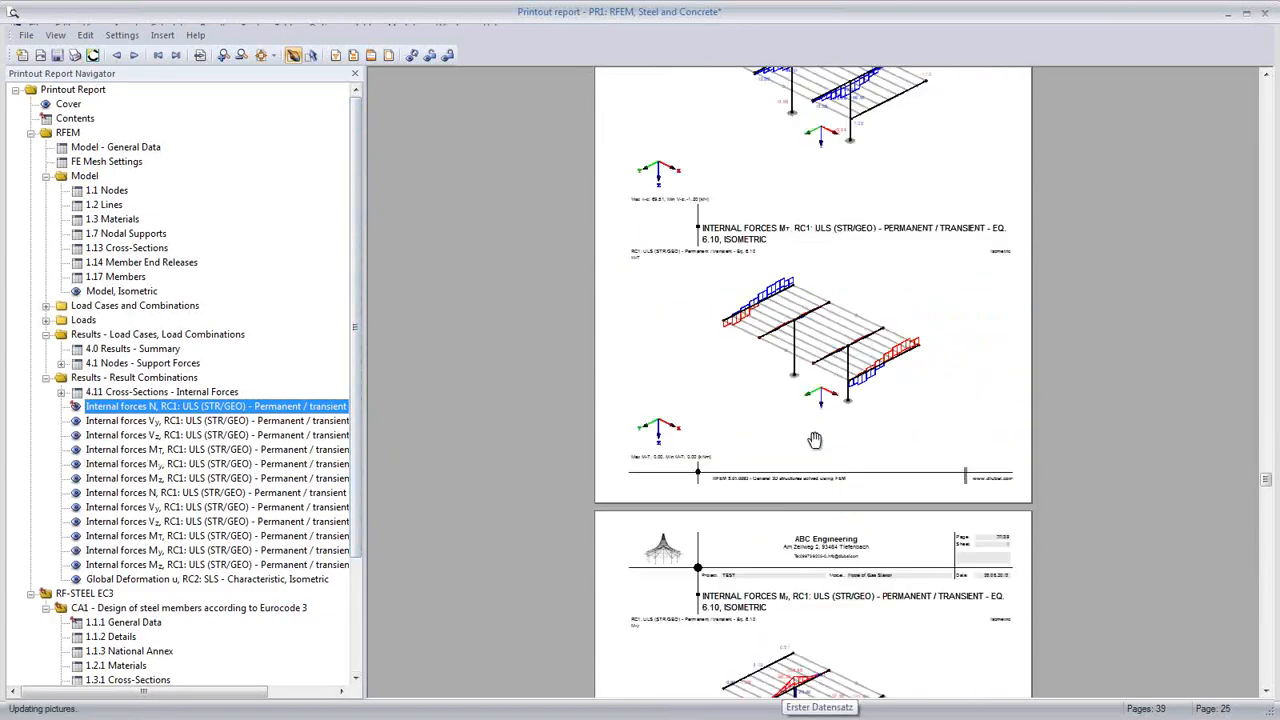
{"action": "scroll", "coordinate": [815, 441], "scroll_direction": "down", "scroll_amount": 15}
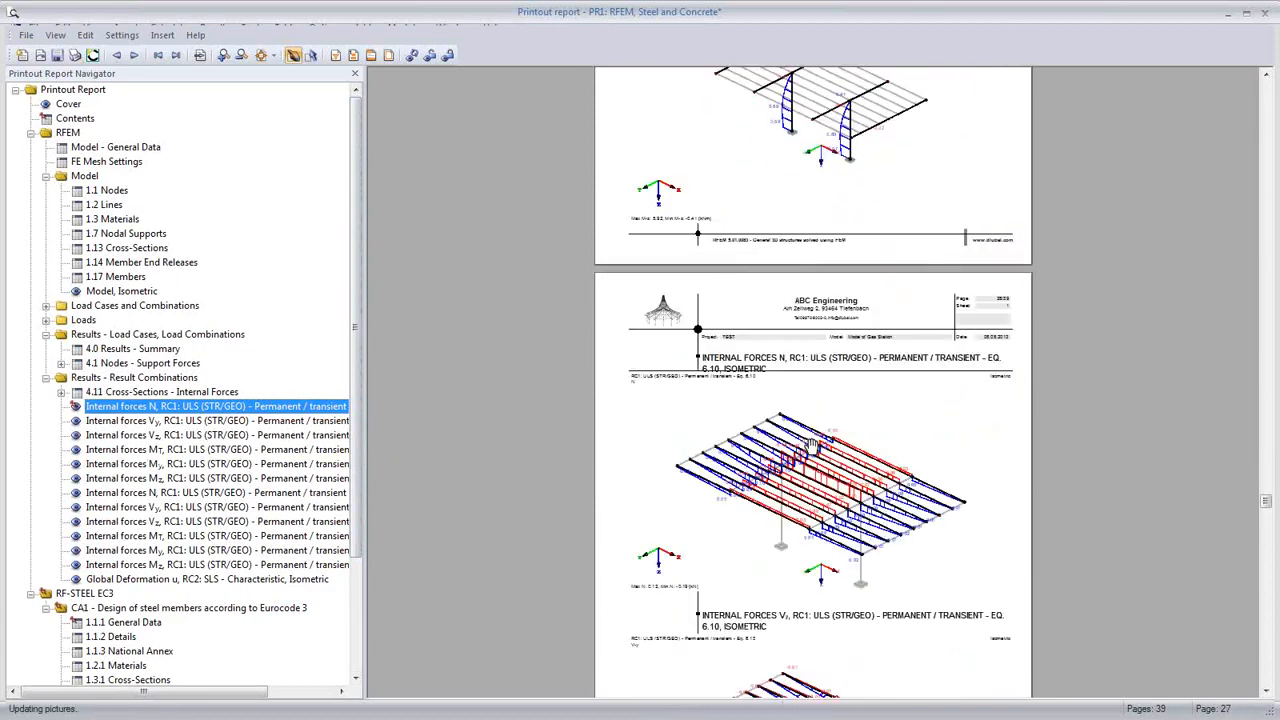
{"action": "scroll", "coordinate": [812, 445], "scroll_direction": "down", "scroll_amount": 11}
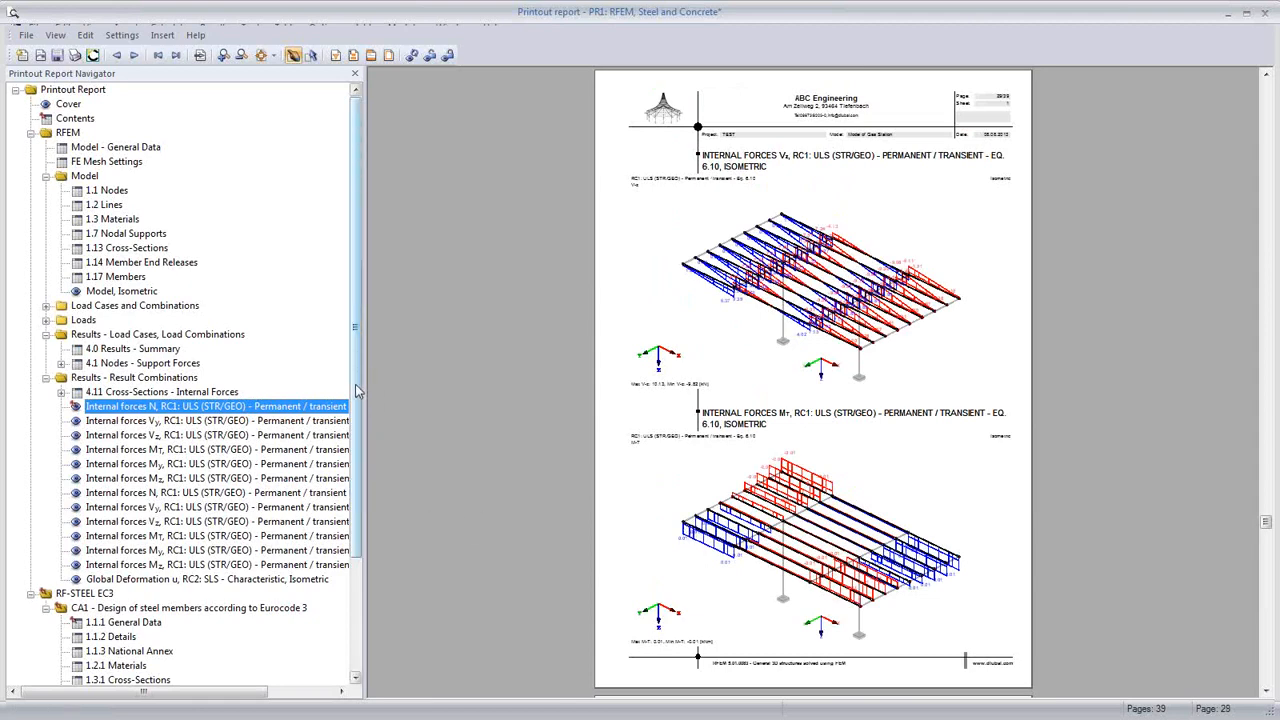
{"action": "left_click_drag", "start_coordinate": [356, 385], "coordinate": [365, 330]}
{"action": "left_click", "coordinate": [336, 56]}
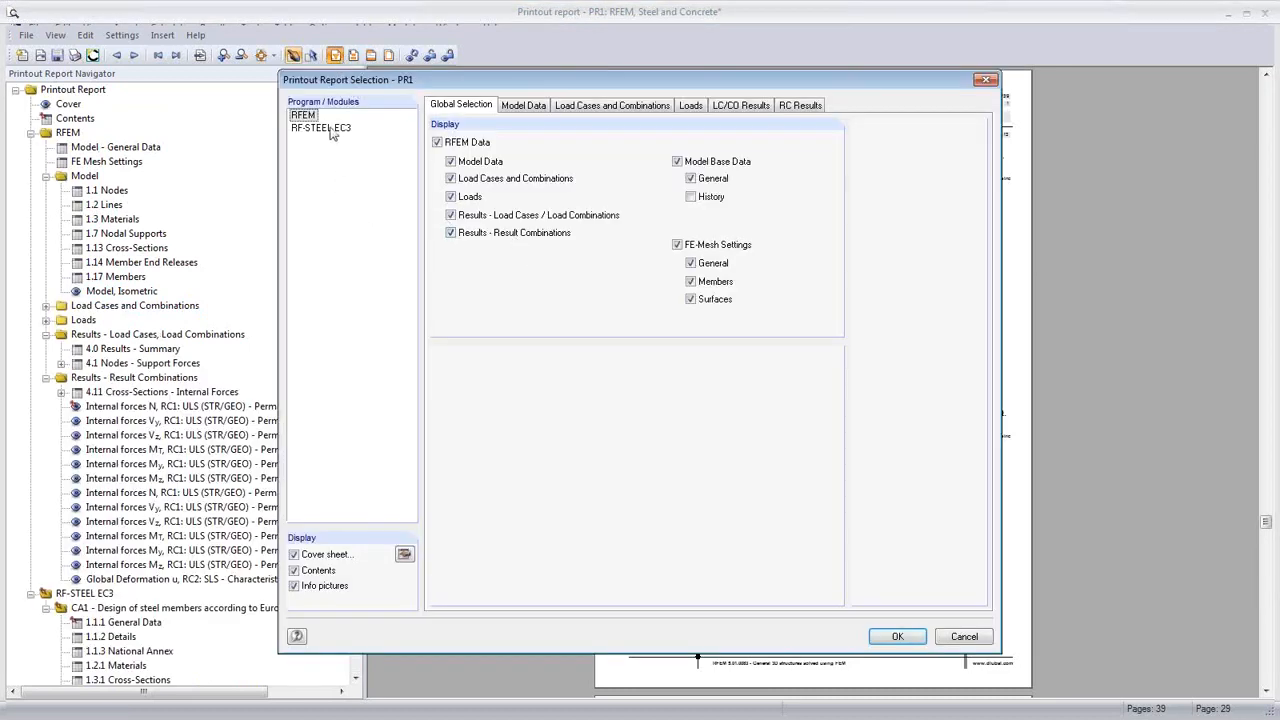
{"action": "left_click", "coordinate": [333, 129]}
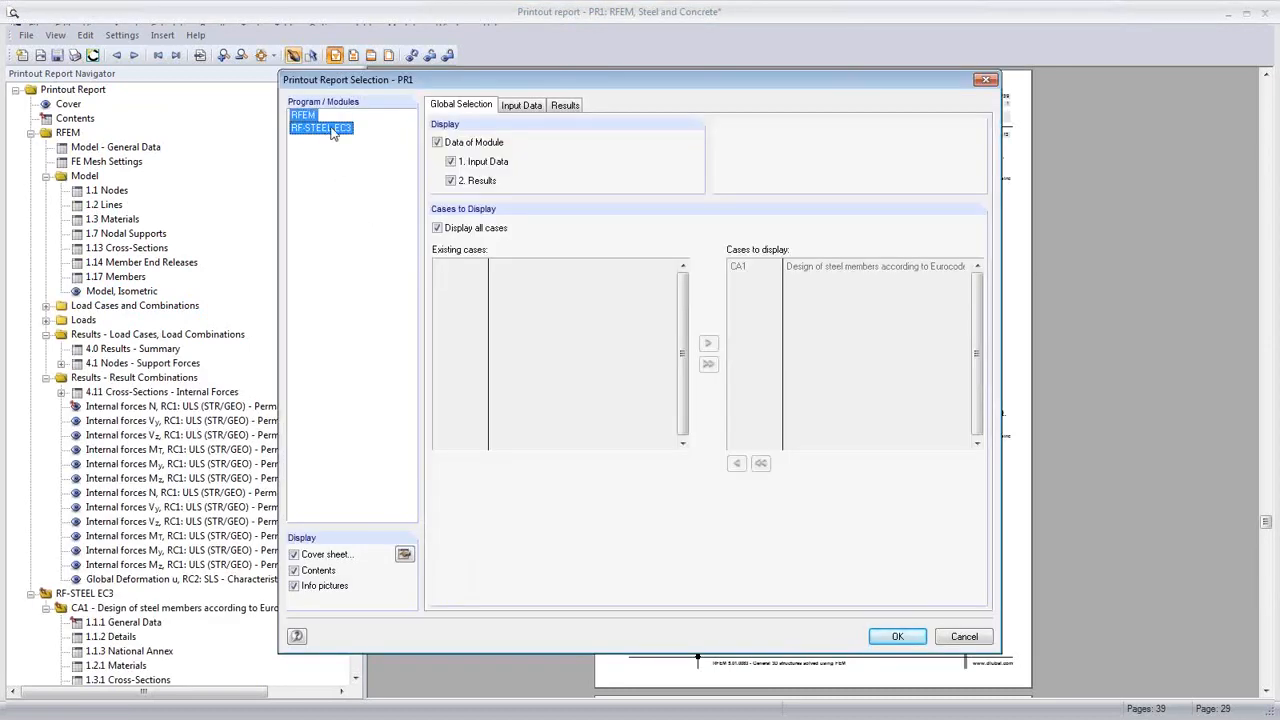
{"action": "left_click", "coordinate": [524, 106]}
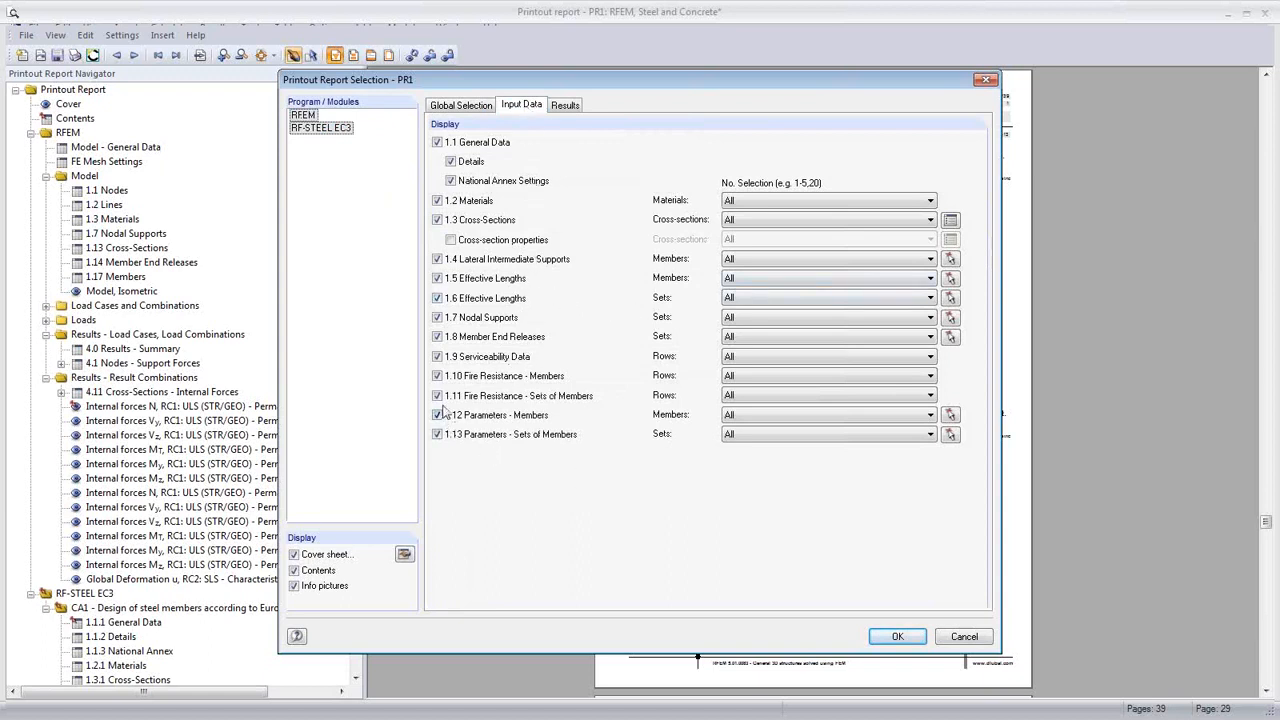
{"action": "left_click", "coordinate": [436, 376]}
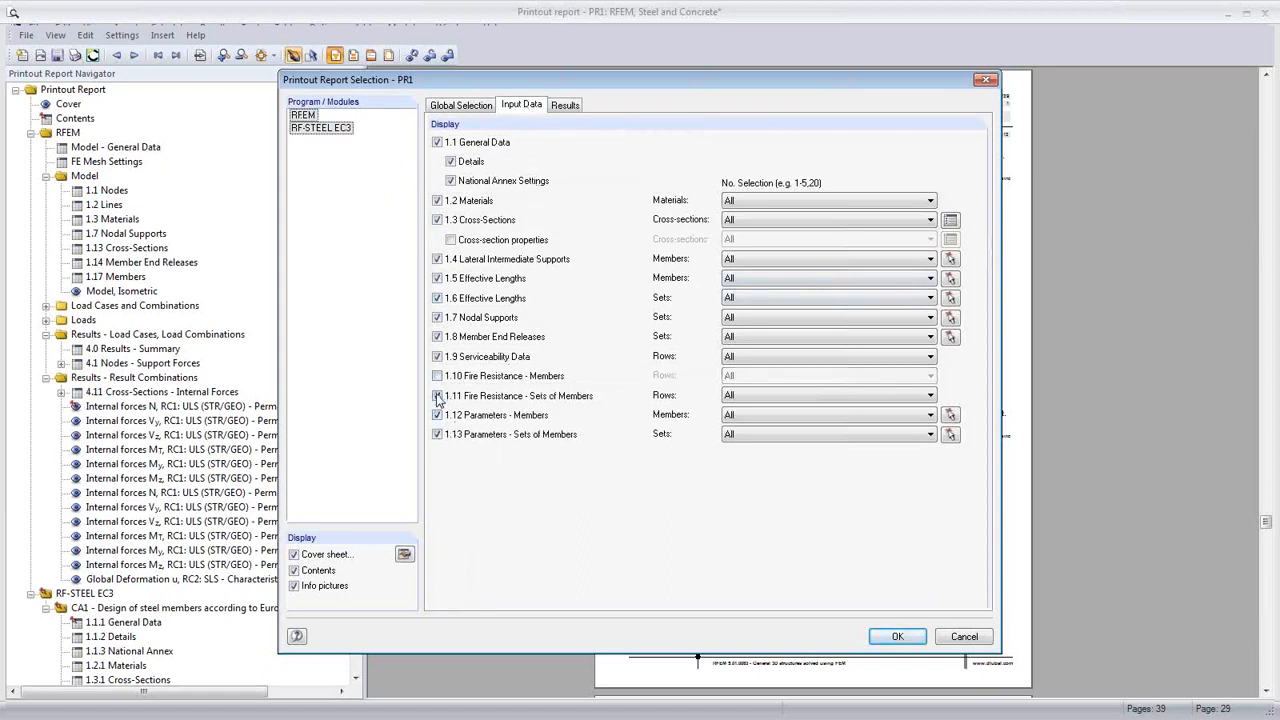
{"action": "left_click", "coordinate": [437, 396]}
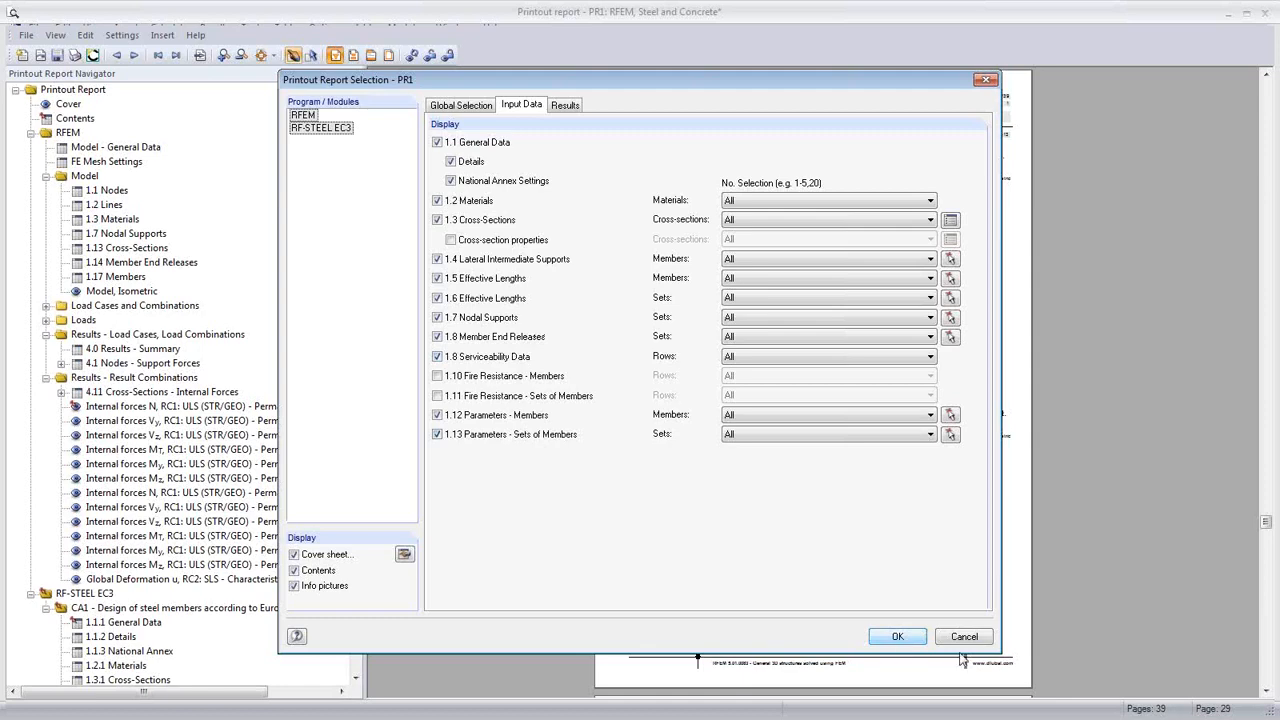
{"action": "left_click", "coordinate": [958, 642]}
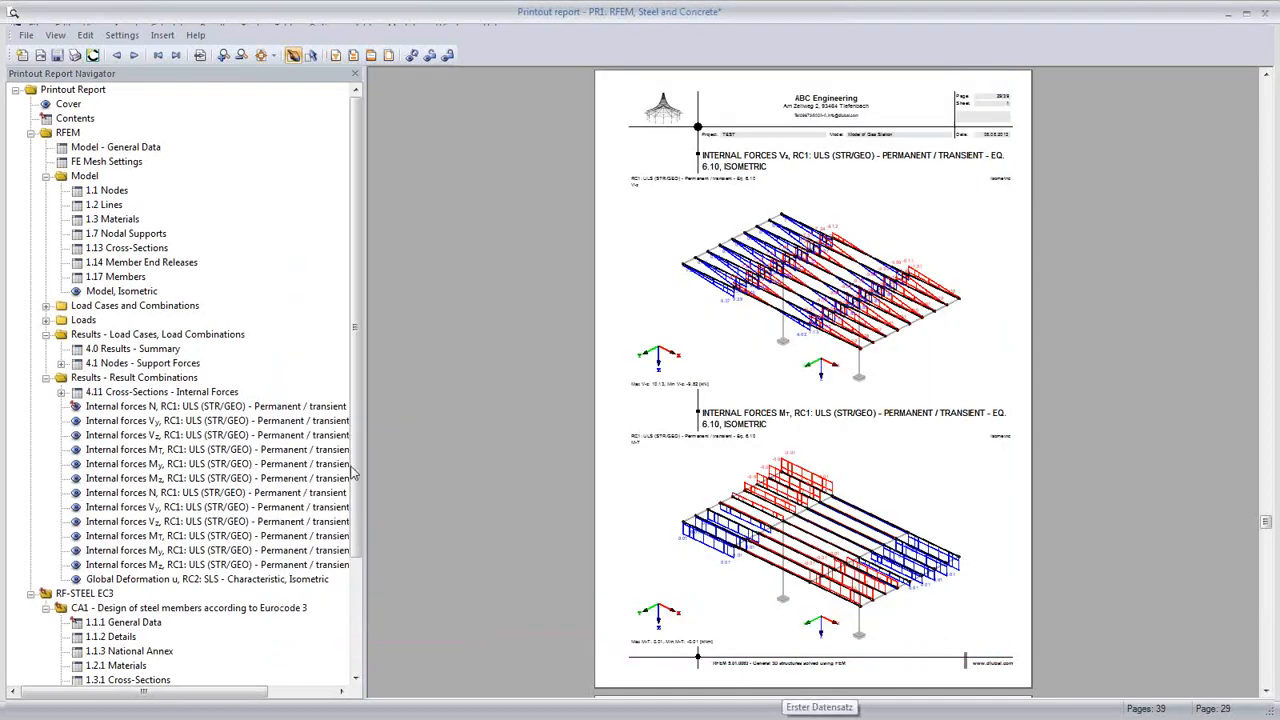
{"action": "left_click", "coordinate": [73, 106]}
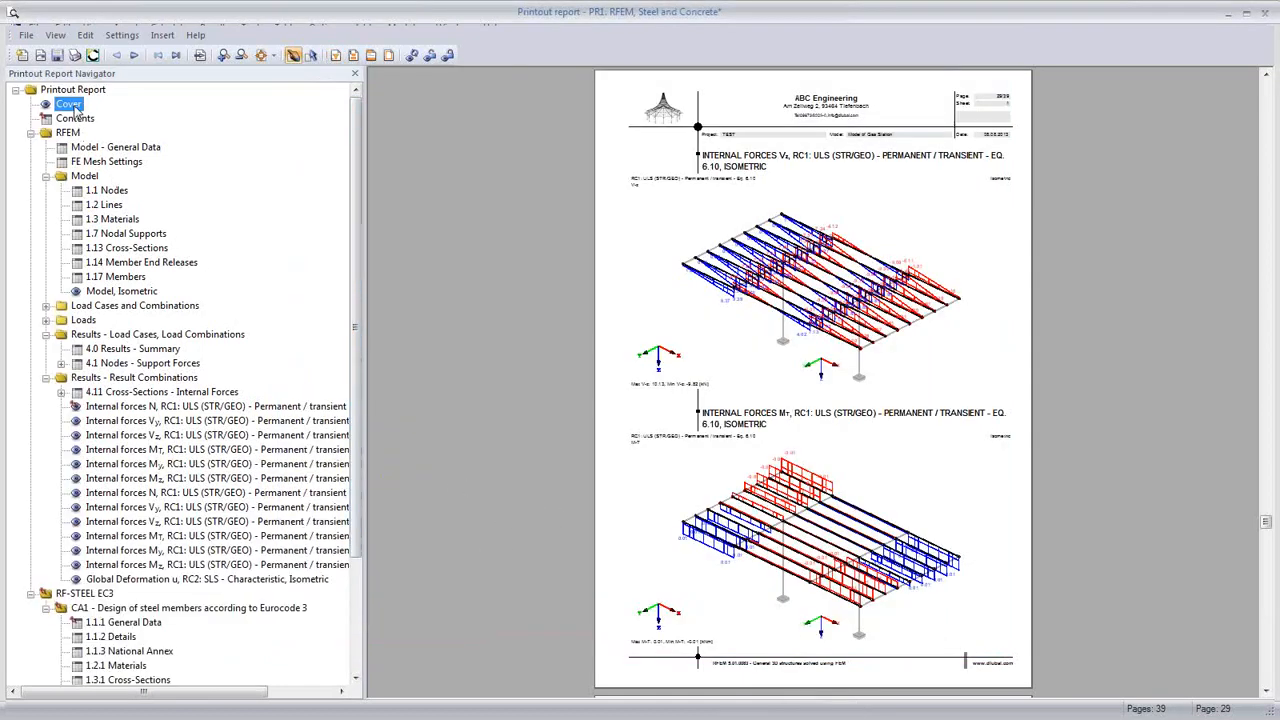
Step: Replace the cover picture with a perspective canopy view with the grid hidden
{"action": "right_click", "coordinate": [814, 501]}
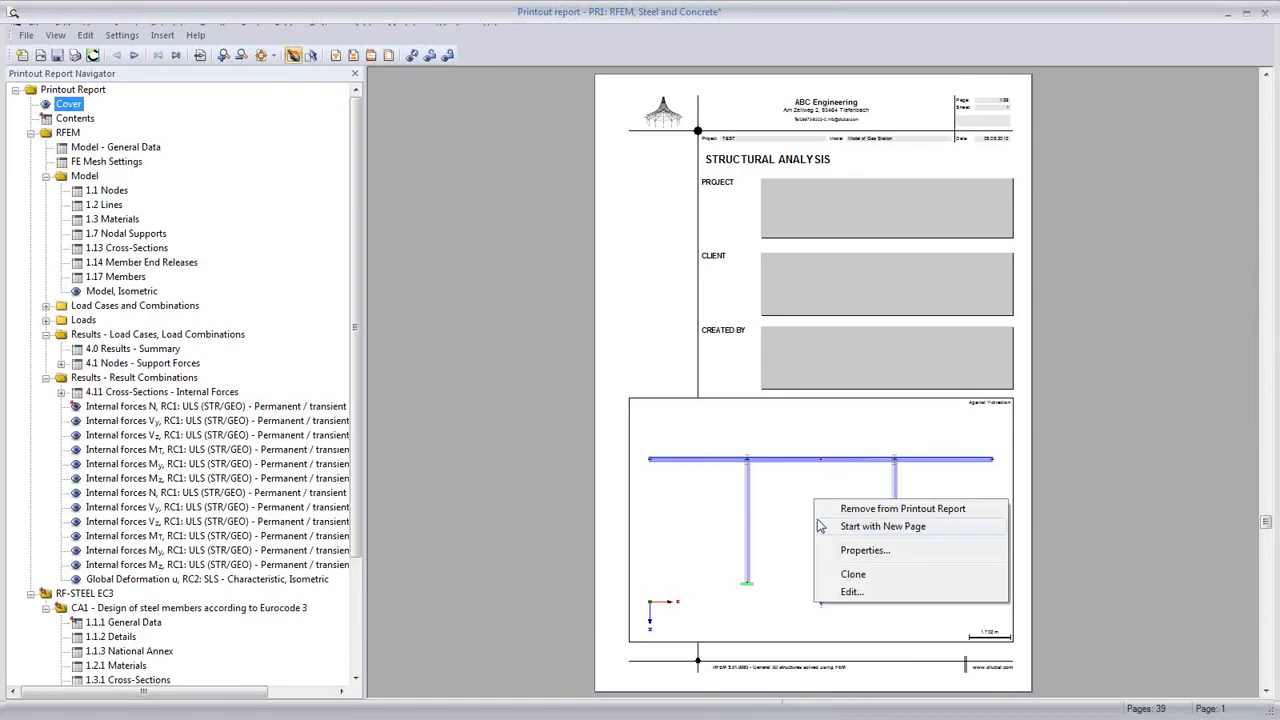
{"action": "left_click", "coordinate": [851, 592]}
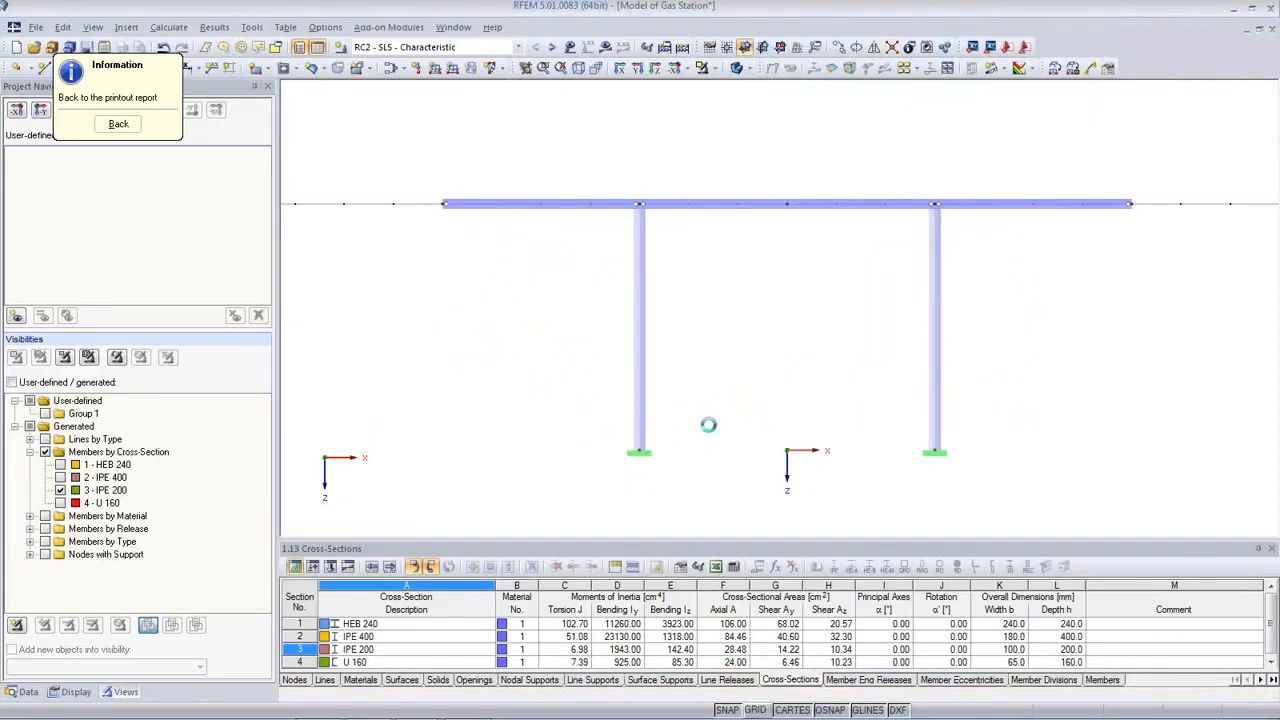
{"action": "middle_click_drag", "start_coordinate": [726, 346], "coordinate": [651, 442], "text": "ctrl"}
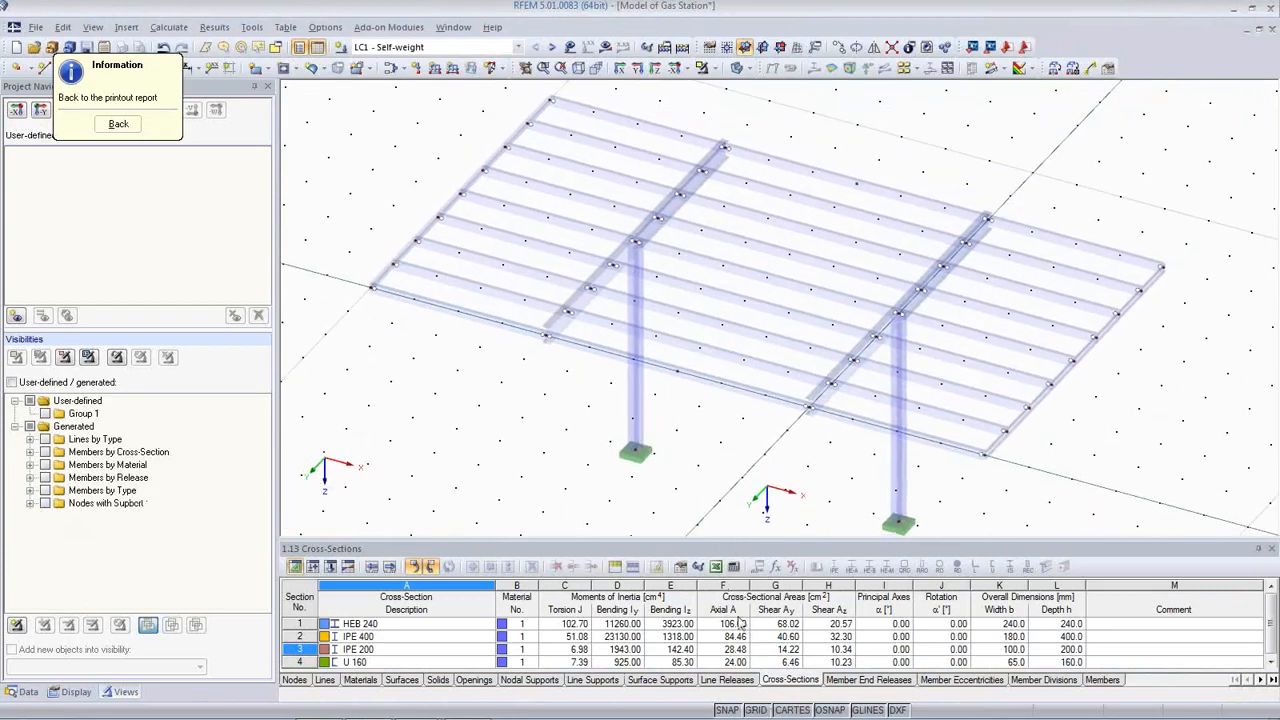
{"action": "left_click", "coordinate": [756, 709]}
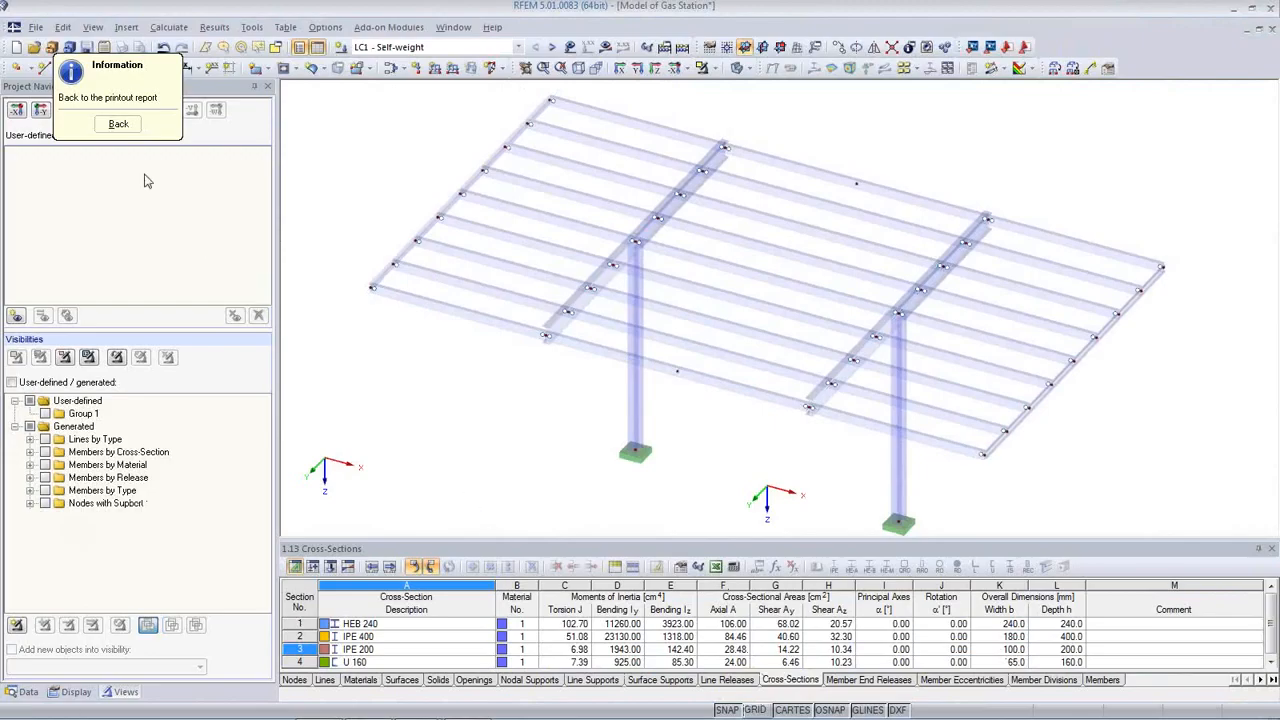
{"action": "left_click", "coordinate": [118, 124]}
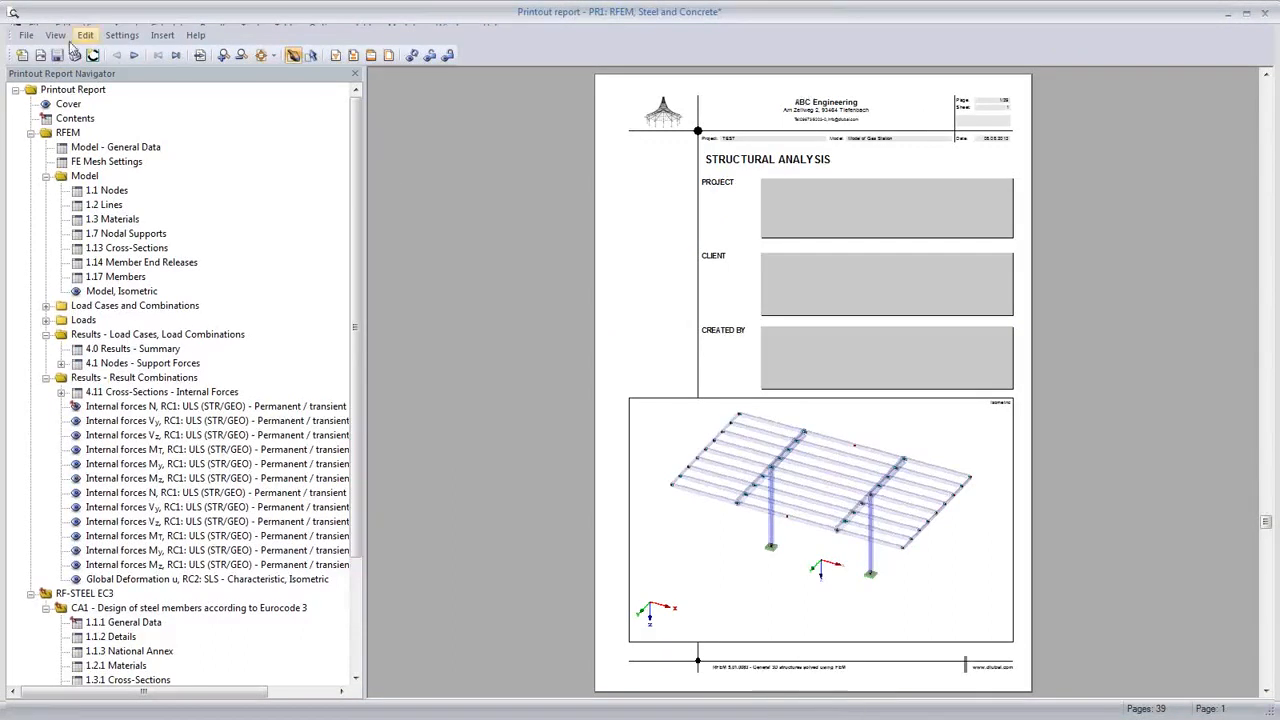
{"action": "left_click", "coordinate": [24, 36]}
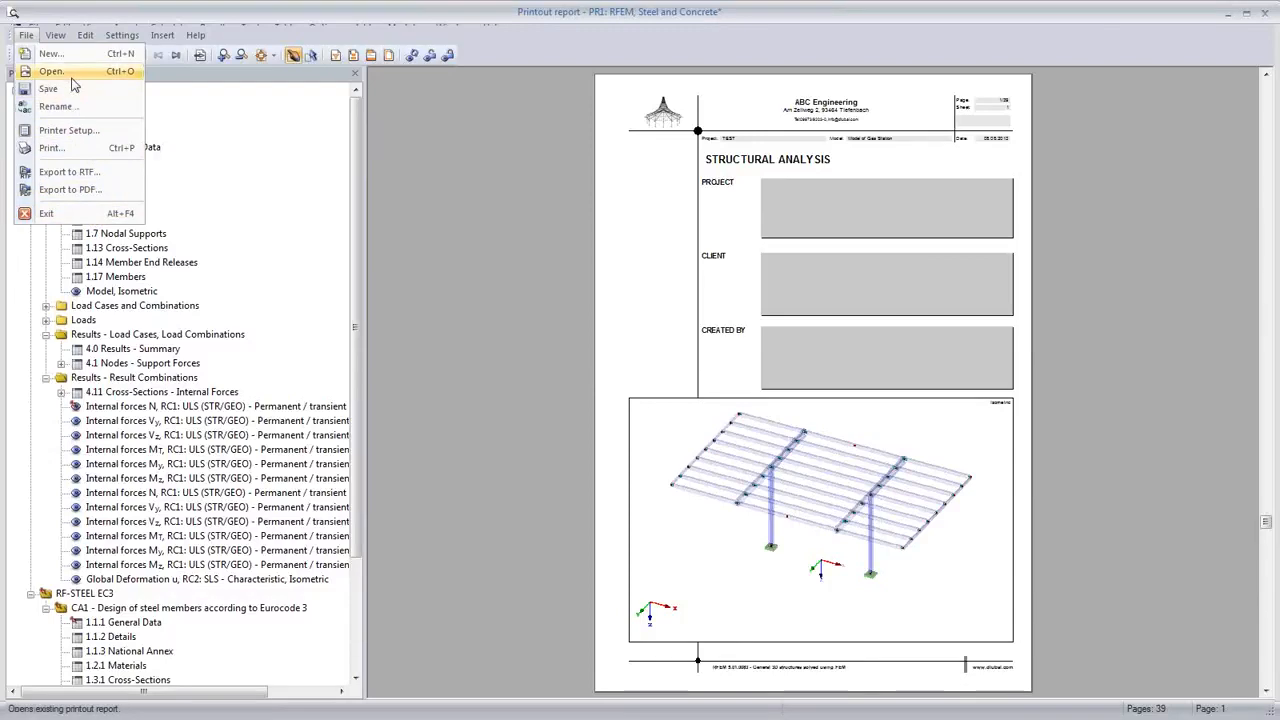
Step: Exit printout report PR1, saving it
{"action": "left_click", "coordinate": [50, 213]}
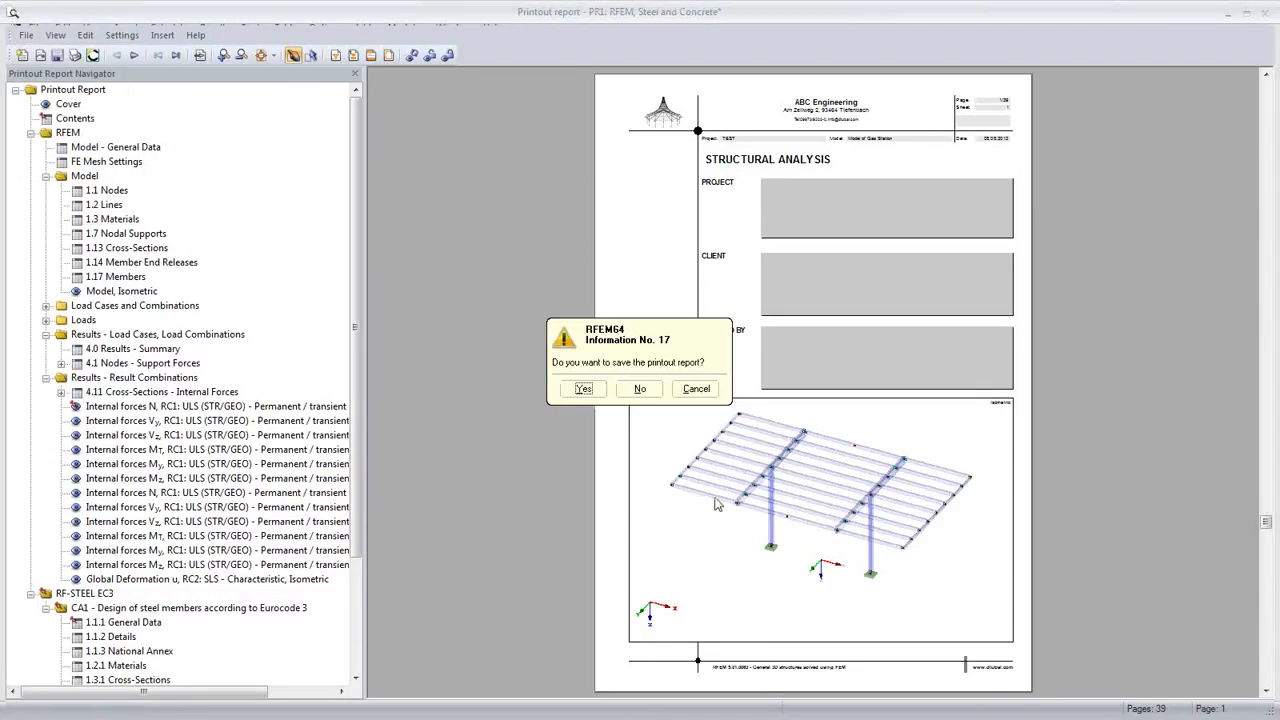
{"action": "left_click", "coordinate": [583, 389]}
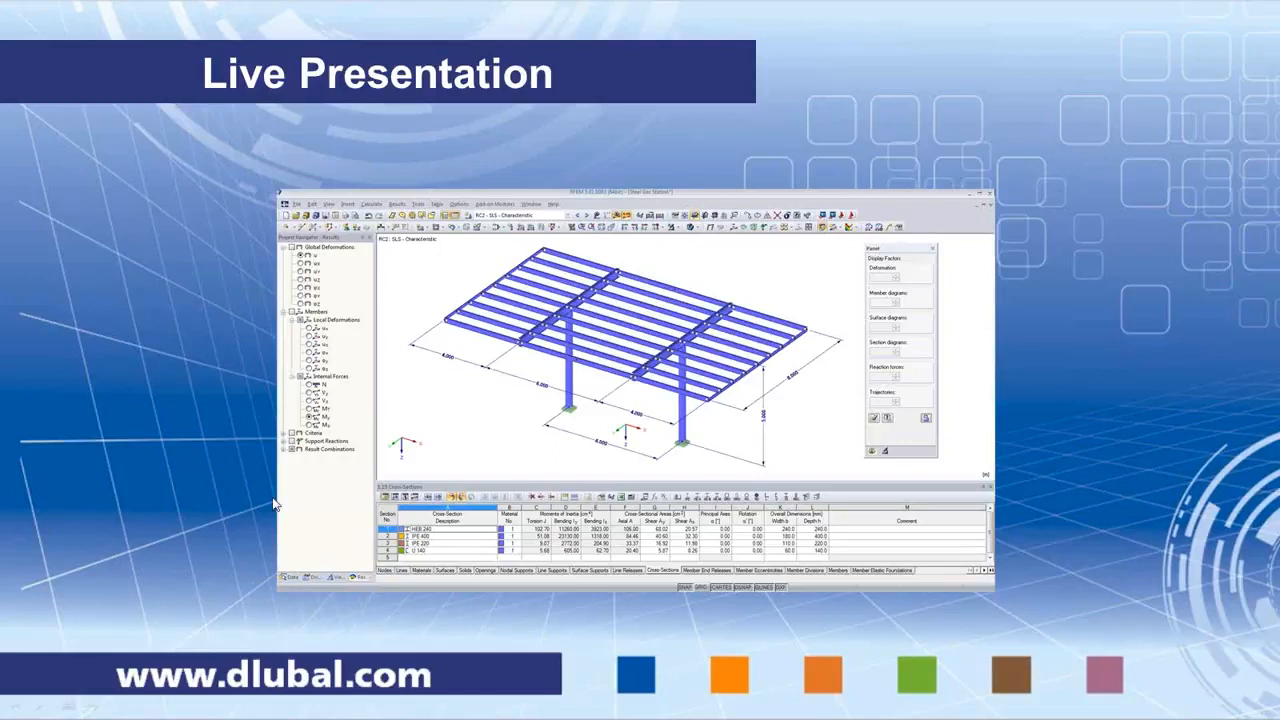
Step: Switch briefly to another running application
{"action": "key", "text": "alt+Tab"}
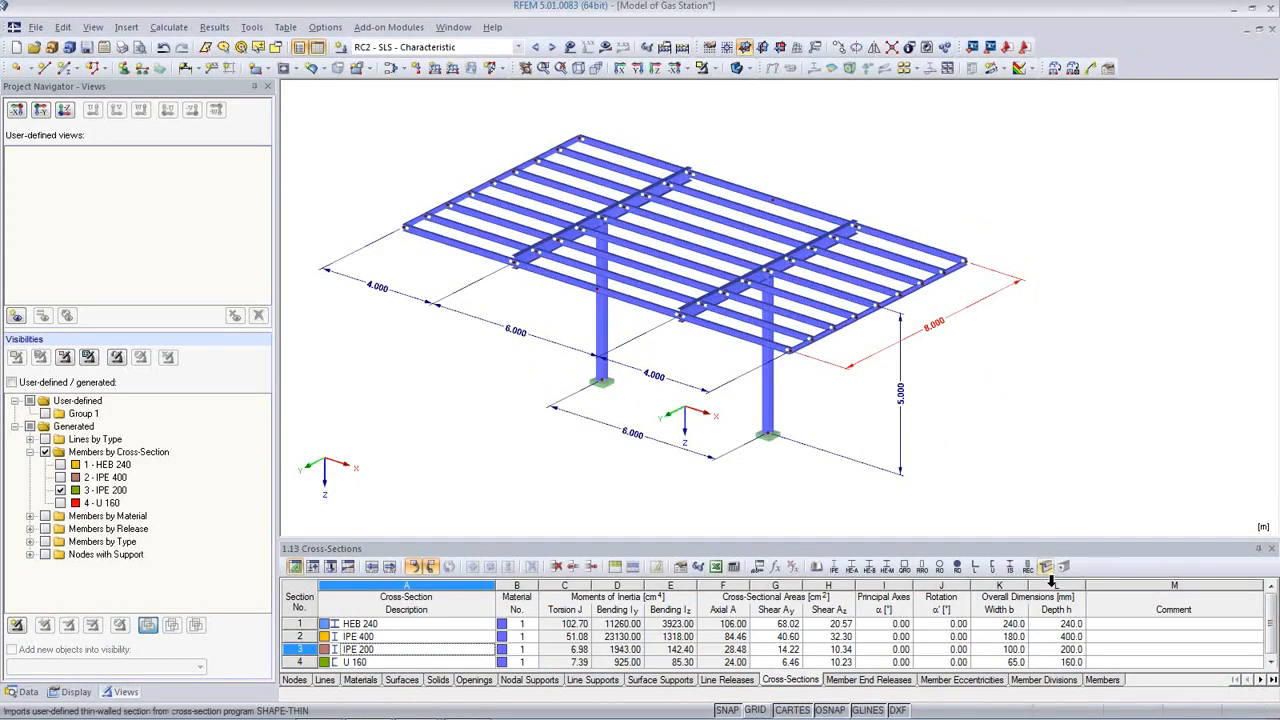
{"action": "mouse_move", "coordinate": [672, 718]}
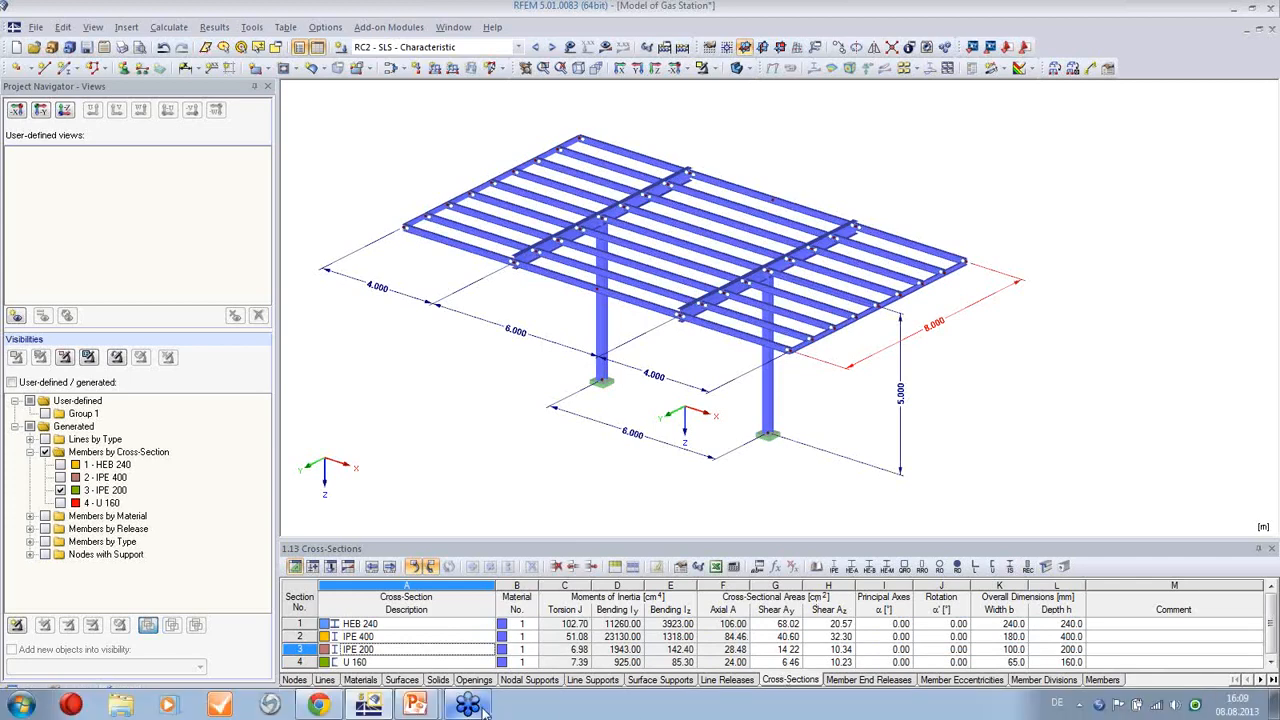
{"action": "left_click", "coordinate": [1198, 50]}
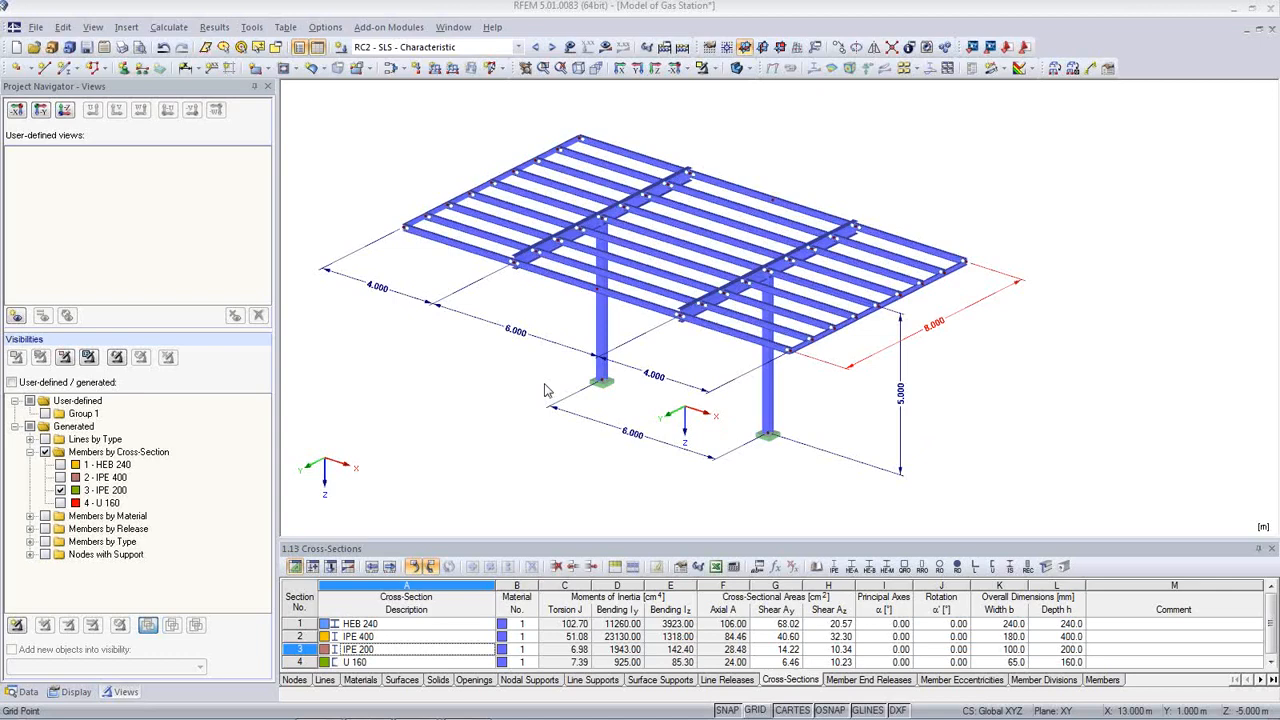
Step: Deselect the 8.000 dimension, frame the left column, and render members transparently
{"action": "left_click", "coordinate": [401, 411]}
{"action": "middle_click_drag", "start_coordinate": [545, 351], "coordinate": [544, 361]}
{"action": "scroll", "coordinate": [575, 245], "scroll_direction": "up", "scroll_amount": 8}
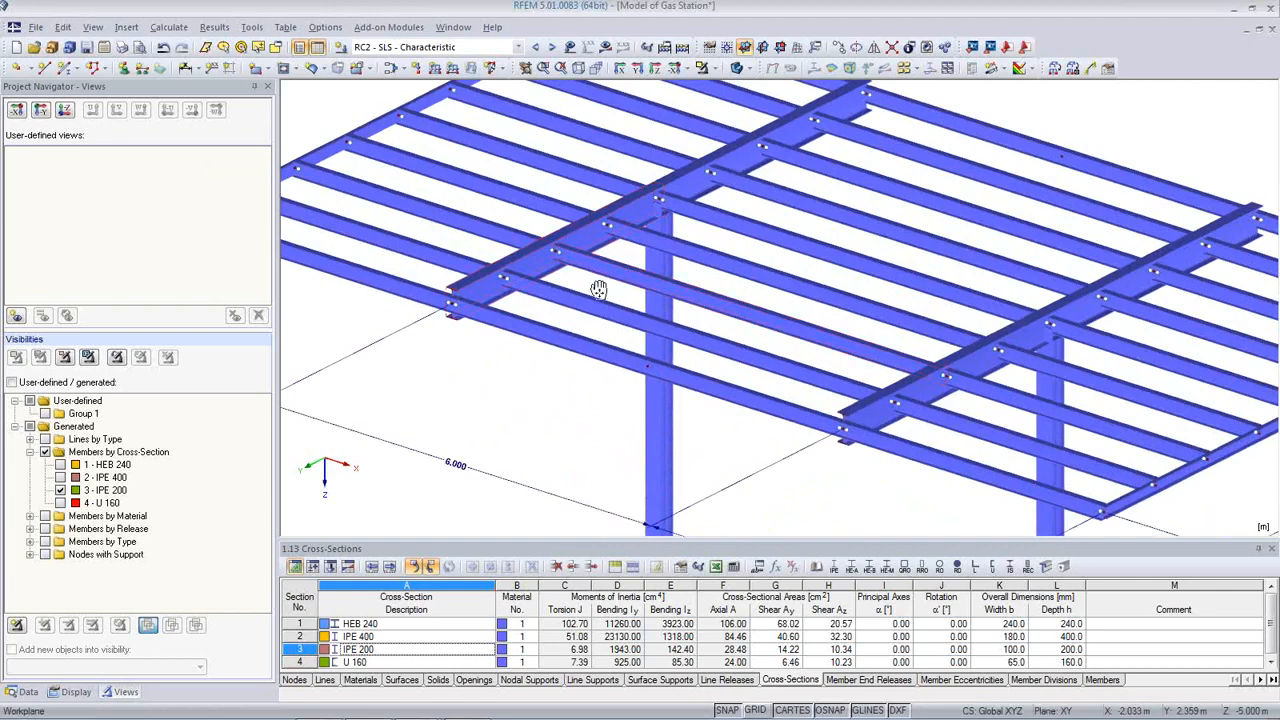
{"action": "scroll", "coordinate": [600, 286], "scroll_direction": "down", "scroll_amount": 5}
{"action": "left_click", "coordinate": [735, 68]}
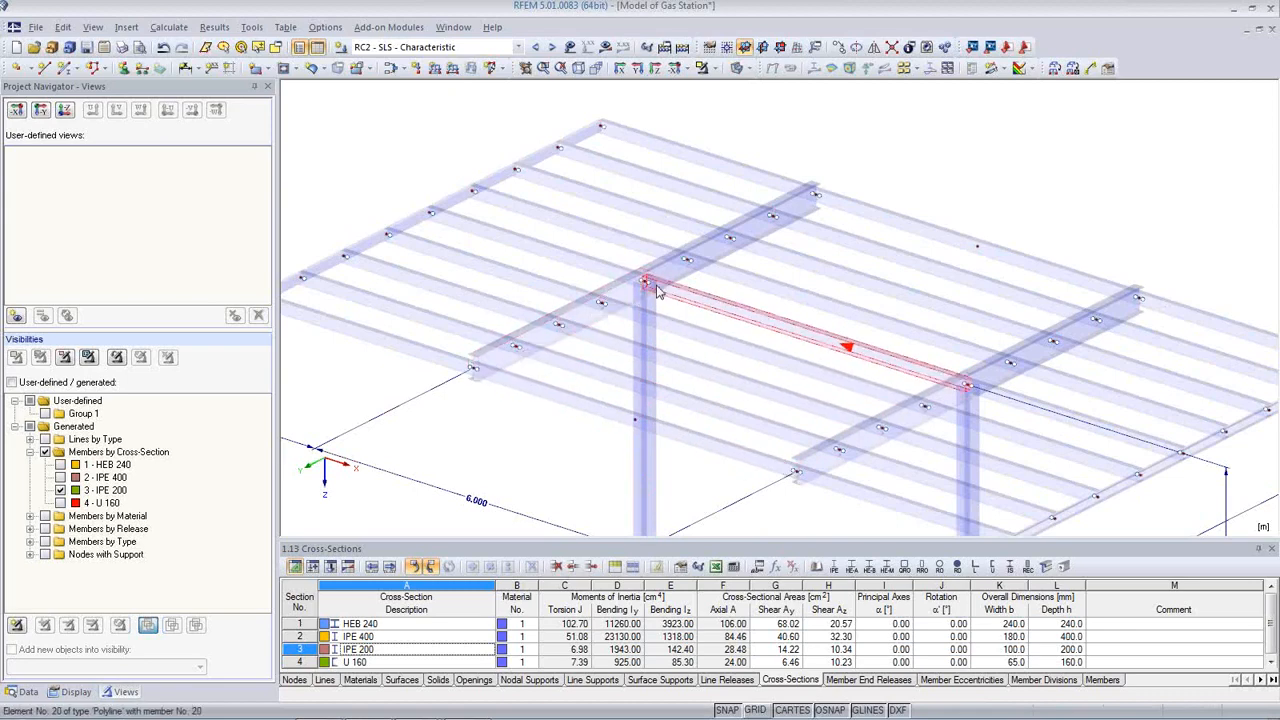
Step: Verify member 2's IPE 400 section, then launch RF-STEEL EC3 from the Data navigator
{"action": "double_click", "coordinate": [545, 335]}
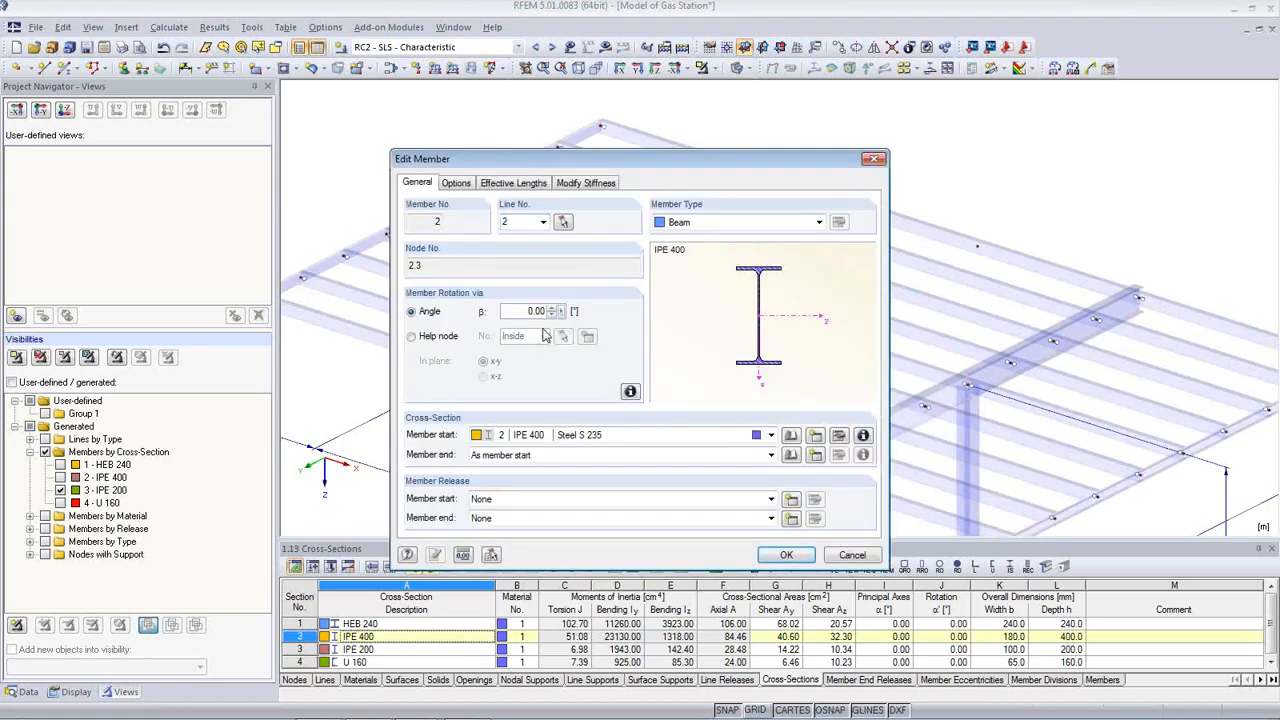
{"action": "left_click", "coordinate": [852, 554]}
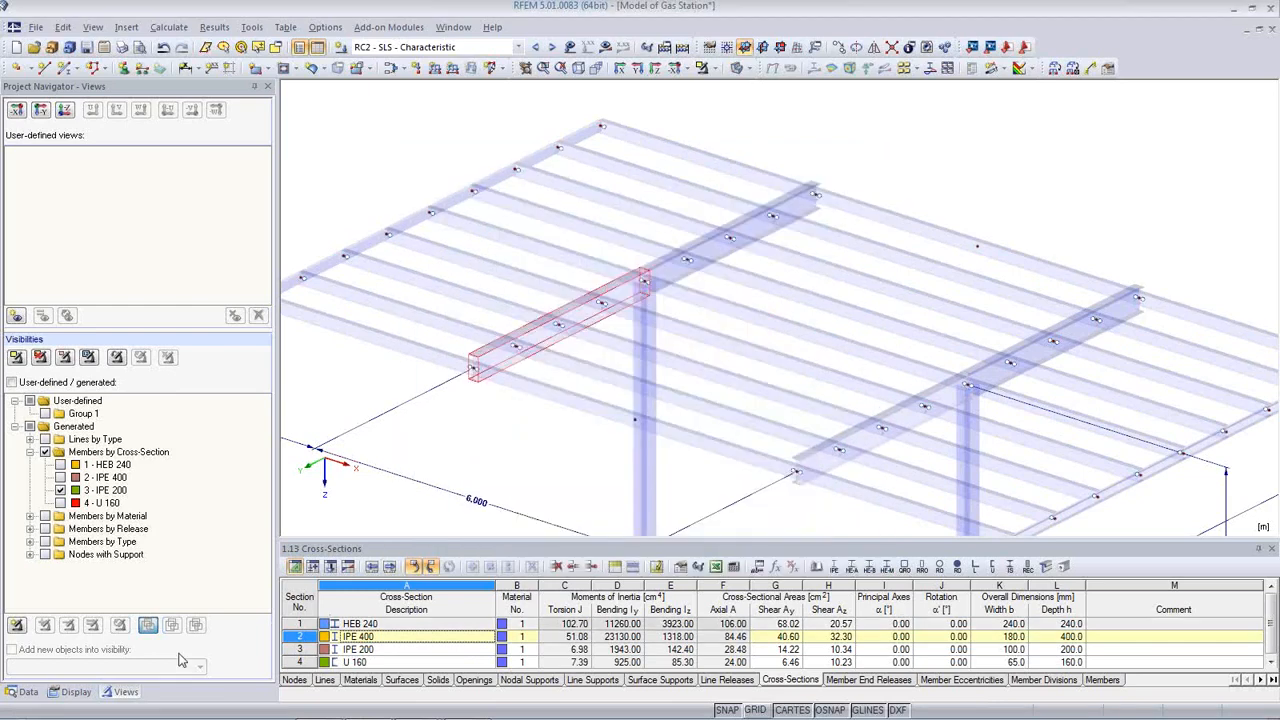
{"action": "left_click", "coordinate": [22, 692]}
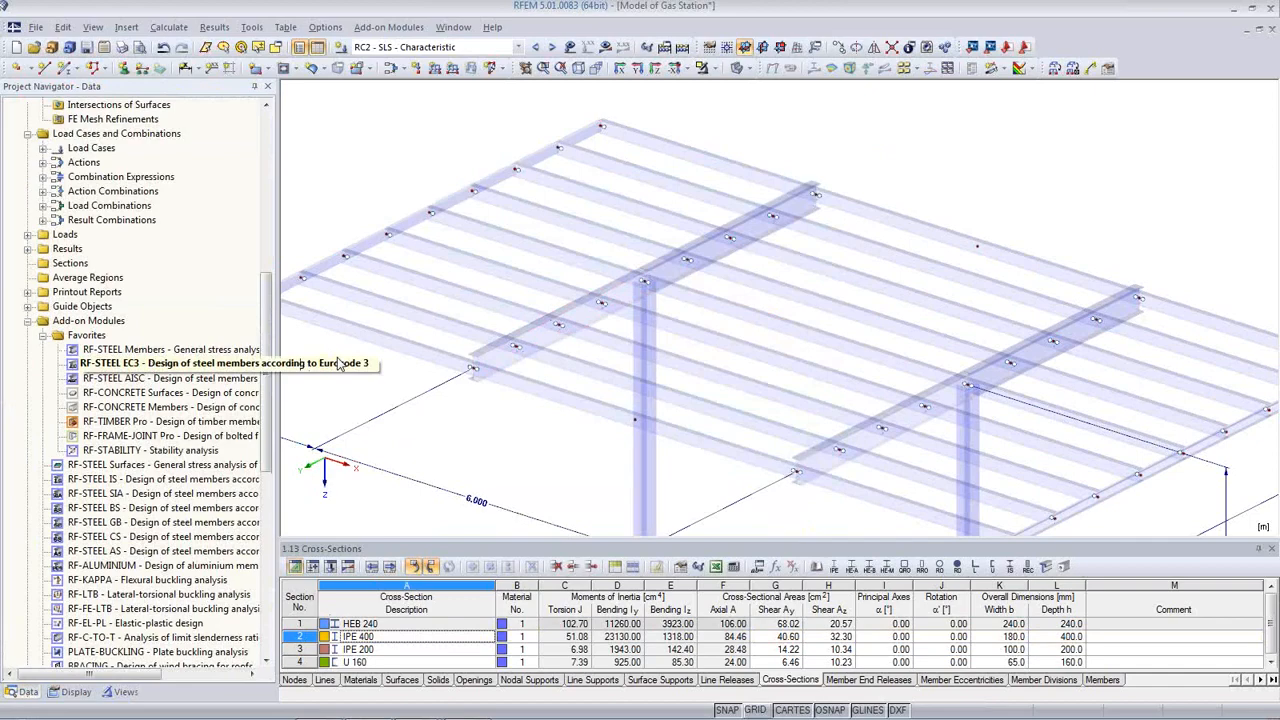
{"action": "double_click", "coordinate": [125, 362]}
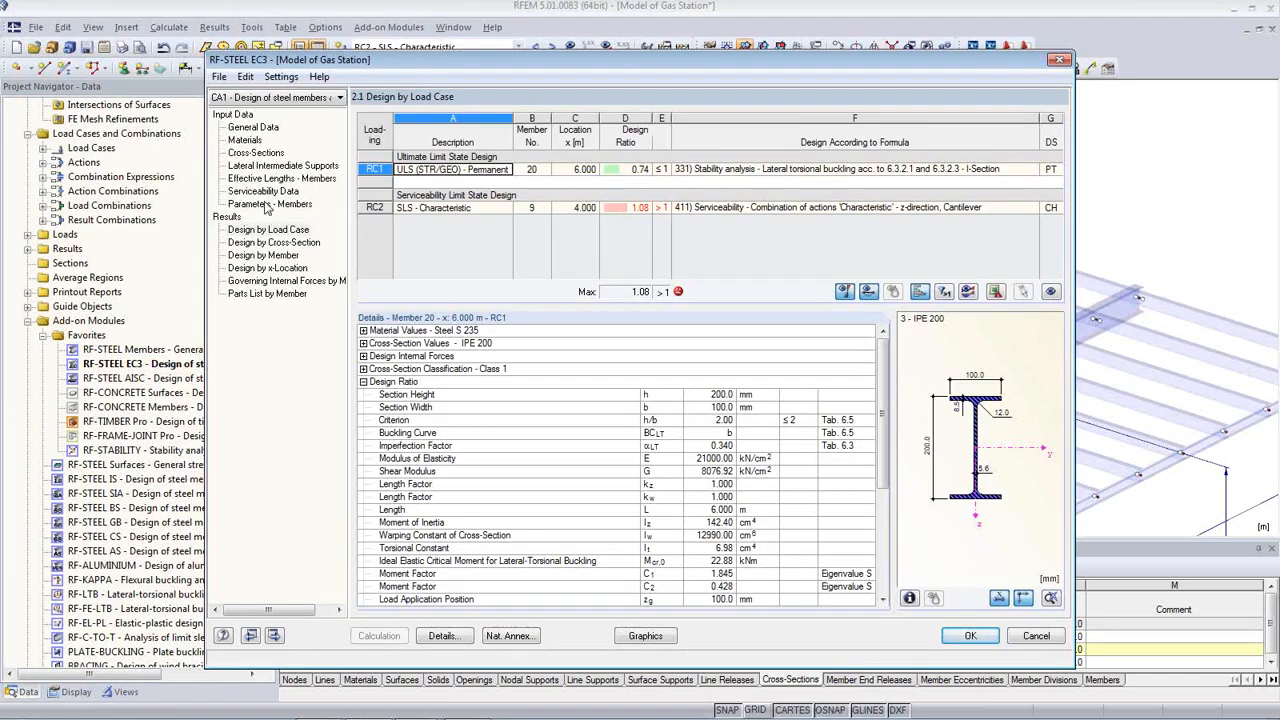
Step: Enable lateral intermediate supports on member 2, picked in the model
{"action": "left_click", "coordinate": [278, 166]}
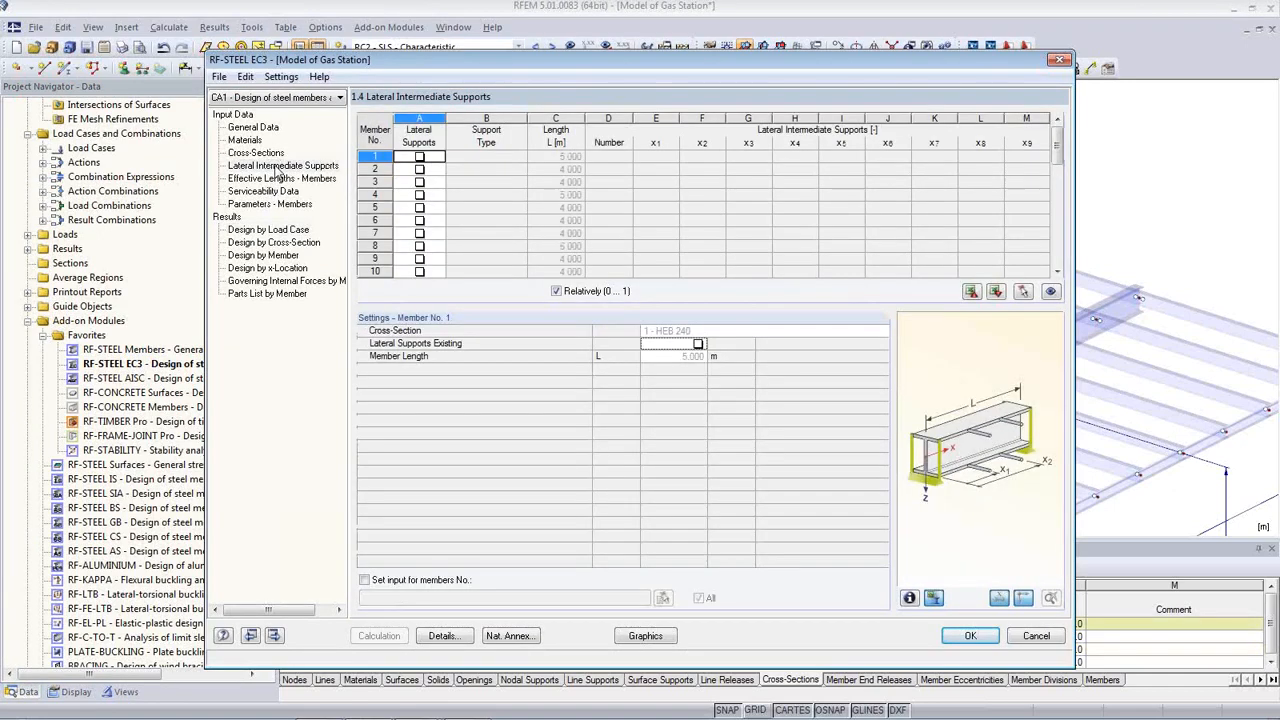
{"action": "left_click", "coordinate": [1023, 291]}
{"action": "left_click", "coordinate": [533, 325]}
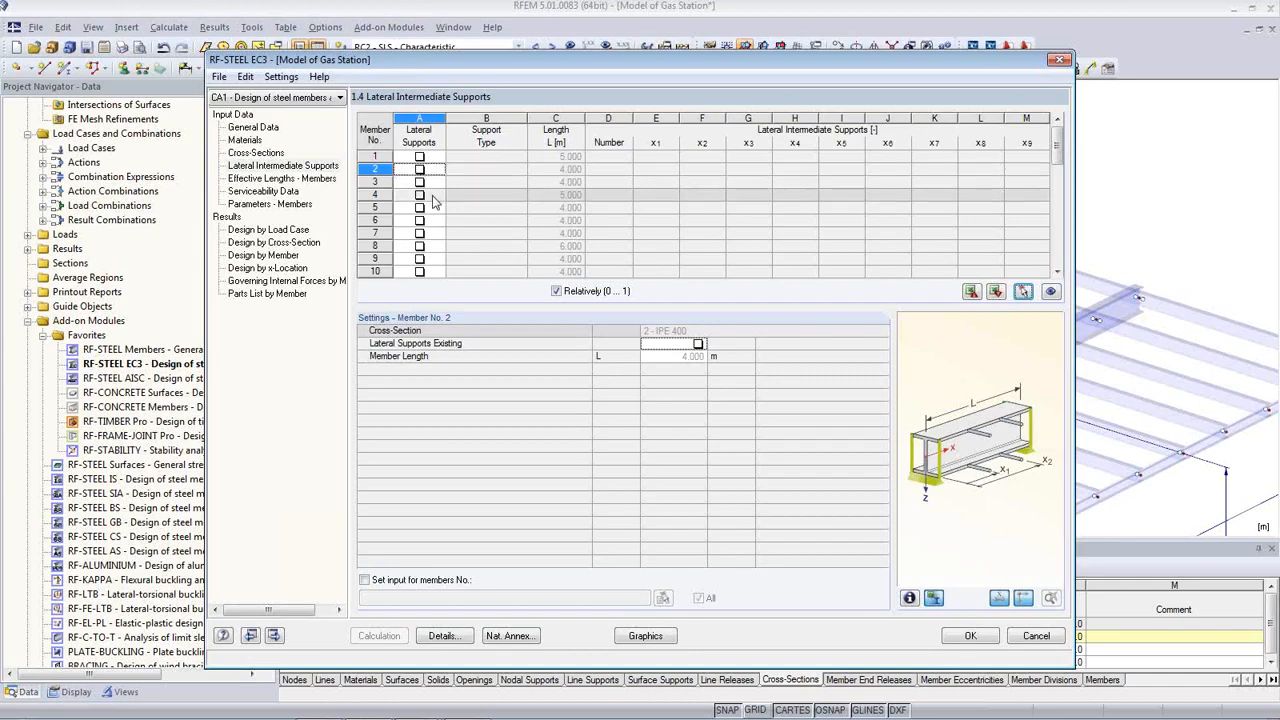
{"action": "left_click", "coordinate": [419, 170]}
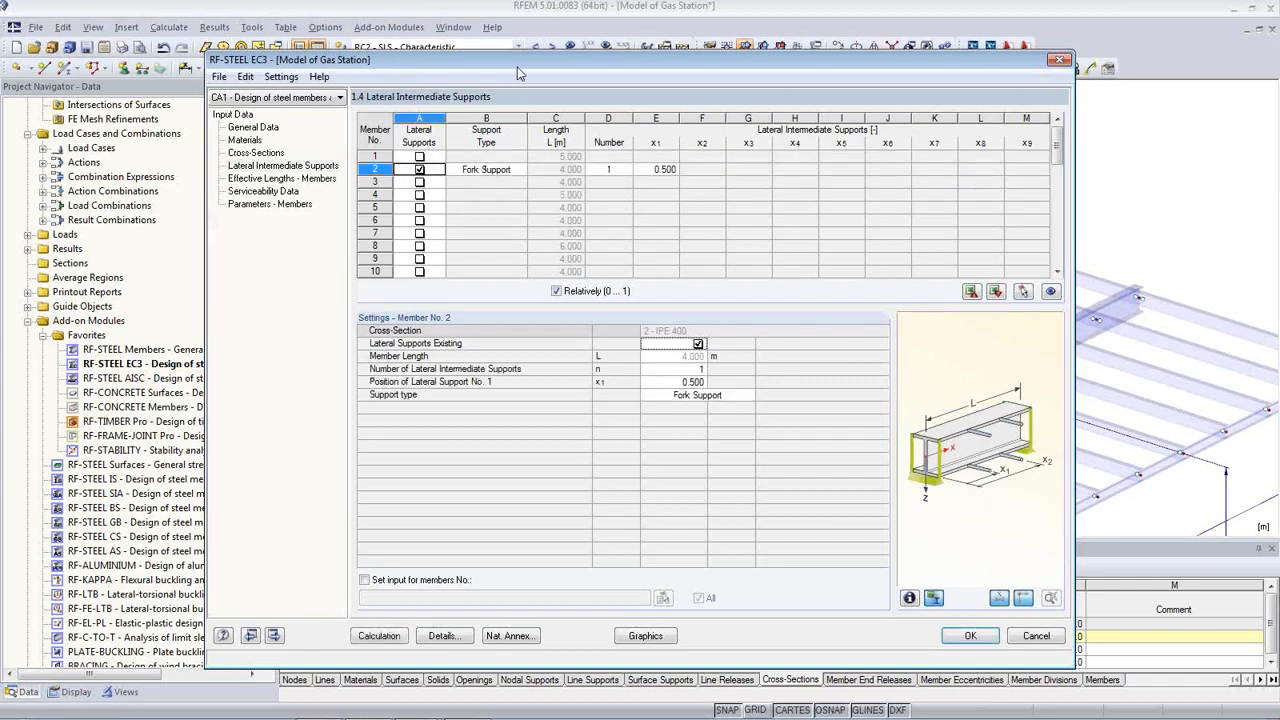
{"action": "left_click_drag", "start_coordinate": [516, 59], "coordinate": [499, 341]}
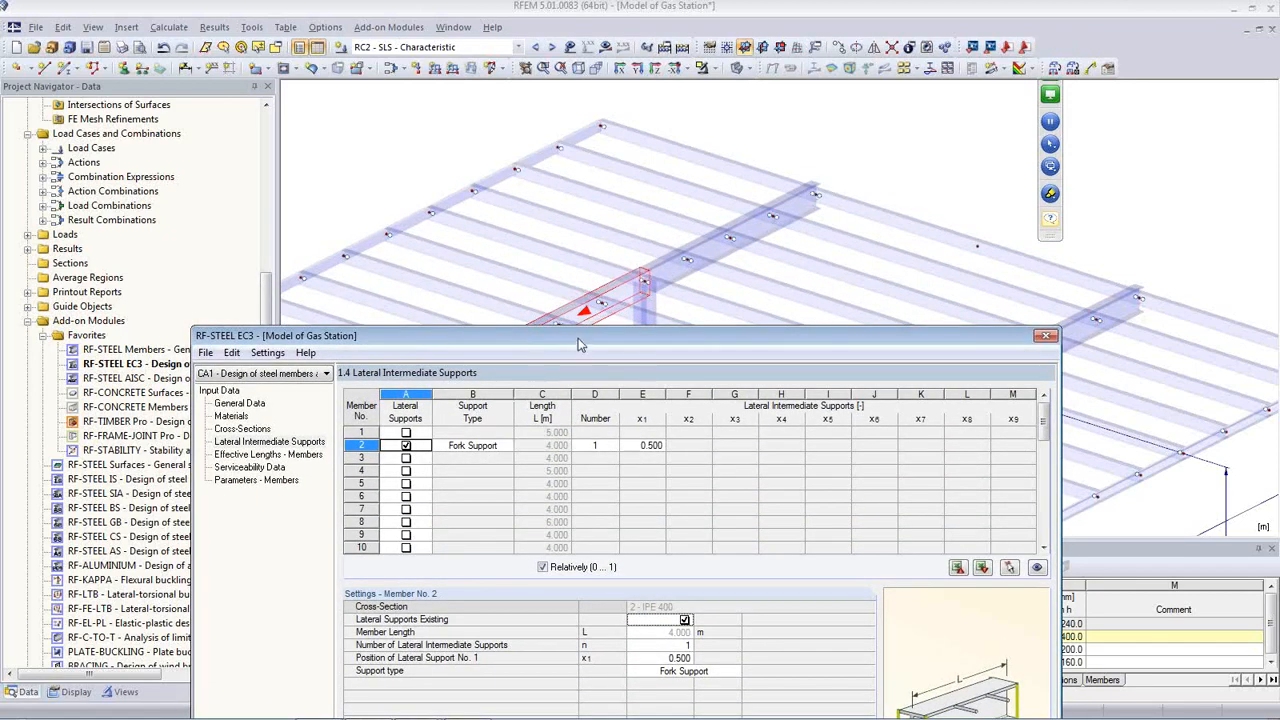
{"action": "left_click_drag", "start_coordinate": [578, 344], "coordinate": [584, 457]}
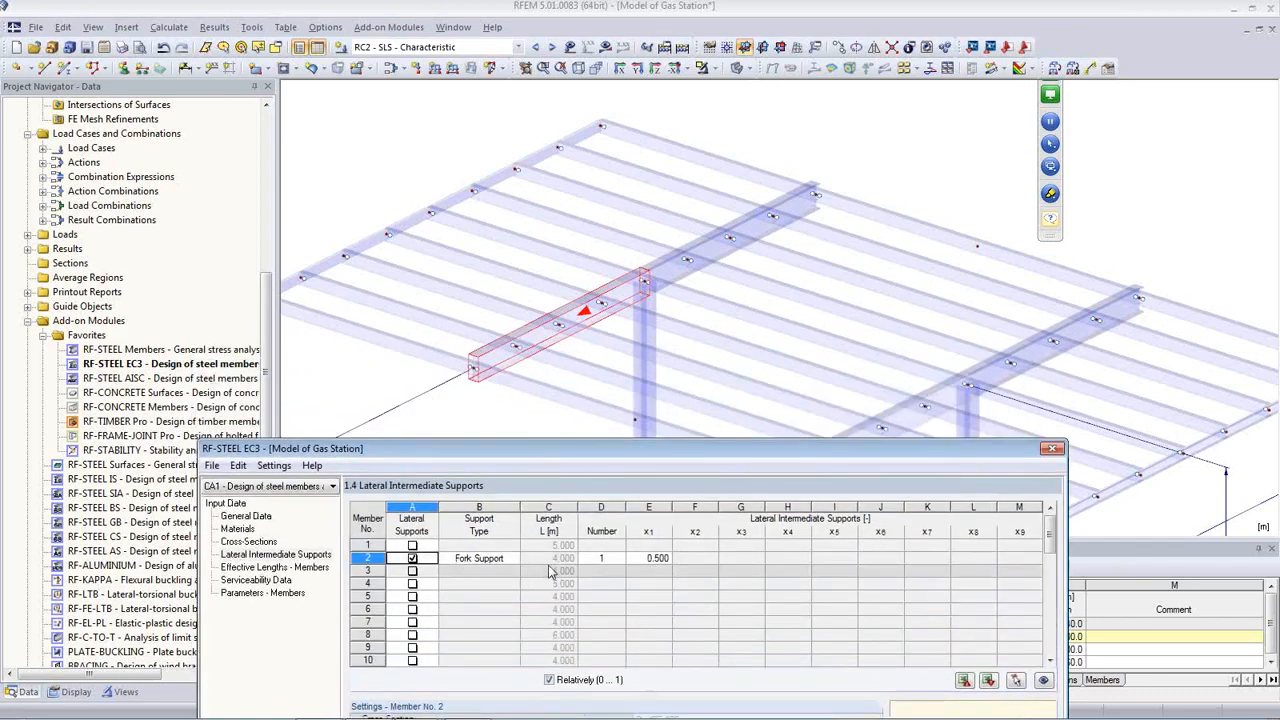
{"action": "left_click_drag", "start_coordinate": [618, 452], "coordinate": [631, 221]}
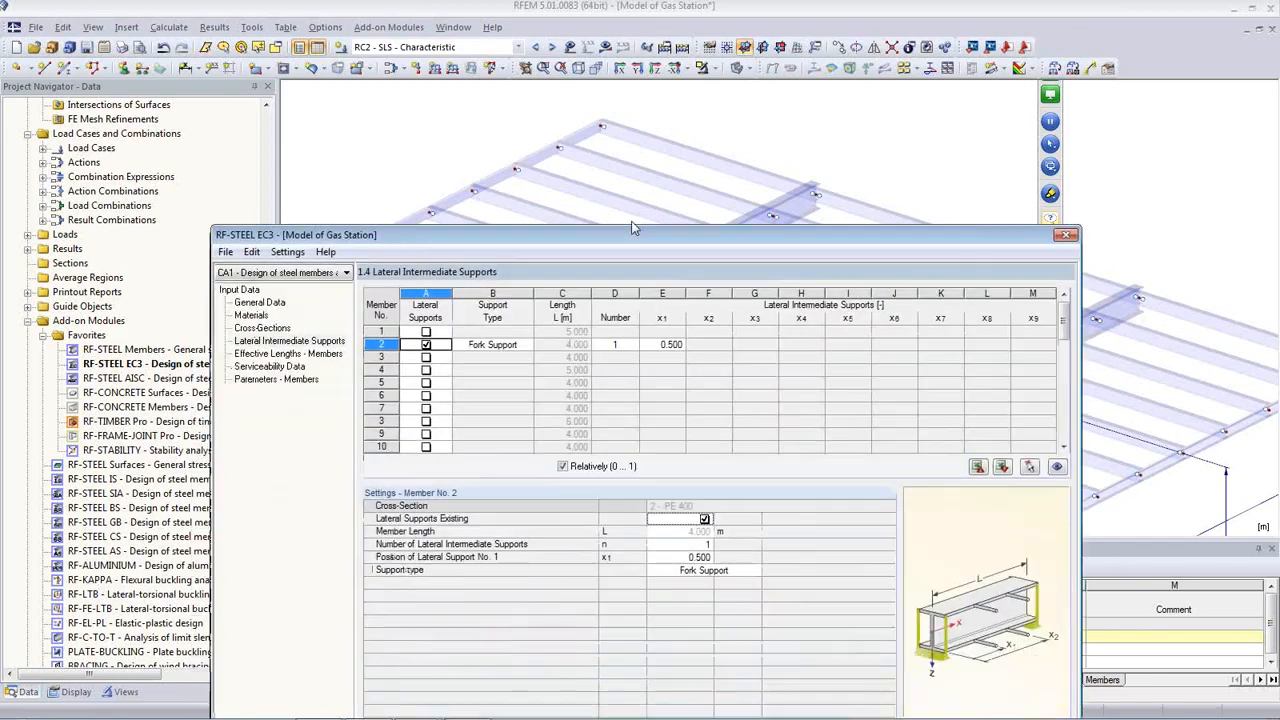
Step: Set three Fork Support positions at 0.250, 0.500 and 0.750 on member 2
{"action": "left_click", "coordinate": [630, 326]}
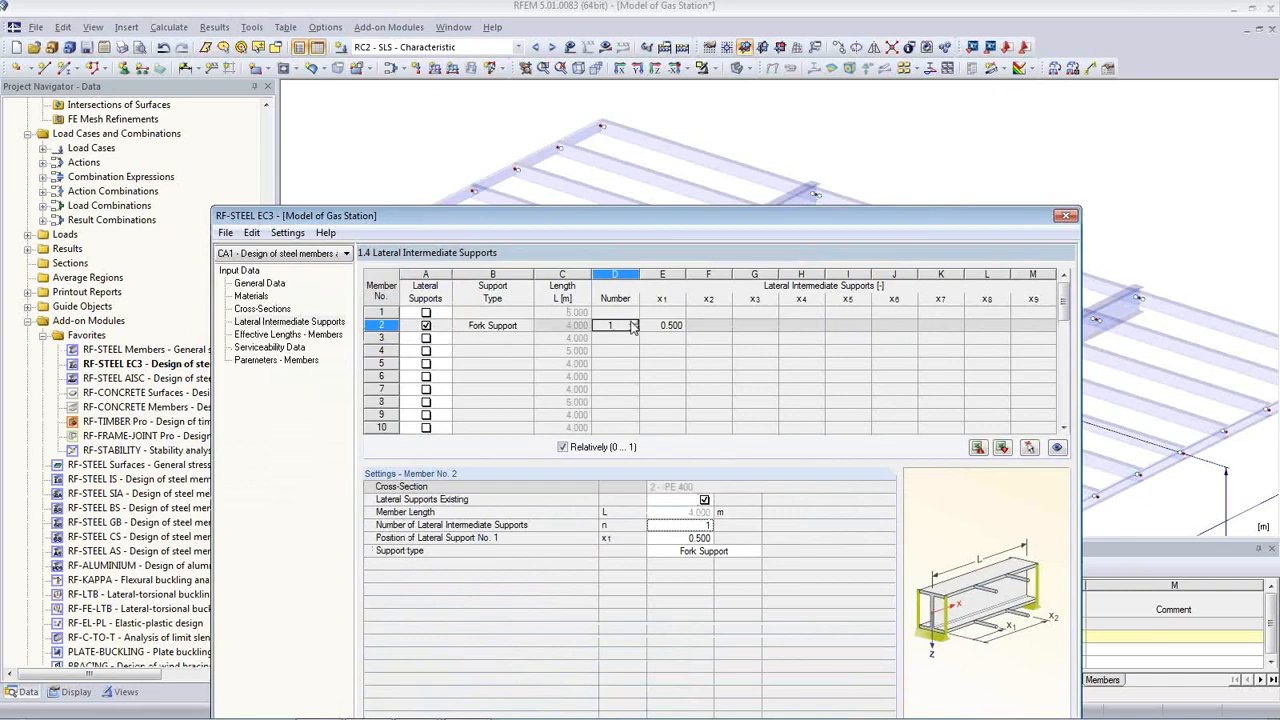
{"action": "left_click", "coordinate": [632, 323]}
{"action": "left_click", "coordinate": [632, 323]}
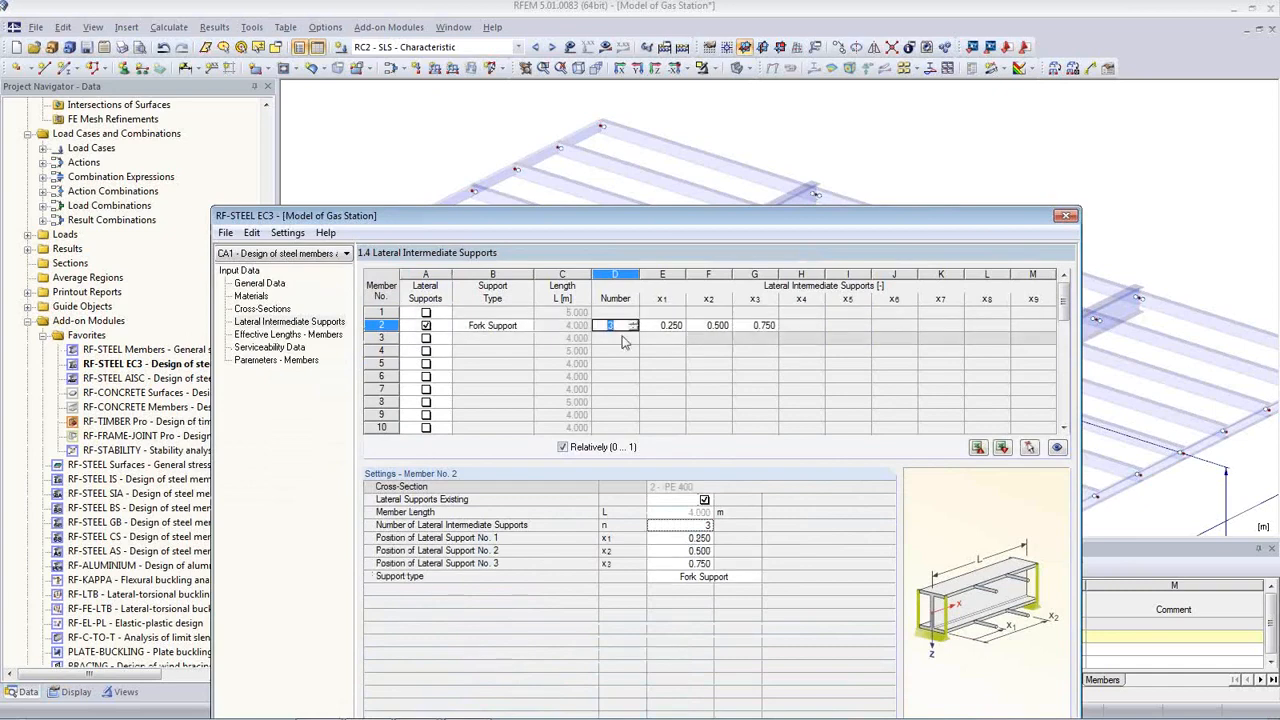
{"action": "left_click", "coordinate": [671, 326]}
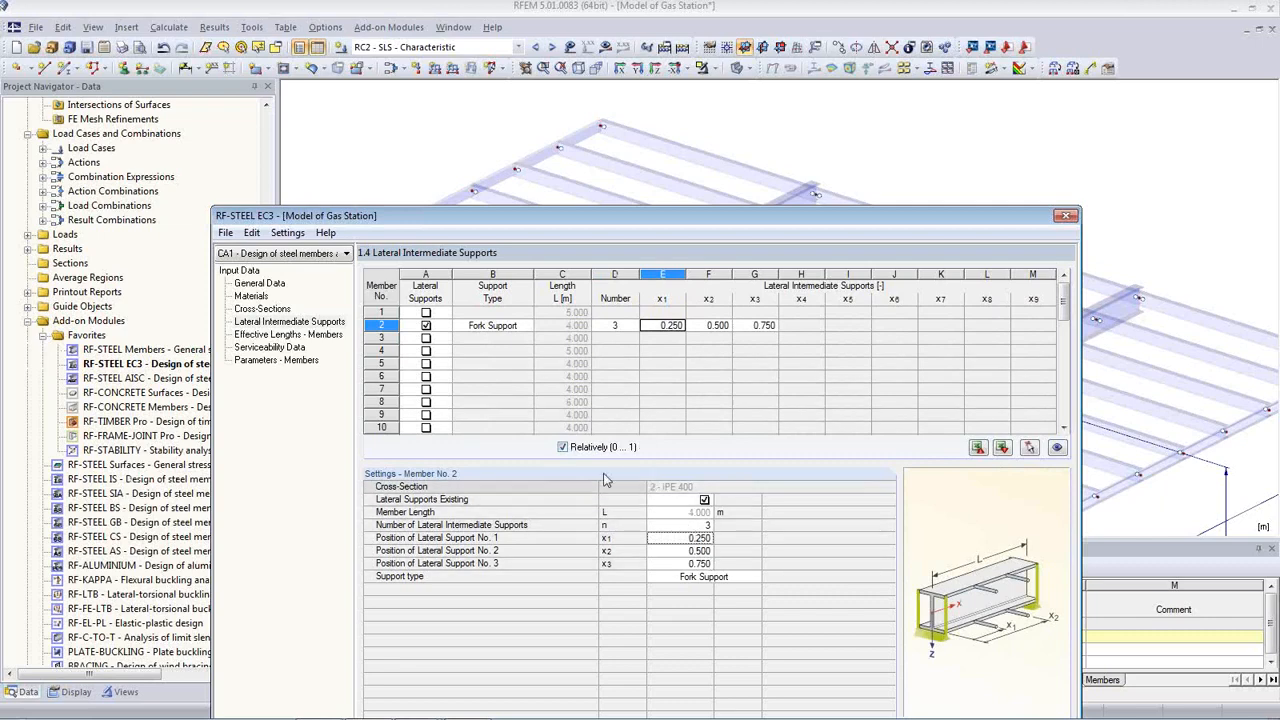
{"action": "left_click", "coordinate": [526, 330]}
{"action": "left_click", "coordinate": [527, 327]}
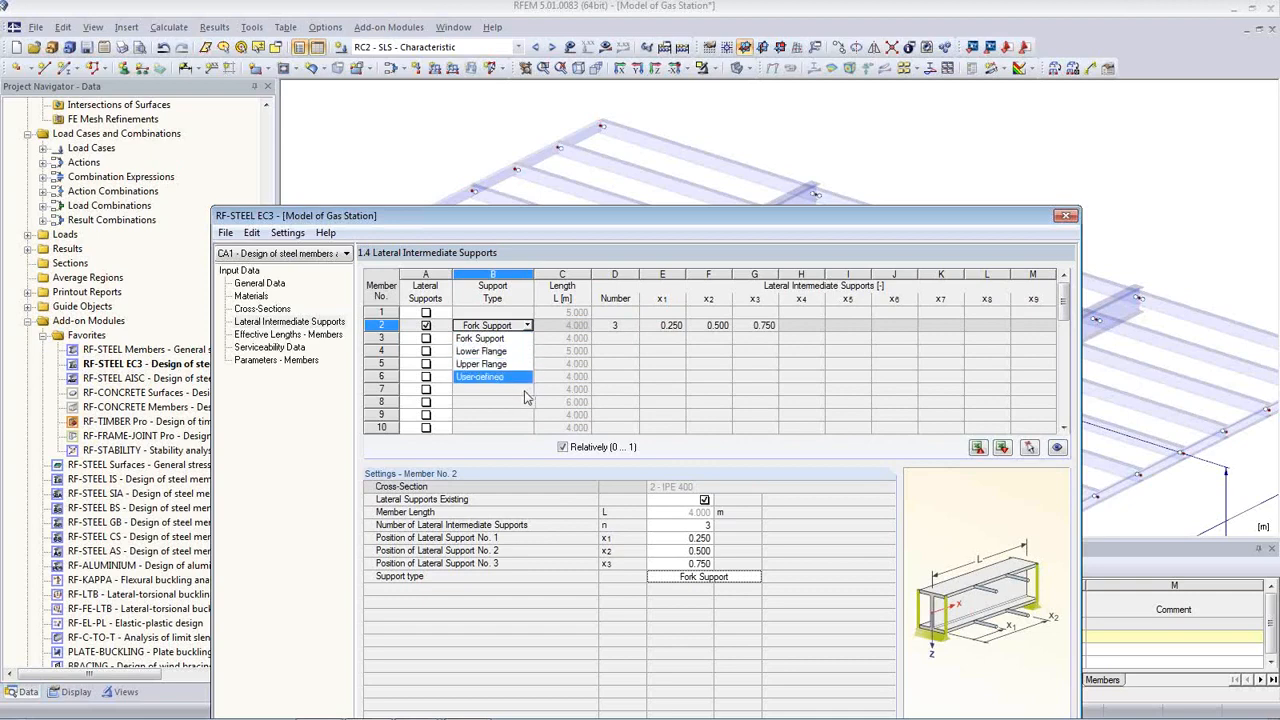
{"action": "left_click", "coordinate": [508, 338]}
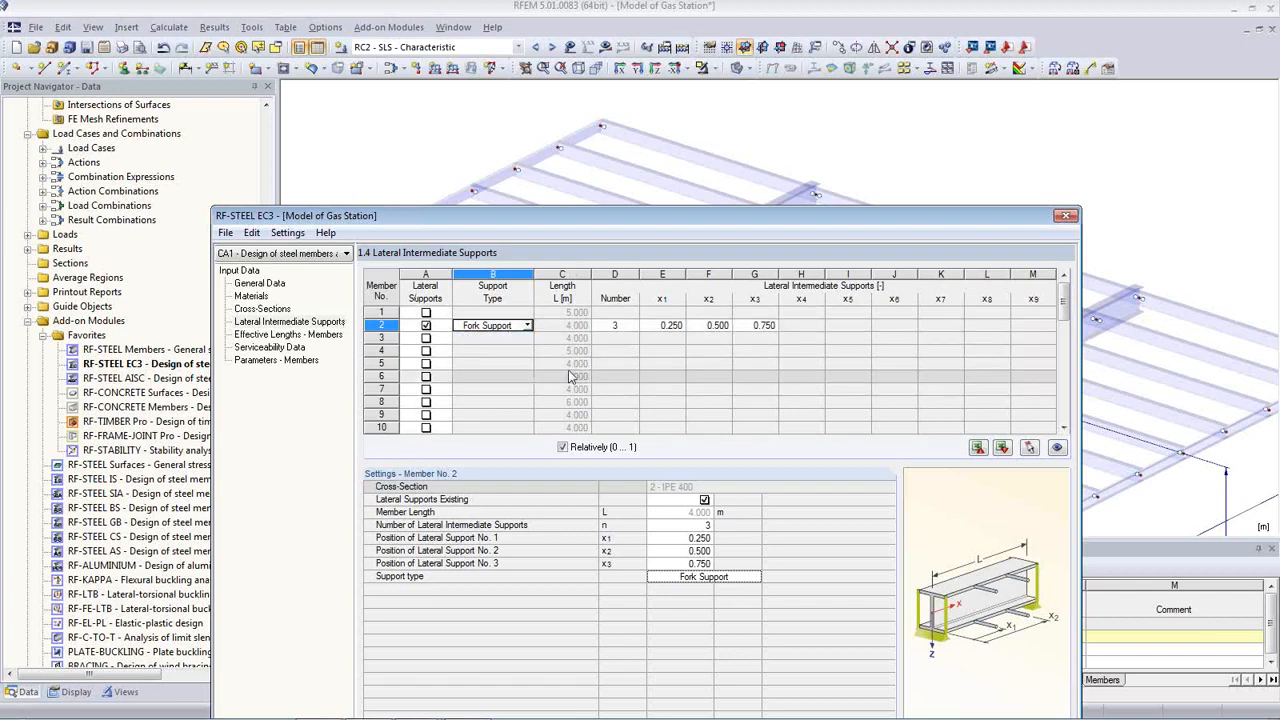
Step: Rerun the RF-STEEL EC3 design calculation
{"action": "left_click_drag", "start_coordinate": [506, 216], "coordinate": [519, 391]}
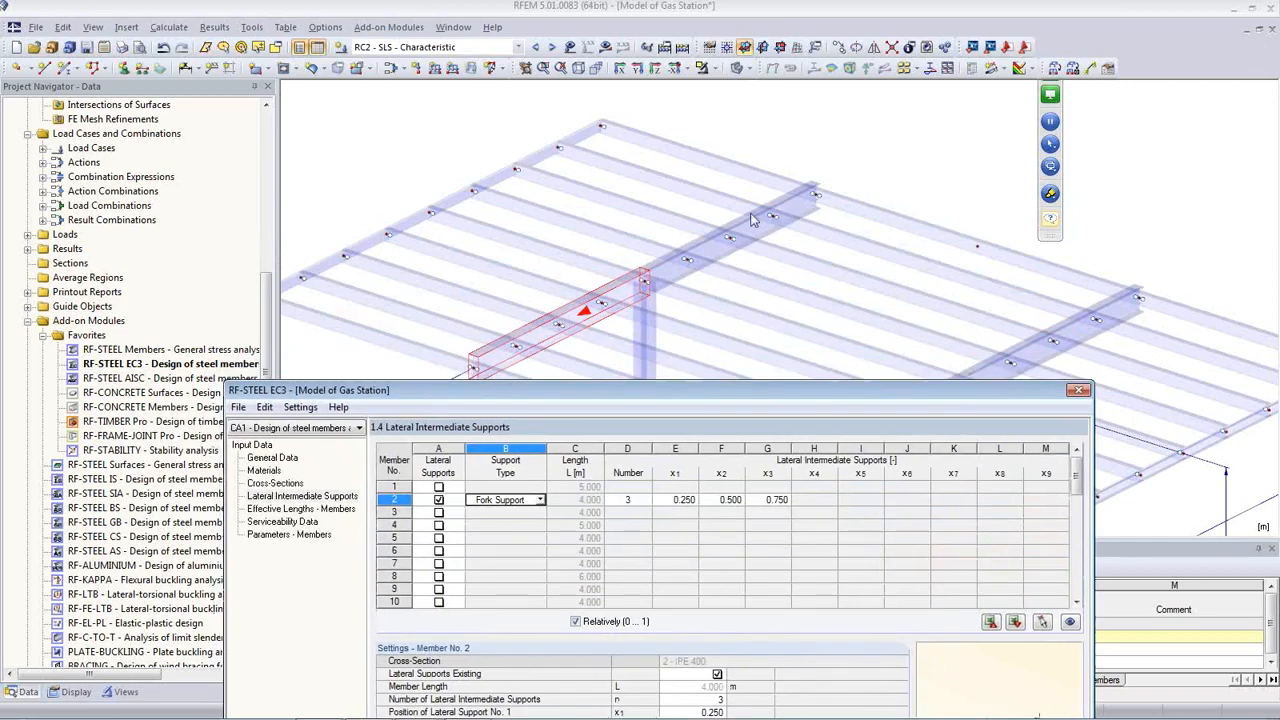
{"action": "left_click_drag", "start_coordinate": [692, 402], "coordinate": [672, 124]}
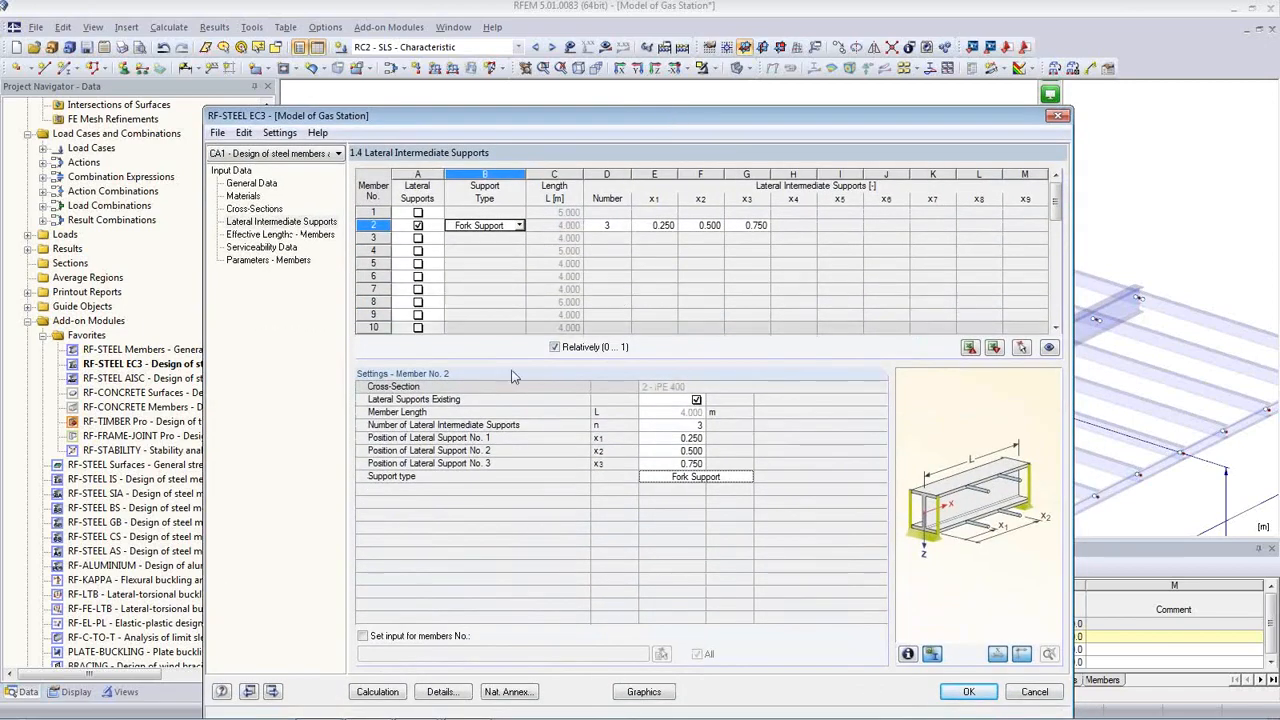
{"action": "left_click", "coordinate": [378, 692]}
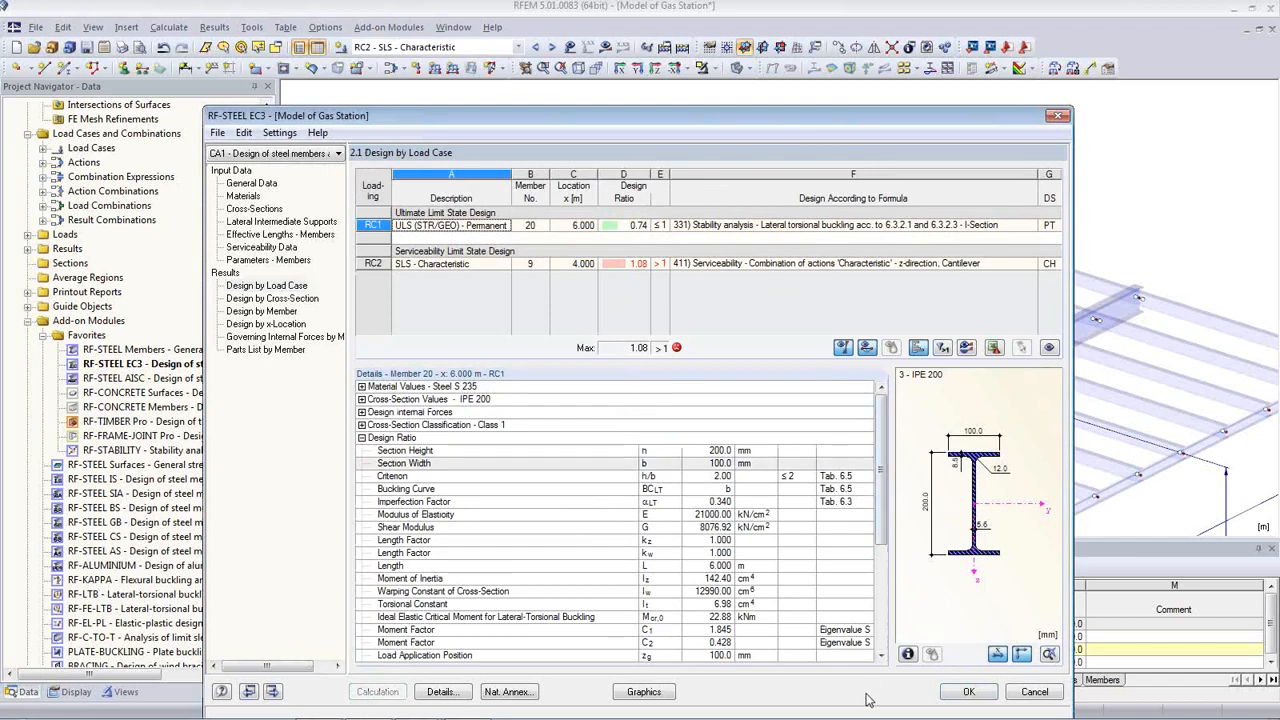
Step: Display RF-STEEL EC3 CA1 cross-section and stability ratios, excluding deformation checks
{"action": "left_click", "coordinate": [968, 691]}
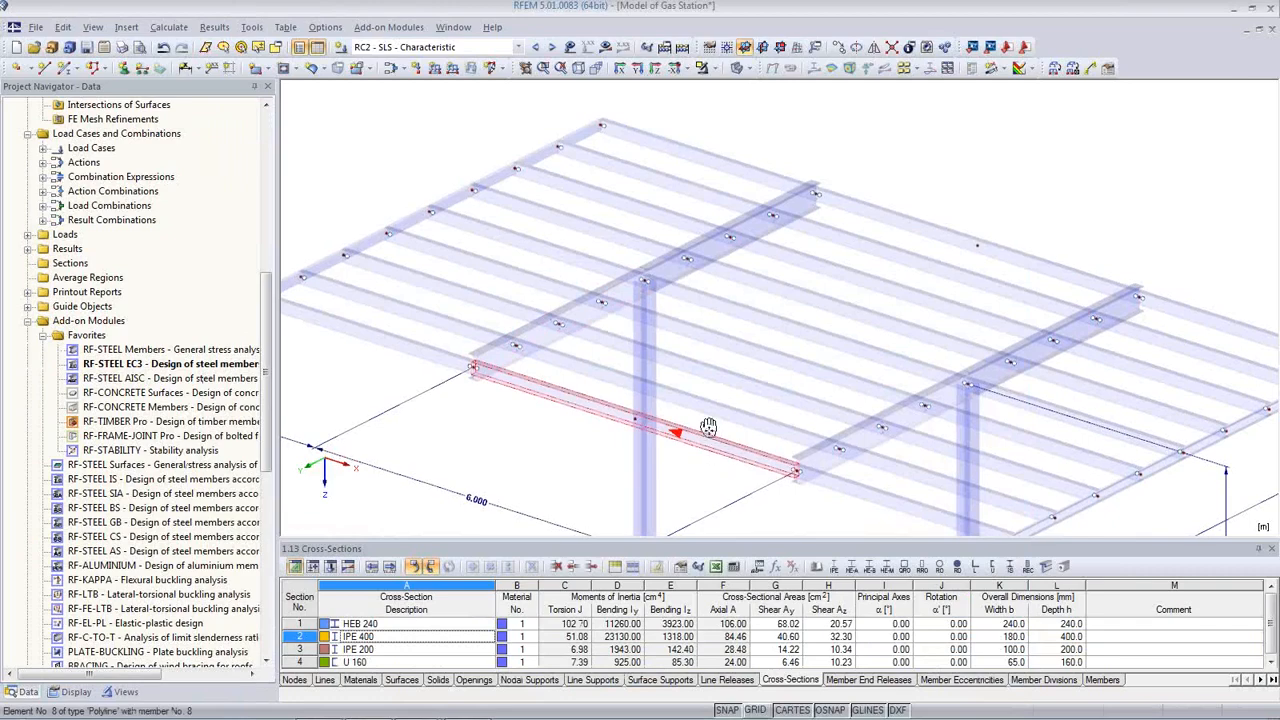
{"action": "left_click", "coordinate": [519, 48]}
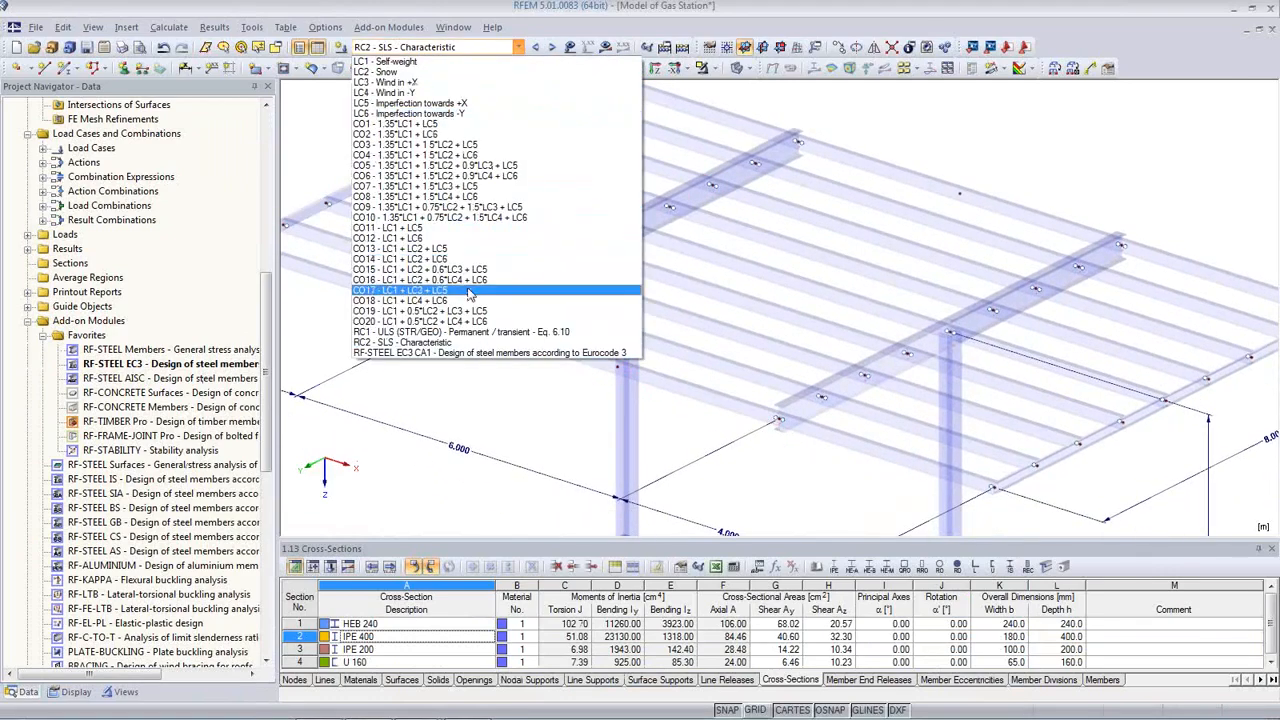
{"action": "left_click", "coordinate": [471, 353]}
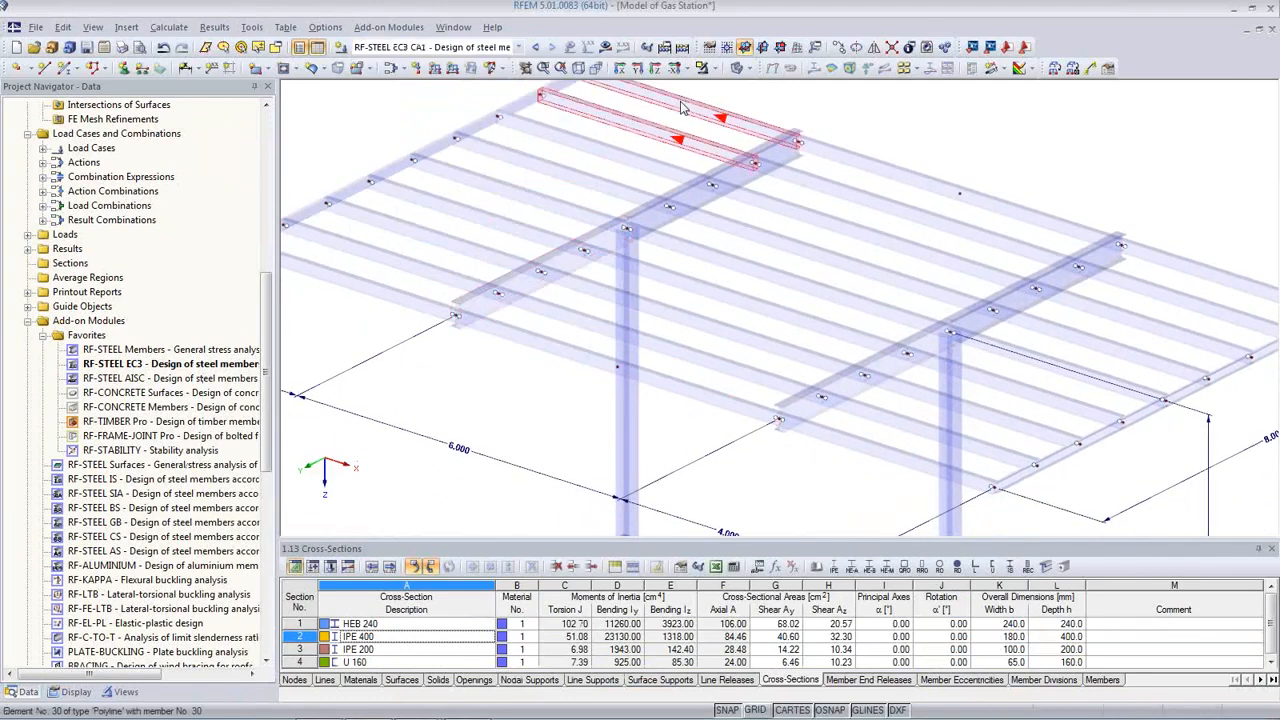
{"action": "left_click", "coordinate": [605, 47]}
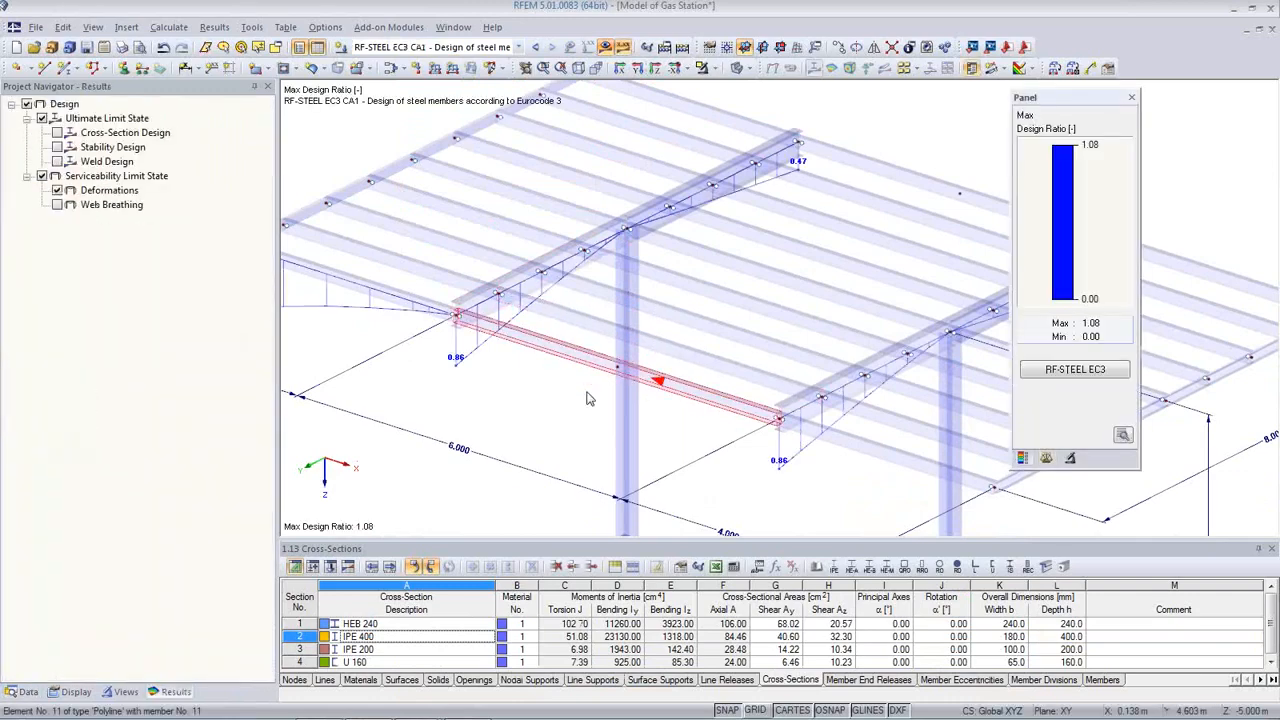
{"action": "left_click", "coordinate": [57, 133]}
{"action": "left_click", "coordinate": [57, 147]}
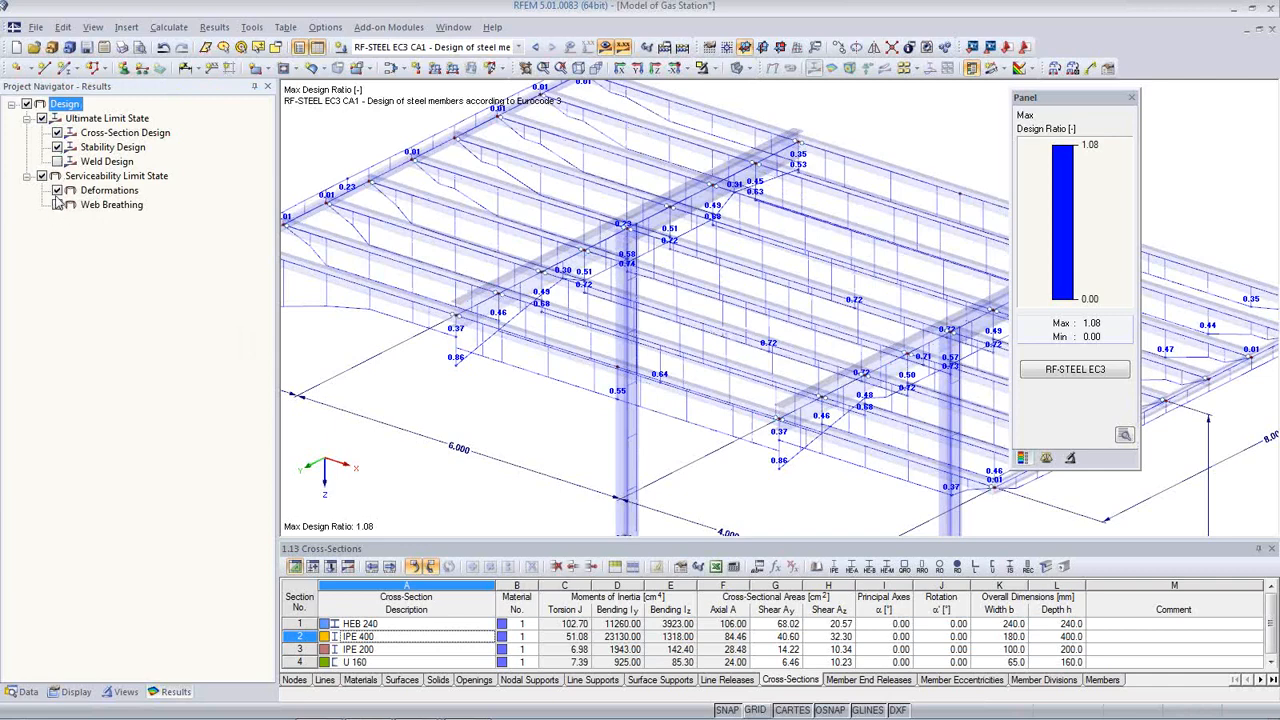
{"action": "left_click", "coordinate": [57, 190]}
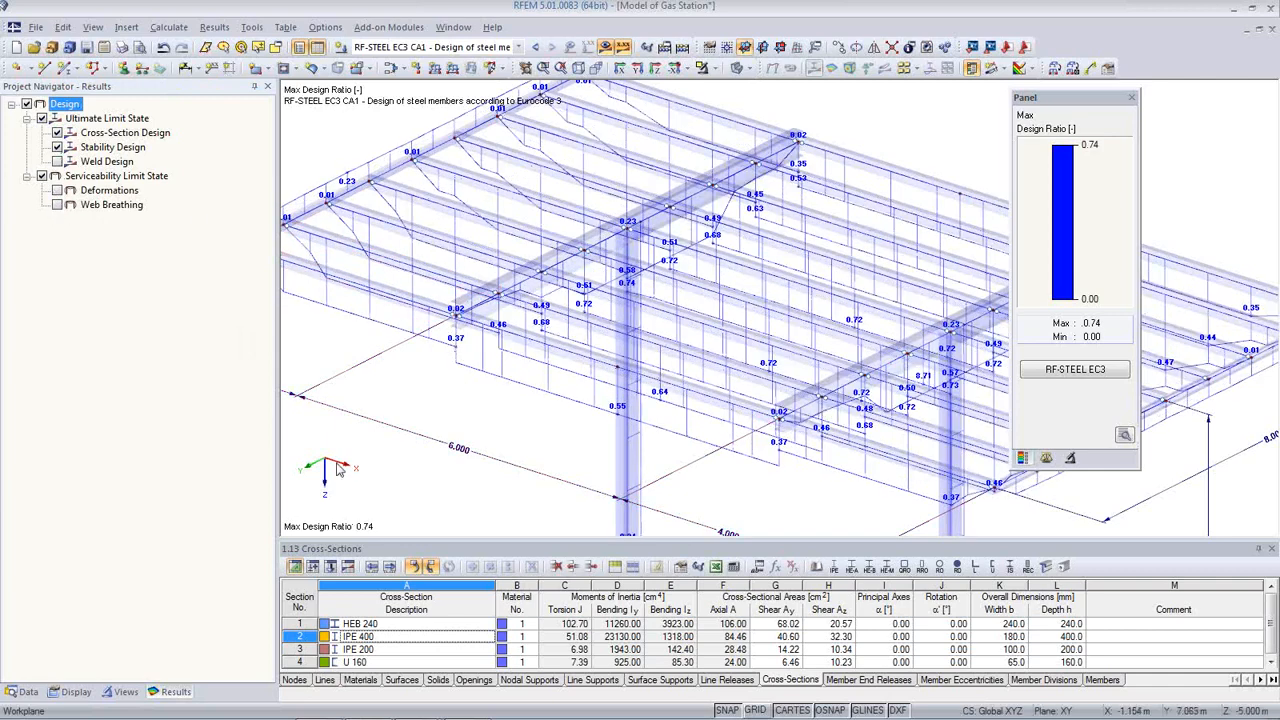
Step: Show only the IPE 400 members, in wireframe display
{"action": "left_click", "coordinate": [124, 691]}
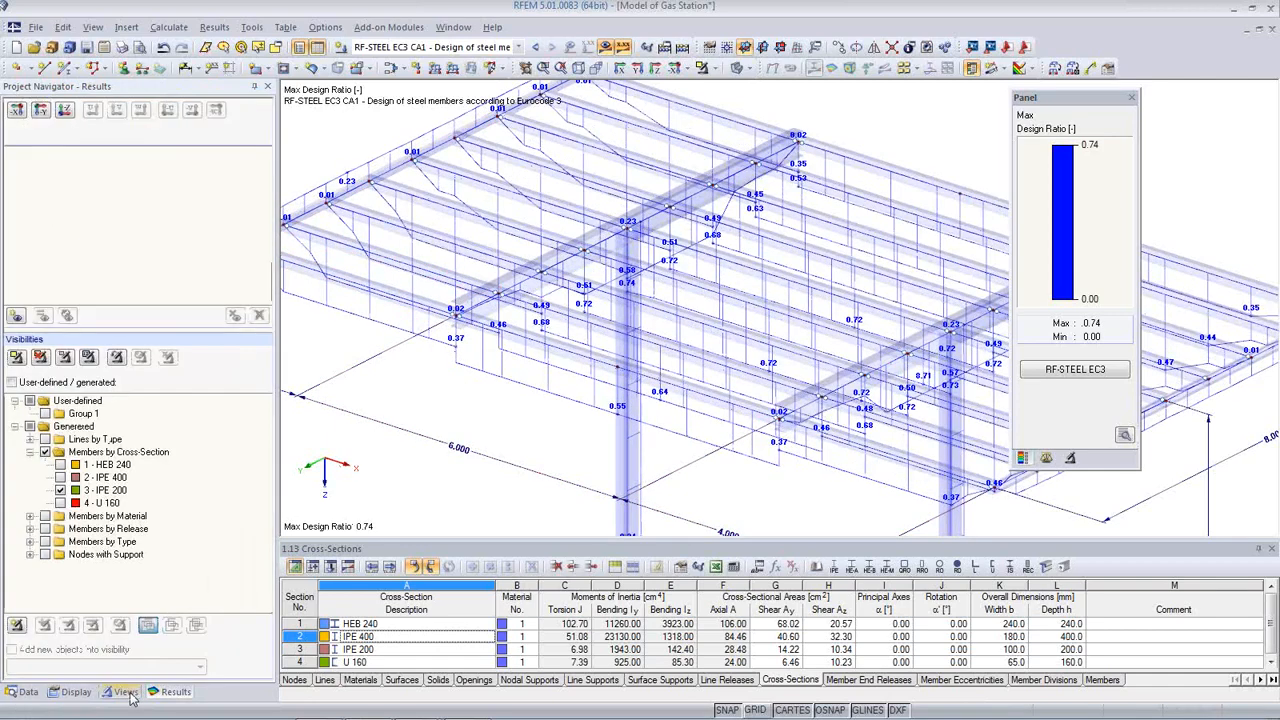
{"action": "left_click", "coordinate": [60, 478]}
{"action": "left_click", "coordinate": [60, 490]}
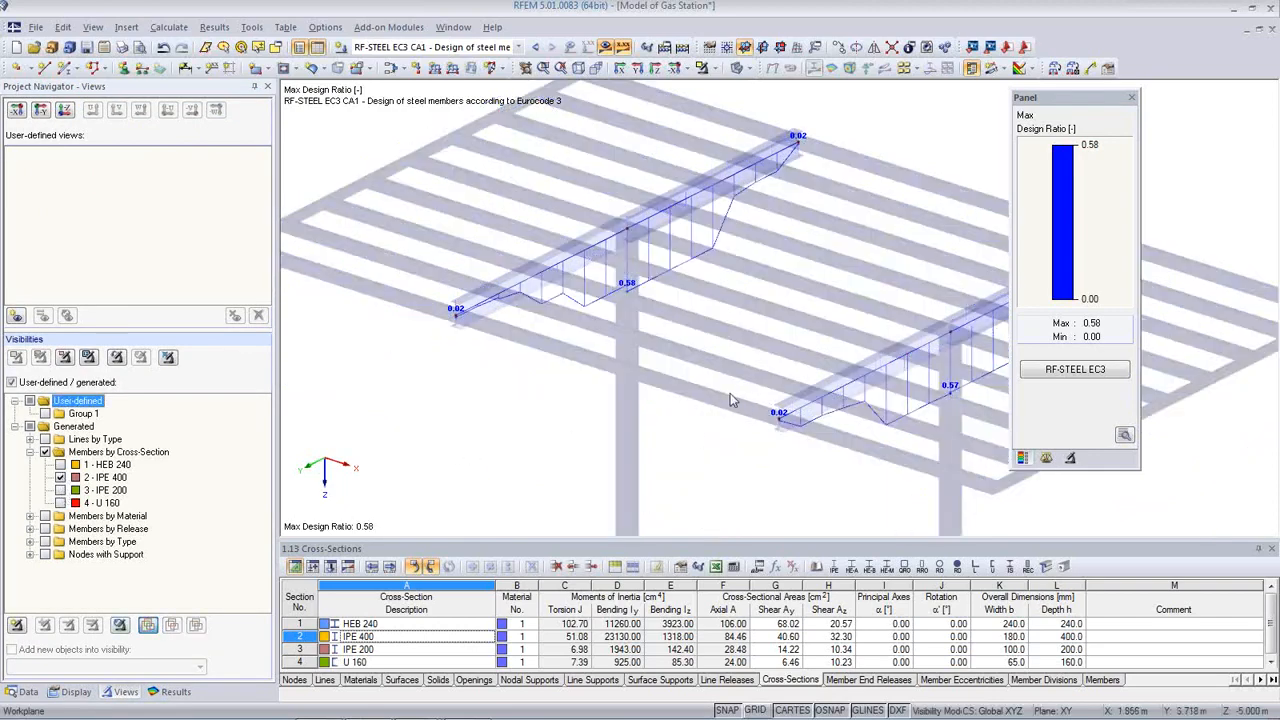
{"action": "middle_click_drag", "start_coordinate": [730, 393], "coordinate": [642, 380], "text": "ctrl"}
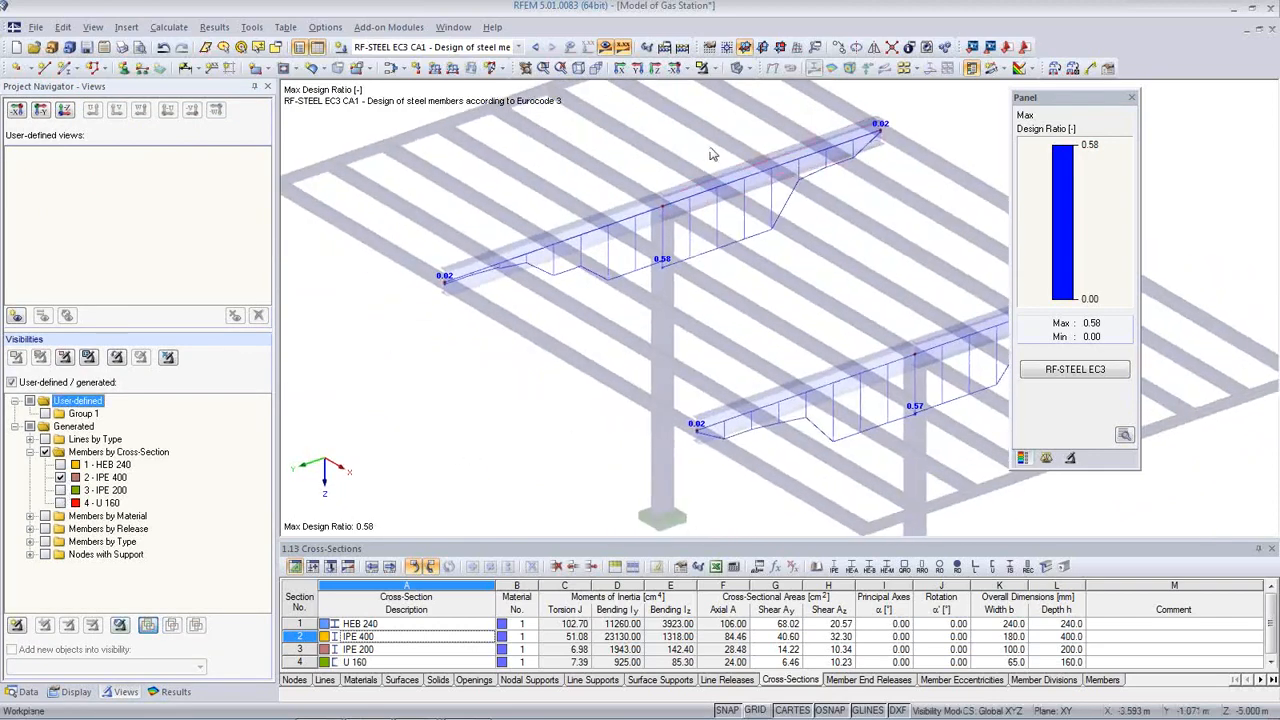
{"action": "left_click", "coordinate": [748, 75]}
{"action": "left_click", "coordinate": [770, 87]}
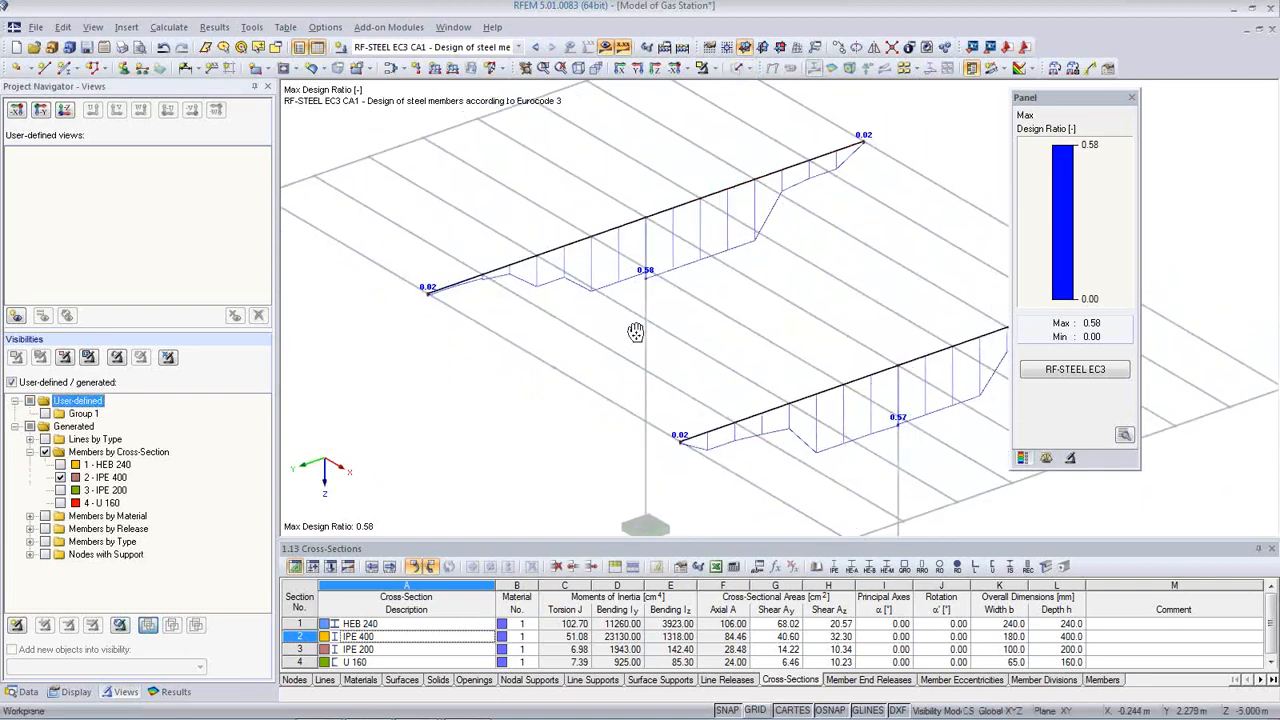
{"action": "mouse_move", "coordinate": [635, 332]}
{"action": "middle_mouse_down", "text": "ctrl"}
{"action": "mouse_move", "coordinate": [563, 277]}
{"action": "mouse_move", "coordinate": [513, 310]}
{"action": "mouse_move", "coordinate": [766, 346]}
{"action": "mouse_move", "coordinate": [655, 322]}
{"action": "middle_mouse_up", "text": "ctrl"}
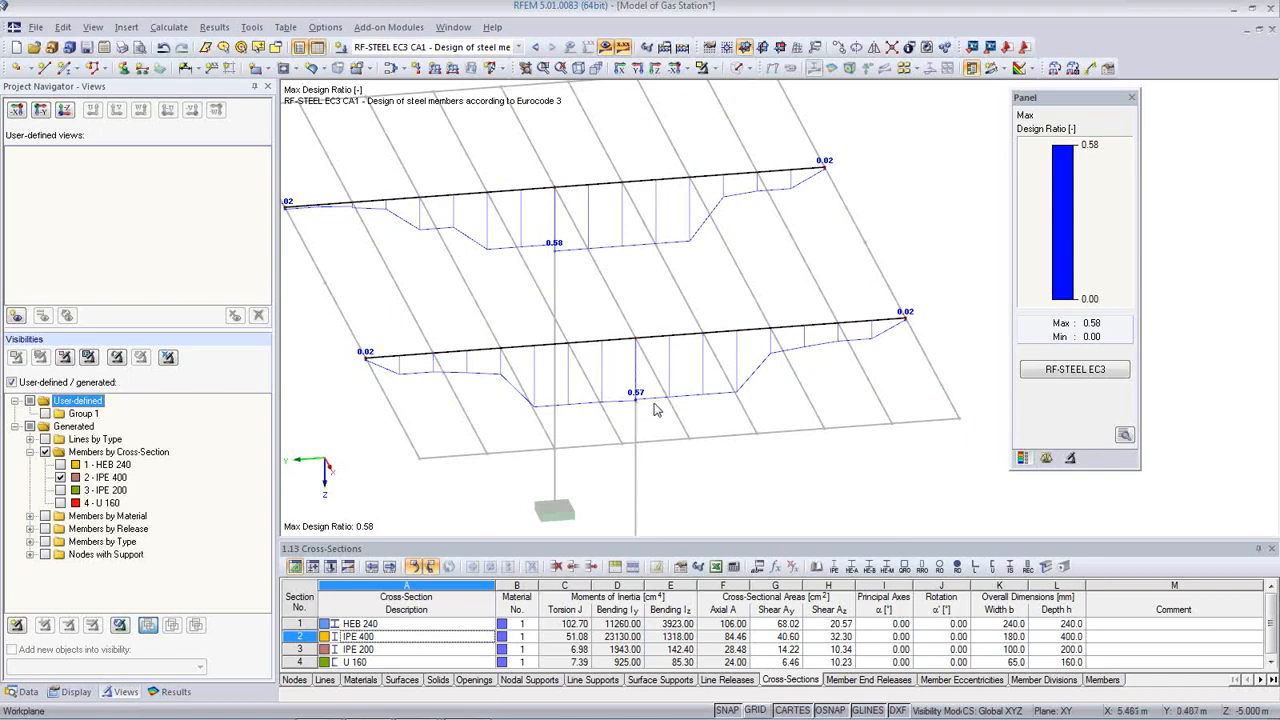
Step: Inspect the 0.58 maximum ratio, then reopen RF-STEEL EC3 on 2.4 Design by Member
{"action": "left_click", "coordinate": [560, 266]}
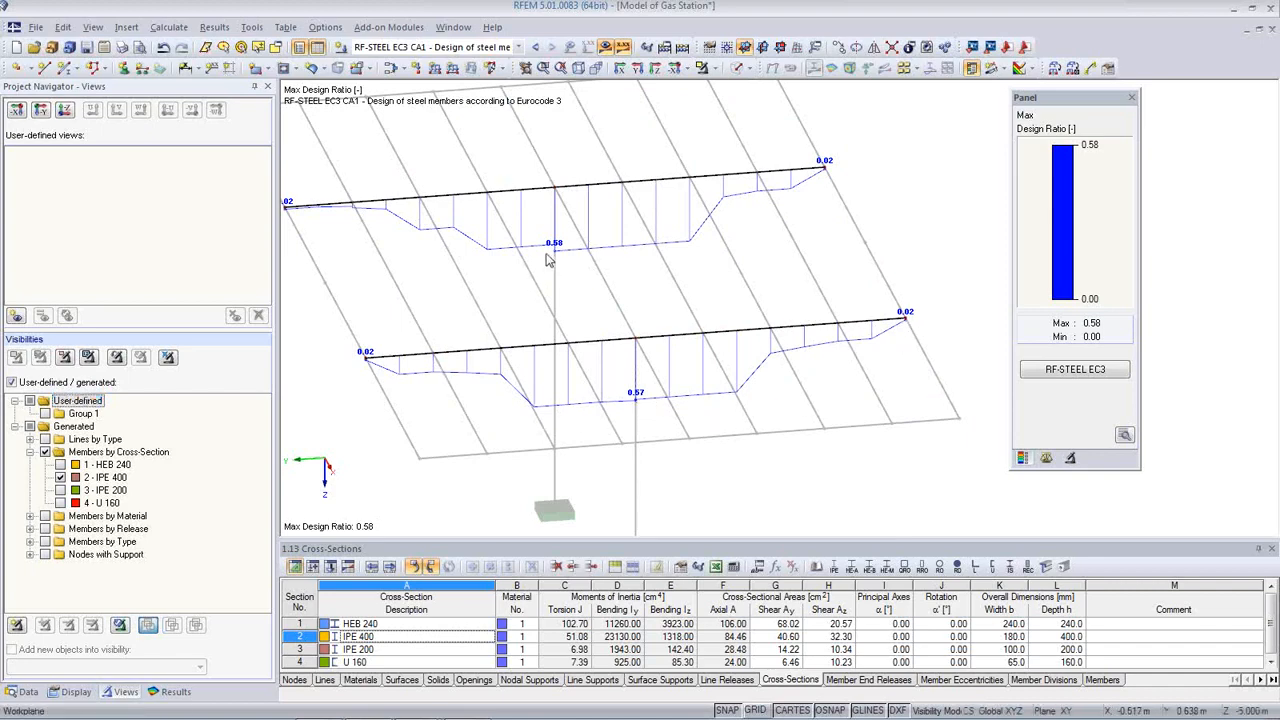
{"action": "scroll", "coordinate": [548, 260], "scroll_direction": "up", "scroll_amount": 8}
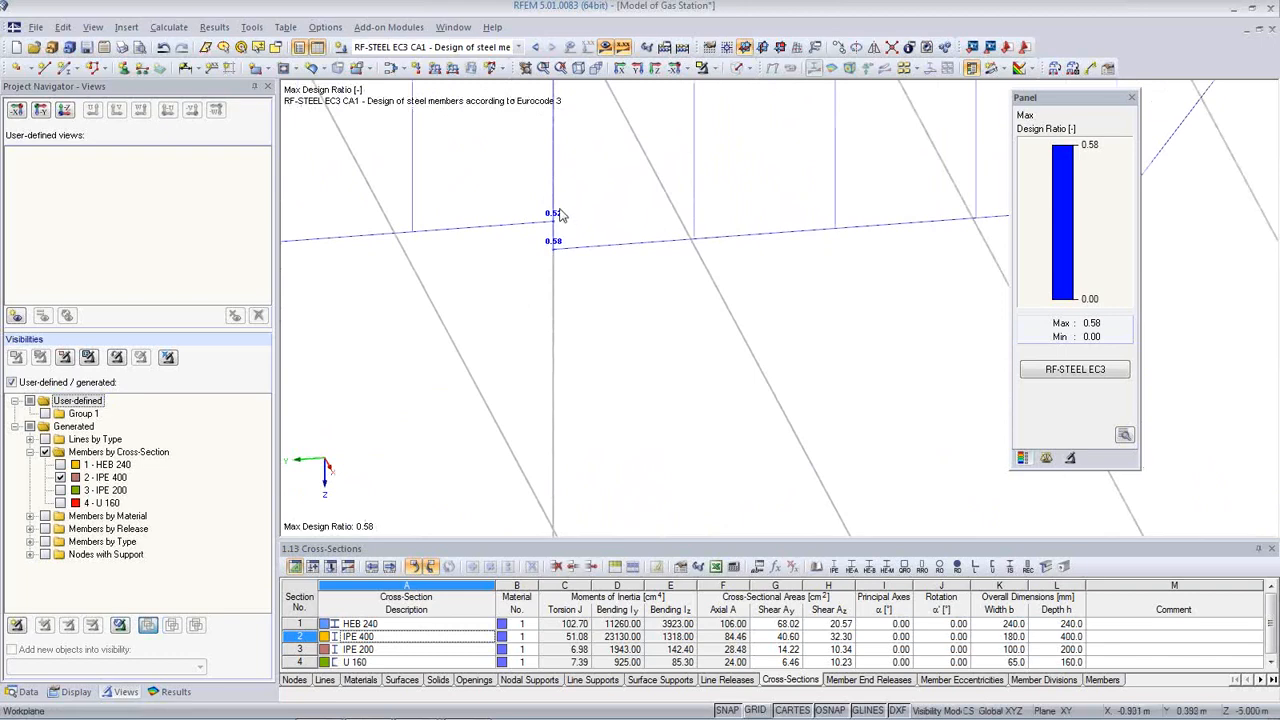
{"action": "middle_click_drag", "start_coordinate": [558, 238], "coordinate": [568, 224], "text": "ctrl"}
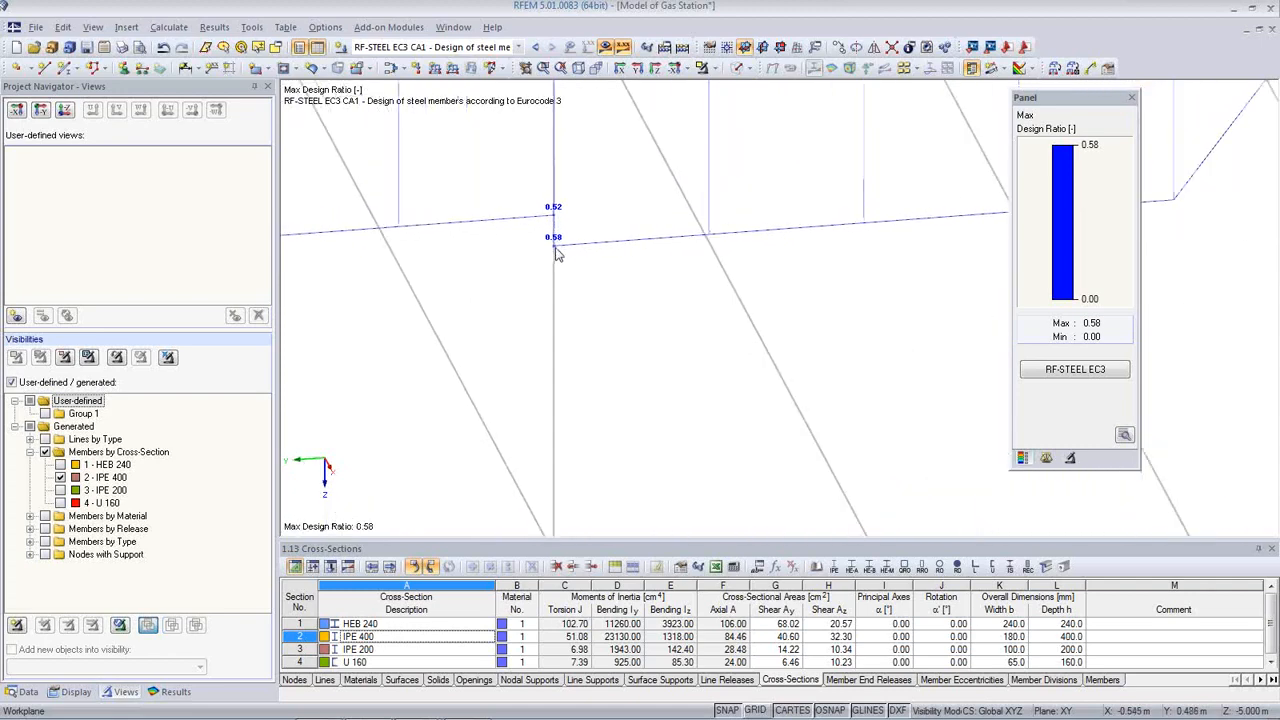
{"action": "middle_click_drag", "start_coordinate": [558, 252], "coordinate": [750, 374]}
{"action": "scroll", "coordinate": [749, 368], "scroll_direction": "down", "scroll_amount": 5}
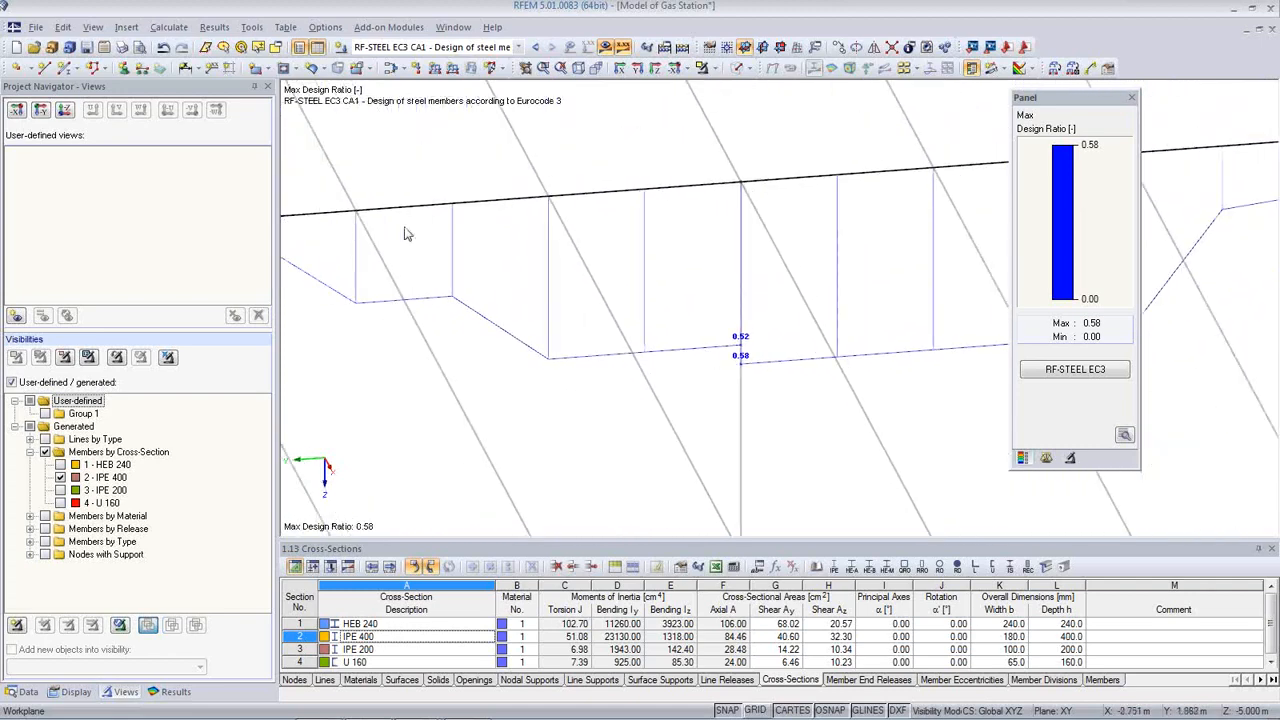
{"action": "middle_click_drag", "start_coordinate": [623, 272], "coordinate": [630, 237]}
{"action": "scroll", "coordinate": [752, 300], "scroll_direction": "down", "scroll_amount": 4}
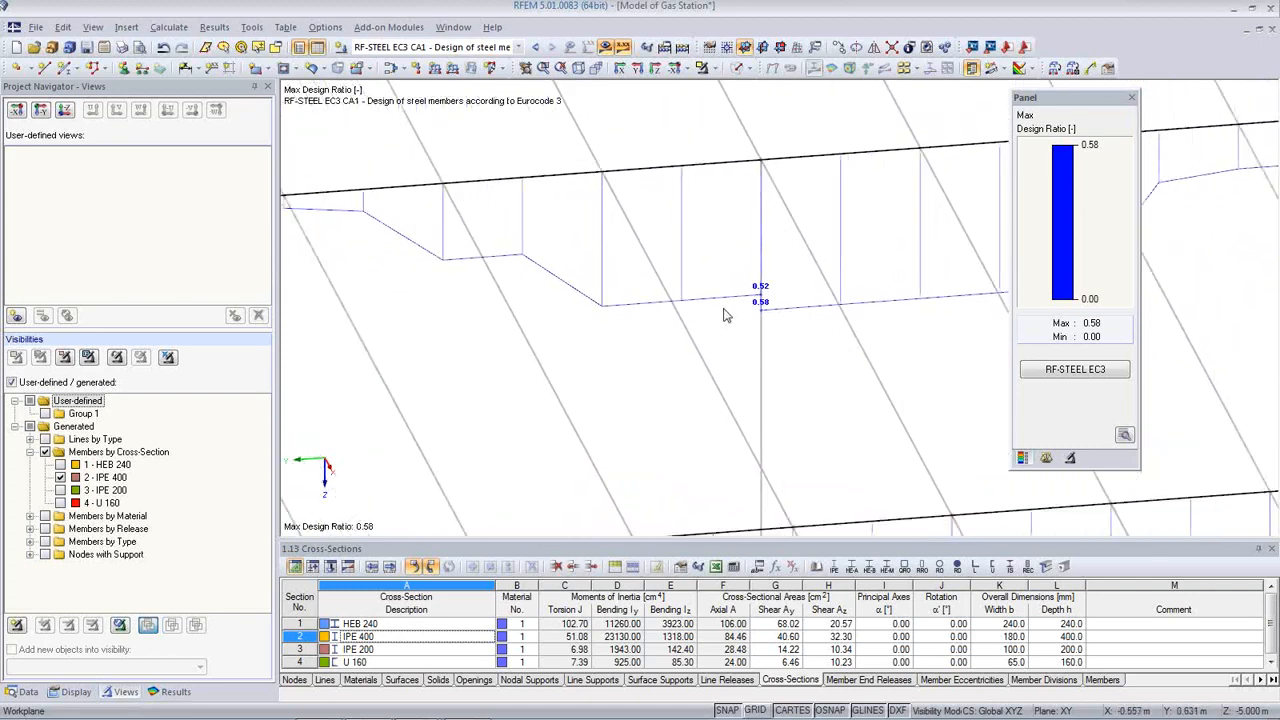
{"action": "left_click", "coordinate": [1060, 371]}
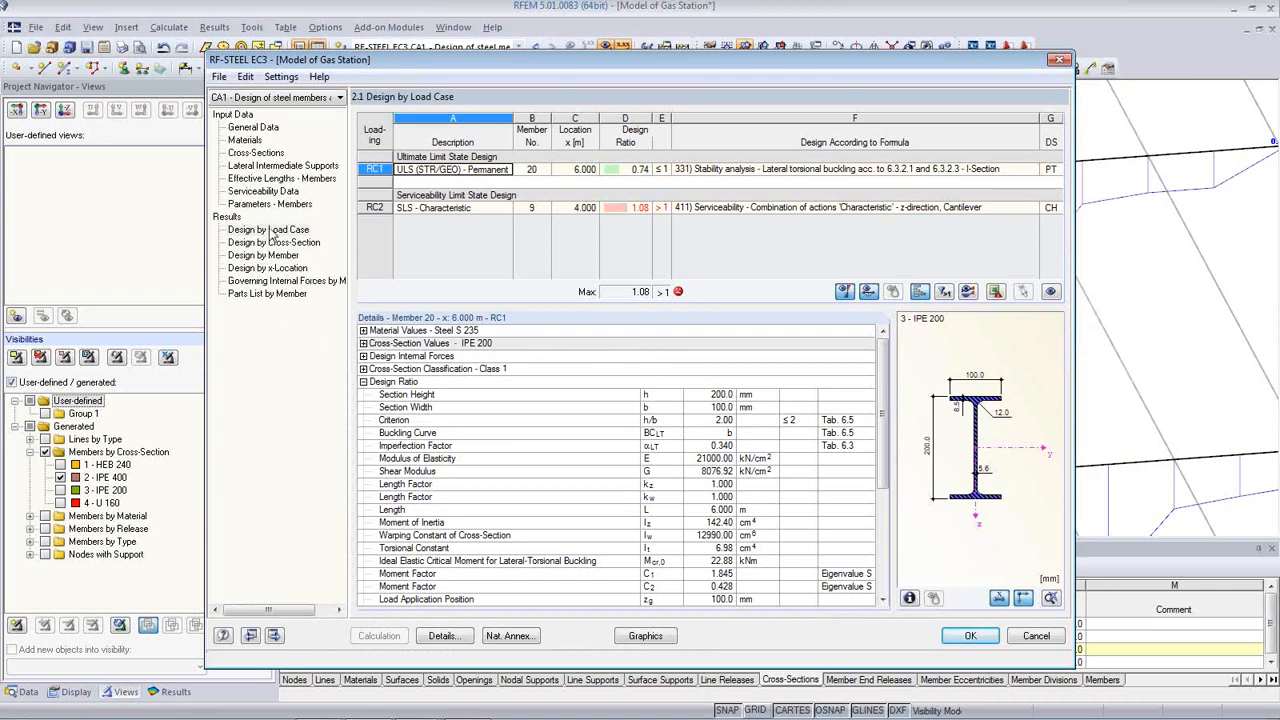
{"action": "left_click", "coordinate": [276, 256]}
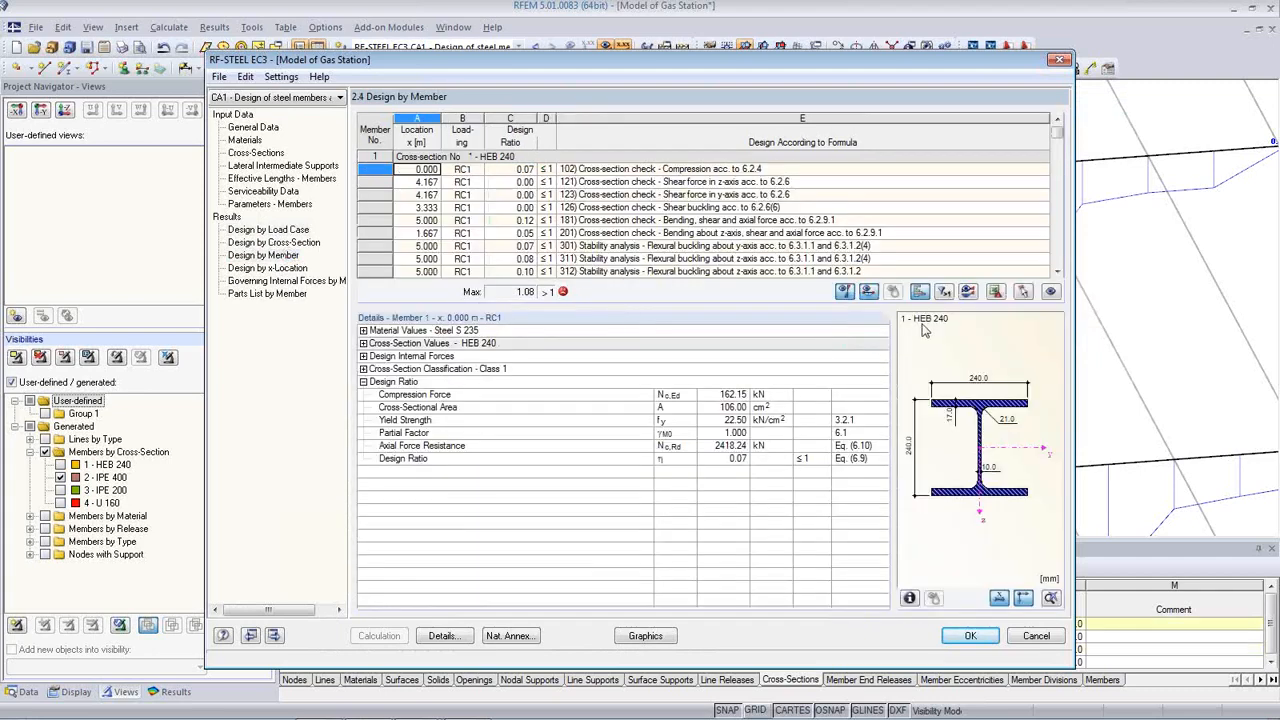
Step: Review the lateral-torsional buckling check details for members 2 and 3
{"action": "left_click", "coordinate": [1022, 292]}
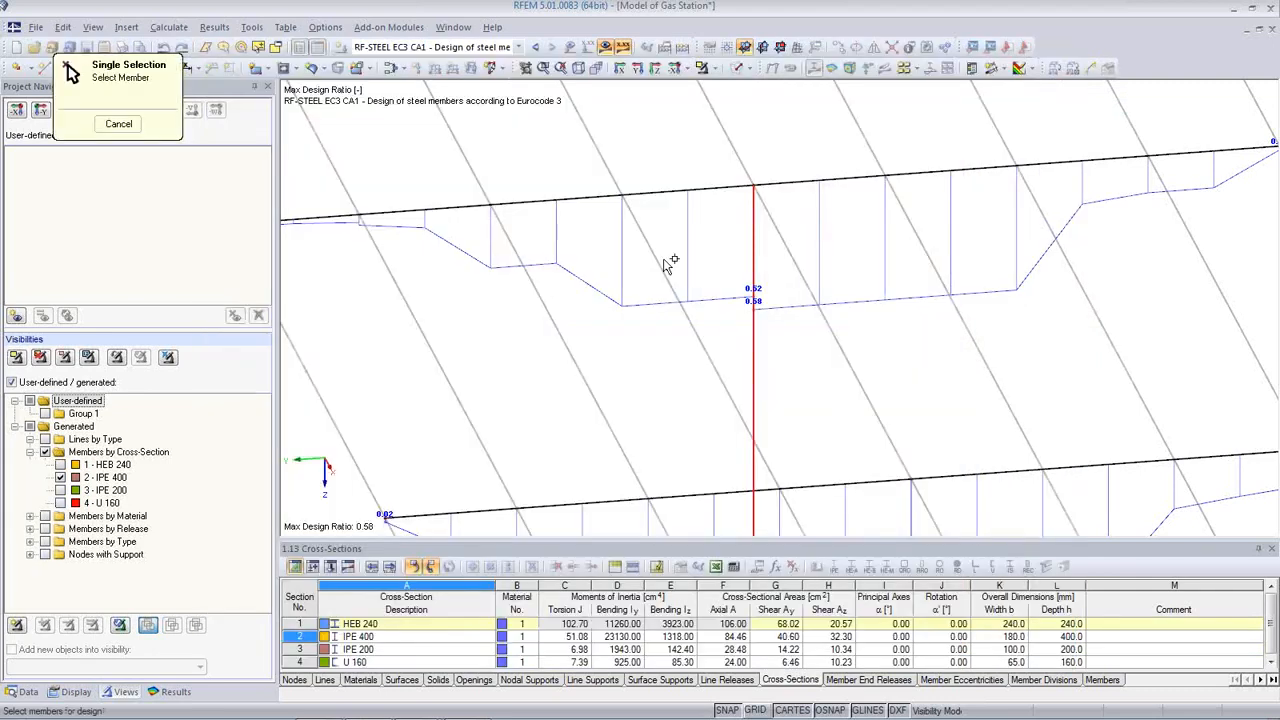
{"action": "left_click", "coordinate": [587, 199]}
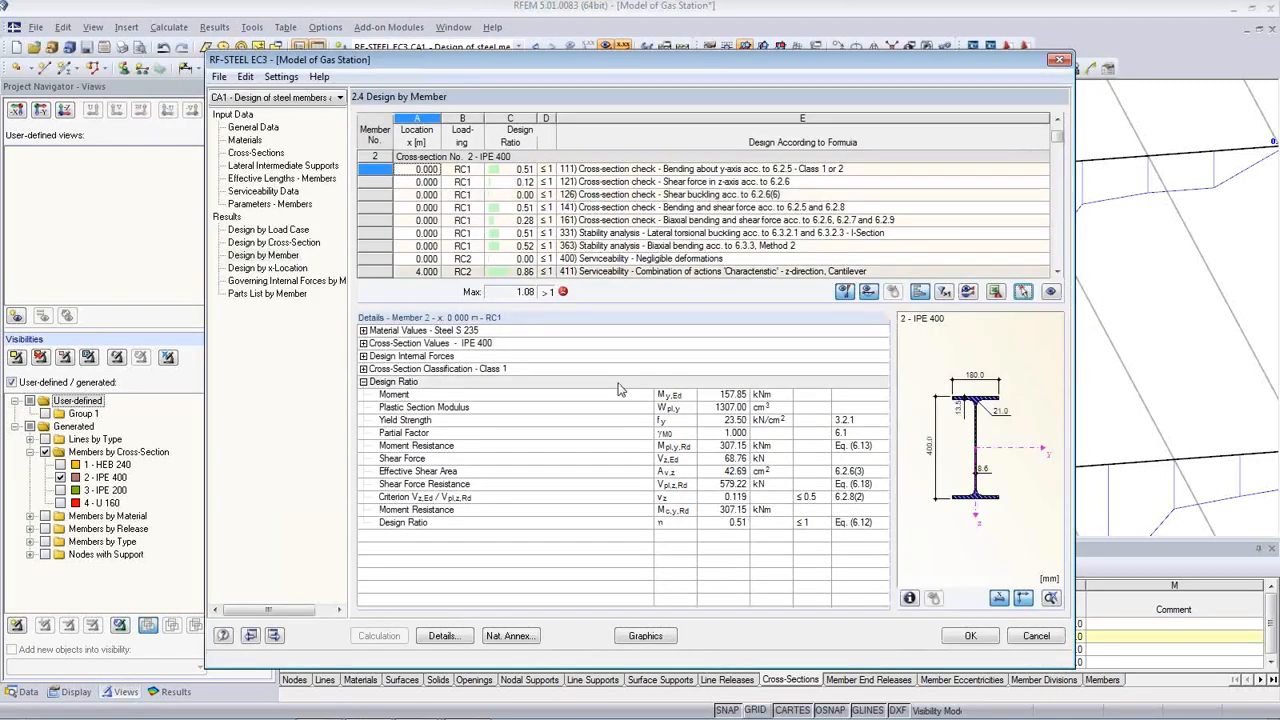
{"action": "left_click", "coordinate": [617, 232]}
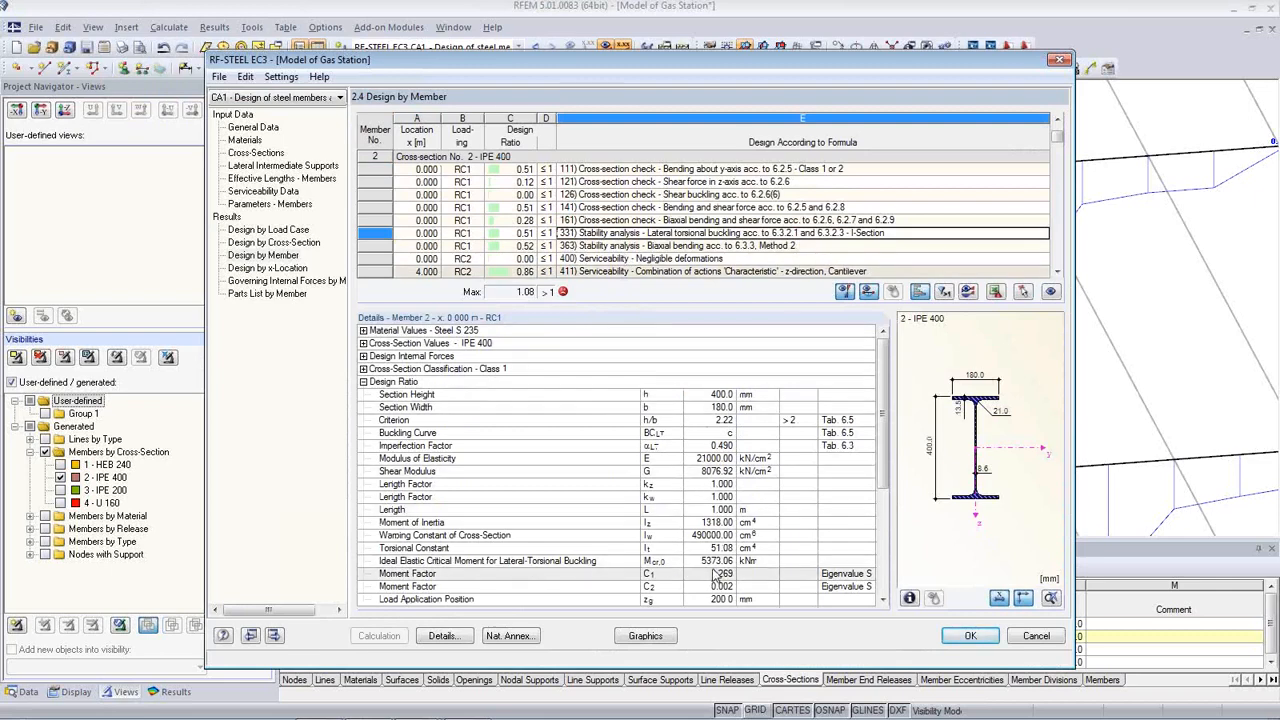
{"action": "left_click", "coordinate": [1022, 291]}
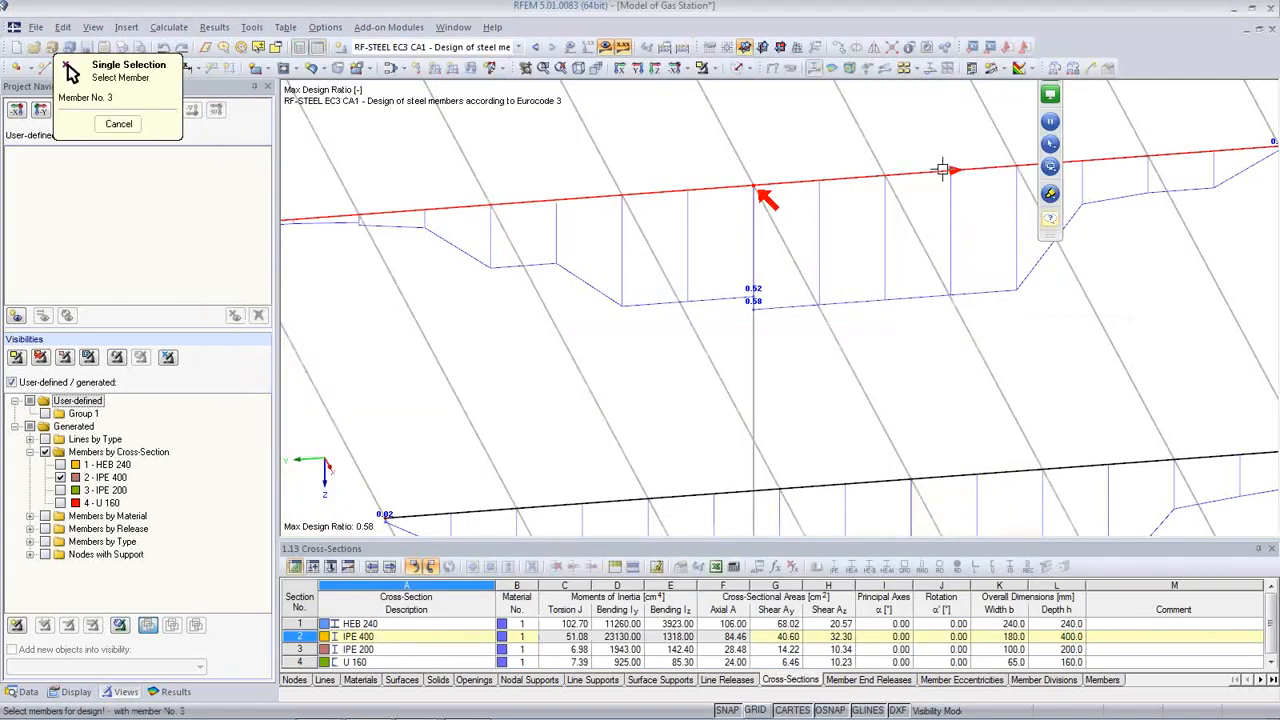
{"action": "left_click", "coordinate": [766, 195]}
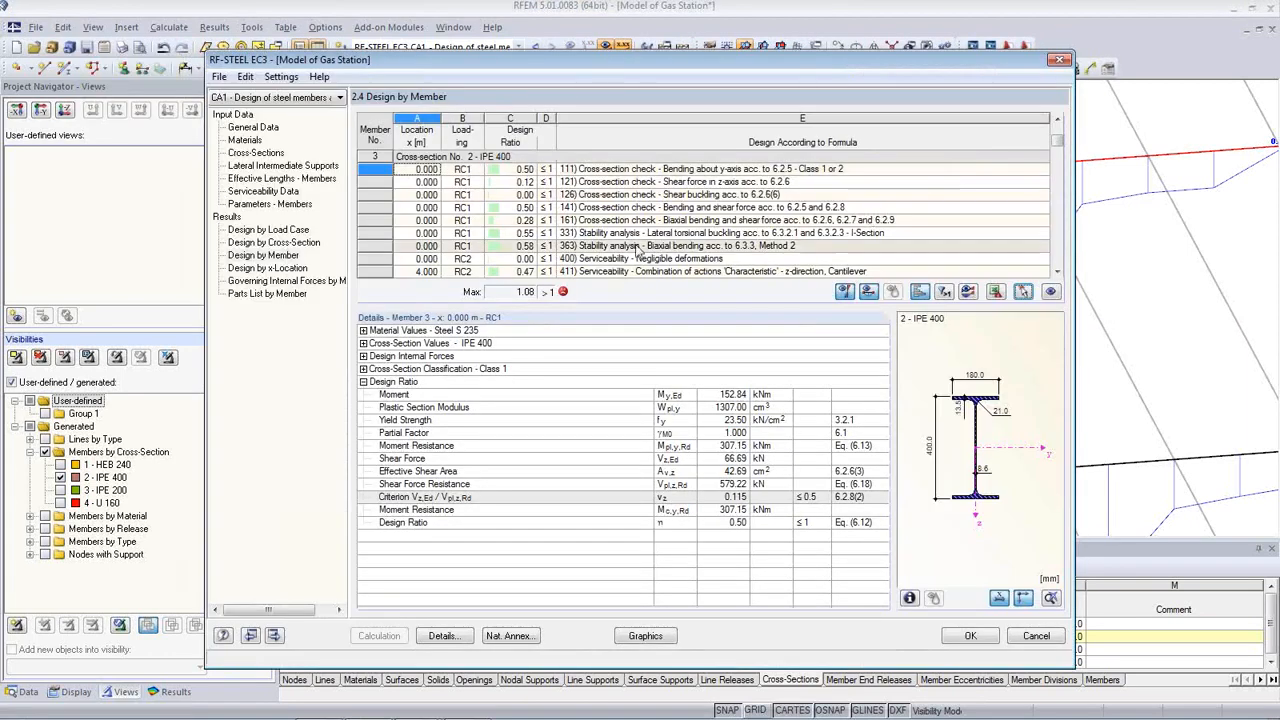
{"action": "left_click", "coordinate": [650, 233]}
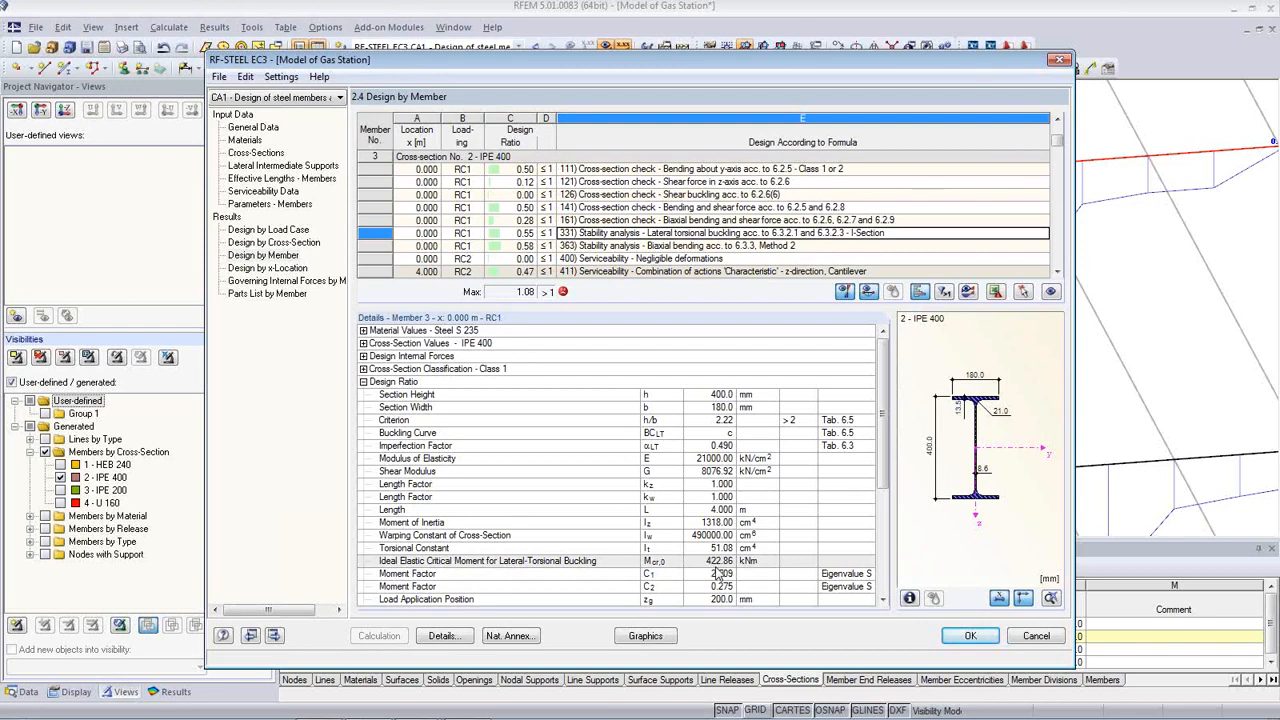
Step: Untick member 2's lateral supports, recalculate, and confirm its LTB ratio of 0.57
{"action": "left_click", "coordinate": [269, 168]}
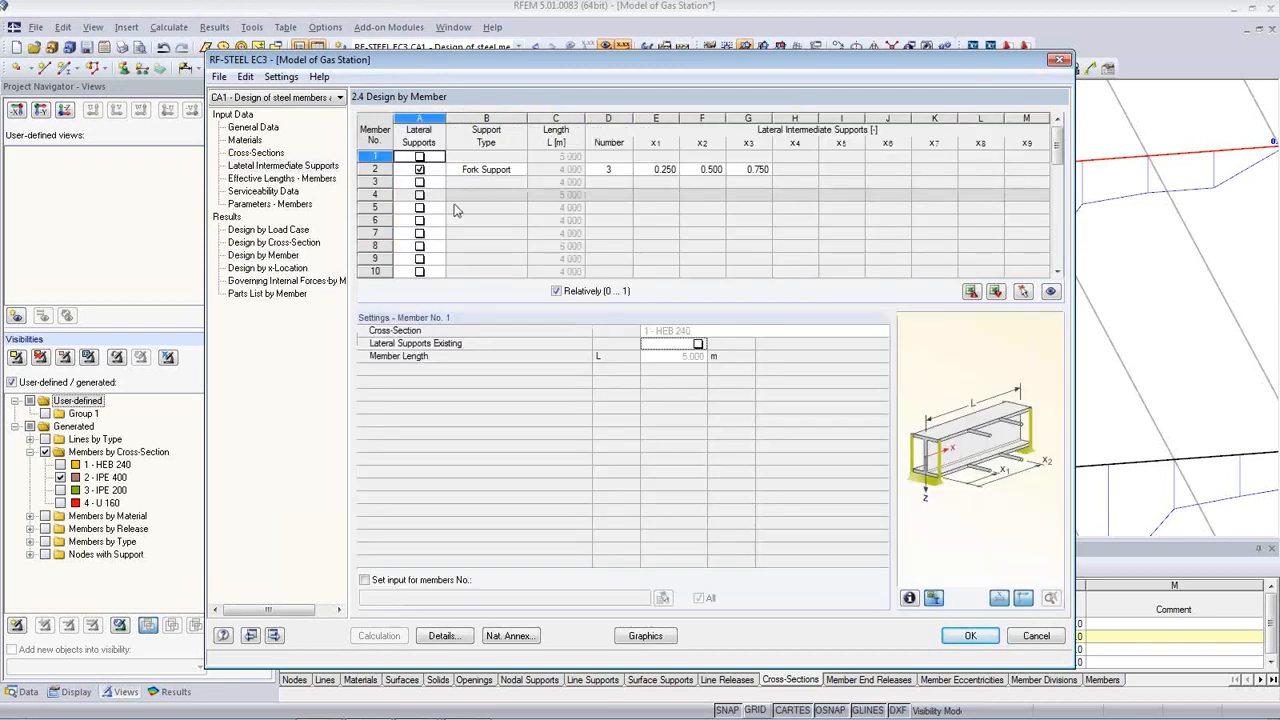
{"action": "left_click", "coordinate": [421, 171]}
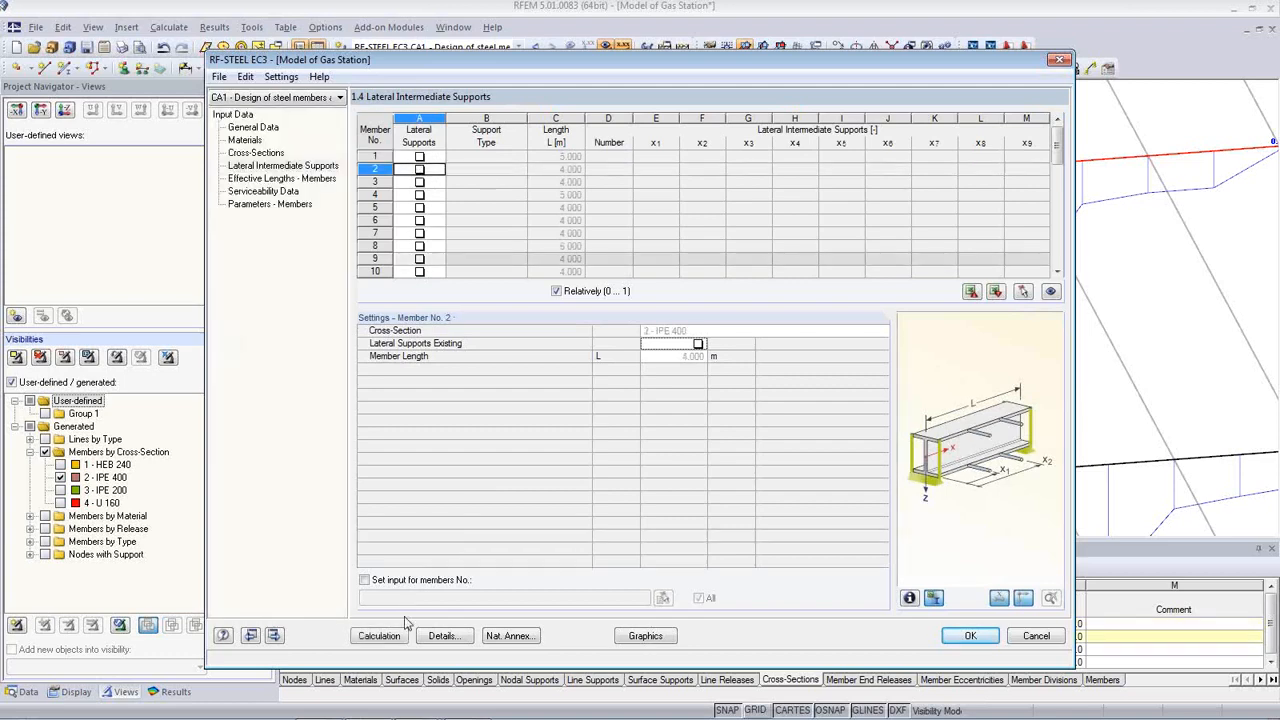
{"action": "left_click", "coordinate": [380, 636]}
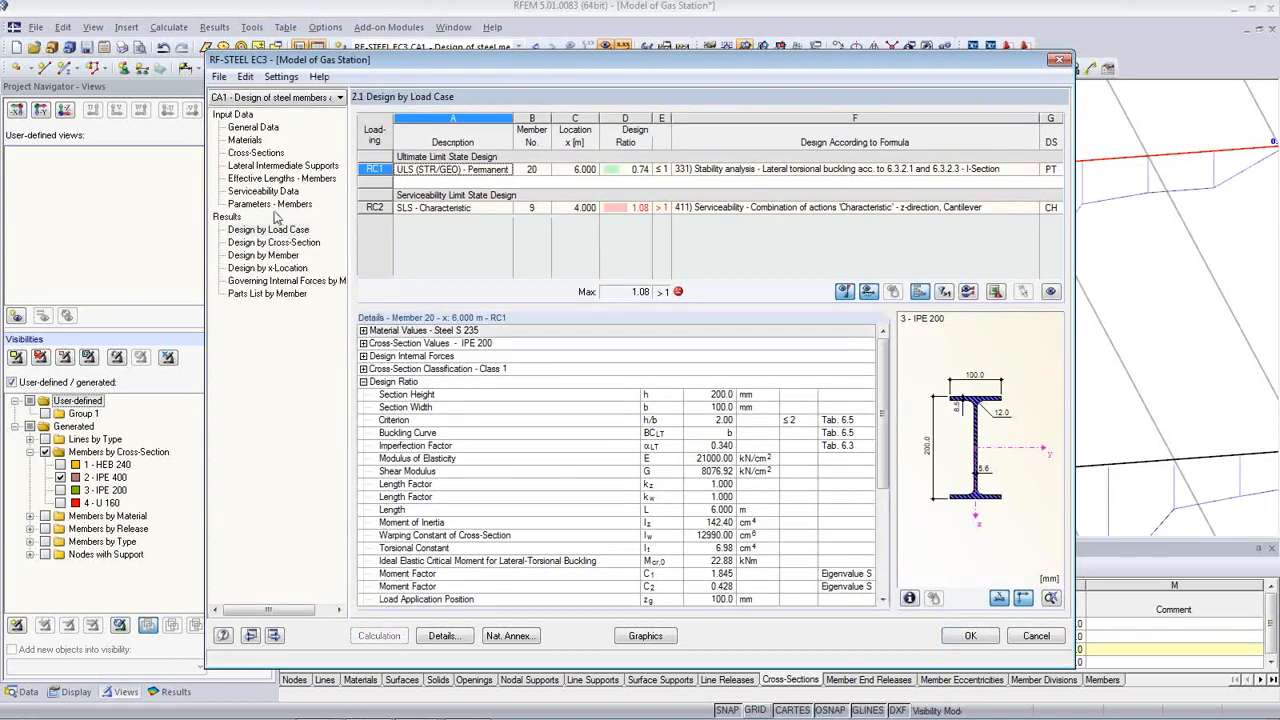
{"action": "left_click", "coordinate": [263, 255]}
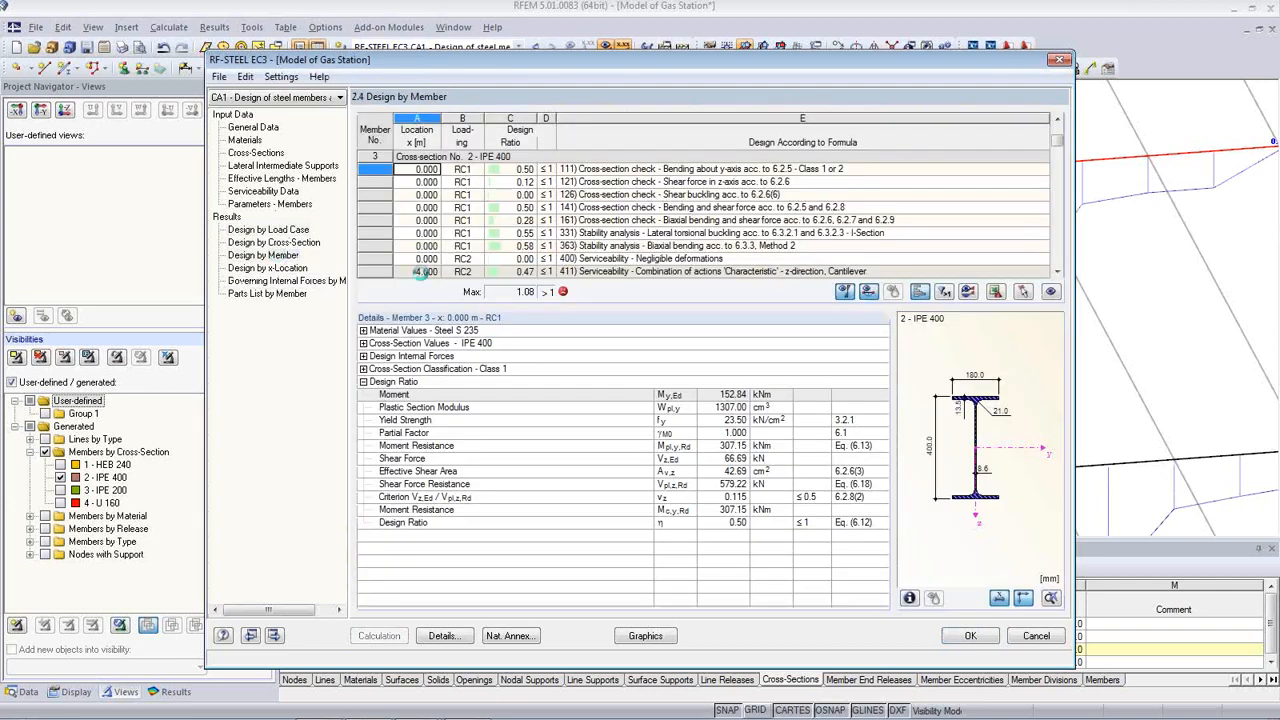
{"action": "left_click", "coordinate": [590, 233]}
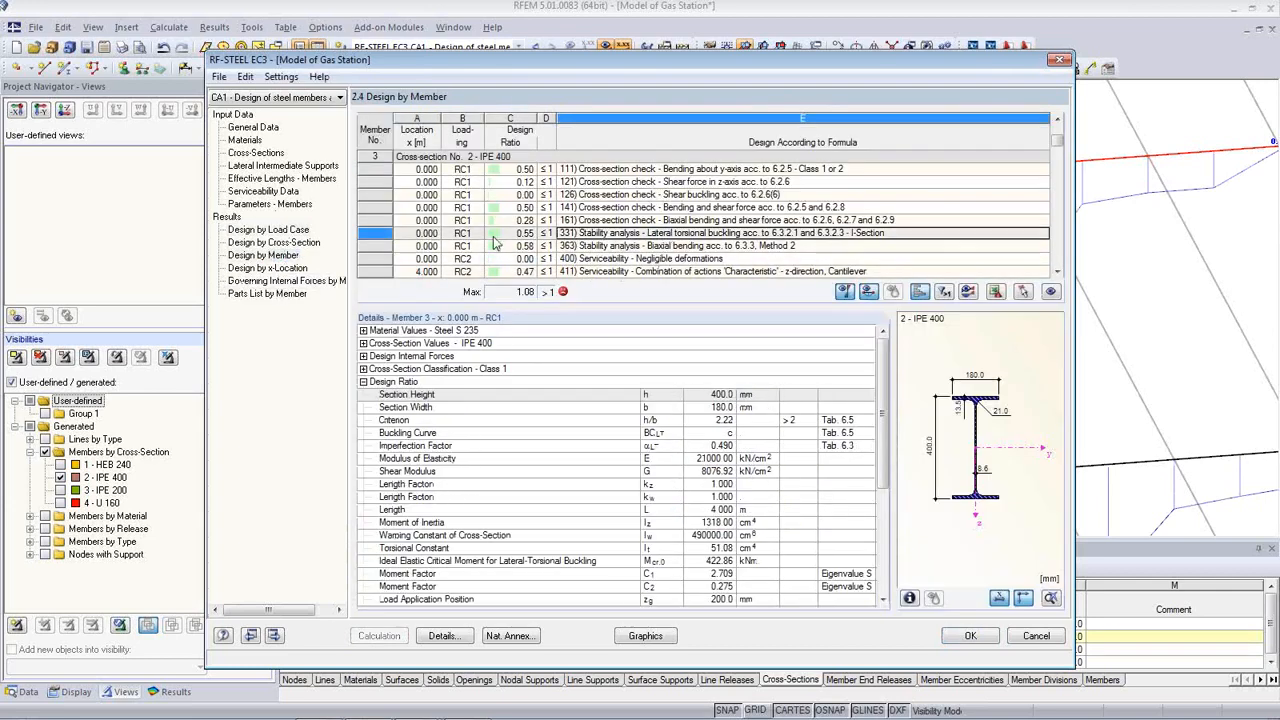
{"action": "left_click", "coordinate": [1023, 291]}
{"action": "left_click", "coordinate": [657, 192]}
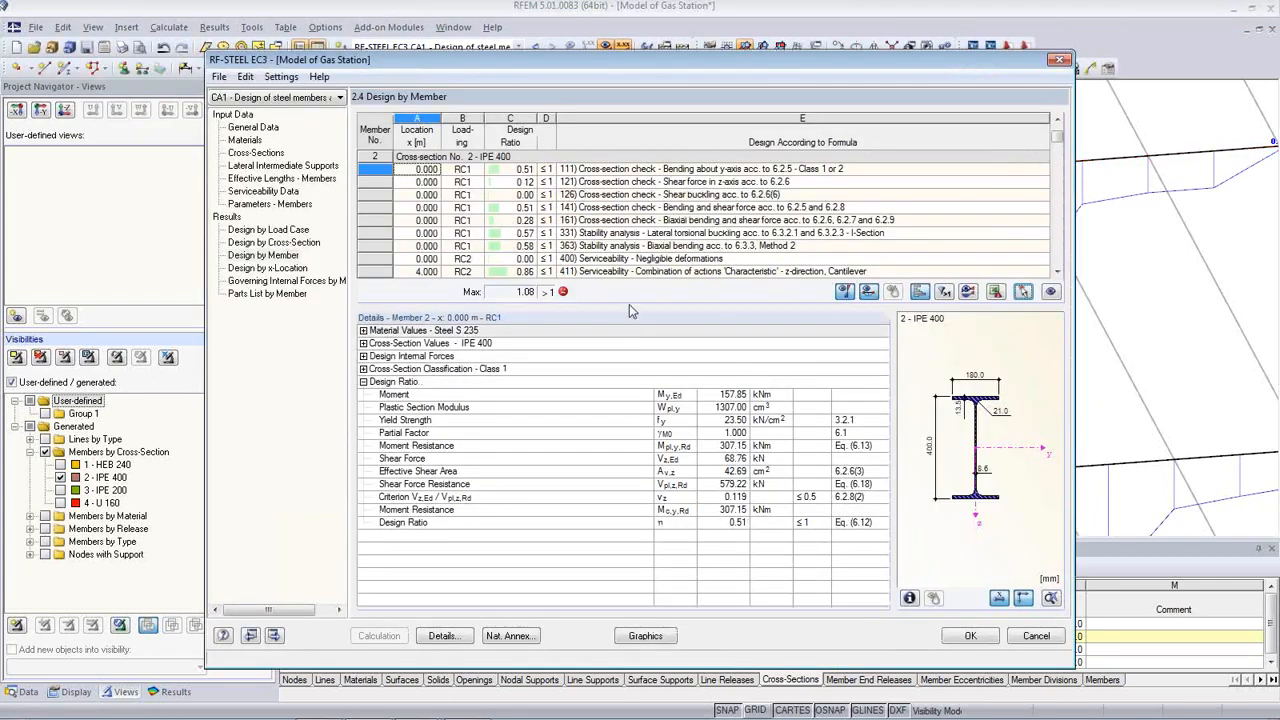
{"action": "left_click", "coordinate": [676, 237]}
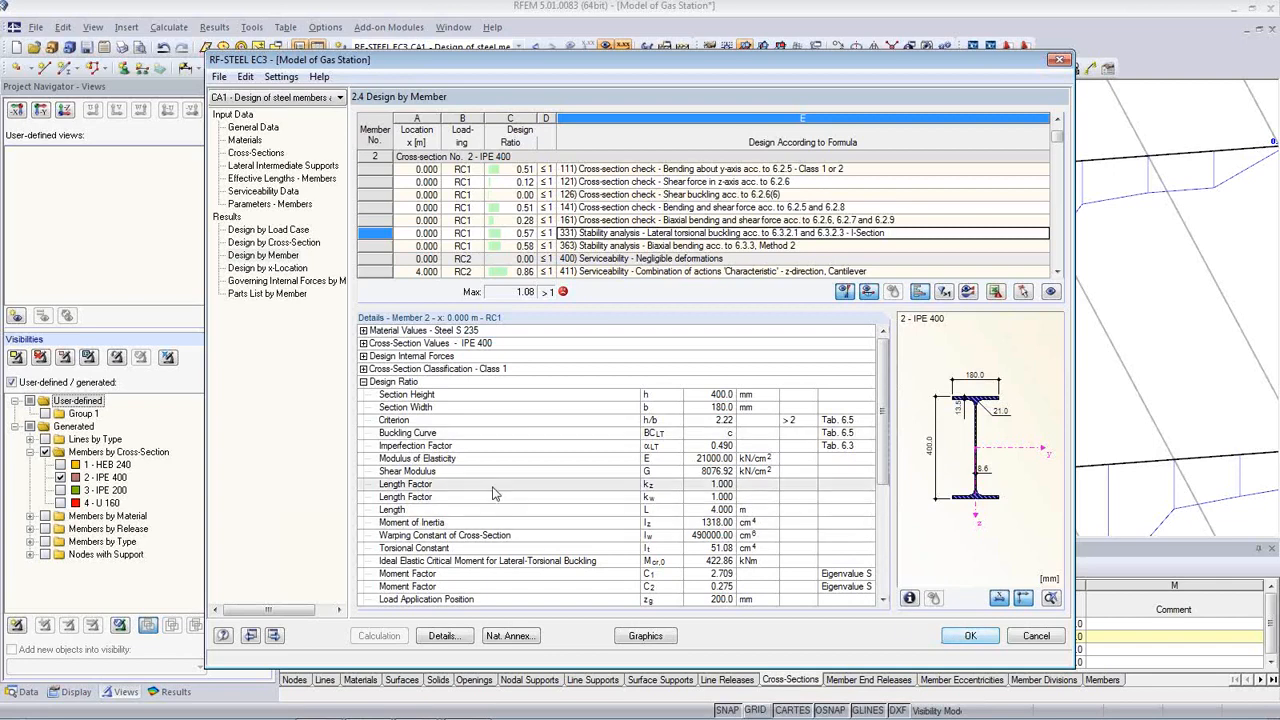
Step: Close RF-STEEL EC3 and open the recently used Member model
{"action": "left_click", "coordinate": [968, 637]}
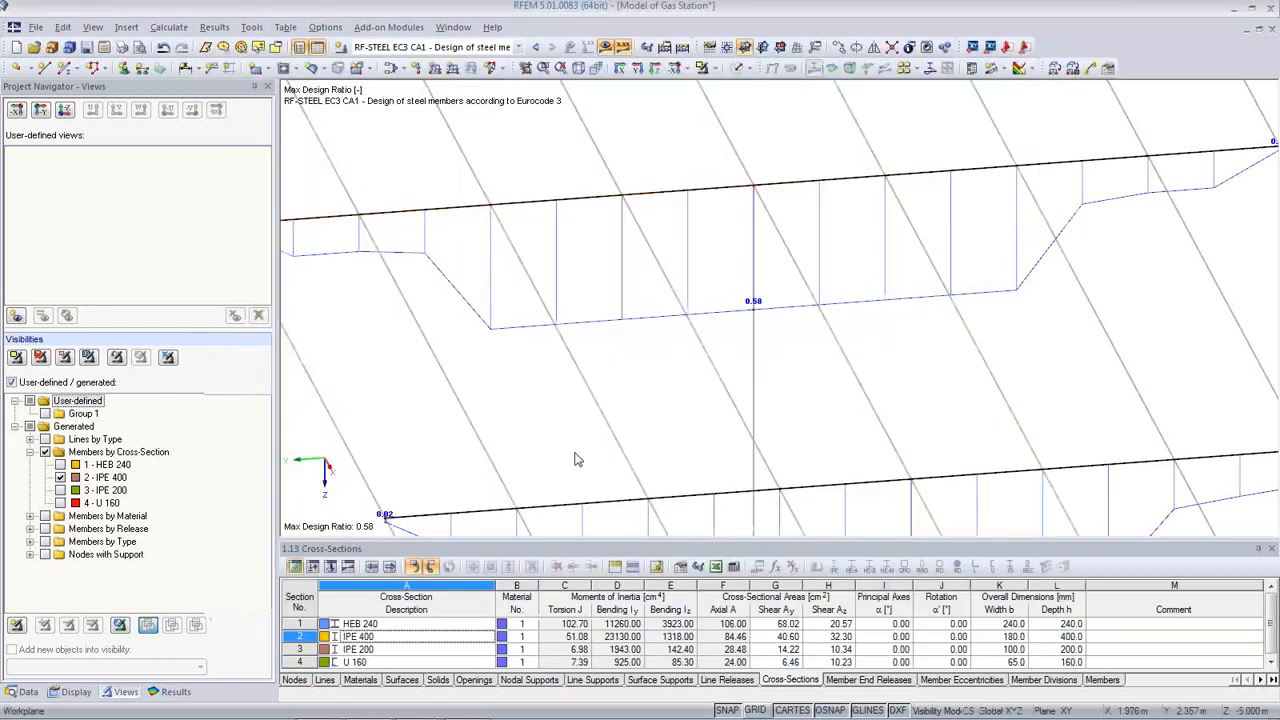
{"action": "scroll", "coordinate": [600, 374], "scroll_direction": "down", "scroll_amount": 6}
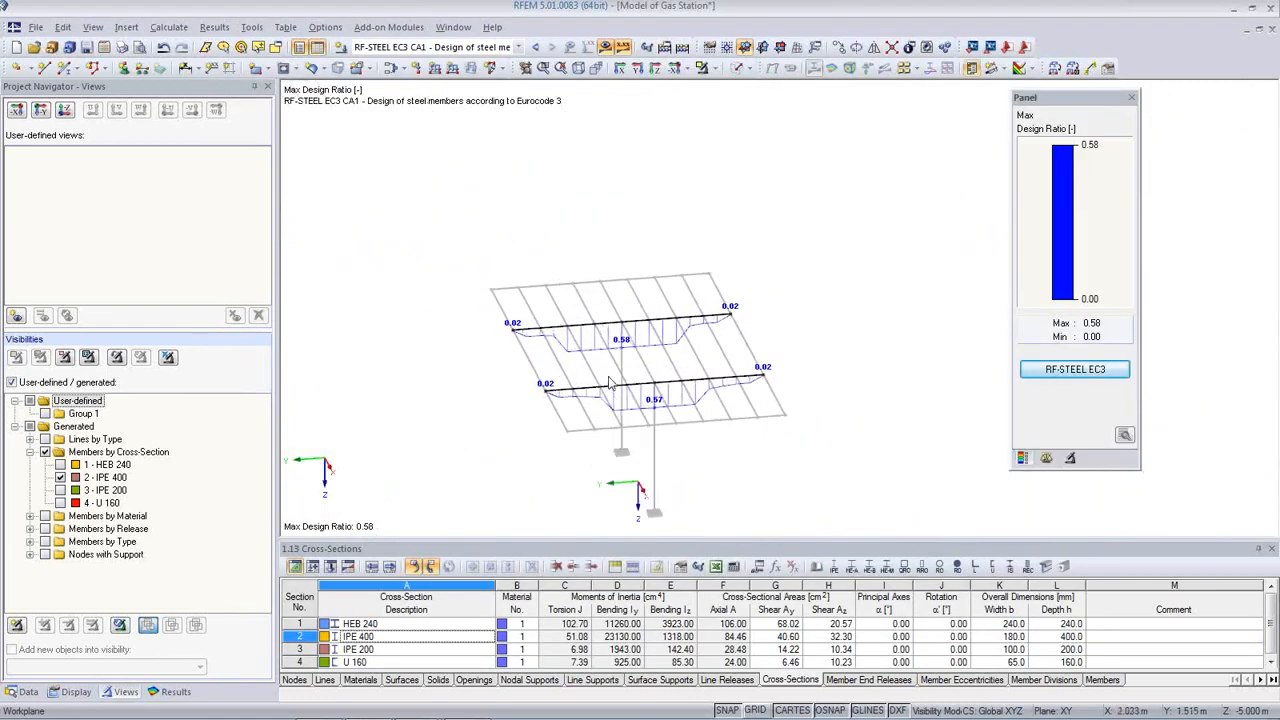
{"action": "left_click", "coordinate": [35, 27]}
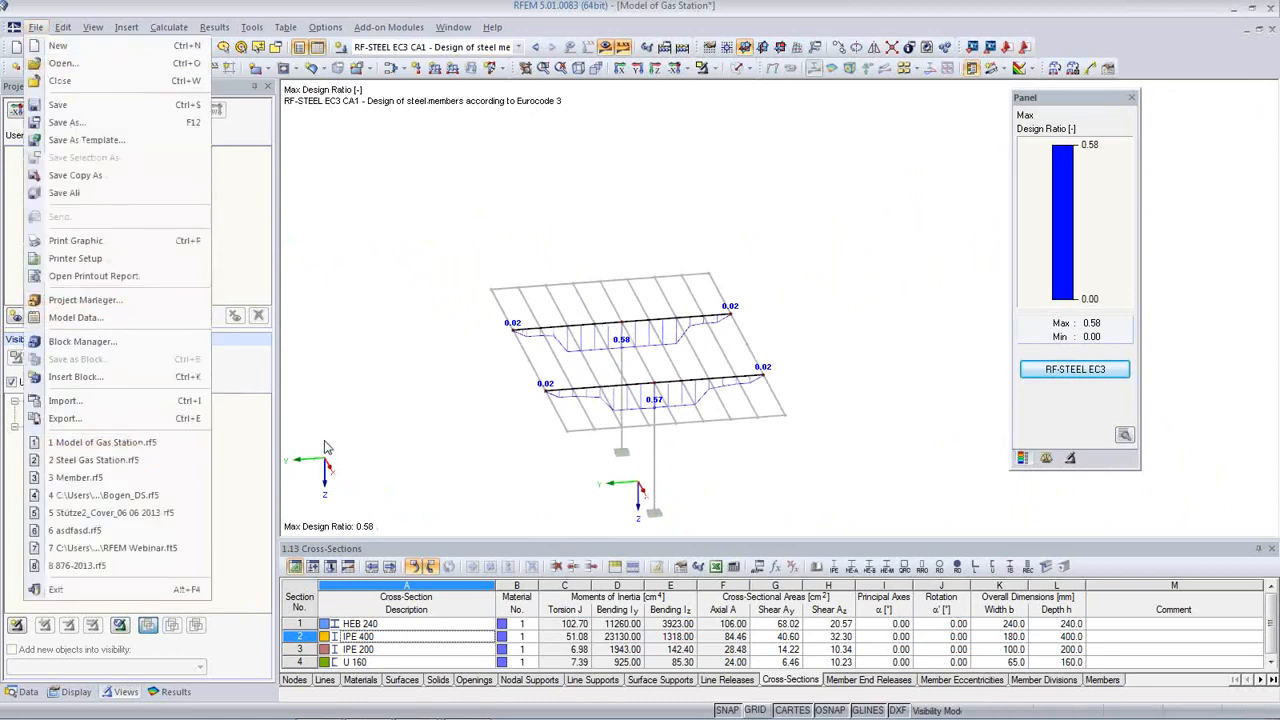
{"action": "left_click", "coordinate": [120, 478]}
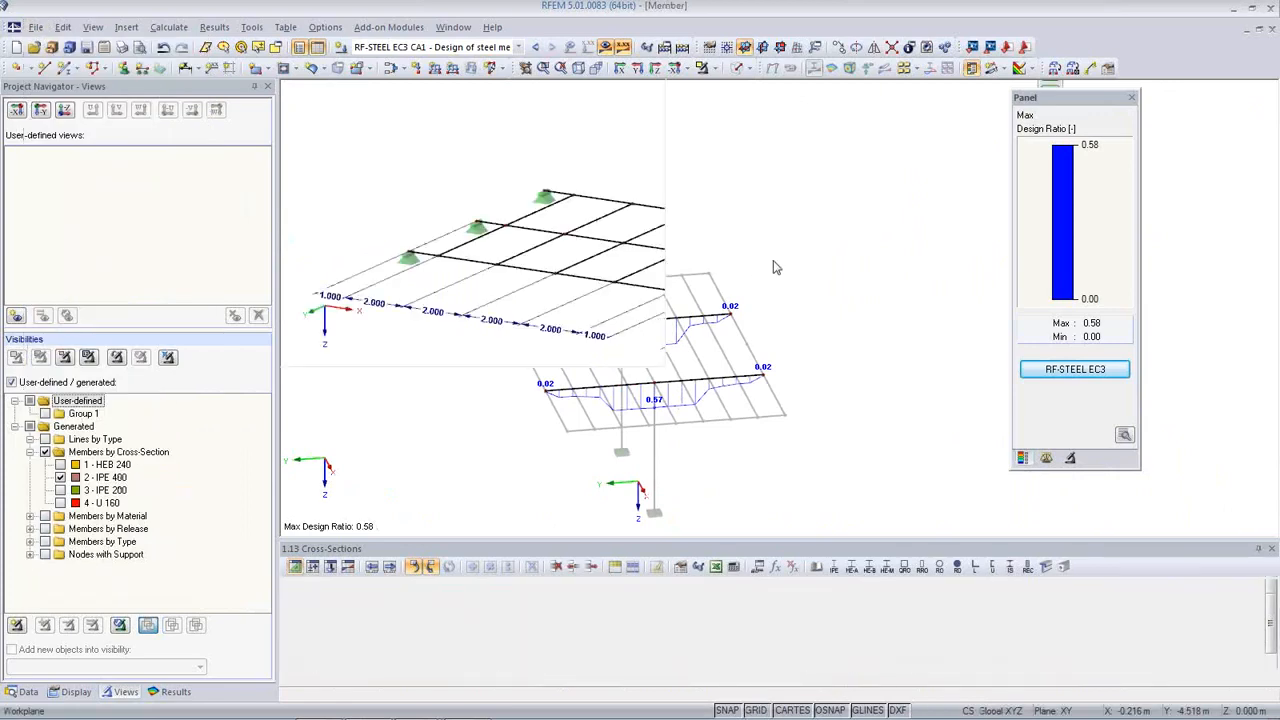
Step: Frame both beam grids, toggle result display, and show the Data navigator
{"action": "middle_click_drag", "start_coordinate": [731, 345], "coordinate": [761, 449], "text": "ctrl"}
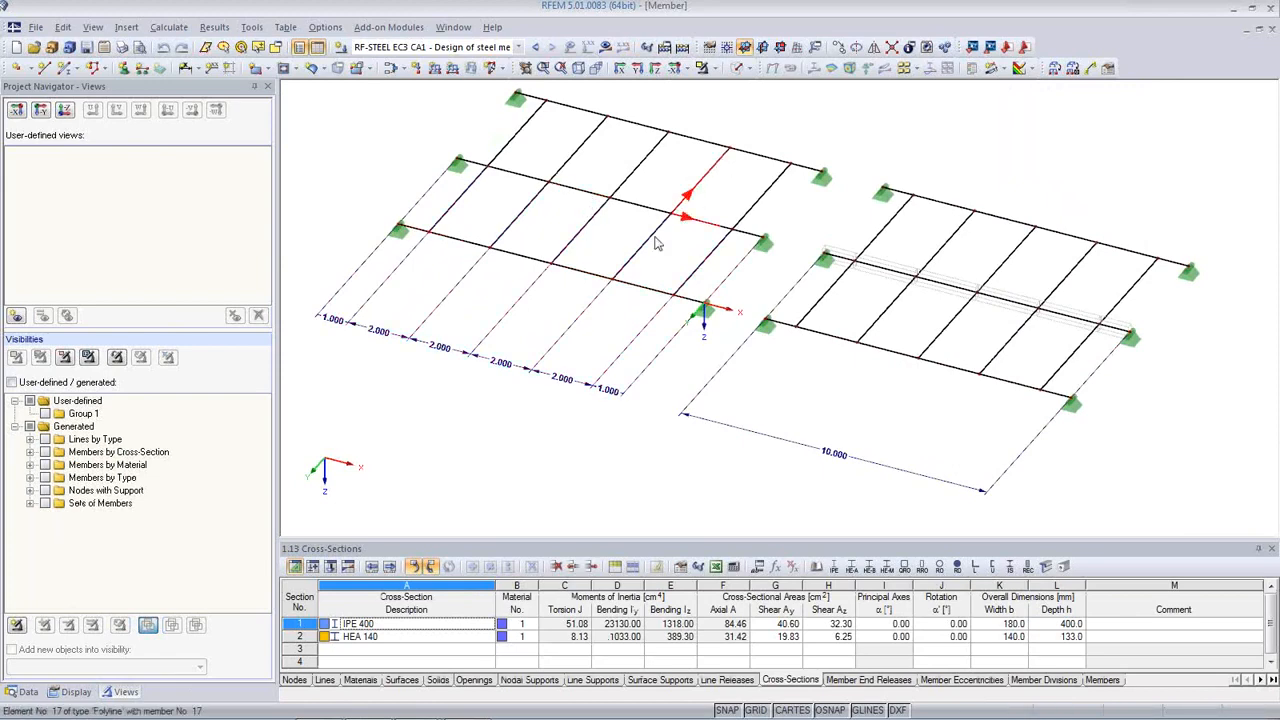
{"action": "middle_click_drag", "start_coordinate": [710, 295], "coordinate": [675, 330]}
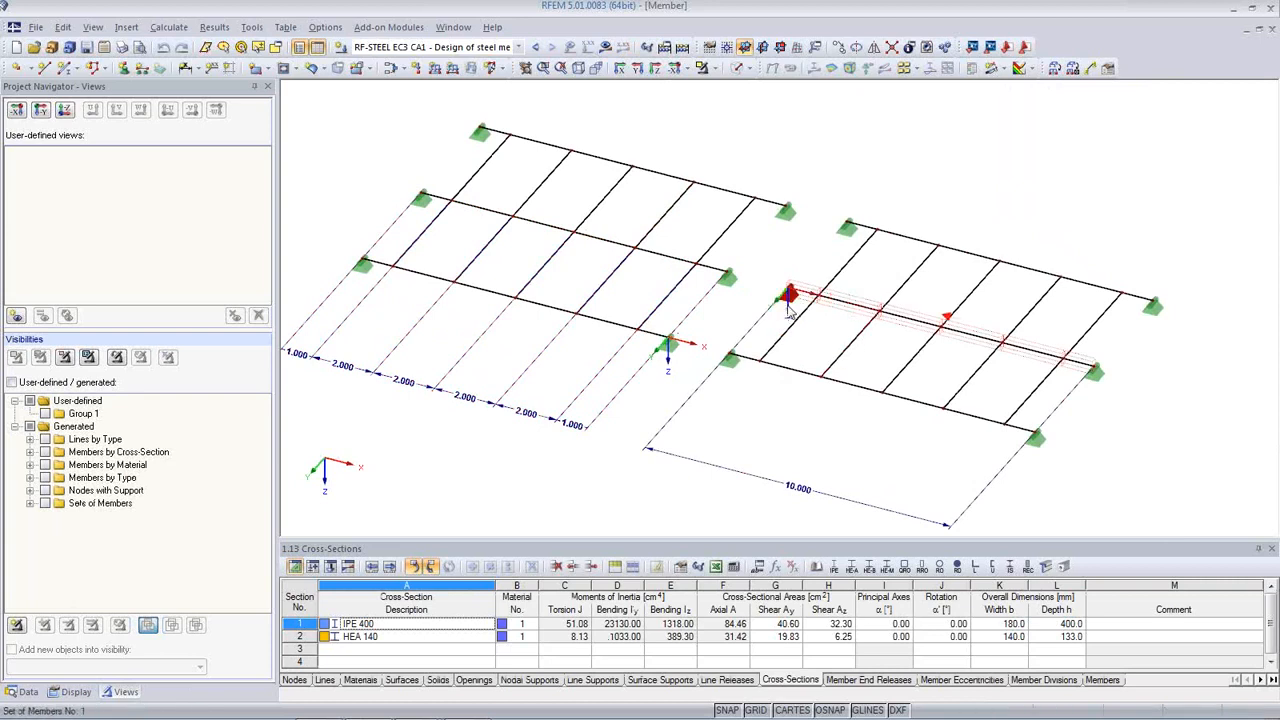
{"action": "left_click", "coordinate": [605, 49]}
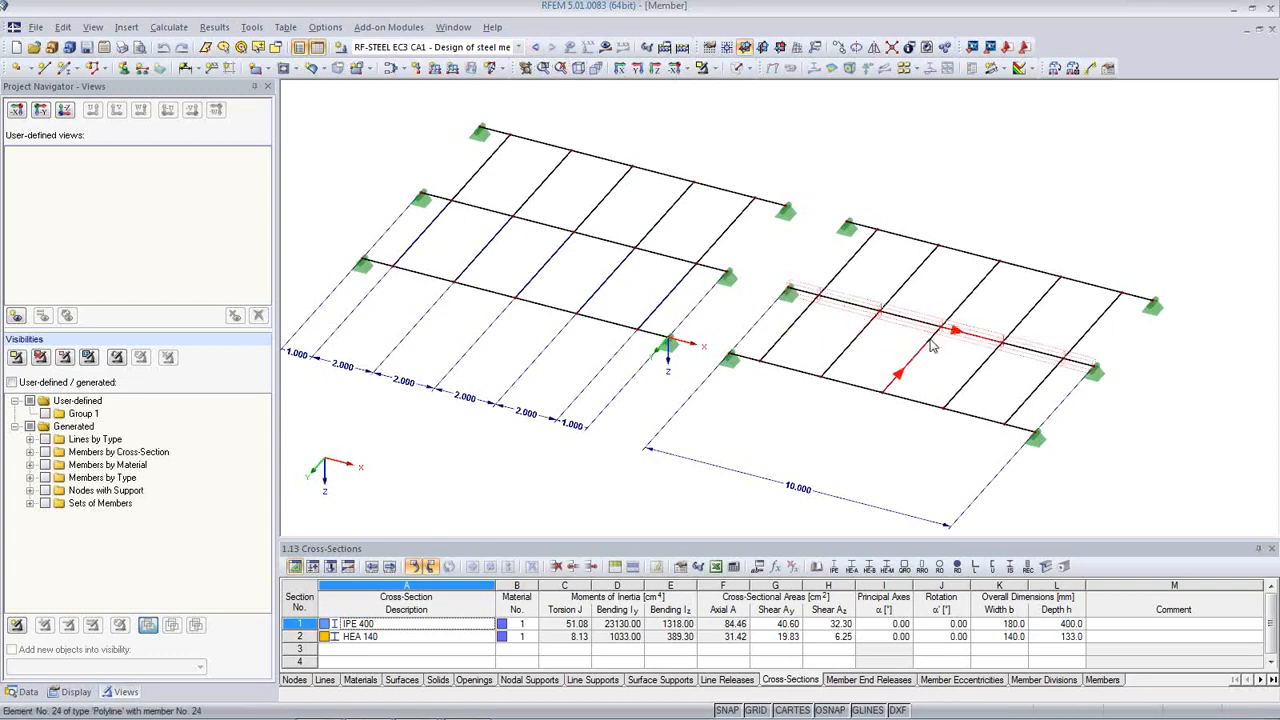
{"action": "left_click", "coordinate": [14, 690]}
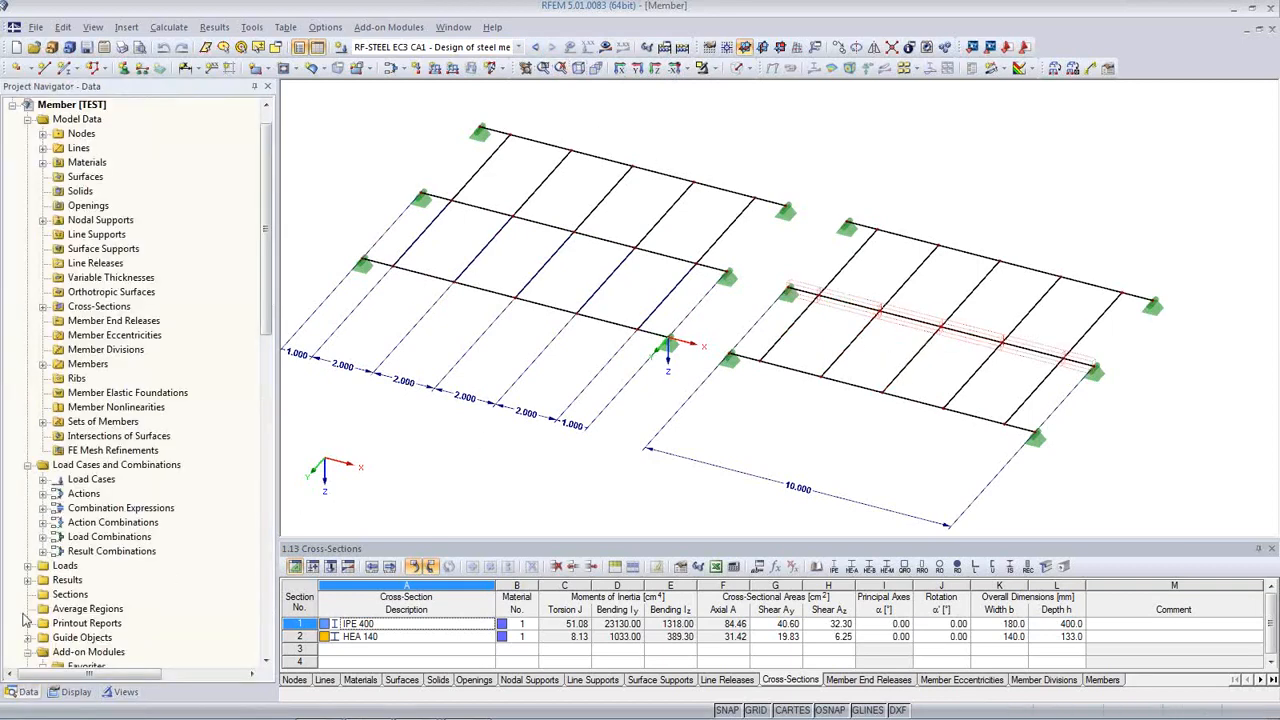
Step: Launch RF-STEEL EC3 and review its General Data, materials and cross-sections
{"action": "scroll", "coordinate": [140, 578], "scroll_direction": "down", "scroll_amount": 8}
{"action": "double_click", "coordinate": [140, 479]}
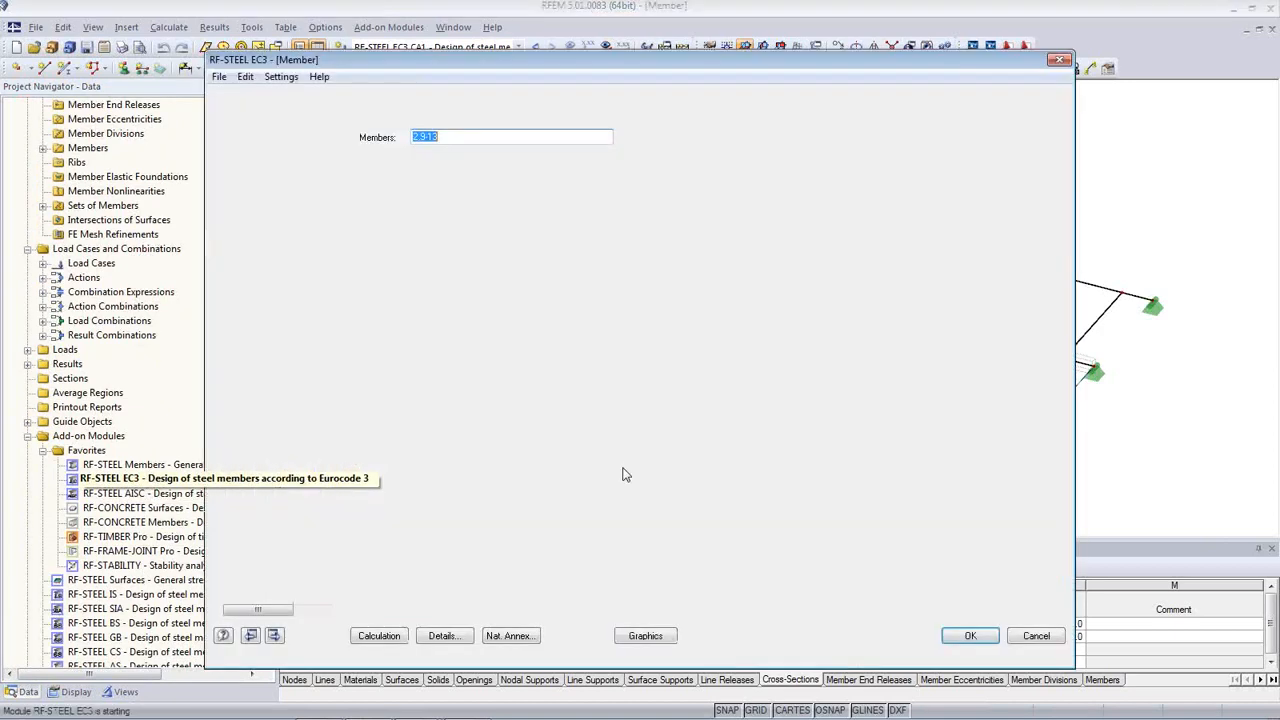
{"action": "left_click", "coordinate": [453, 136]}
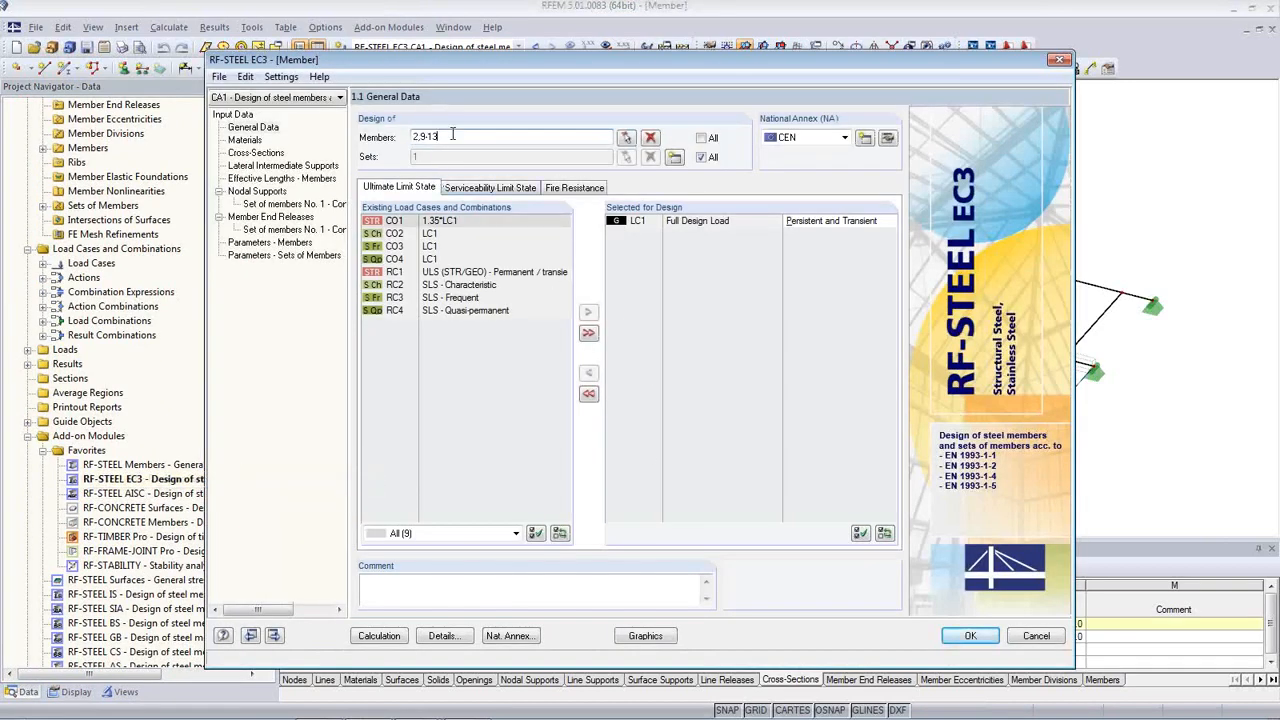
{"action": "left_click_drag", "start_coordinate": [590, 63], "coordinate": [617, 425]}
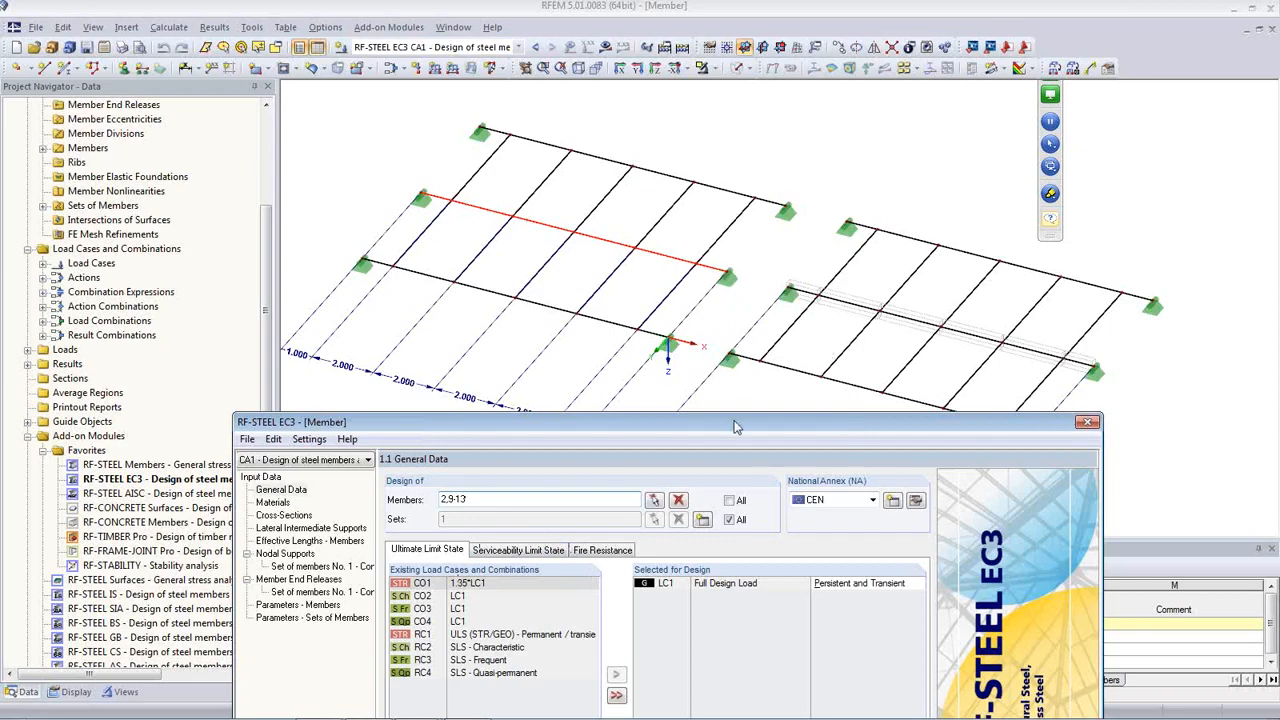
{"action": "left_click_drag", "start_coordinate": [735, 427], "coordinate": [704, 153]}
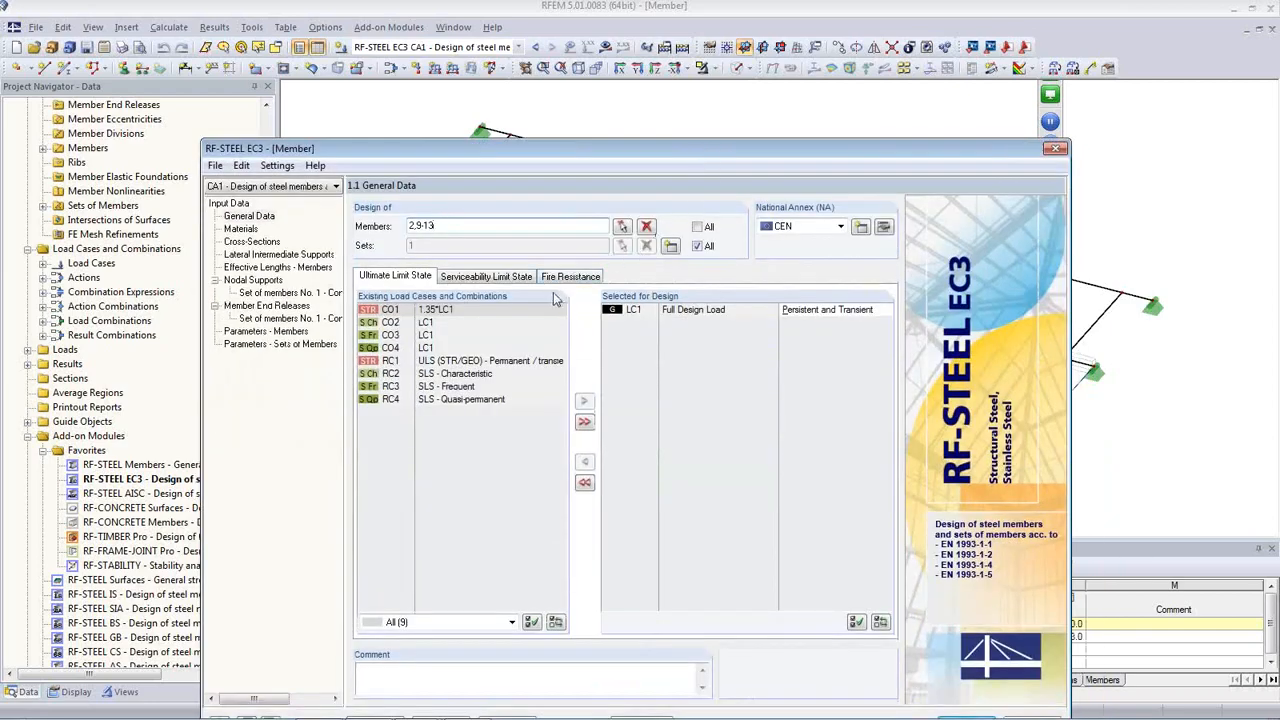
{"action": "left_click", "coordinate": [243, 229]}
{"action": "left_click", "coordinate": [250, 242]}
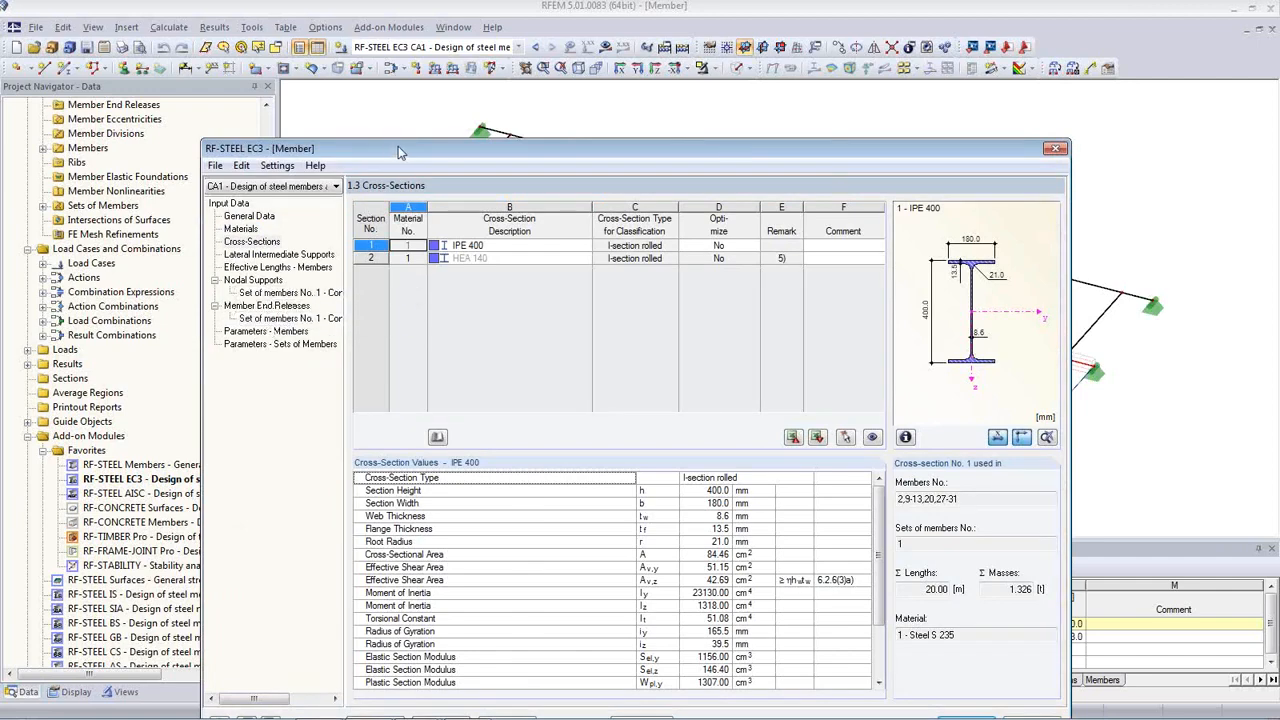
{"action": "left_click_drag", "start_coordinate": [404, 143], "coordinate": [430, 82]}
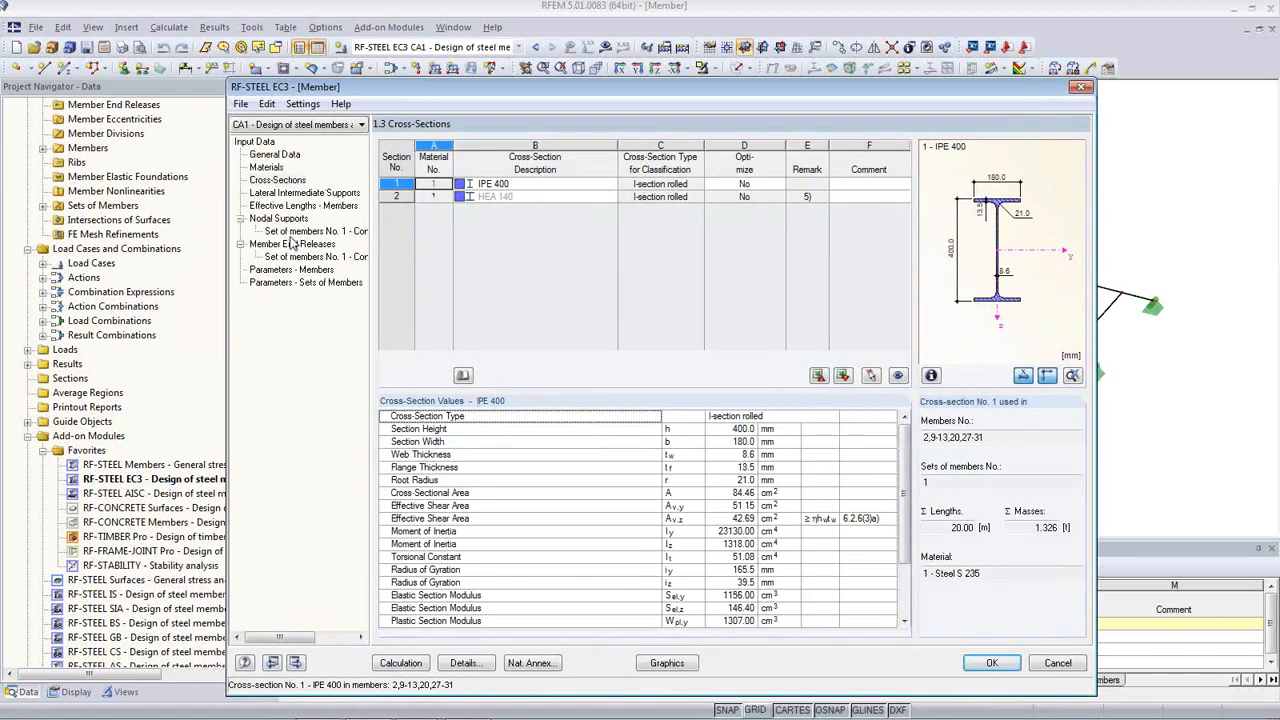
{"action": "left_click", "coordinate": [275, 155]}
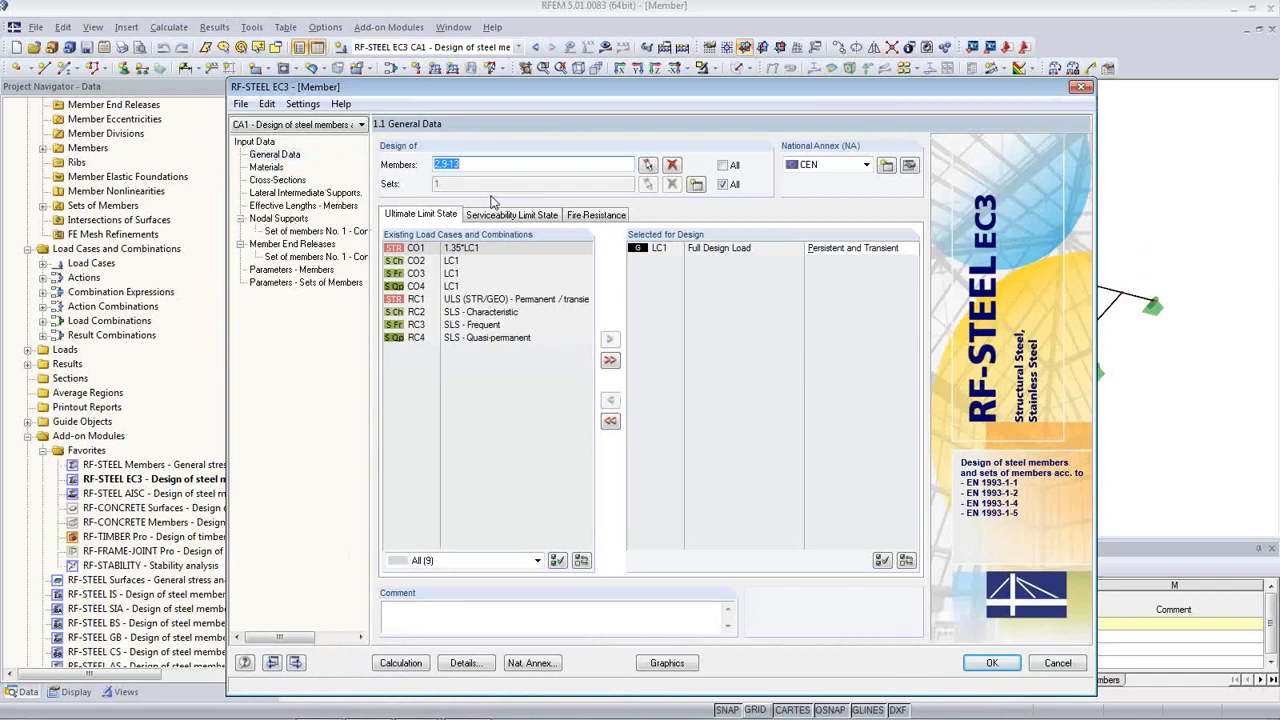
Step: Check the member set's nodal supports, calculate, and view the 1.01 peak ratio
{"action": "left_click", "coordinate": [288, 231]}
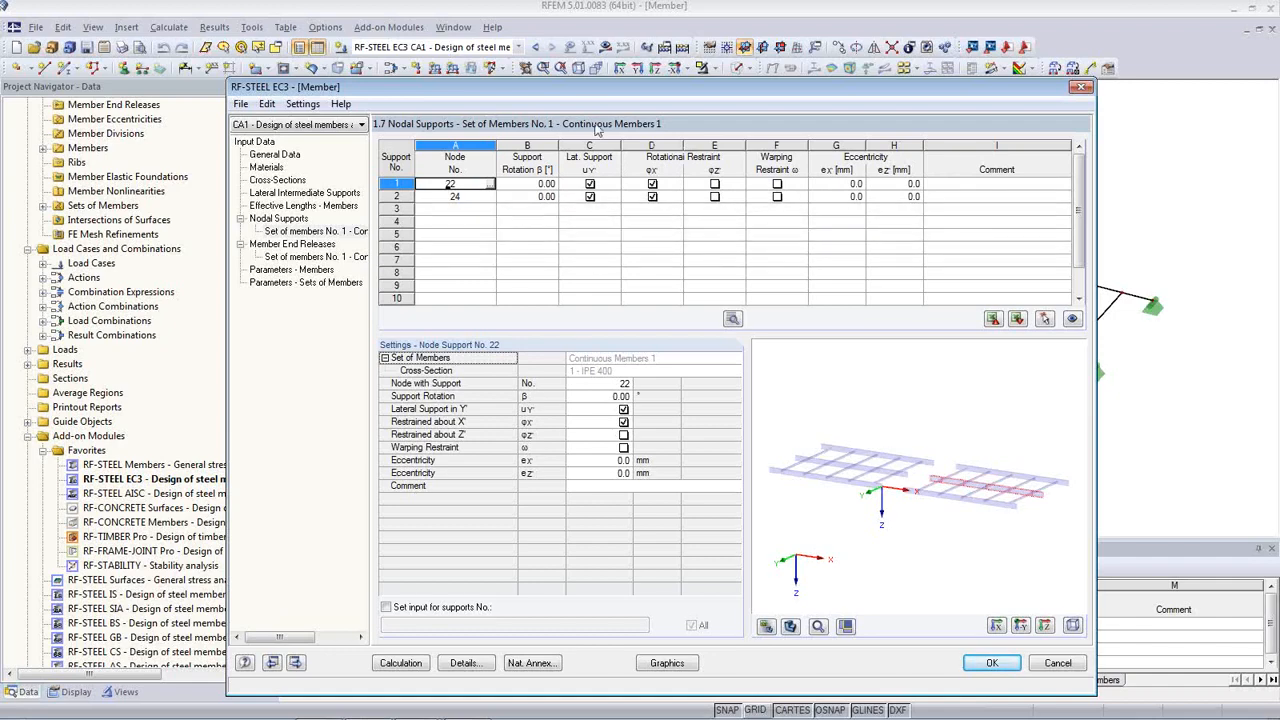
{"action": "left_click_drag", "start_coordinate": [585, 95], "coordinate": [627, 424]}
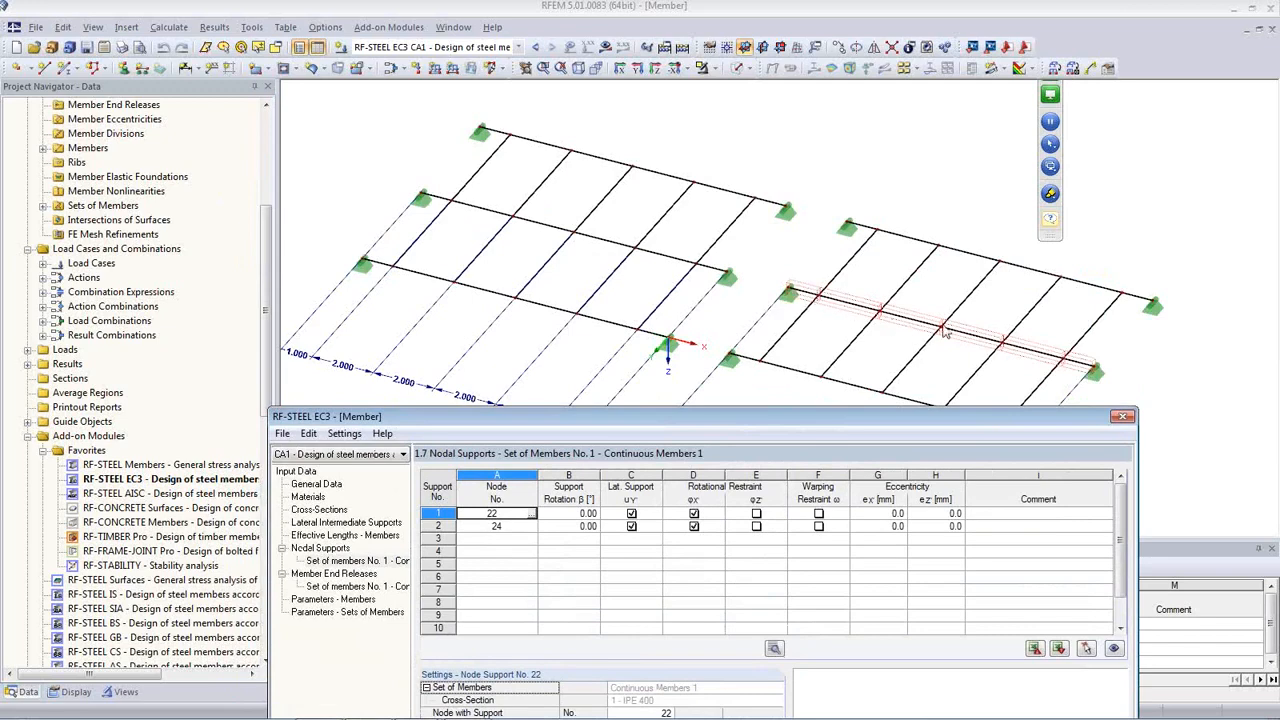
{"action": "left_click_drag", "start_coordinate": [798, 420], "coordinate": [726, 132]}
{"action": "left_click", "coordinate": [370, 704]}
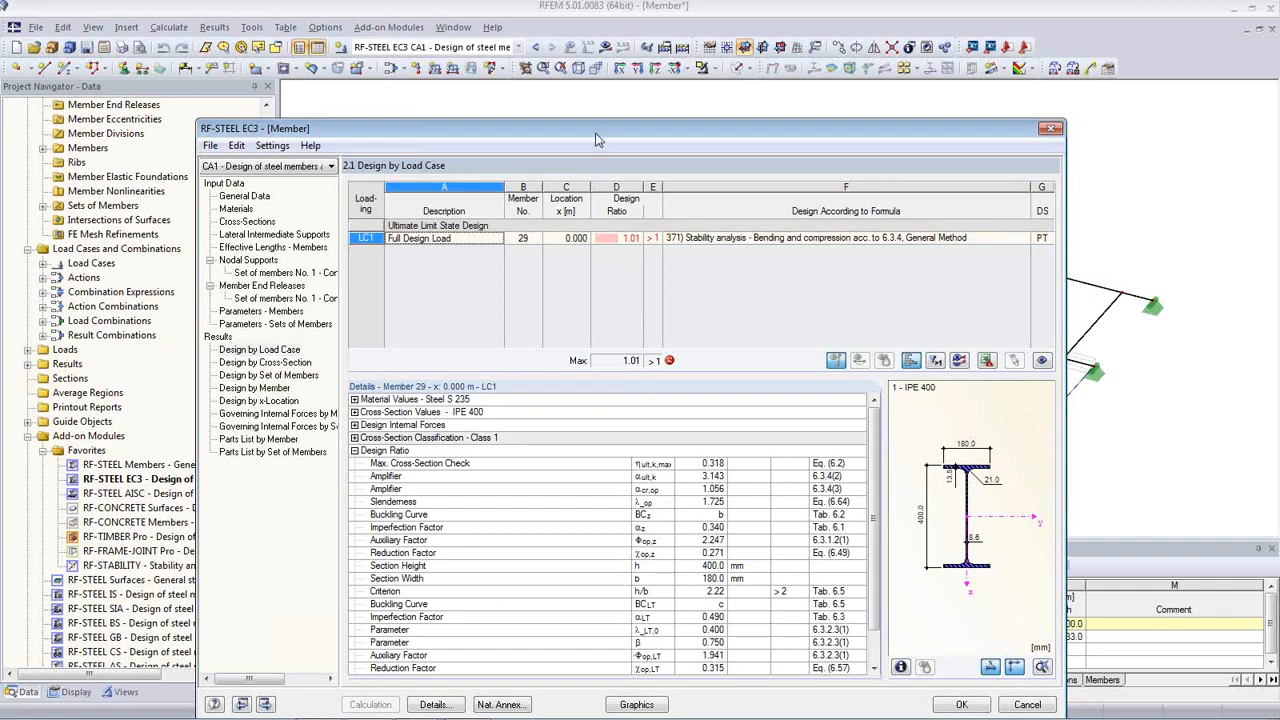
{"action": "left_click_drag", "start_coordinate": [593, 140], "coordinate": [589, 104]}
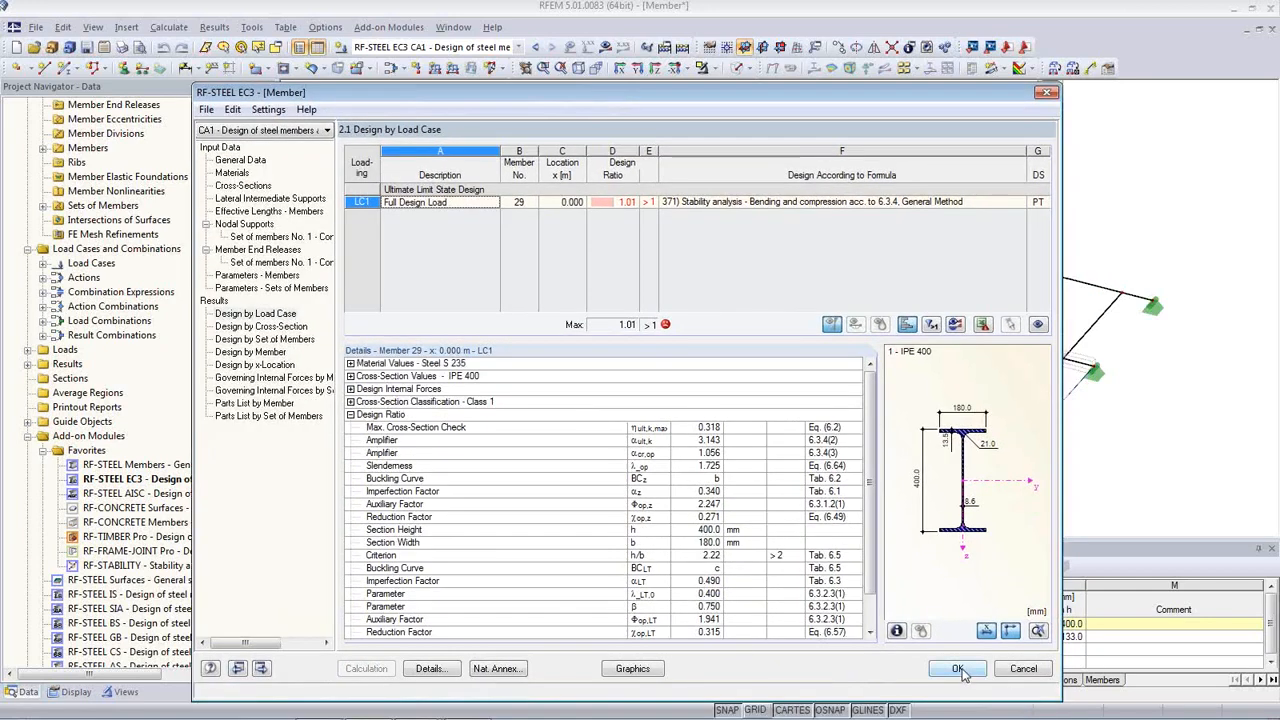
{"action": "left_click", "coordinate": [927, 631]}
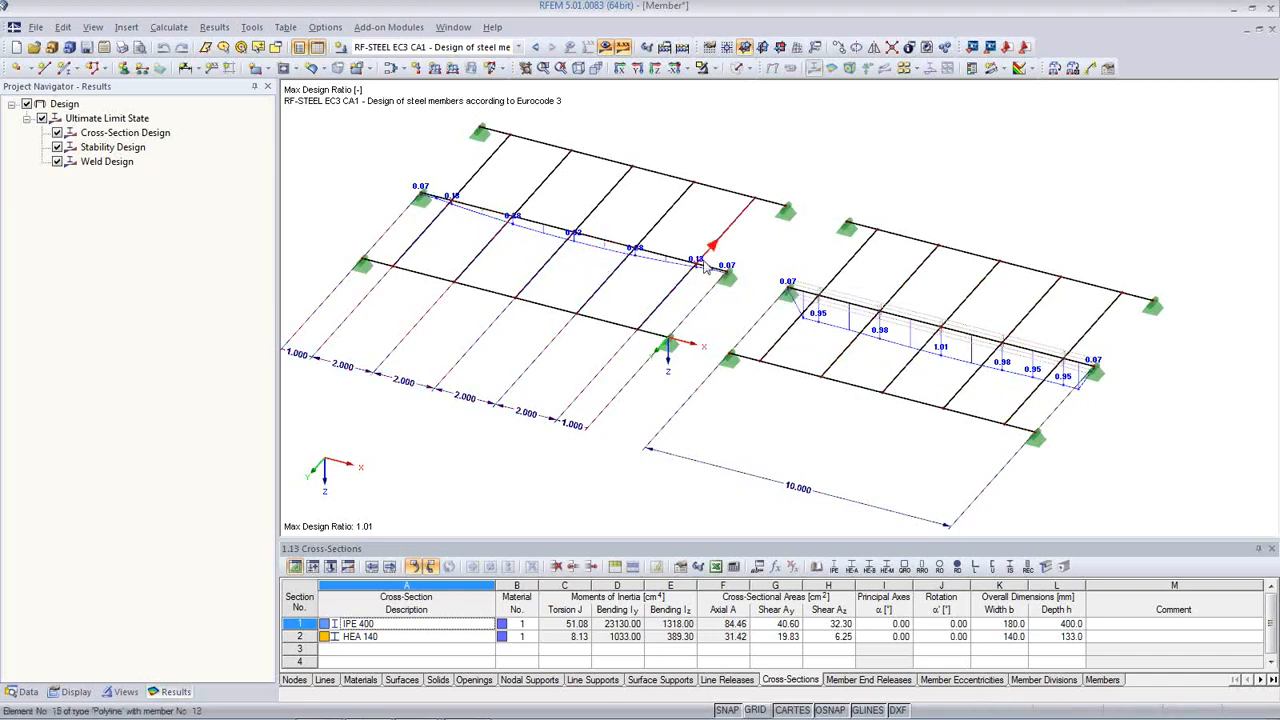
Step: Compare cross-section ratios (0.32) with stability ratios (1.01), then show the Data tree
{"action": "mouse_move", "coordinate": [706, 259]}
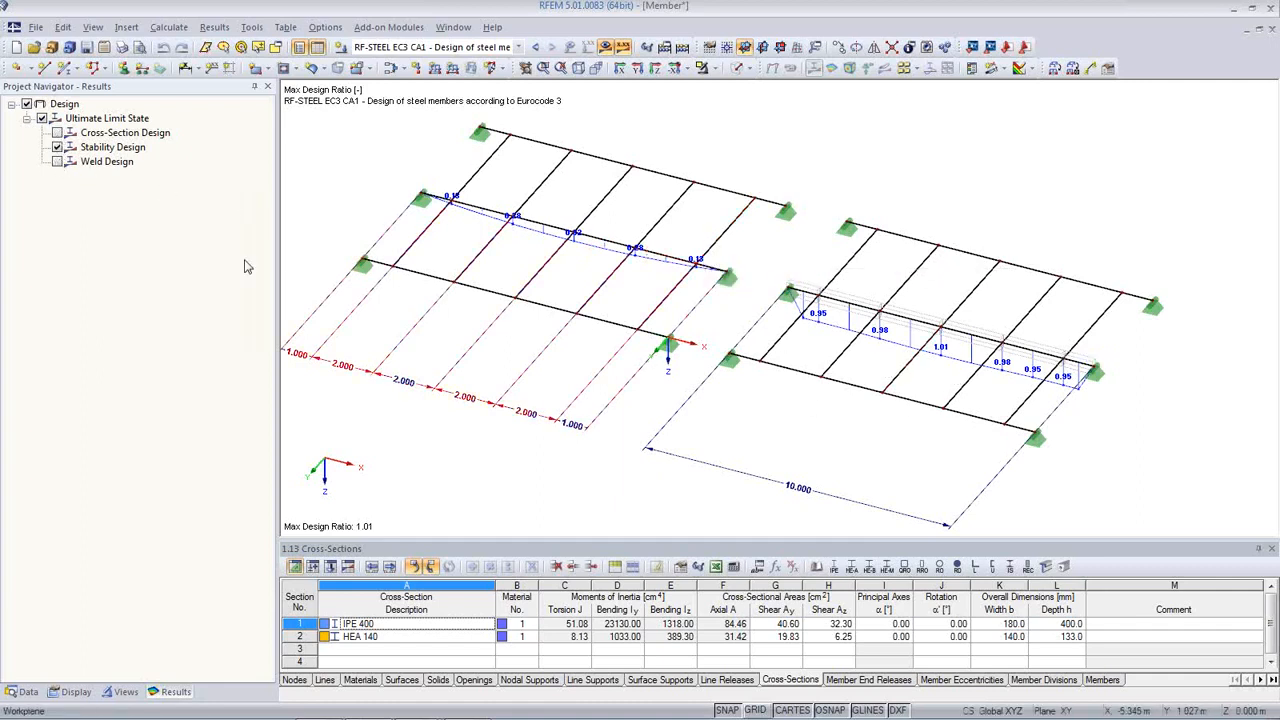
{"action": "left_click", "coordinate": [57, 133]}
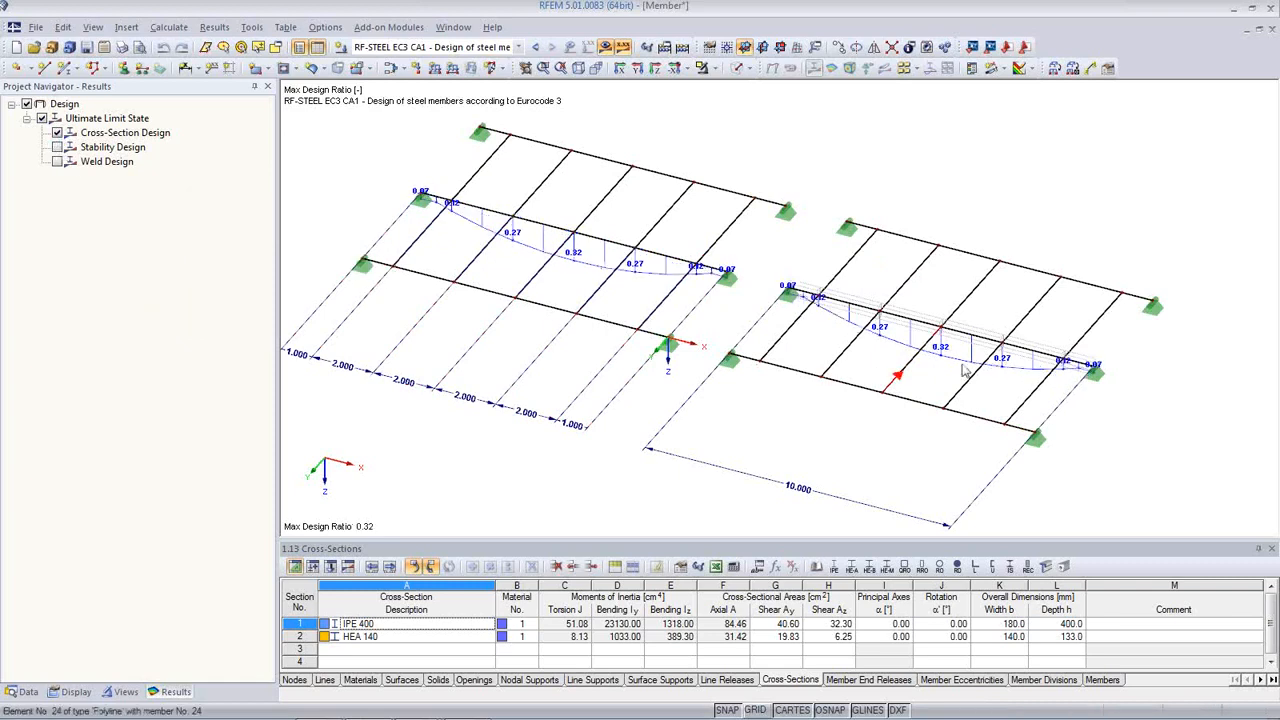
{"action": "left_click", "coordinate": [57, 147]}
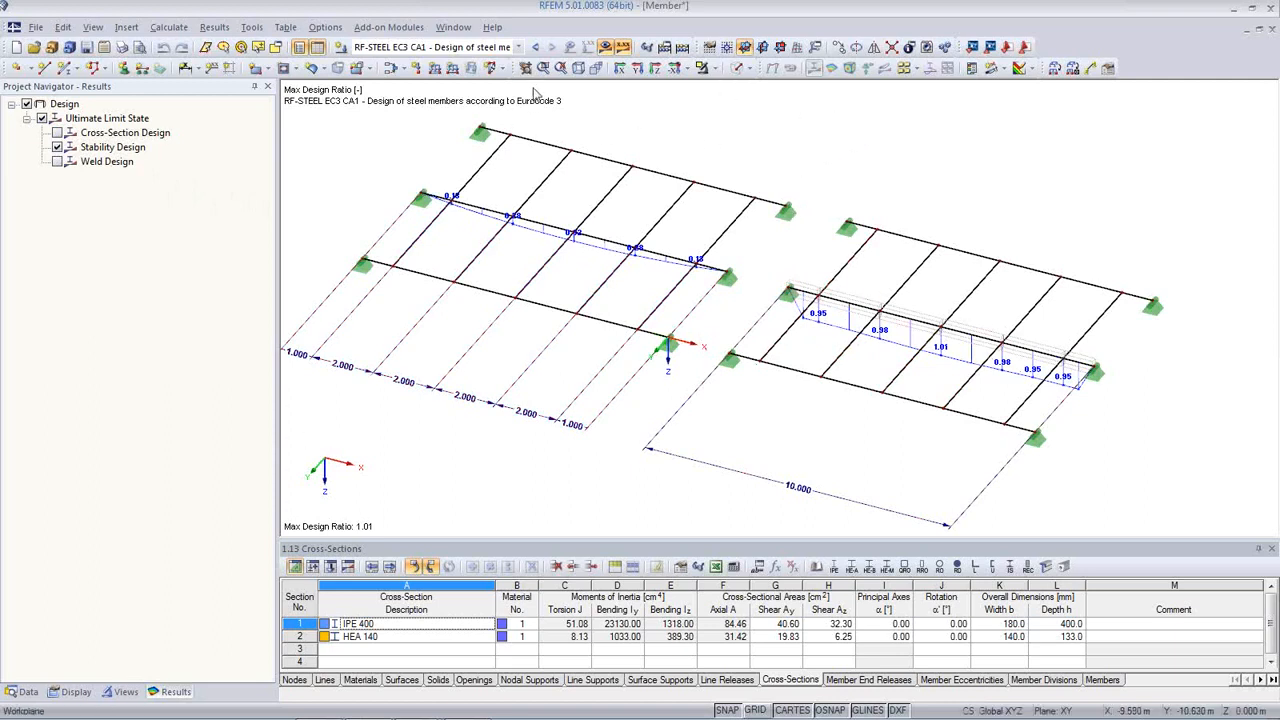
{"action": "left_click", "coordinate": [22, 691]}
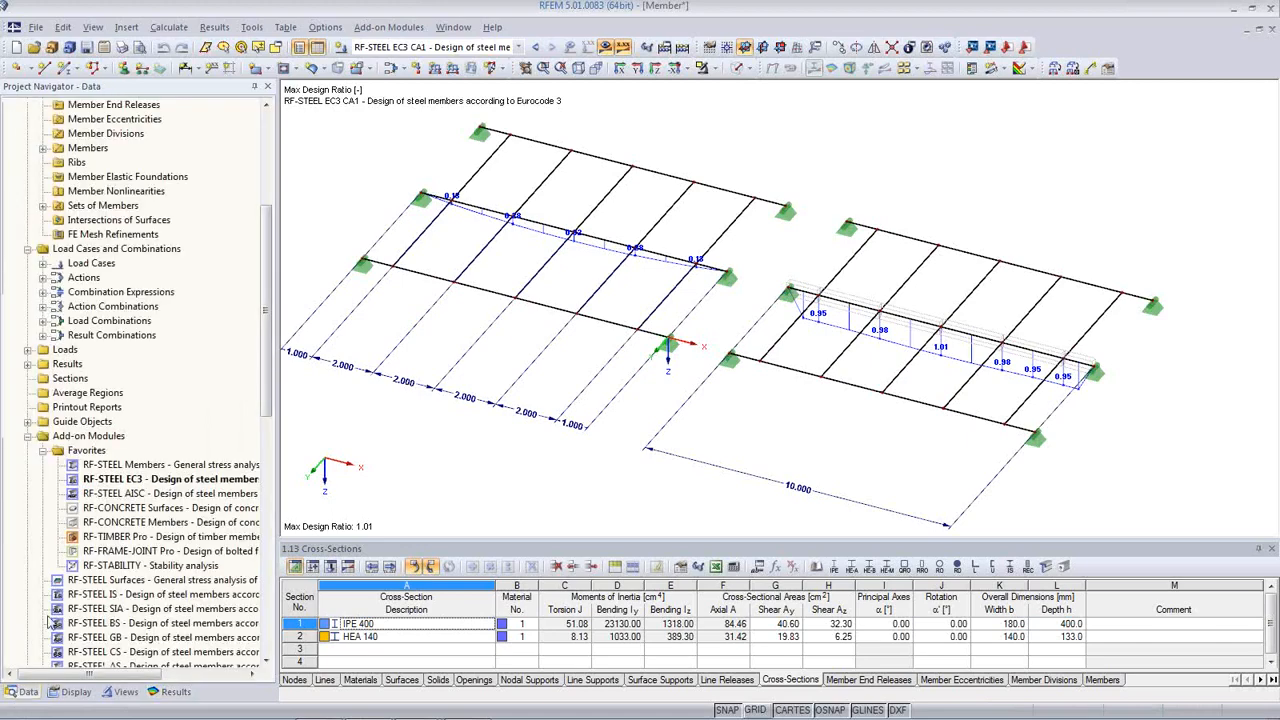
Step: Reopen RF-STEEL EC3 and start a new nodal support entry in row 3 of 1.7 Nodal Supports
{"action": "double_click", "coordinate": [130, 484]}
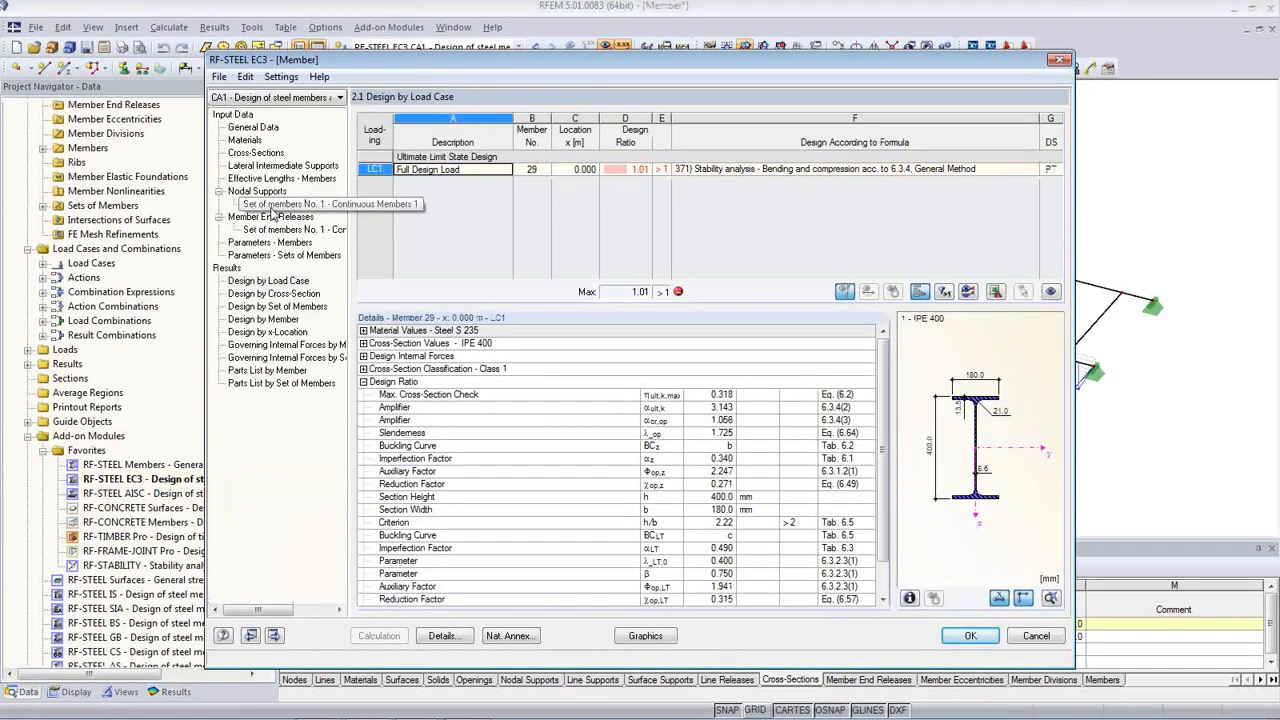
{"action": "left_click", "coordinate": [271, 206]}
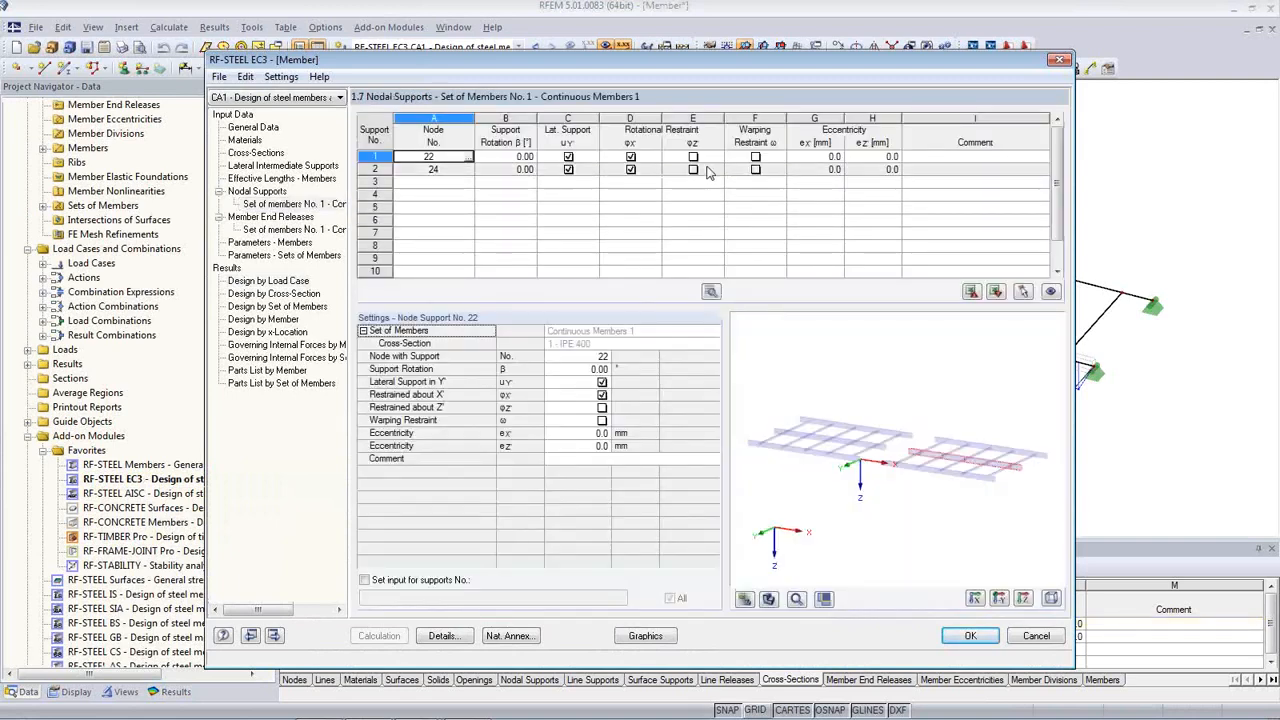
{"action": "left_click", "coordinate": [465, 184]}
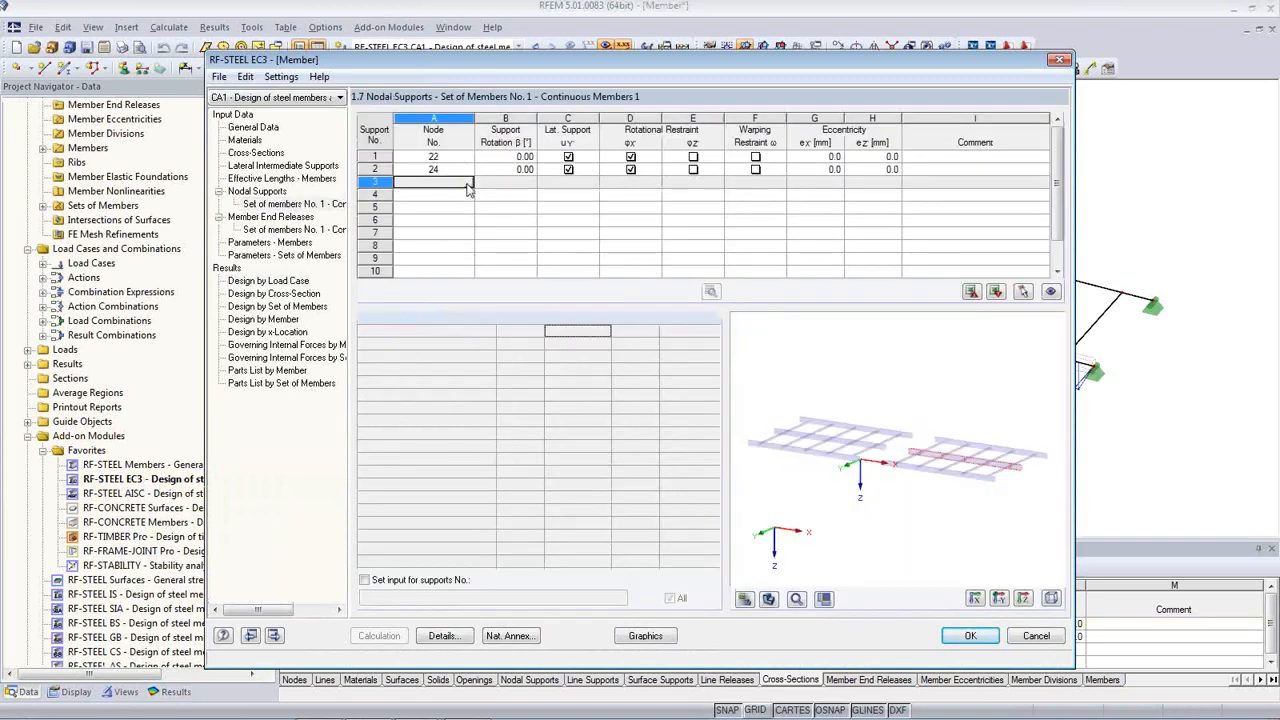
{"action": "left_click", "coordinate": [468, 185]}
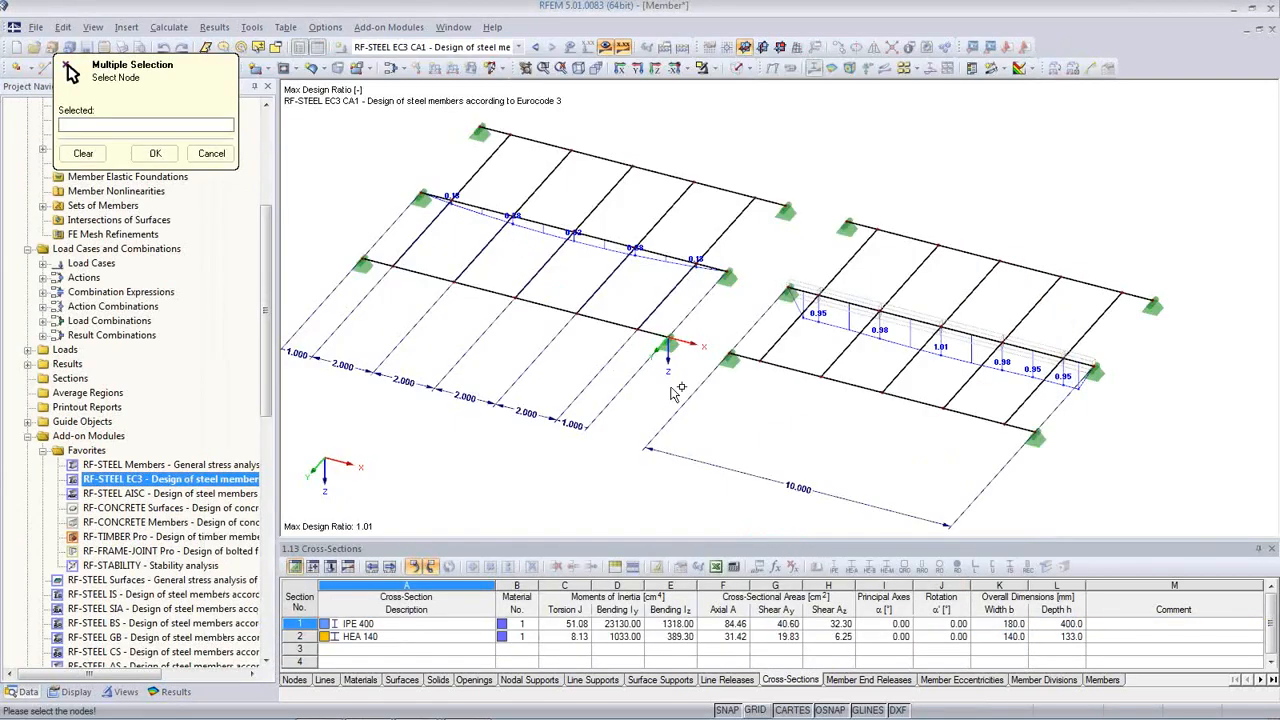
Step: Pick nodes 38-42 as supports, then recalculate the design so ratios peak at 0.32
{"action": "left_click", "coordinate": [817, 296]}
{"action": "left_click", "coordinate": [874, 318]}
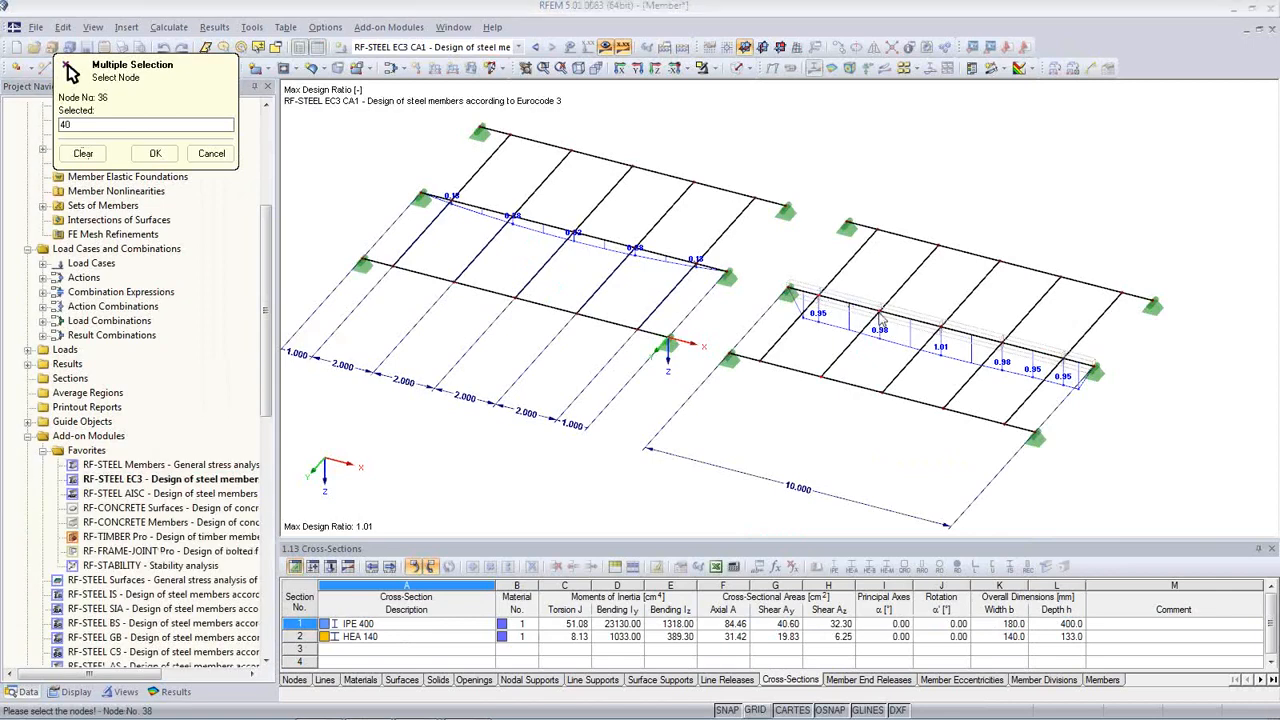
{"action": "left_click", "coordinate": [942, 328]}
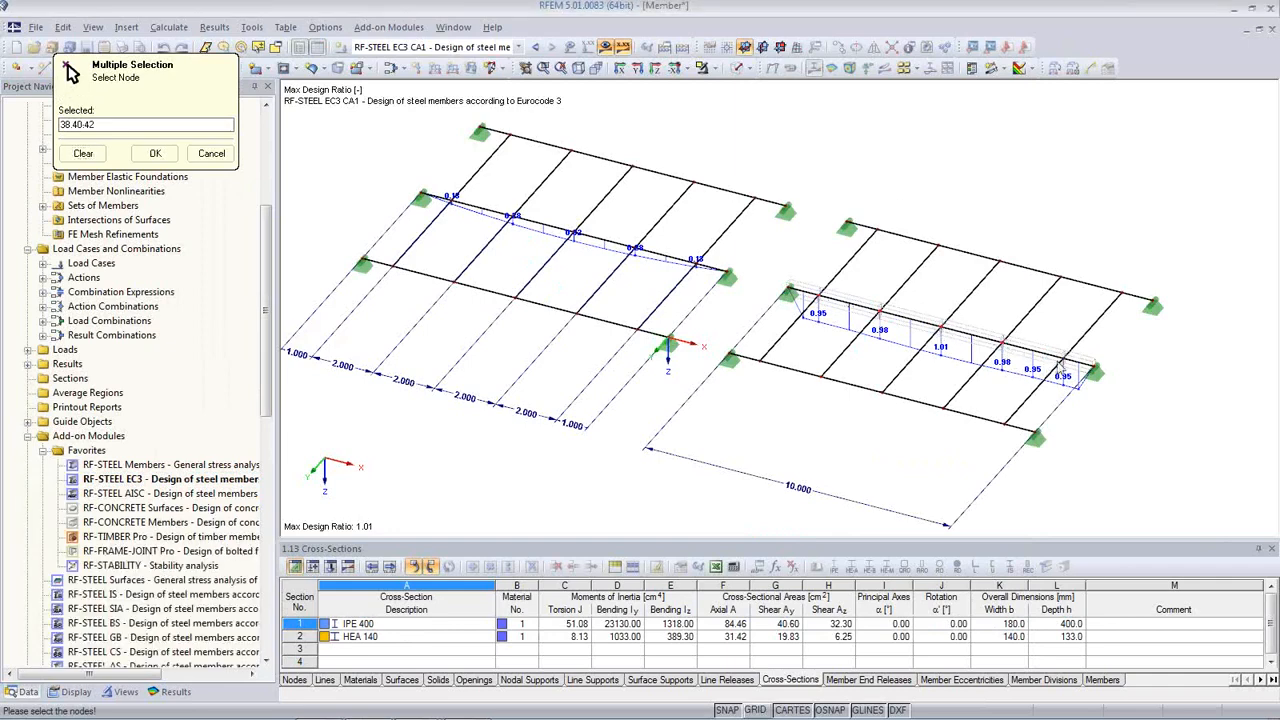
{"action": "left_click", "coordinate": [1059, 359]}
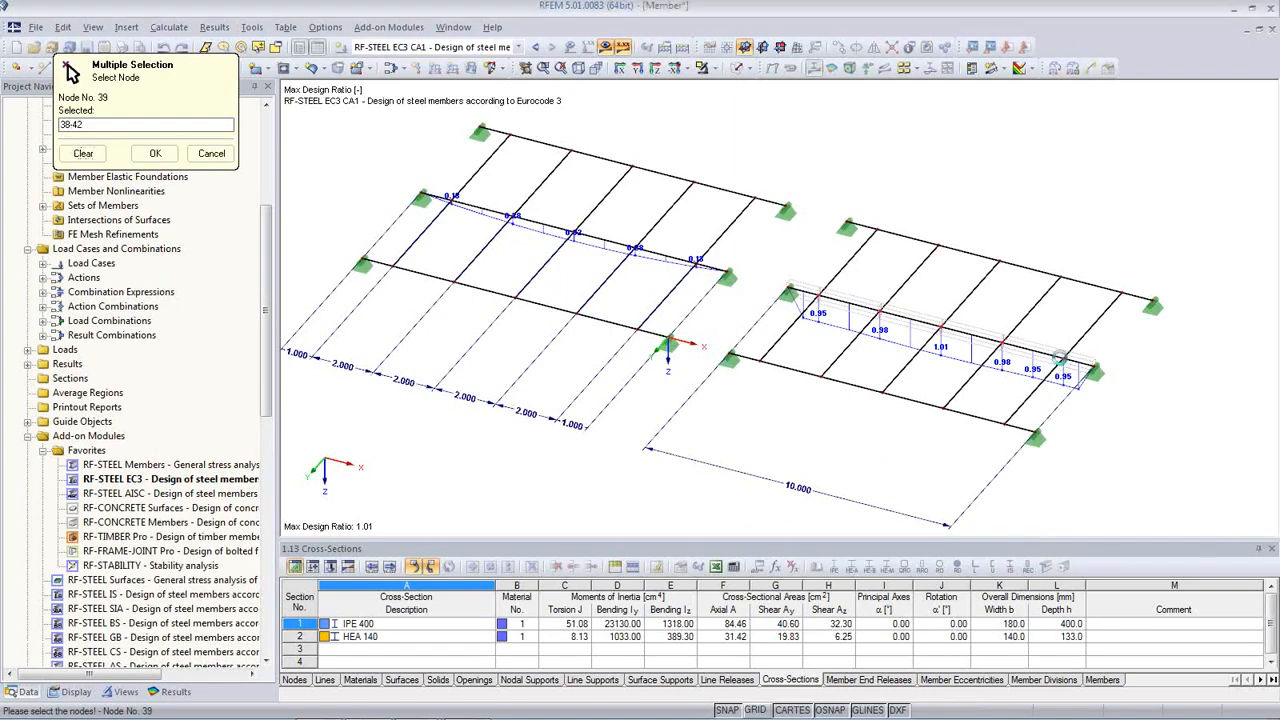
{"action": "left_click", "coordinate": [153, 158]}
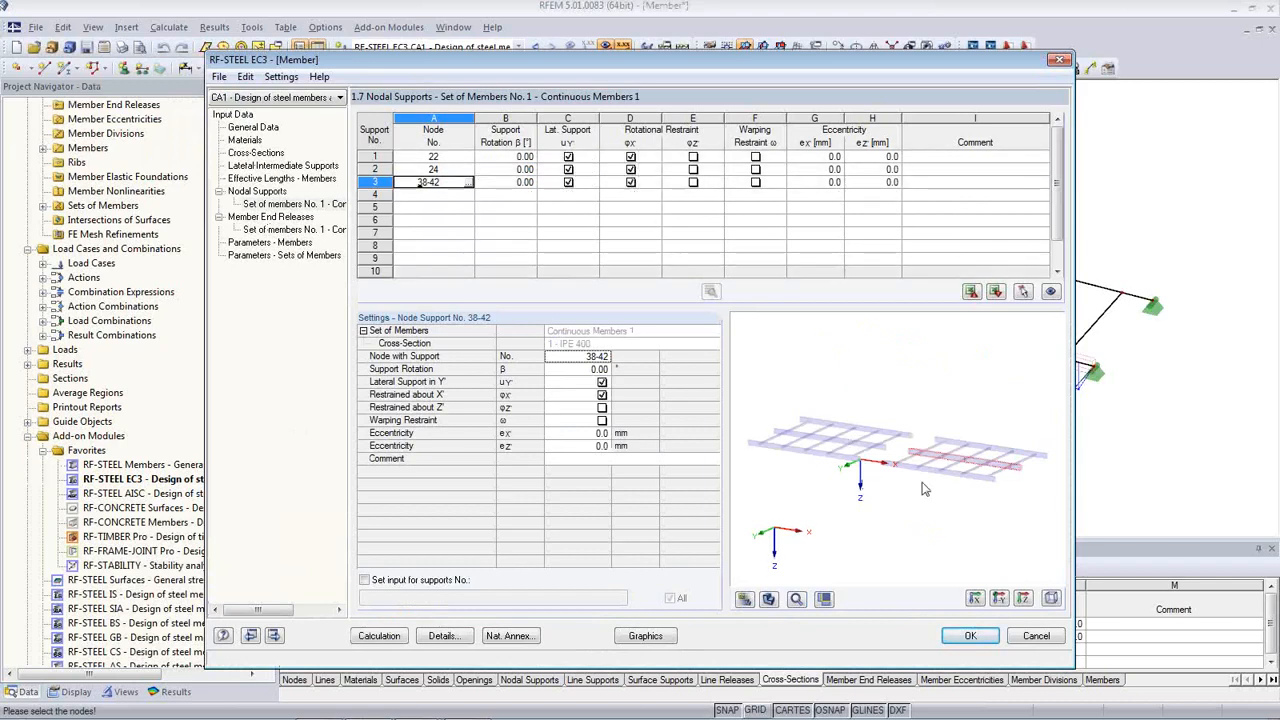
{"action": "left_click", "coordinate": [379, 636]}
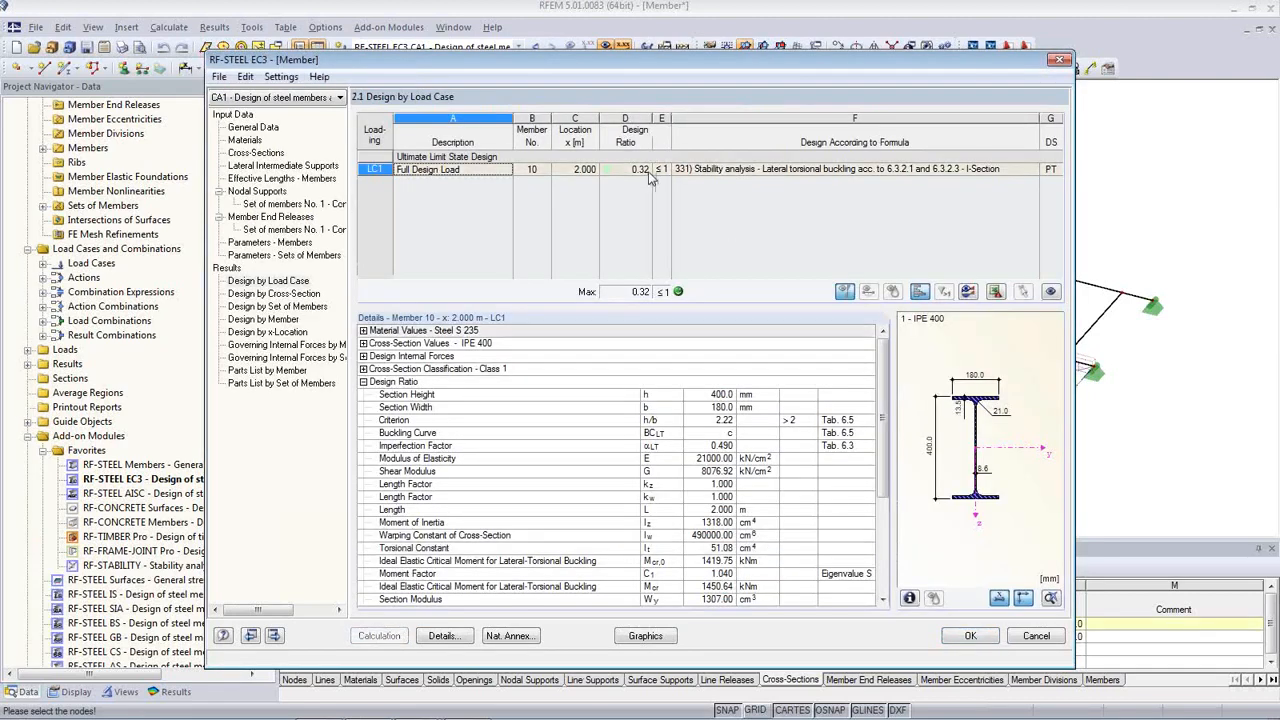
{"action": "left_click", "coordinate": [950, 637]}
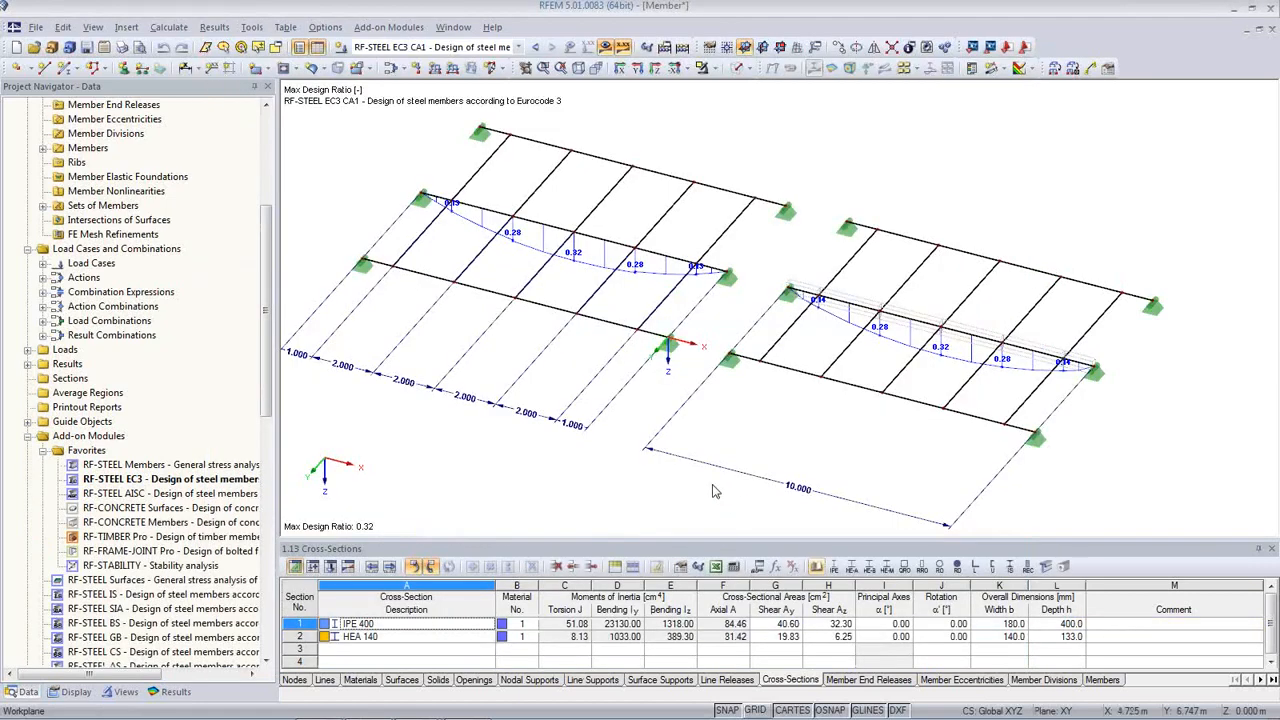
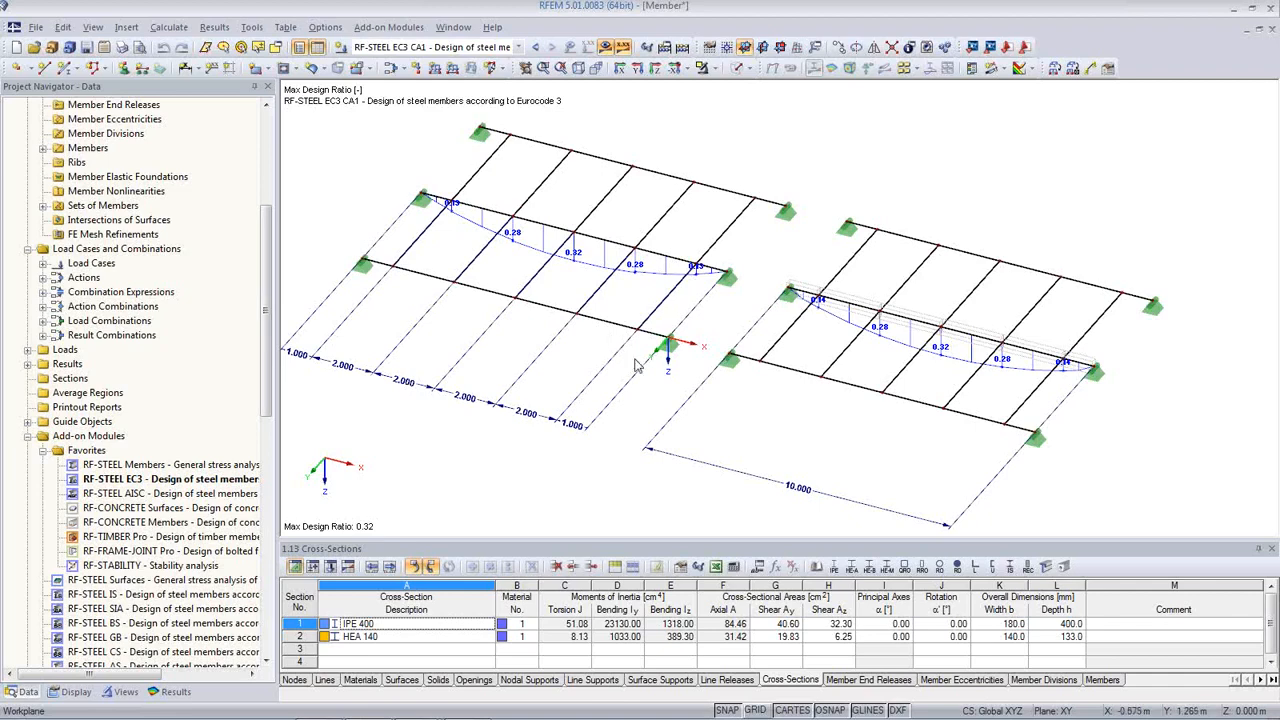
Step: Open the Block Manager, expand Members - 3D, and browse the Space Trusses, Arches and Vaults blocks
{"action": "left_click", "coordinate": [69, 48]}
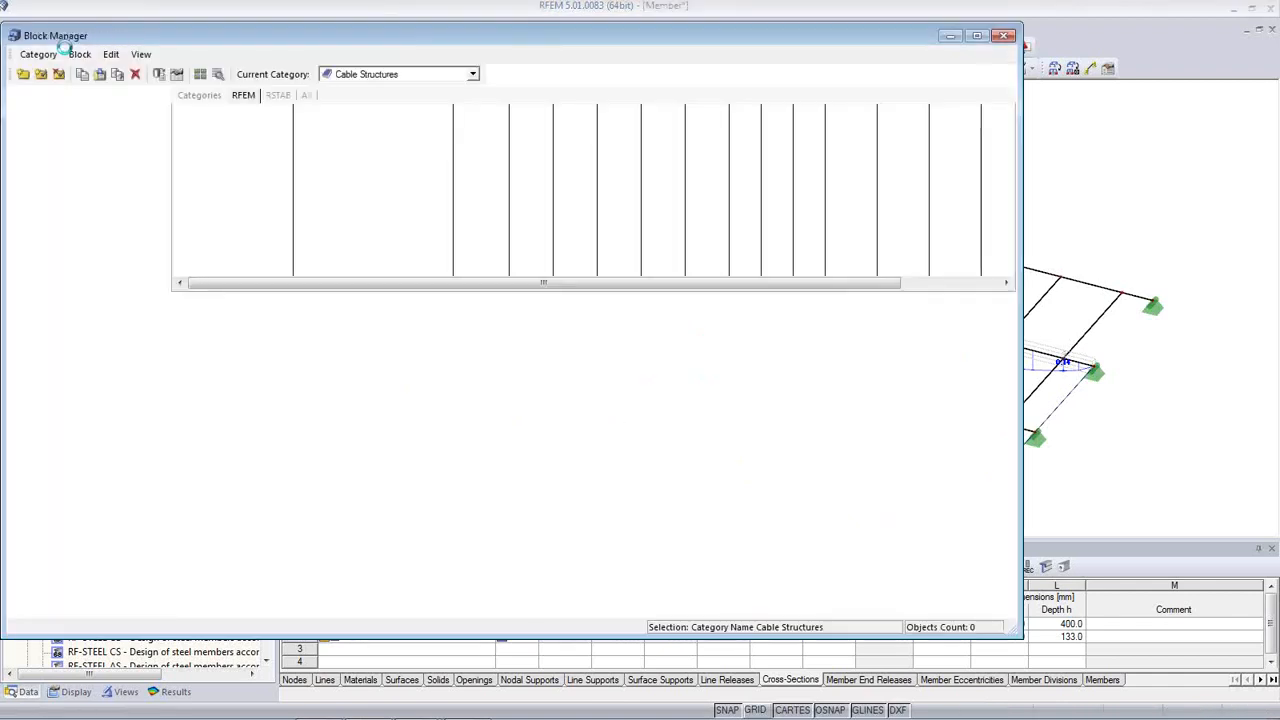
{"action": "left_click", "coordinate": [141, 54]}
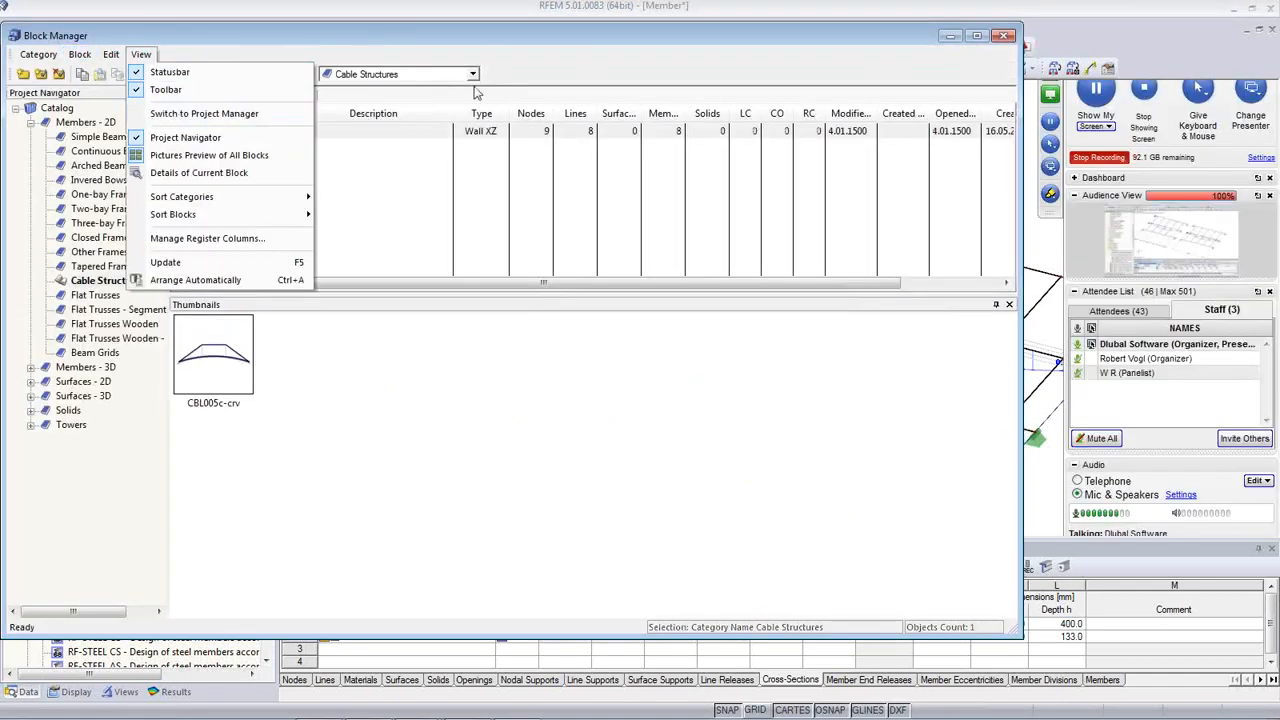
{"action": "left_click", "coordinate": [450, 37]}
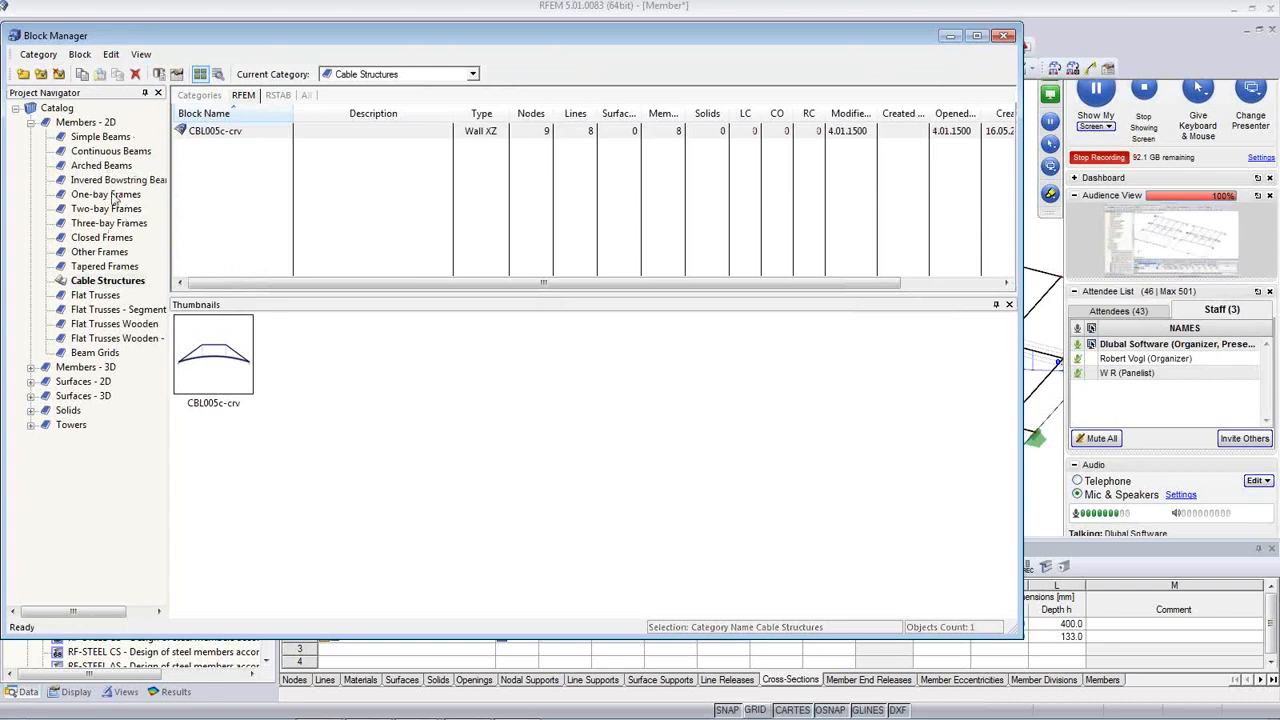
{"action": "double_click", "coordinate": [88, 367]}
{"action": "double_click", "coordinate": [98, 396]}
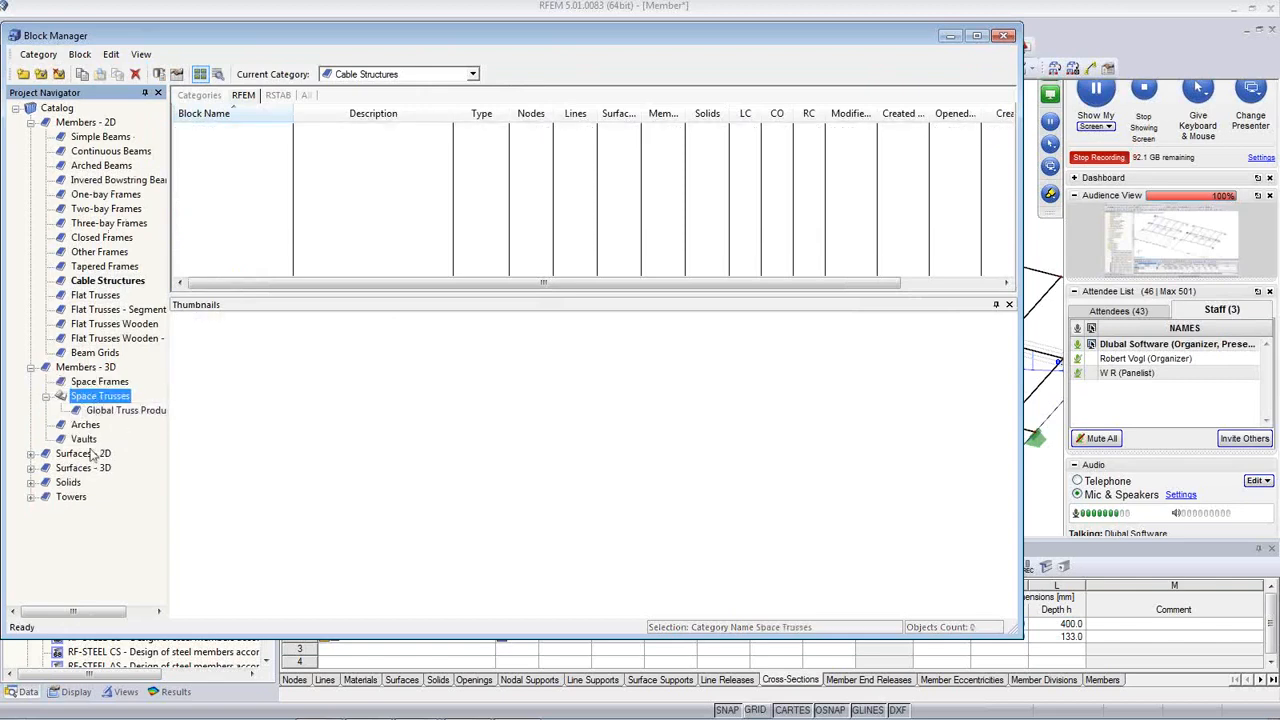
{"action": "left_click", "coordinate": [104, 411]}
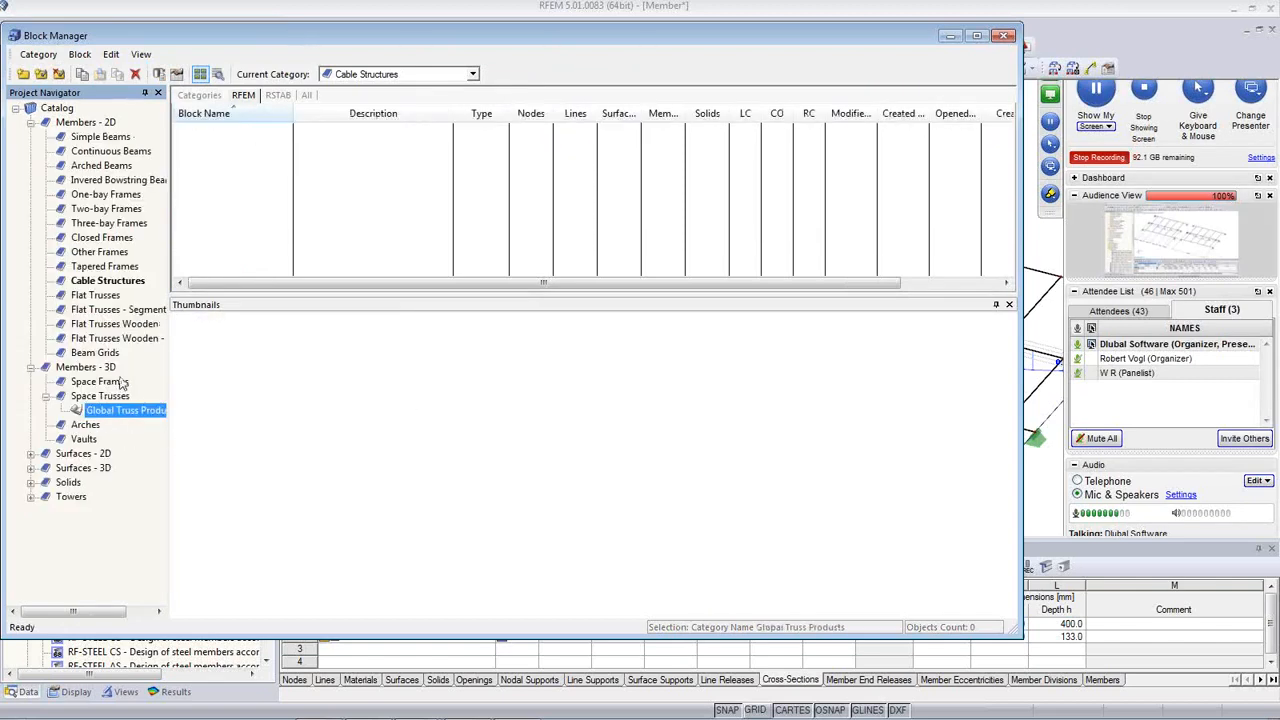
{"action": "left_click", "coordinate": [97, 427]}
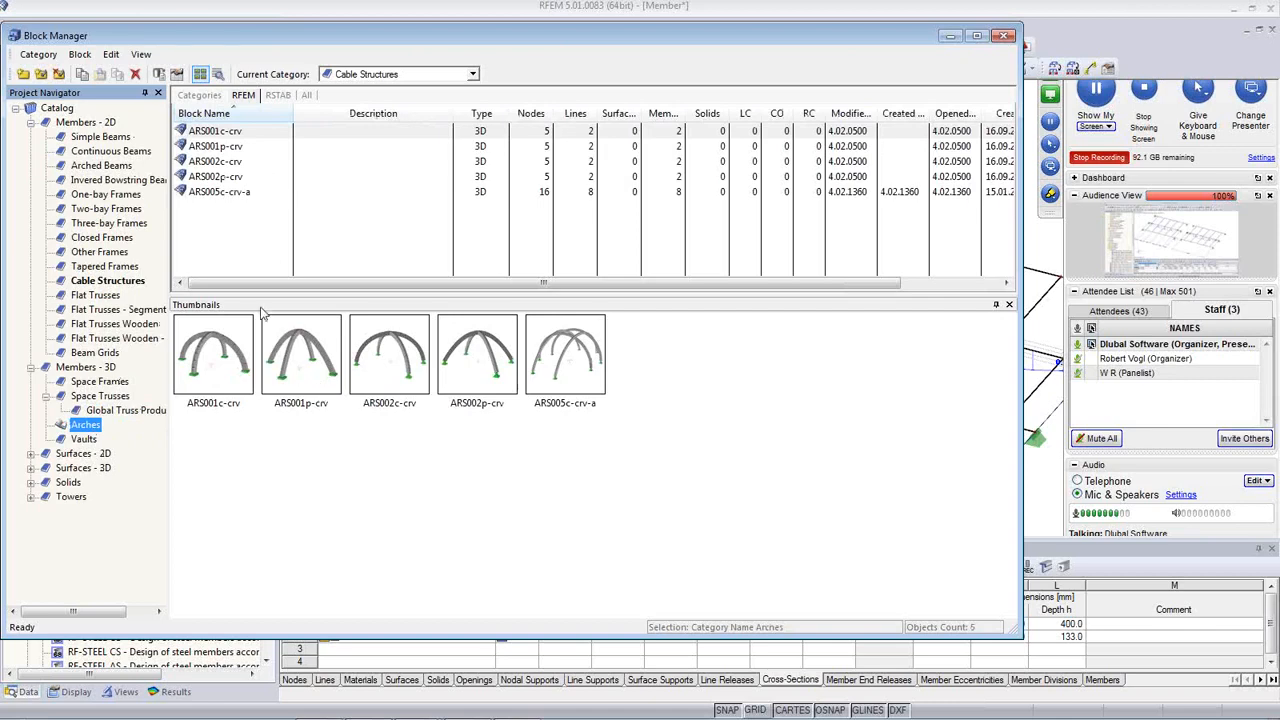
{"action": "left_click", "coordinate": [85, 440]}
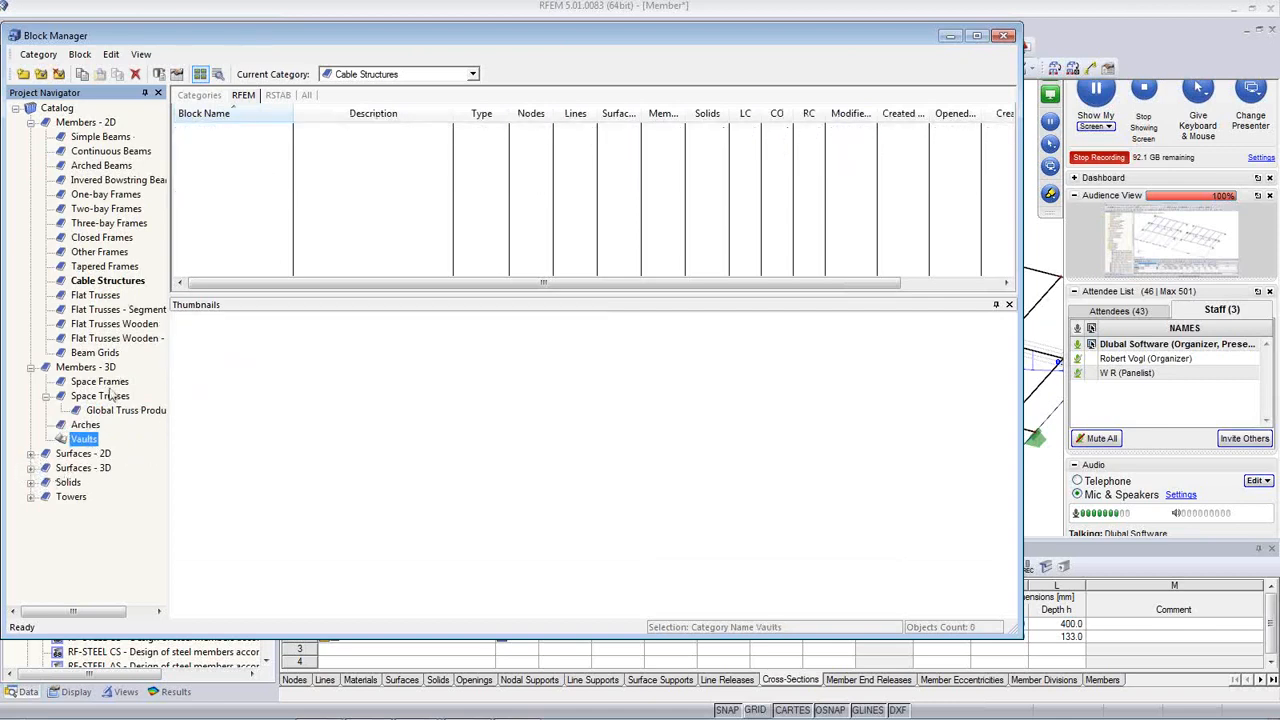
Step: Browse the One-bay Frames, Arched Beams, Three-bay Frames and Flat Trusses categories
{"action": "left_click", "coordinate": [108, 197]}
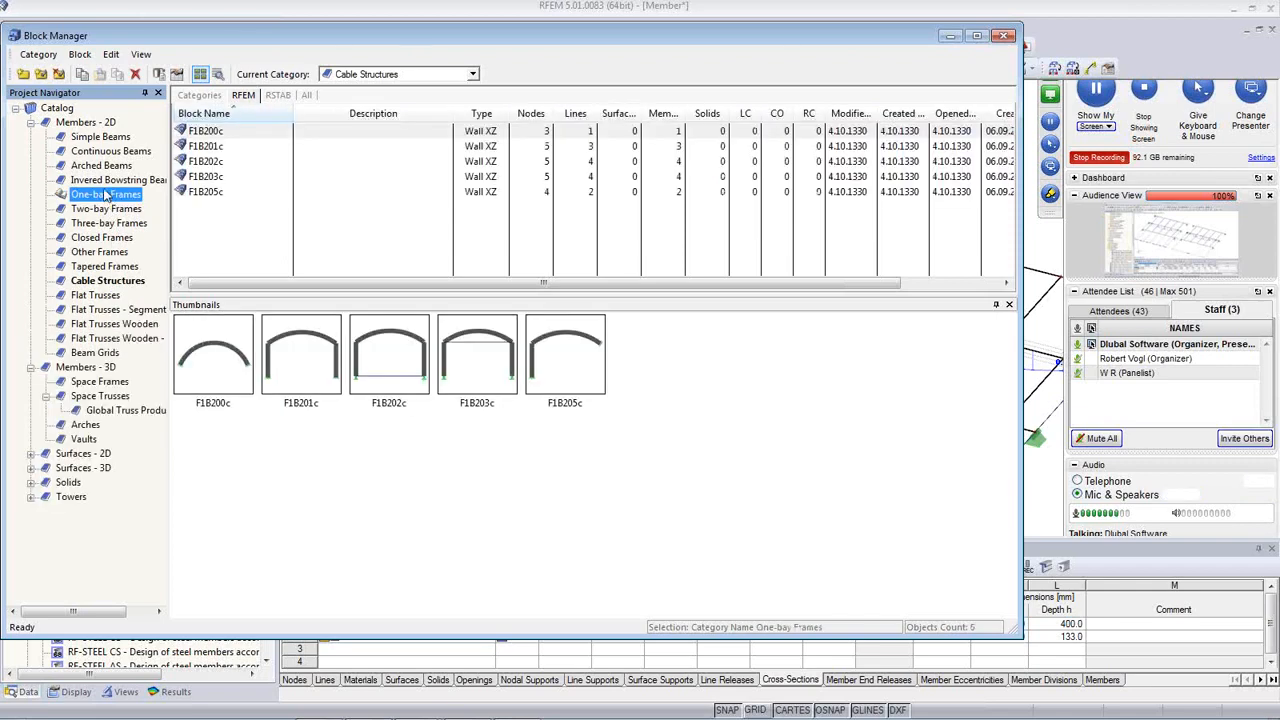
{"action": "left_click", "coordinate": [106, 168]}
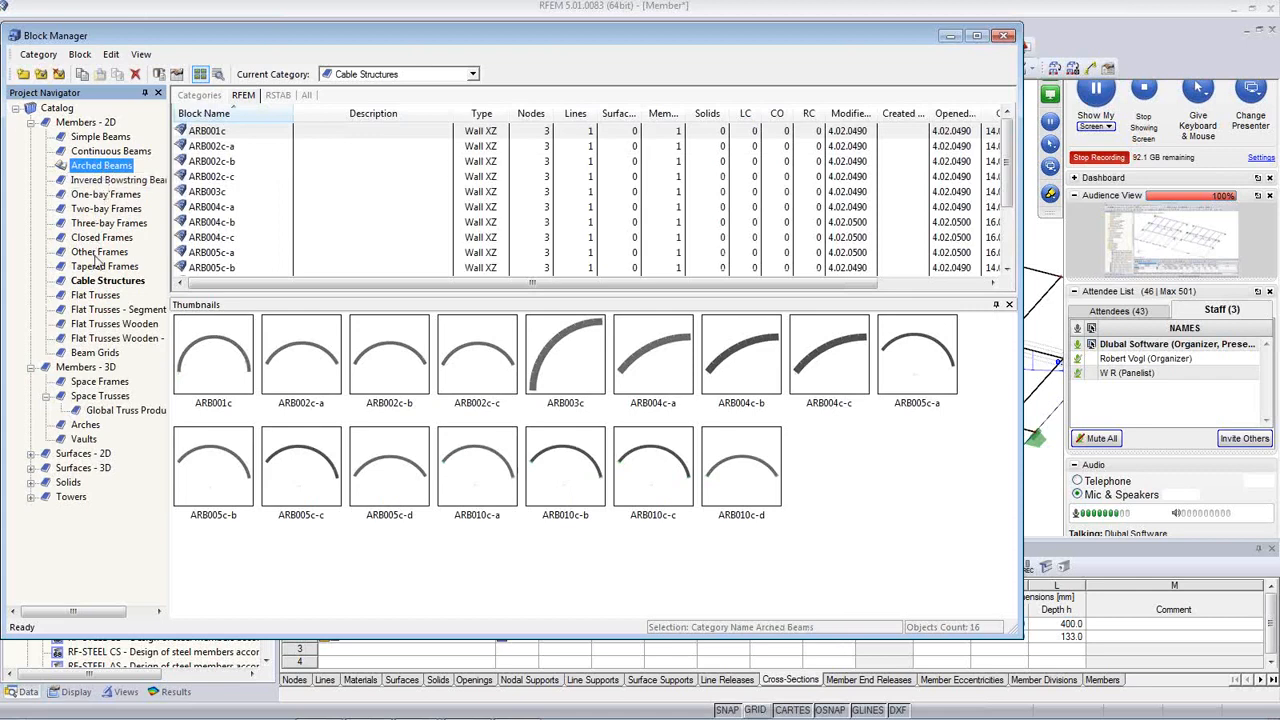
{"action": "left_click", "coordinate": [103, 223]}
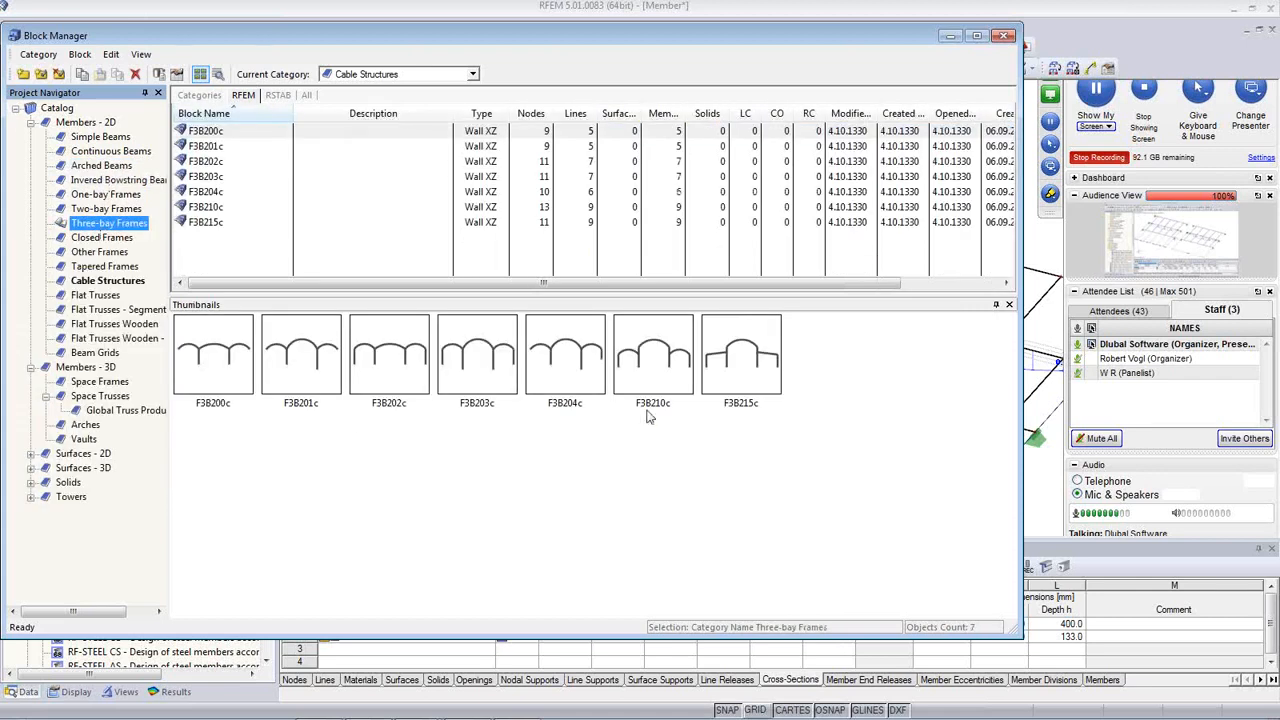
{"action": "left_click", "coordinate": [100, 296]}
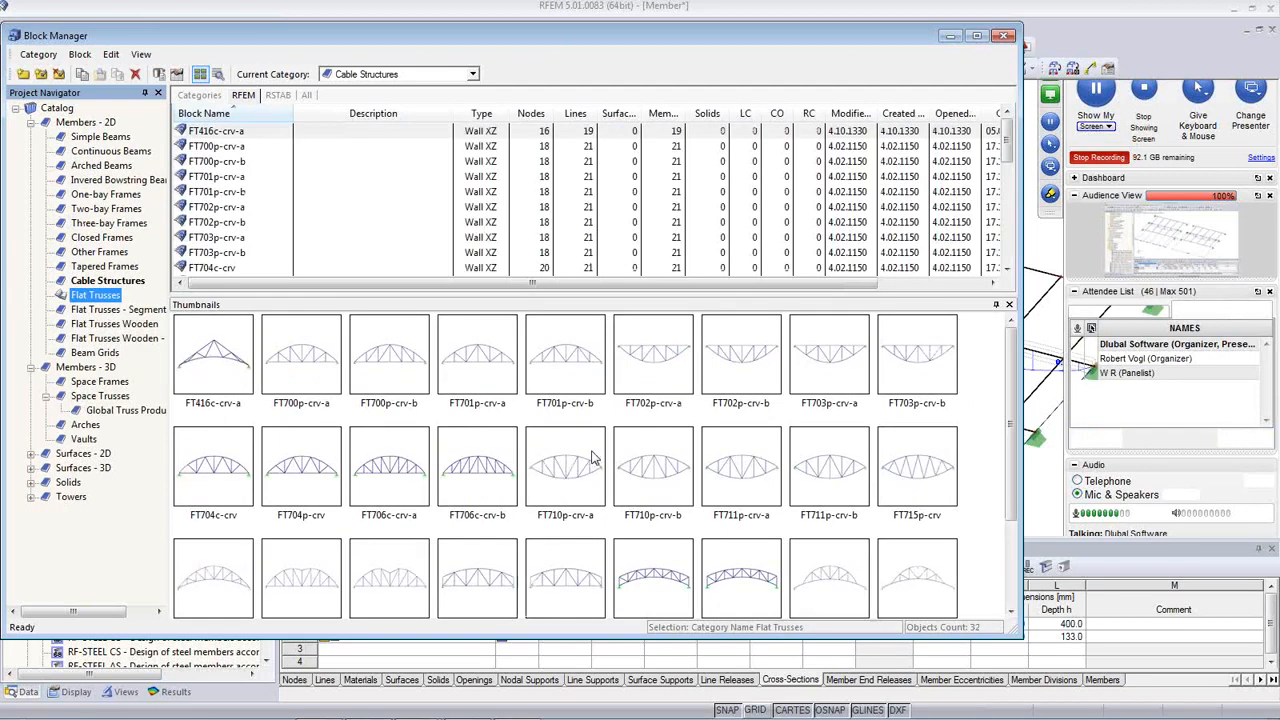
Step: Select the FT710p-crv-a truss block, then settle on the FT416c-crv-a cable truss
{"action": "left_click", "coordinate": [547, 474]}
{"action": "scroll", "coordinate": [560, 522], "scroll_direction": "down", "scroll_amount": 2}
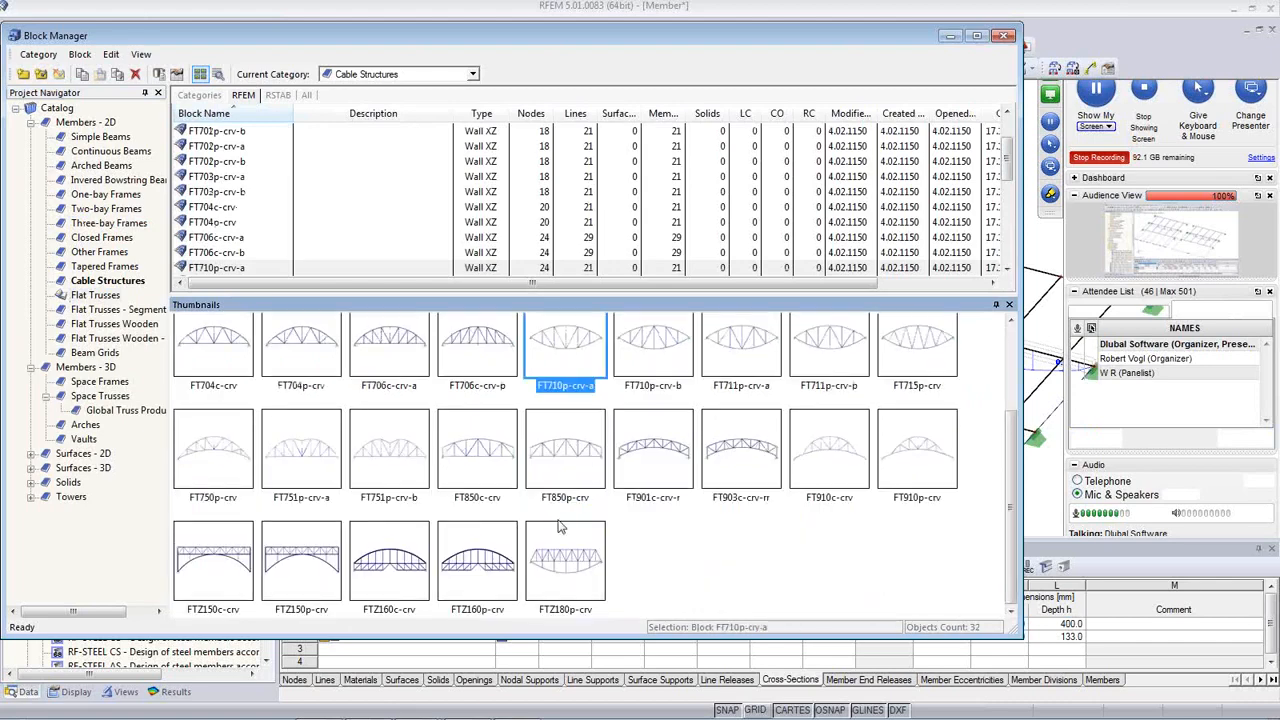
{"action": "scroll", "coordinate": [390, 468], "scroll_direction": "up", "scroll_amount": 2}
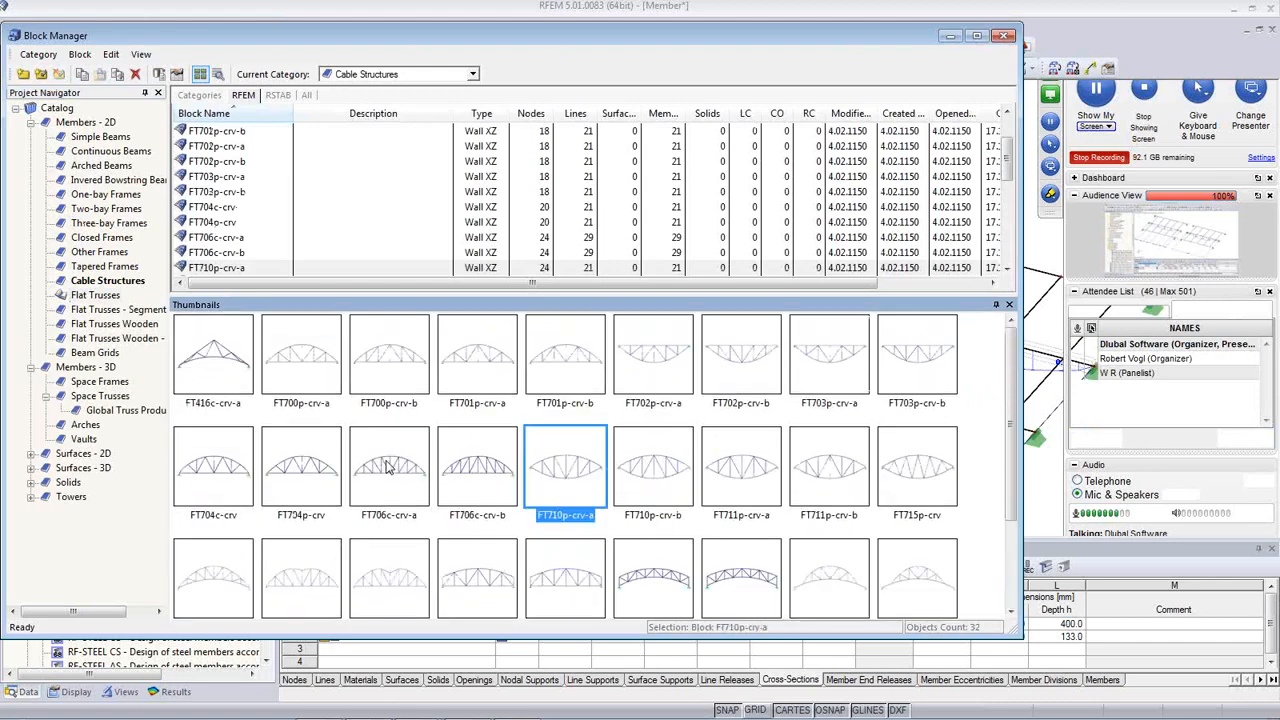
{"action": "left_click", "coordinate": [219, 378]}
Step: Open Insert Block for FT416c-crv-a and set height H to 3.8 m and bay L1 to 1.3 m
{"action": "double_click", "coordinate": [217, 376]}
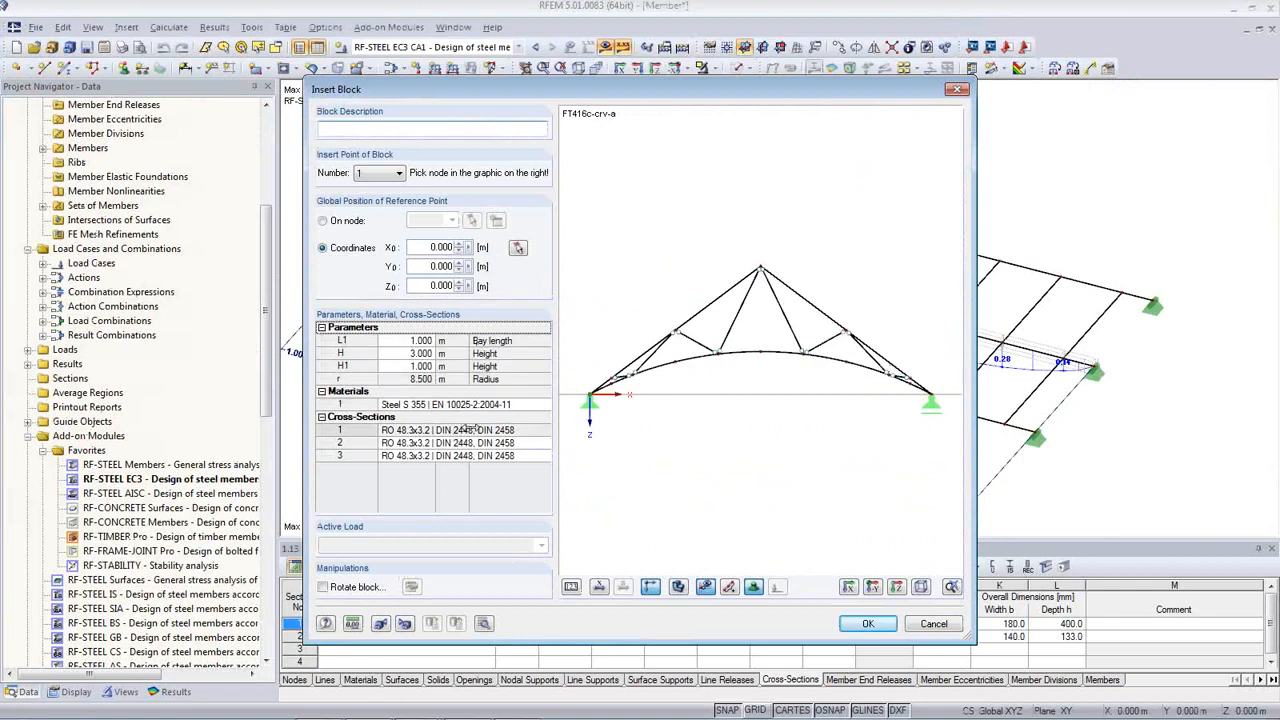
{"action": "left_click", "coordinate": [406, 355]}
{"action": "left_click", "coordinate": [419, 351]}
{"action": "left_click", "coordinate": [419, 351]}
{"action": "left_click", "coordinate": [419, 351]}
{"action": "left_click", "coordinate": [419, 351]}
{"action": "left_click", "coordinate": [419, 351]}
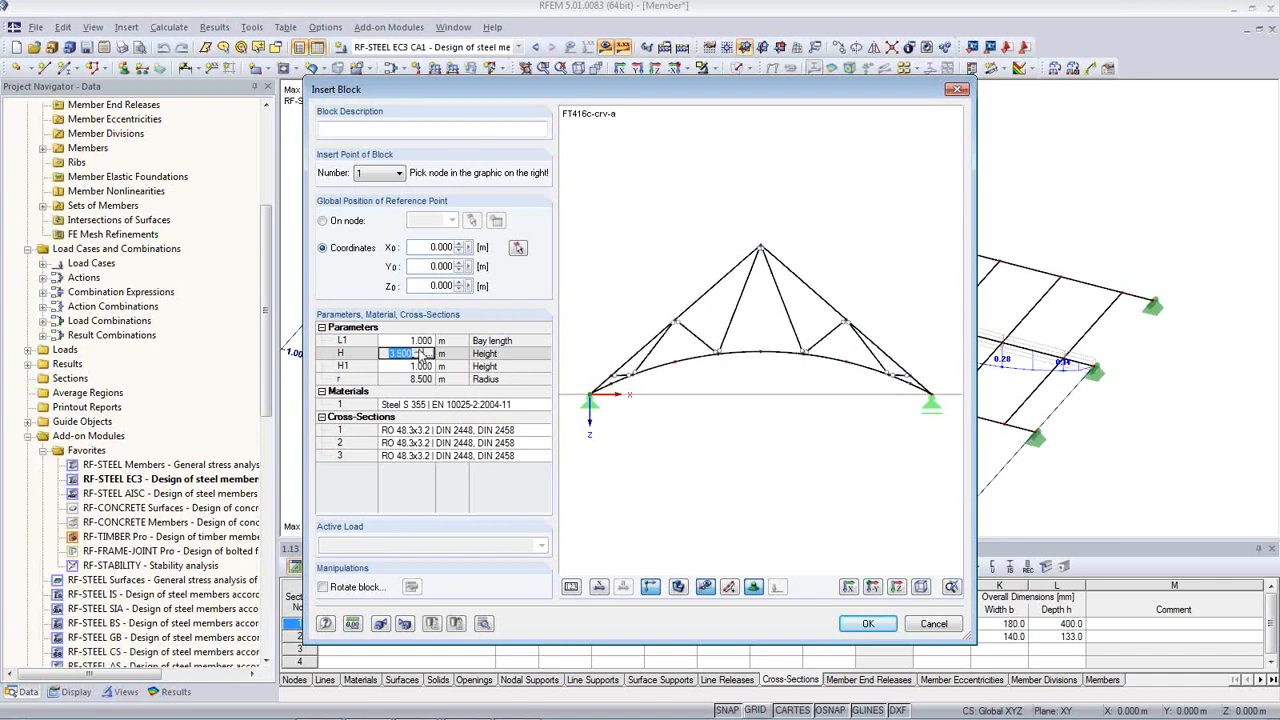
{"action": "left_click", "coordinate": [419, 351]}
{"action": "left_click", "coordinate": [419, 351]}
{"action": "left_click", "coordinate": [419, 351]}
{"action": "left_click", "coordinate": [425, 341]}
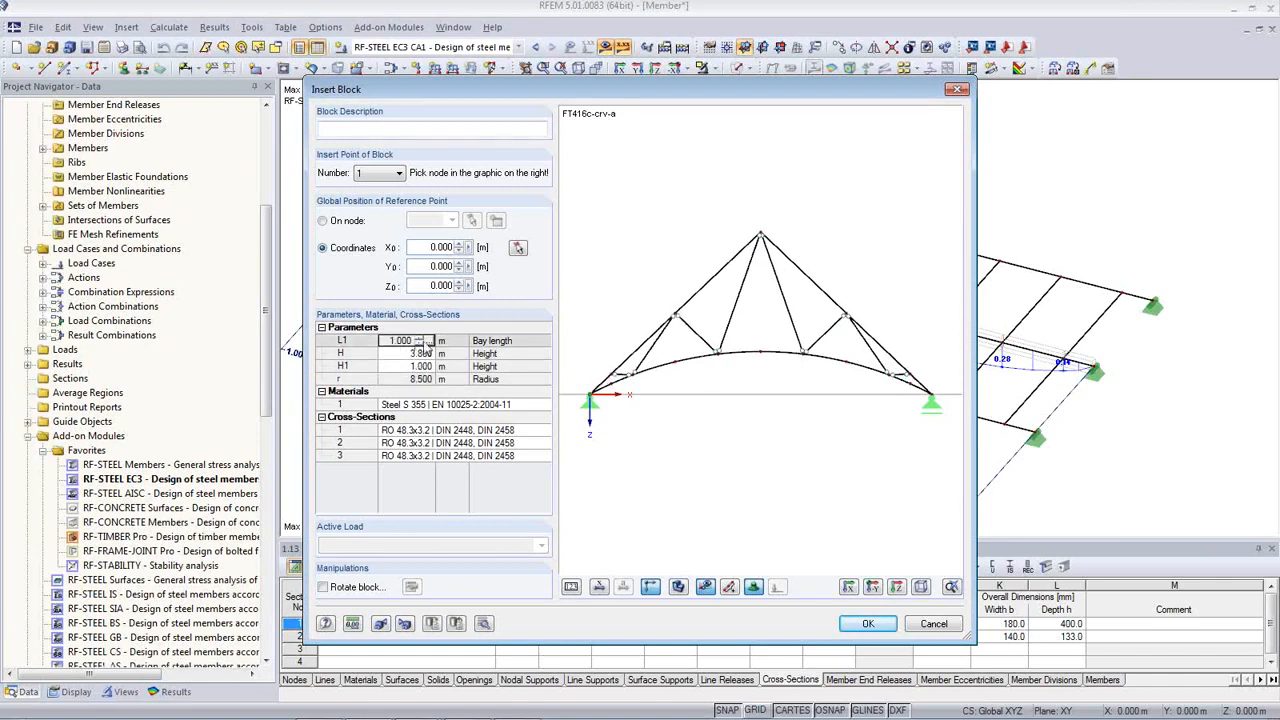
{"action": "left_click", "coordinate": [425, 341]}
{"action": "left_click", "coordinate": [425, 341]}
{"action": "left_click", "coordinate": [425, 341]}
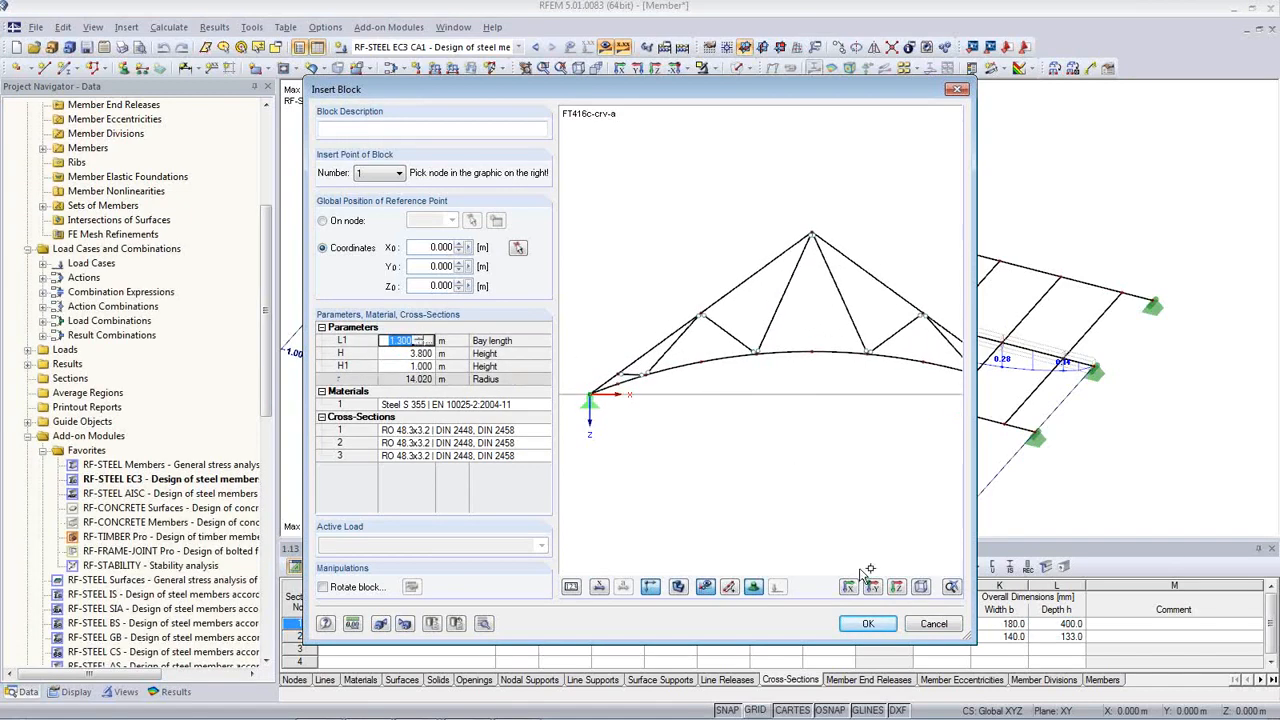
Step: Enlarge the preview, try H1 at 1.4 m then 0.9 m, and close without inserting
{"action": "left_click_drag", "start_coordinate": [980, 522], "coordinate": [1074, 518]}
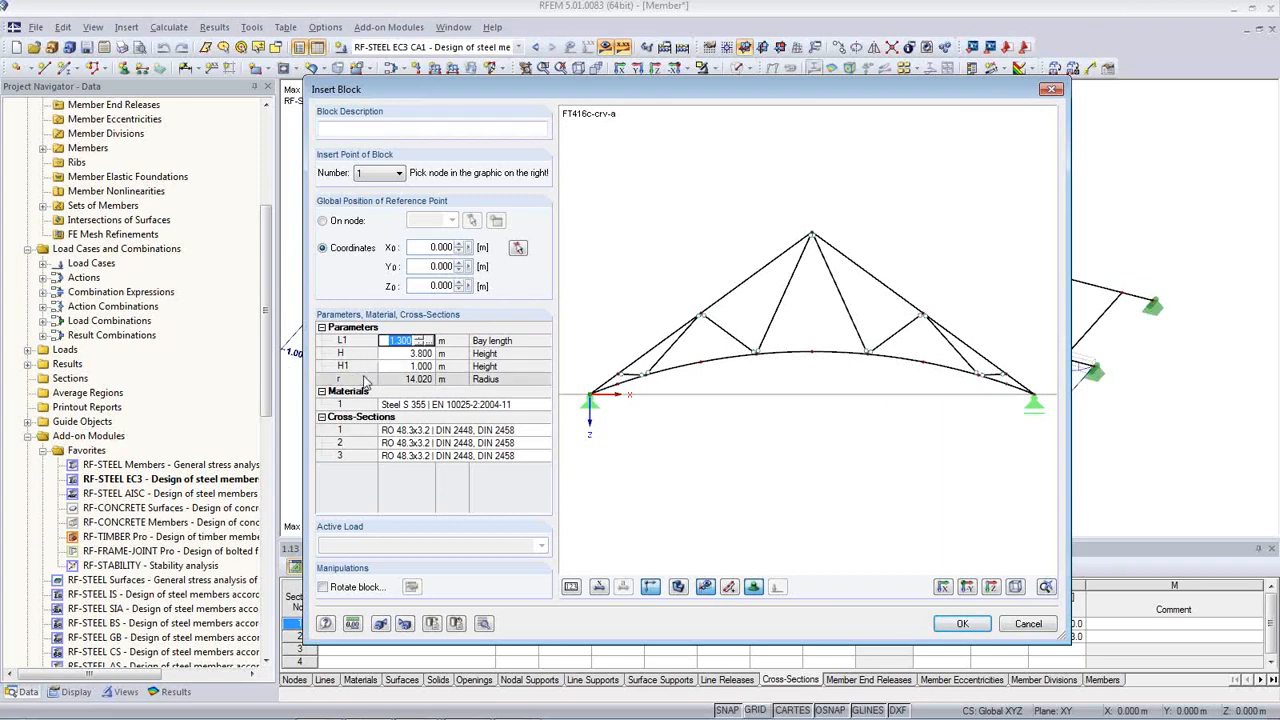
{"action": "left_click", "coordinate": [398, 366]}
{"action": "left_click", "coordinate": [418, 364]}
{"action": "left_click", "coordinate": [418, 364]}
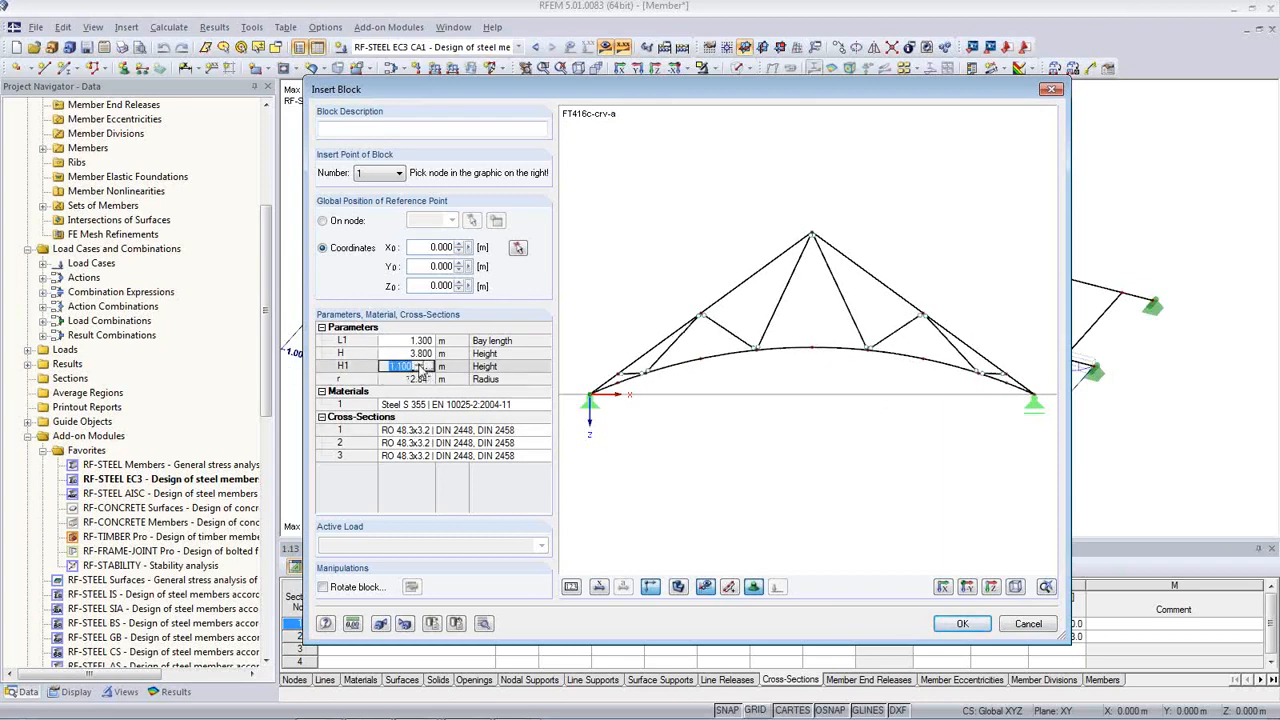
{"action": "left_click", "coordinate": [418, 364]}
{"action": "left_click", "coordinate": [418, 364]}
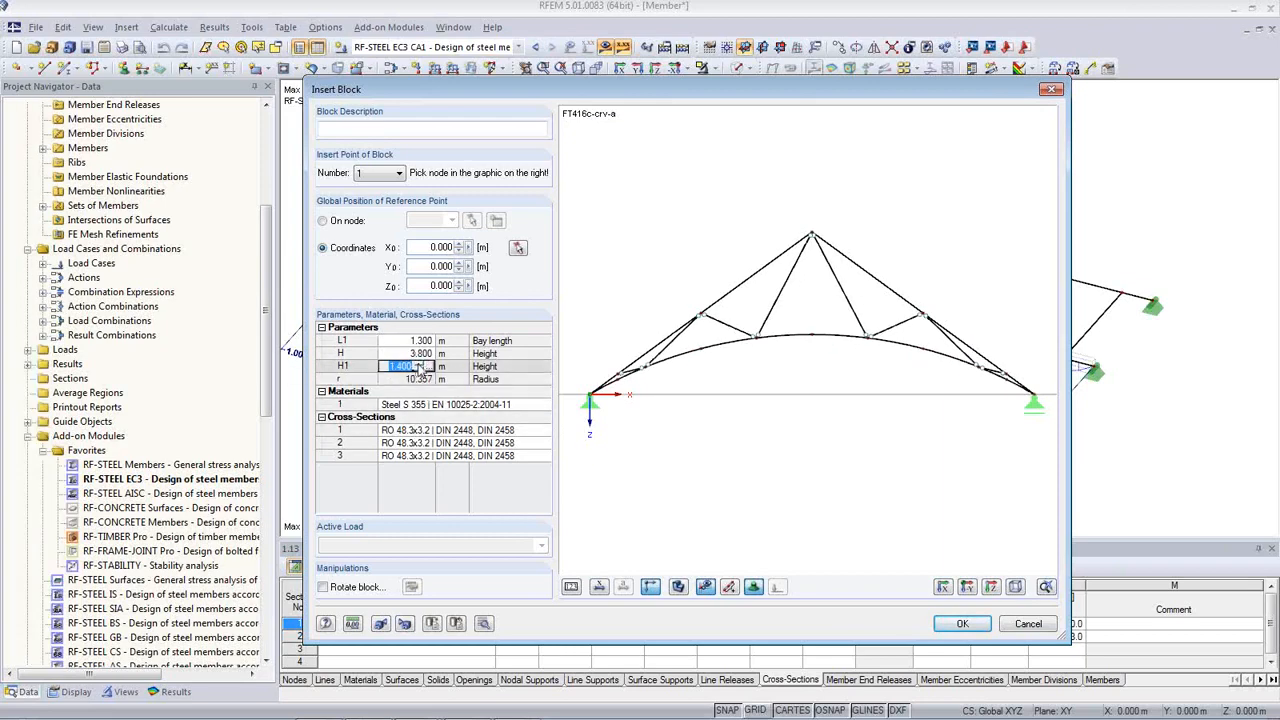
{"action": "left_click", "coordinate": [418, 369]}
{"action": "left_click", "coordinate": [418, 369]}
{"action": "left_click", "coordinate": [418, 369]}
{"action": "left_click", "coordinate": [418, 369]}
{"action": "left_click", "coordinate": [418, 369]}
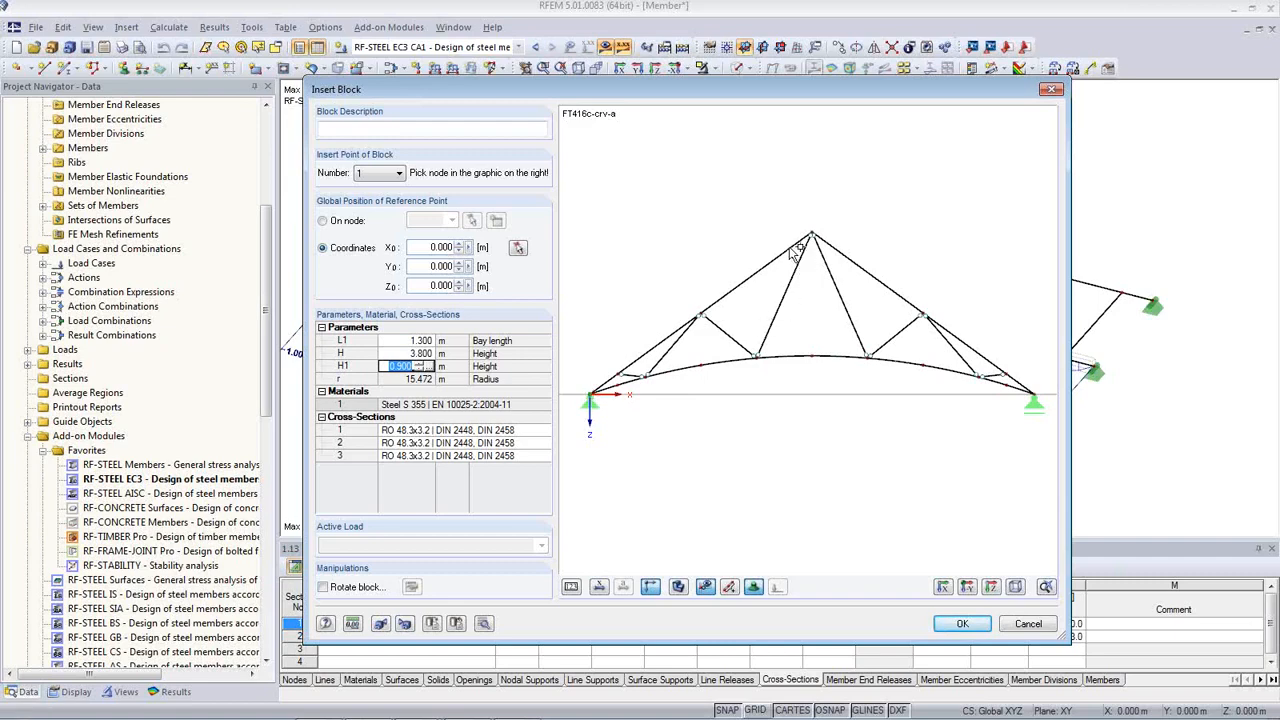
{"action": "left_click_drag", "start_coordinate": [590, 92], "coordinate": [408, 78]}
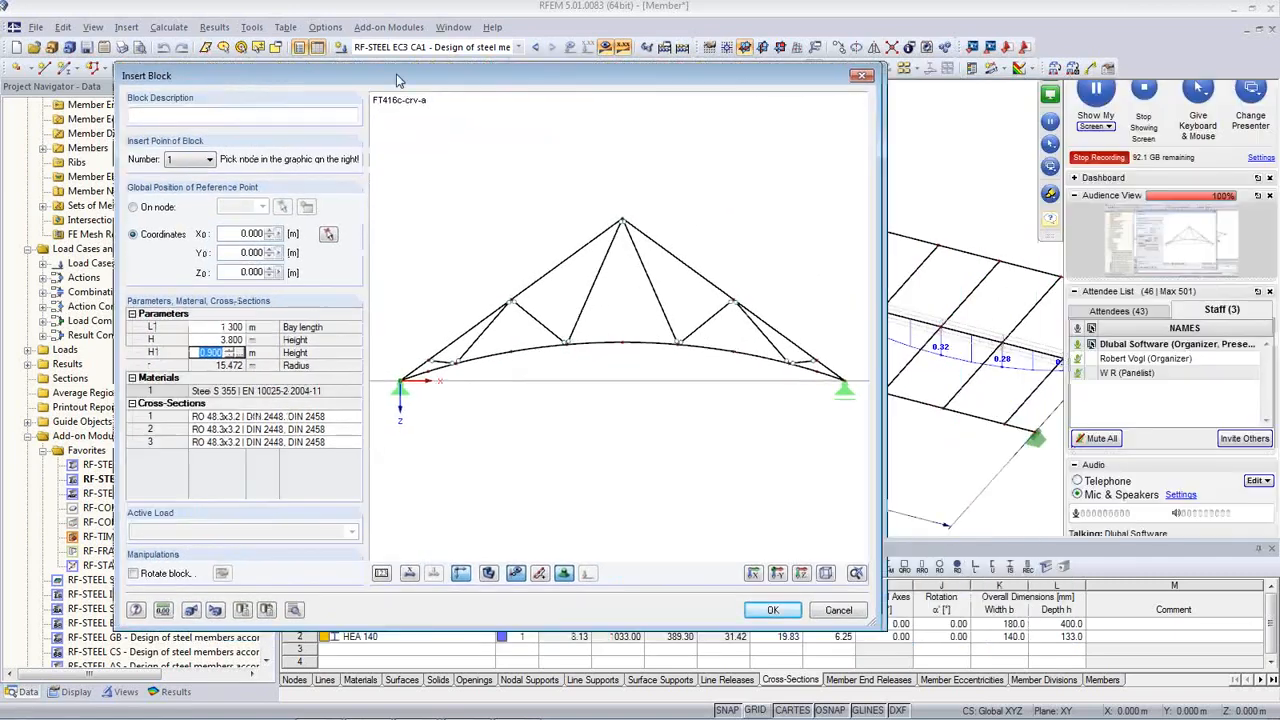
{"action": "left_click", "coordinate": [862, 78]}
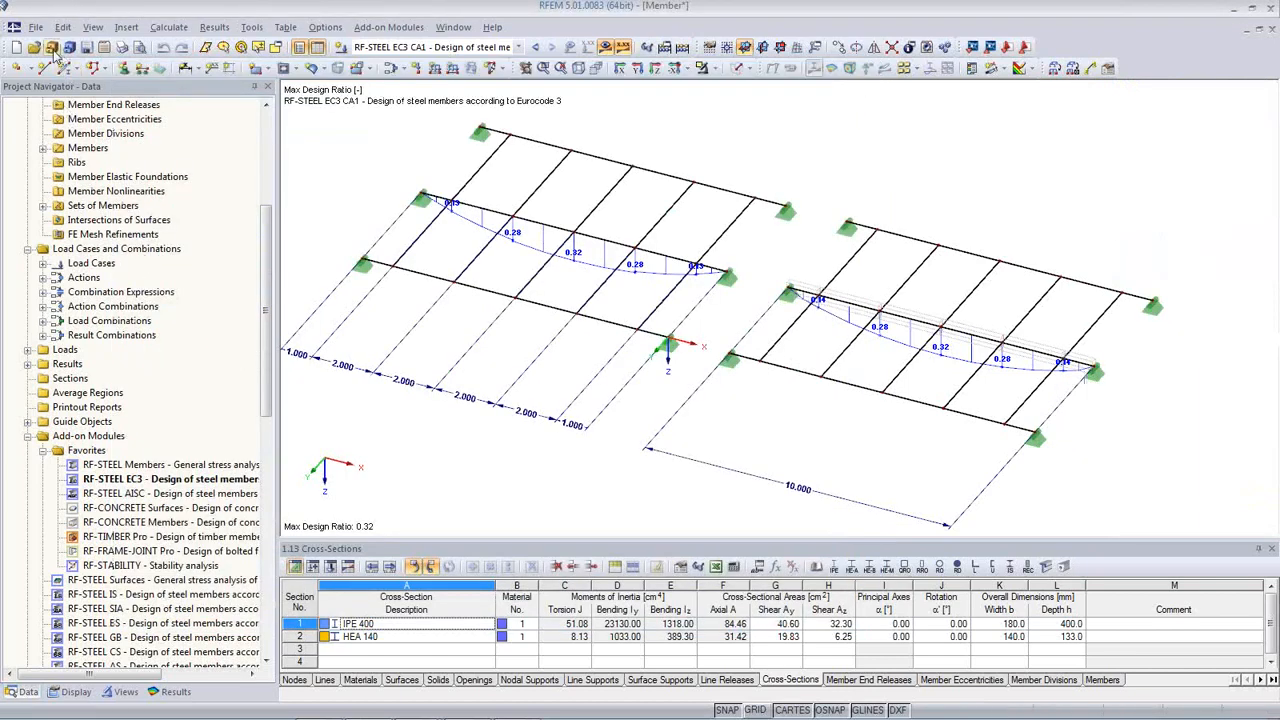
{"action": "left_click", "coordinate": [1108, 68]}
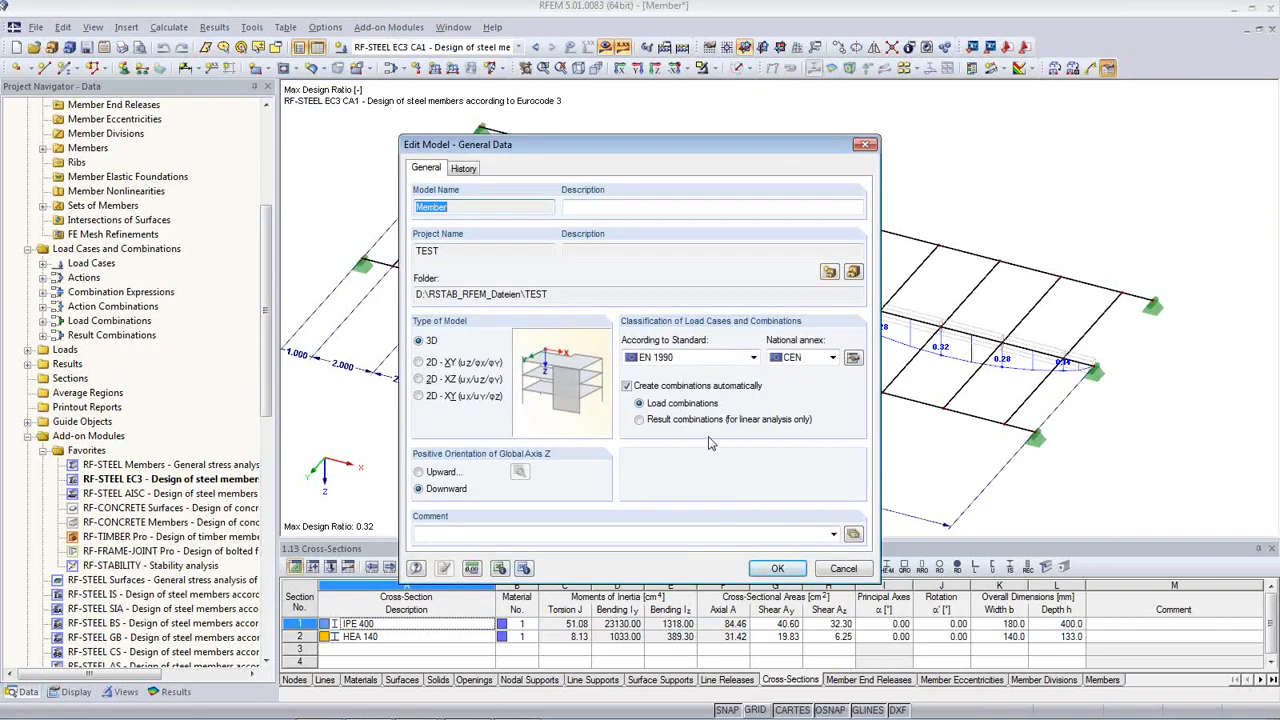
{"action": "left_click", "coordinate": [843, 569]}
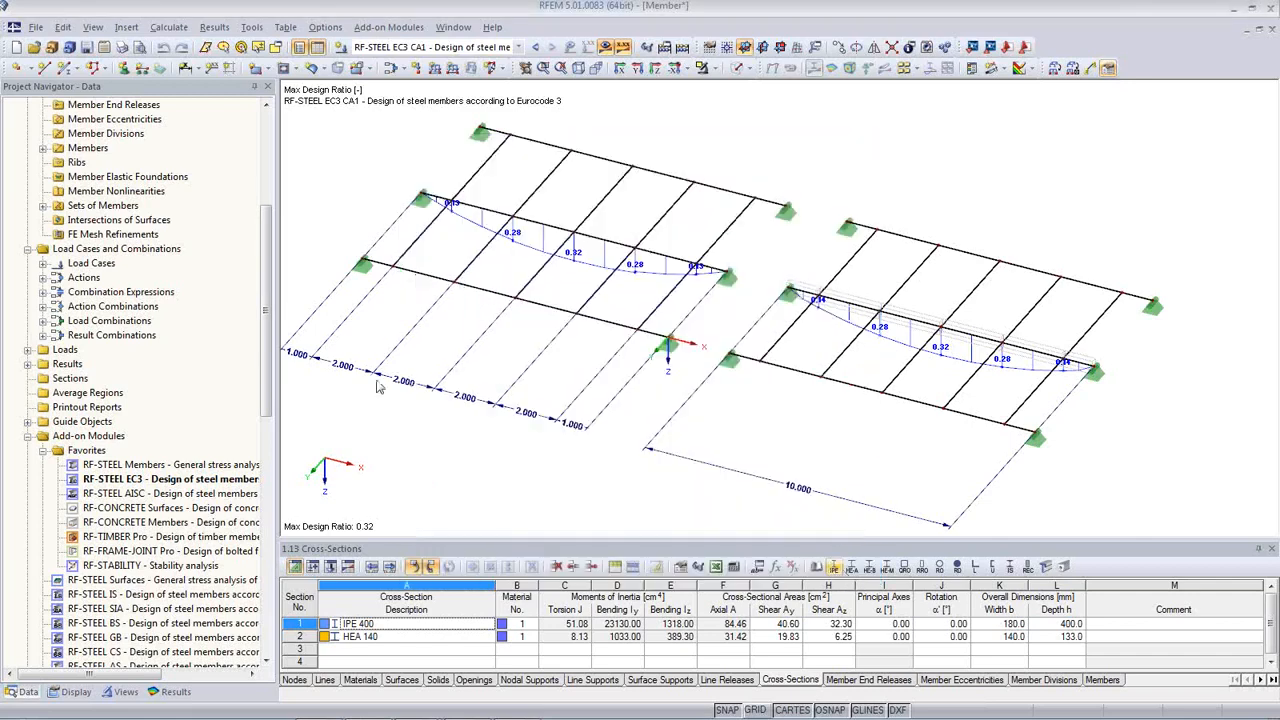
{"action": "left_click", "coordinate": [16, 47]}
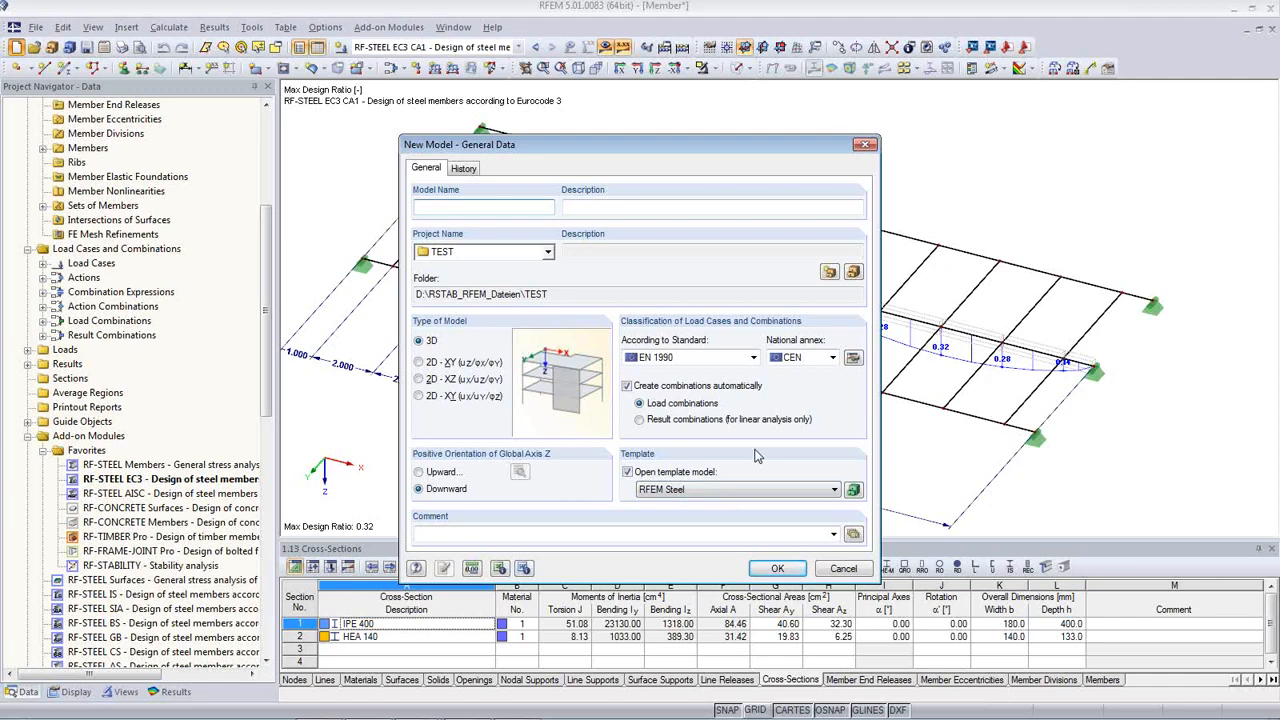
{"action": "left_click", "coordinate": [843, 569]}
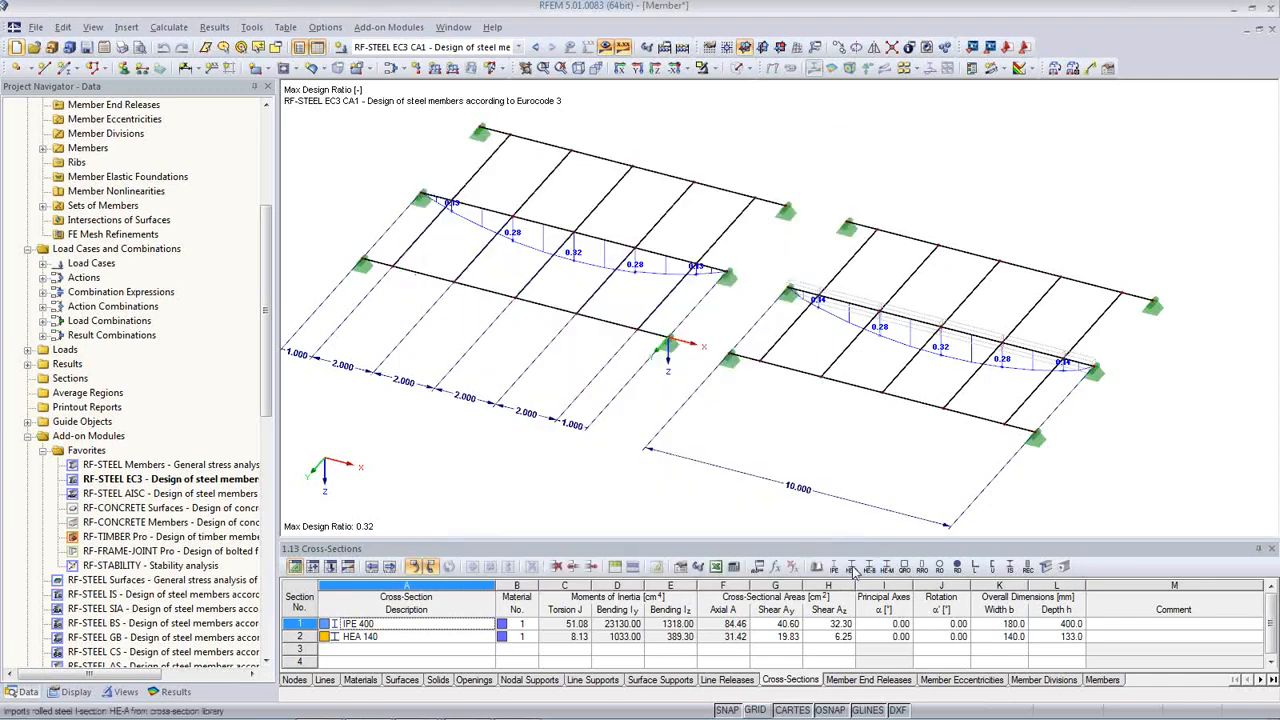
{"action": "left_click", "coordinate": [35, 27]}
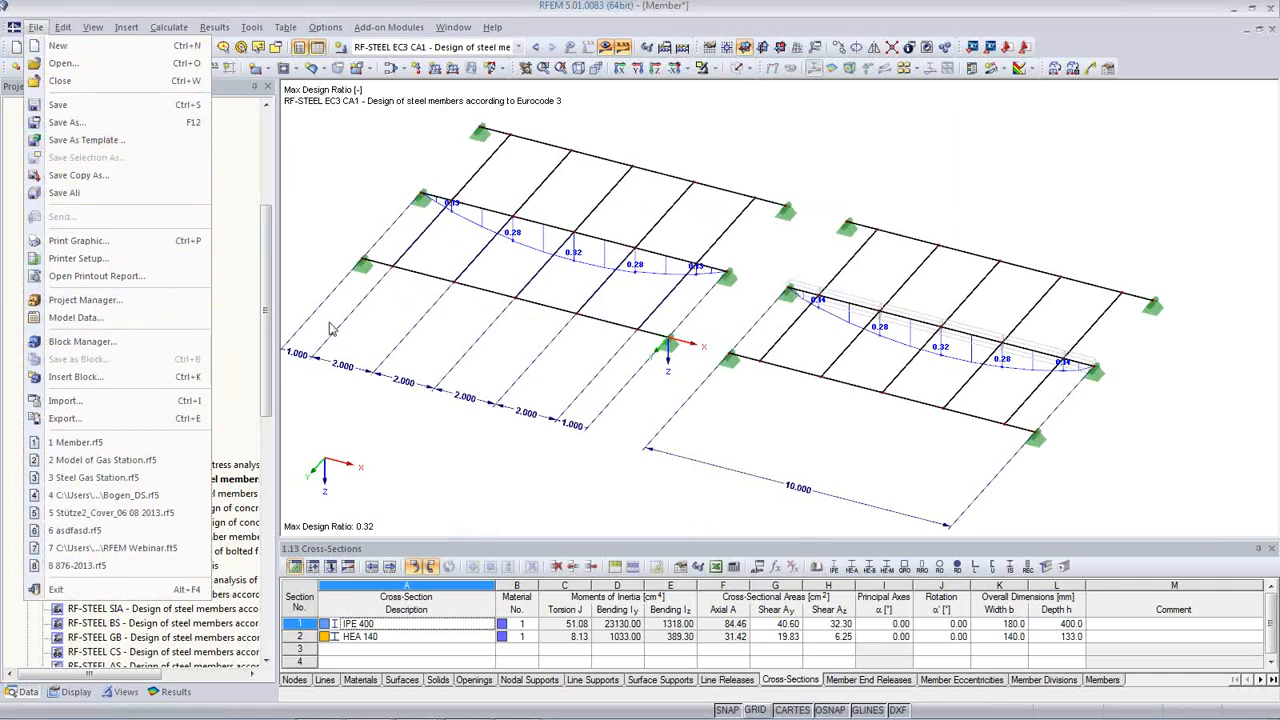
{"action": "left_click", "coordinate": [438, 430]}
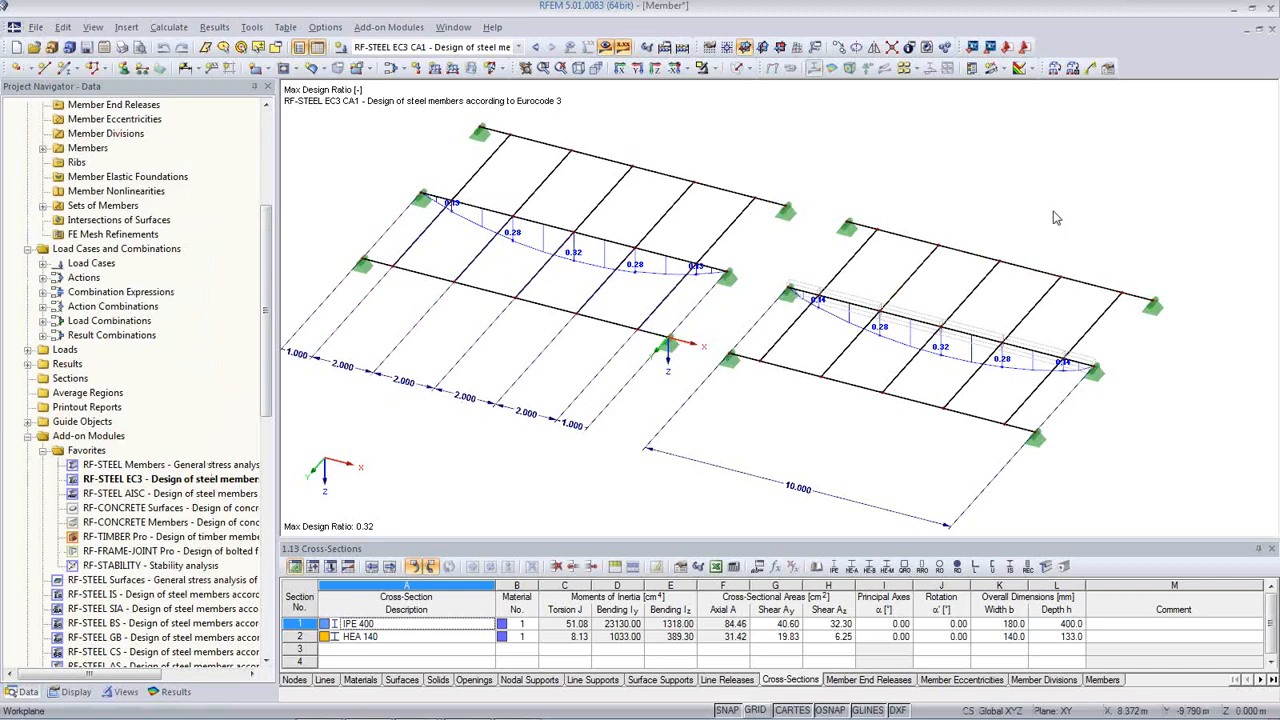
Step: Launch RF-STEEL EC3 – Design of steel members from the Favorites add-on modules
{"action": "left_click", "coordinate": [1052, 58]}
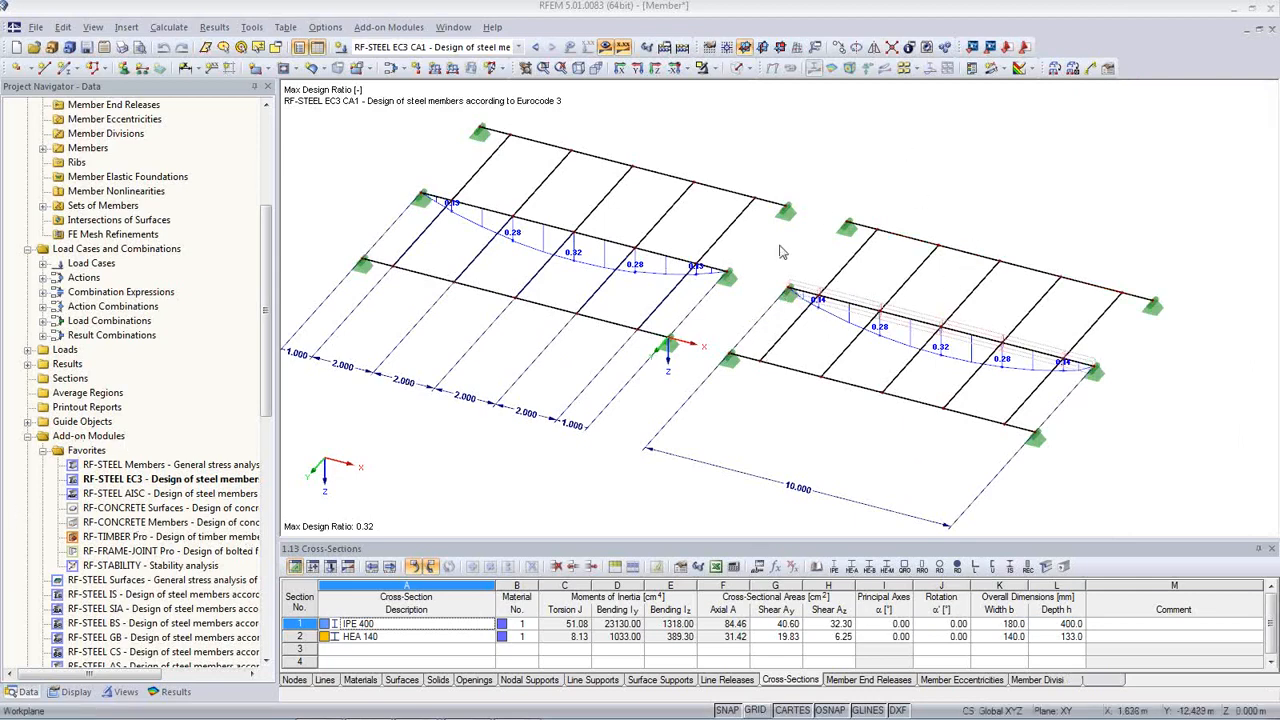
{"action": "double_click", "coordinate": [140, 481]}
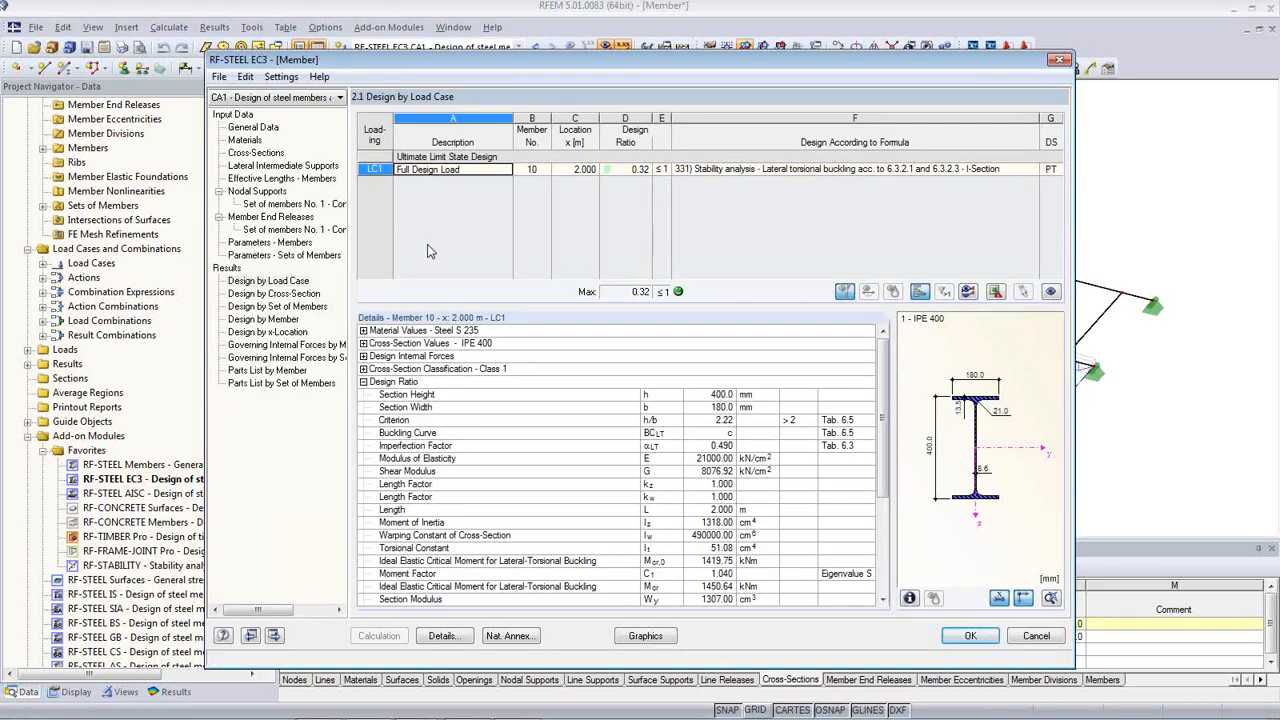
Step: Open the RF-STEEL EC3 Details dialog and view its Stability settings
{"action": "left_click", "coordinate": [441, 636]}
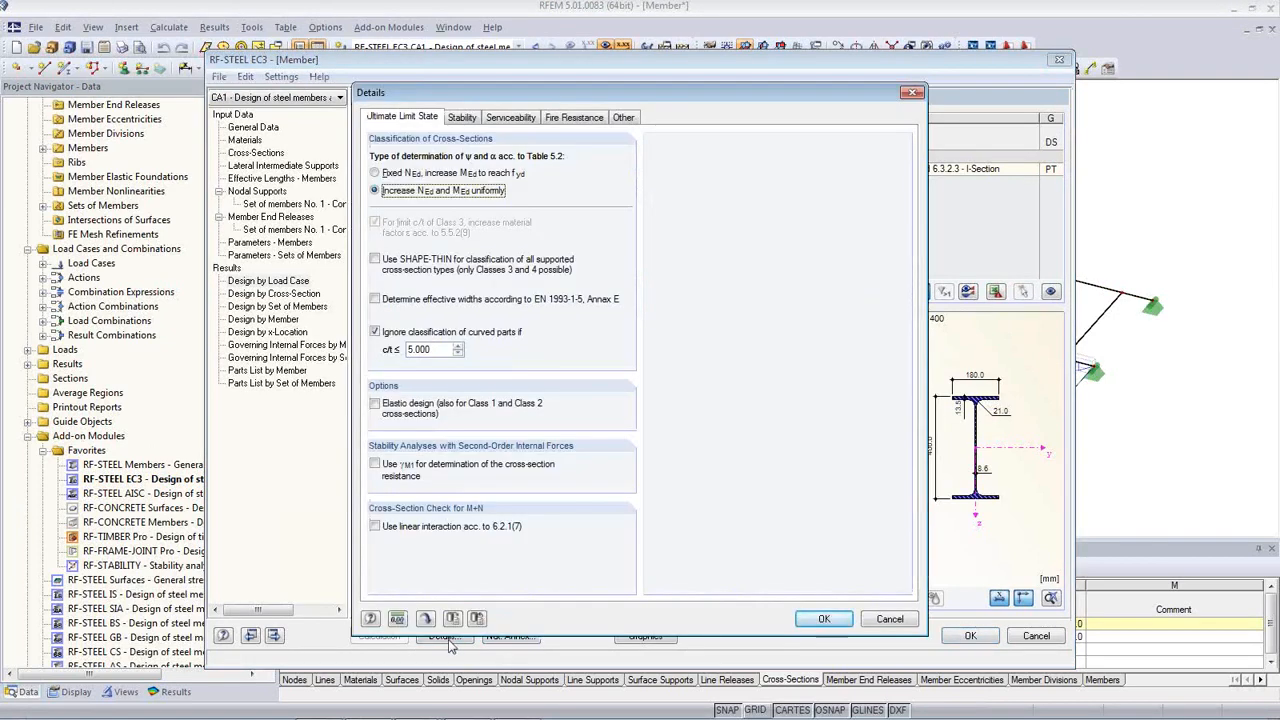
{"action": "left_click", "coordinate": [463, 117]}
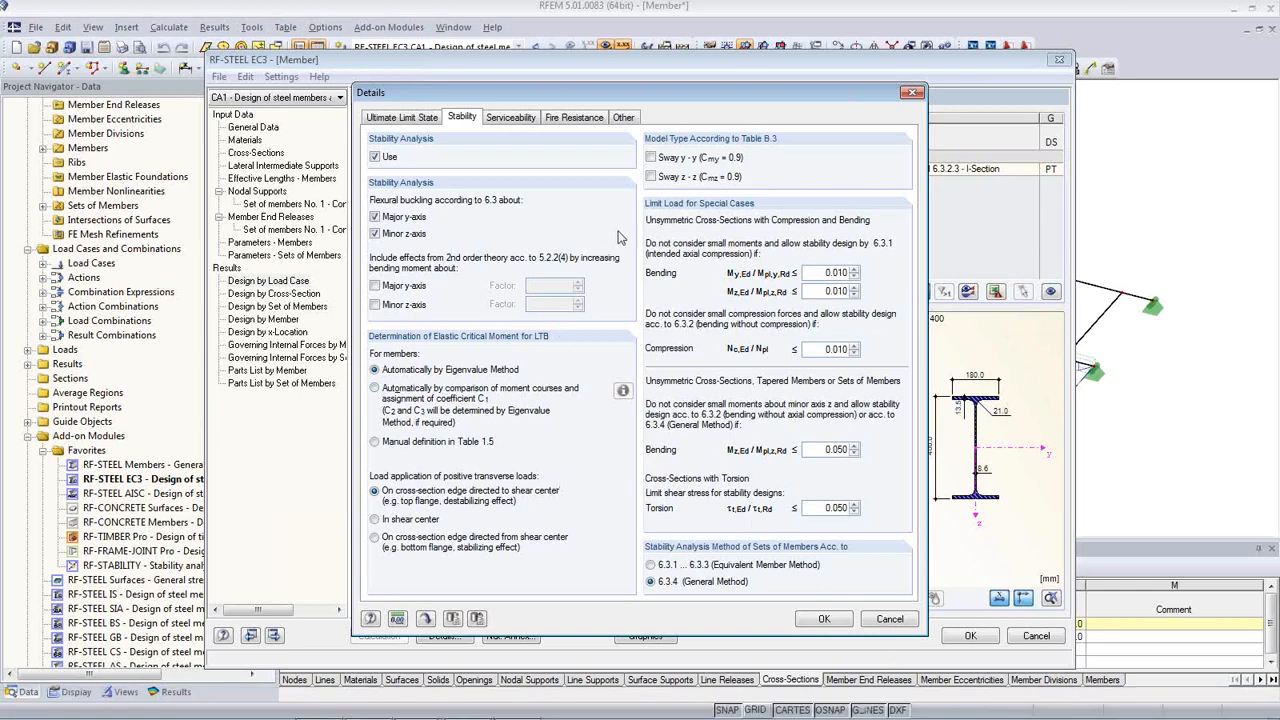
Step: Switch the Details dialog back to the Ultimate Limit State settings
{"action": "left_click", "coordinate": [422, 122]}
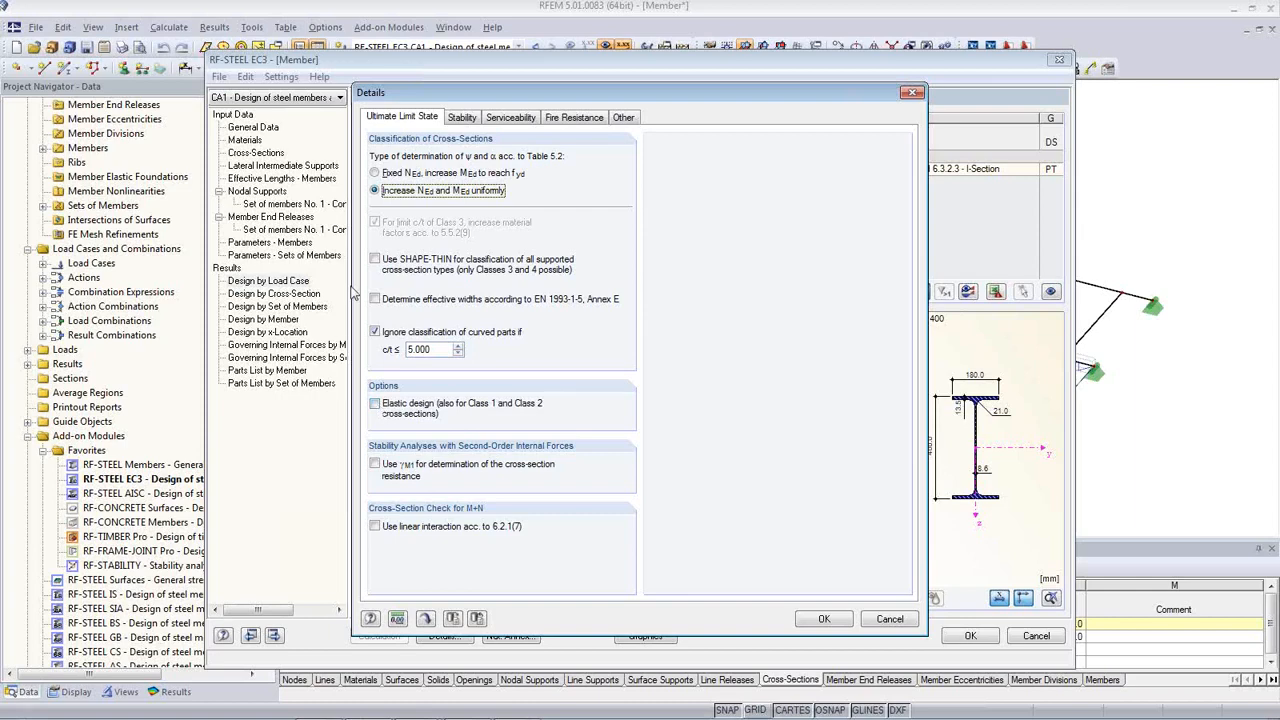
Step: Recheck the Stability settings, then close Details and RF-STEEL EC3 to return to the model
{"action": "left_click", "coordinate": [459, 121]}
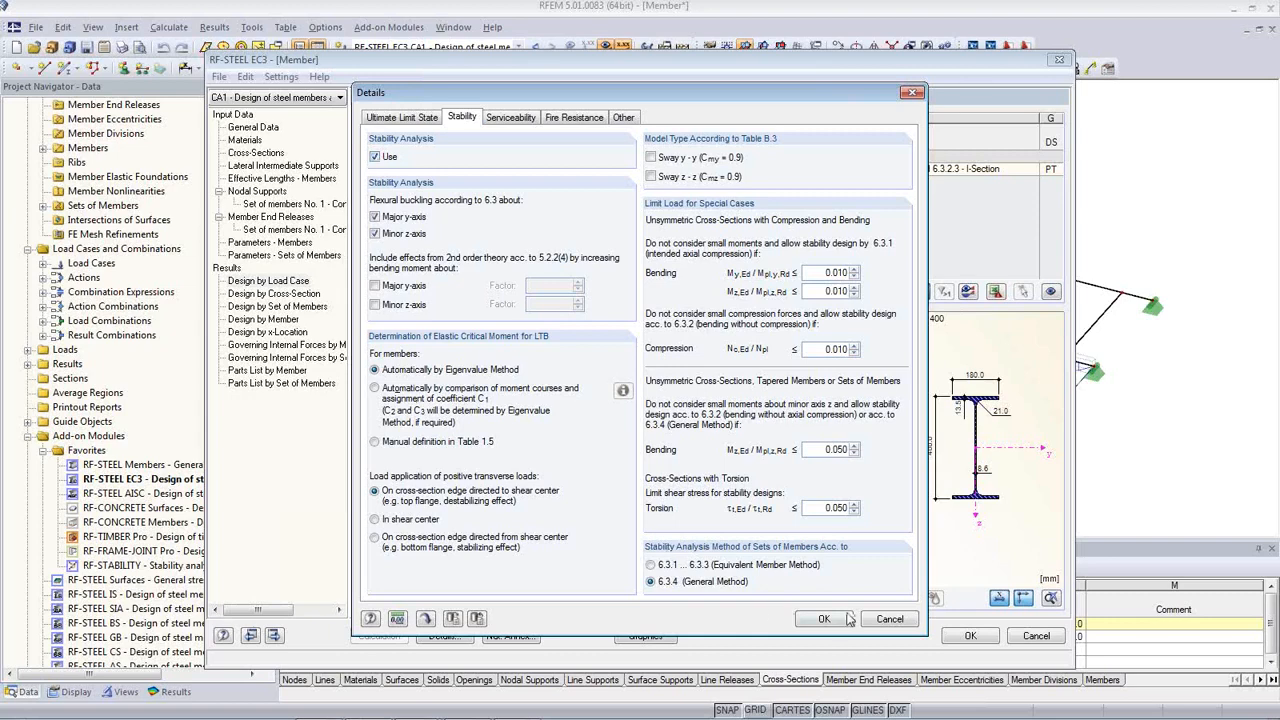
{"action": "left_click", "coordinate": [886, 619]}
{"action": "left_click", "coordinate": [970, 637]}
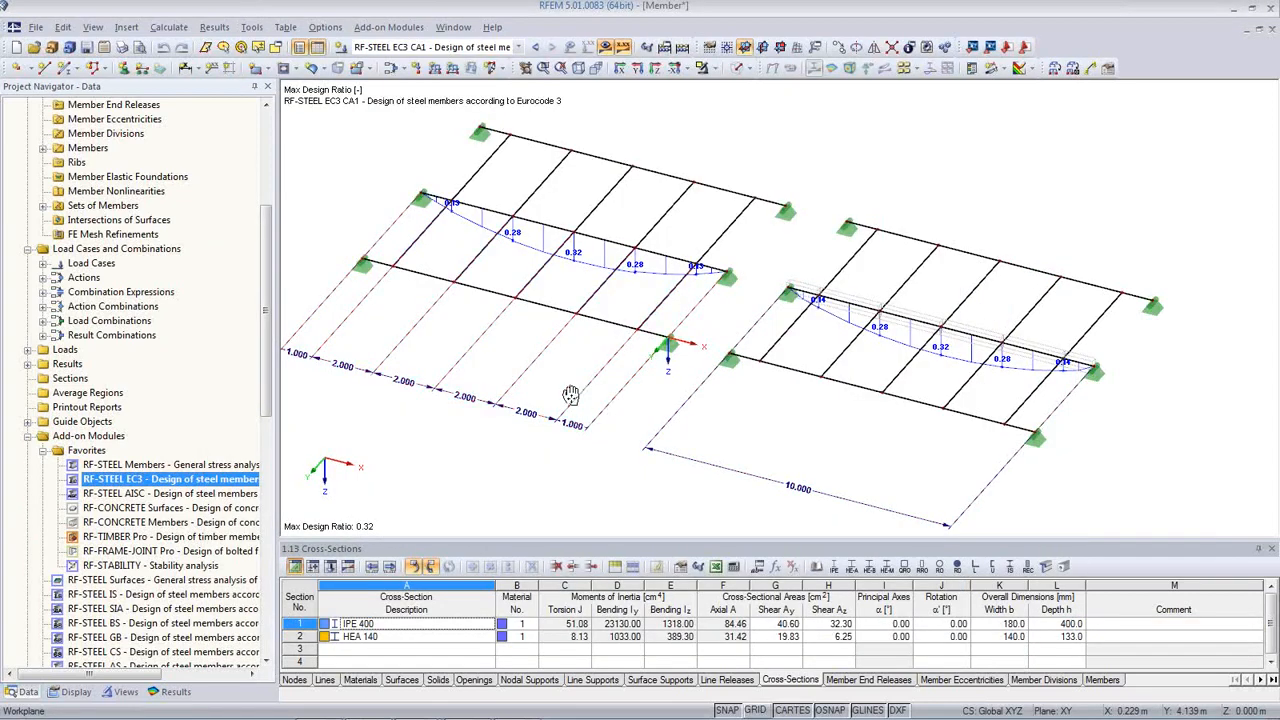
Step: Zoom out, clear the red dimension highlight, and switch to the PowerPoint slideshow
{"action": "scroll", "coordinate": [450, 330], "scroll_direction": "down", "scroll_amount": 2}
{"action": "left_click", "coordinate": [604, 459]}
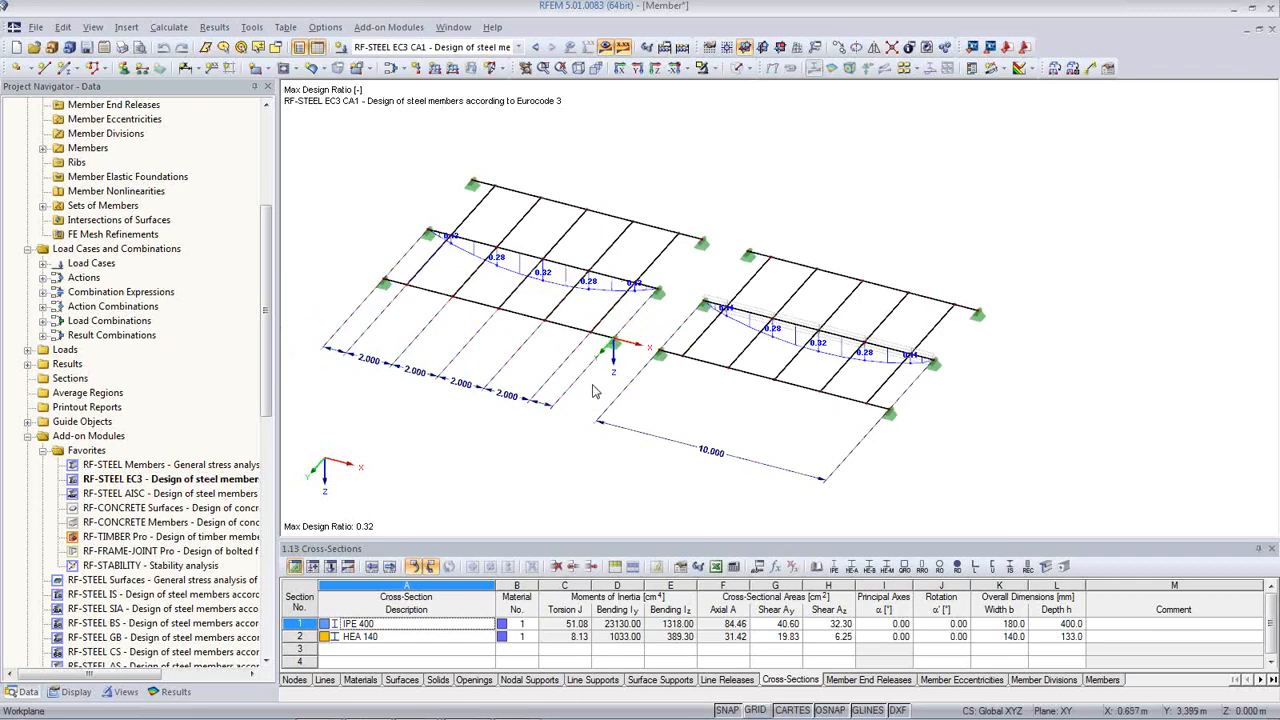
{"action": "key", "text": "alt+Tab"}
{"action": "key", "text": "alt+Tab"}
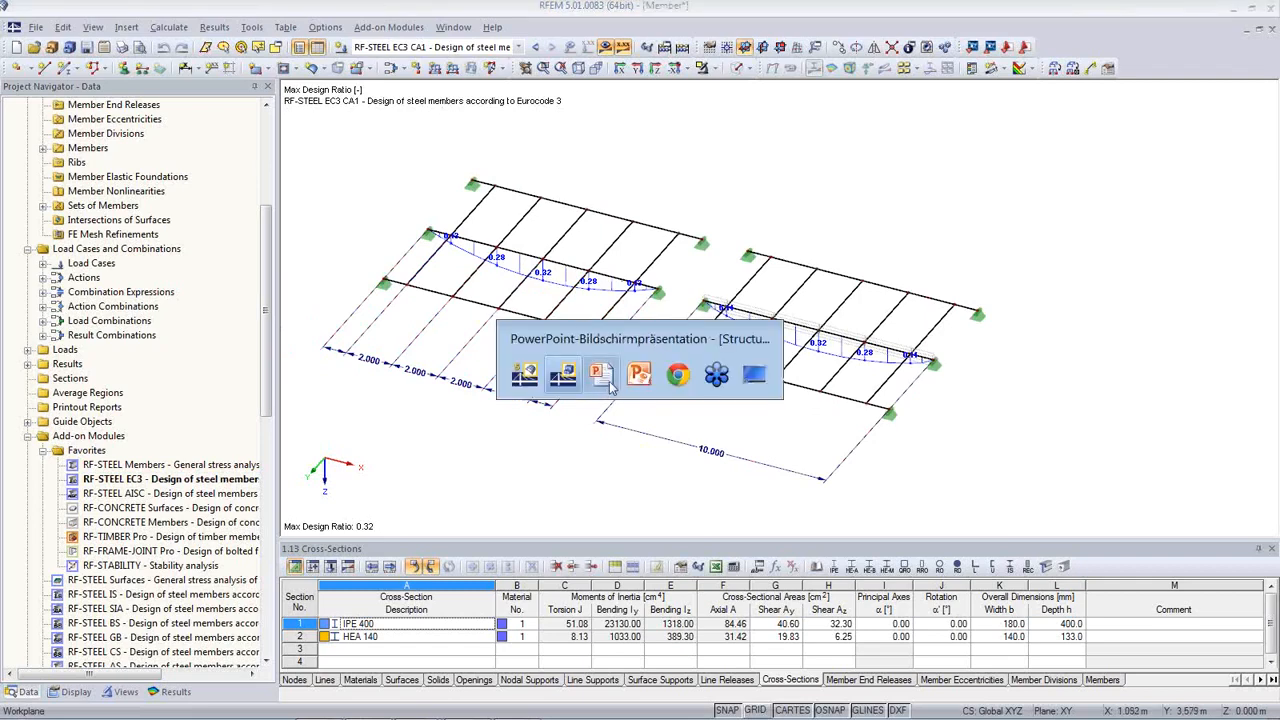
{"action": "left_click", "coordinate": [612, 390]}
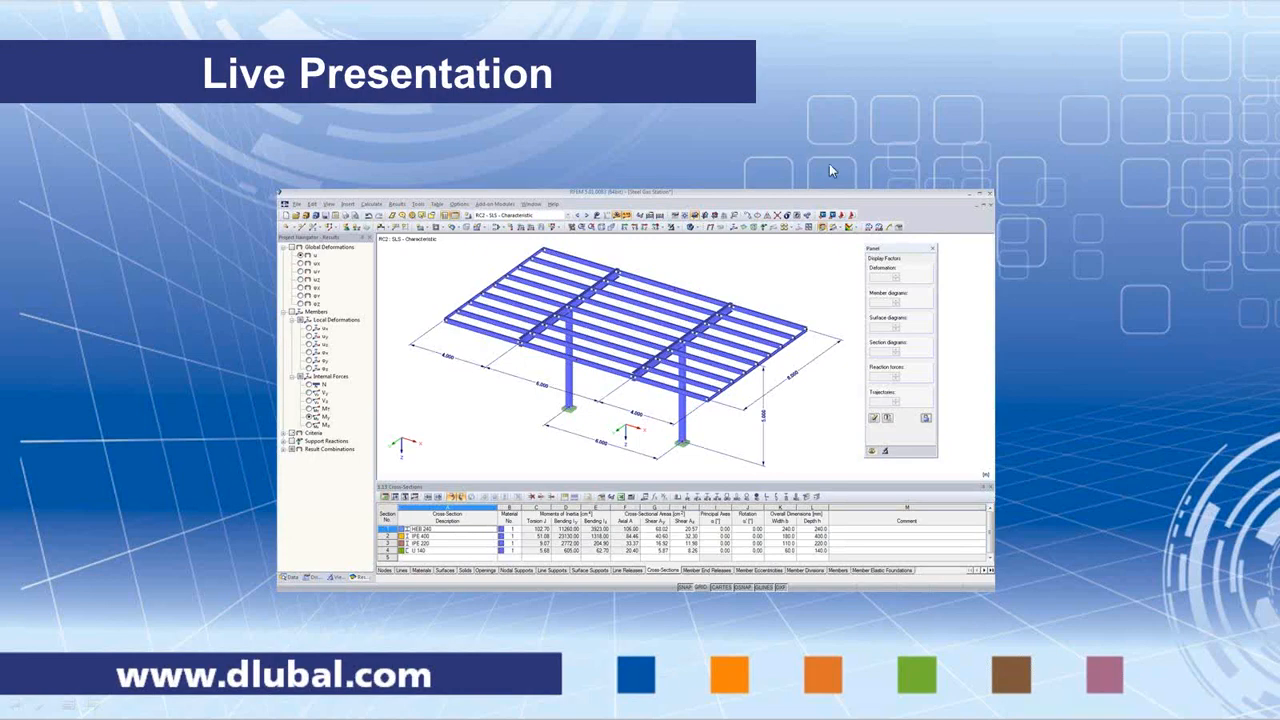
Step: Advance the slideshow from Live Presentation to the More Information slide
{"action": "left_click", "coordinate": [168, 436]}
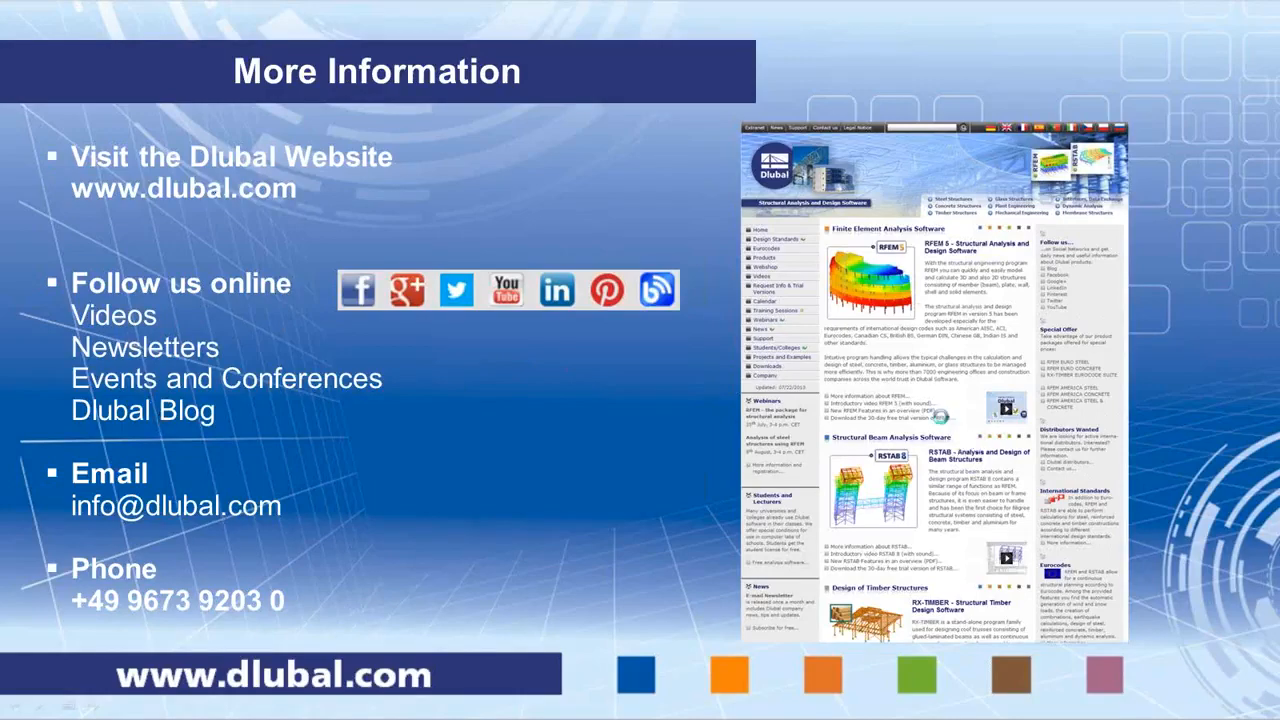
Step: Open the Dlubal website, review the Downloads trial versions, then go to First steps
{"action": "left_click", "coordinate": [947, 422]}
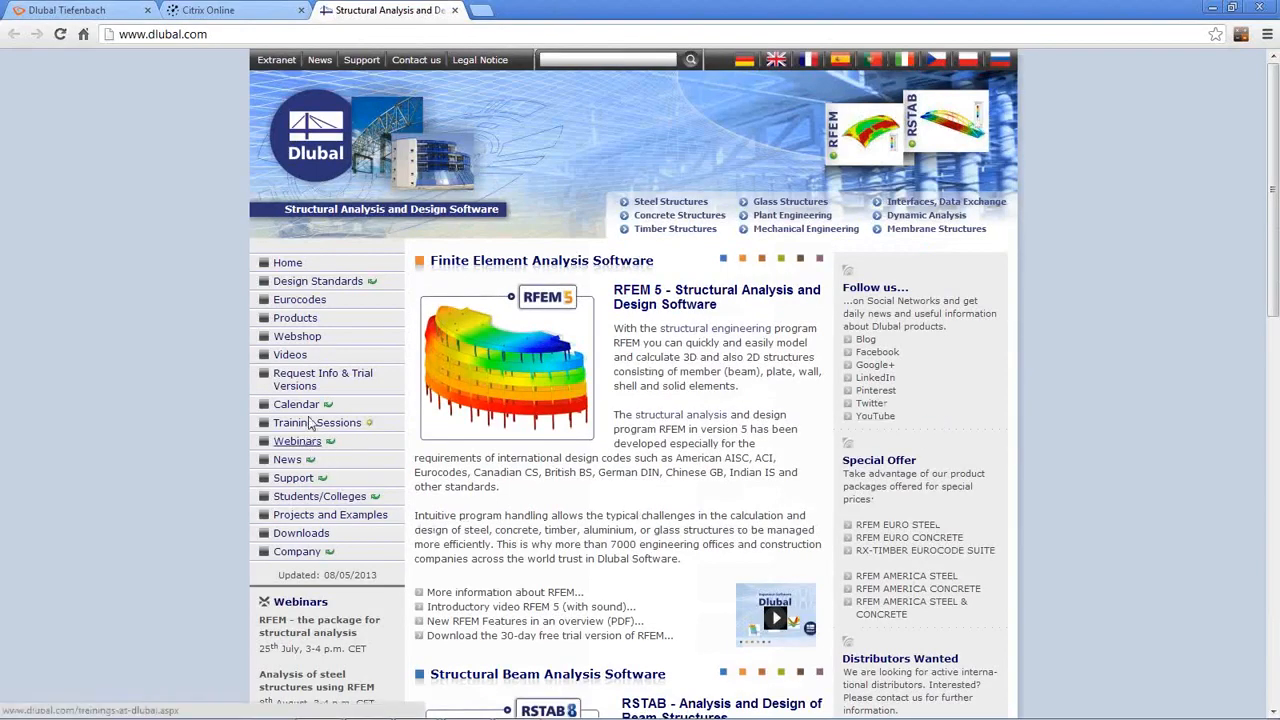
{"action": "left_click", "coordinate": [300, 533]}
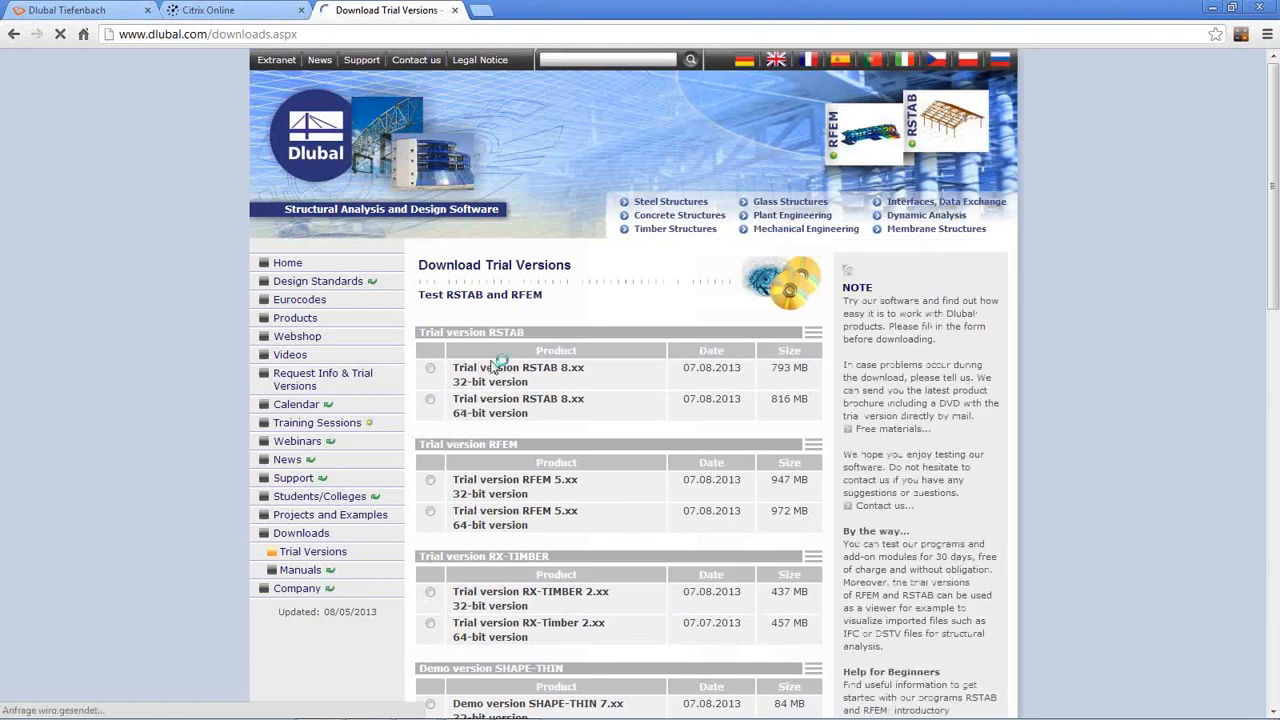
{"action": "scroll", "coordinate": [488, 370], "scroll_direction": "down", "scroll_amount": 1}
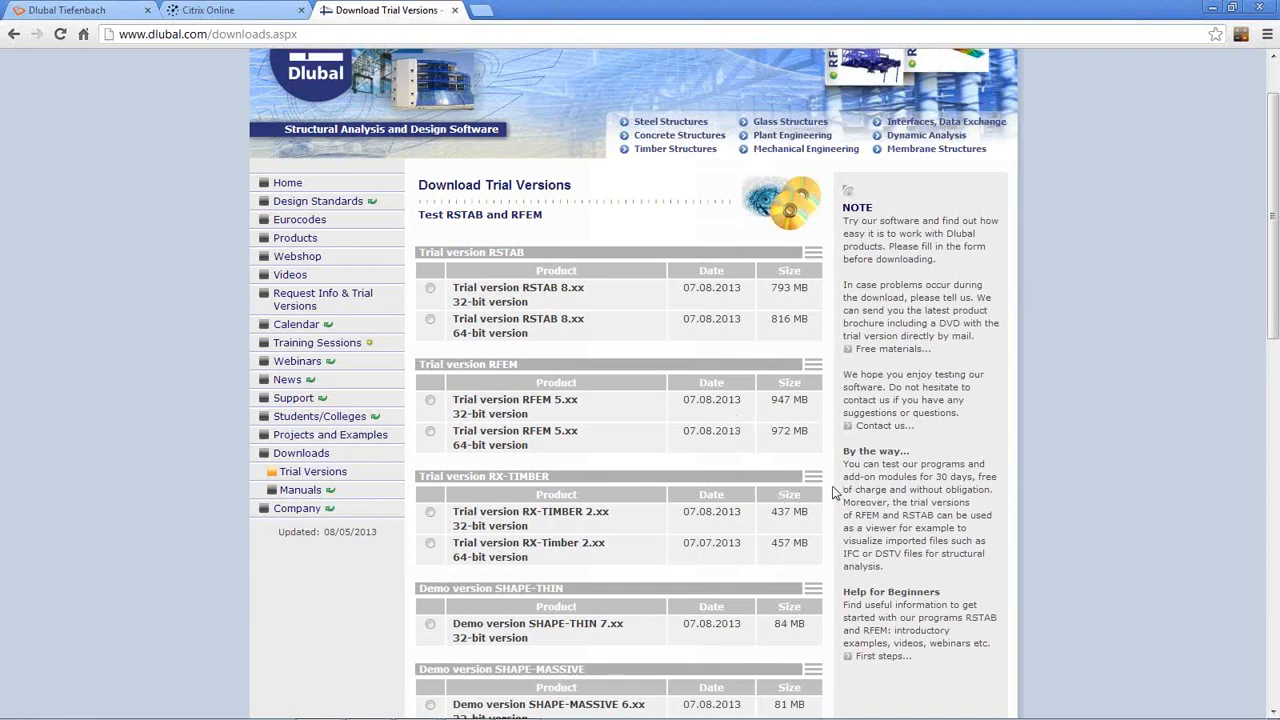
{"action": "scroll", "coordinate": [797, 492], "scroll_direction": "down", "scroll_amount": 2}
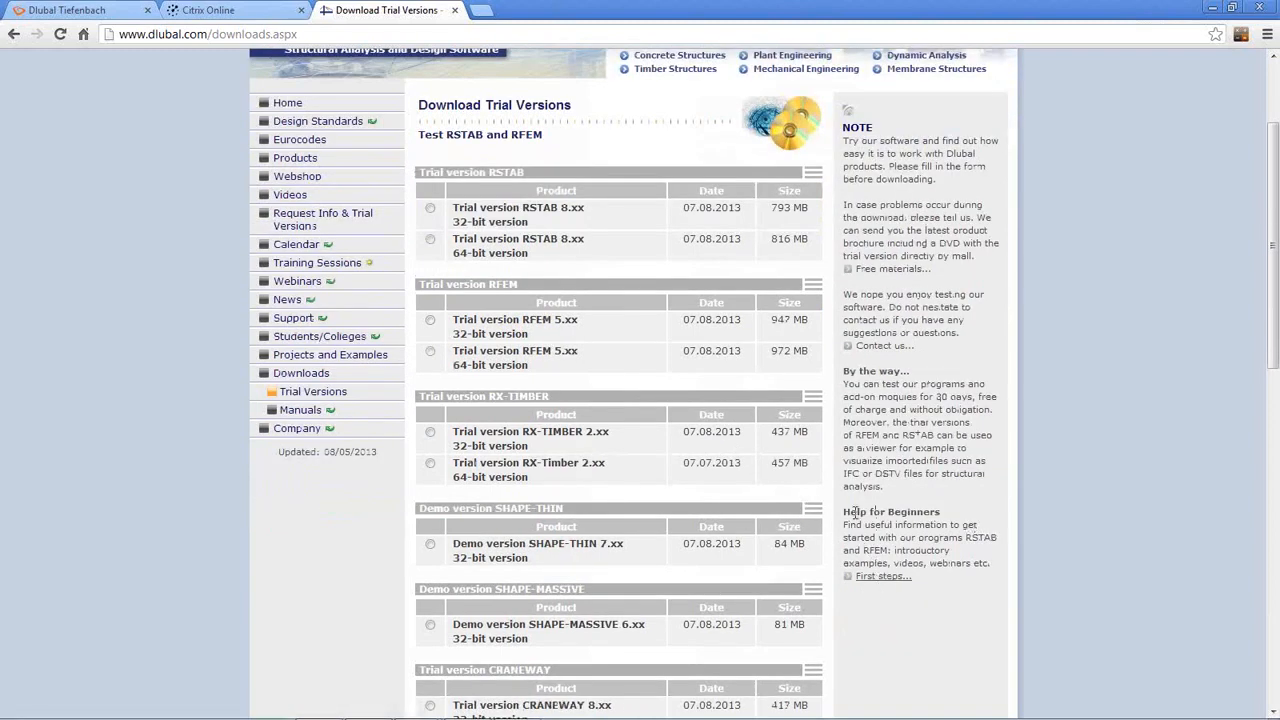
{"action": "left_click", "coordinate": [884, 578]}
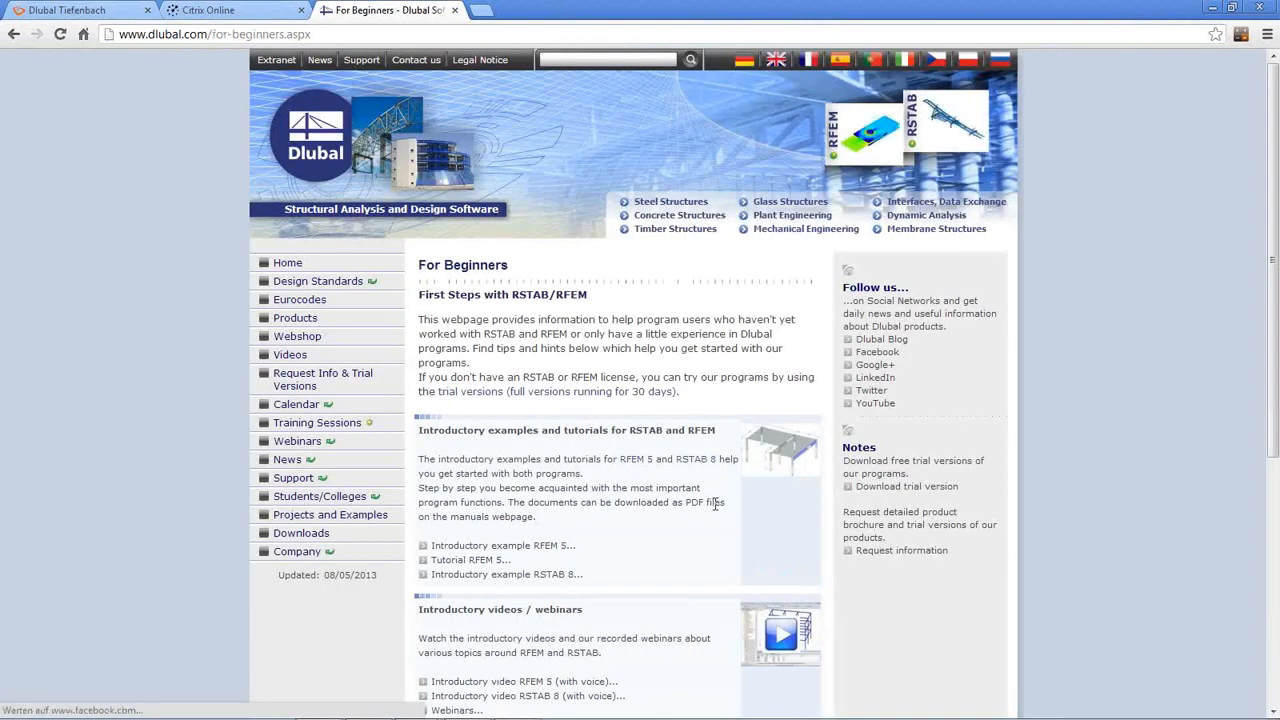
Step: Scroll through the For Beginners tutorials, videos and manuals, then go to Webinars
{"action": "scroll", "coordinate": [578, 354], "scroll_direction": "down", "scroll_amount": 2}
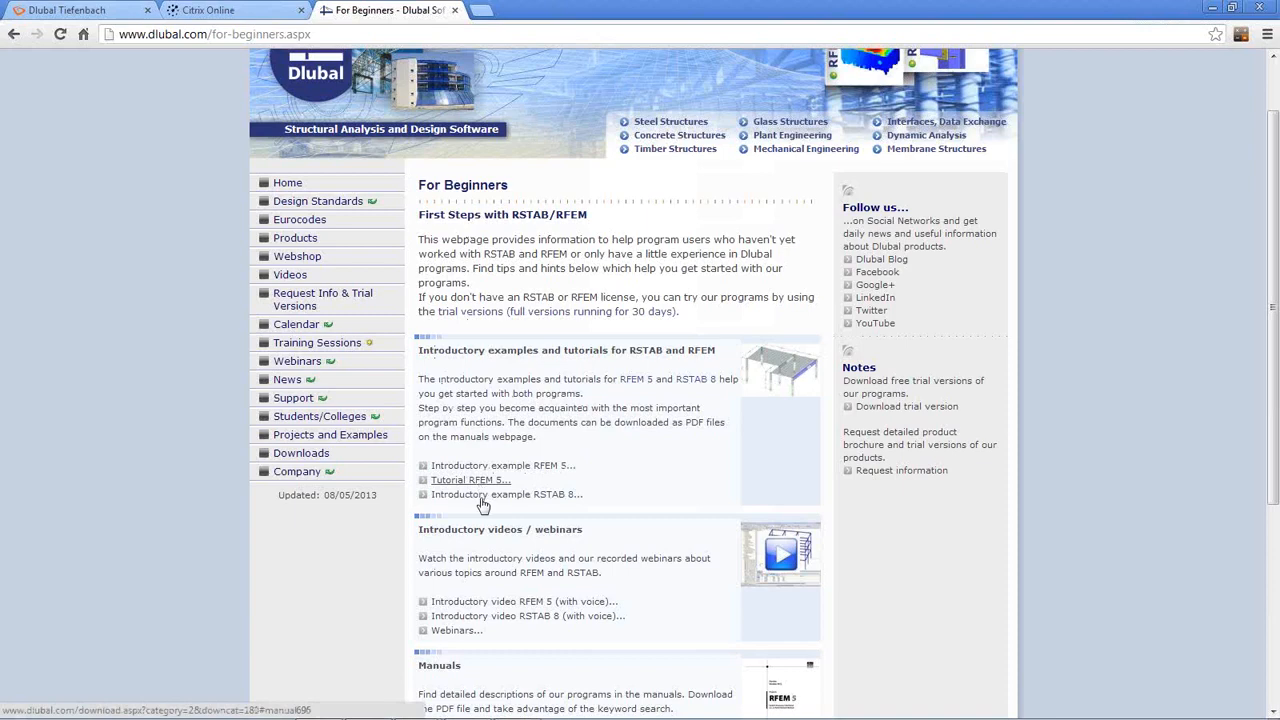
{"action": "scroll", "coordinate": [640, 395], "scroll_direction": "down", "scroll_amount": 3}
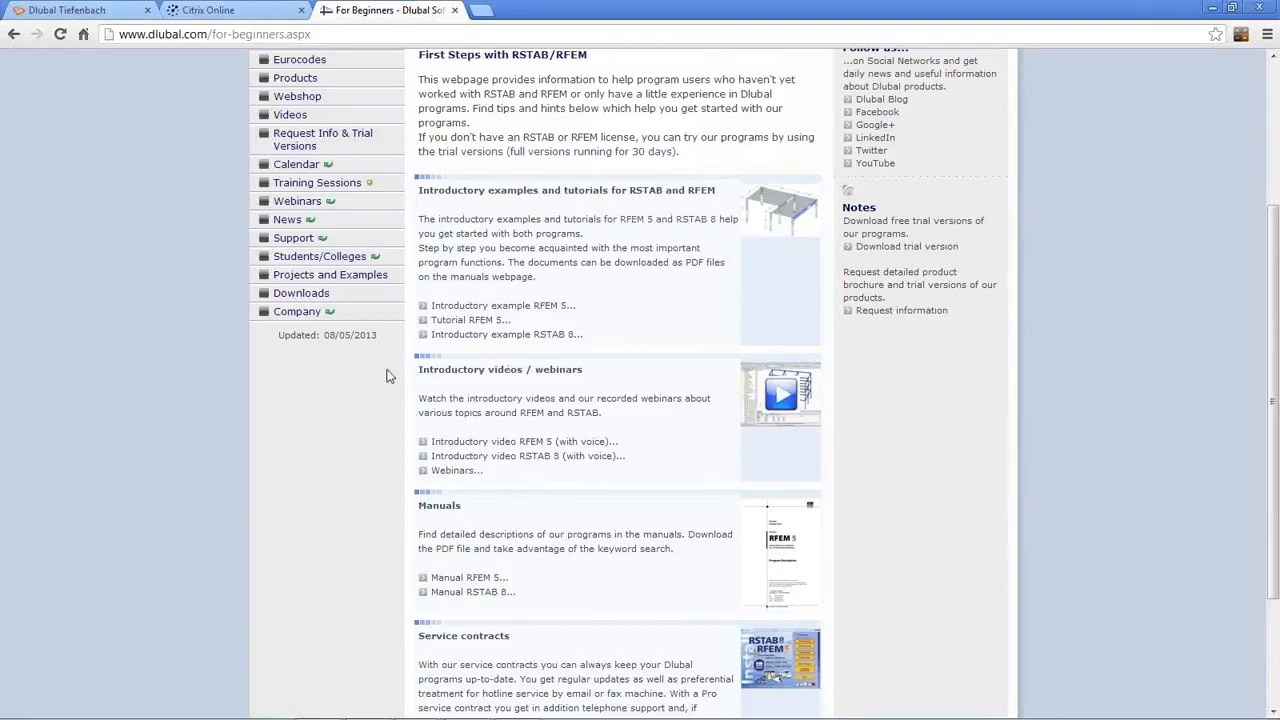
{"action": "left_click", "coordinate": [300, 202]}
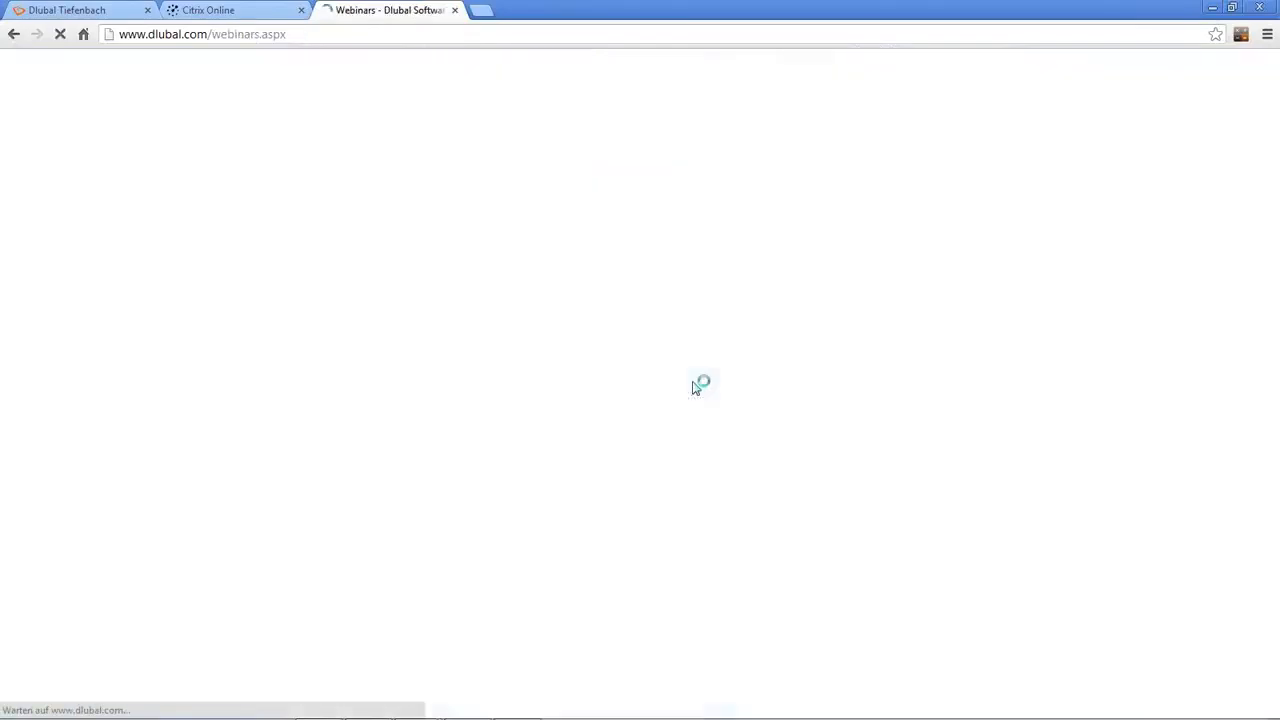
Step: Scroll through the upcoming webinars listed on the Dlubal website
{"action": "scroll", "coordinate": [628, 405], "scroll_direction": "down", "scroll_amount": 2}
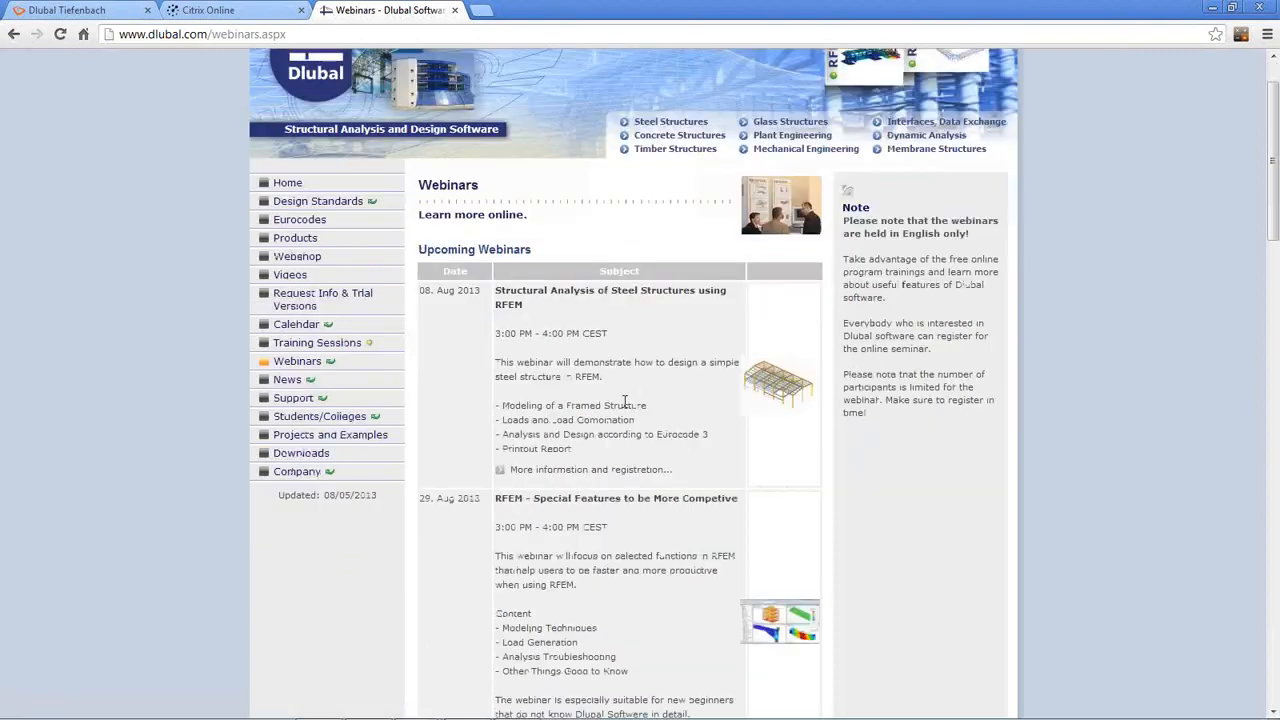
{"action": "scroll", "coordinate": [620, 330], "scroll_direction": "down", "scroll_amount": 2}
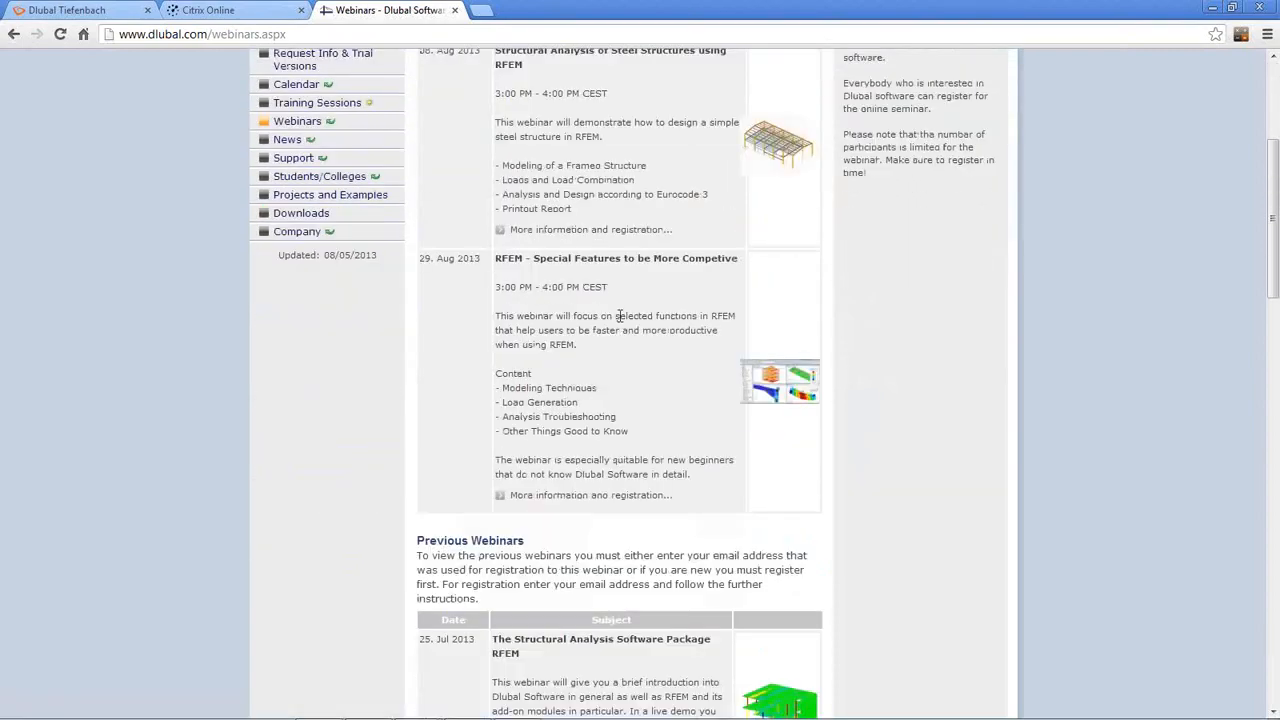
{"action": "scroll", "coordinate": [620, 320], "scroll_direction": "up", "scroll_amount": 3}
{"action": "scroll", "coordinate": [620, 322], "scroll_direction": "down", "scroll_amount": 9}
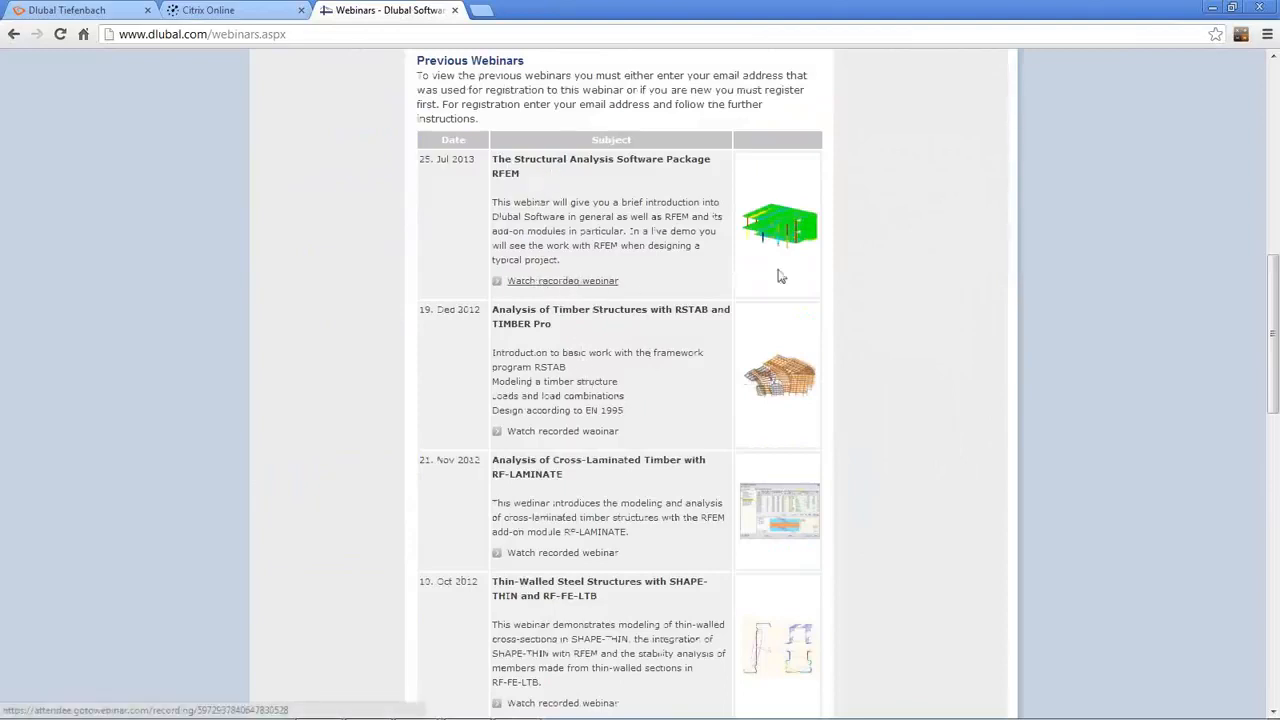
{"action": "scroll", "coordinate": [652, 484], "scroll_direction": "down", "scroll_amount": 2}
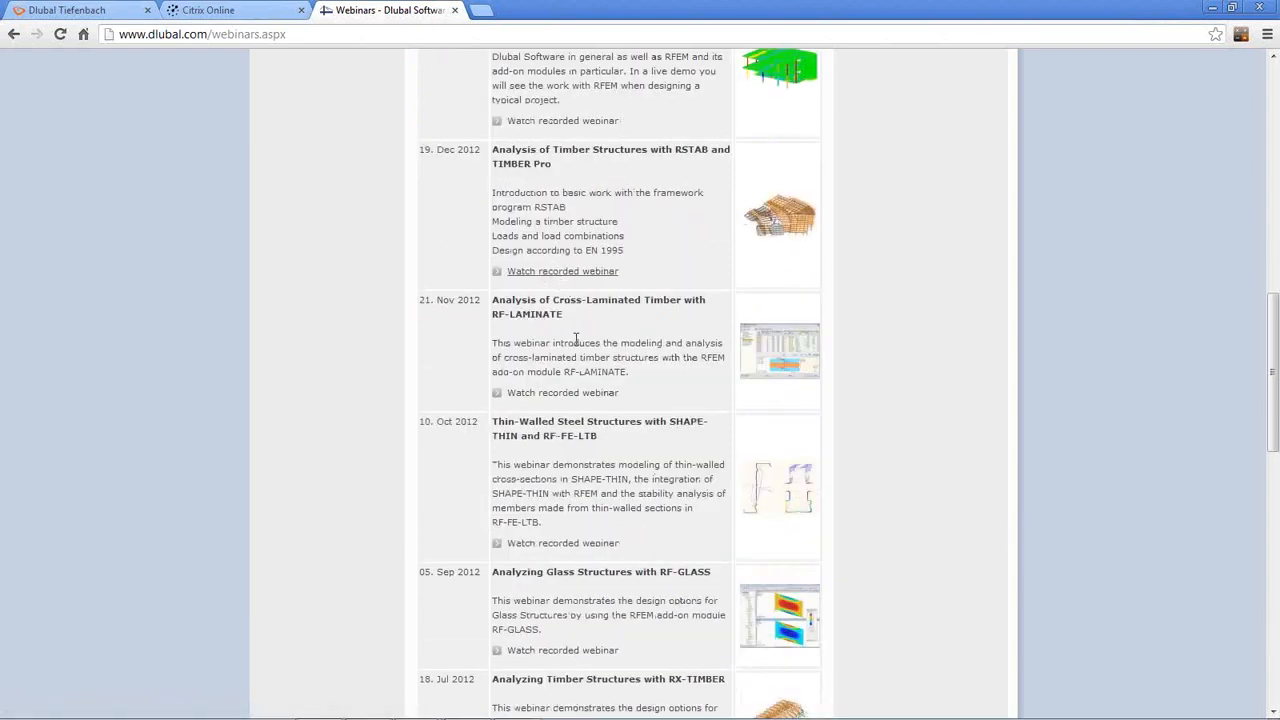
{"action": "scroll", "coordinate": [601, 385], "scroll_direction": "up", "scroll_amount": 10}
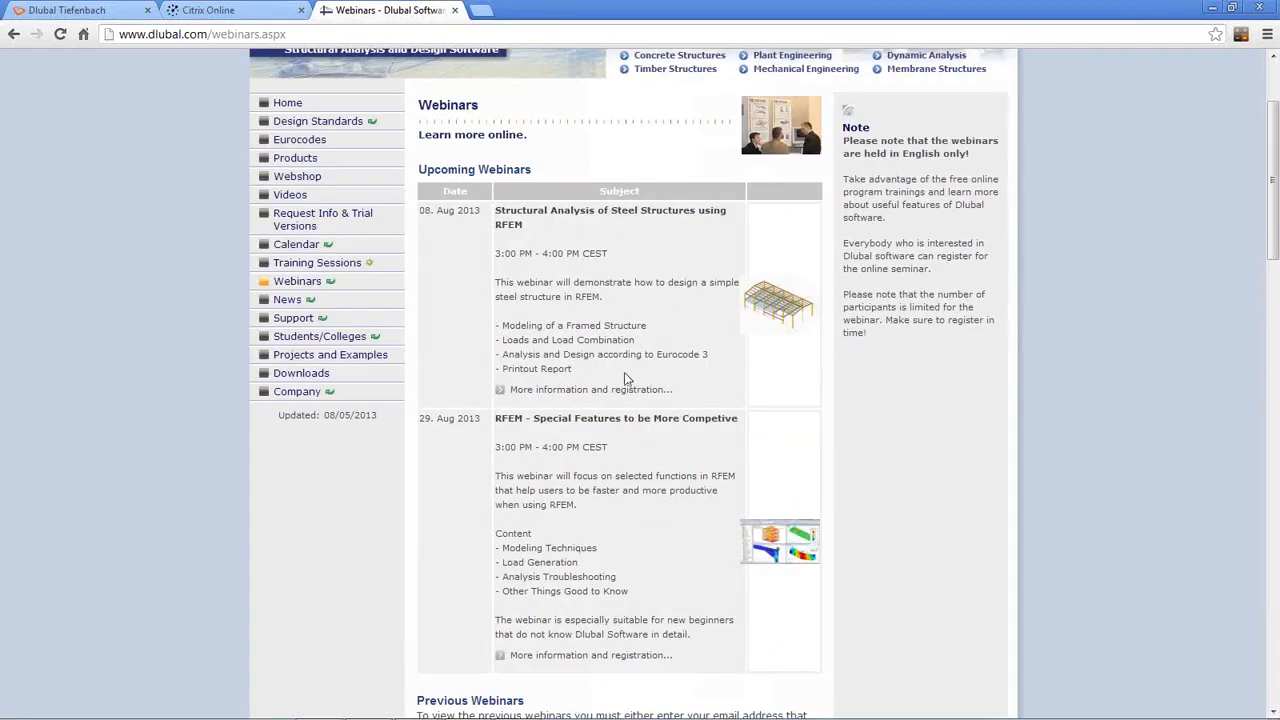
Step: Return to the top of the page, then go back to the slideshow and advance to the More Information slide
{"action": "scroll", "coordinate": [630, 372], "scroll_direction": "up", "scroll_amount": 1}
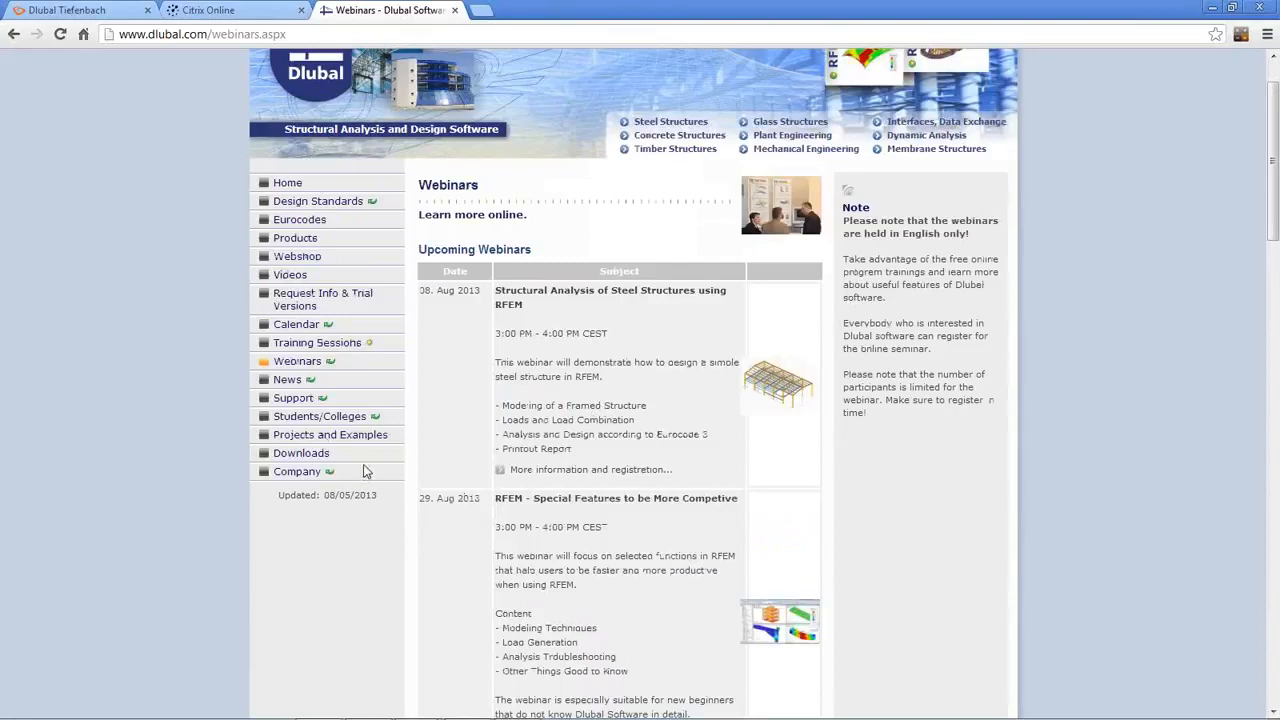
{"action": "key", "text": "alt+Tab"}
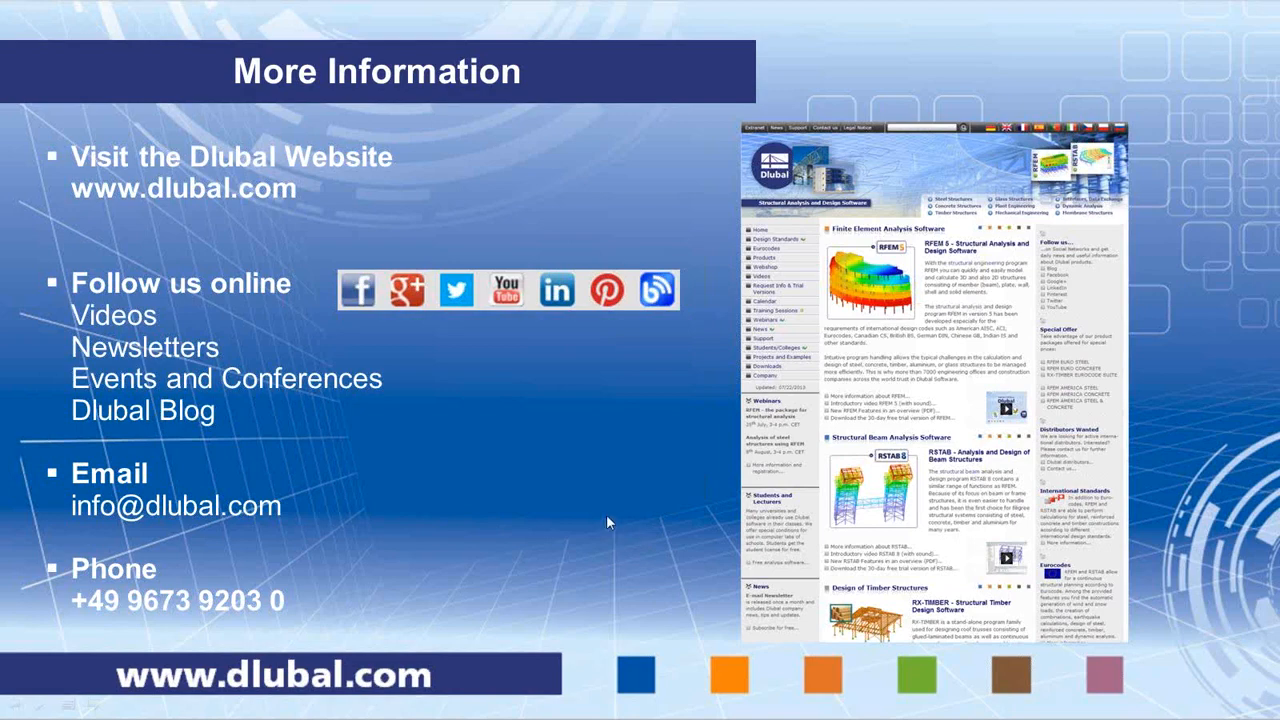
{"action": "left_click", "coordinate": [607, 517]}
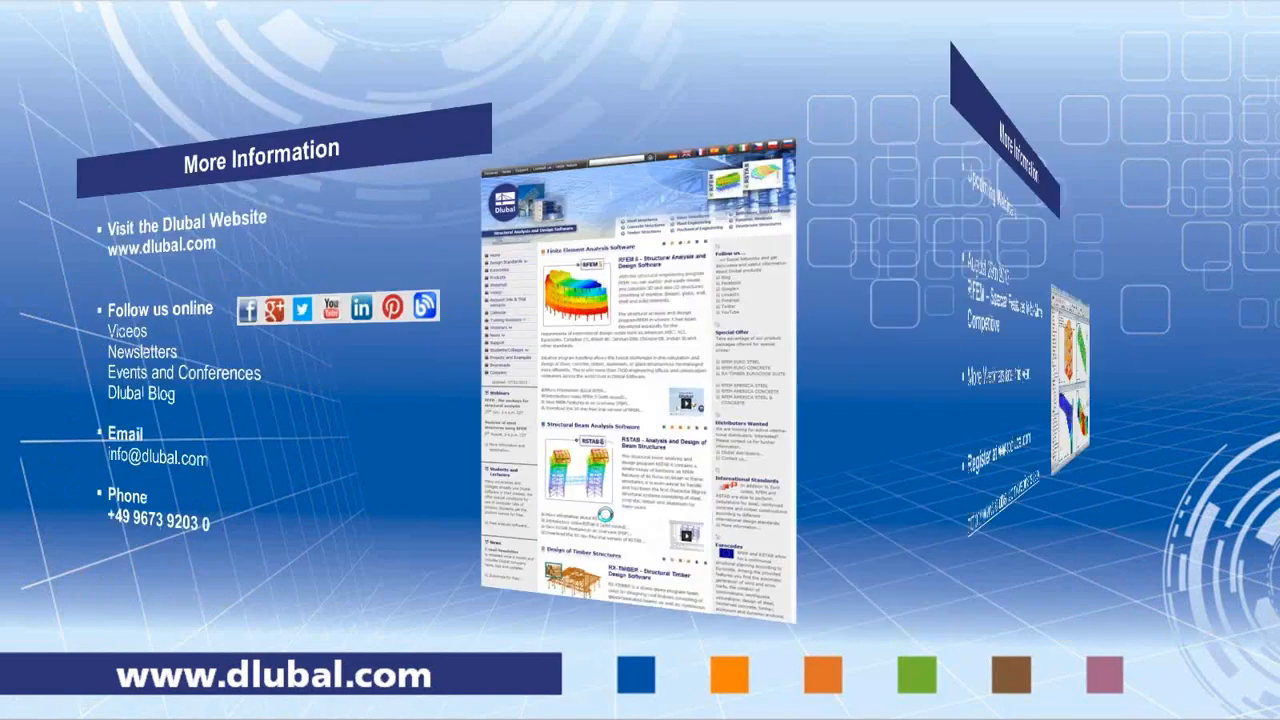